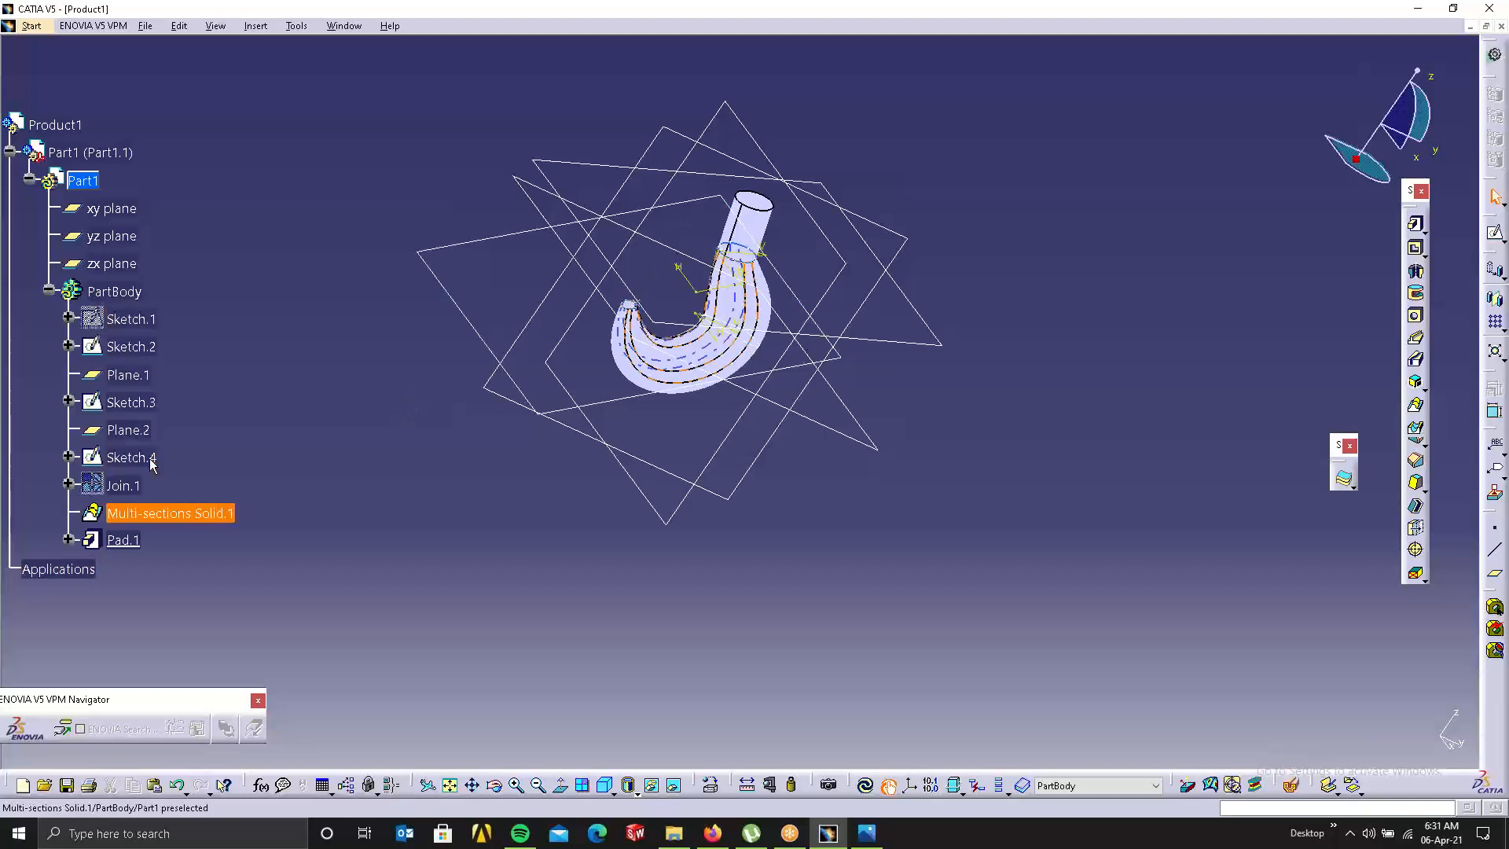
Delete the existing multi-sections solid together with its dependent pad.
right_click(151, 515)
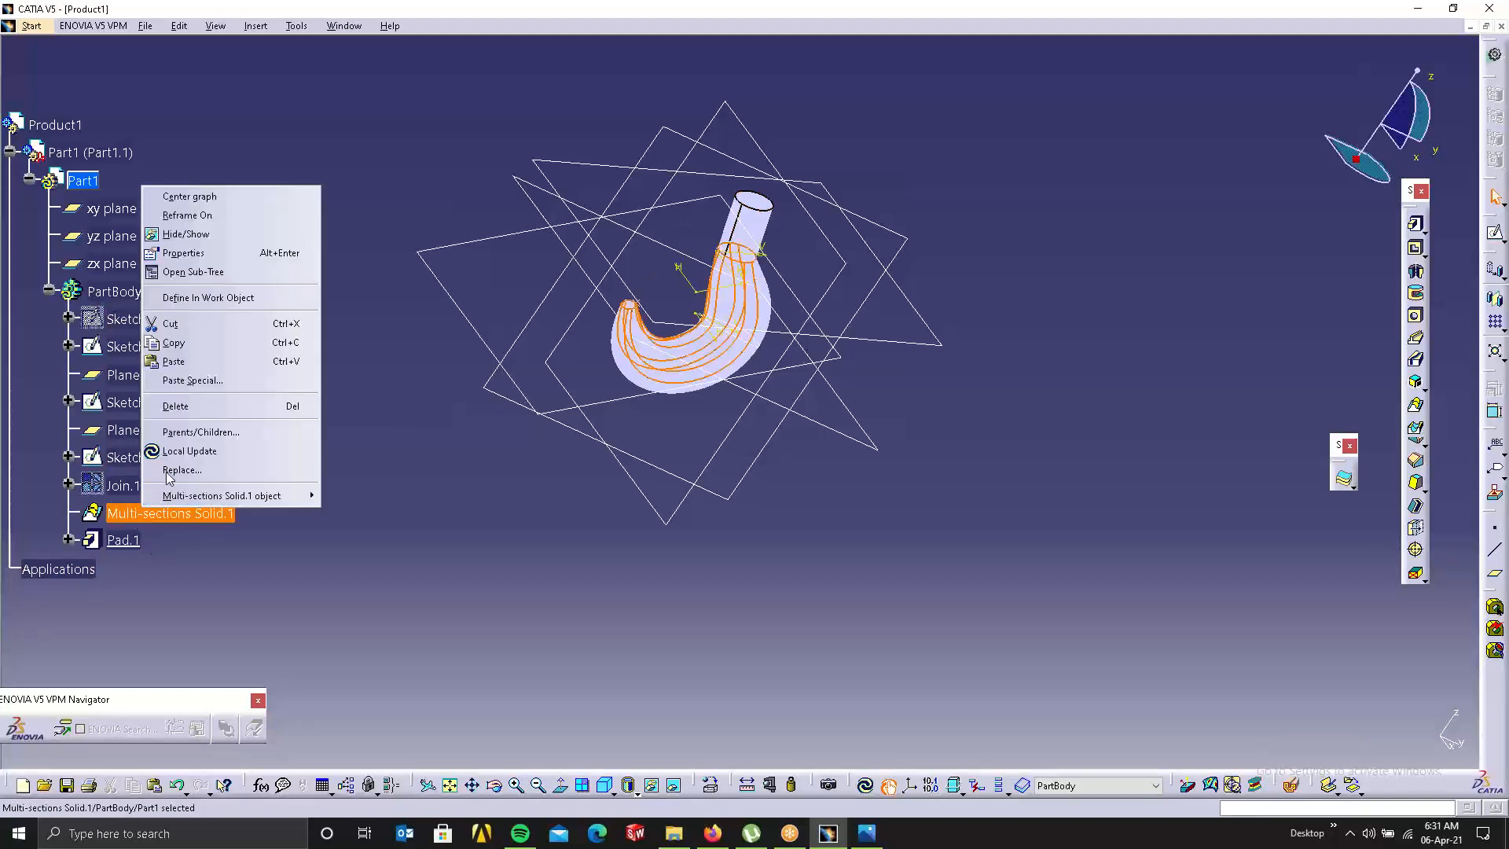
left_click(209, 412)
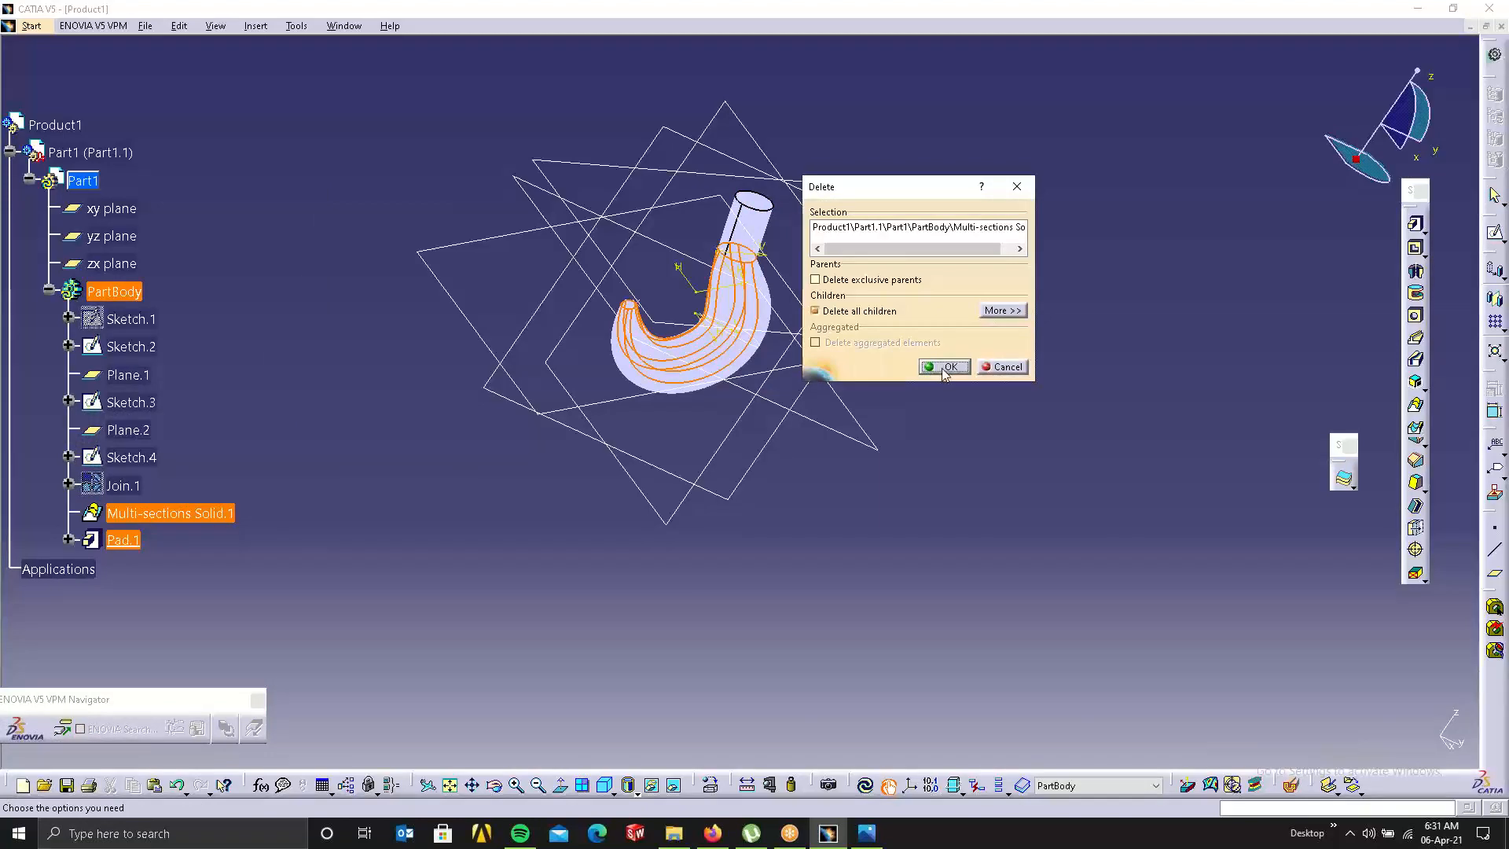
left_click(941, 364)
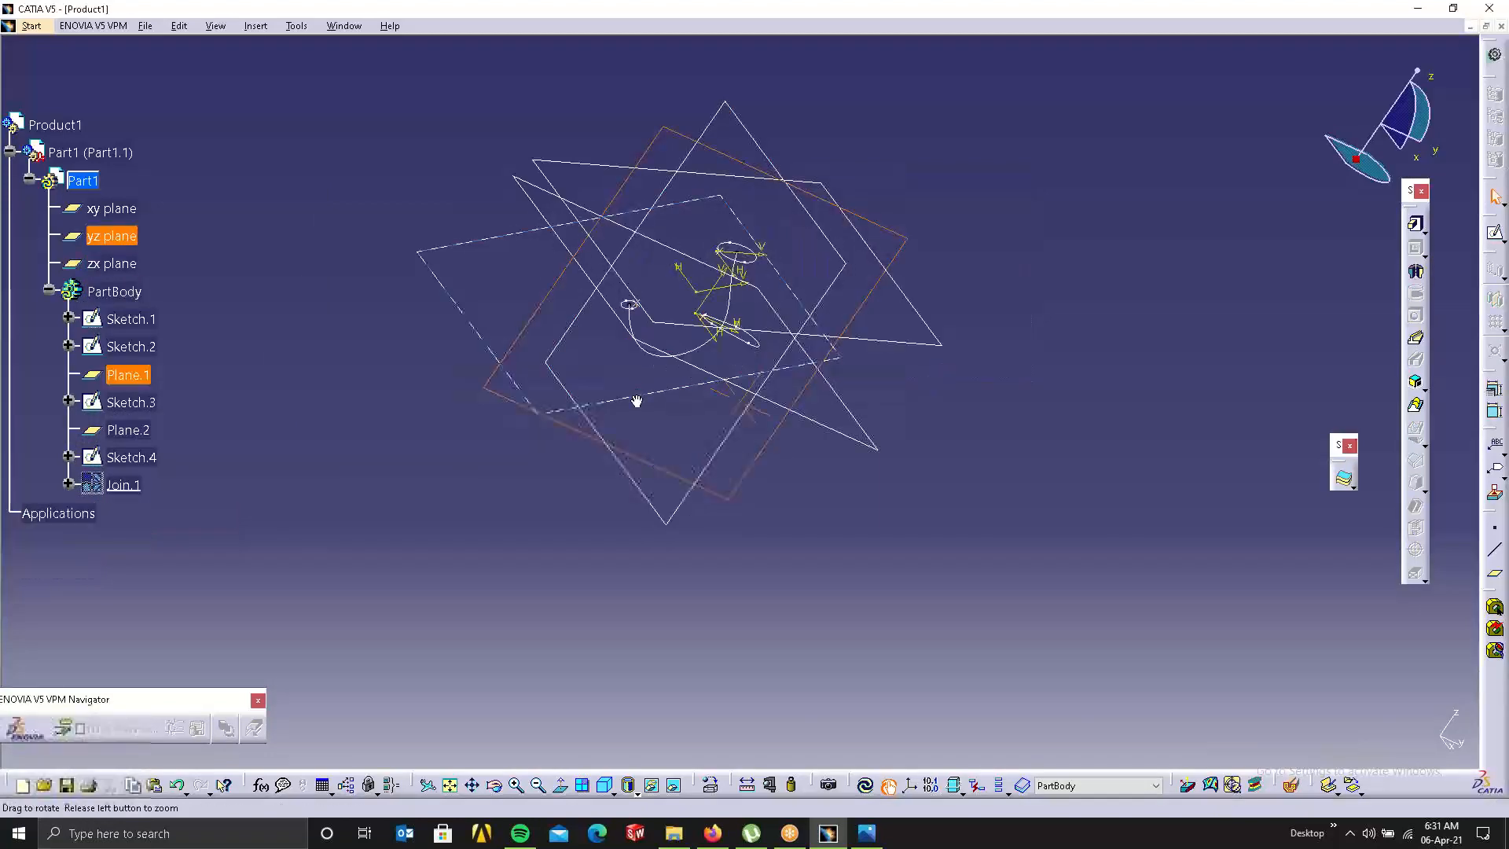
Examine the hook's spine curve, the two circular end profiles and the teardrop-shaped middle profile.
middle_click_drag(634, 401, 851, 211)
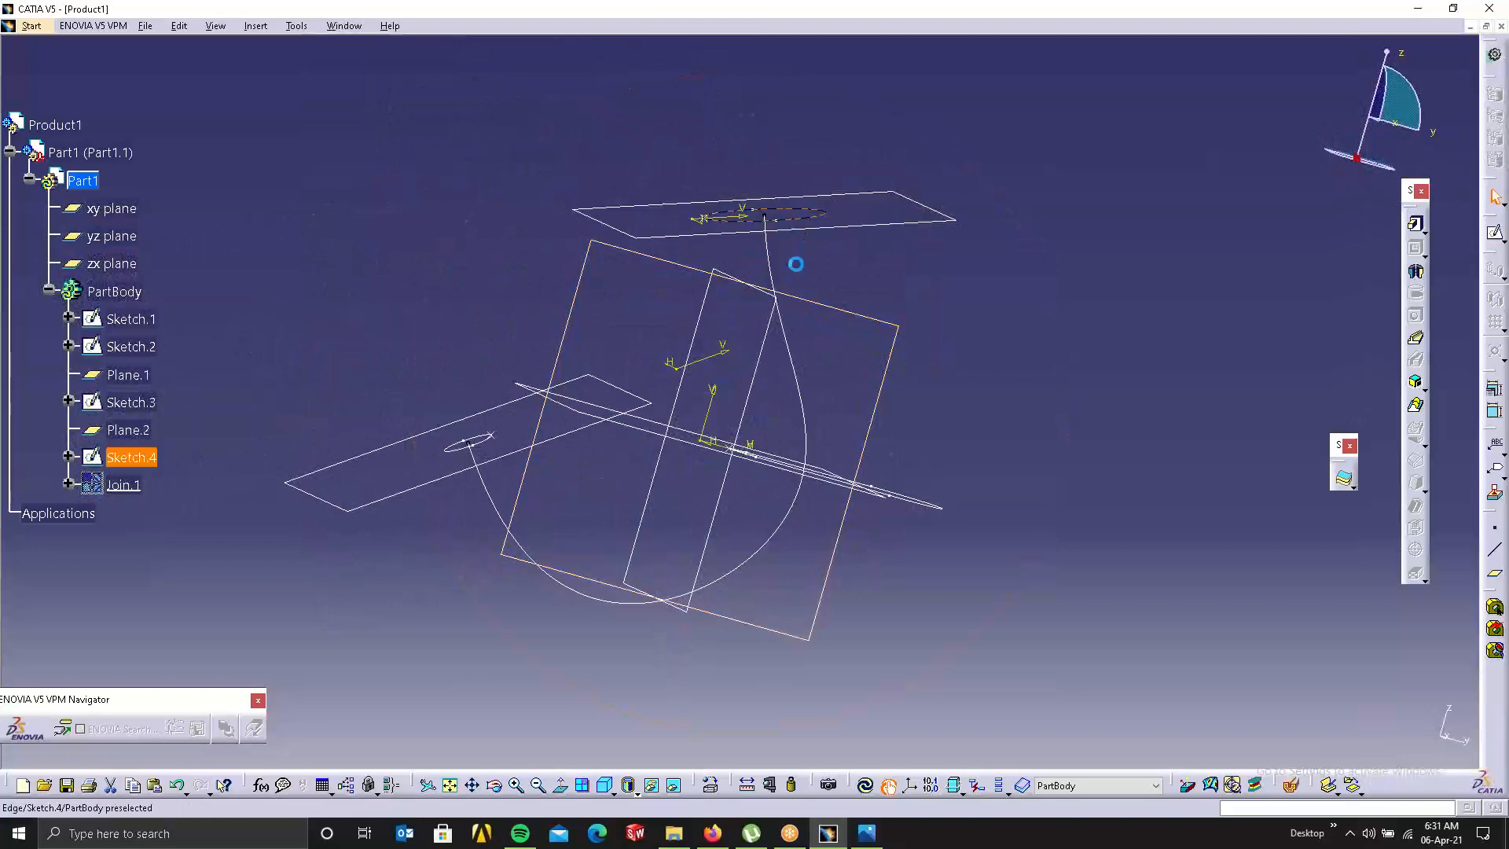
left_click(770, 266)
middle_click_drag(729, 379, 733, 616)
left_click(920, 506)
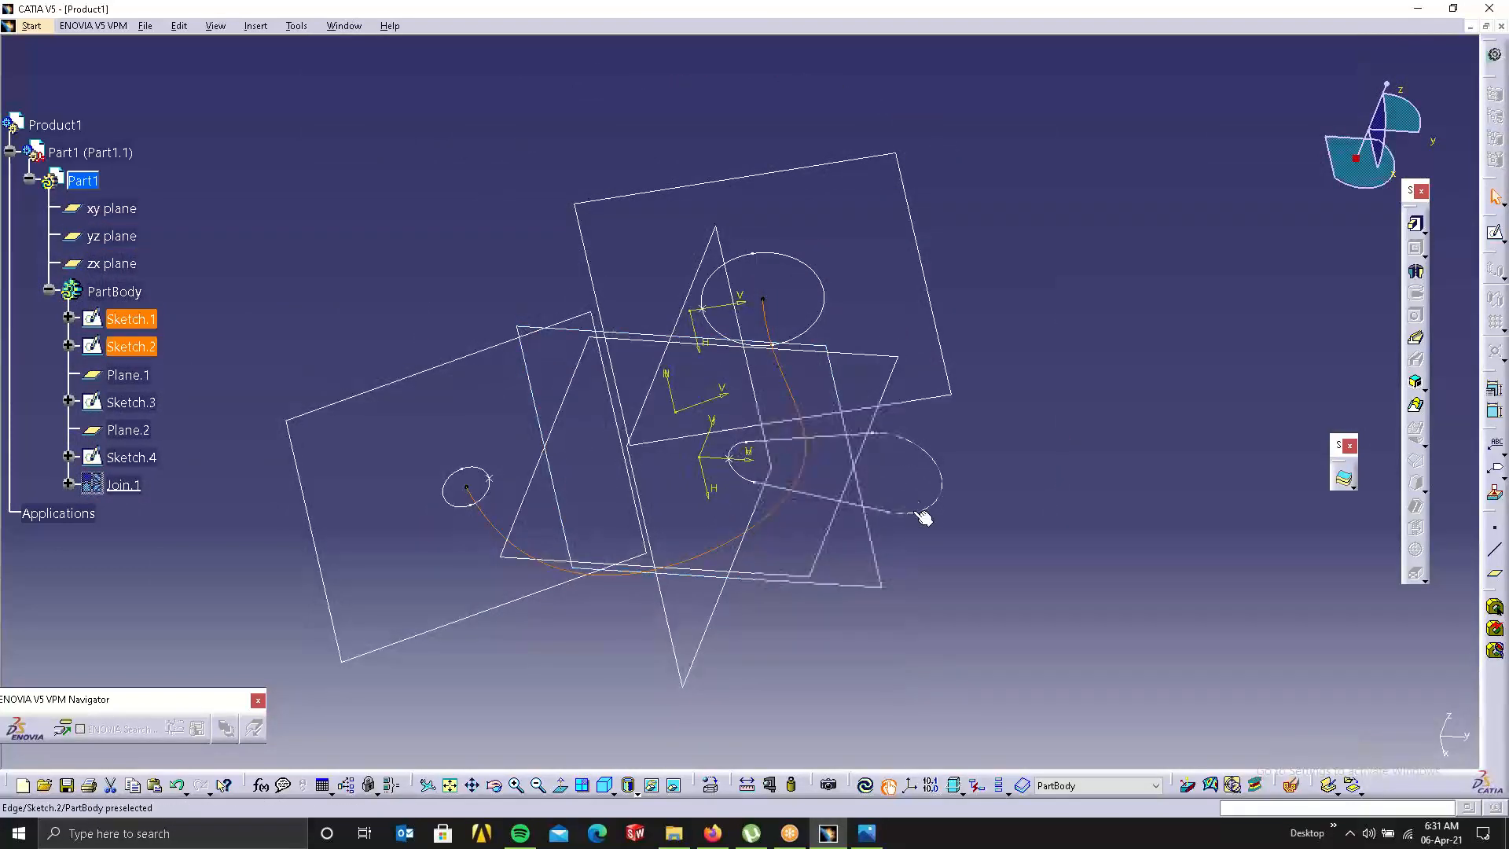
left_click(489, 497)
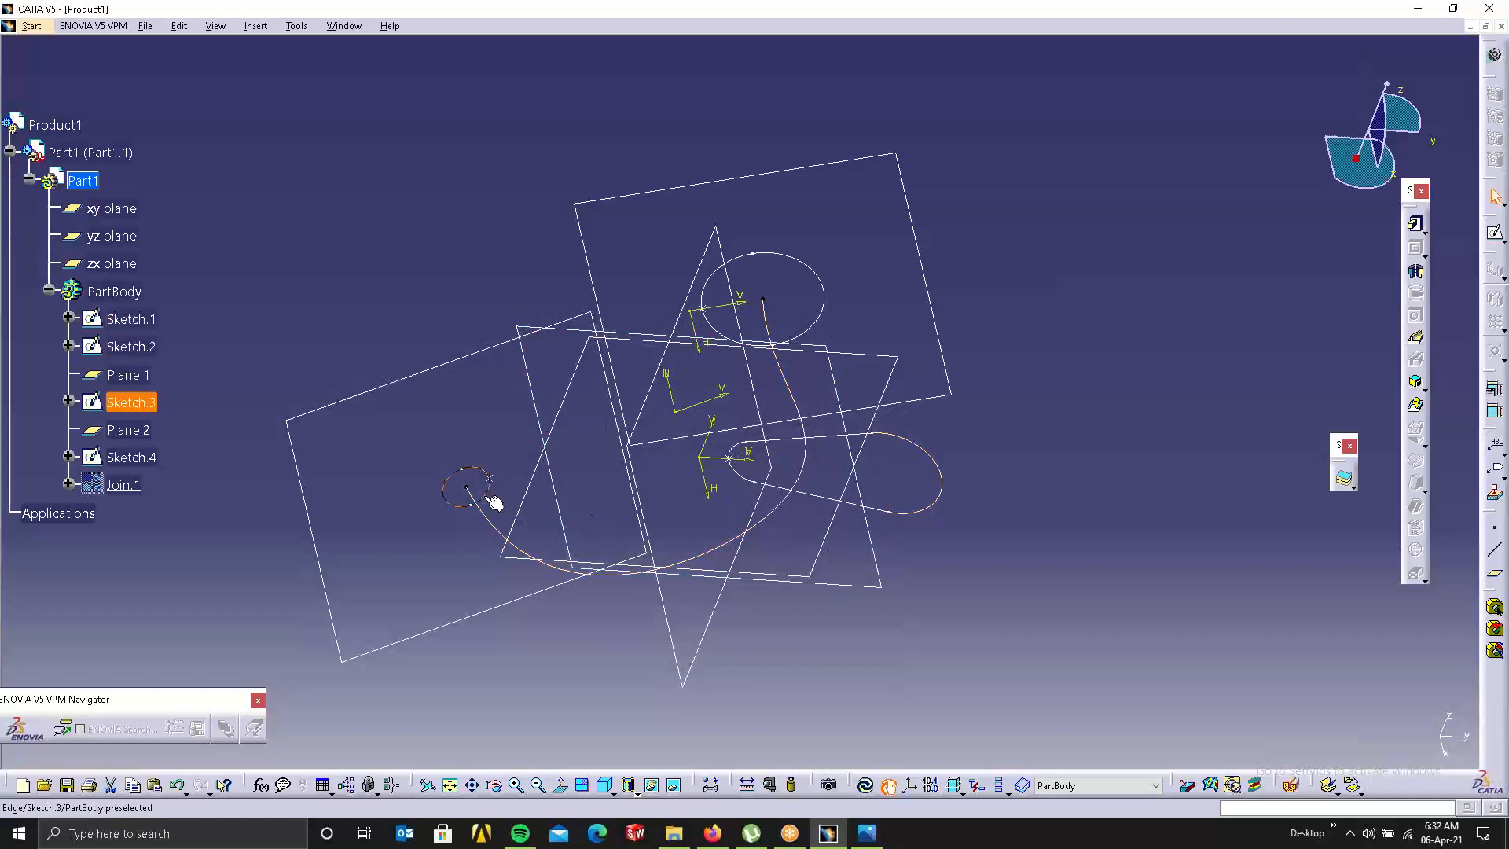
left_click(492, 292)
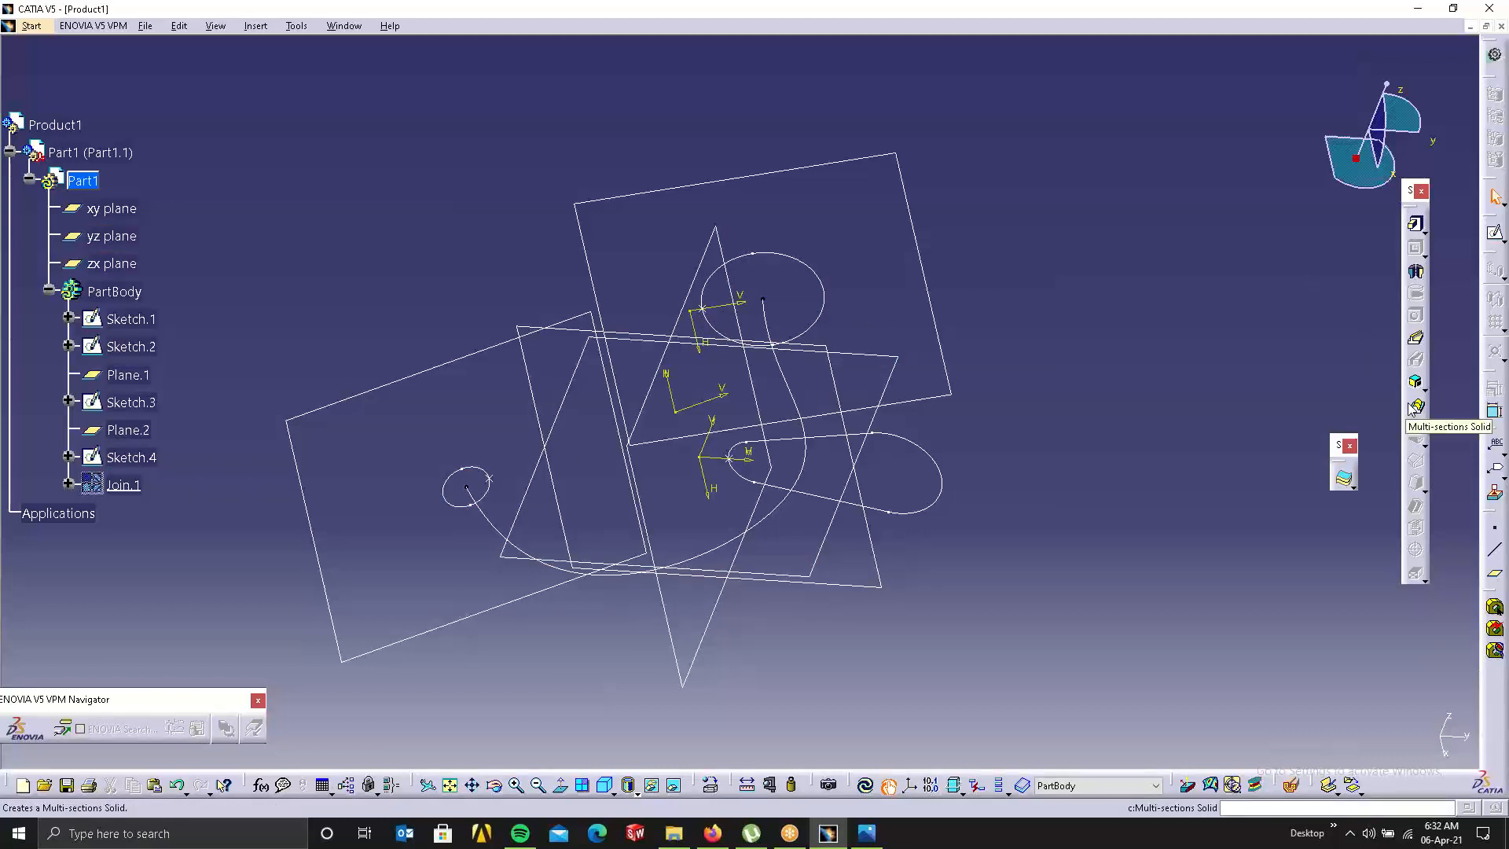
left_click(894, 515)
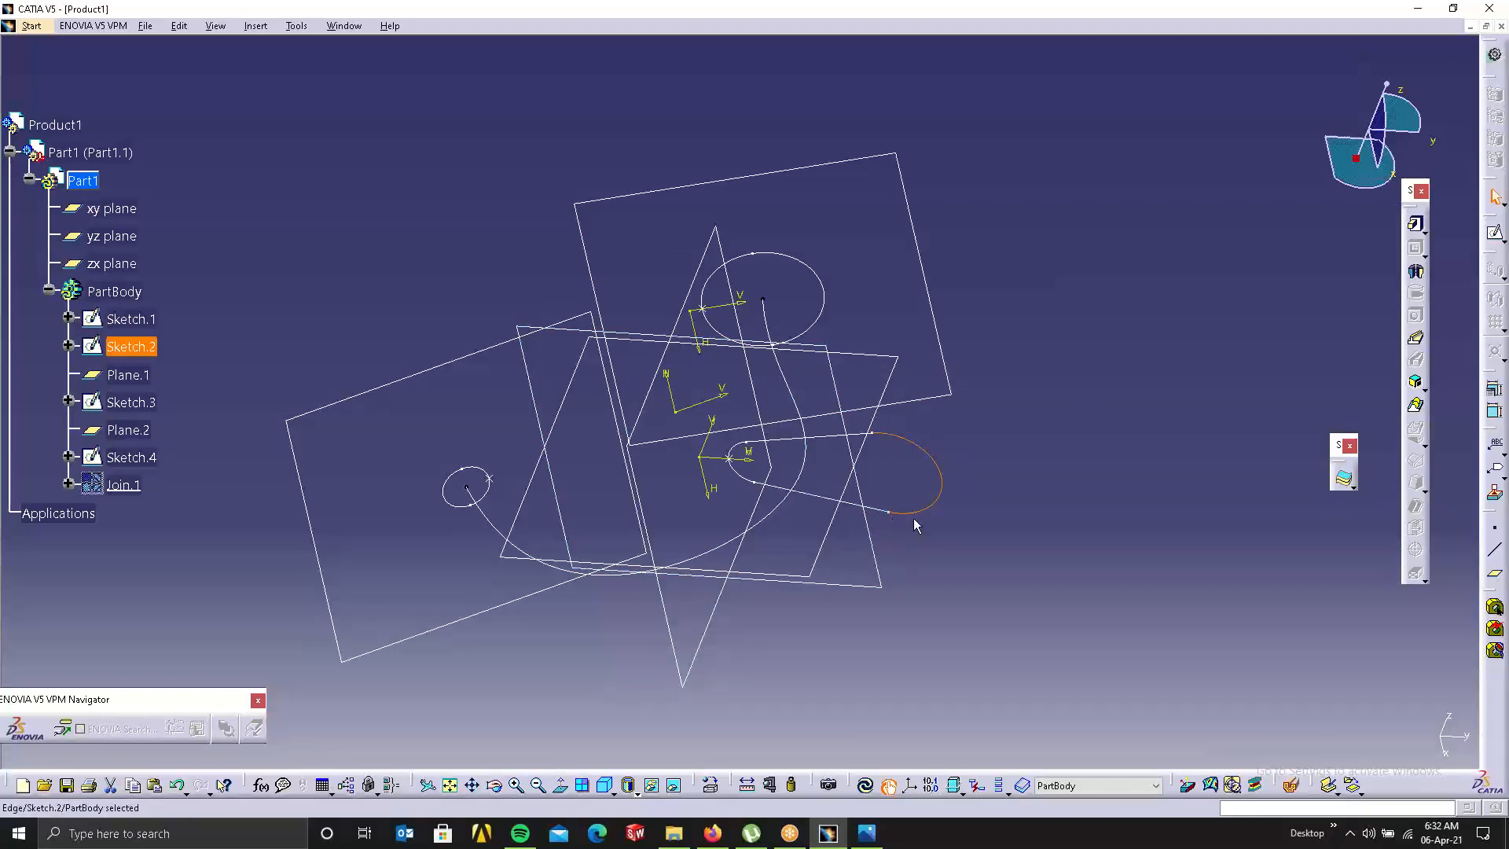
left_click(884, 511)
Review the joined teardrop profile in the Wireframe and Surface Design workbench and return to Part Design.
left_click(32, 26)
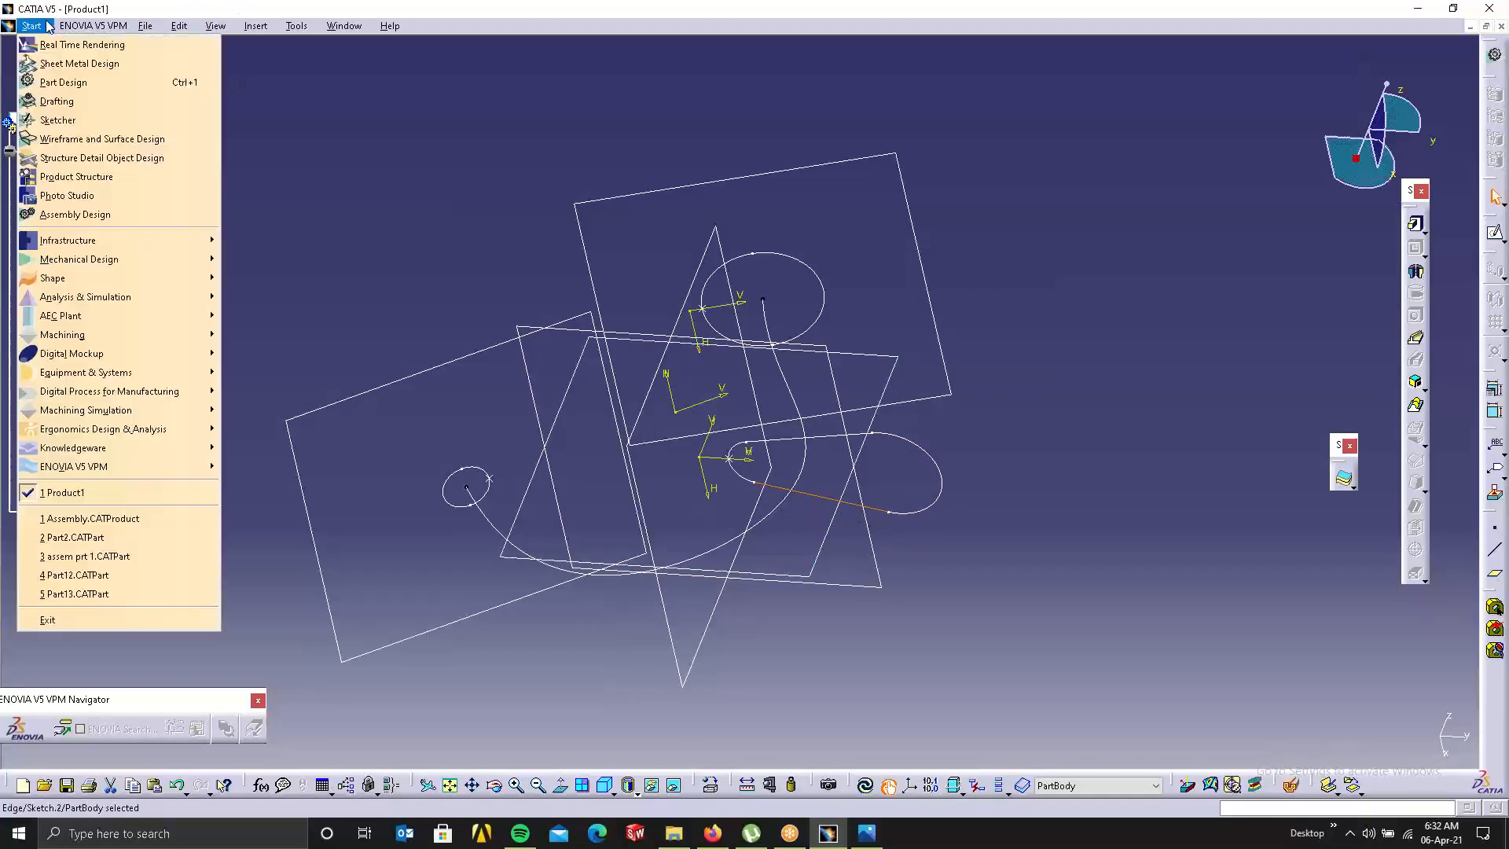
left_click(126, 136)
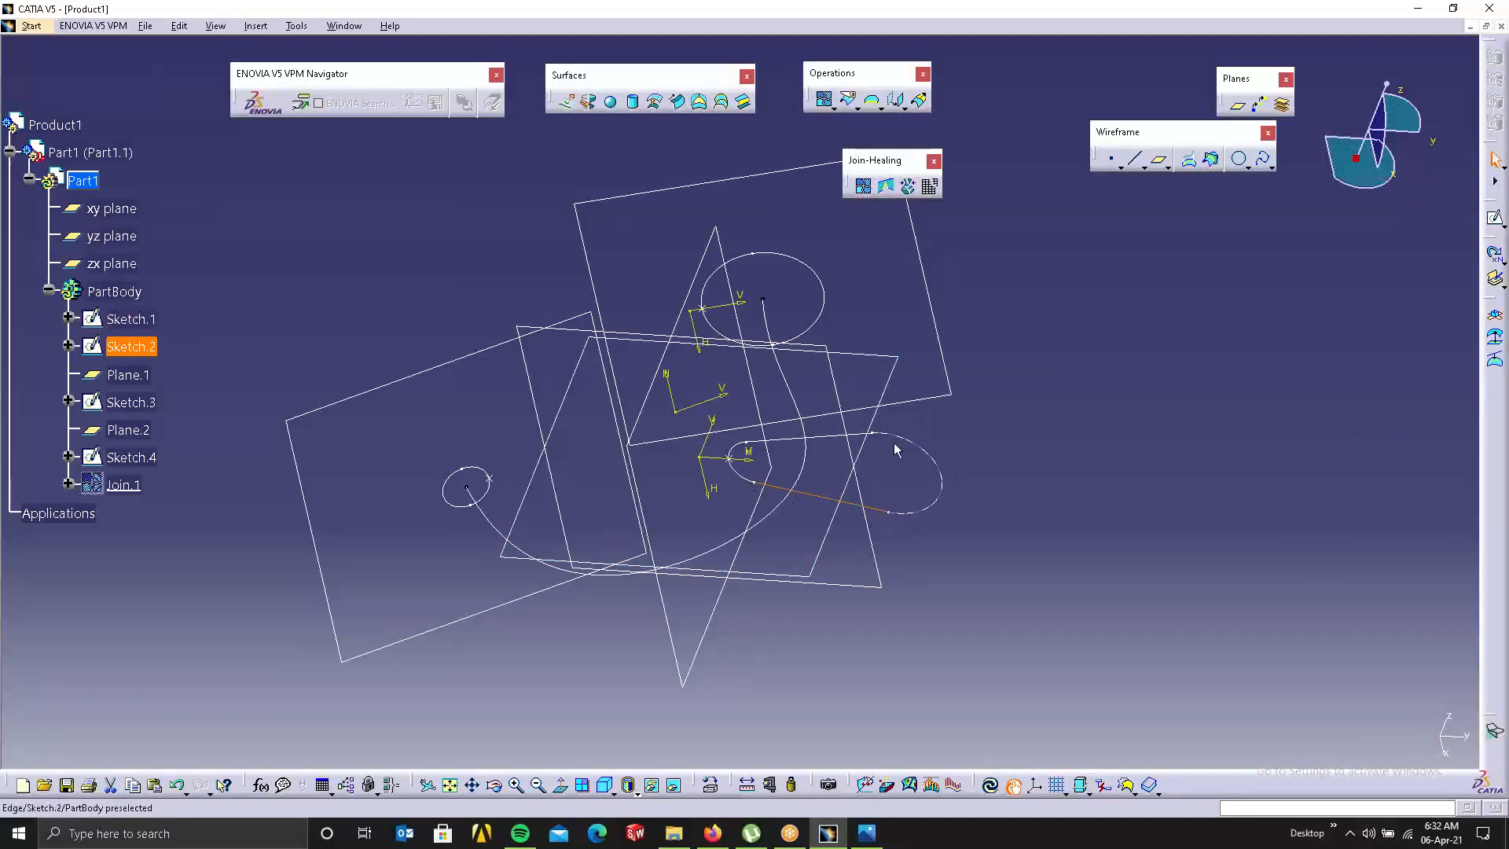
left_click(924, 505)
left_click(126, 487)
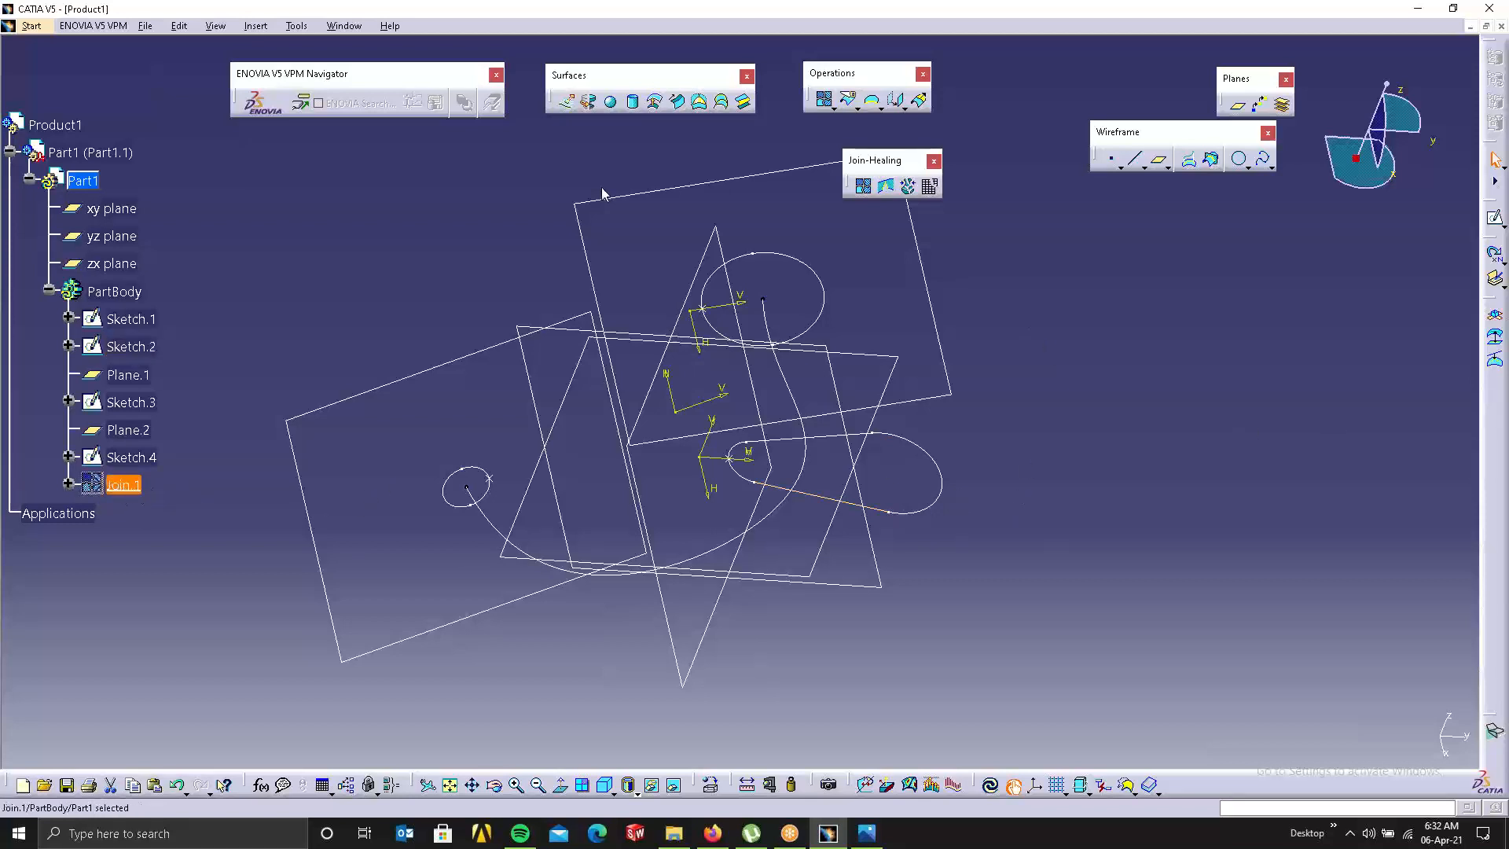
left_click(31, 26)
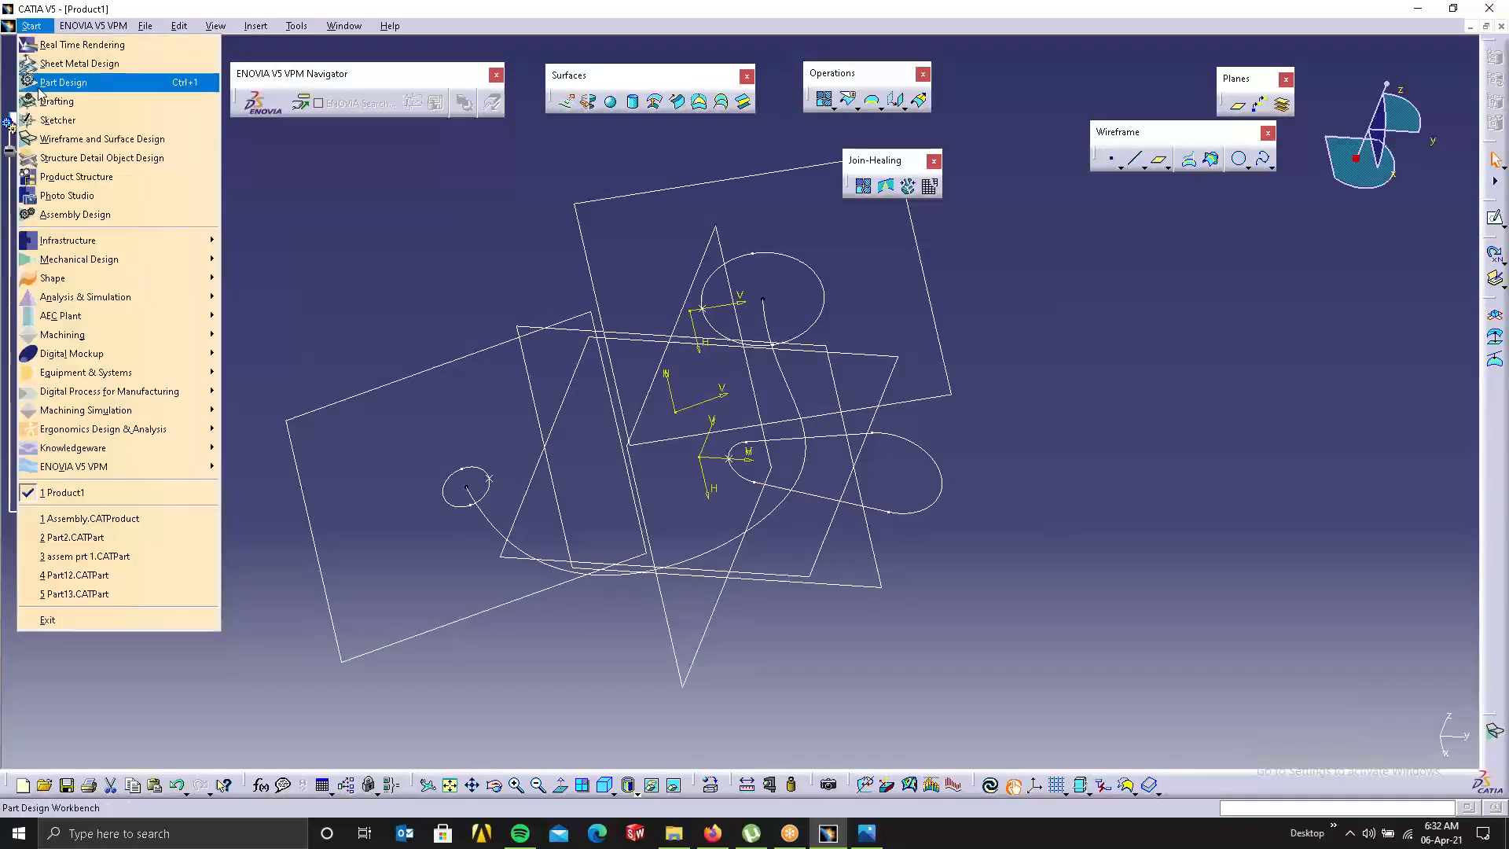
left_click(39, 84)
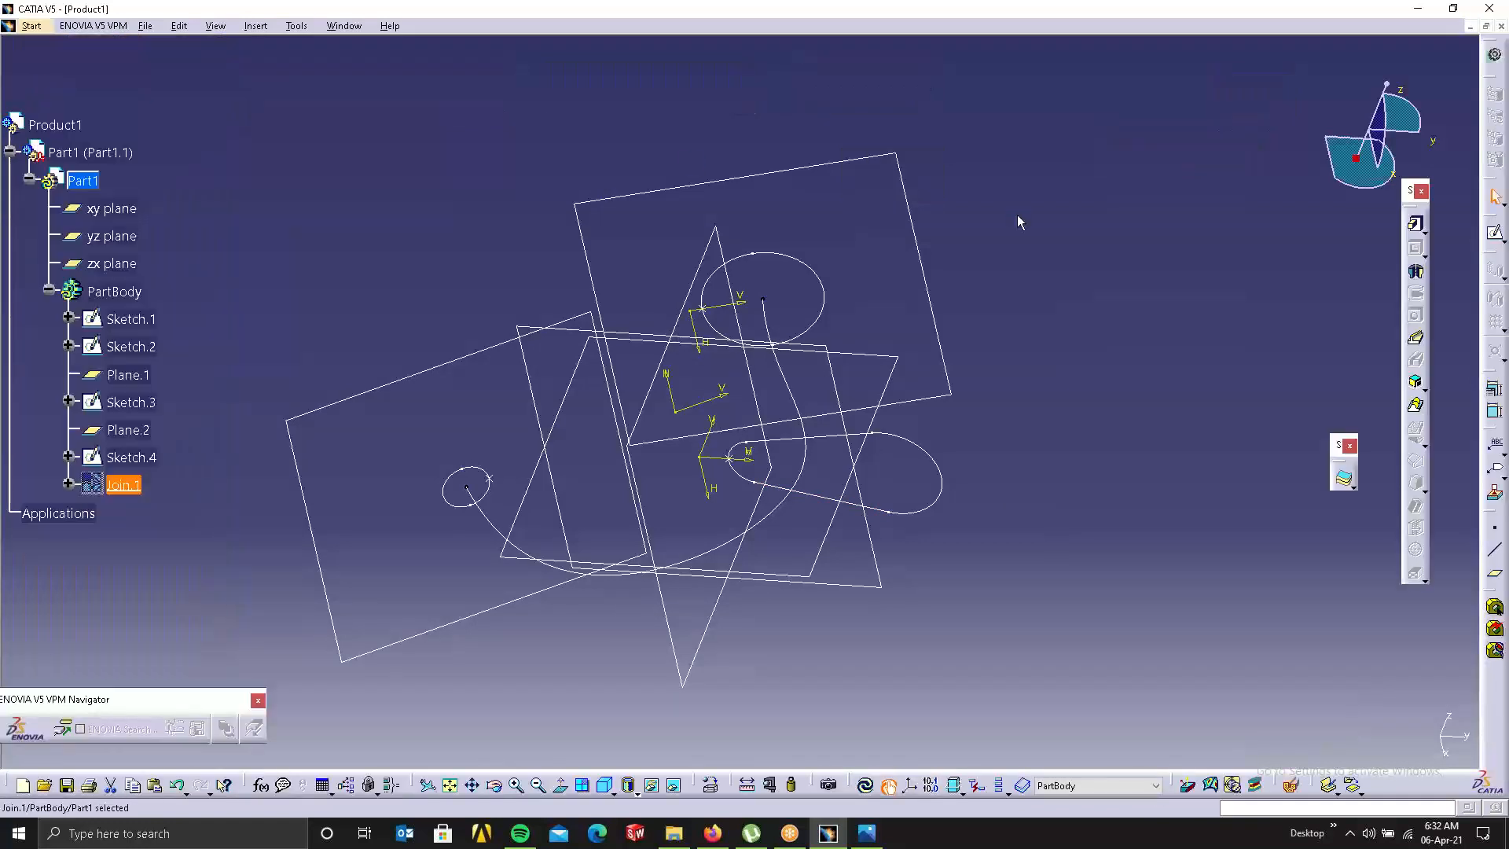
left_click(1415, 405)
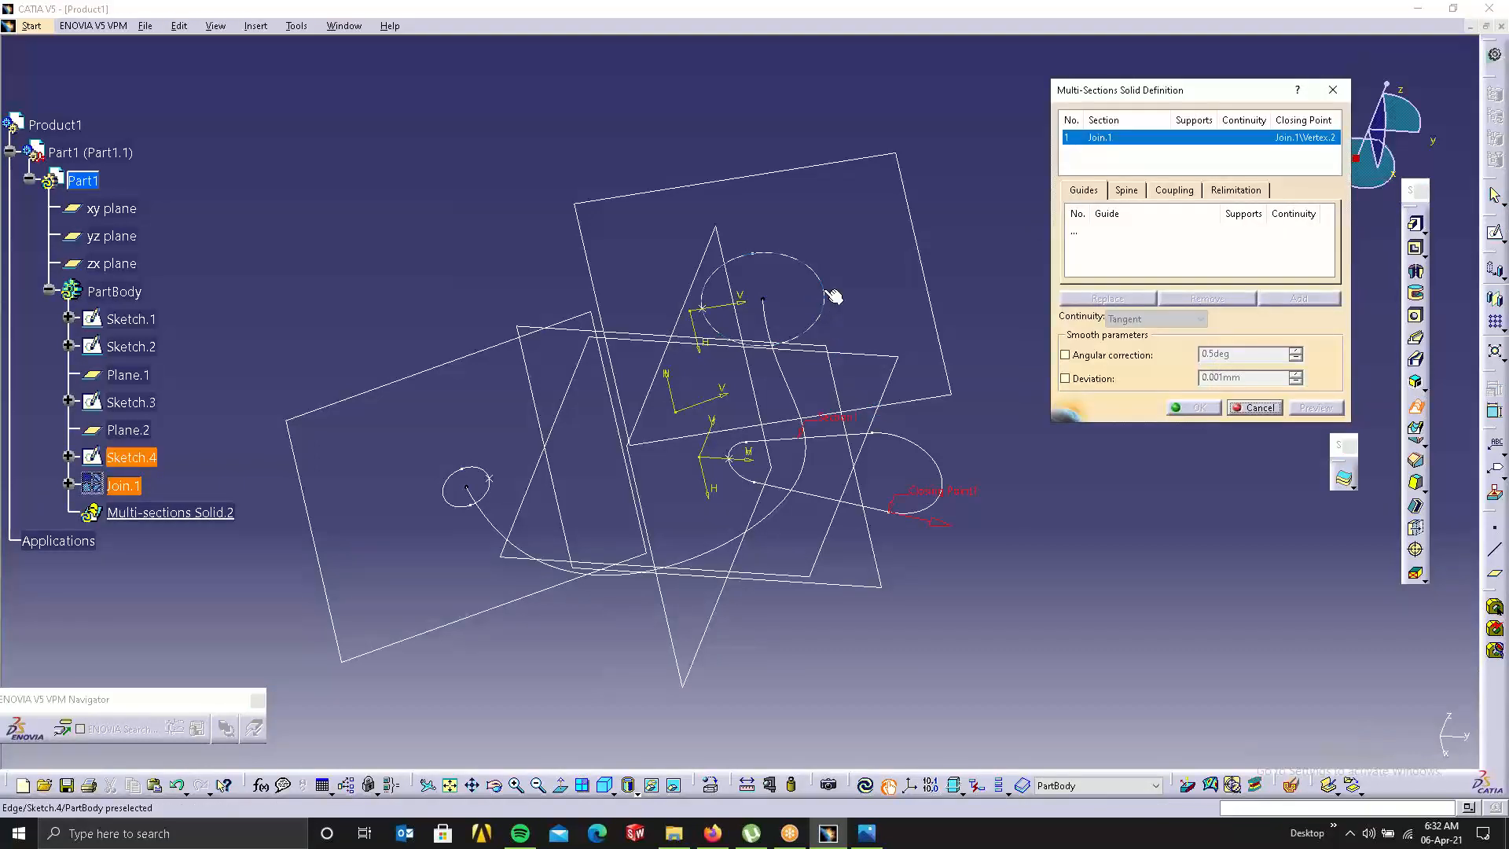
right_click(1082, 137)
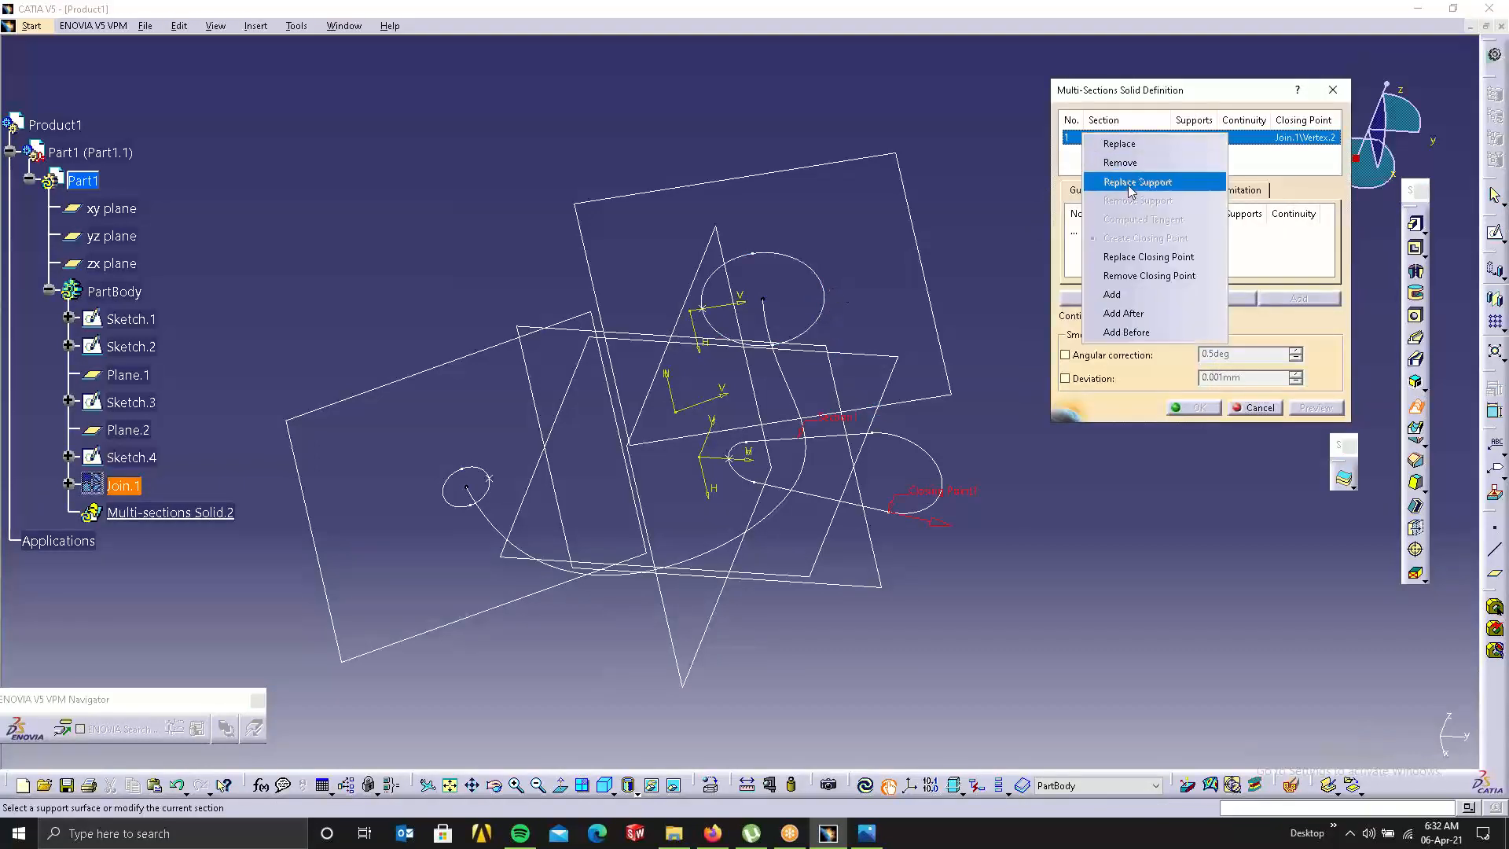
left_click(1132, 165)
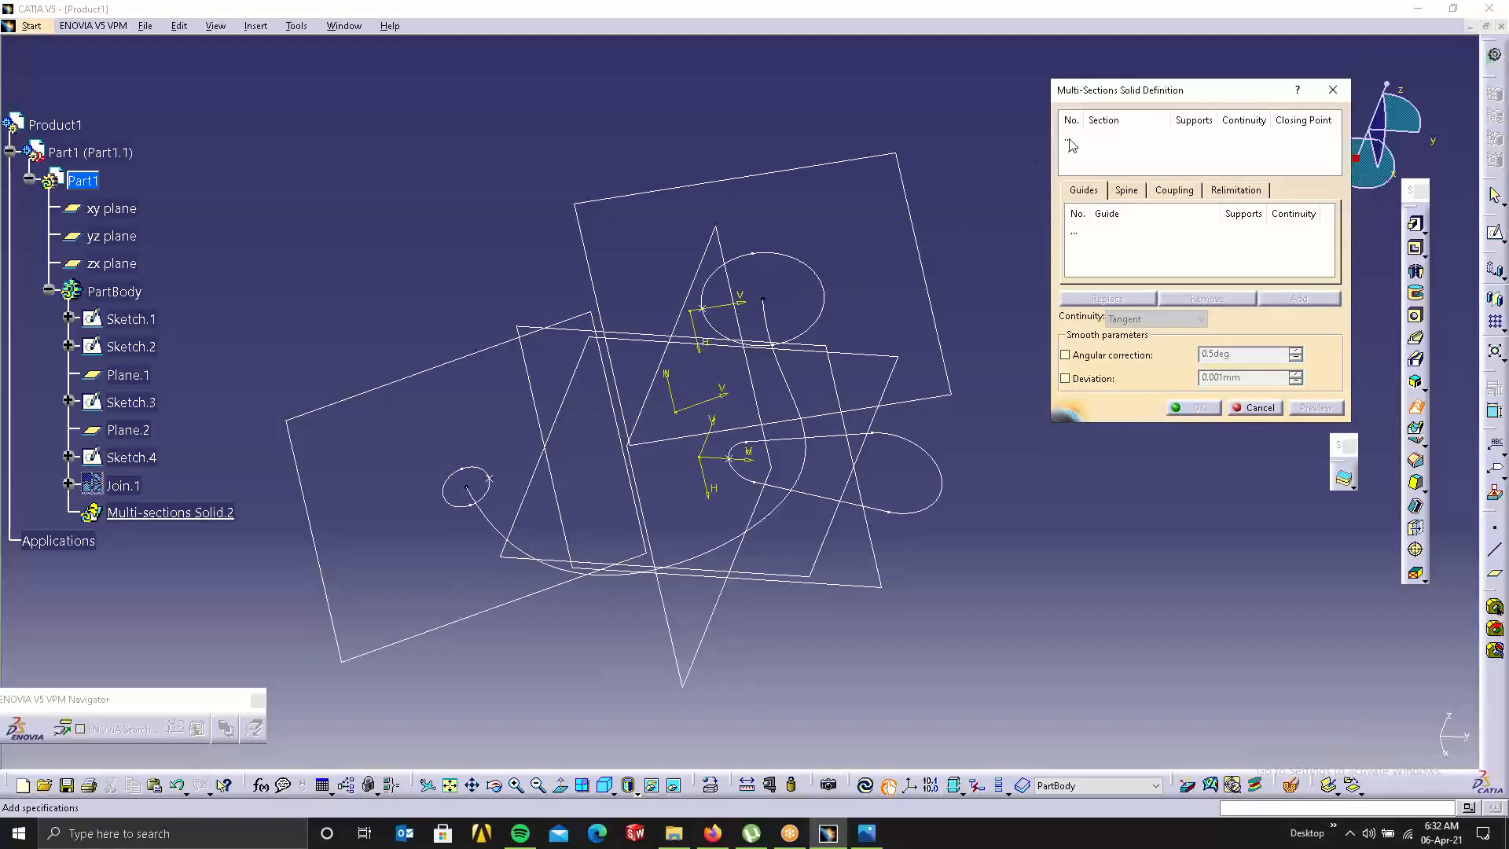
left_click(1069, 139)
left_click(795, 259)
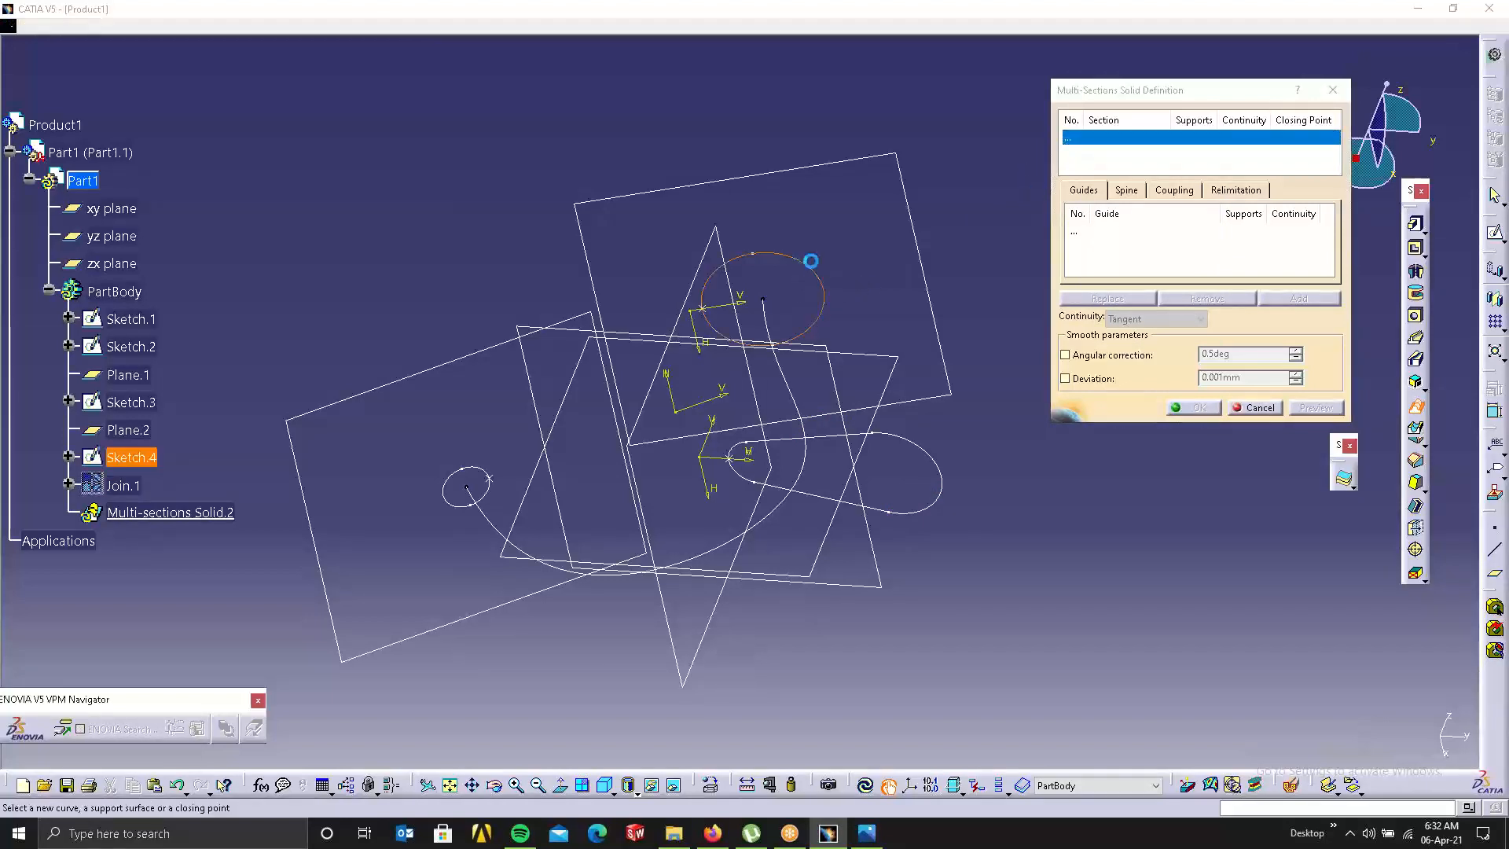
left_click(702, 309)
left_click(943, 473)
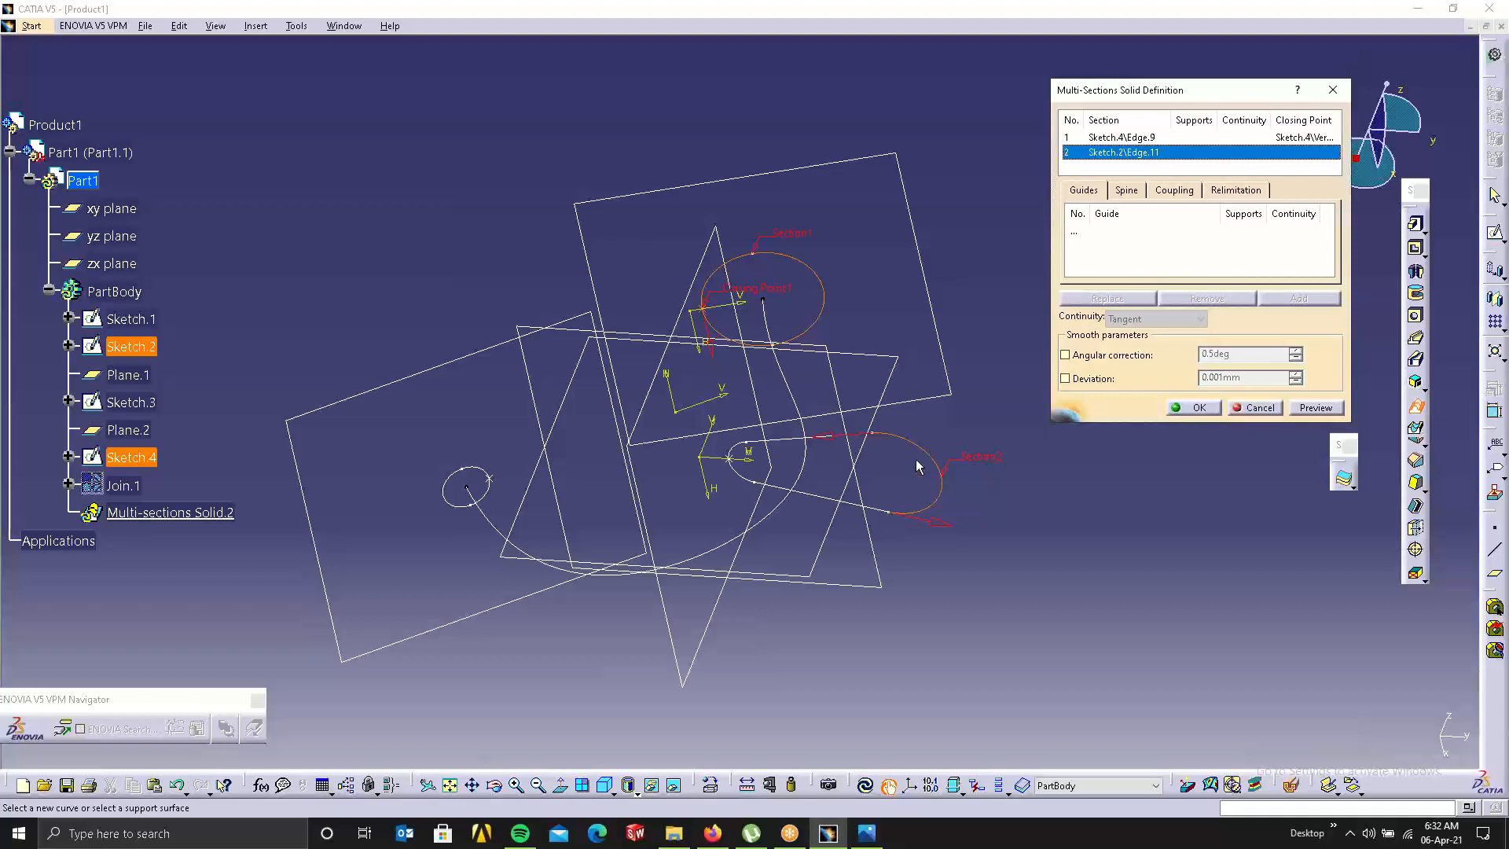
right_click(1089, 157)
left_click(1113, 179)
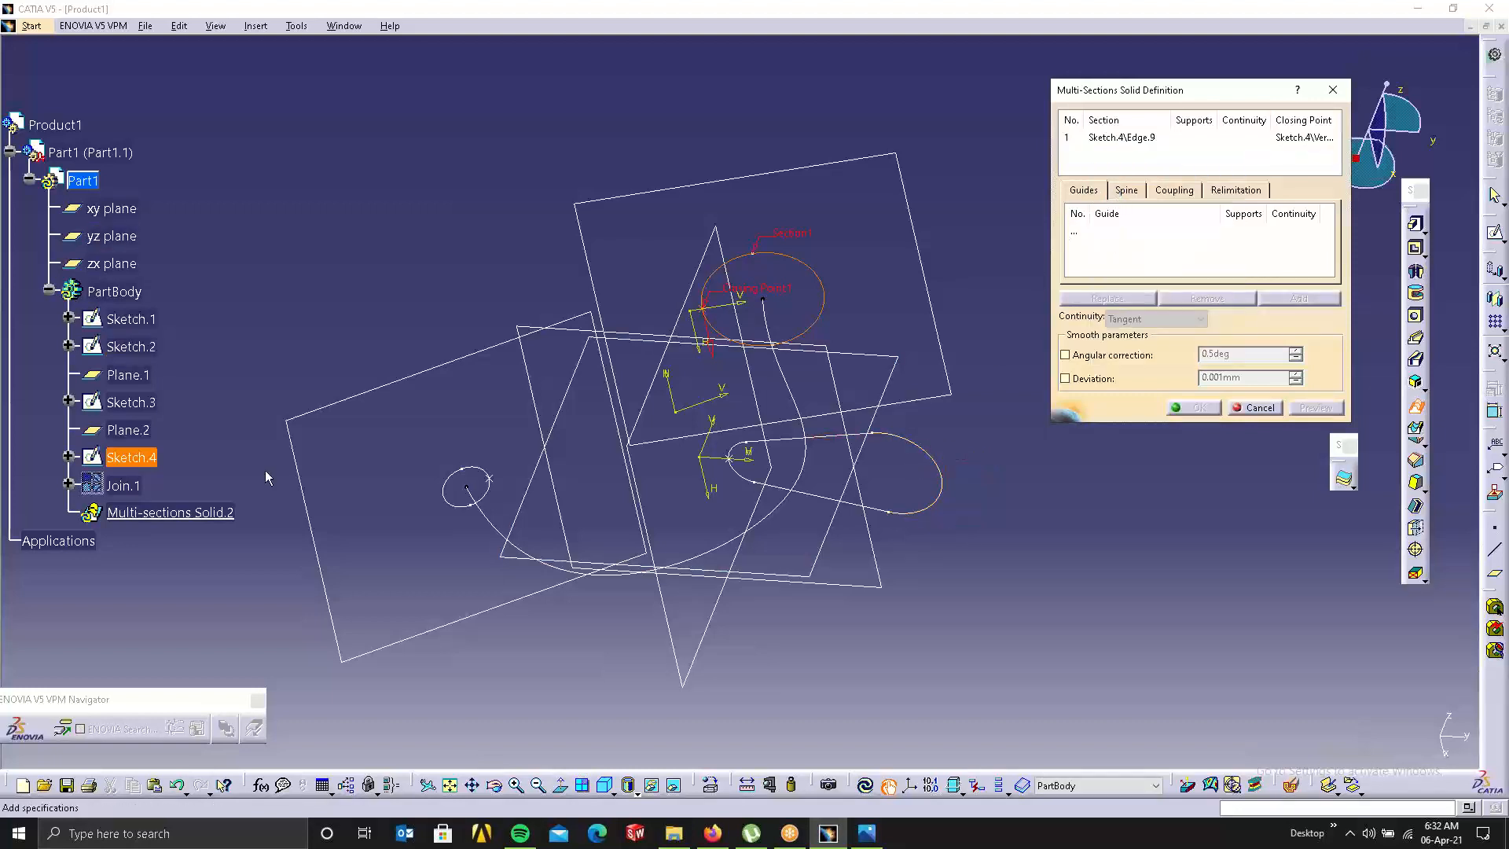
left_click(126, 479)
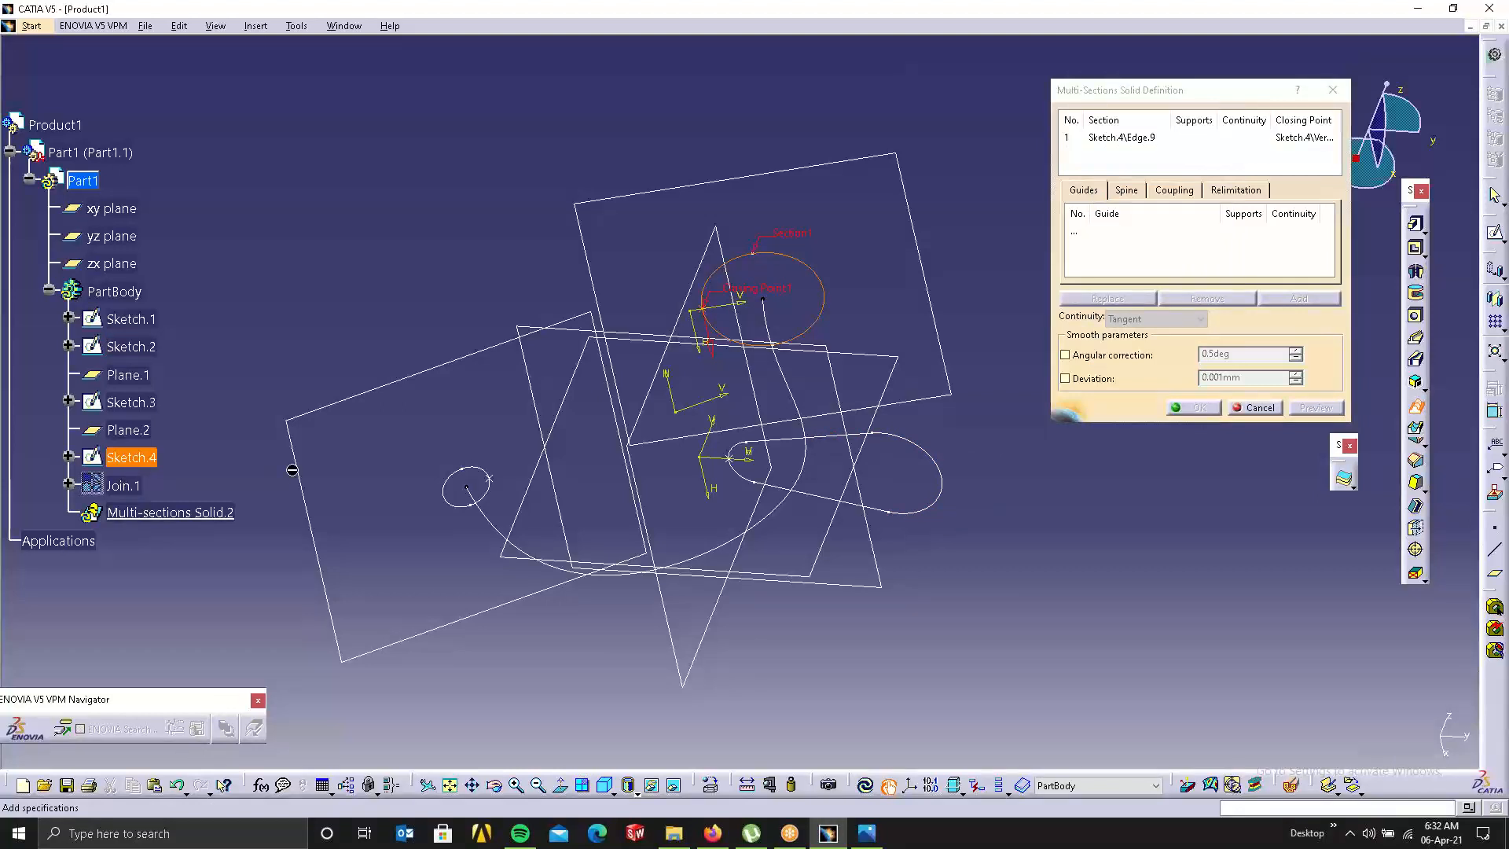
left_click(1099, 157)
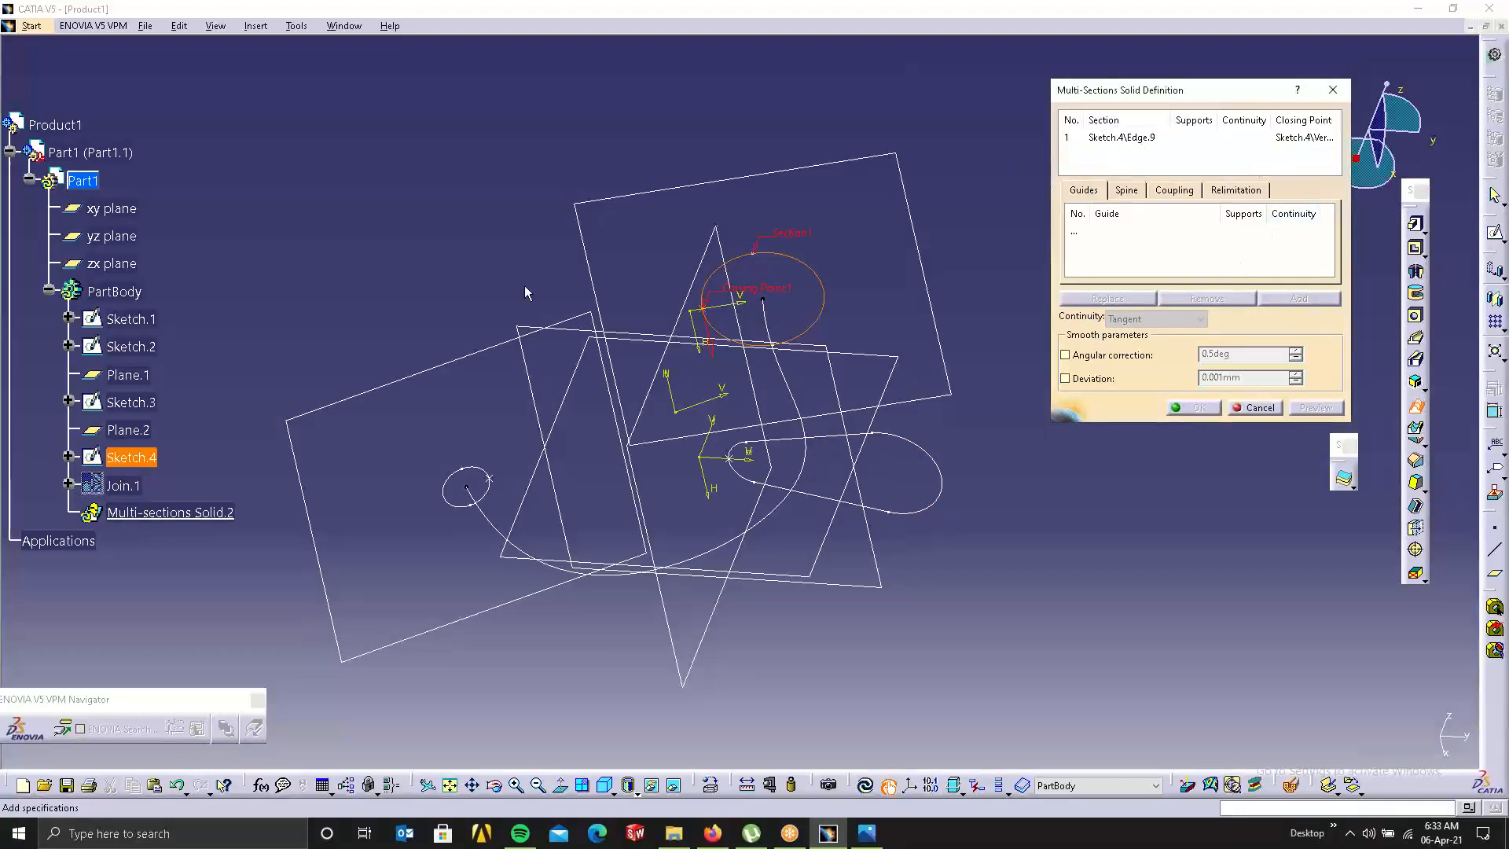
left_click(42, 485)
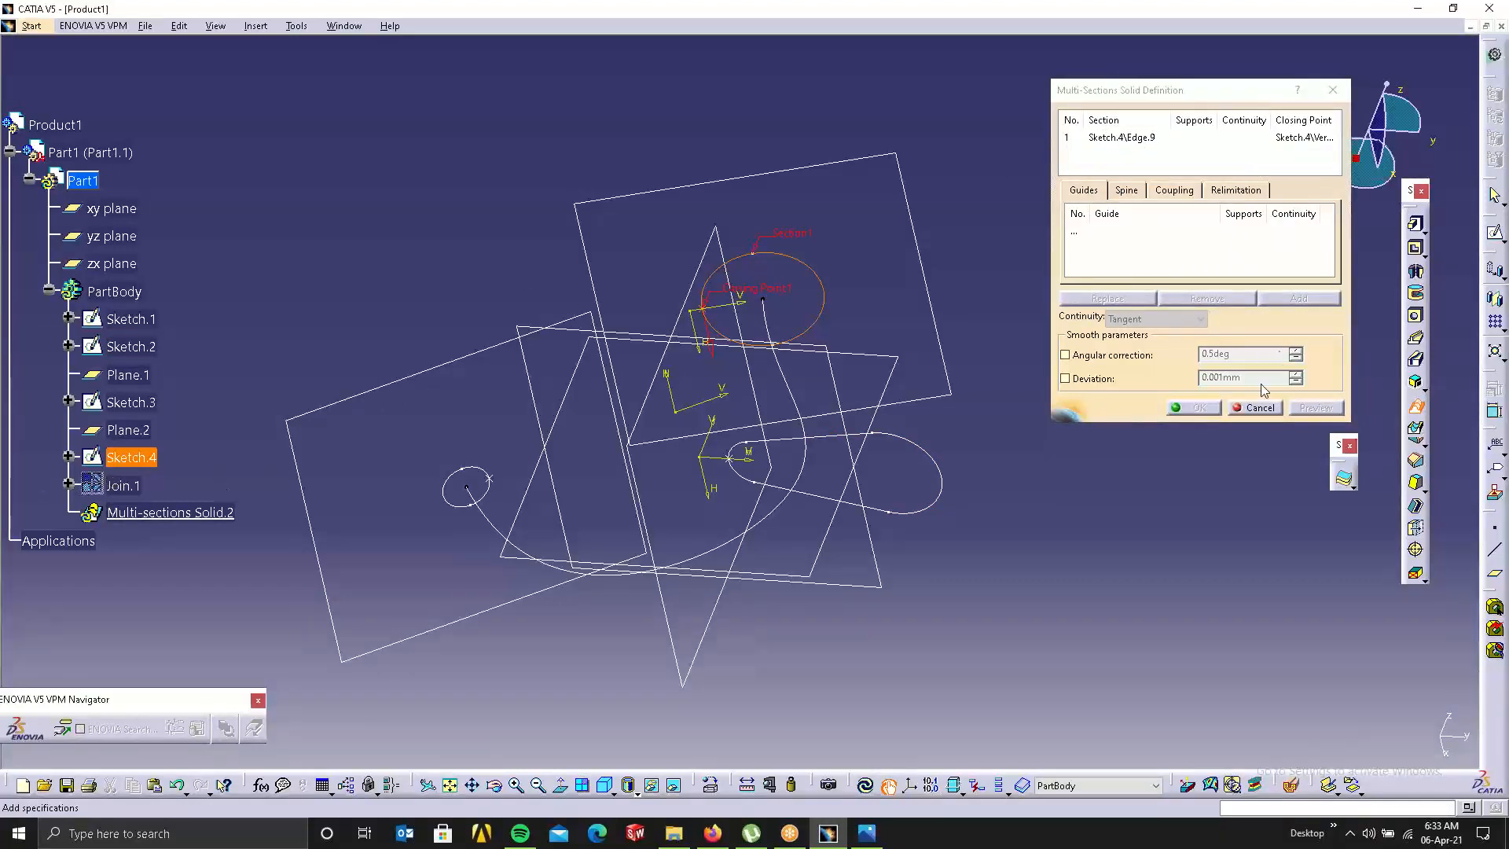
left_click(1259, 408)
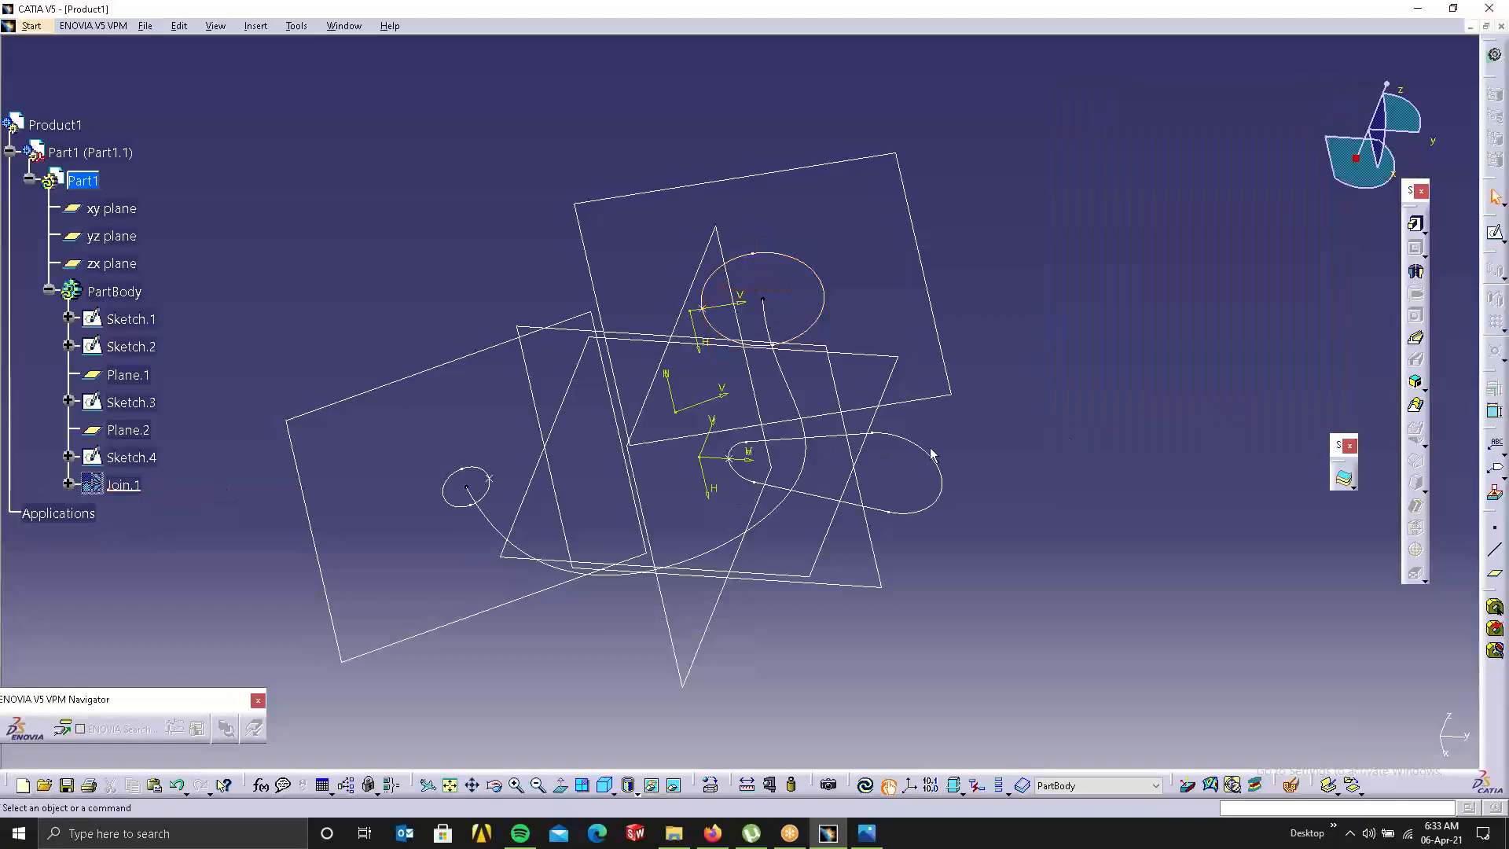
Show the hidden Join.1 curve of the teardrop profile.
left_click(123, 484)
right_click(134, 490)
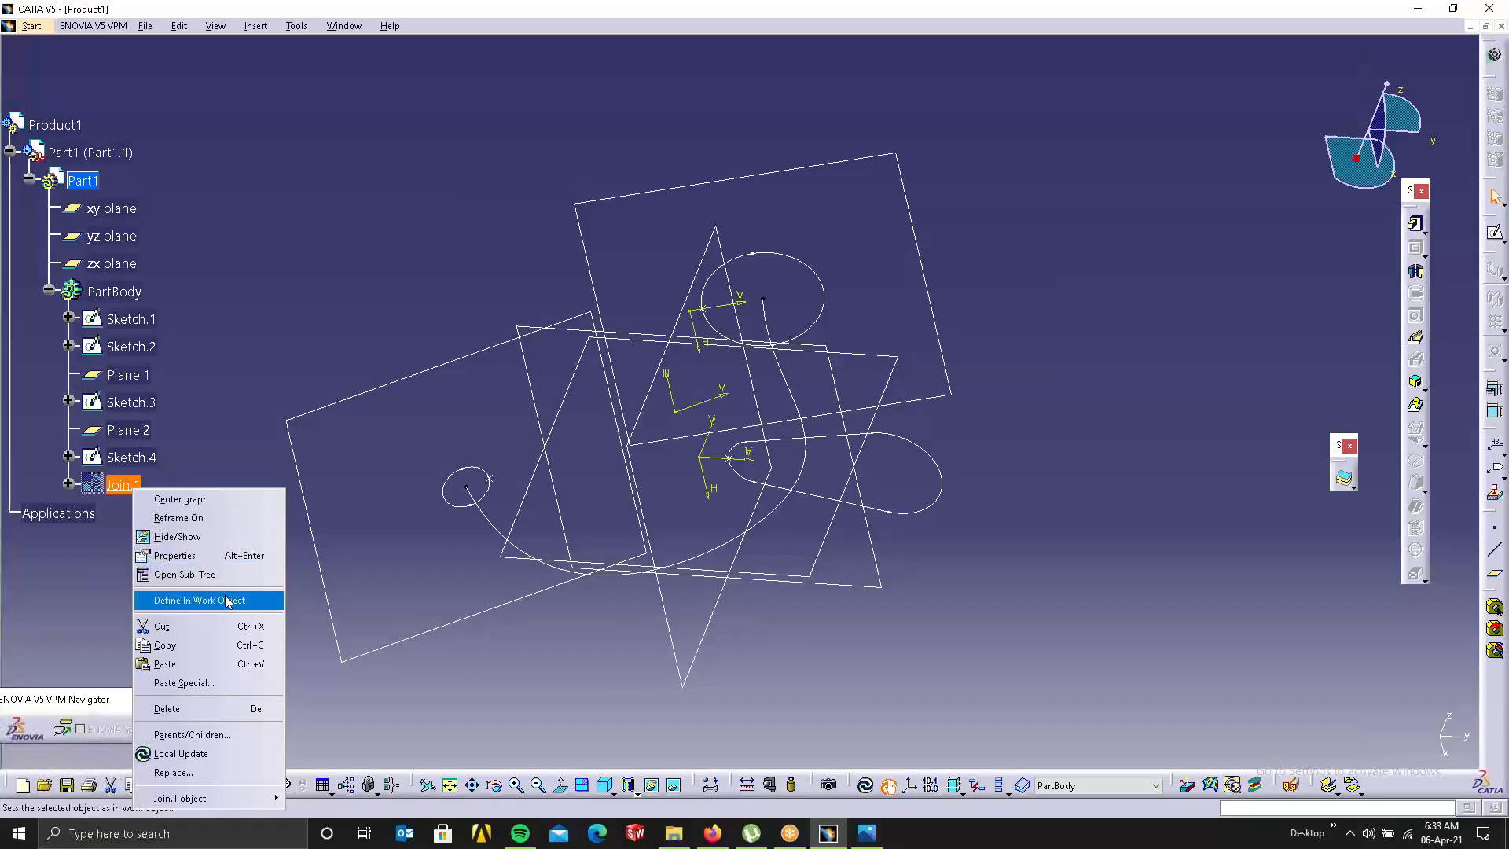
left_click(199, 599)
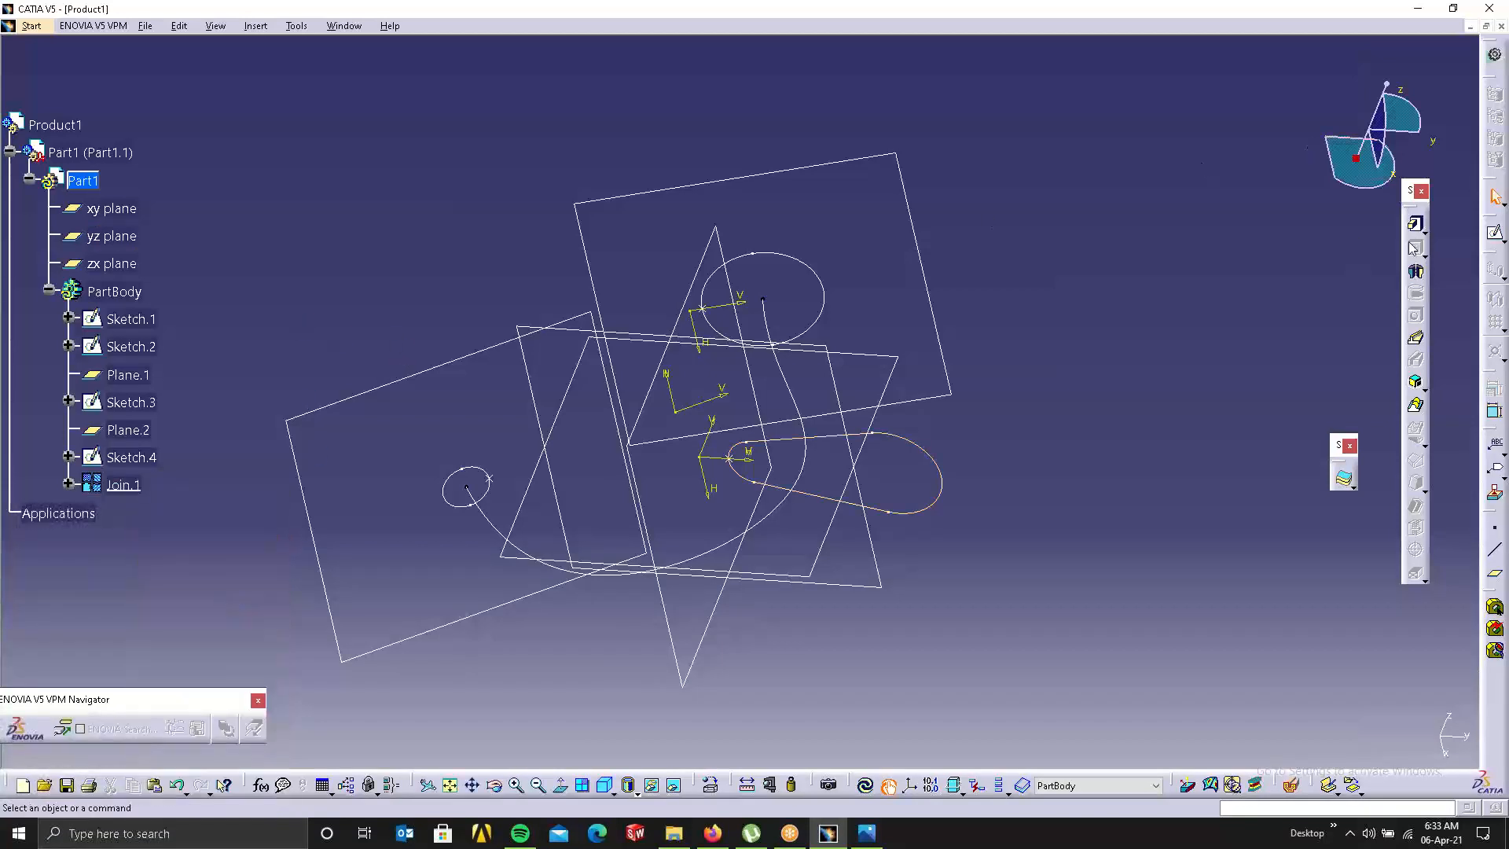
Start a multi-sections solid through the Sketch.4 circle, Join.1 and the Sketch.3 circle, placing the closing points on the matching sketch points.
left_click(1415, 406)
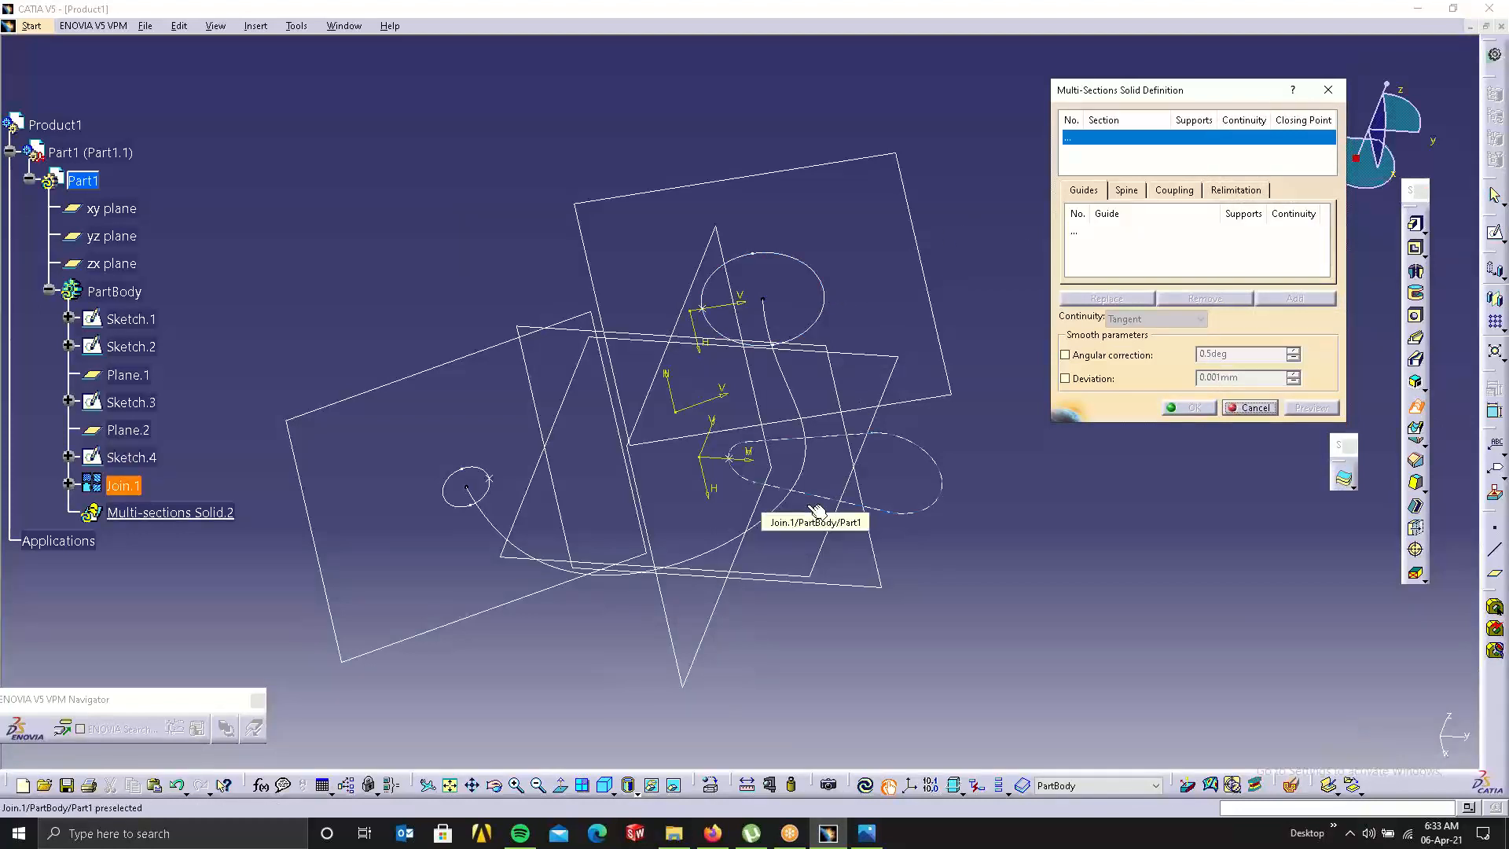
left_click(829, 308)
left_click(704, 311)
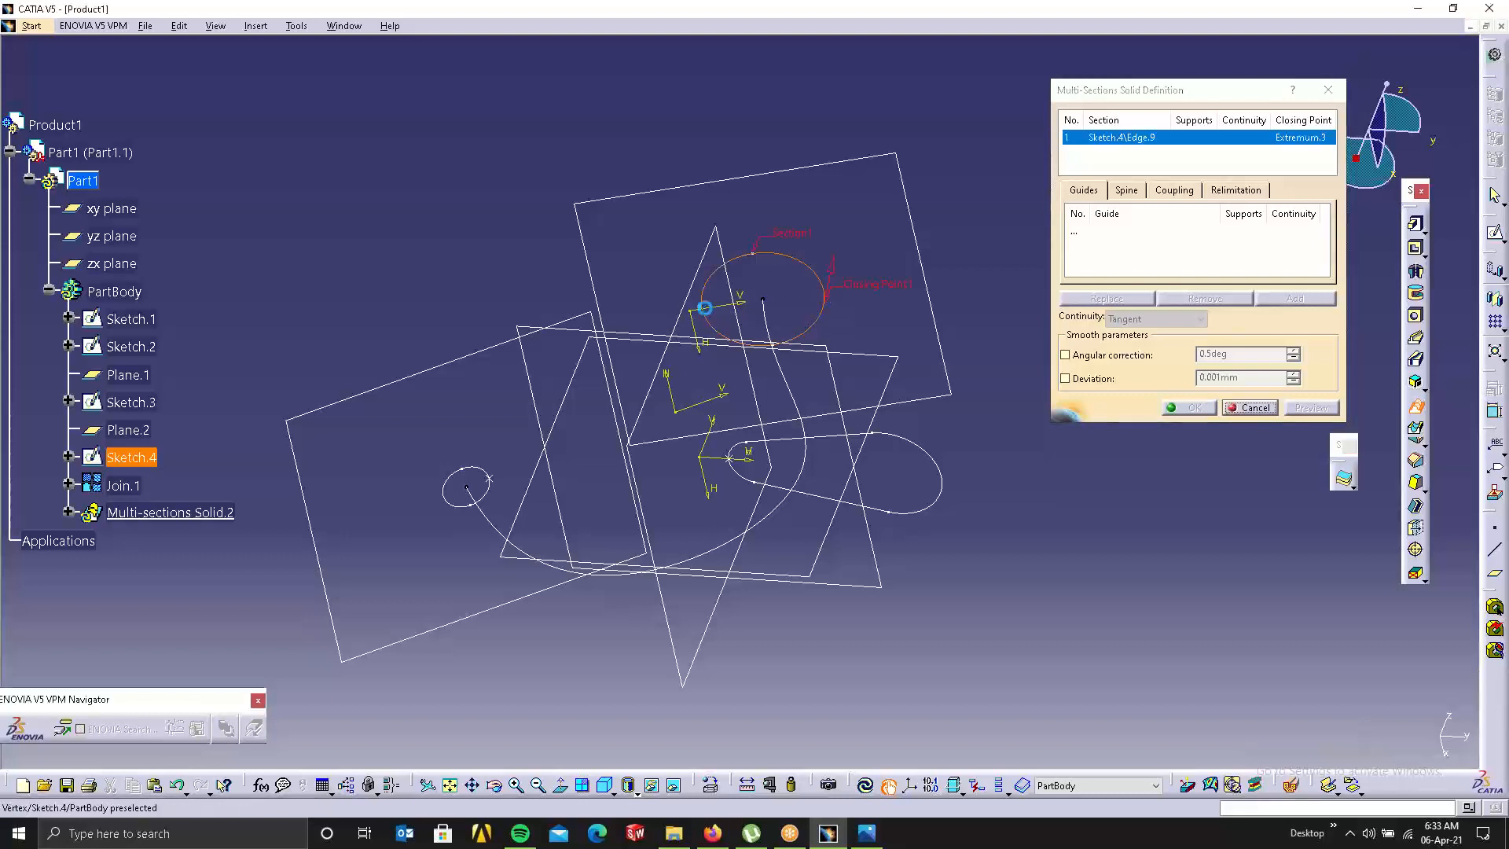
left_click(940, 470)
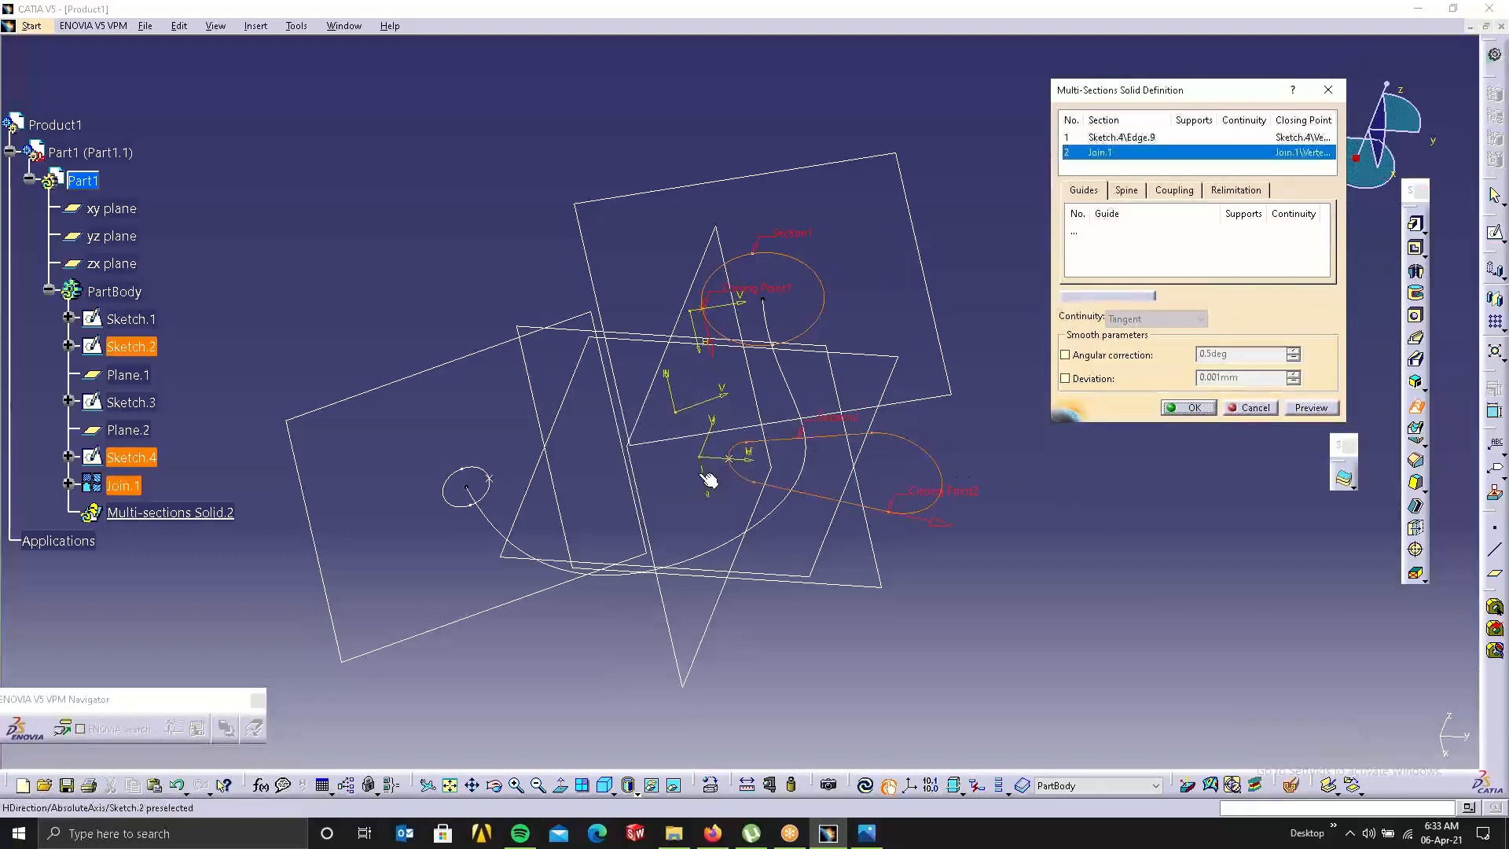
left_click(731, 461)
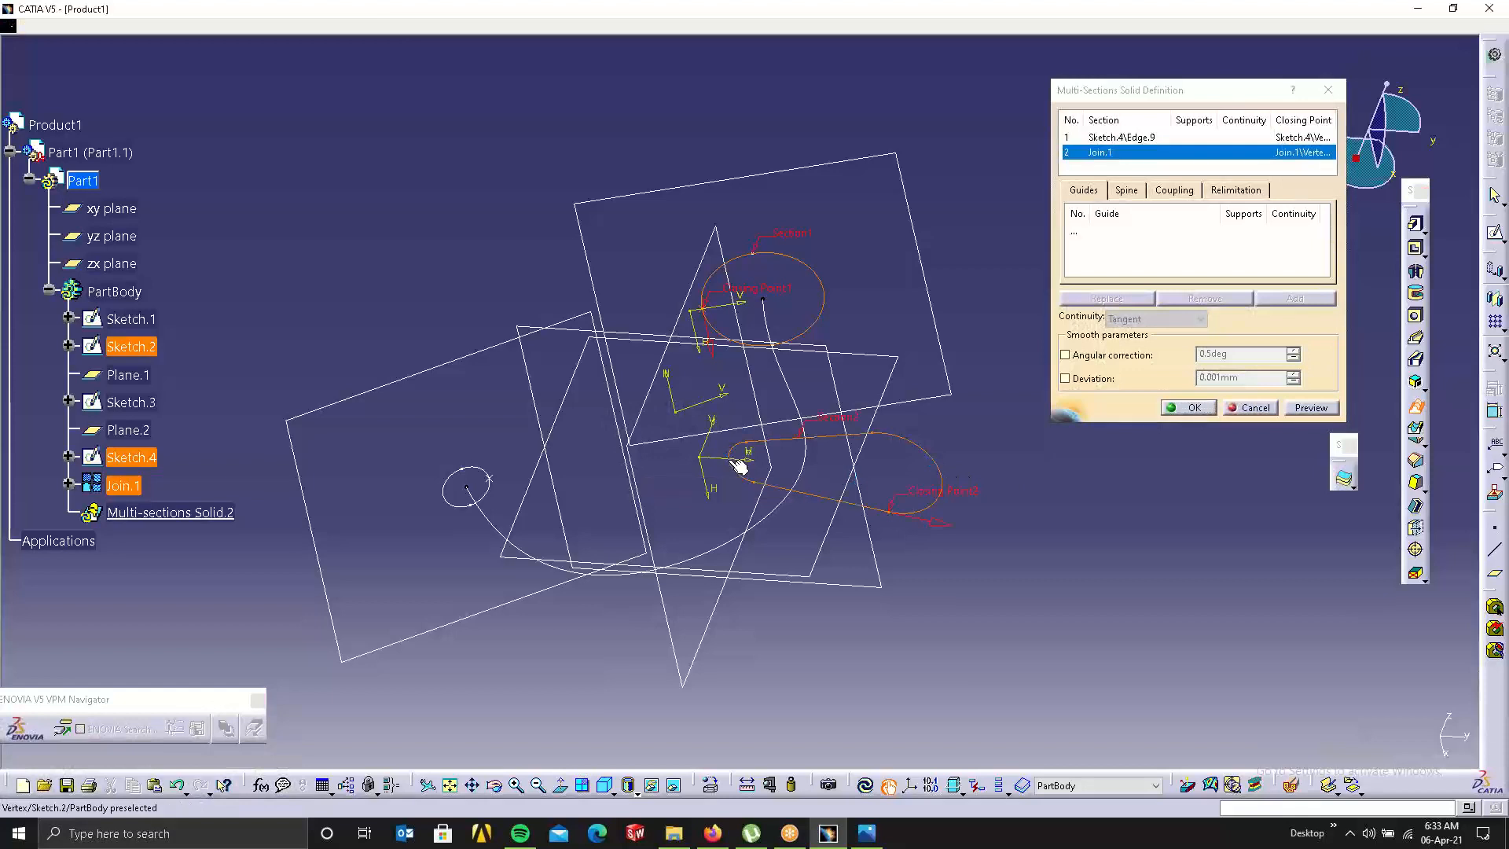
left_click(491, 481)
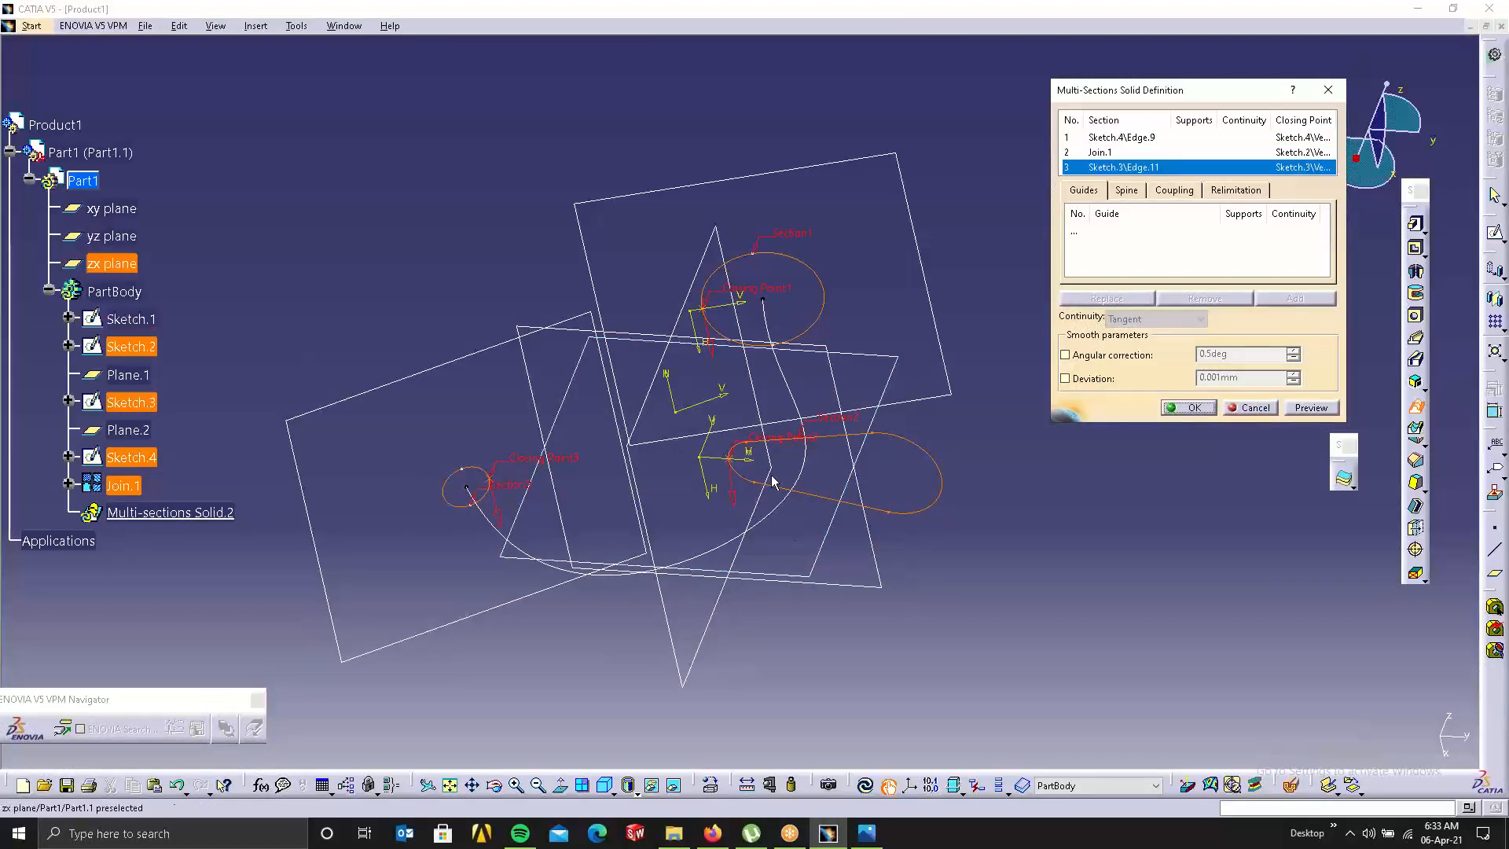
Assign the Sketch.1 curve as the solid's spine and set the sections coupling to Ratio.
left_click(1126, 192)
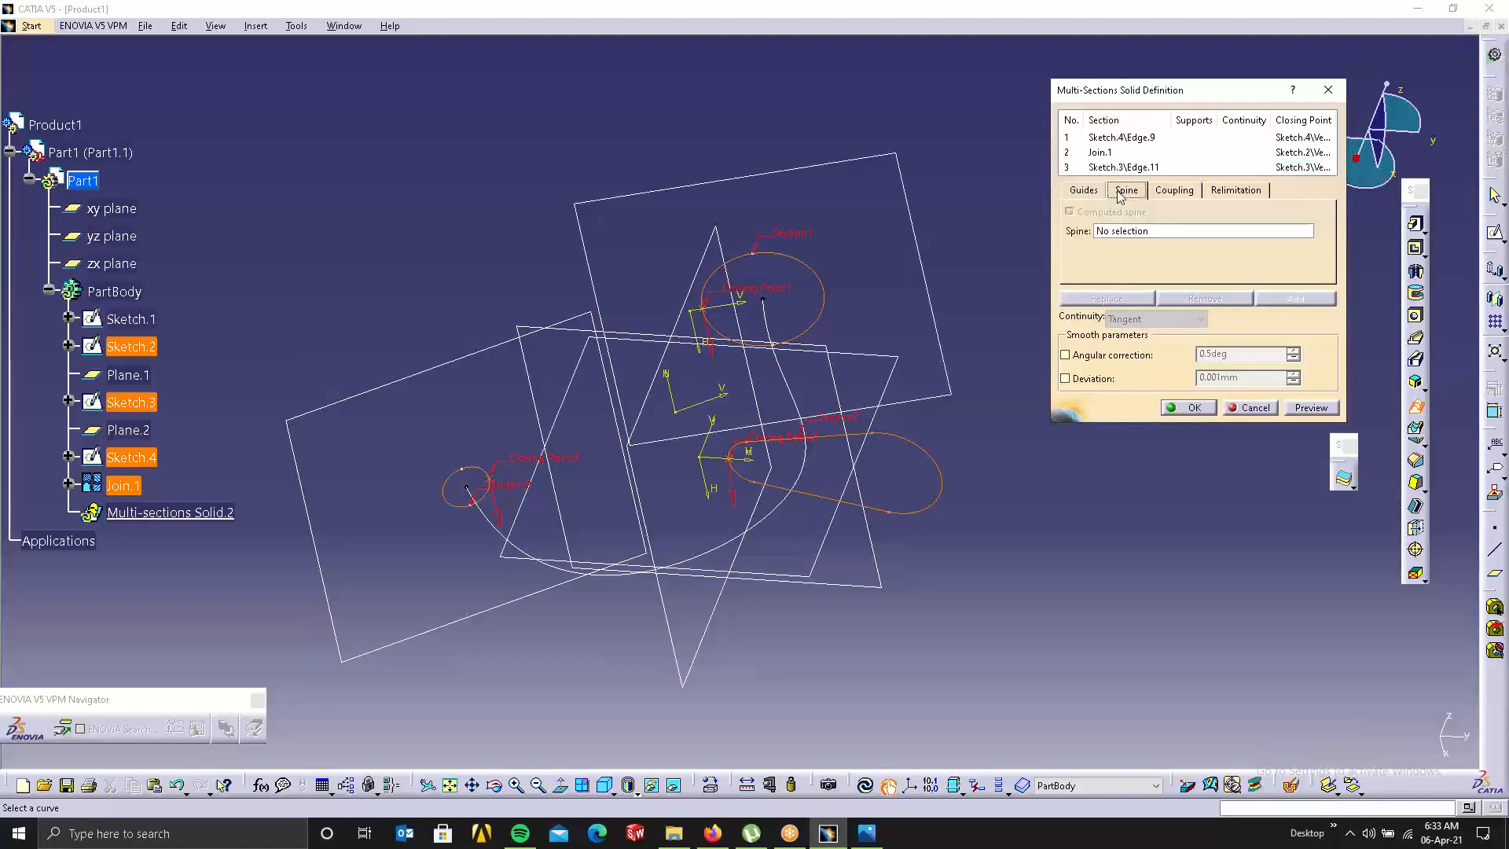
left_click(779, 375)
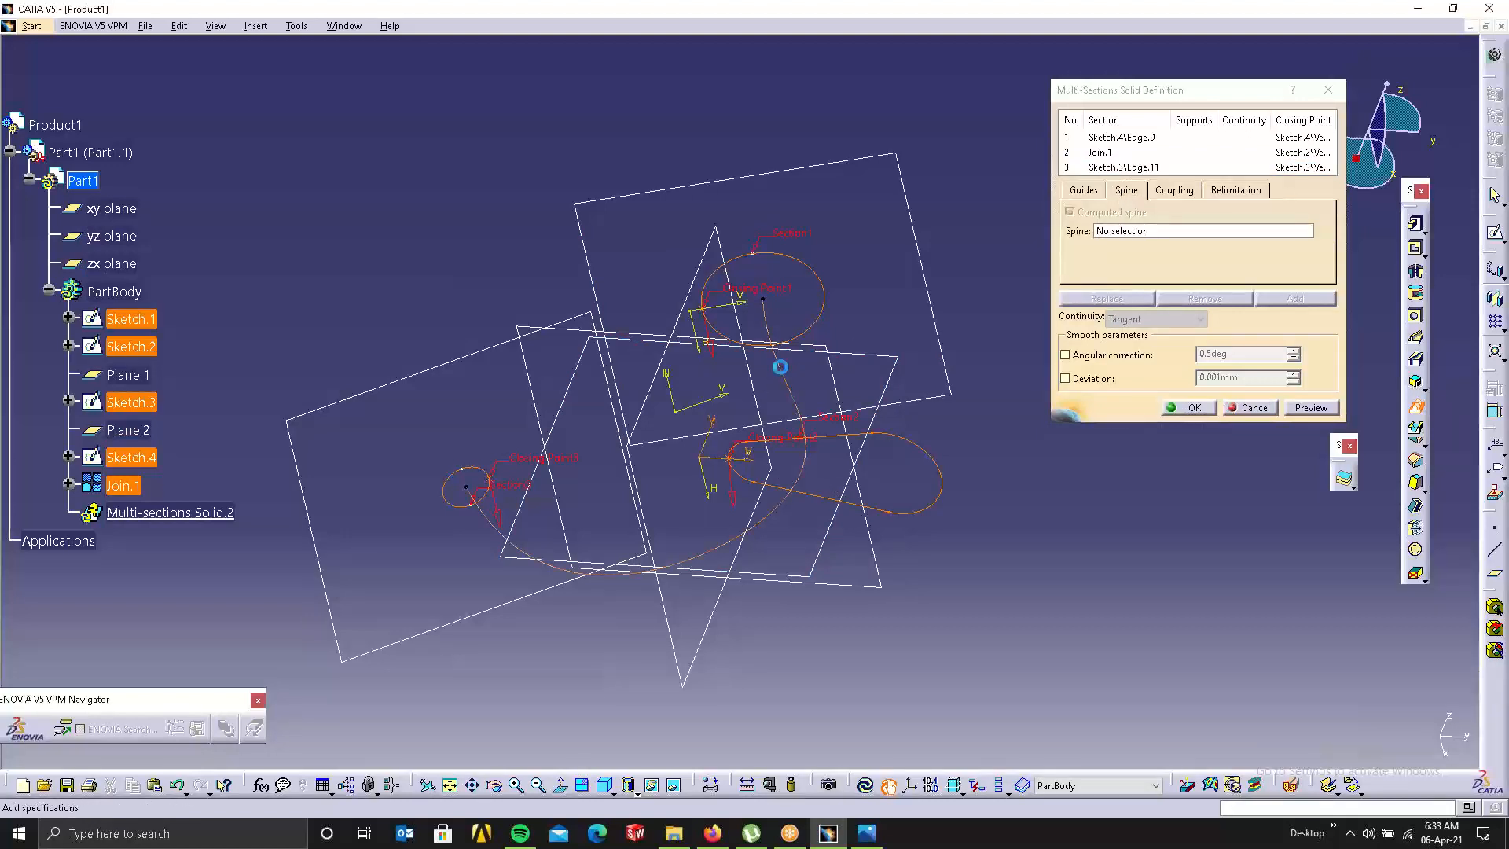
left_click(1172, 191)
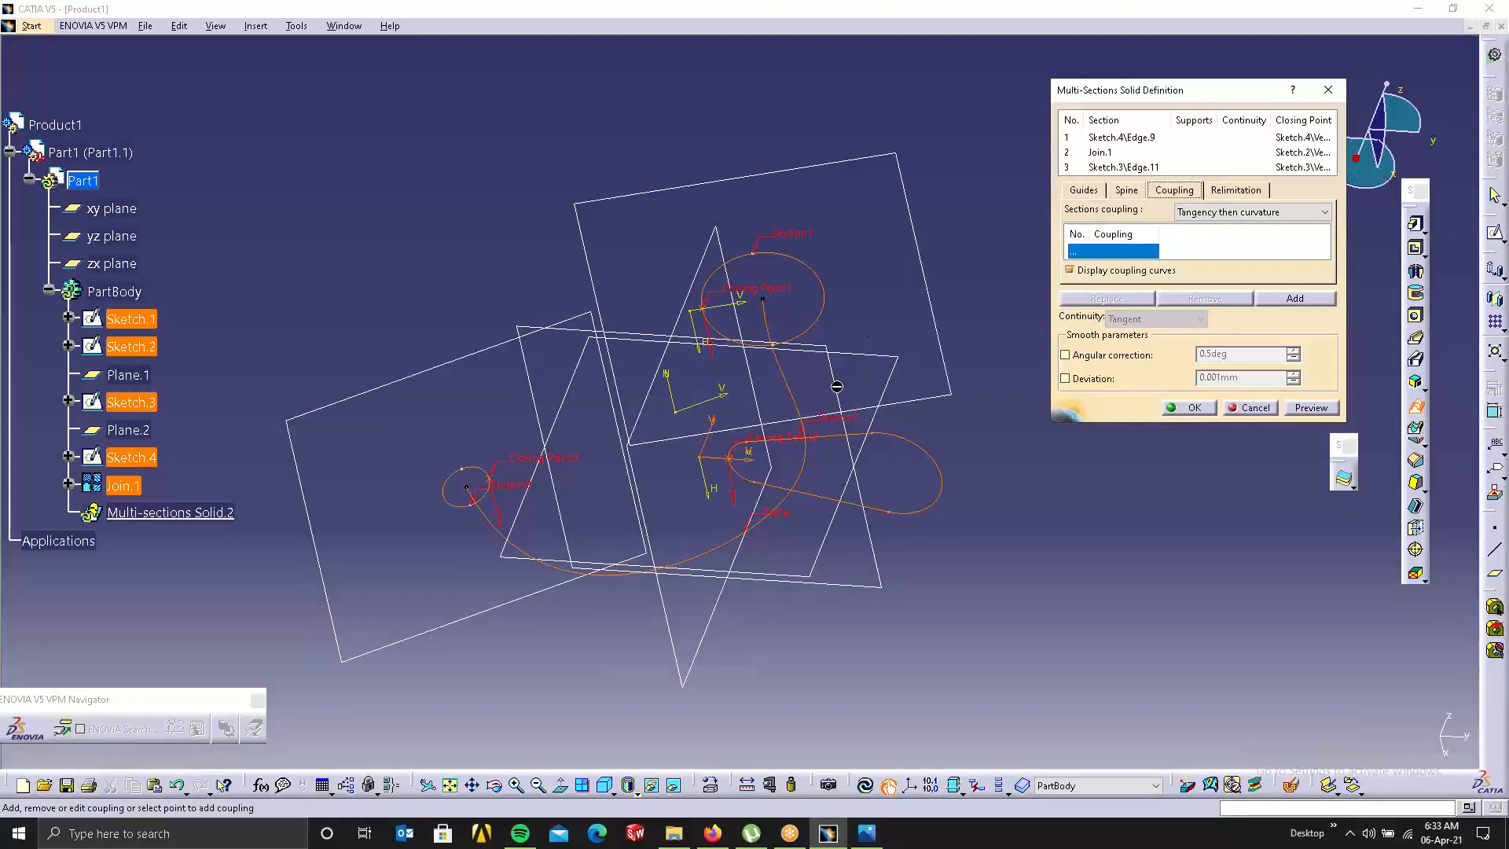
left_click(1192, 212)
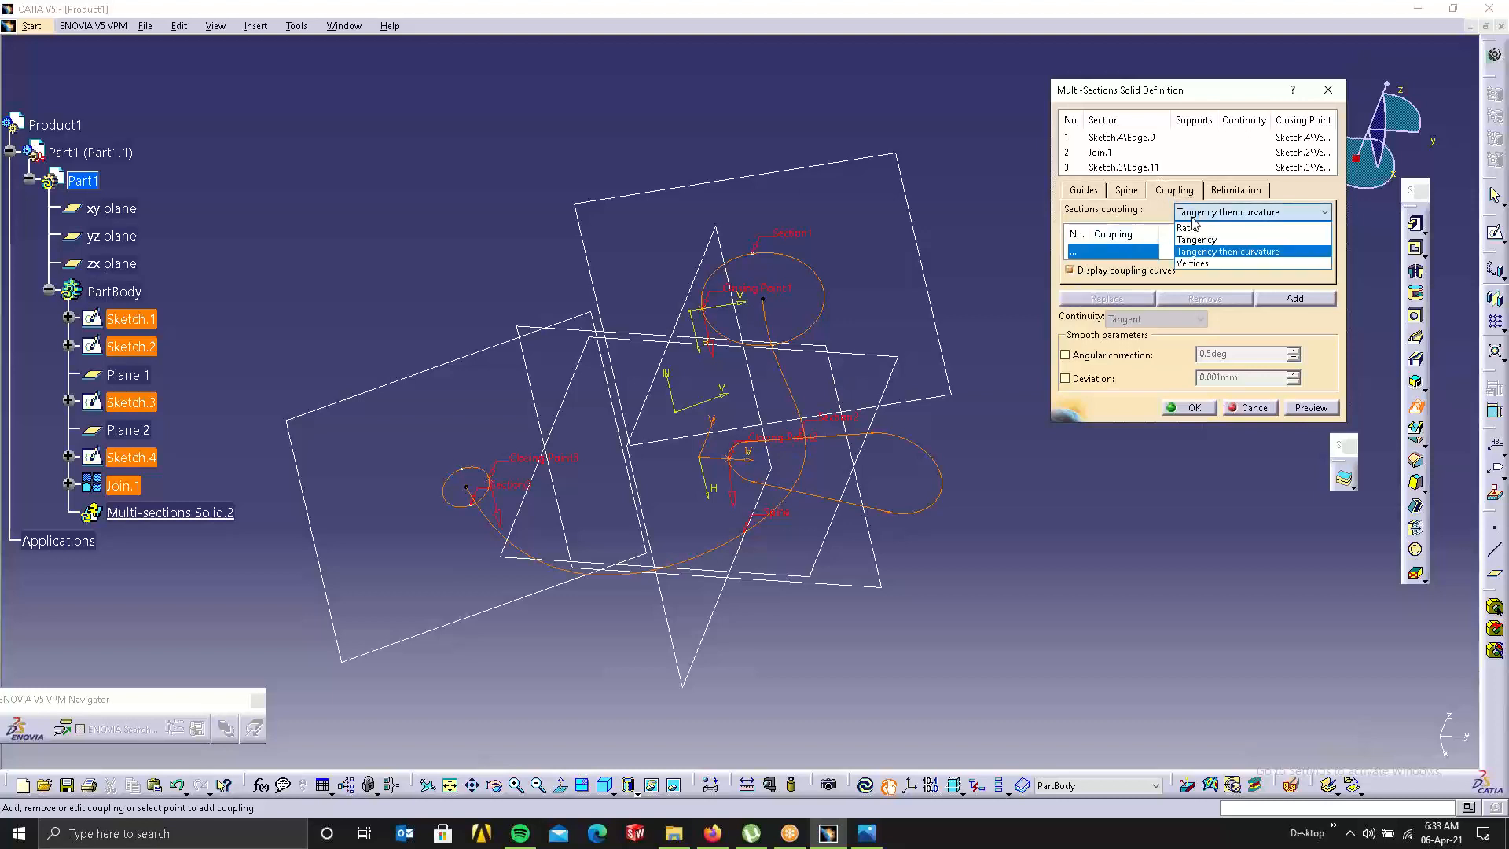
left_click(1194, 225)
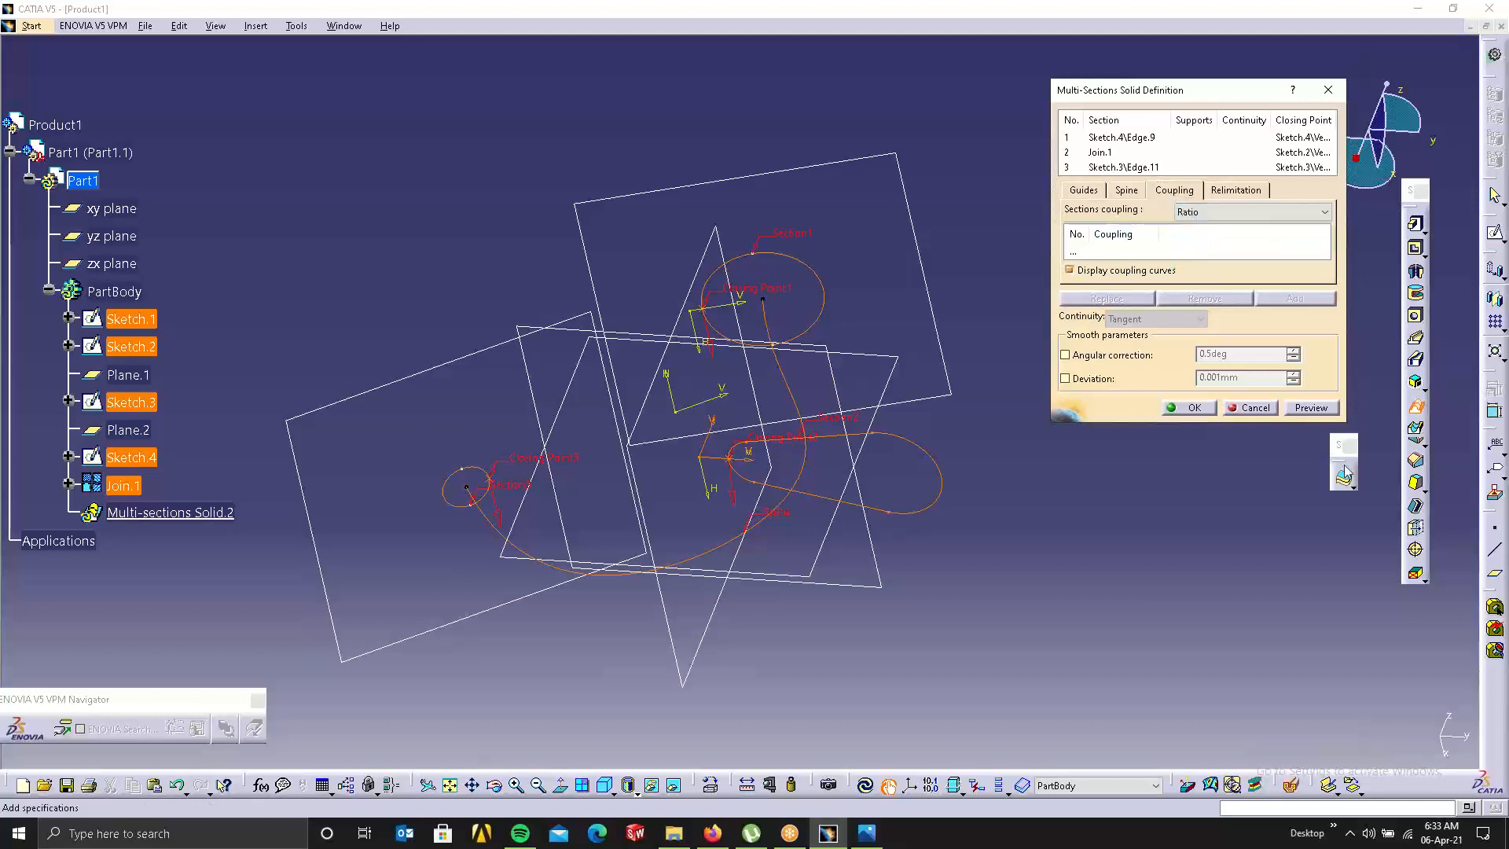
Preview and create the multi-sections solid from the three sections, spine and Ratio coupling.
left_click(1306, 406)
left_click(1188, 407)
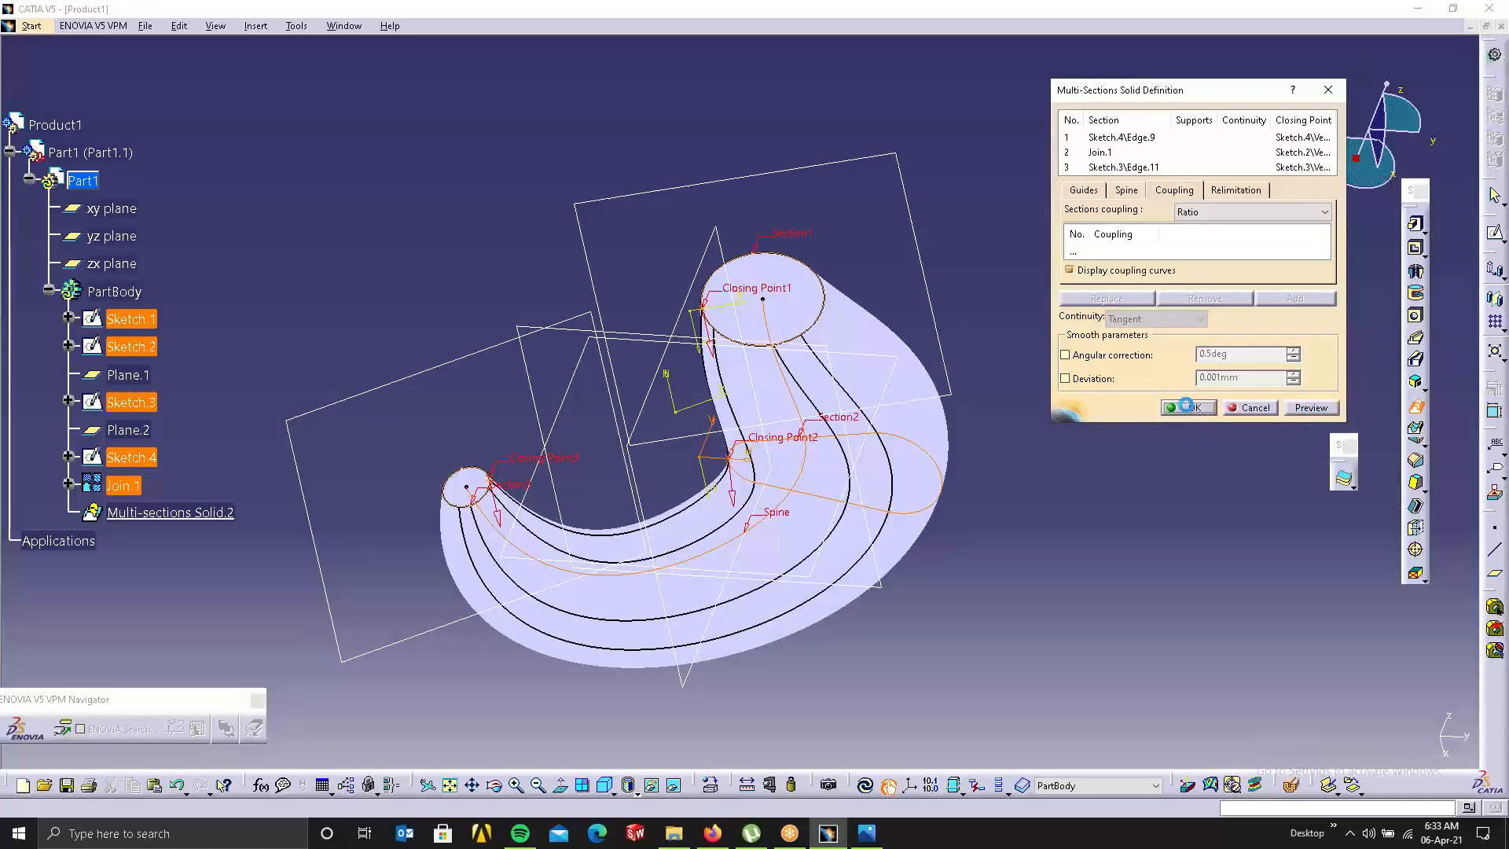
middle_click_drag(684, 542, 915, 484)
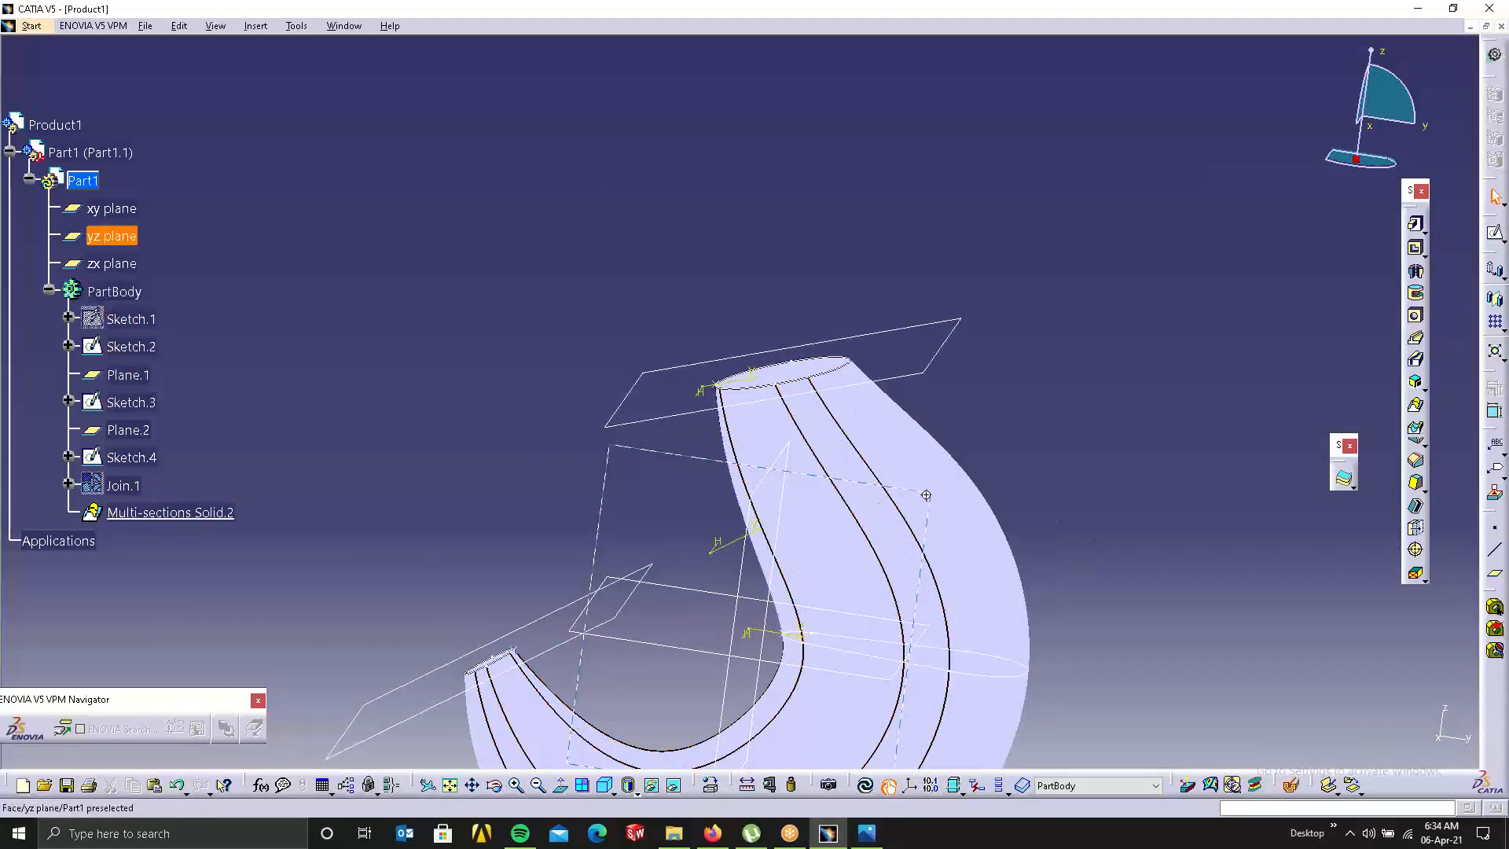
middle_click_drag(925, 495, 949, 266)
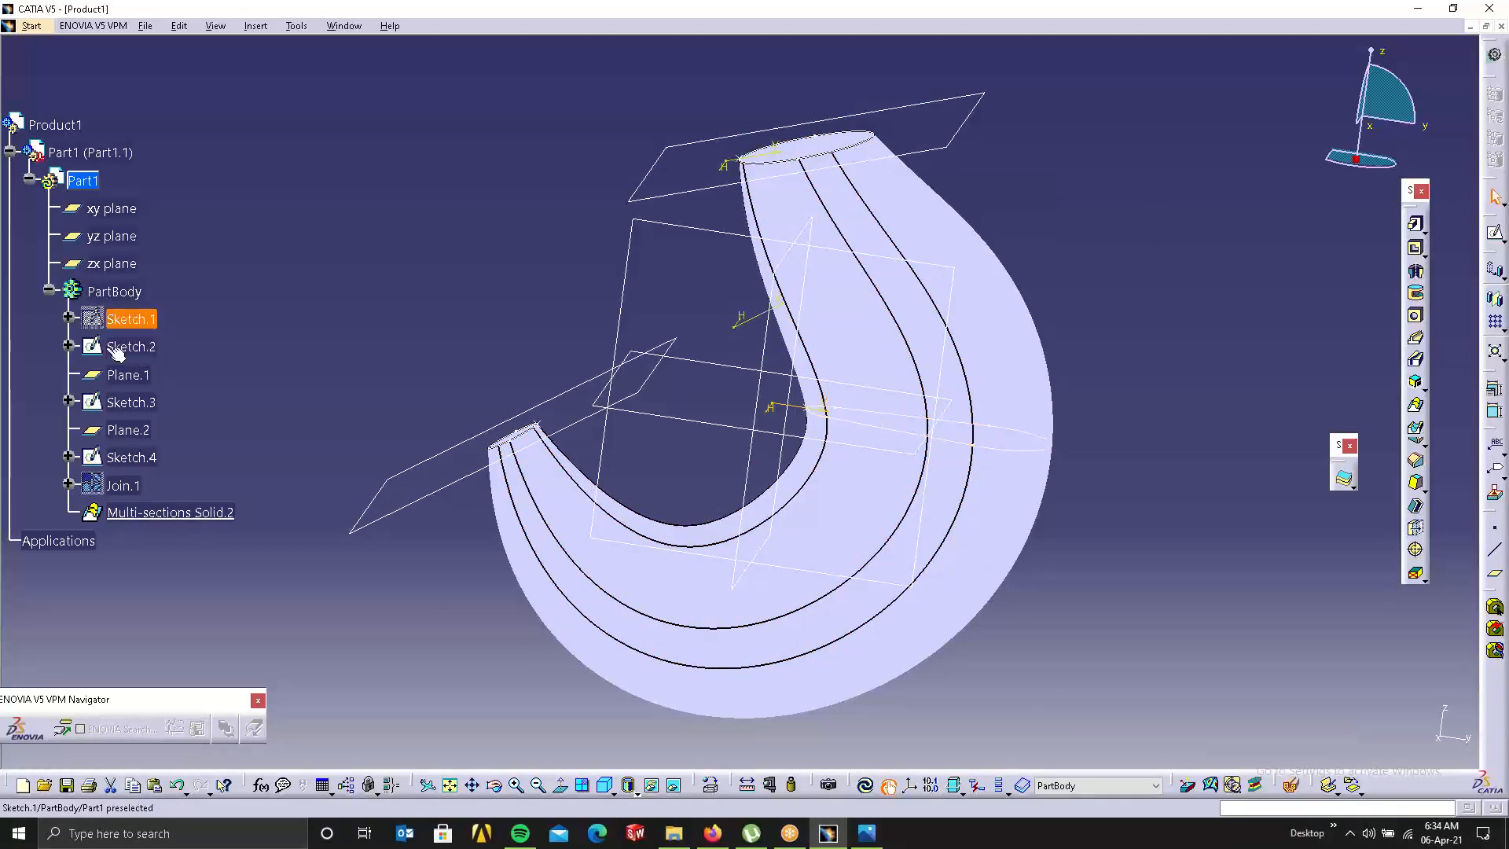
Show the Sketch.1 spine curve and edit it, moving the spline's top end point higher to lengthen the hook's neck.
right_click(134, 318)
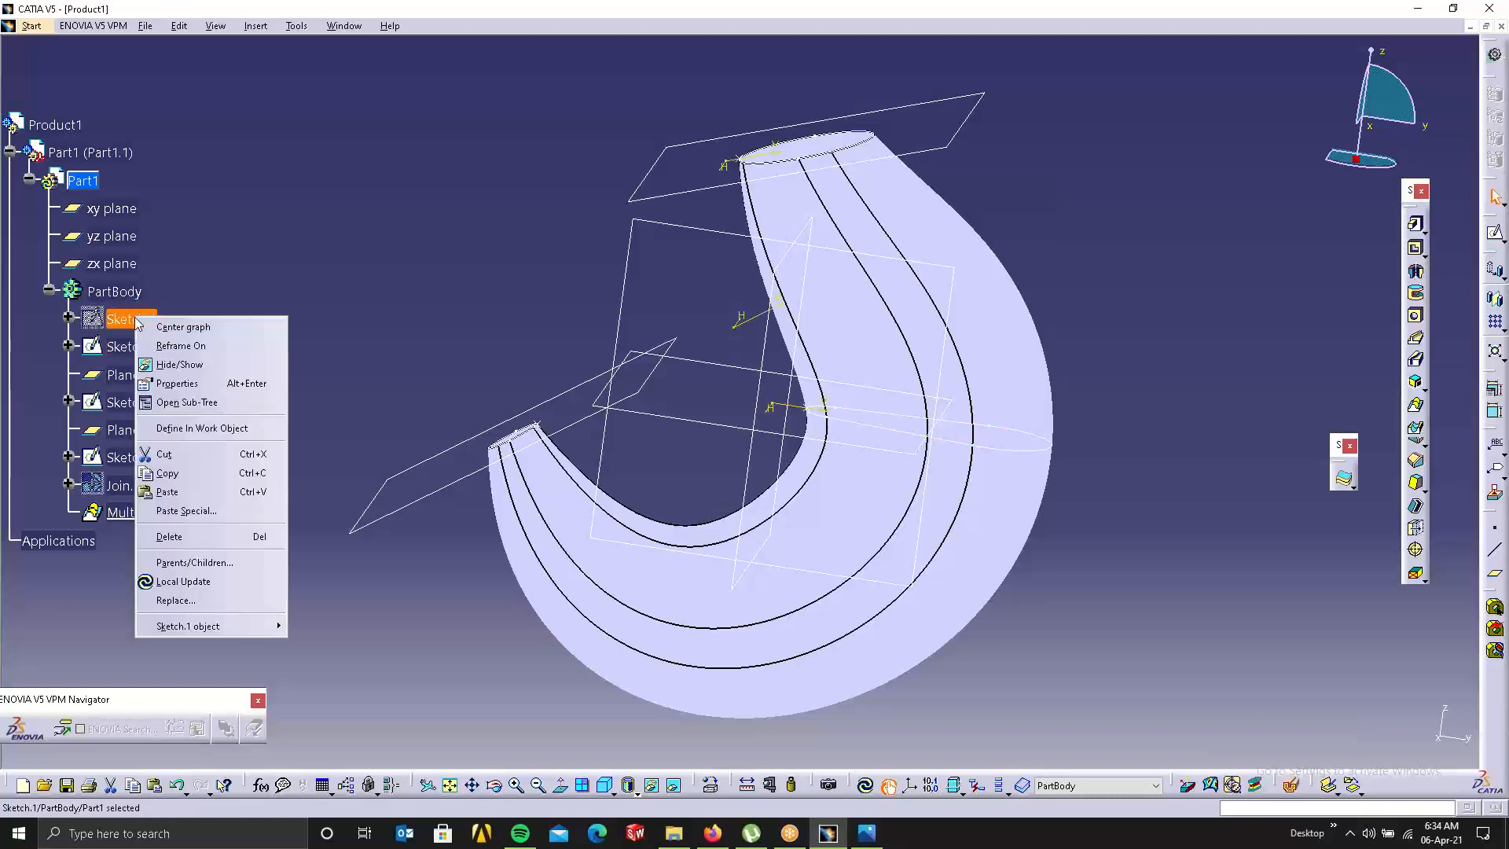
left_click(171, 367)
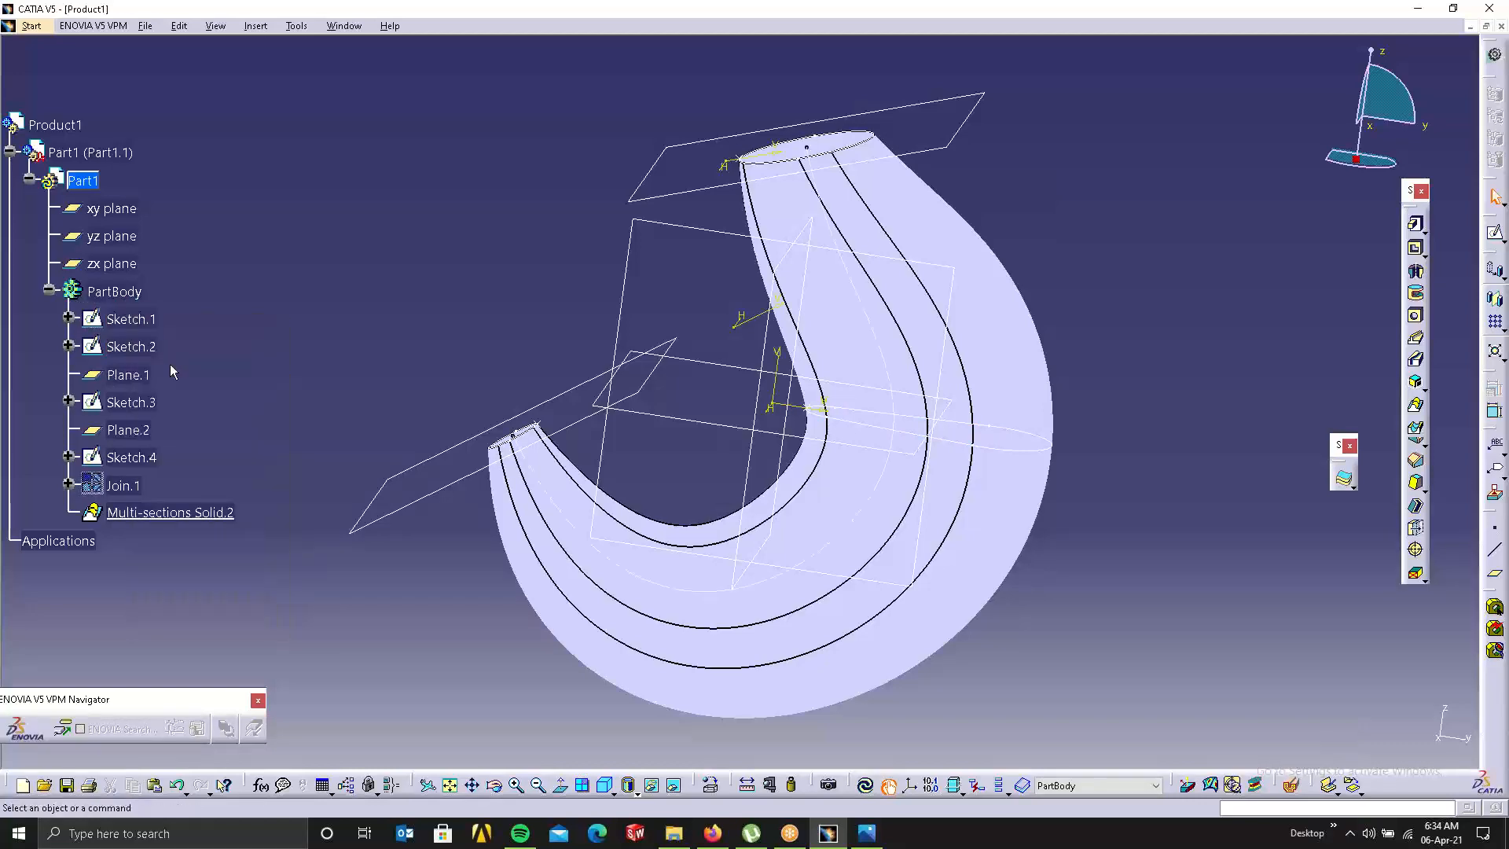
double_click(871, 328)
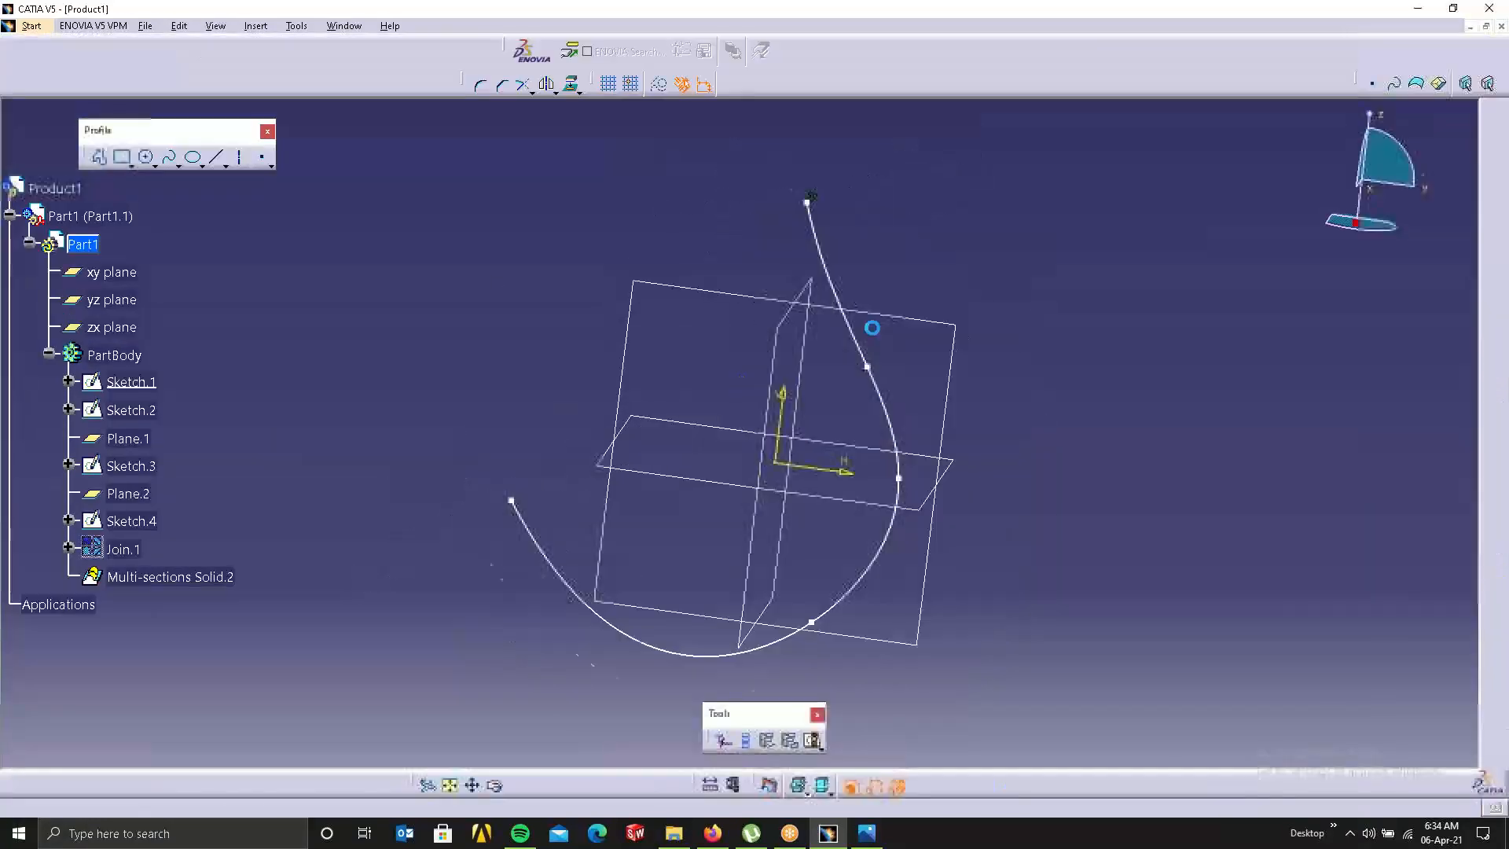
middle_click_drag(826, 173, 791, 446)
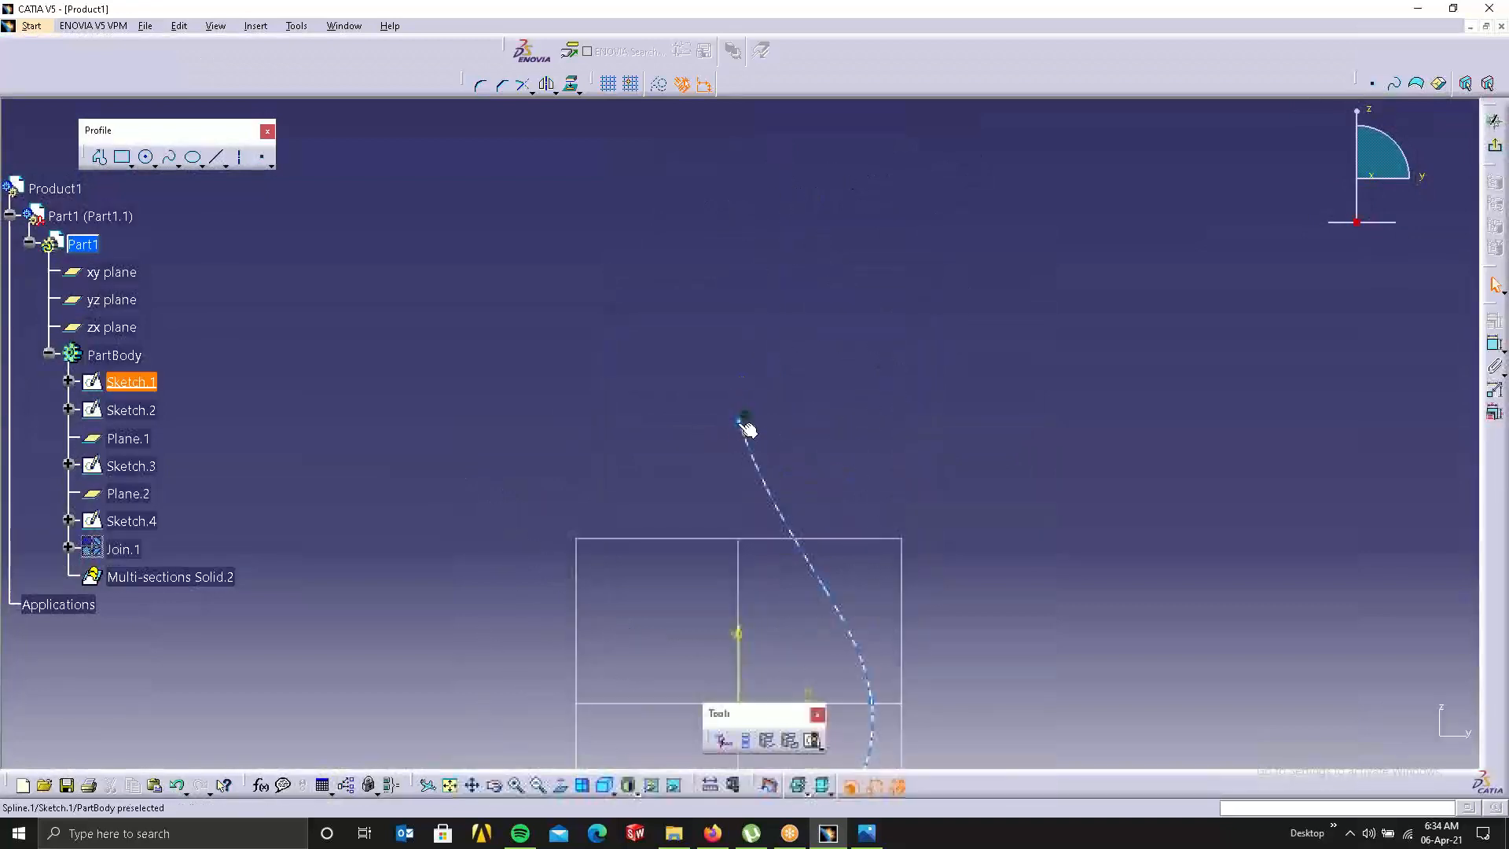
left_click_drag(736, 415, 743, 285)
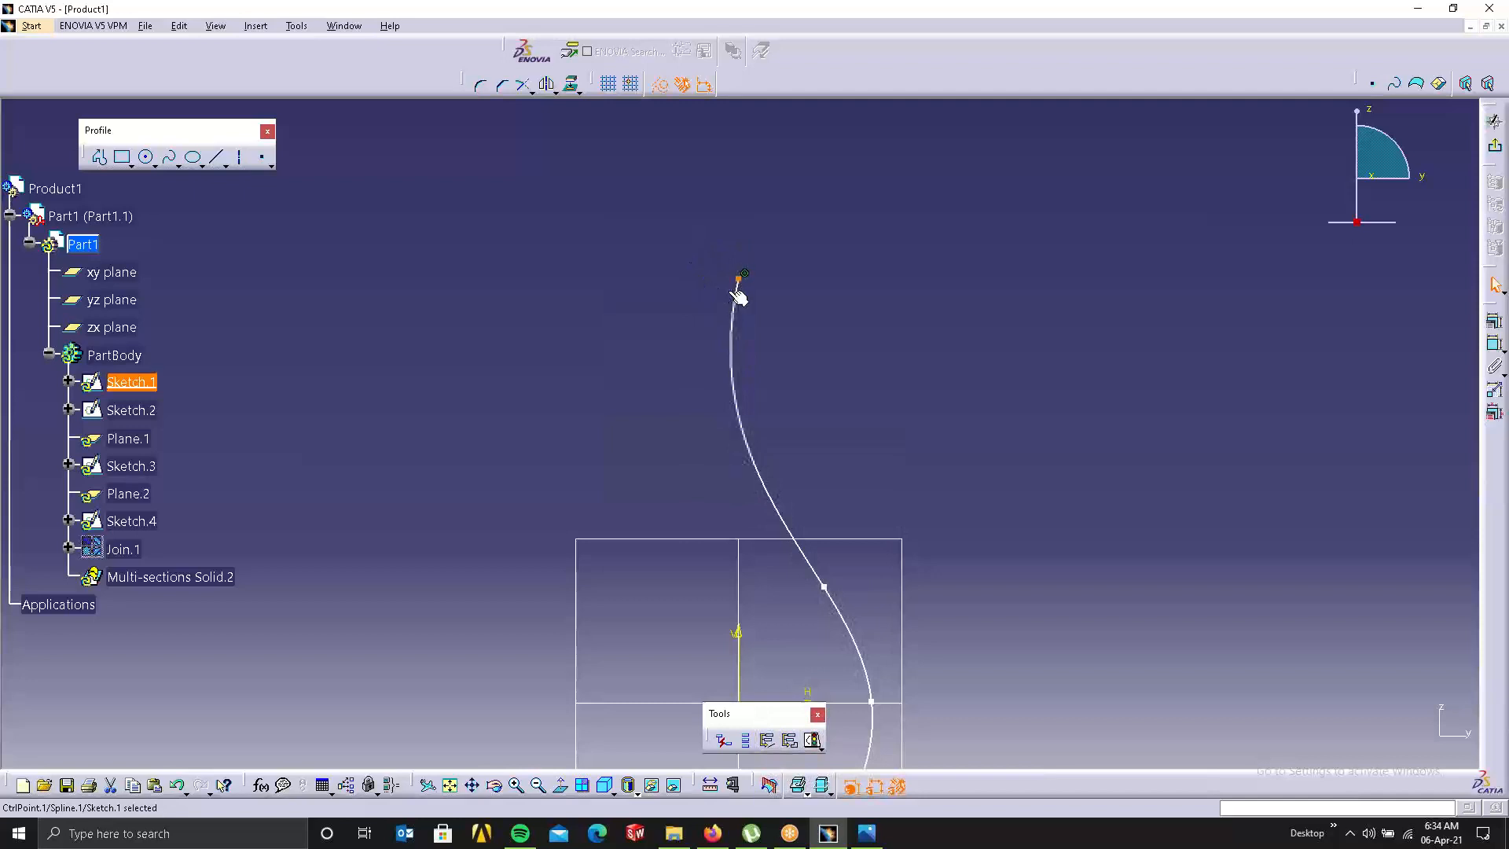
scroll(738, 324, "up", 1)
middle_click_drag(737, 324, 642, 171)
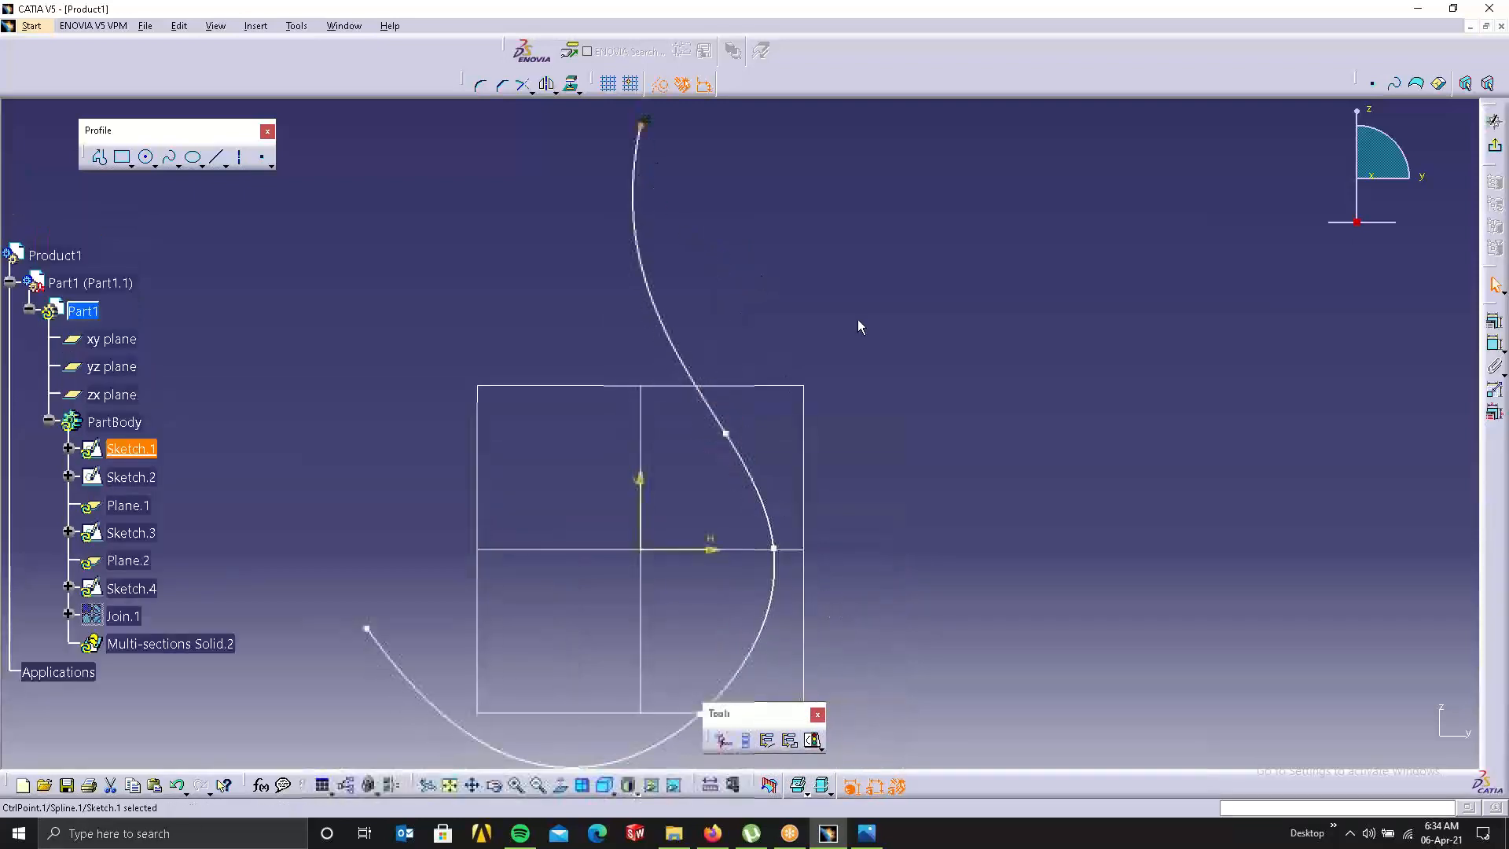
middle_click_drag(885, 405, 936, 380)
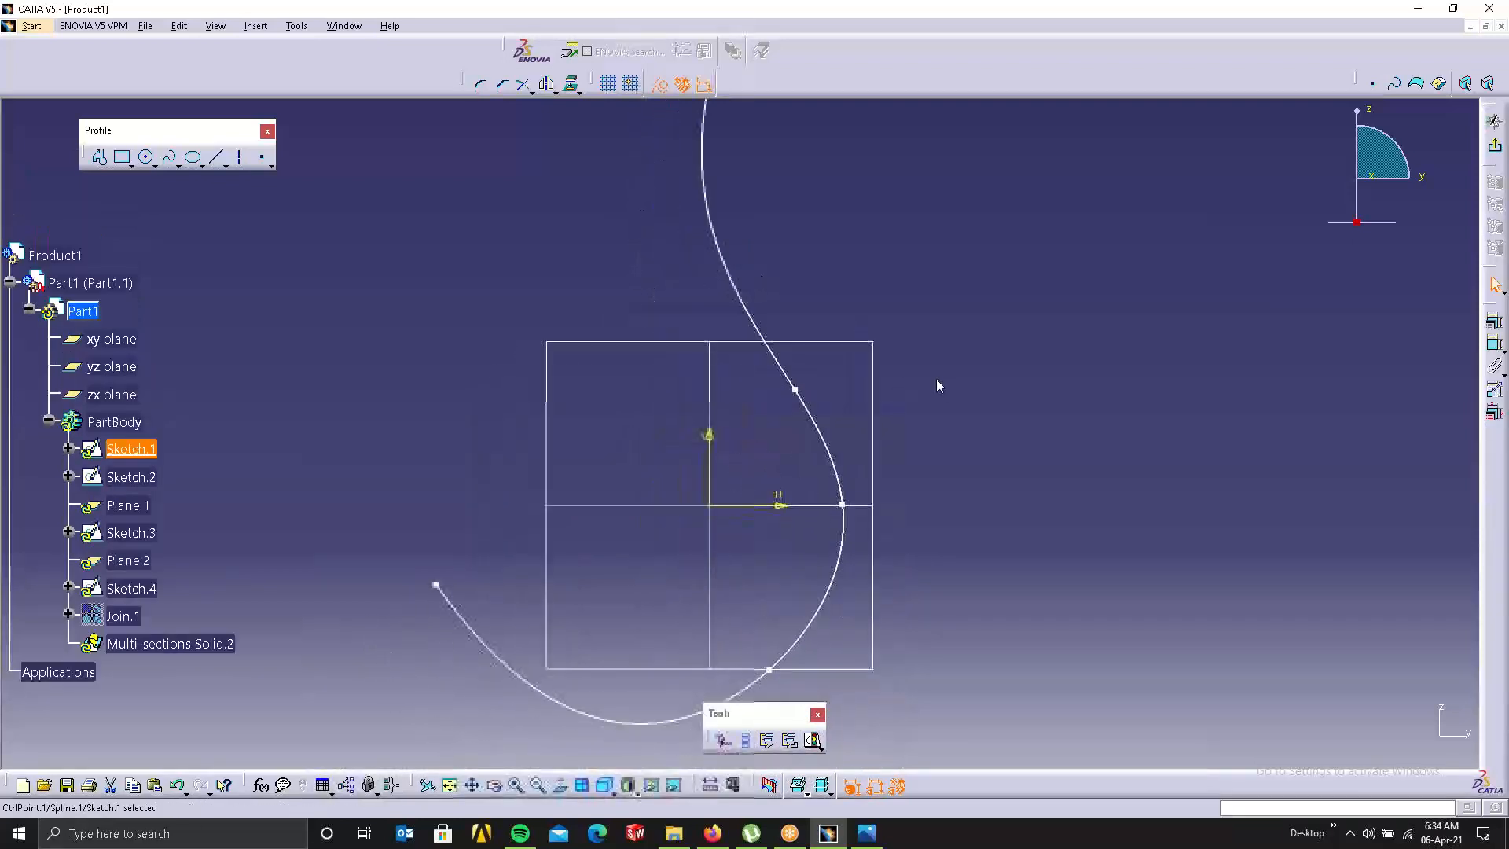
Exit Sketch.1 and update the part to rebuild the hook along the lengthened spine.
left_click(1493, 149)
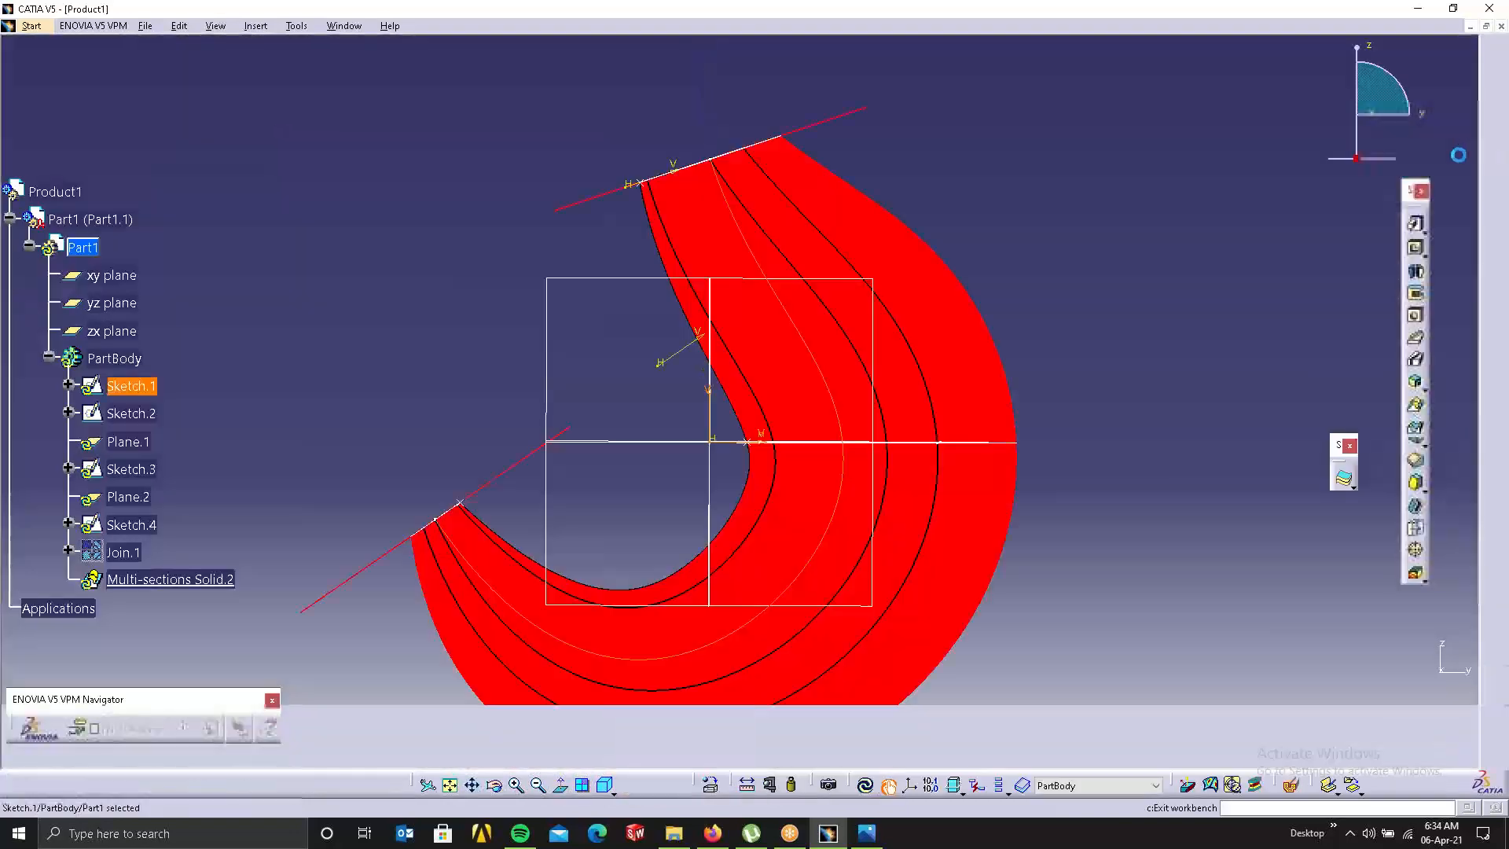
left_click(864, 784)
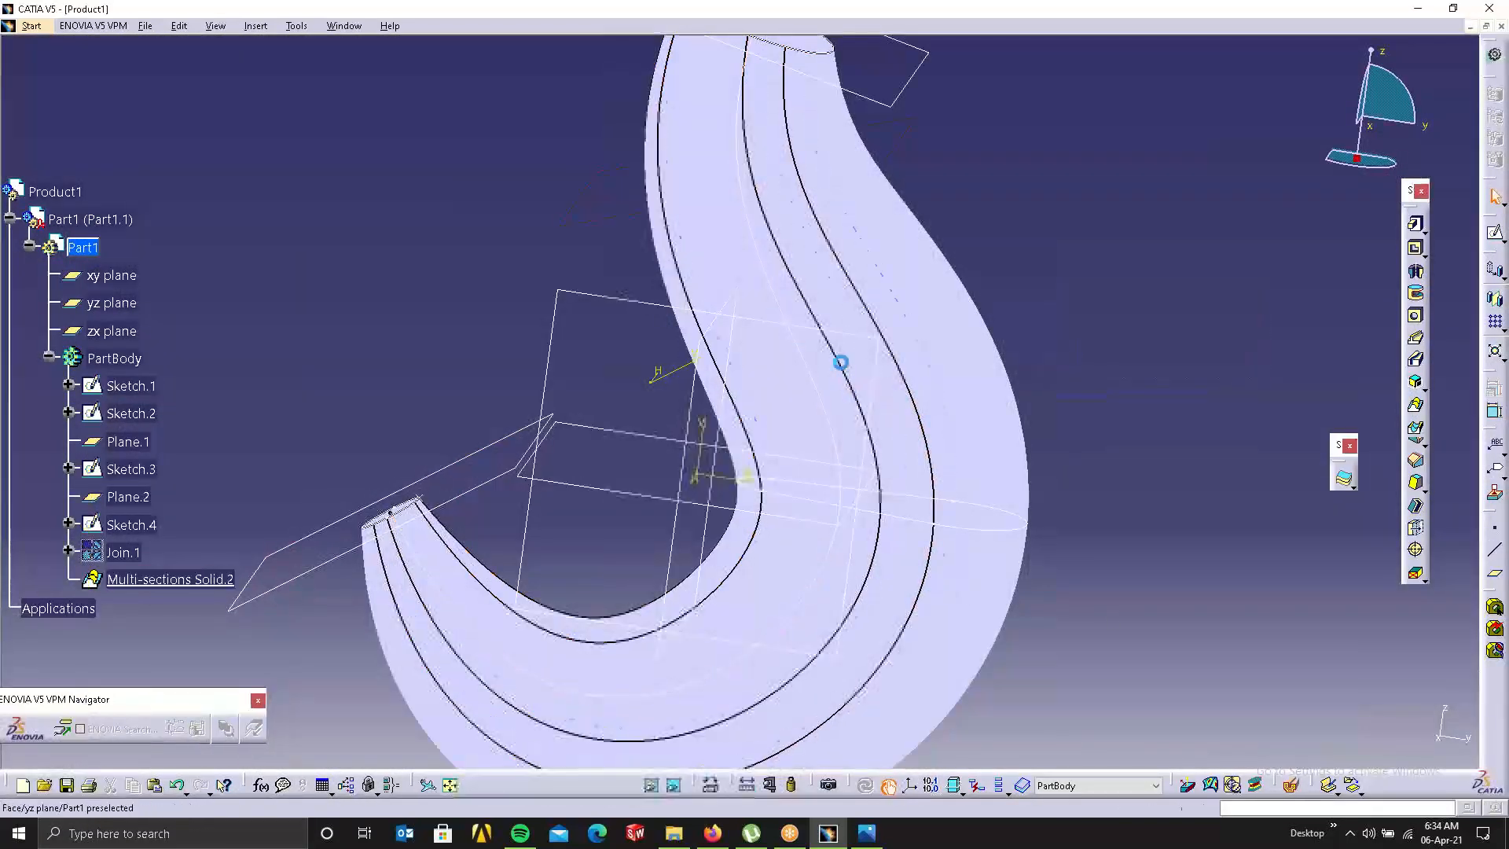
mouse_move(838, 361)
middle_mouse_down()
mouse_move(869, 414)
mouse_move(1017, 351)
mouse_move(874, 357)
mouse_move(830, 432)
mouse_move(598, 500)
middle_mouse_up()
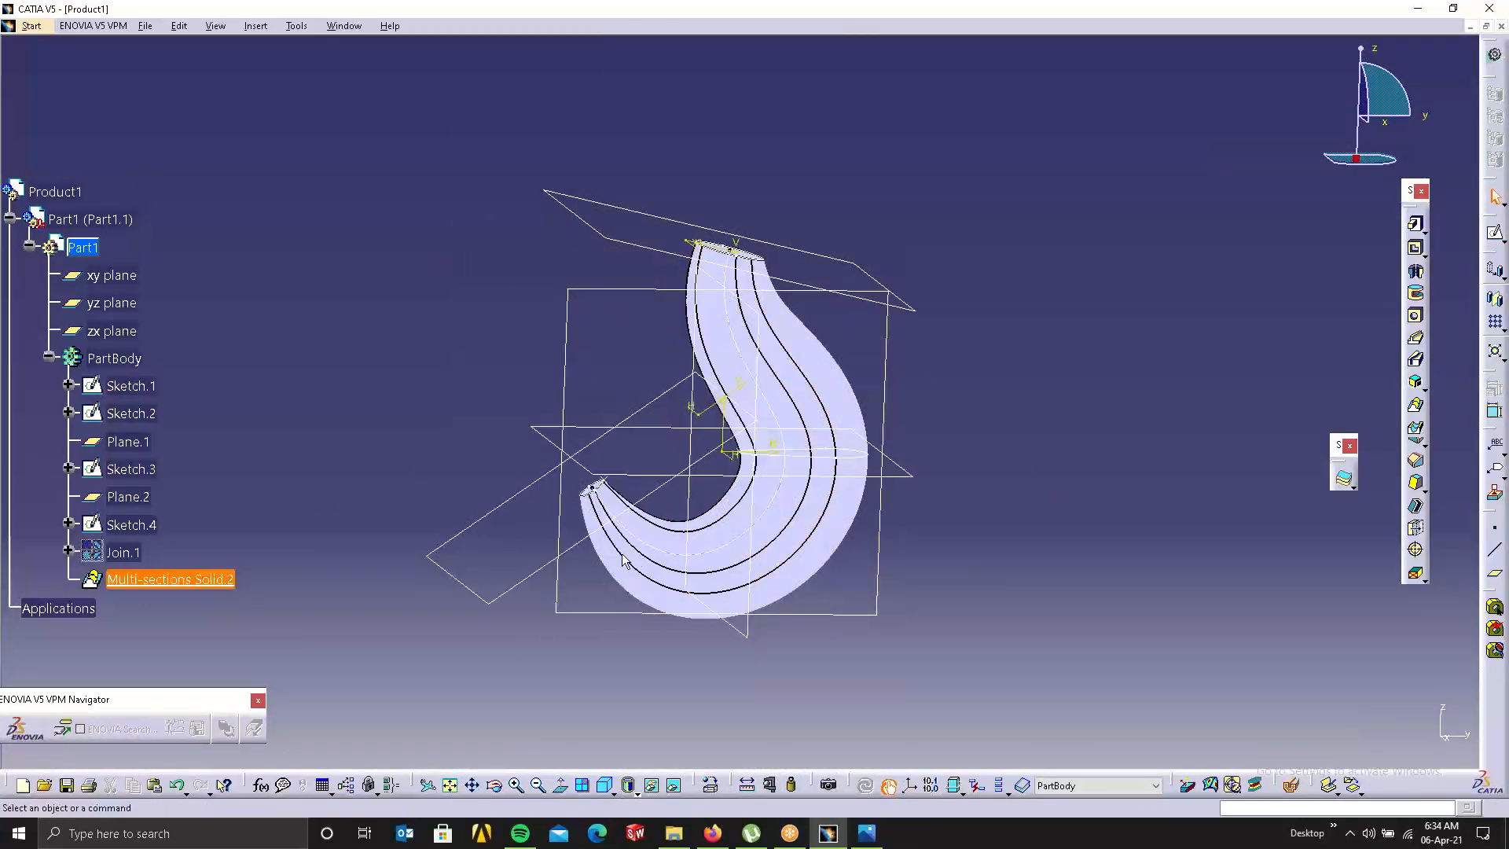
Reshape the Sketch.1 spline by shifting the curve and repositioning its lower control point and hook-tip end point, and exit to rebuild the solid.
double_click(727, 543)
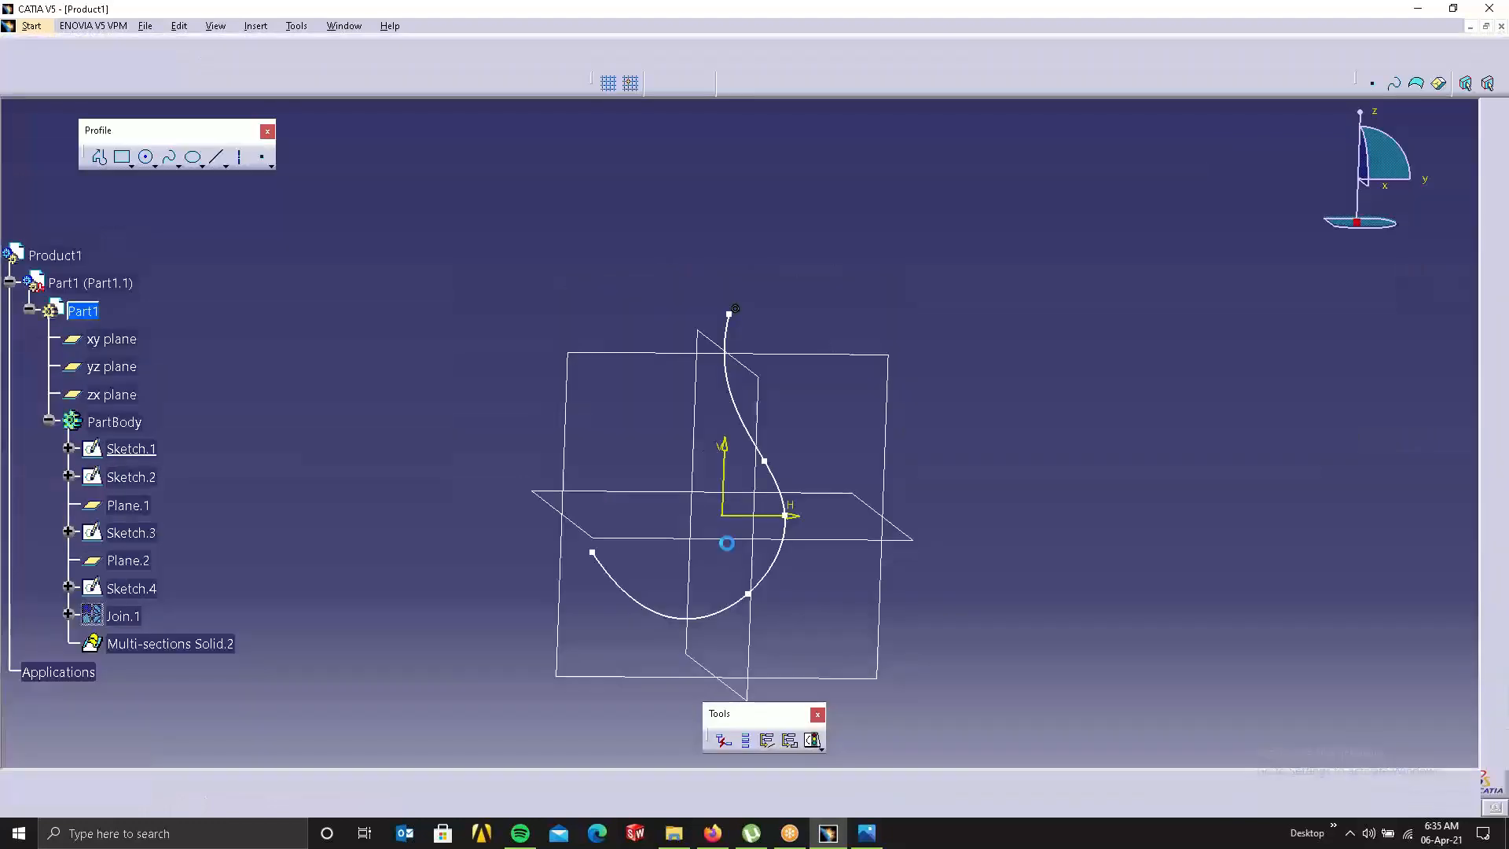
left_click_drag(617, 524, 535, 640)
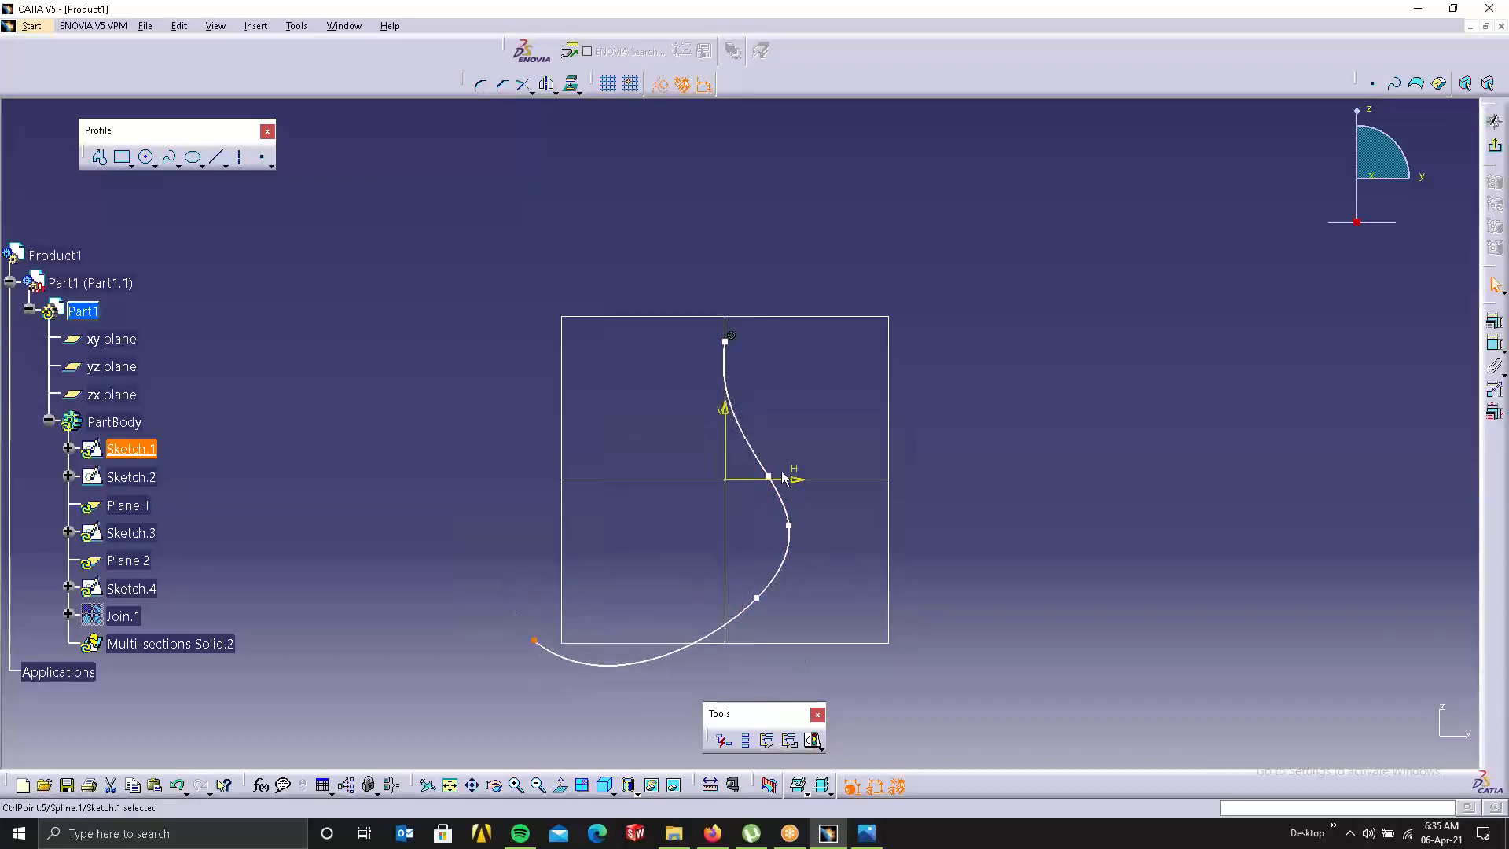
left_click_drag(738, 341, 731, 297)
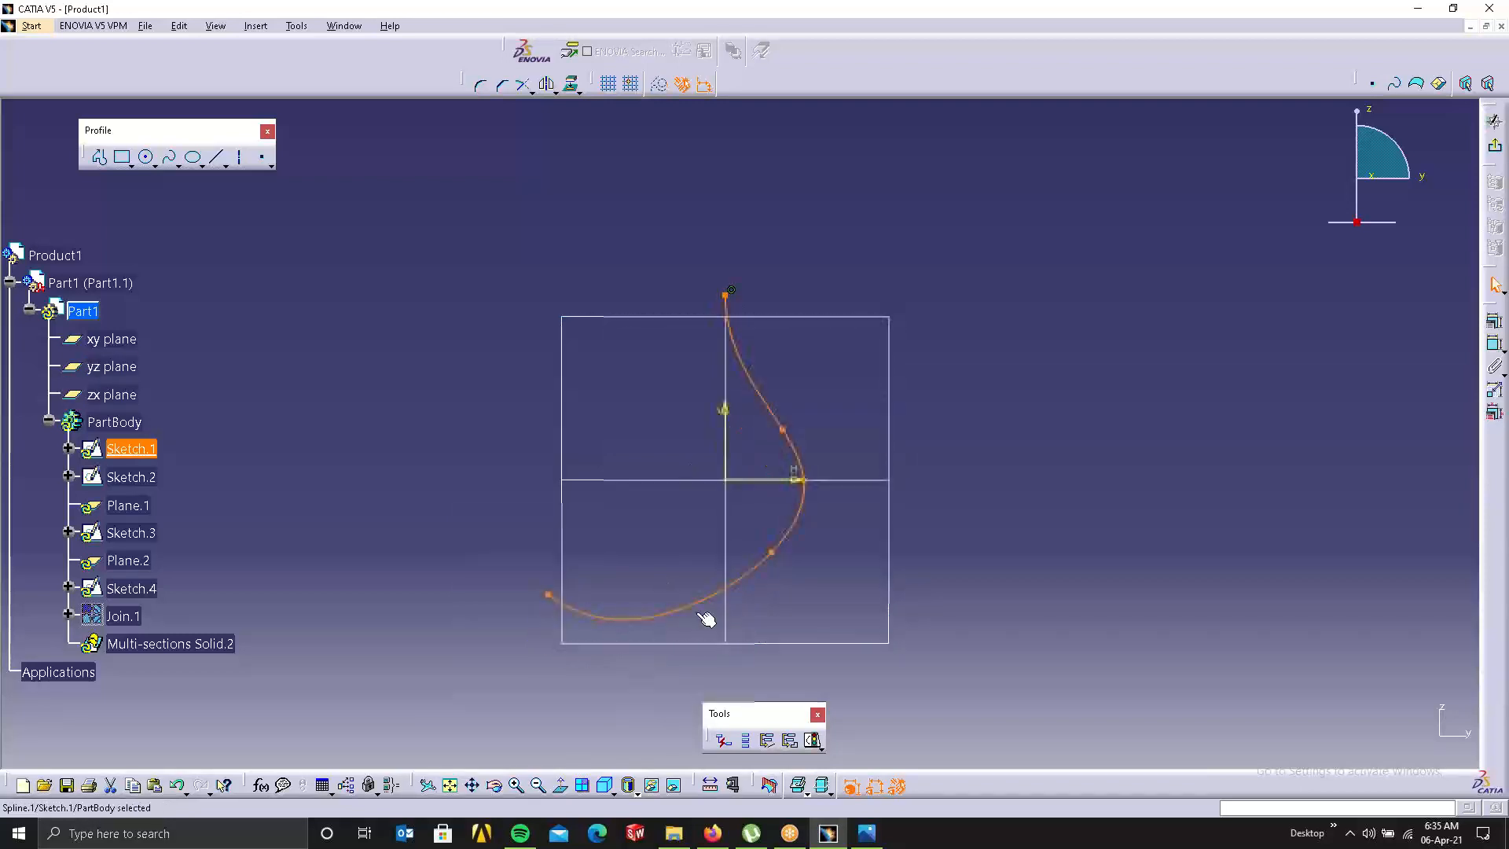
left_click_drag(774, 553, 787, 578)
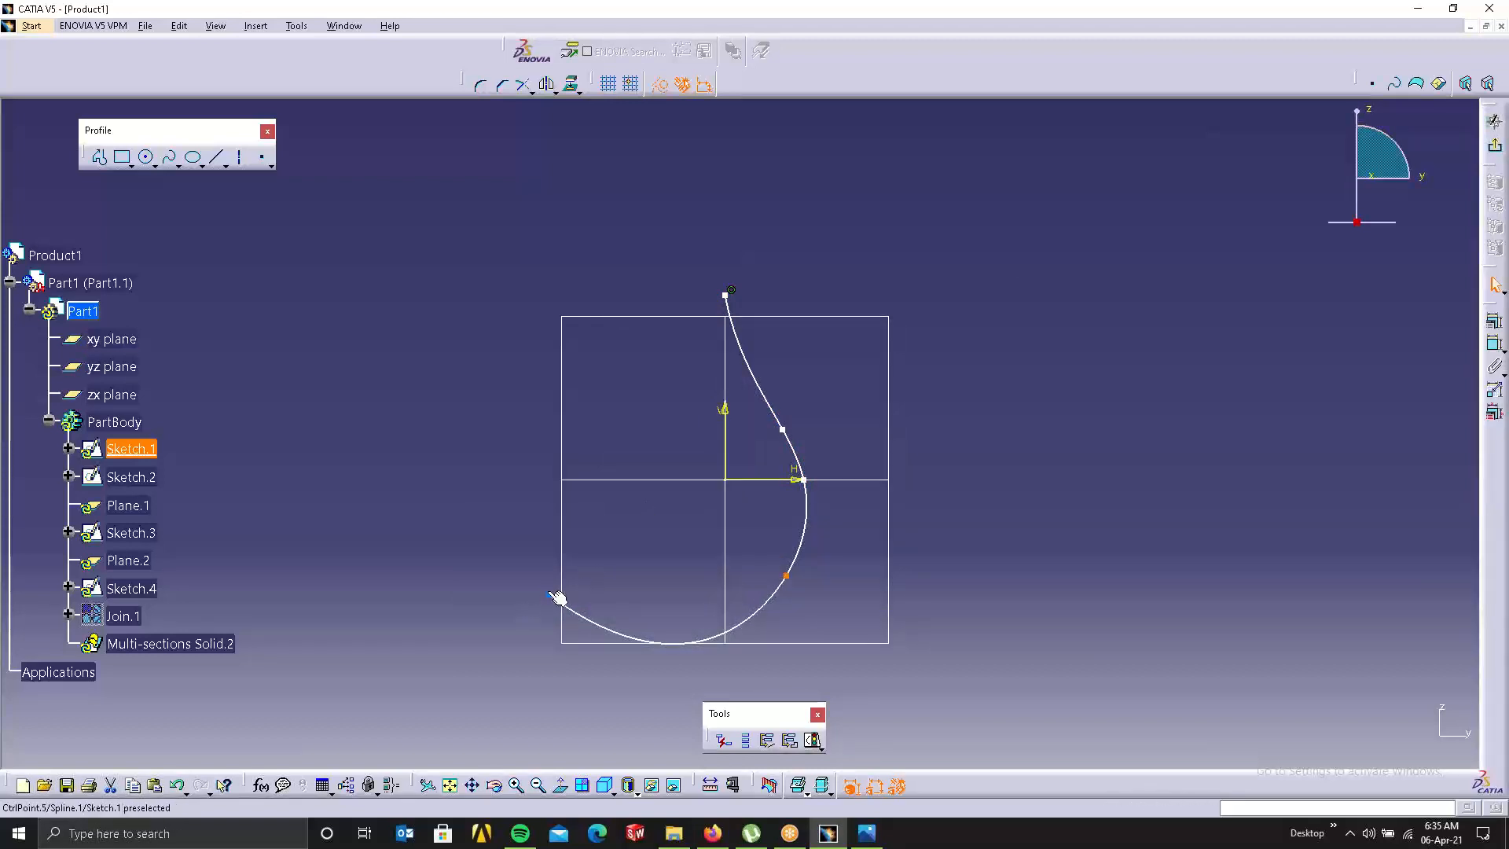
left_click_drag(554, 596, 541, 548)
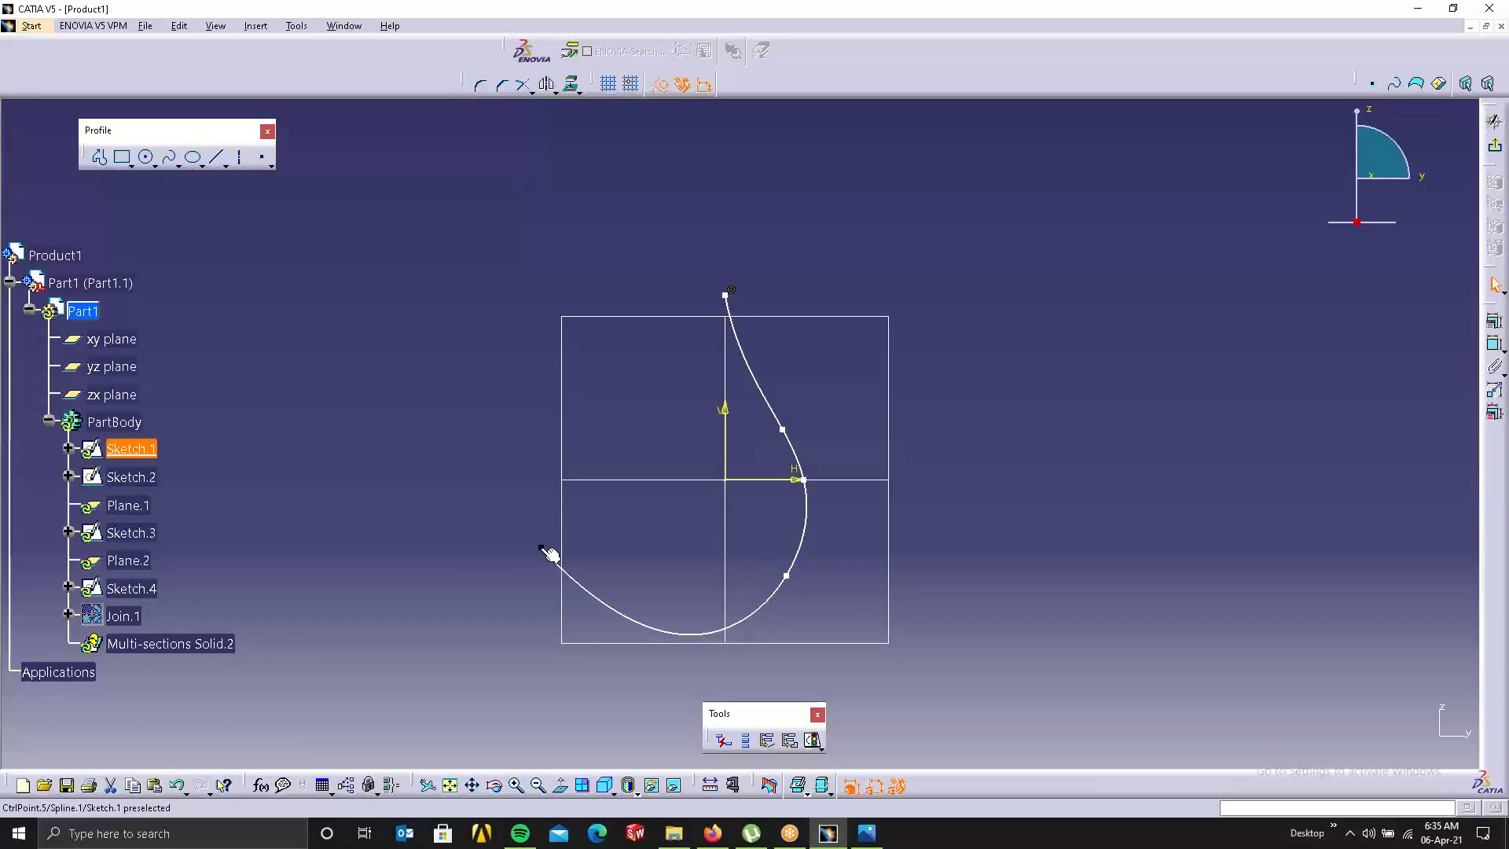
left_click(1495, 146)
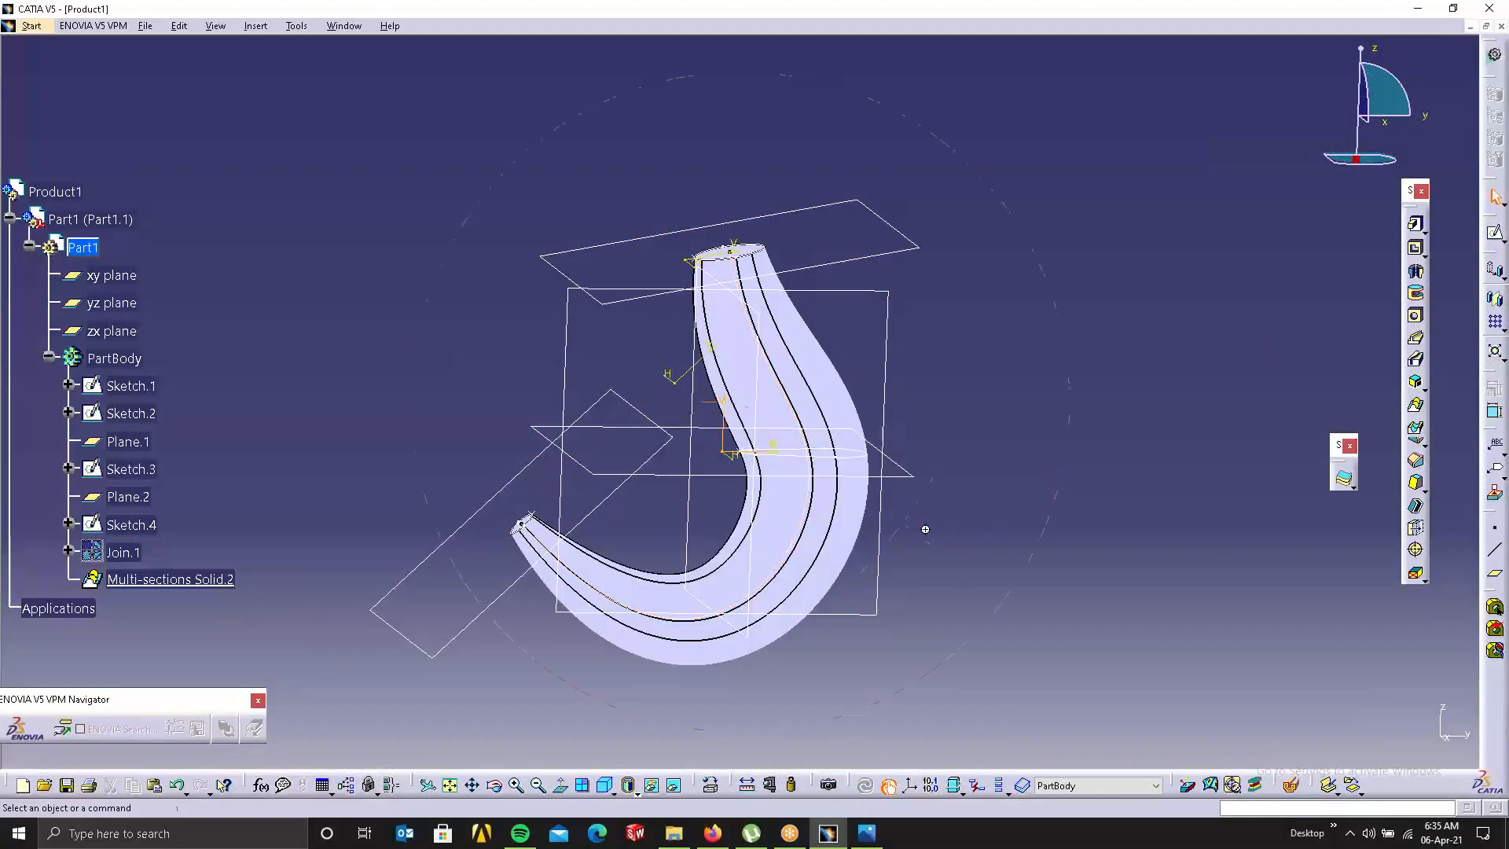
middle_click_drag(925, 528, 756, 497)
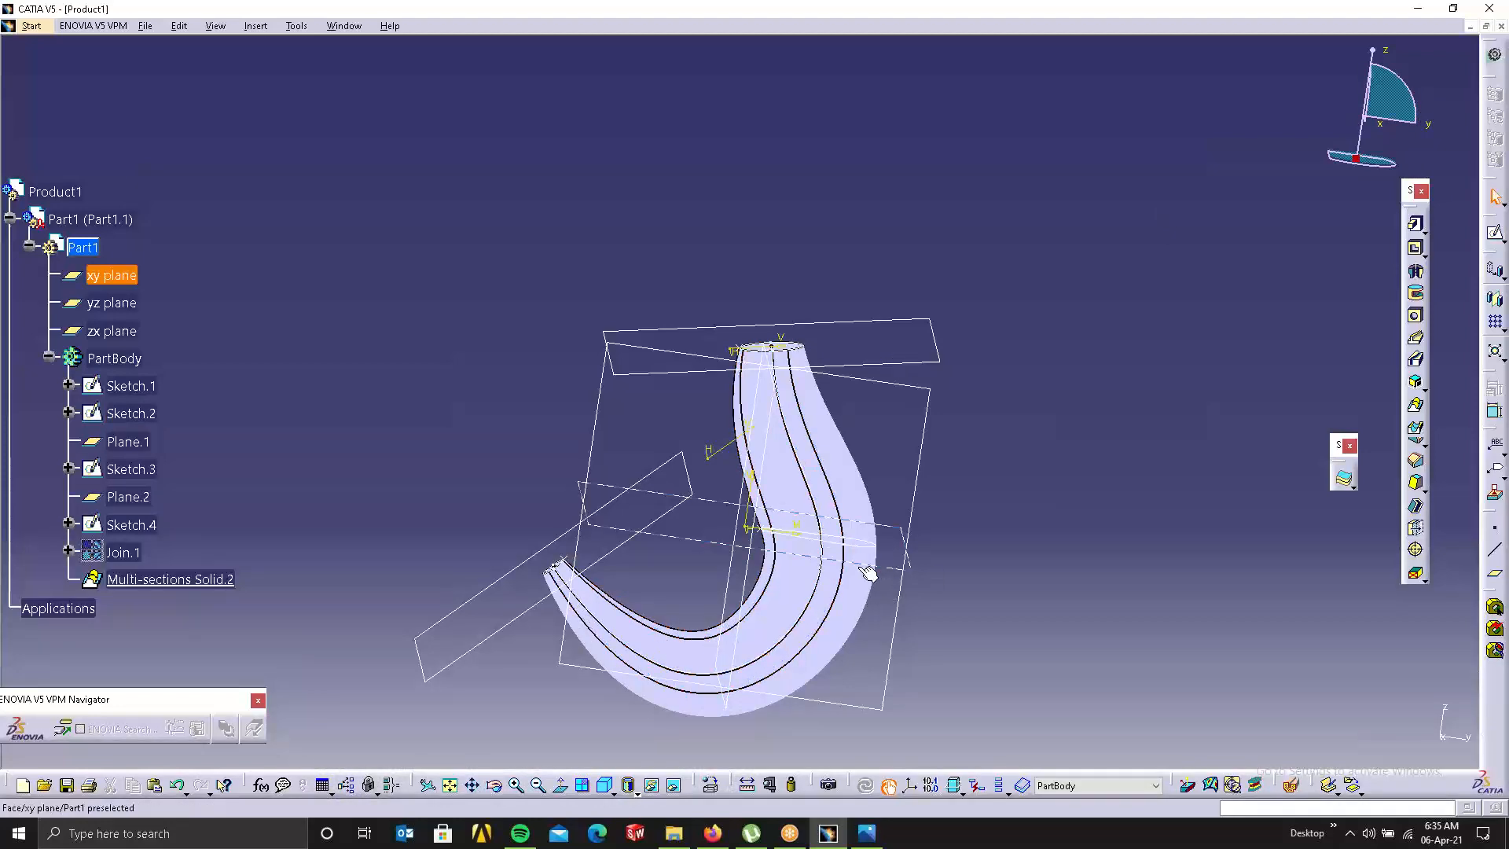
left_click(623, 522)
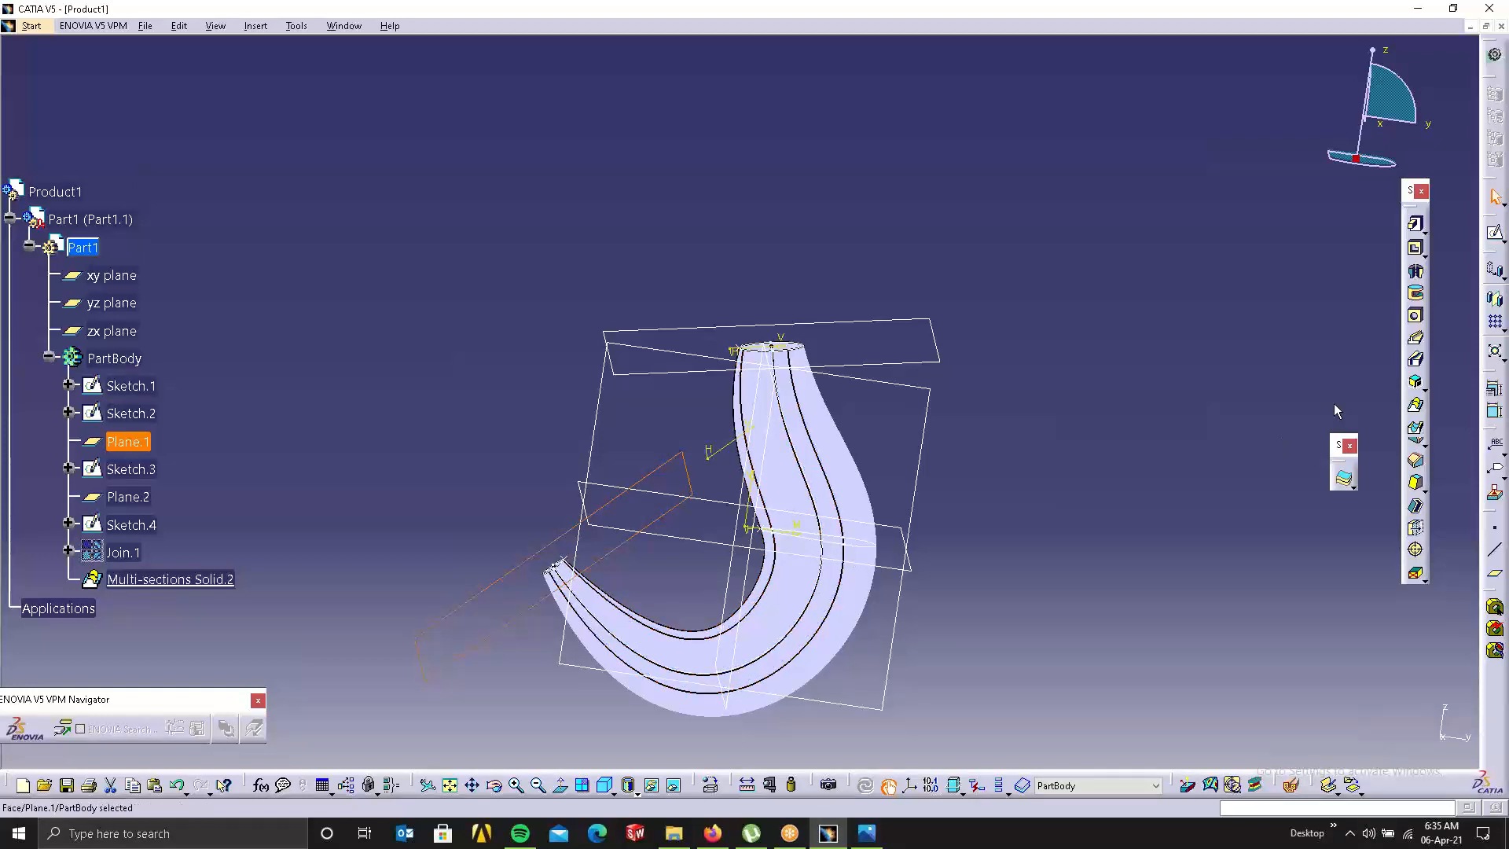
left_click(659, 528)
left_click(1135, 391)
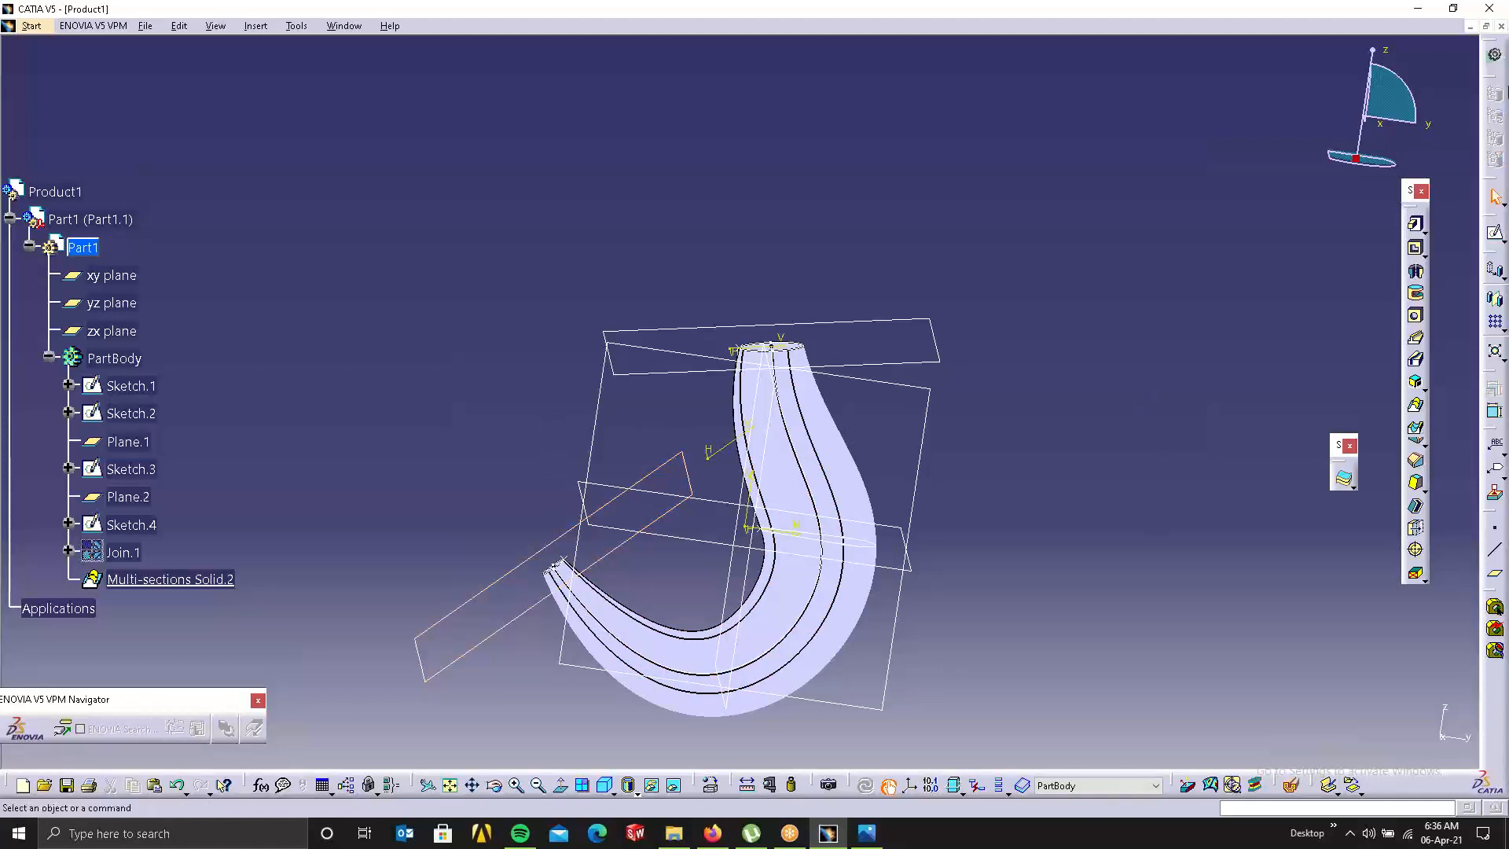
Close Product1 without saving its changes and start a new drawing in the Drafting workbench.
left_click(1501, 26)
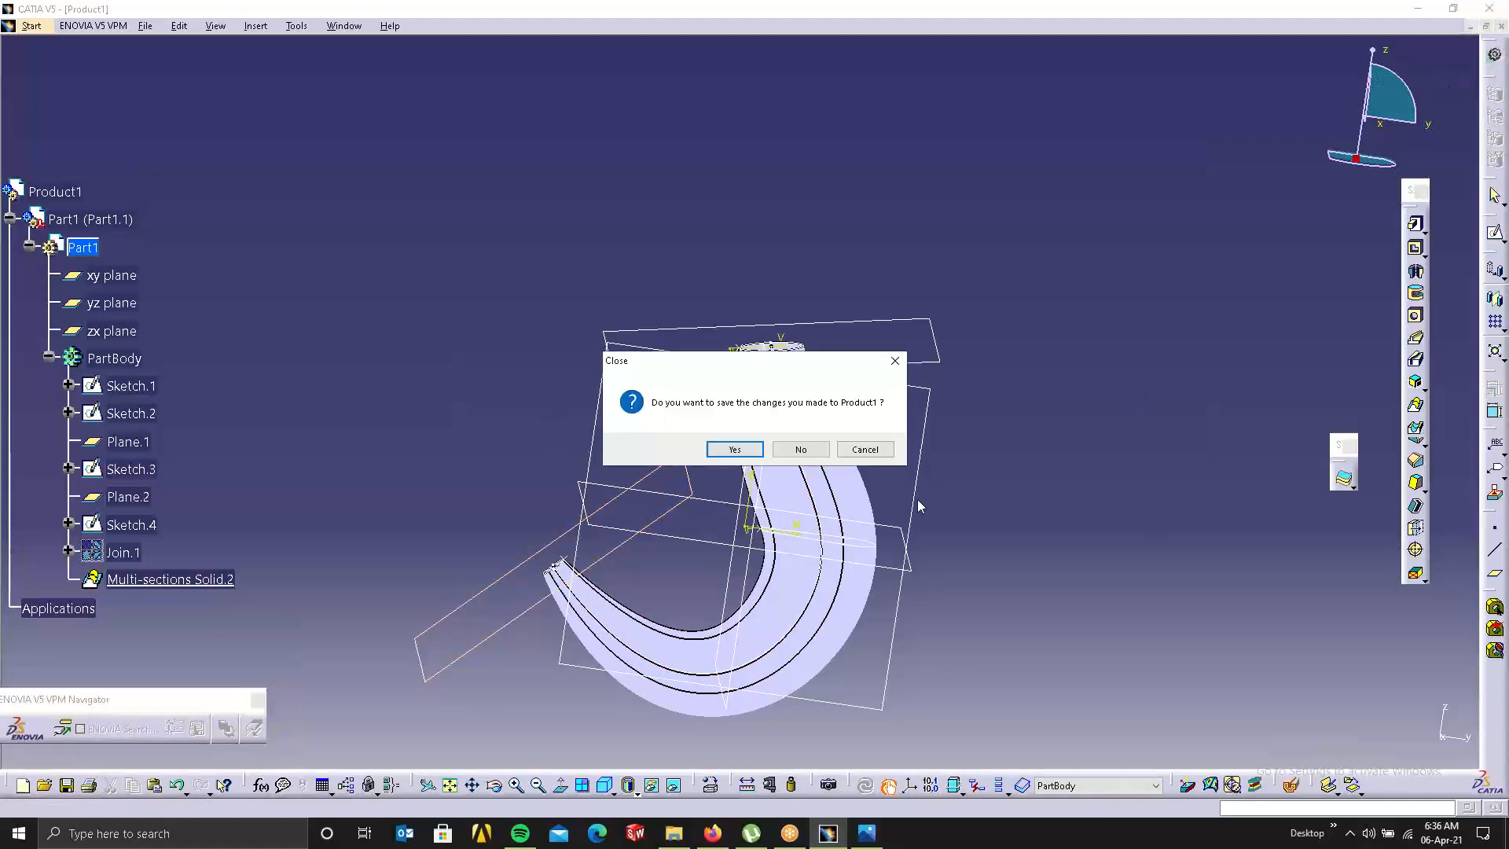
left_click(801, 449)
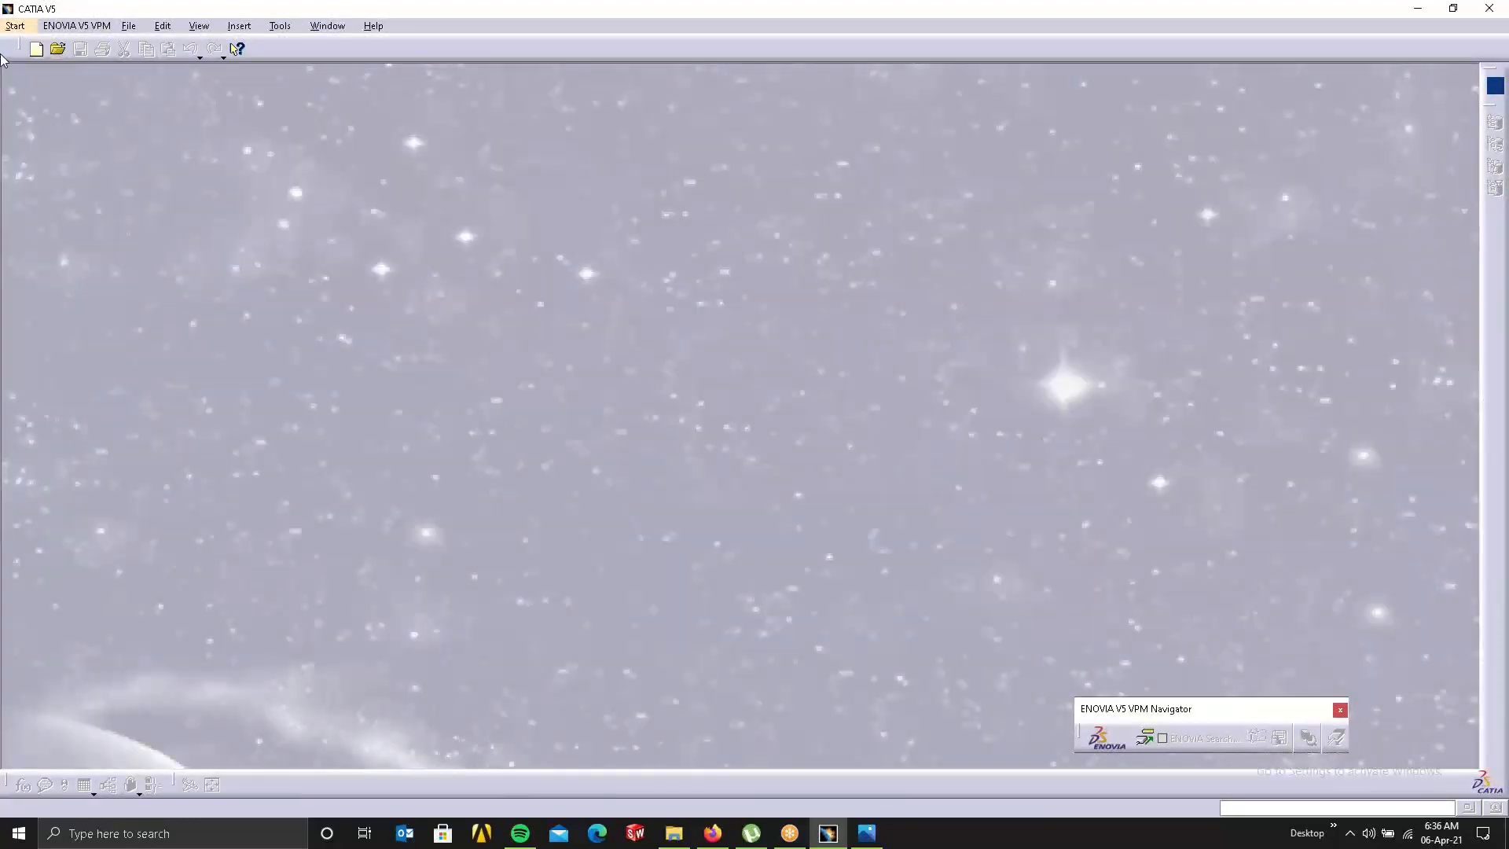
left_click(24, 26)
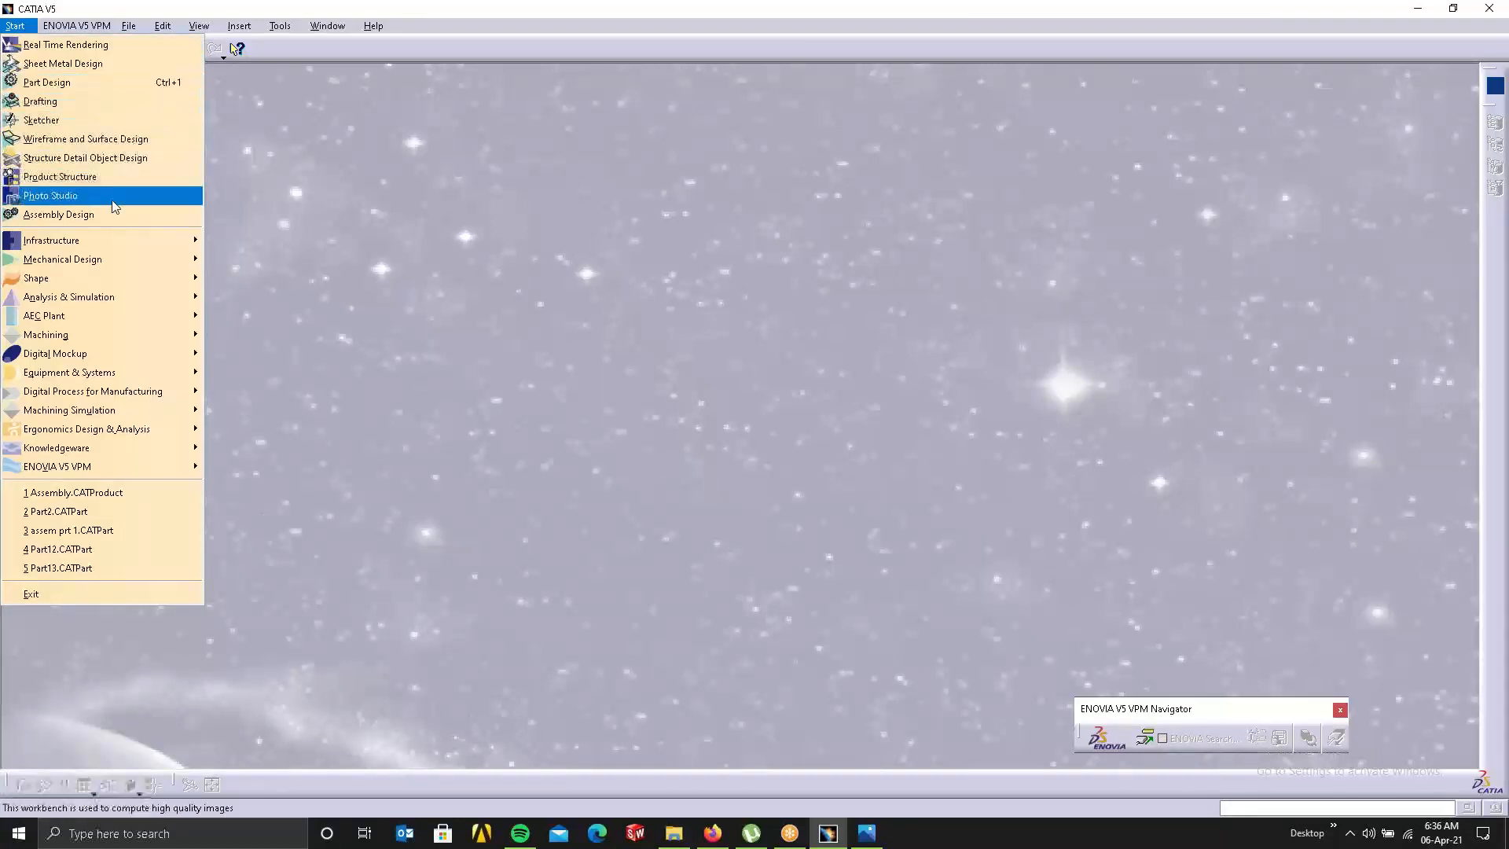
mouse_move(132, 259)
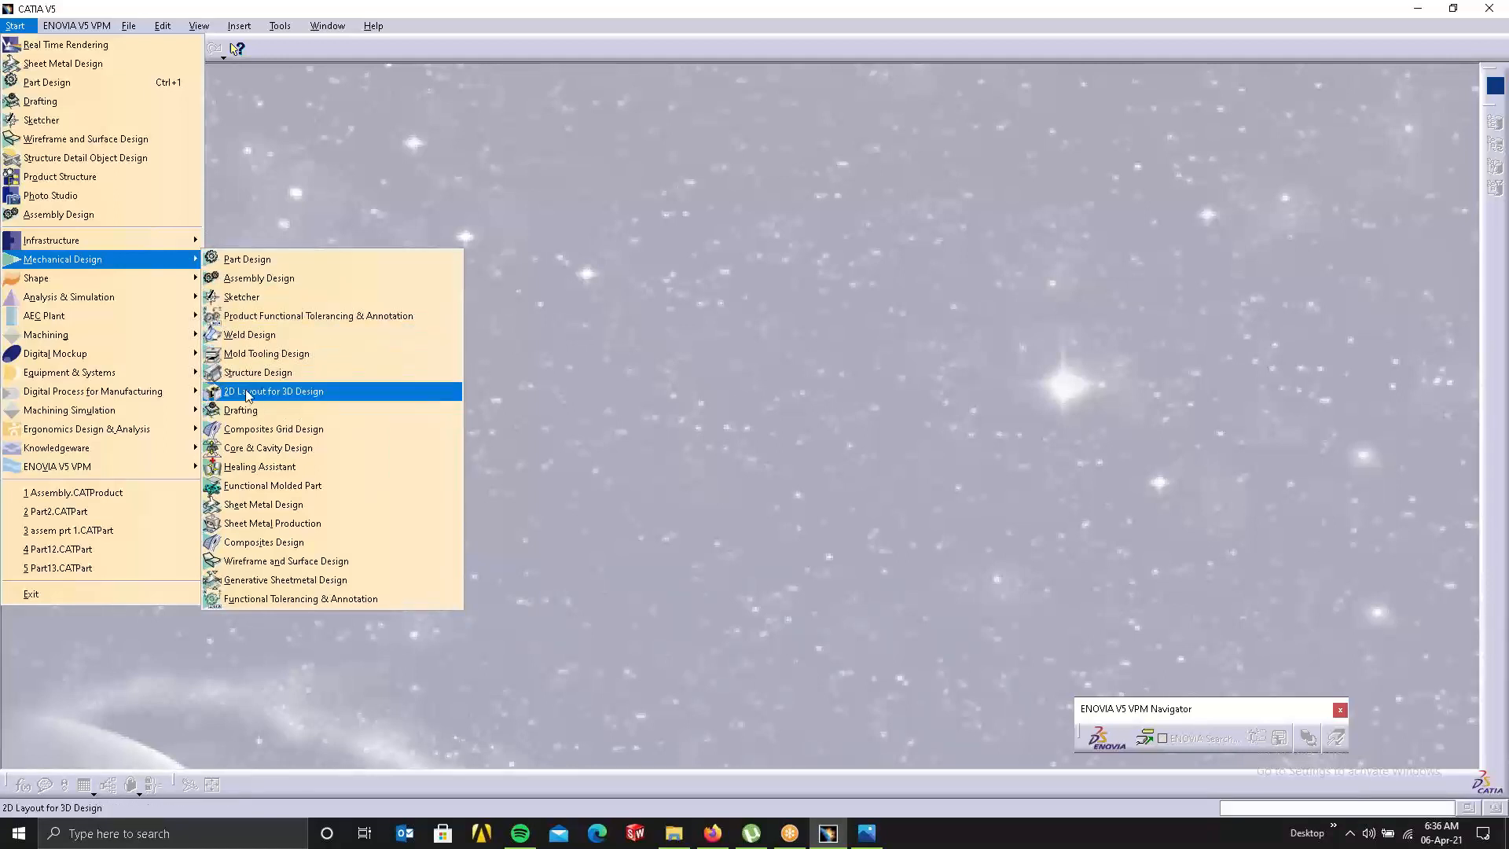
left_click(241, 410)
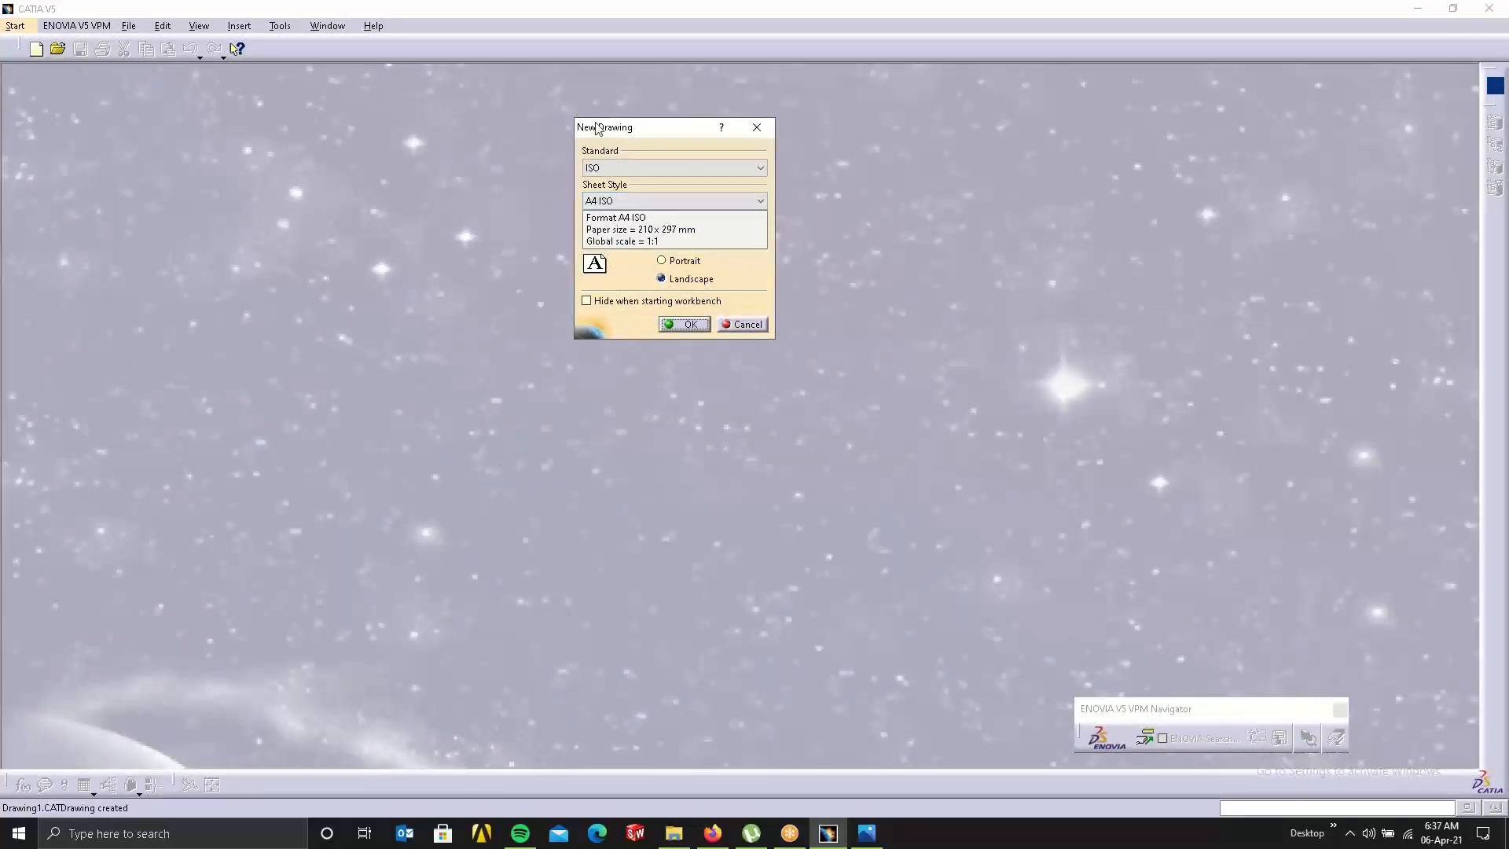
left_click_drag(589, 128, 791, 146)
Try the ANSI standard for the new drawing and check its available sheet styles.
left_click(869, 185)
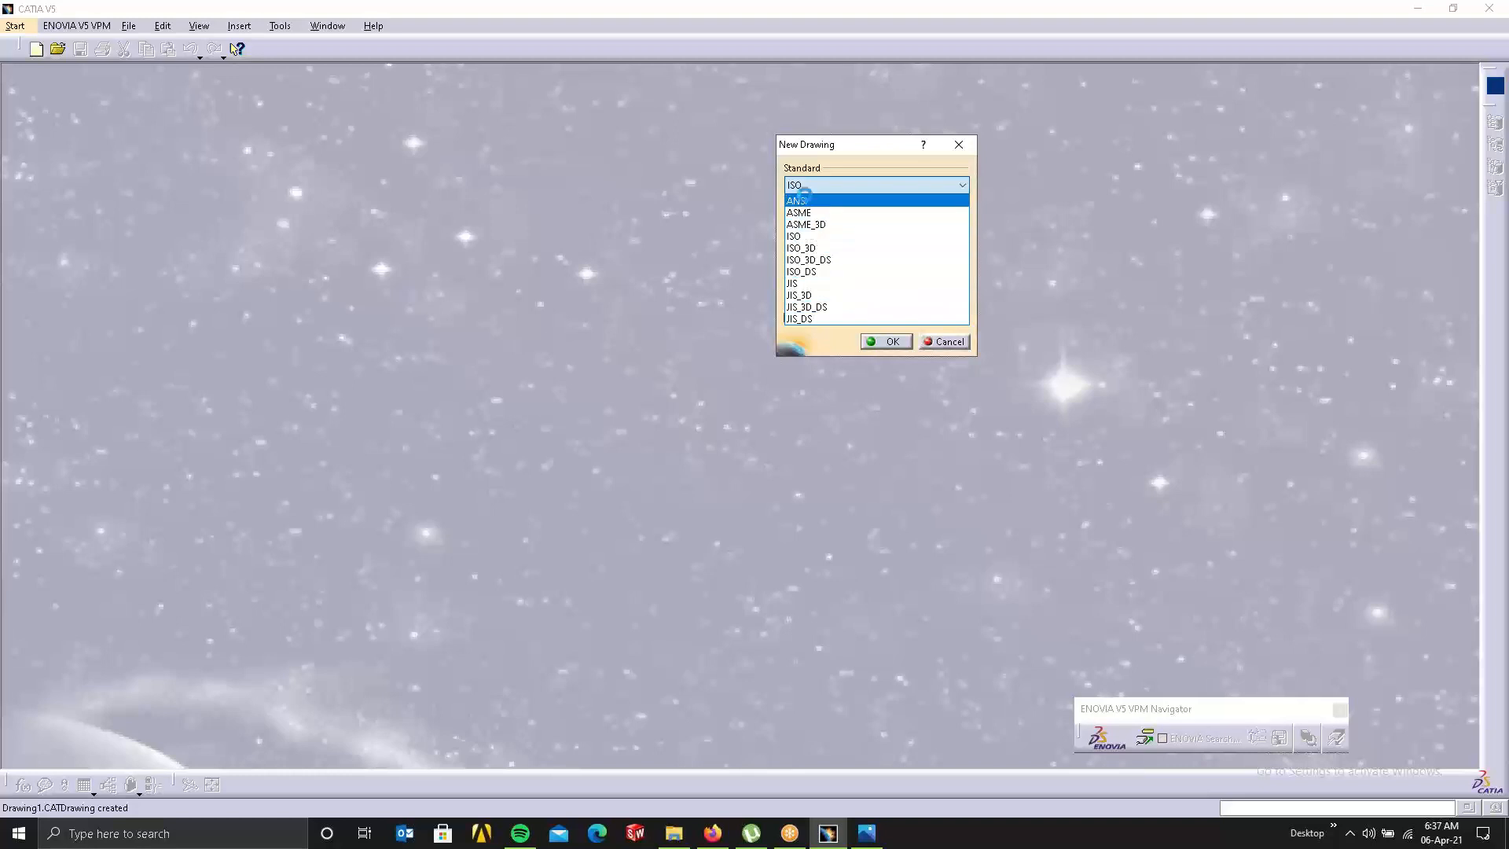
left_click(802, 200)
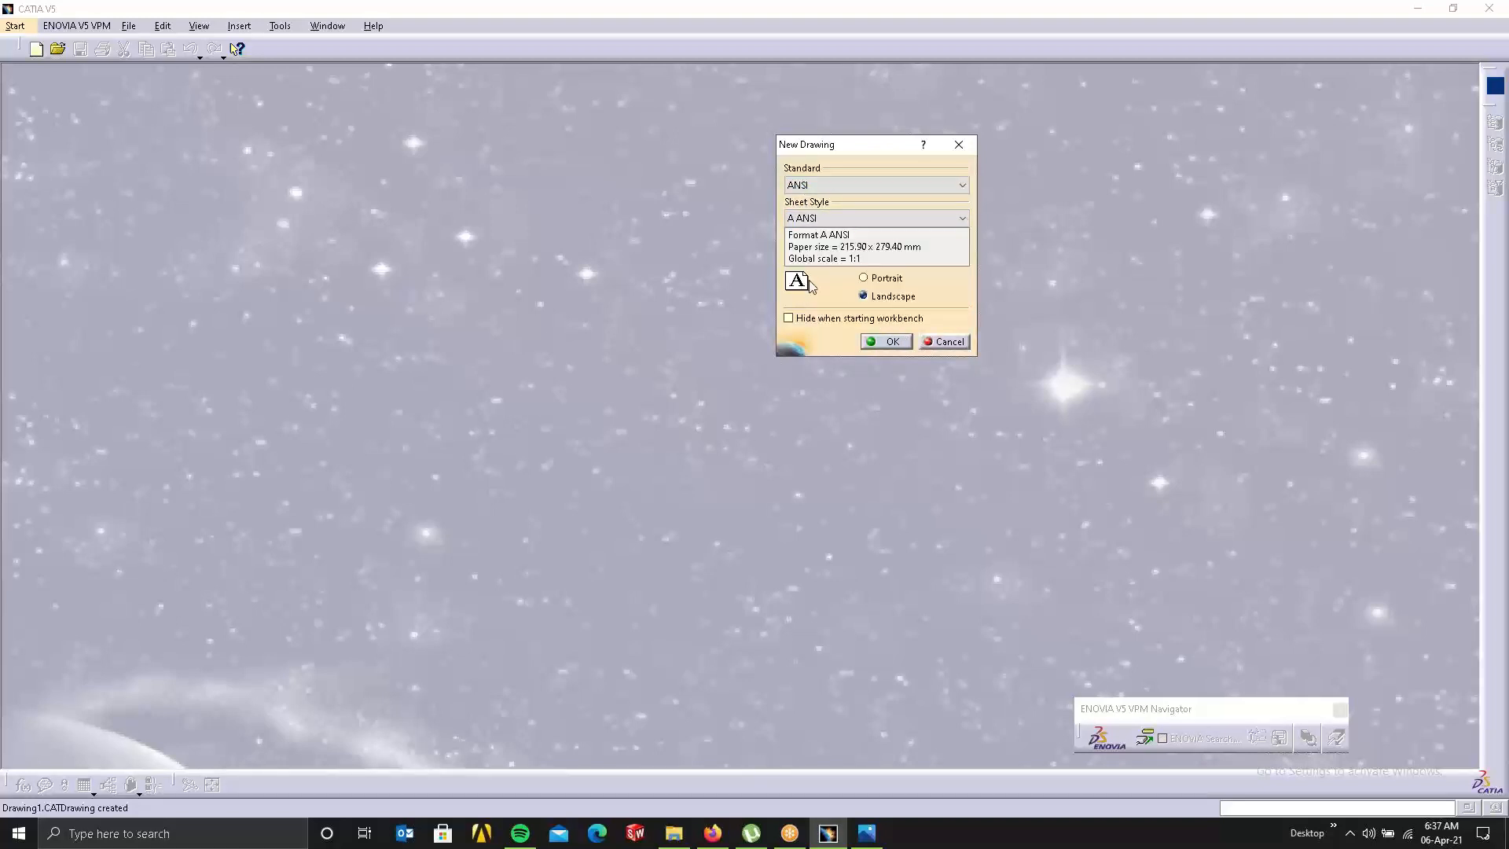
left_click(882, 217)
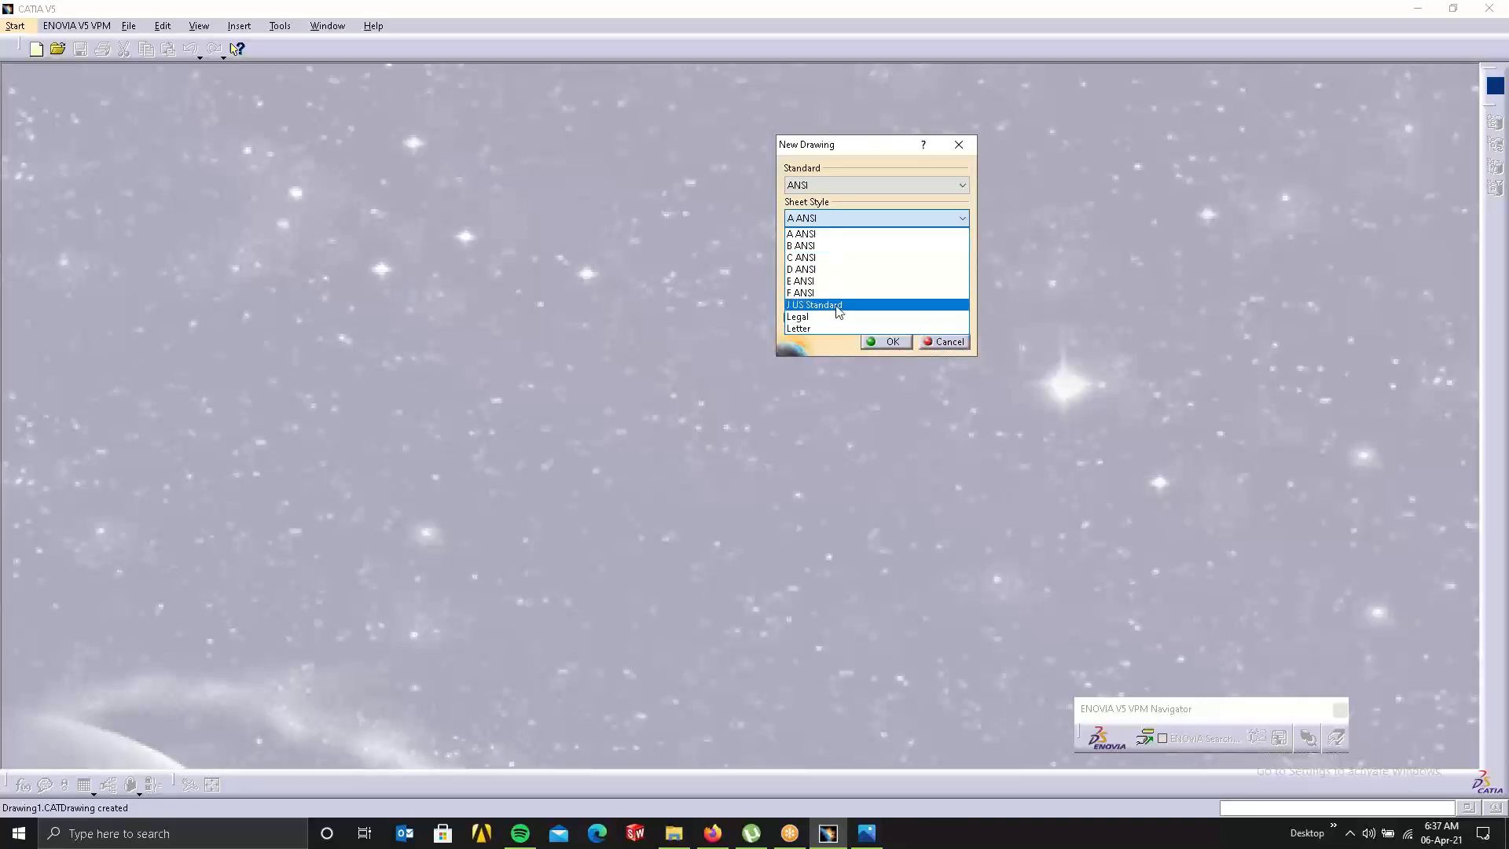
Set the standard to ISO and the sheet style to A4 ISO, and create the landscape drawing.
left_click(854, 184)
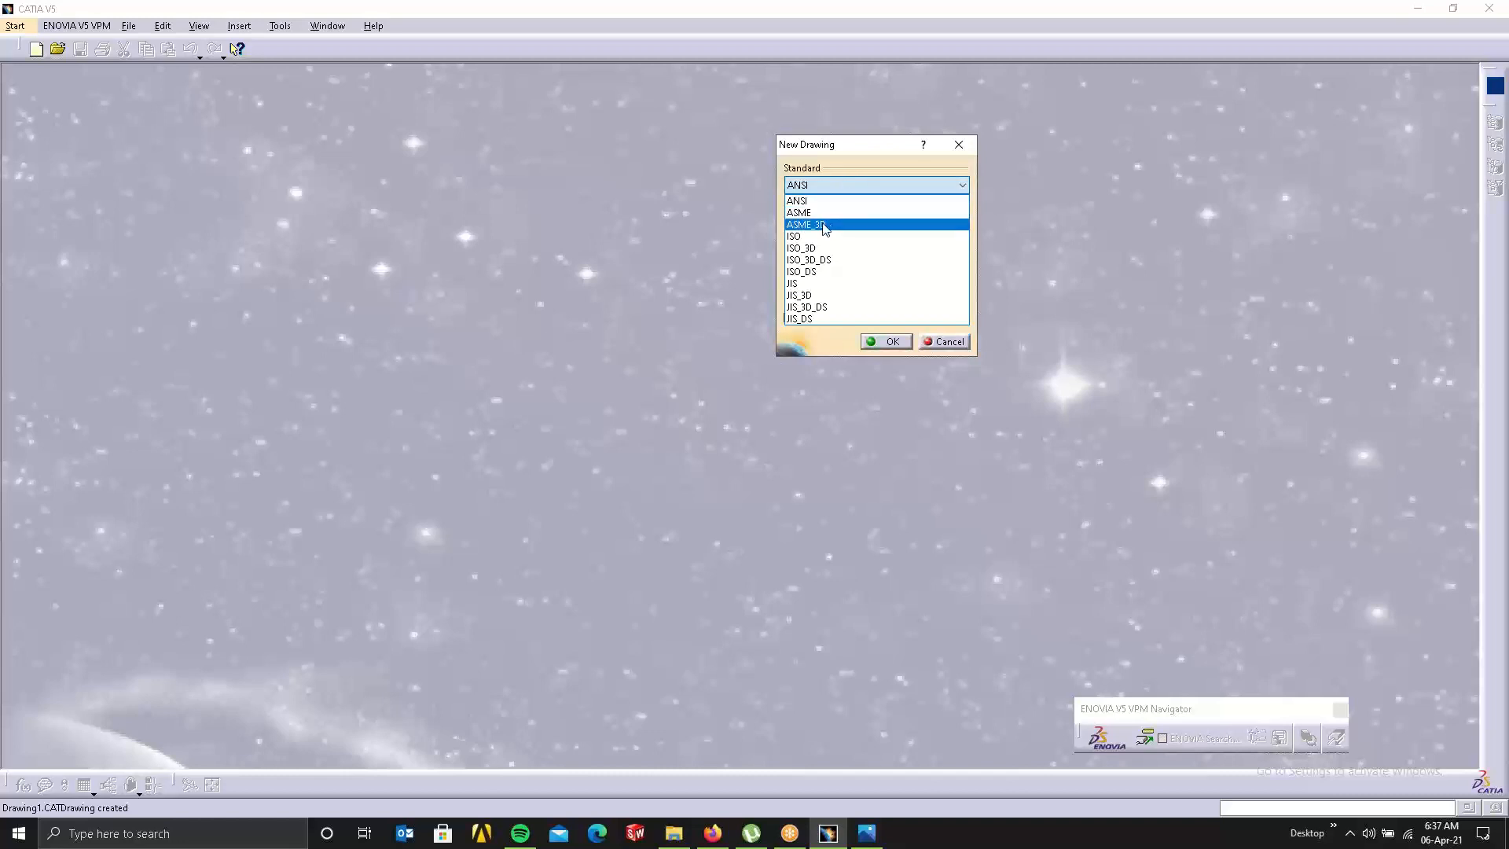
left_click(810, 237)
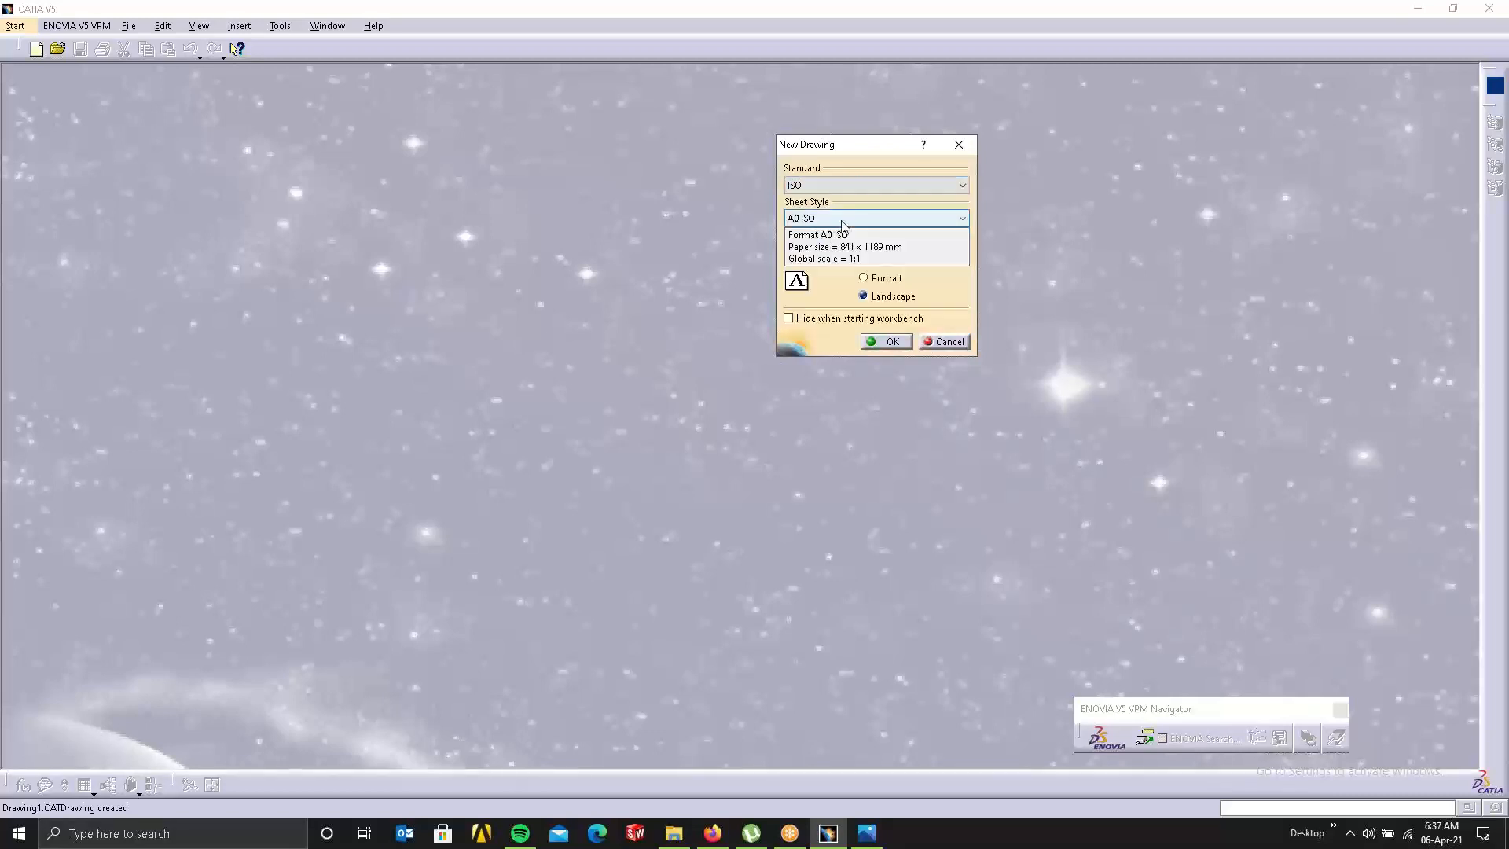
left_click(836, 219)
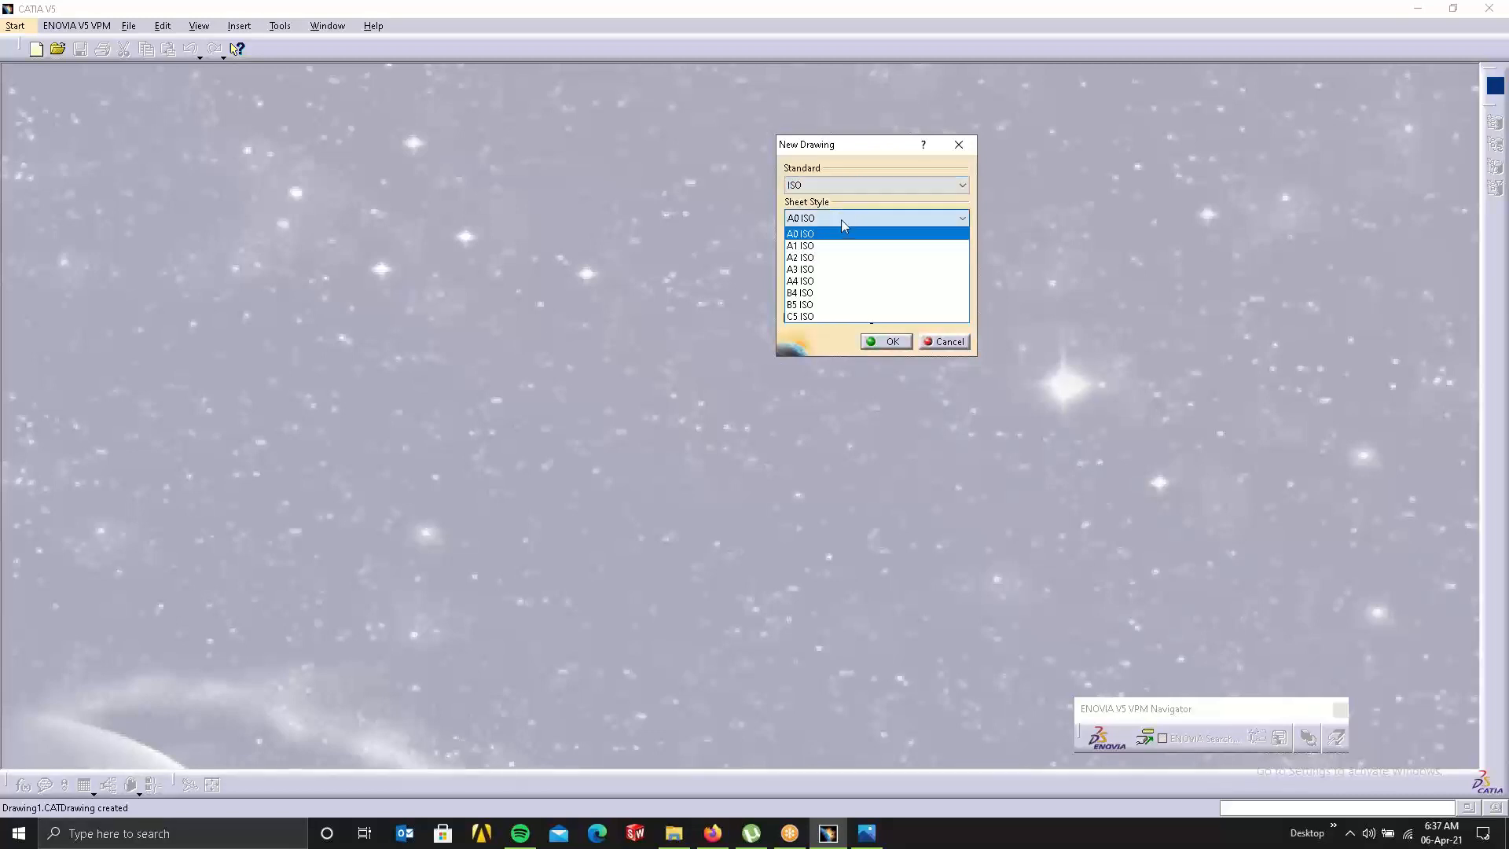
left_click(806, 282)
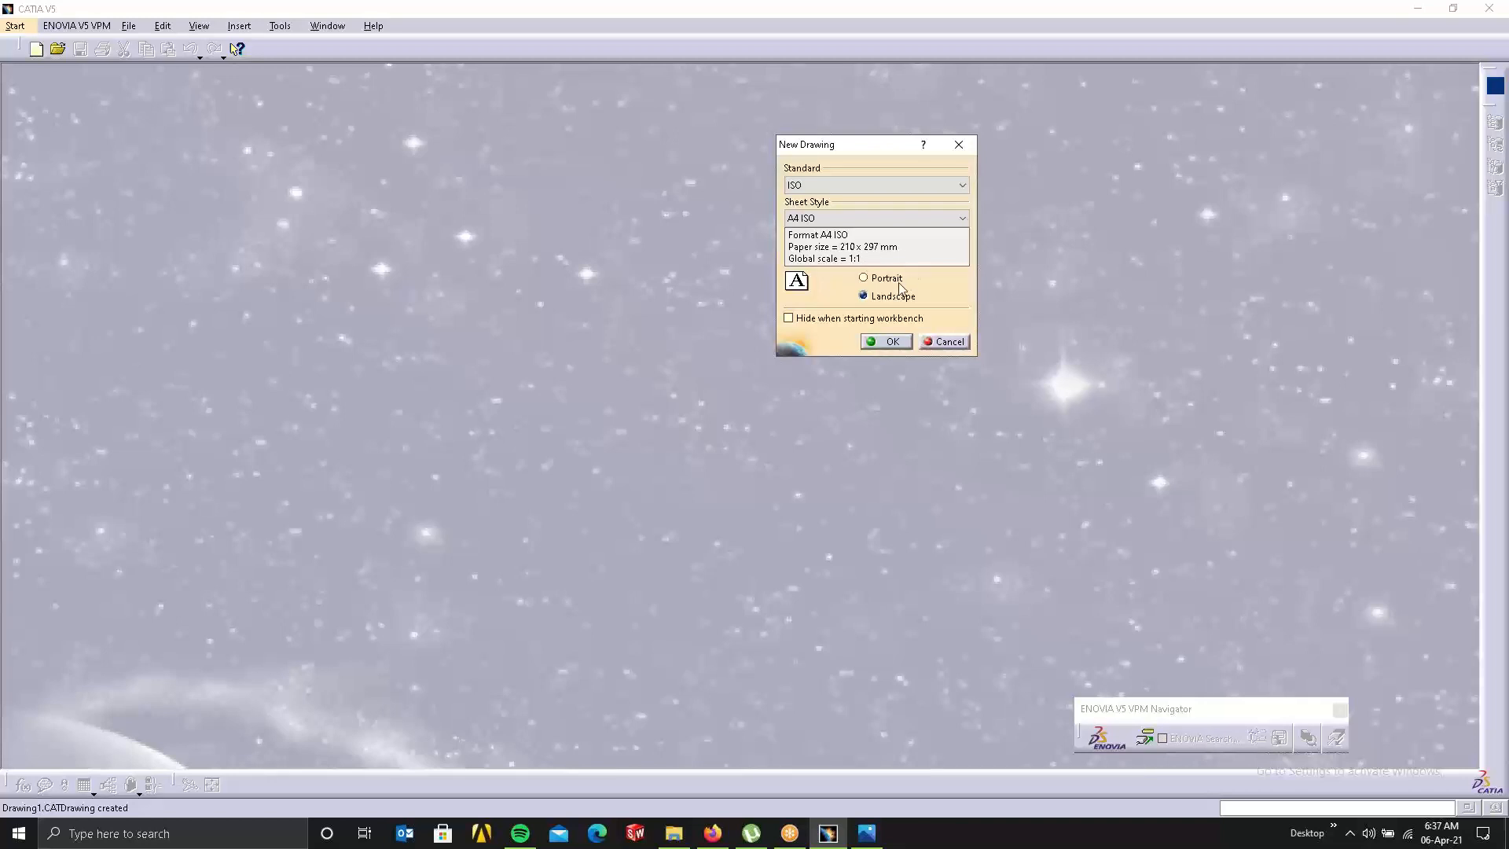
left_click(890, 340)
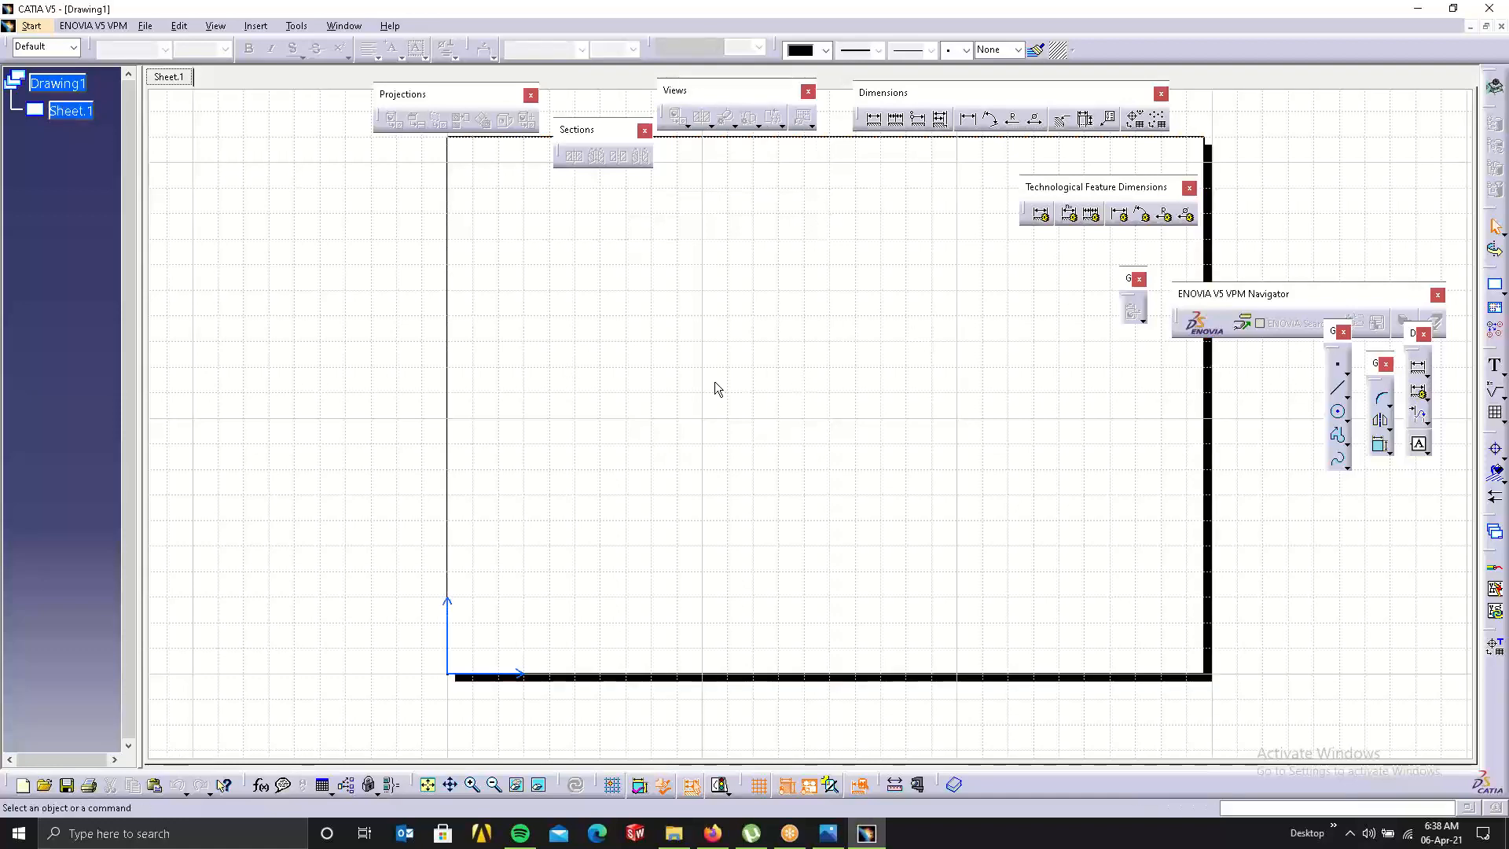
Open the SupportAdjustingScrew part from the Part14 folder and inspect the stepped shaft.
left_click(34, 27)
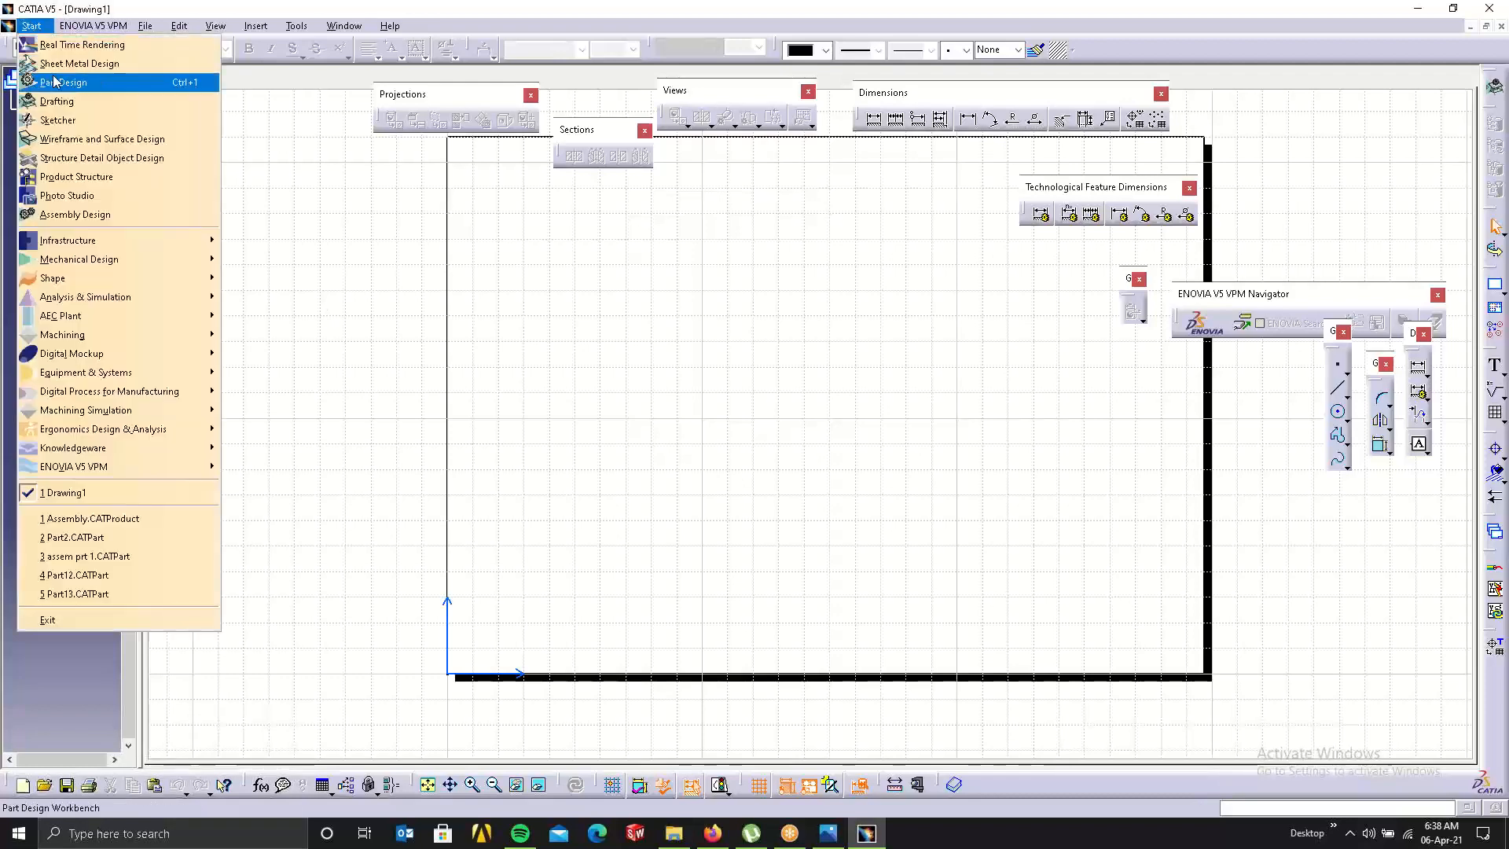
mouse_move(146, 26)
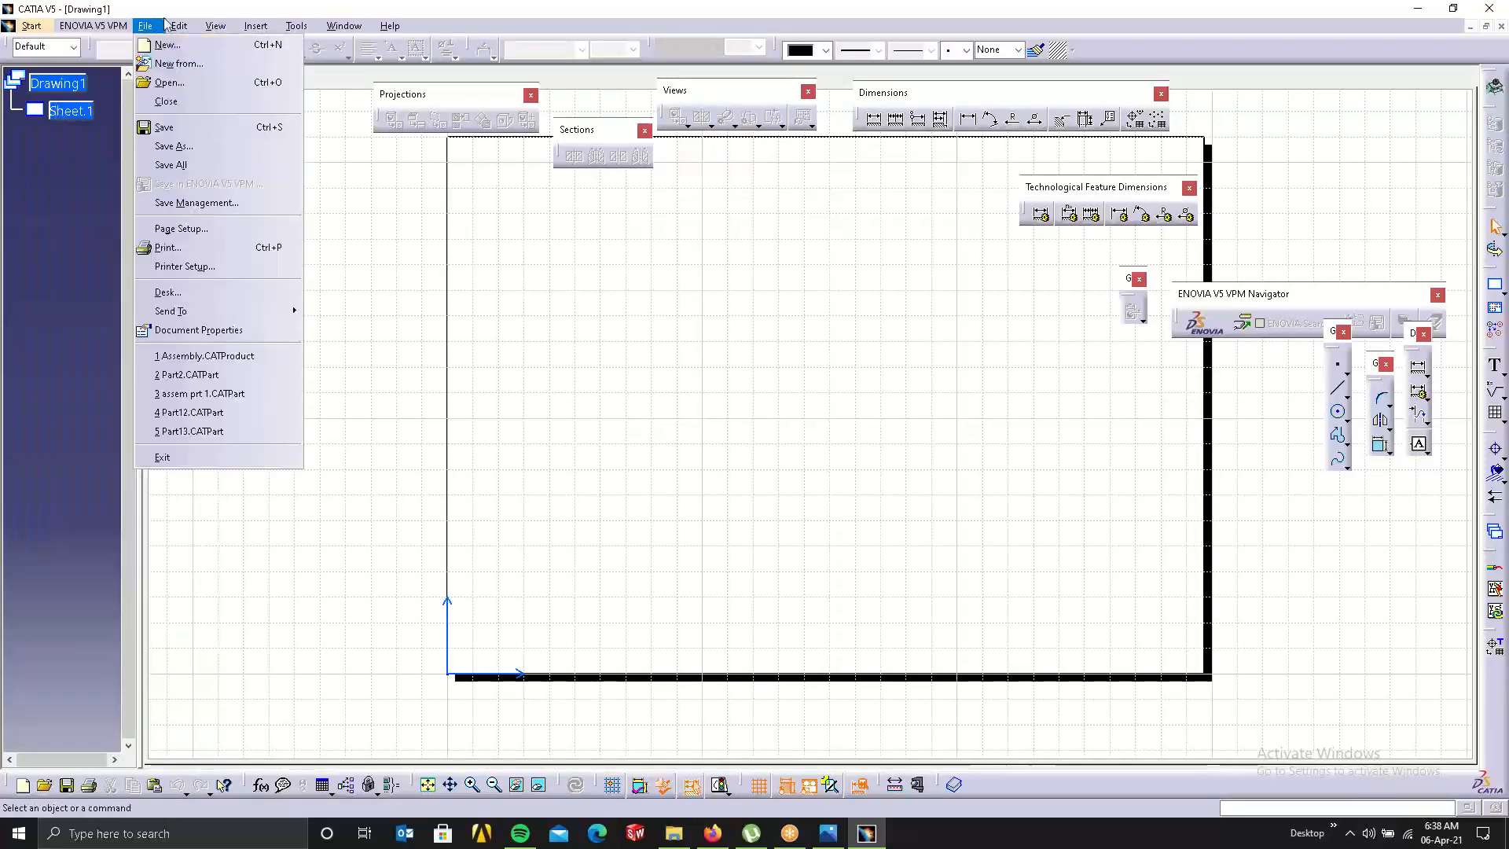
left_click(171, 82)
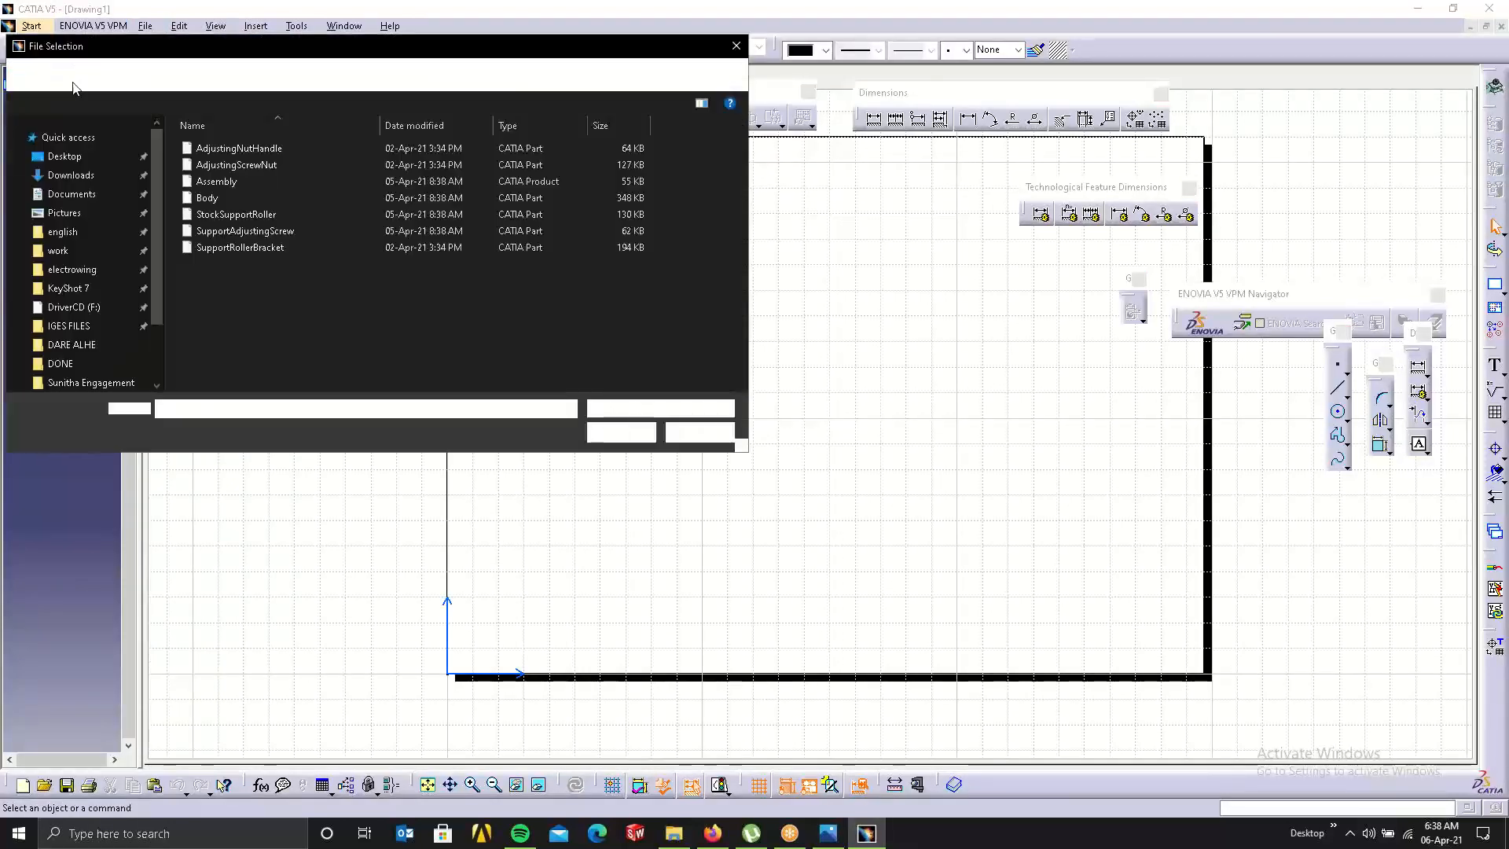
left_click(231, 205)
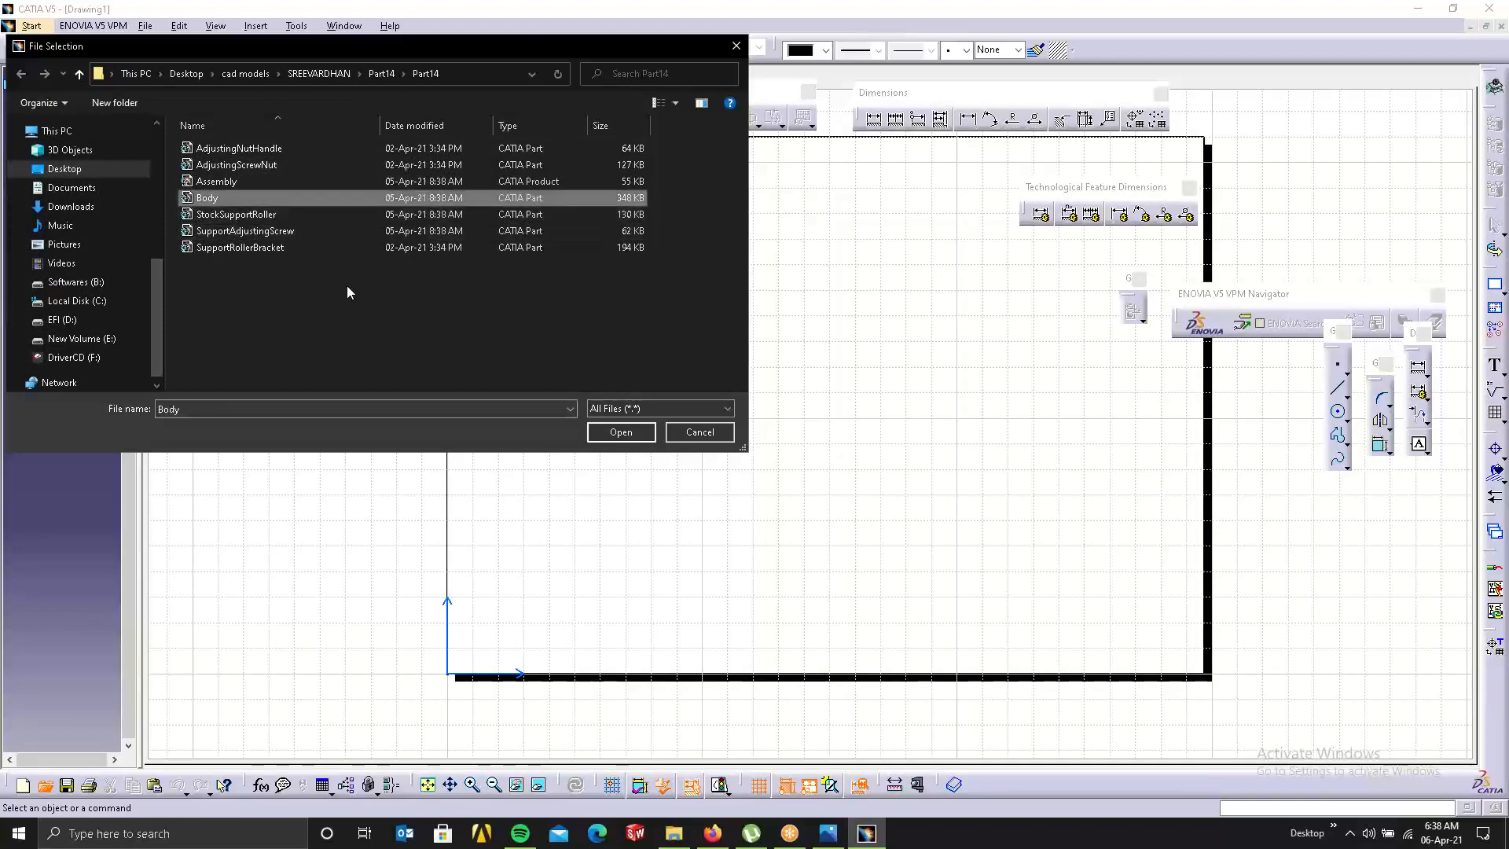
left_click(231, 231)
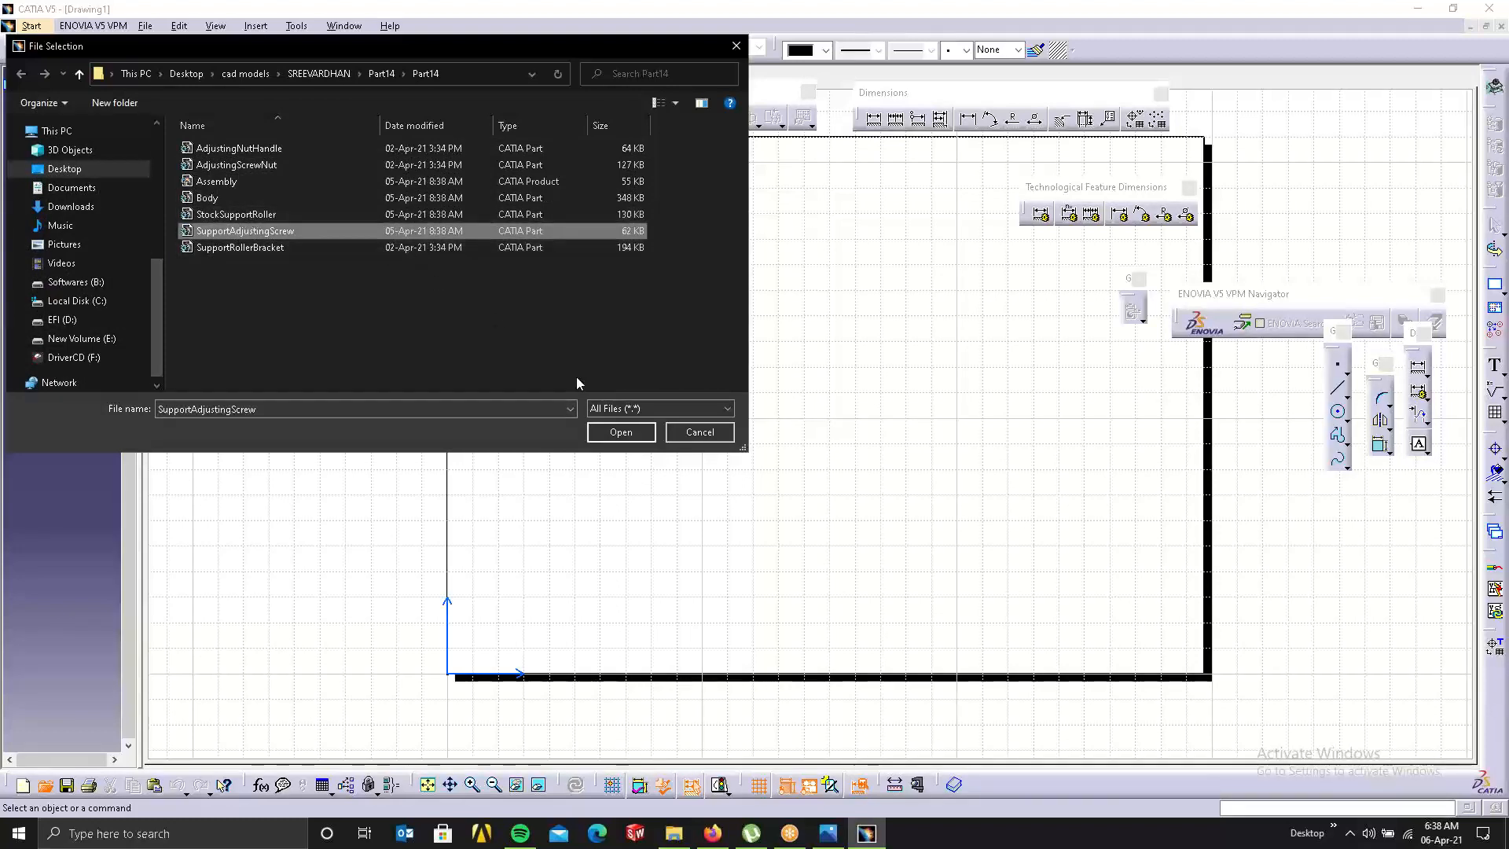
left_click(623, 431)
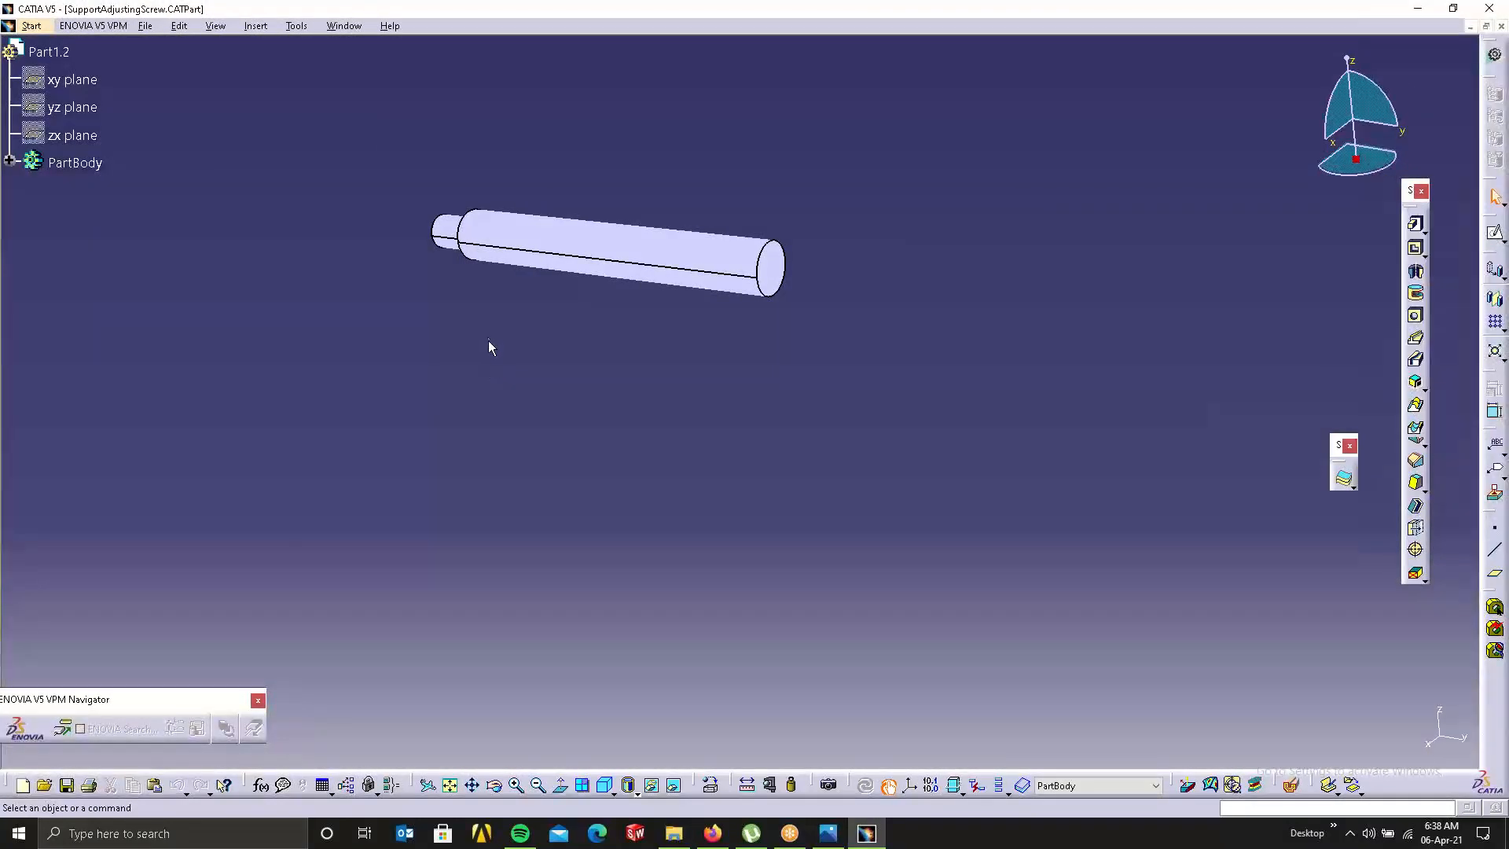
middle_click_drag(640, 219, 644, 282)
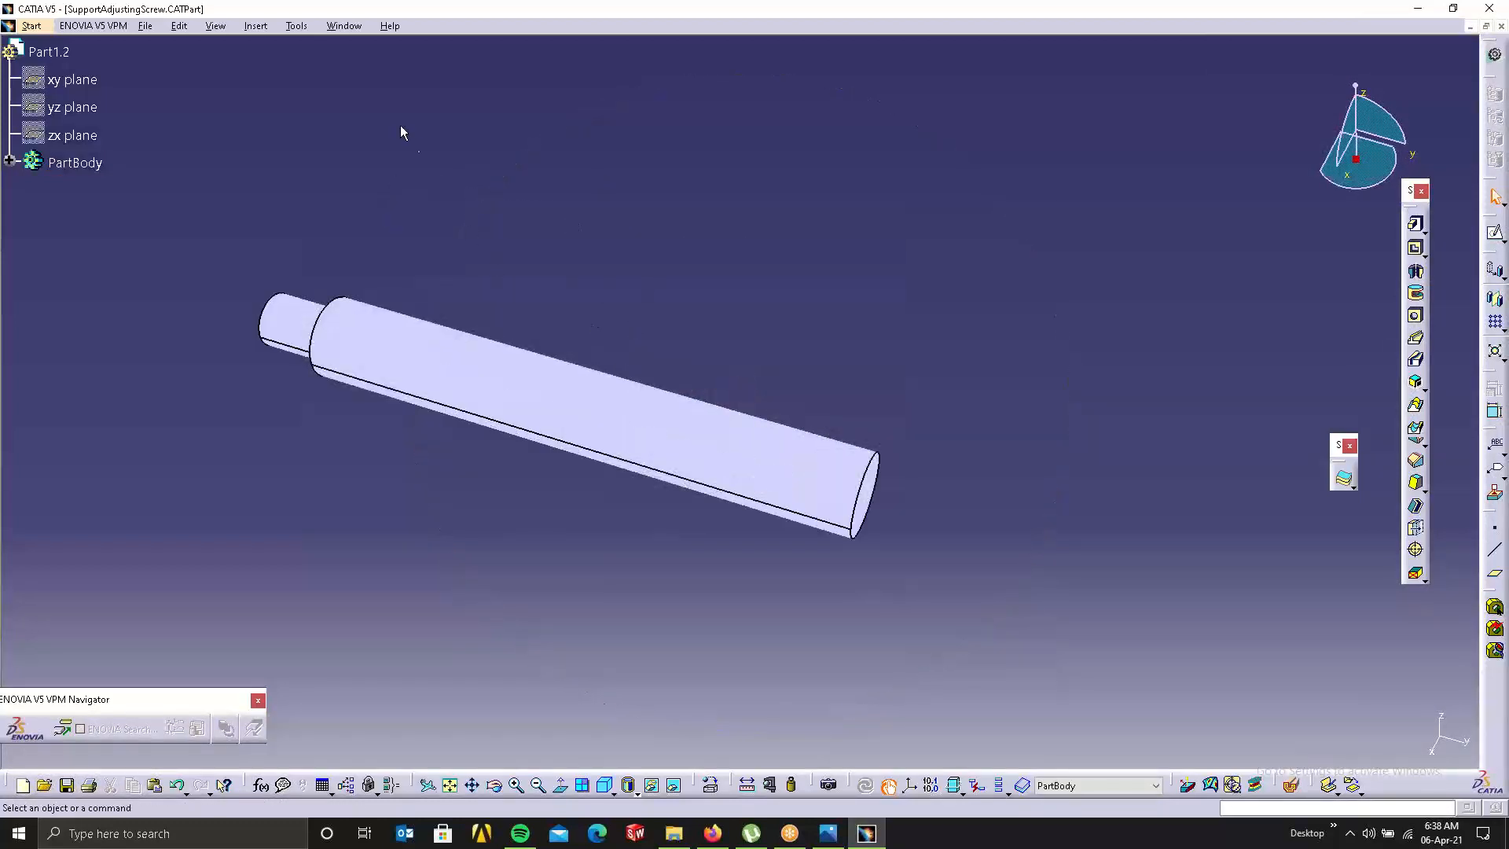
Return to Drawing1 and restore the default contents and positions of all toolbars.
left_click(341, 28)
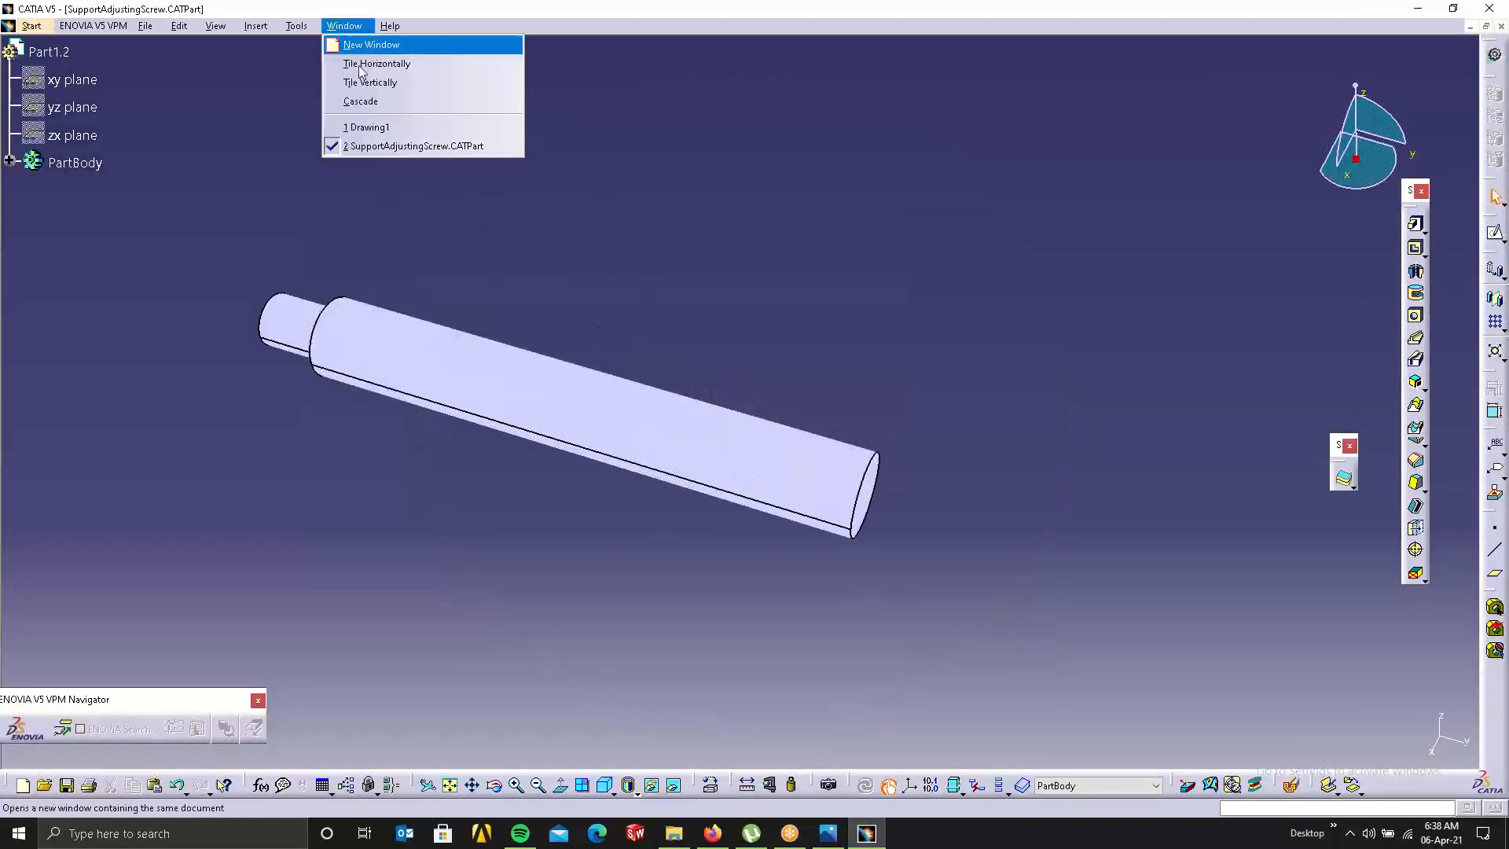
left_click(391, 143)
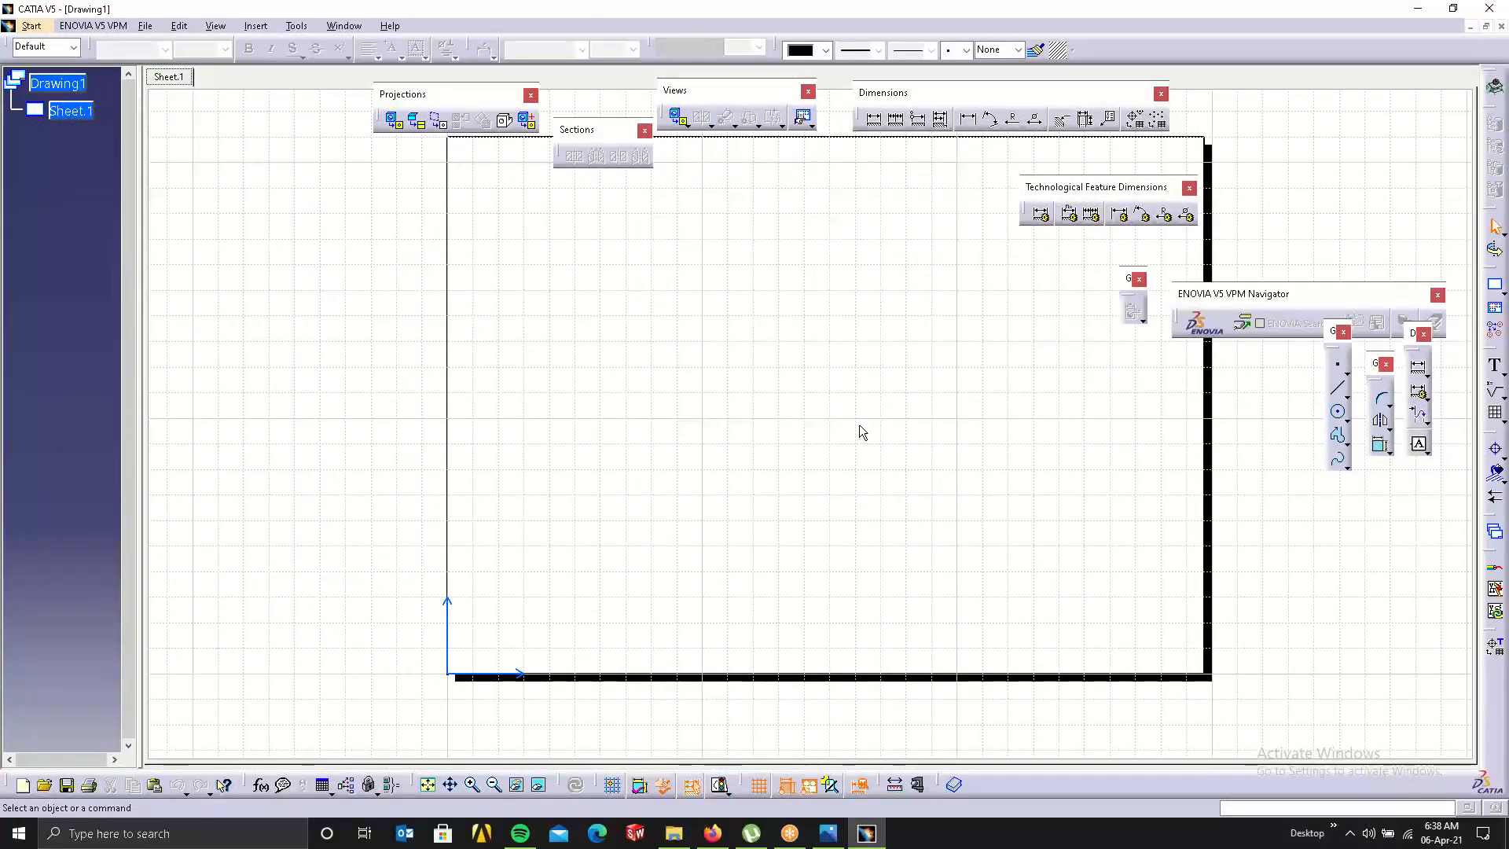
right_click(1484, 735)
left_click(1377, 792)
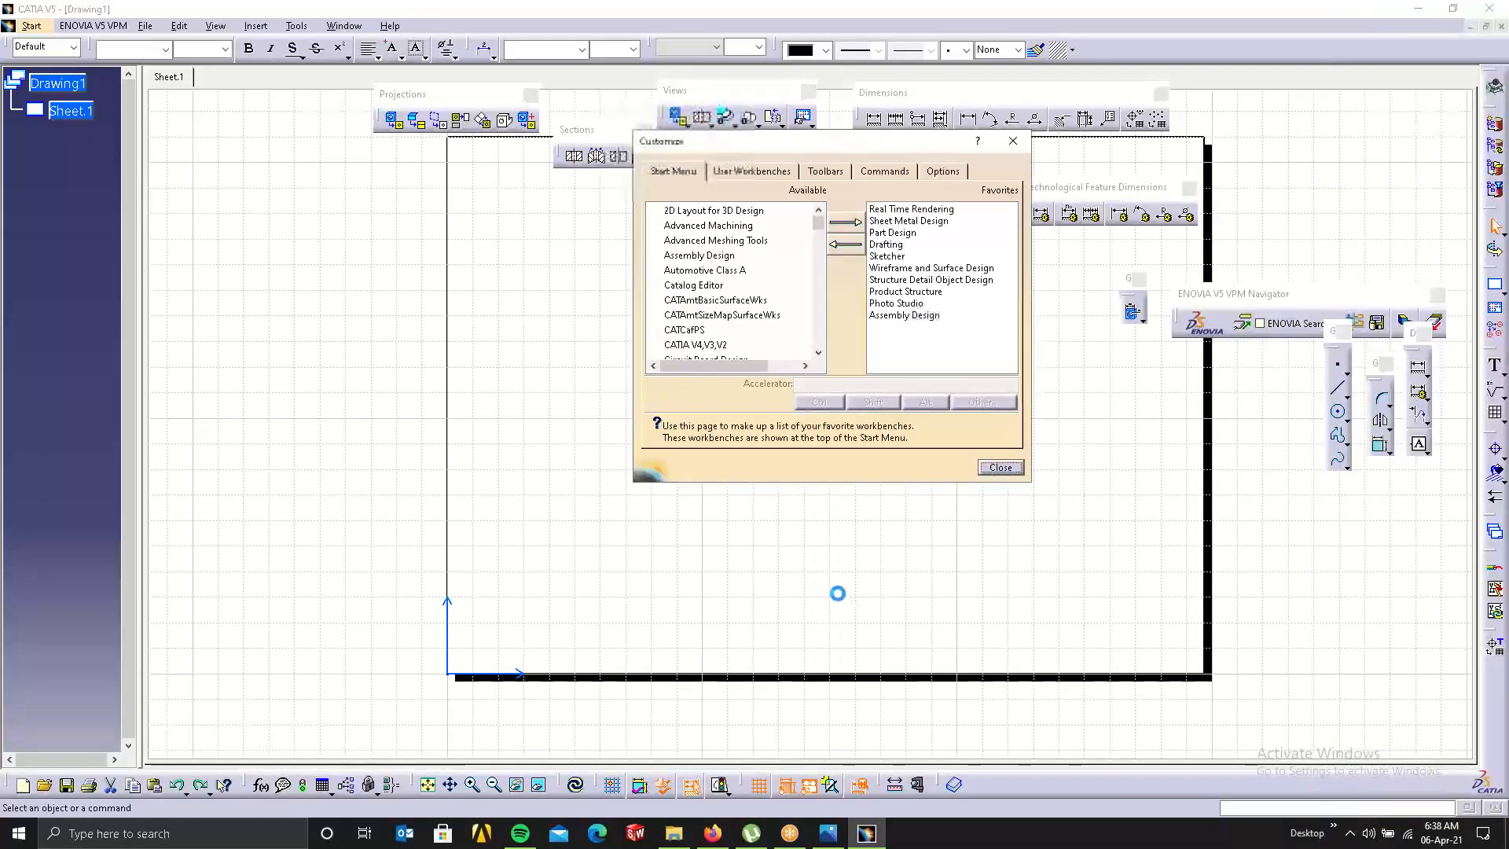
left_click(843, 173)
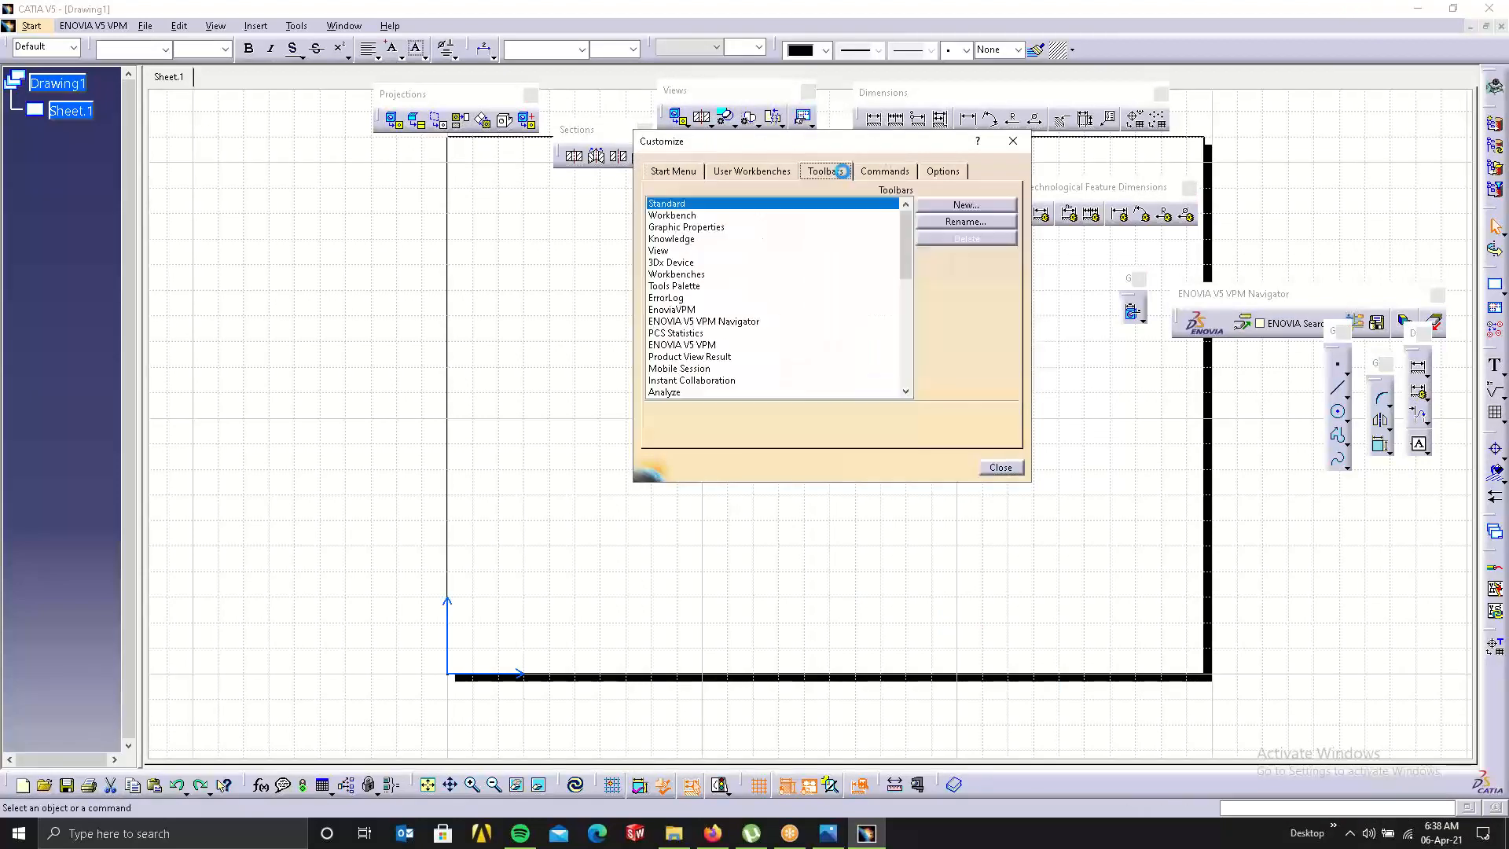
left_click(948, 277)
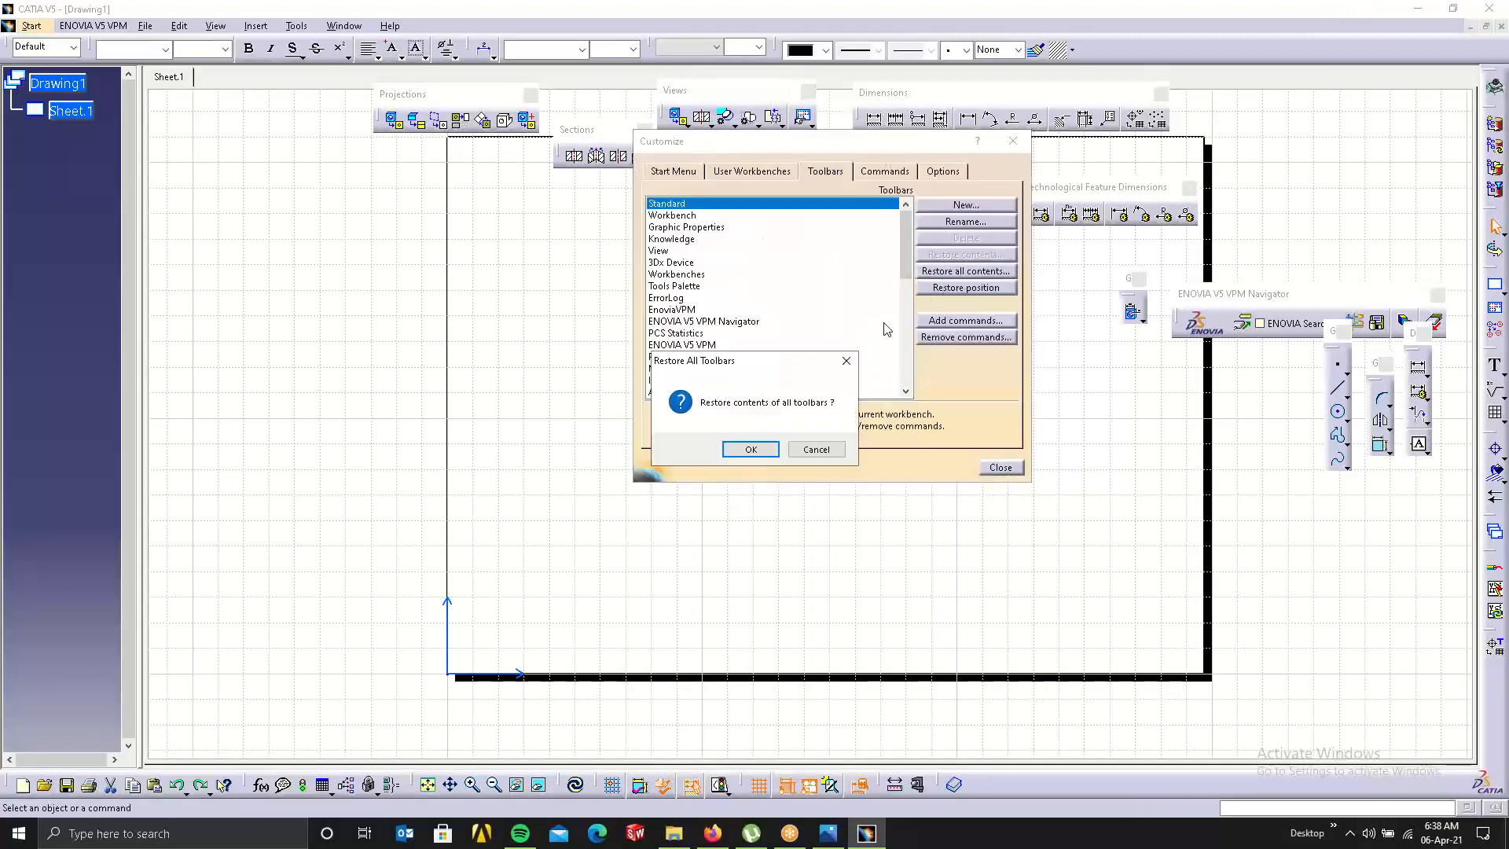
left_click(747, 447)
left_click(961, 288)
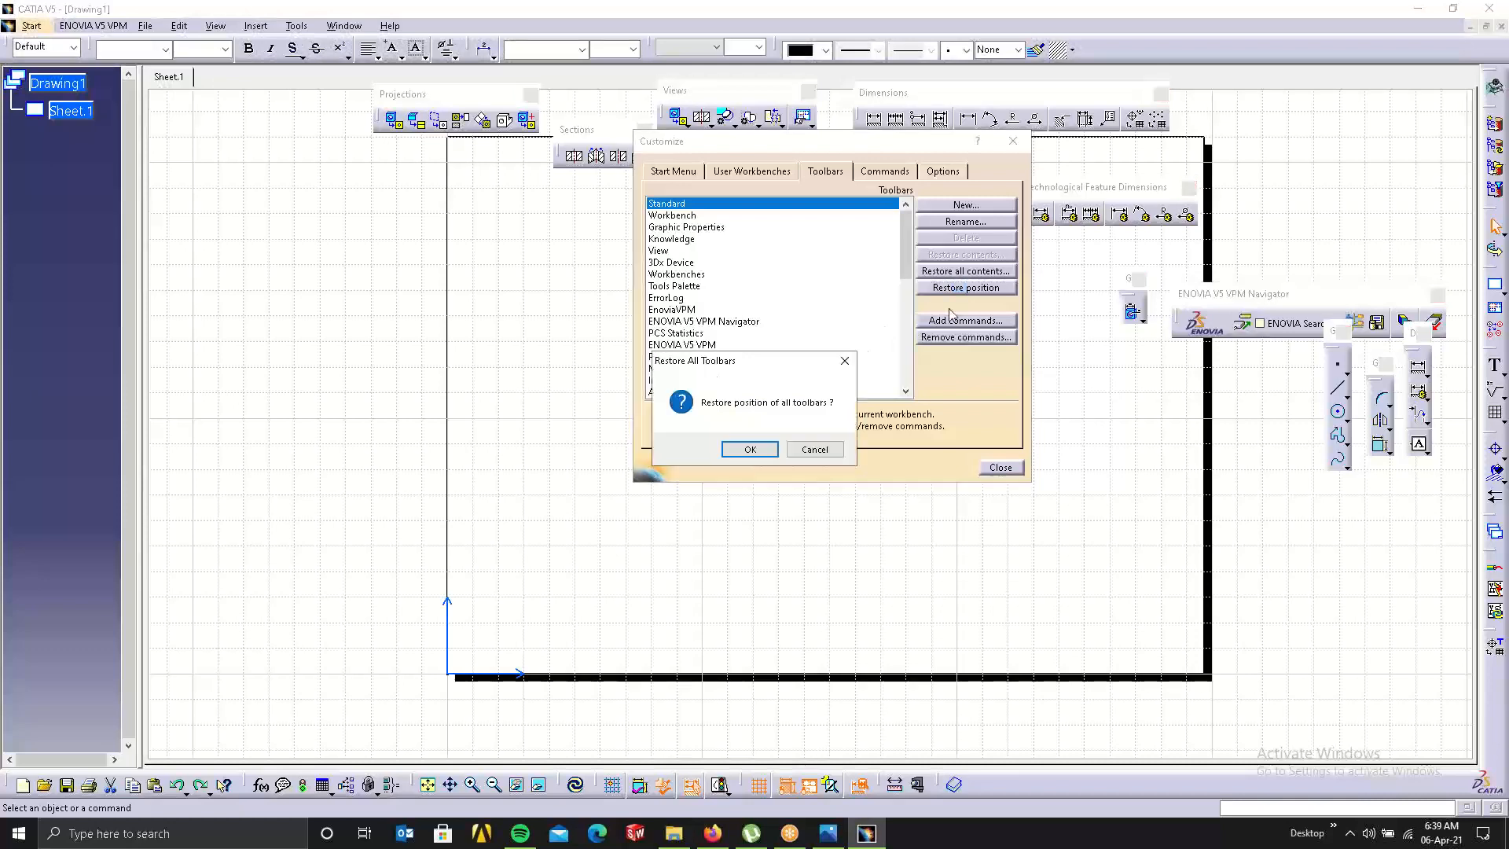
left_click(751, 449)
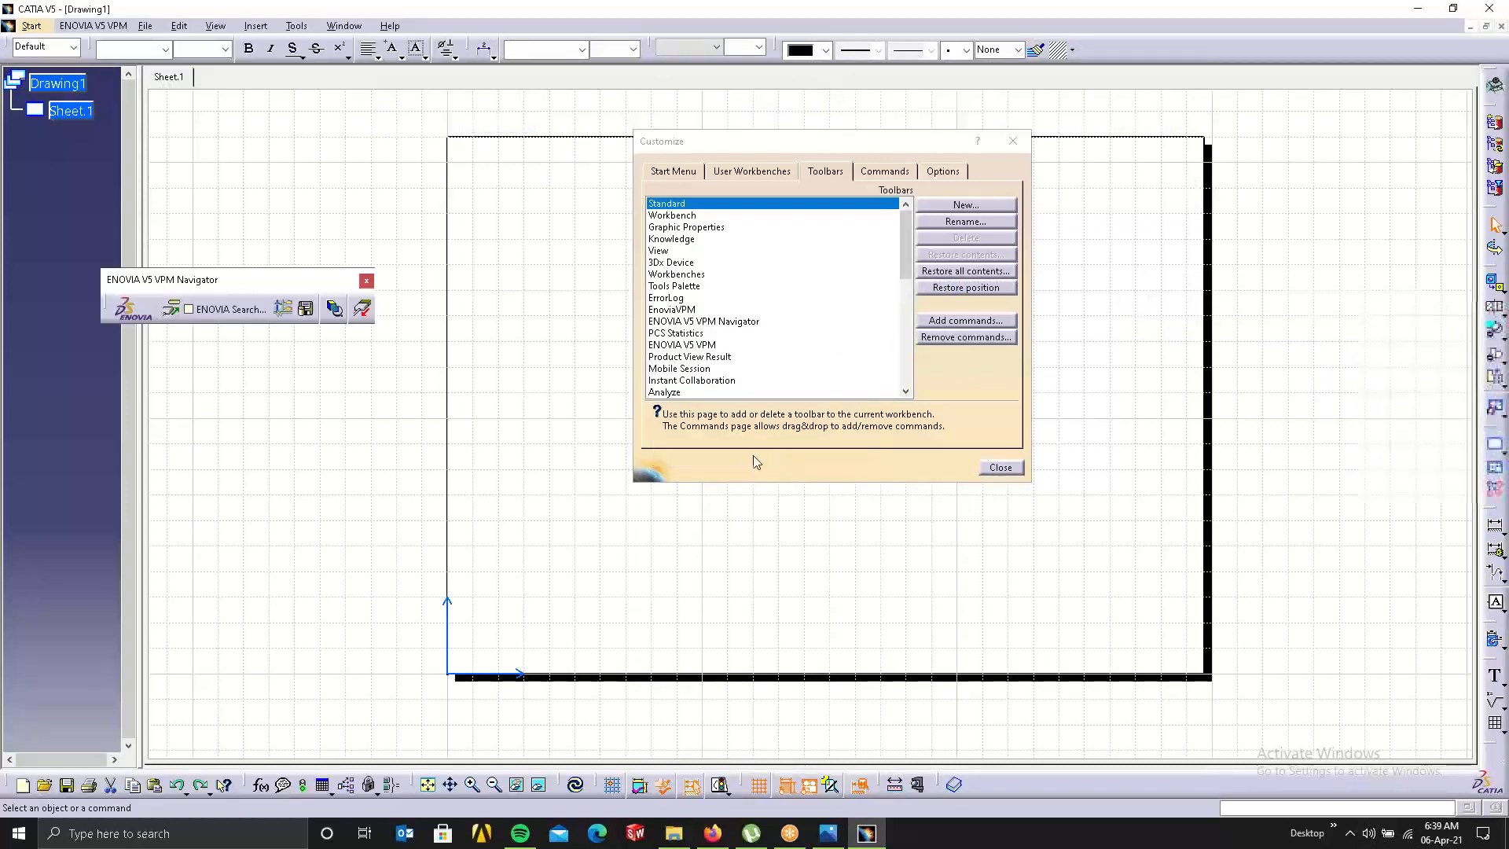
left_click(998, 467)
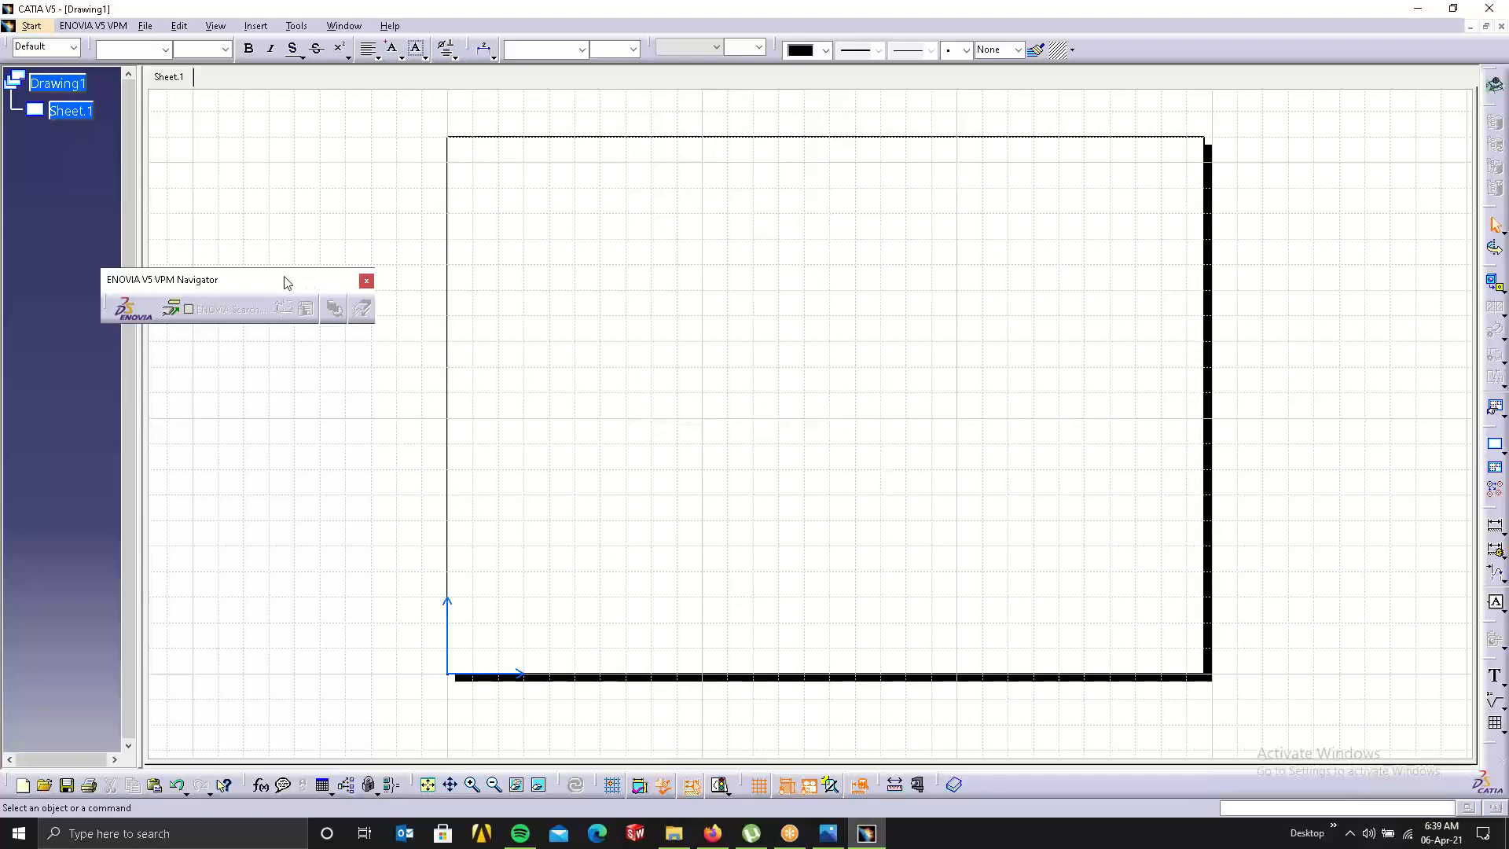
Move the ENOVIA V5 VPM Navigator toolbar out of the way and float the Views and Projections toolbars beside the sheet.
left_click_drag(283, 272, 256, 683)
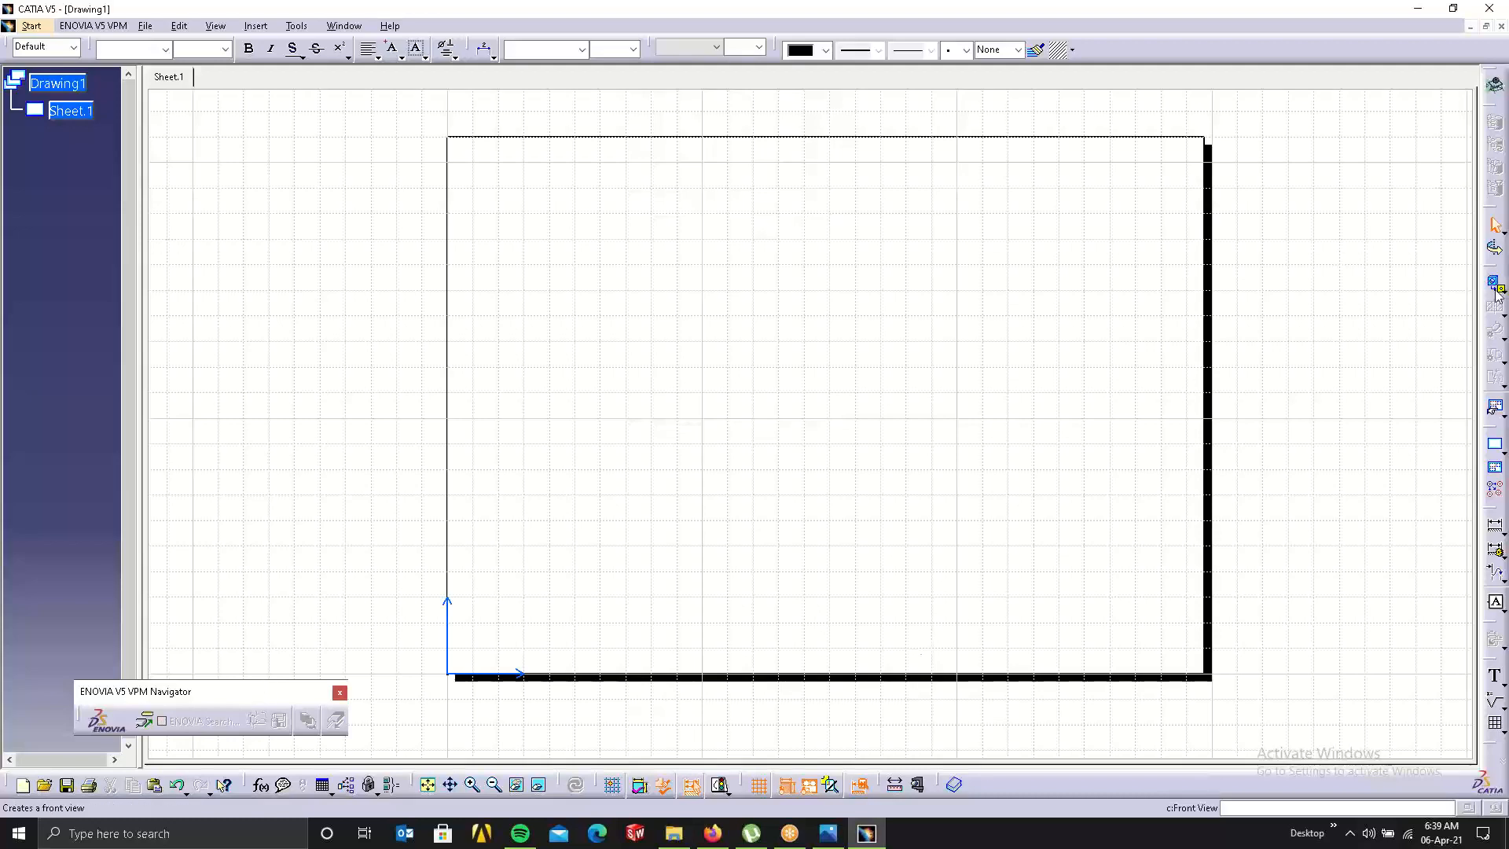
left_click_drag(1494, 270, 1405, 188)
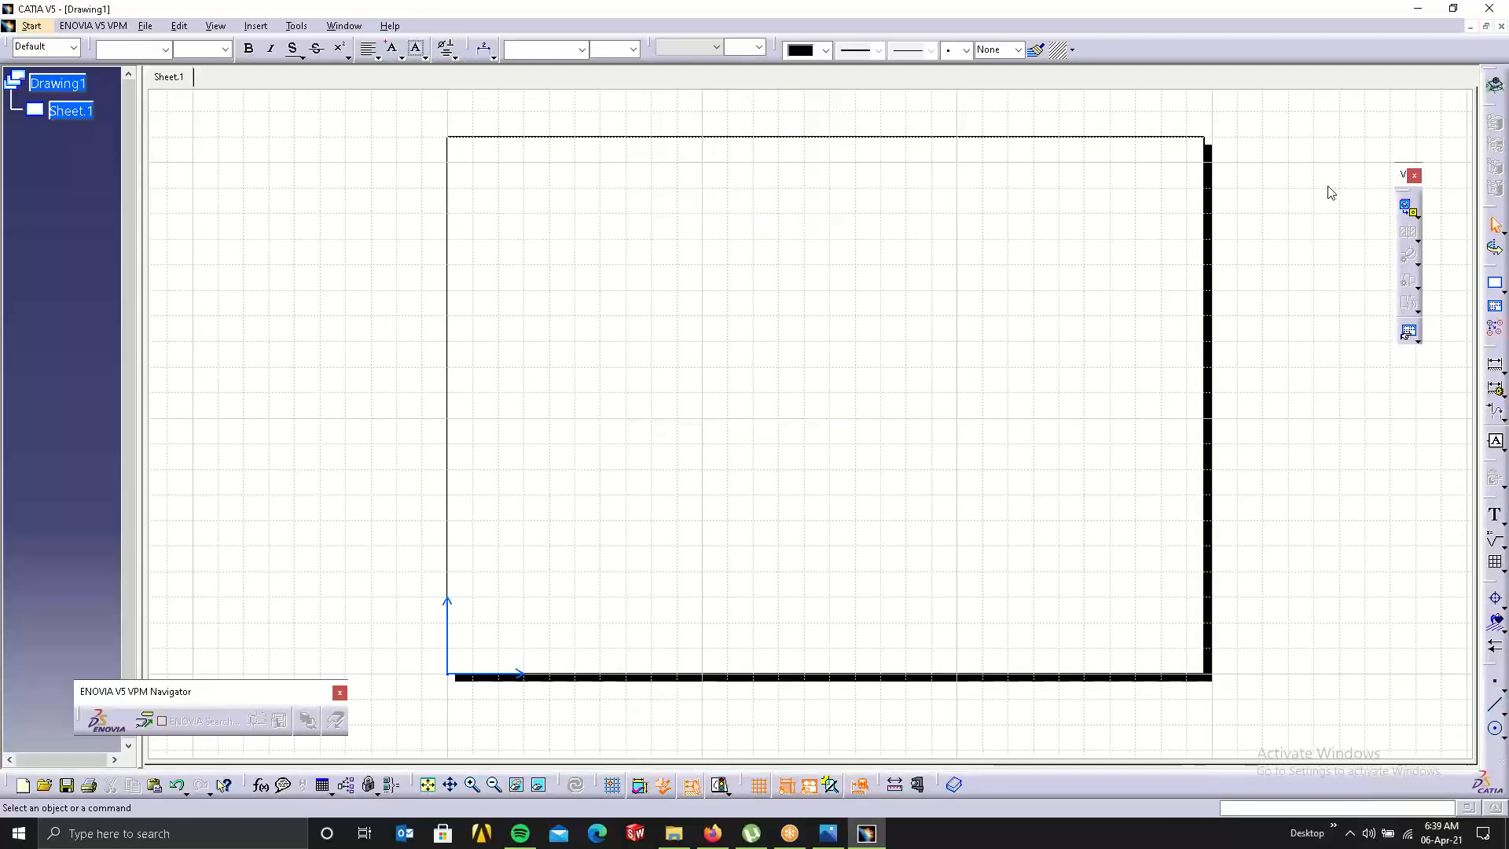
left_click_drag(1314, 154, 1315, 154)
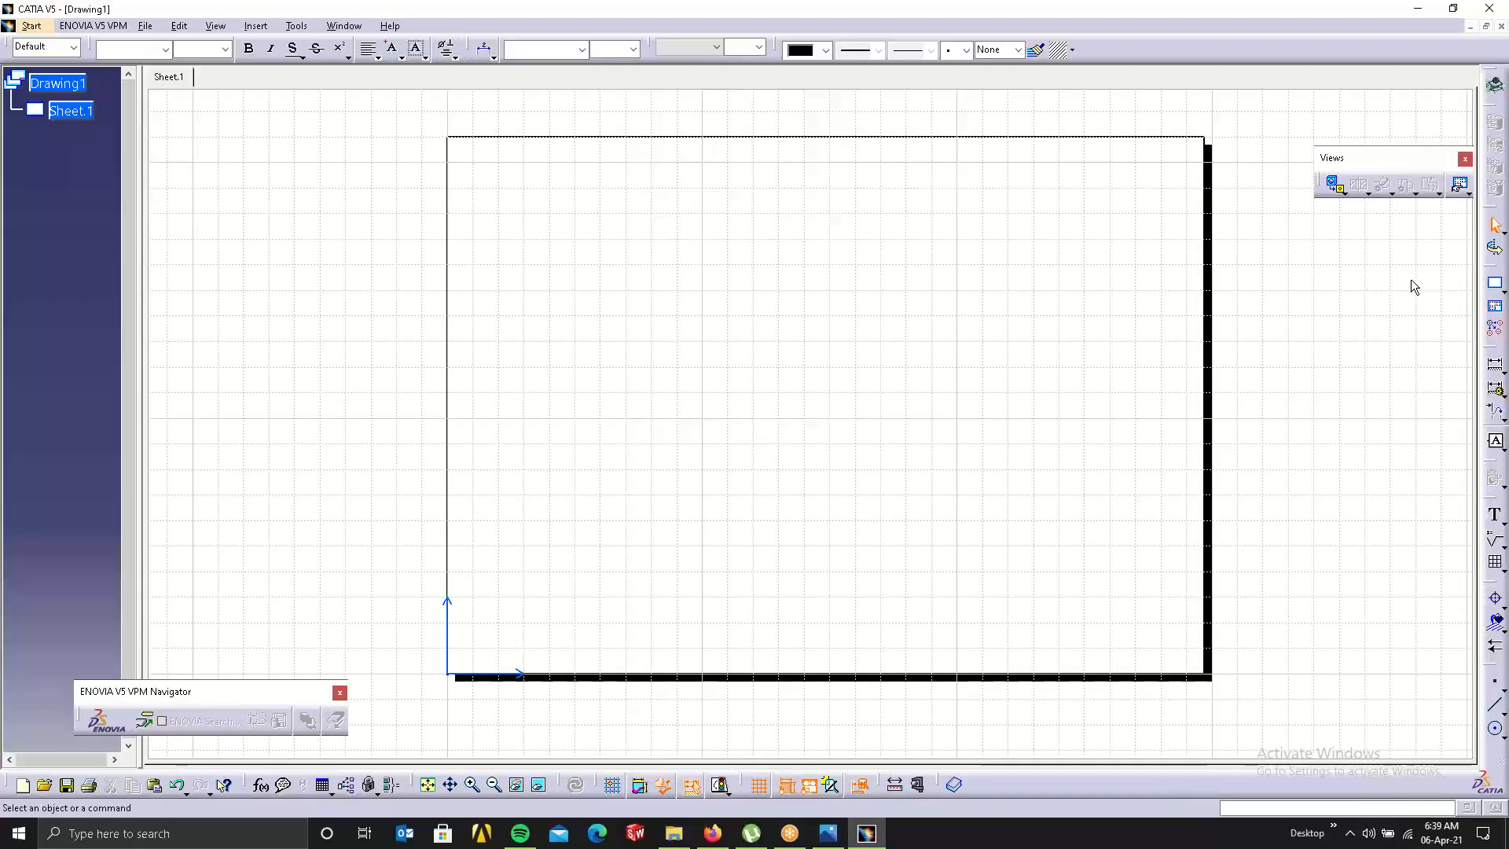
left_click(1337, 186)
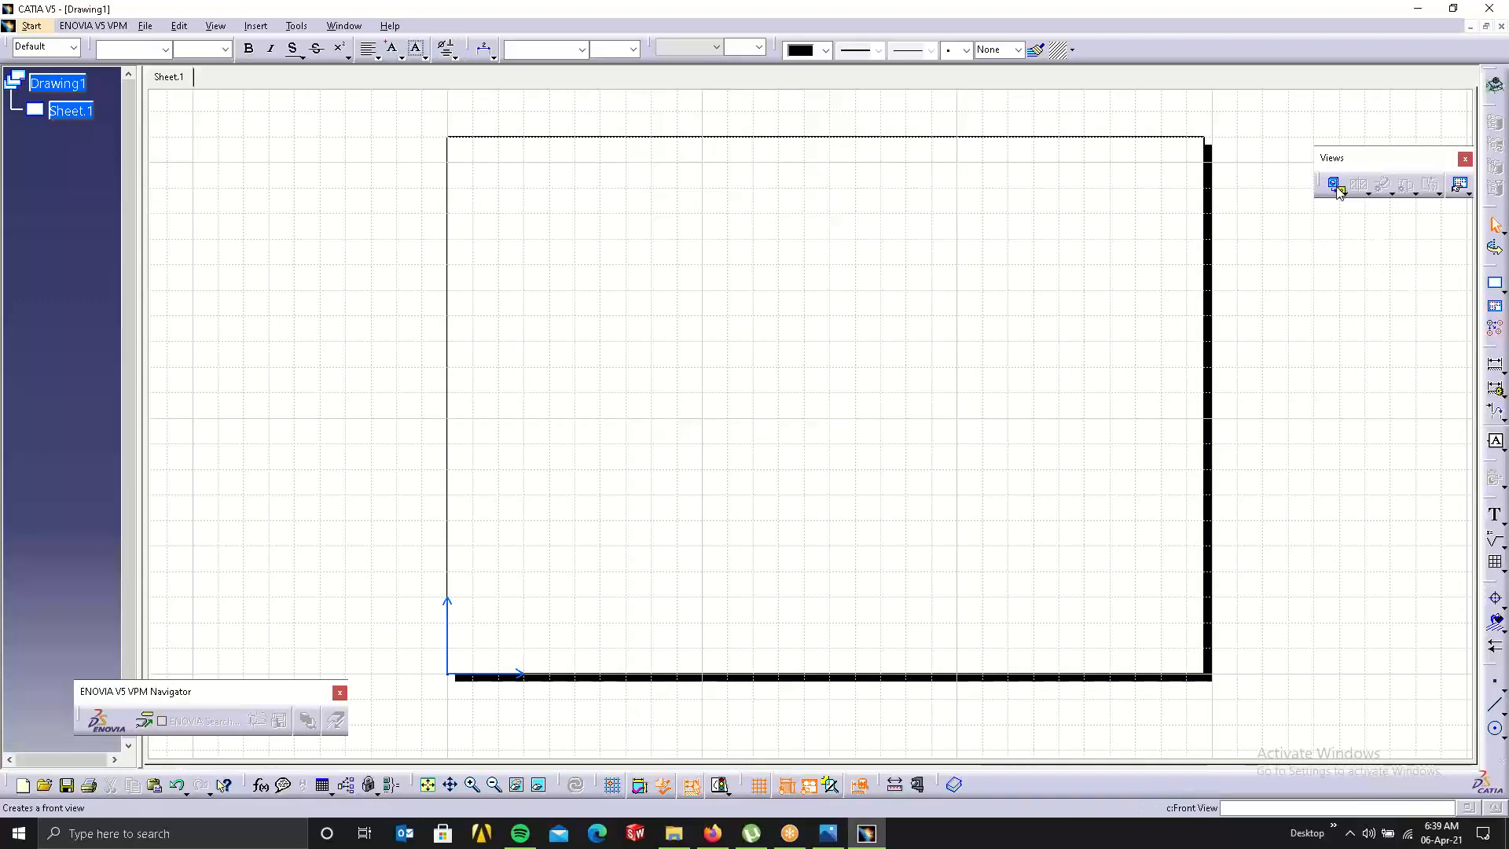
left_click(1344, 193)
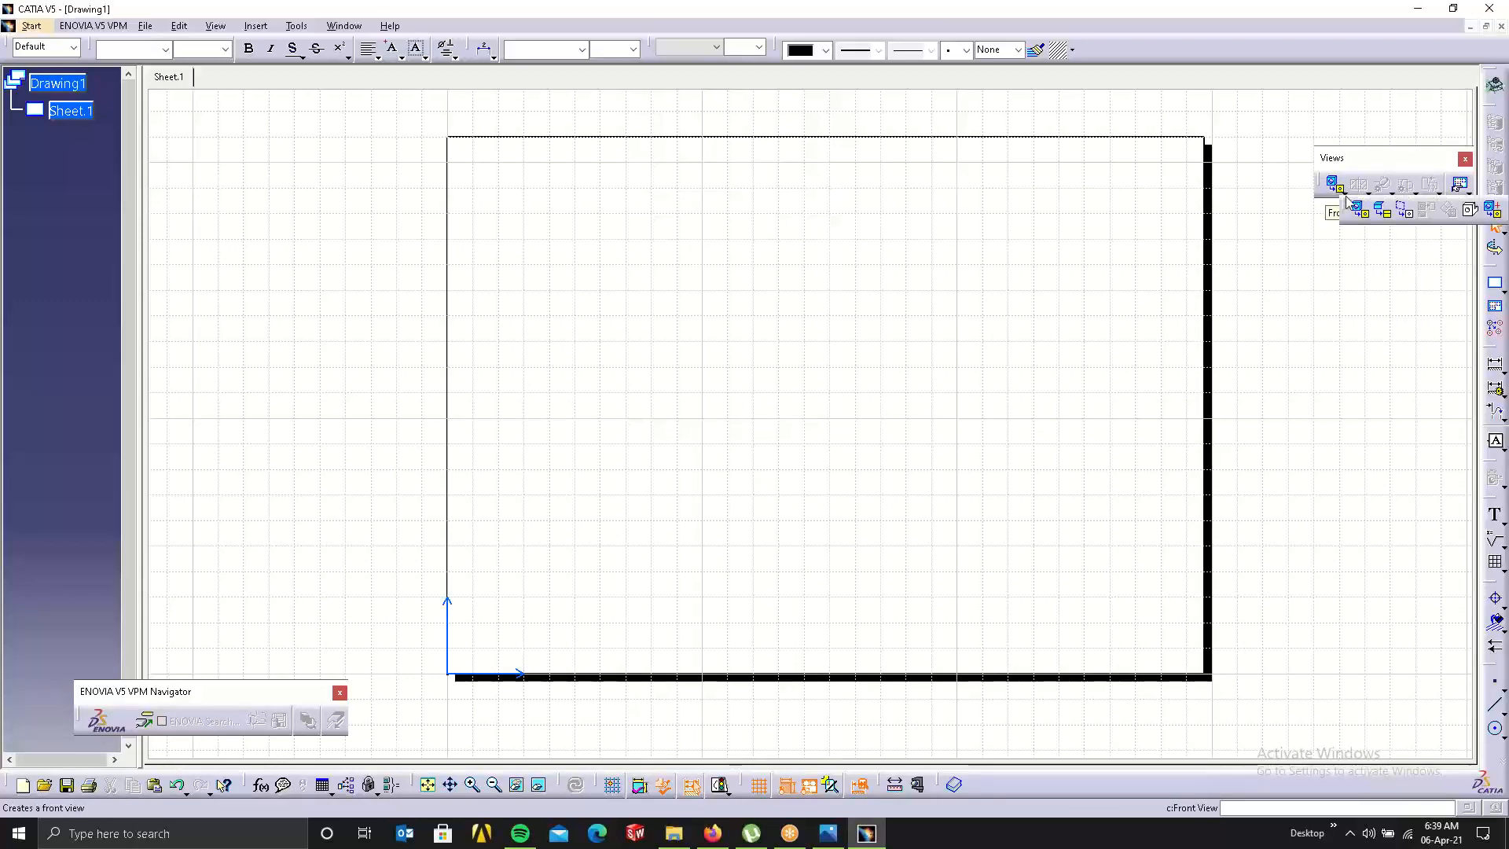
left_click_drag(1280, 265, 1265, 258)
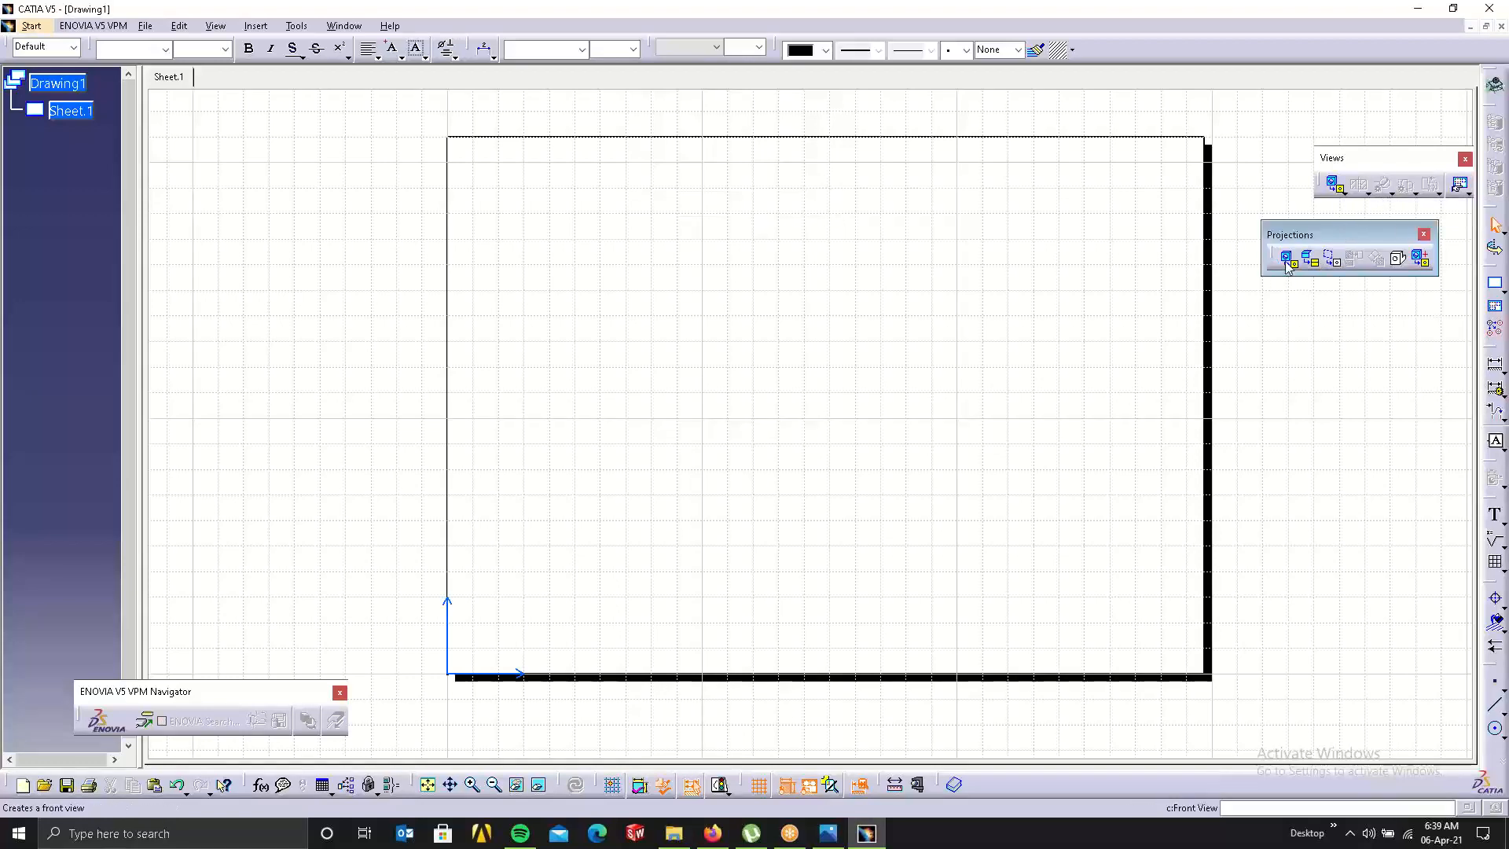
Start a Front View, switch to the SupportAdjustingScrew part and show its yz plane.
left_click(1286, 259)
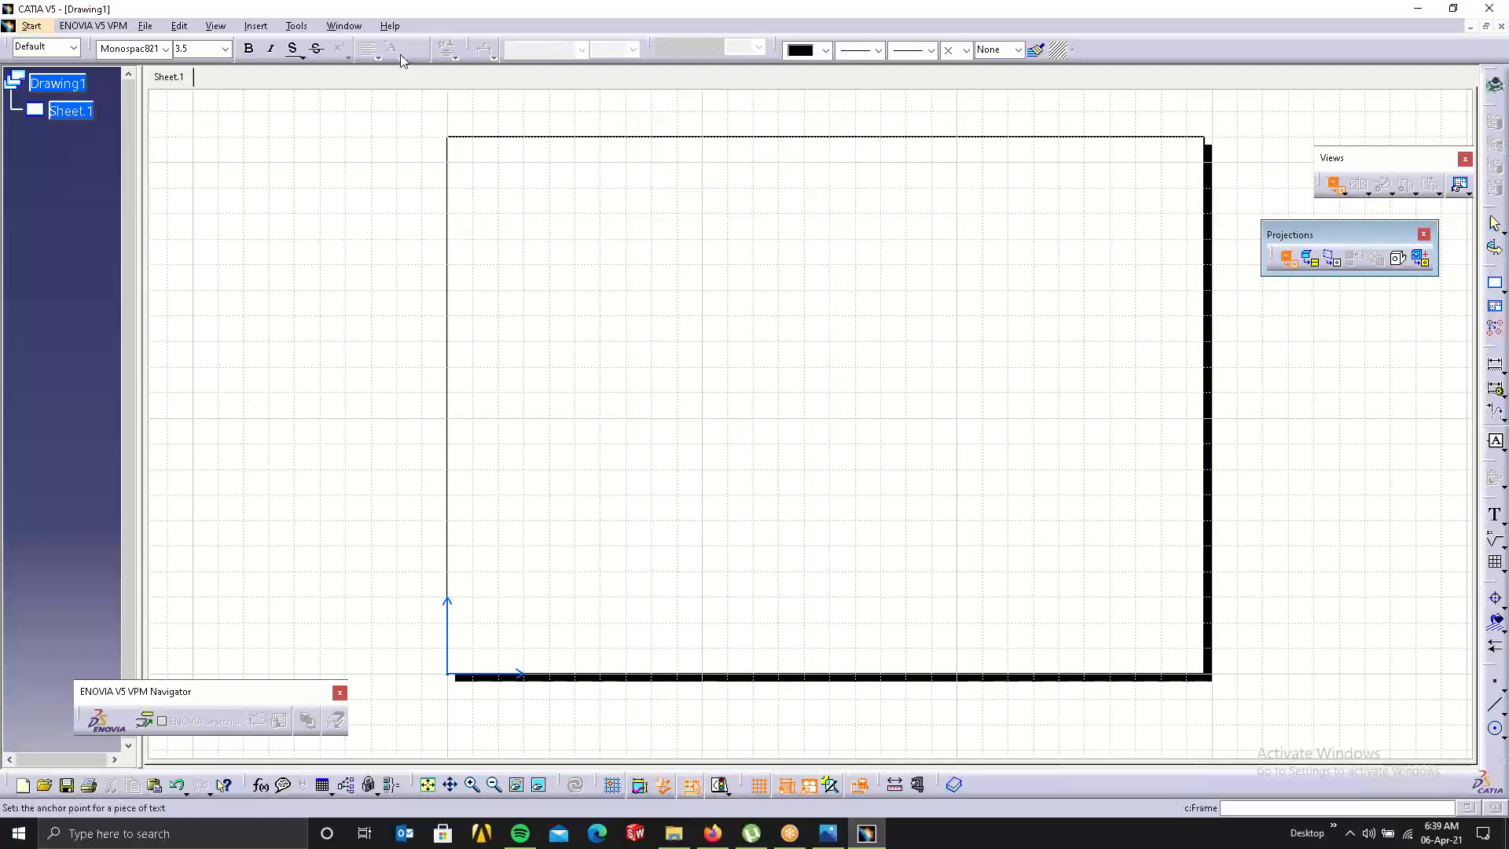
left_click(354, 30)
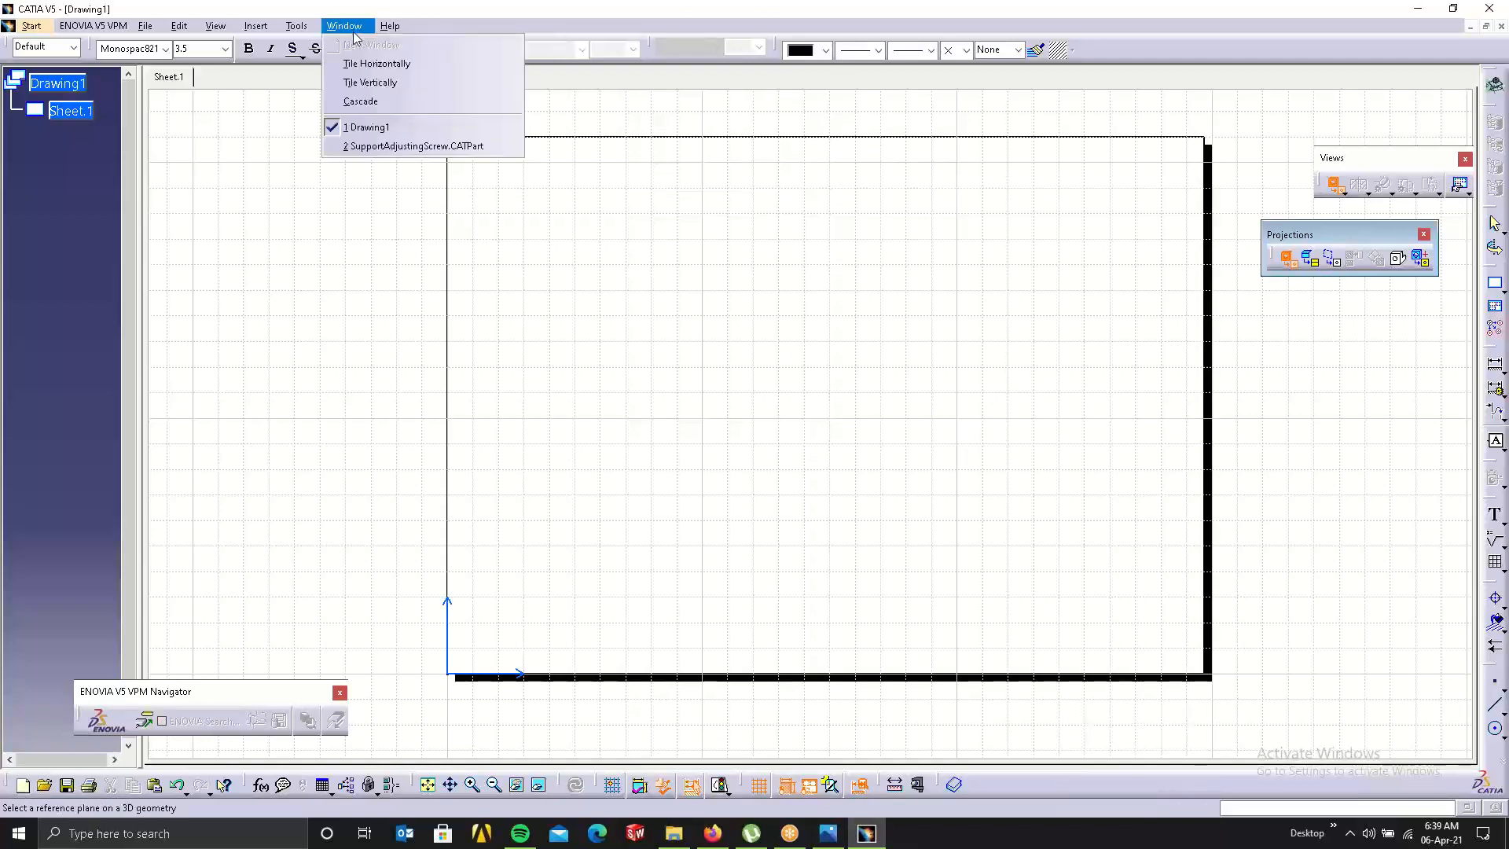
left_click(410, 143)
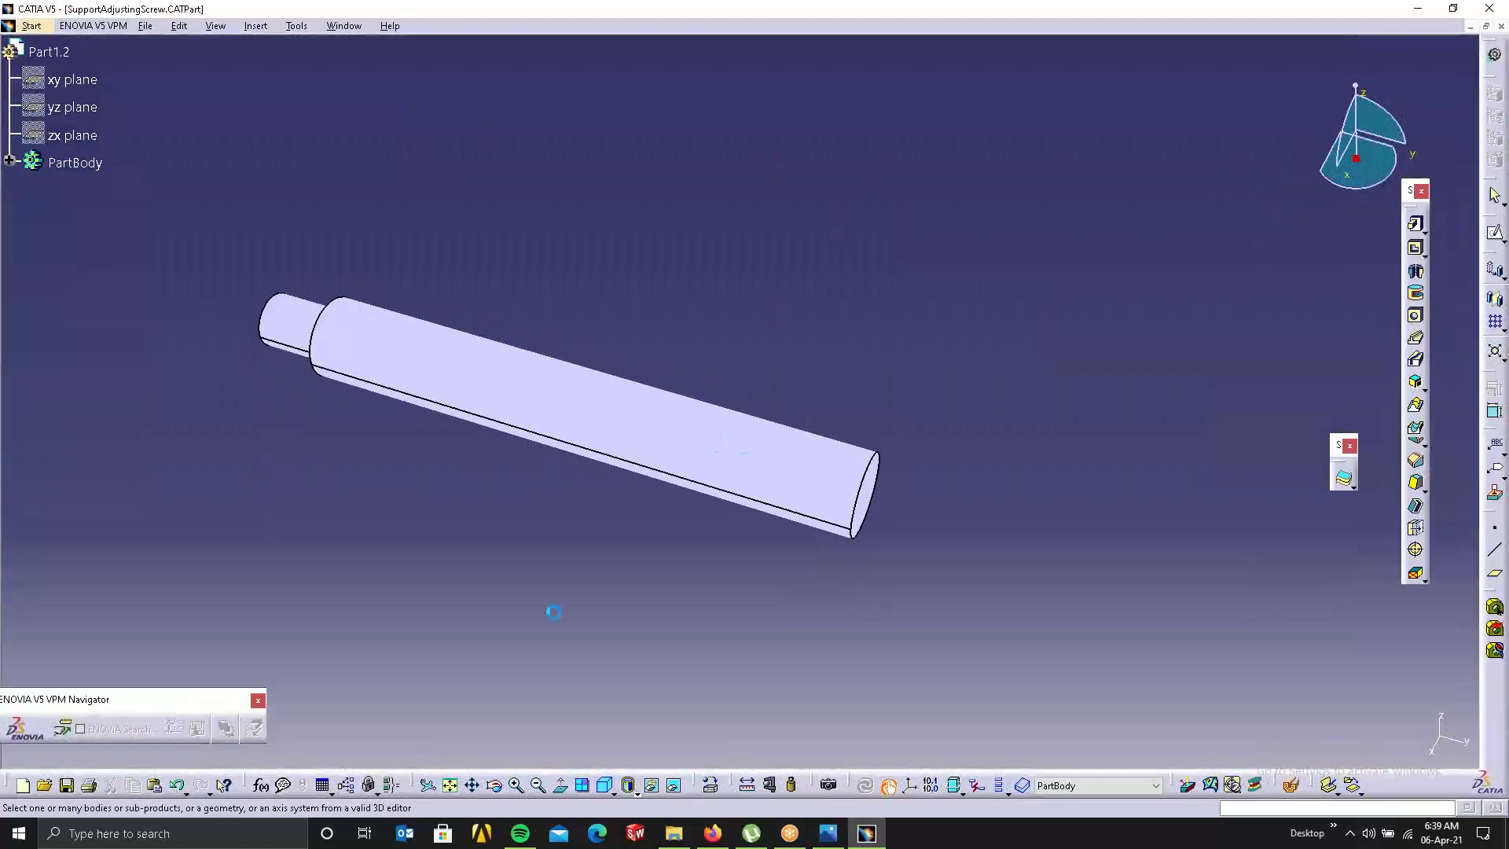
scroll(596, 472, "up", 1)
middle_click_drag(604, 463, 676, 424)
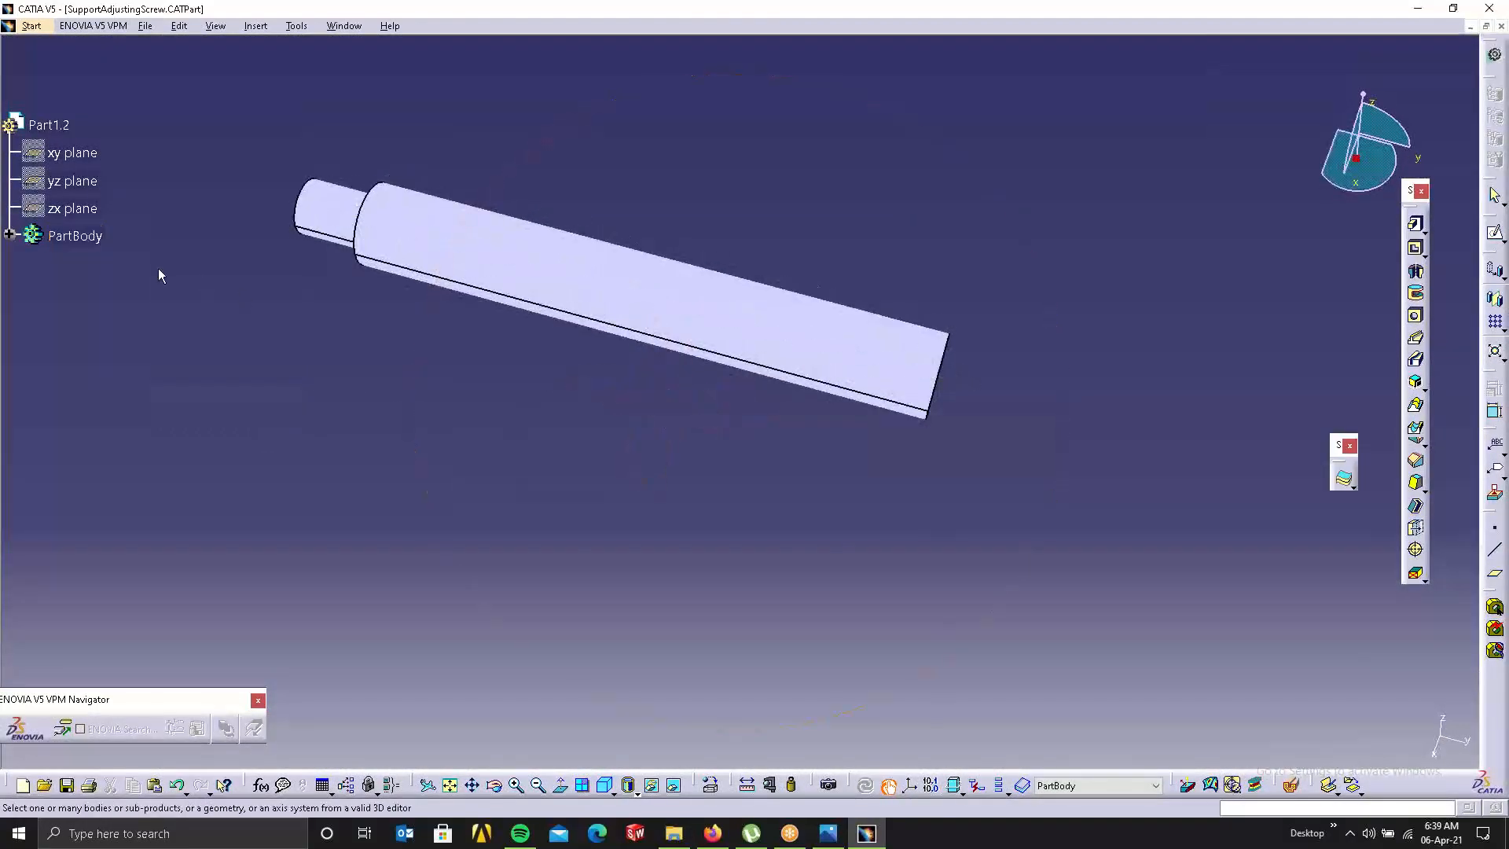
right_click(72, 179)
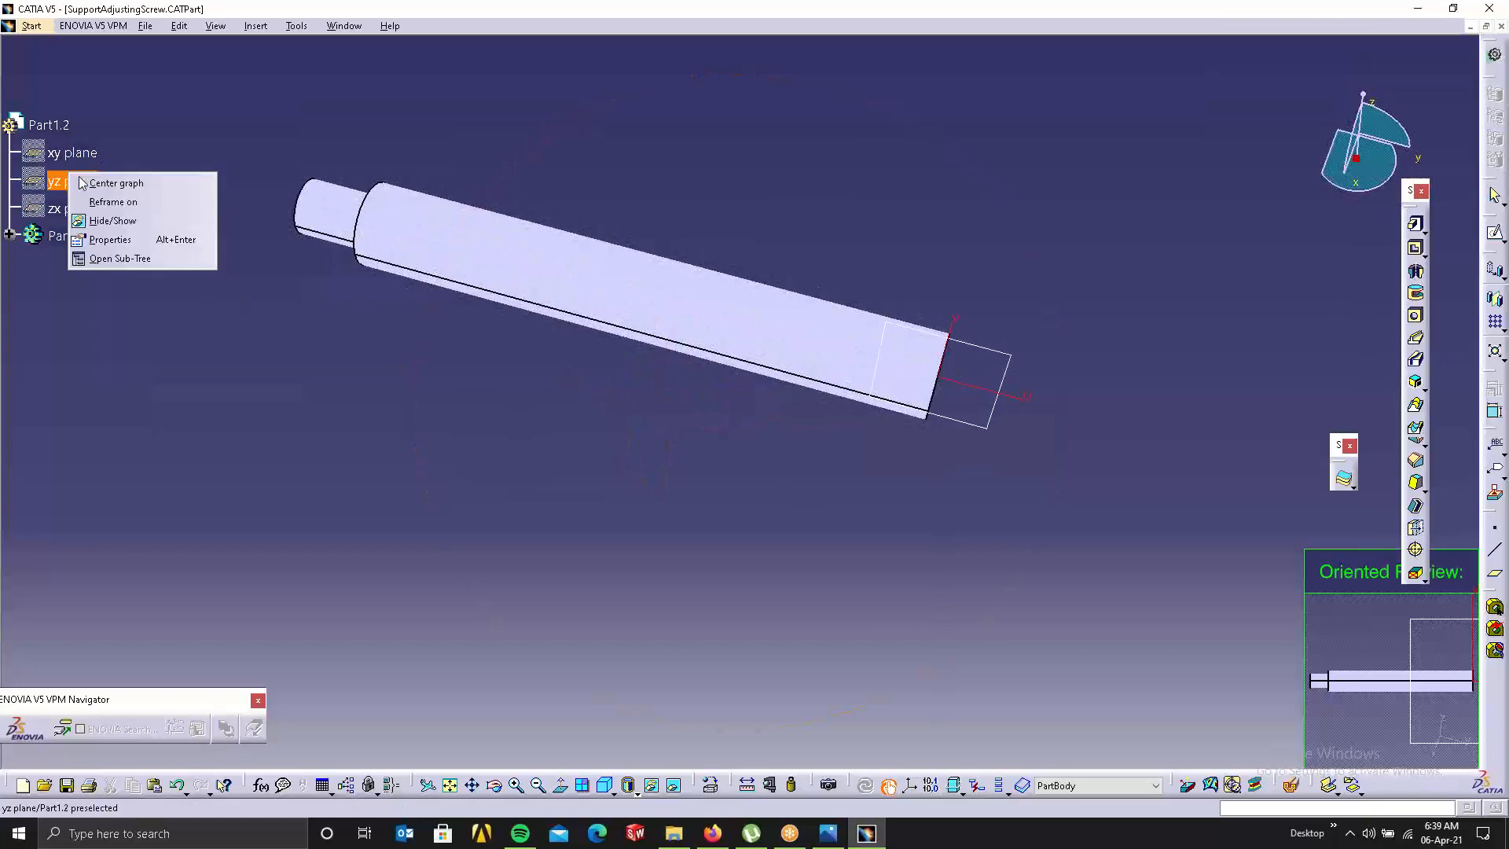
left_click(134, 217)
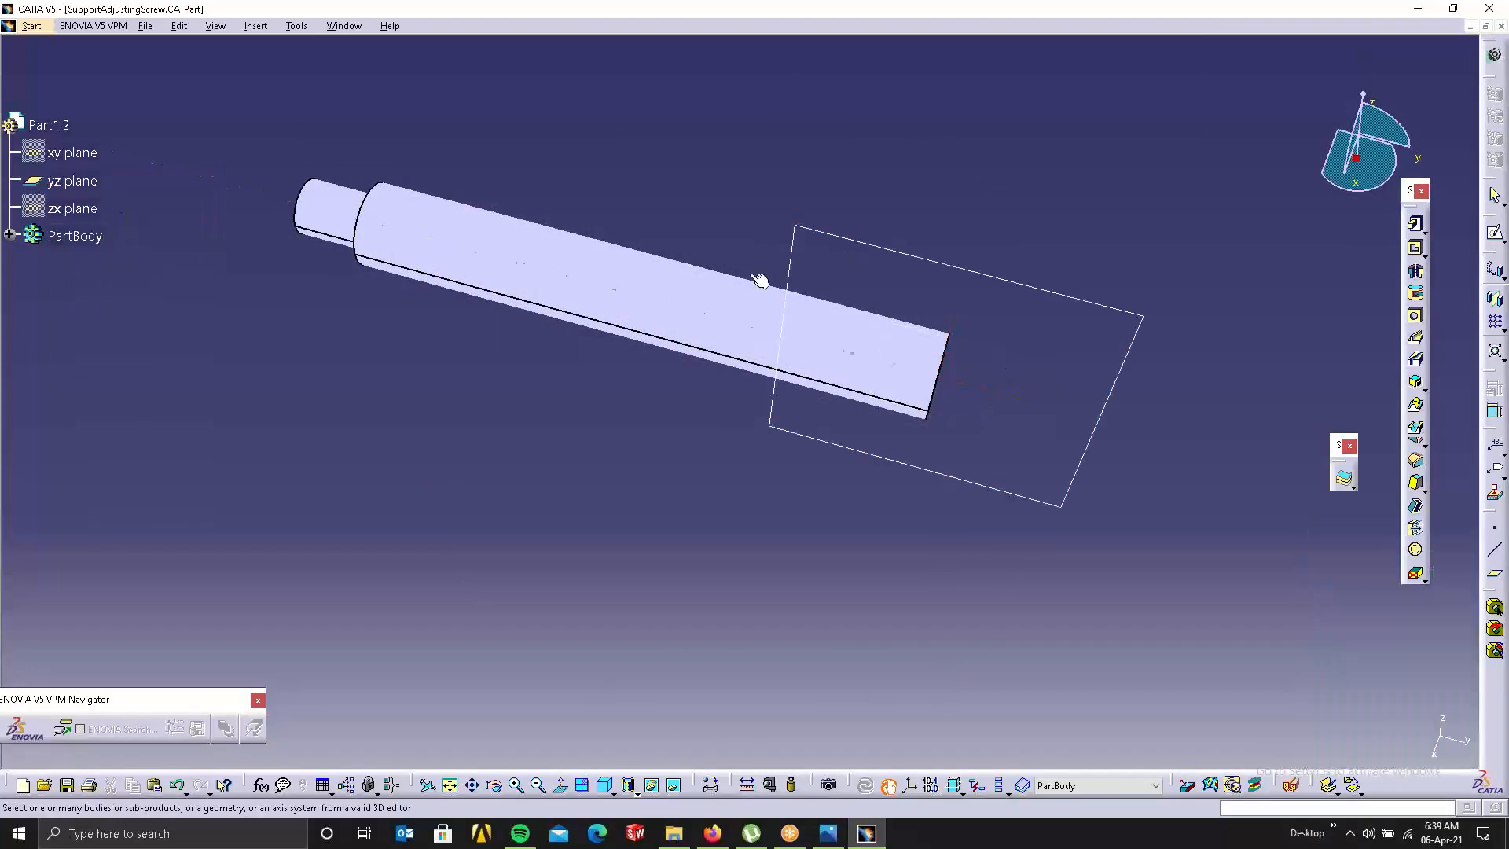
Set the part display to Parallel projection and pick the yz plane as the front view's reference.
middle_click_drag(759, 281, 551, 169)
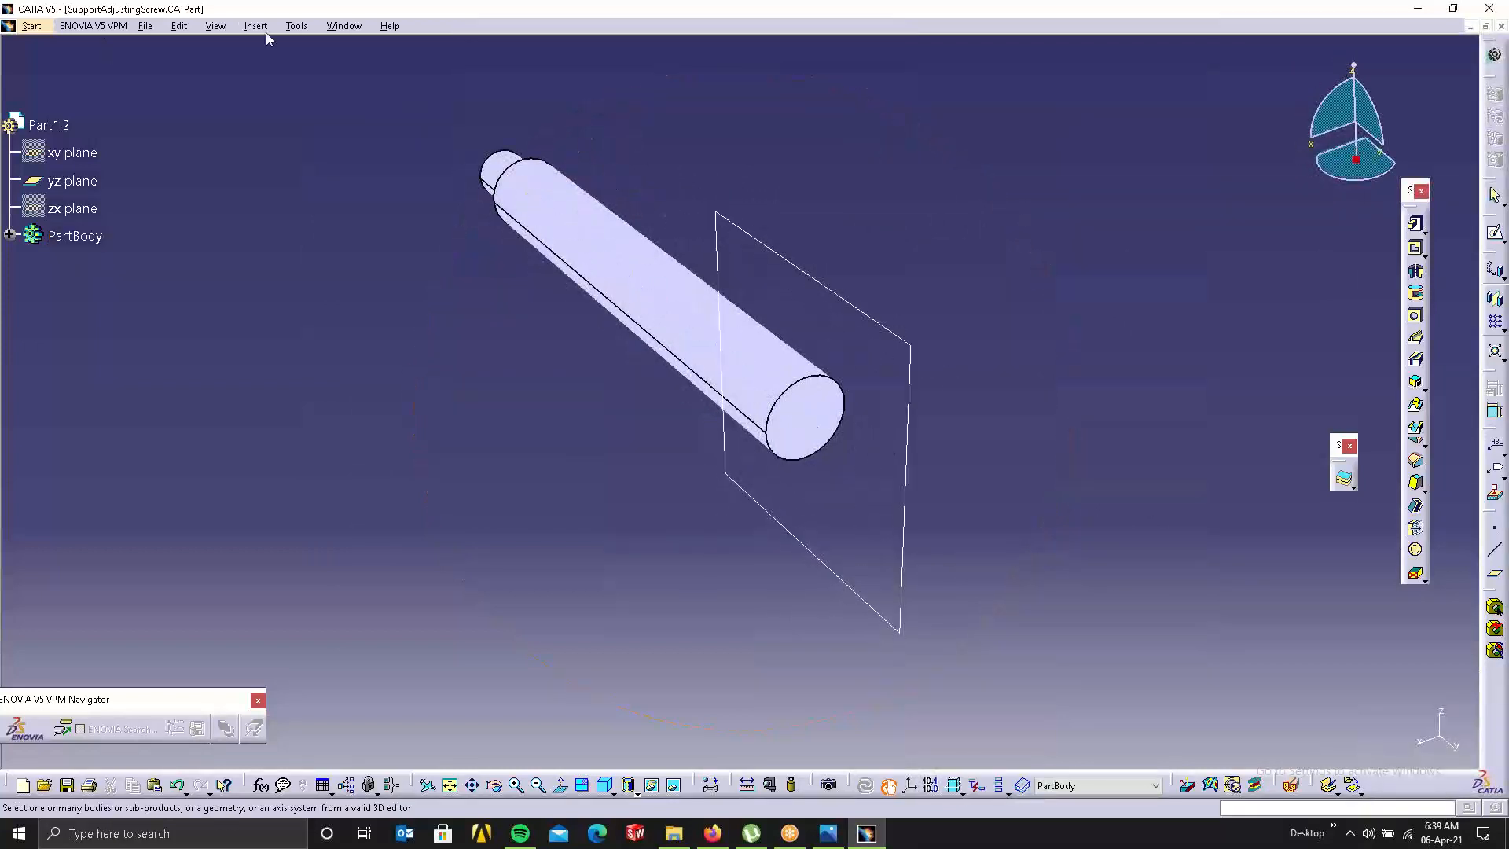
left_click(214, 26)
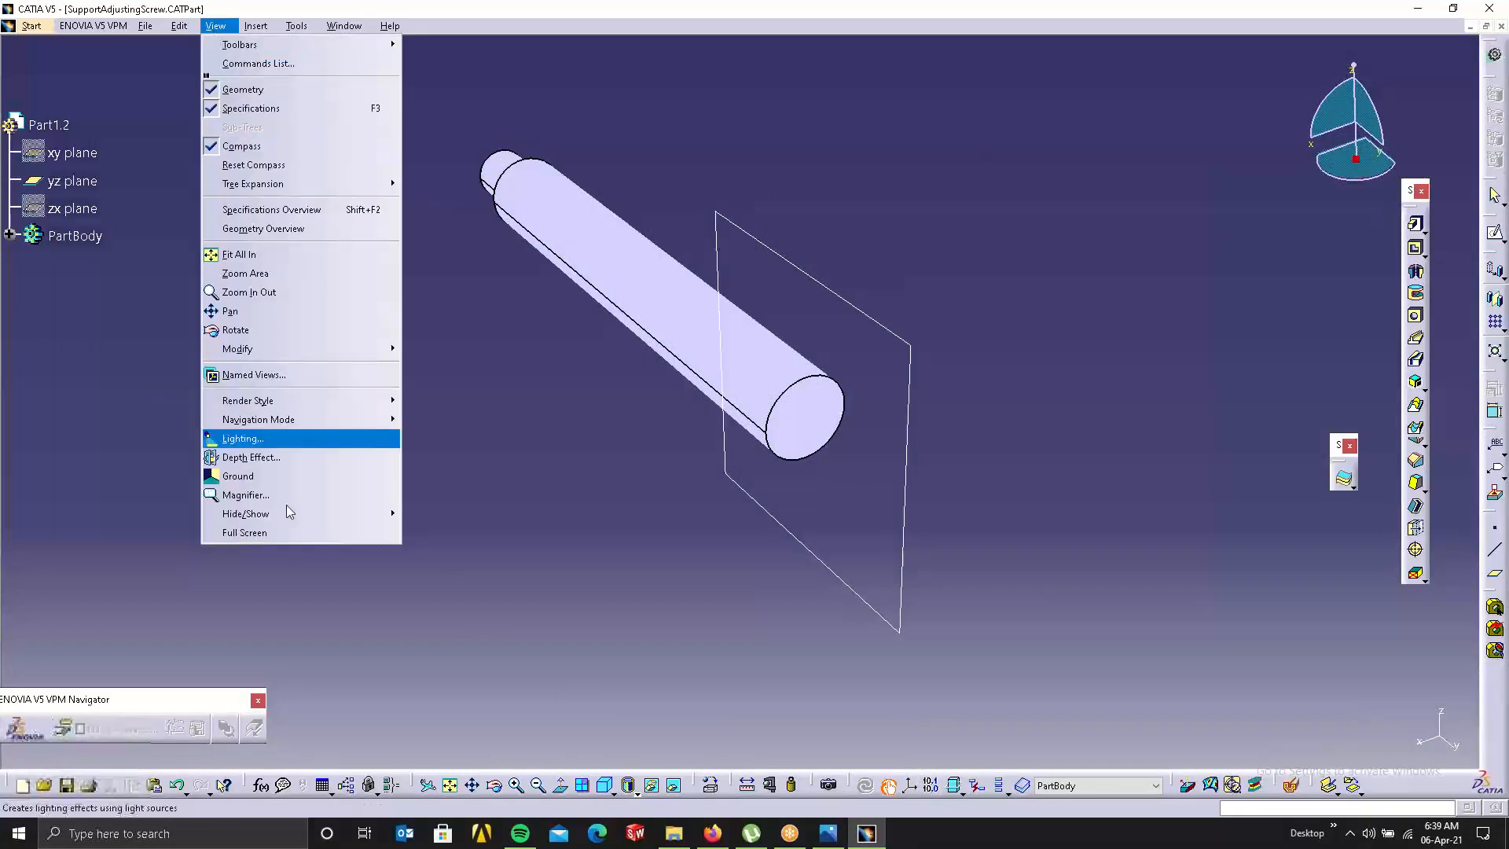
mouse_move(260, 422)
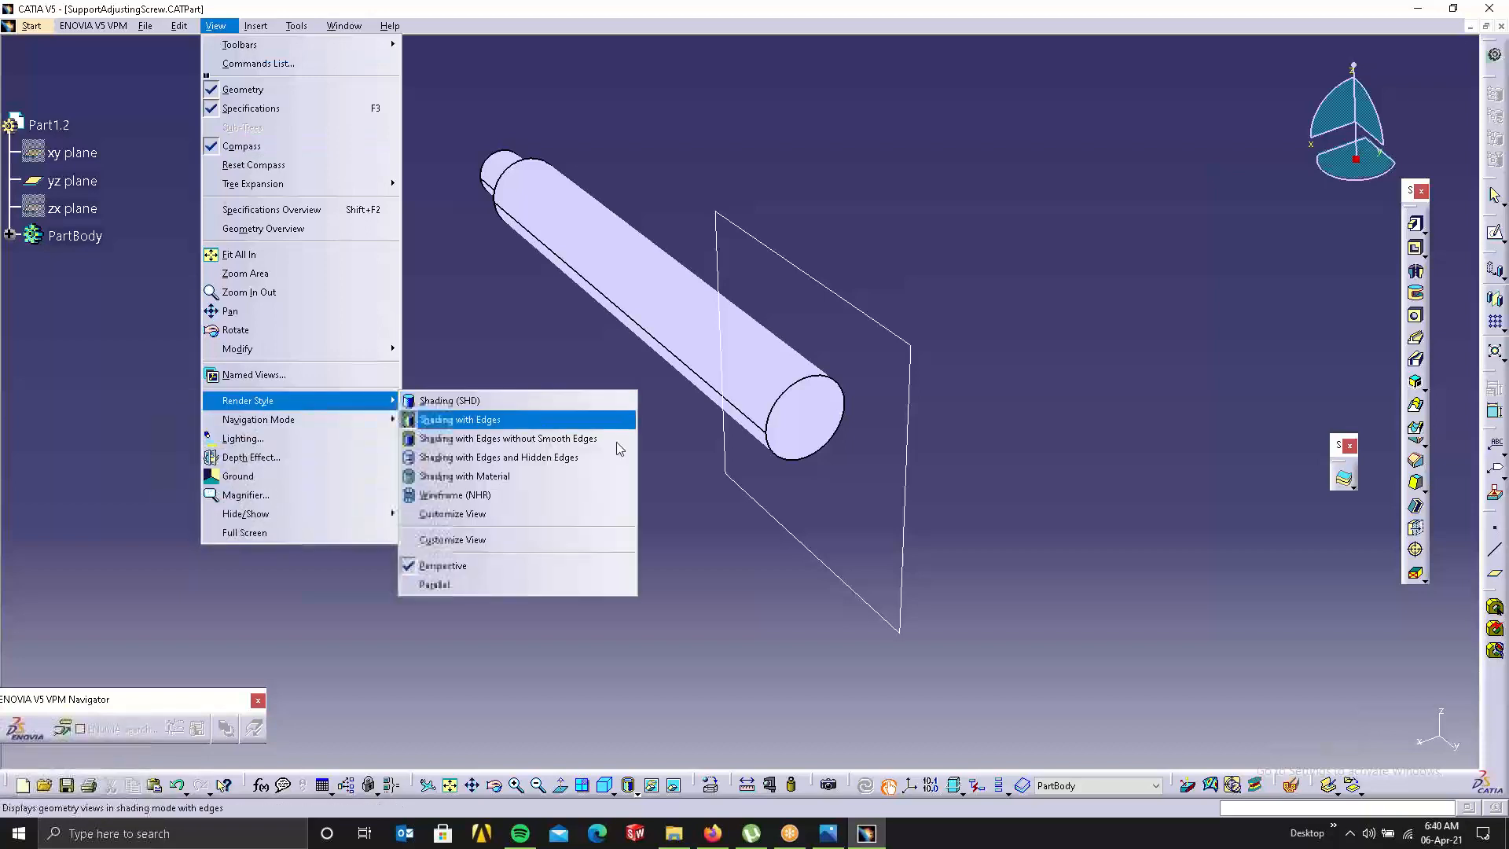
left_click(444, 587)
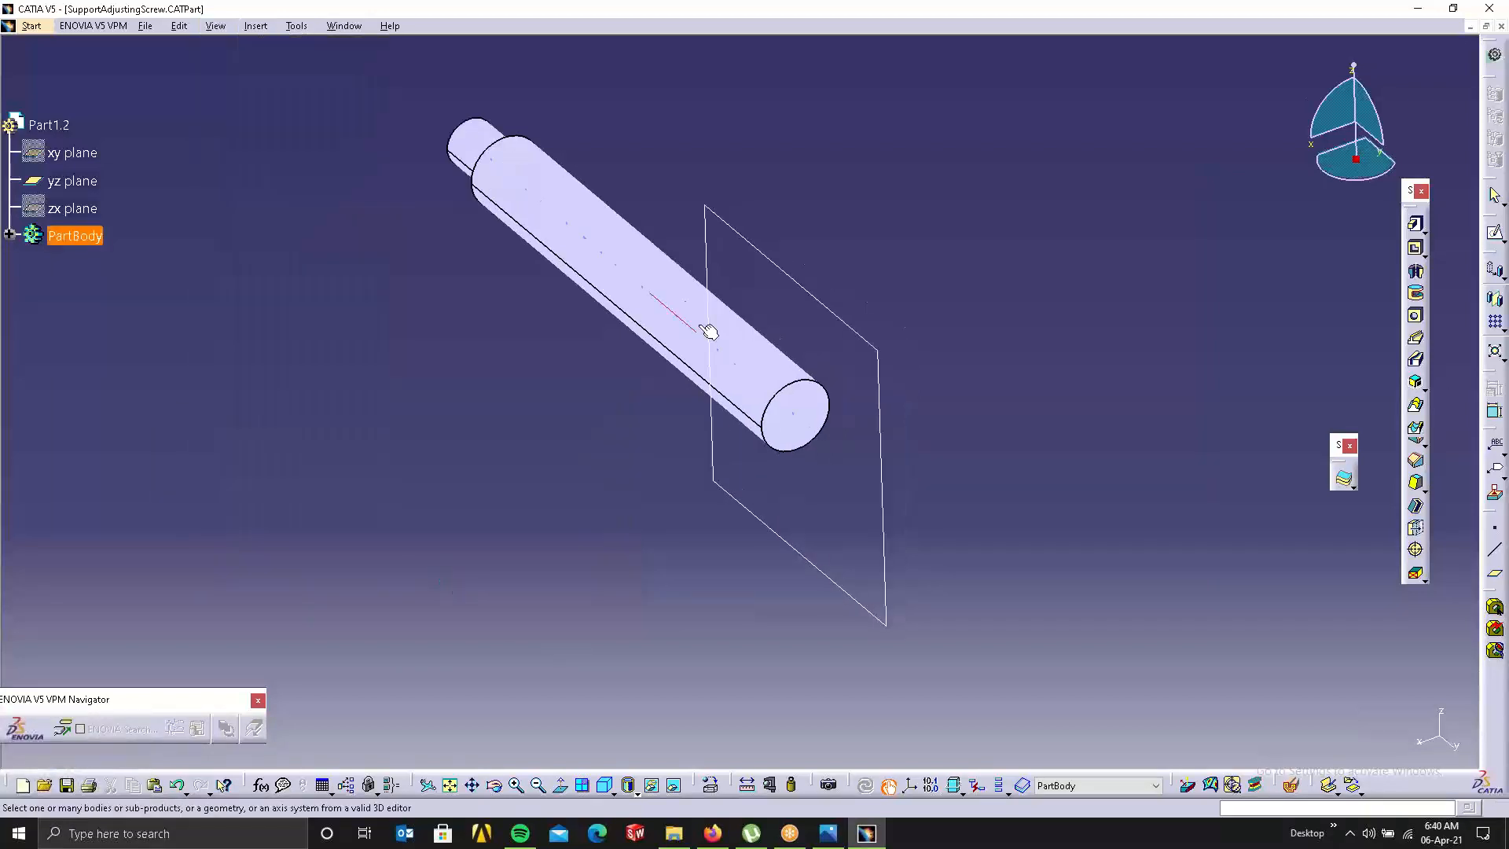
left_click(788, 264)
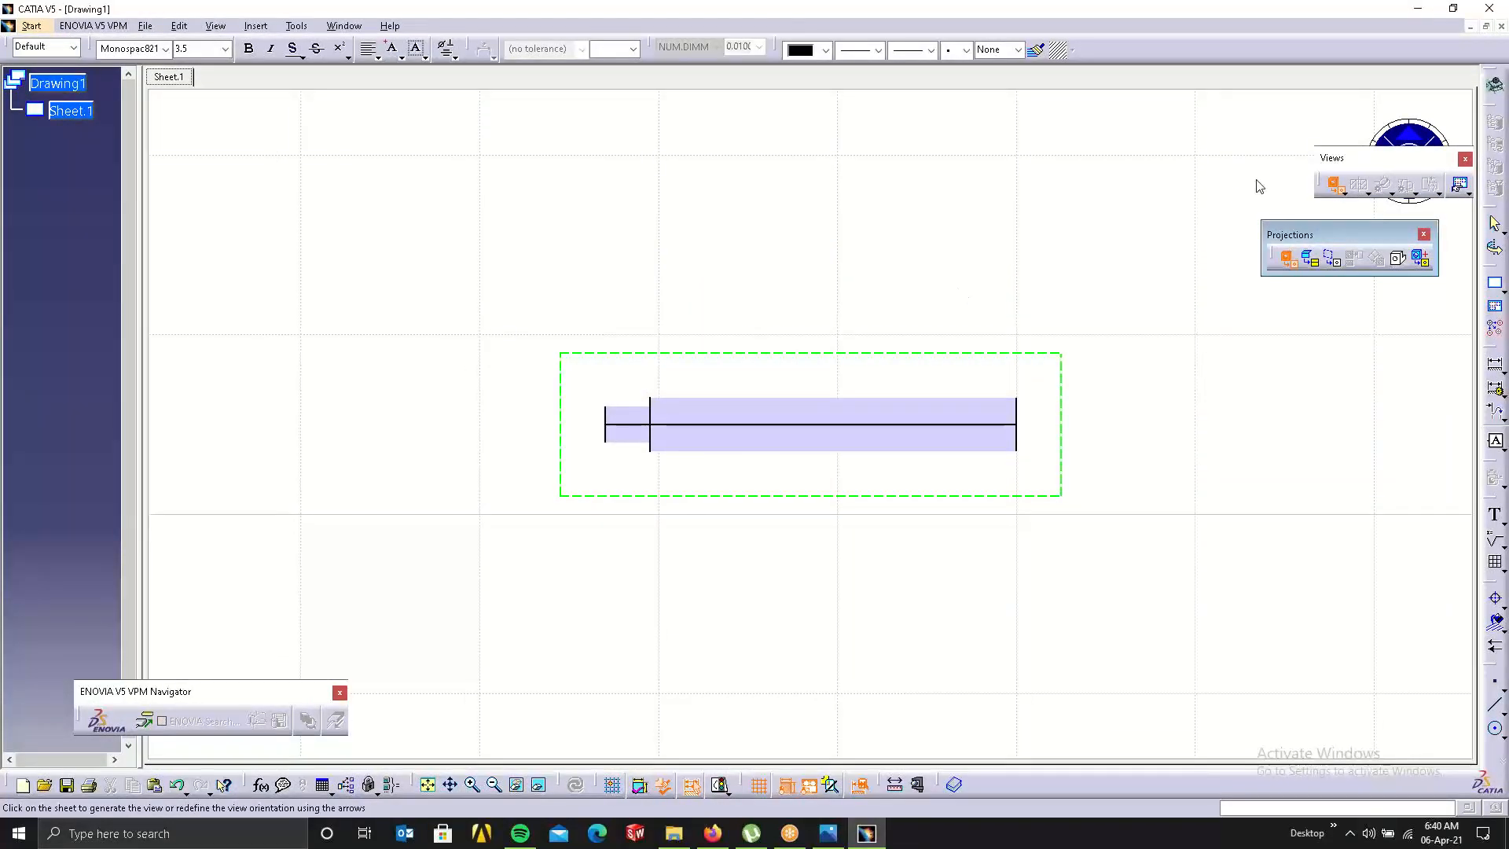
Move the Views toolbar clear of the orientation compass and flip the front view preview to the end view and back to the side view.
left_click_drag(1361, 159, 863, 124)
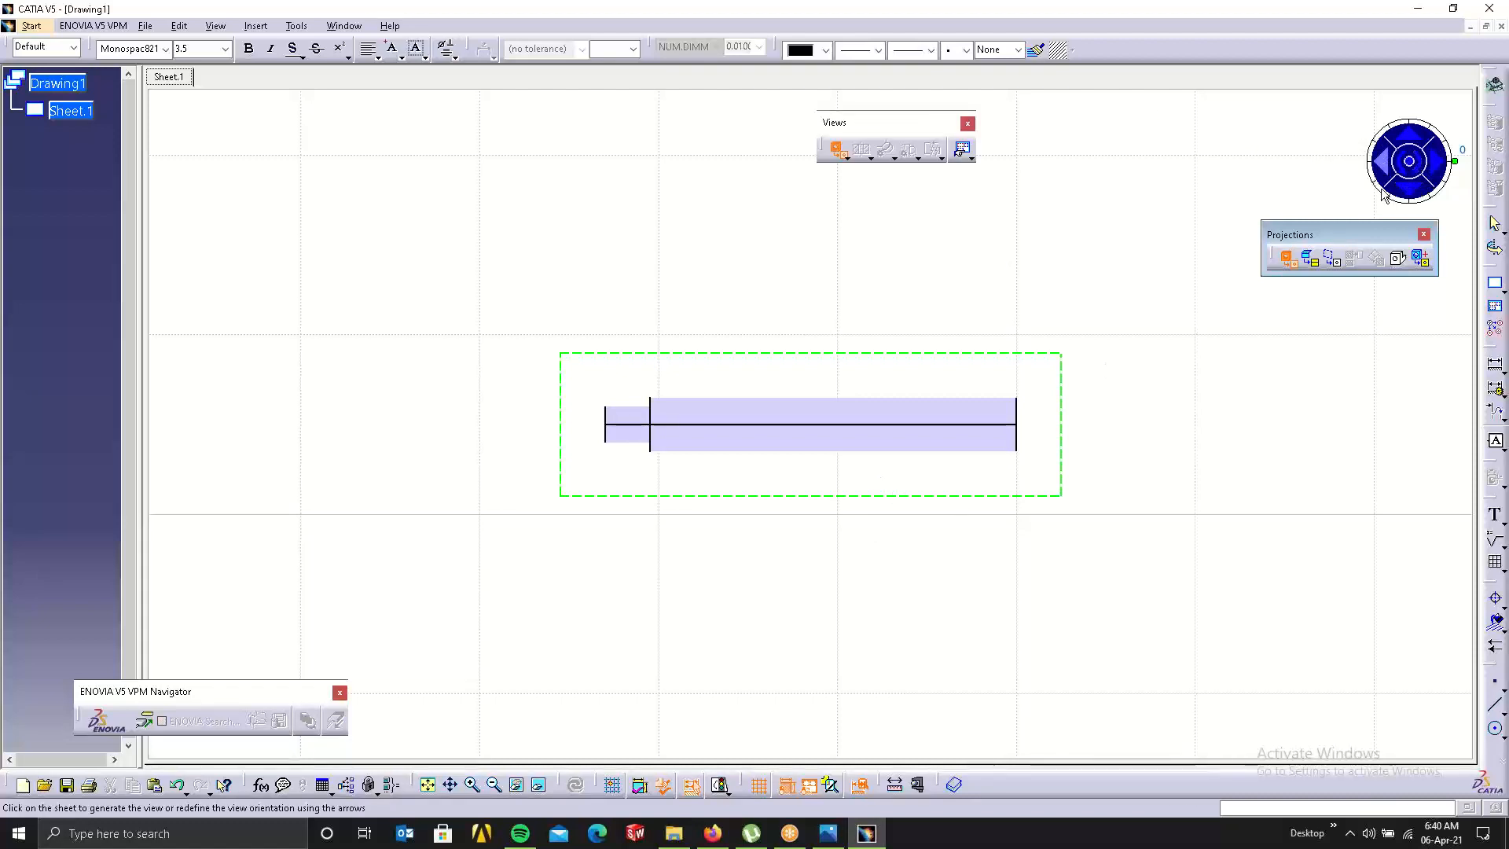
left_click(1432, 173)
left_click(1415, 135)
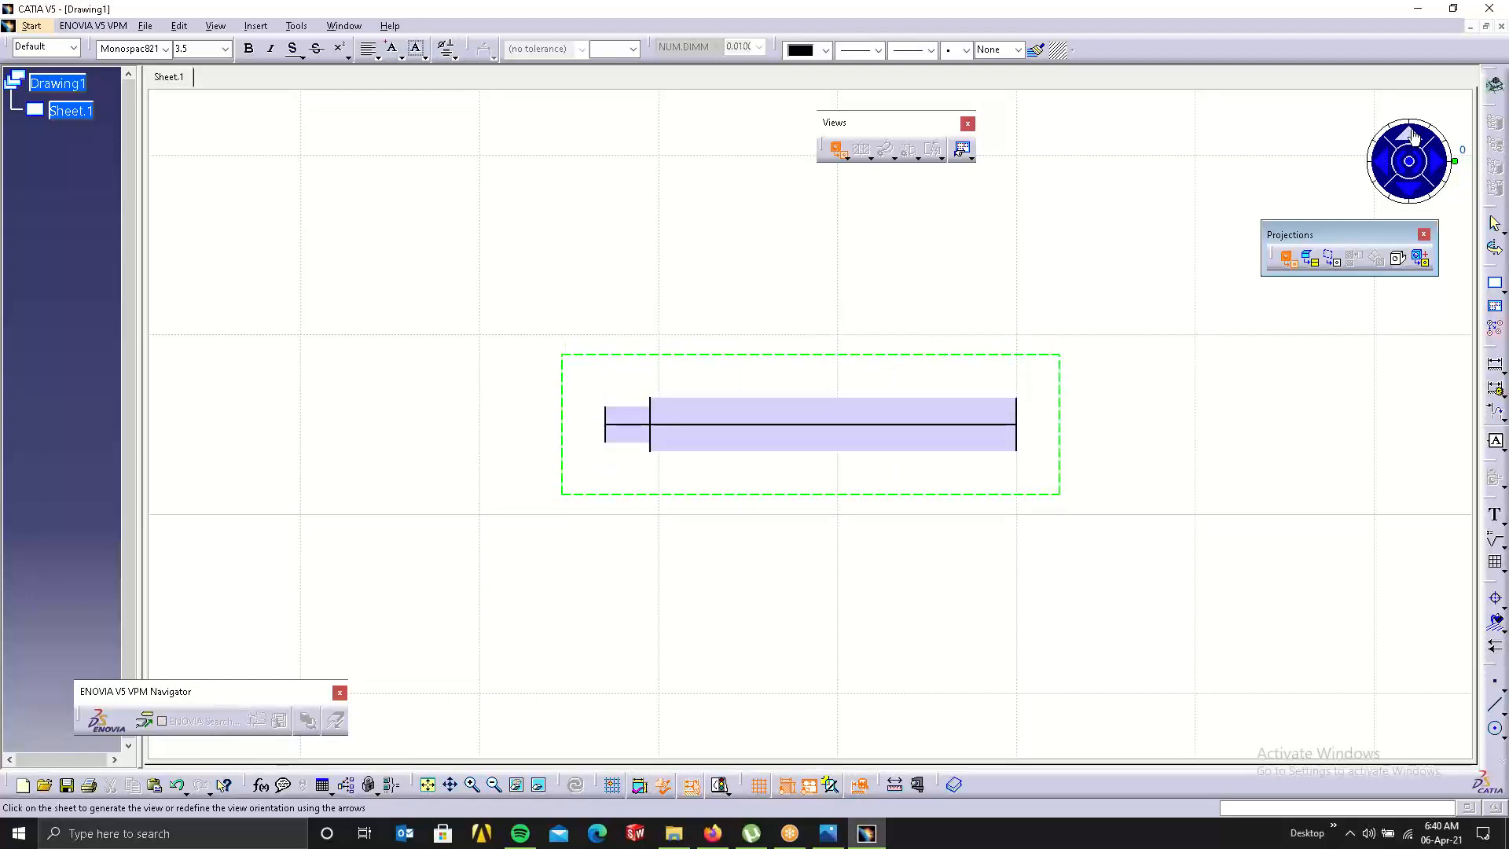
left_click(1391, 179)
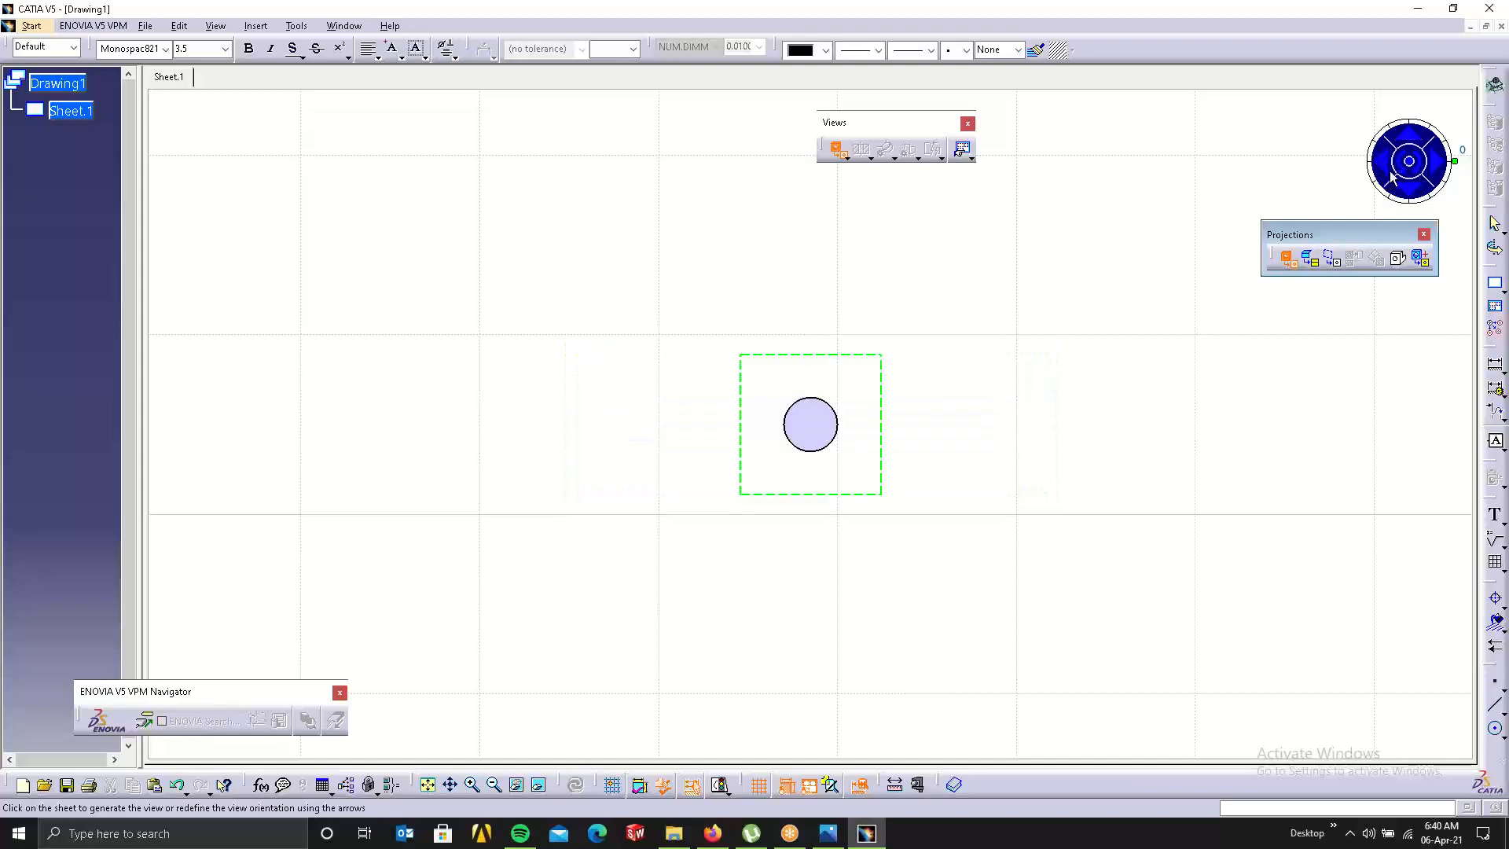
left_click(1435, 173)
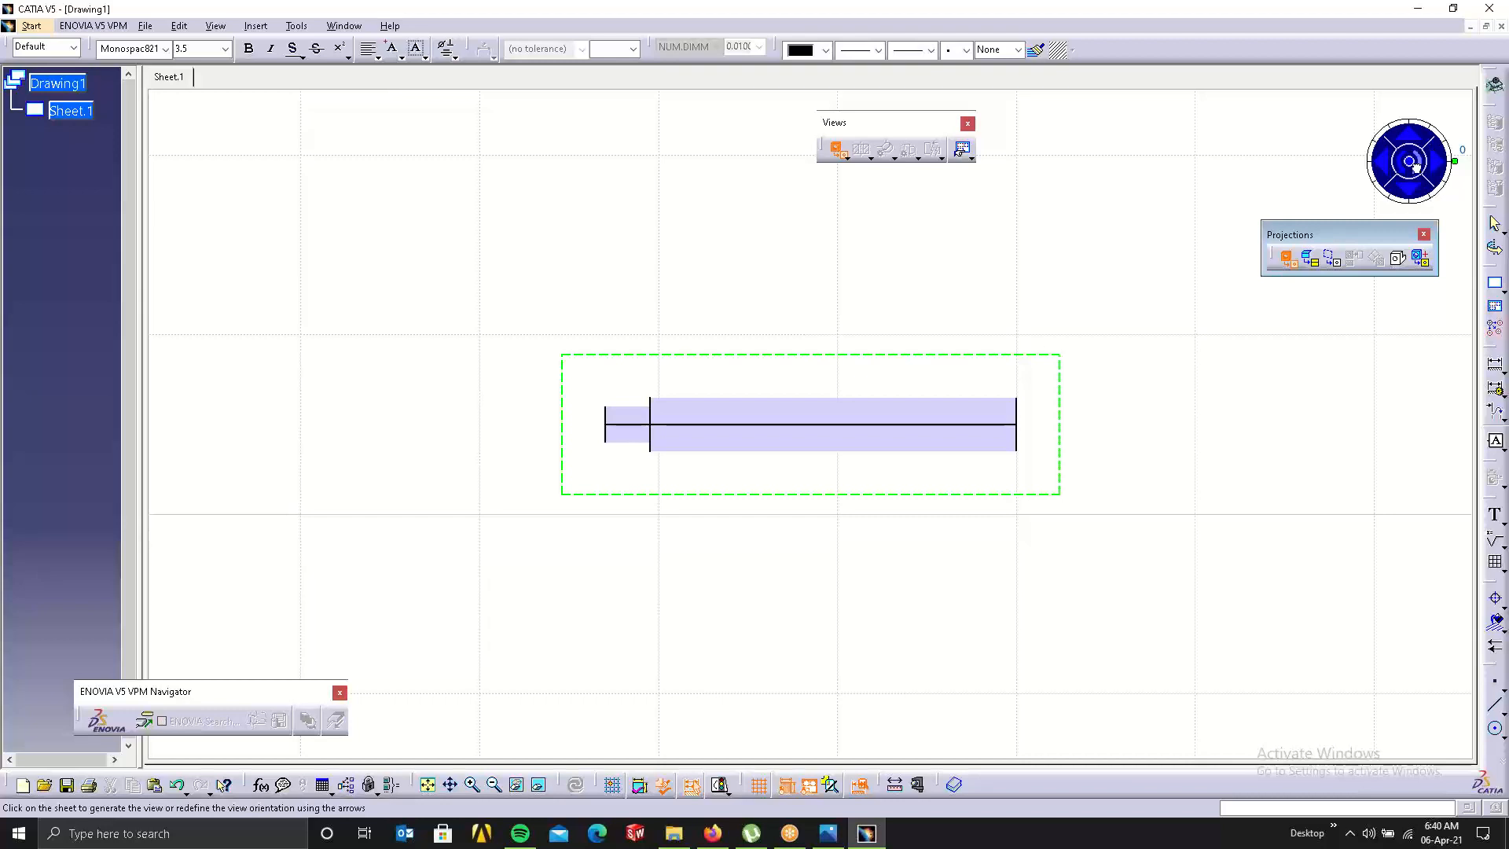
Rotate the front view preview through a full turn back to horizontal and generate the view on the sheet.
left_click(1416, 167)
left_click(1416, 167)
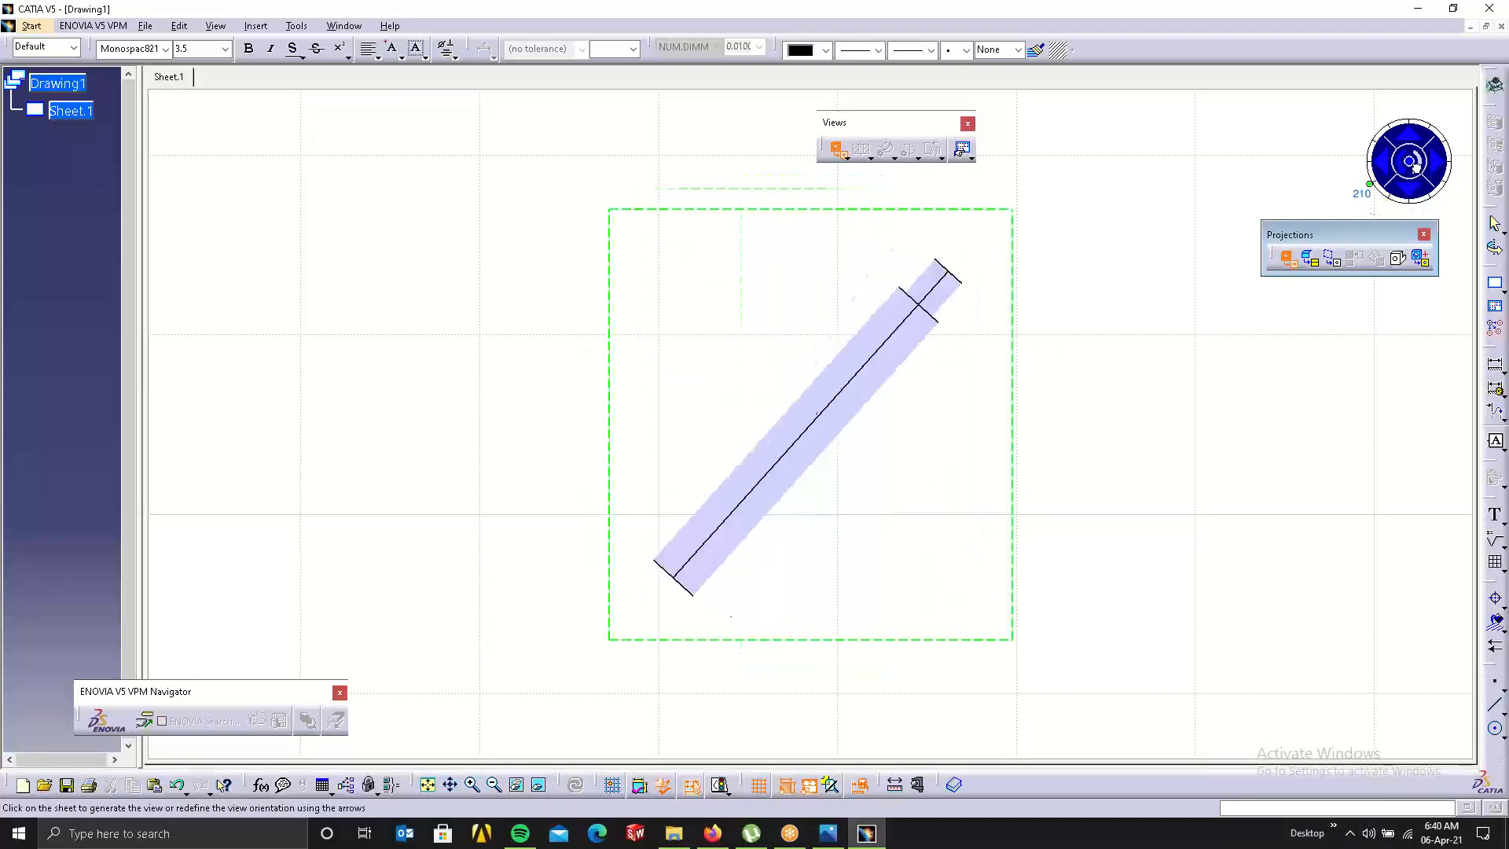
left_click(1415, 166)
left_click(1415, 166)
left_click(1415, 167)
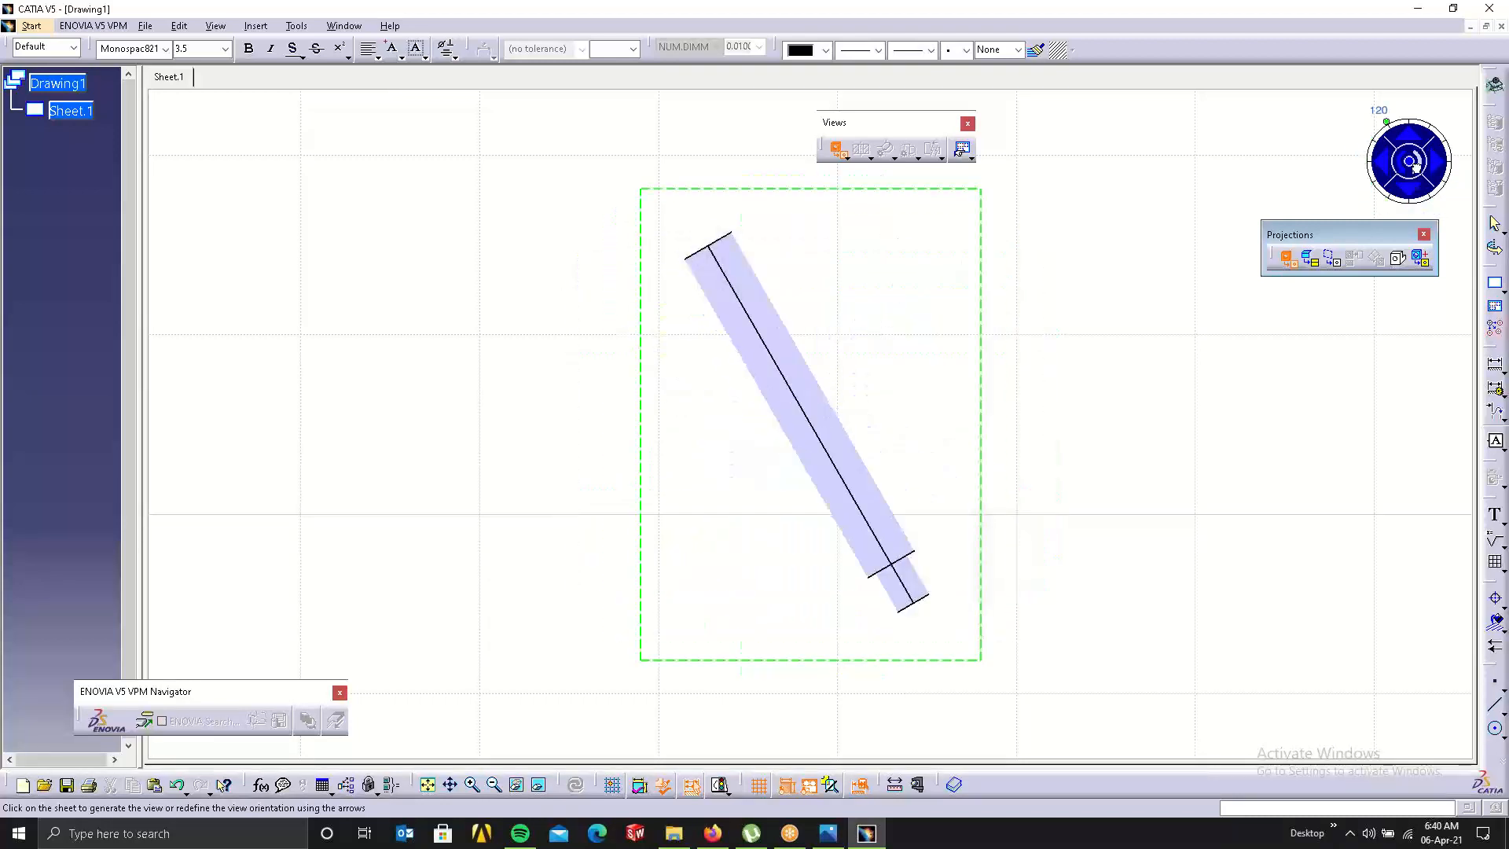
left_click(1415, 167)
left_click(1415, 167)
left_click(1416, 167)
left_click(1415, 167)
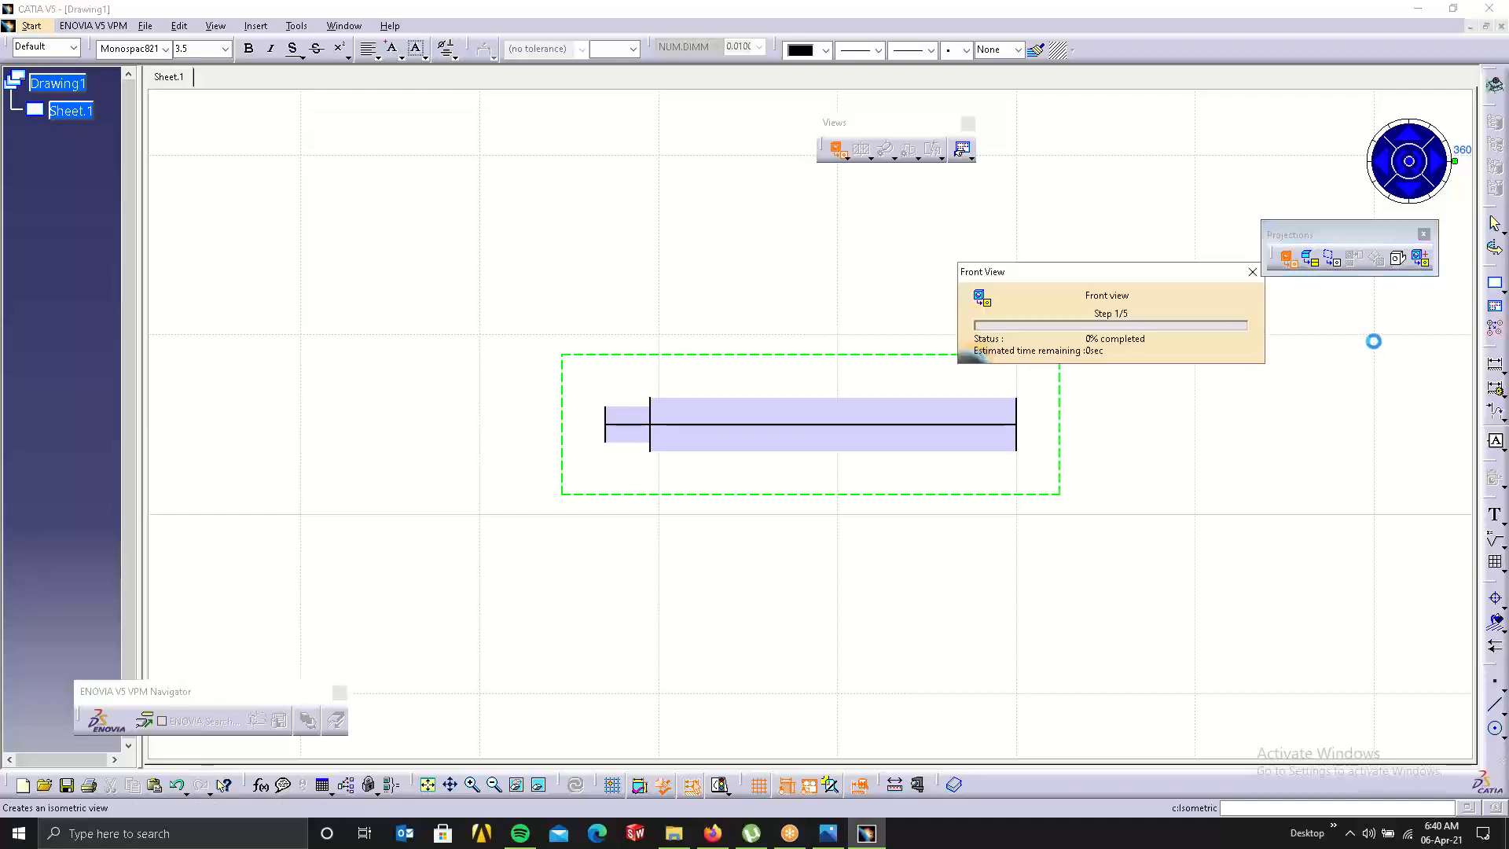
middle_click_drag(797, 323, 1239, 515)
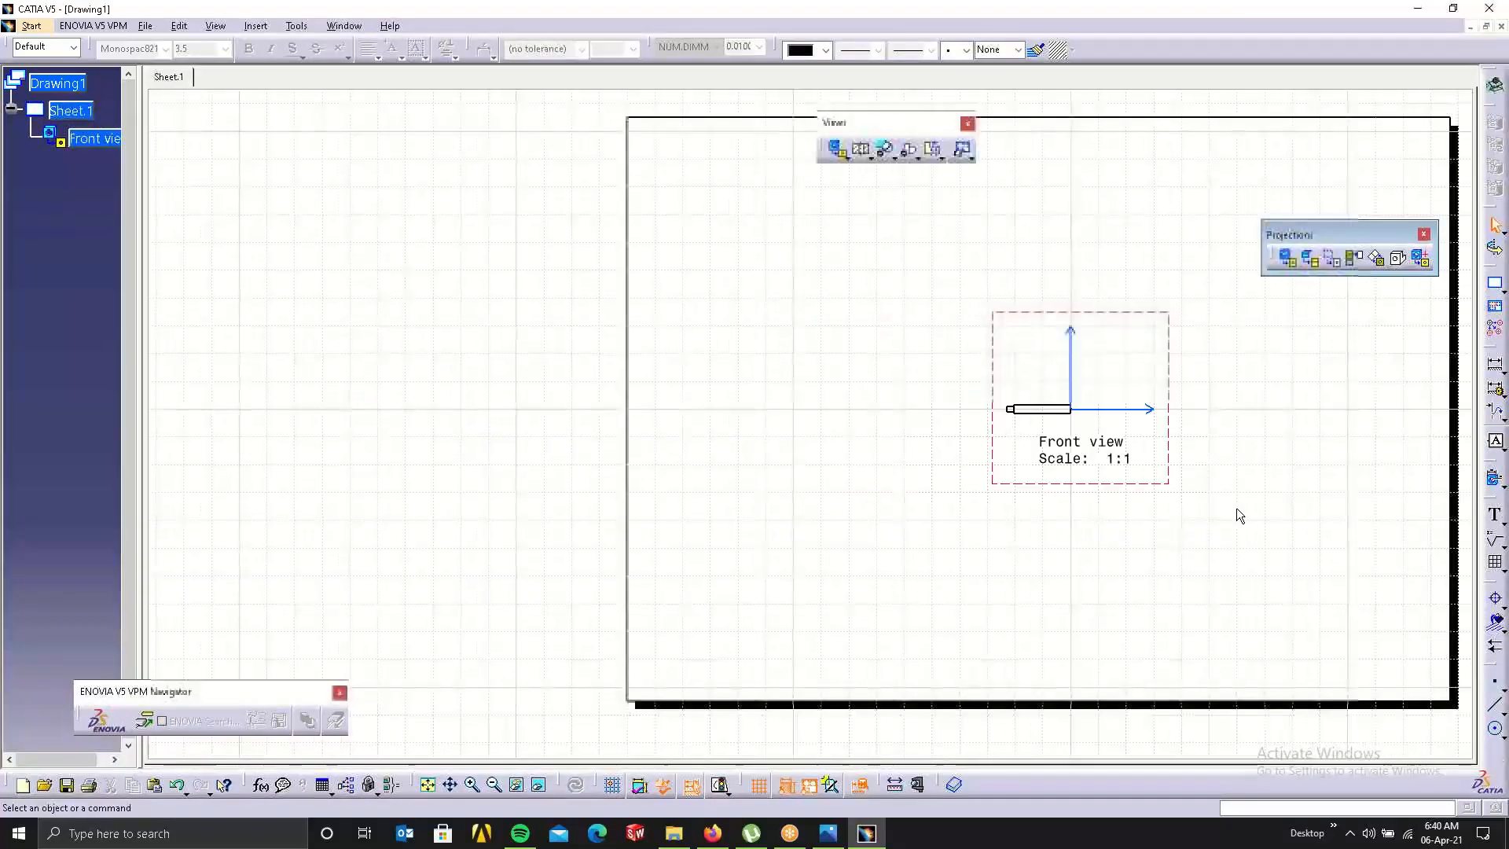
Open the front view's properties and apply a scale of 2:1.
left_click(1139, 482)
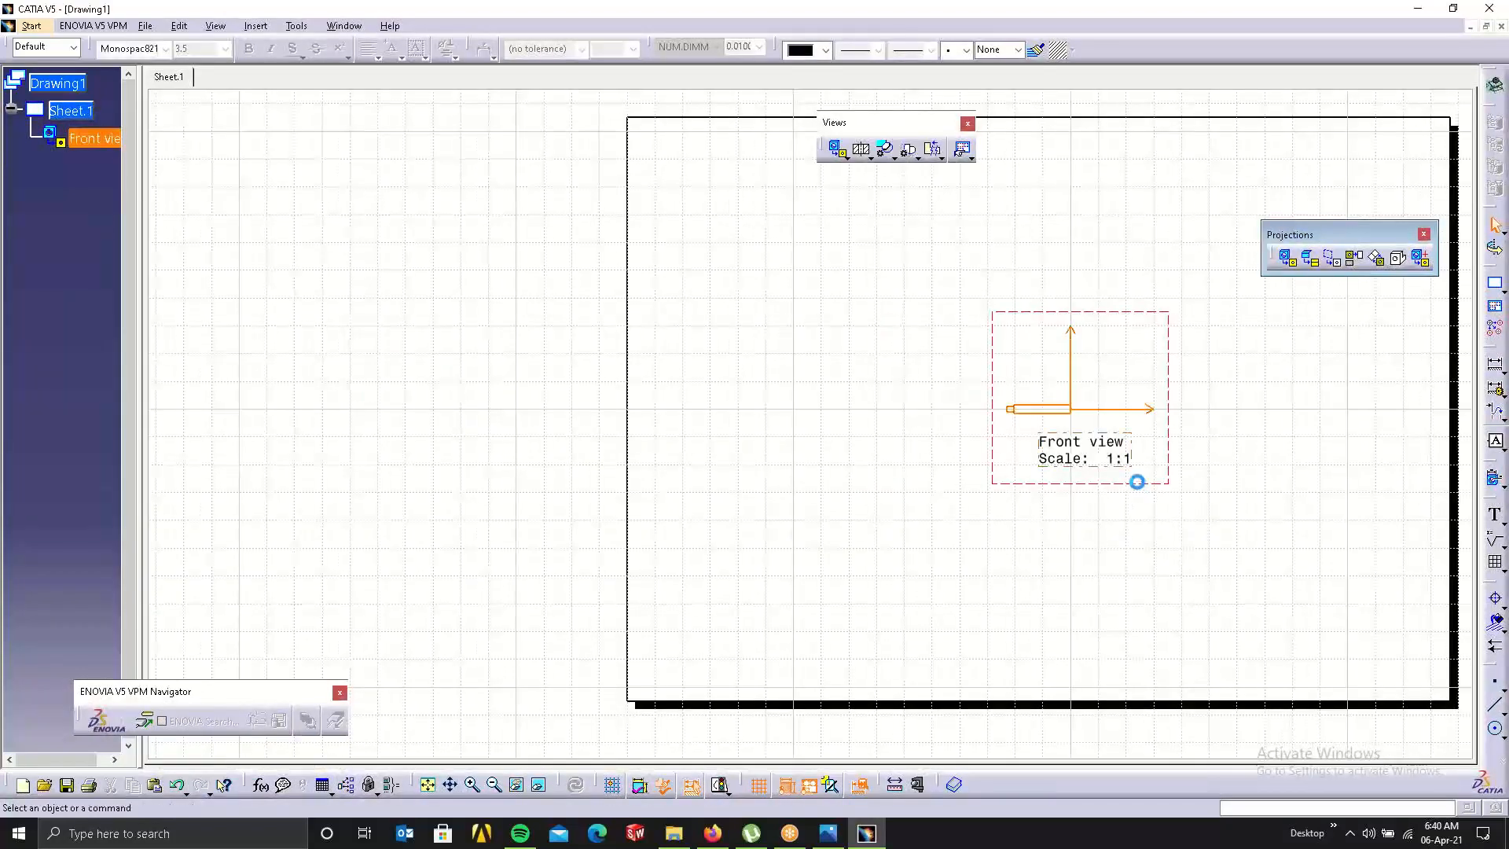
right_click(1137, 482)
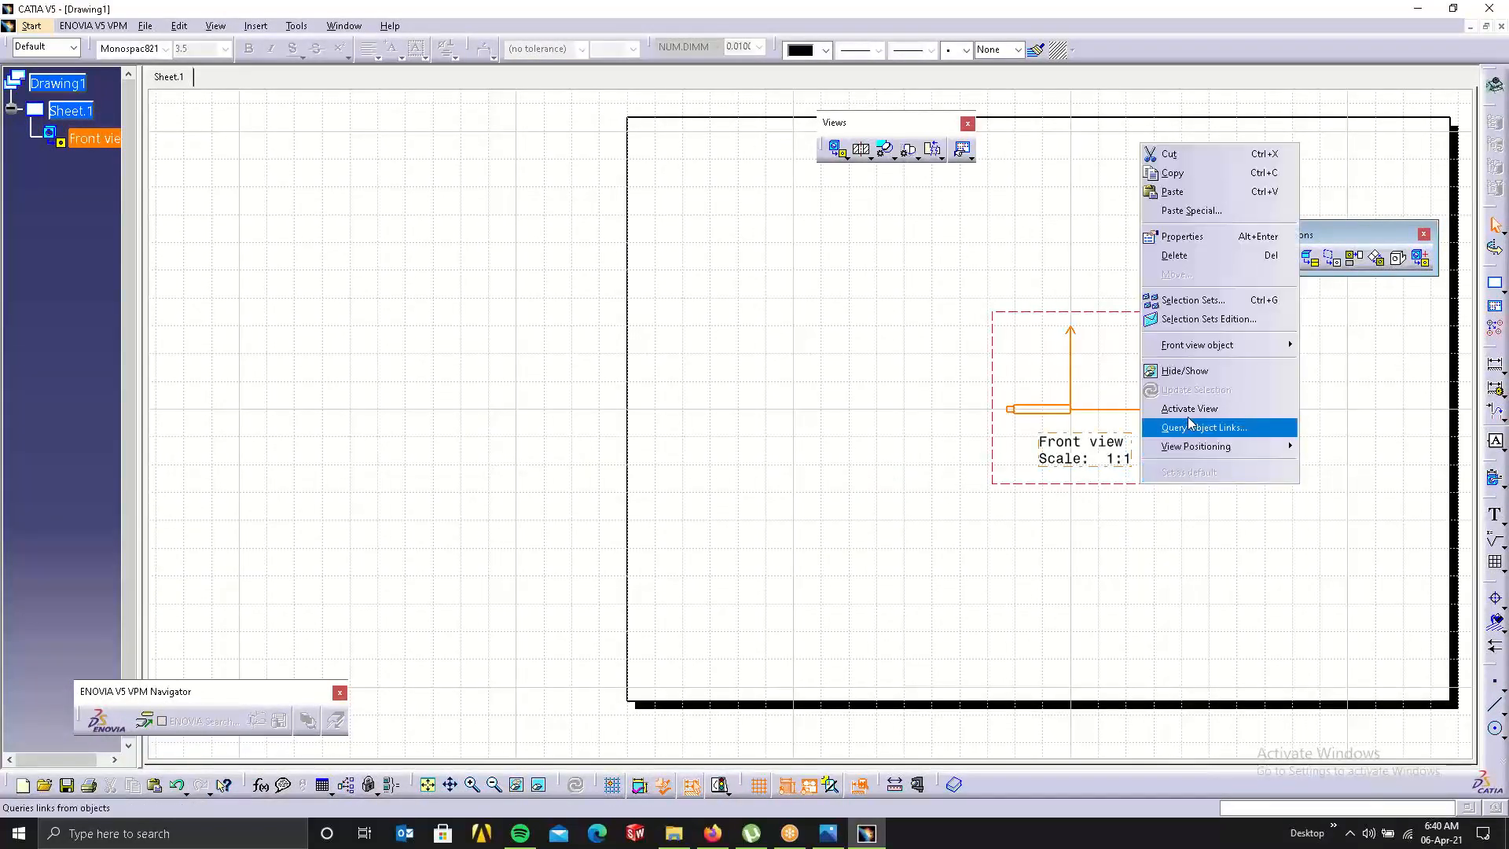
left_click(1167, 237)
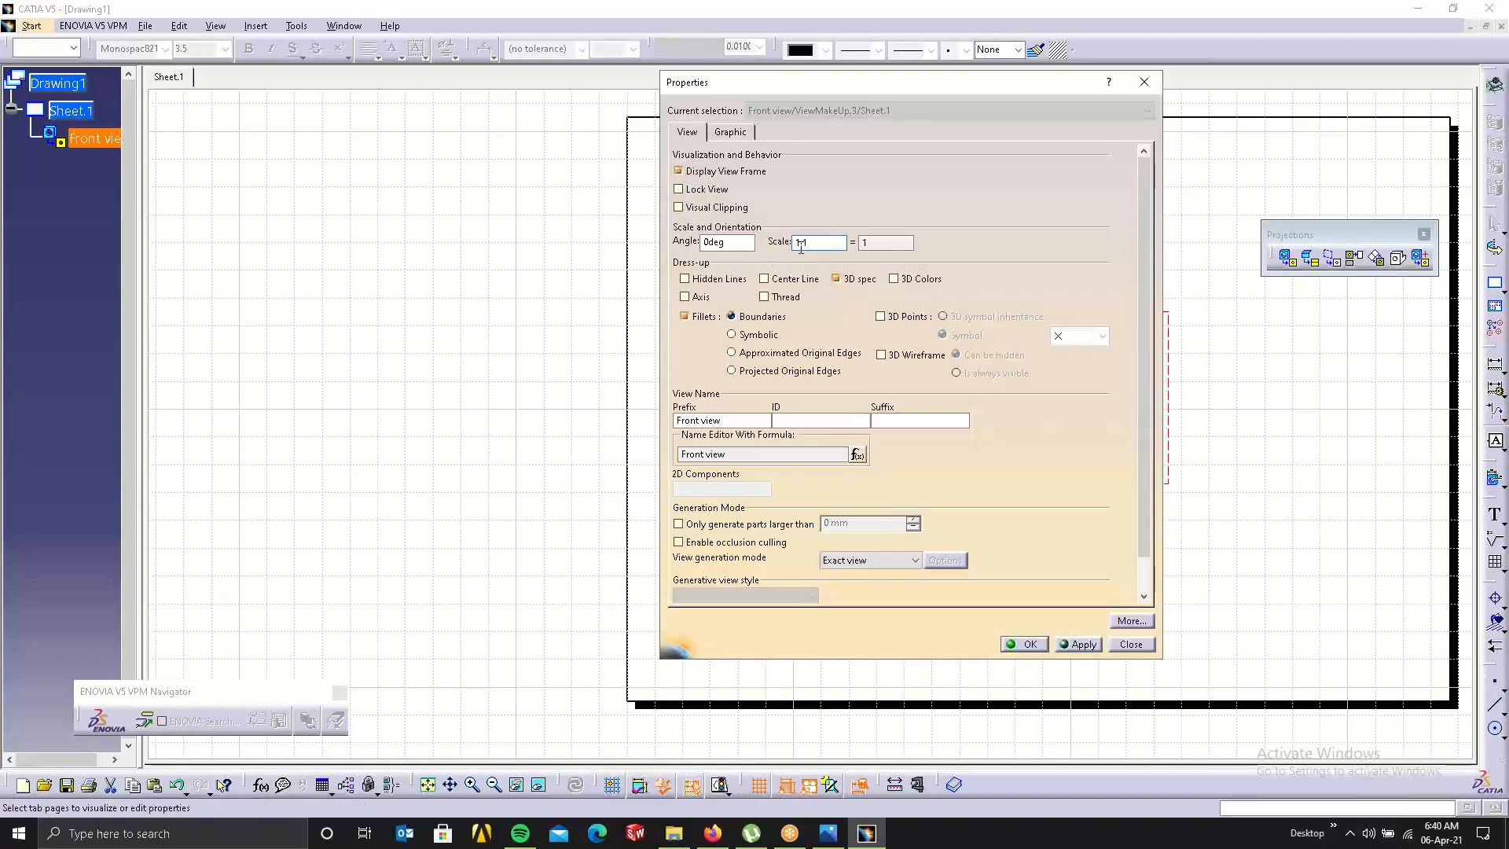
key("BackSpace")
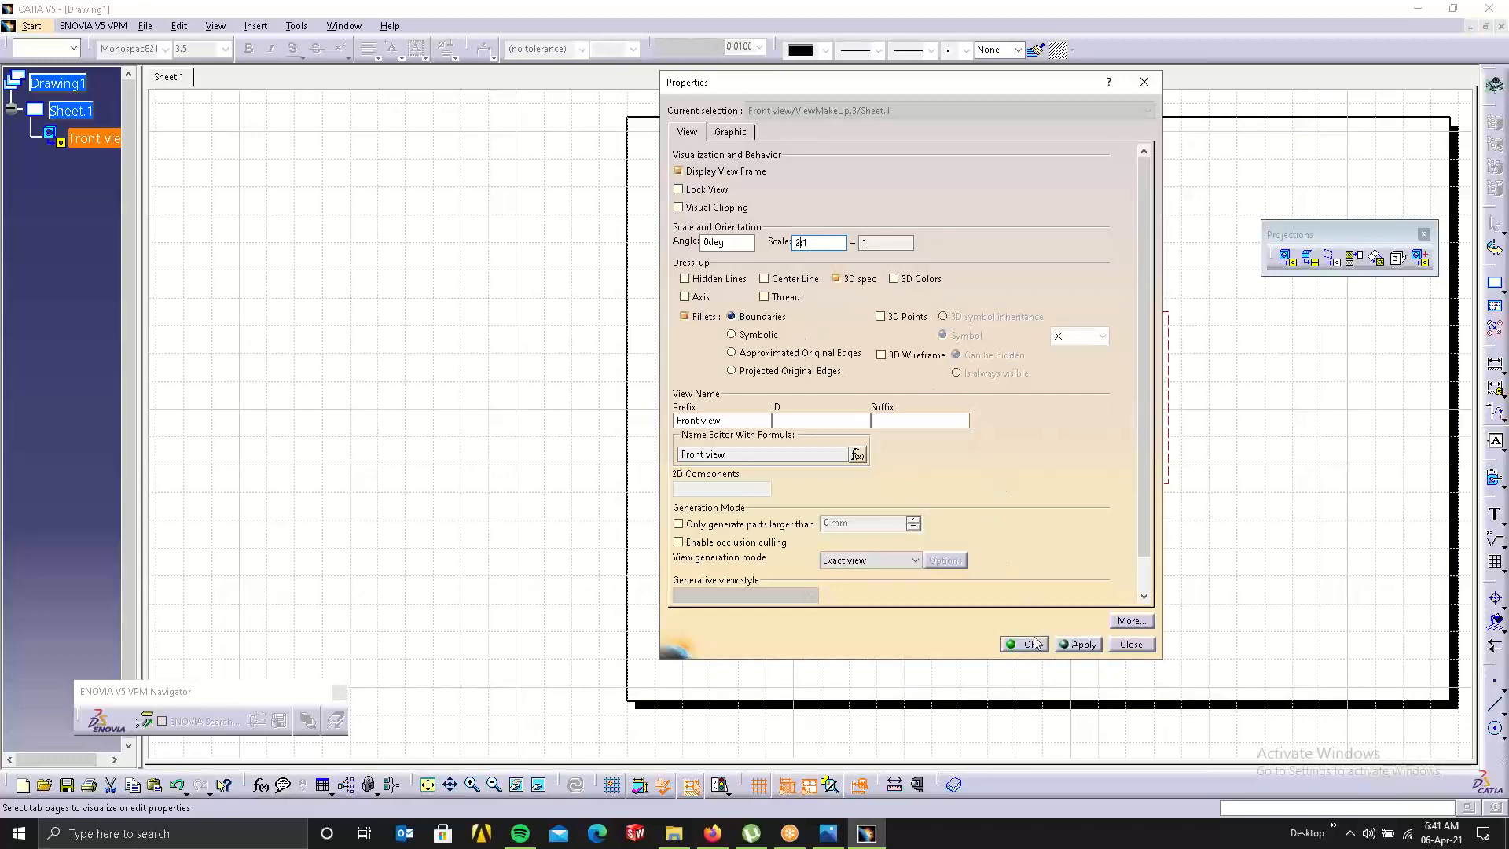
left_click(1078, 644)
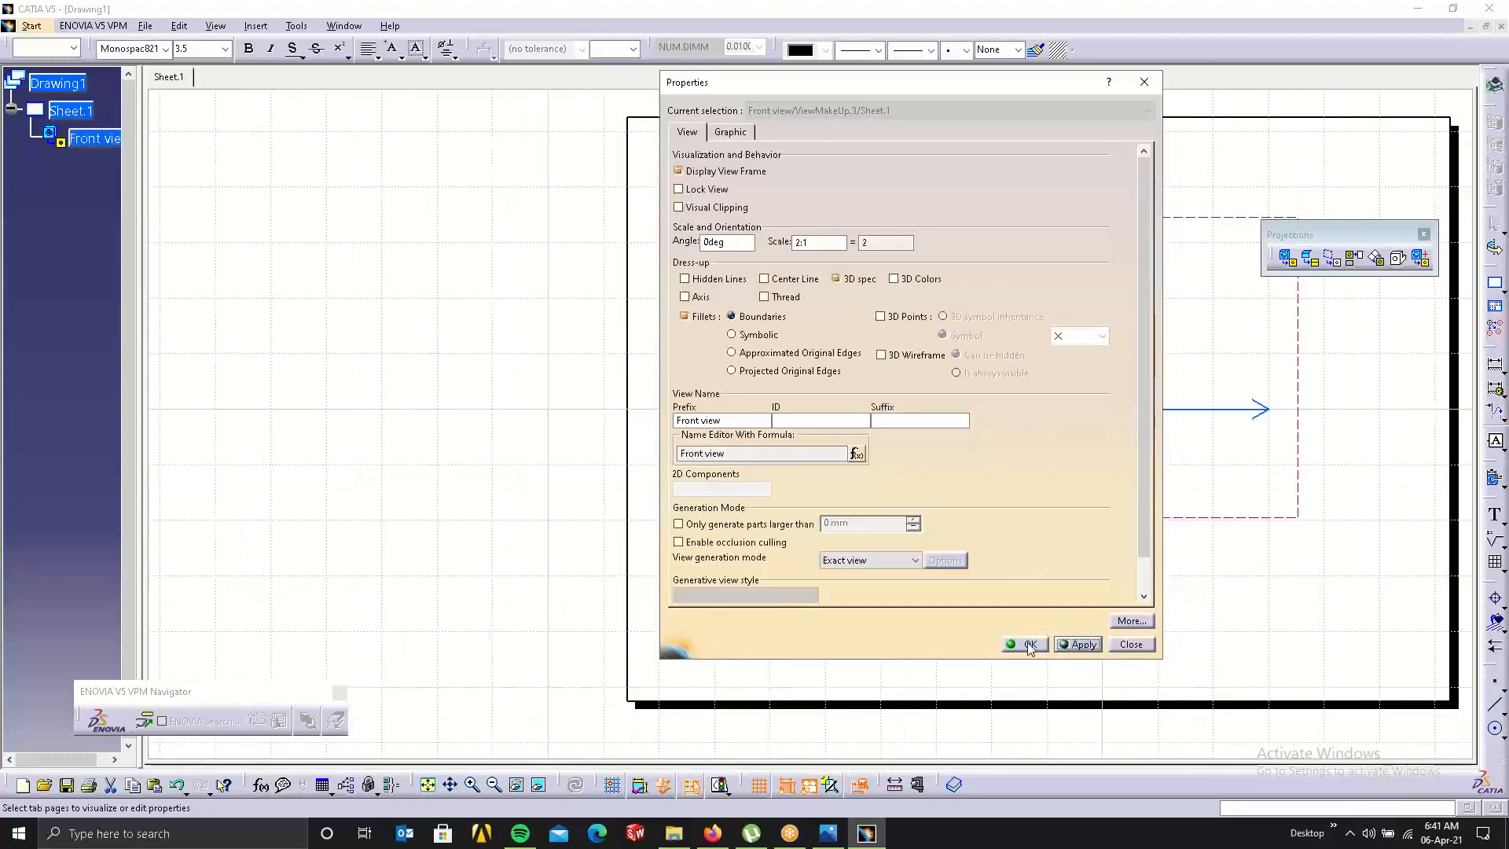
Move the properties dialog off the drawing and apply a scale of 5:1 to the front view.
left_click_drag(968, 83, 619, 111)
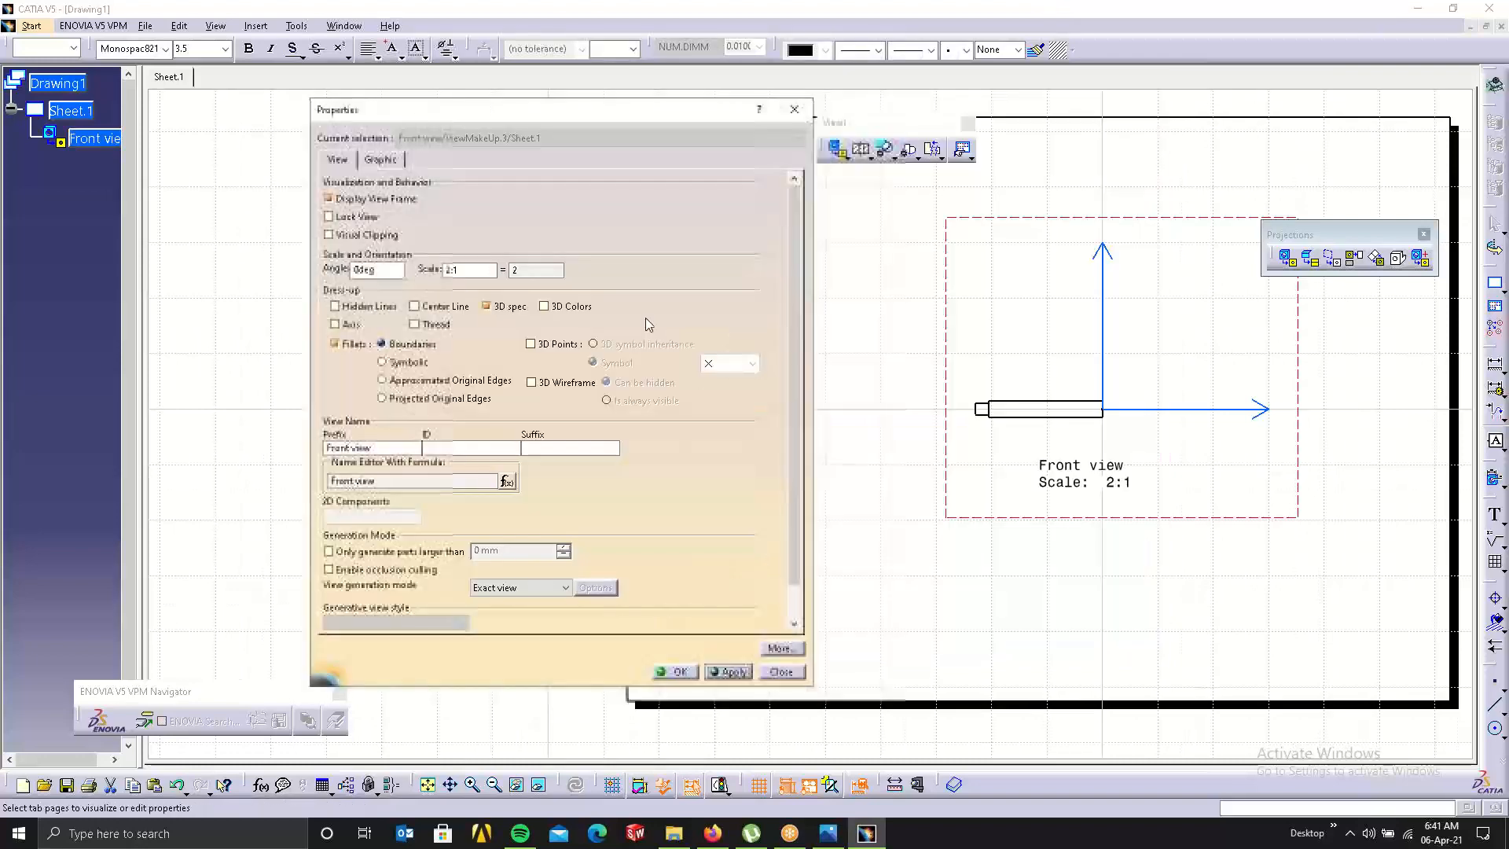
left_click(445, 270)
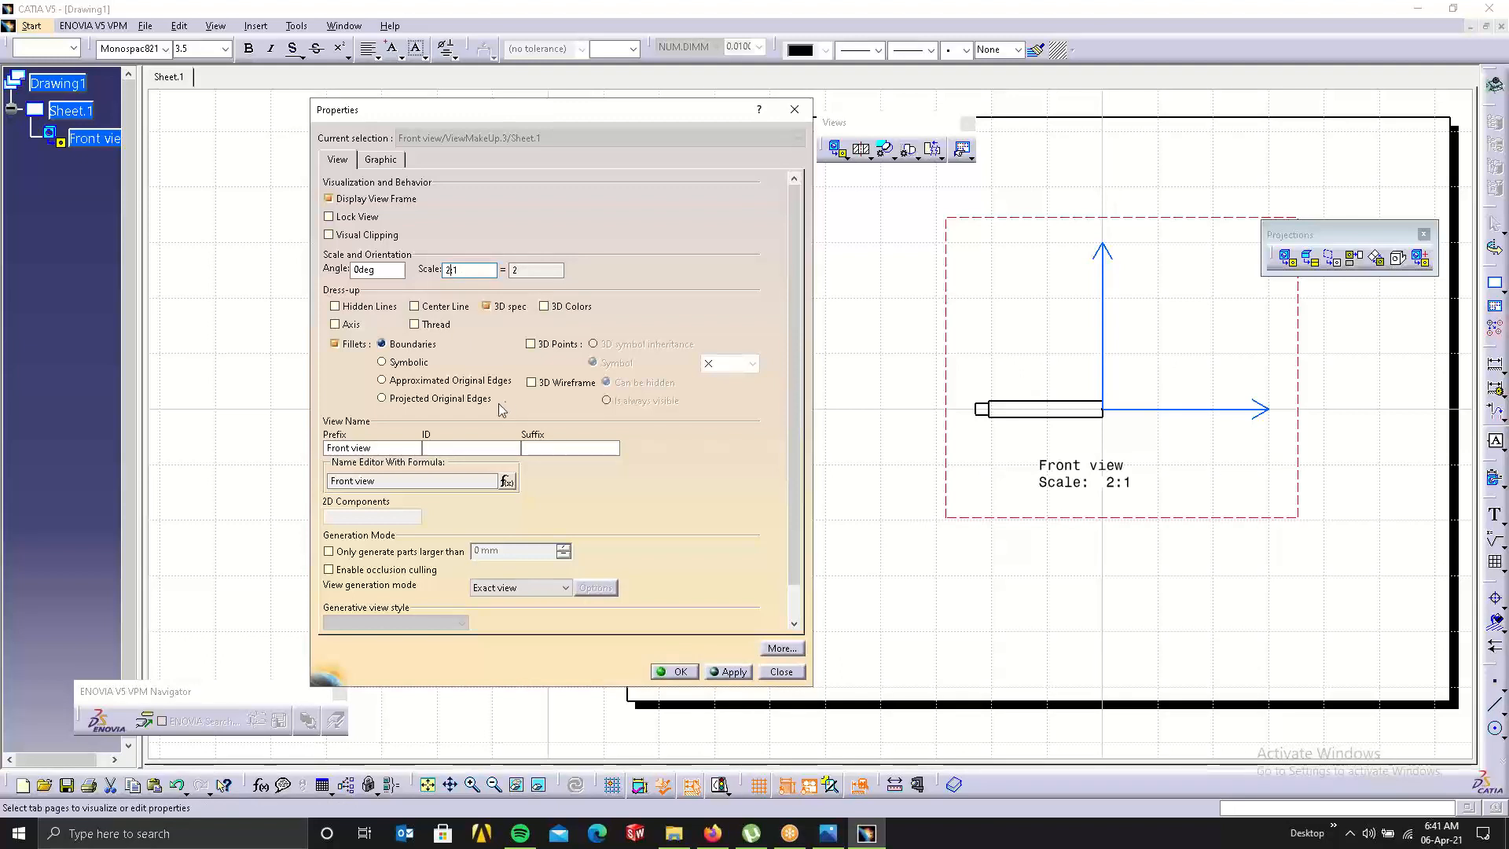
type("5")
left_click(735, 672)
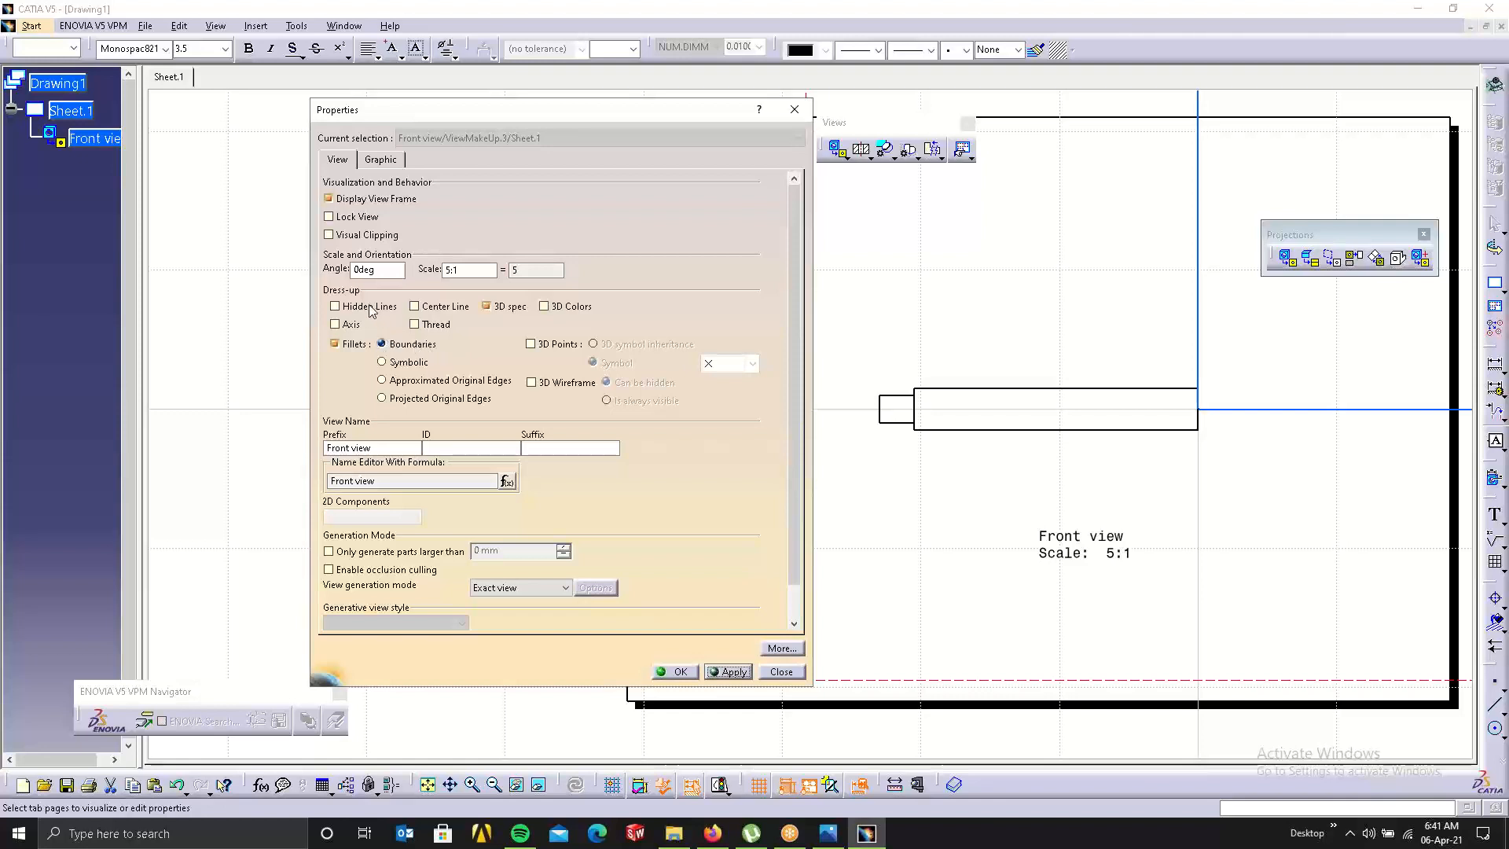
Enable the Center Line, Thread and Axis dress-up options for the front view and apply them.
left_click(414, 307)
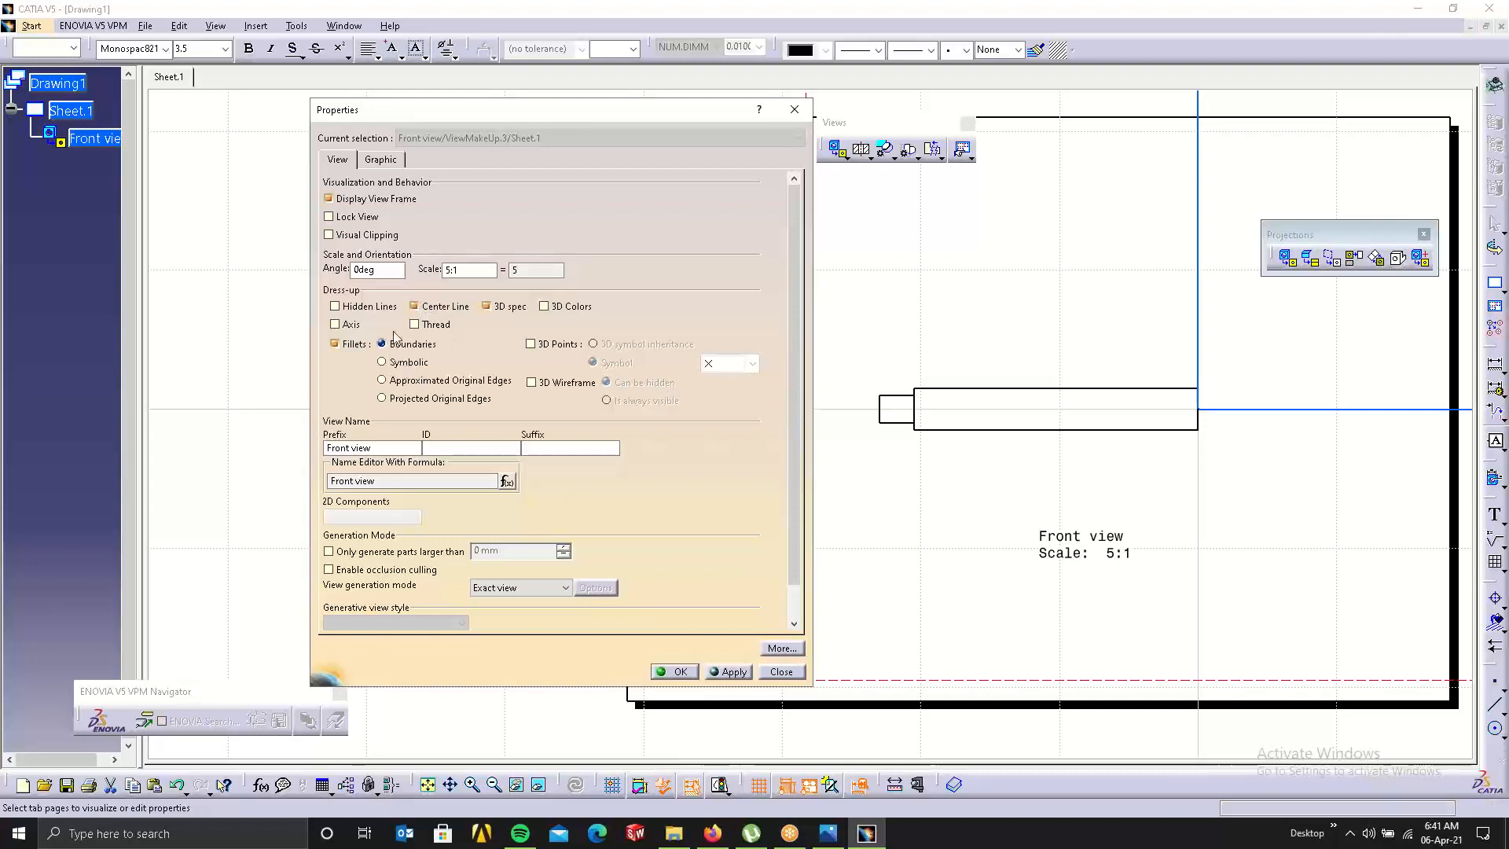
left_click(430, 323)
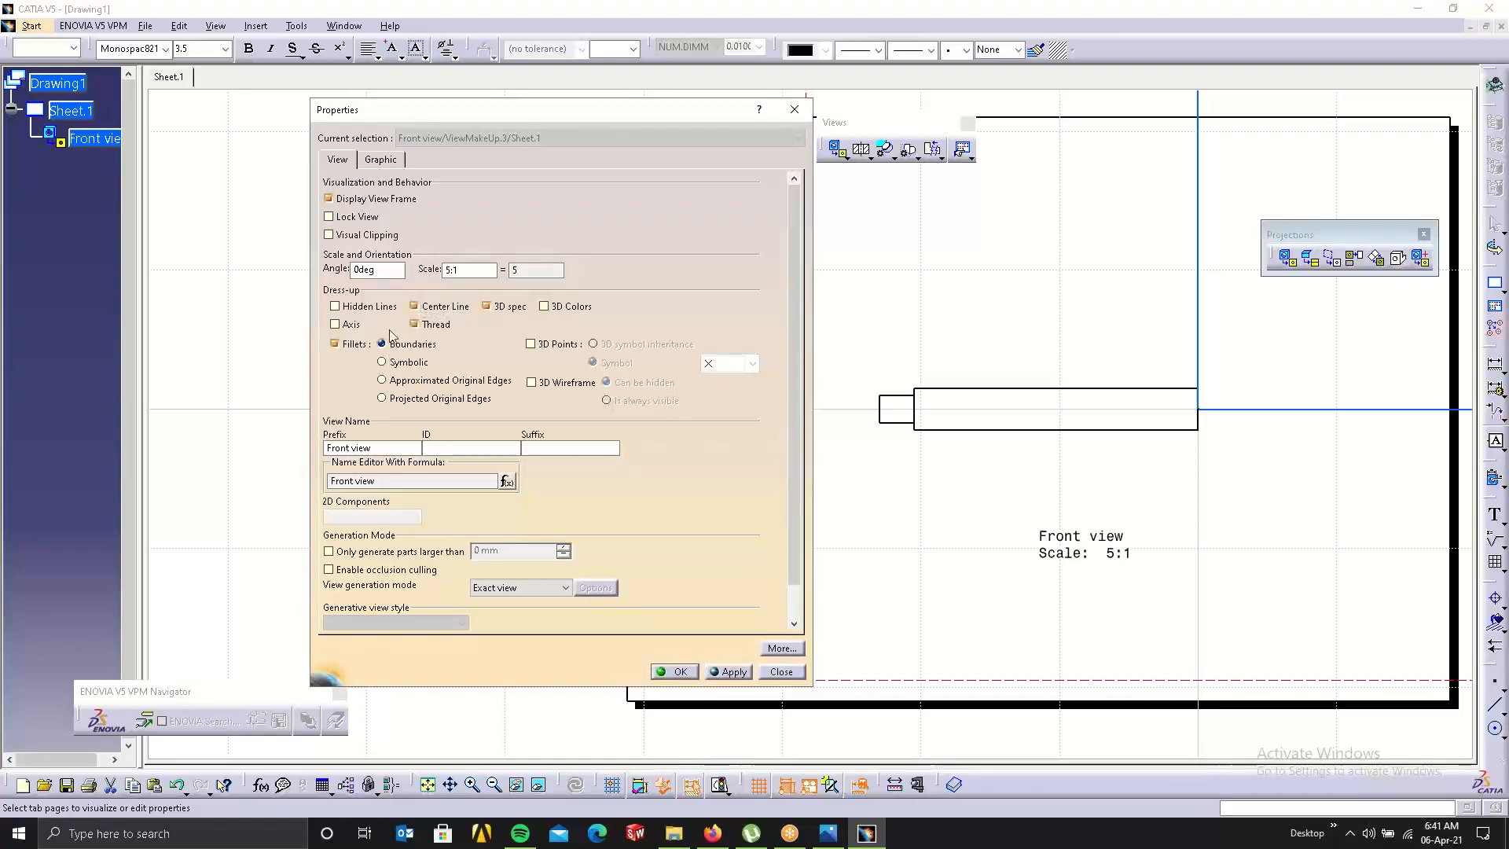
left_click(348, 327)
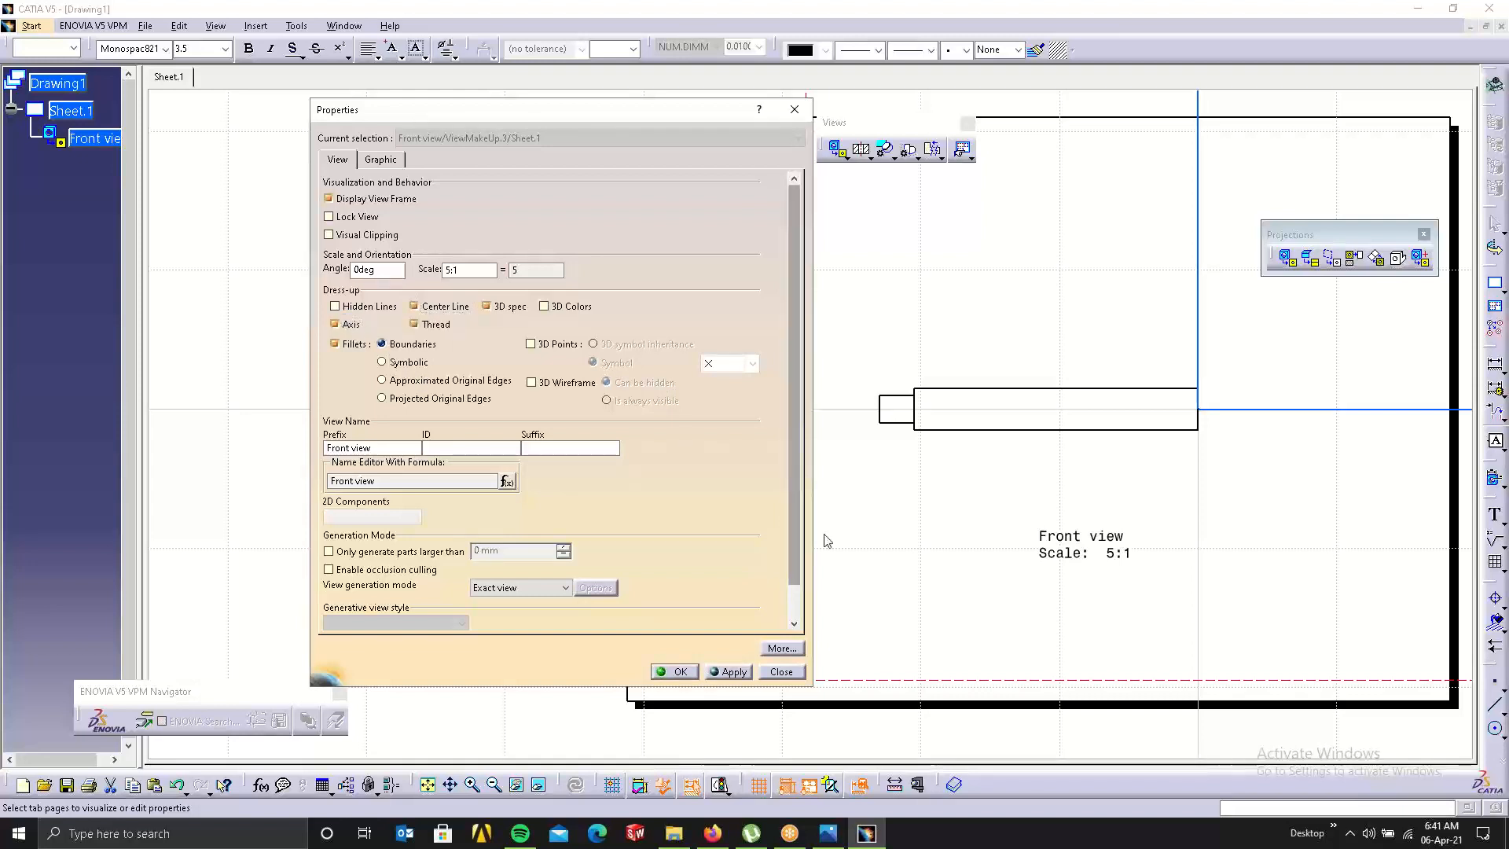
left_click(724, 671)
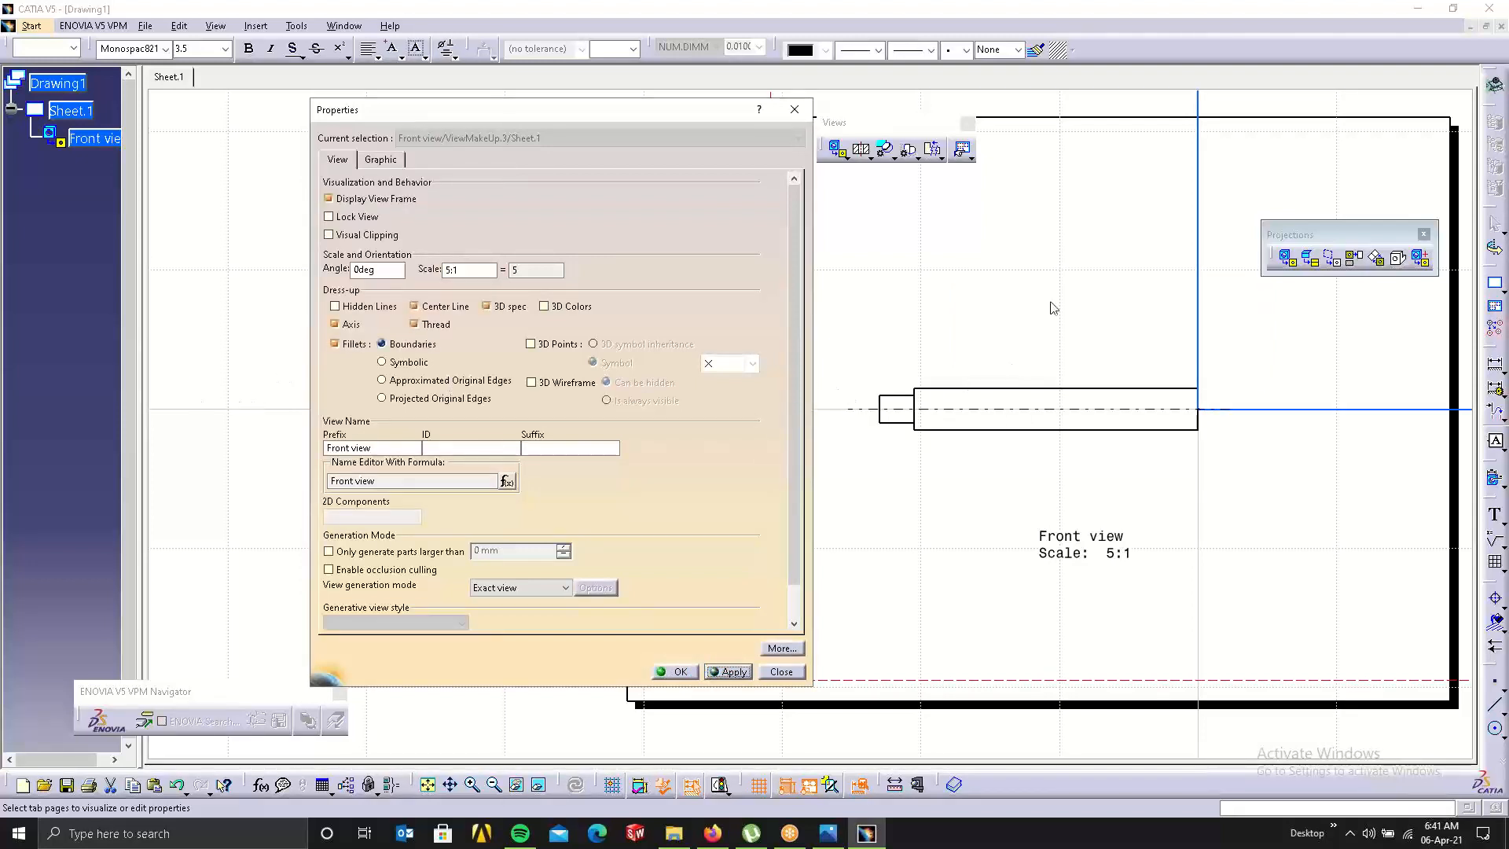
Turn the front view's Axis dress-up off and on again, applying each change to compare the results.
left_click(335, 324)
left_click(723, 669)
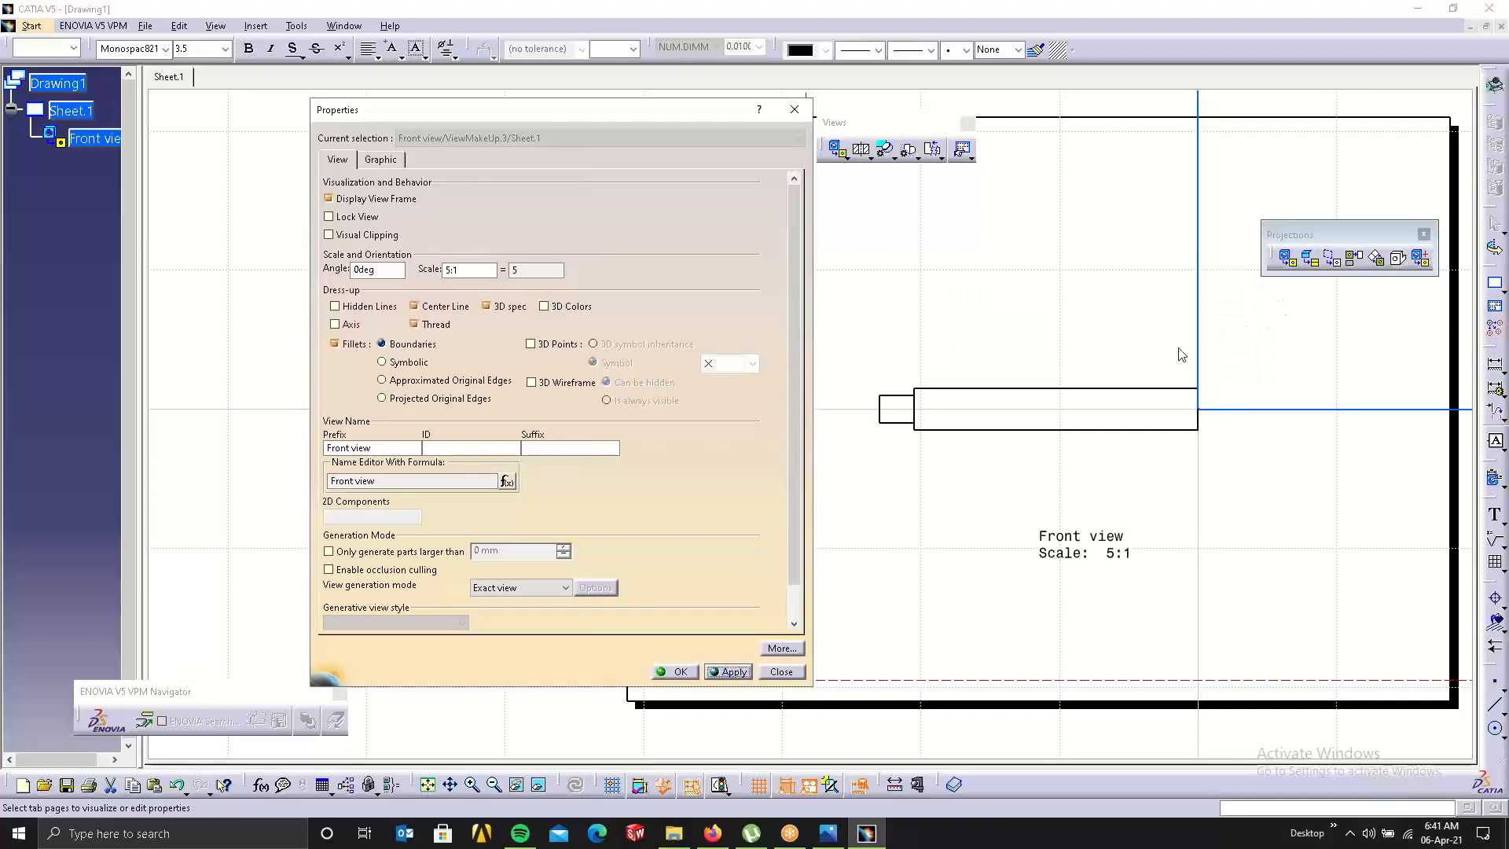
left_click(348, 323)
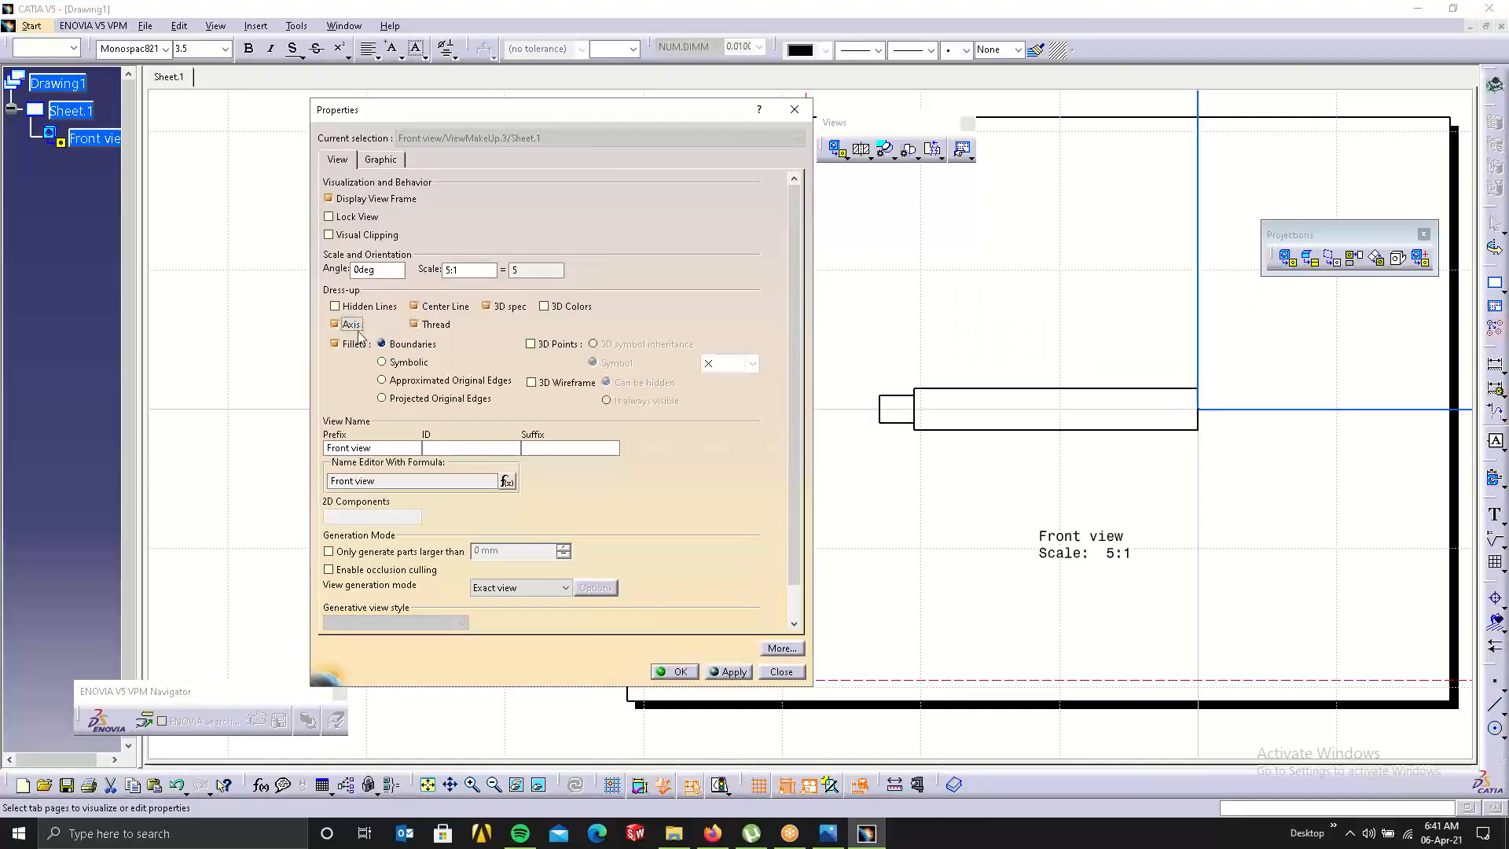
left_click(728, 672)
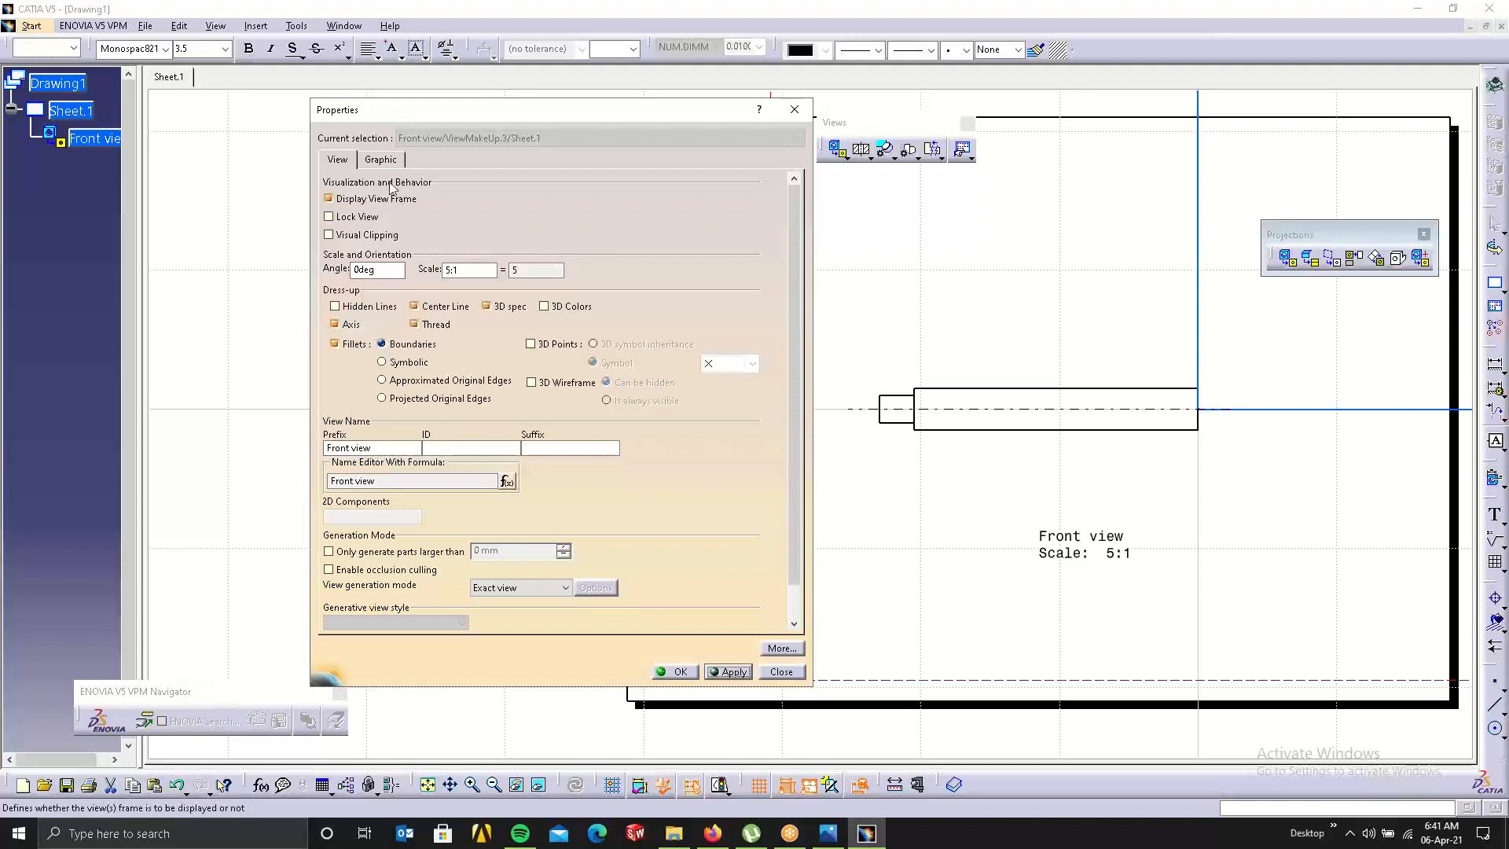
Check the front view's graphic properties, return to its view settings and accept them.
left_click(381, 160)
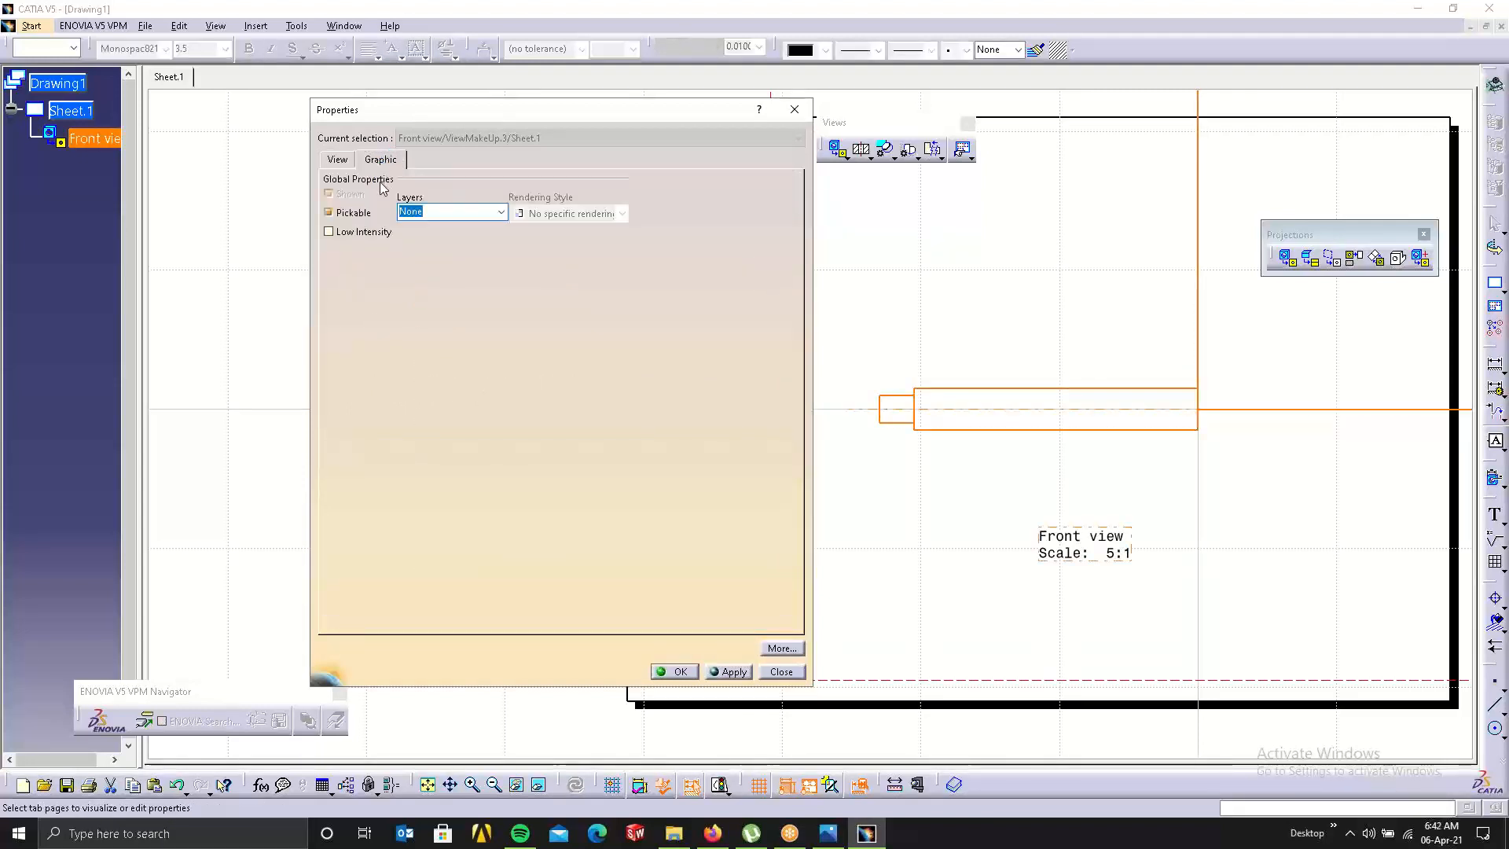
left_click(338, 159)
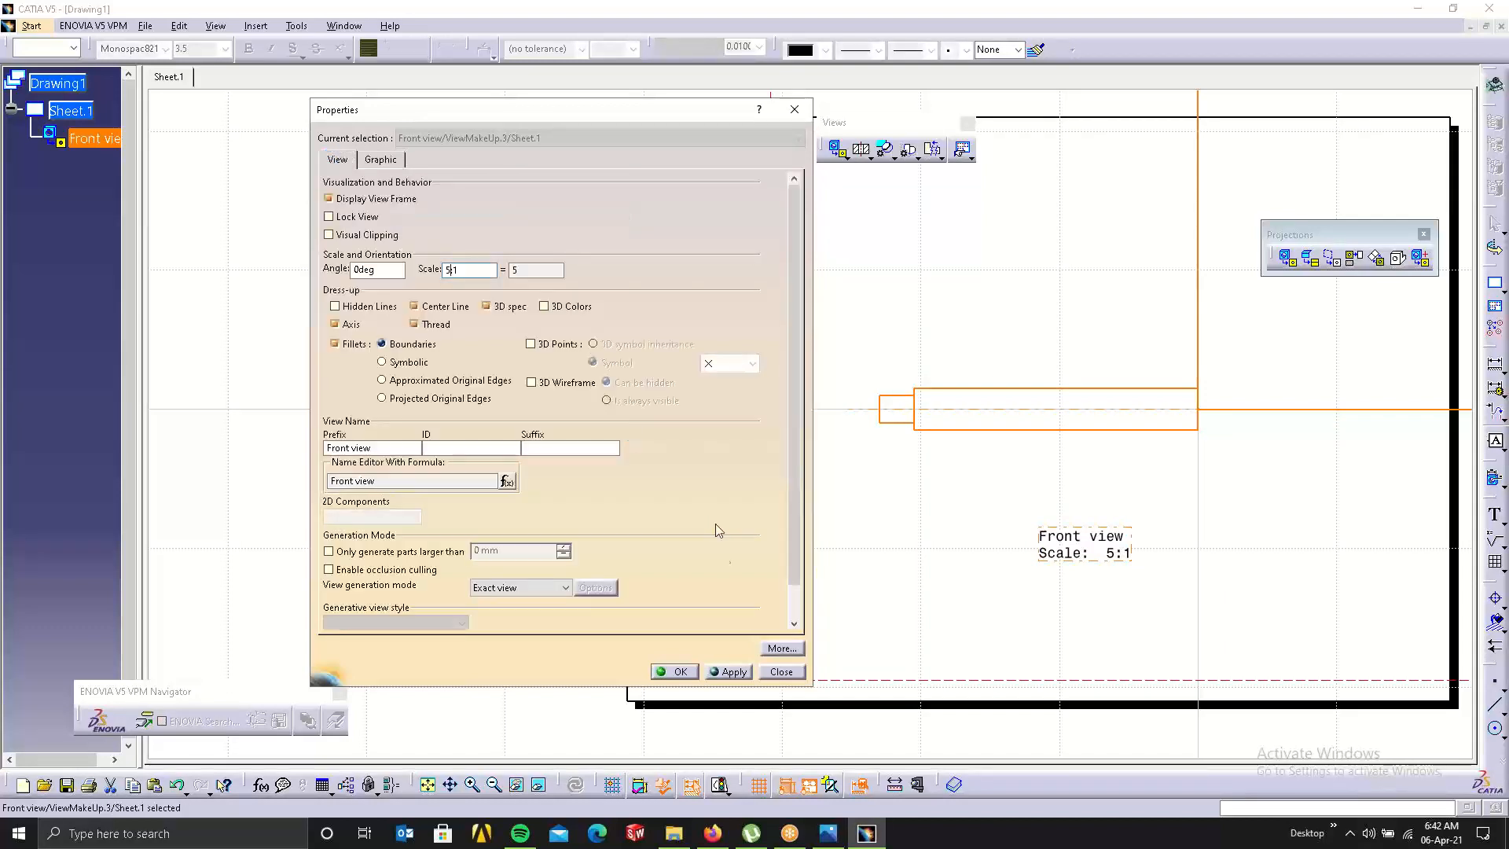
left_click(667, 674)
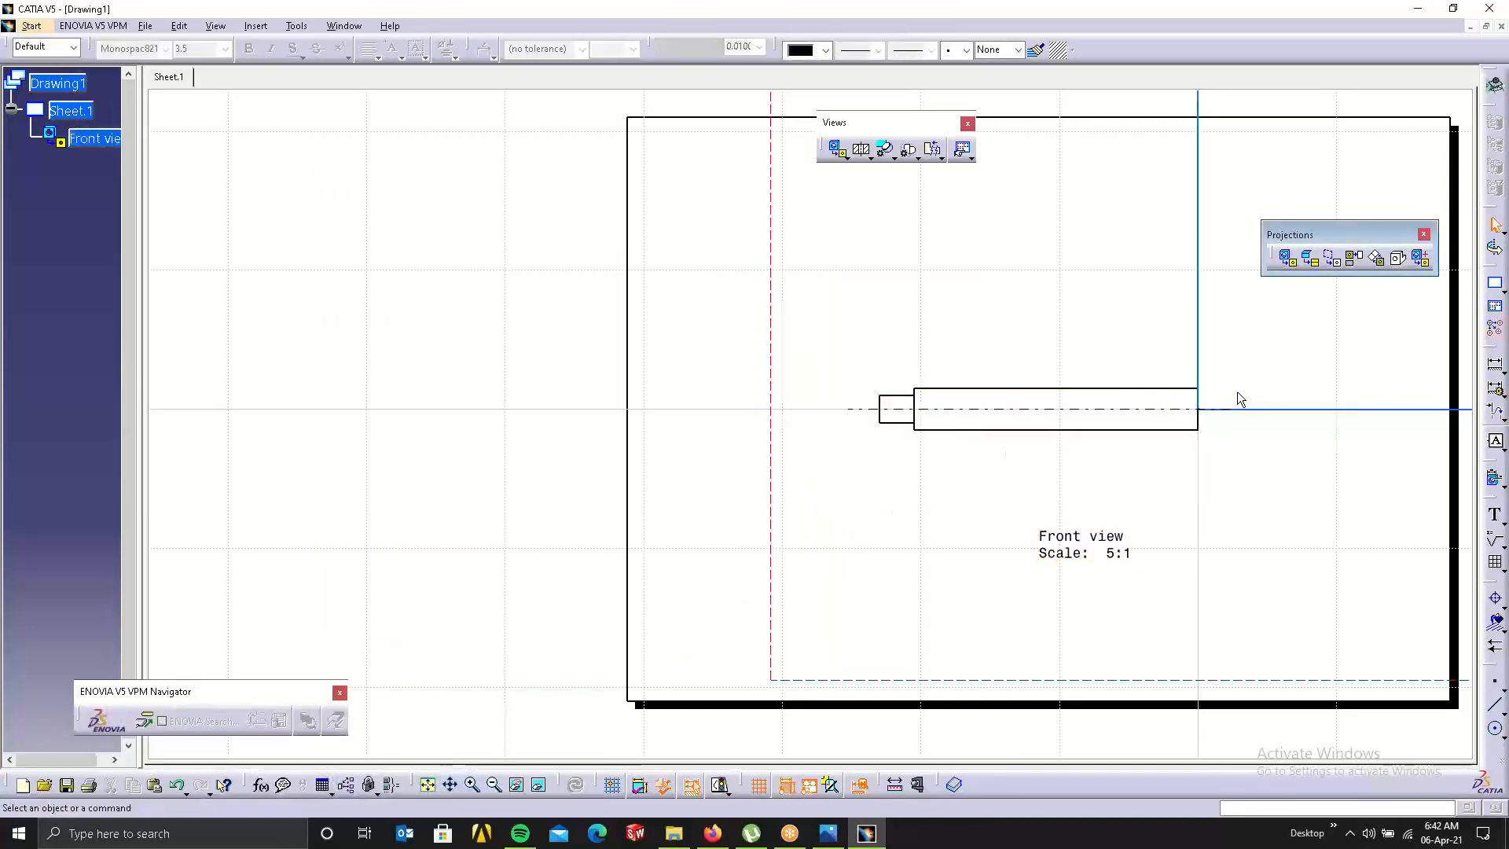
Hide the vertical and horizontal axis arrows of the front view.
mouse_move(1263, 376)
middle_mouse_down()
mouse_move(1135, 375)
mouse_move(1019, 533)
middle_mouse_up()
right_click(950, 411)
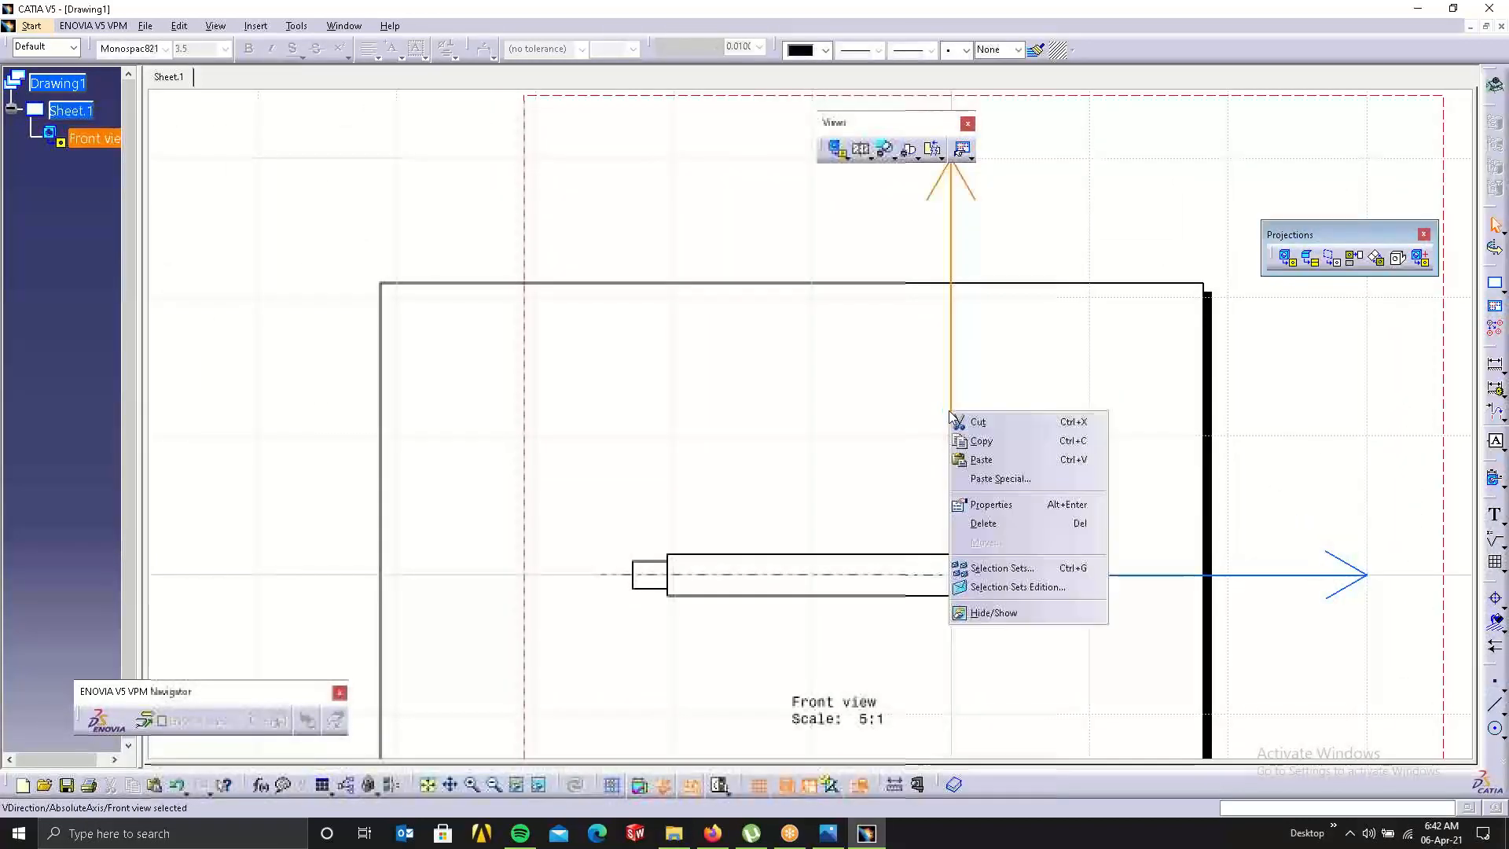
left_click(995, 612)
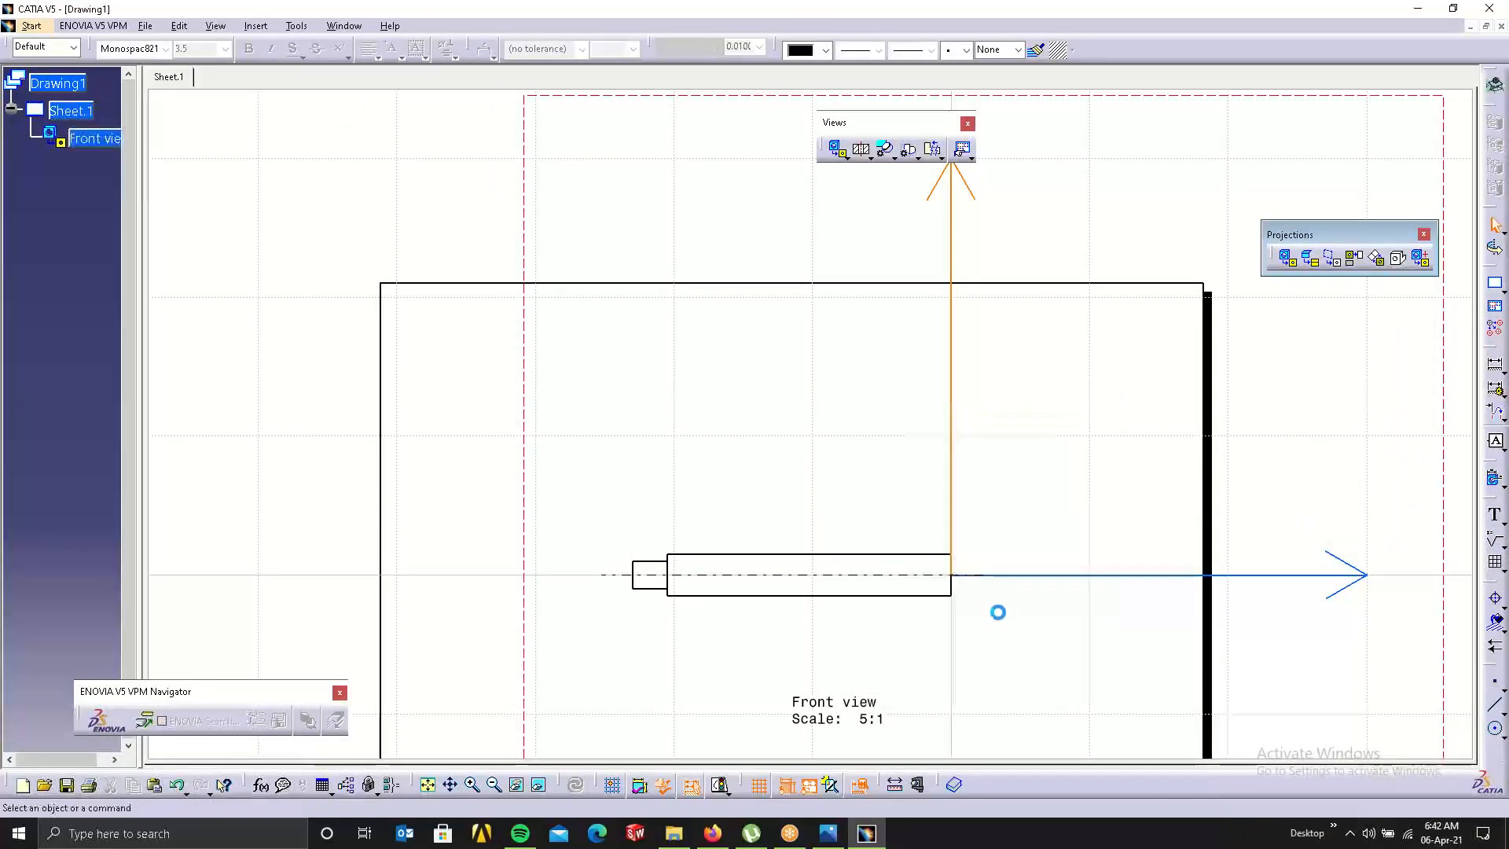
right_click(1087, 580)
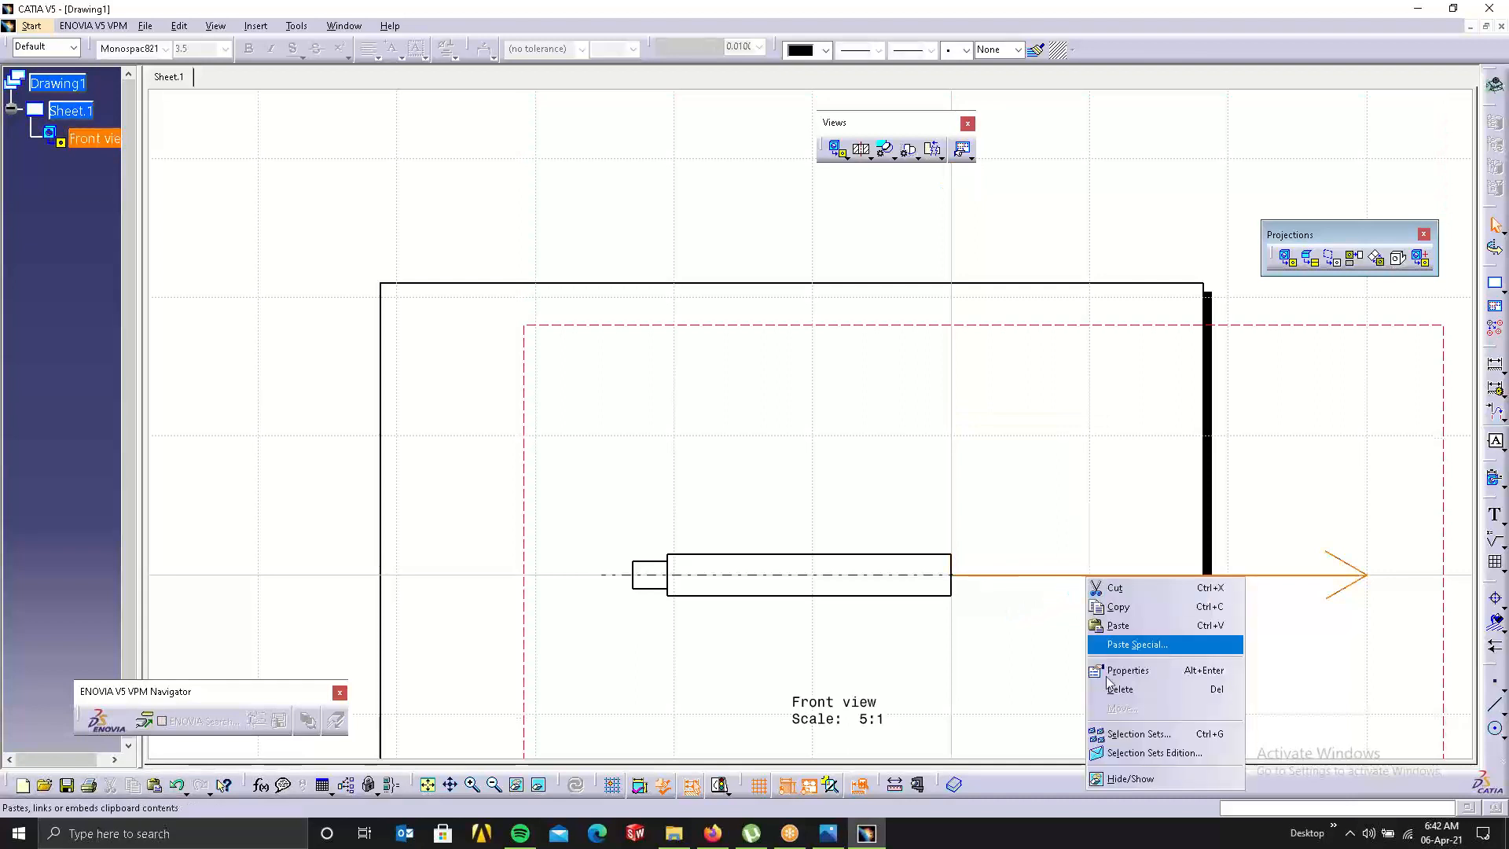
left_click(1141, 777)
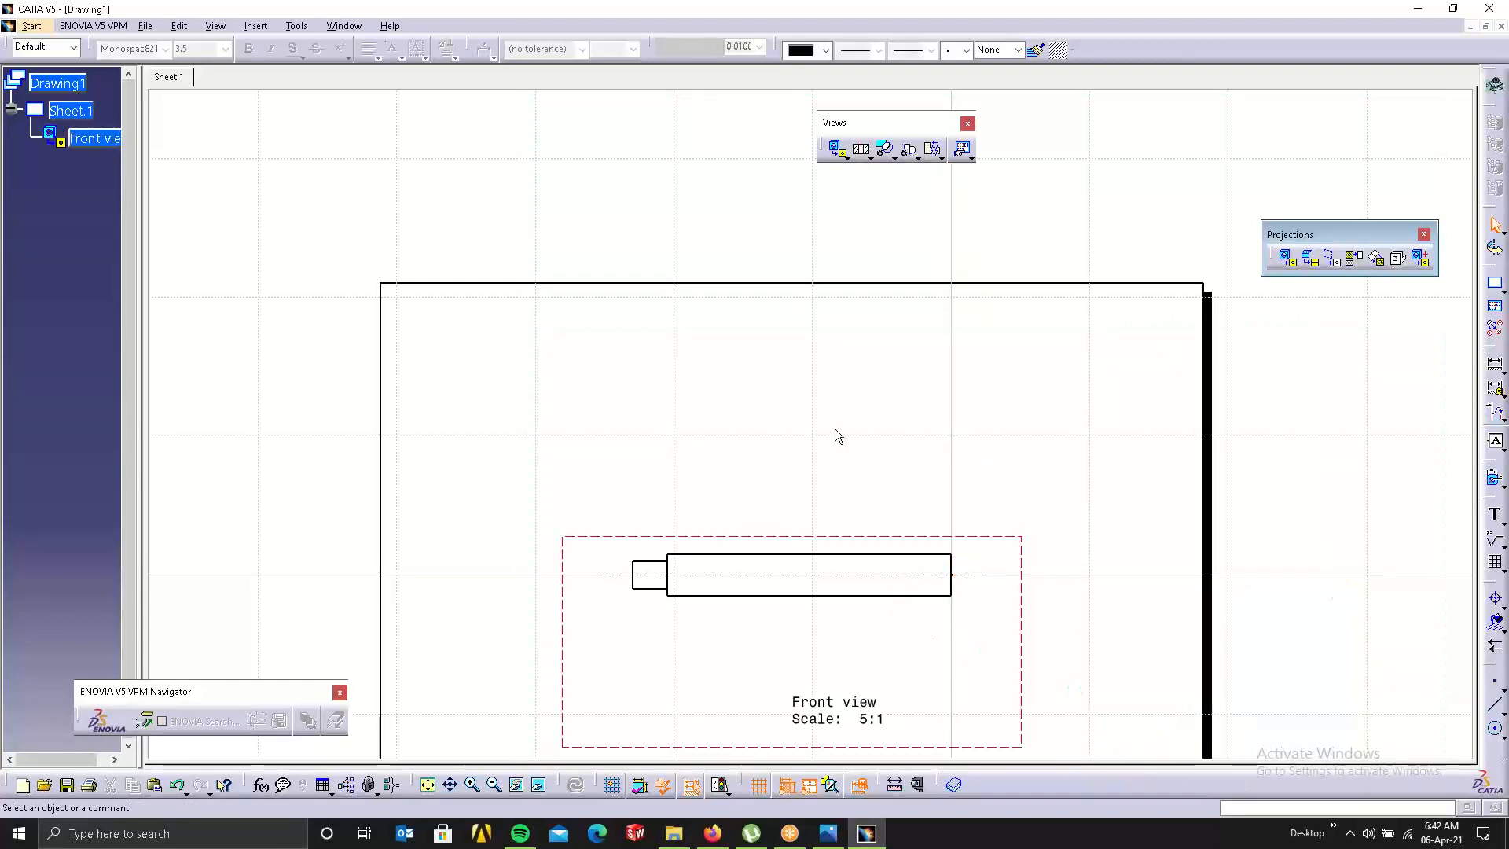
Create a projected left view of the screw and place it to the right of the front view.
middle_click_drag(855, 464, 872, 306)
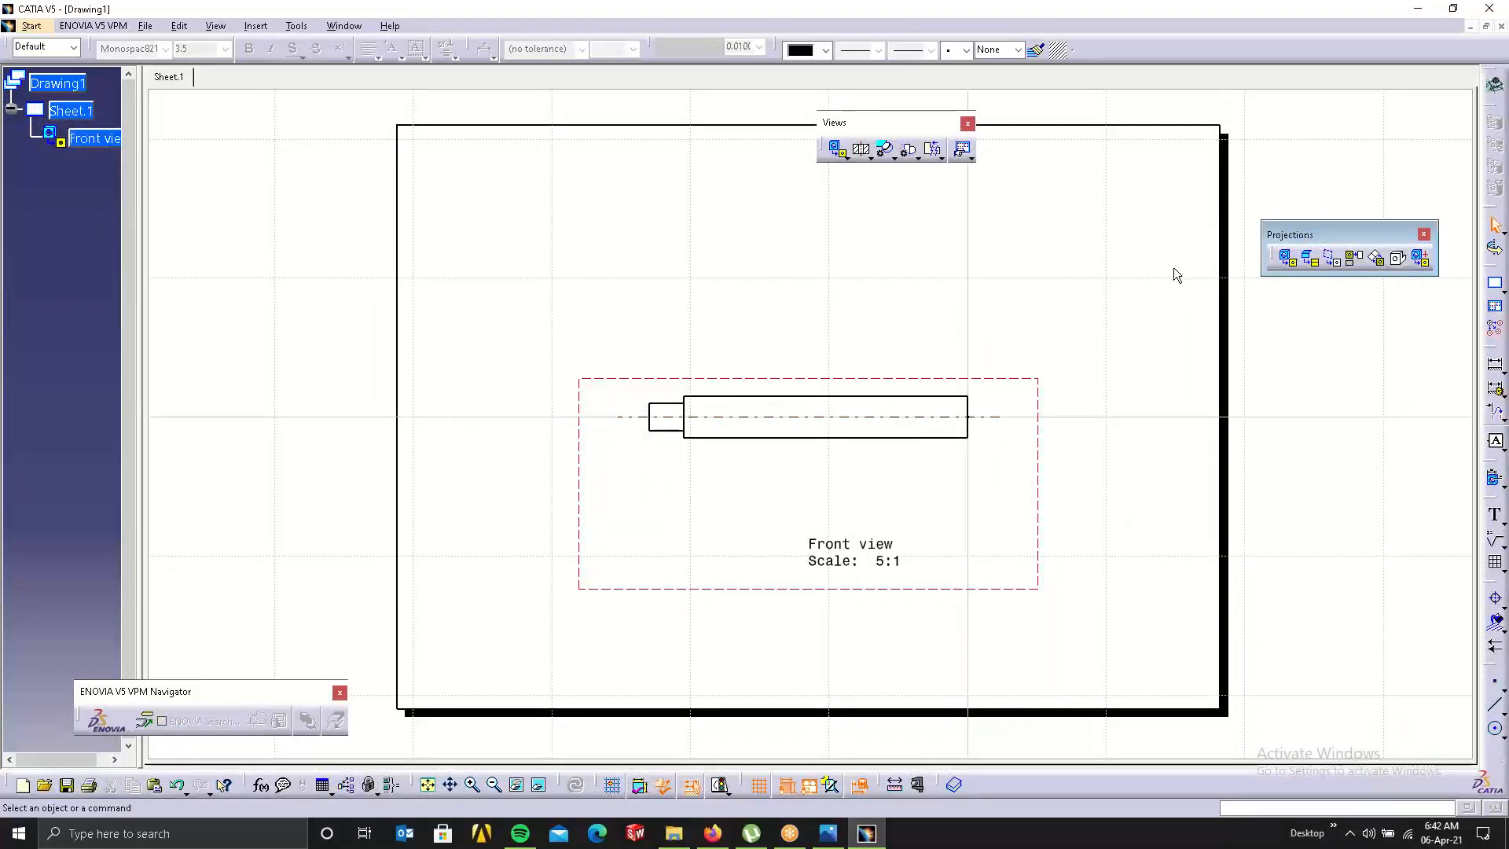
left_click(1352, 266)
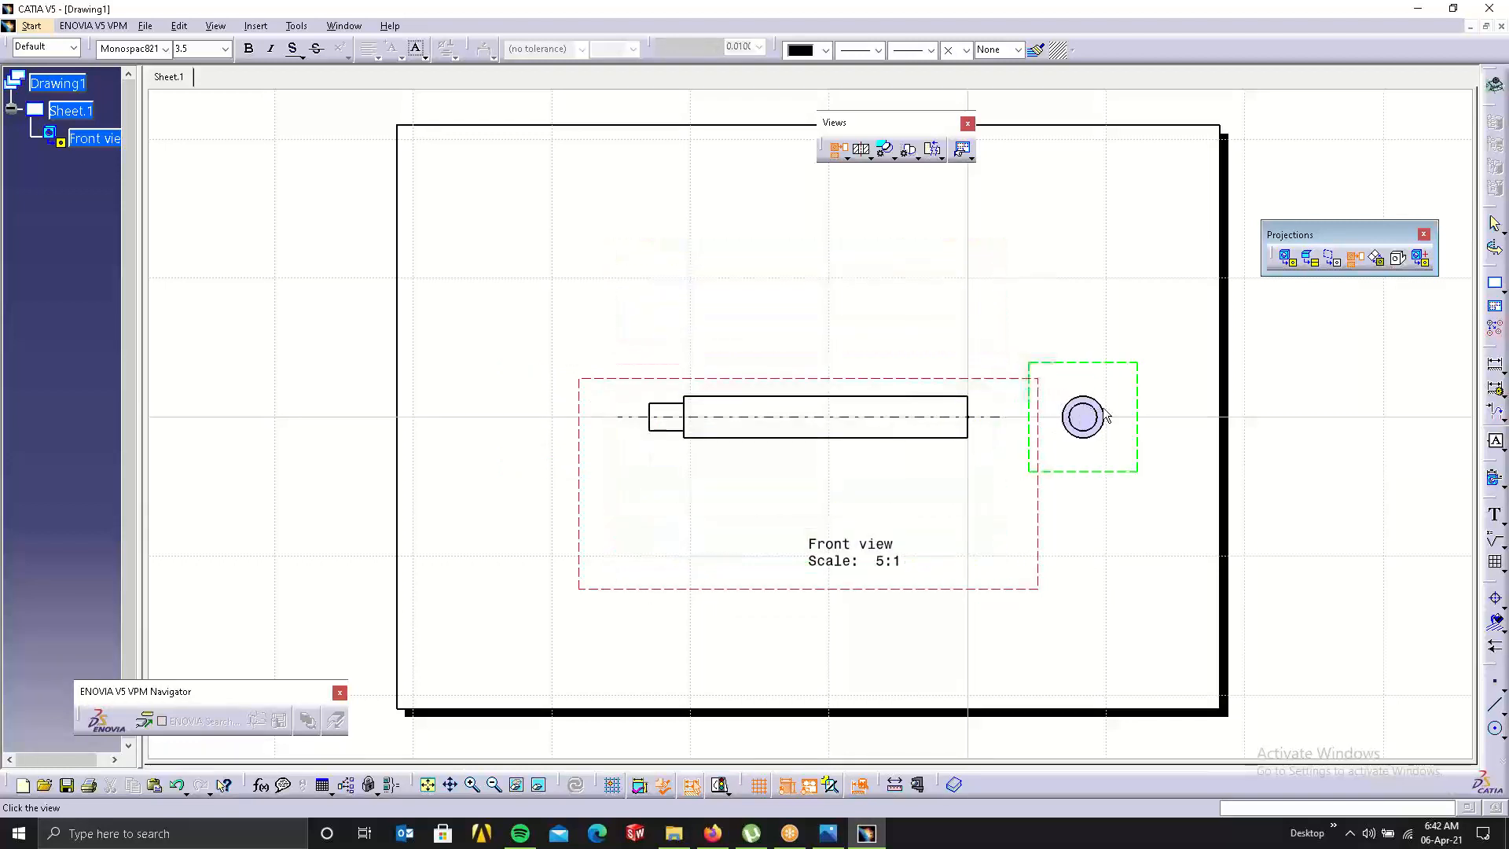
left_click(1125, 411)
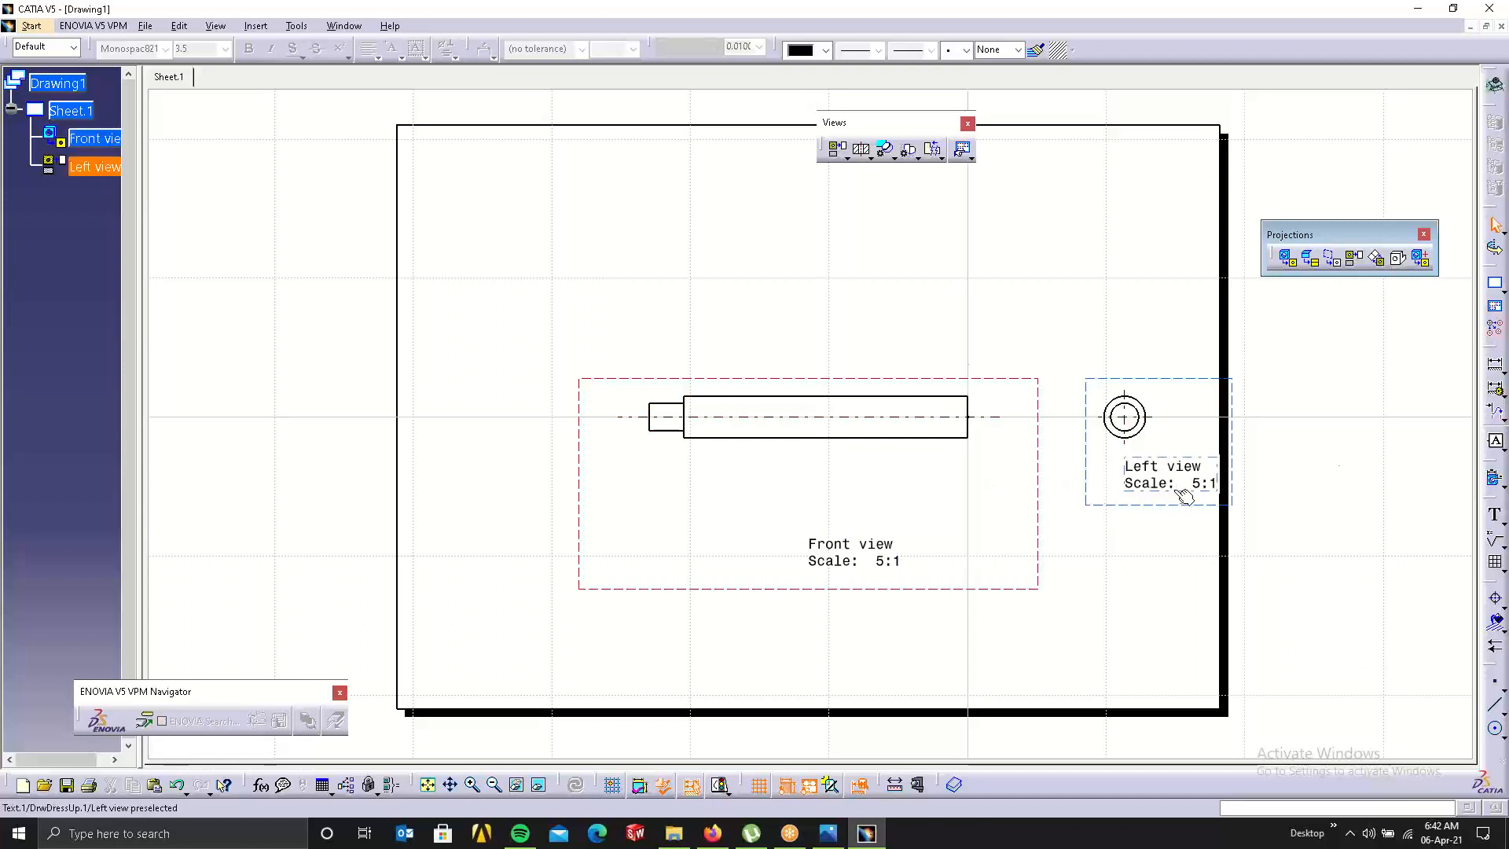
Try the third angle projection standard in Sheet.1's properties, restore first angle standard, and recheck the accepted sheet settings.
right_click(83, 113)
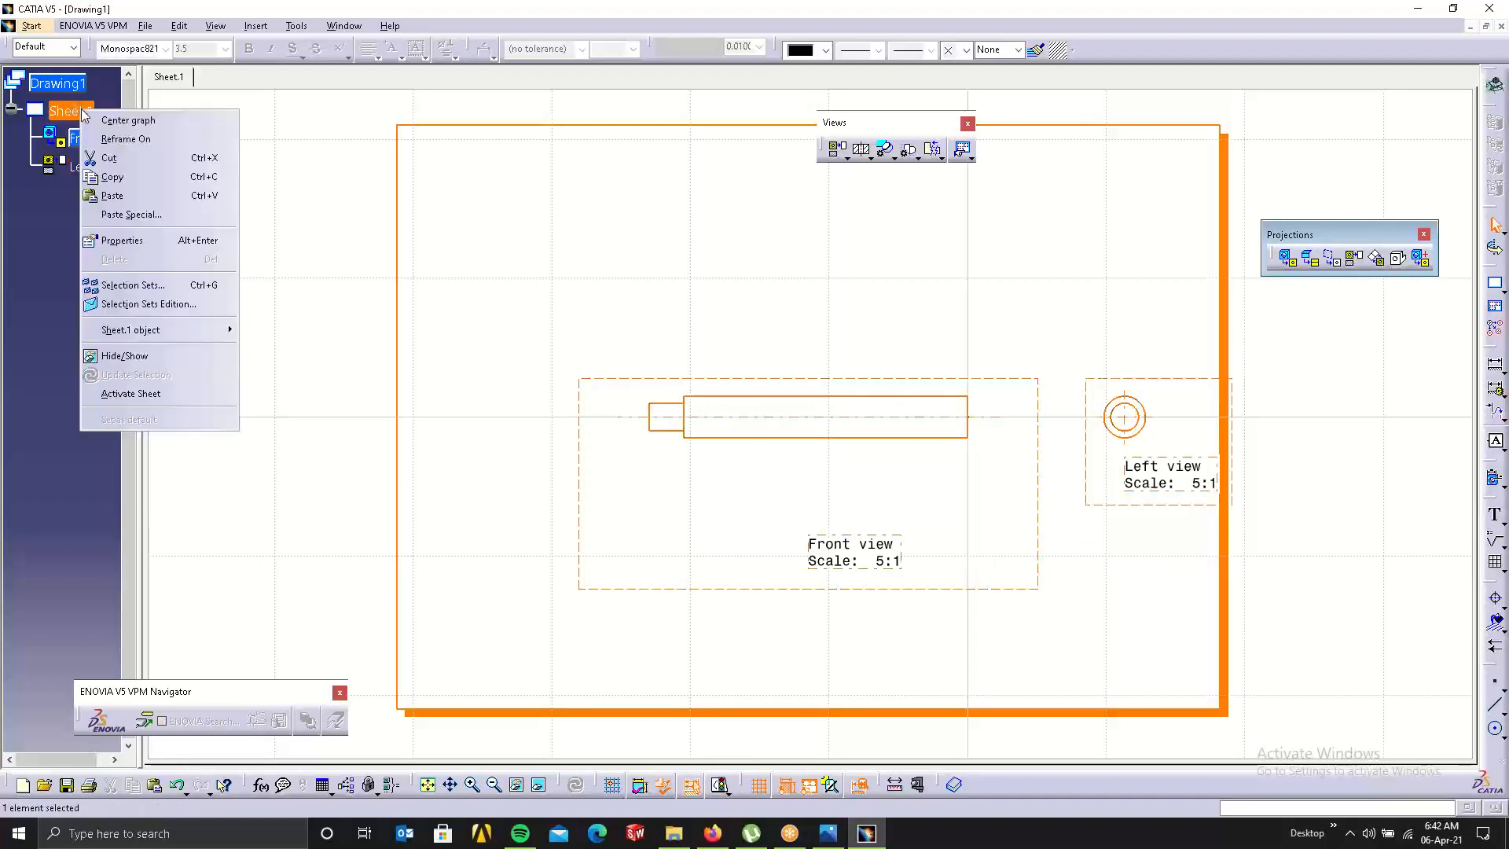
left_click(146, 240)
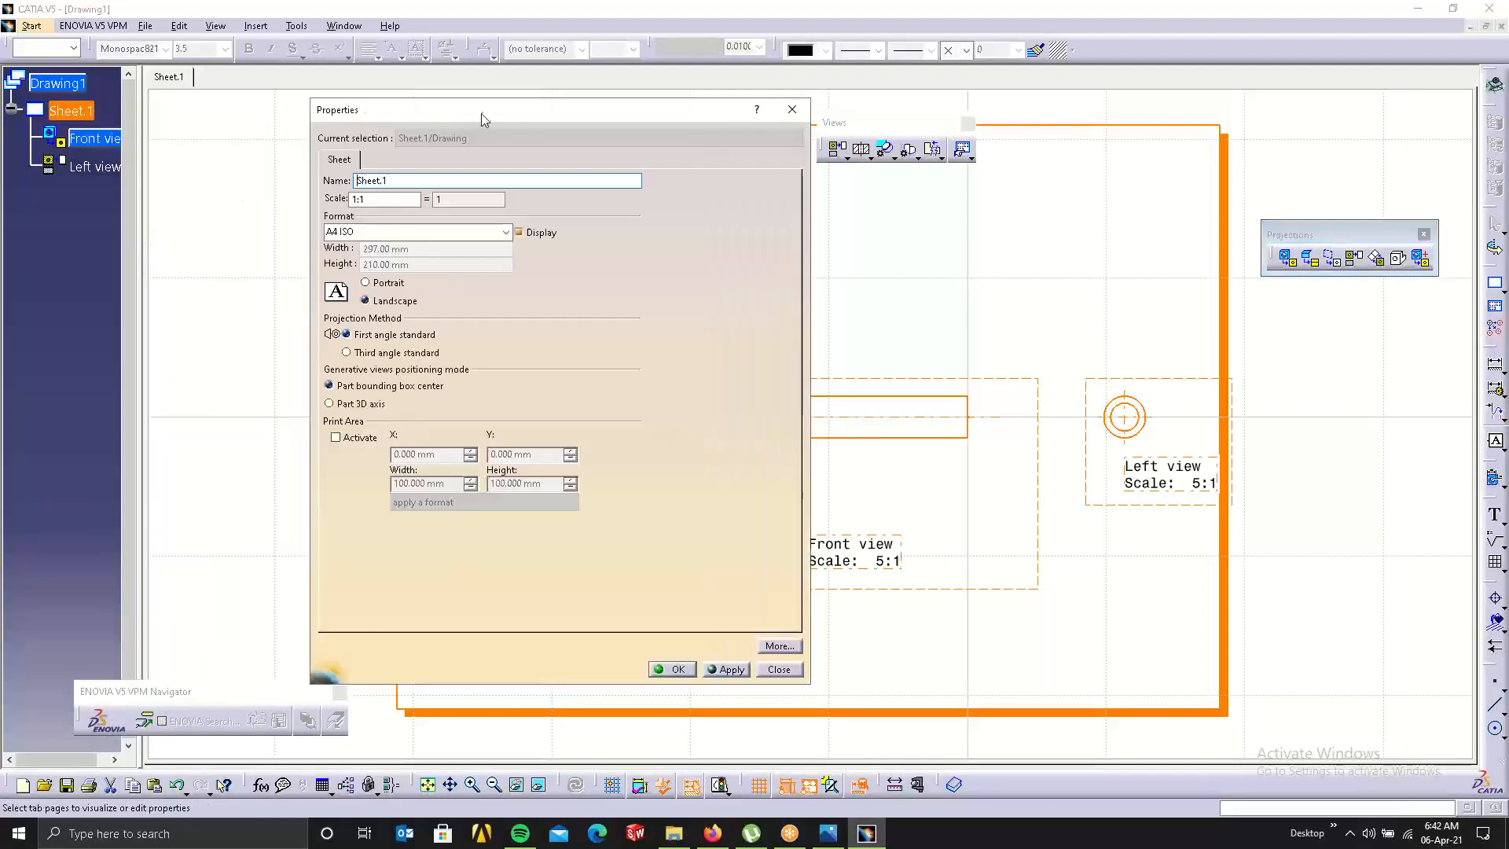
left_click_drag(482, 115, 729, 91)
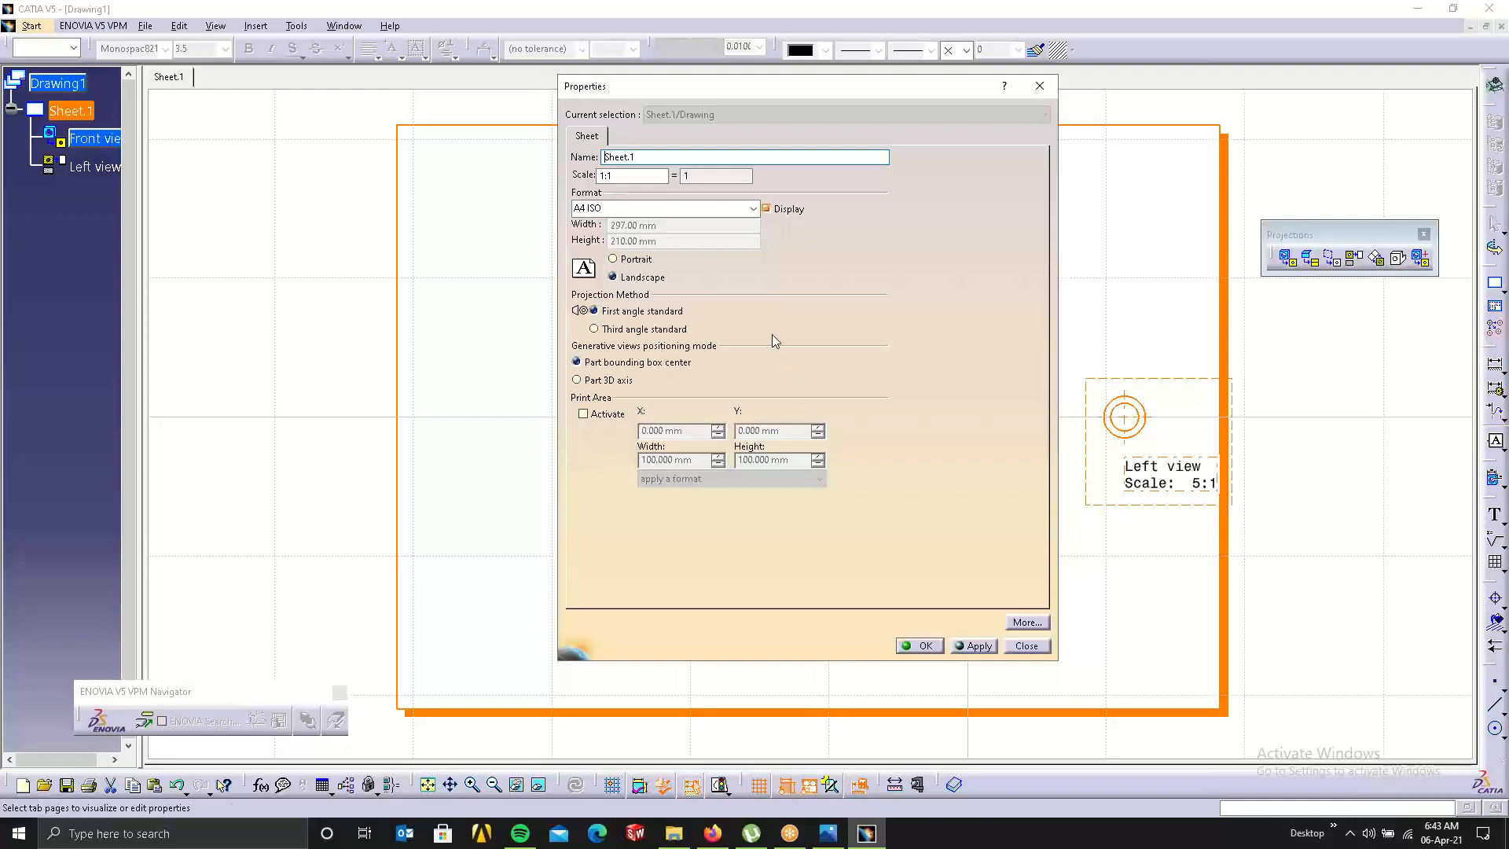
left_click(613, 330)
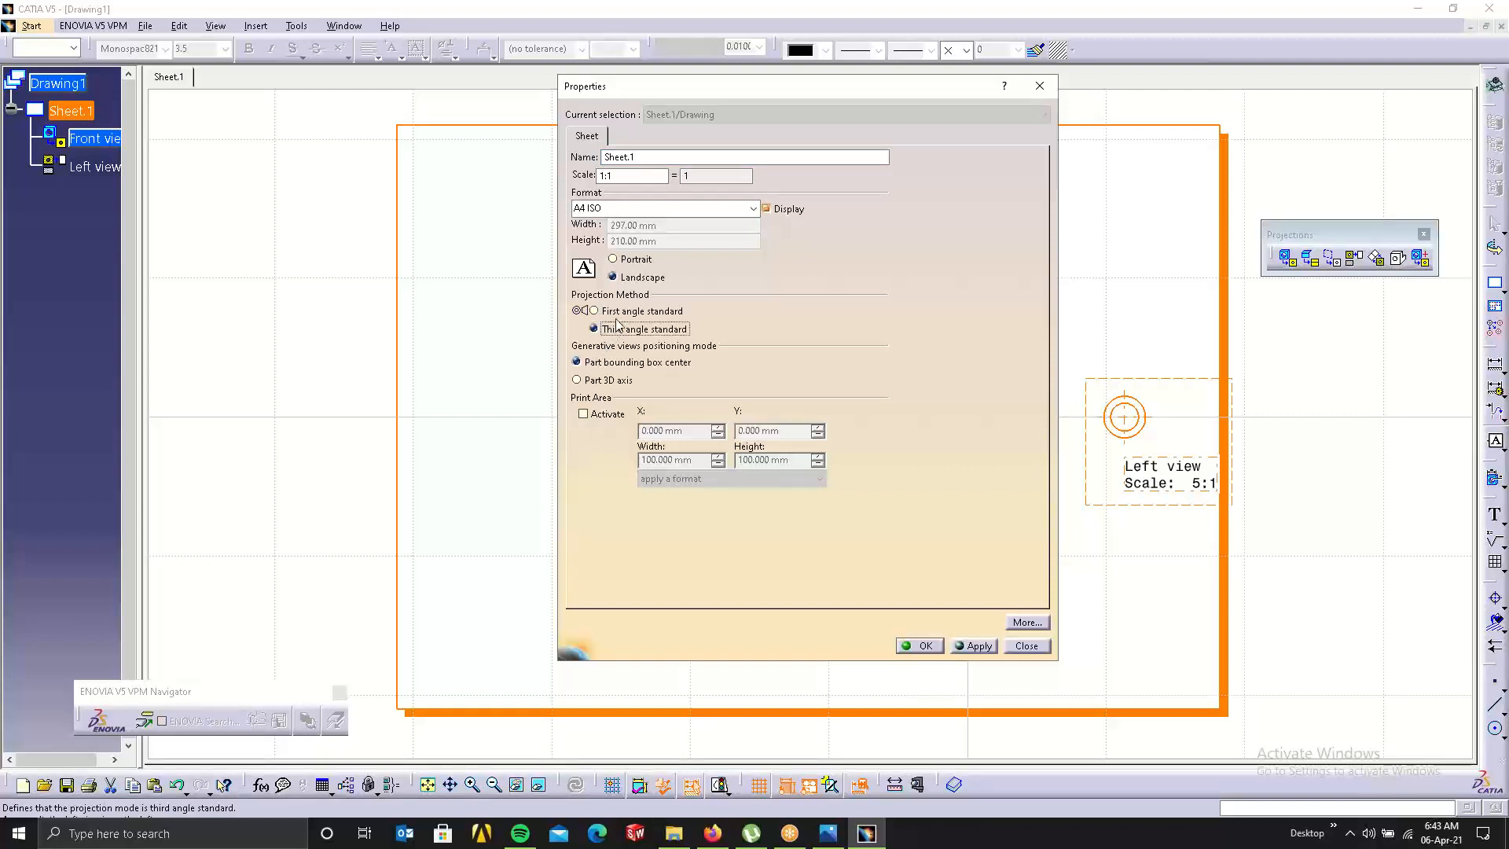
left_click(622, 311)
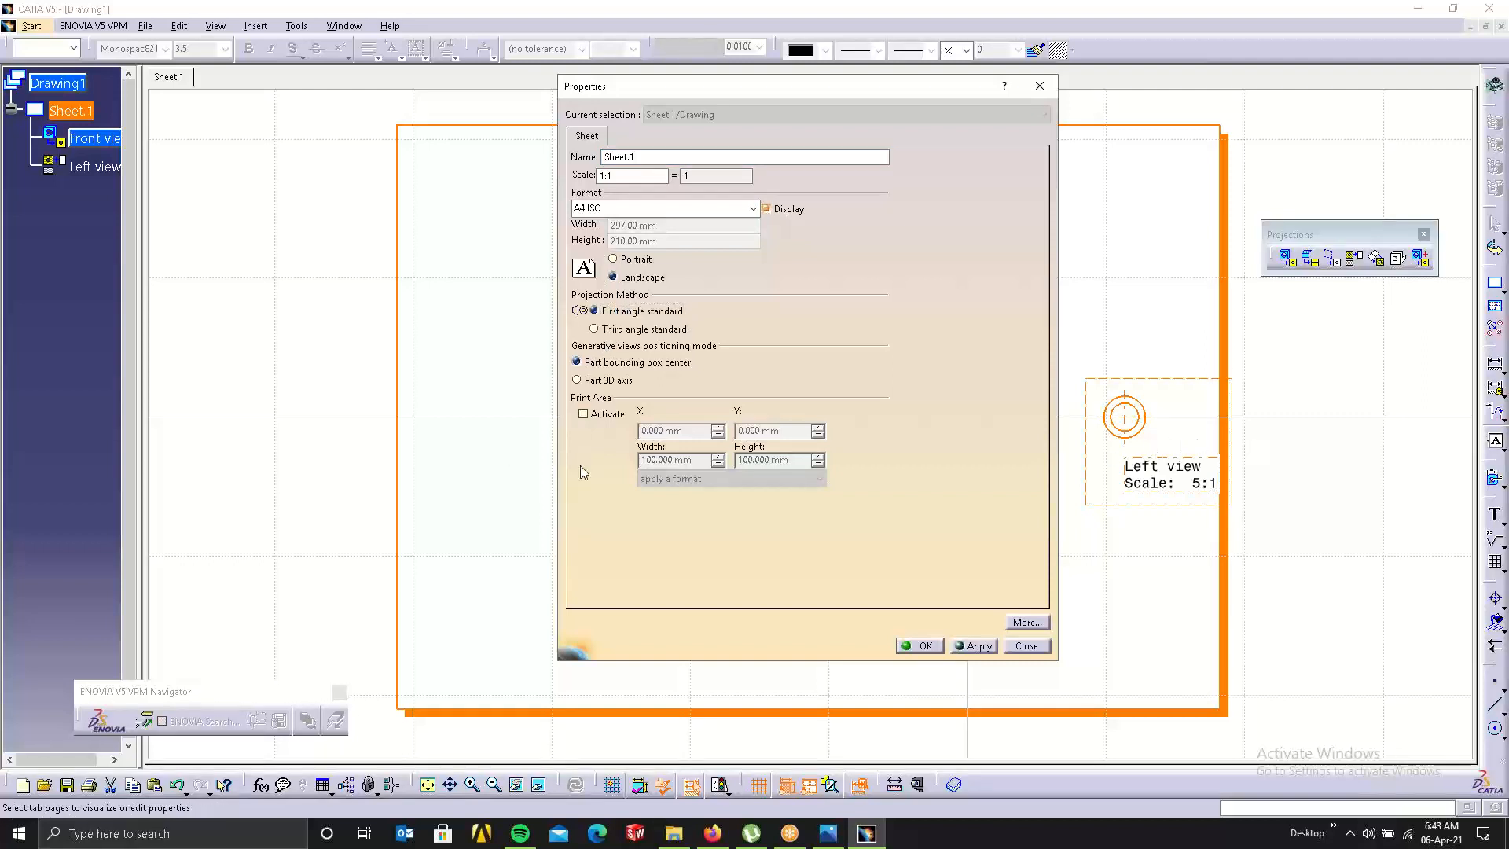
left_click(921, 645)
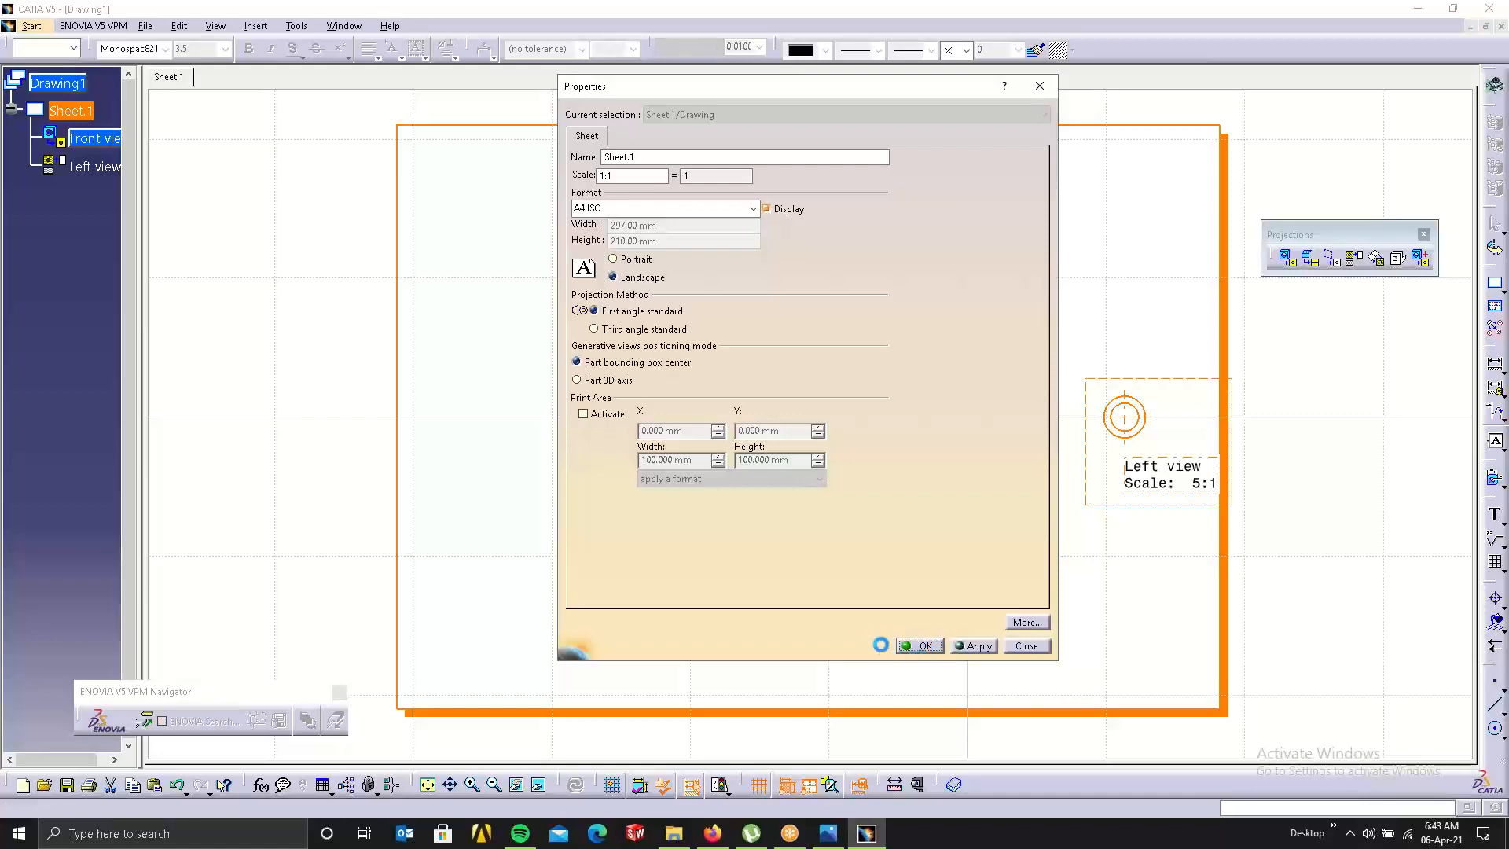
right_click(85, 108)
left_click(162, 233)
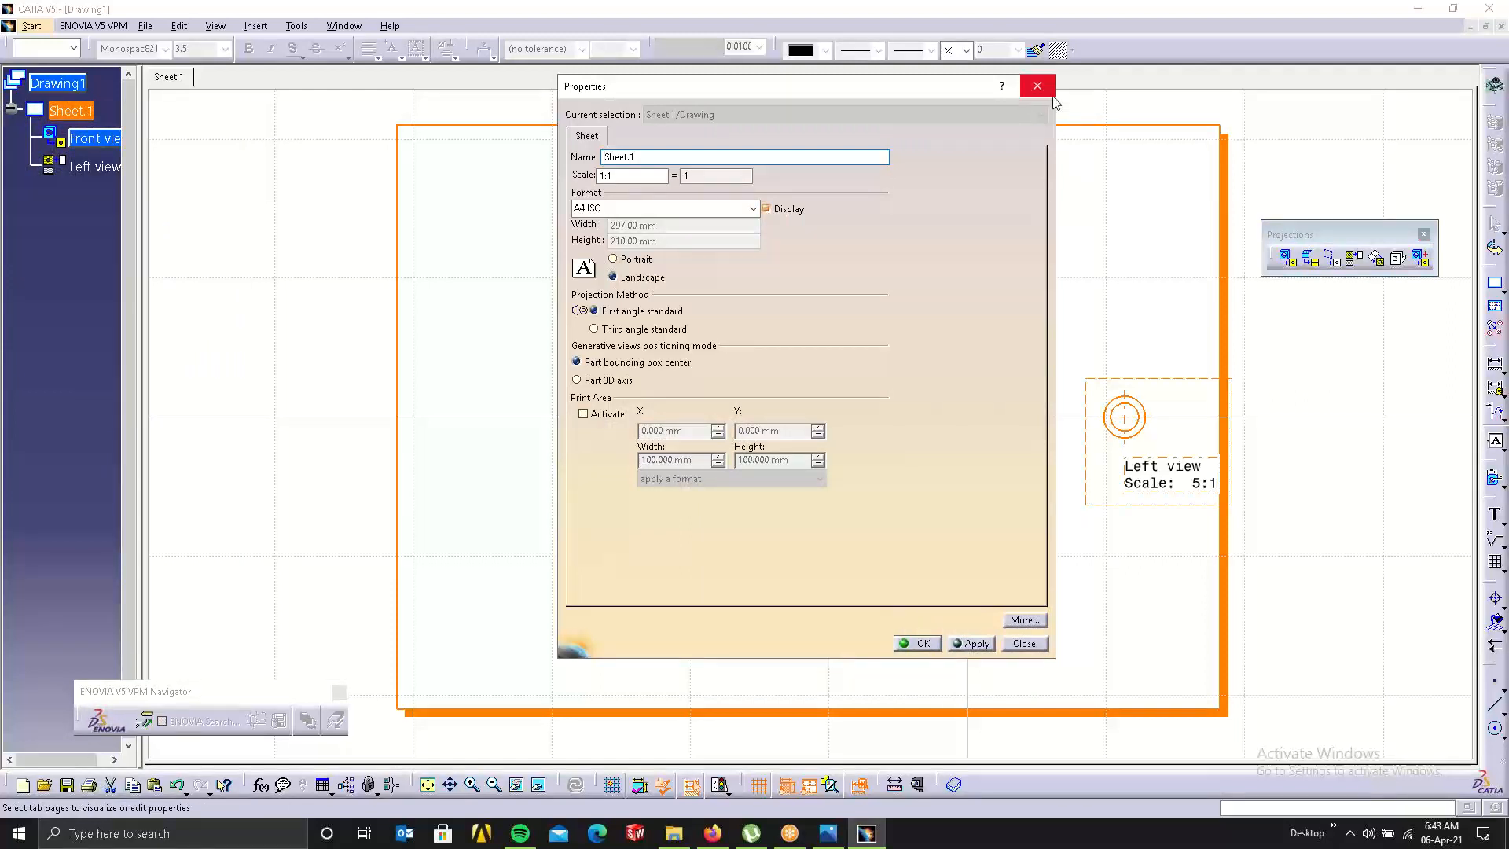
left_click(1050, 92)
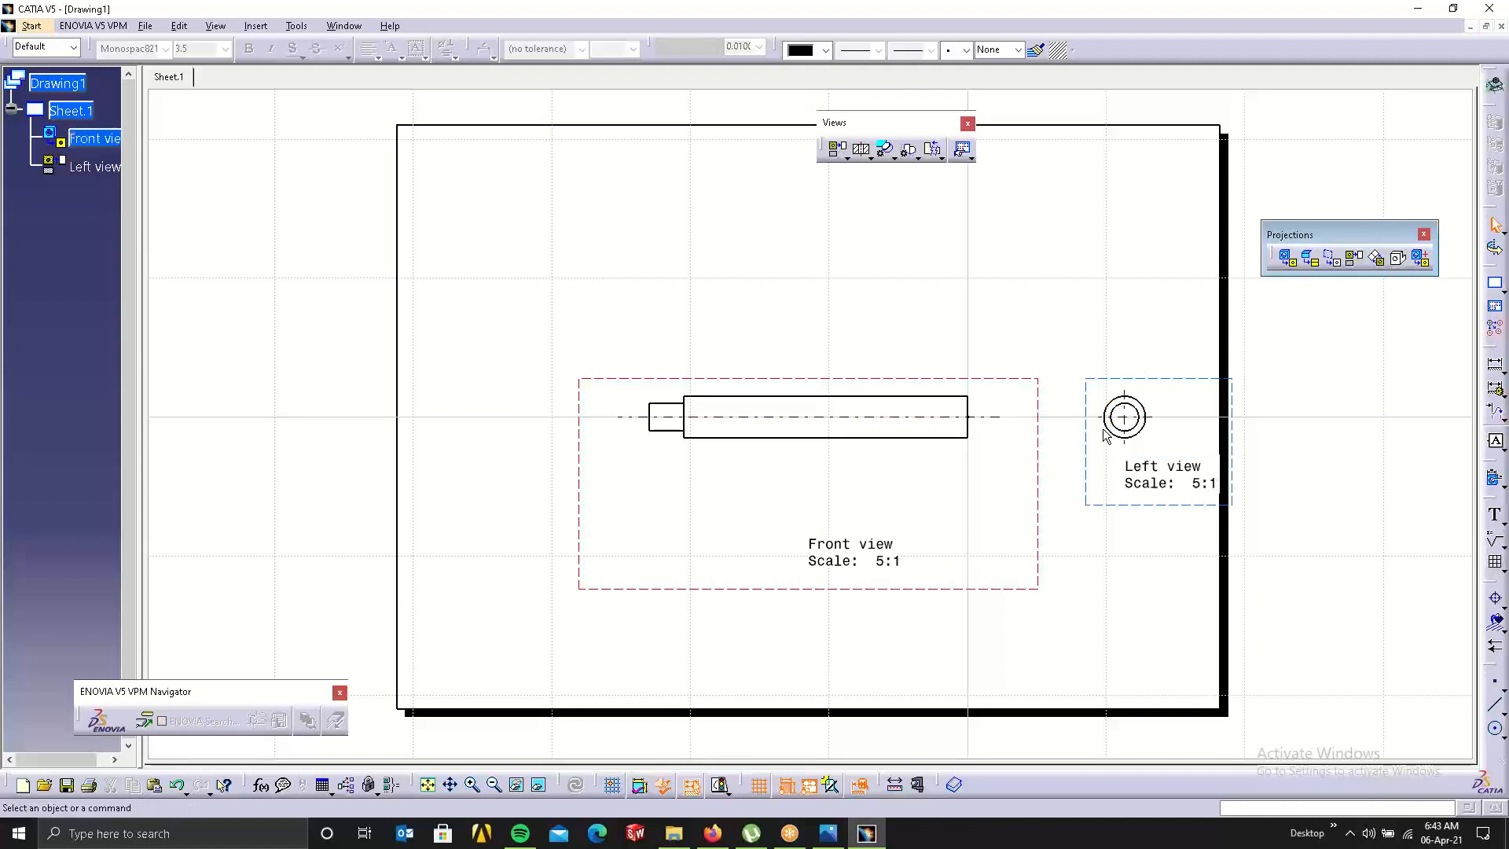
Move the front view with its left view toward the upper part of the sheet and widen the gap between the two views.
left_click(1353, 258)
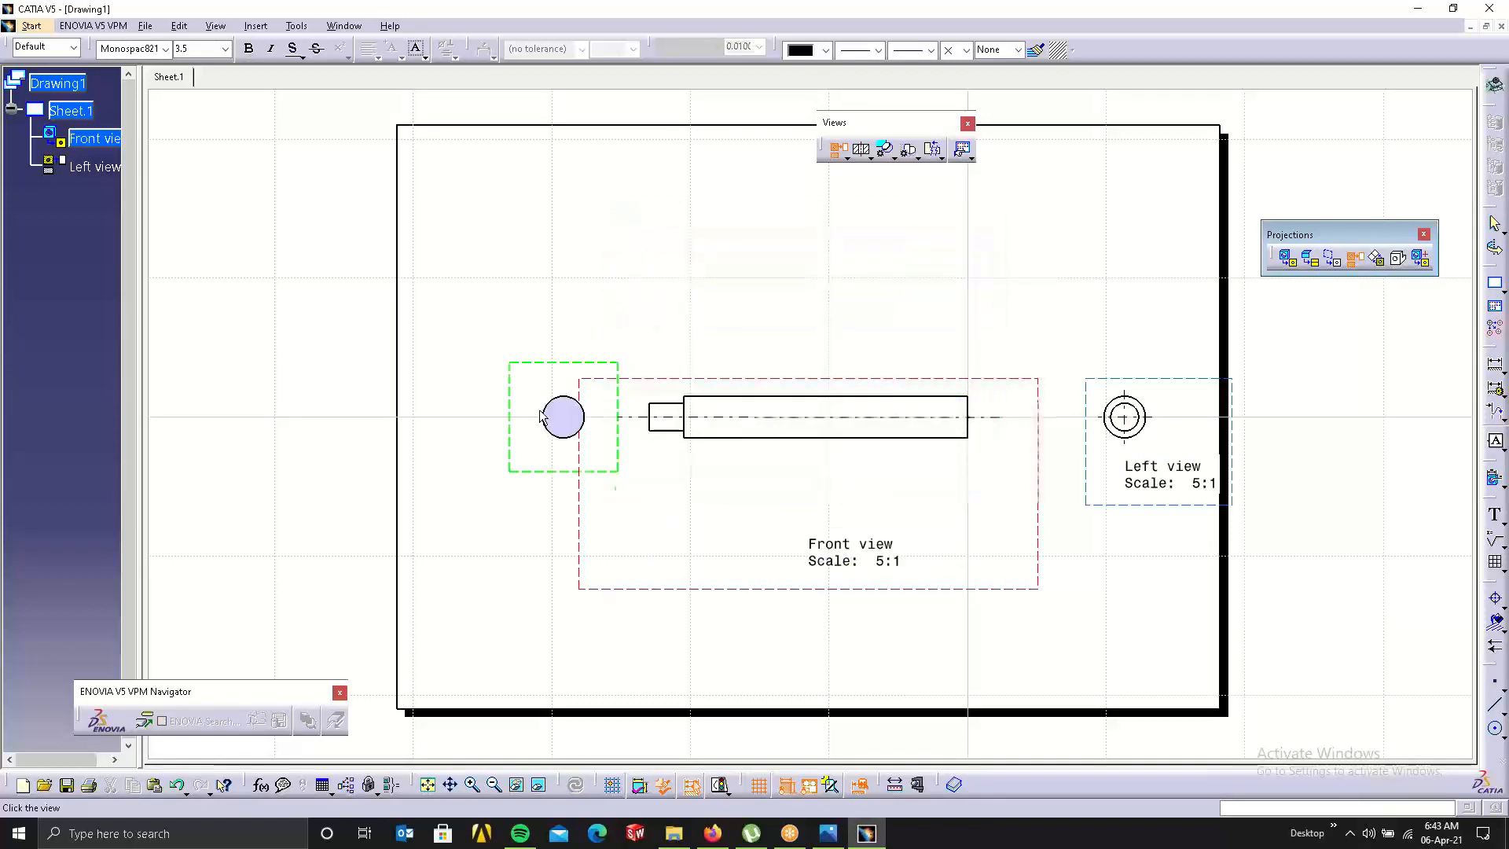
left_click(1353, 260)
left_click_drag(980, 384, 864, 287)
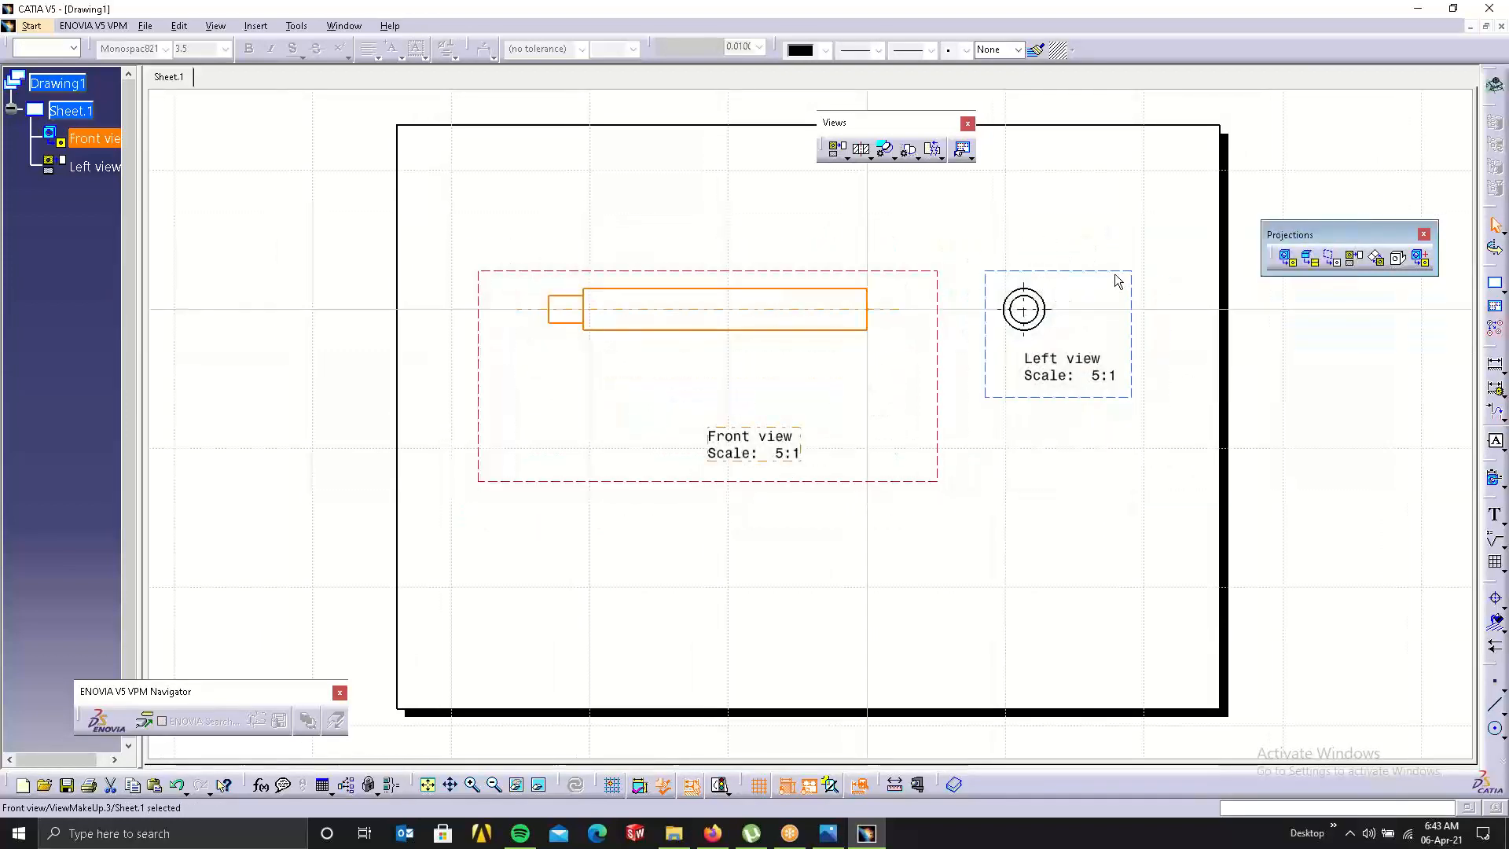
left_click_drag(1114, 271, 1062, 450)
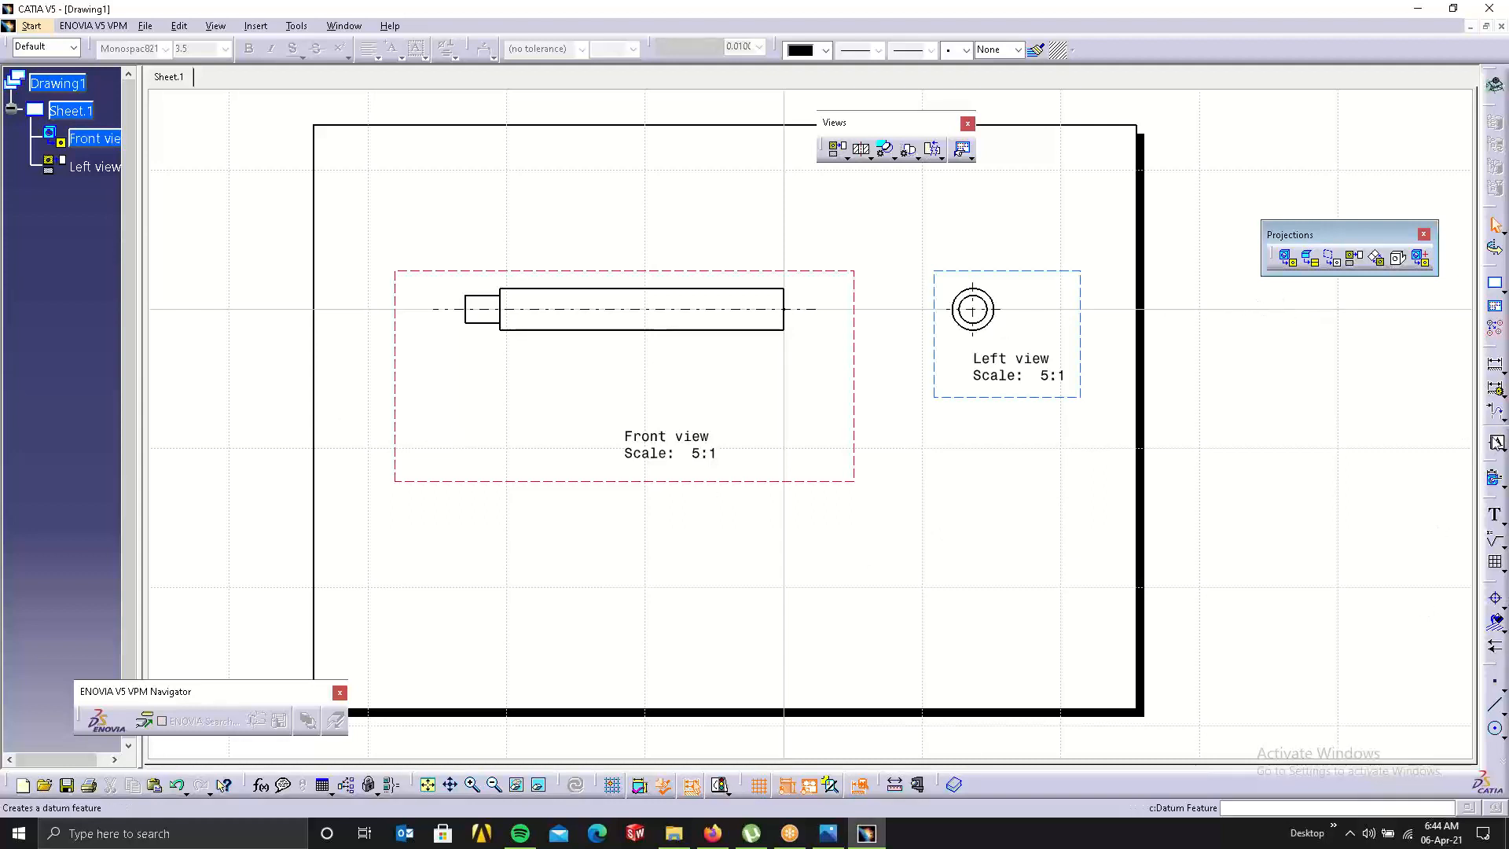
Undock the annotation, geometry creation, geometry modification and dimensioning tools, and detach the full Dimensions tool set as a floating palette.
left_click_drag(1475, 481, 1466, 477)
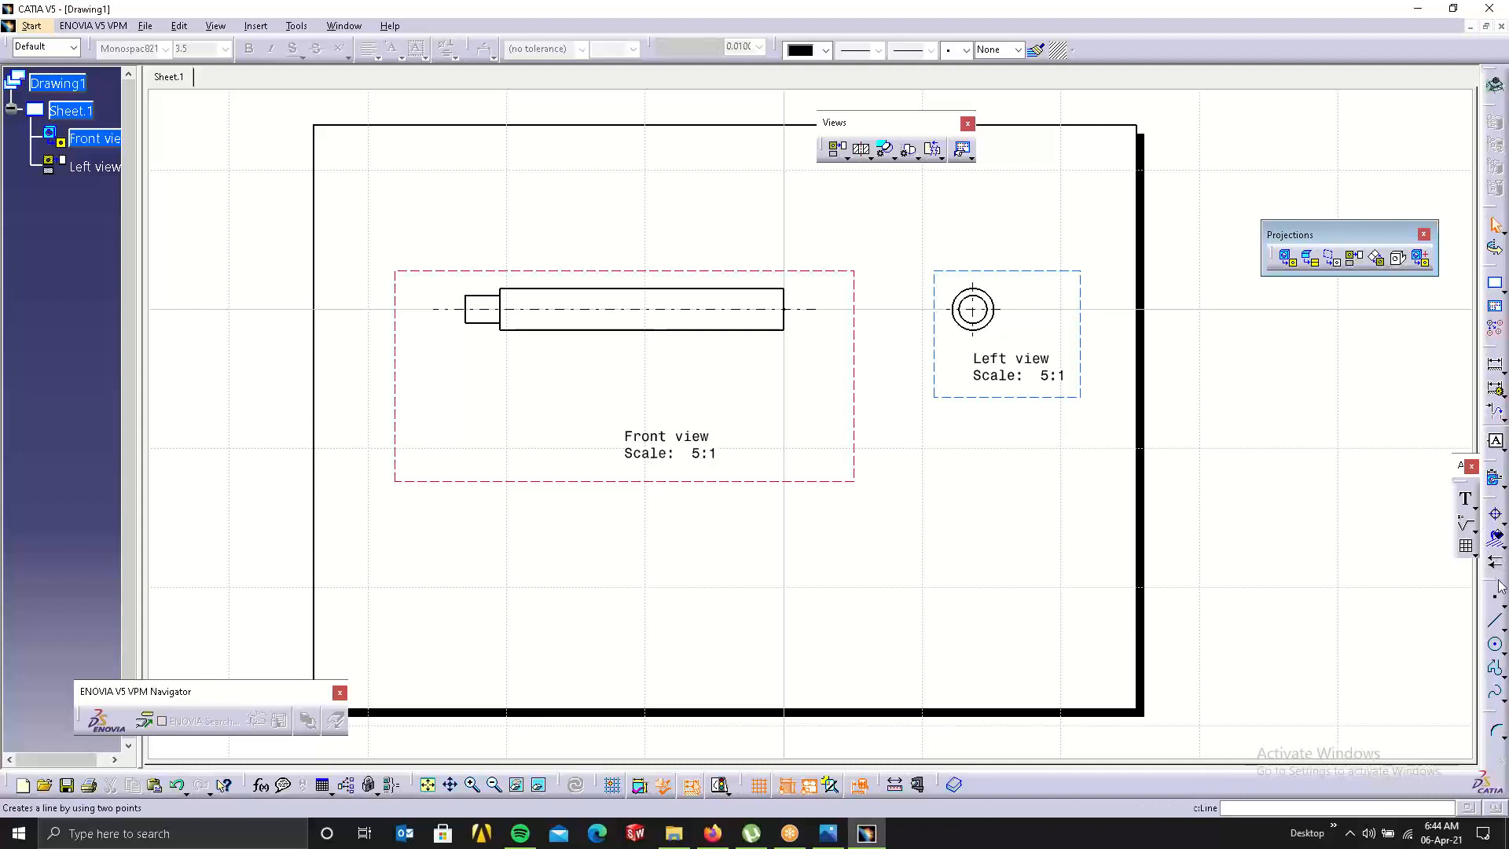
left_click_drag(1364, 68, 1364, 71)
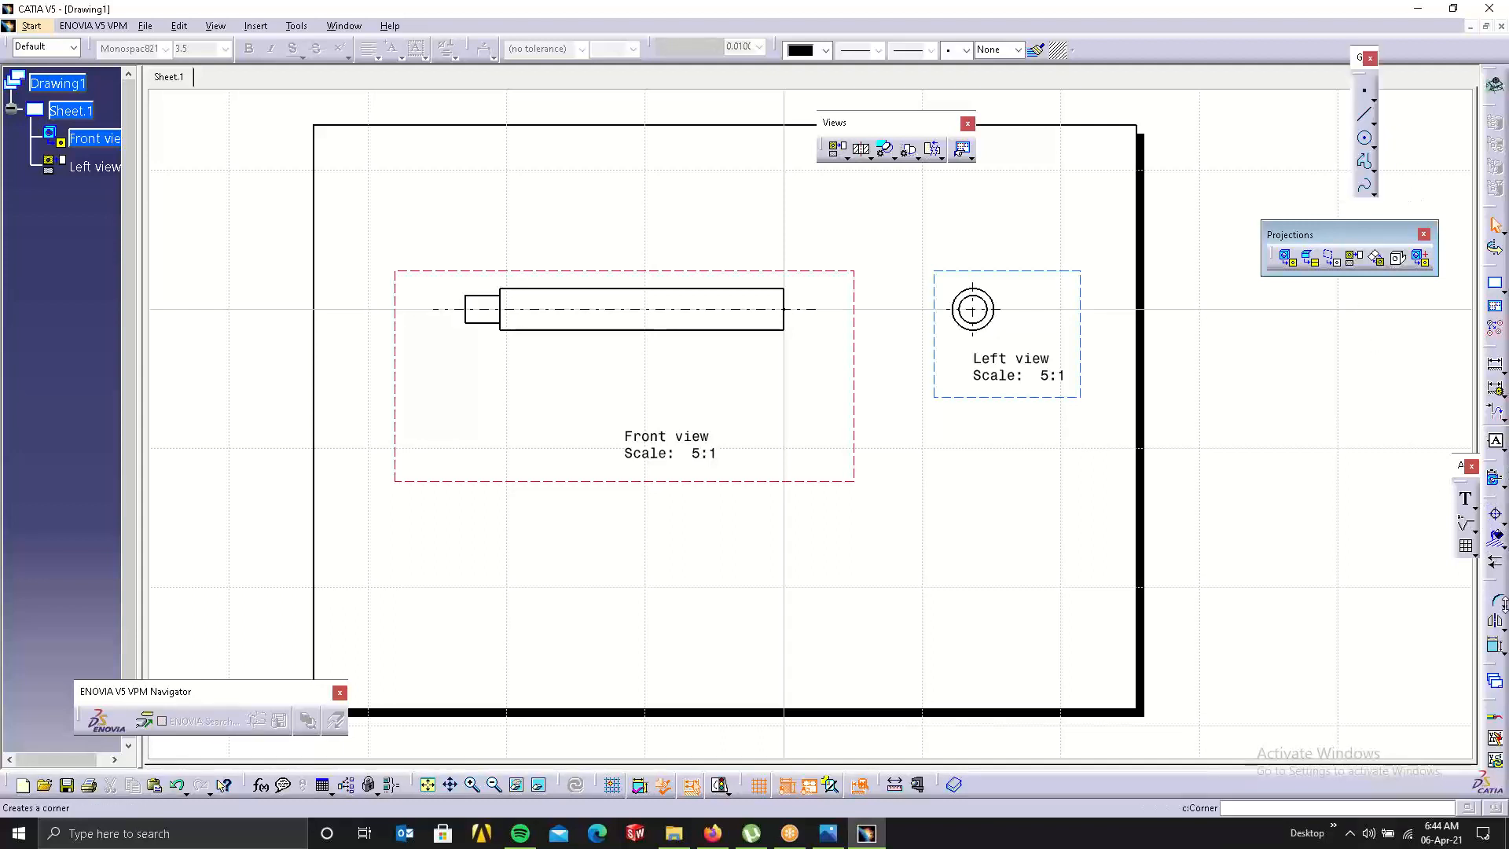
left_click_drag(1413, 533, 1417, 539)
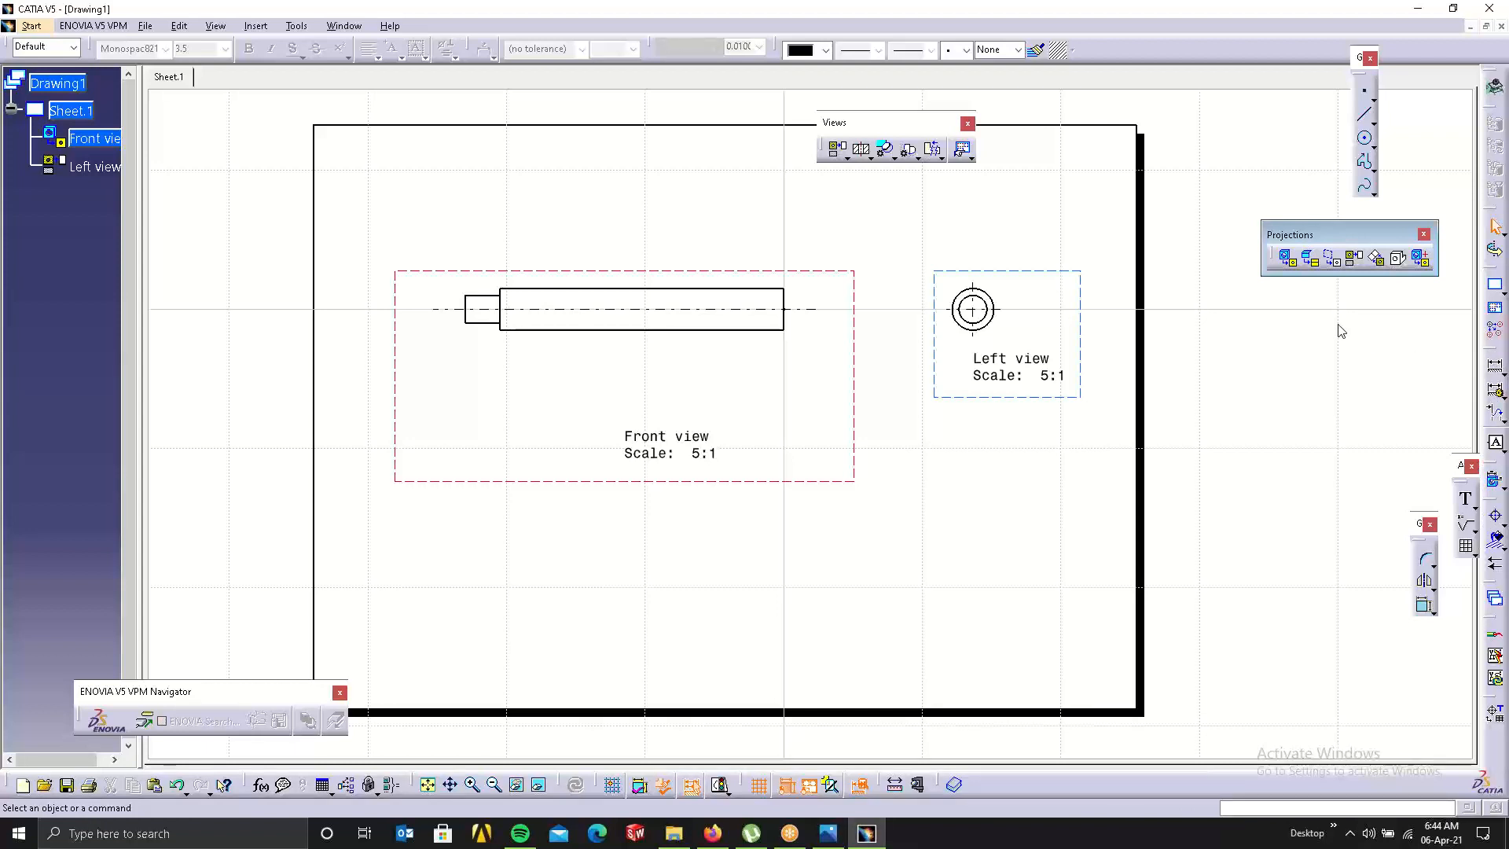
left_click_drag(1207, 179, 1190, 140)
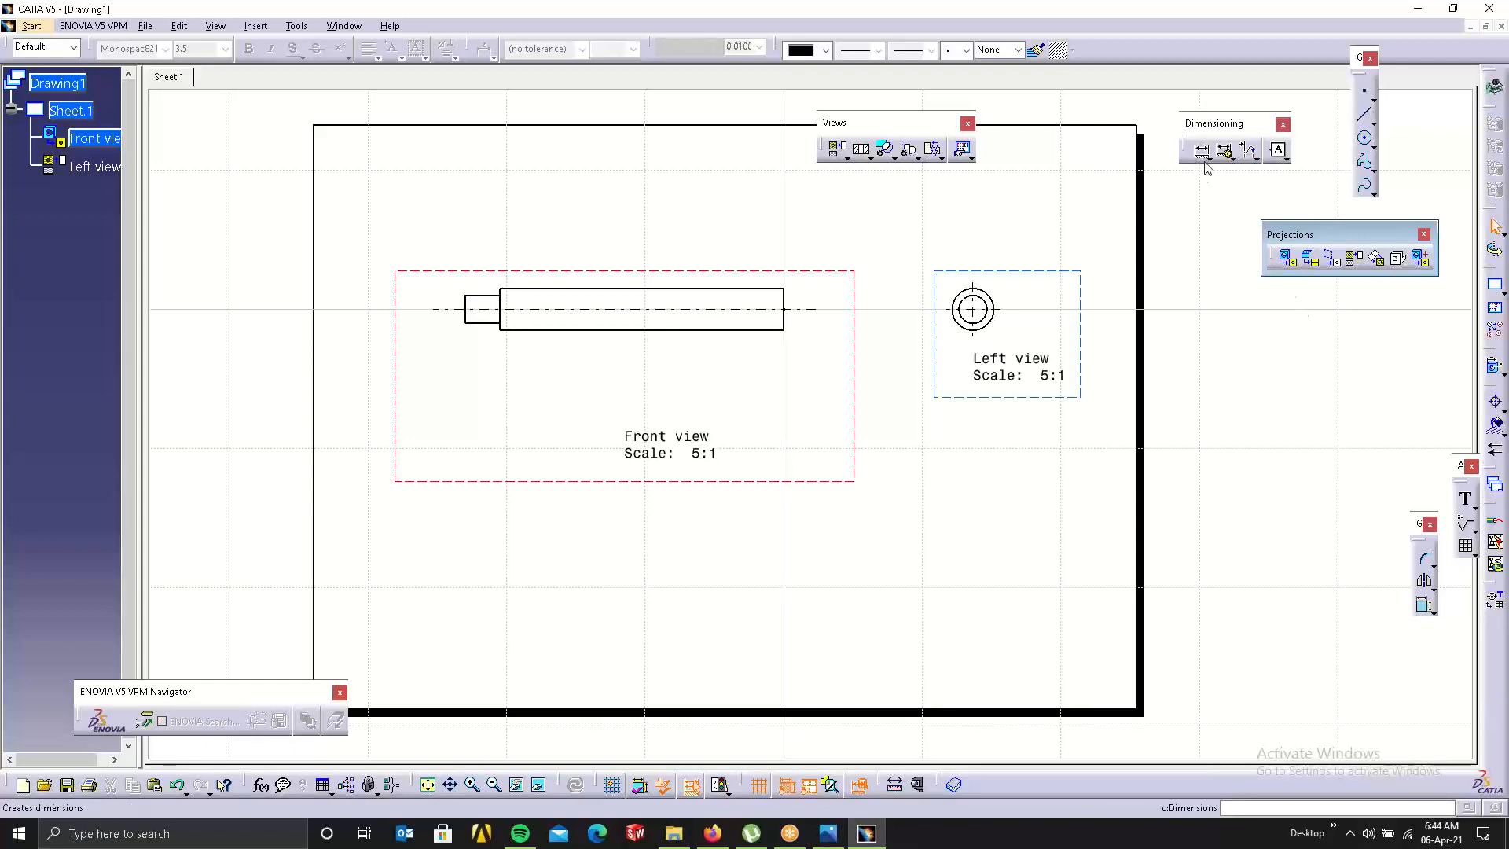
left_click(1217, 160)
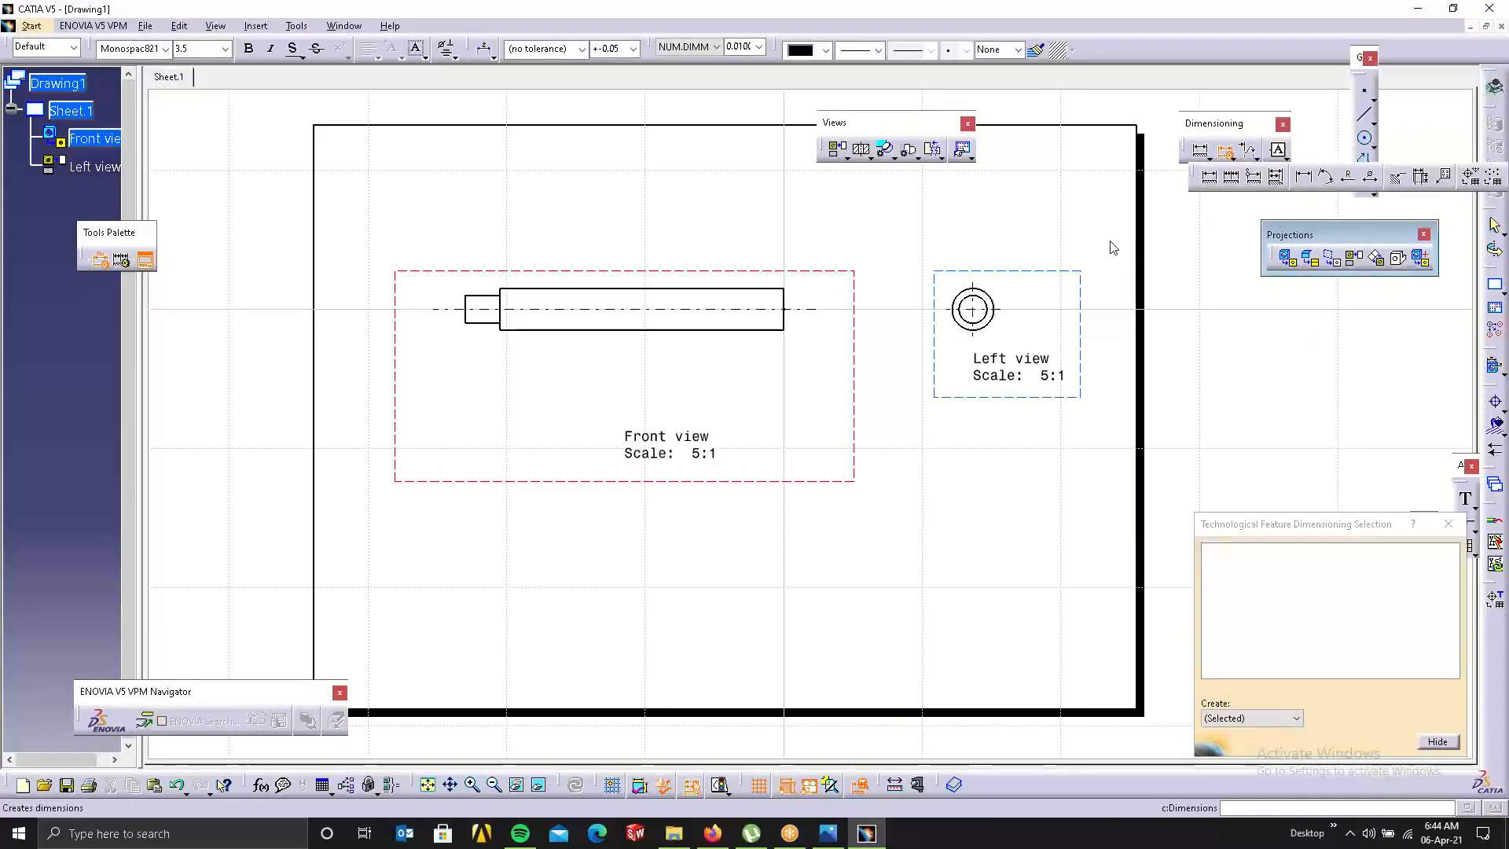
left_click_drag(1113, 248, 1106, 230)
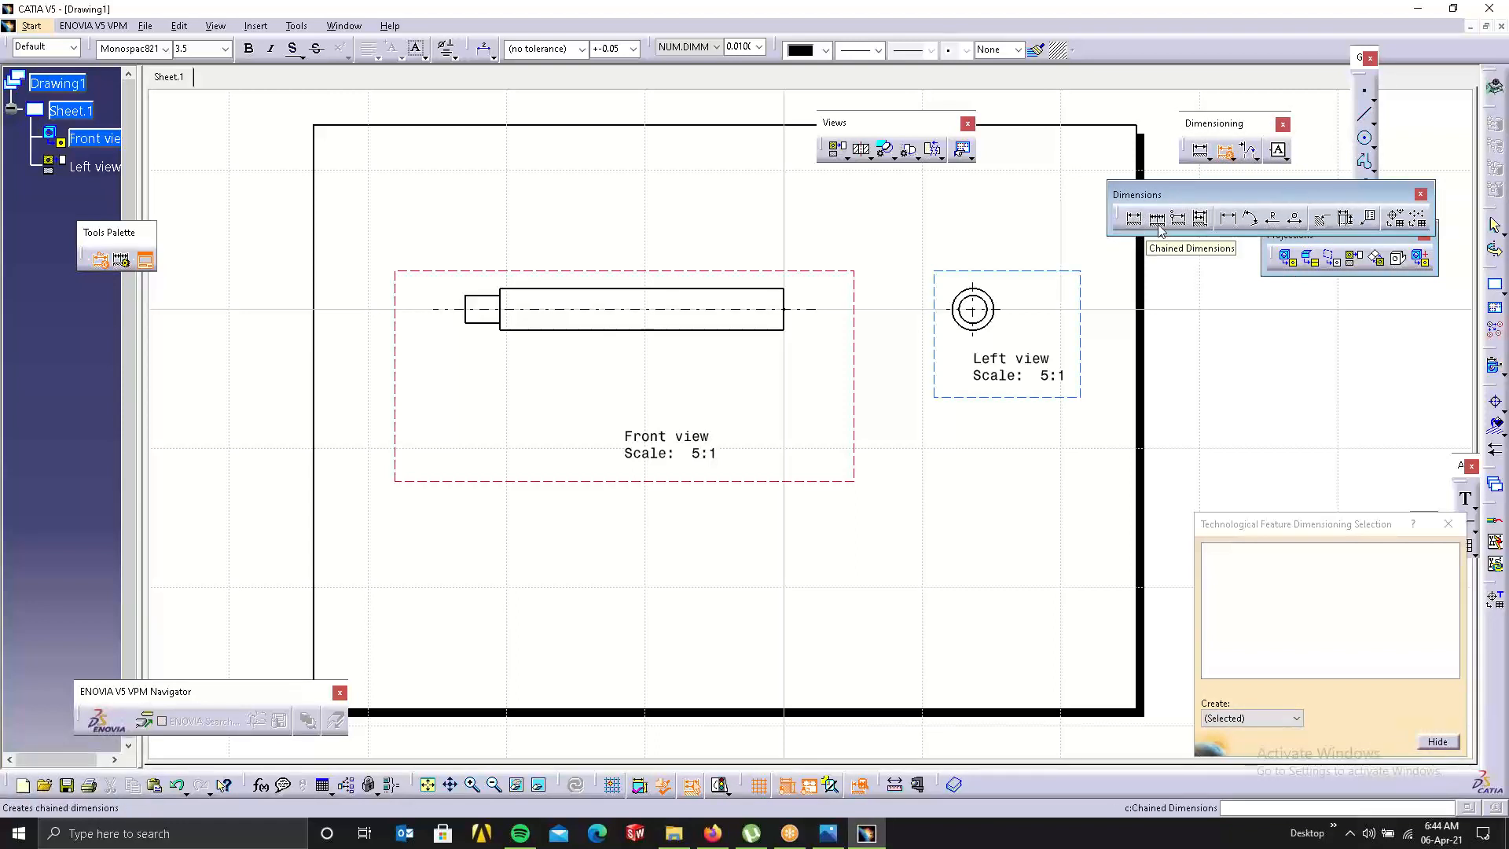
Add stacked length dimensions above the front view for the screw's main shaft and its overall length.
left_click(1203, 224)
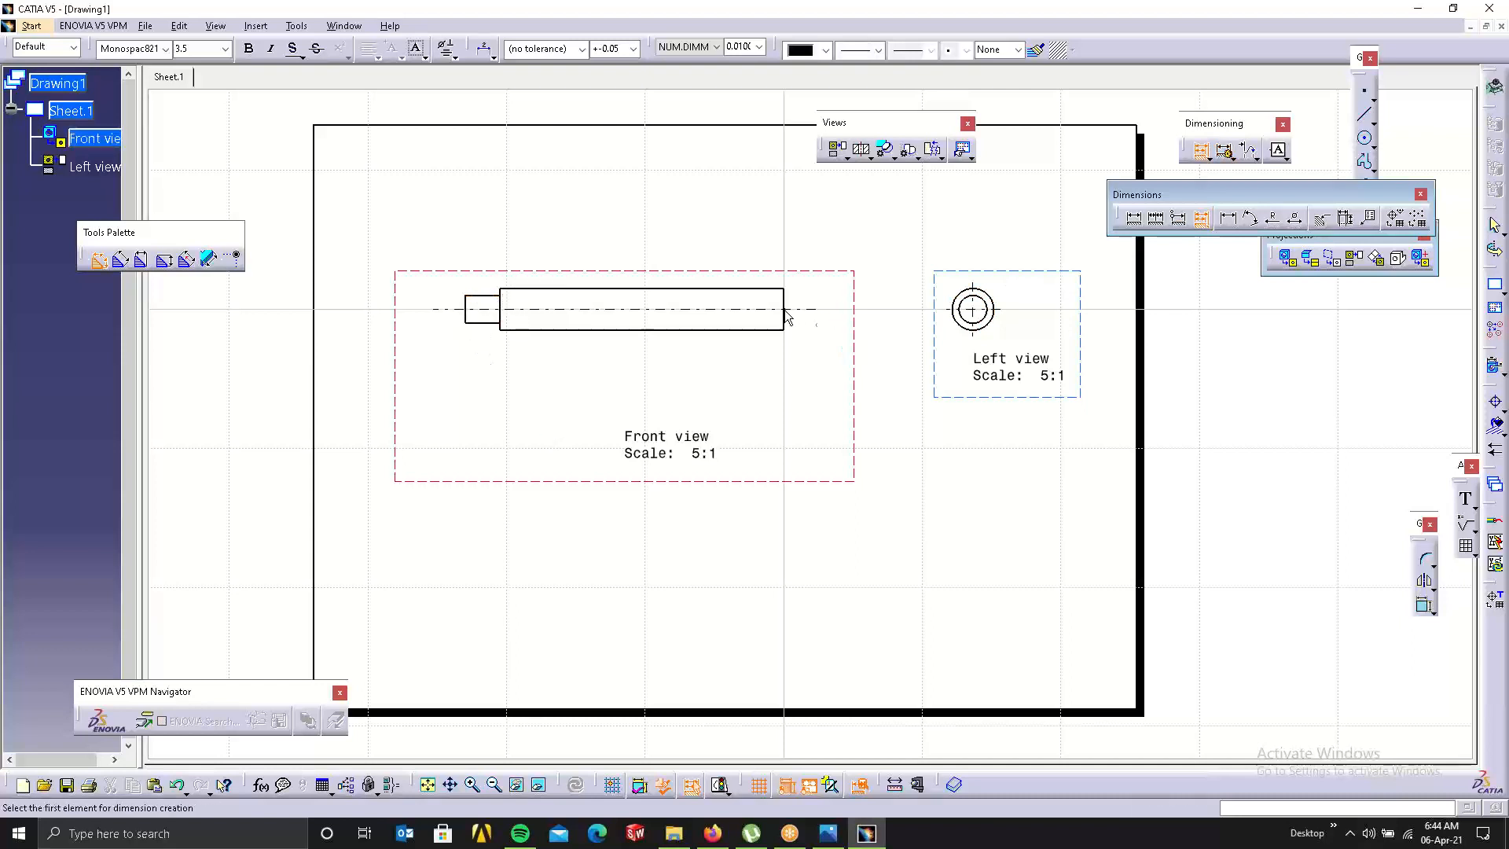
left_click(498, 305)
left_click(509, 309)
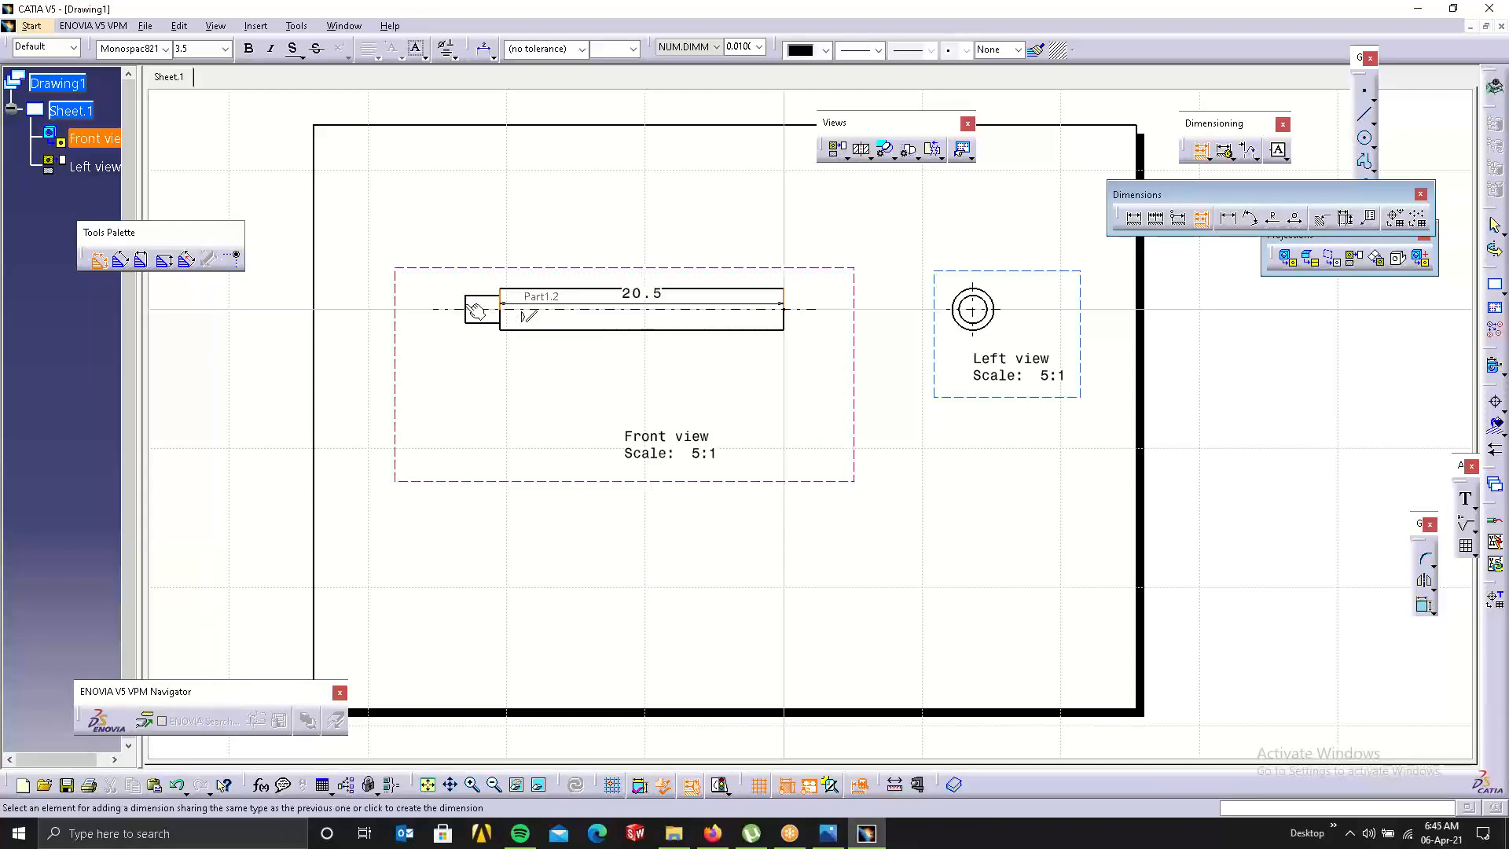
left_click(475, 310)
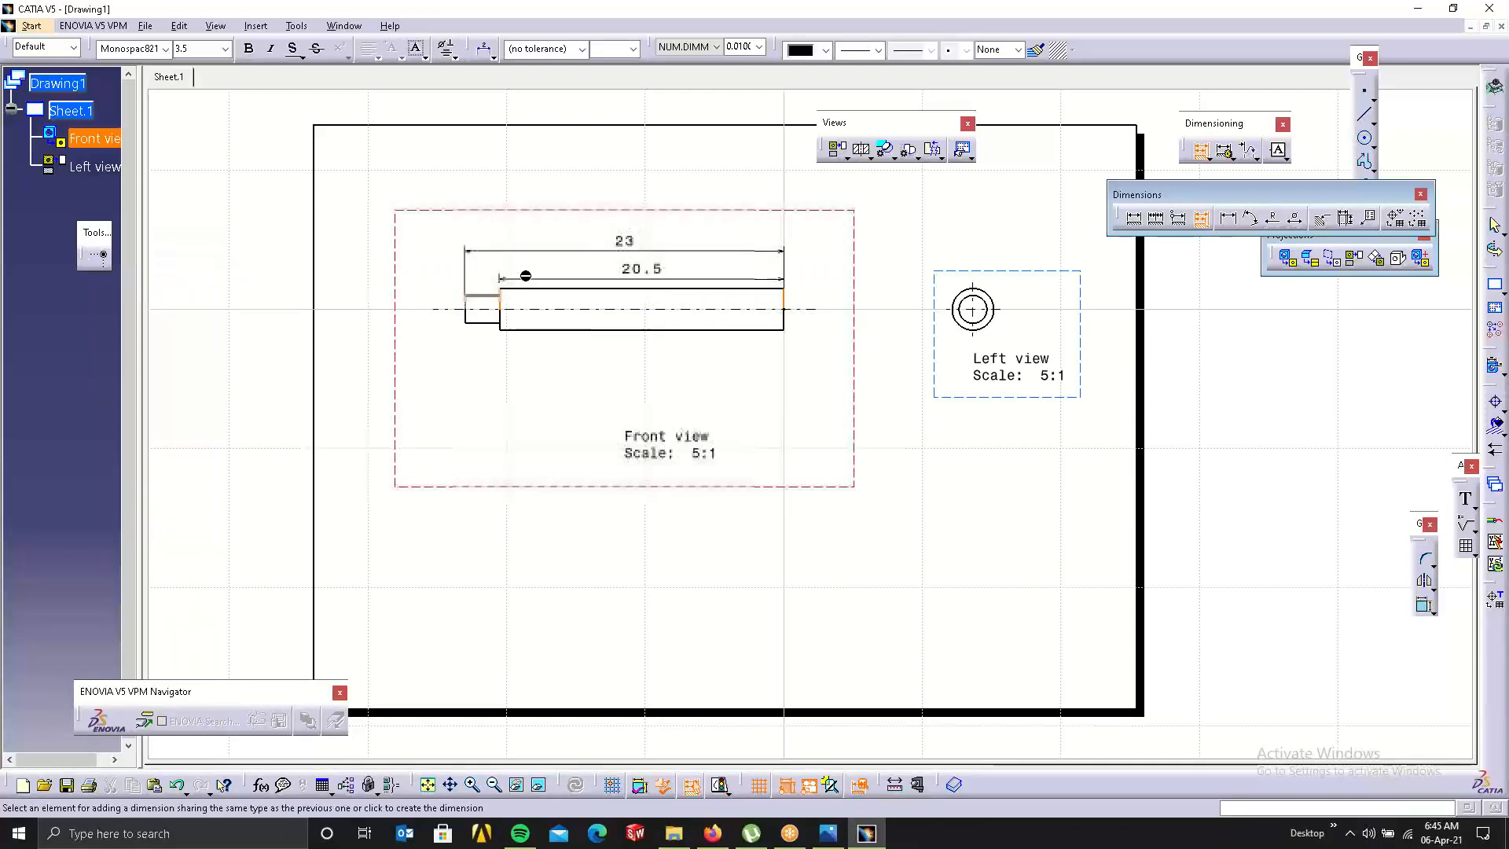
left_click(566, 246)
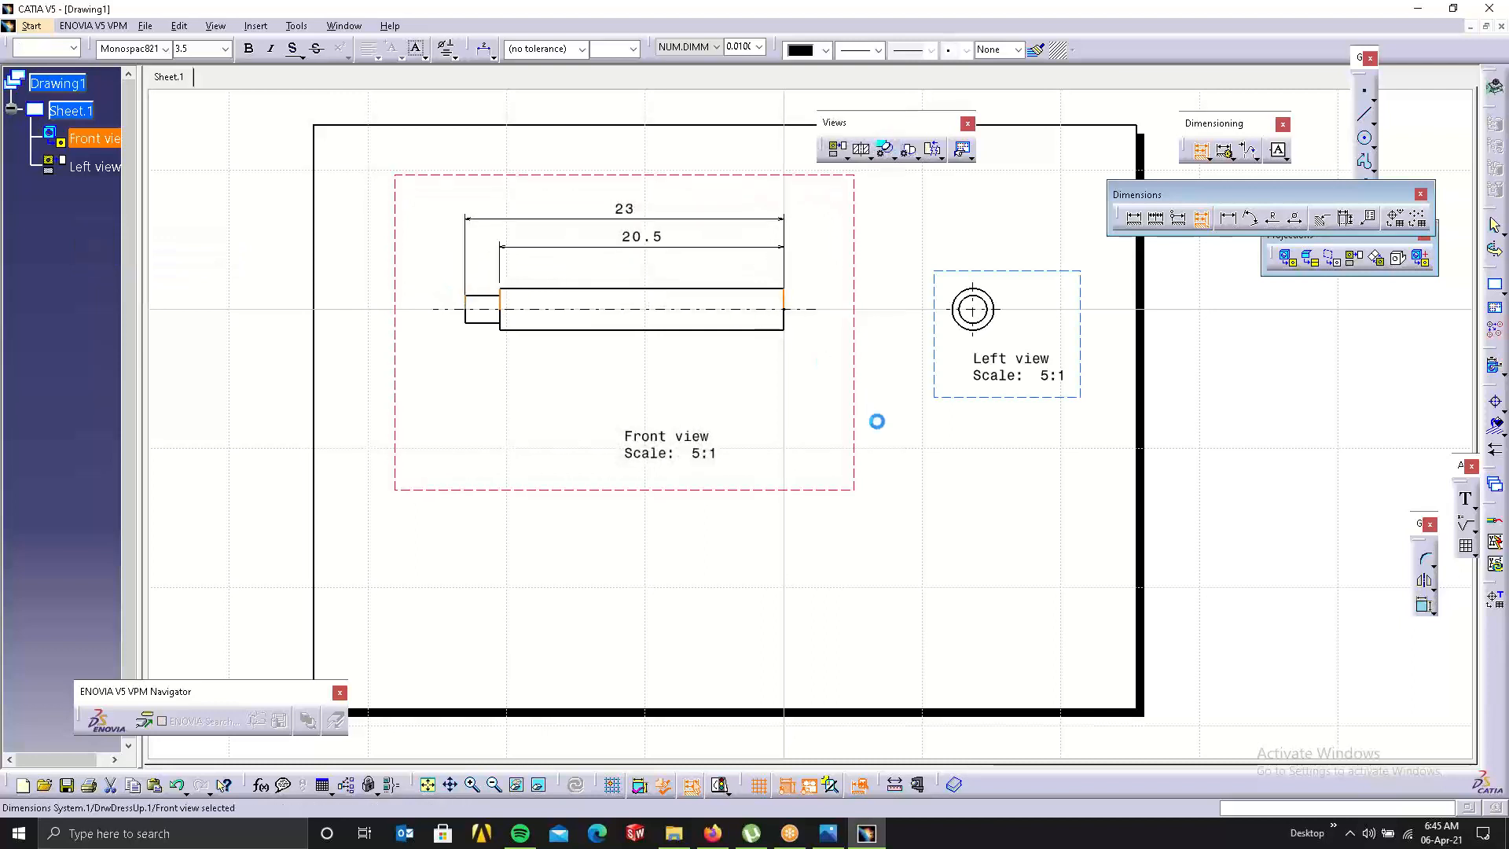
left_click(1031, 469)
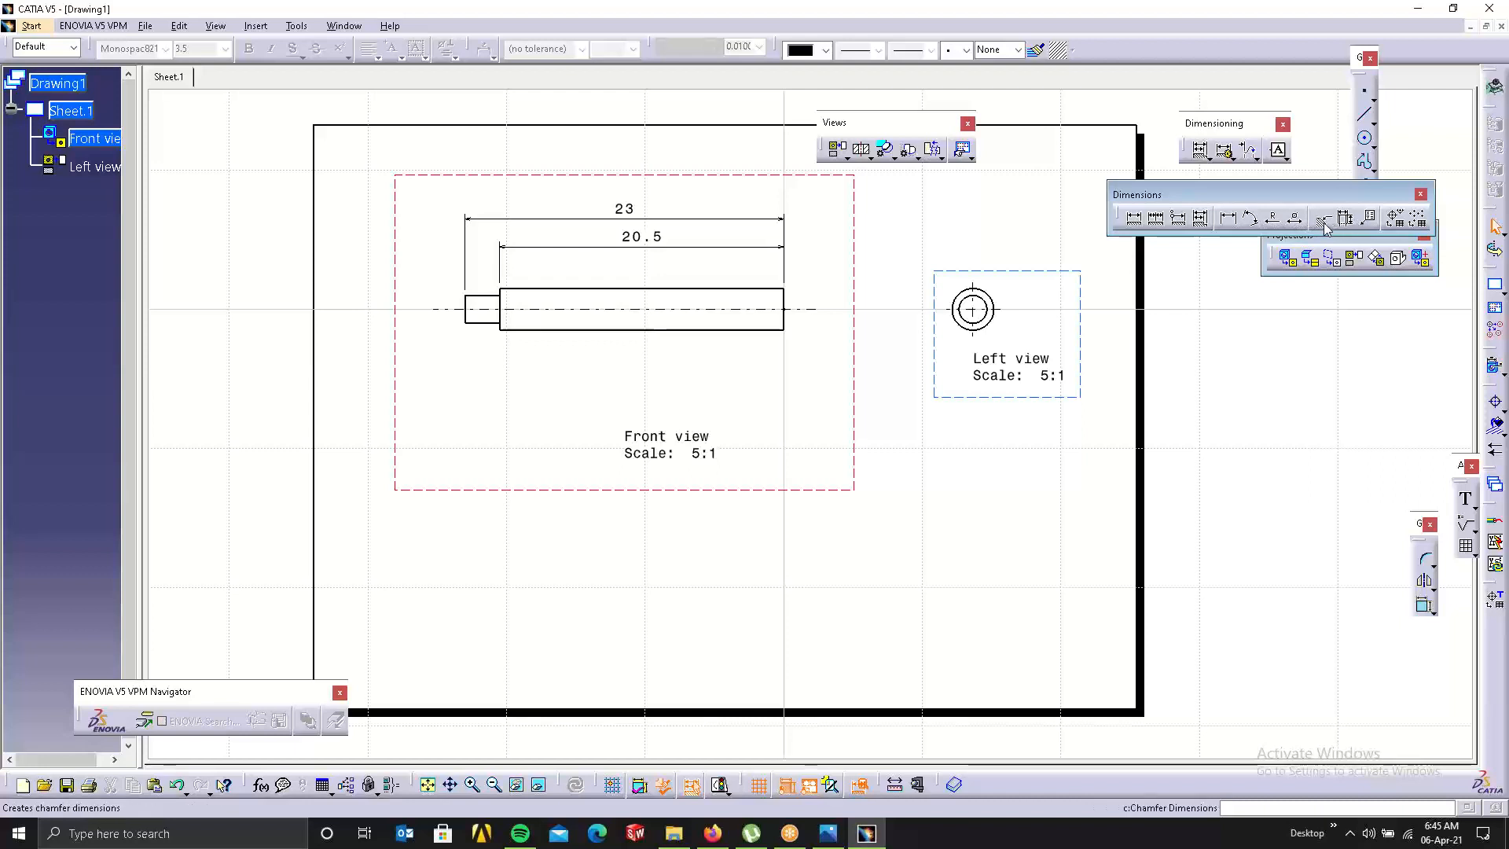
Delete the stacked dimension system from the front view.
left_click(633, 237)
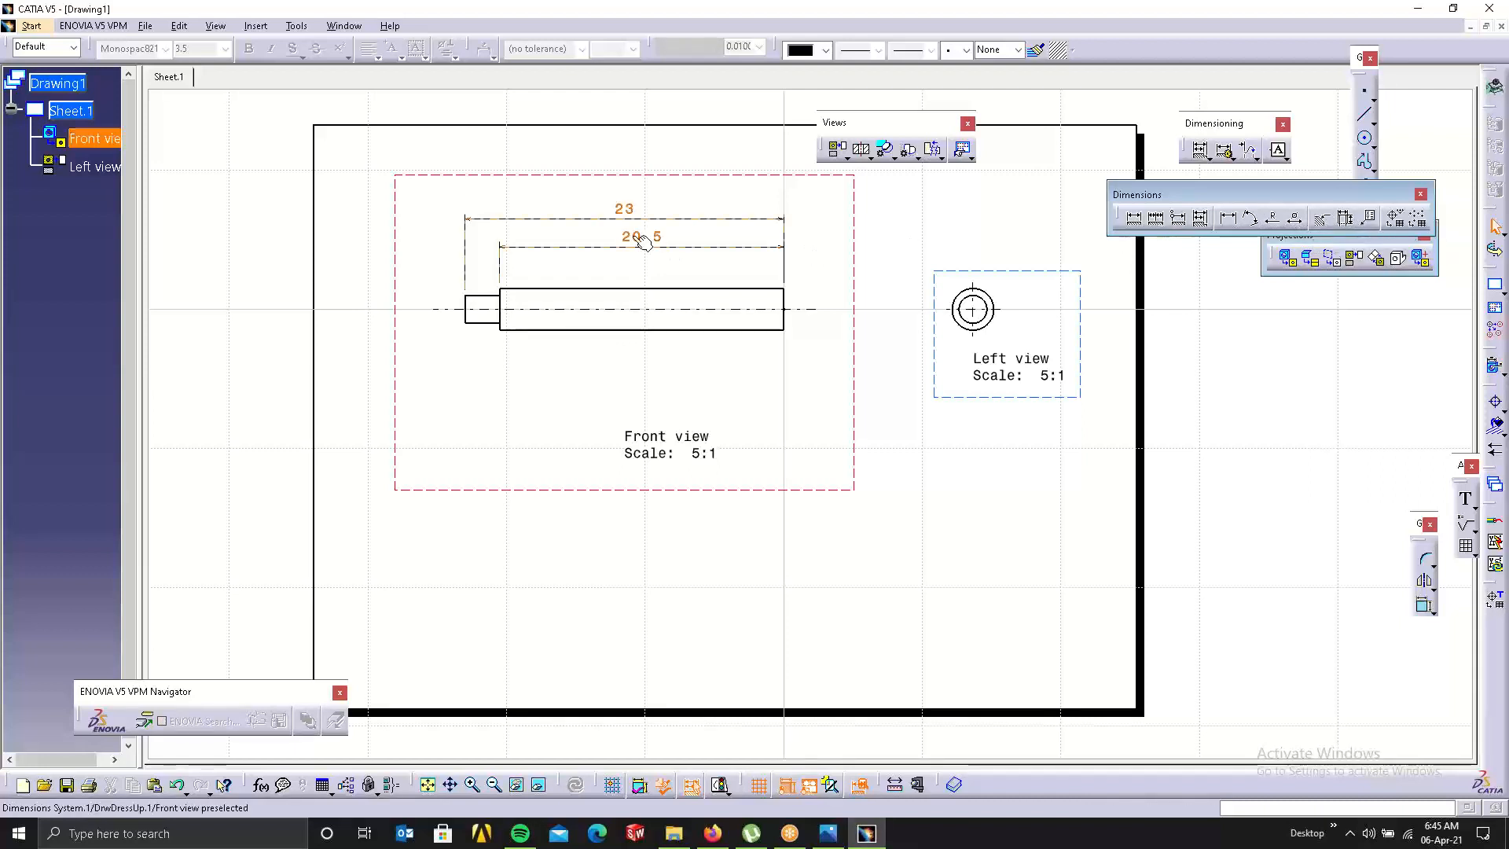
right_click(634, 237)
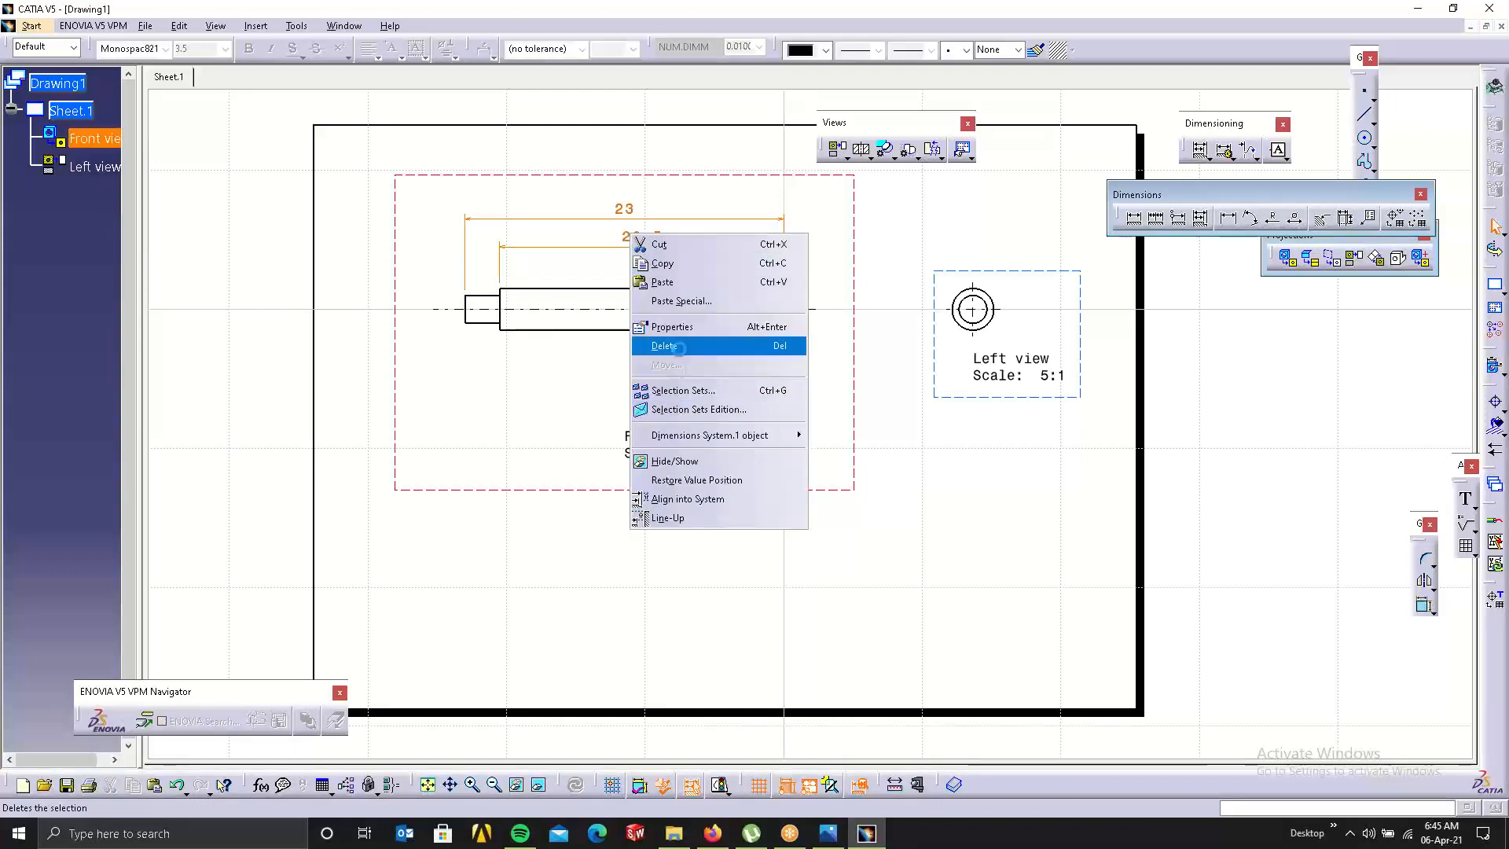
left_click(677, 346)
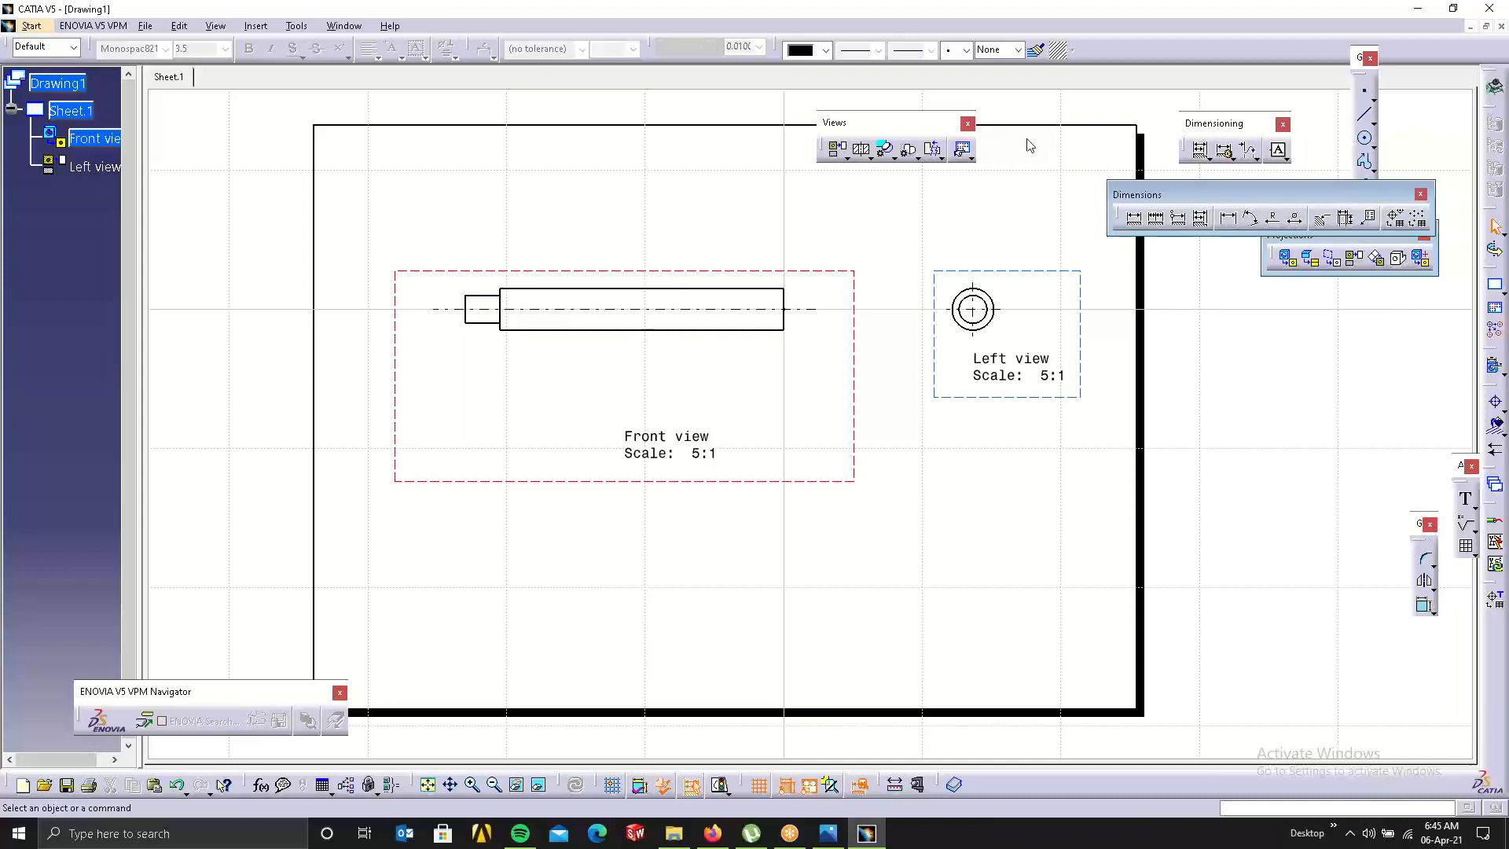
Undock the generation tools and generate dimensions automatically from the part's sketcher, 3D and measured constraints, accepting the default filters and analysis.
left_click_drag(1027, 139, 1021, 133)
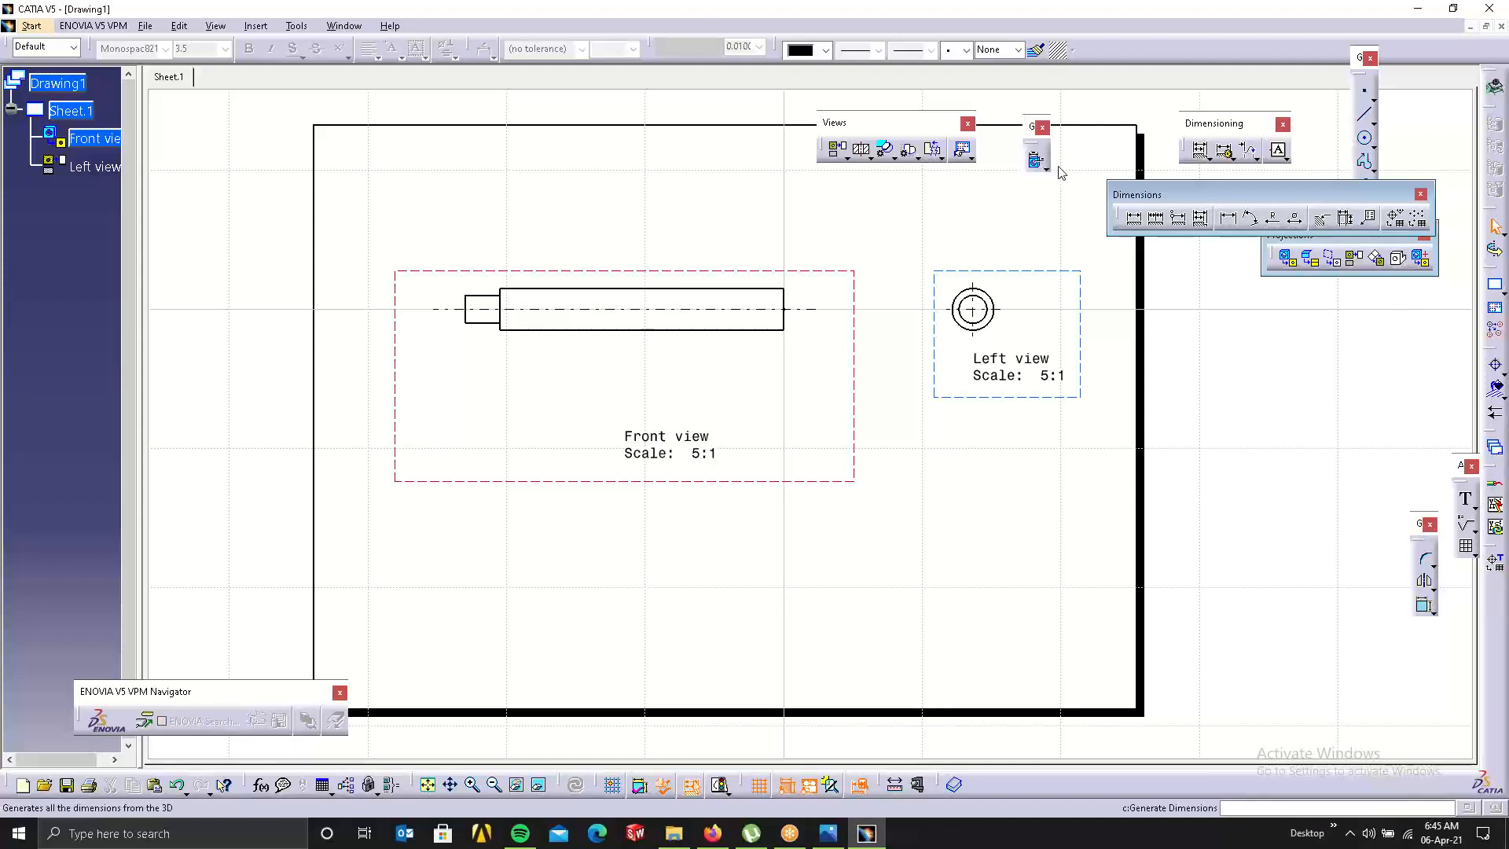
left_click(1035, 163)
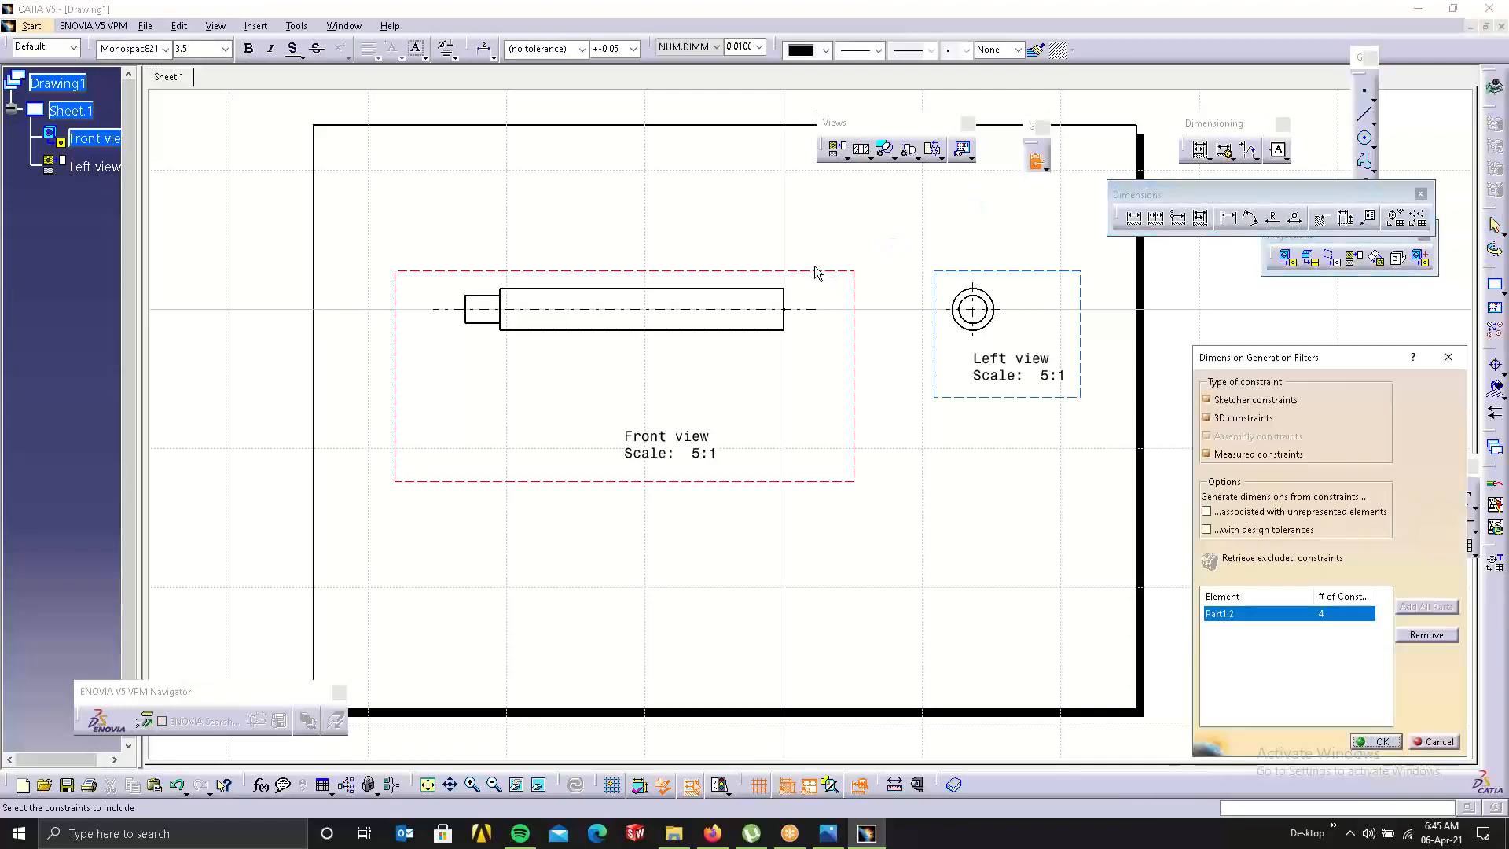
left_click(633, 338)
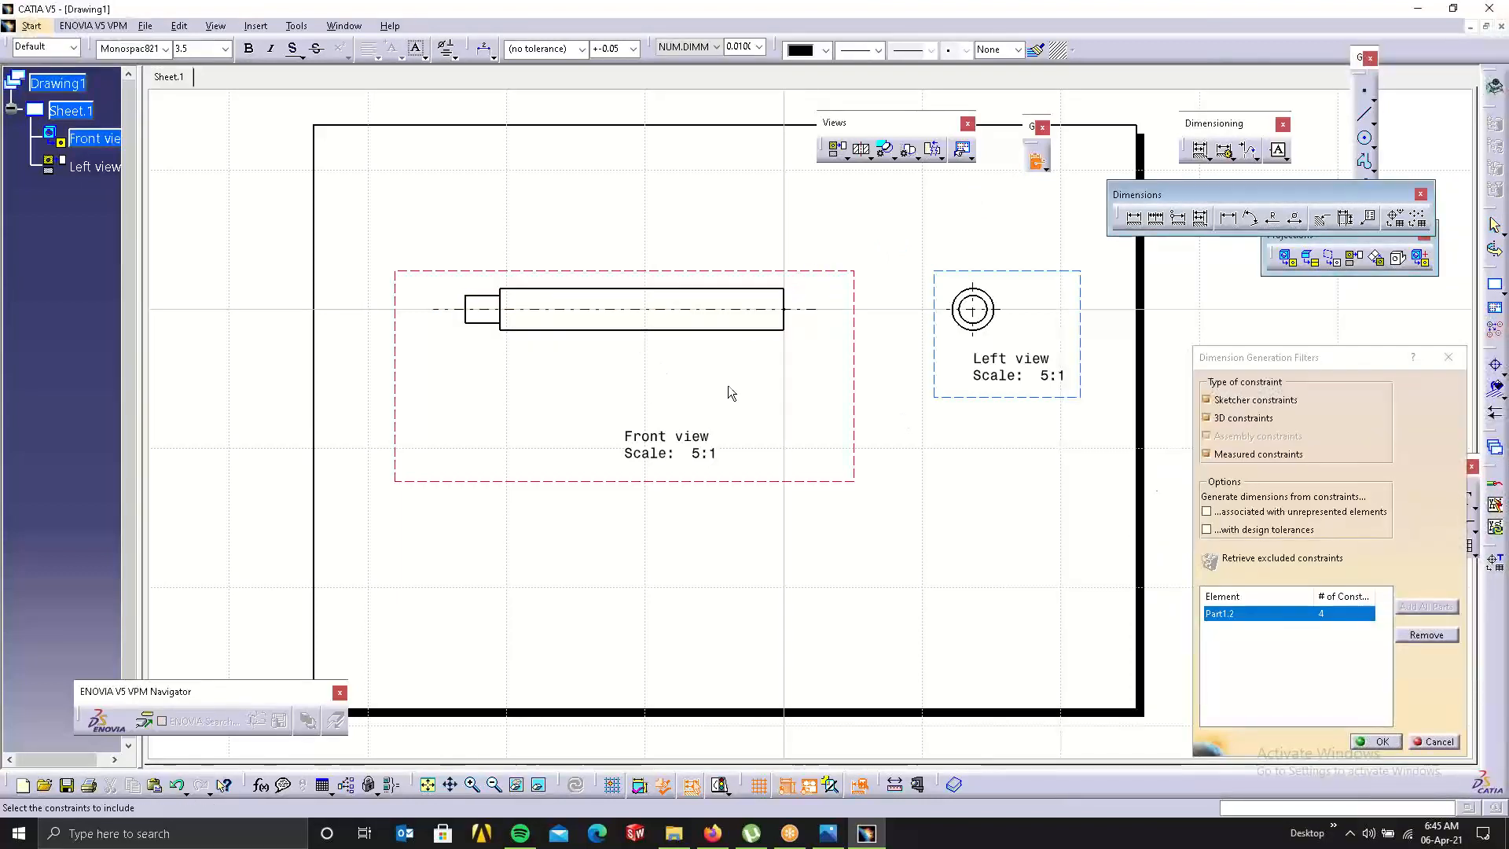
left_click(1375, 741)
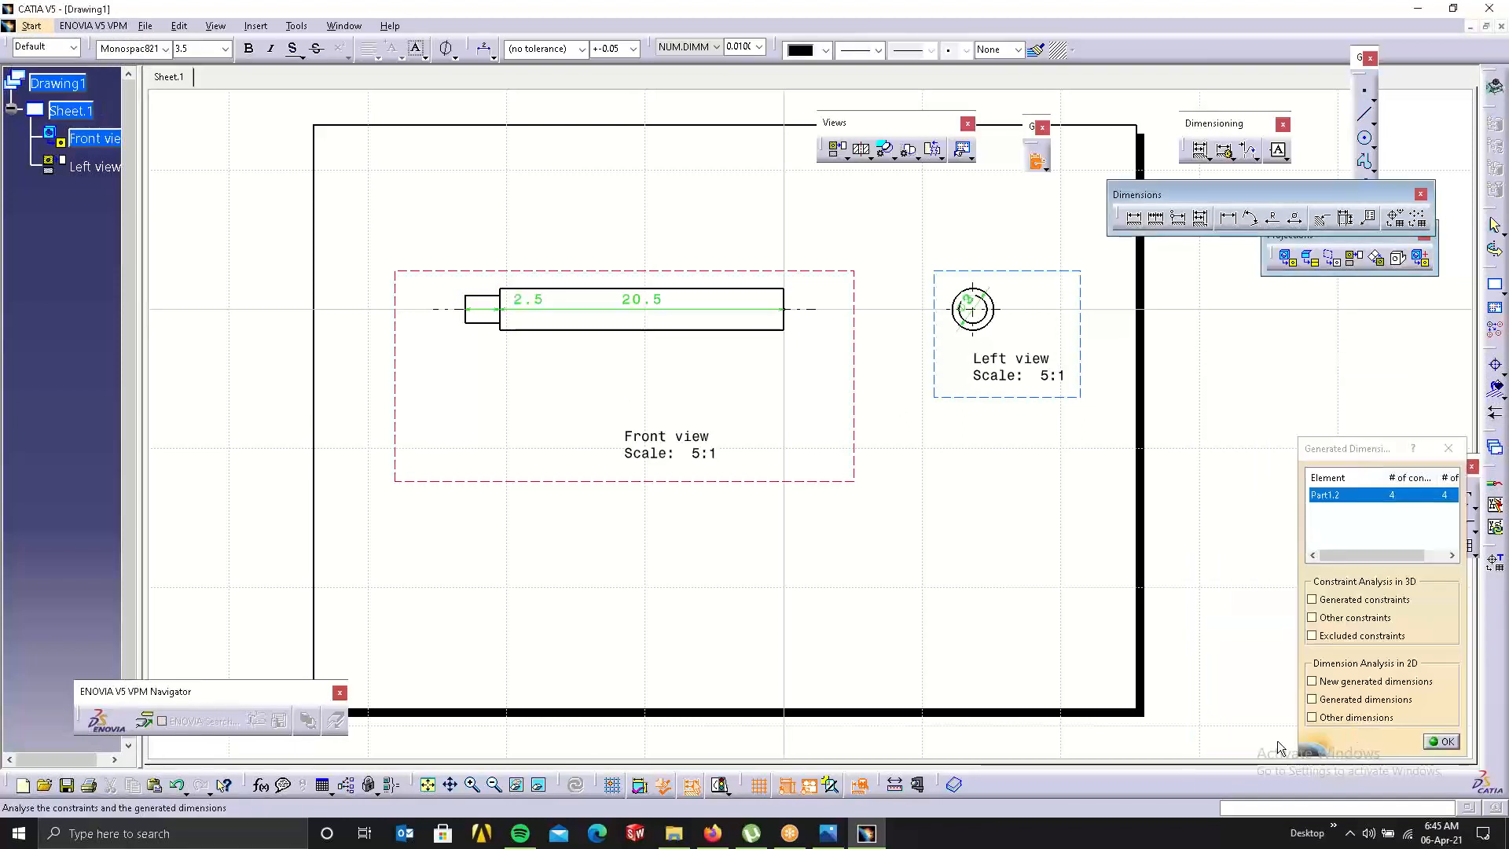
left_click(643, 302)
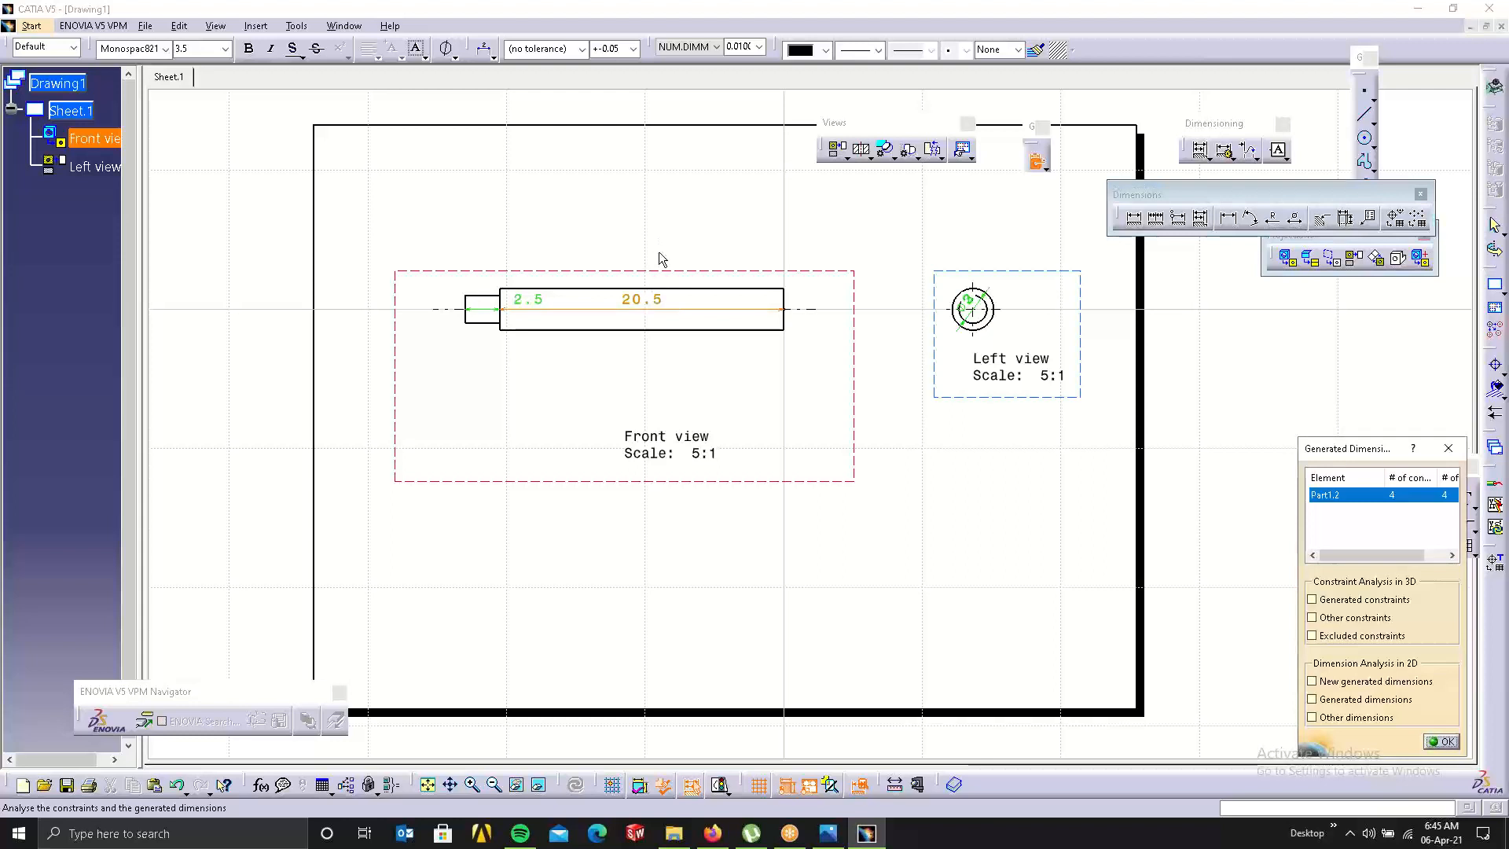
left_click(1456, 741)
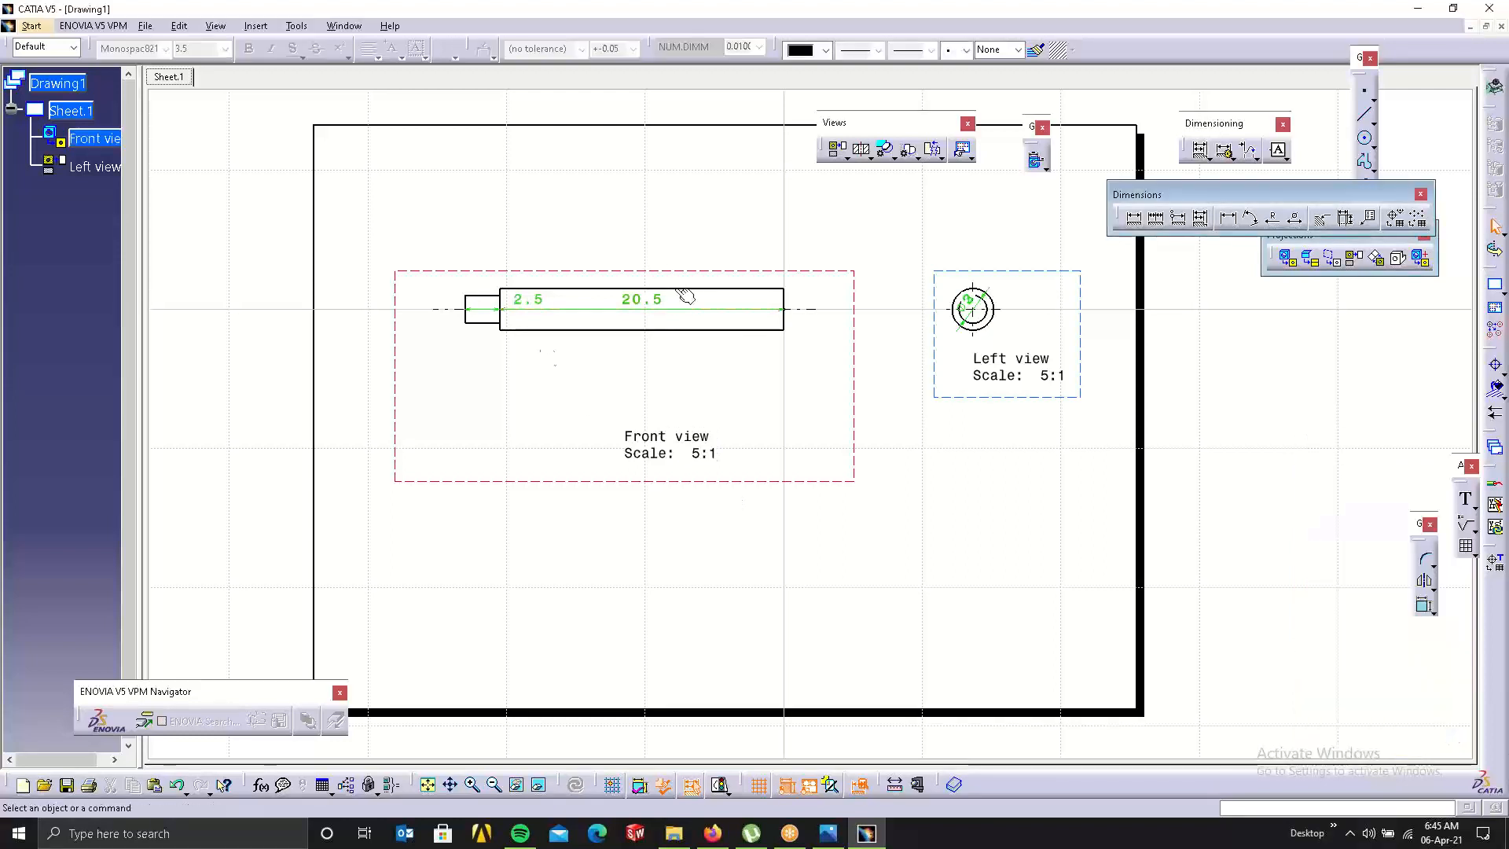
Reposition the front view's generated dimensions, placing the shaft length above the screw and the tip length below it.
left_click_drag(686, 297, 659, 238)
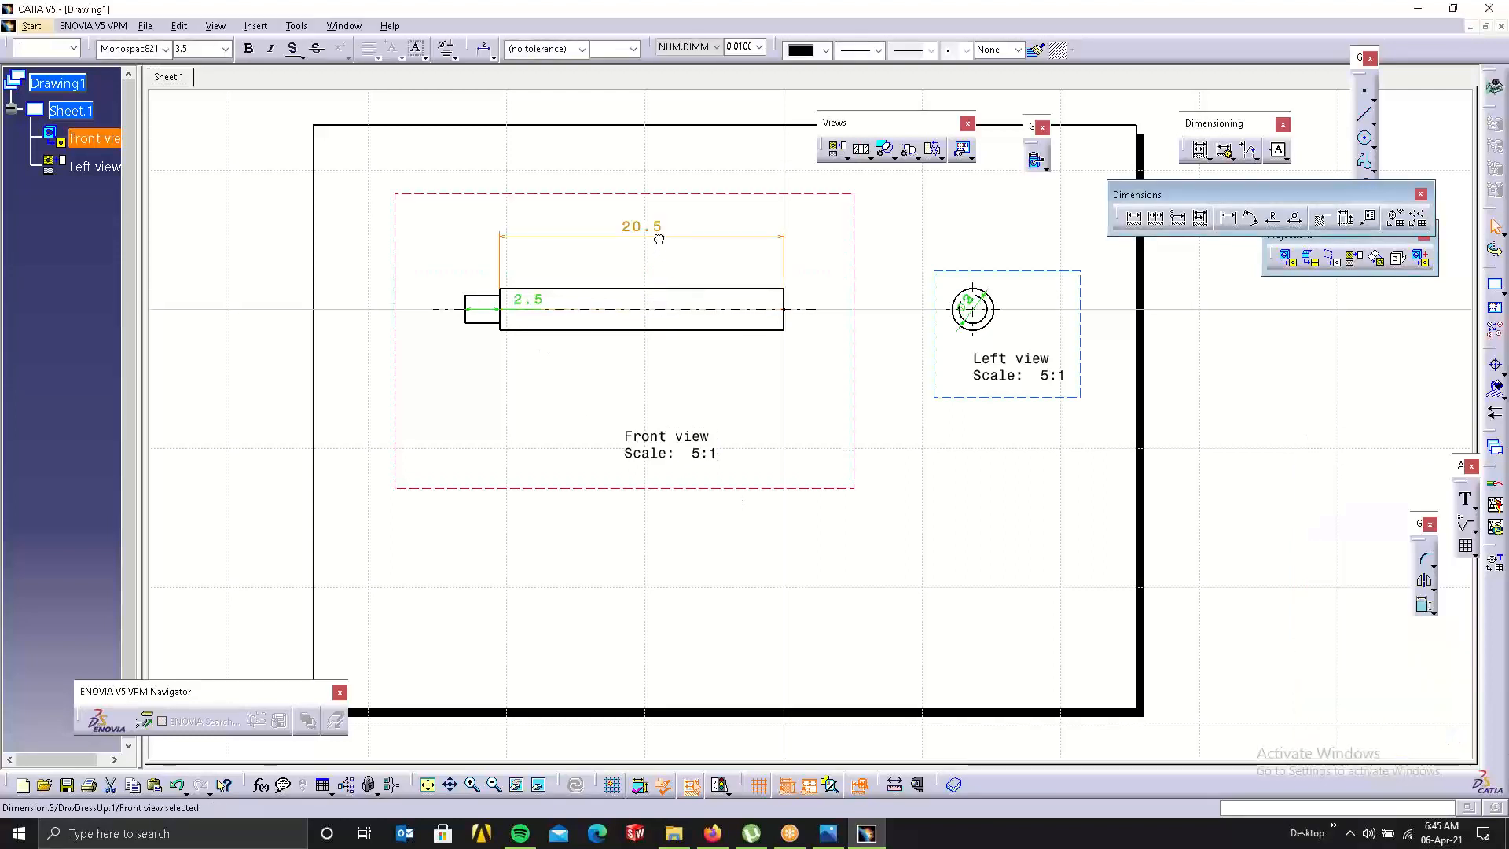
left_click_drag(539, 309, 487, 363)
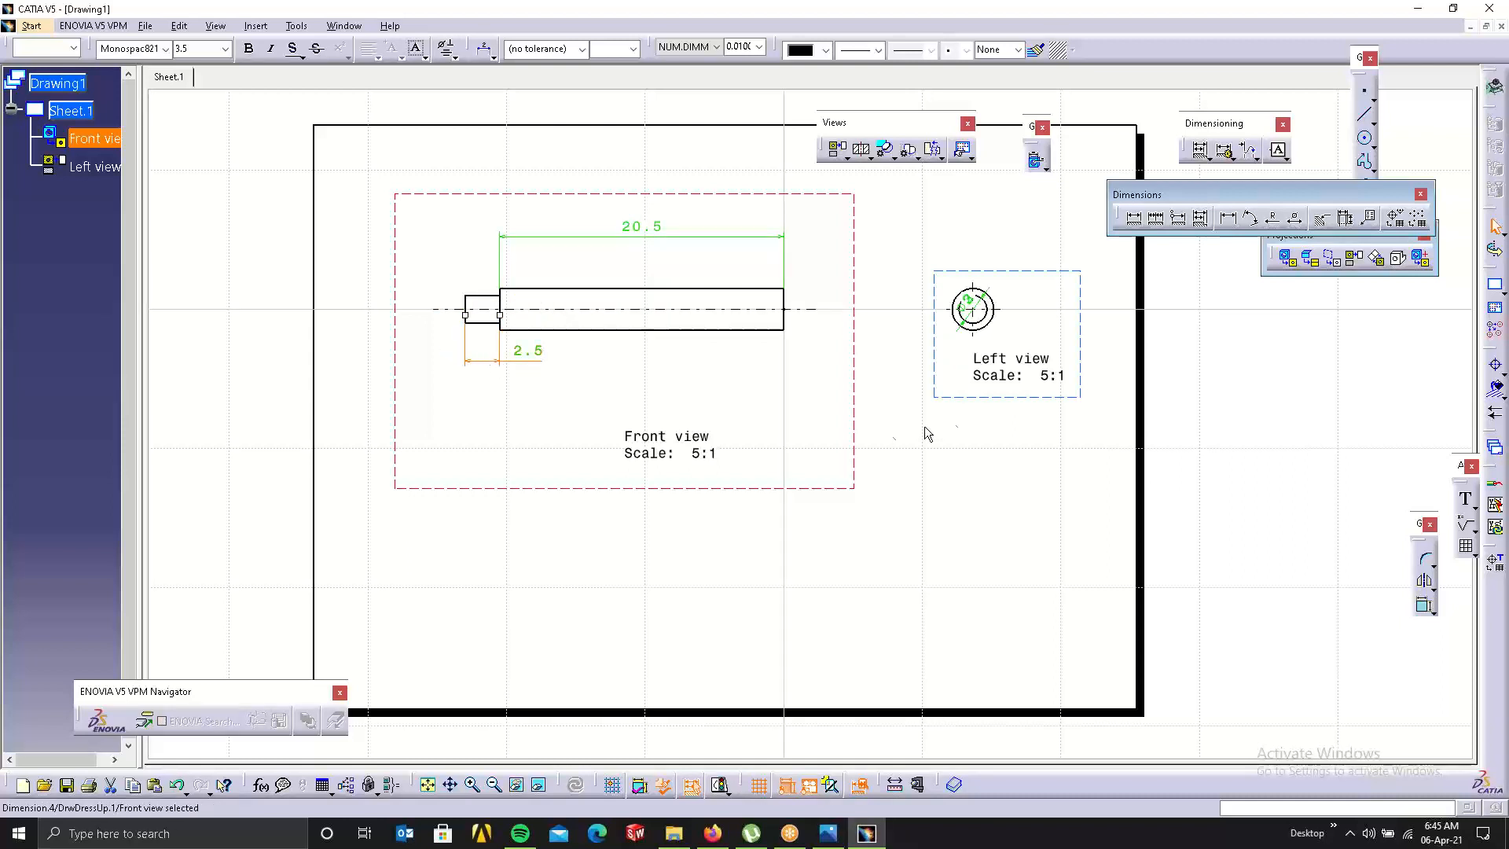
left_click(955, 420)
Pull both generated diameter dimensions out of the circles in the left view and place them to the right.
left_click_drag(972, 309, 1054, 294)
left_click(975, 306)
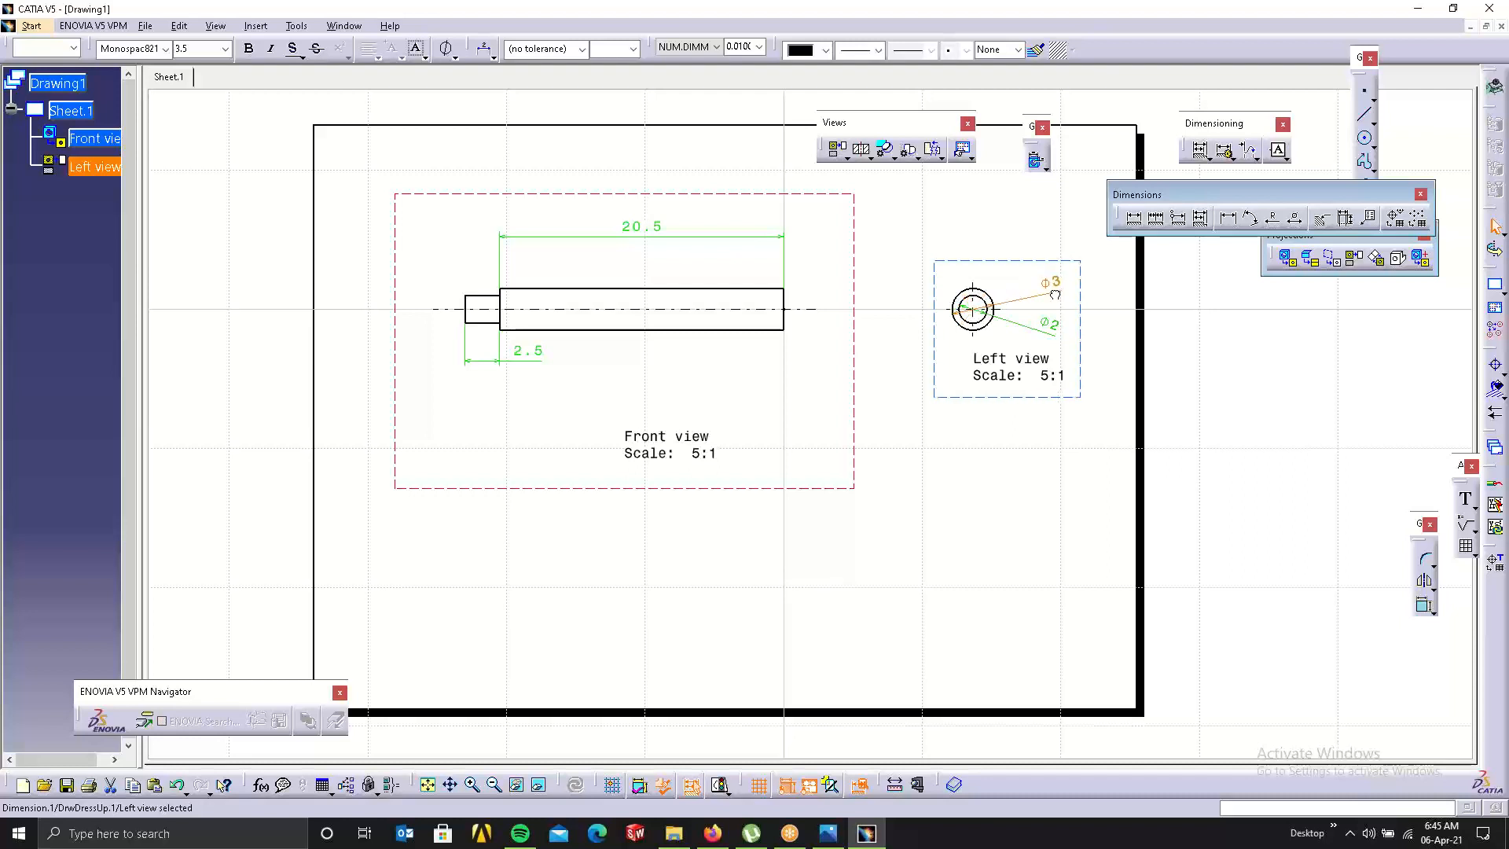
left_click(1273, 385)
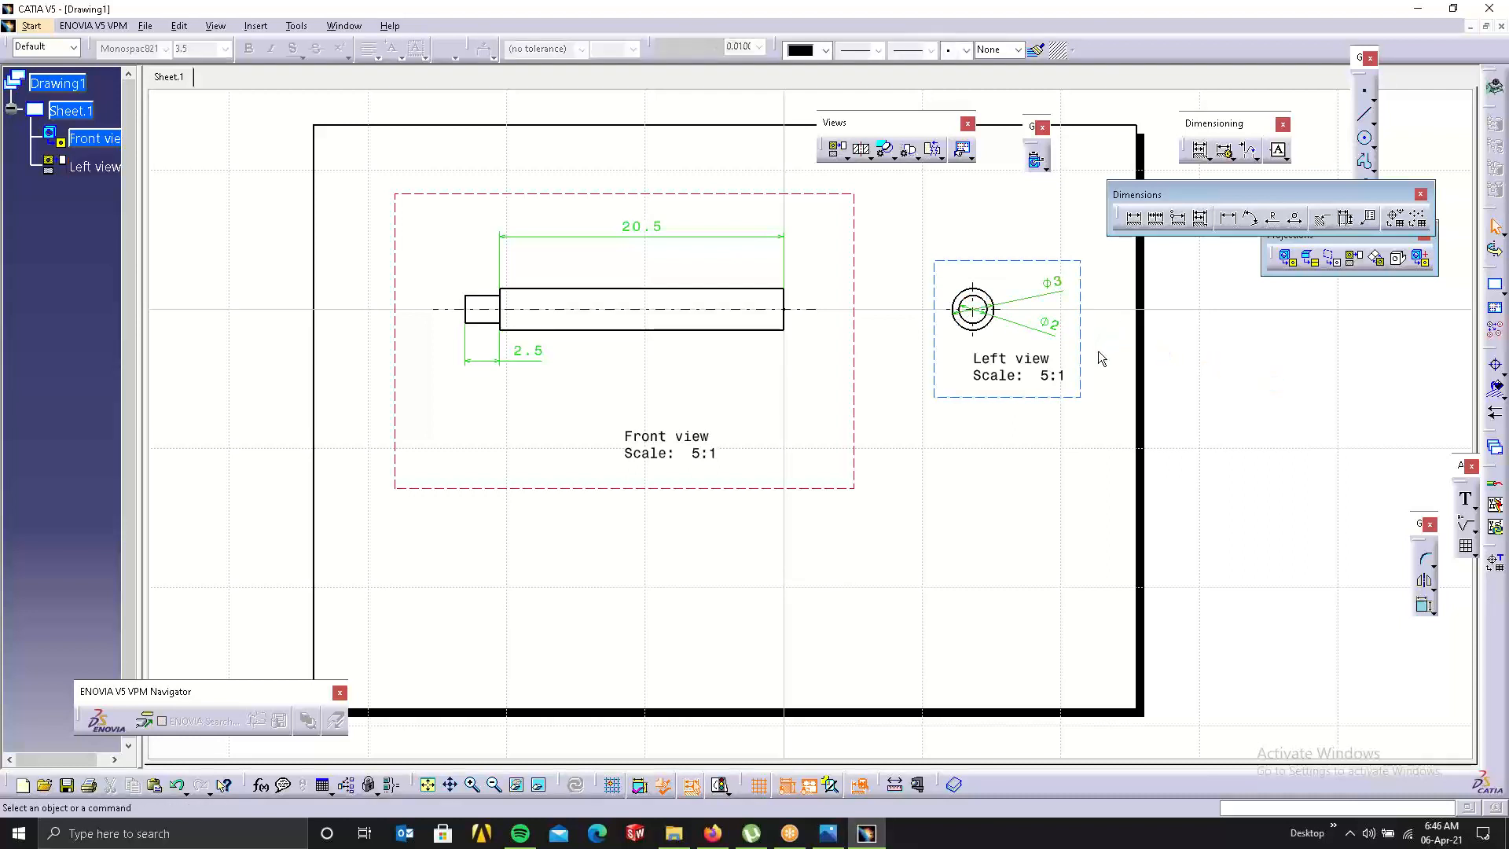
Set the dimension line representation of both diameter dimensions in the left view to Two Parts.
left_click(1050, 324)
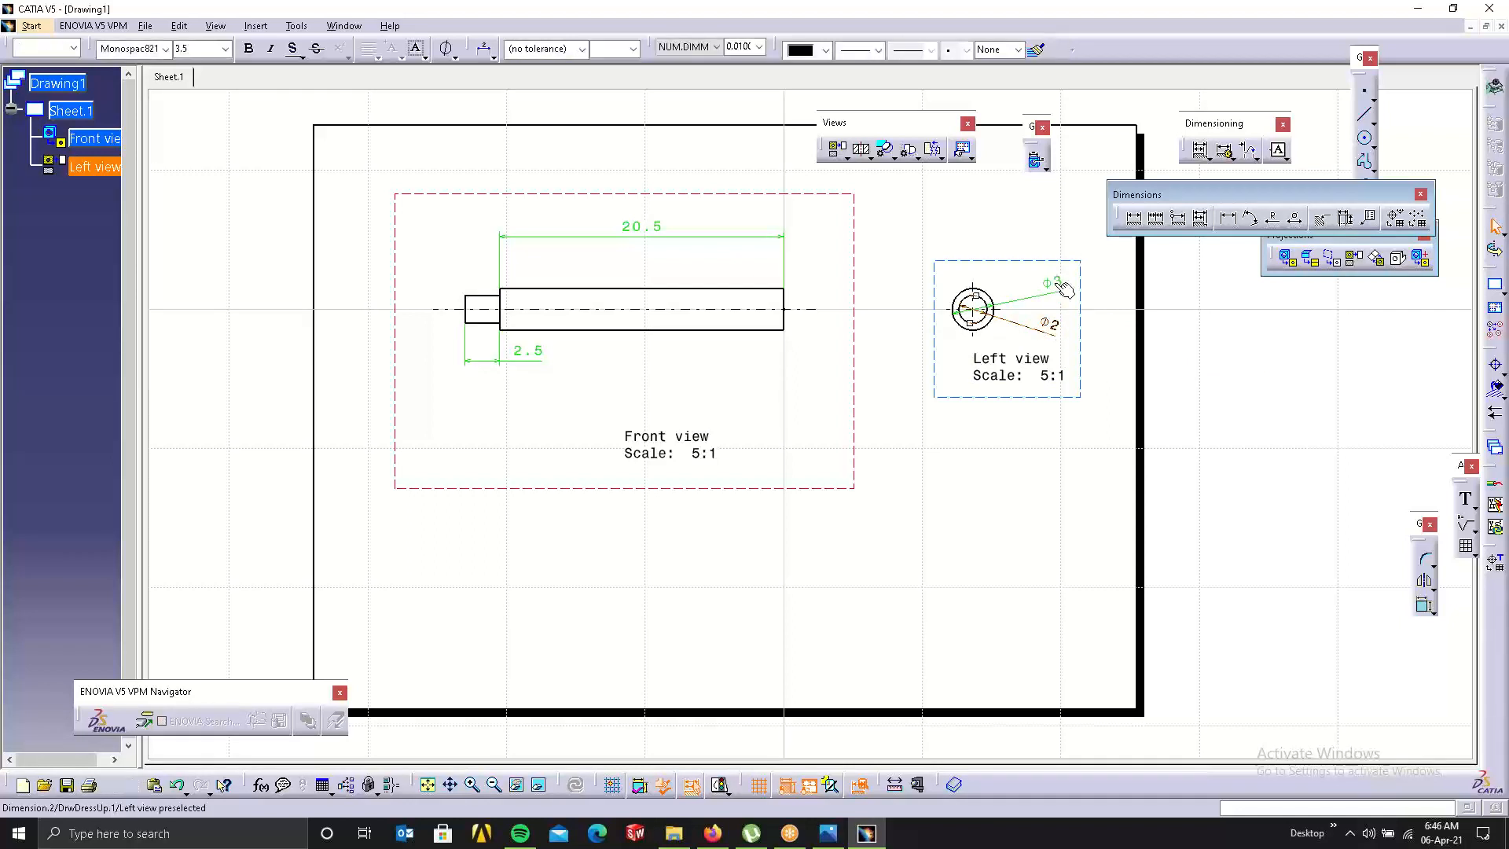
left_click(1059, 285, "ctrl")
right_click(1058, 285)
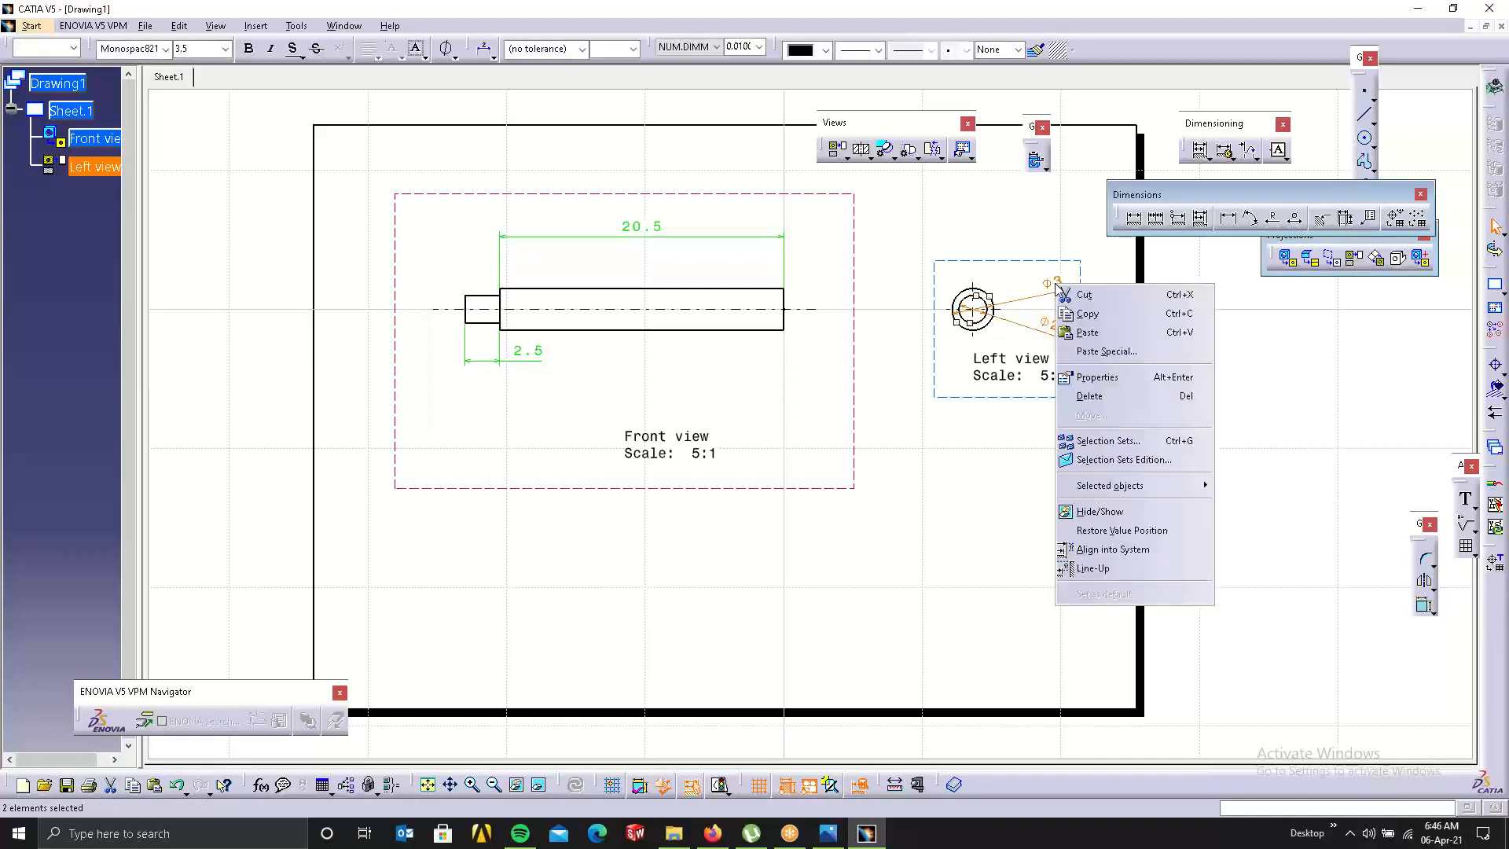
left_click(1121, 380)
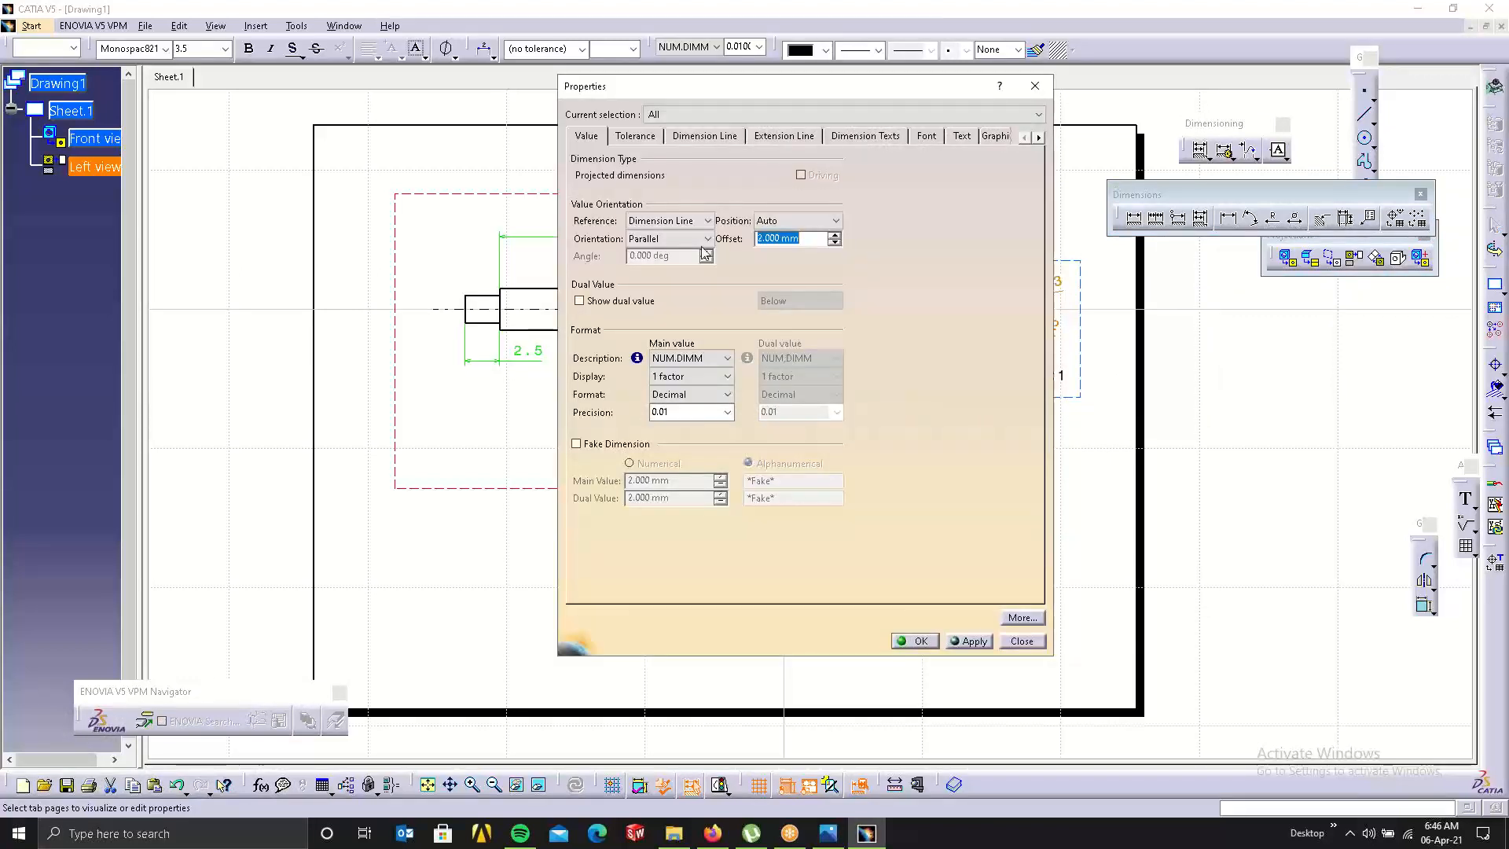
left_click(785, 137)
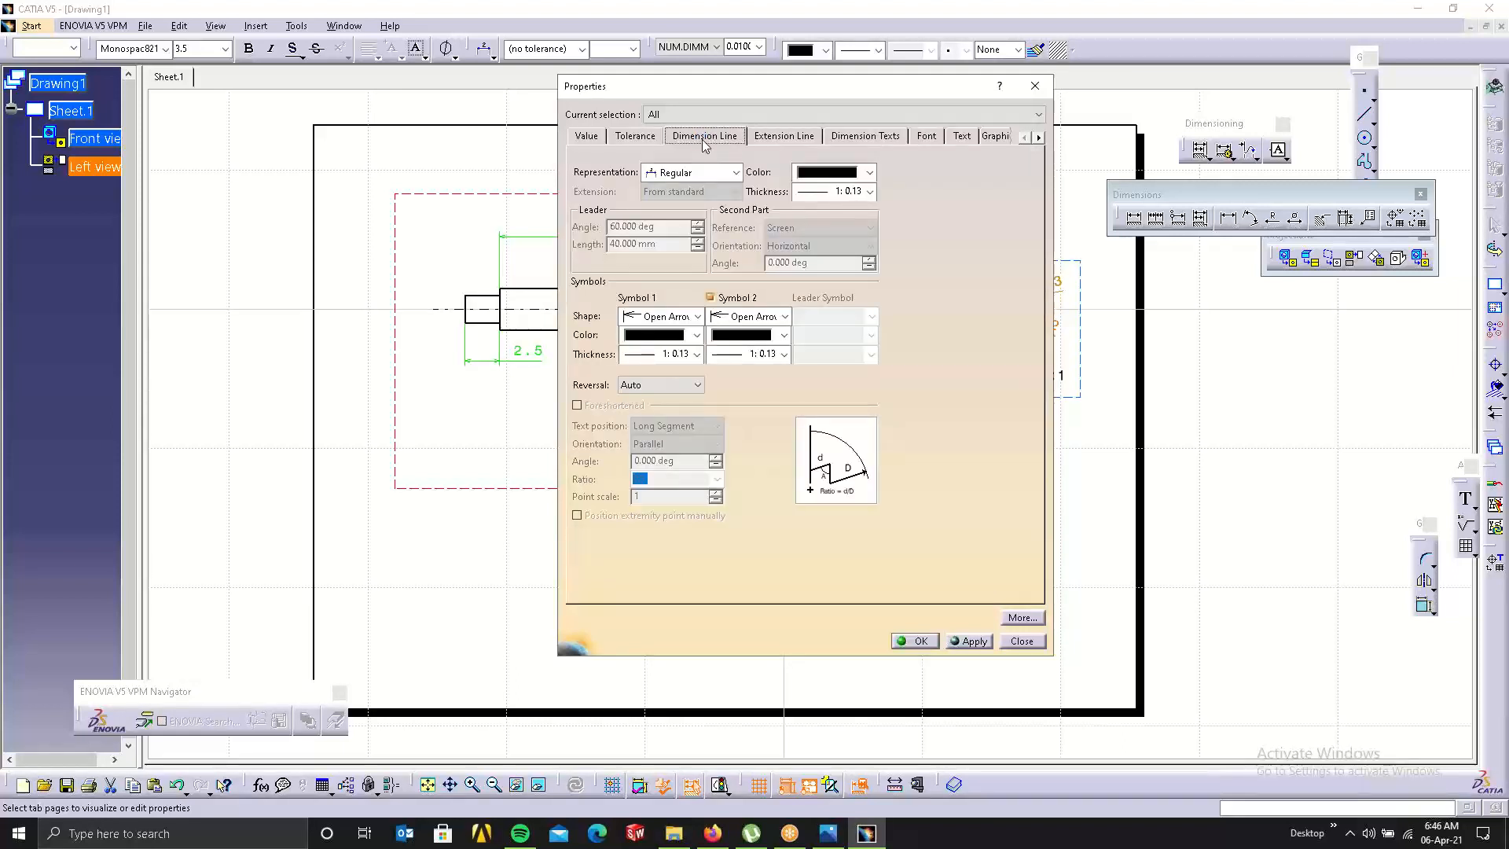
left_click(737, 172)
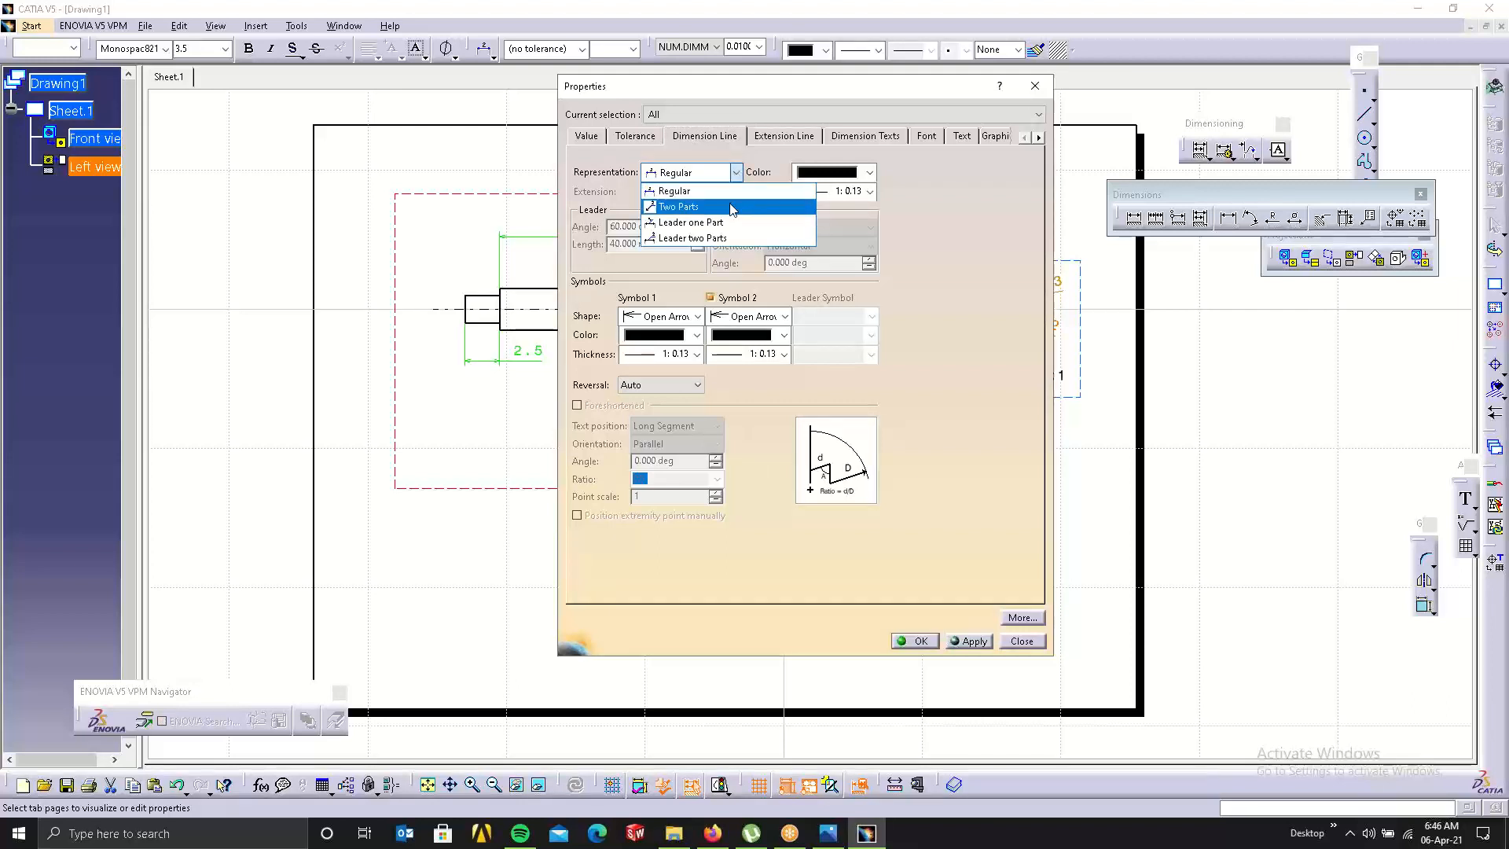
left_click(681, 206)
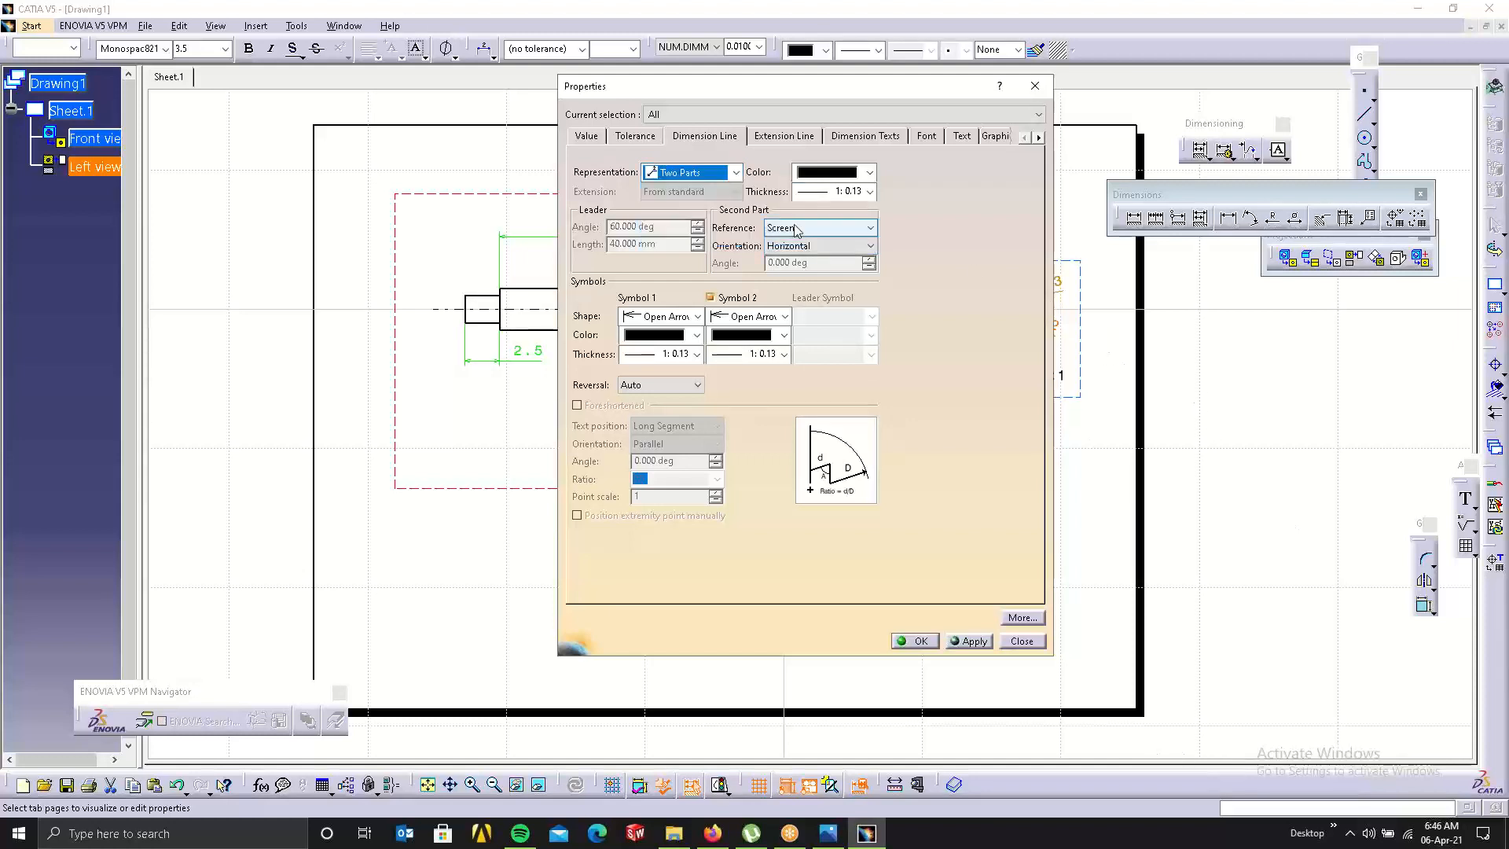
left_click(721, 173)
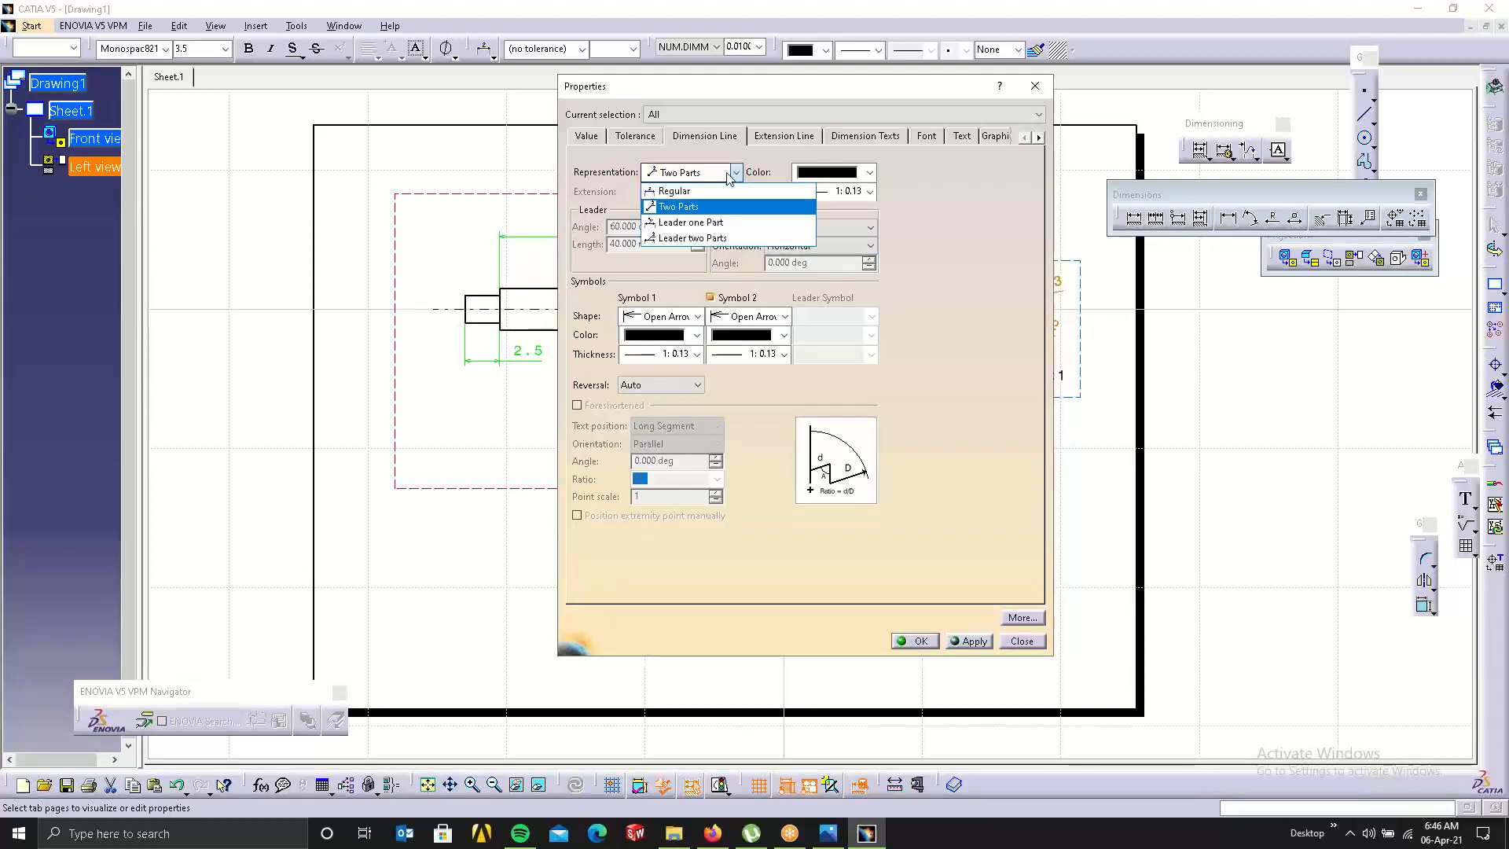
left_click(671, 204)
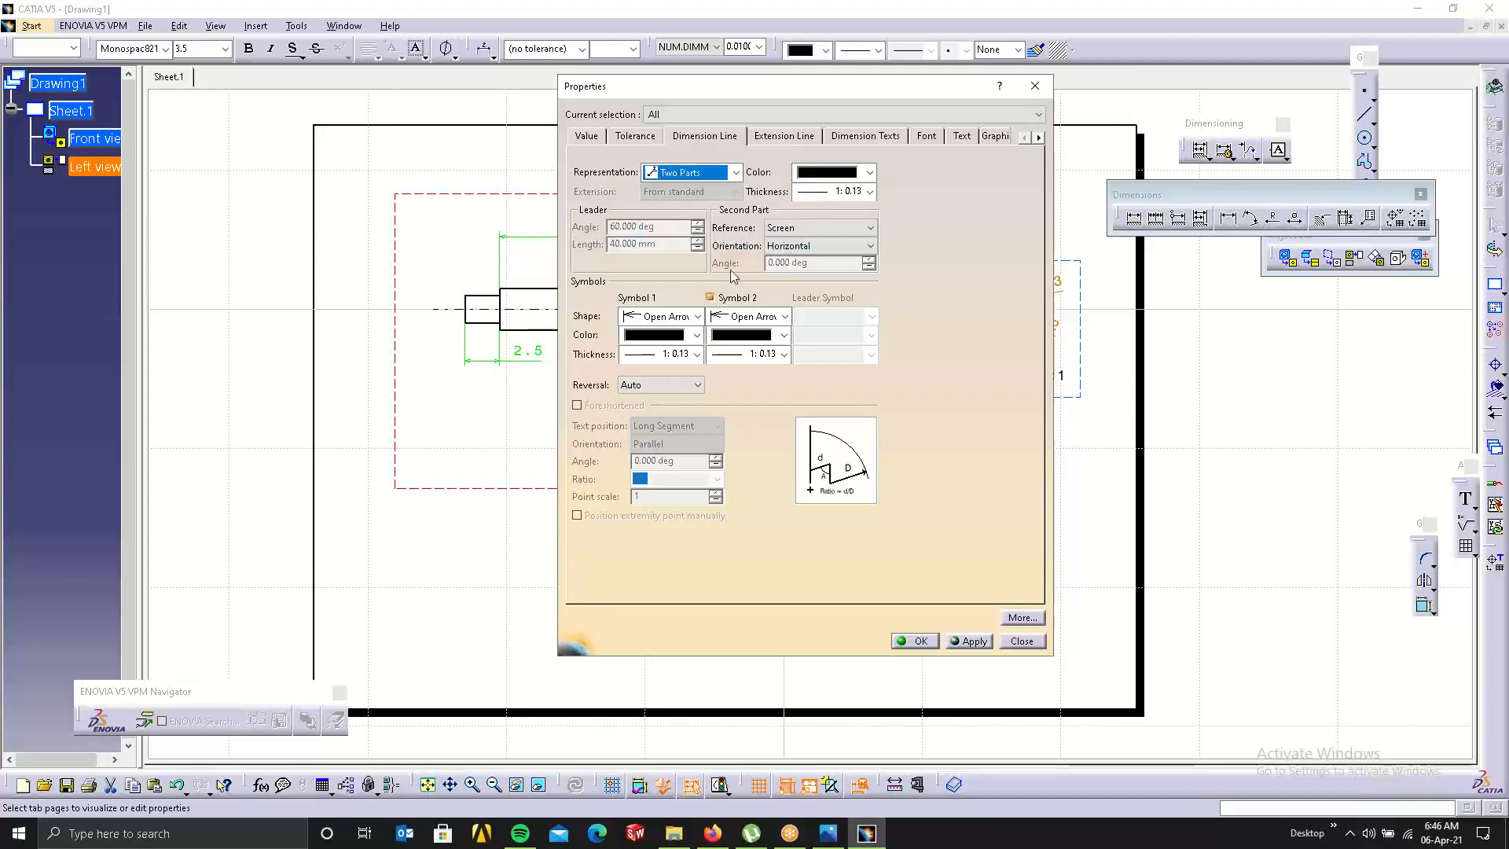
left_click(911, 641)
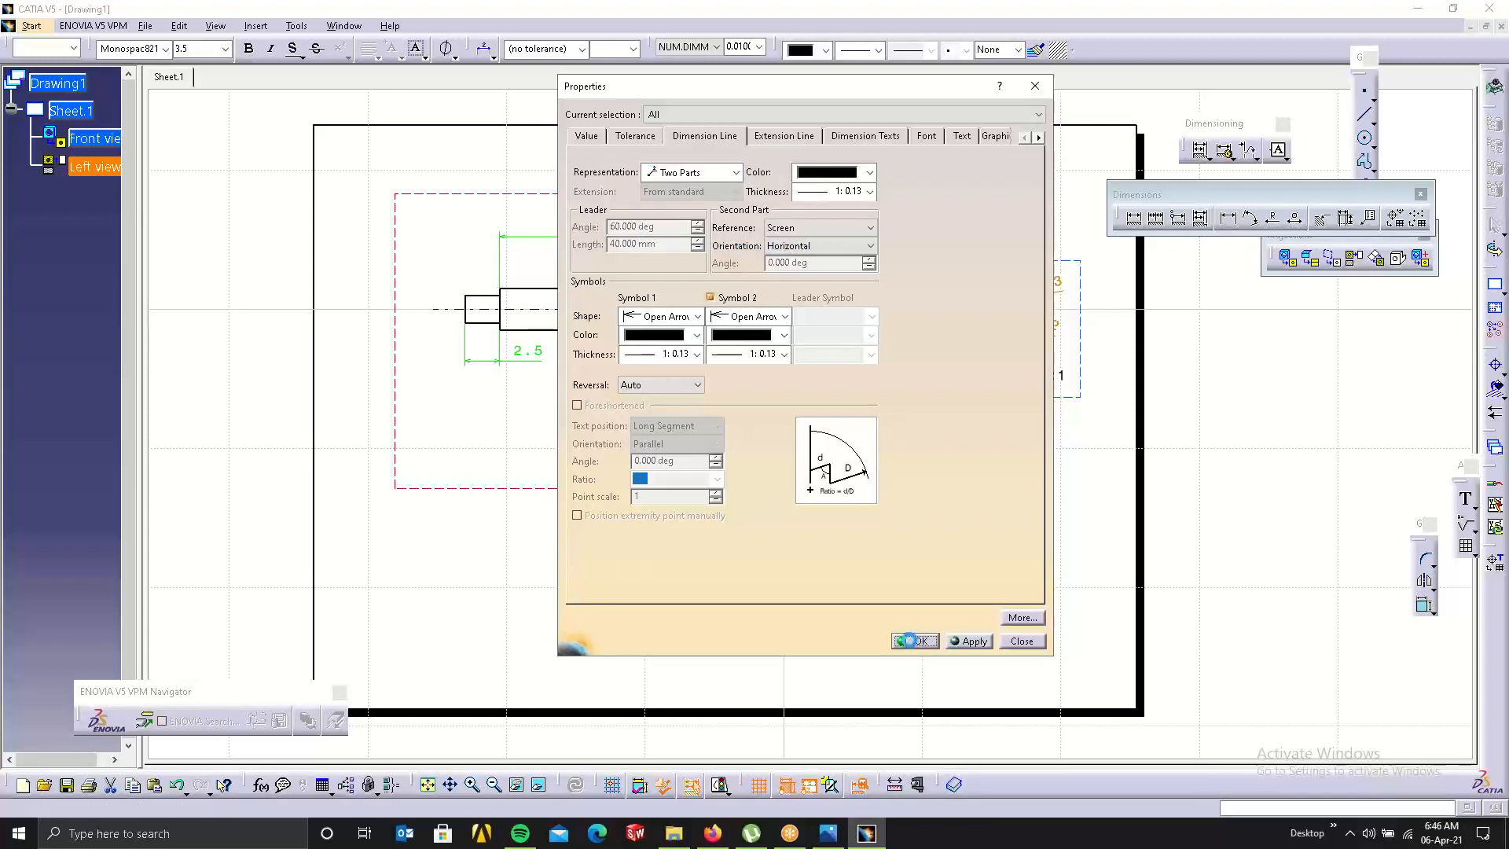
Reposition the two diameter dimensions above and to the right of the circles, with the Ø3 value above the Ø2 value.
left_click(1061, 321)
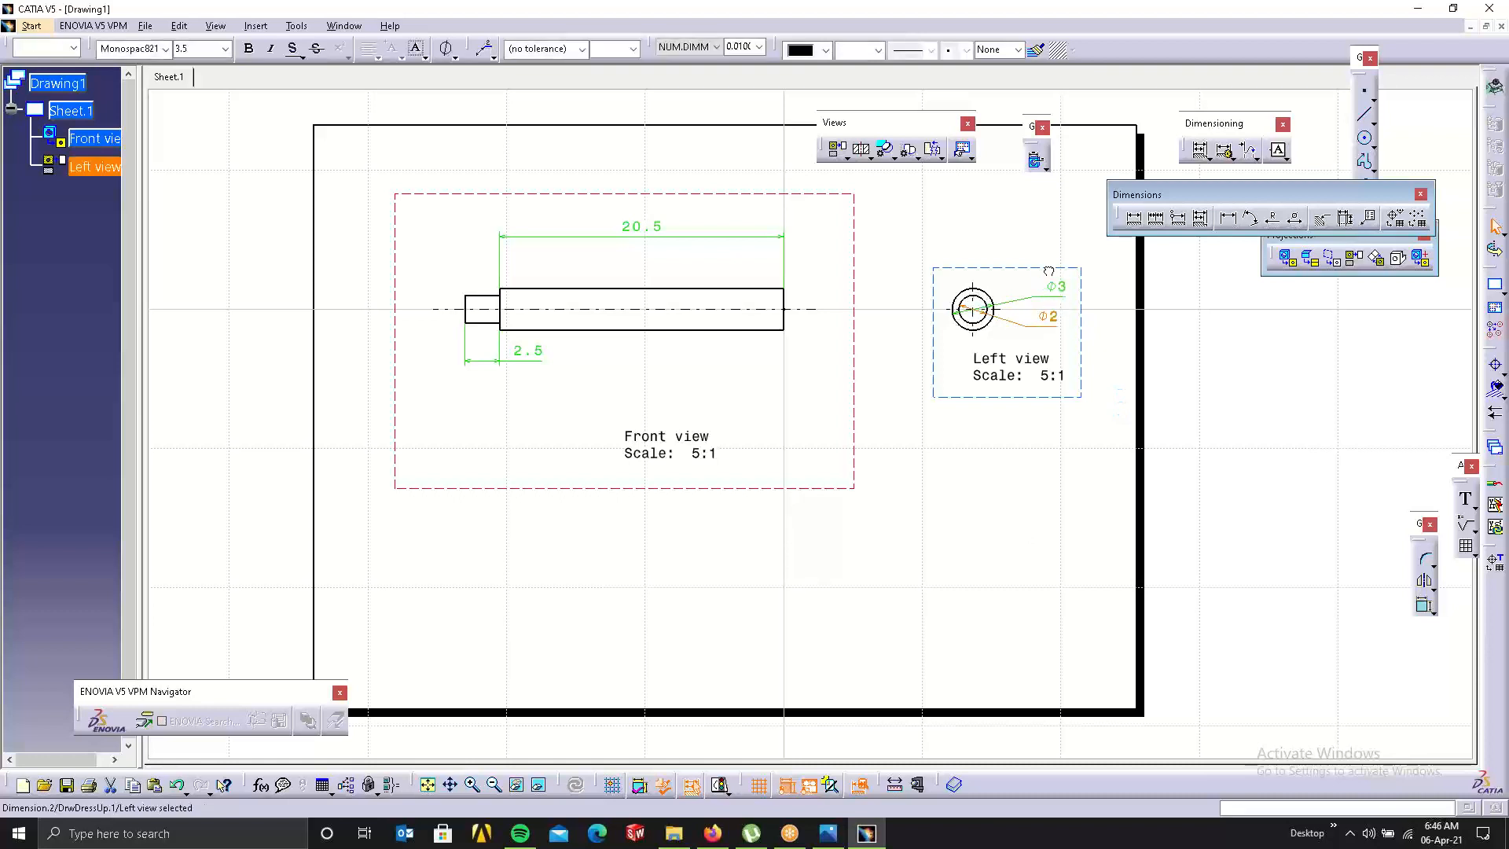
left_click_drag(1048, 271, 1040, 315)
left_click(1053, 285)
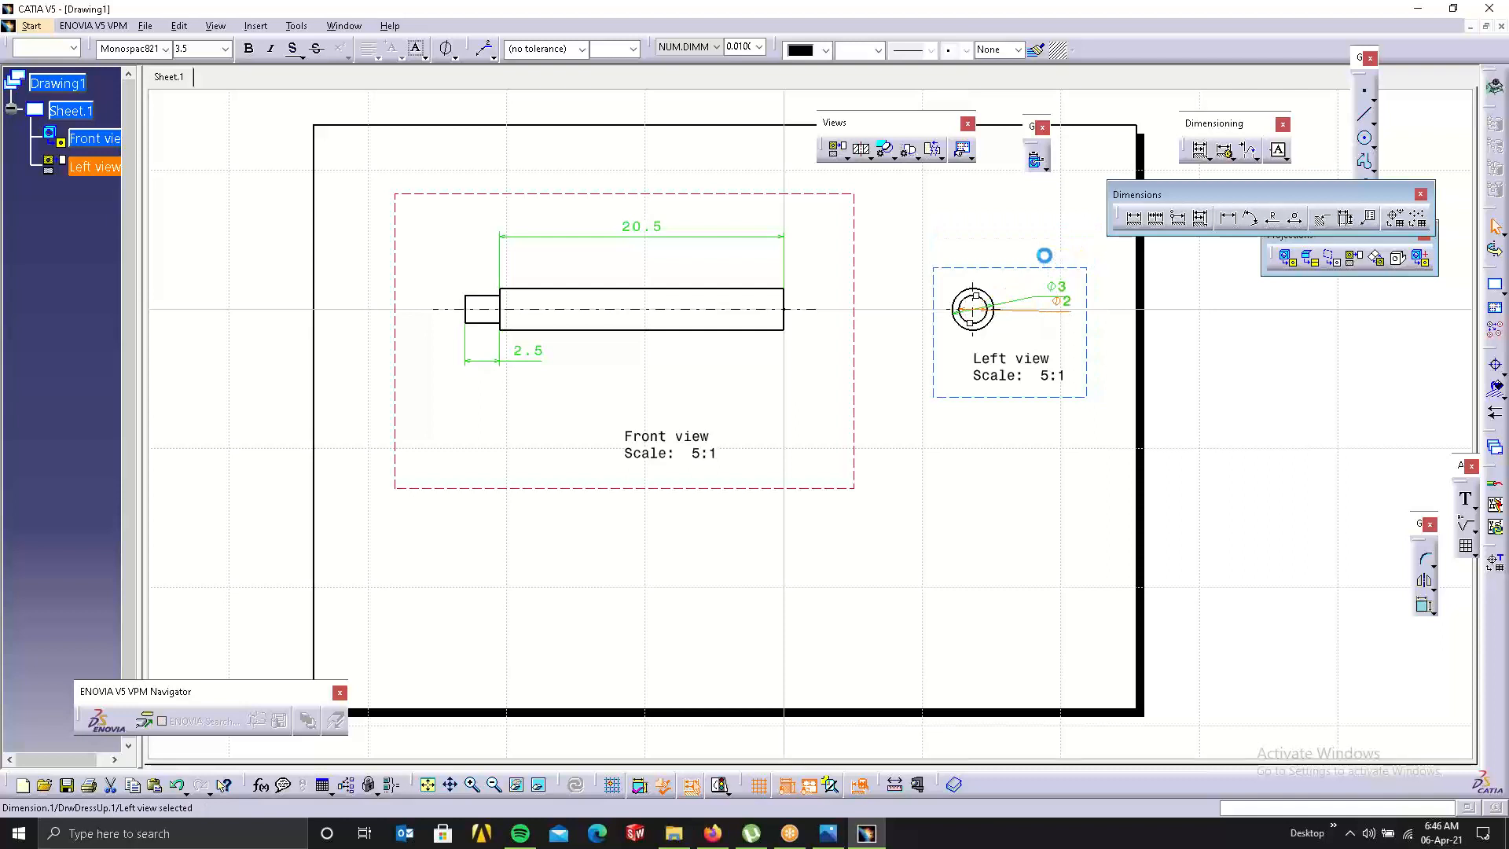
left_click_drag(1044, 255, 1018, 292)
left_click_drag(1023, 237, 1019, 262)
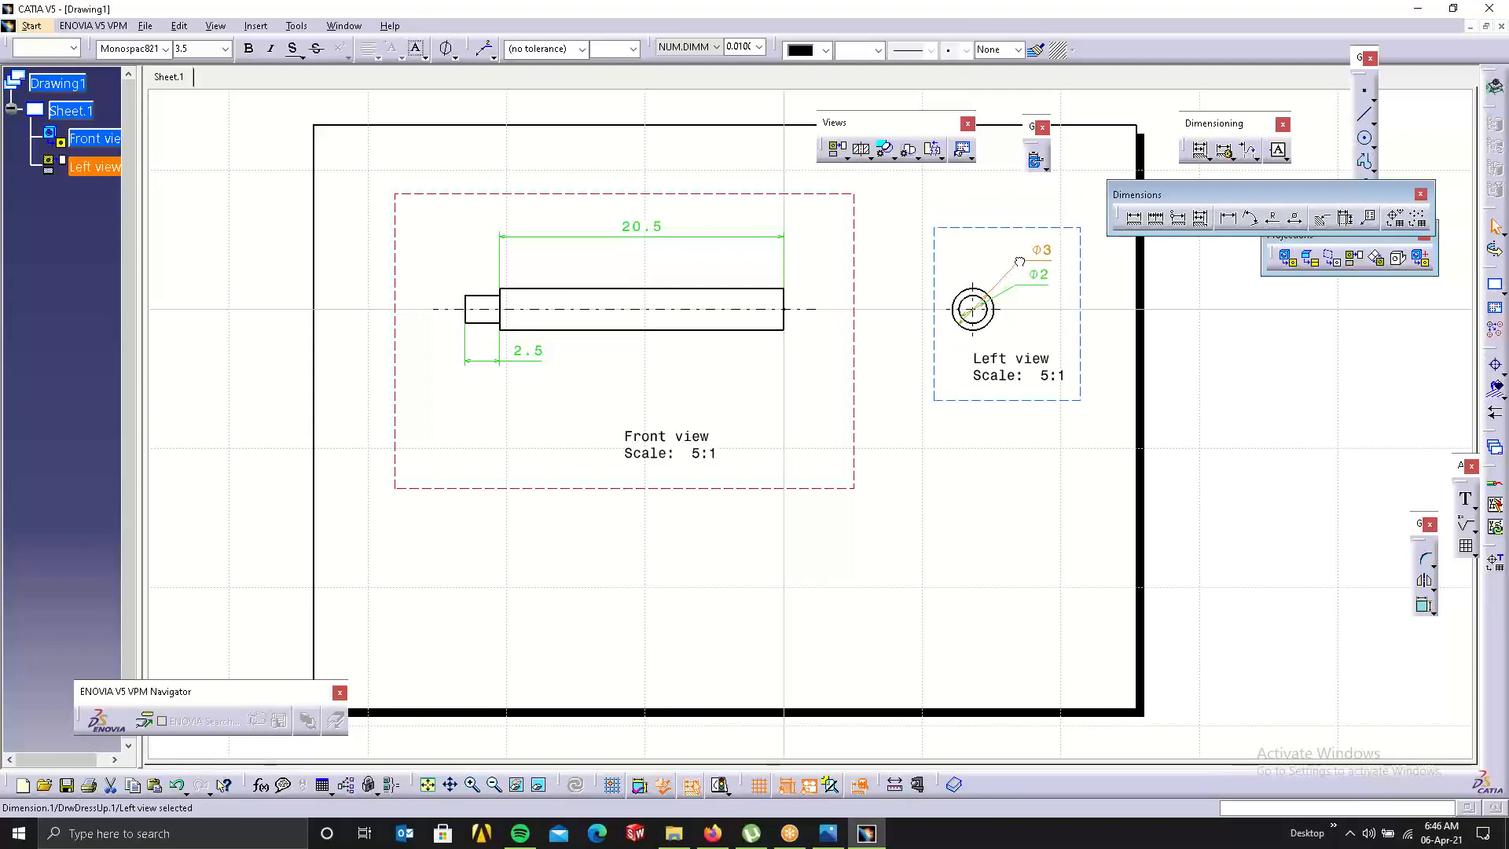
left_click(1202, 418)
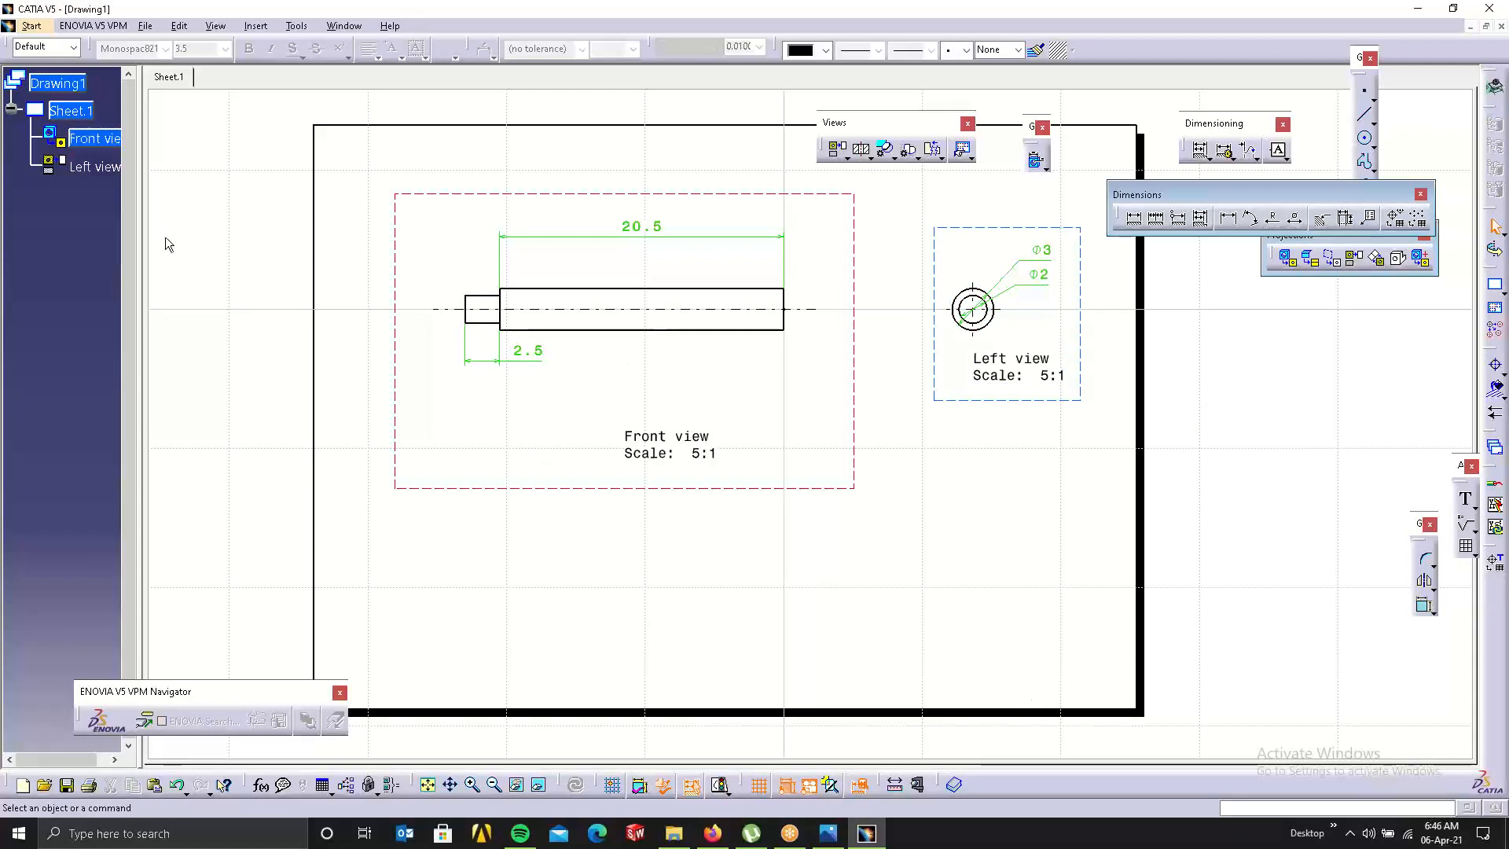
Switch to the sheet background and restore the contents and positions of all toolbars.
left_click(180, 26)
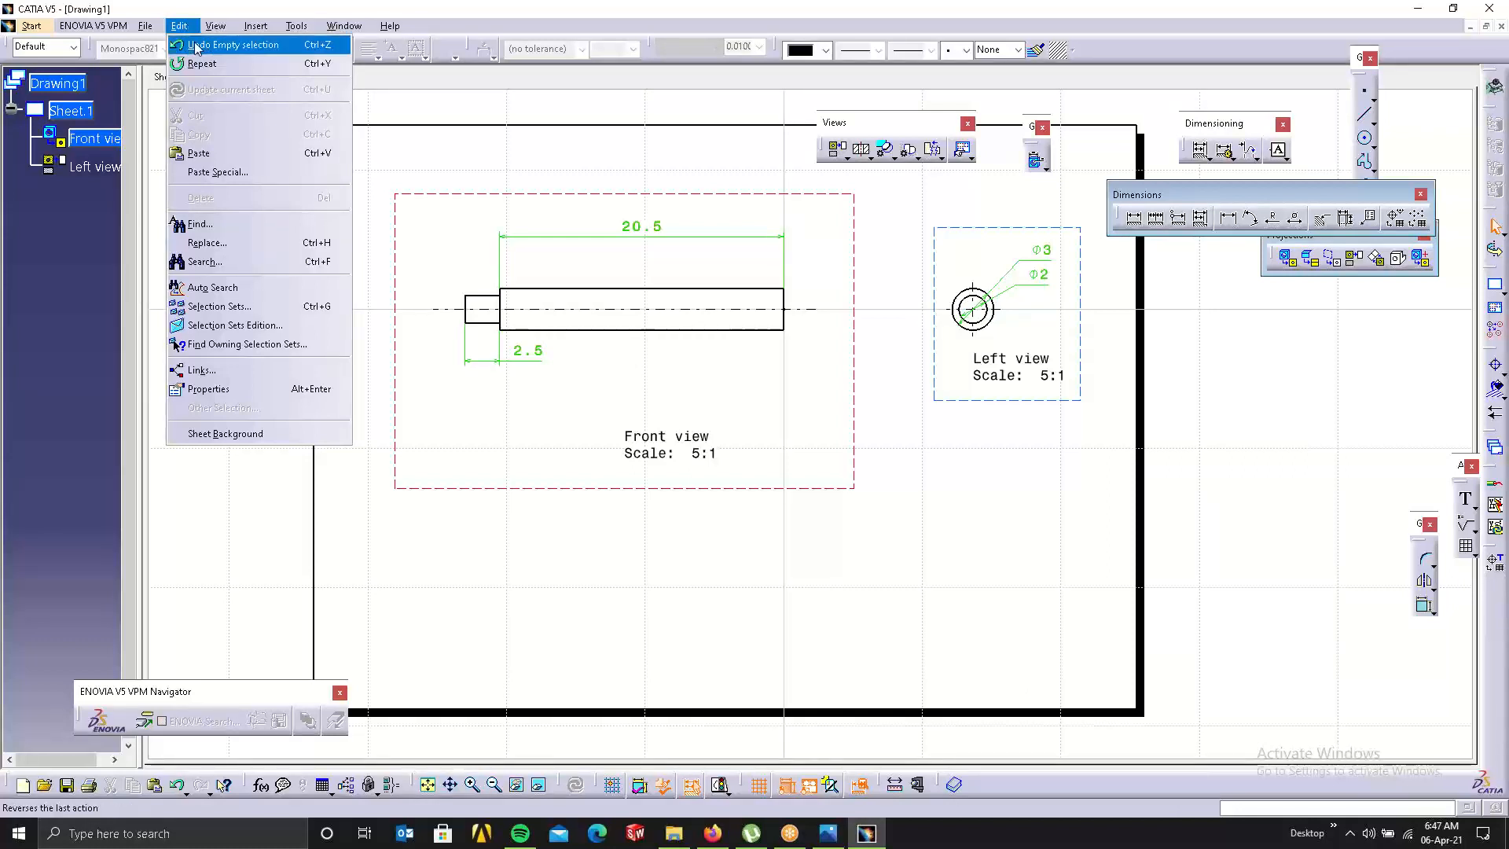
left_click(252, 434)
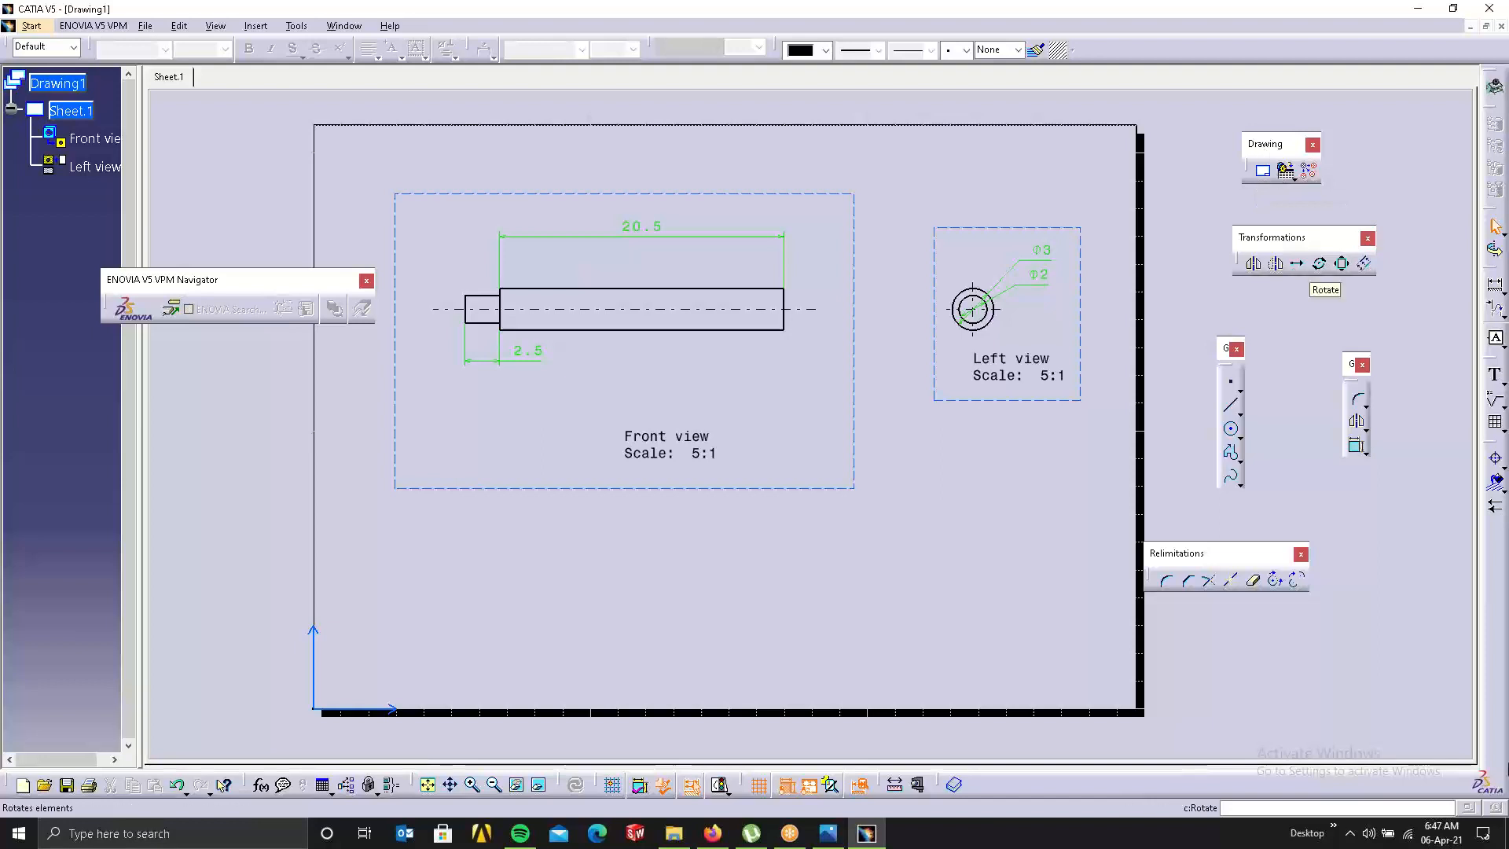
right_click(1504, 715)
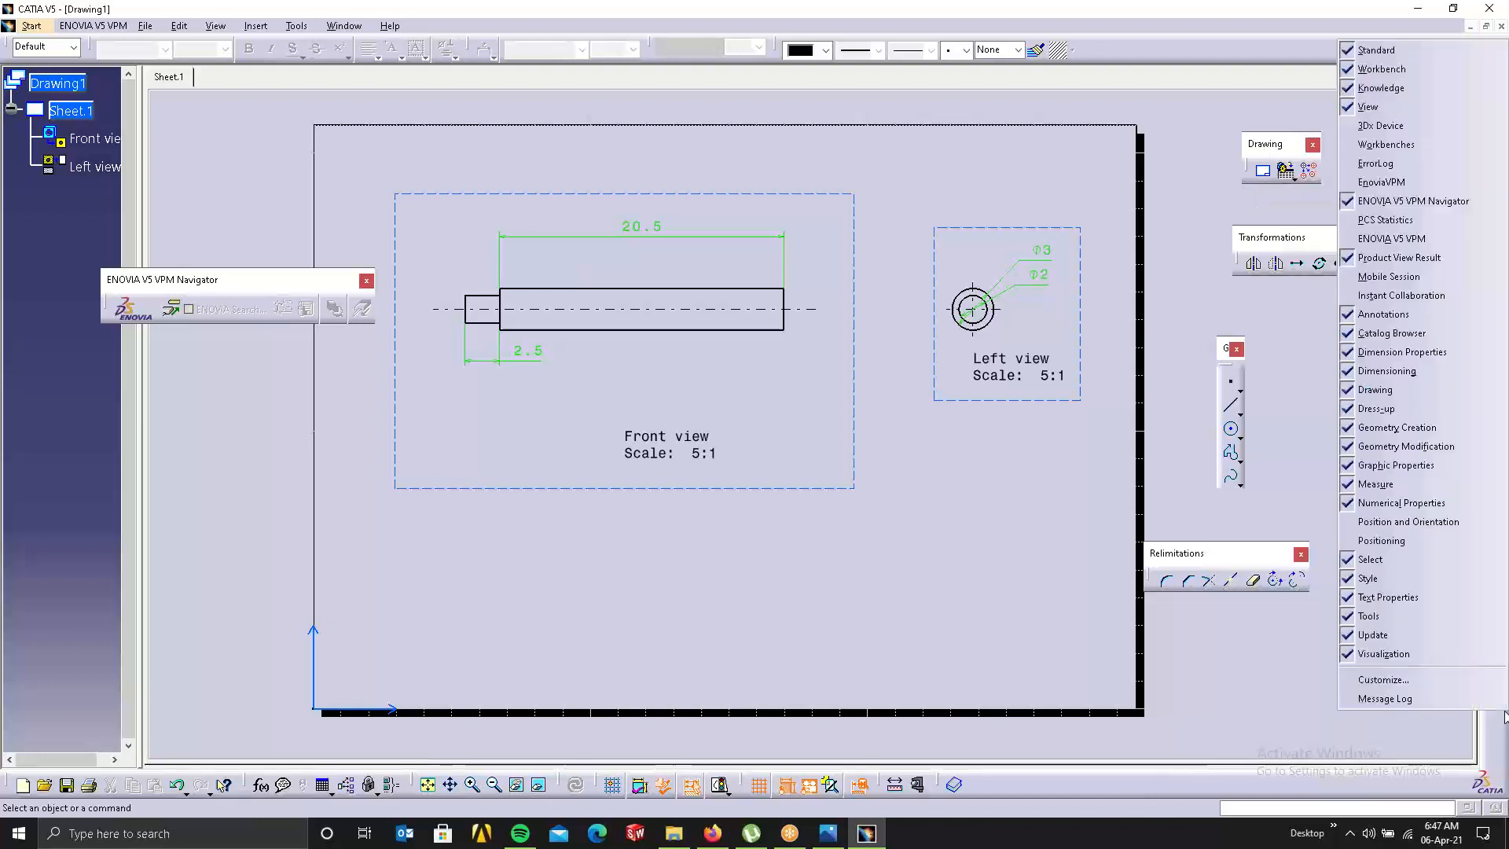
left_click(1449, 679)
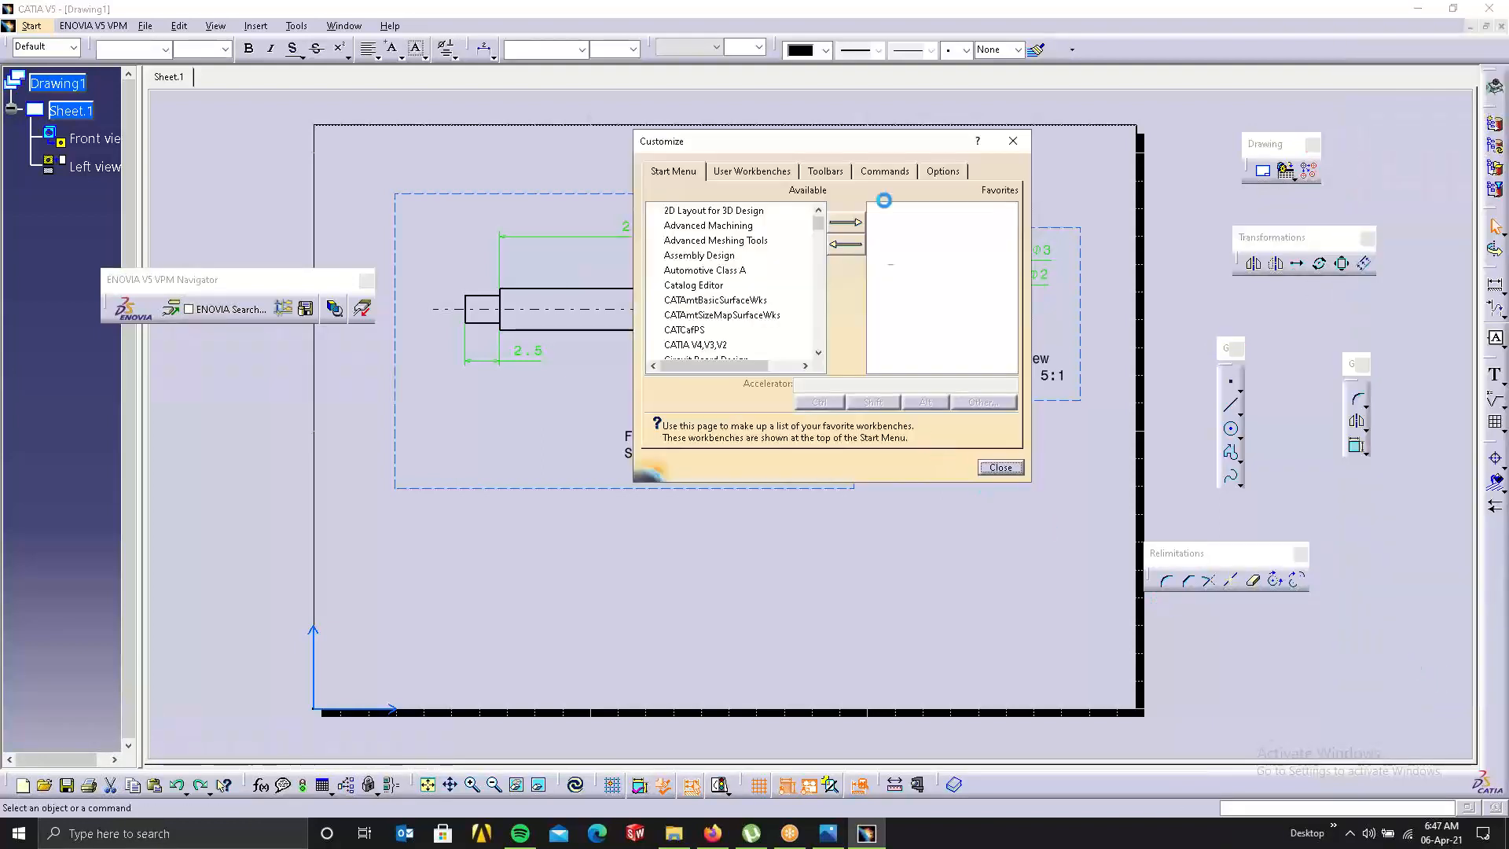
left_click(830, 171)
left_click(973, 272)
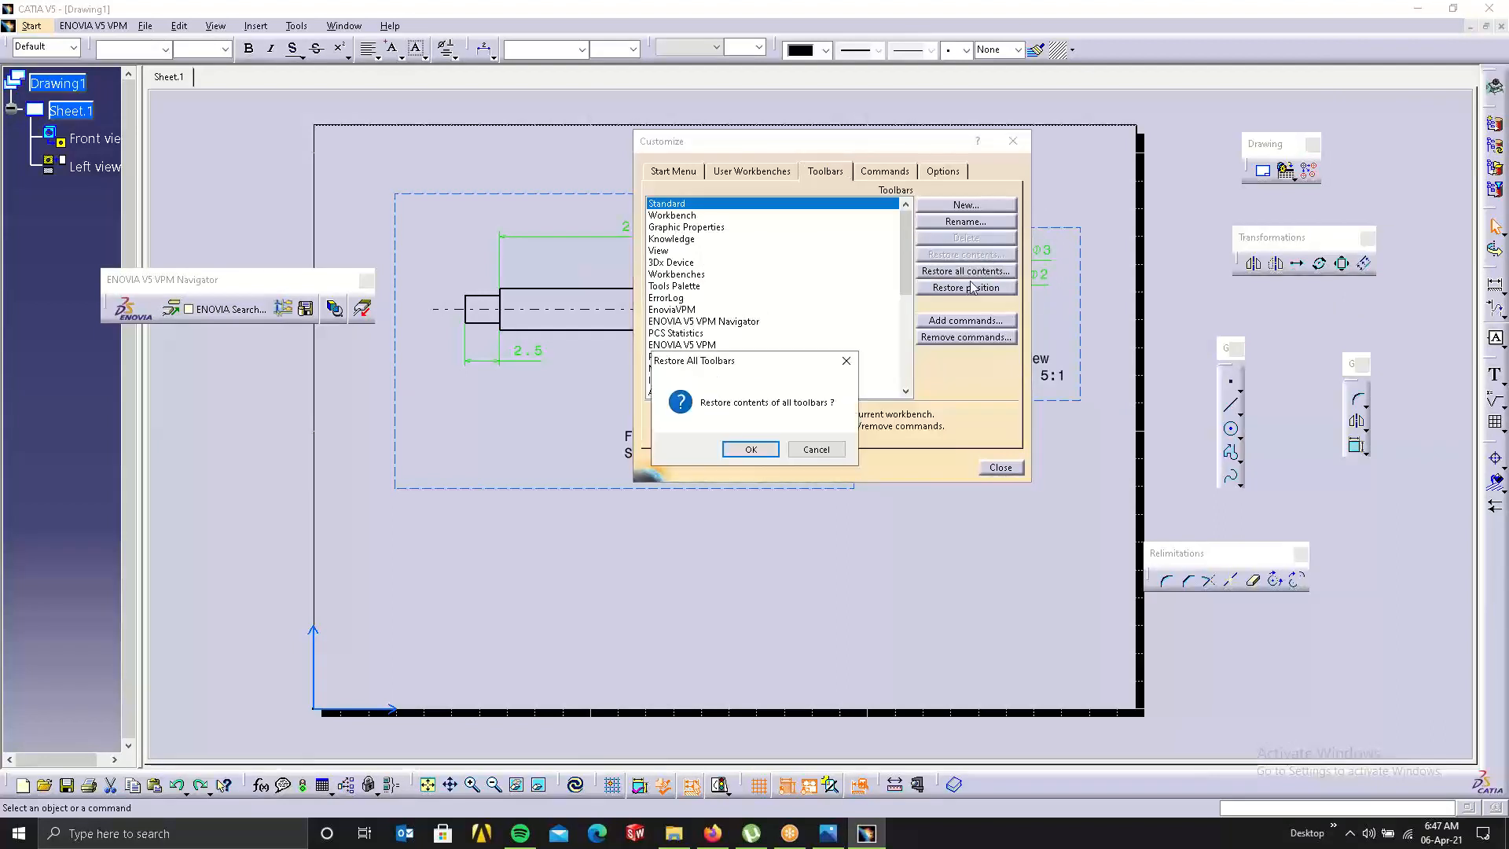
left_click(777, 449)
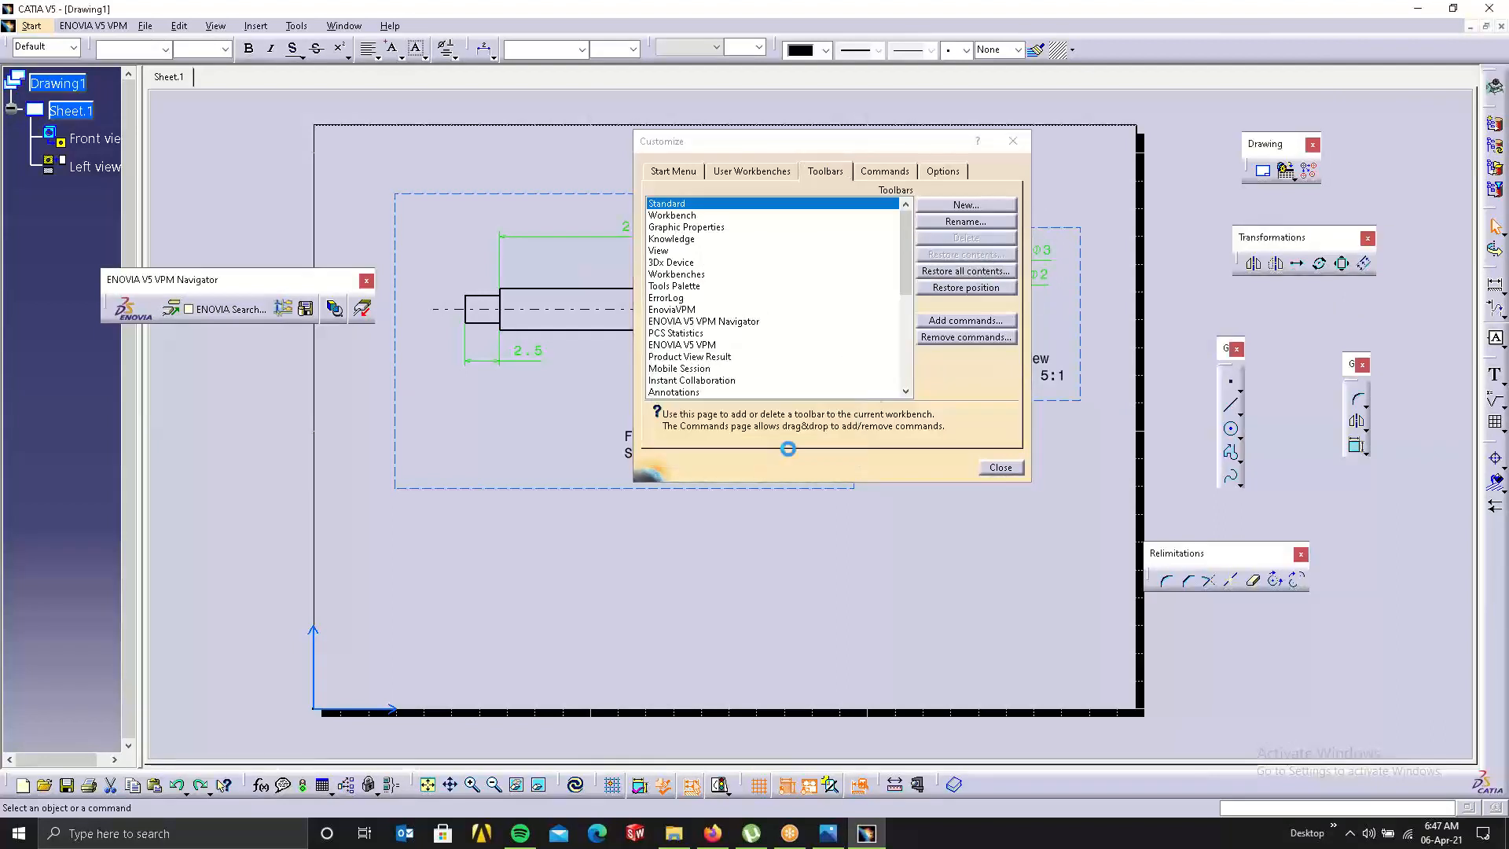
left_click(958, 289)
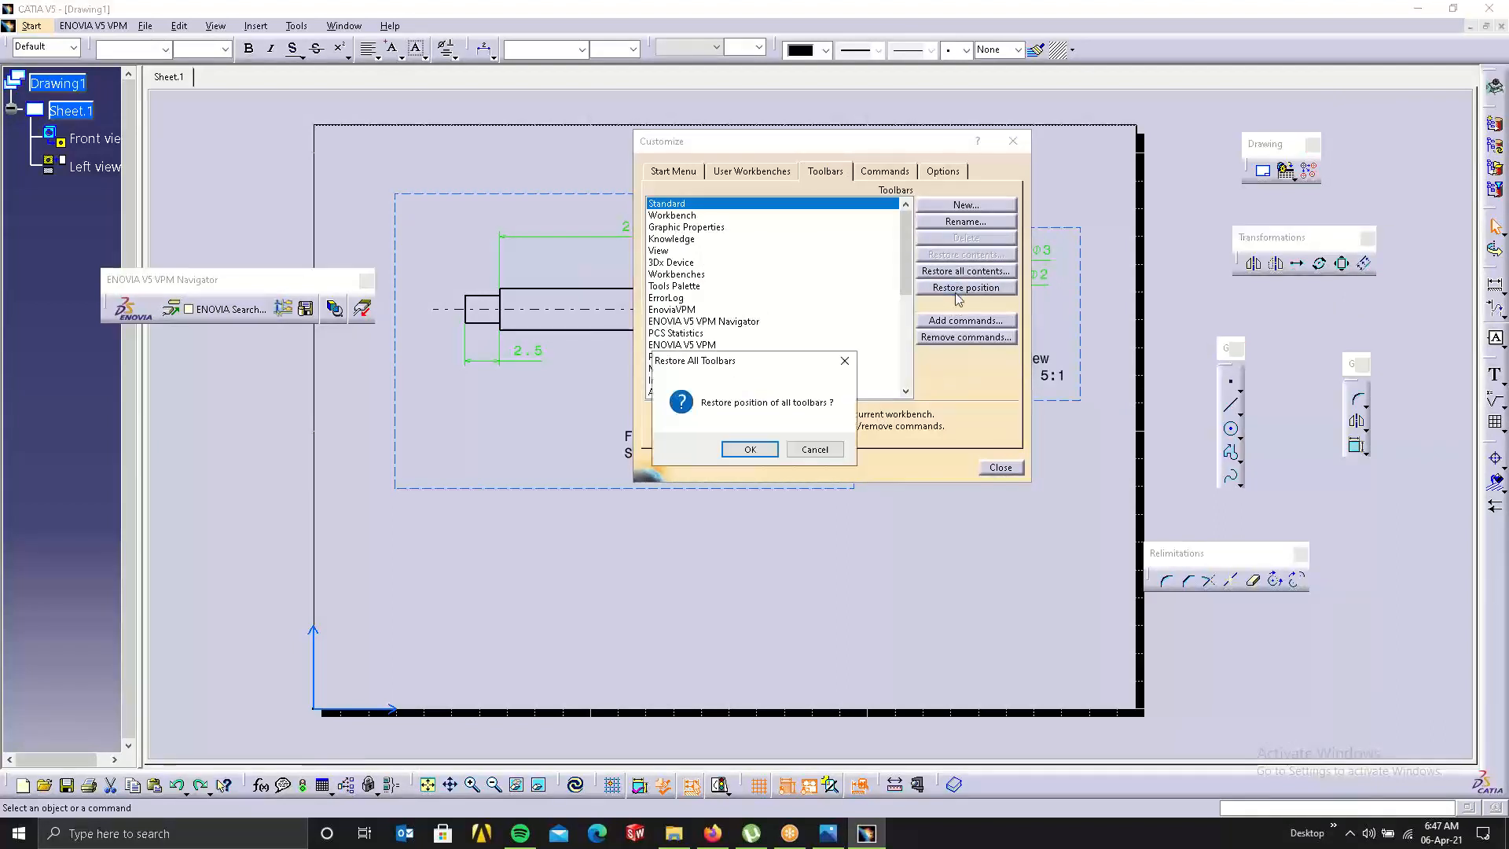
left_click(752, 449)
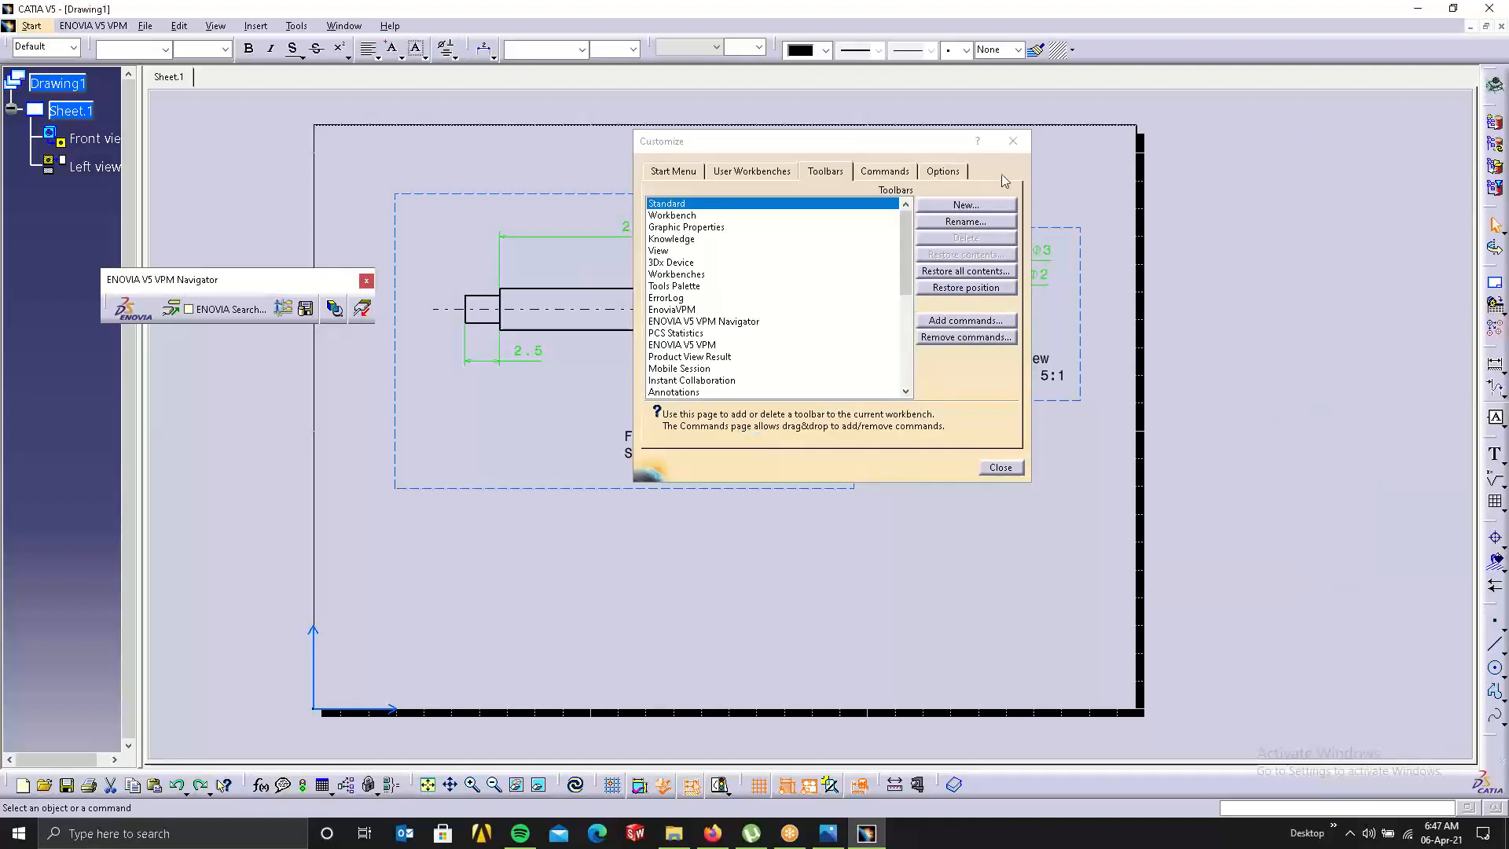
left_click(1013, 142)
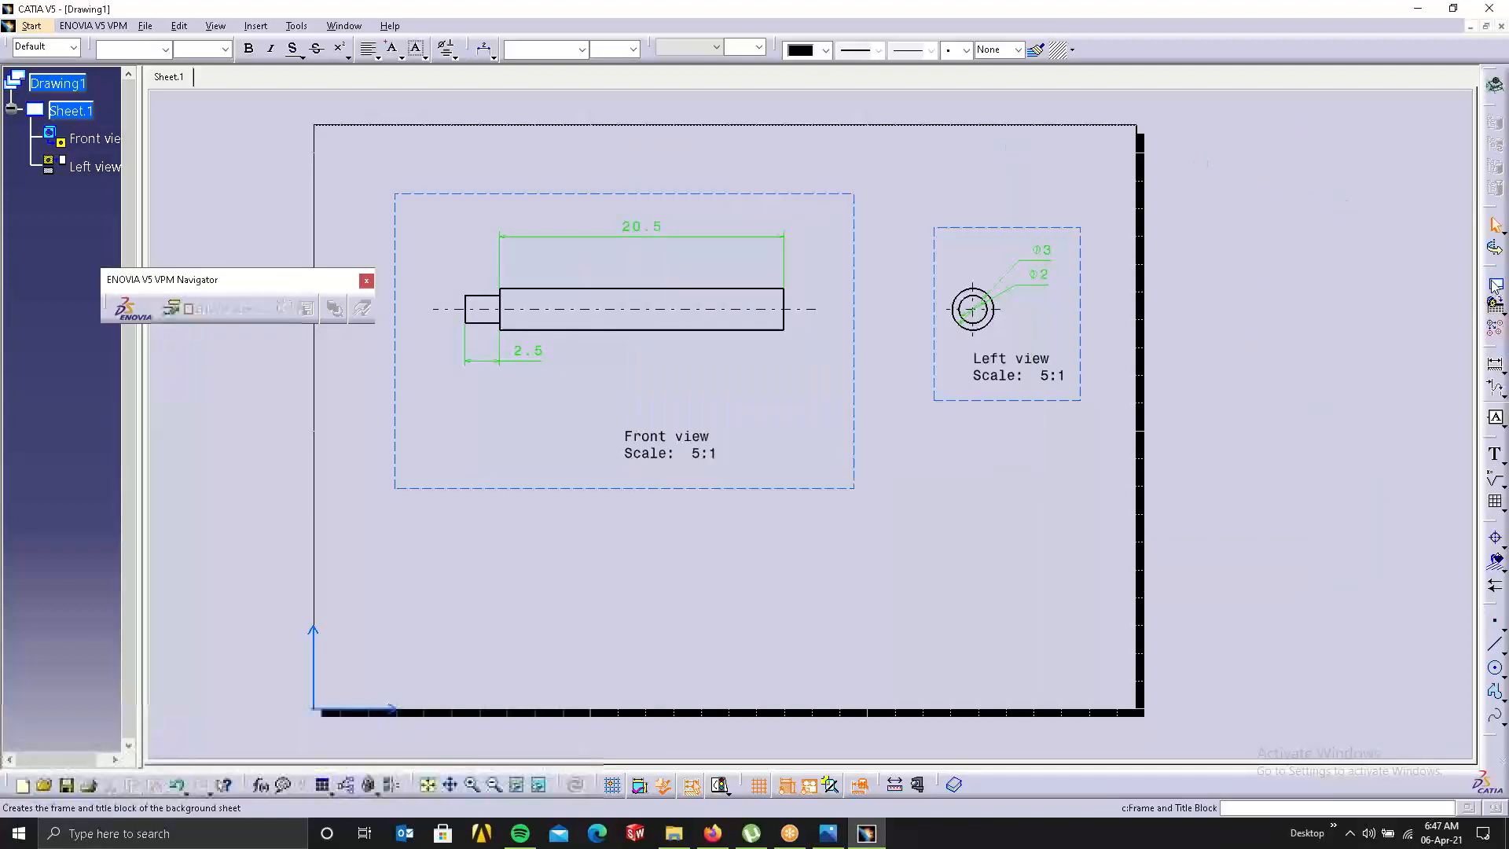
Undock the Drawing tools and create a frame and title block in the Drawing Titleblock Sample Enovia 1 style.
mouse_move(1494, 267)
left_mouse_down()
mouse_move(1332, 140)
mouse_move(1232, 183)
left_mouse_up()
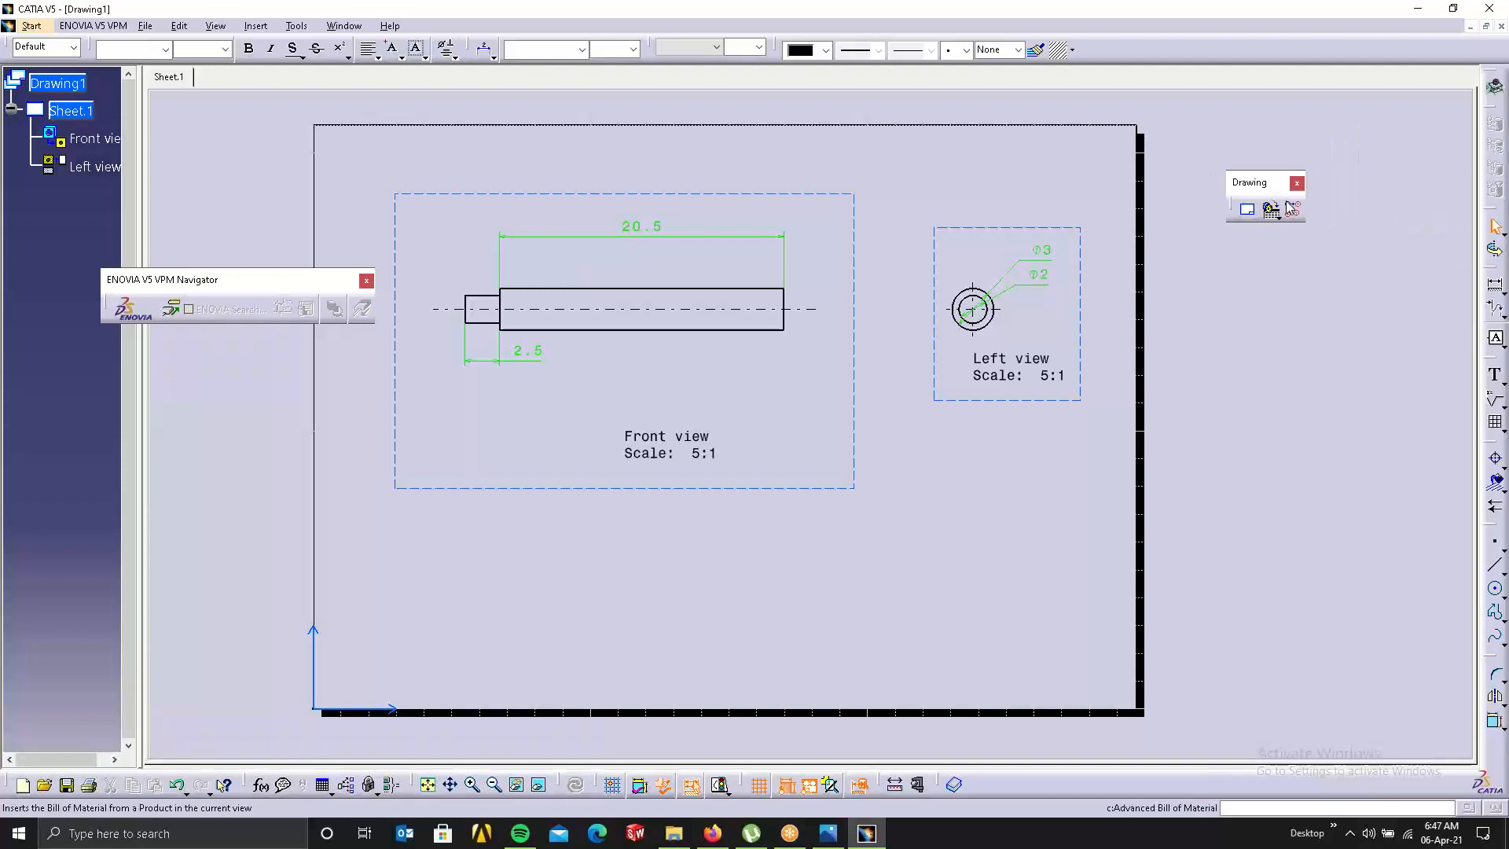
left_click(1248, 207)
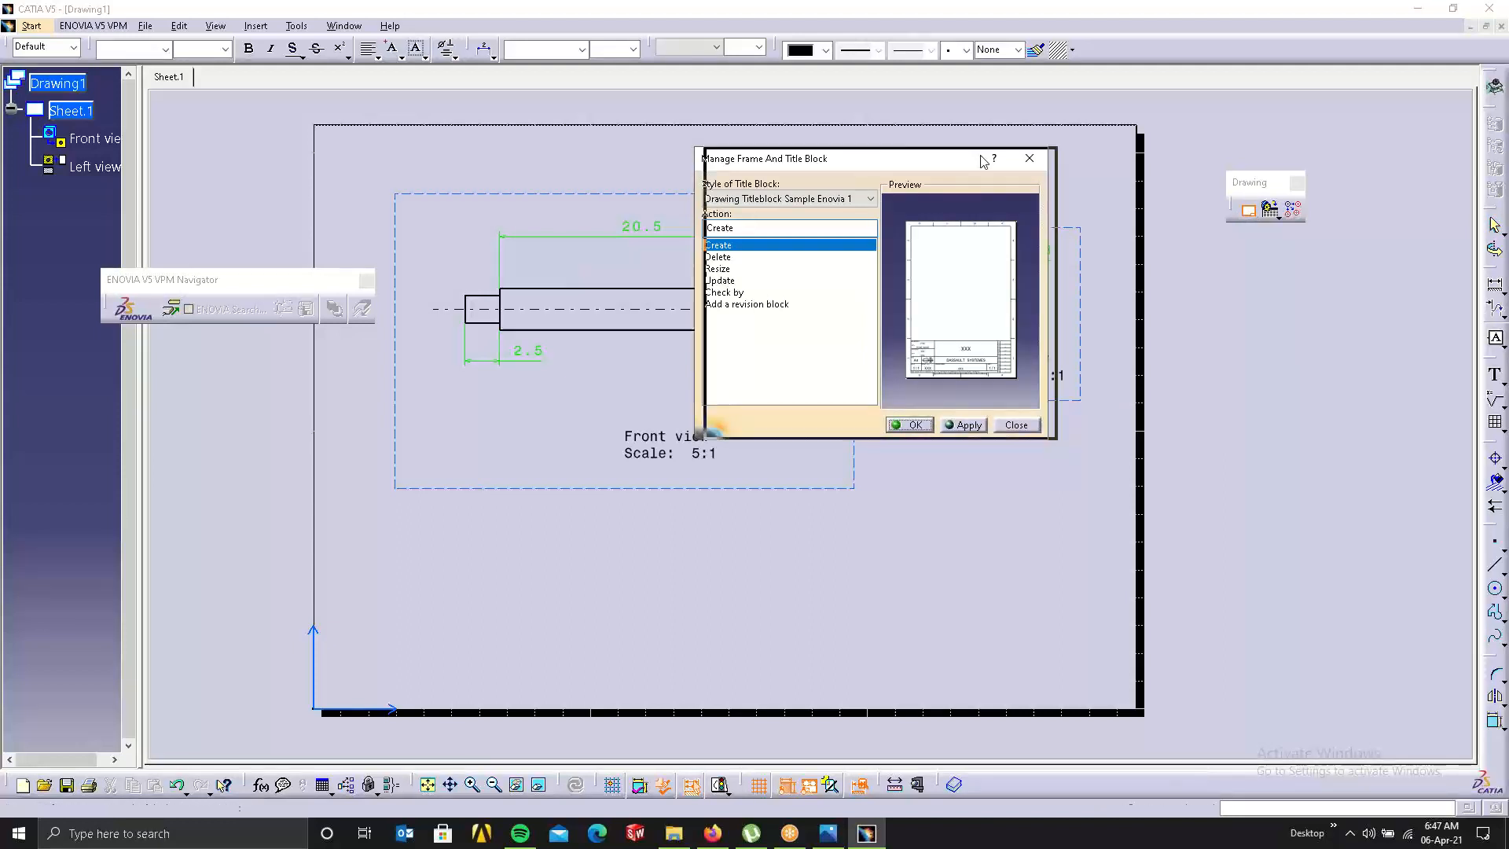
left_click_drag(981, 160, 1257, 156)
left_click(1198, 421)
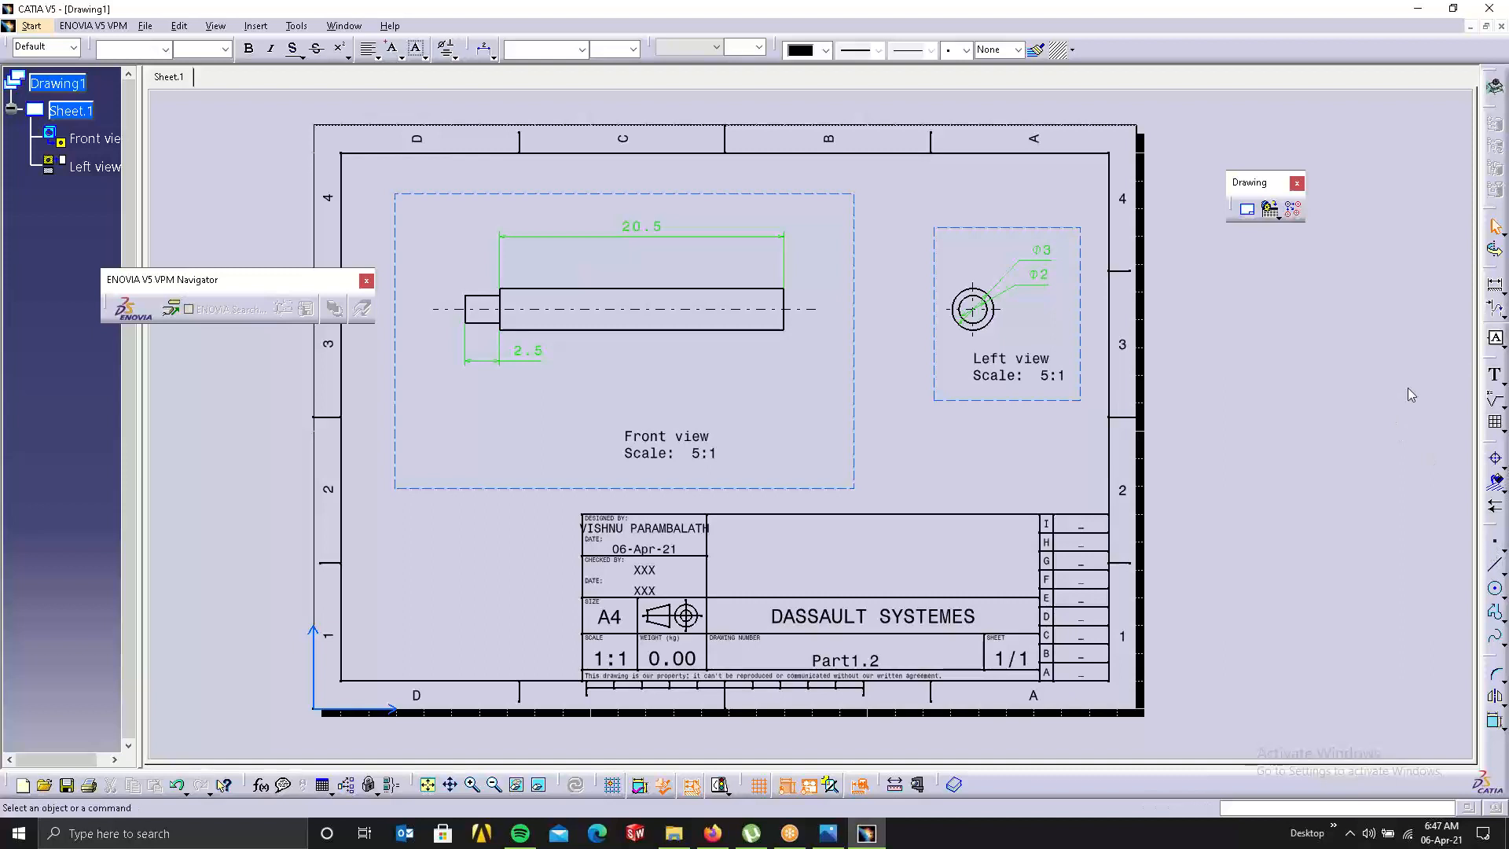
Trim the revision block's horizontal lines back to the letter column and remove the placeholder dashes beside it.
left_click_drag(1407, 389, 1412, 292)
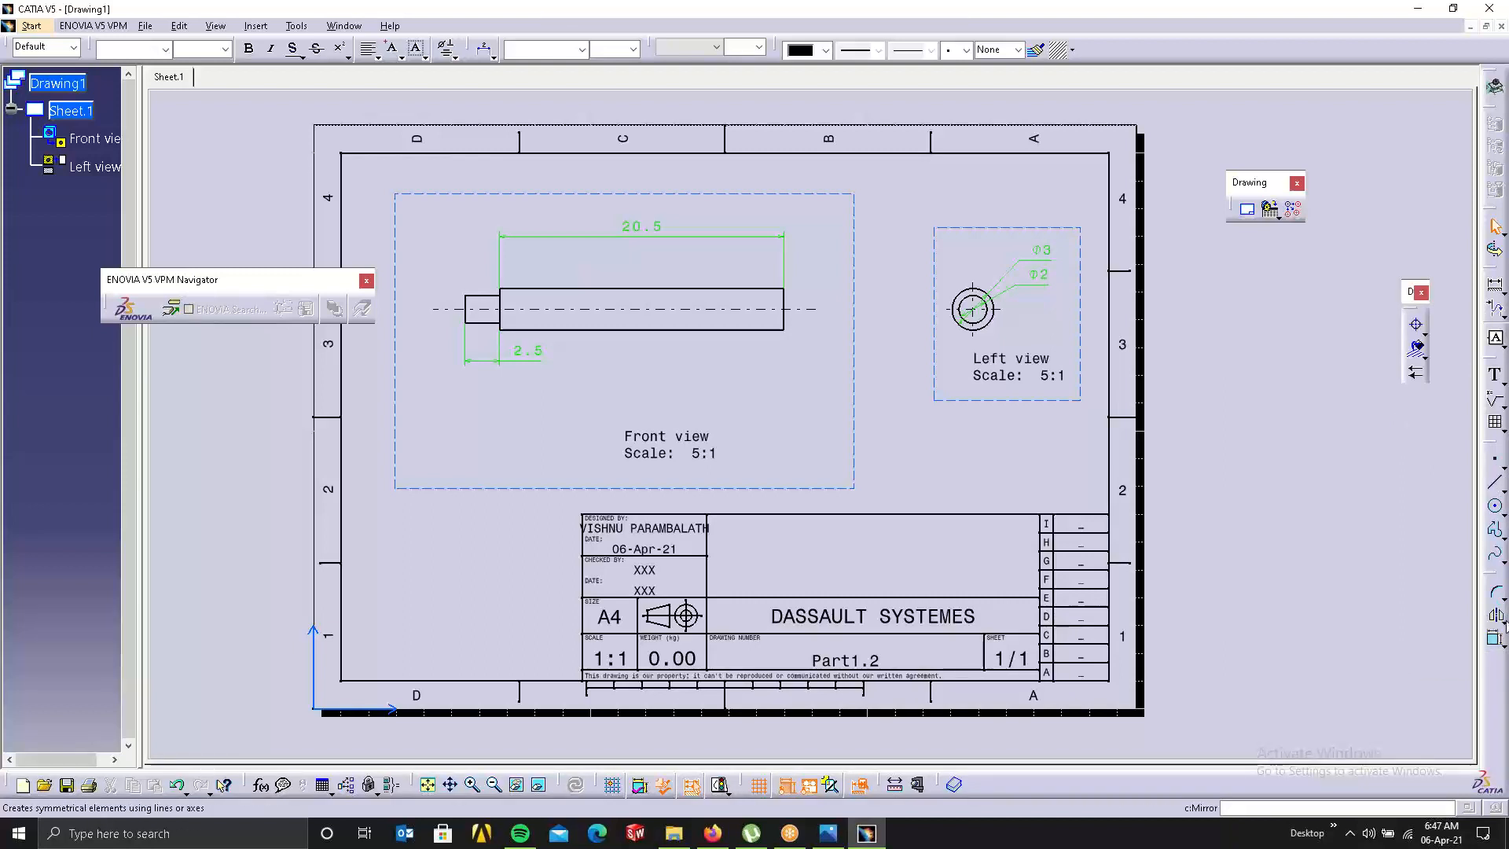
left_click(1505, 622)
left_click(1503, 598)
left_click(1469, 612)
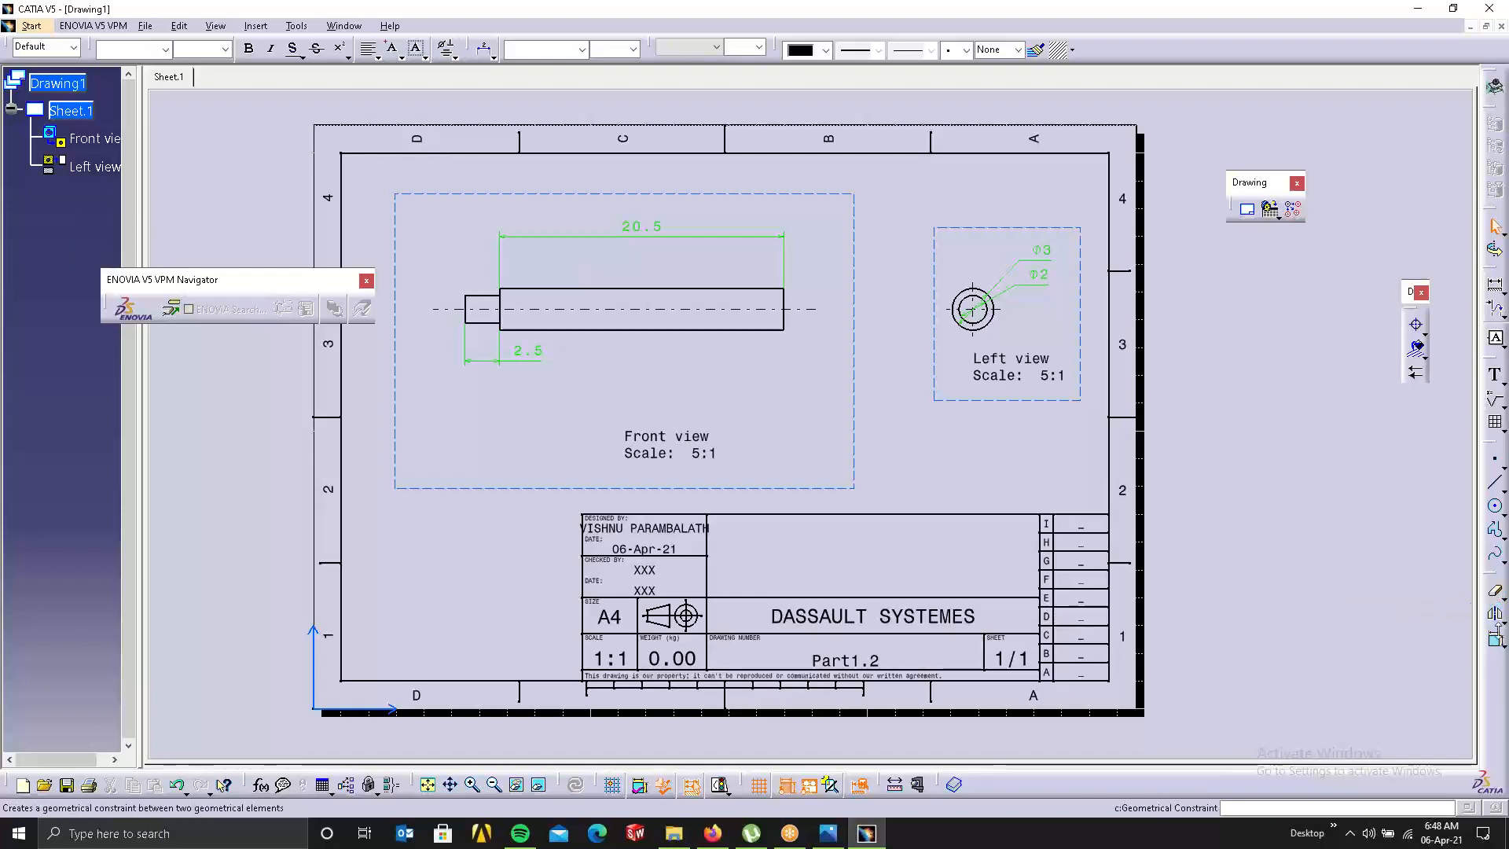
left_click(1489, 592)
left_click(1493, 613)
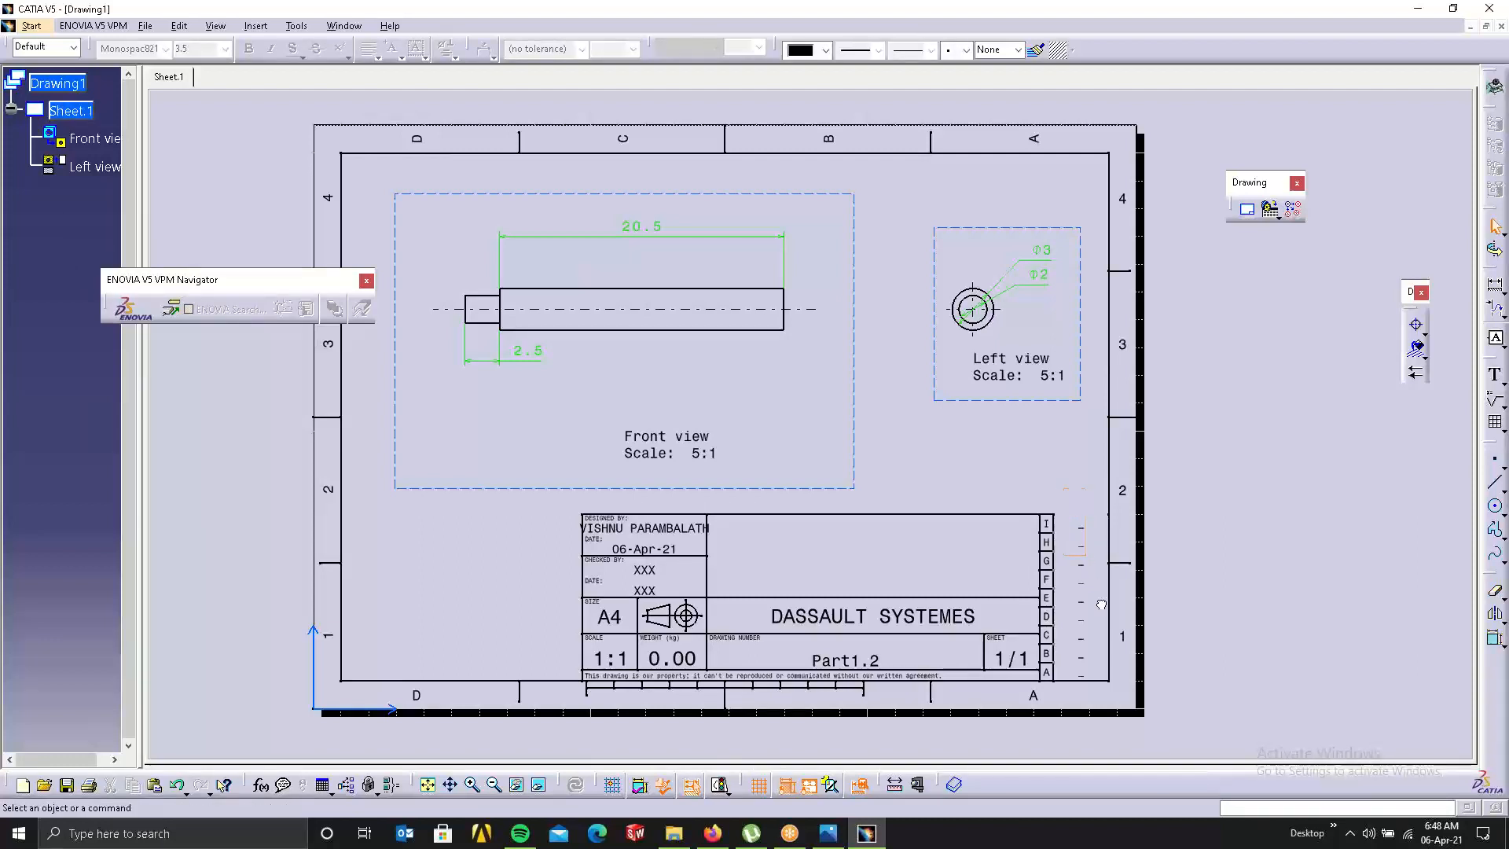
left_click_drag(1063, 488, 1091, 681)
left_click_drag(1068, 488, 1043, 683)
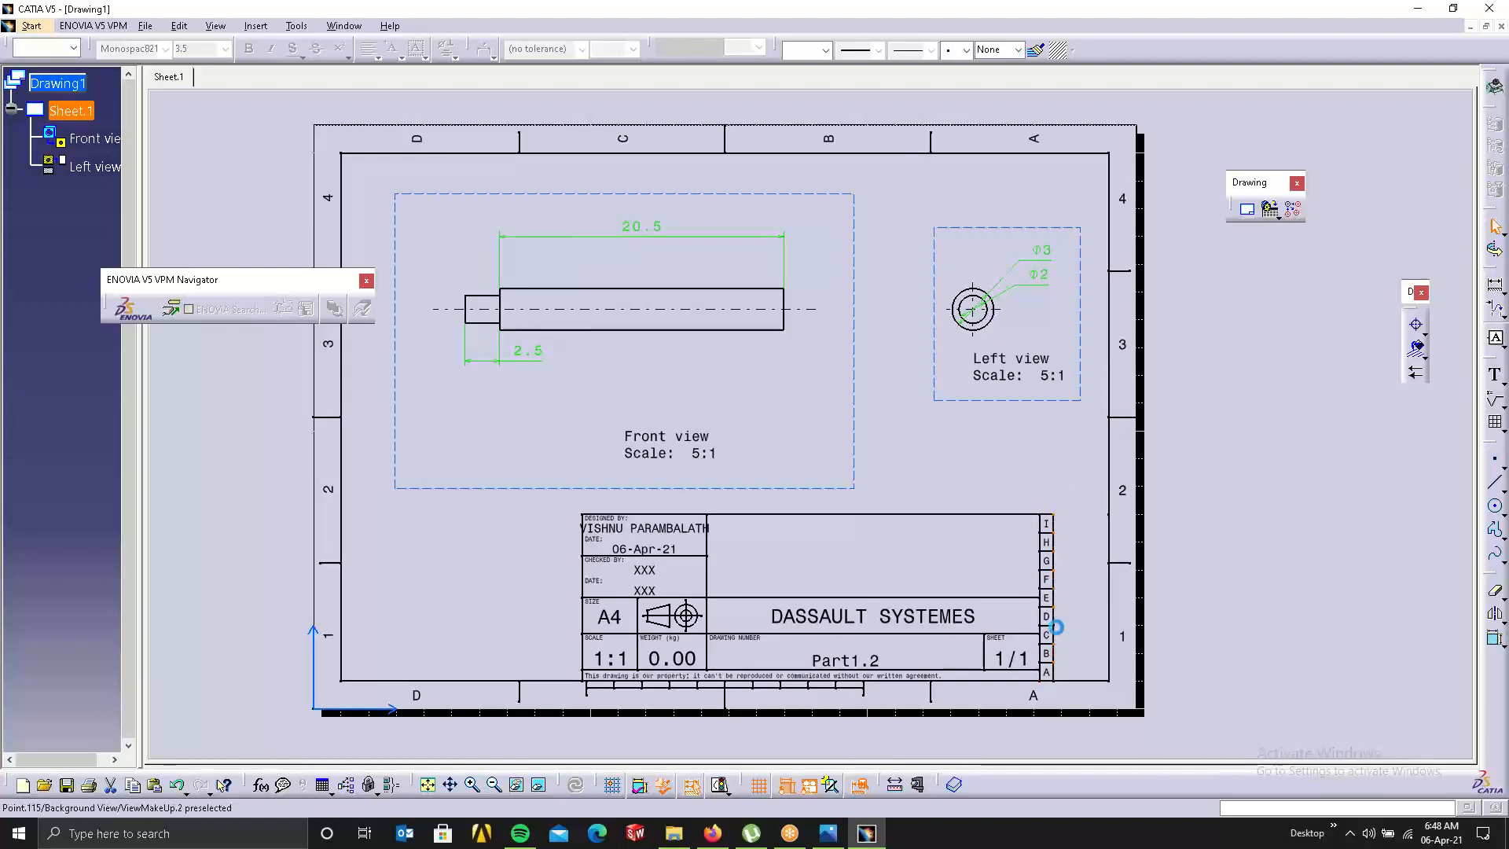
key("Delete")
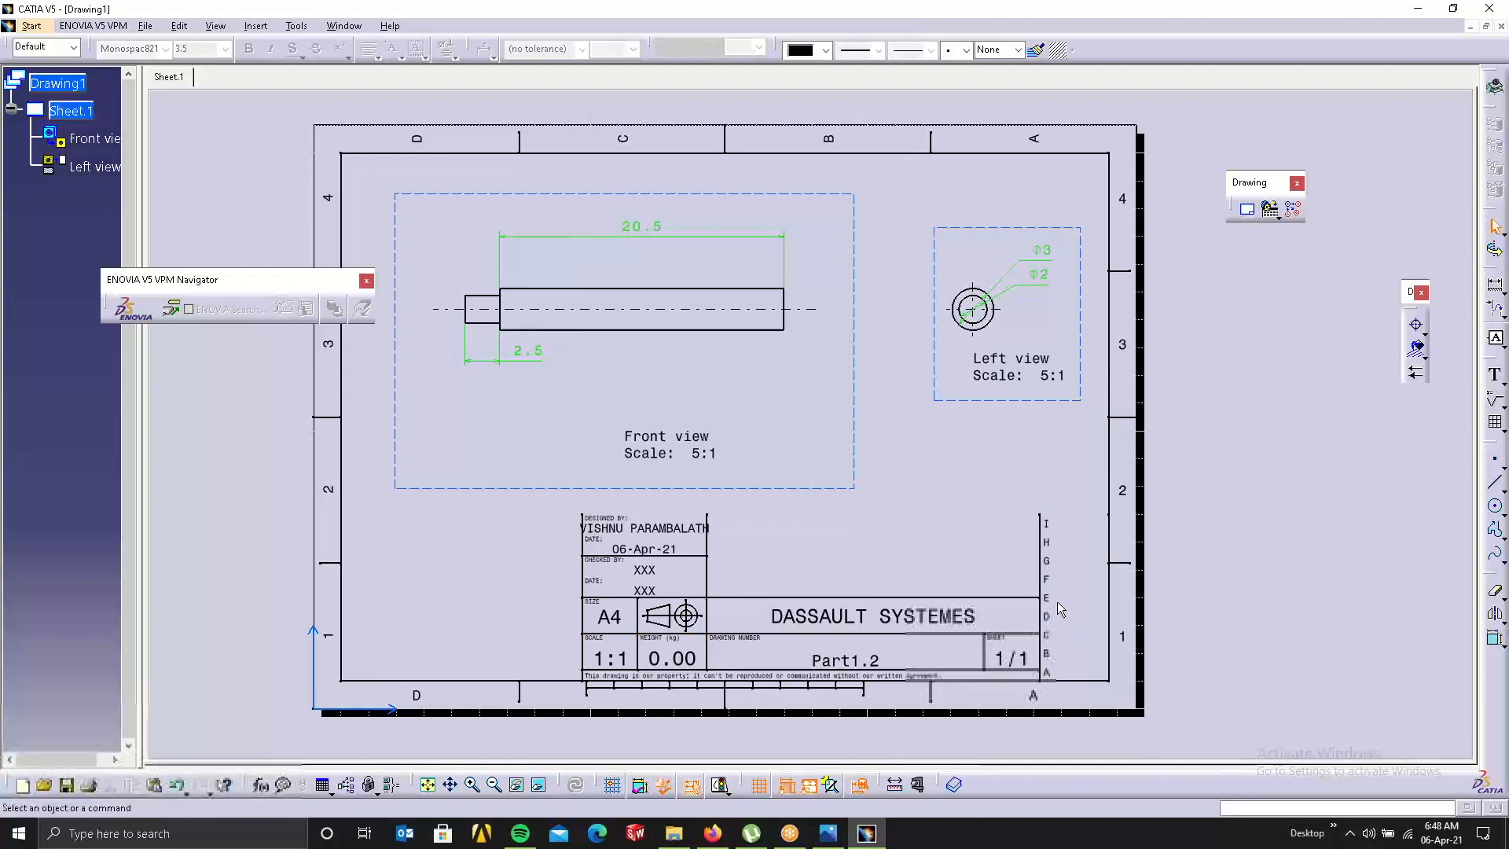
key("ctrl+z")
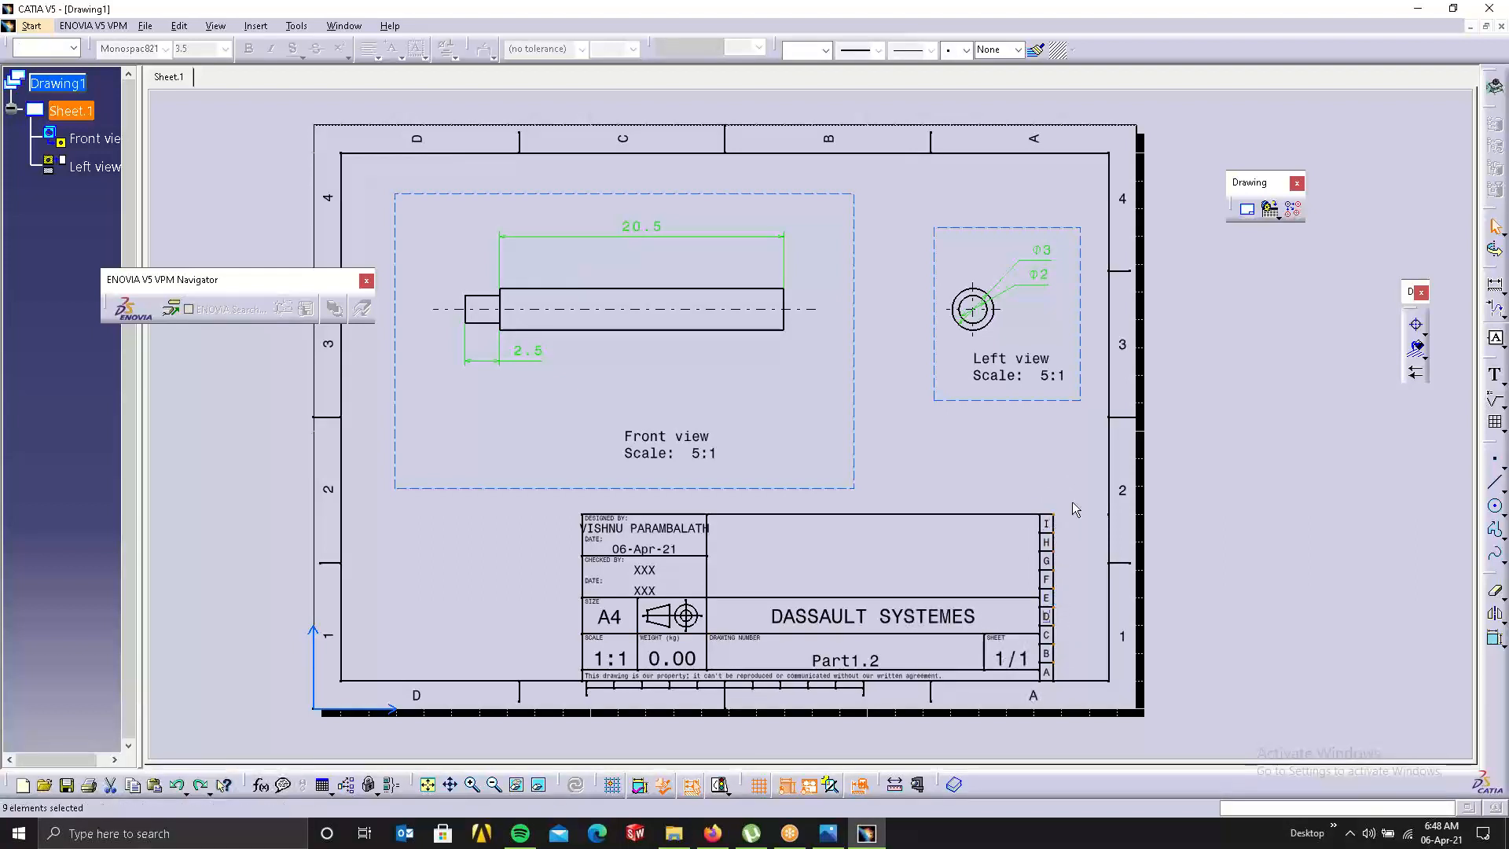
Delete the revision letters A to I from the narrow column beside the title block.
left_click(1052, 563)
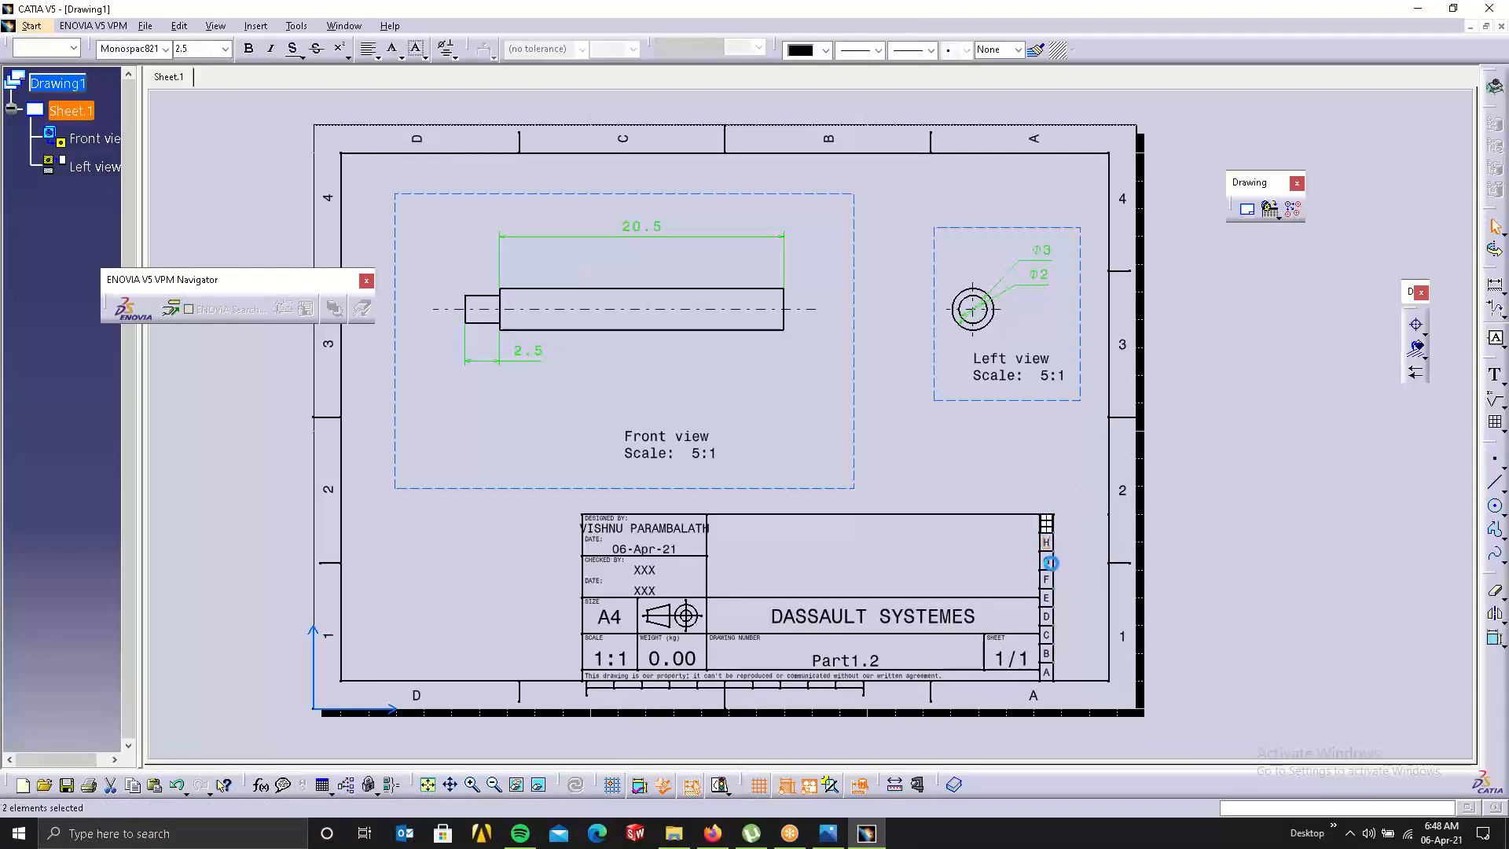
left_click(1044, 581, "ctrl")
left_click(1045, 599, "ctrl")
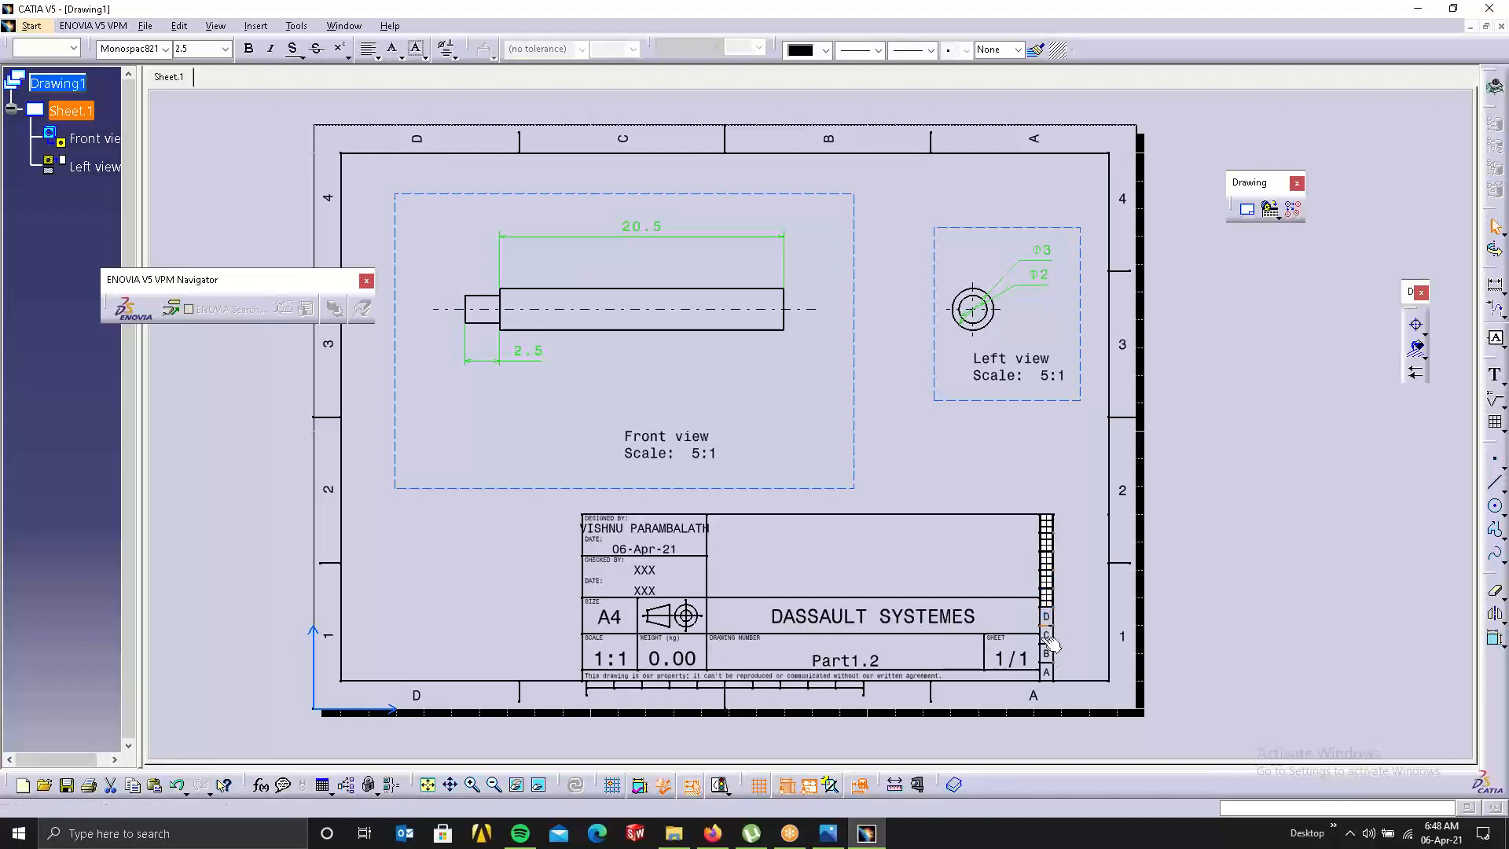
left_click(1047, 615, "ctrl")
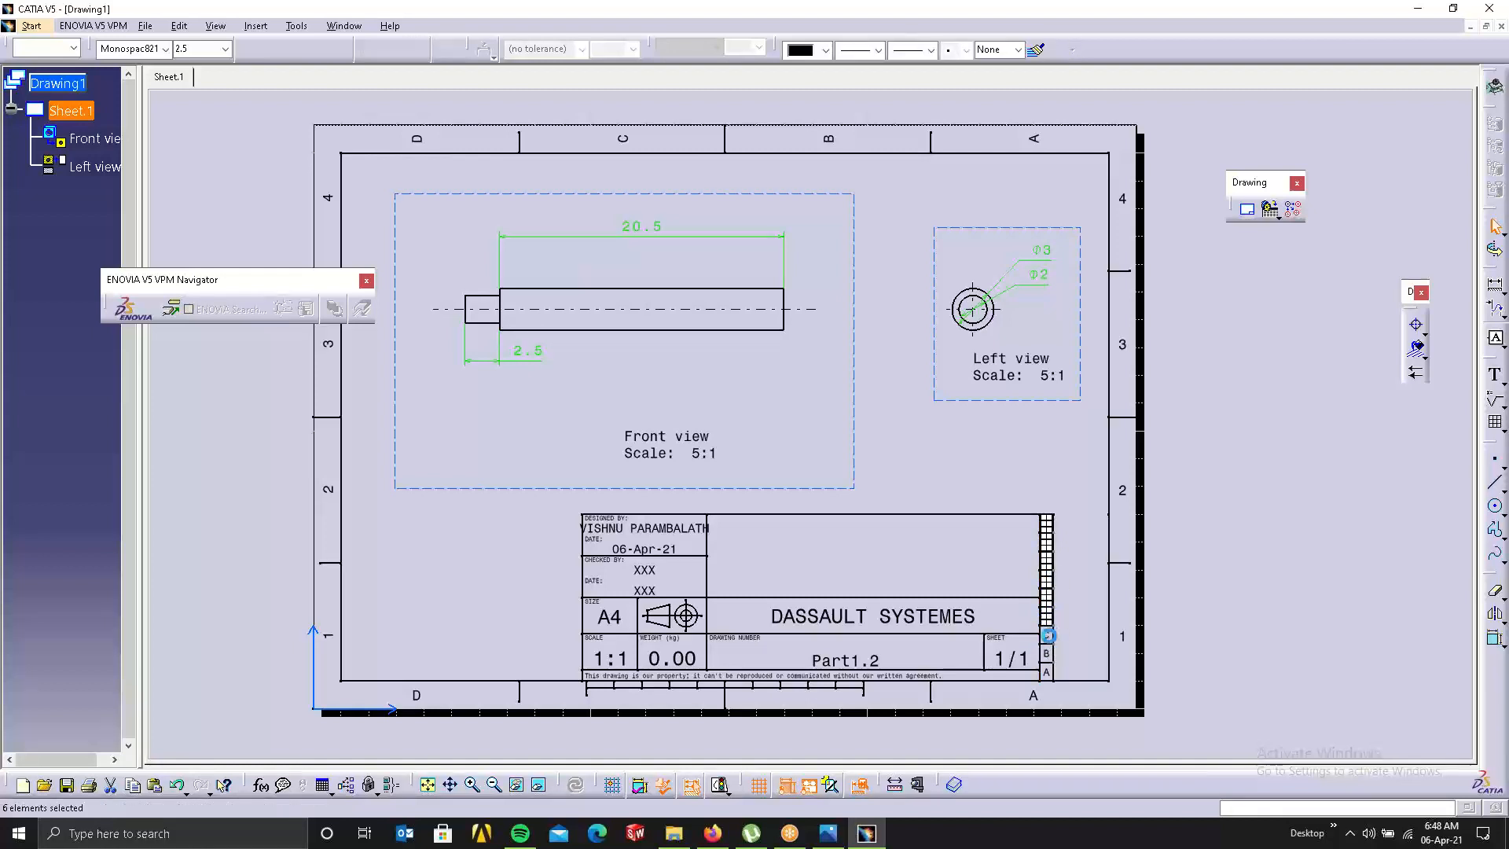
left_click(1048, 634, "ctrl")
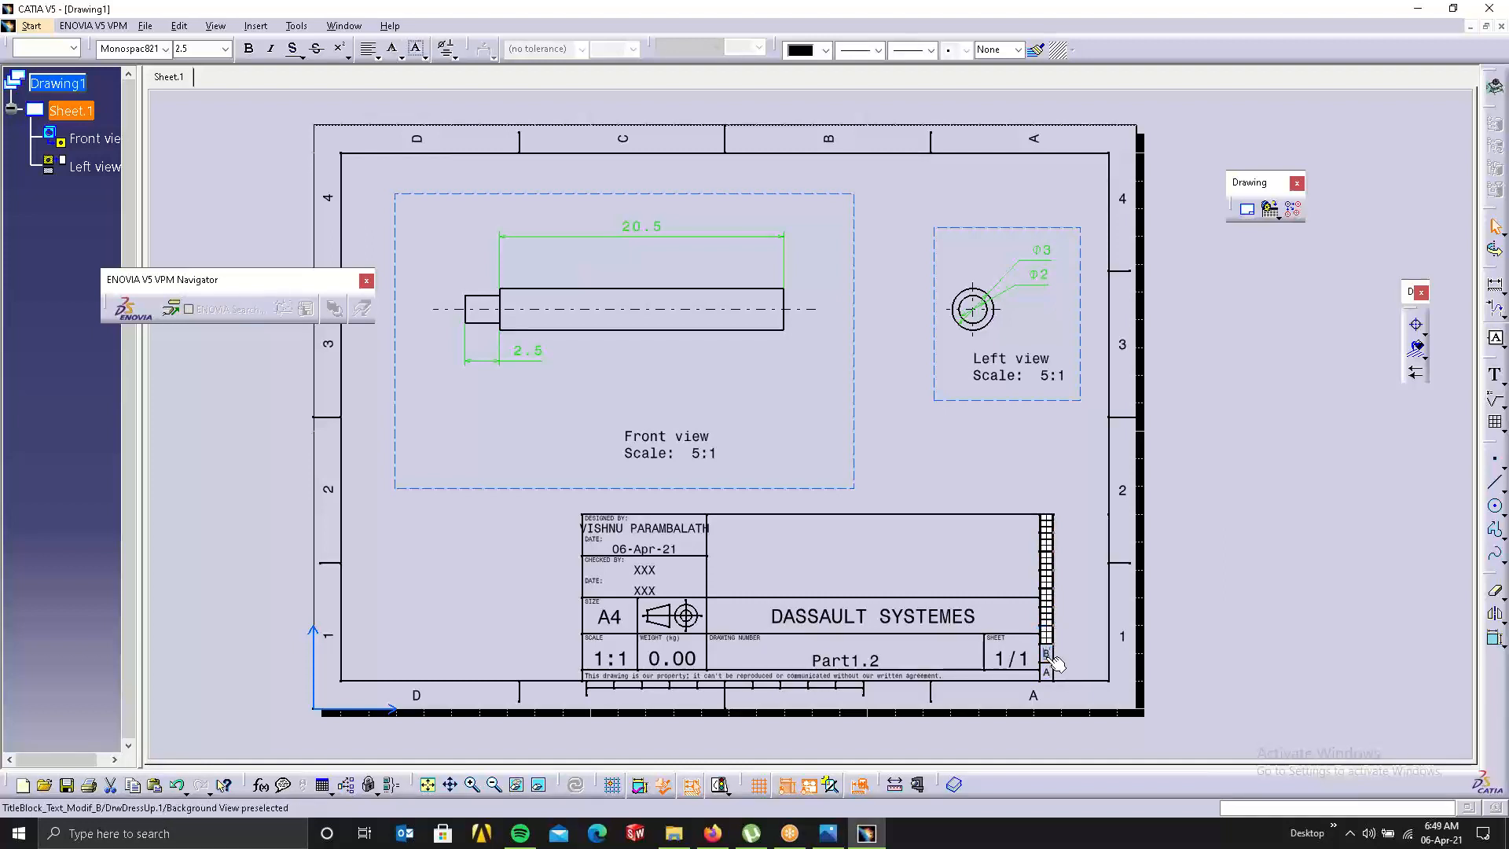
left_click(1046, 653, "ctrl")
left_click(1049, 672, "ctrl")
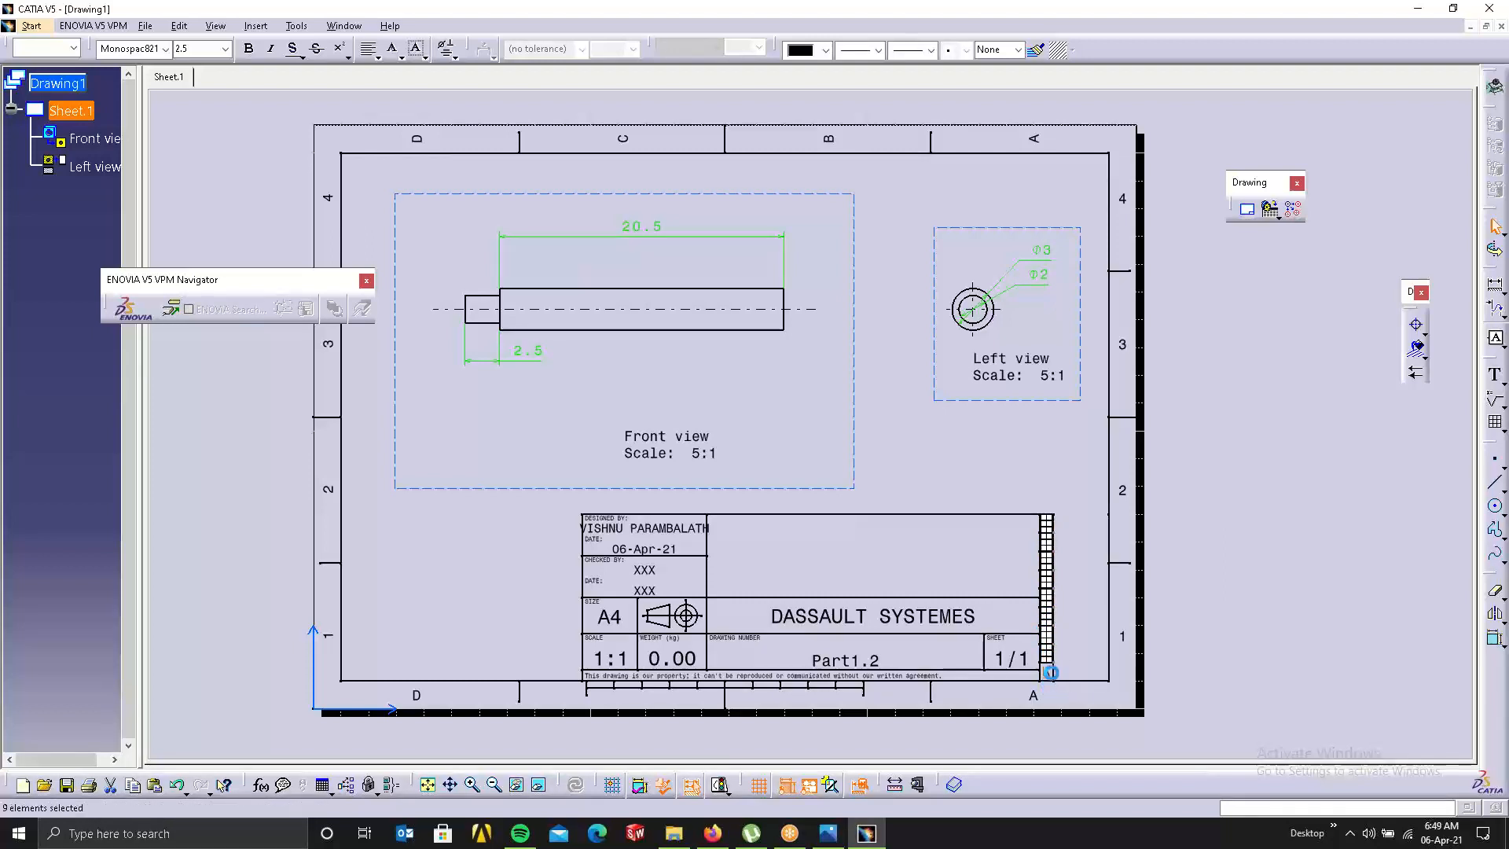
left_click(1311, 756)
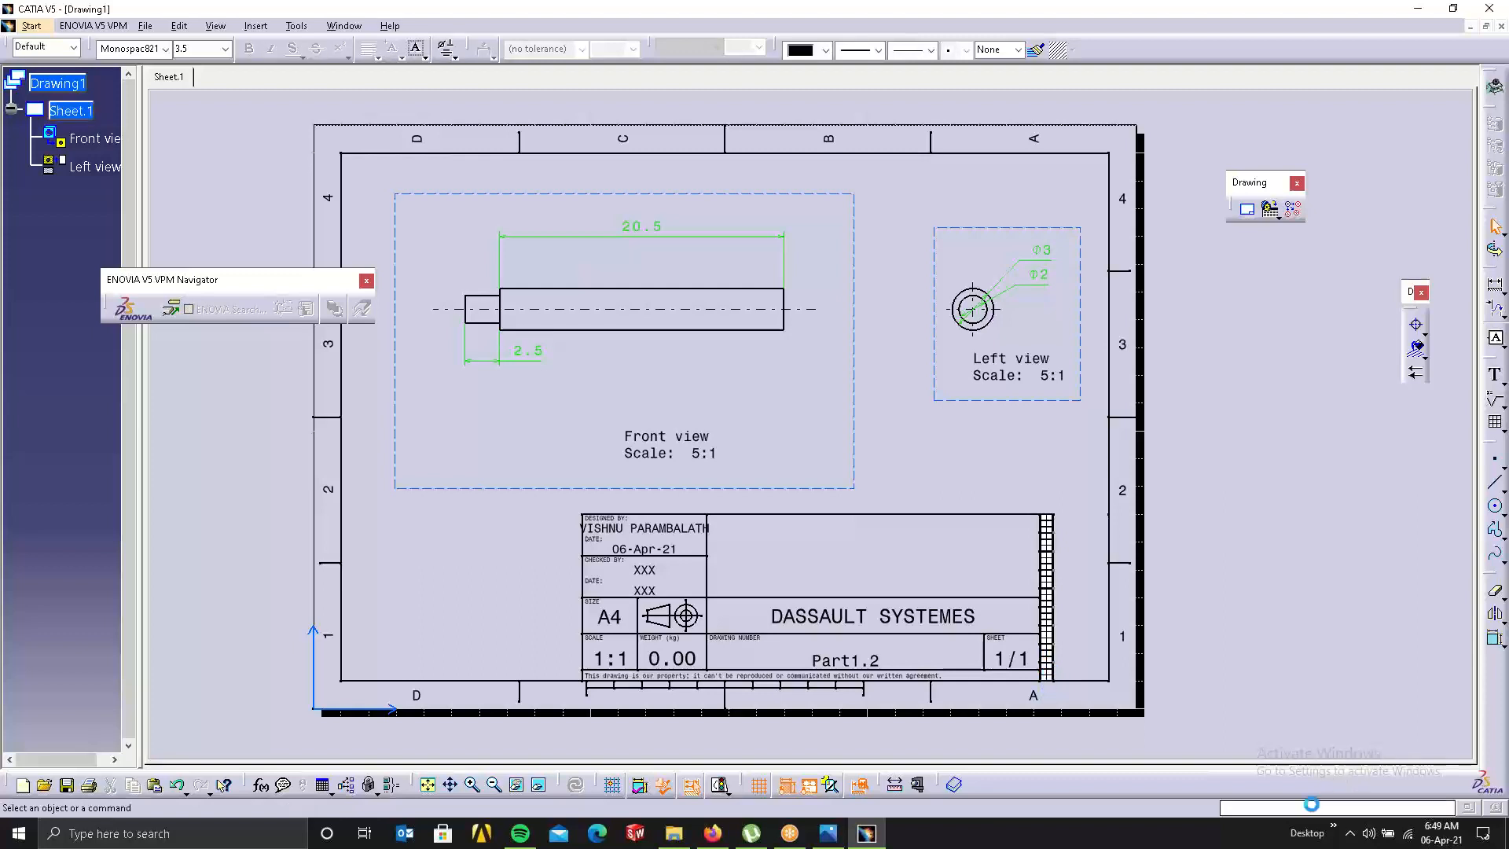
Remove the letter column's remaining horizontal lines with Quick Trim and delete its outer vertical line.
left_click(1495, 591)
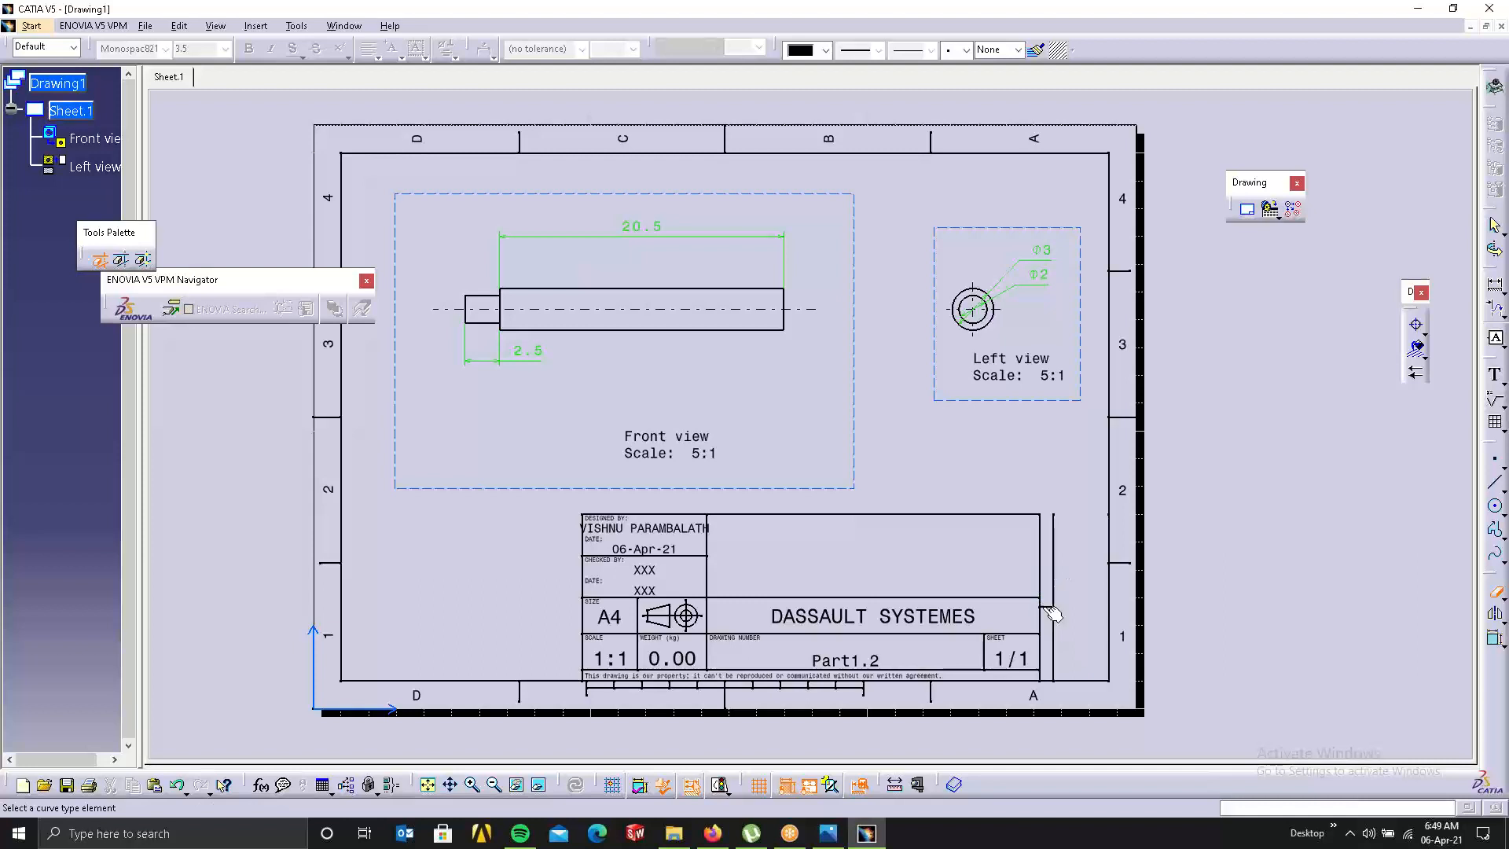
key("Escape")
left_click(1053, 554)
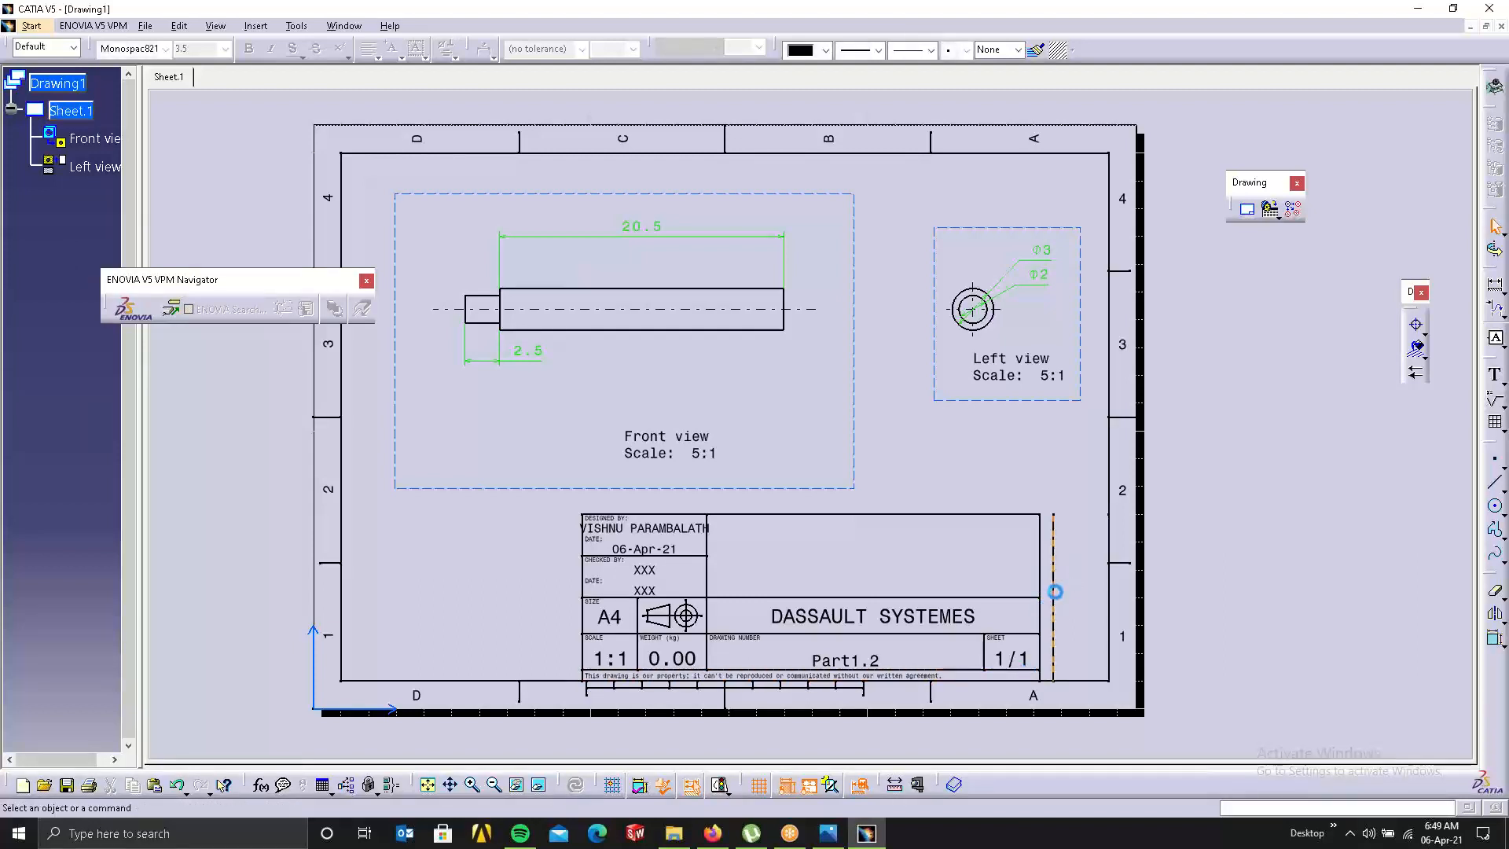
key("Delete")
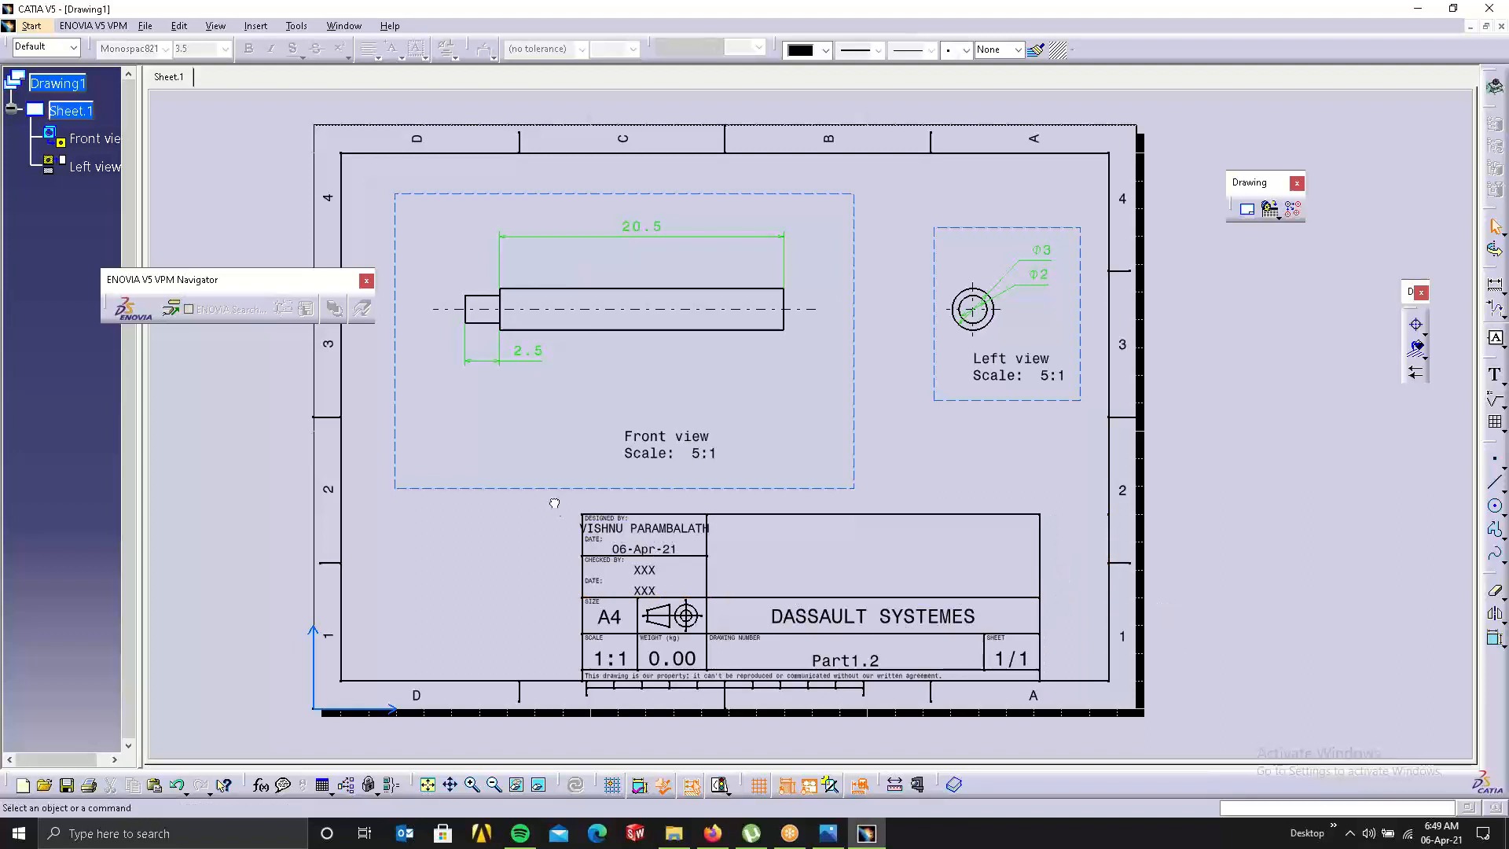
Translate the whole title block 25 mm without duplicating it, so its lower-right corner meets the inner frame's lower-right corner.
left_click(1067, 686)
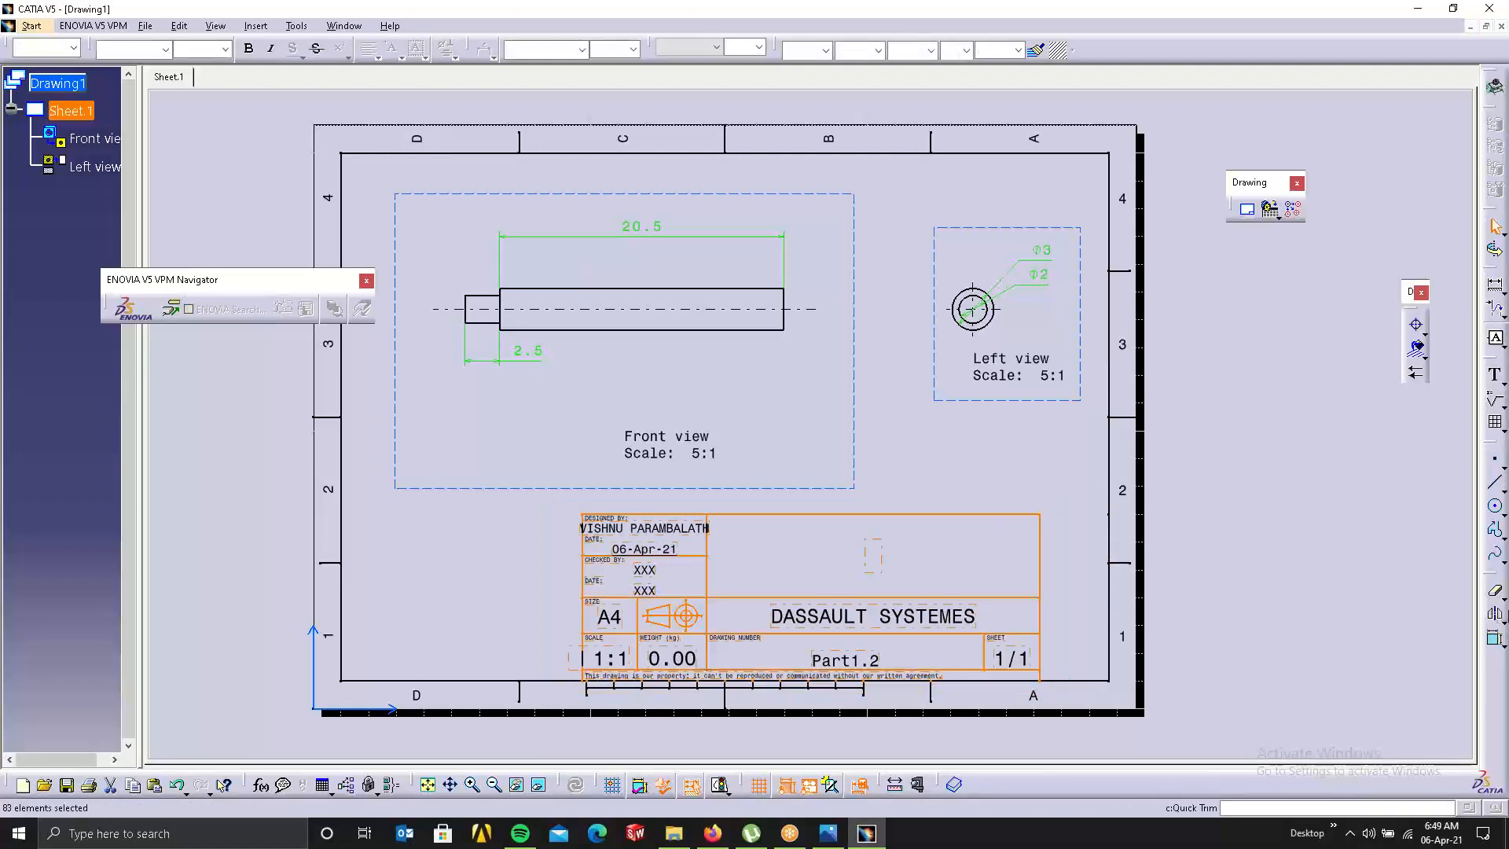
left_click(1501, 622)
left_click(1424, 630)
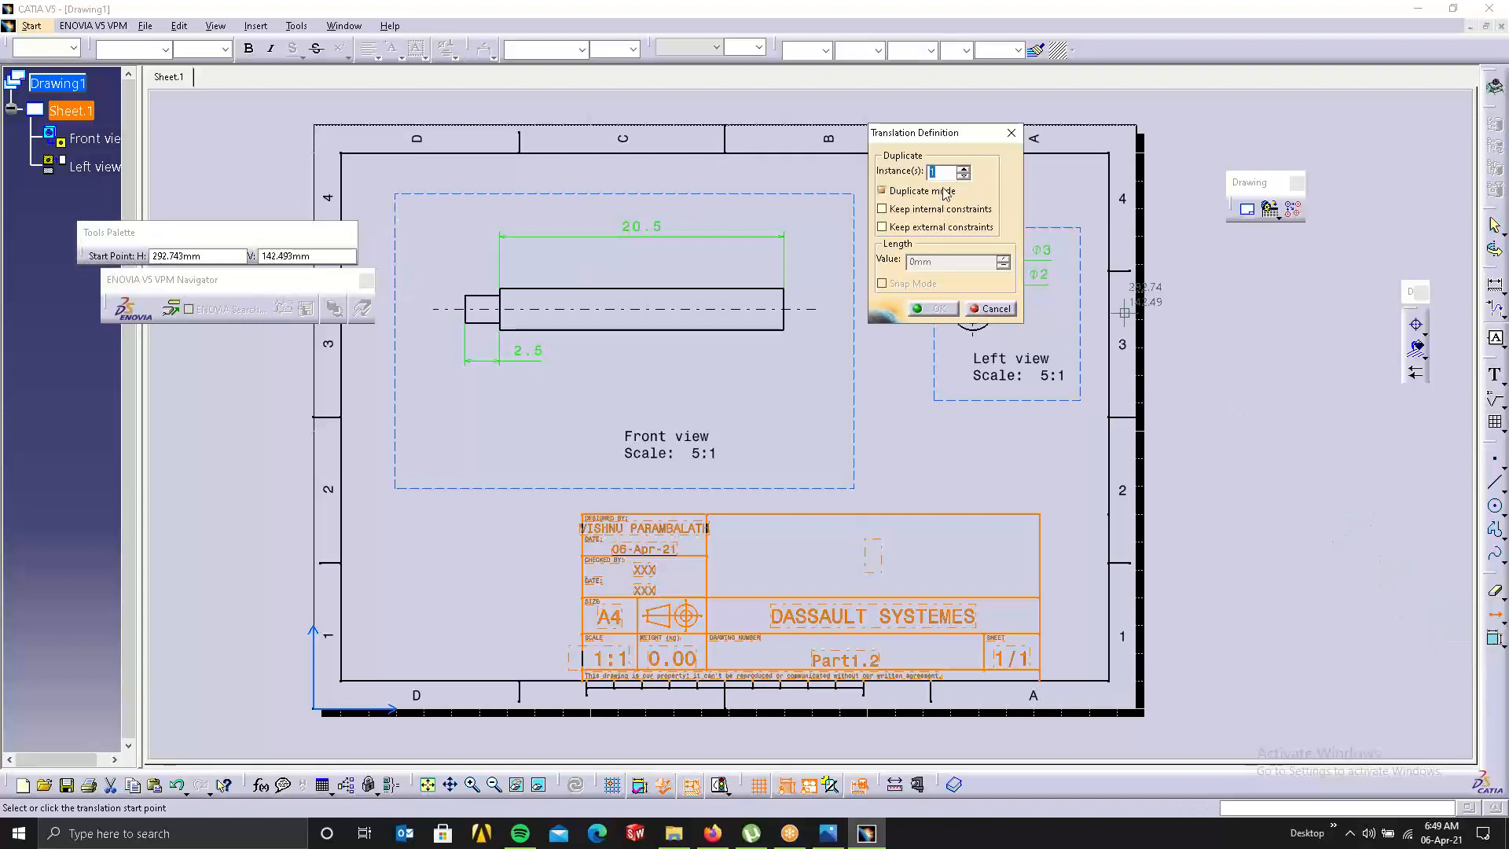
left_click(946, 193)
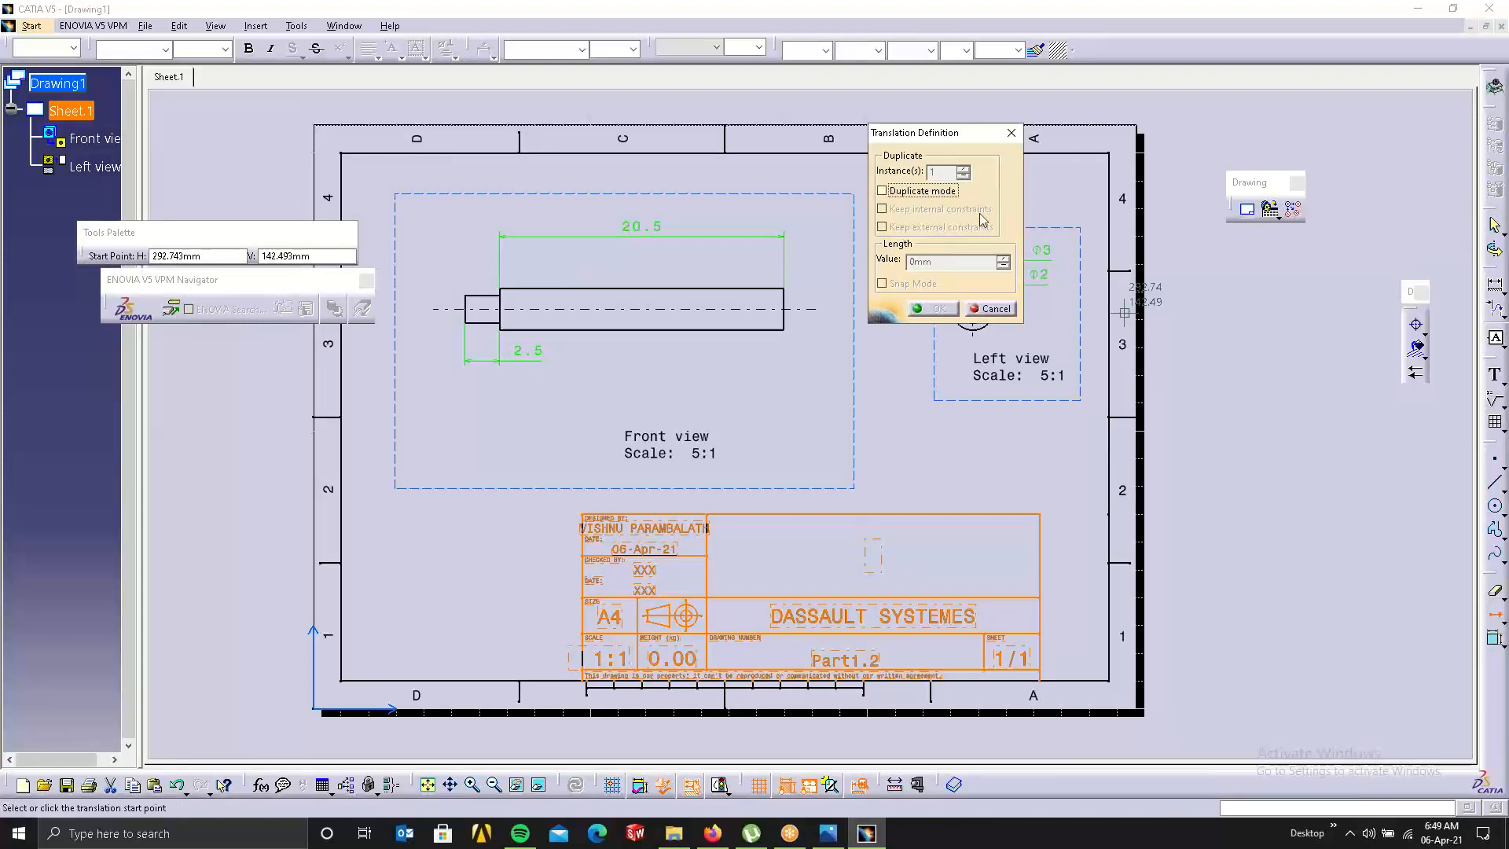
left_click(1042, 677)
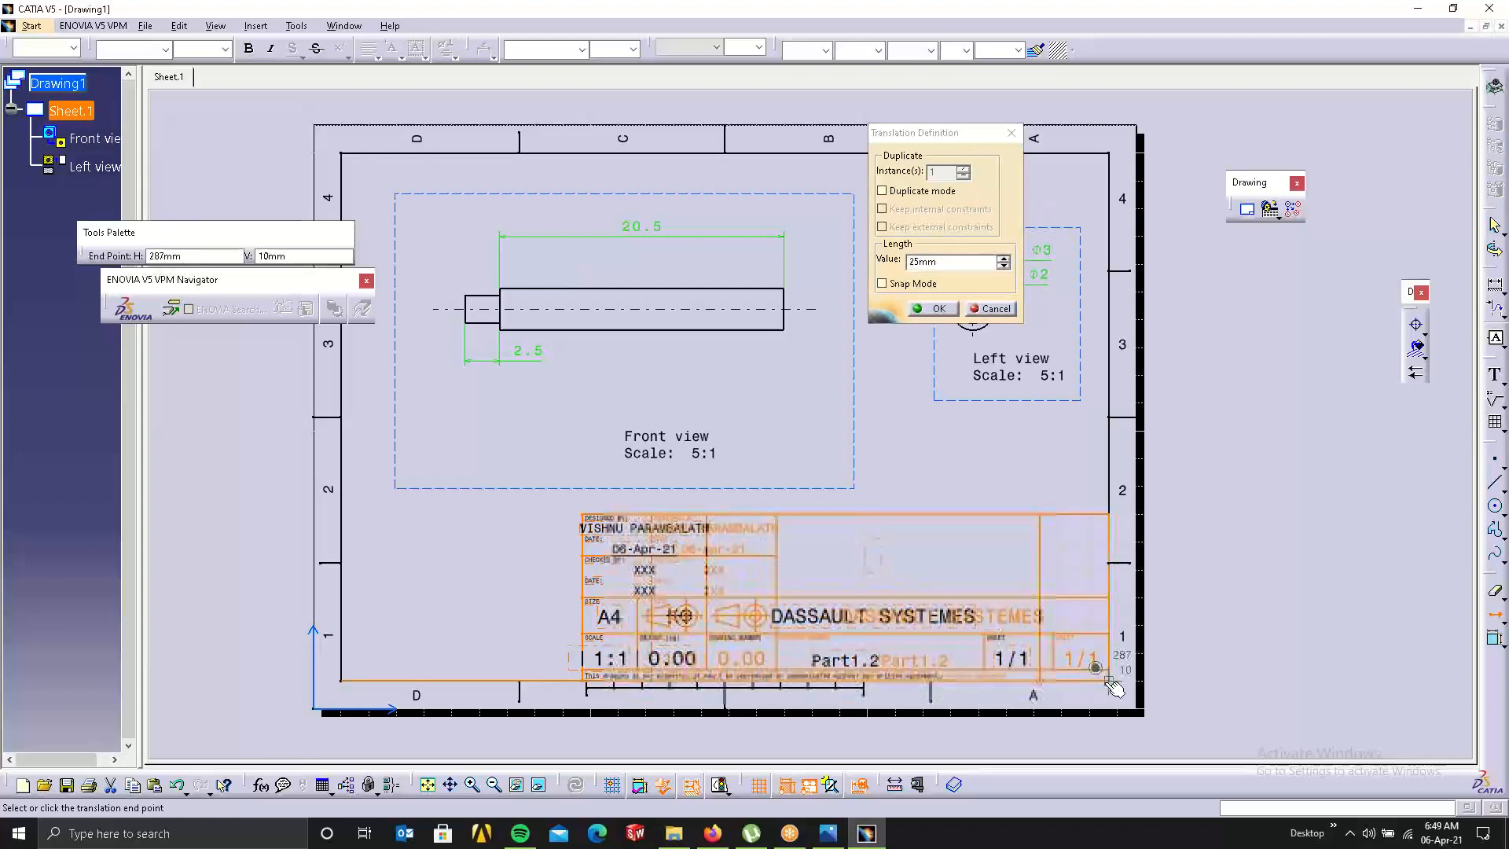
left_click(1108, 681)
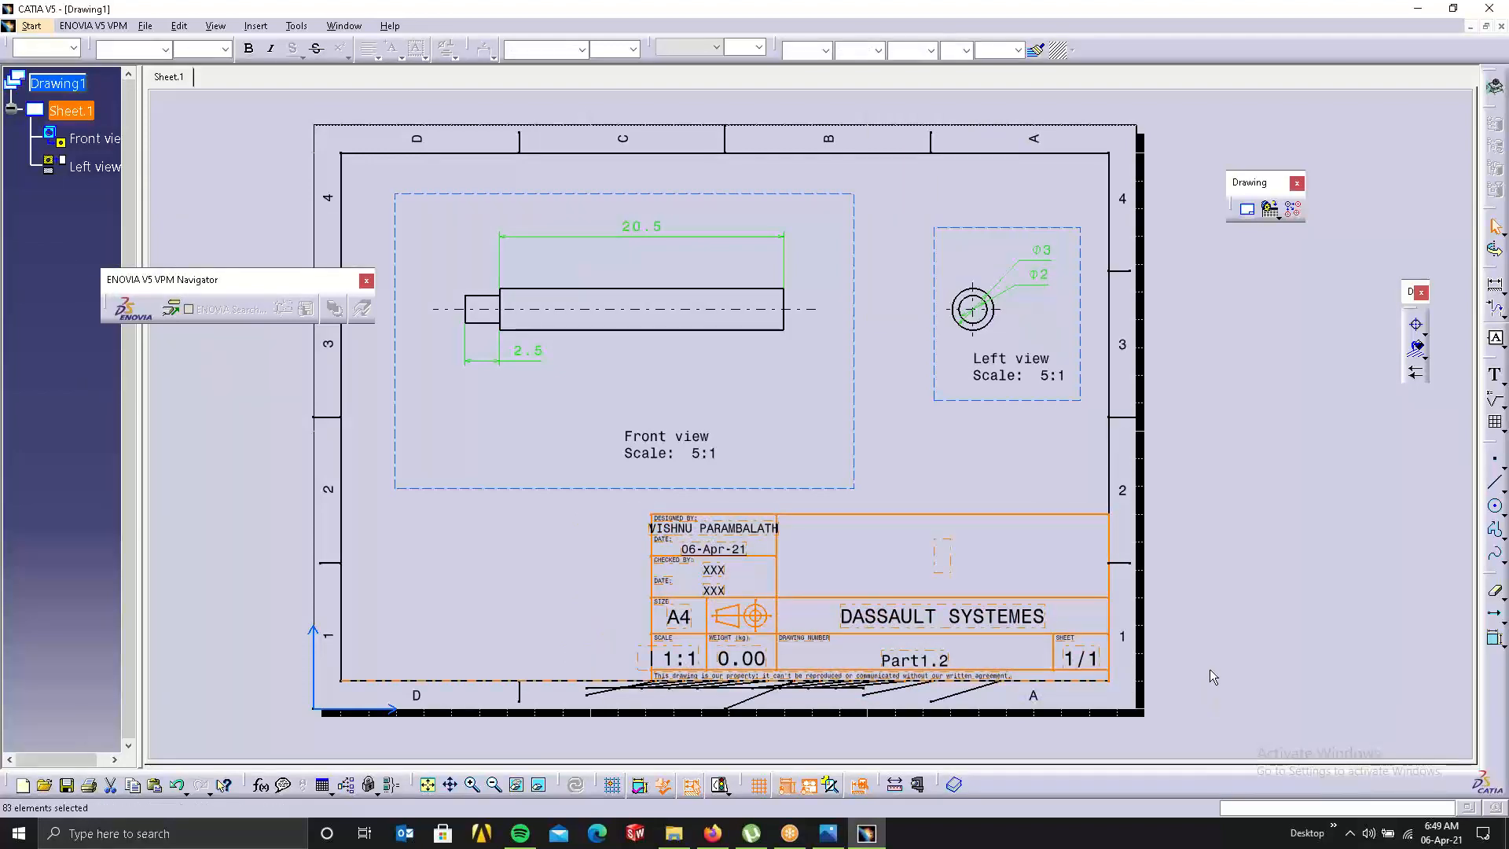
left_click(1341, 468)
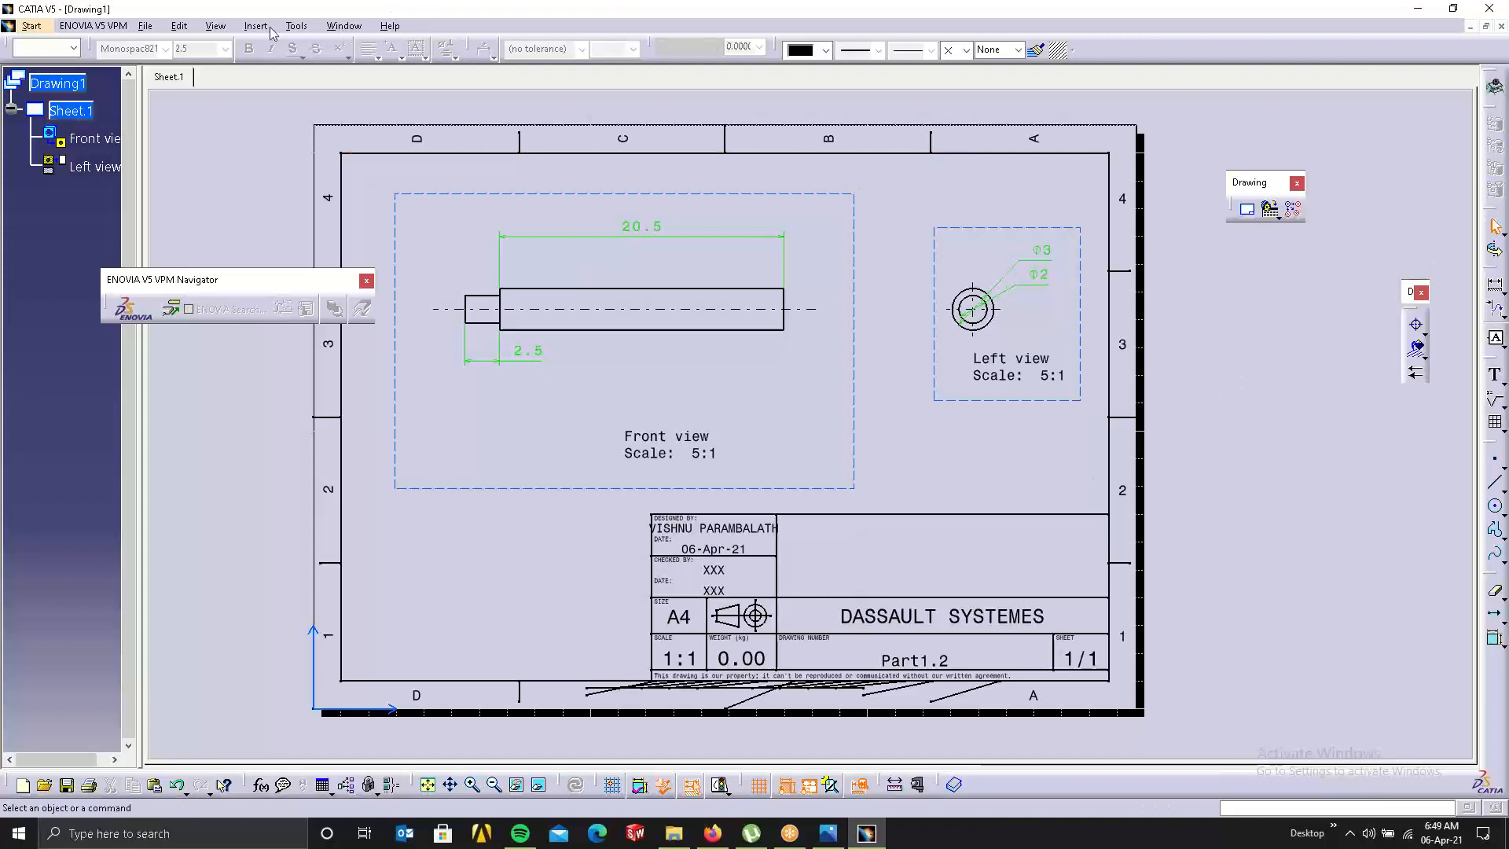
Return to the working views and start a text annotation below the front view, headed "Note:".
left_click(179, 26)
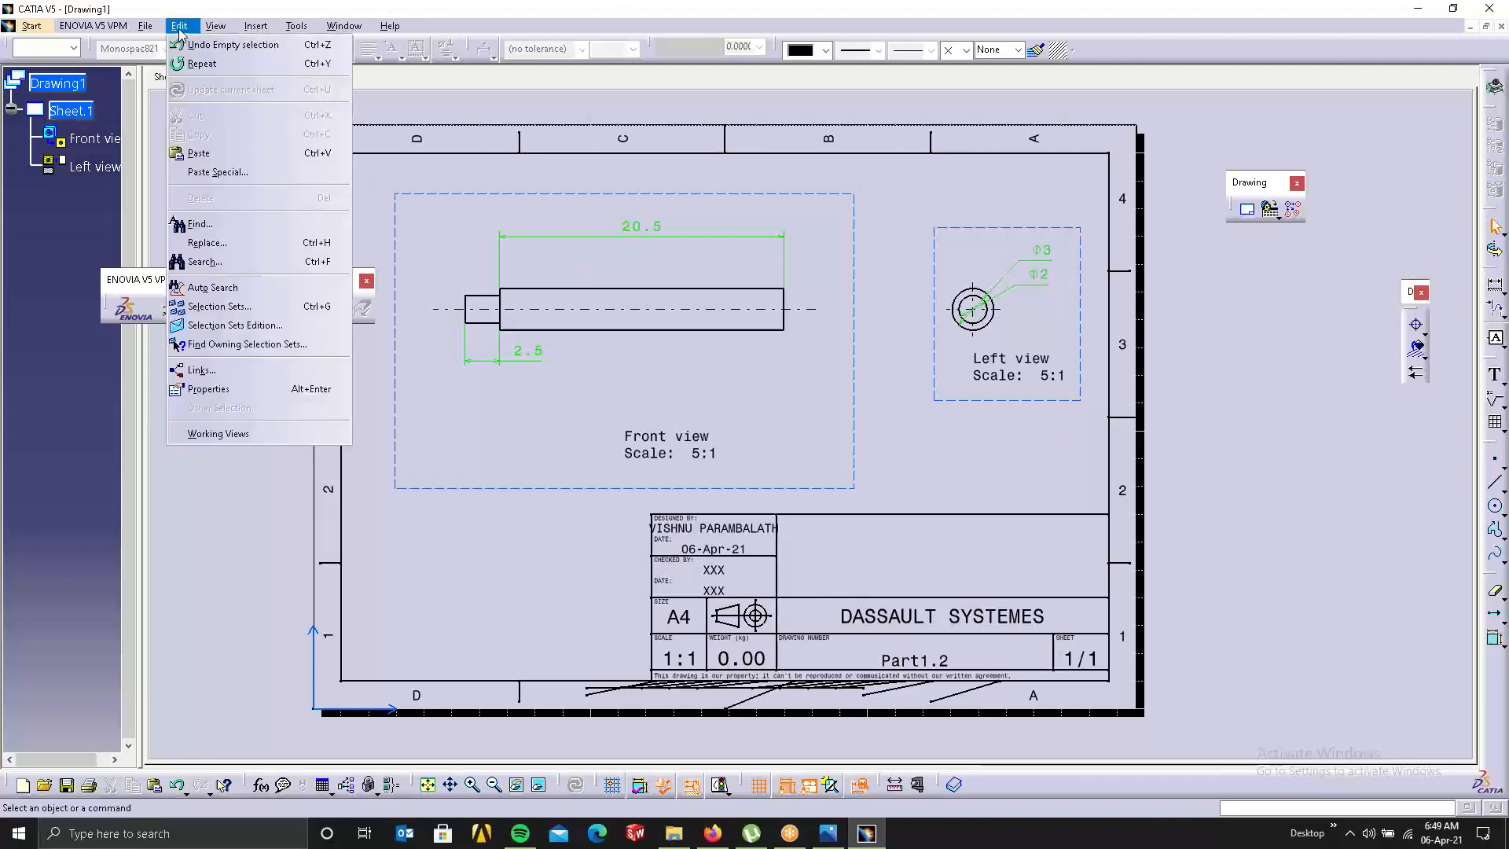
left_click(239, 433)
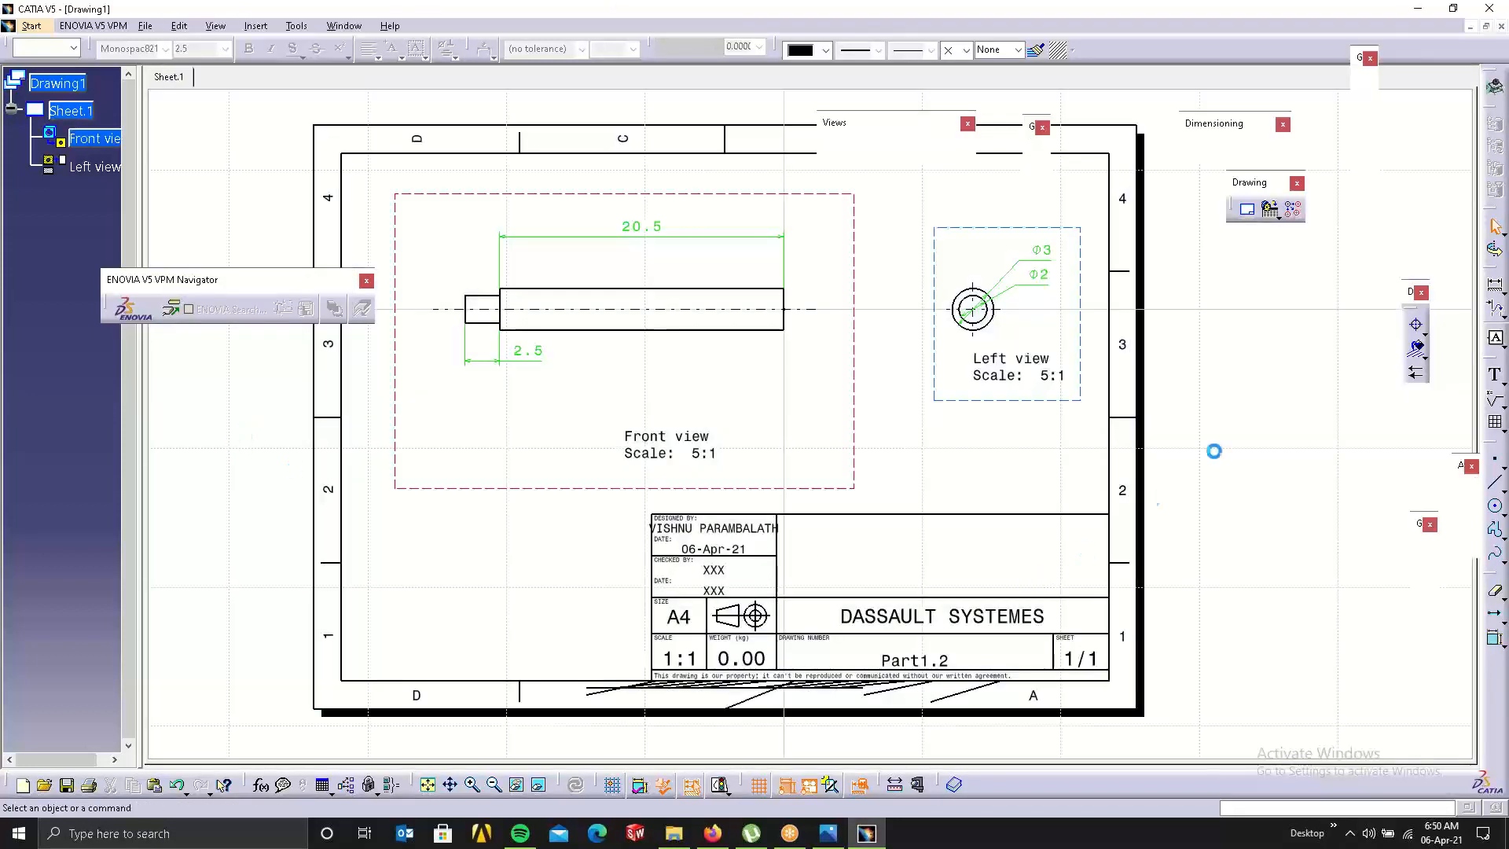
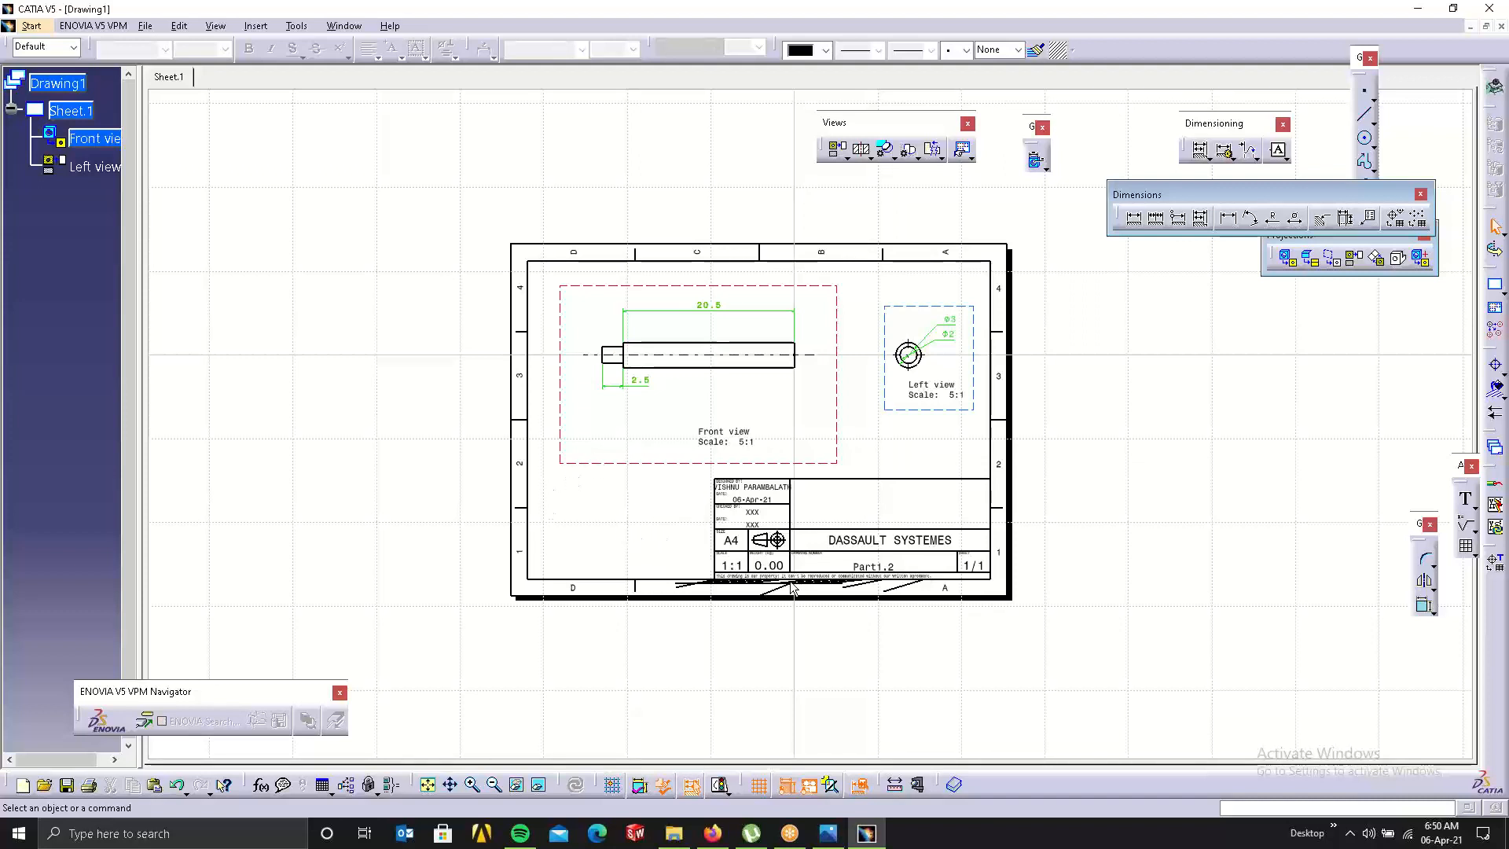
left_click(1467, 502)
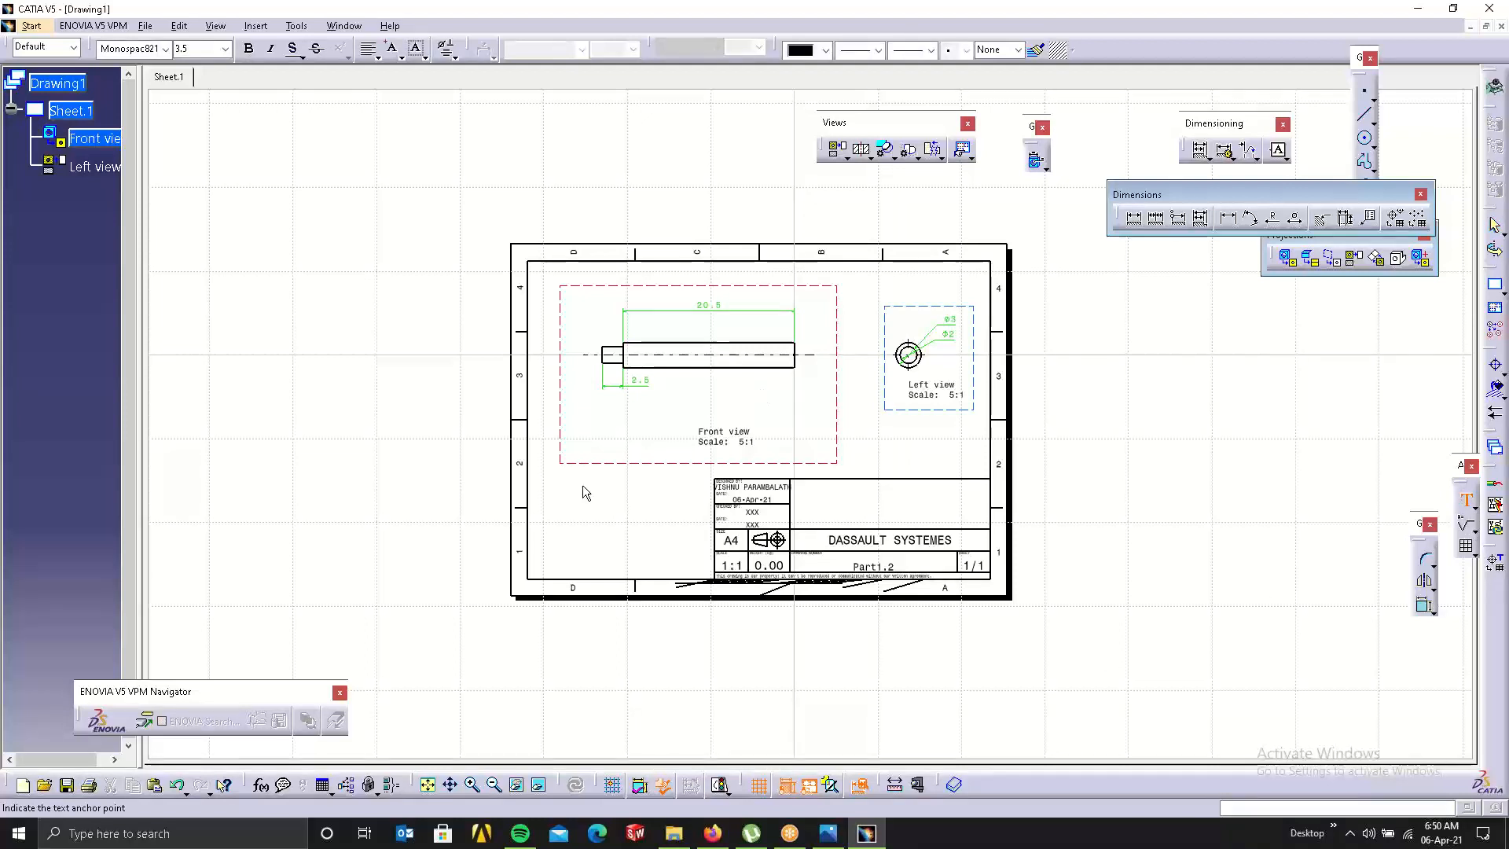
left_click(569, 523)
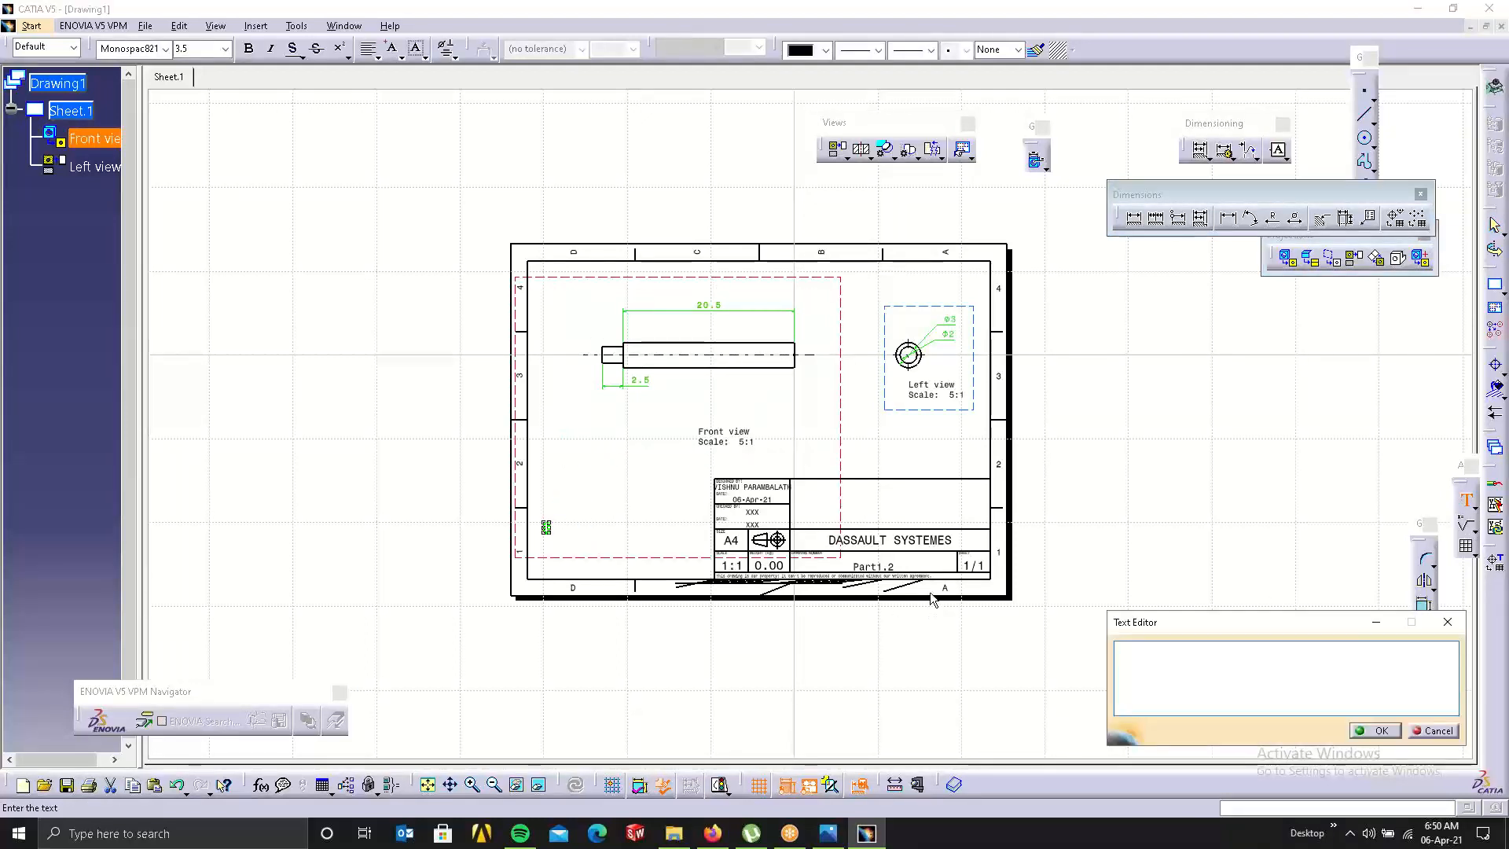
type("Note:")
key("Return")
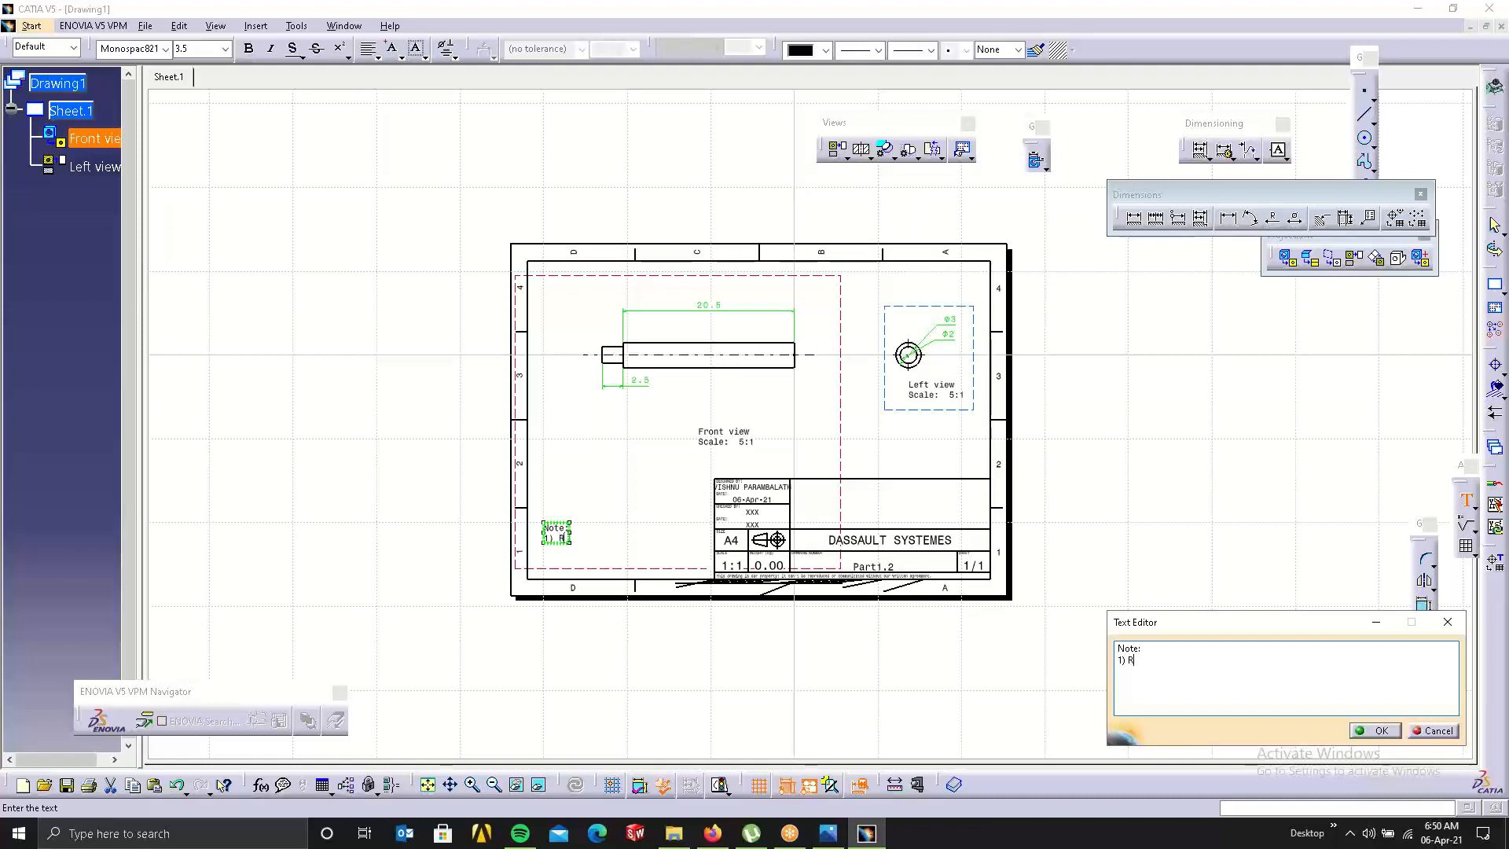
Complete the note with the lines "1) REFER GENERAL TOLERANCES." and "2) AS PER ASME Y 14.5 STSANDARD".
type("EFER GENE")
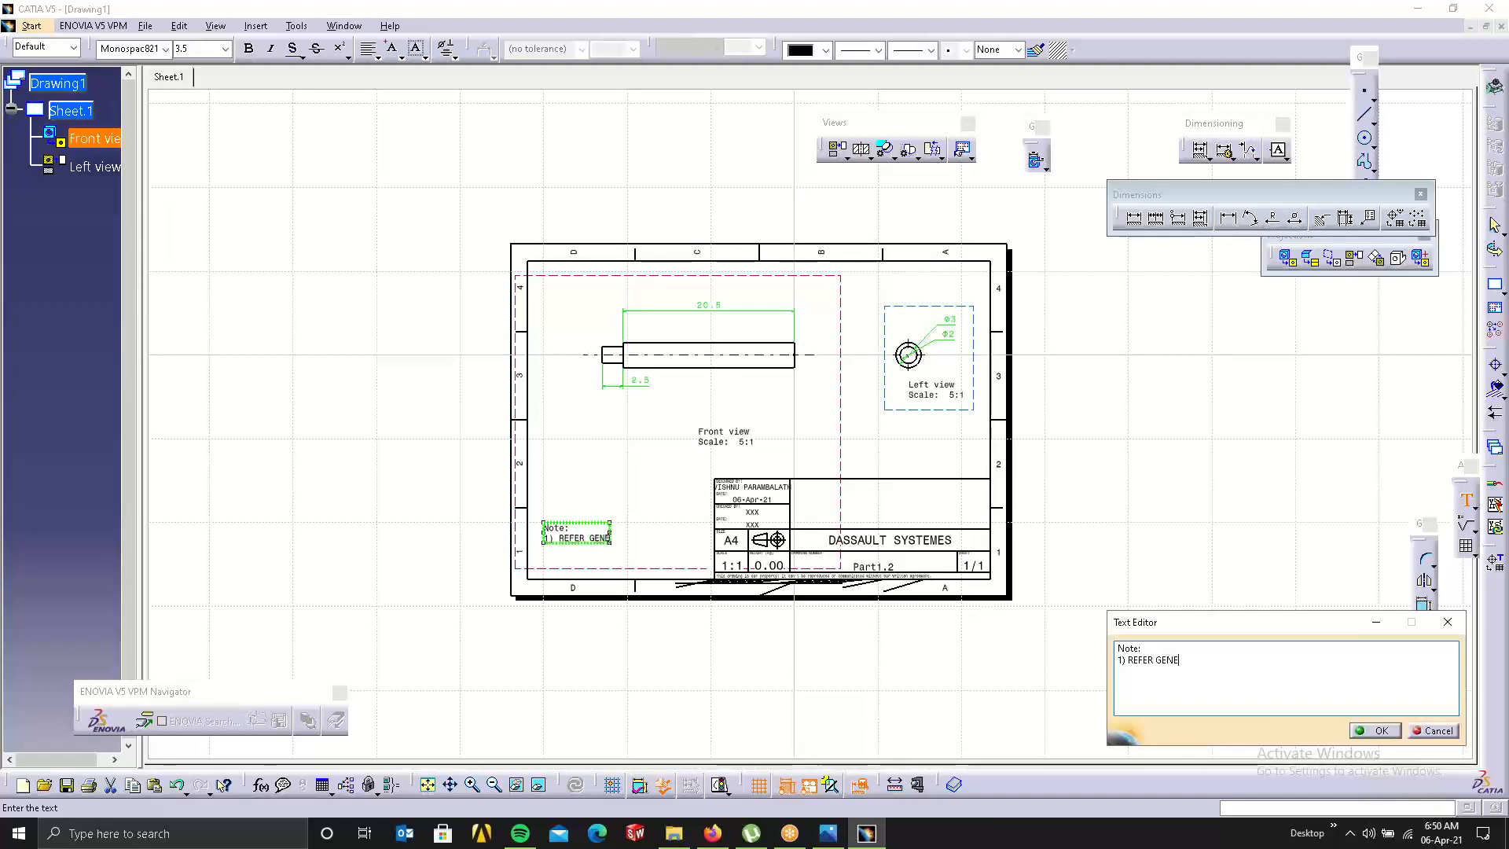
type("RAL TOL")
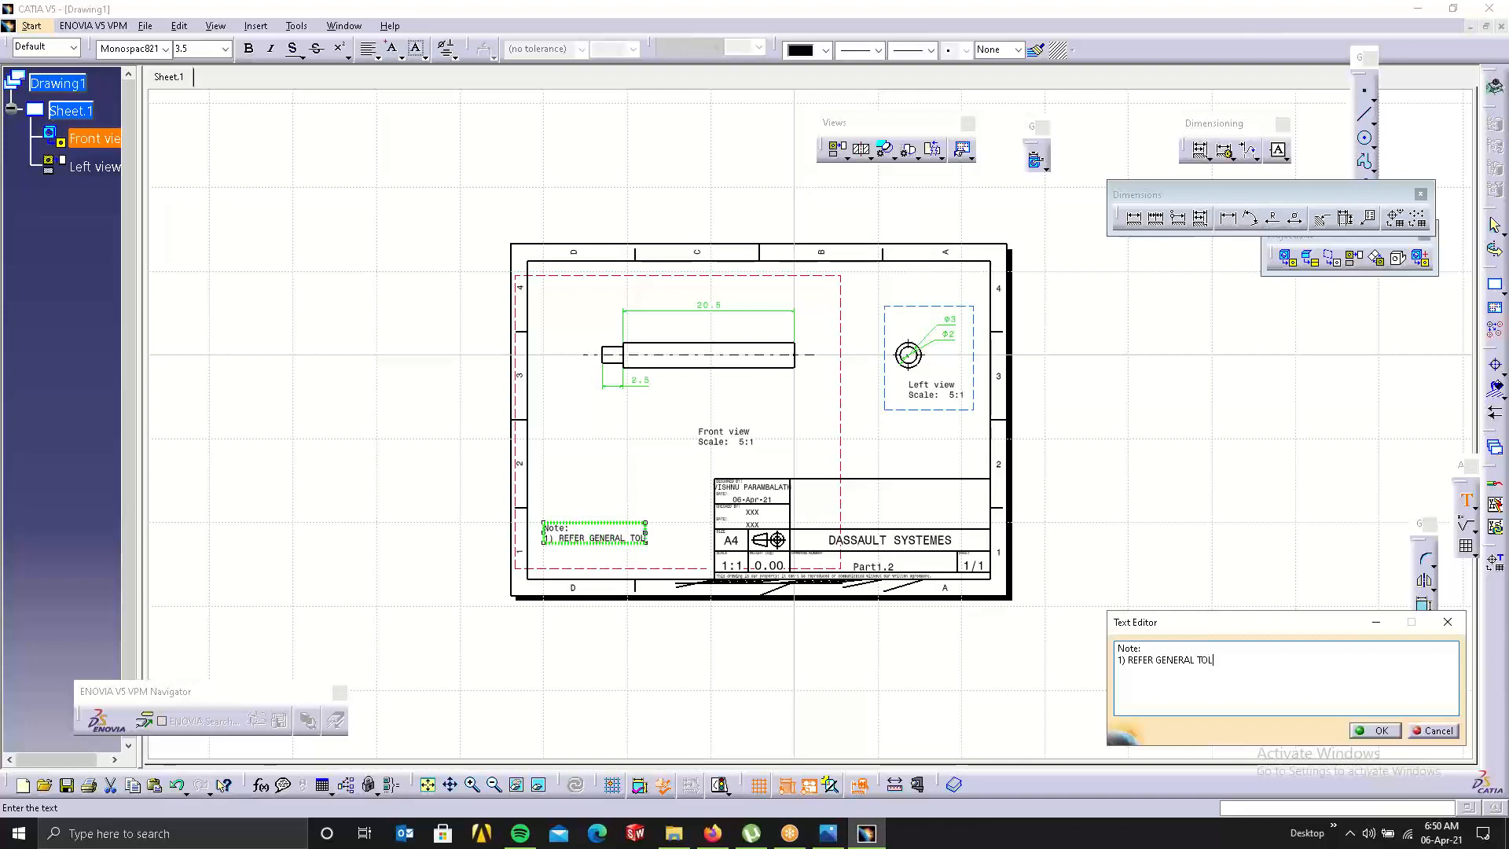
type("ERANCES")
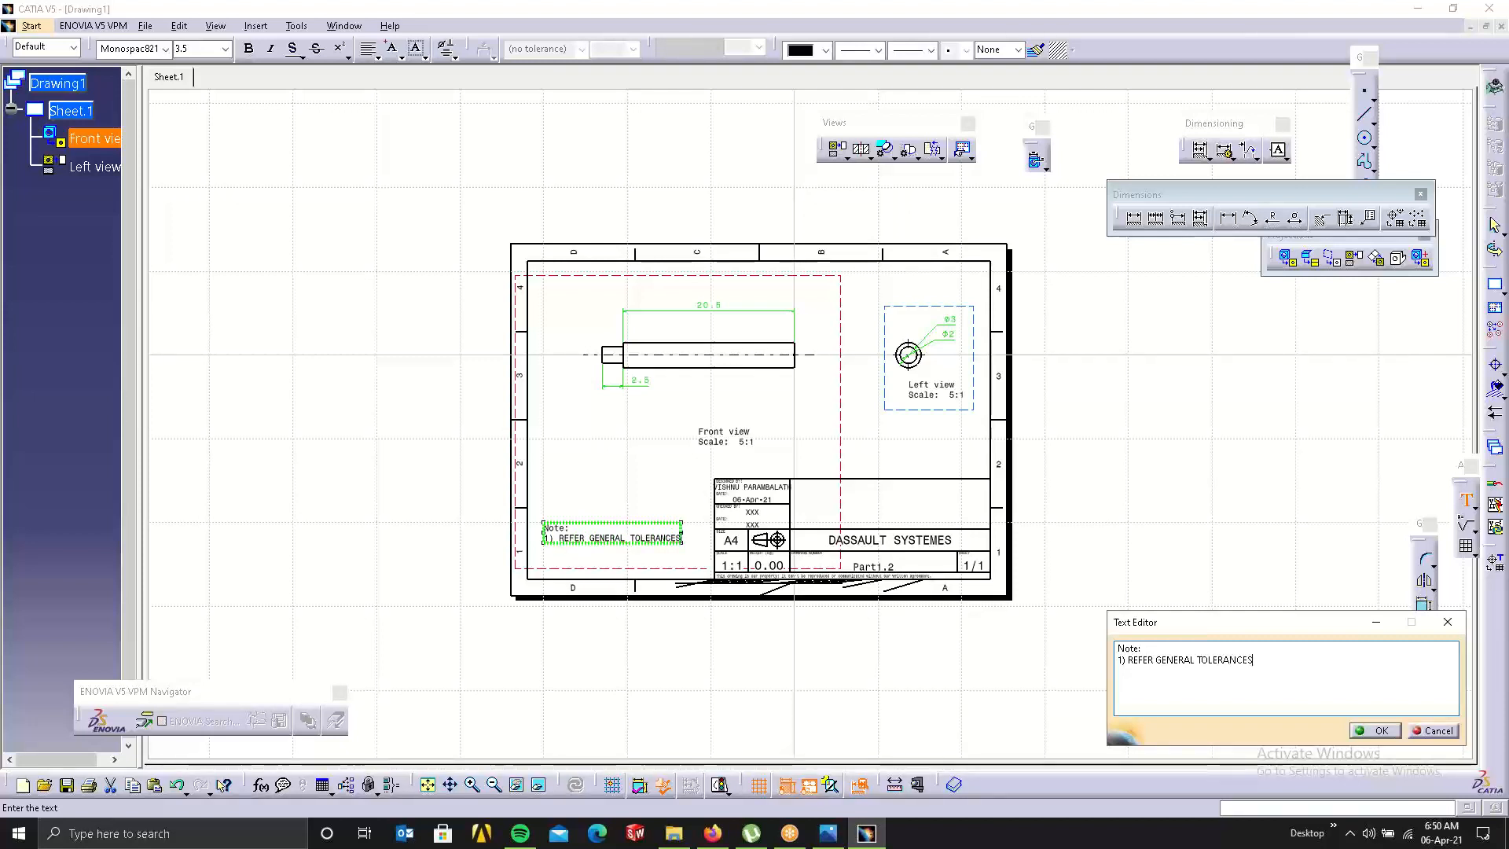
type(".")
key("Return")
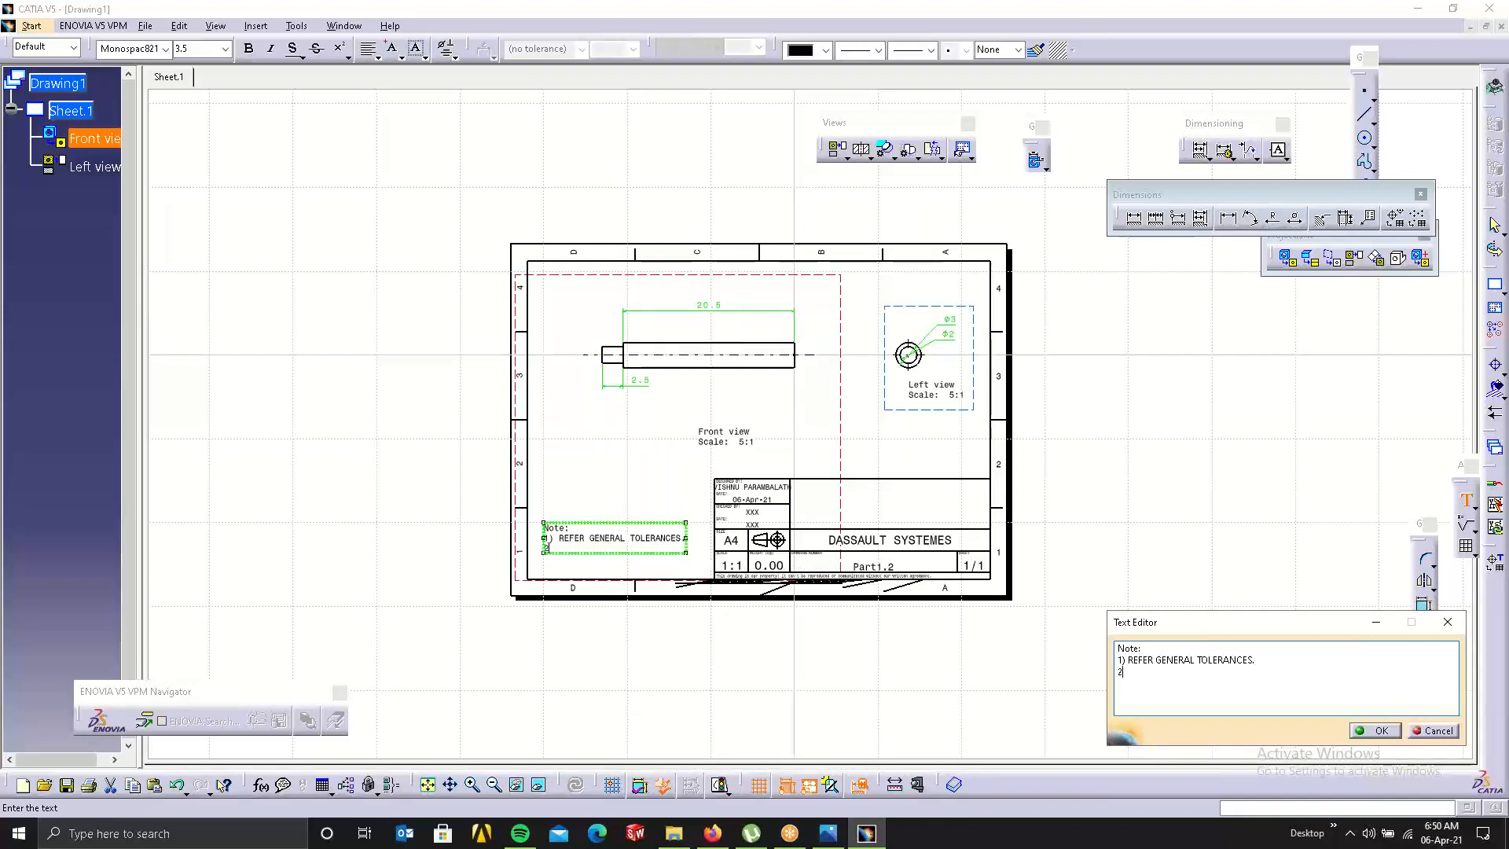
type("2) AS PER ASME")
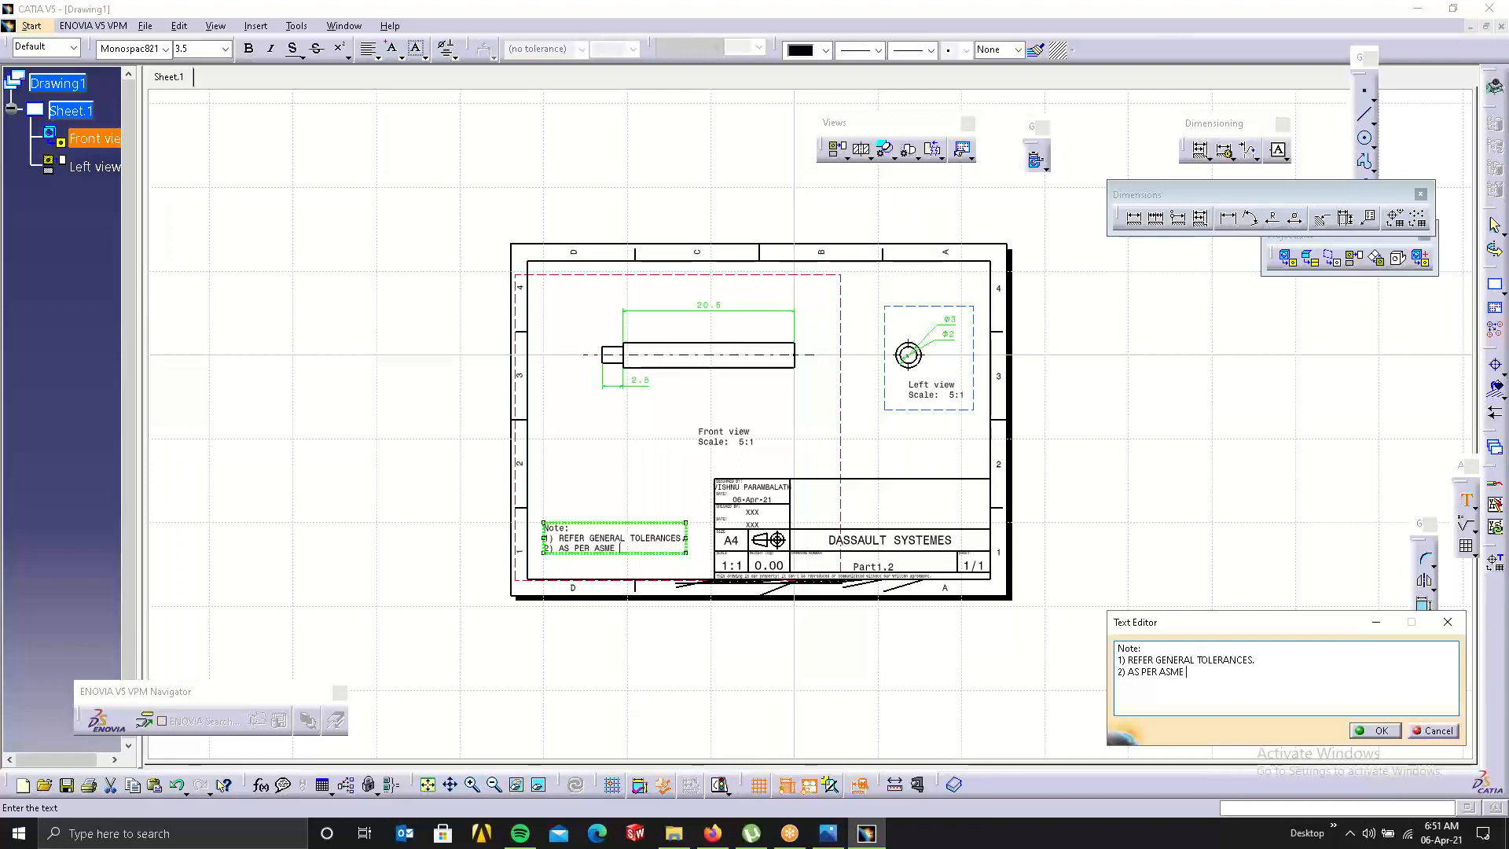
type(" Y 14.5 STSANDARD")
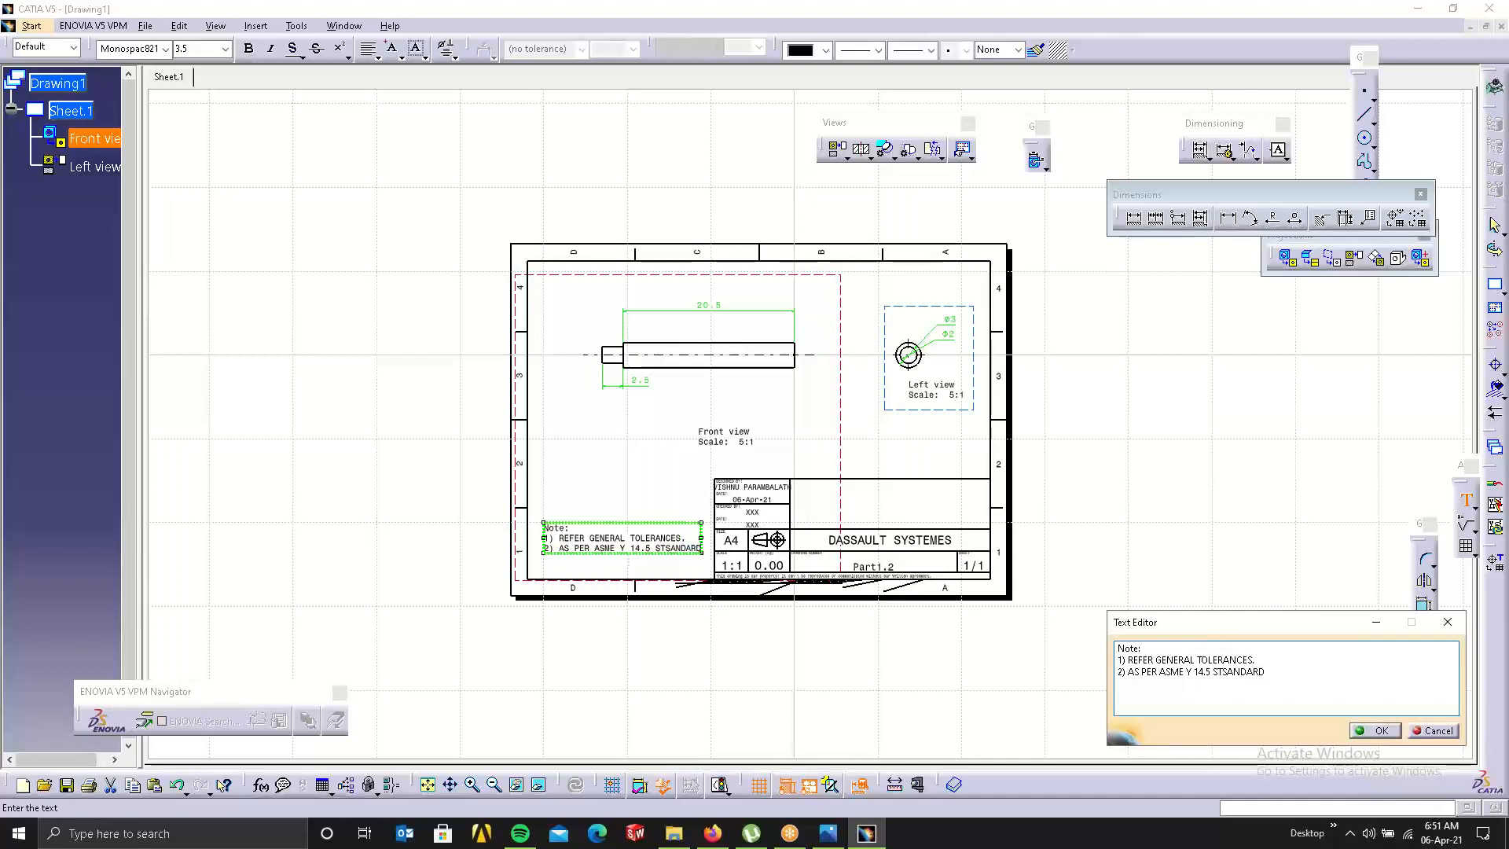
left_click(1373, 730)
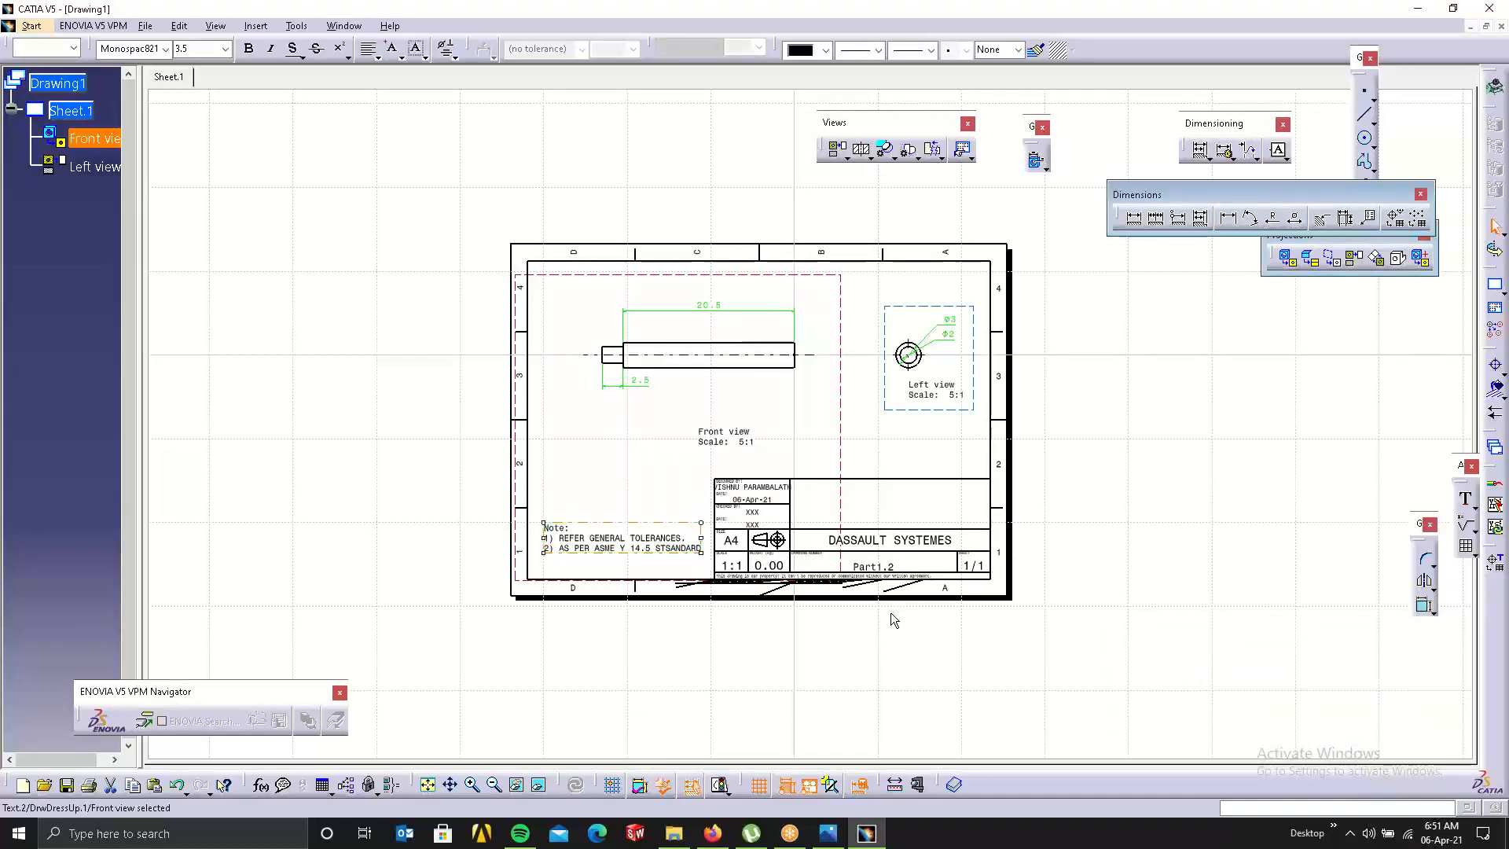
left_click(1032, 514)
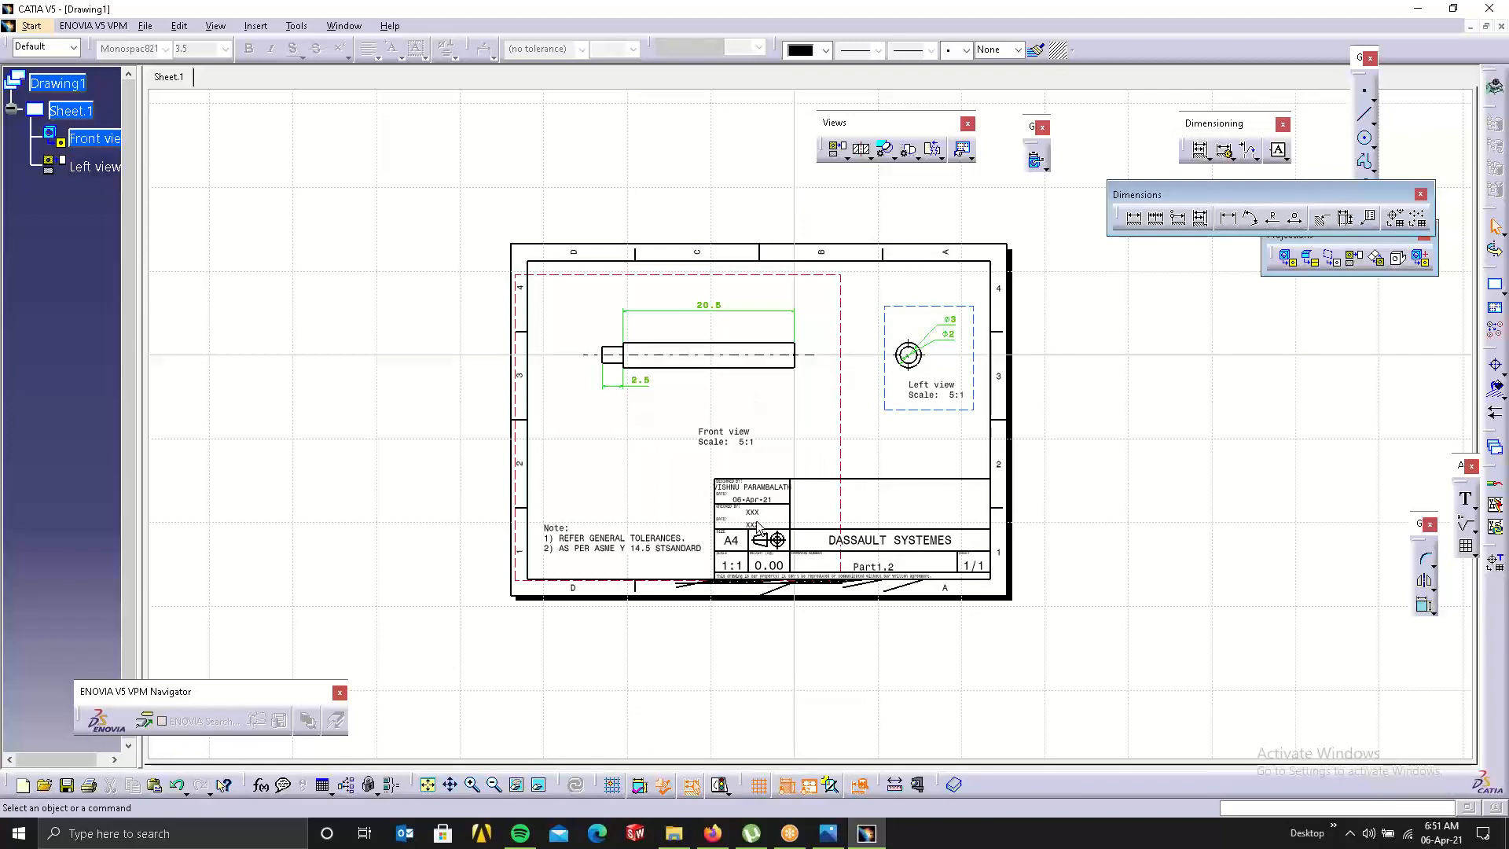
Switch to the sheet background and replace the title block's company name with "ASDFGHJKL;".
left_click(179, 26)
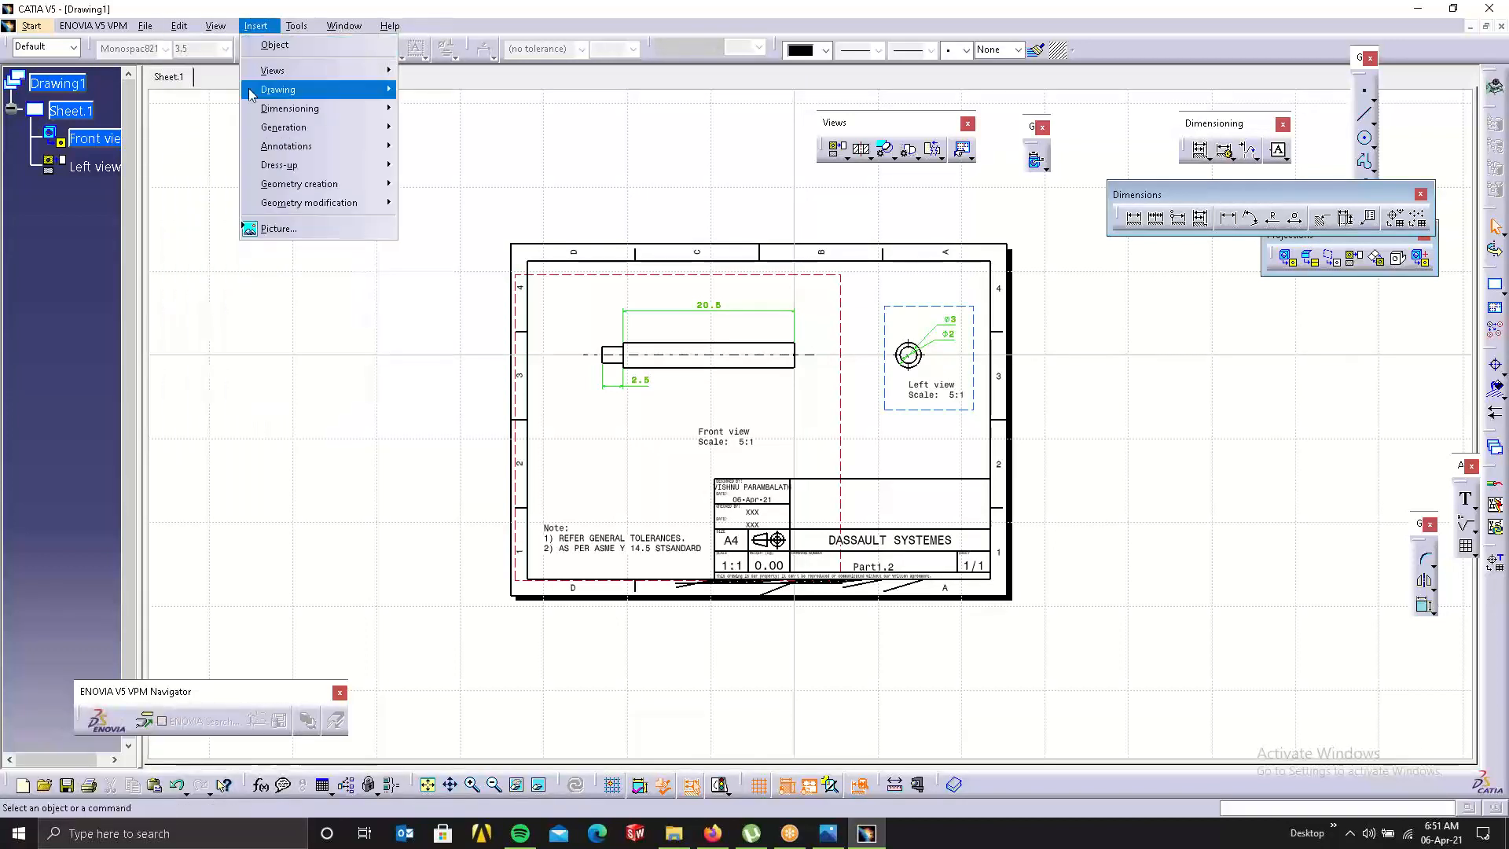
left_click(236, 433)
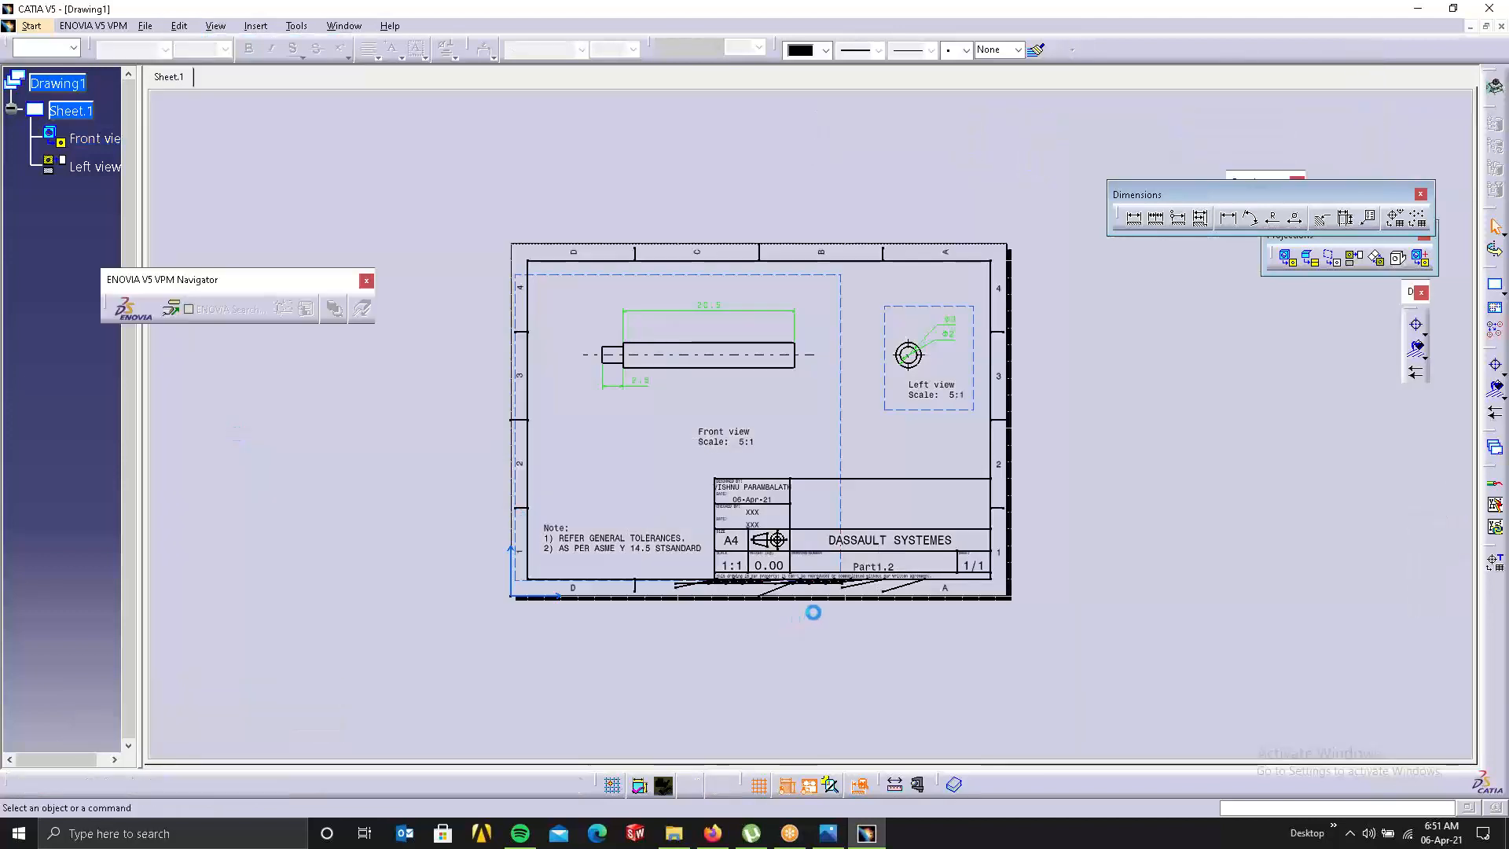
double_click(874, 540)
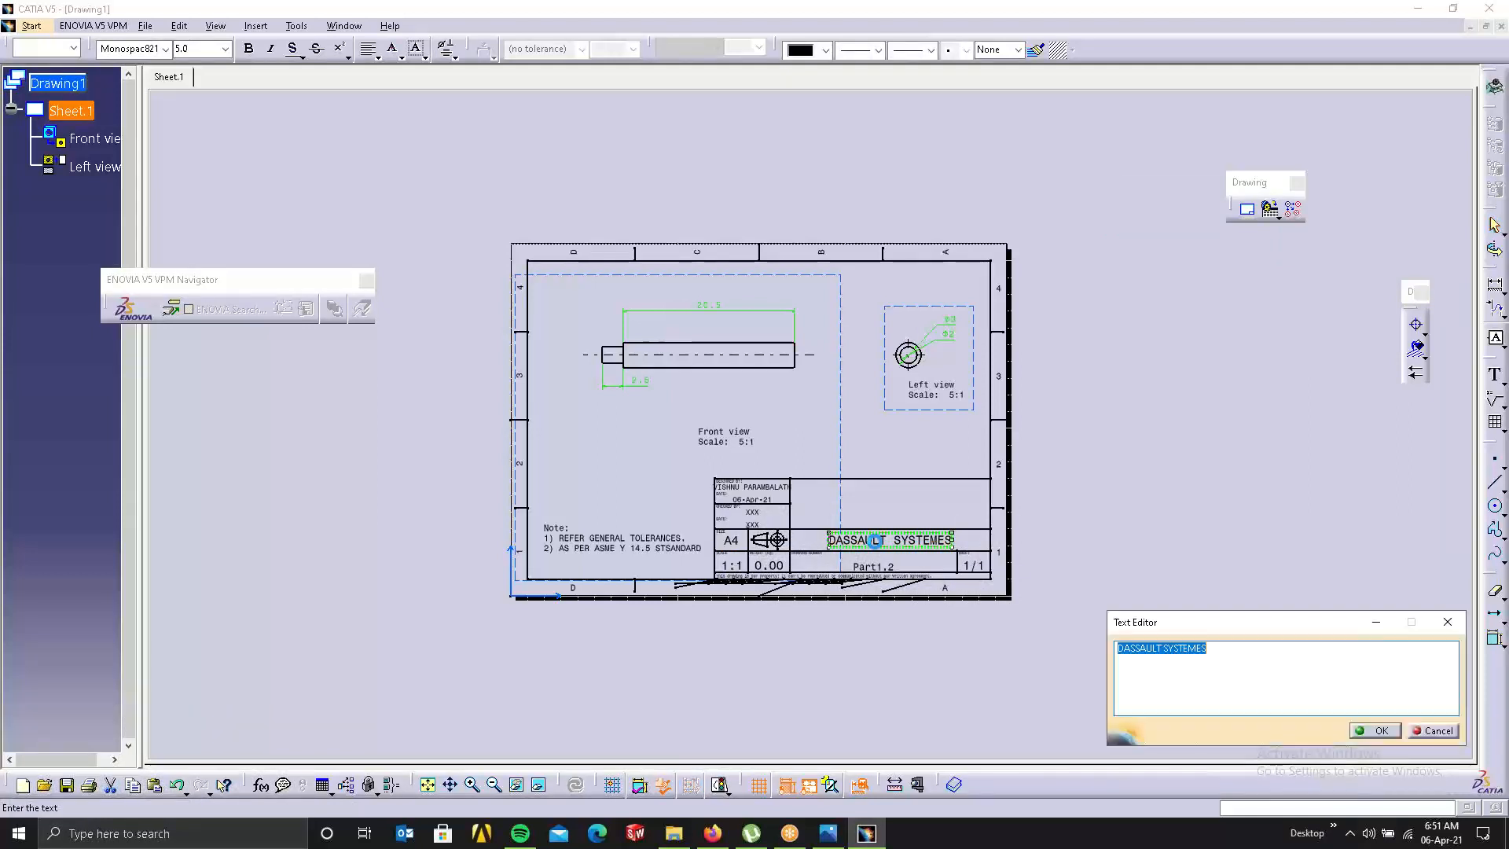
type("ASDFGHJKL;")
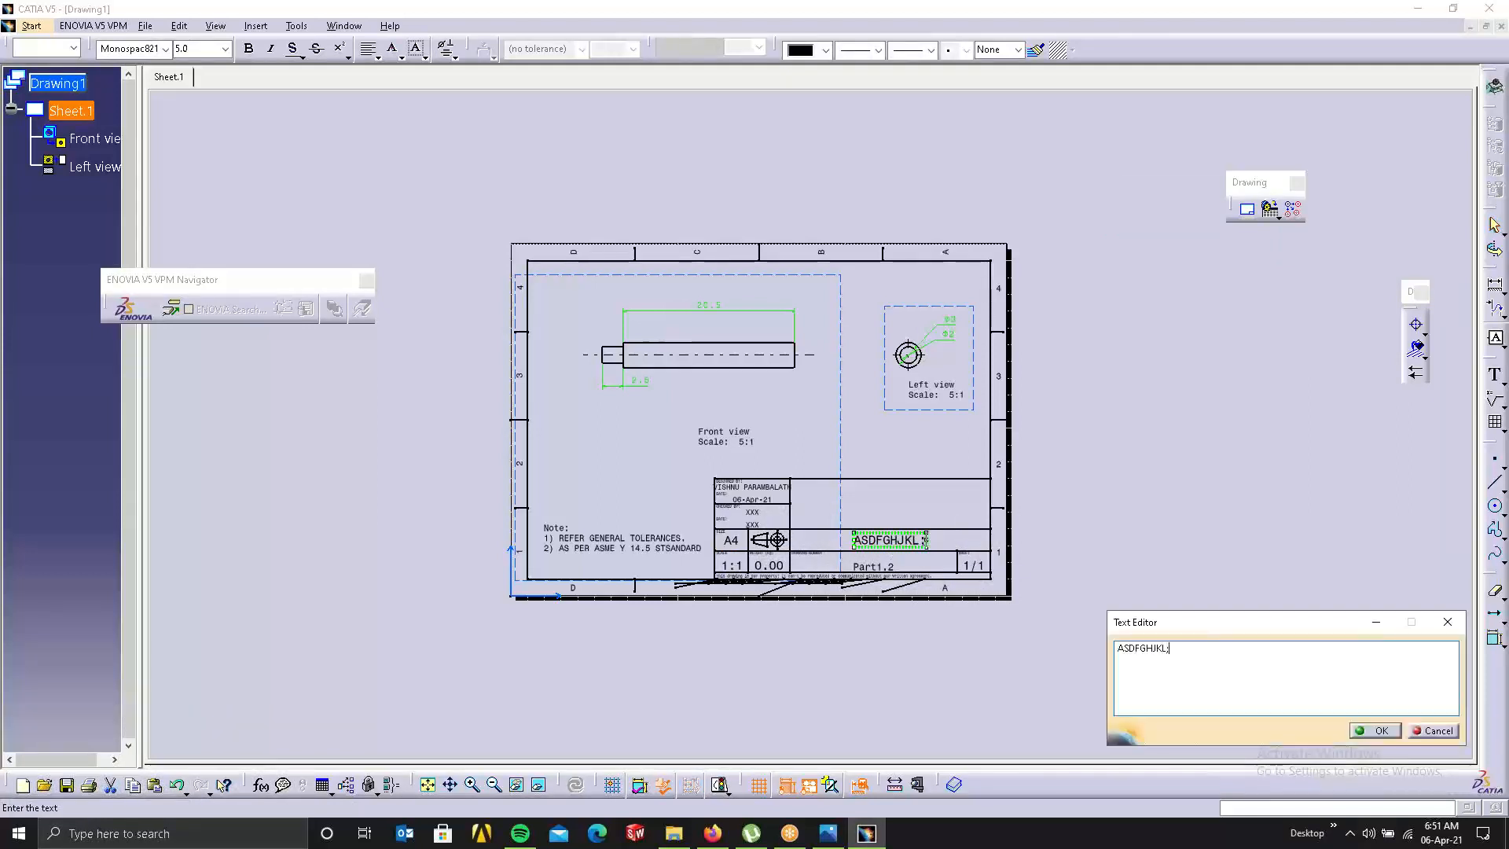
left_click(1371, 730)
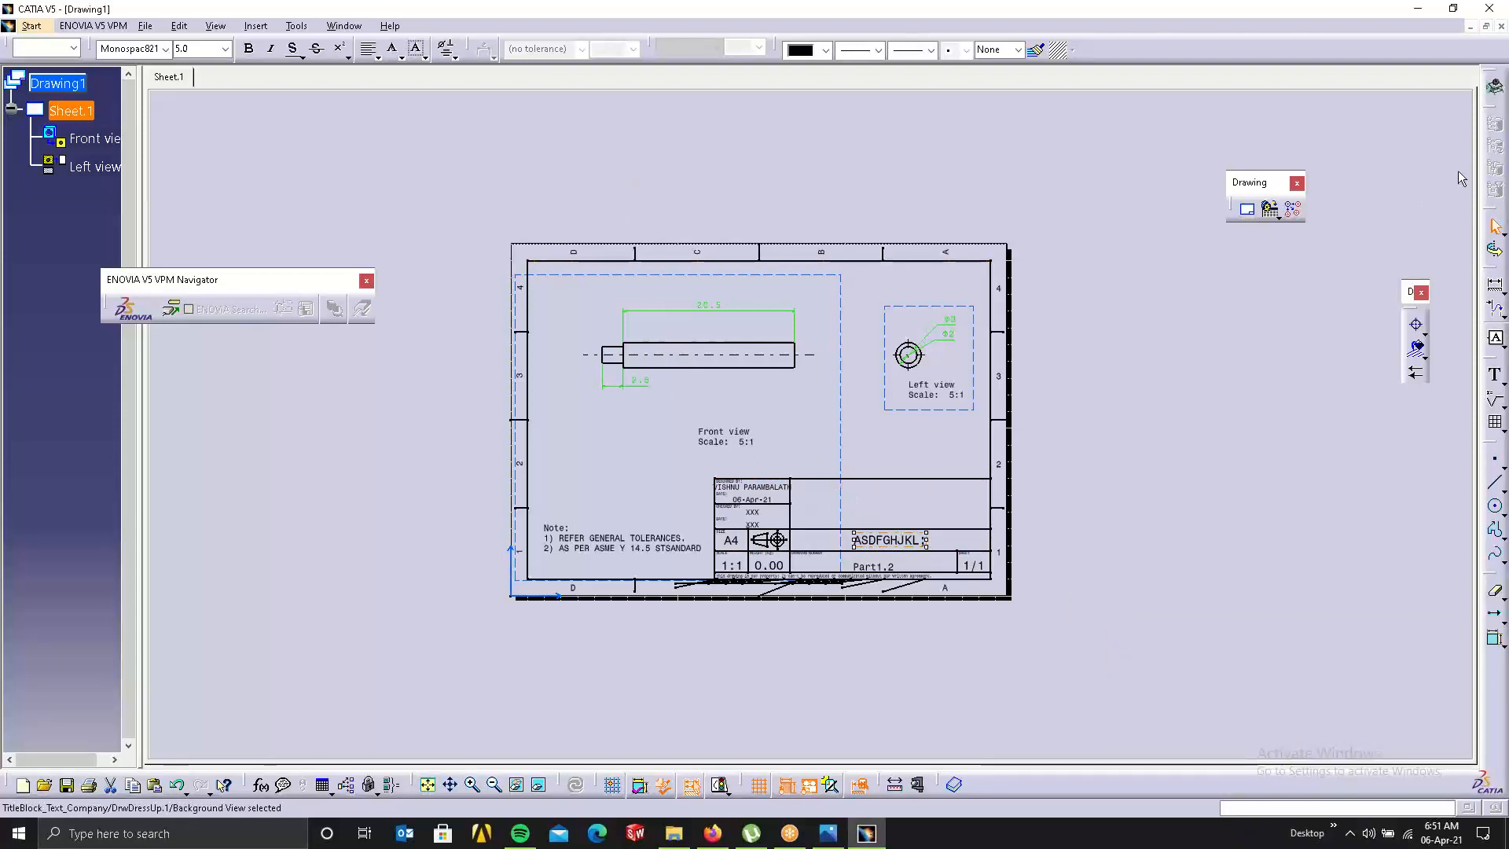
Try to create a frame and title block in the style Drawing Titleblock Sample 2.
left_click(1243, 210)
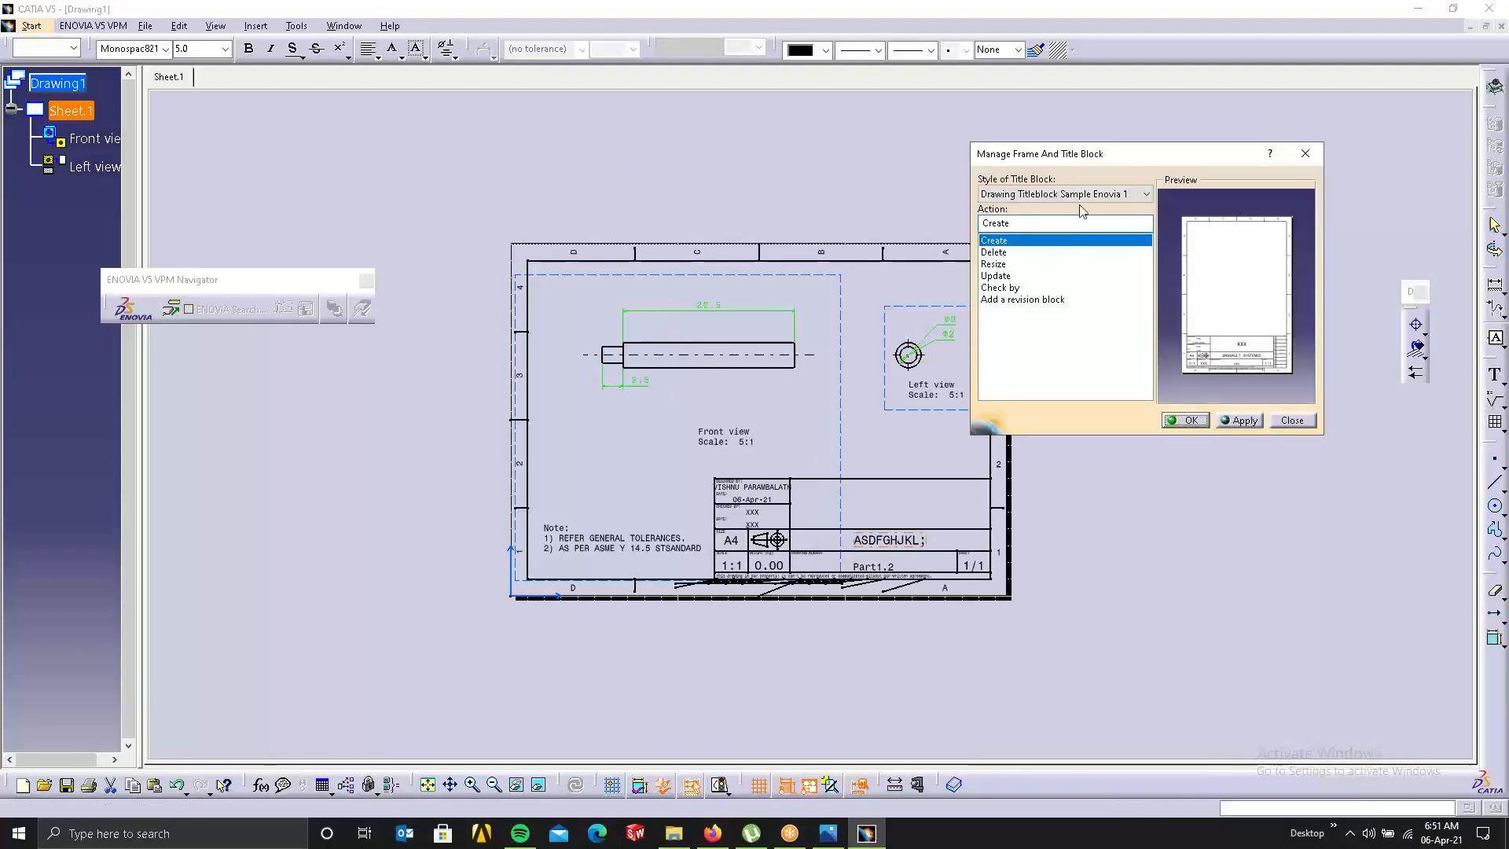
left_click(1084, 194)
left_click(1059, 233)
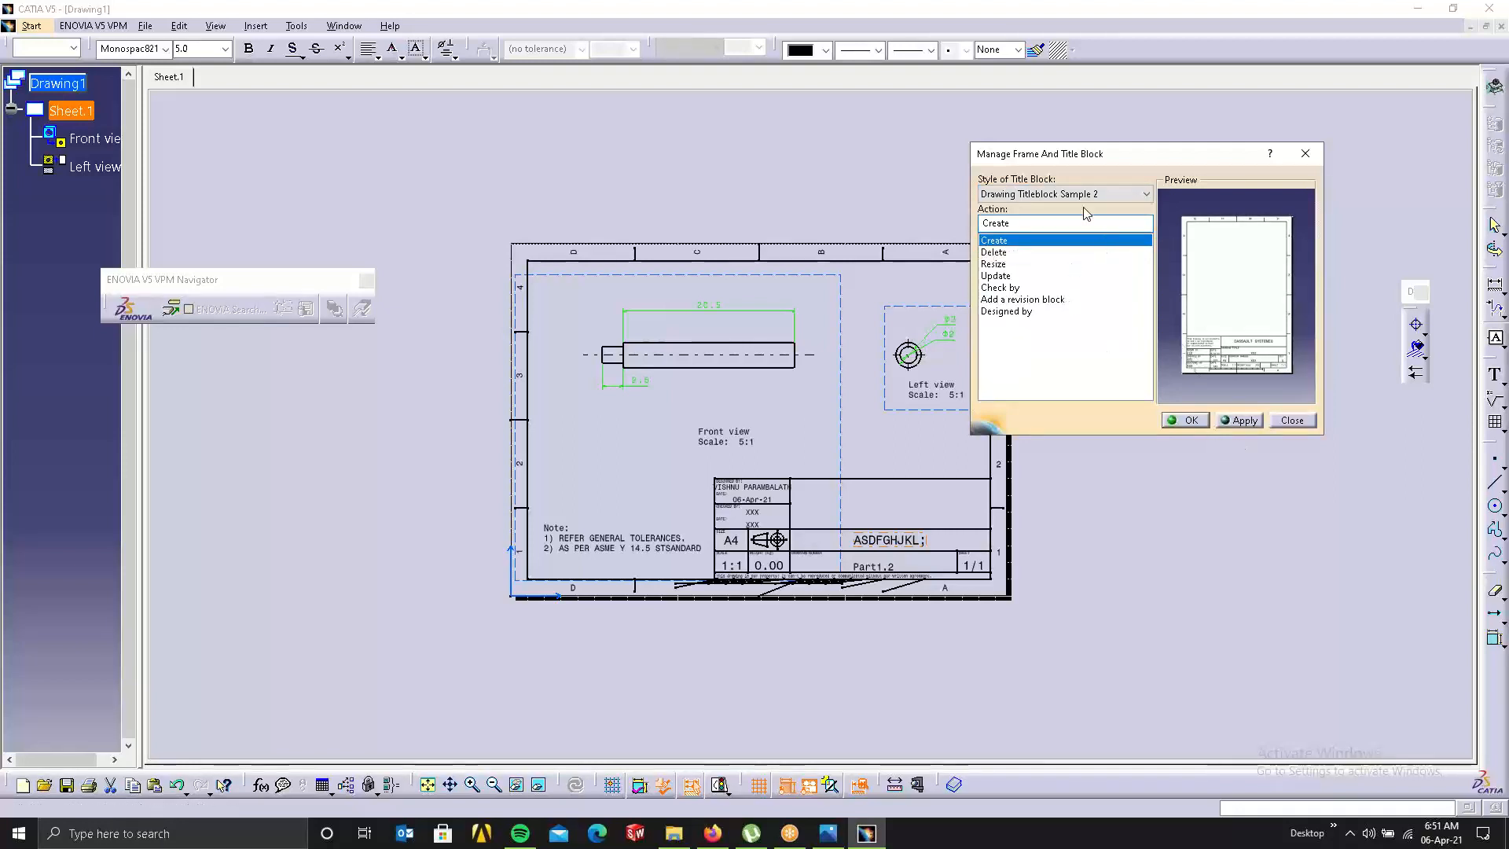
left_click(1241, 420)
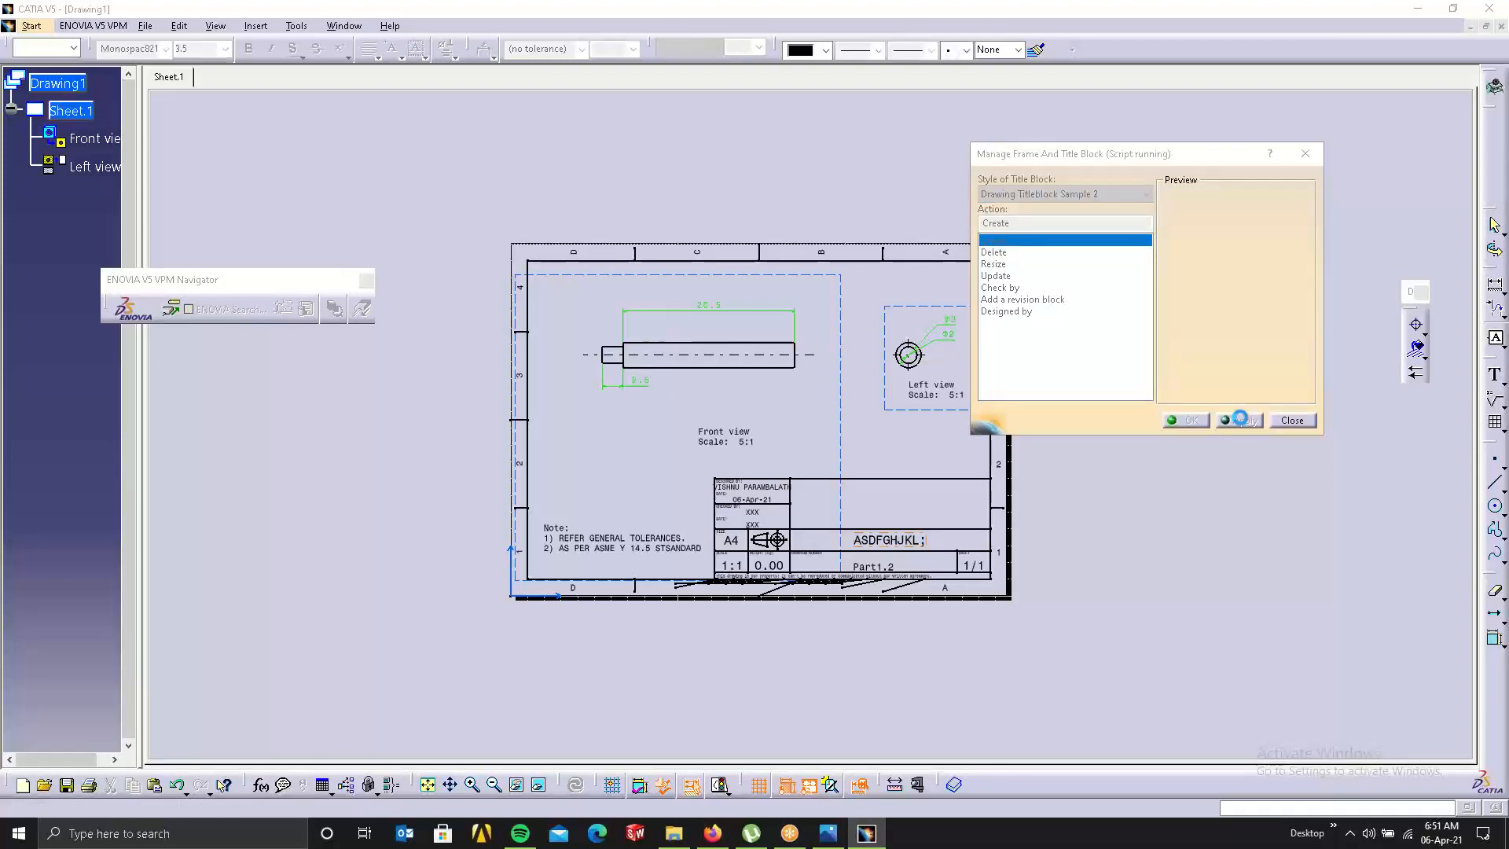
left_click(824, 440)
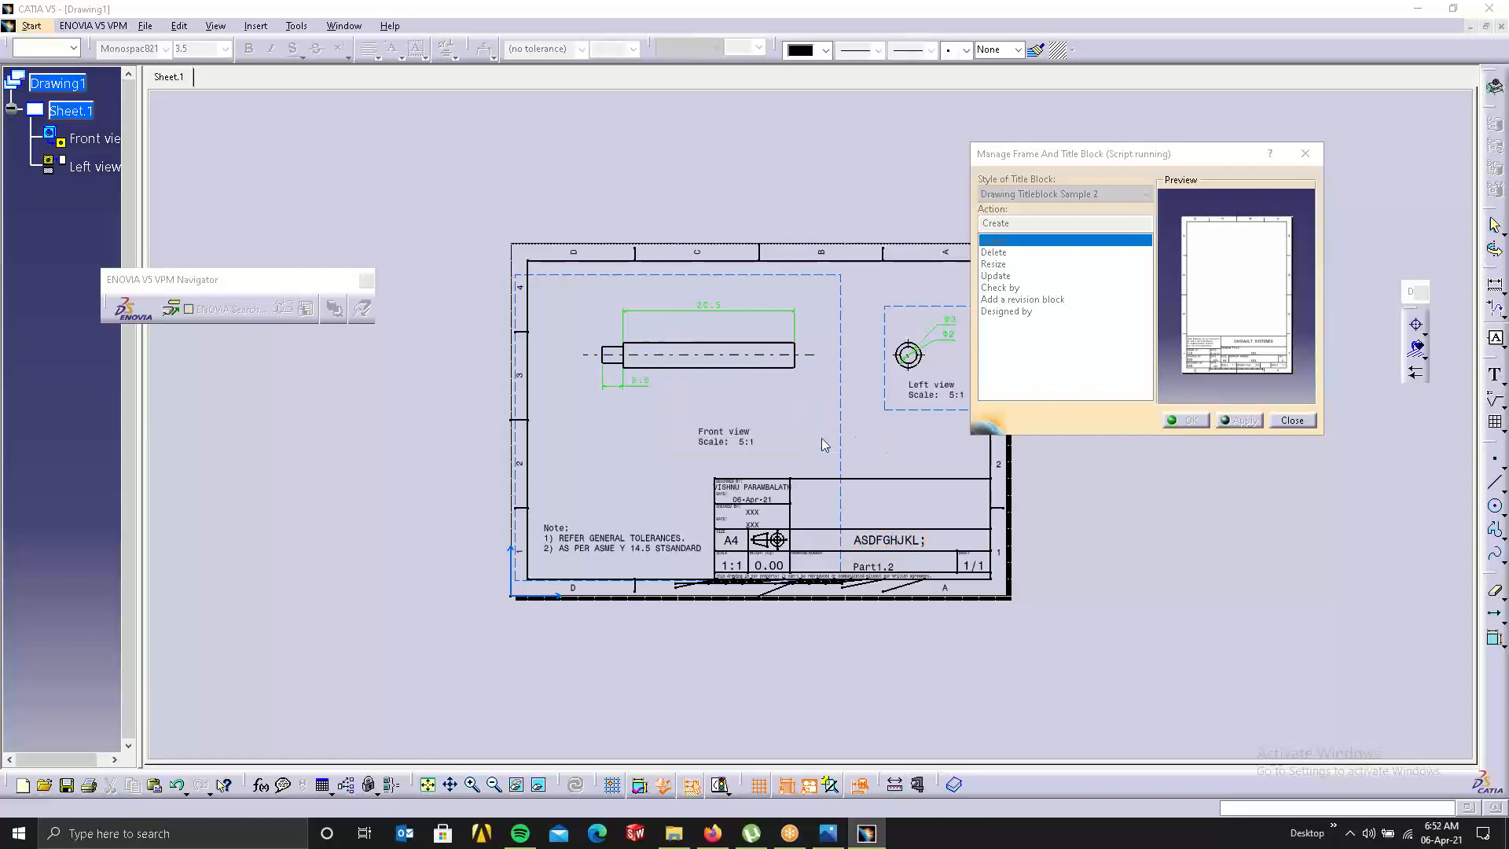
left_click(1223, 424)
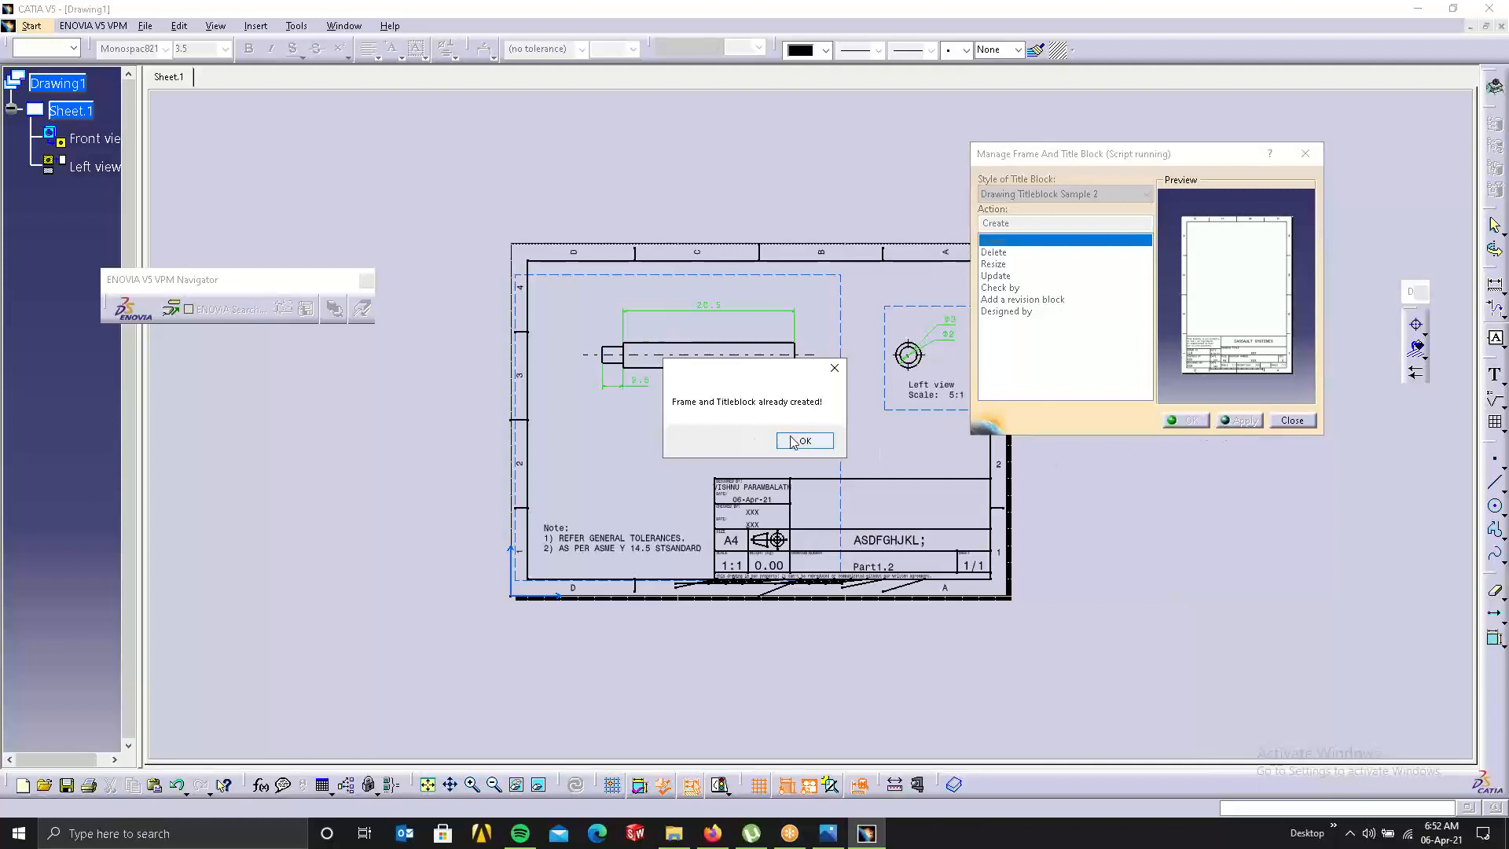
left_click(793, 441)
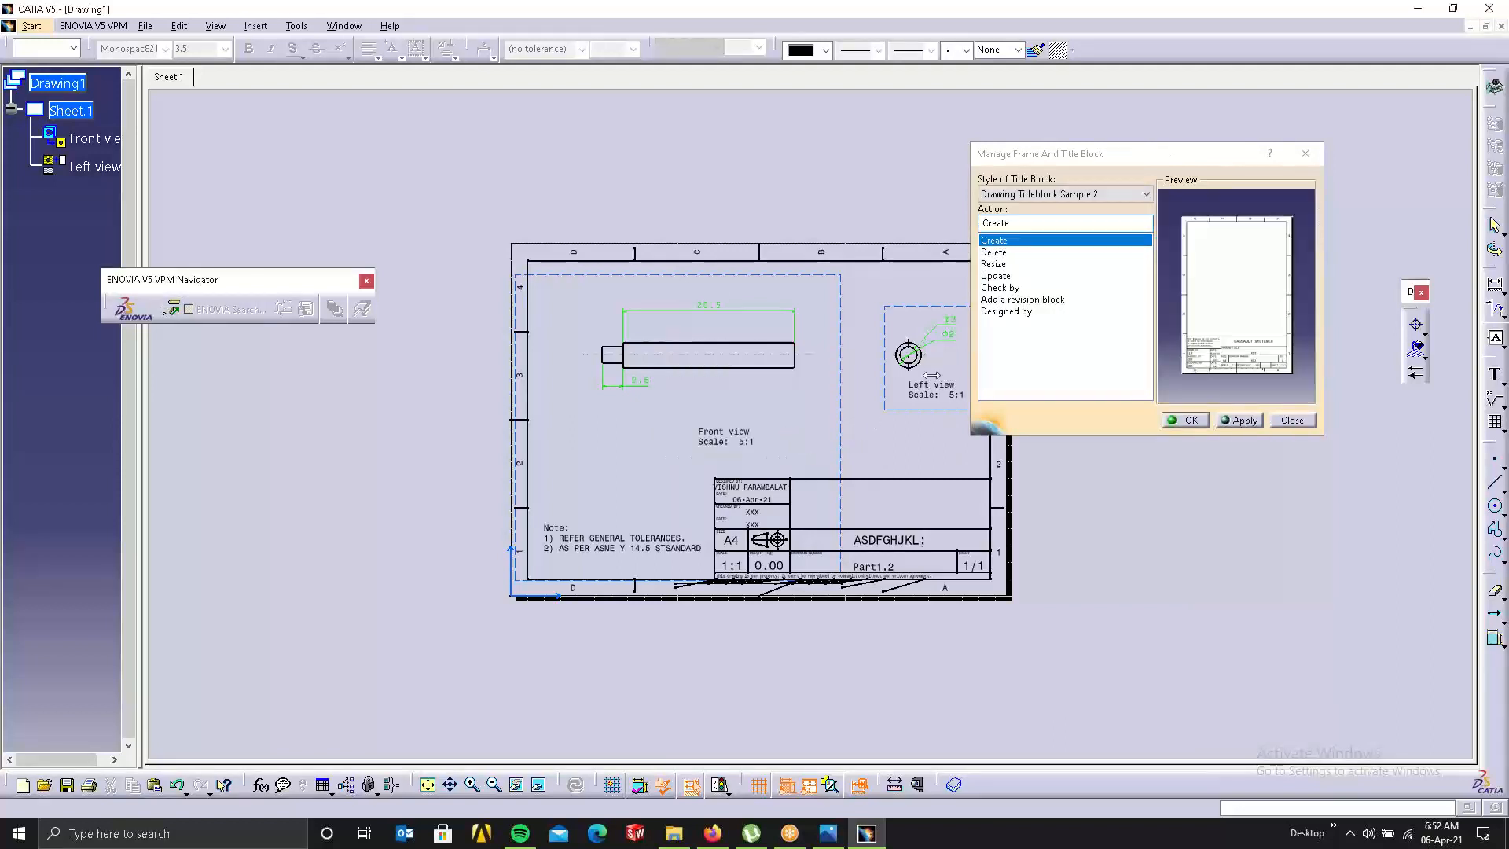
Try to delete the existing frame and title block using the Drawing Titleblock Sample 2 style.
left_click(994, 253)
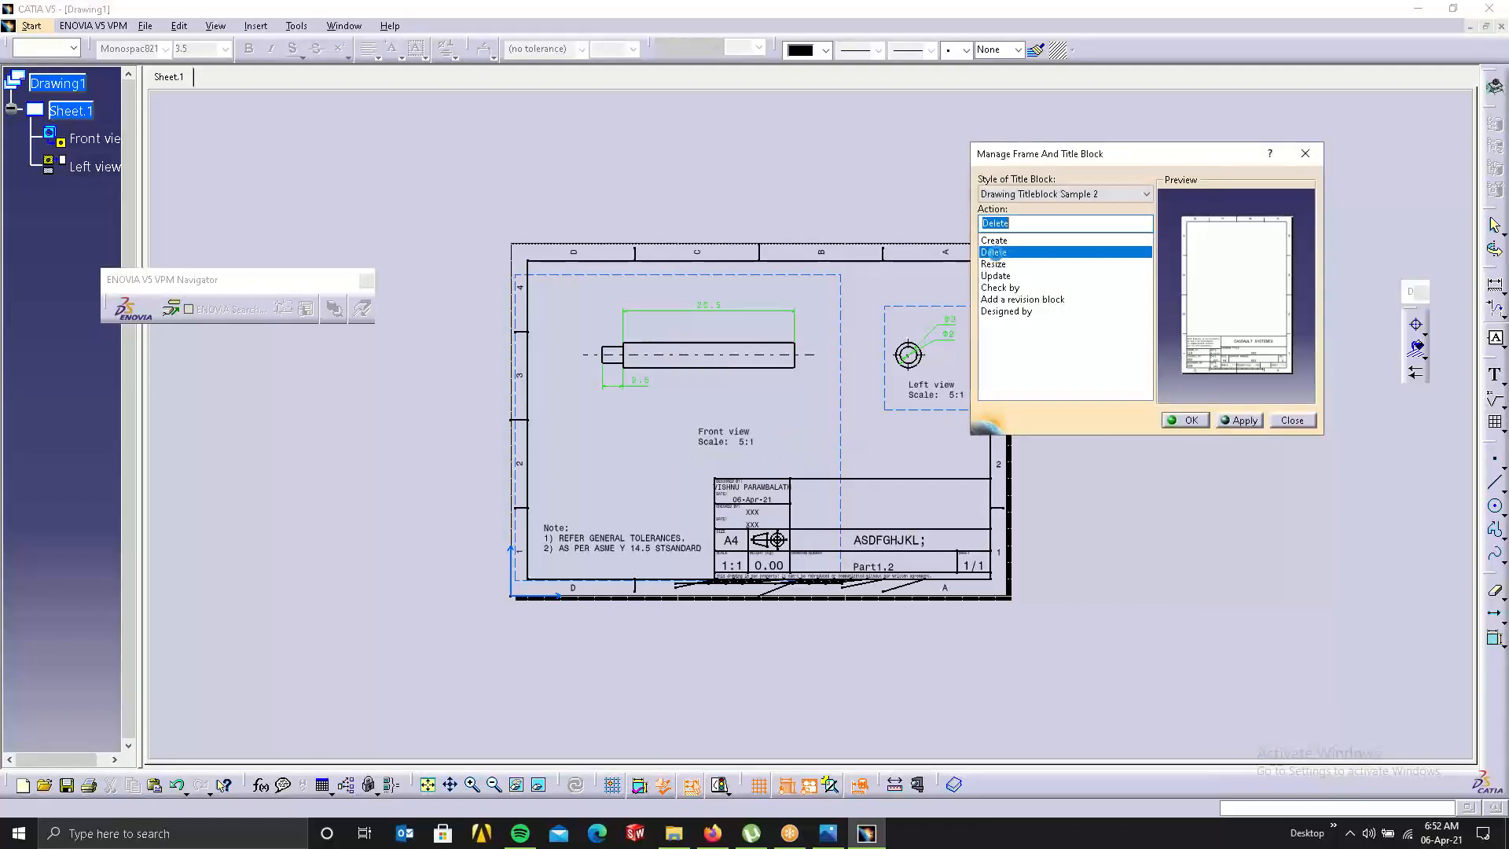
left_click(1228, 419)
left_click(796, 446)
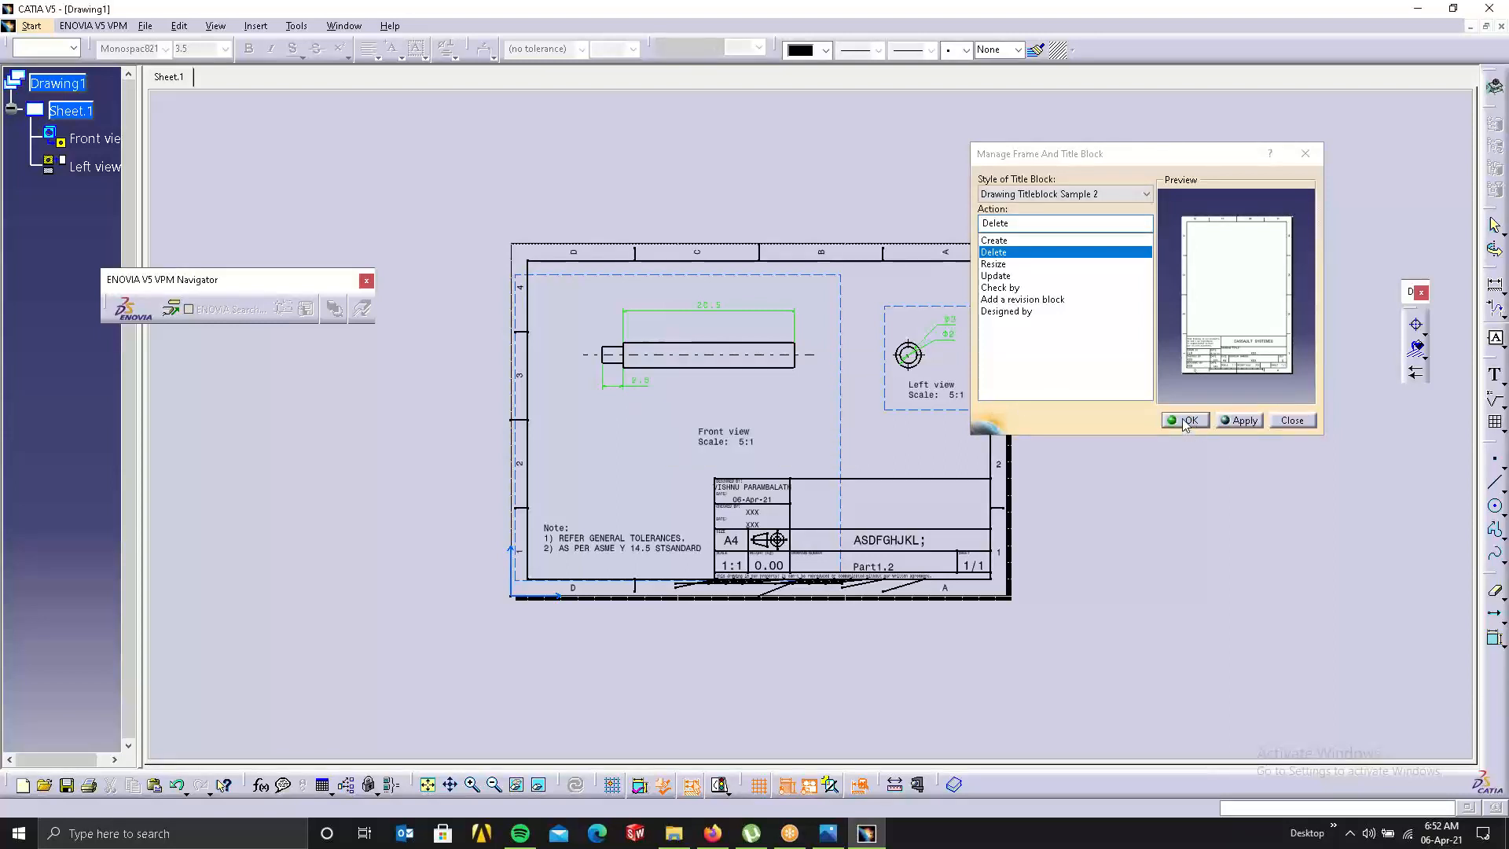
left_click(1183, 420)
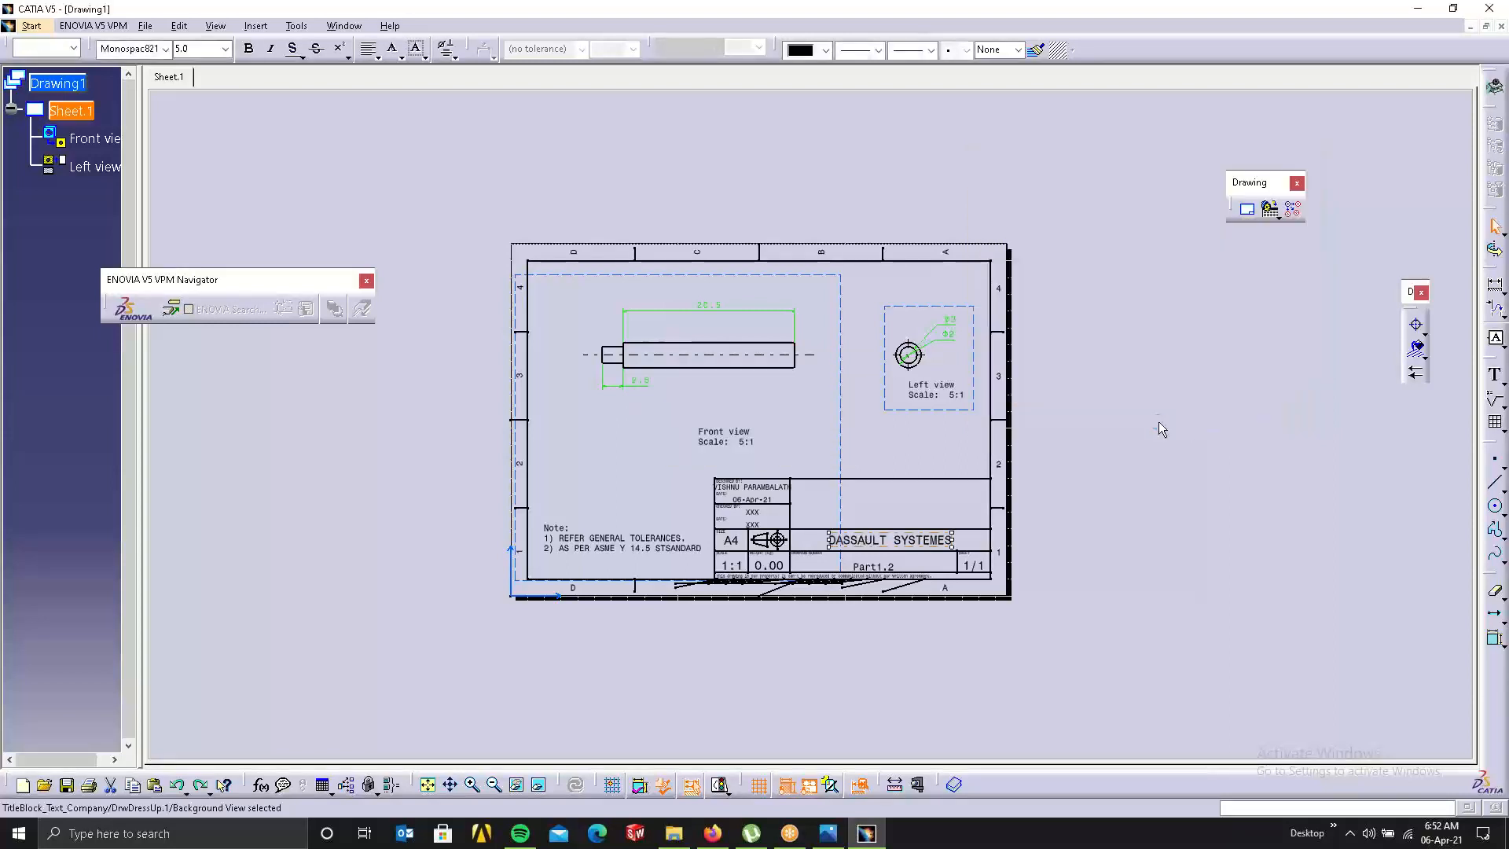
left_click(1101, 458)
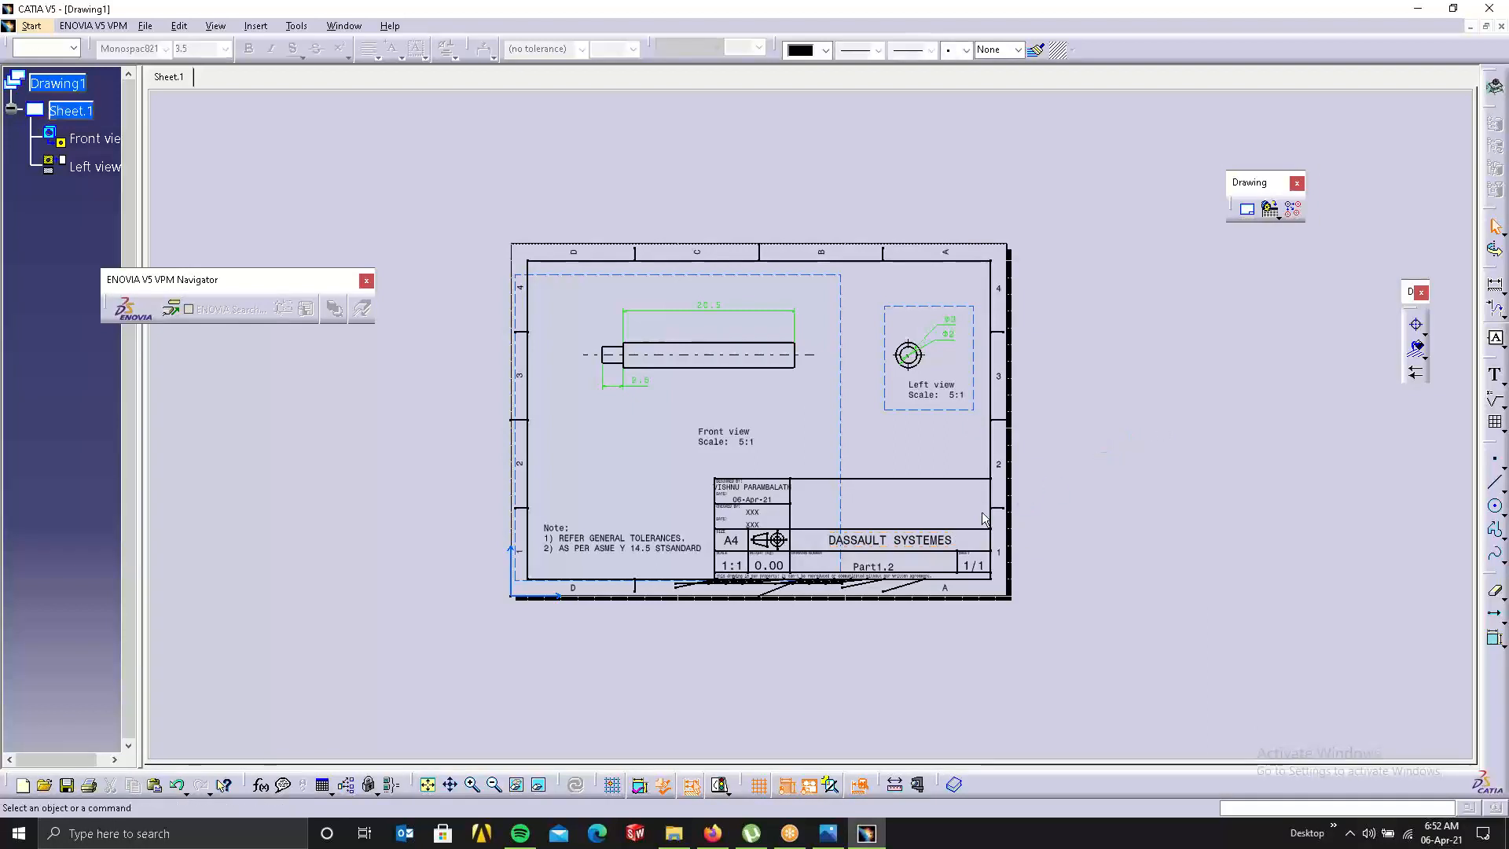
left_click_drag(667, 466, 1001, 552)
left_click(1129, 547)
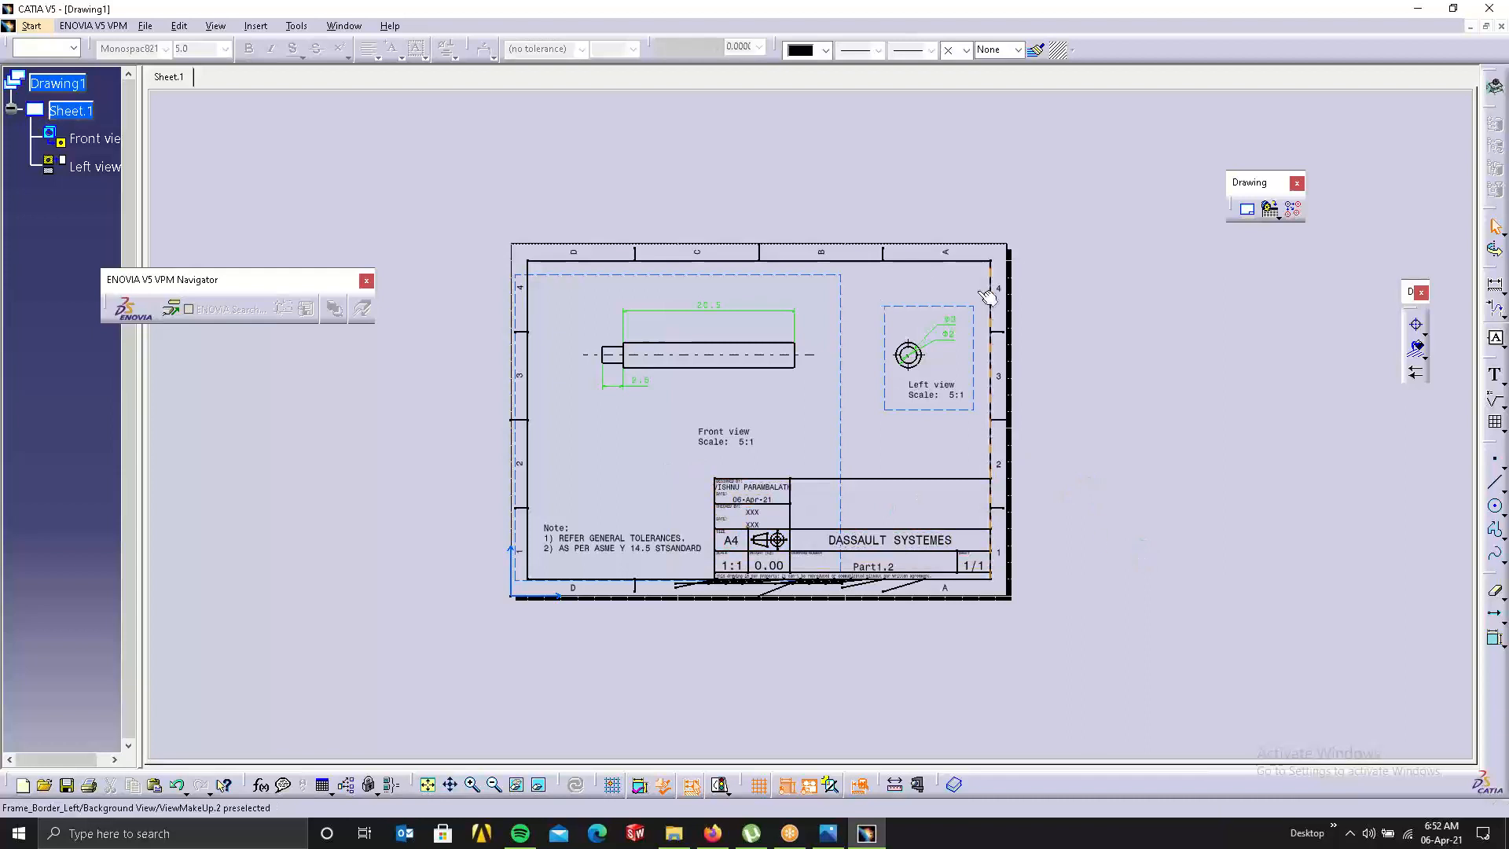
Return to the working views and change the sheet format to A3 ISO.
left_click(179, 26)
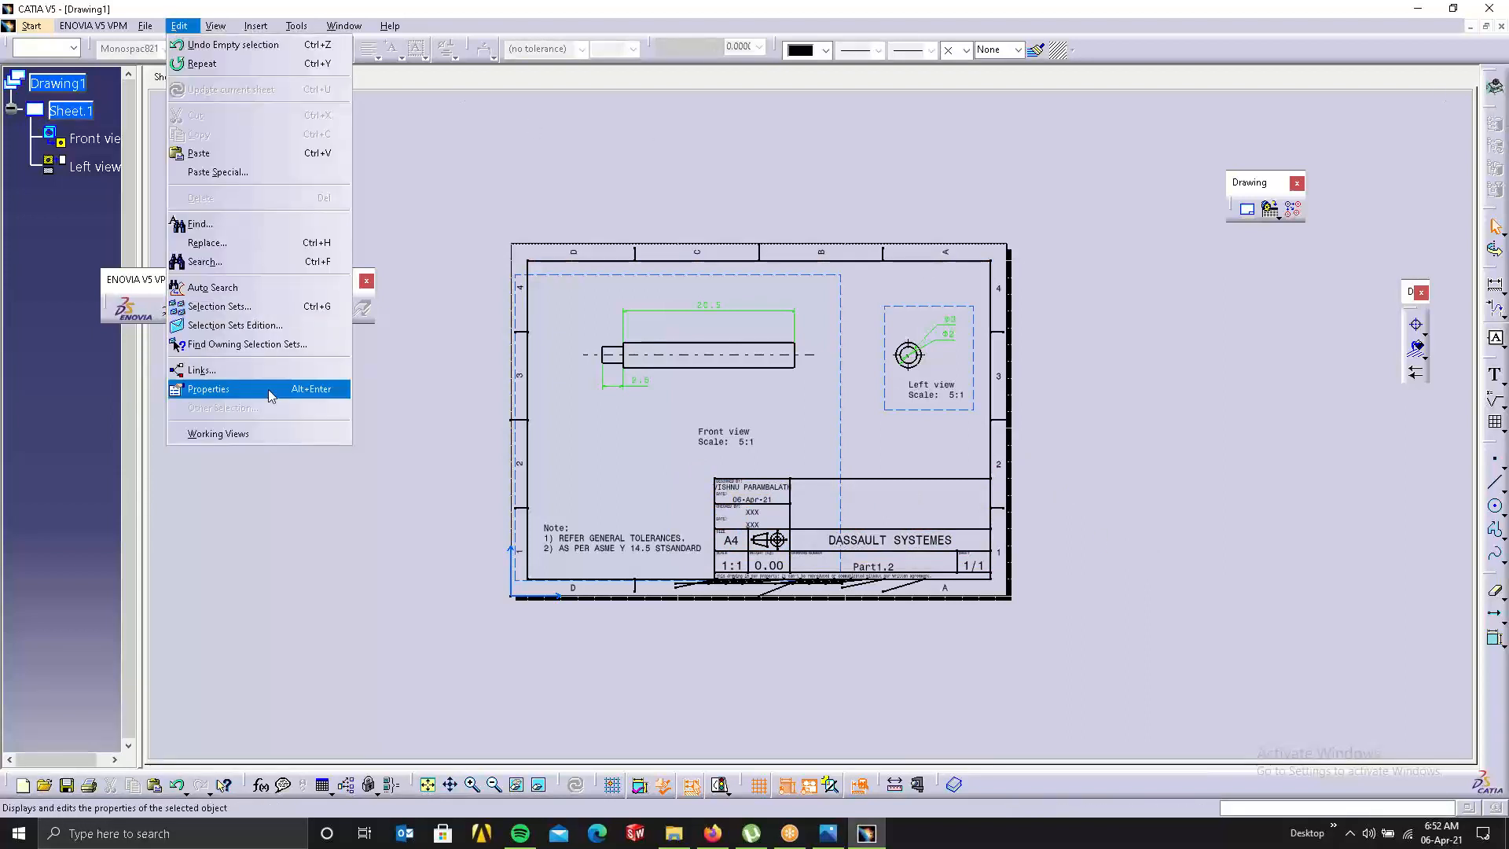
left_click(236, 432)
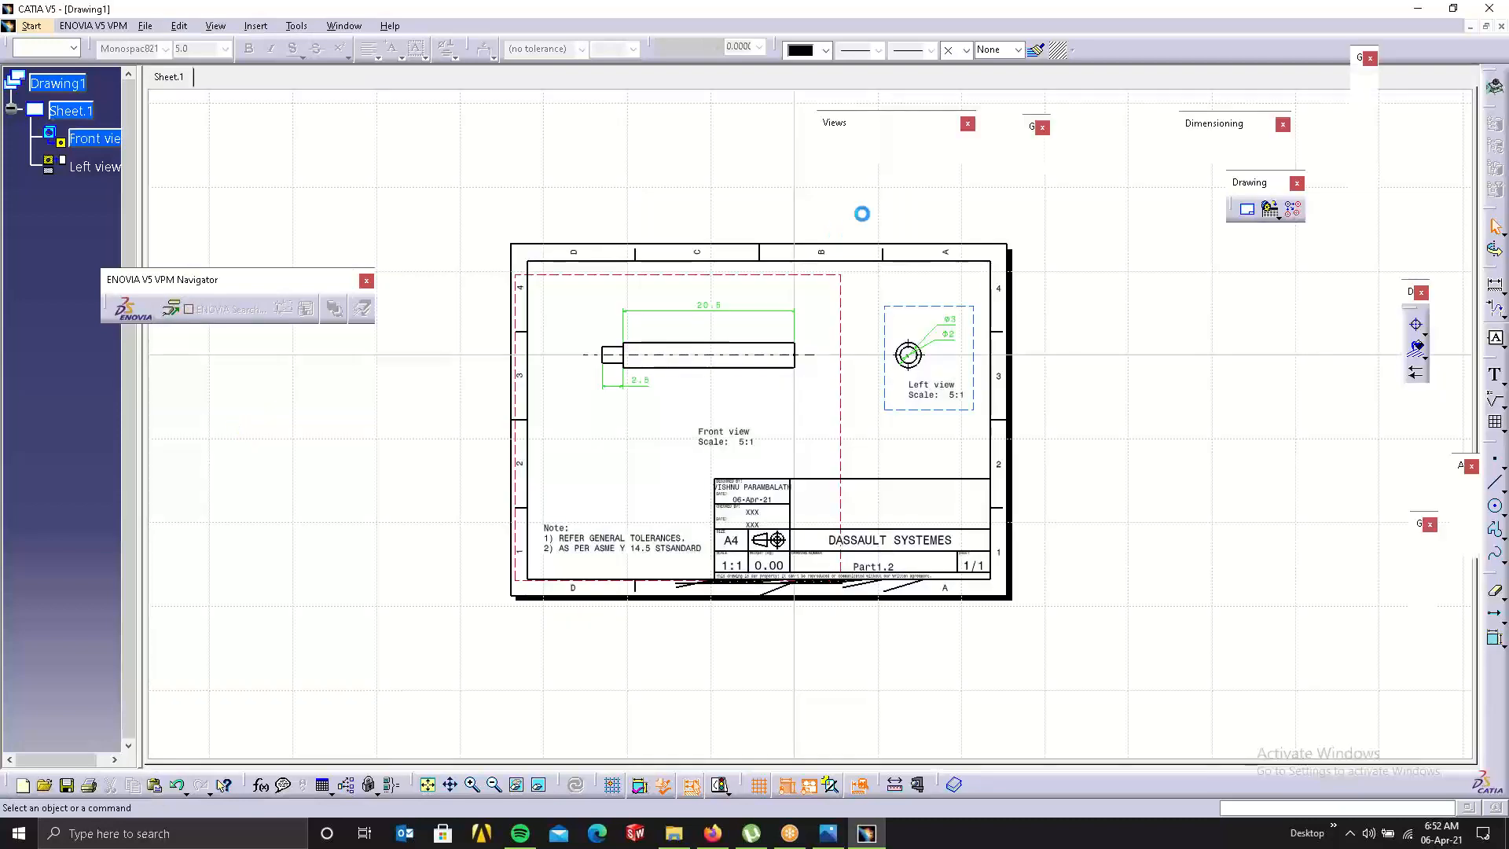
right_click(87, 117)
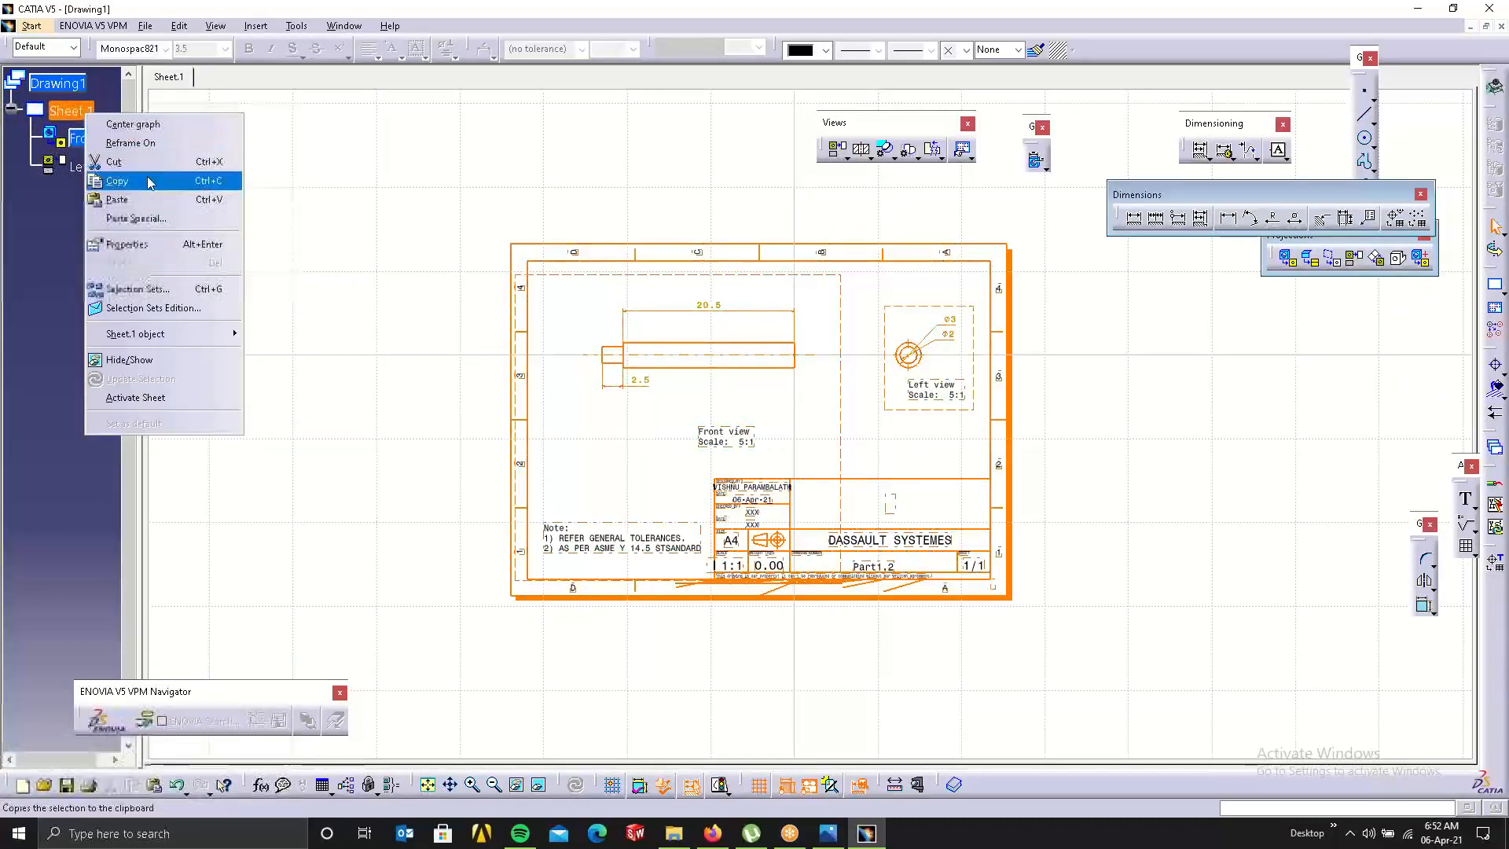
left_click(154, 243)
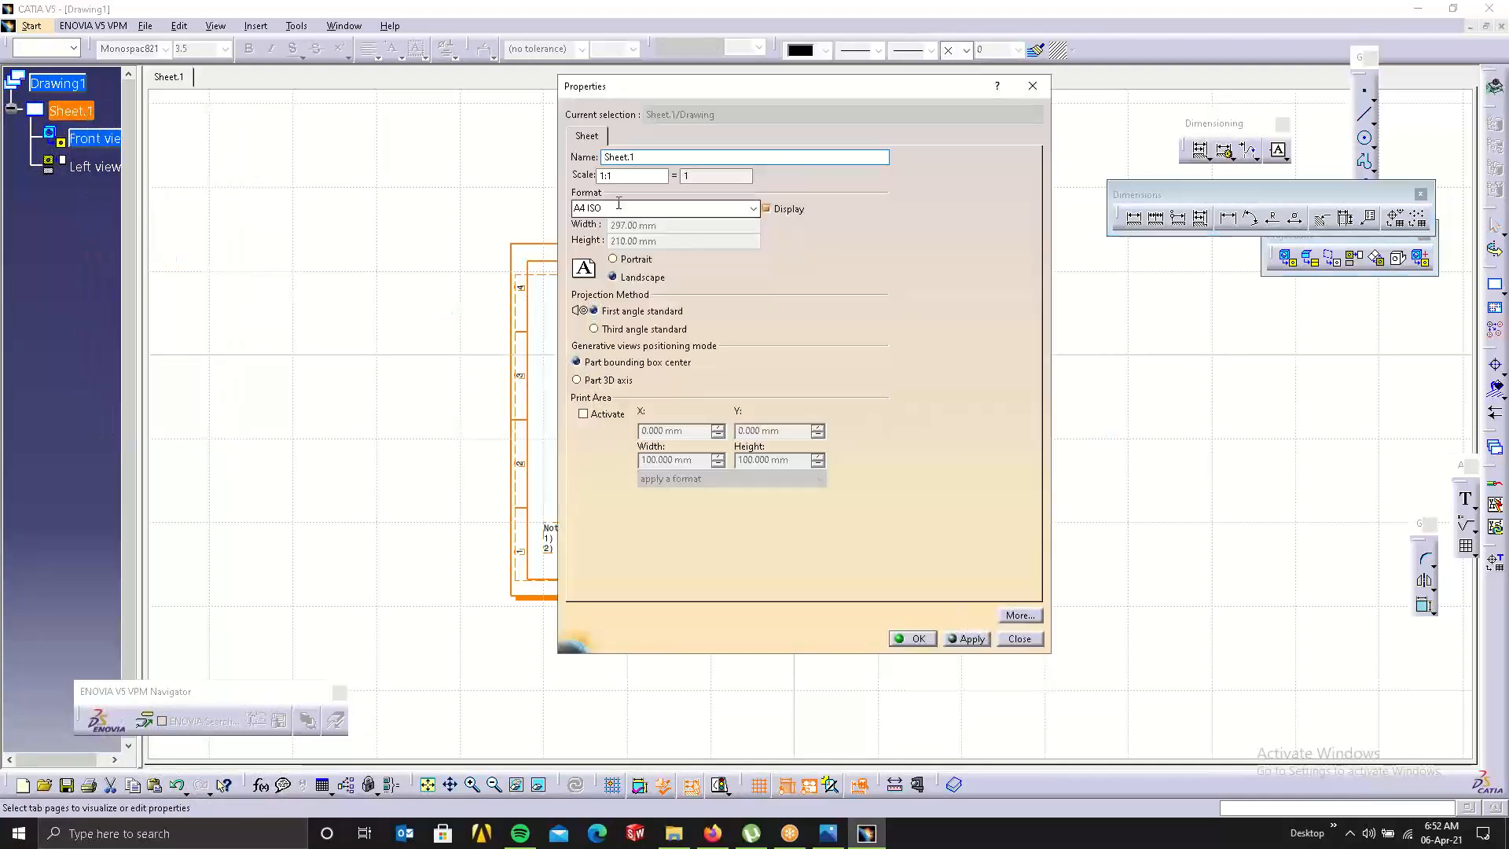
left_click(753, 208)
left_click(601, 260)
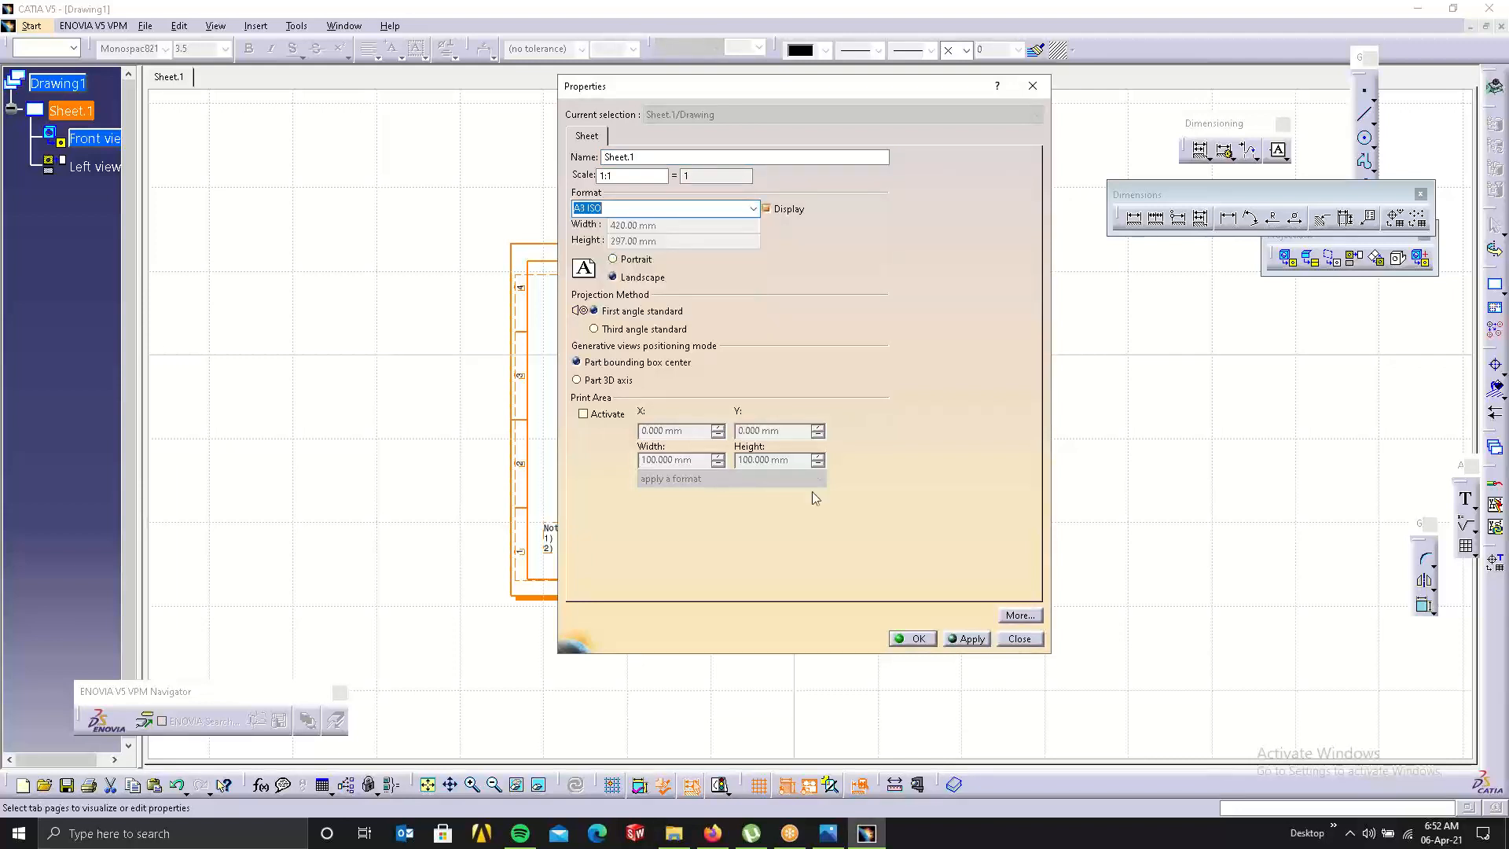
left_click(897, 639)
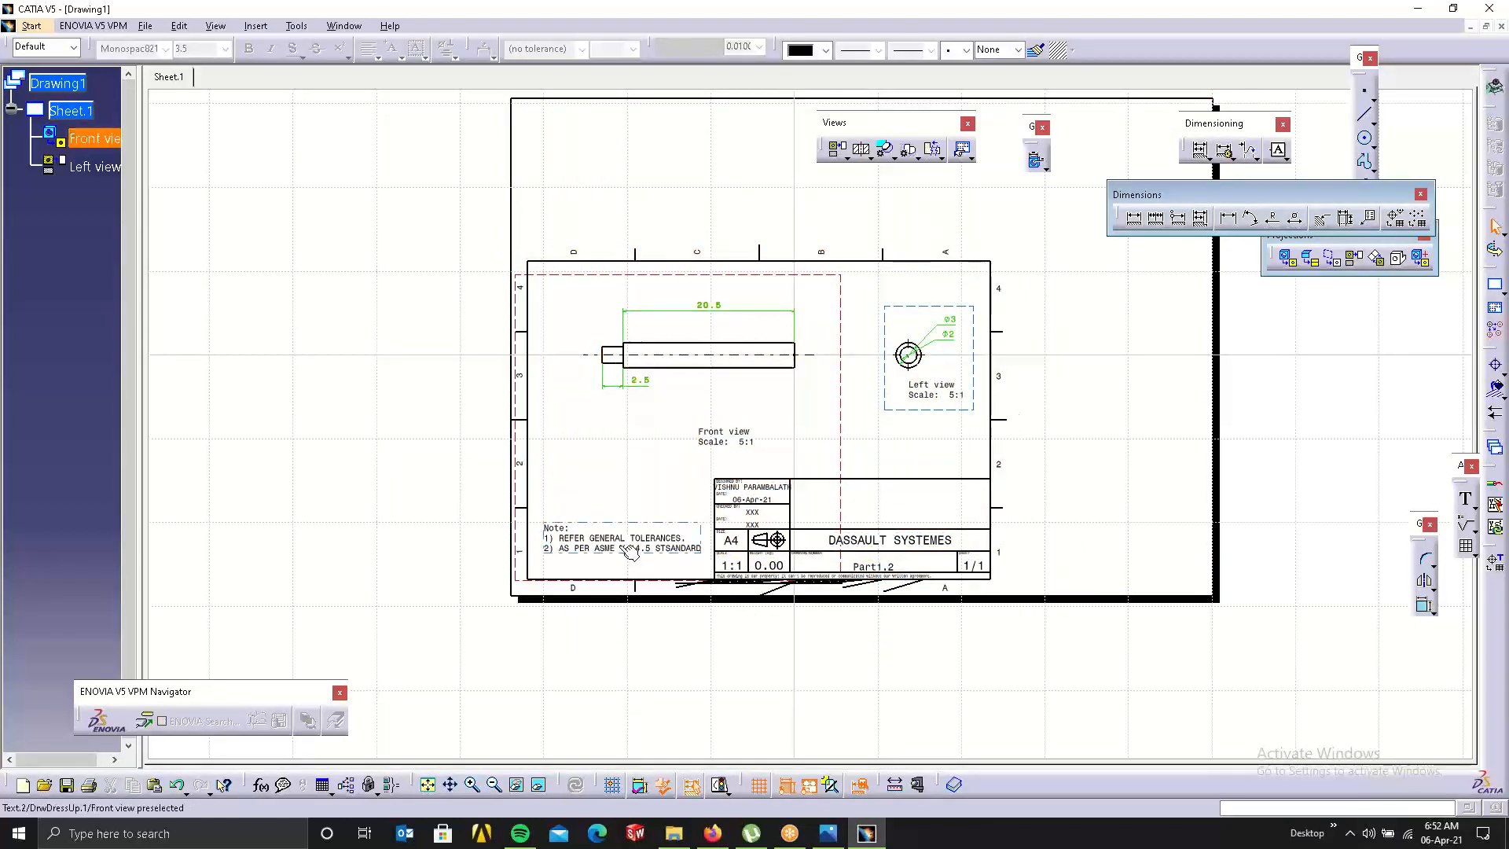
Switch to the sheet background and resize the frame and title block to fit the A3 sheet.
left_click(179, 25)
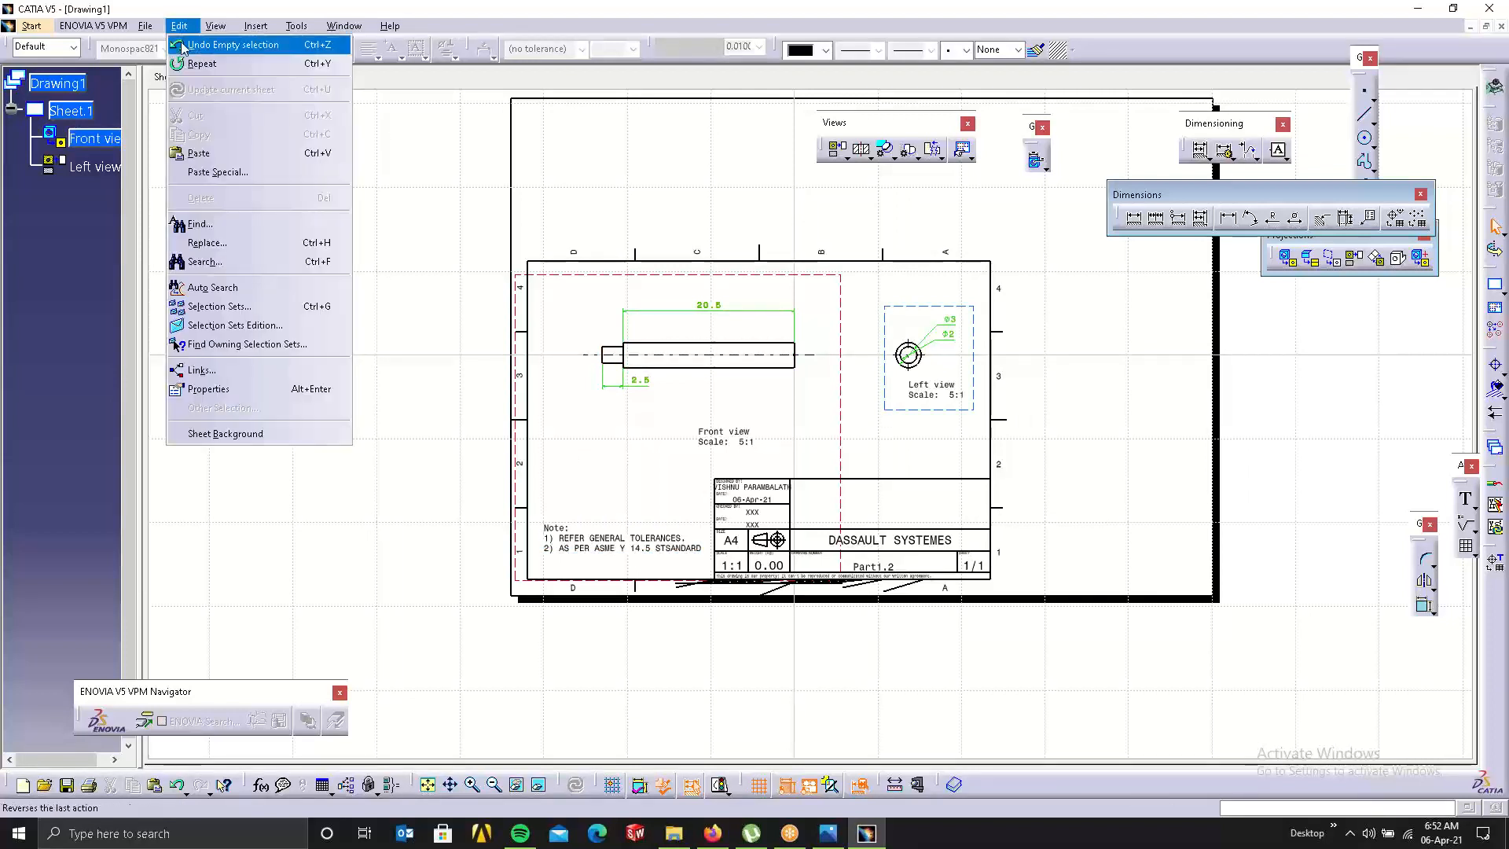
left_click(239, 437)
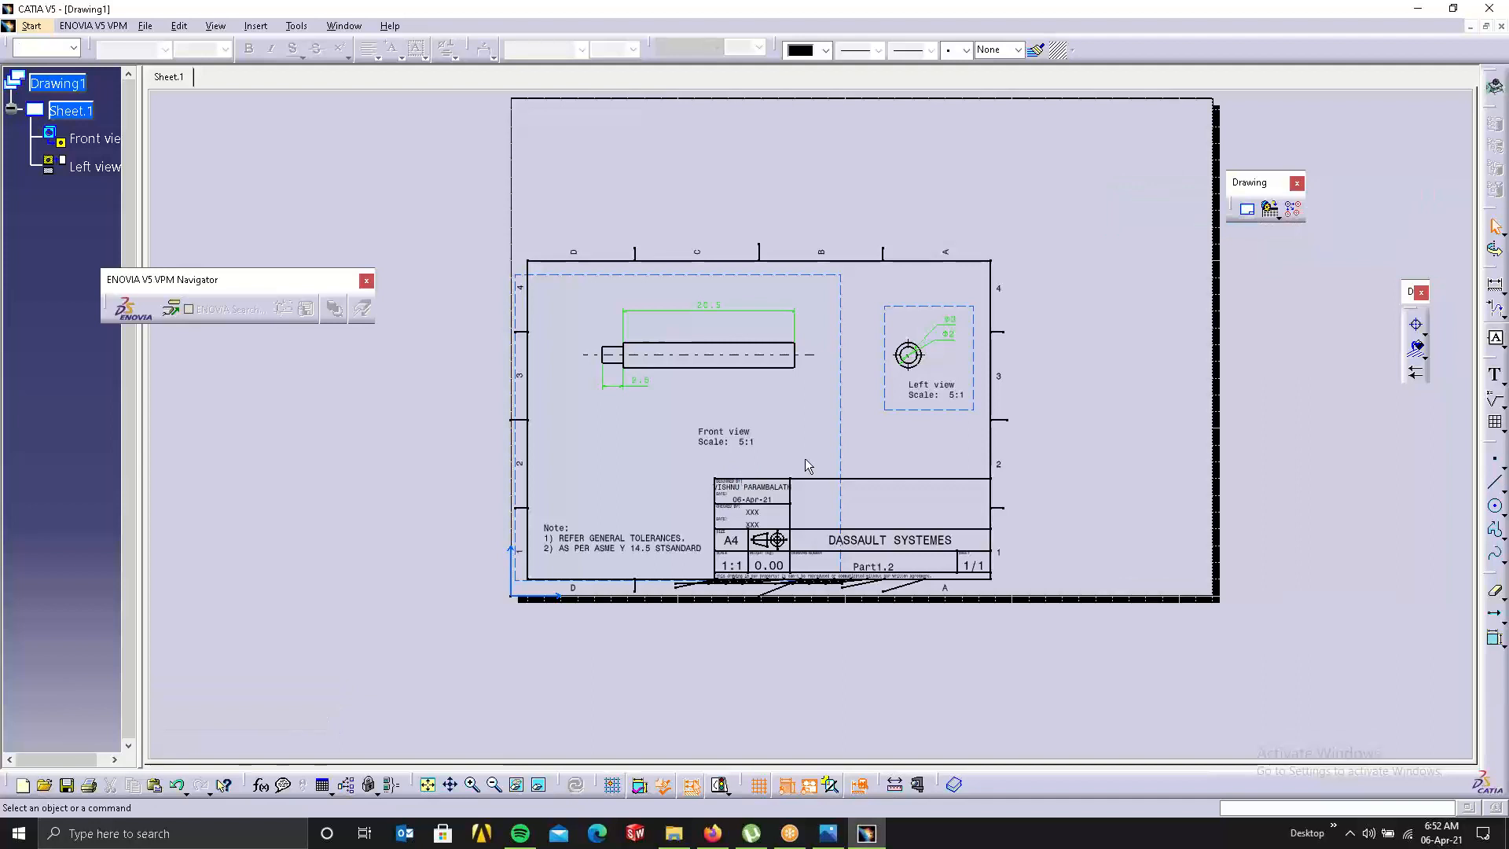
left_click(1269, 209)
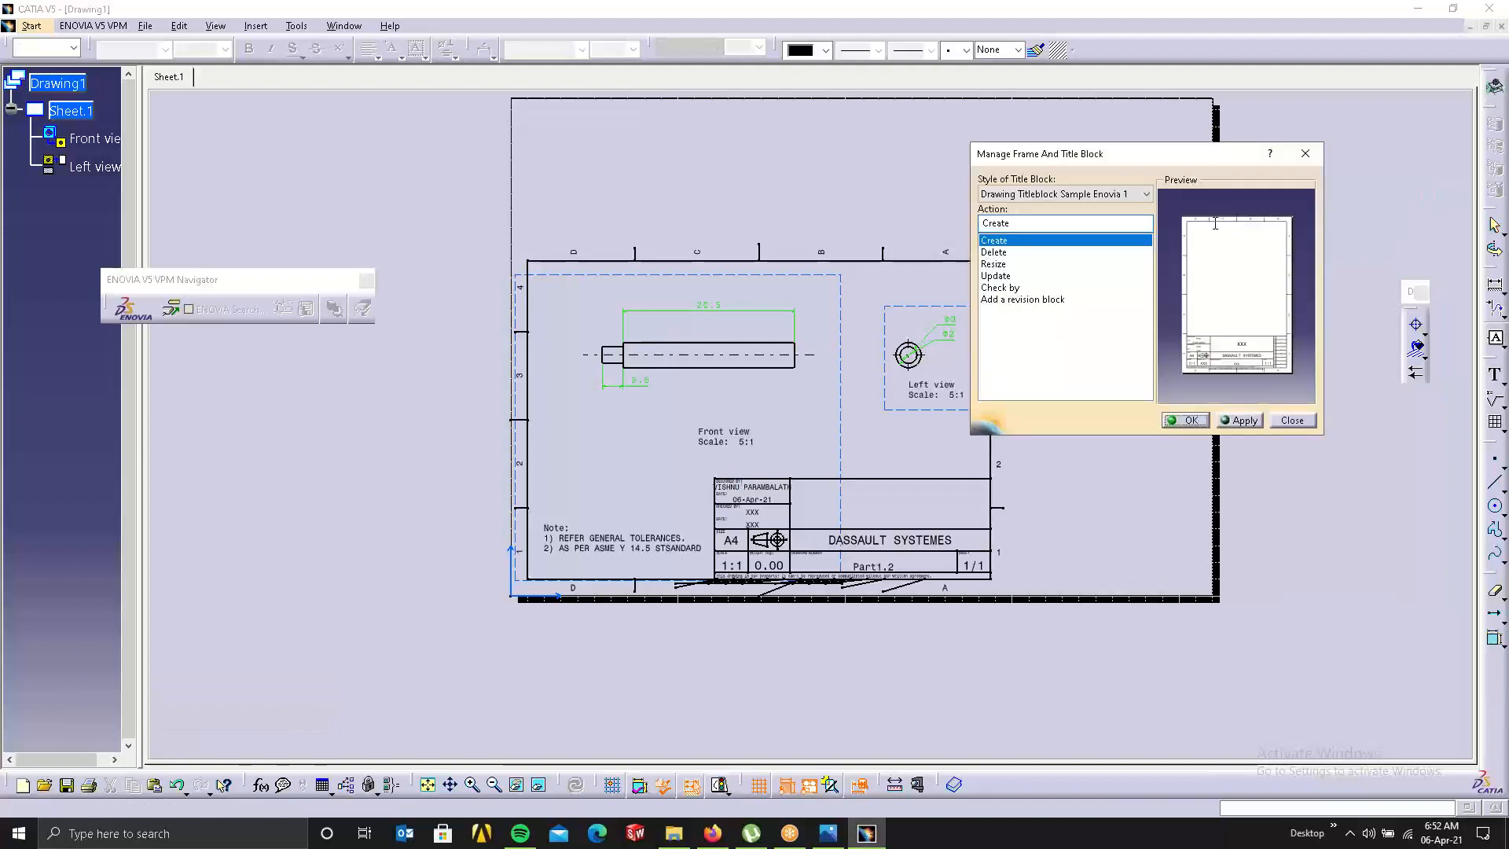
left_click(1002, 266)
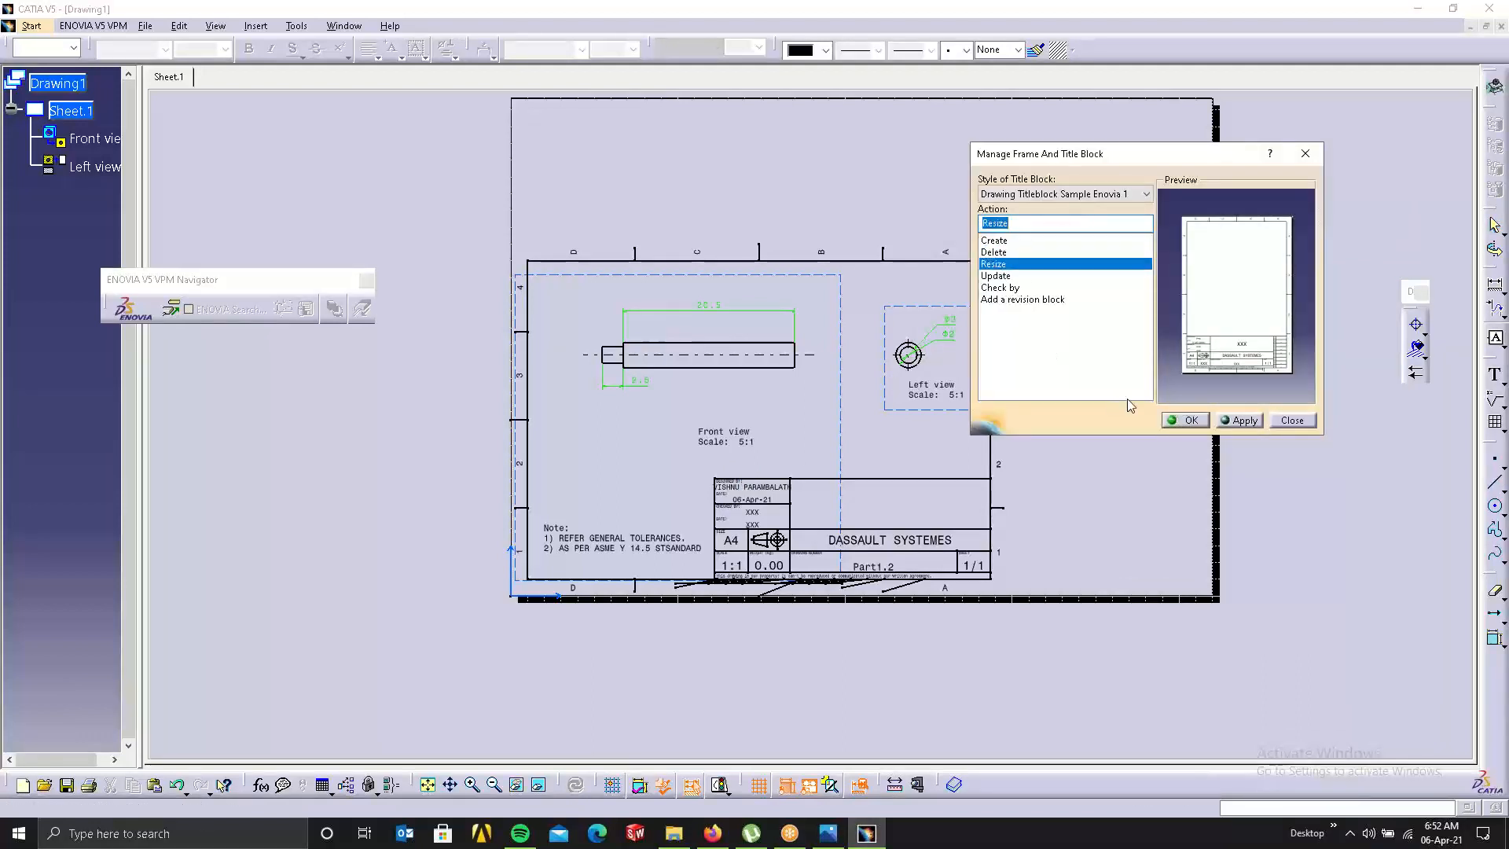
left_click(1237, 421)
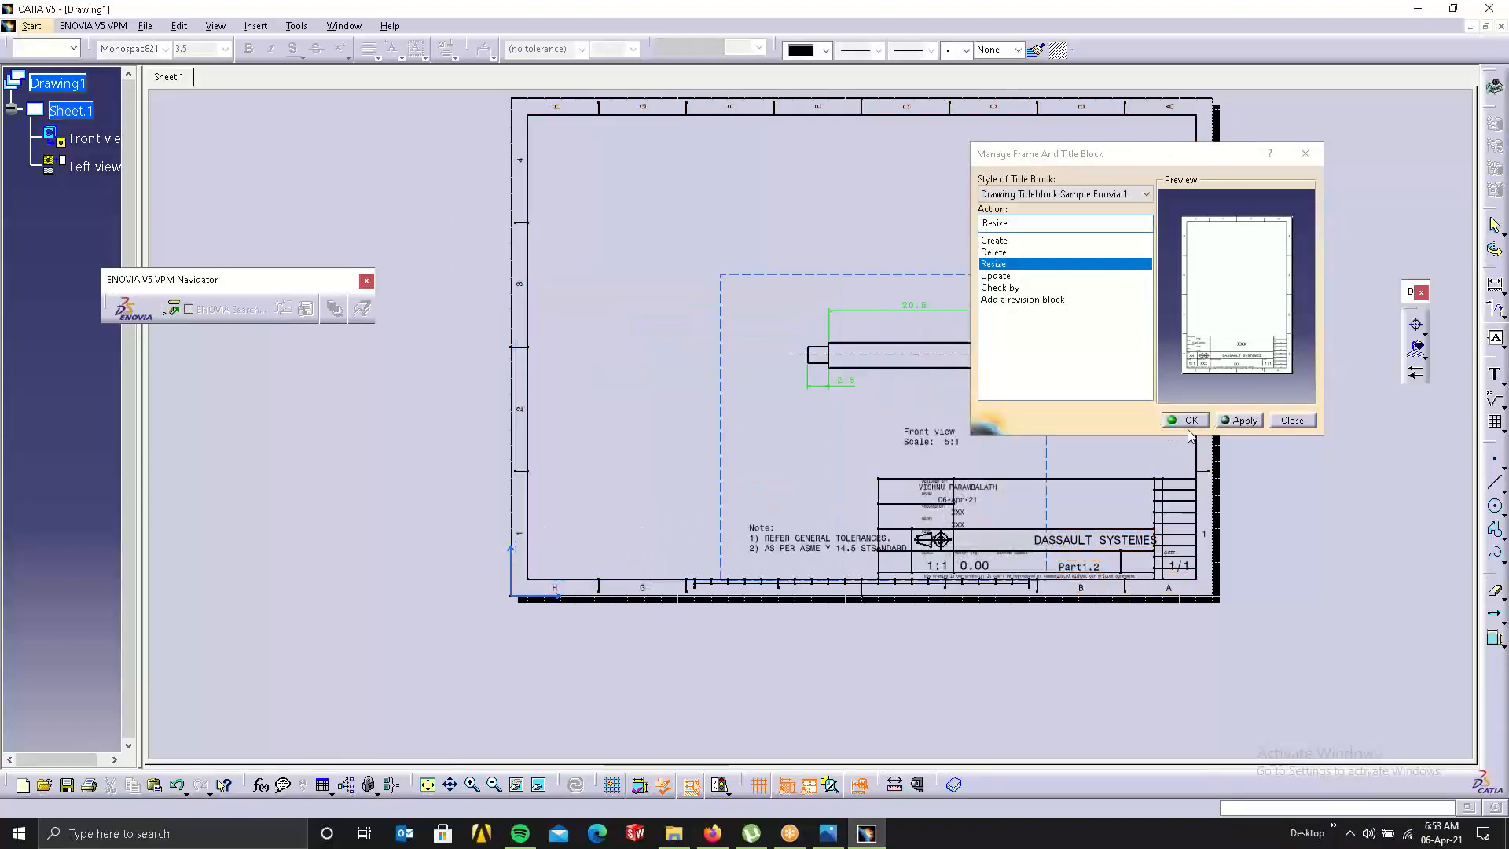
left_click(1207, 417)
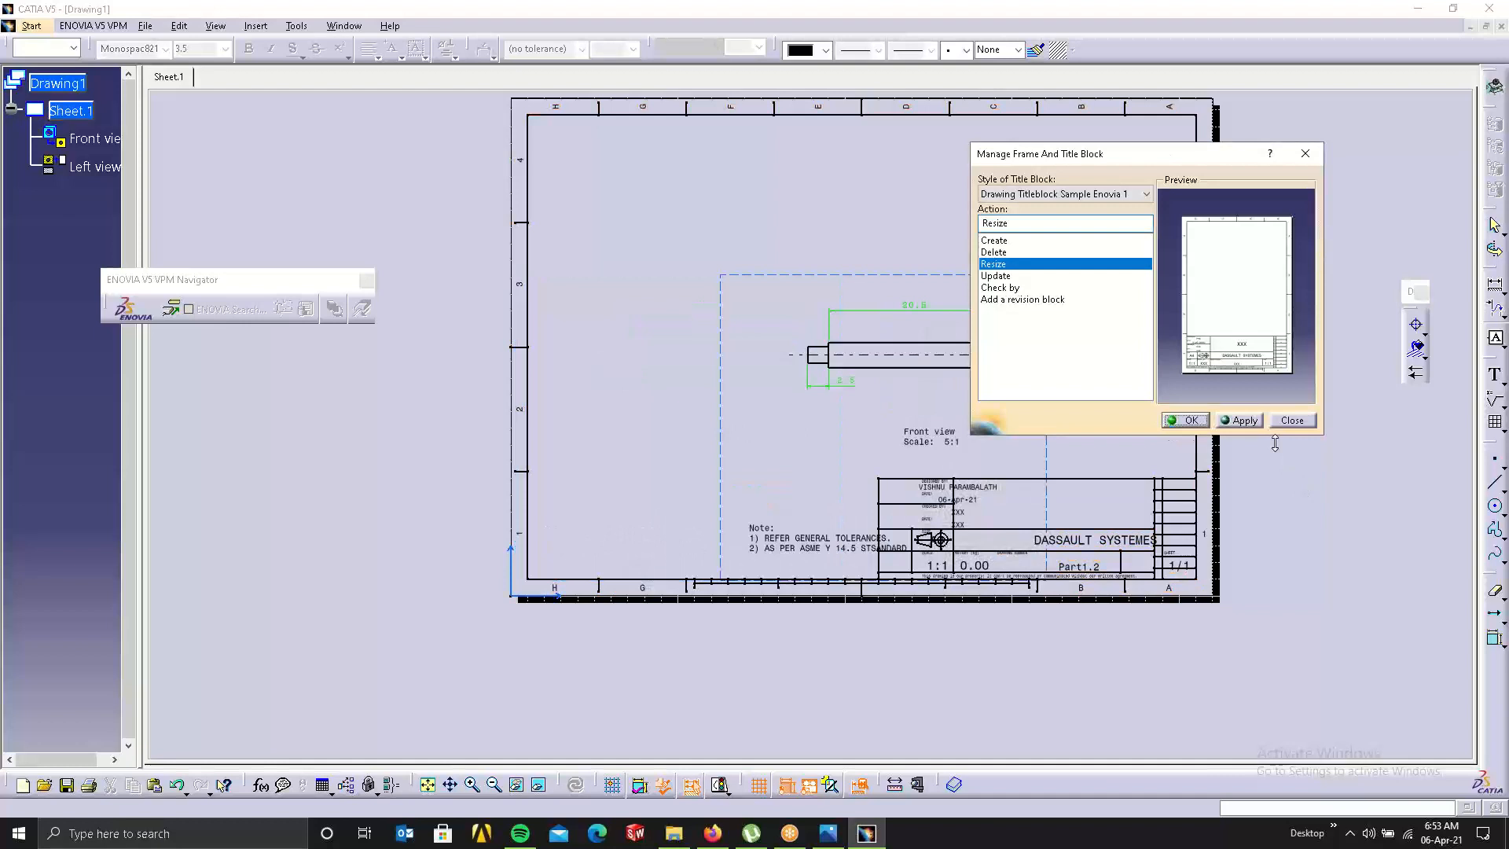
left_click(1187, 420)
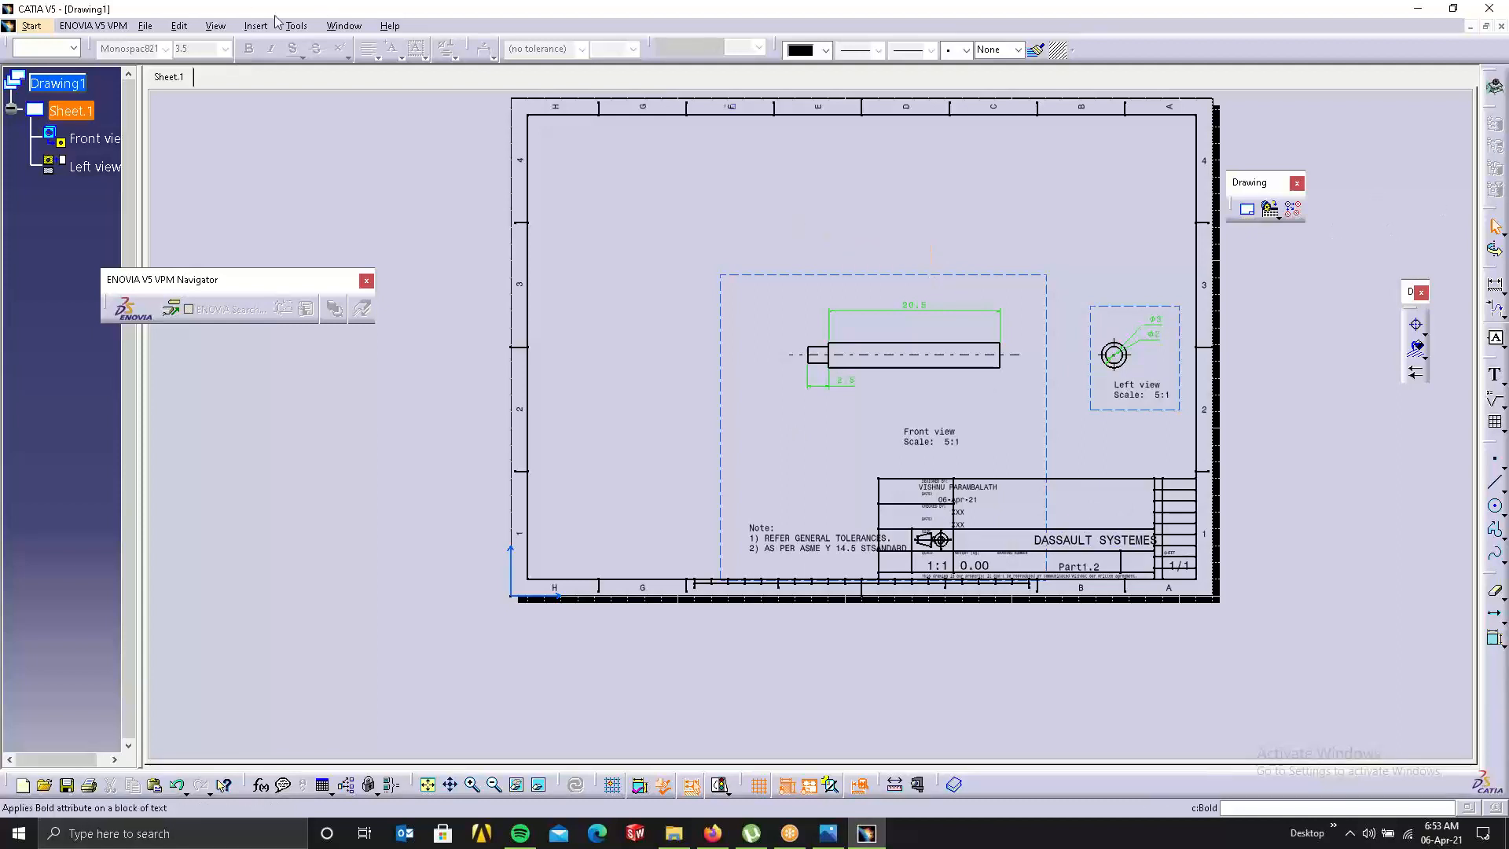
Return to the working views and move the front view up and to the left, clear of the title block.
left_click(179, 25)
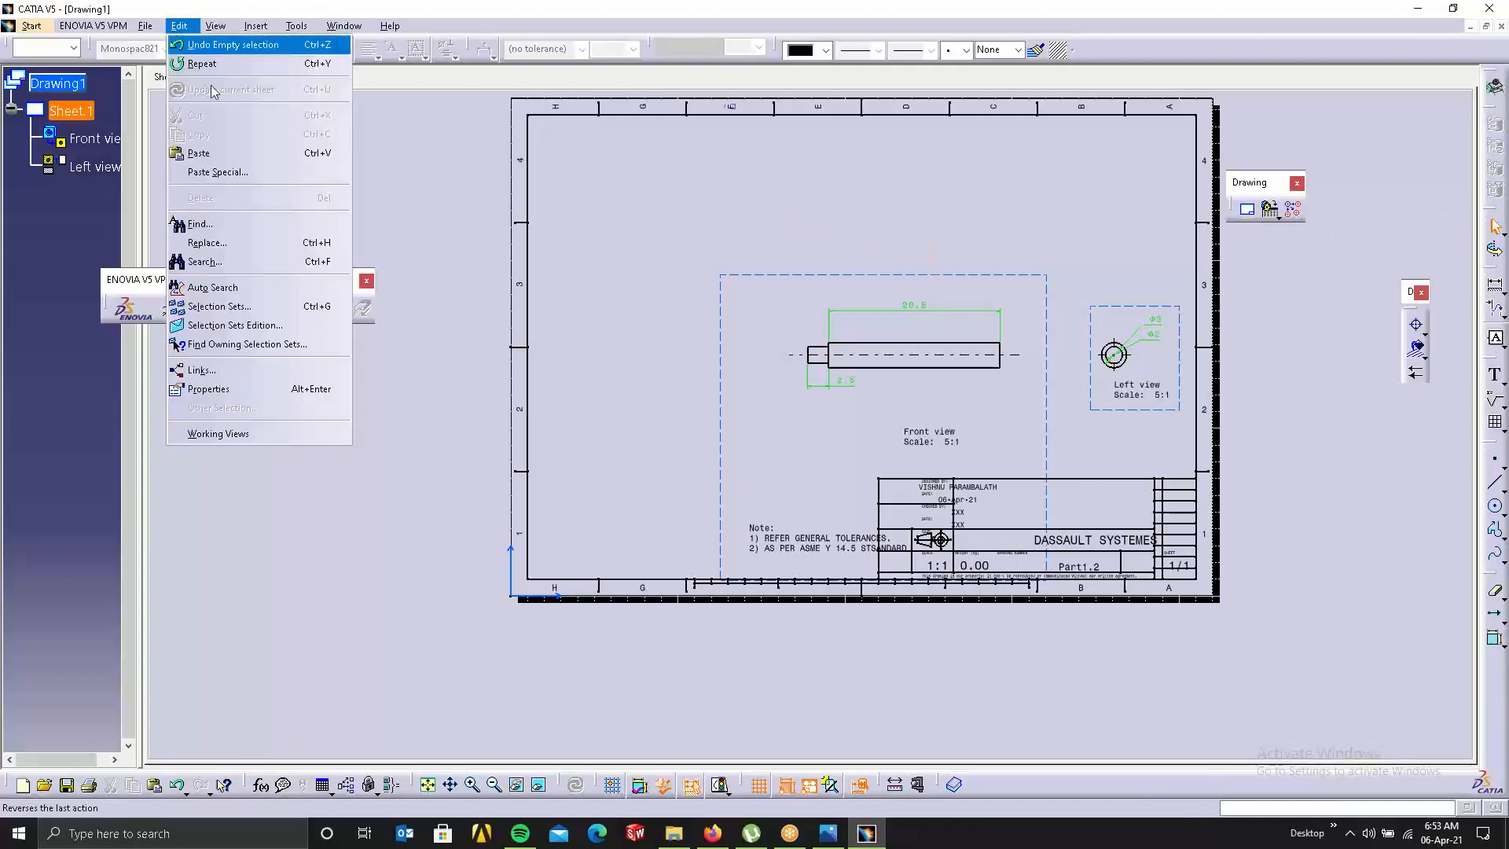
left_click(209, 435)
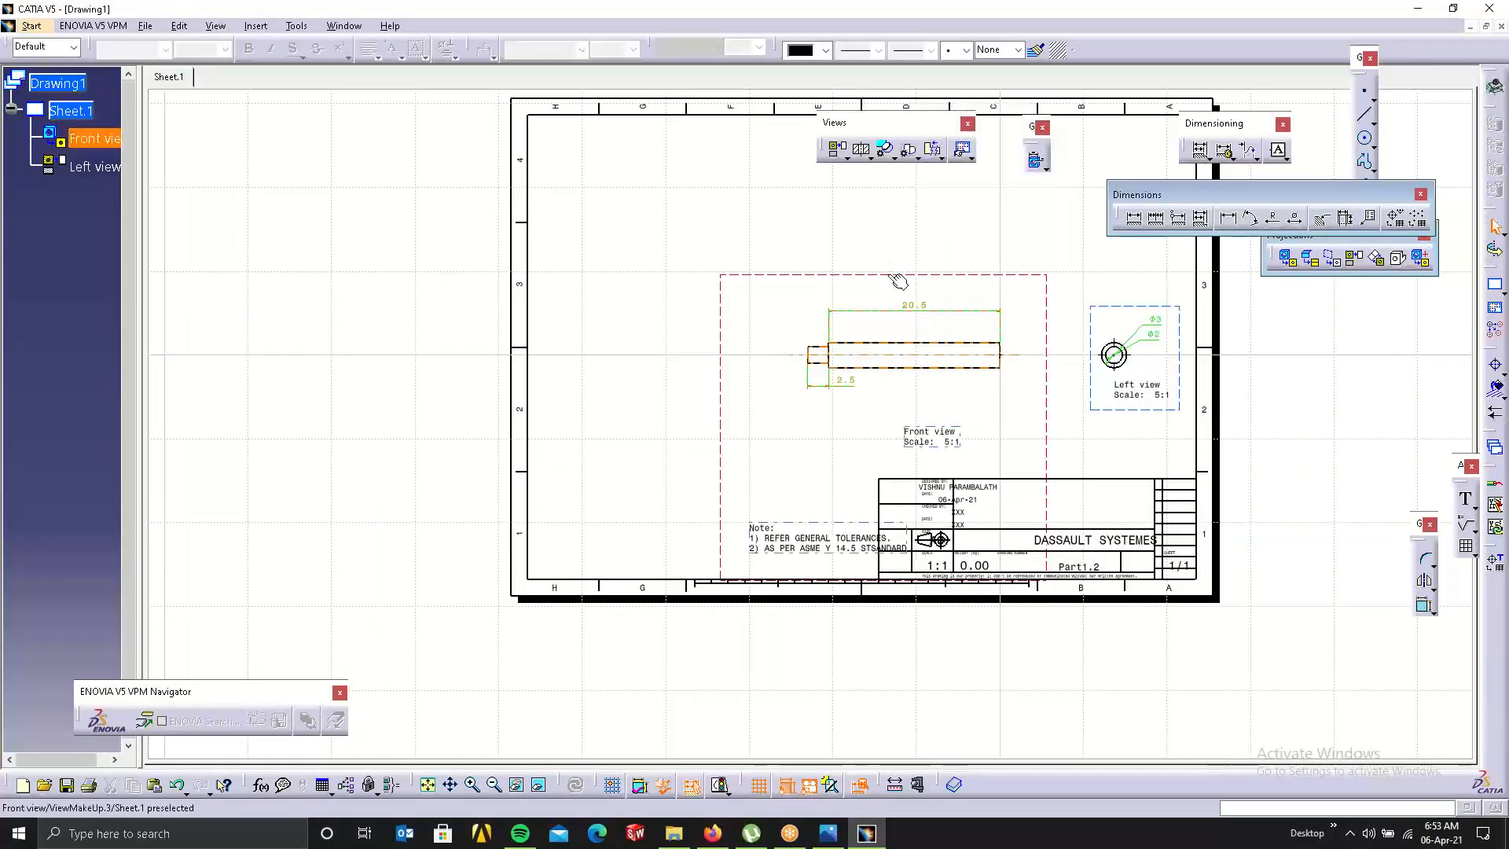
left_click_drag(898, 280, 805, 165)
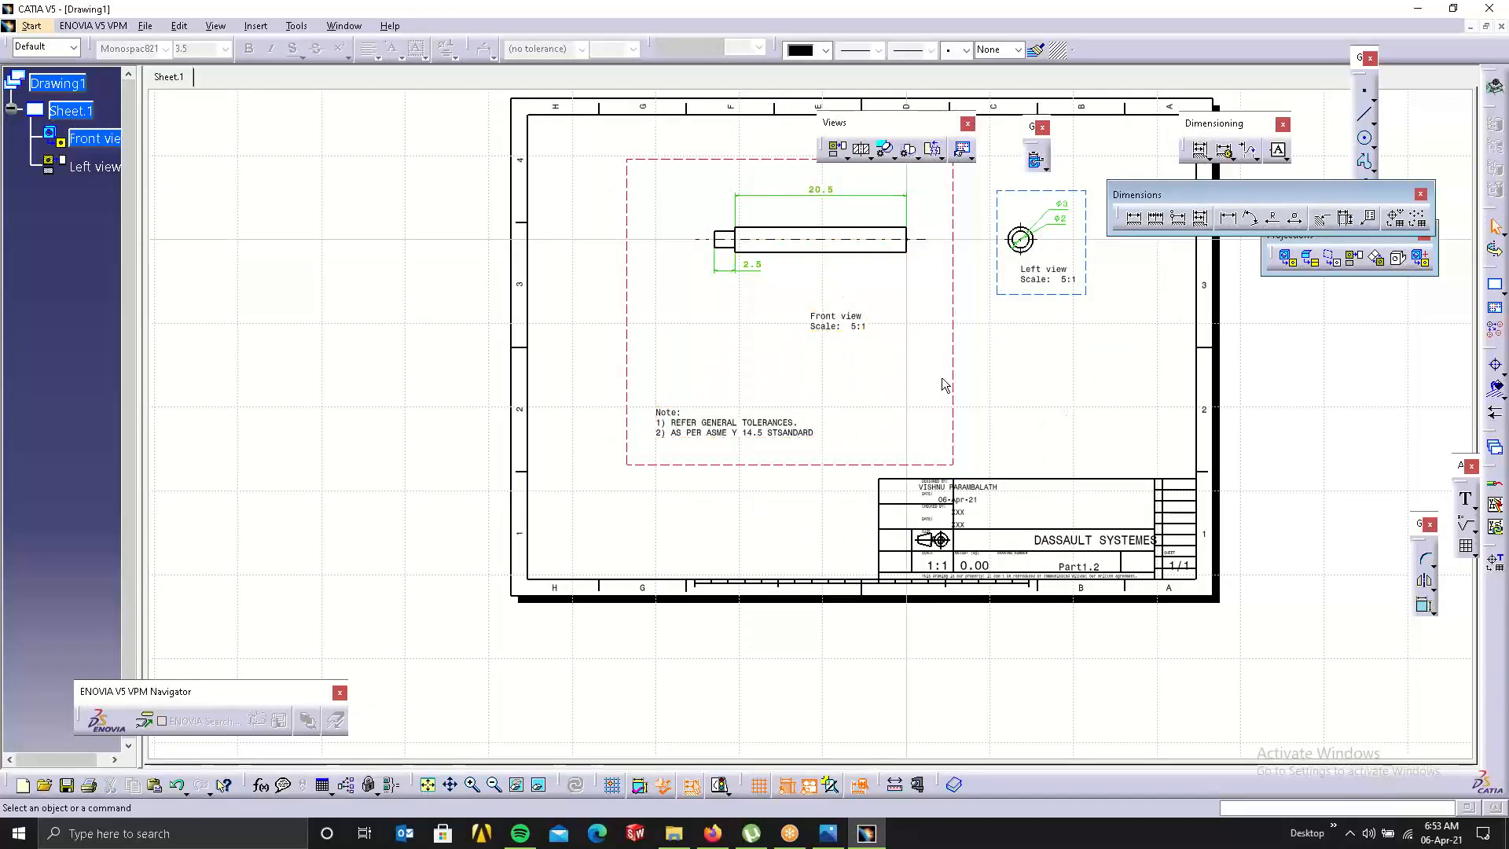
Set the sheet's scale to 2:1 in its properties.
right_click(68, 112)
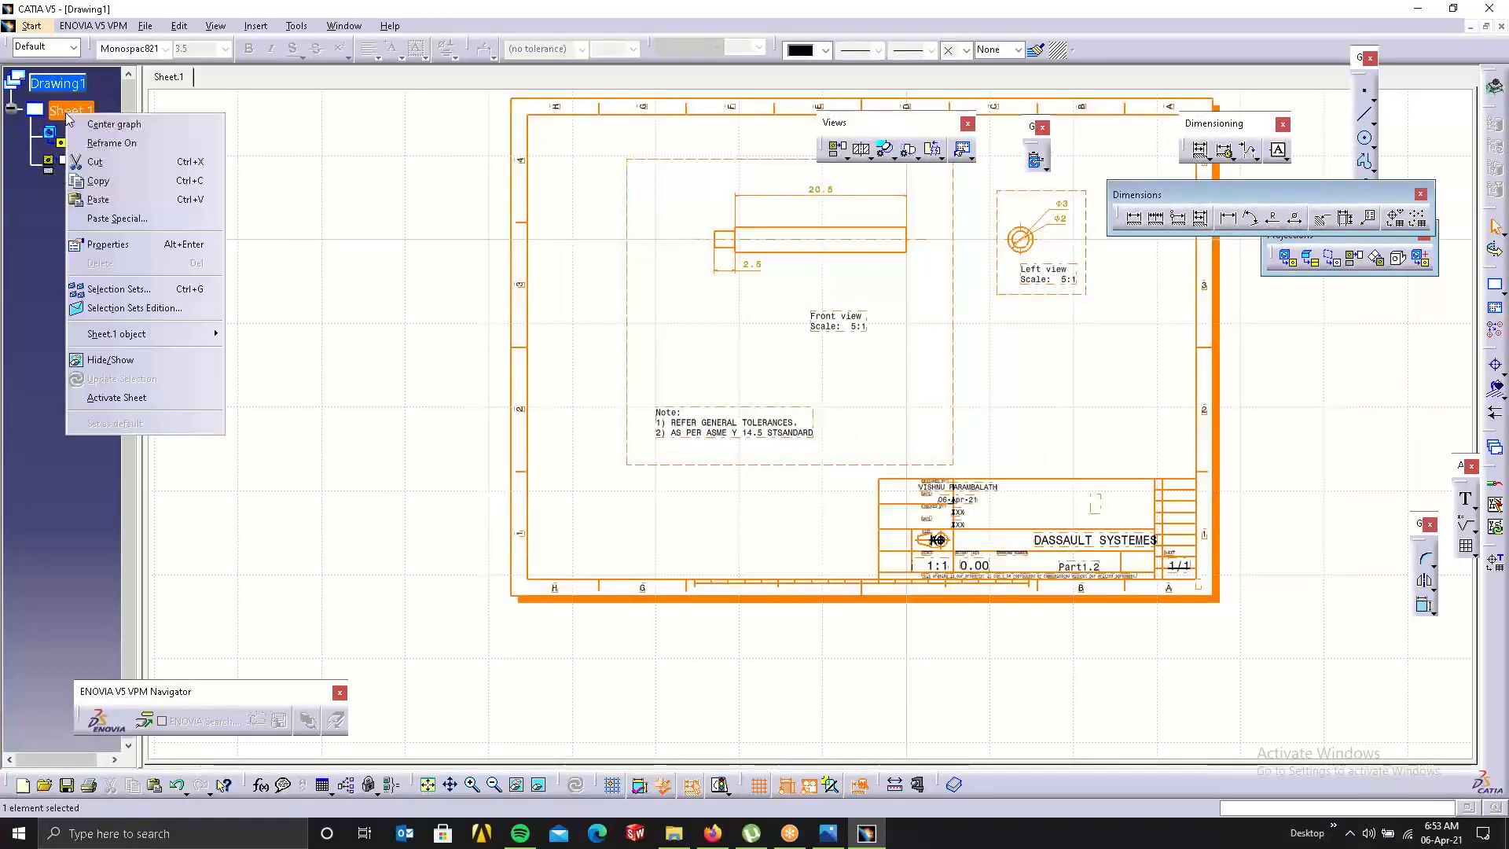
left_click(108, 245)
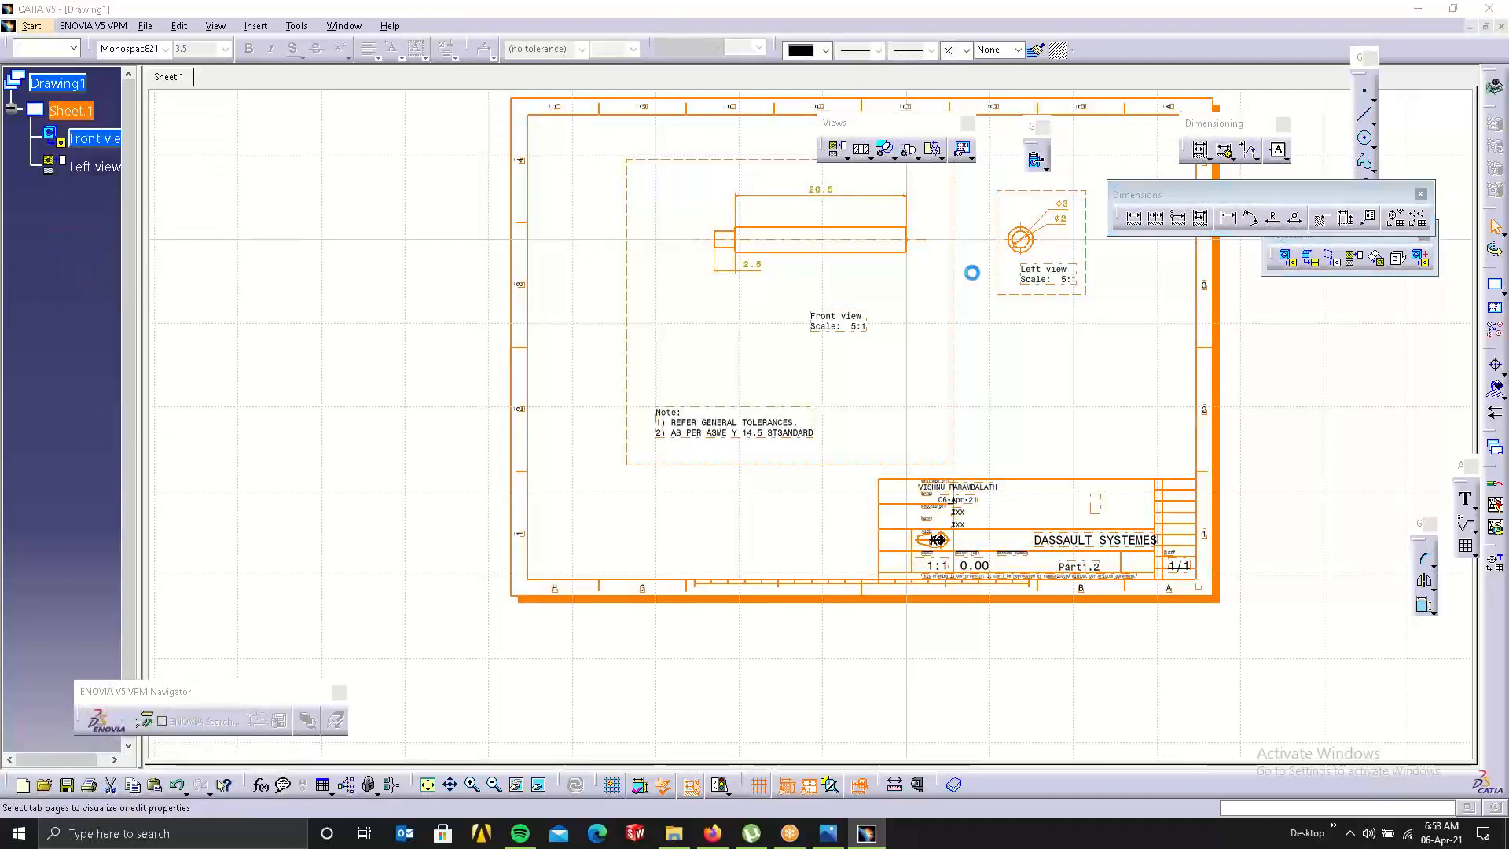
left_click(600, 176)
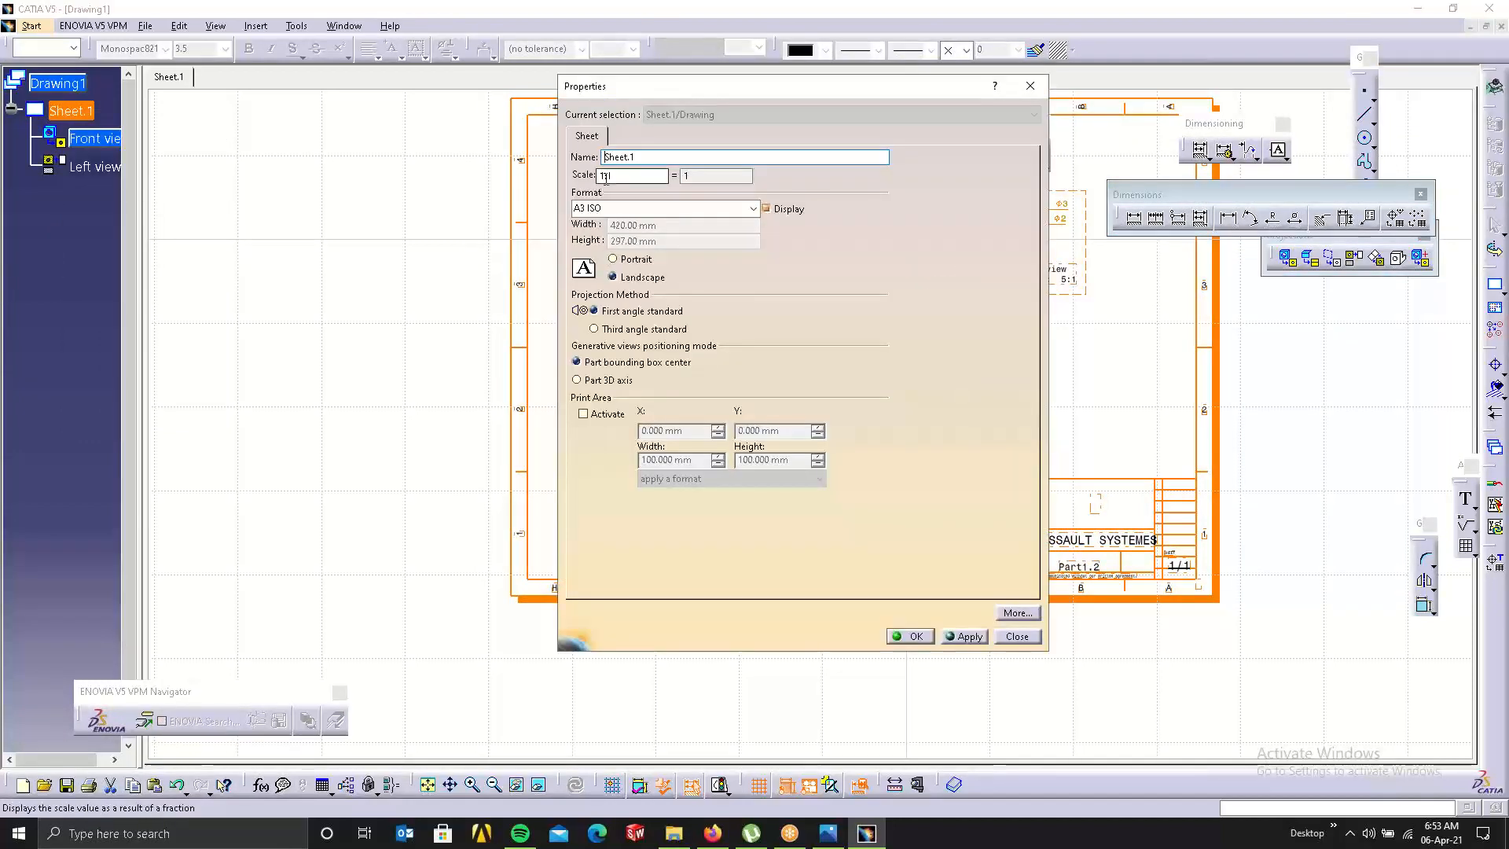
type("2")
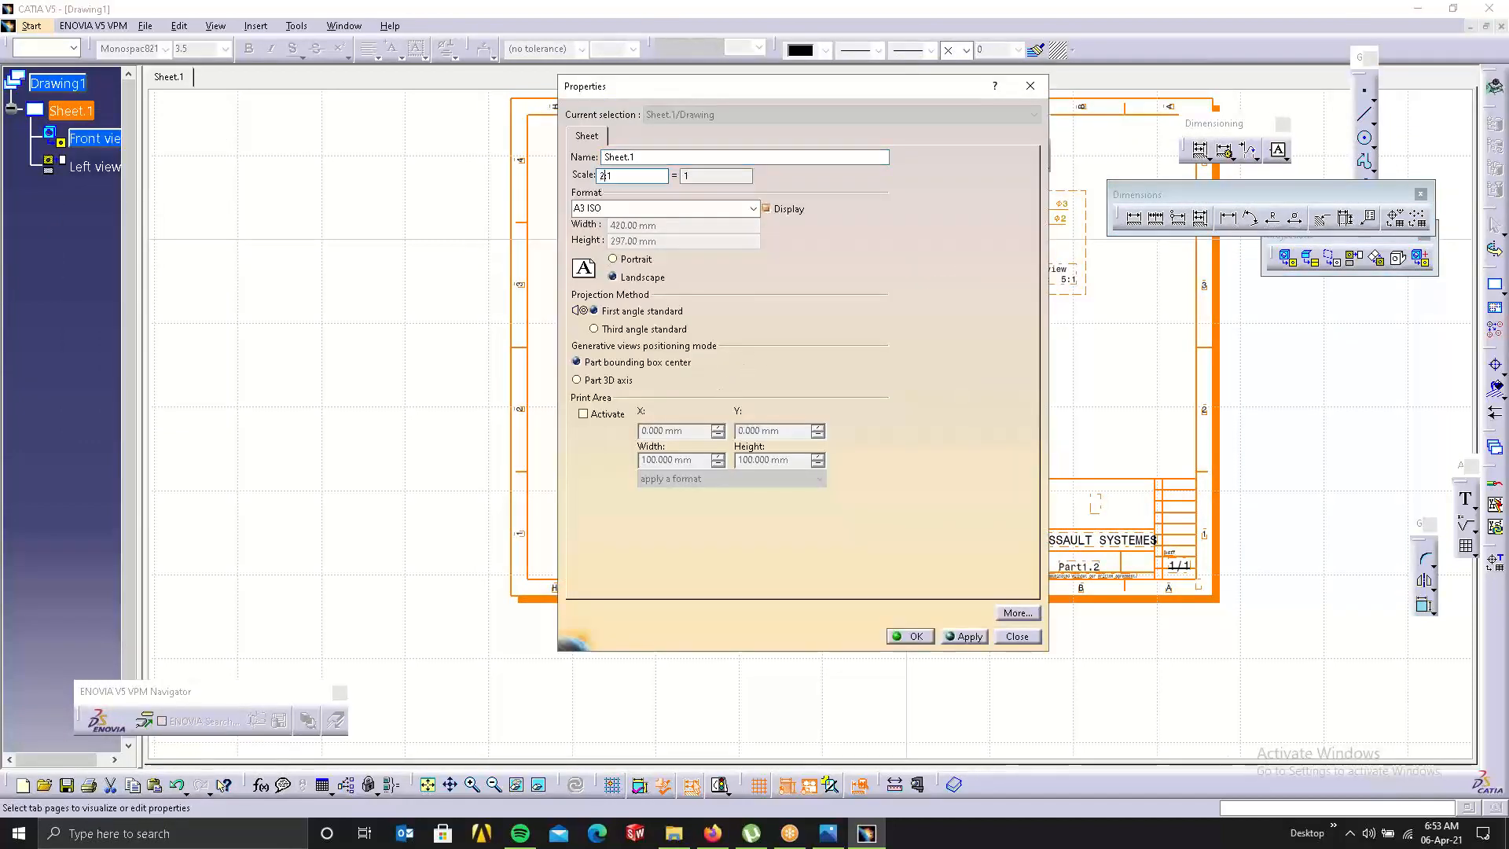
left_click(968, 636)
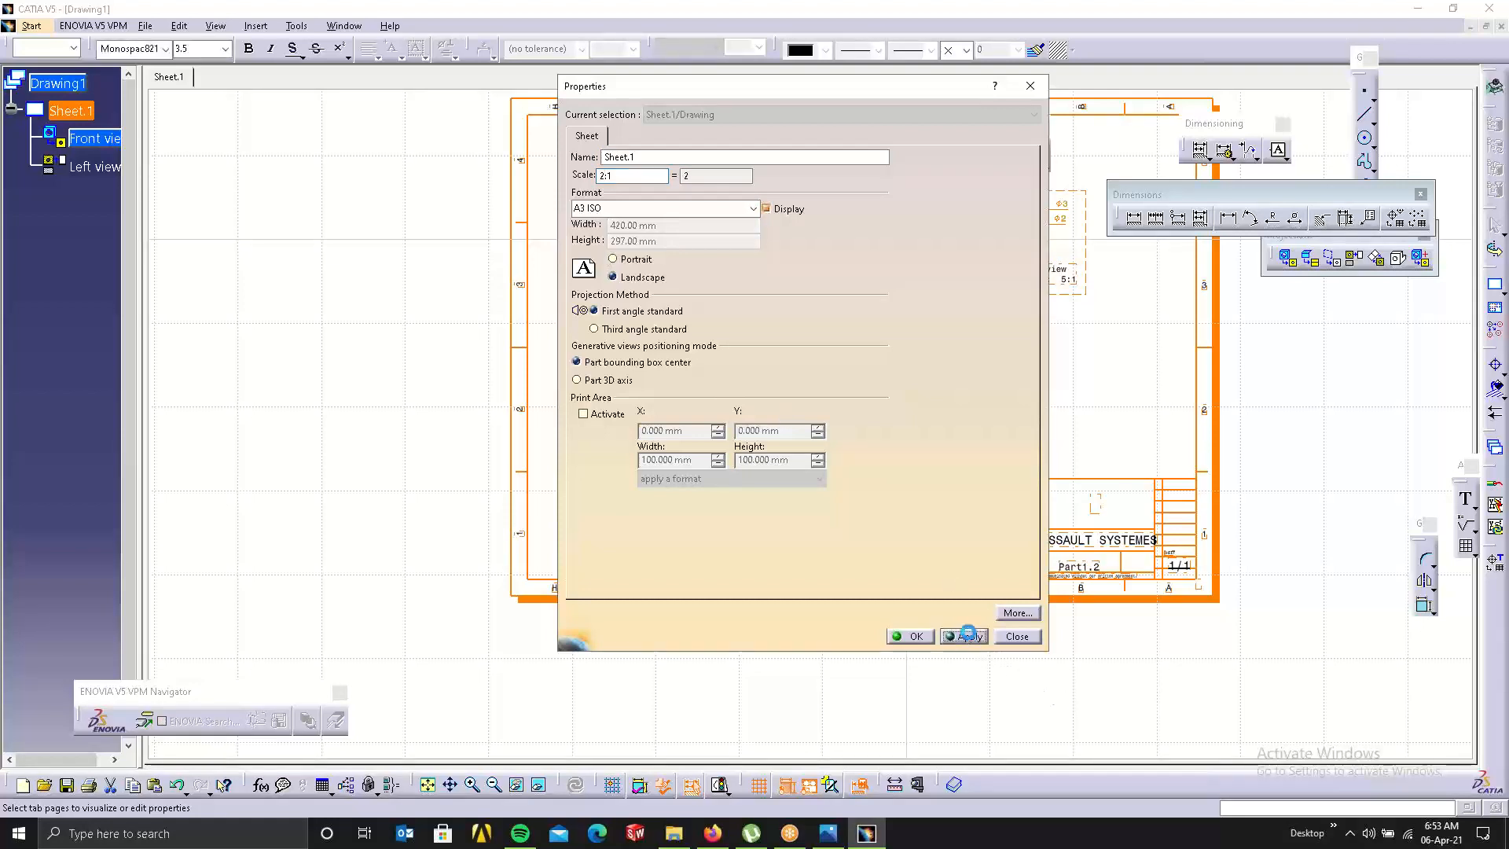
left_click(914, 639)
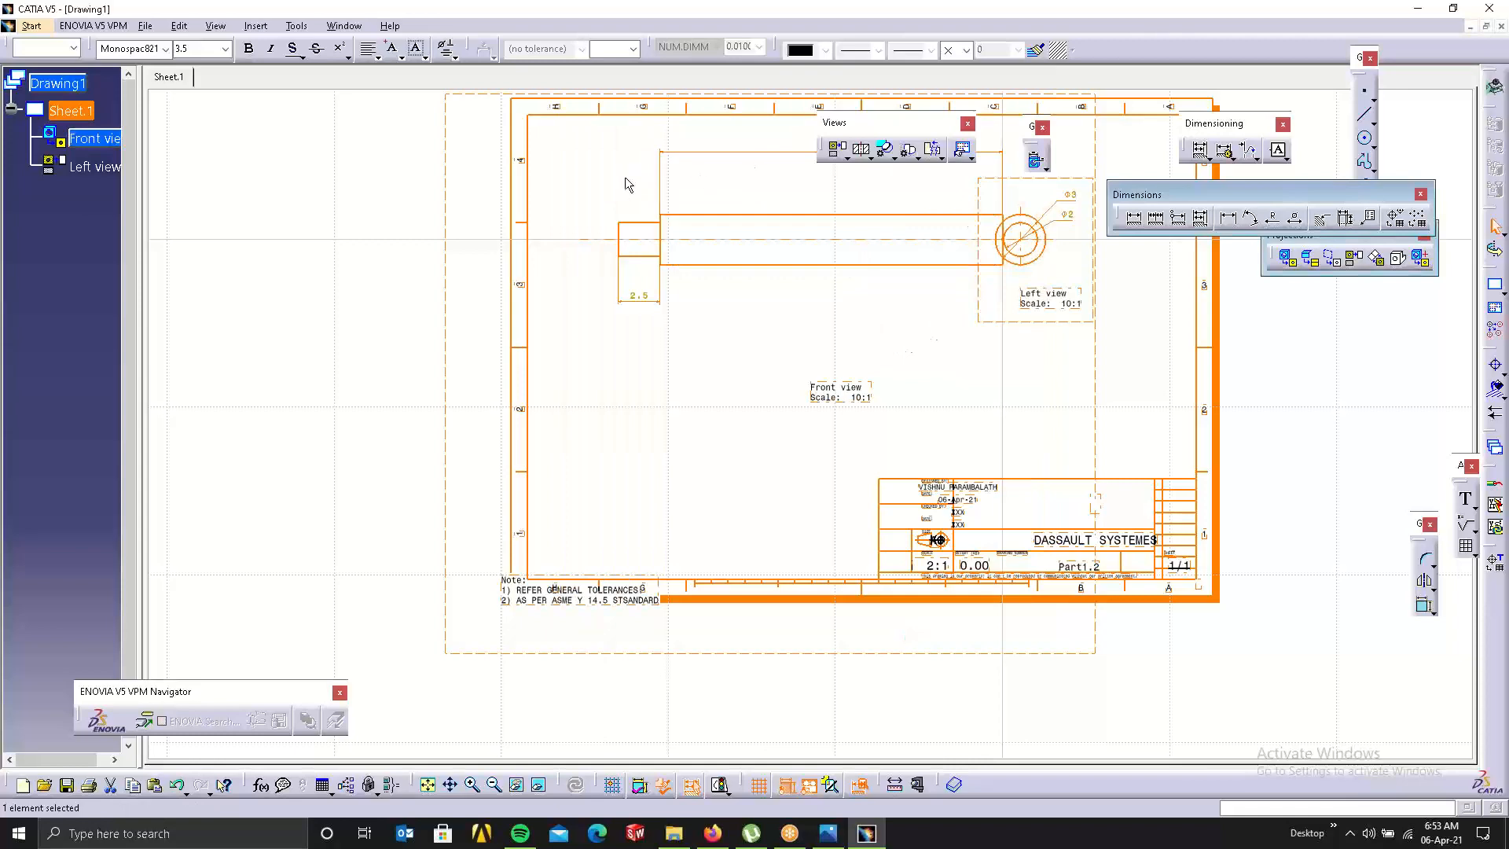
Move the left view further to the right, clear of the front view's geometry.
left_click_drag(1096, 368, 1159, 376)
left_click(1085, 405)
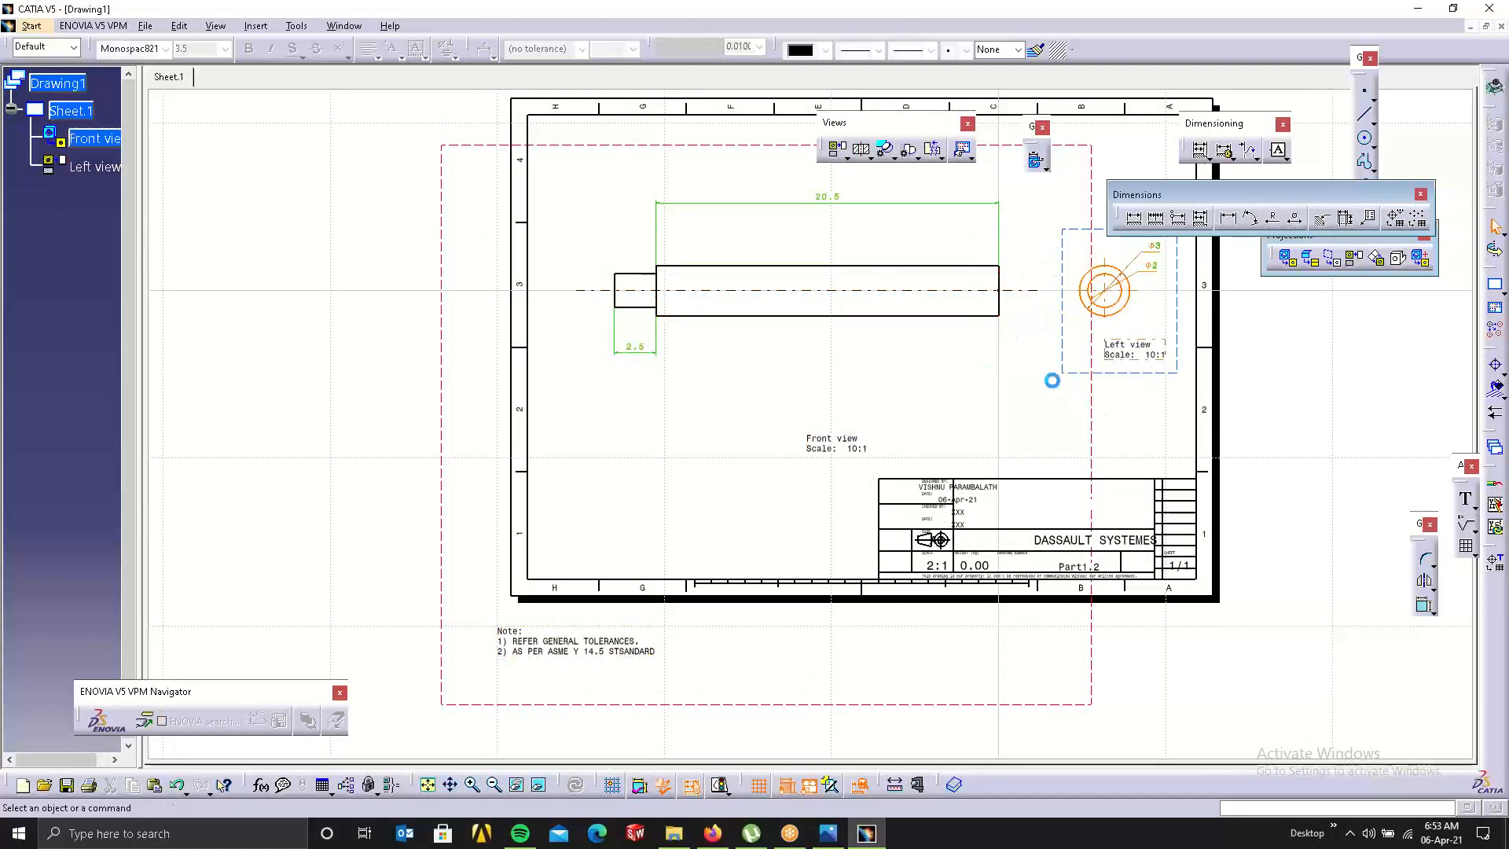
Check the front view's scale in its properties and leave the settings as they are.
right_click(1093, 401)
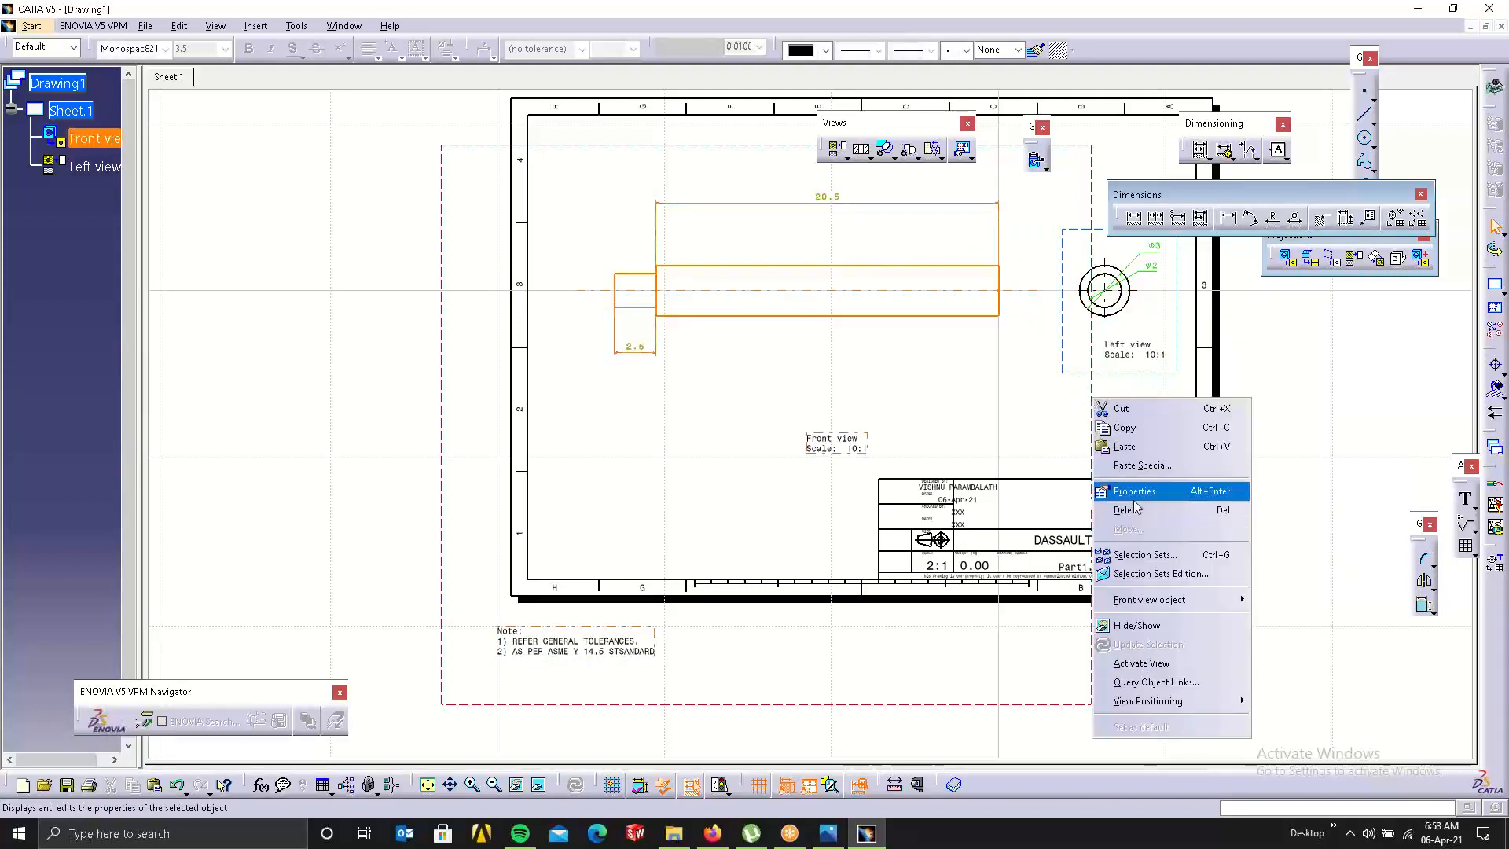
left_click(1110, 491)
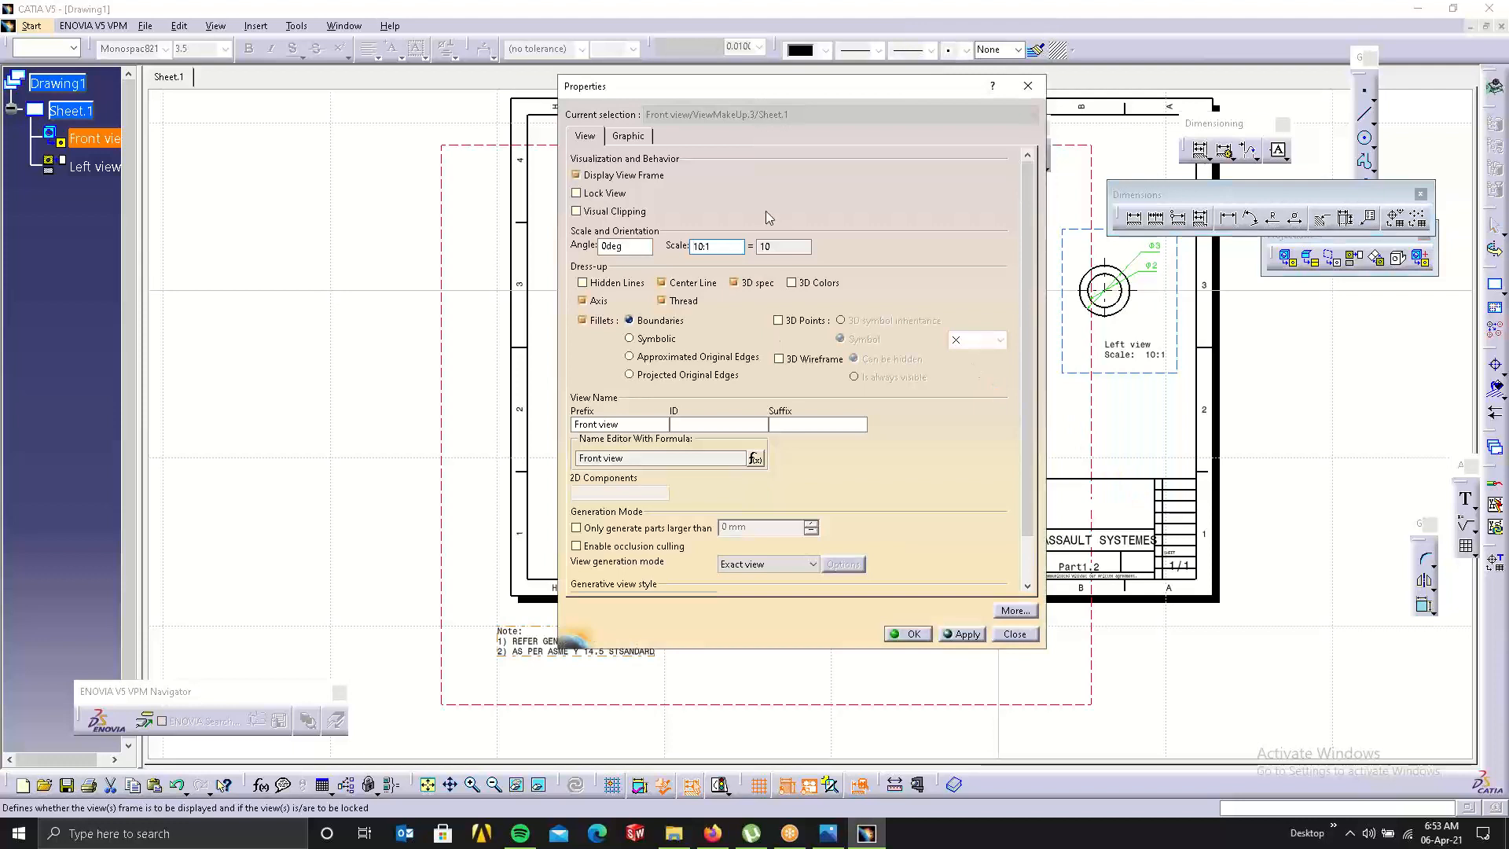
left_click(1027, 85)
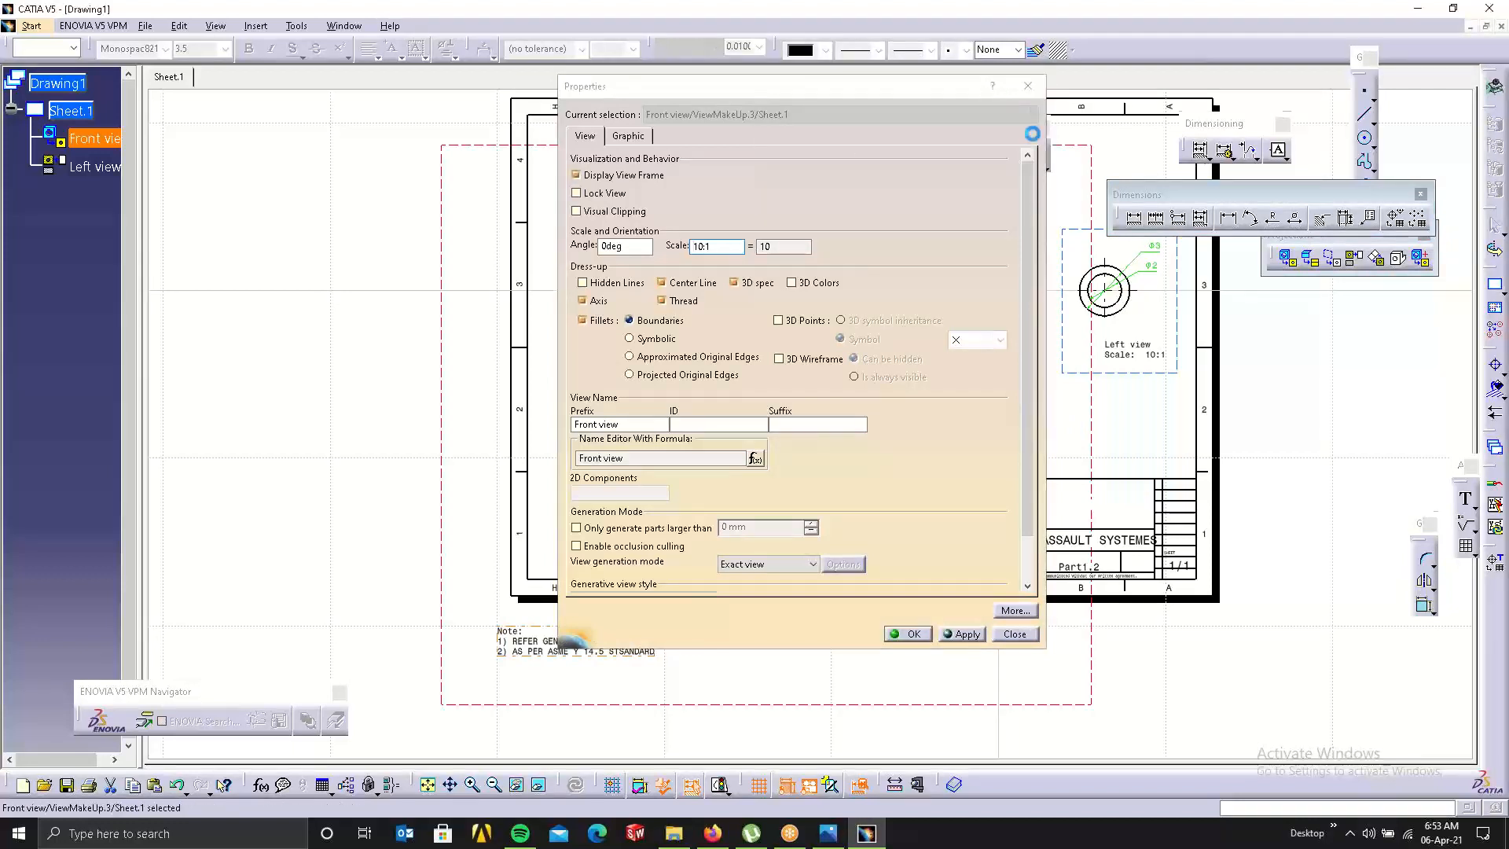
Move the general tolerance notes inside the sheet frame below the front view, and place the front view label beside them.
left_click(534, 641)
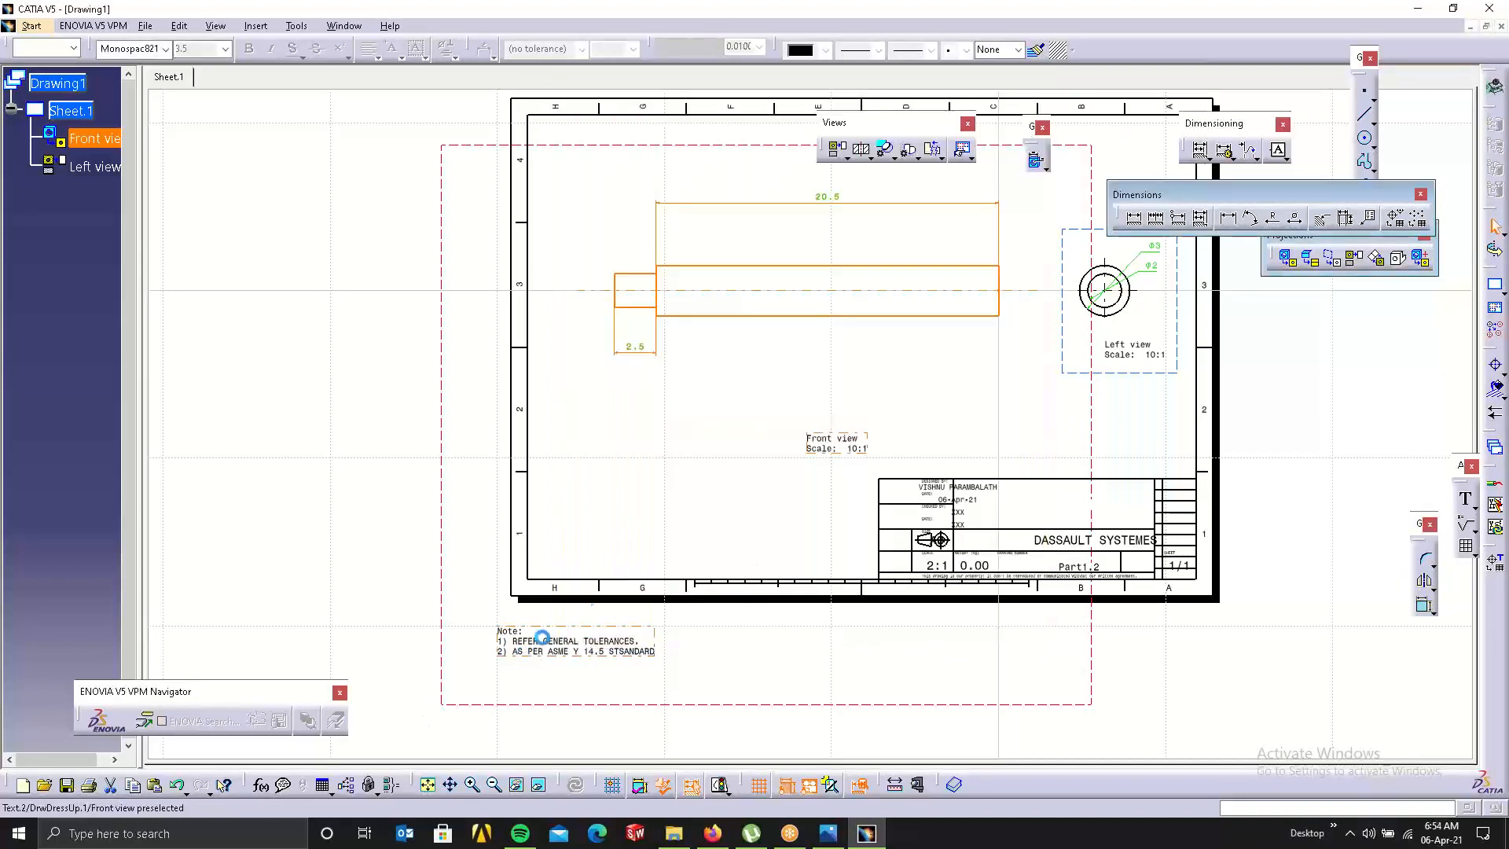
left_click_drag(535, 641, 616, 522)
left_click(739, 555)
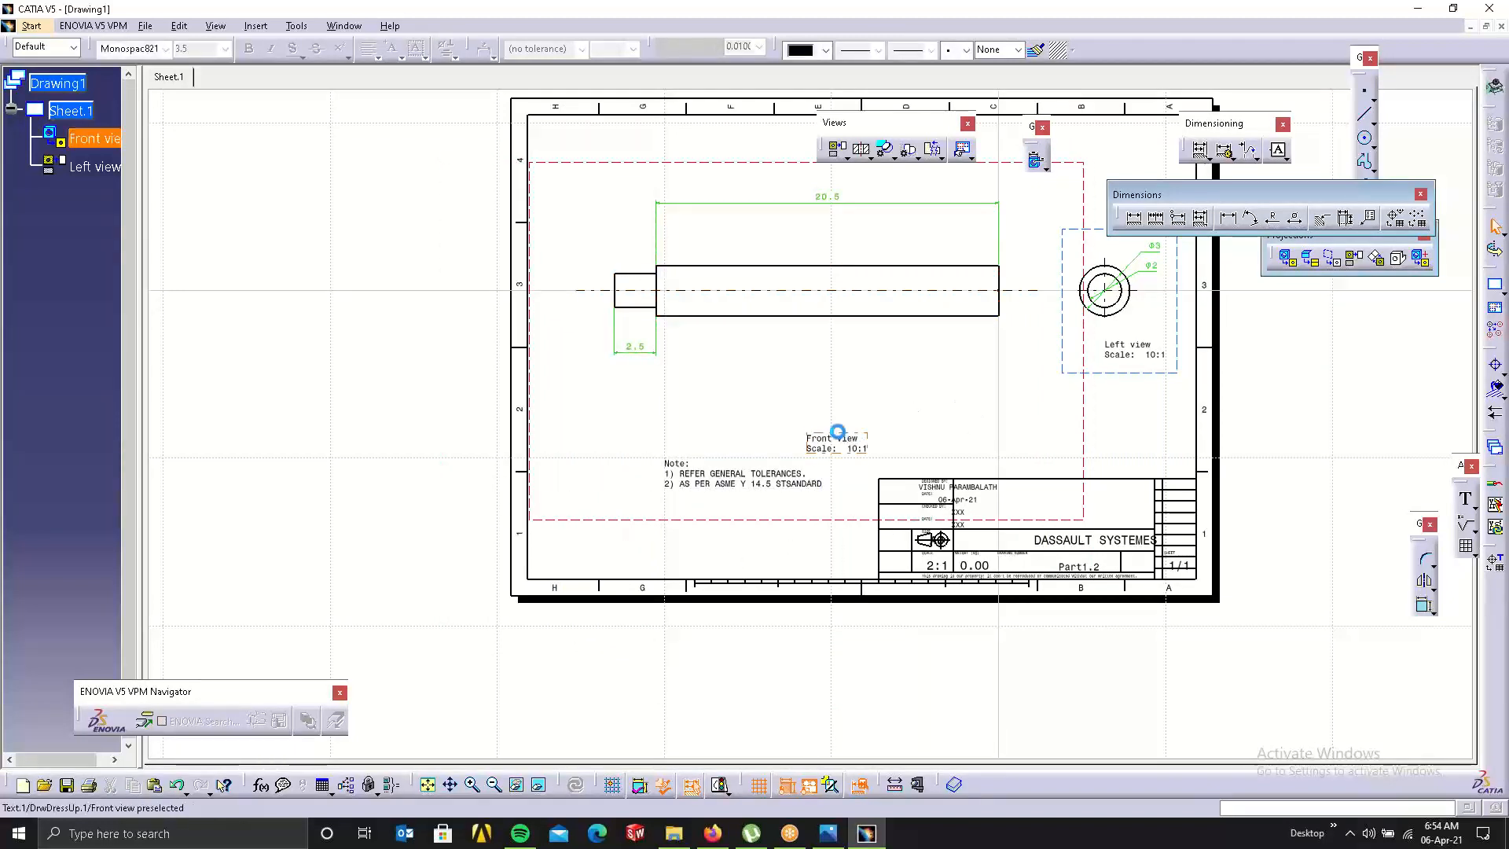
left_click_drag(837, 432, 832, 381)
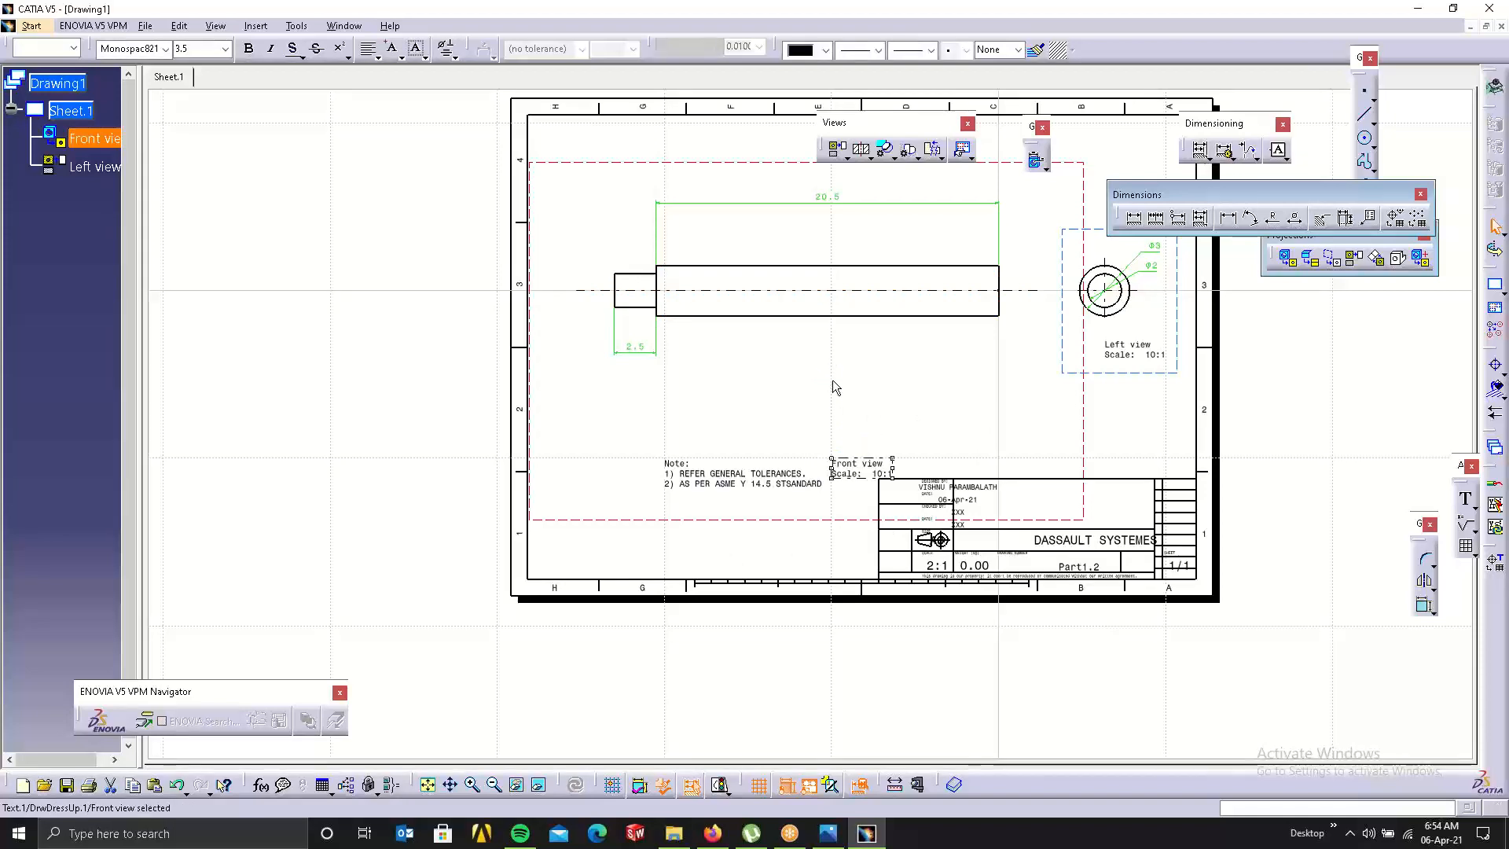
left_click(1026, 418)
Move the front view upward on the sheet, clear of the title block.
middle_click_drag(956, 228, 957, 370, "ctrl")
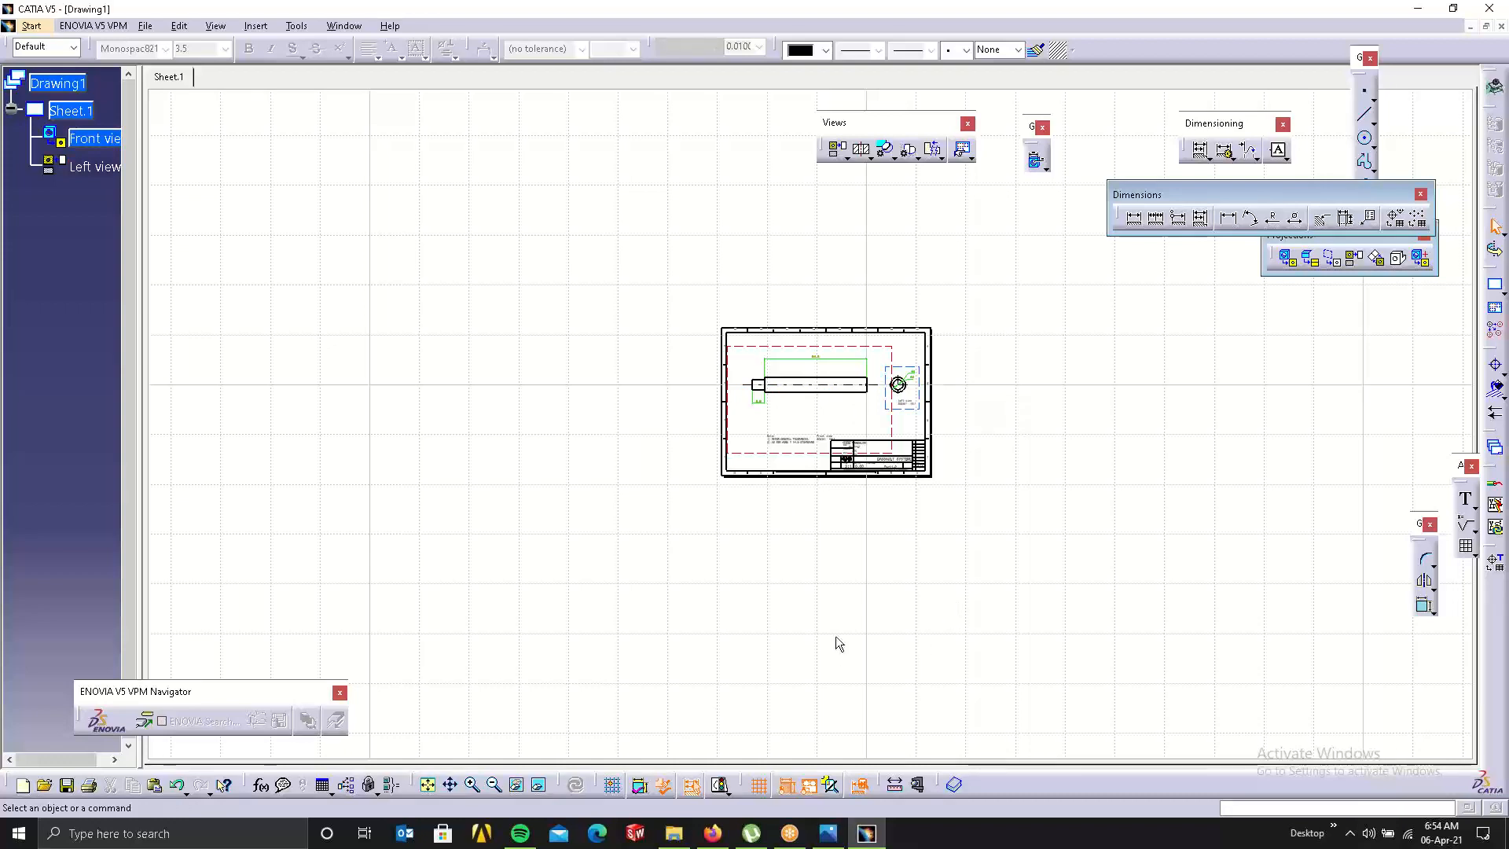
left_click(815, 291)
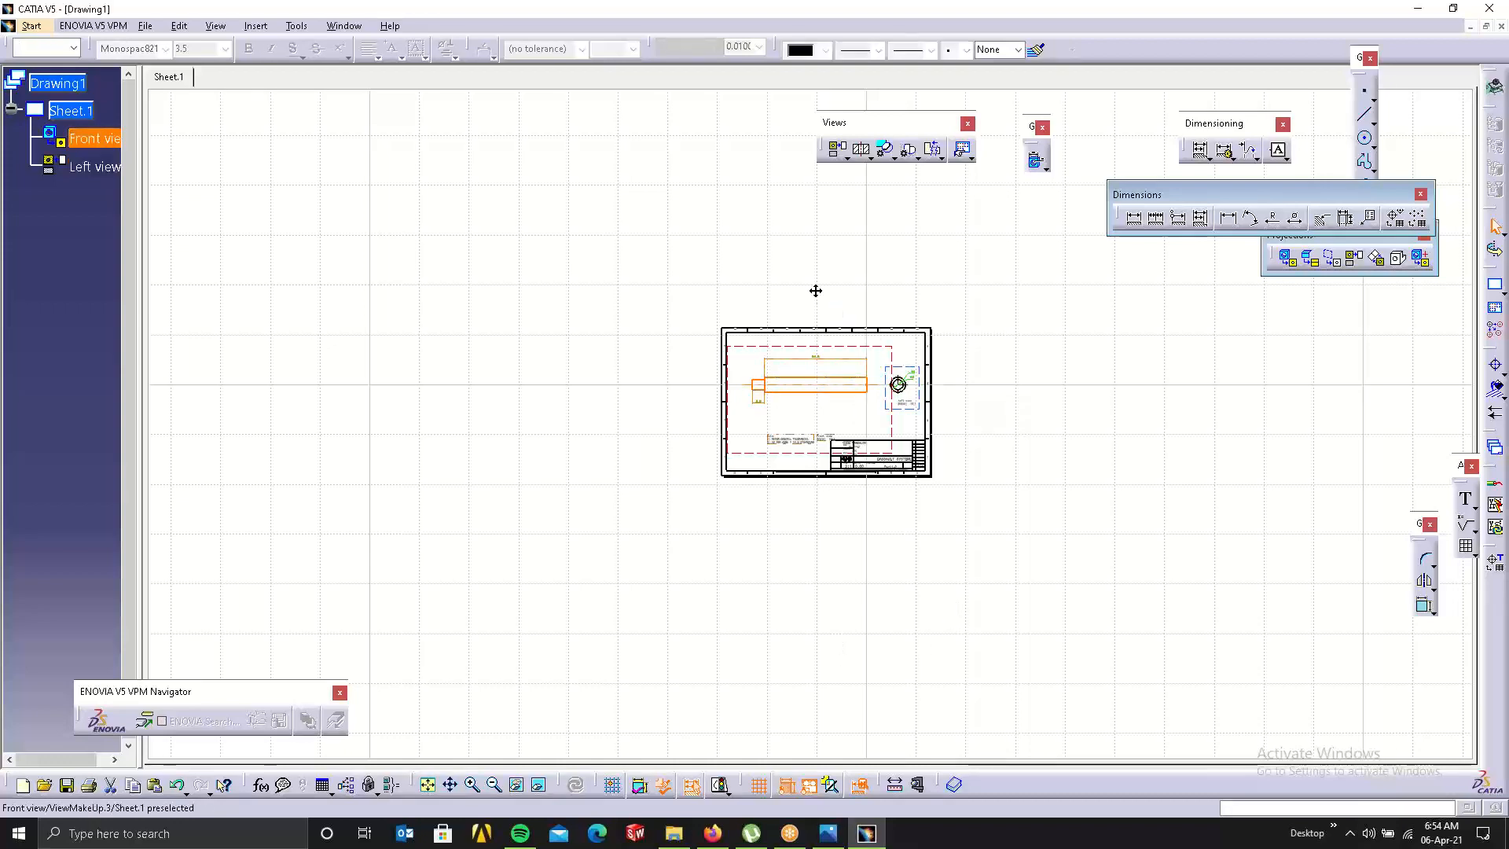
mouse_move(815, 291)
left_mouse_down()
mouse_move(865, 283)
mouse_move(849, 299)
mouse_move(821, 267)
left_mouse_up()
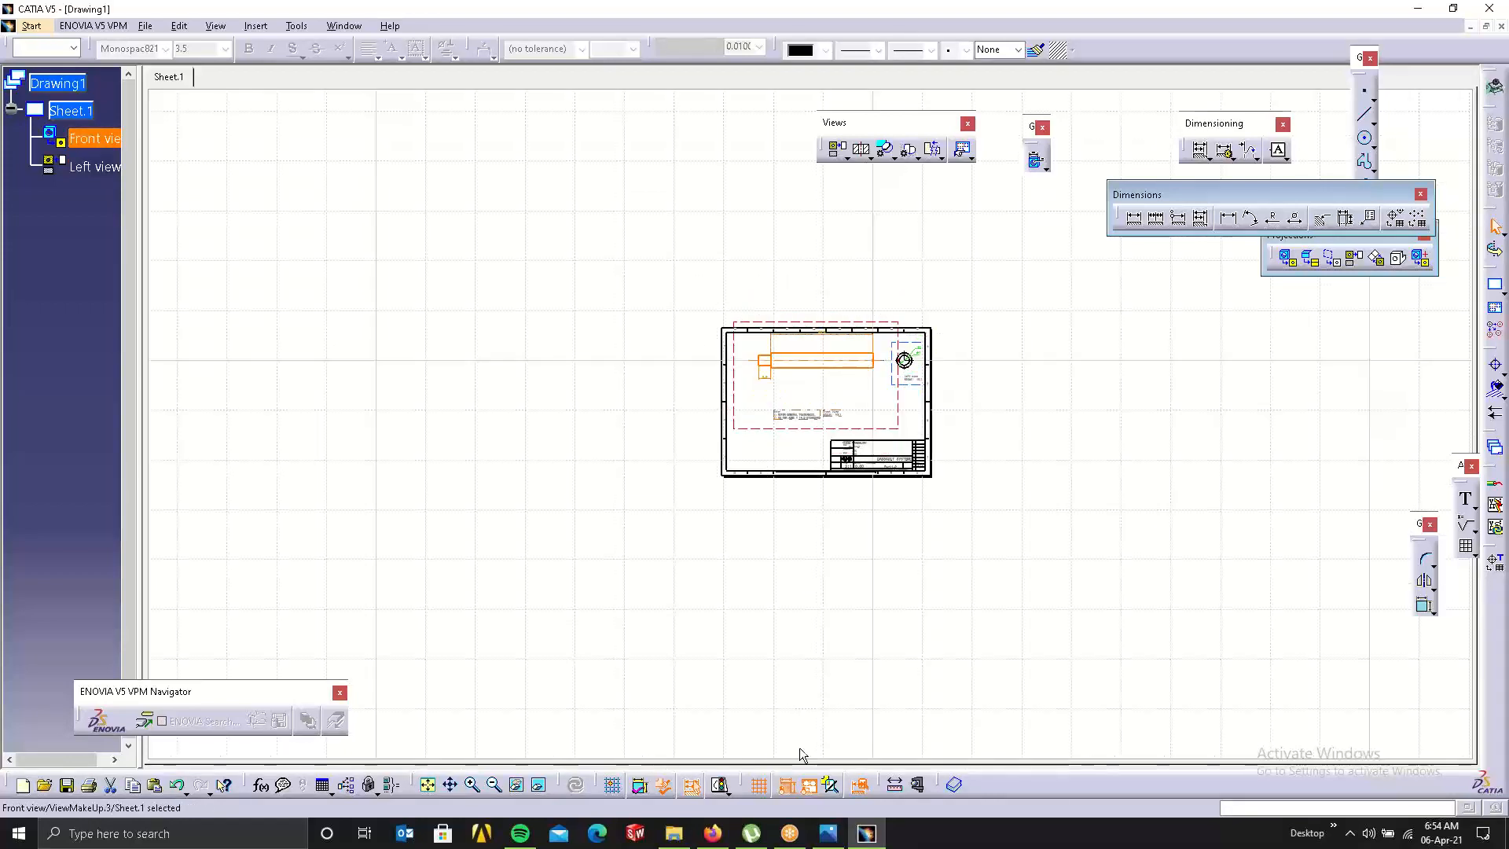
middle_click_drag(772, 739, 808, 623)
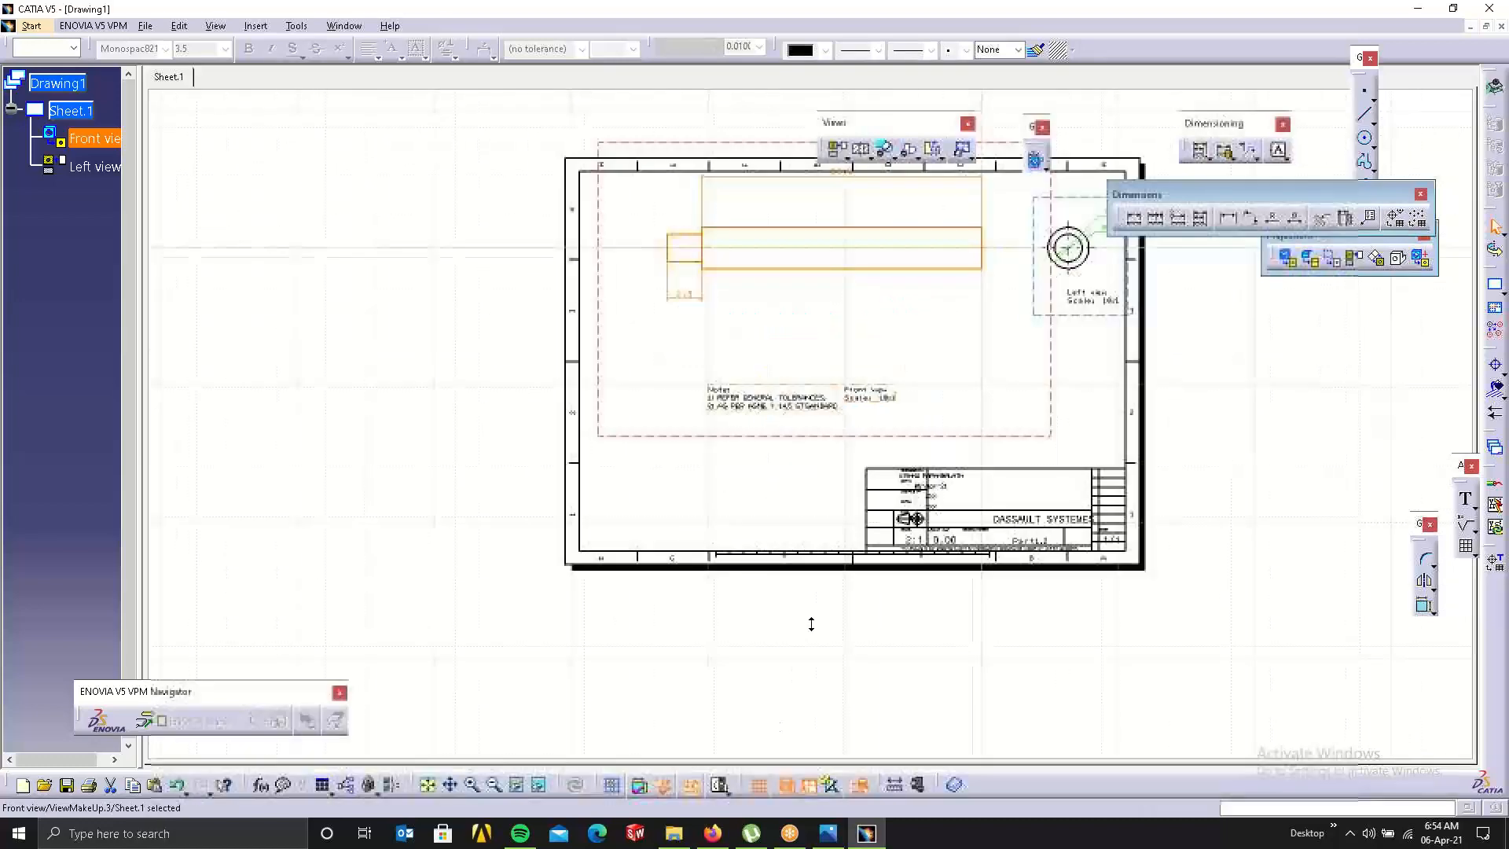
Hide the view frames to inspect the sheet layout and notes, and display the frames again.
left_click(810, 784)
left_click(979, 306)
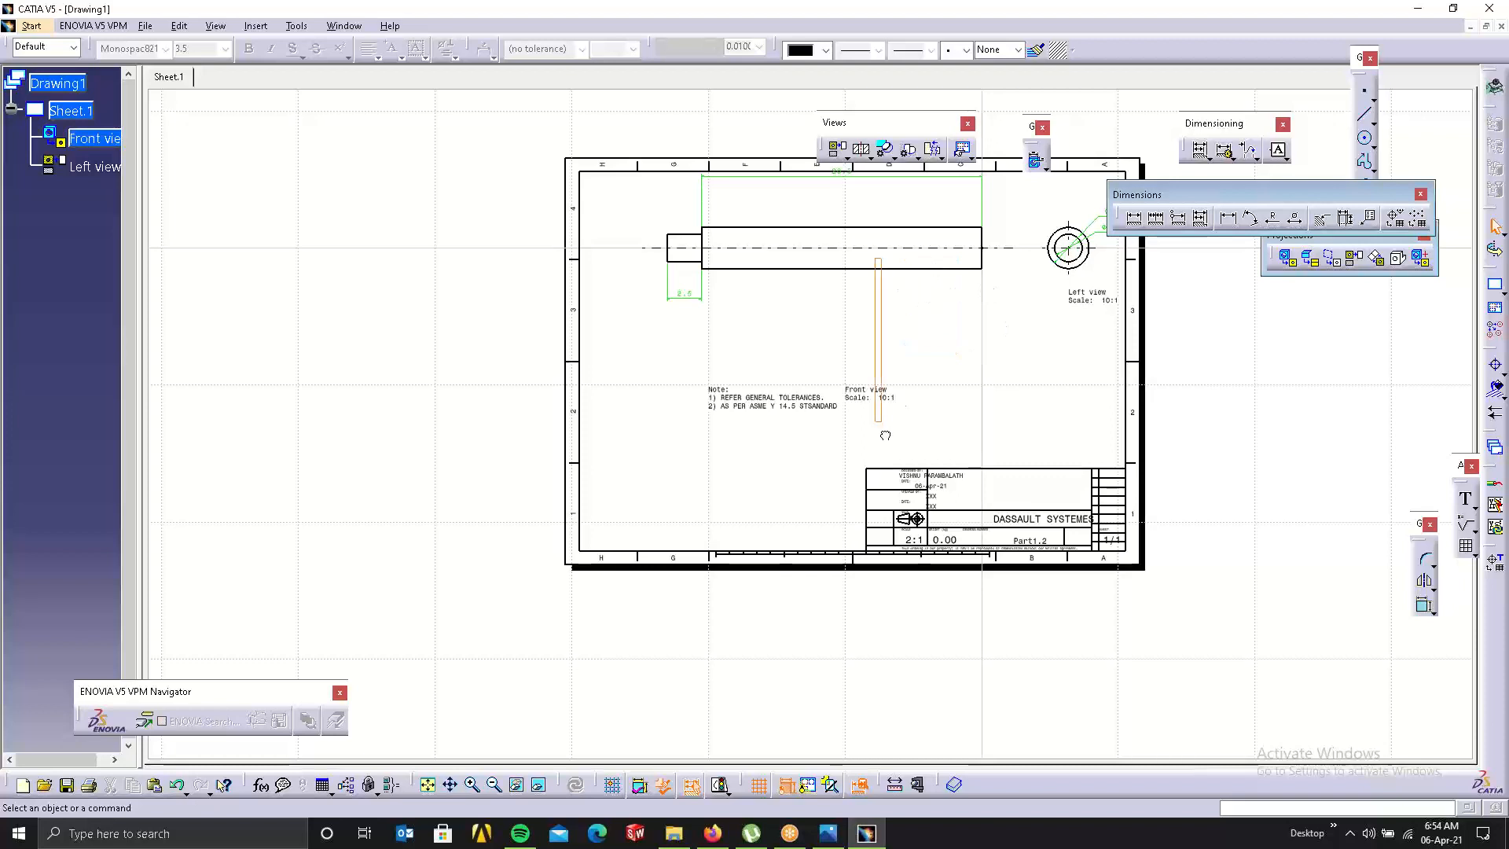
left_click(774, 398)
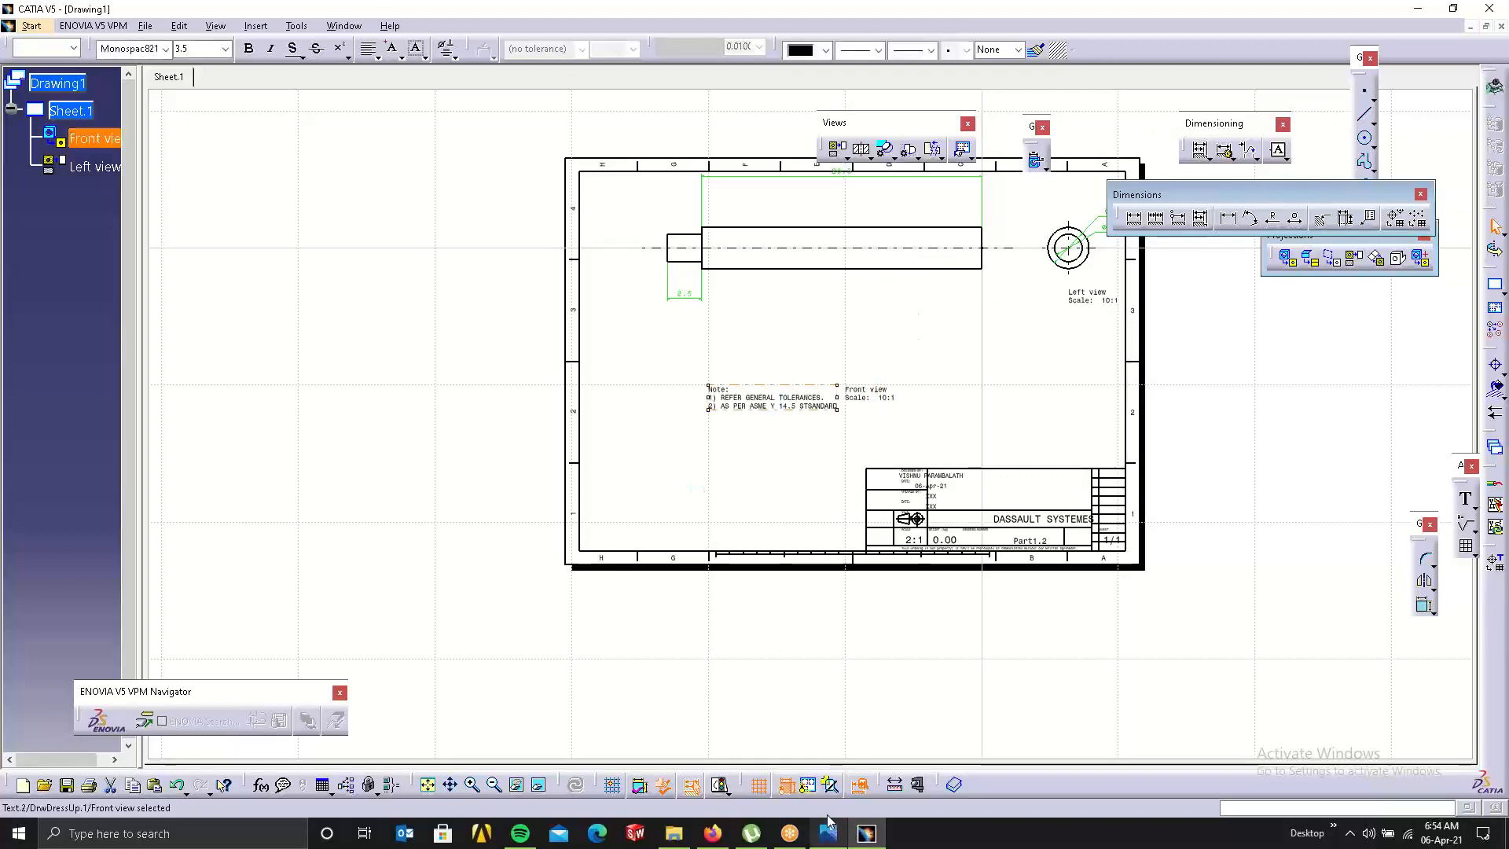
left_click(807, 785)
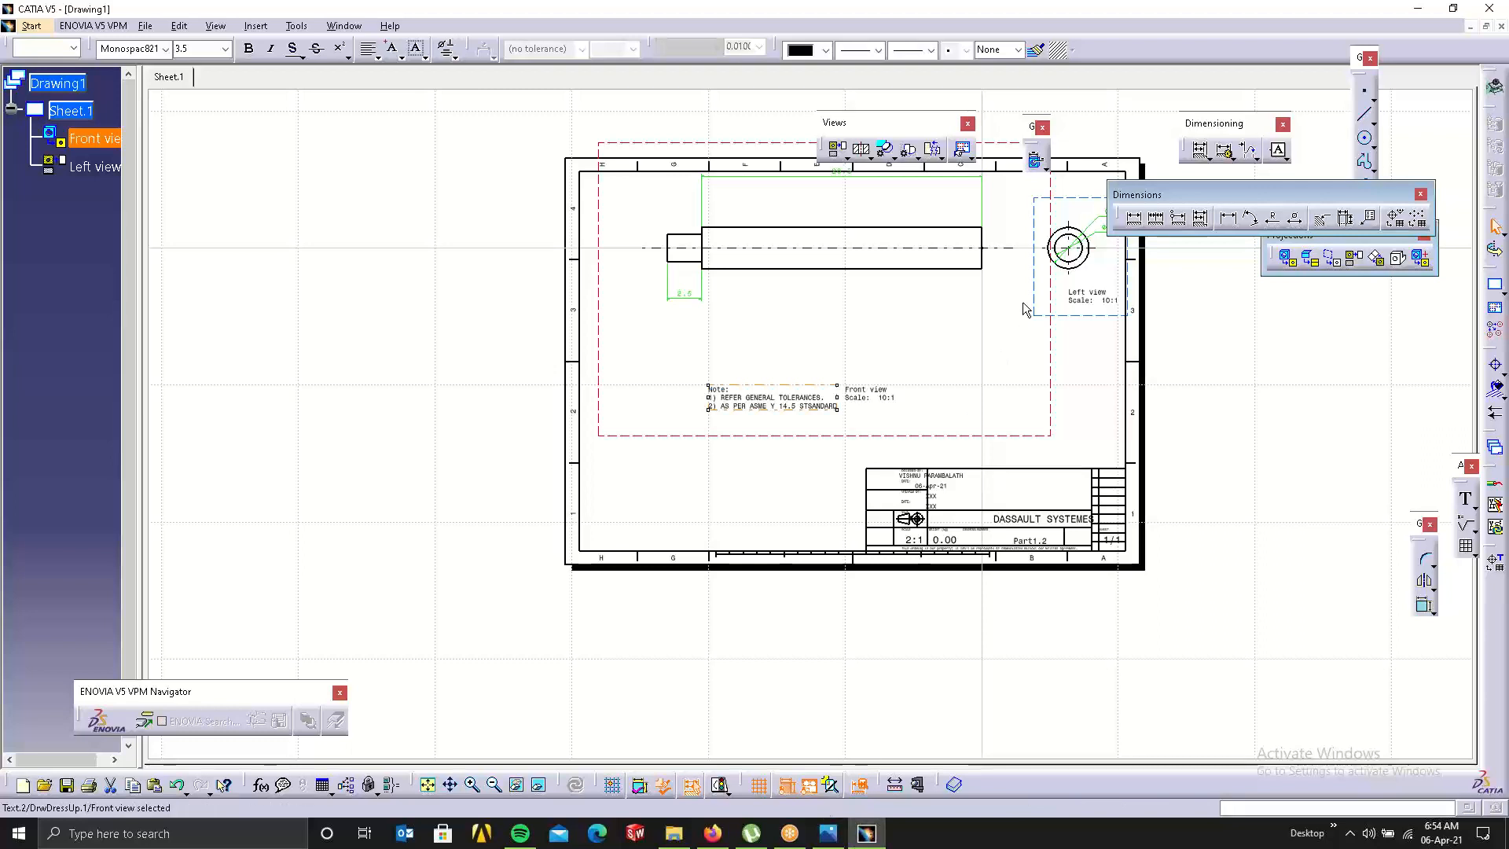
left_click(1244, 469)
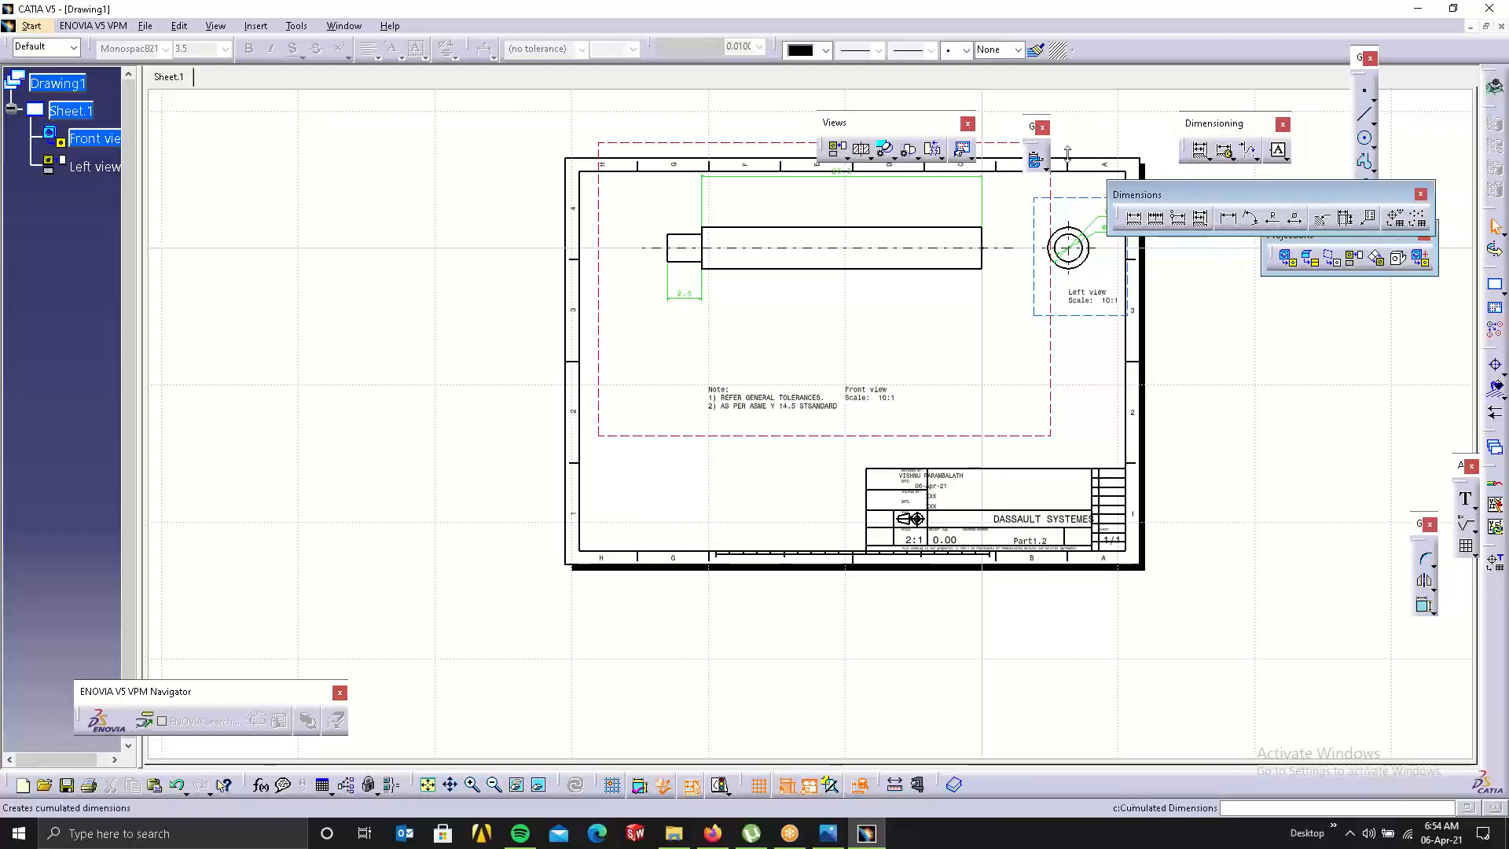
Start an isometric view from the SupportAdjustingScrew part's yz plane and position its preview above the title block.
left_click_drag(1322, 450, 1323, 451)
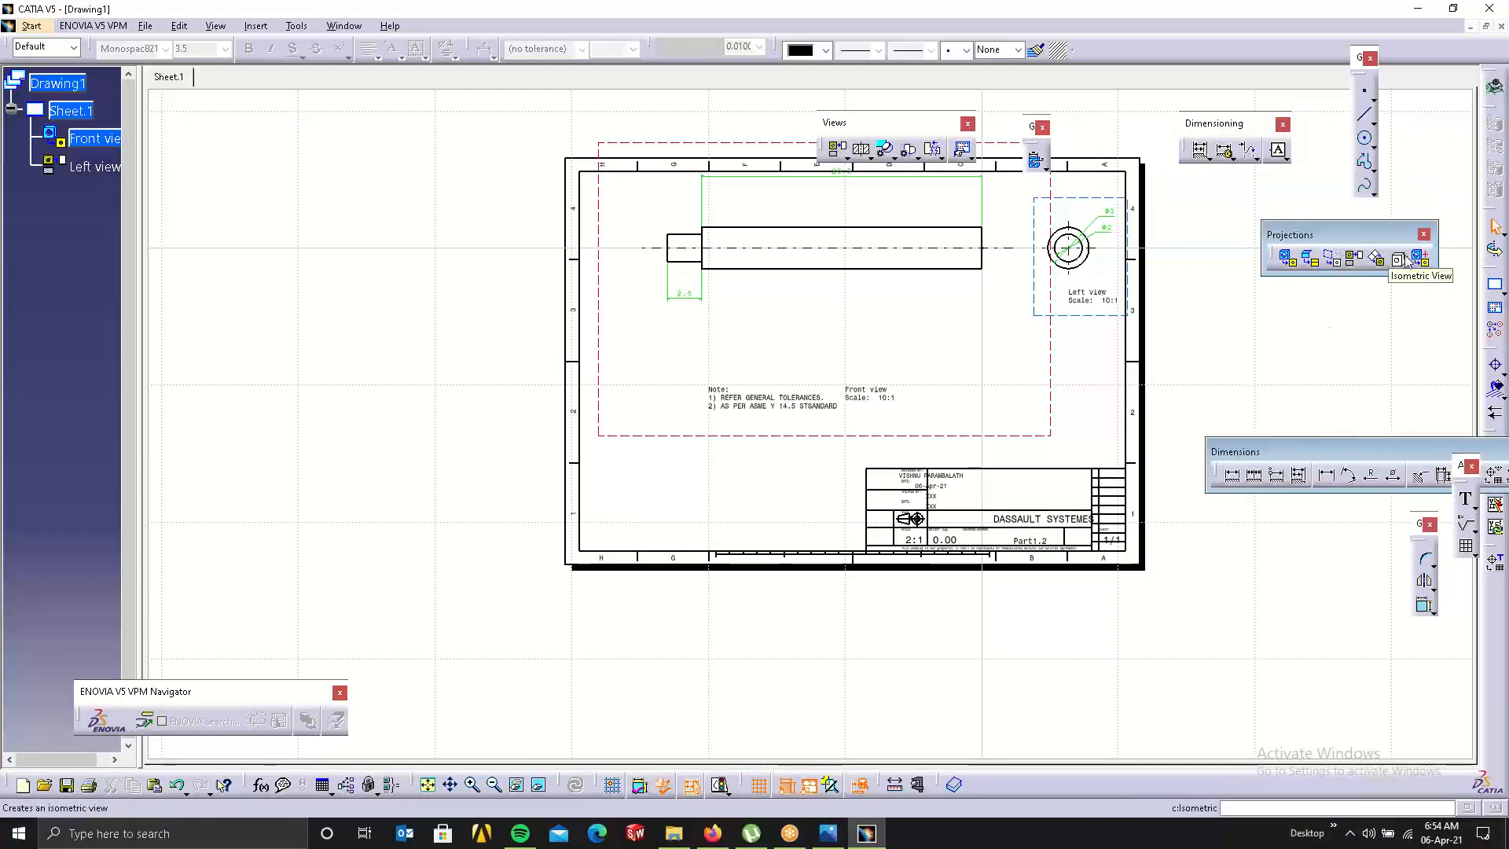
left_click(1406, 260)
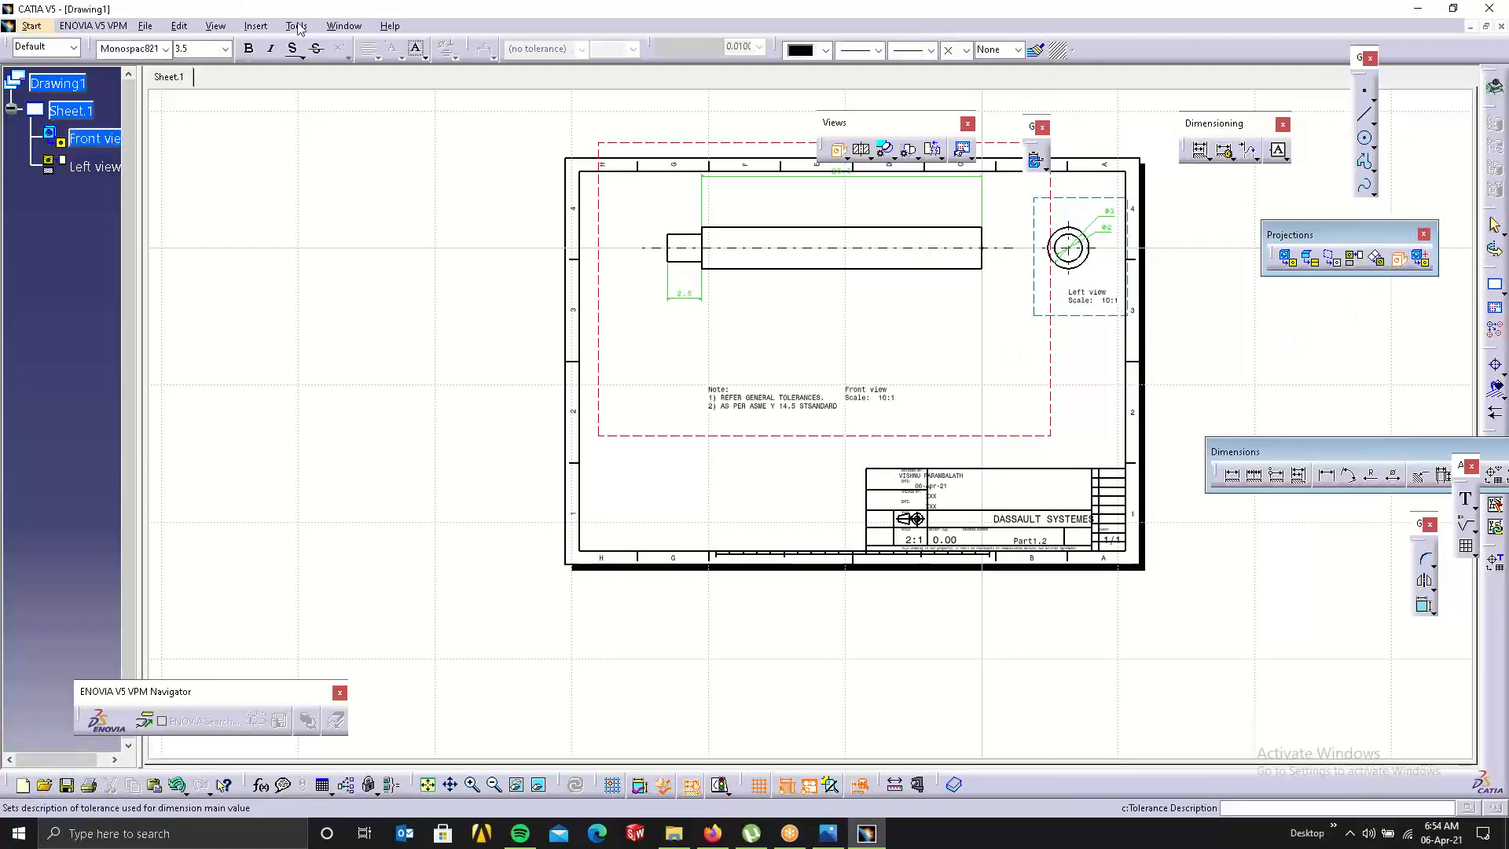
left_click(344, 26)
left_click(390, 143)
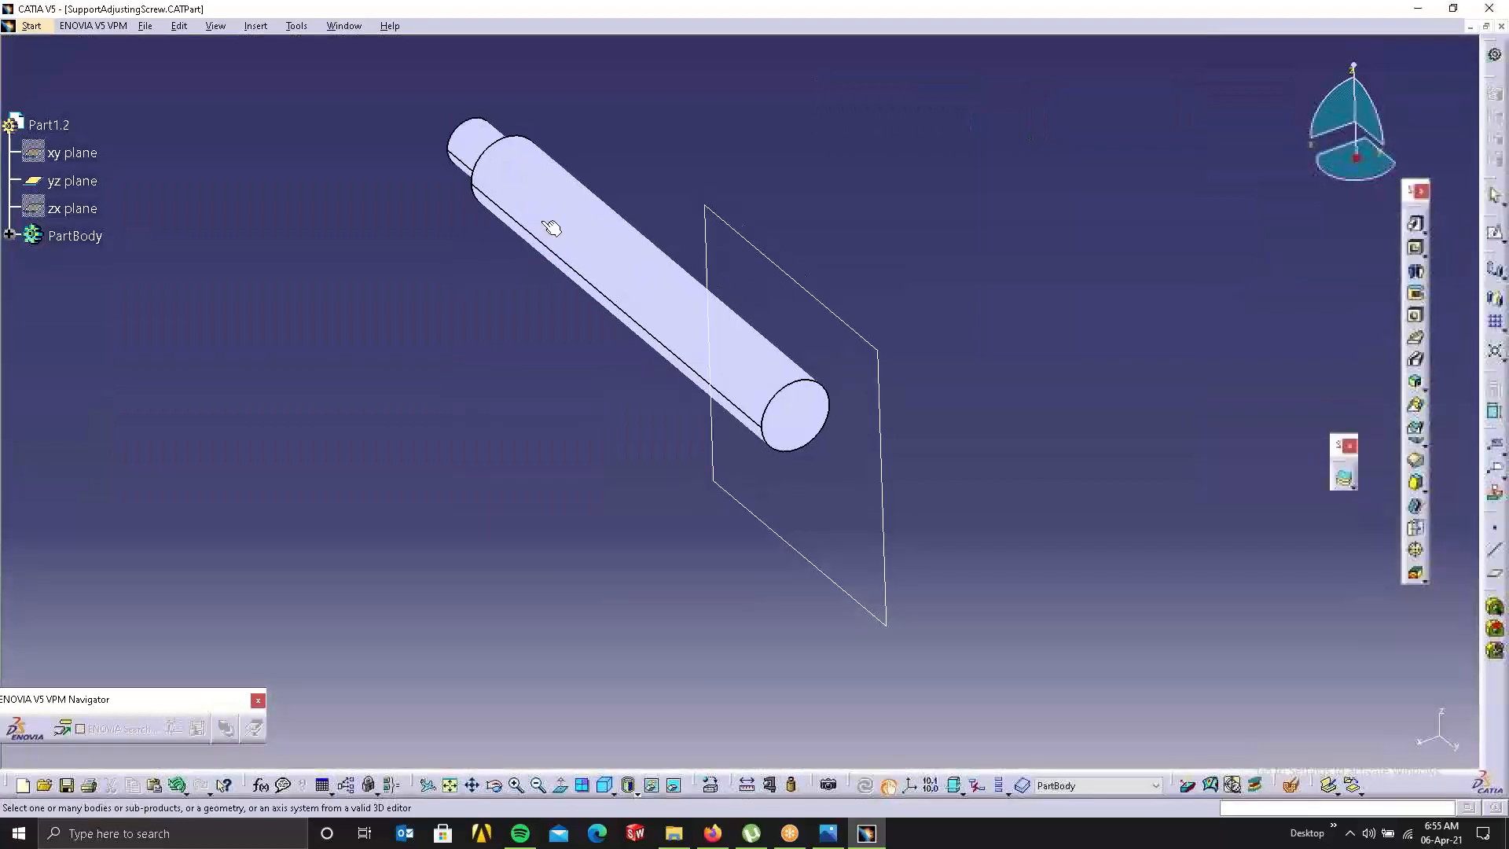
left_click(747, 242)
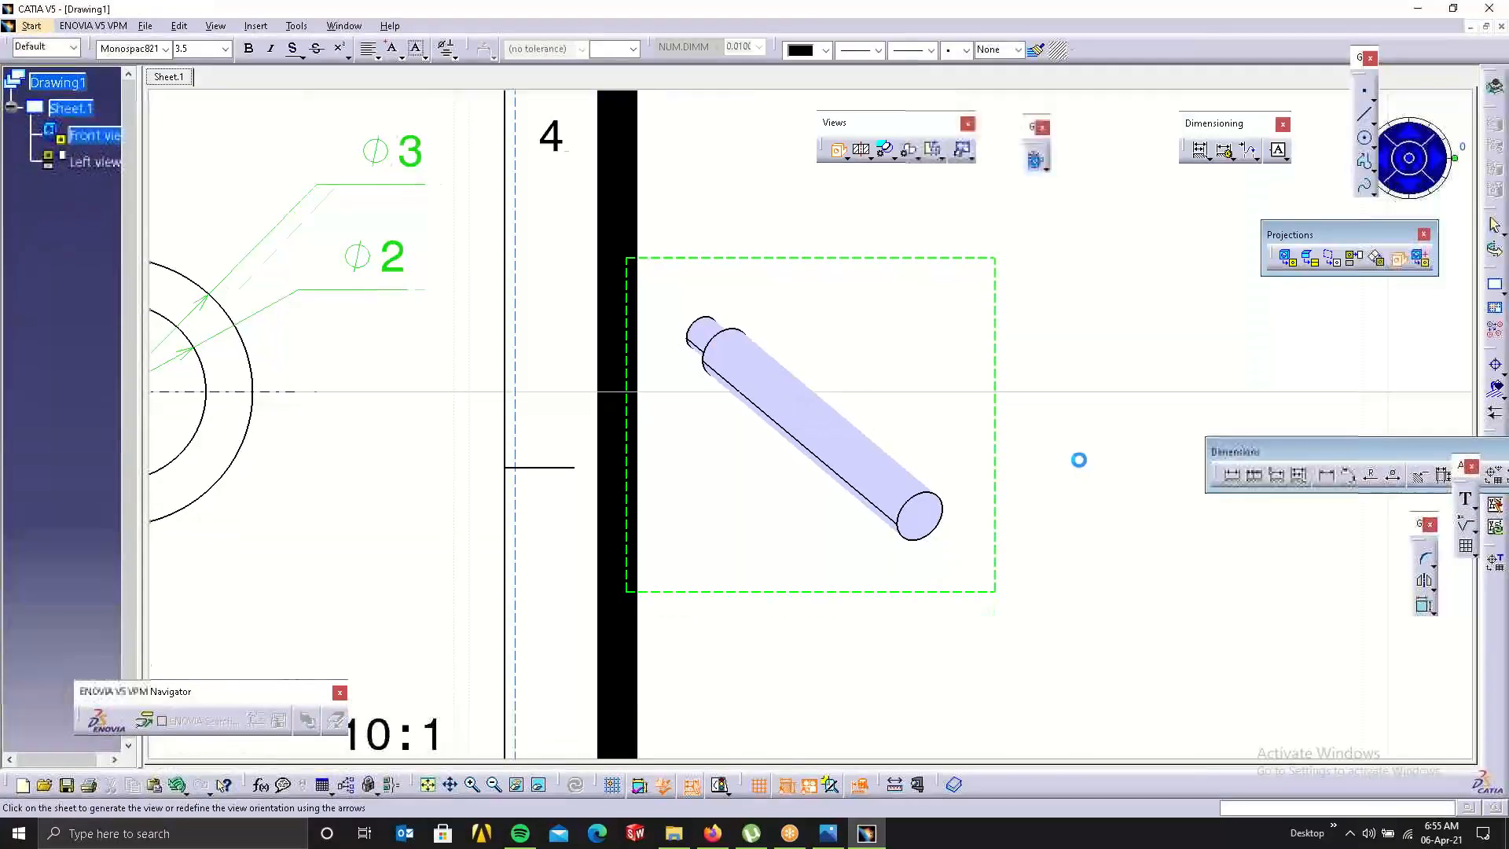
middle_click_drag(593, 316, 617, 442, "ctrl")
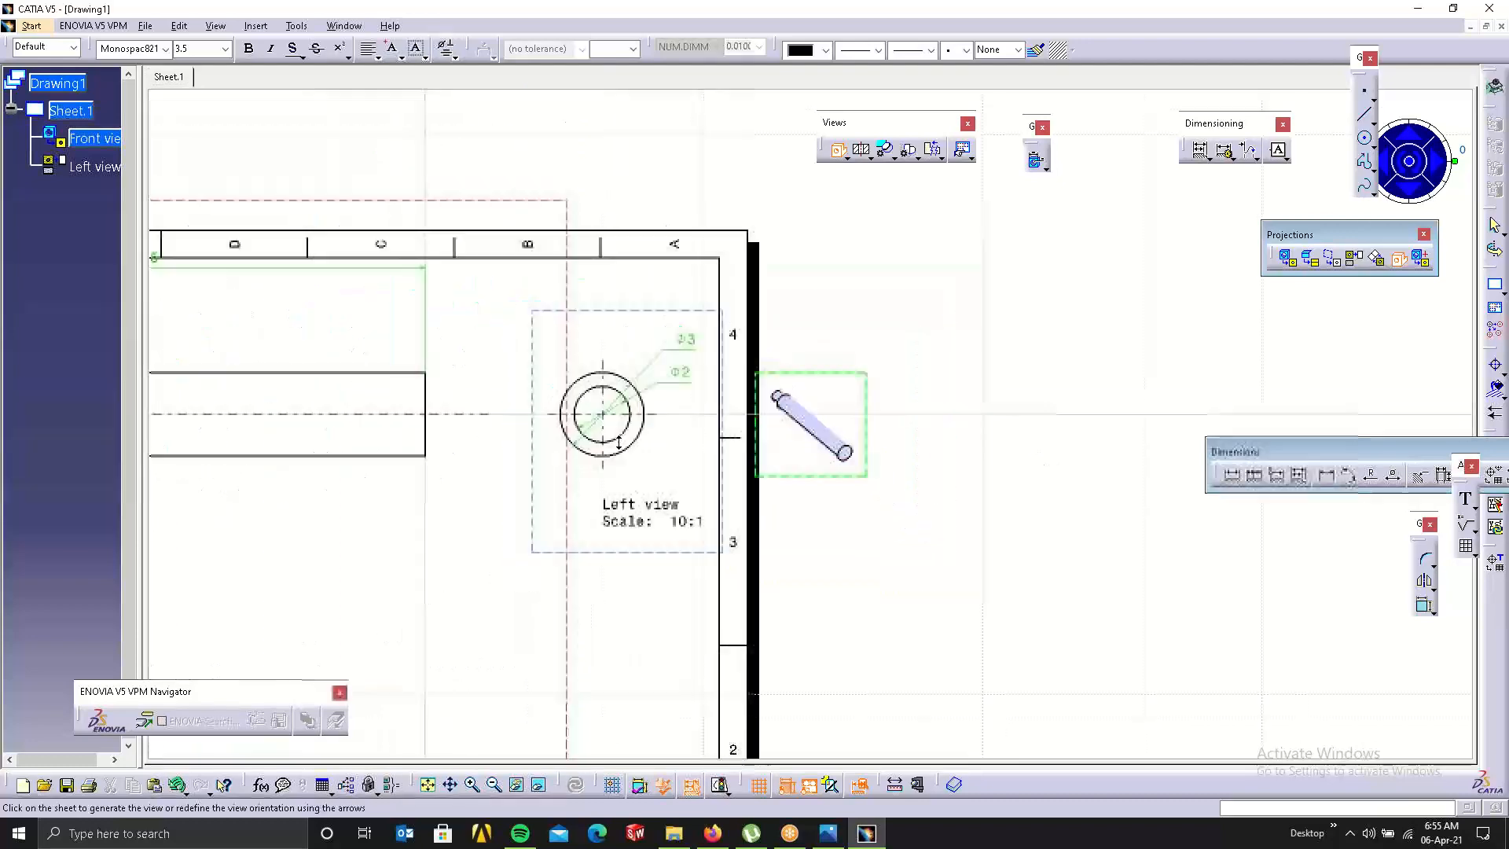
middle_click_drag(763, 547, 940, 470)
mouse_move(591, 590)
middle_mouse_down()
mouse_move(630, 361)
mouse_move(628, 409)
middle_mouse_up()
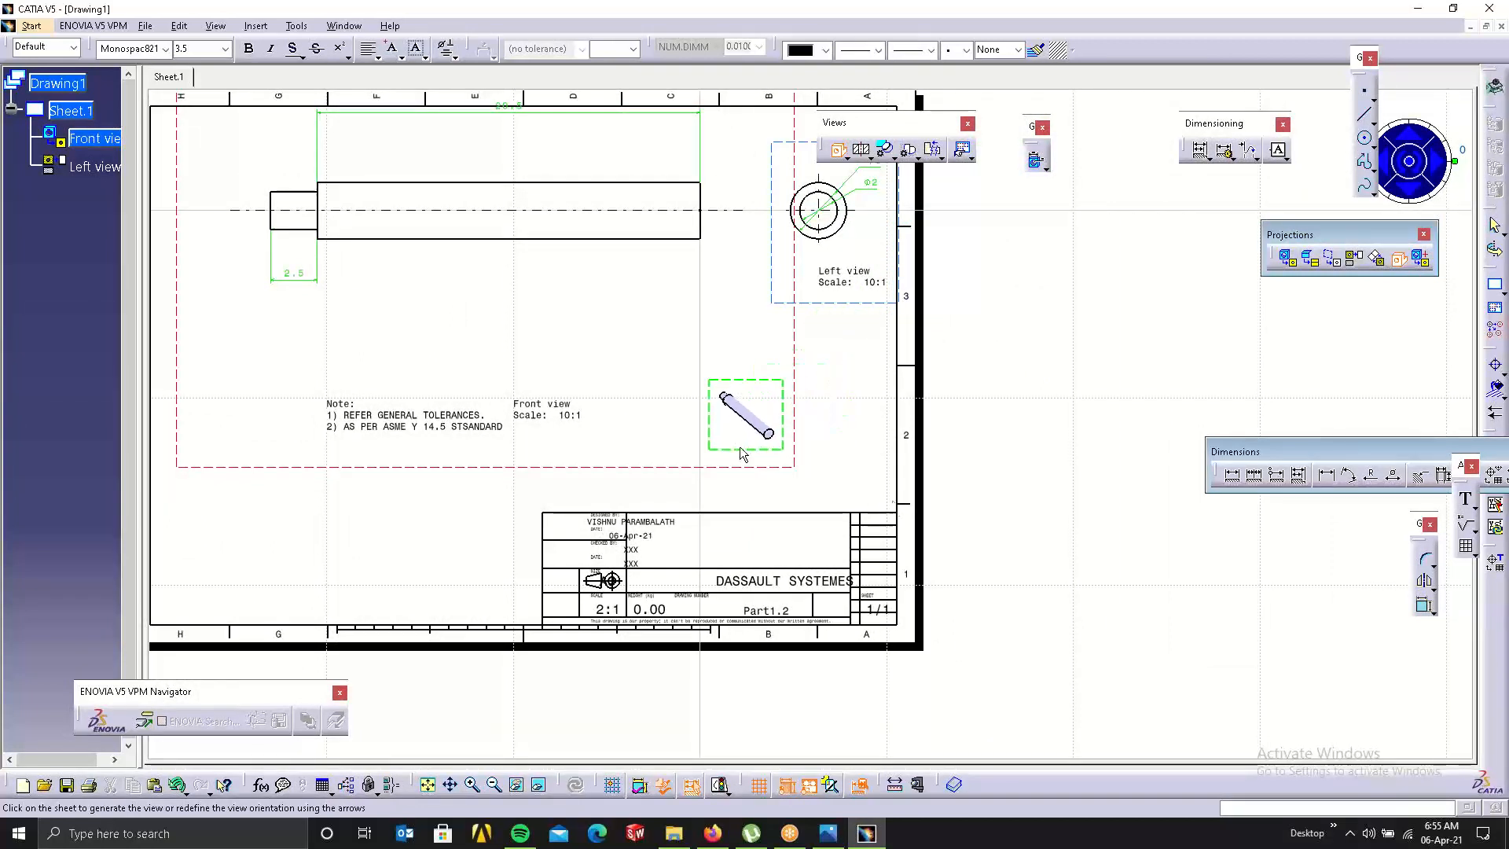
Rotate the isometric preview to 270 so the screw lies diagonally with its narrow end up, and generate the view.
left_click(1420, 165)
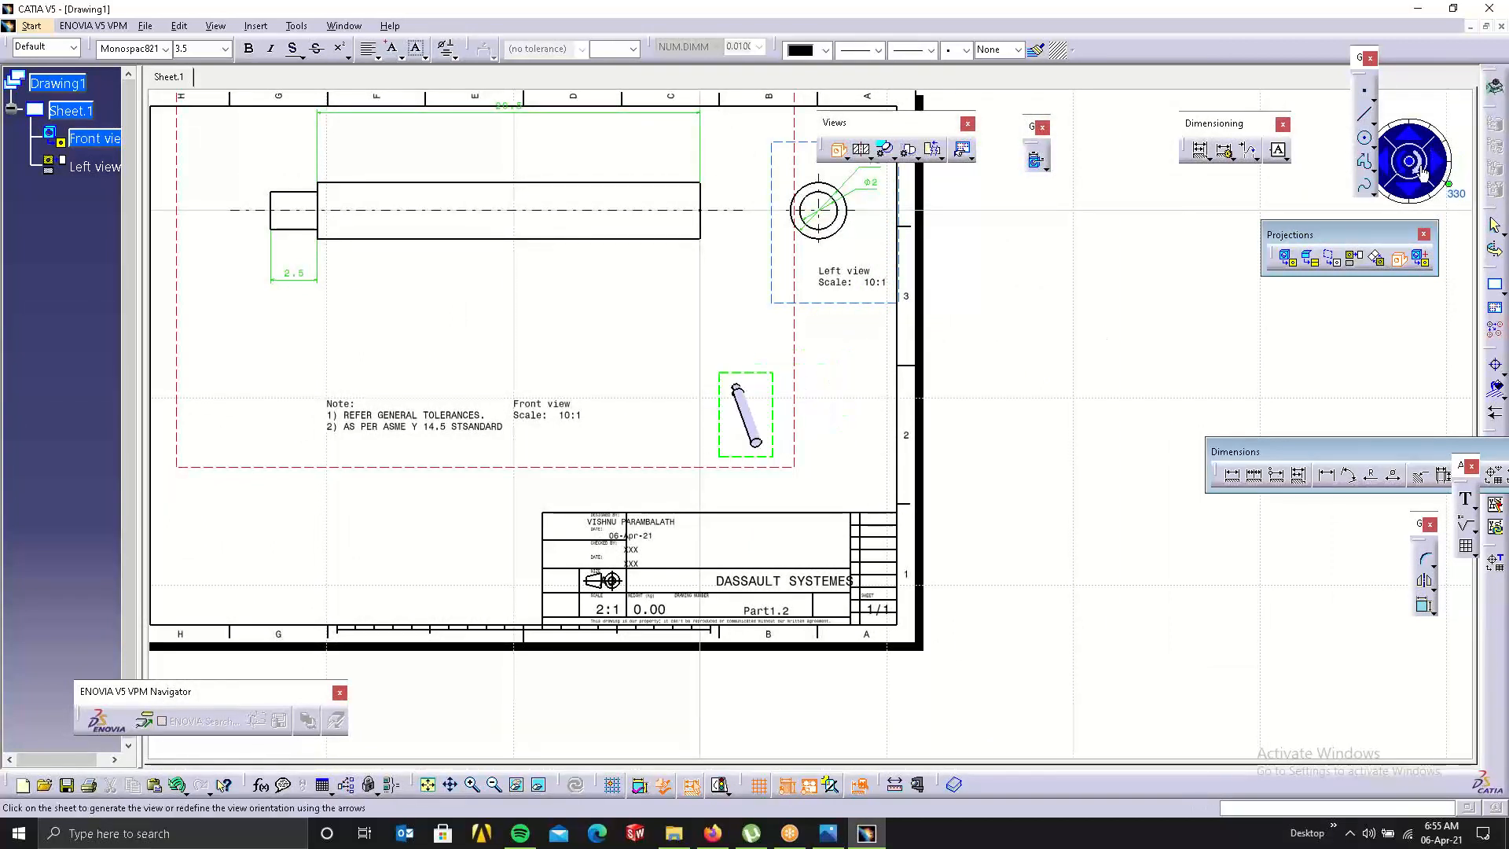
left_click(1421, 165)
left_click(1421, 165)
left_click(1421, 165)
left_click(1422, 169)
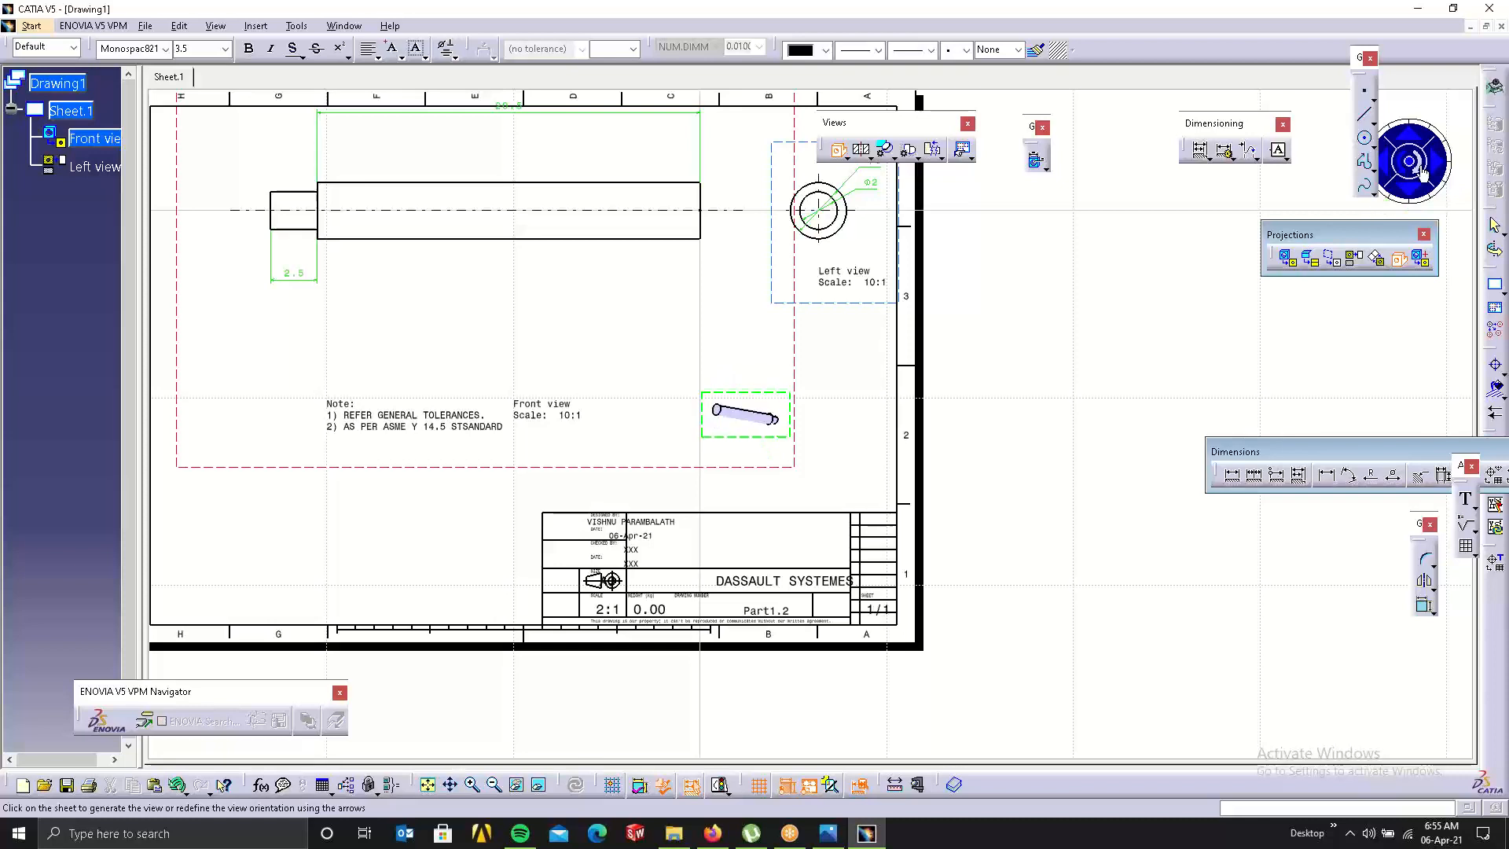
left_click(1397, 170)
left_click(1397, 171)
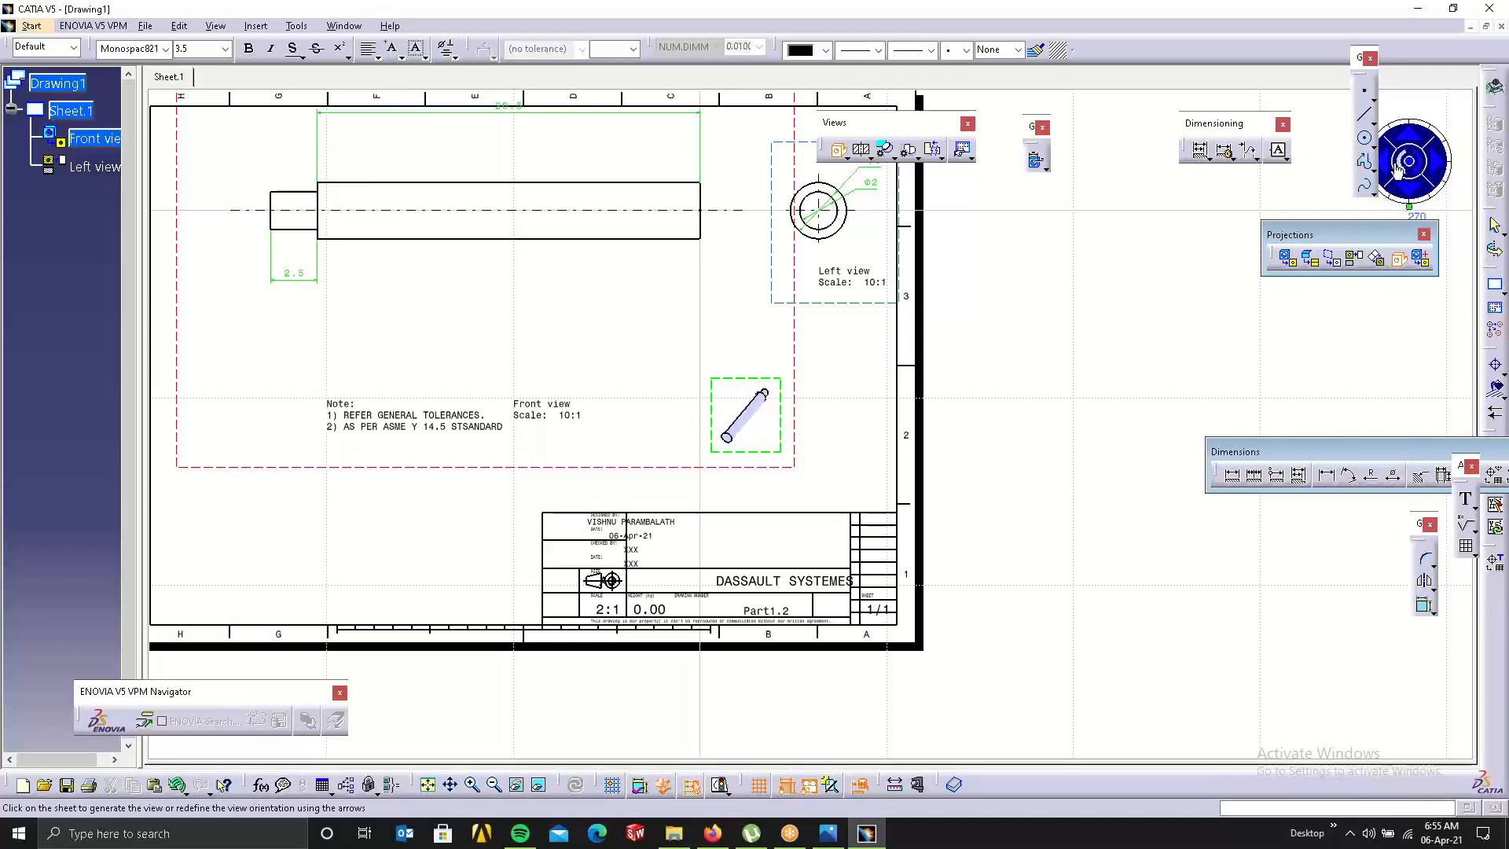
left_click(1437, 157)
left_click(1437, 157)
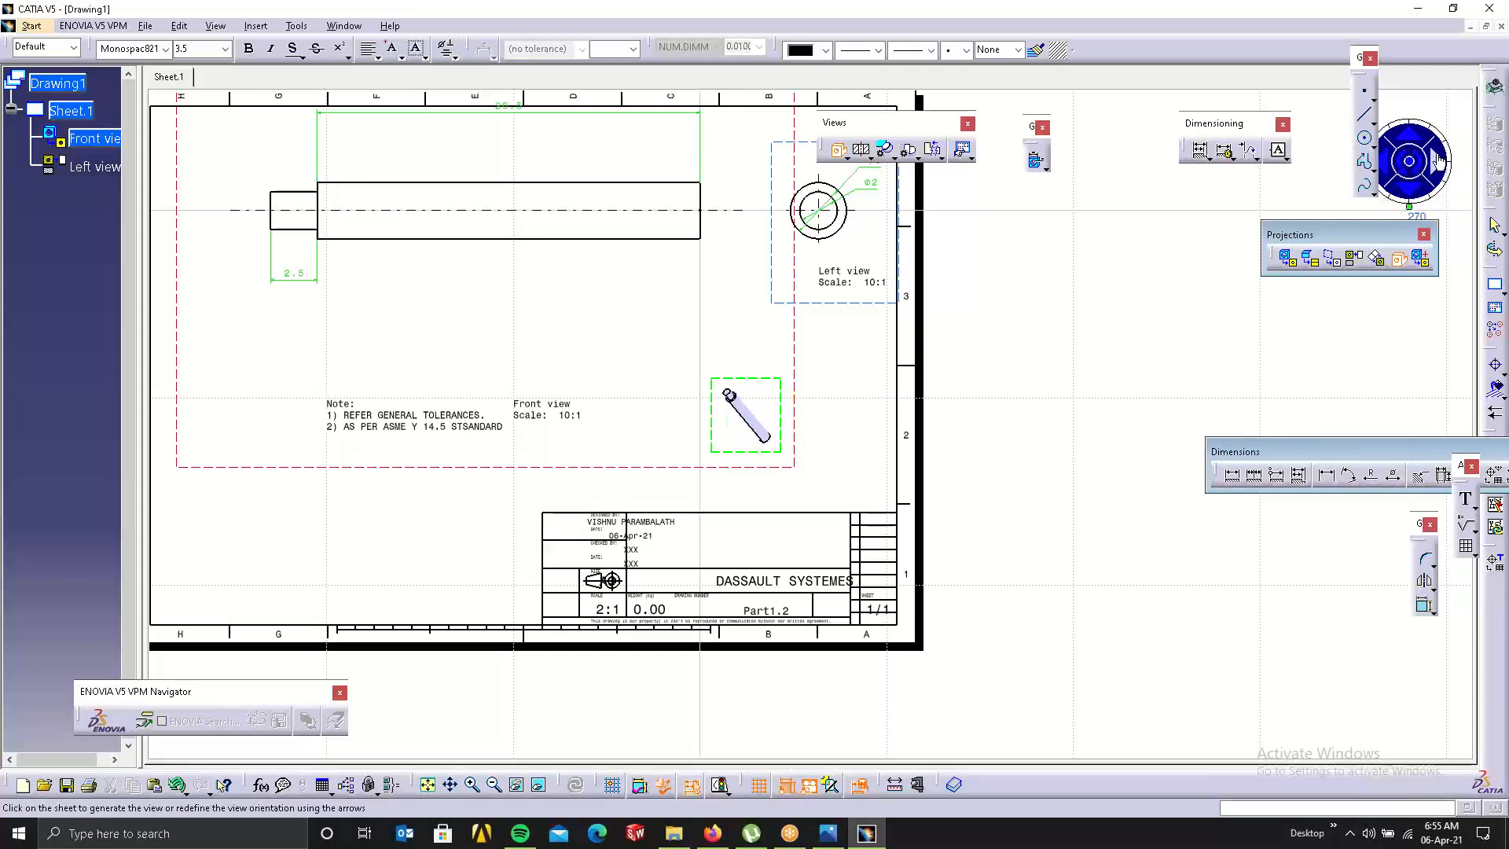
left_click(1438, 159)
left_click(1439, 161)
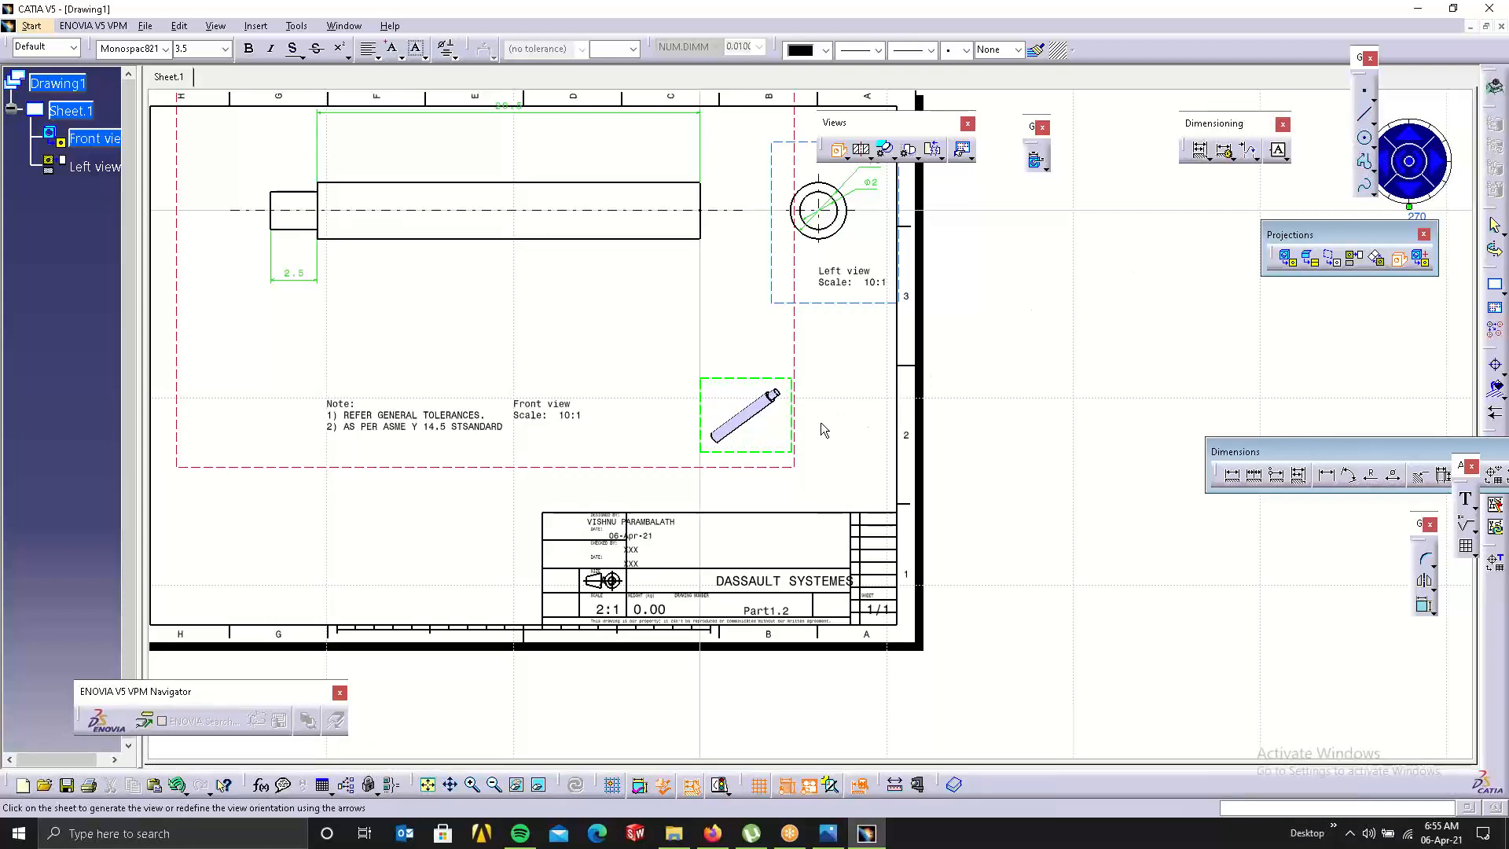
left_click(838, 405)
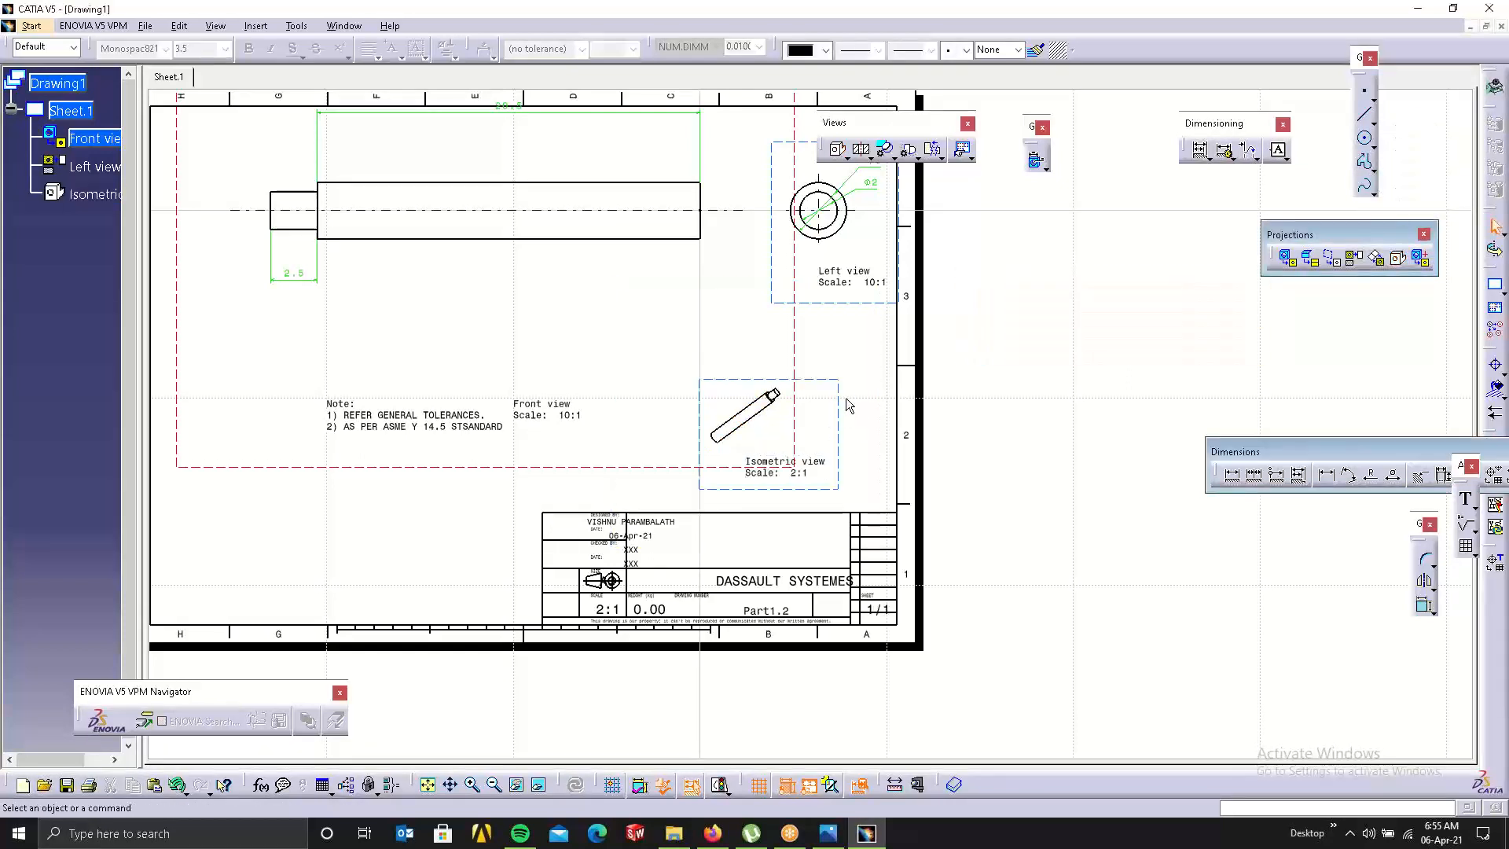
Set the isometric view's scale to 3:1 in its properties.
right_click(839, 409)
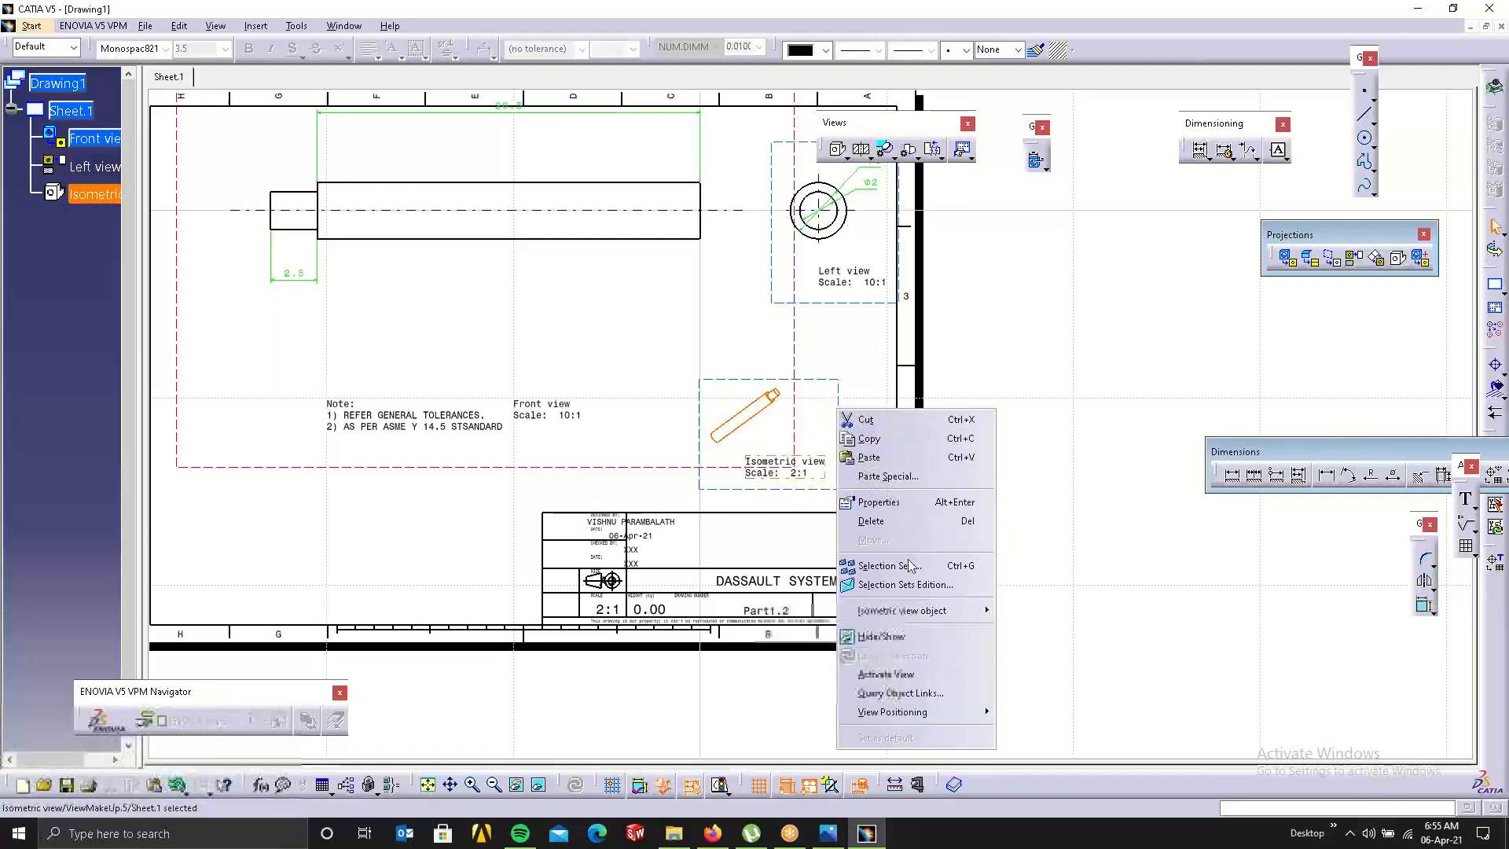
left_click(877, 501)
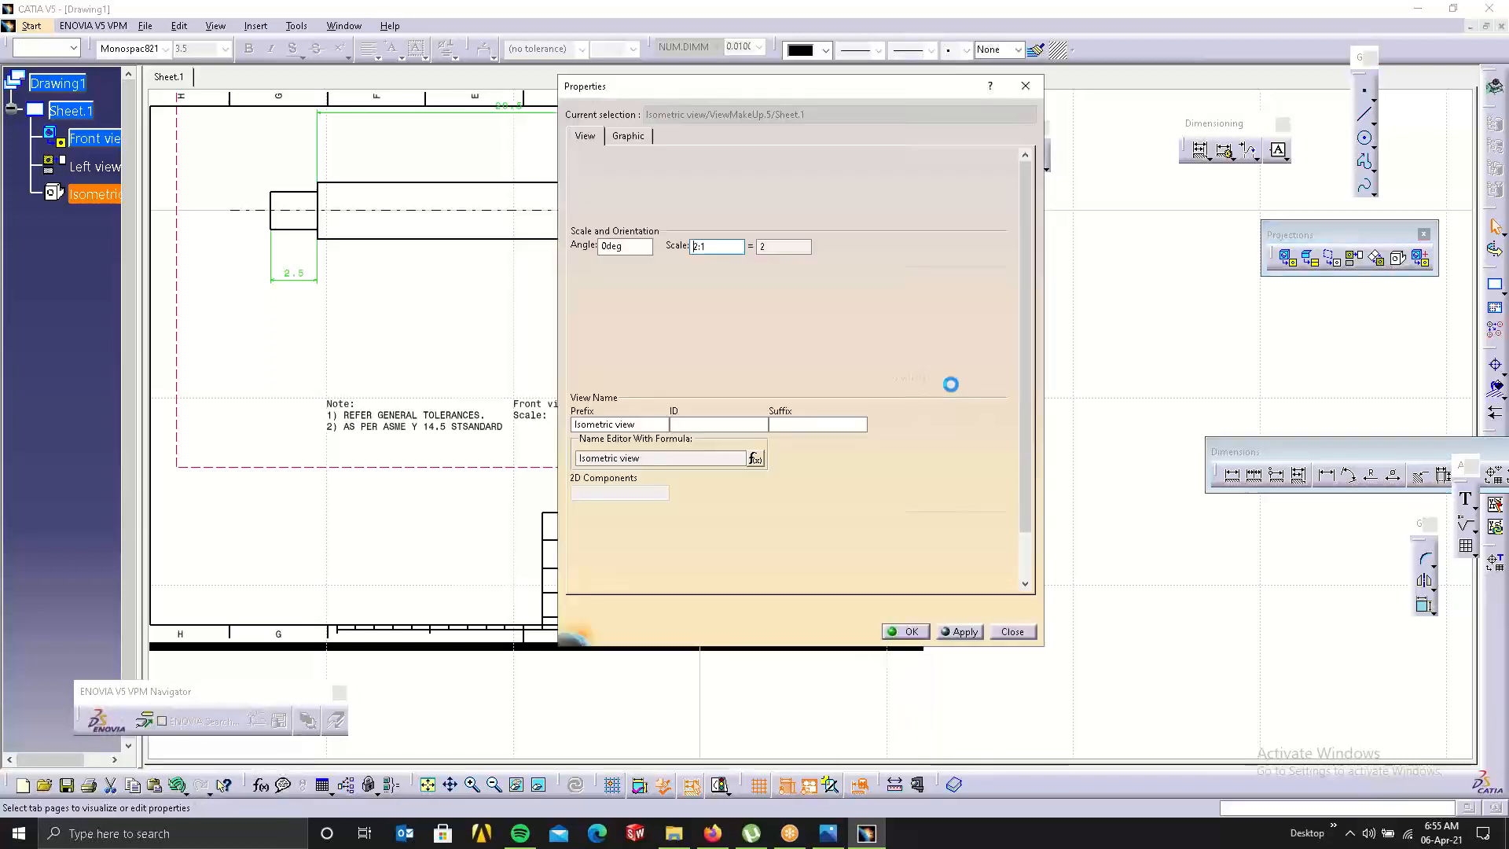
left_click(695, 248)
key("BackSpace")
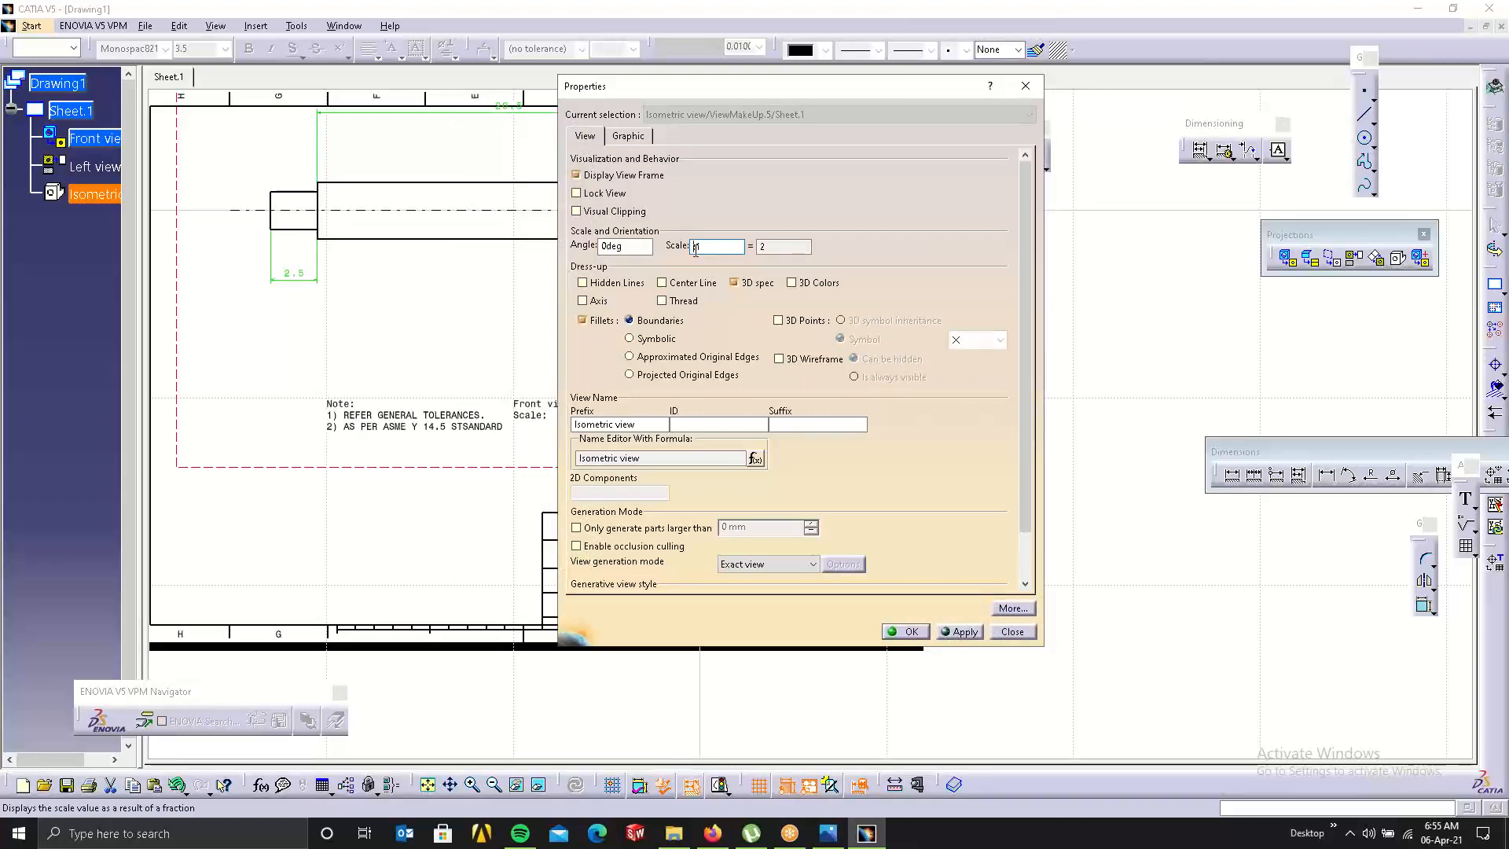
left_click(893, 634)
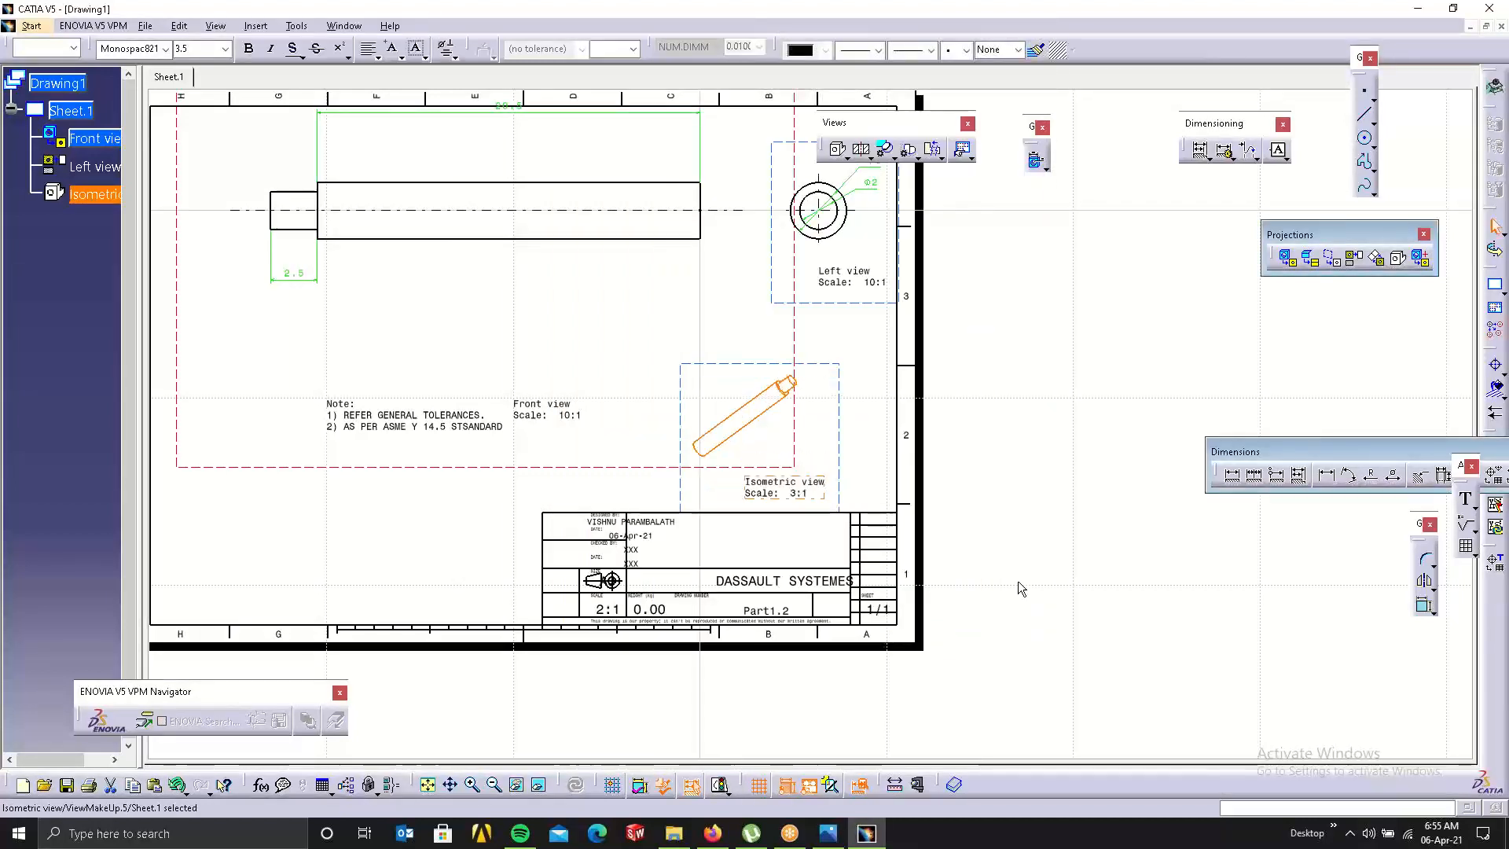
left_click(1053, 496)
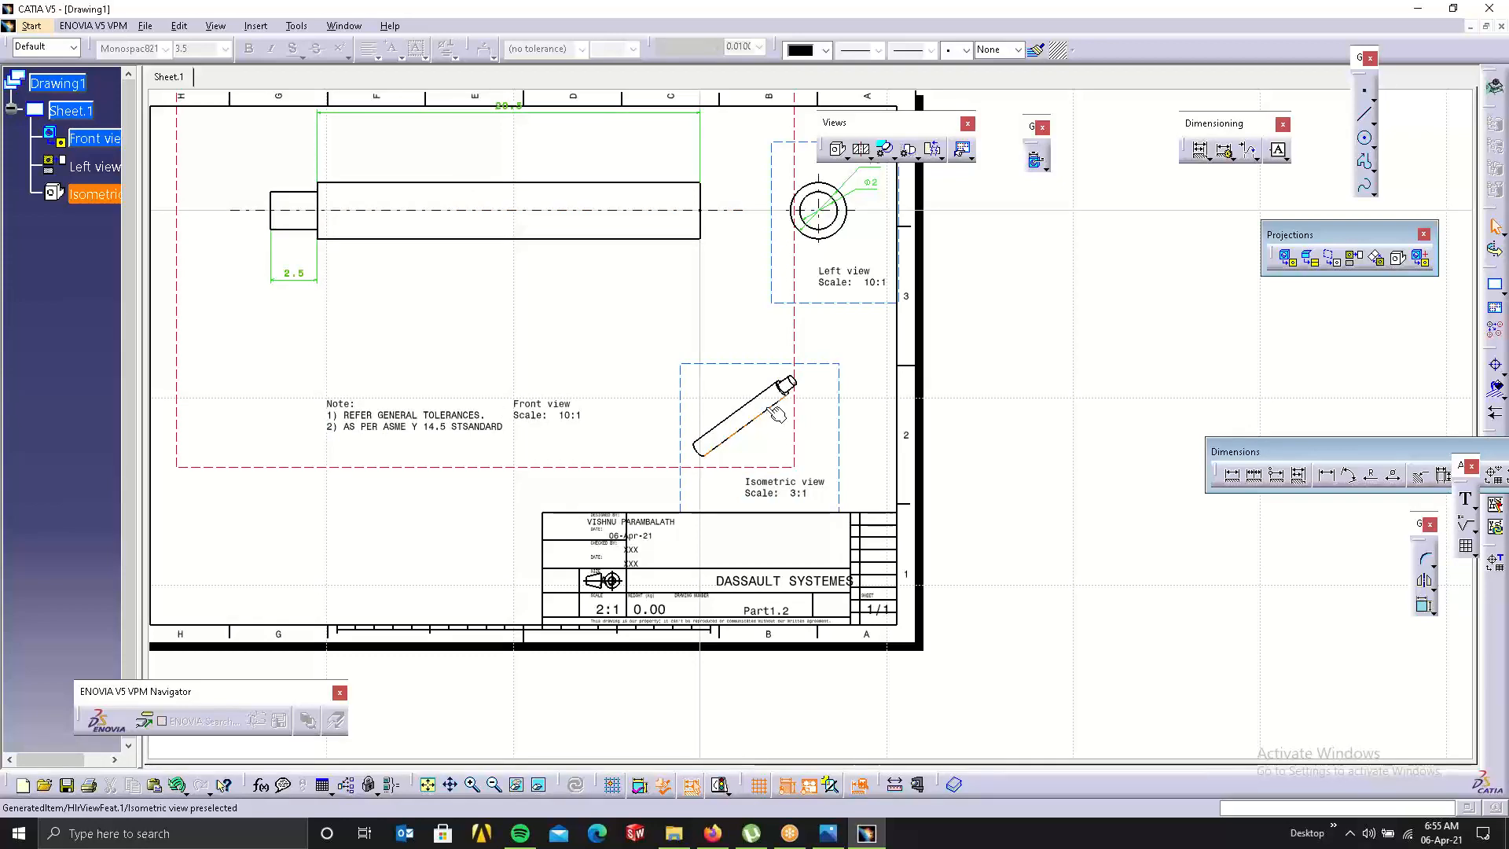
Switch to the SupportAdjustingScrew part window and display the Graphic Properties toolbar.
left_click(345, 26)
left_click(380, 148)
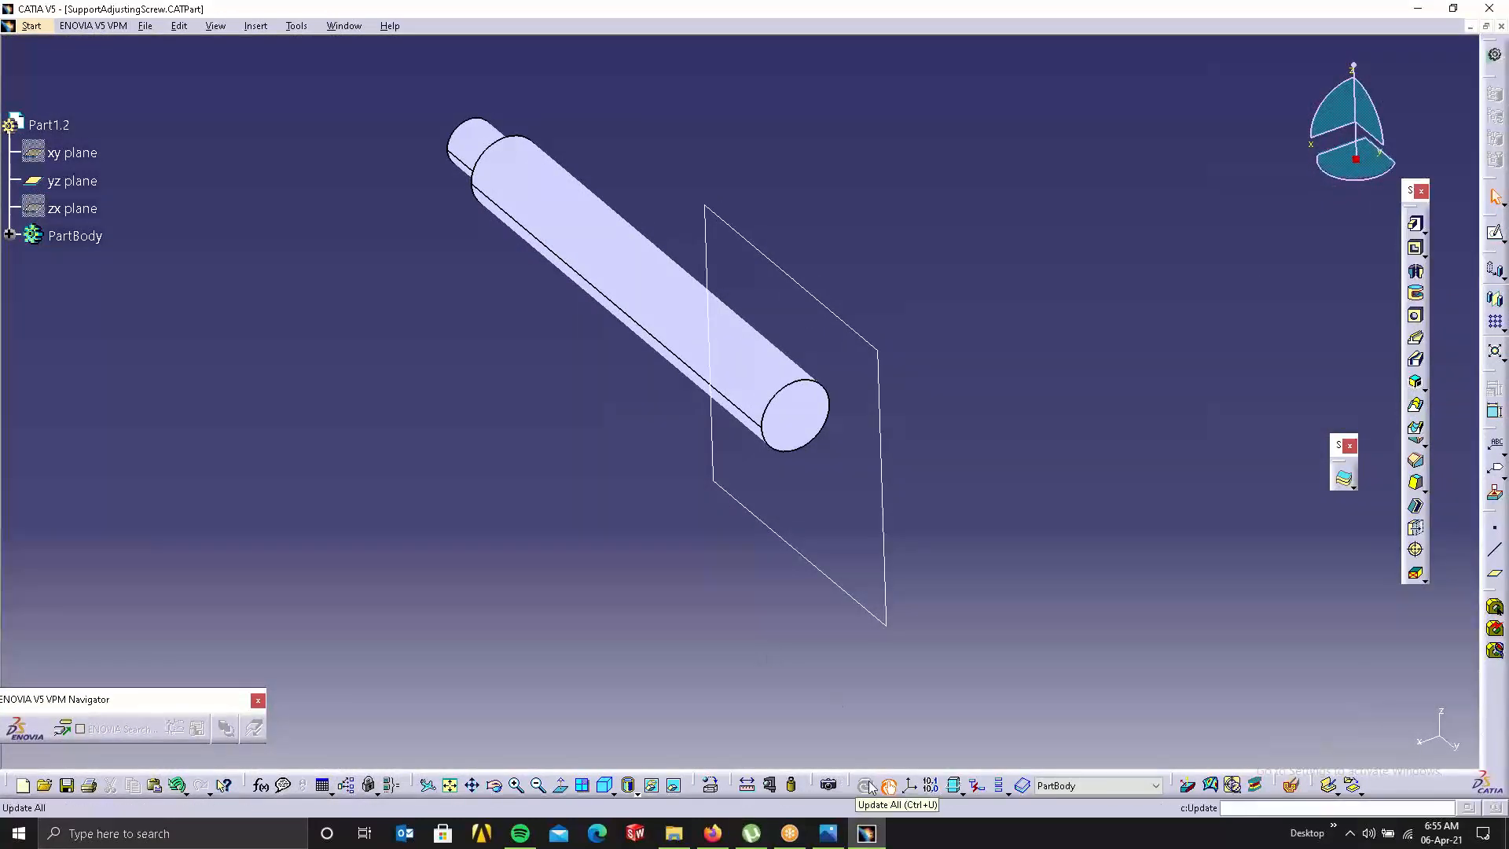
right_click(1493, 736)
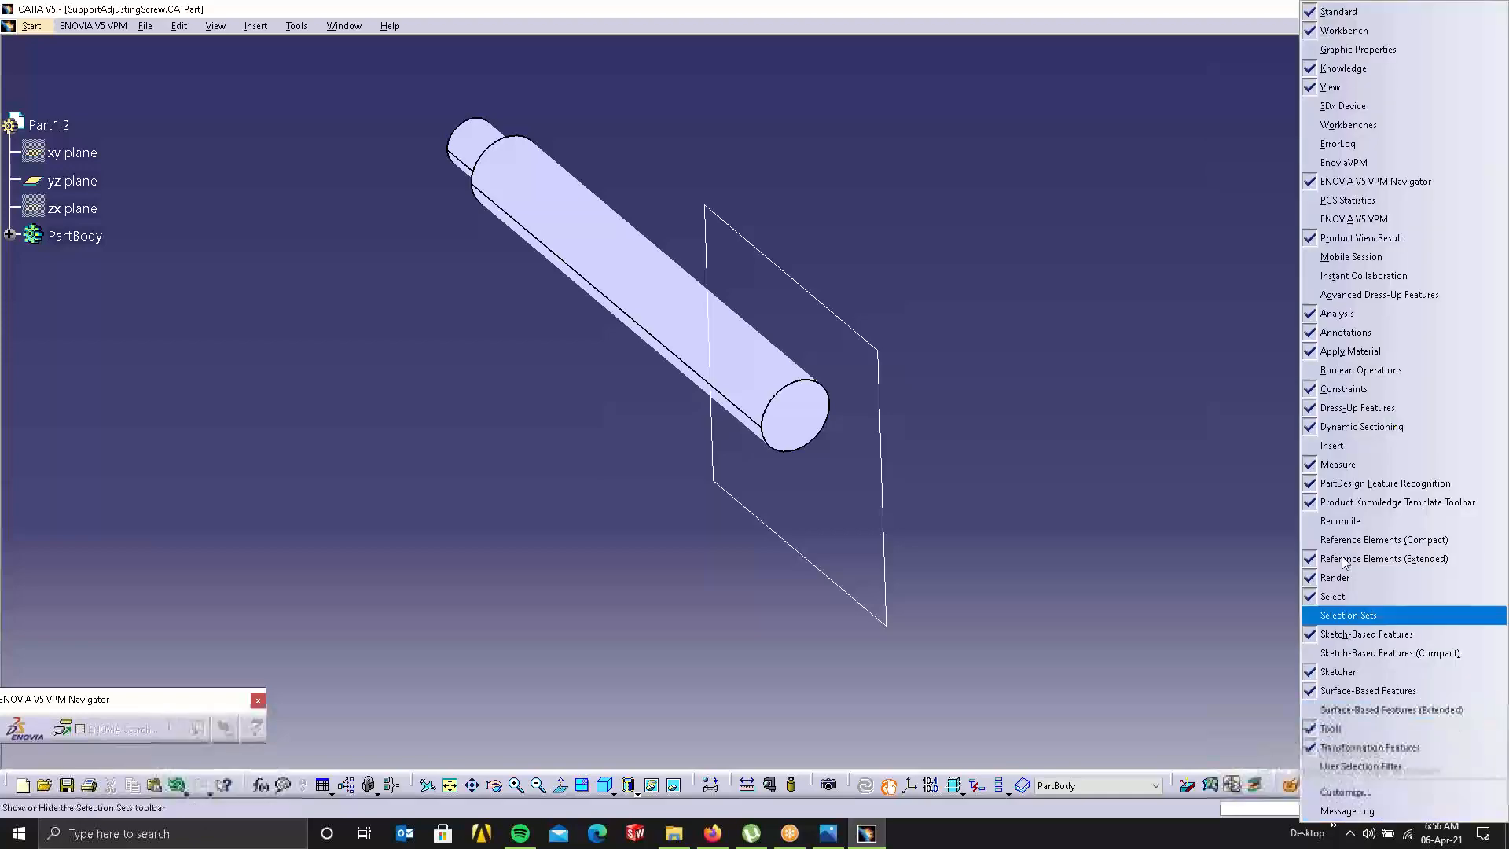
left_click(1358, 50)
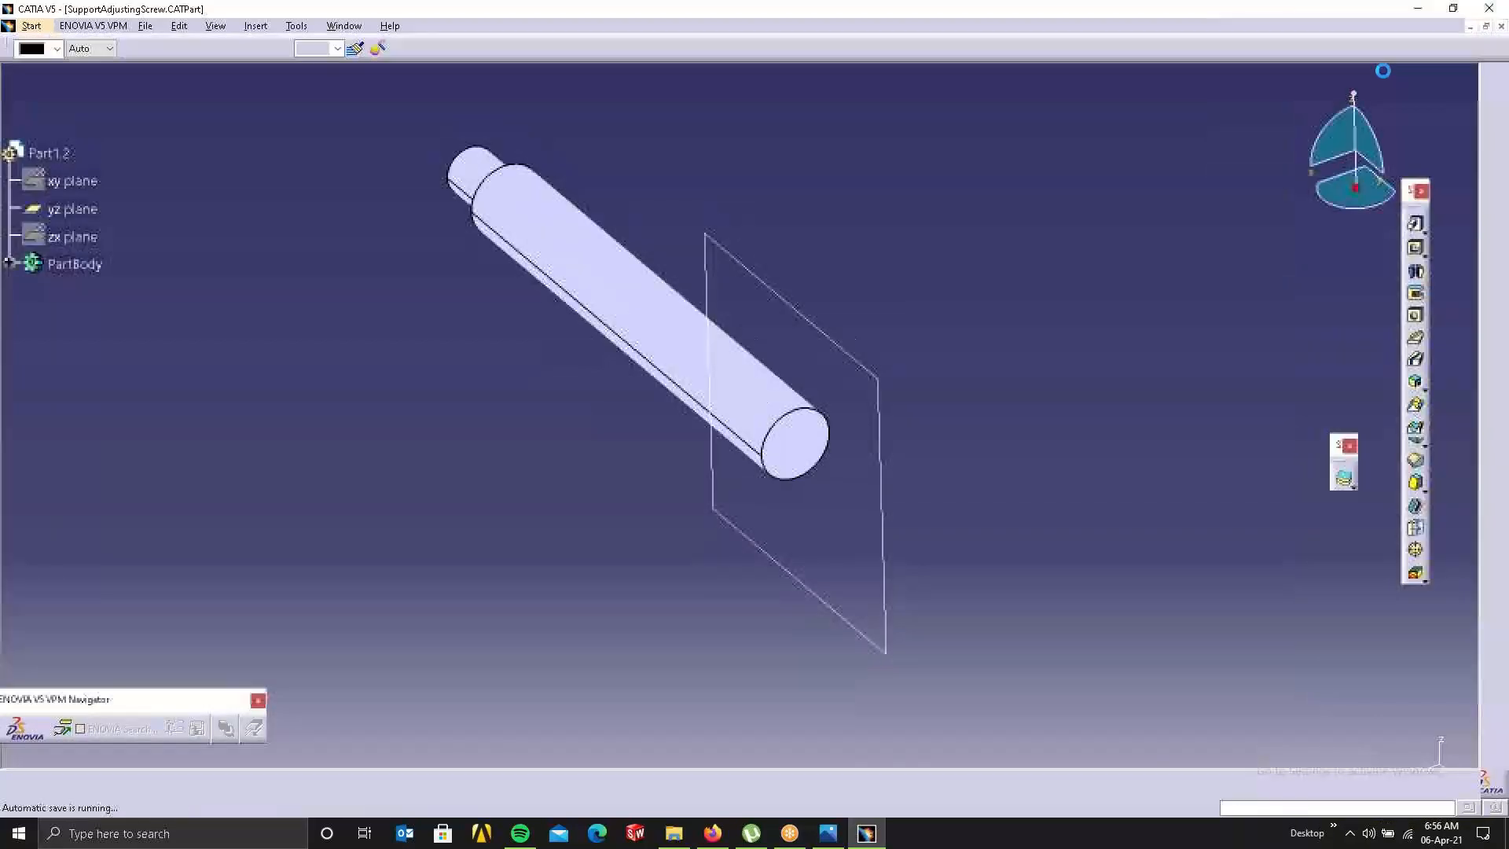
Choose the 0.35 mm line thickness, then open the colour choices for the large cylinder's face.
left_click(163, 48)
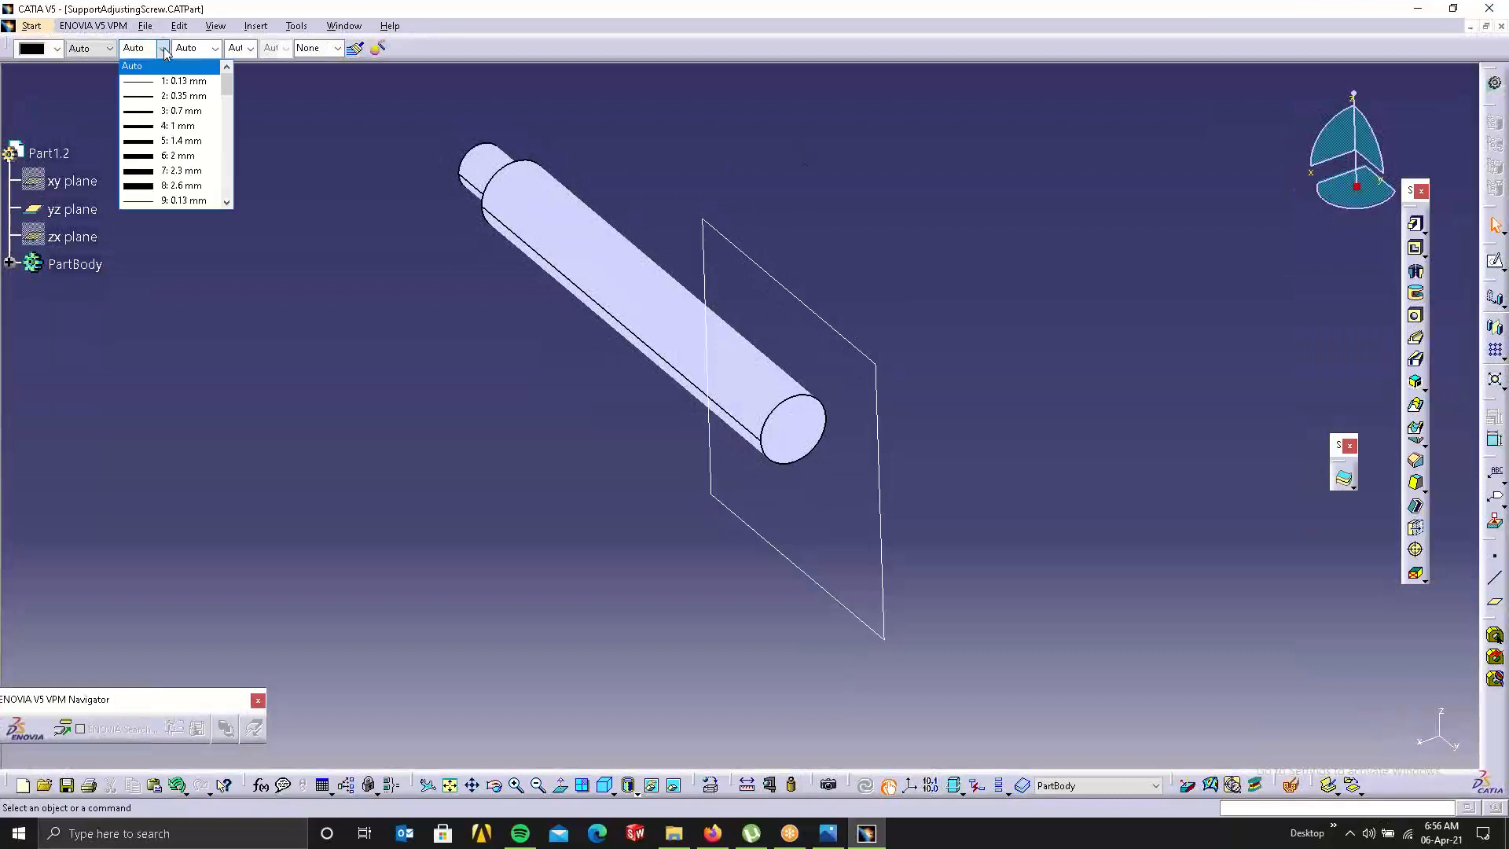
left_click(177, 97)
left_click(581, 218)
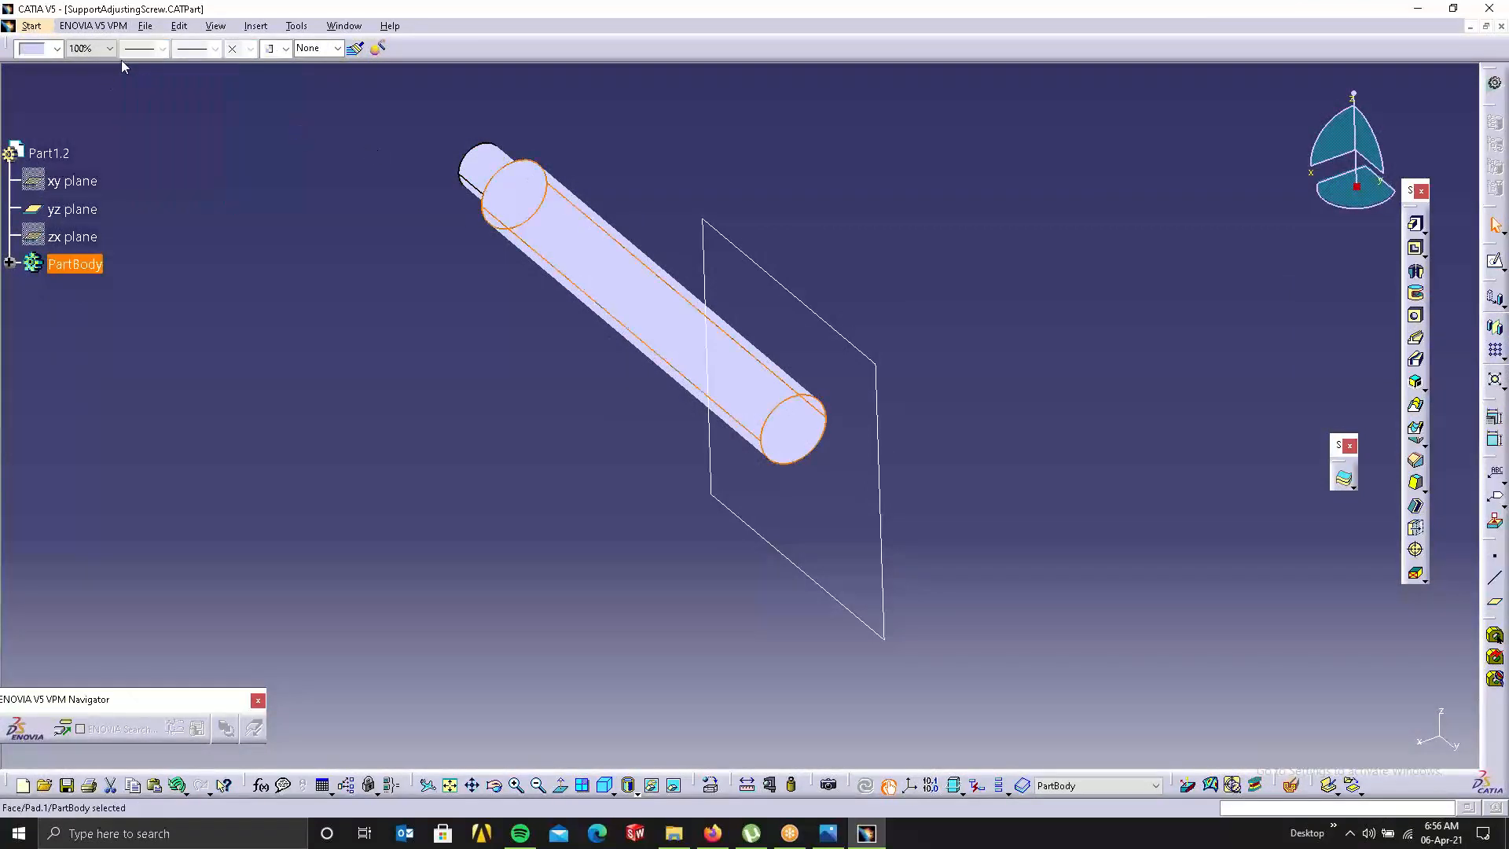
left_click(57, 49)
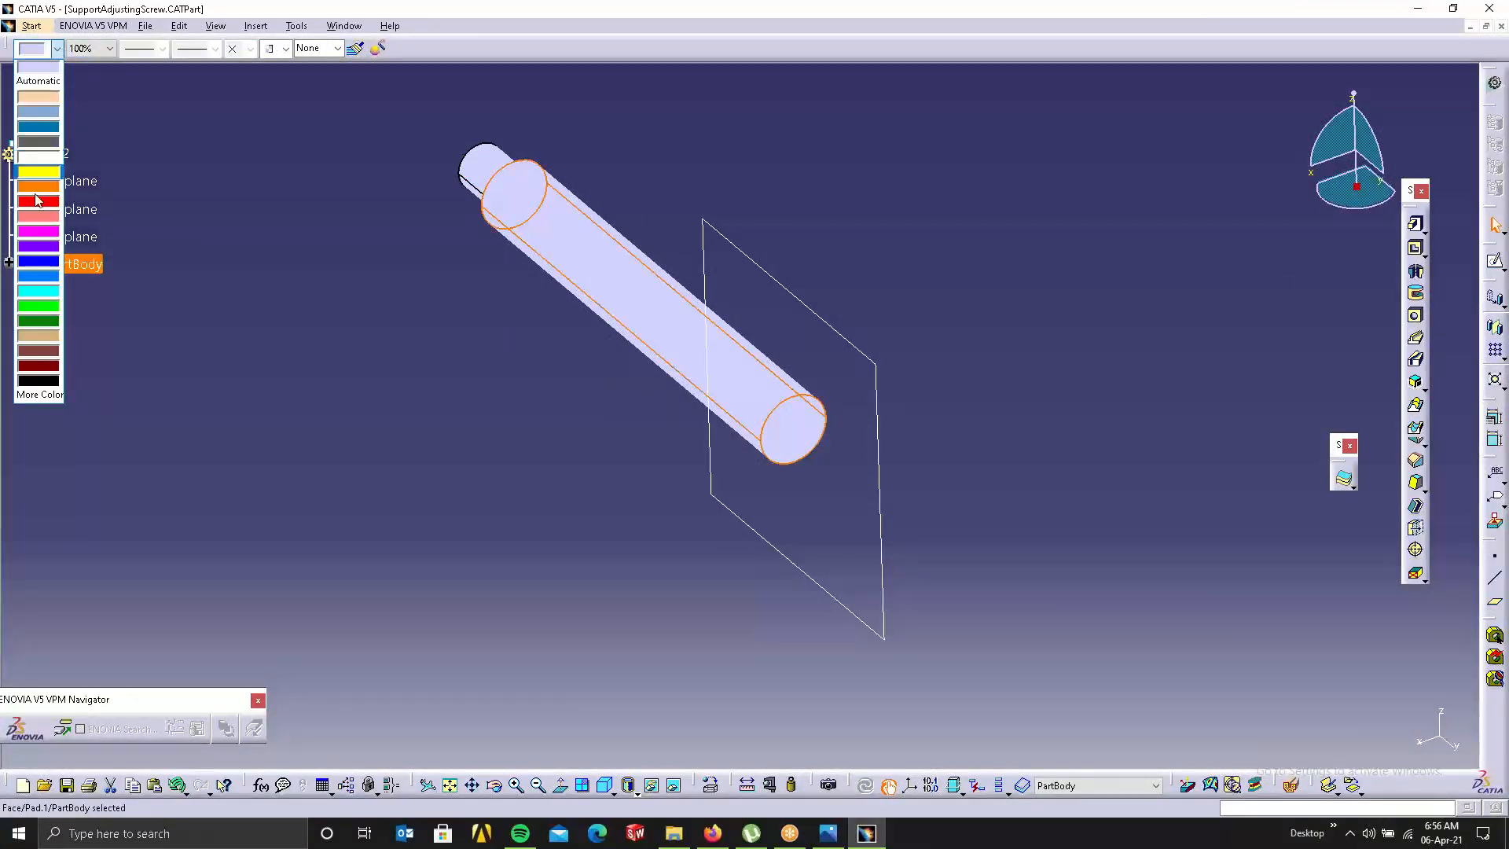
Color the side face of the screw's long cylinder green and the side face of its thinner end stub yellow.
left_click(44, 321)
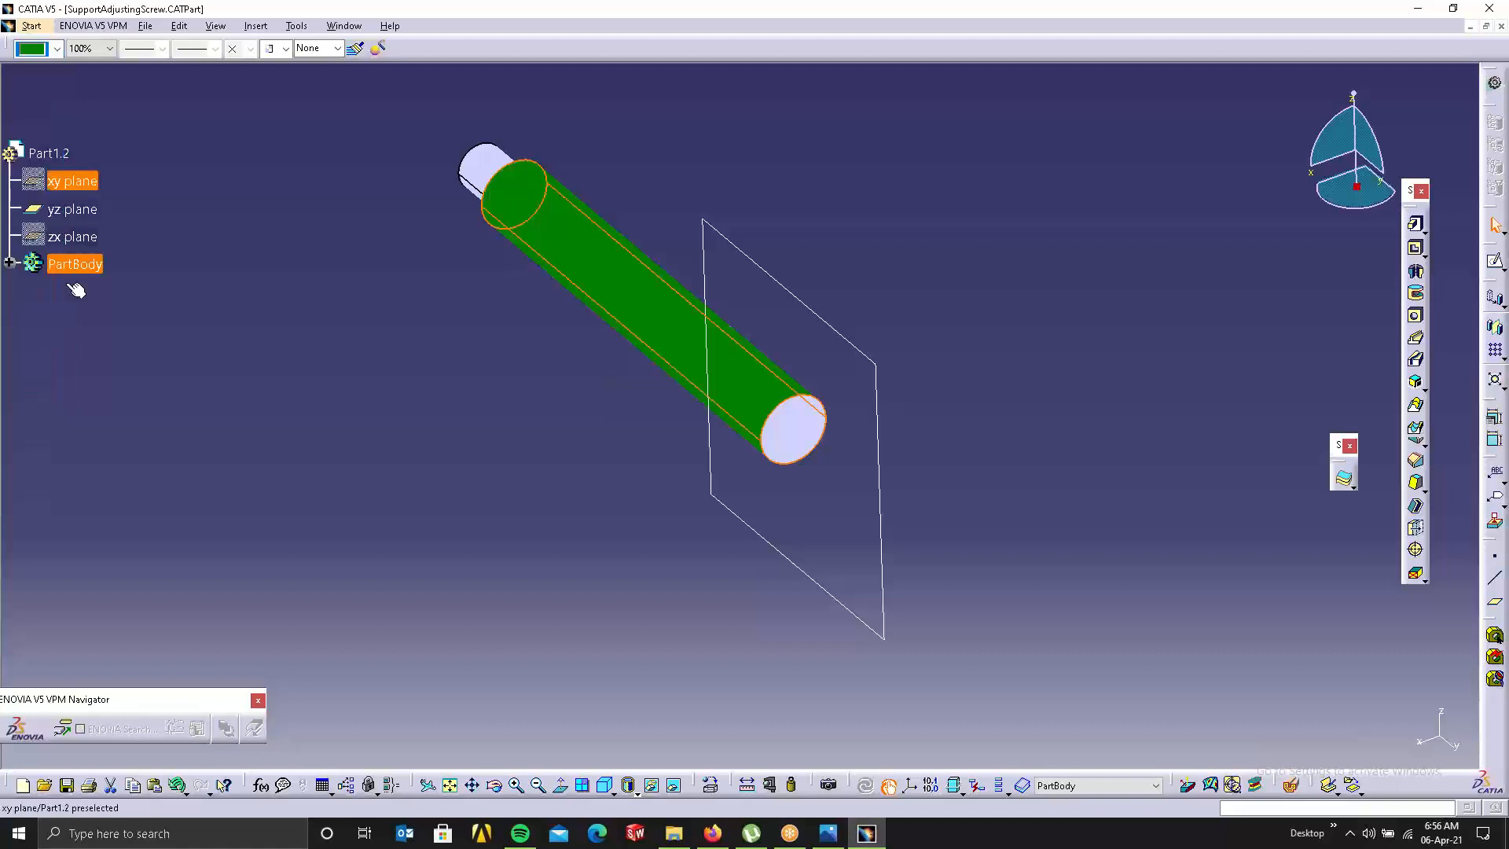
left_click(391, 217)
left_click(486, 167)
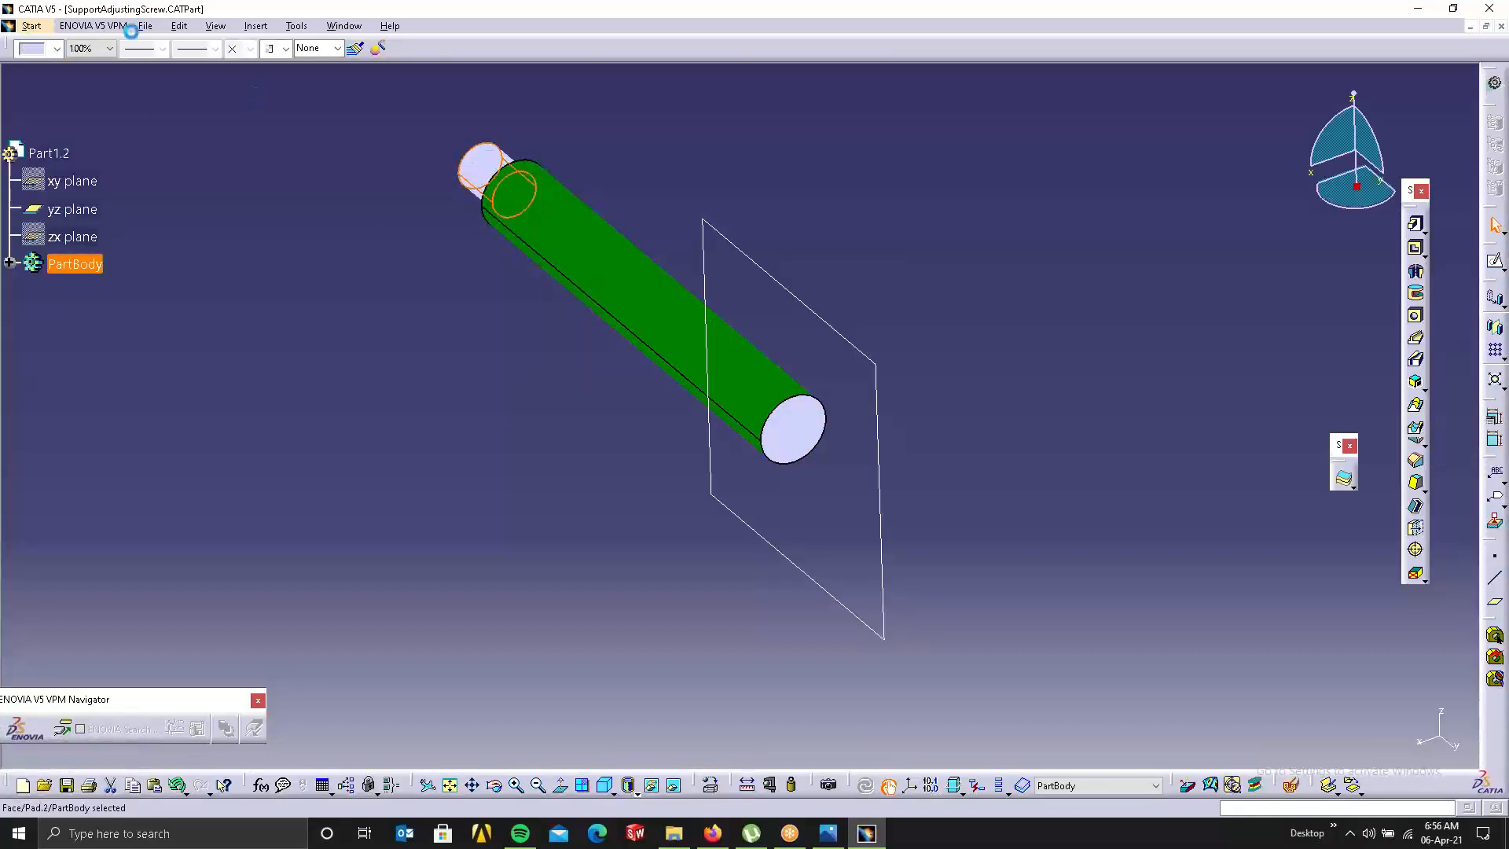
left_click(58, 48)
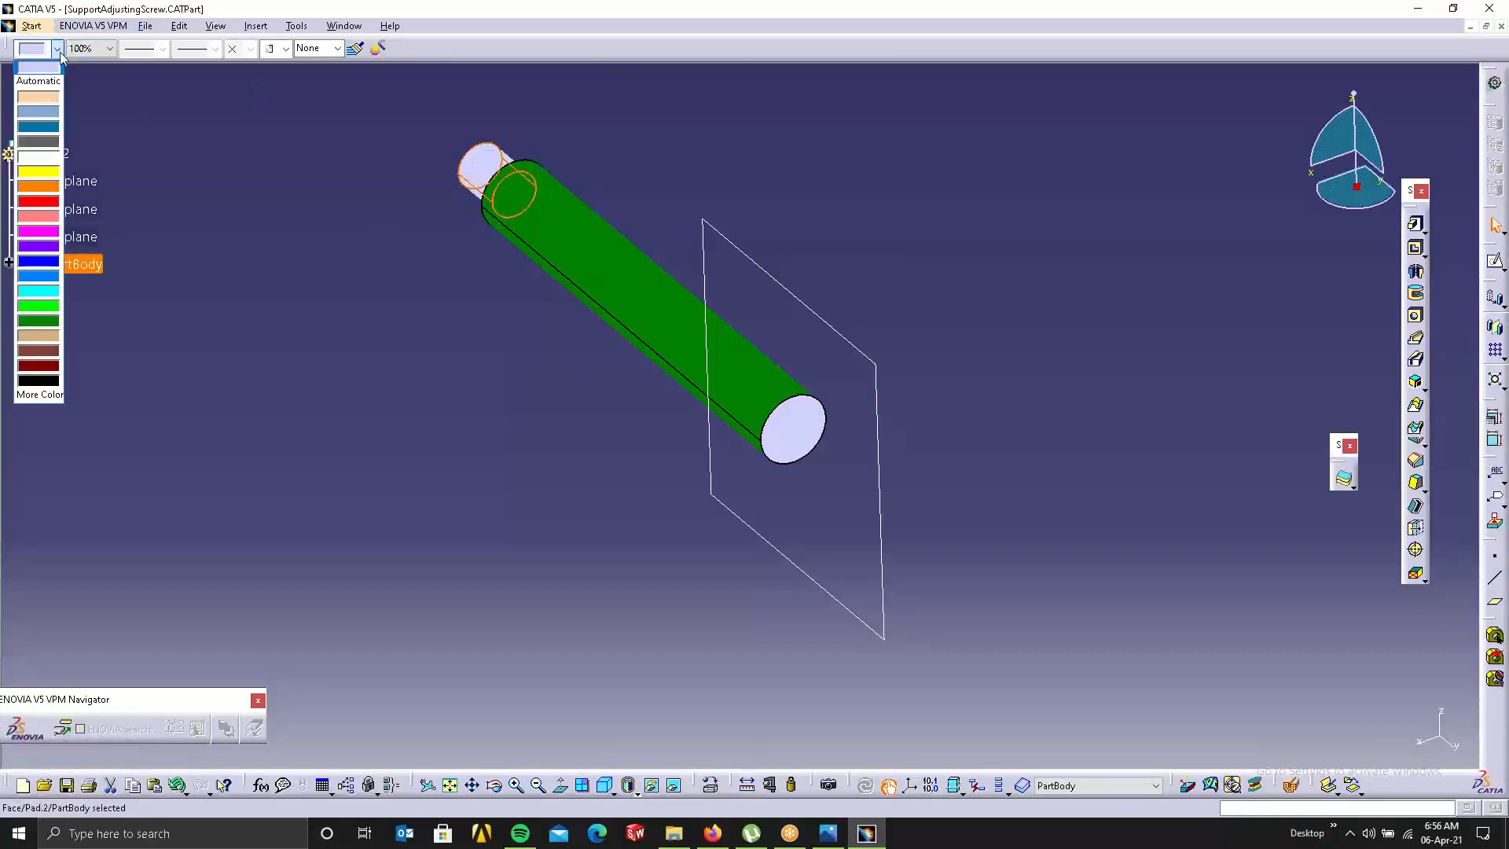
left_click(44, 174)
left_click(815, 522)
Color the flat end face of the screw's long cylinder magenta.
left_click(794, 432)
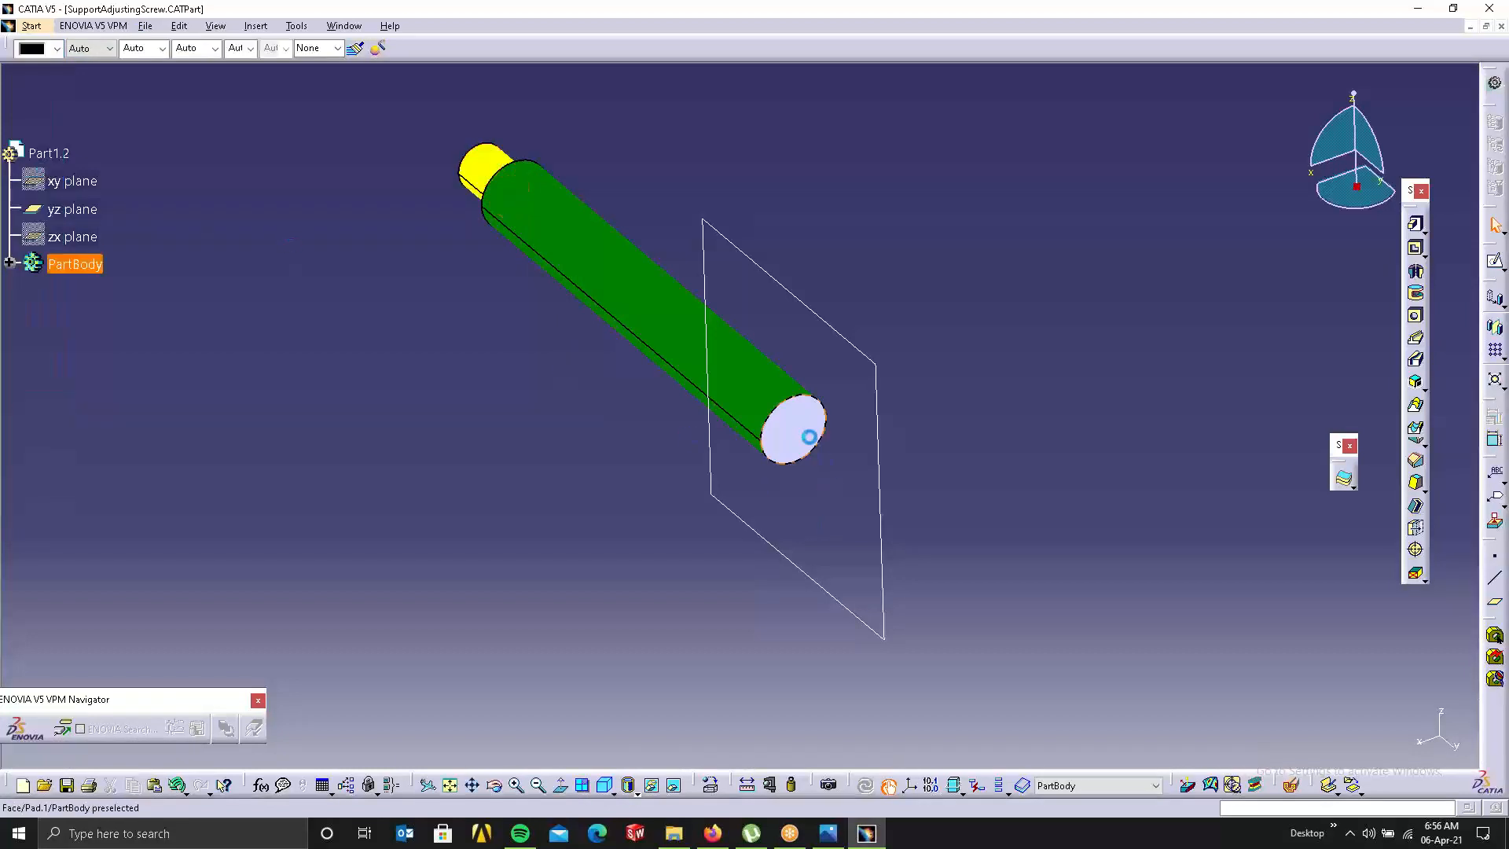
left_click(57, 49)
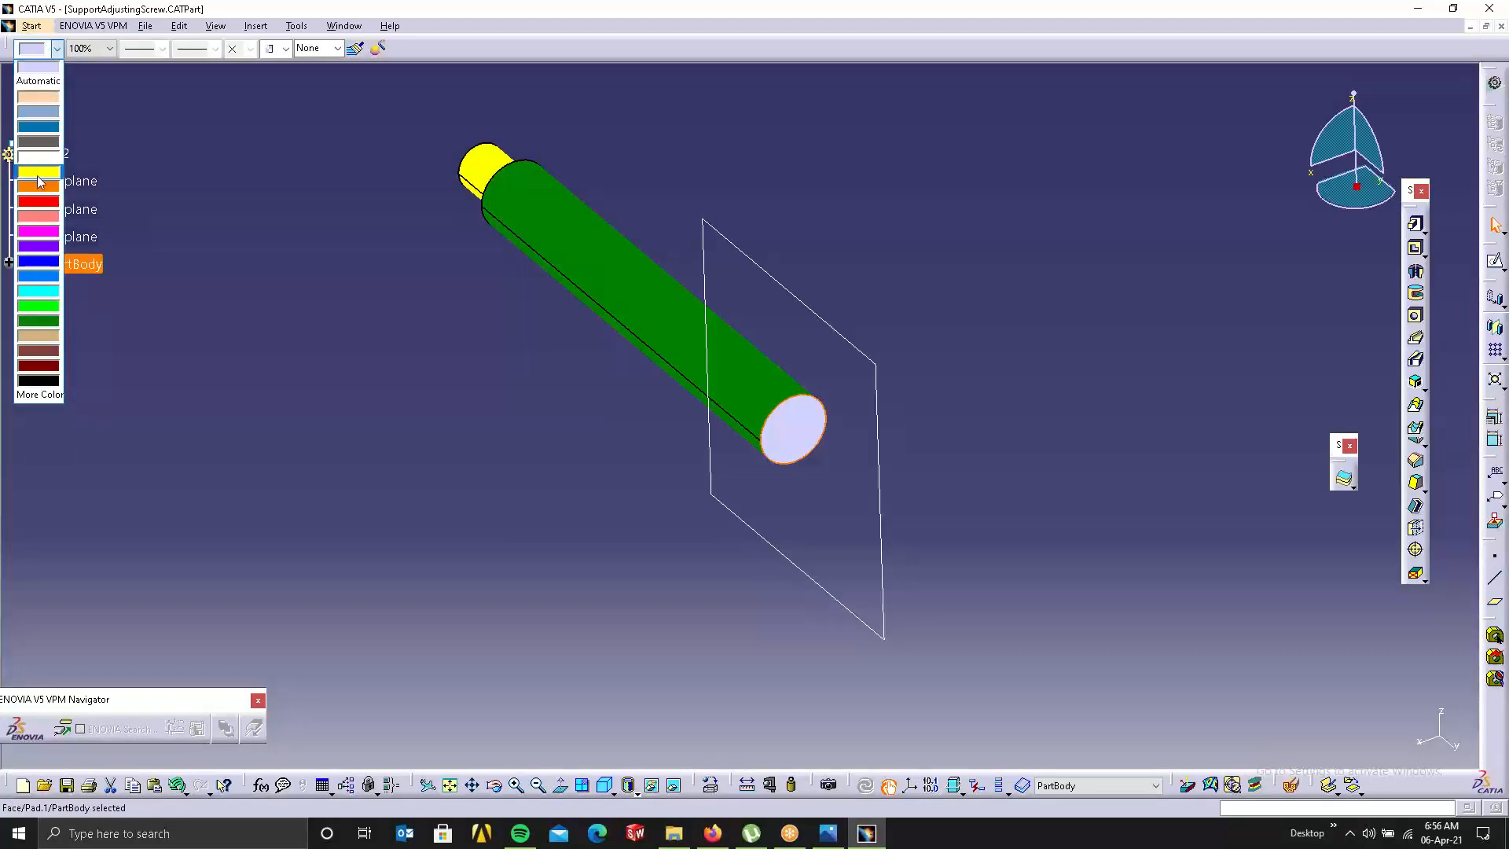
left_click(47, 236)
left_click(664, 511)
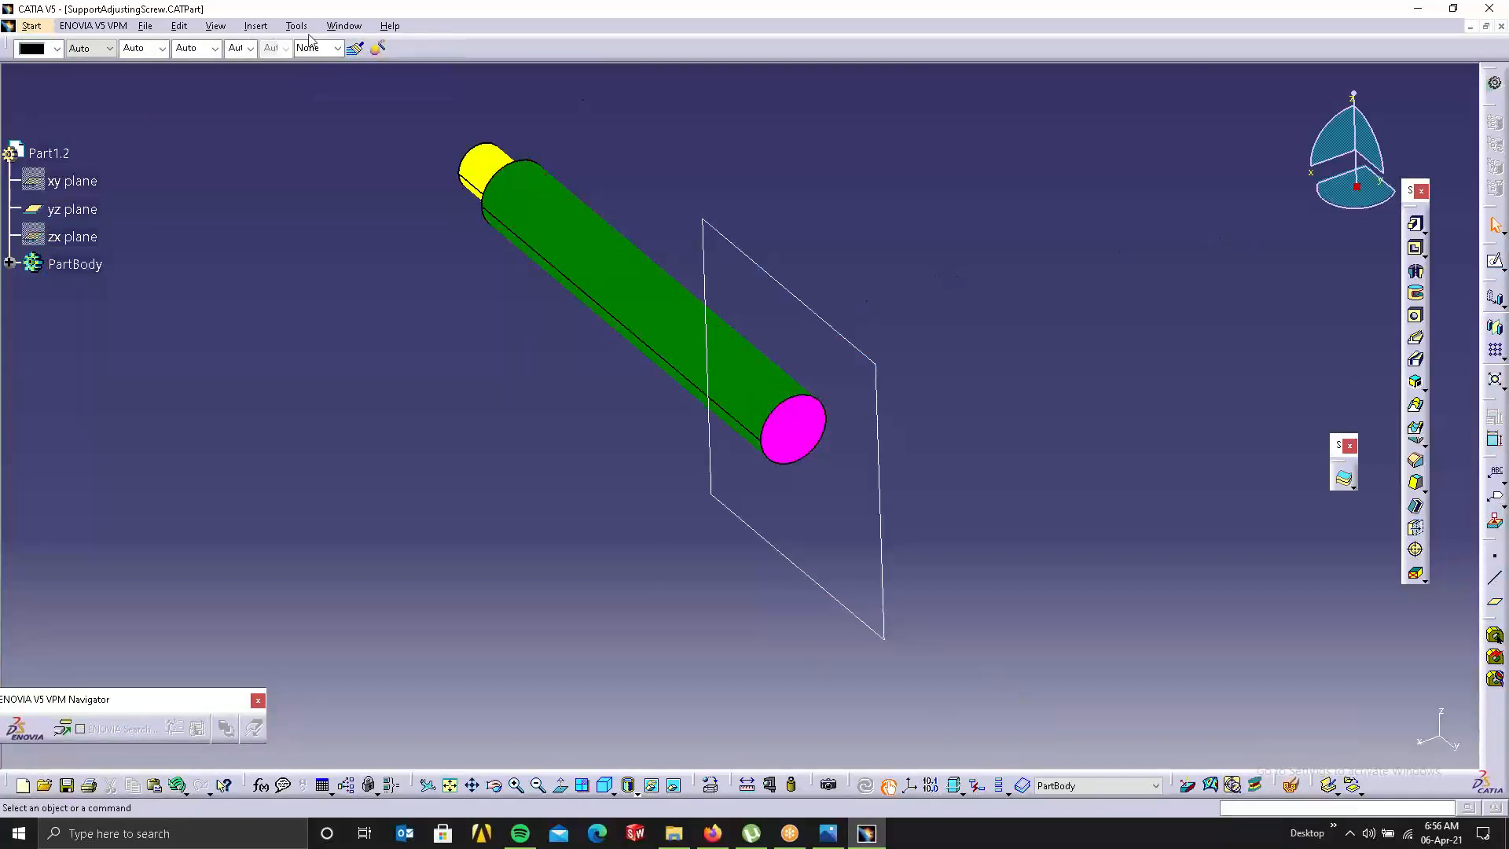
Switch to Drawing1 and choose Raster as the isometric view's generation mode in its properties.
left_click(335, 30)
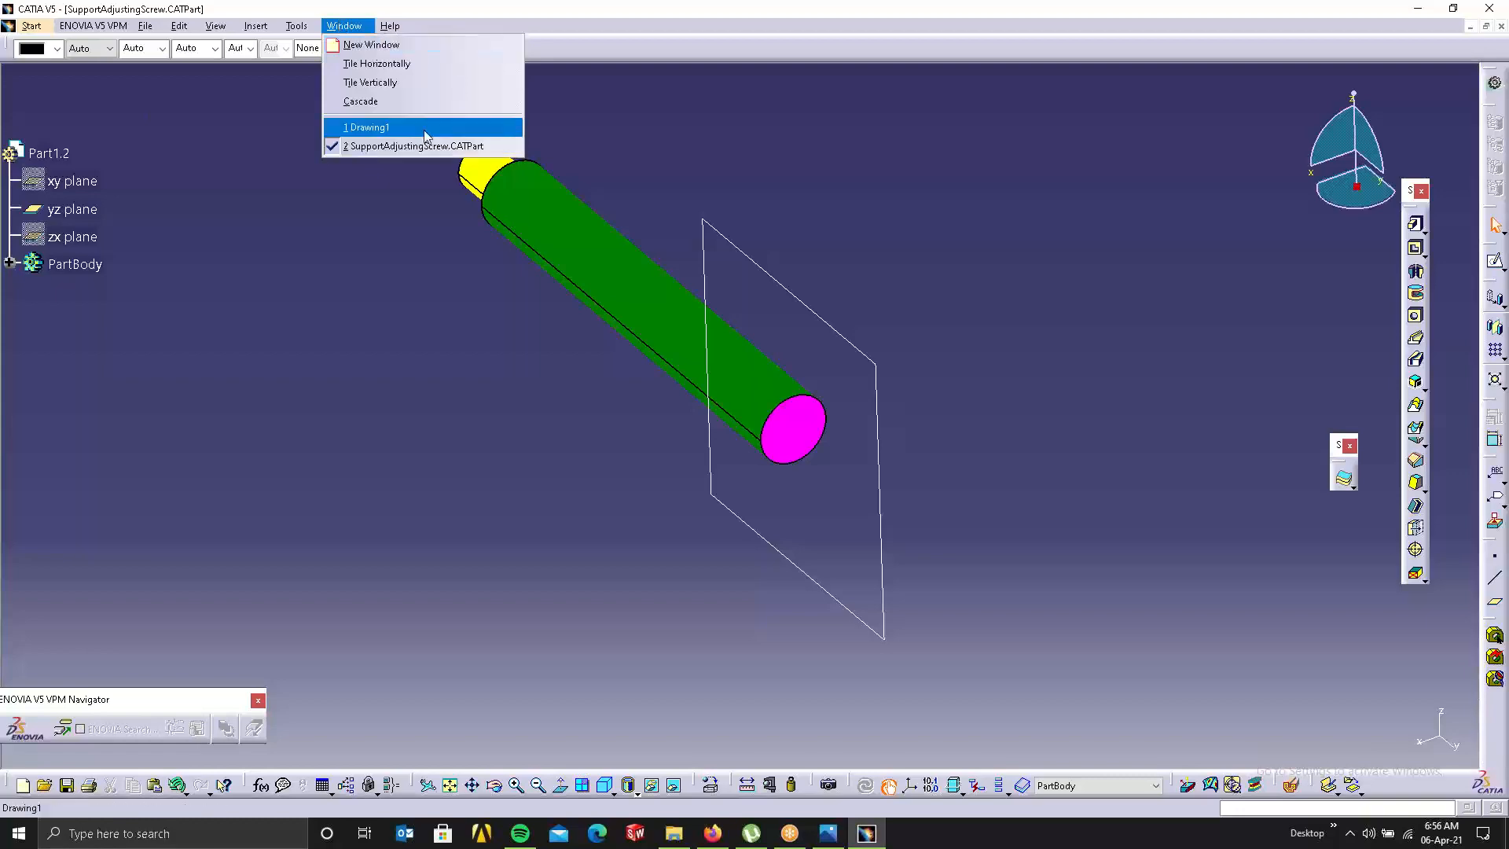
left_click(422, 128)
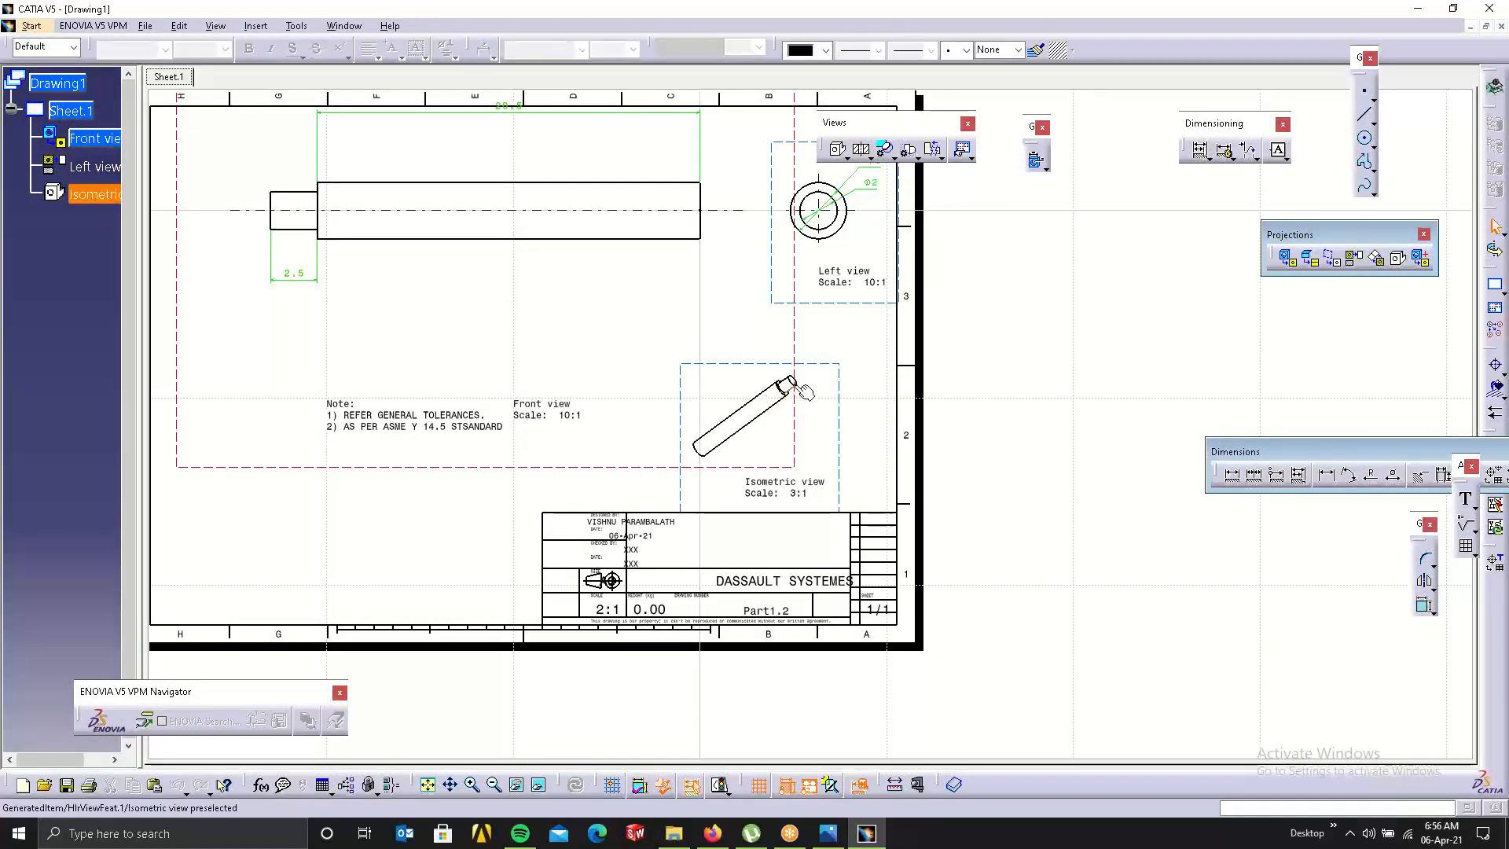
right_click(828, 366)
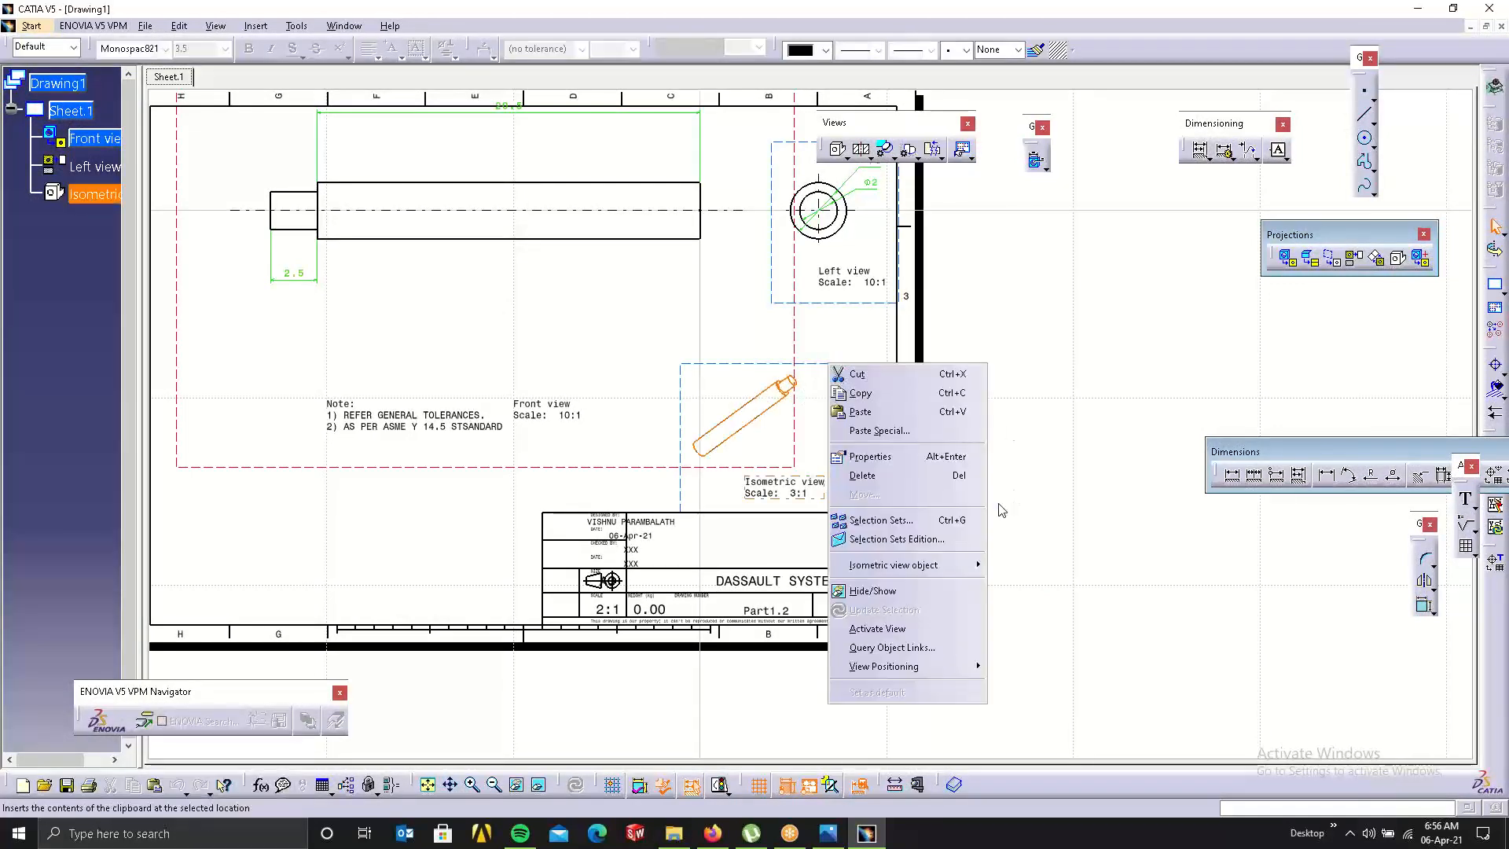
left_click(864, 456)
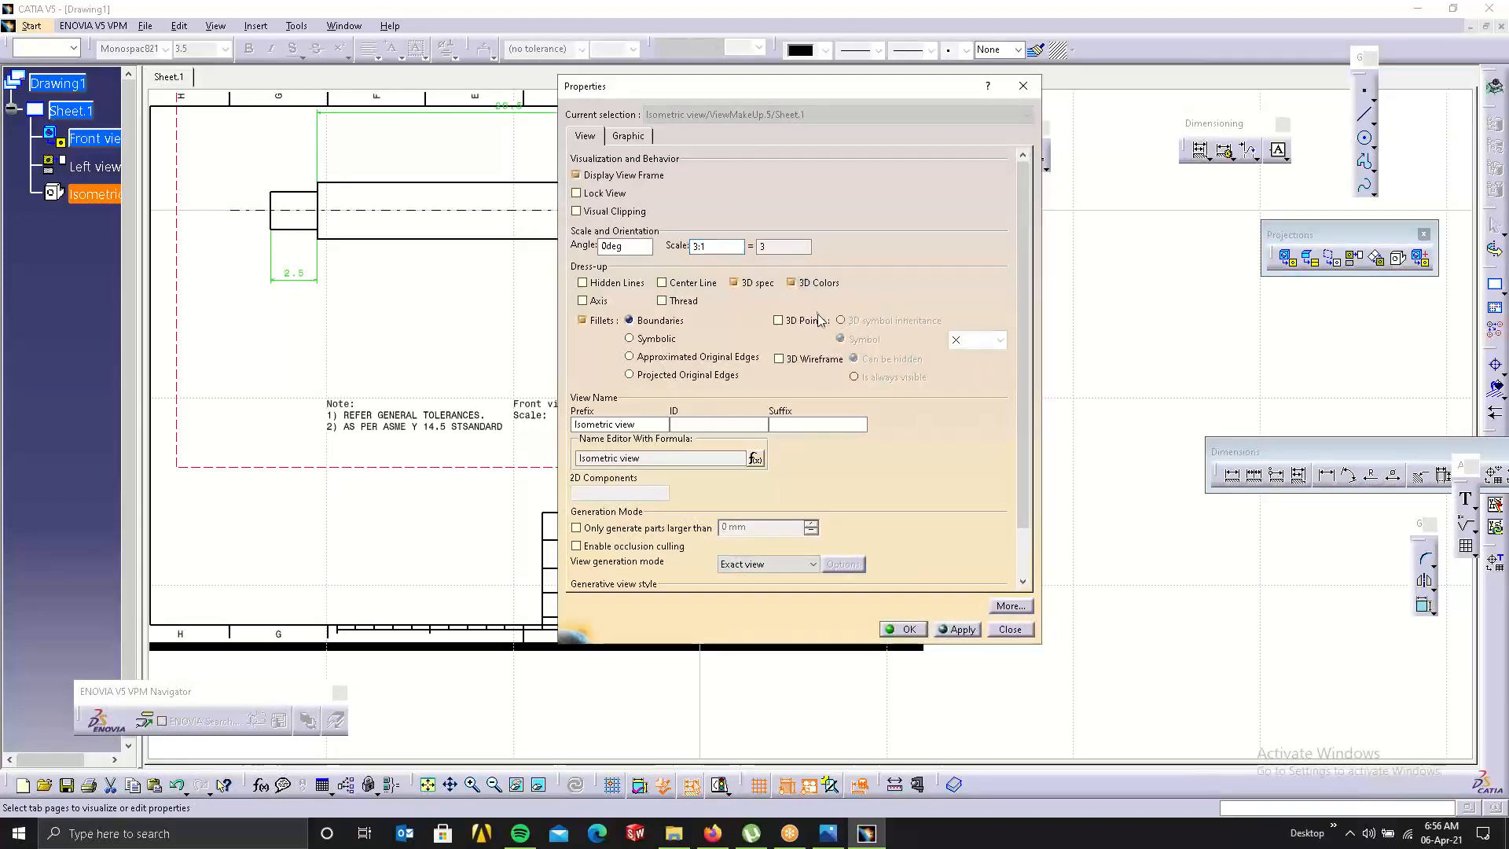
left_click_drag(1021, 370, 1062, 470)
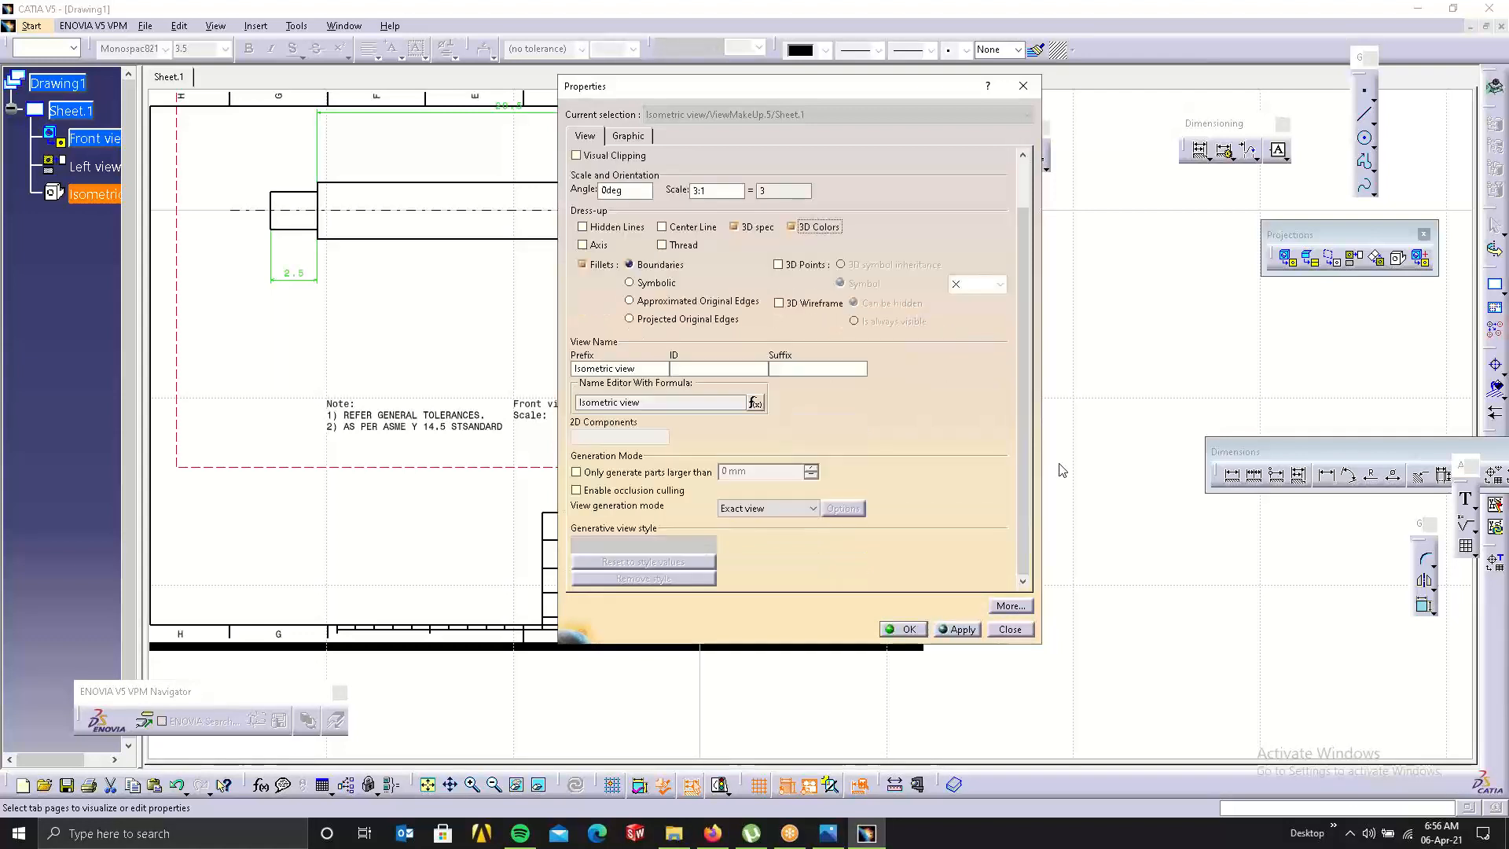
left_click(786, 511)
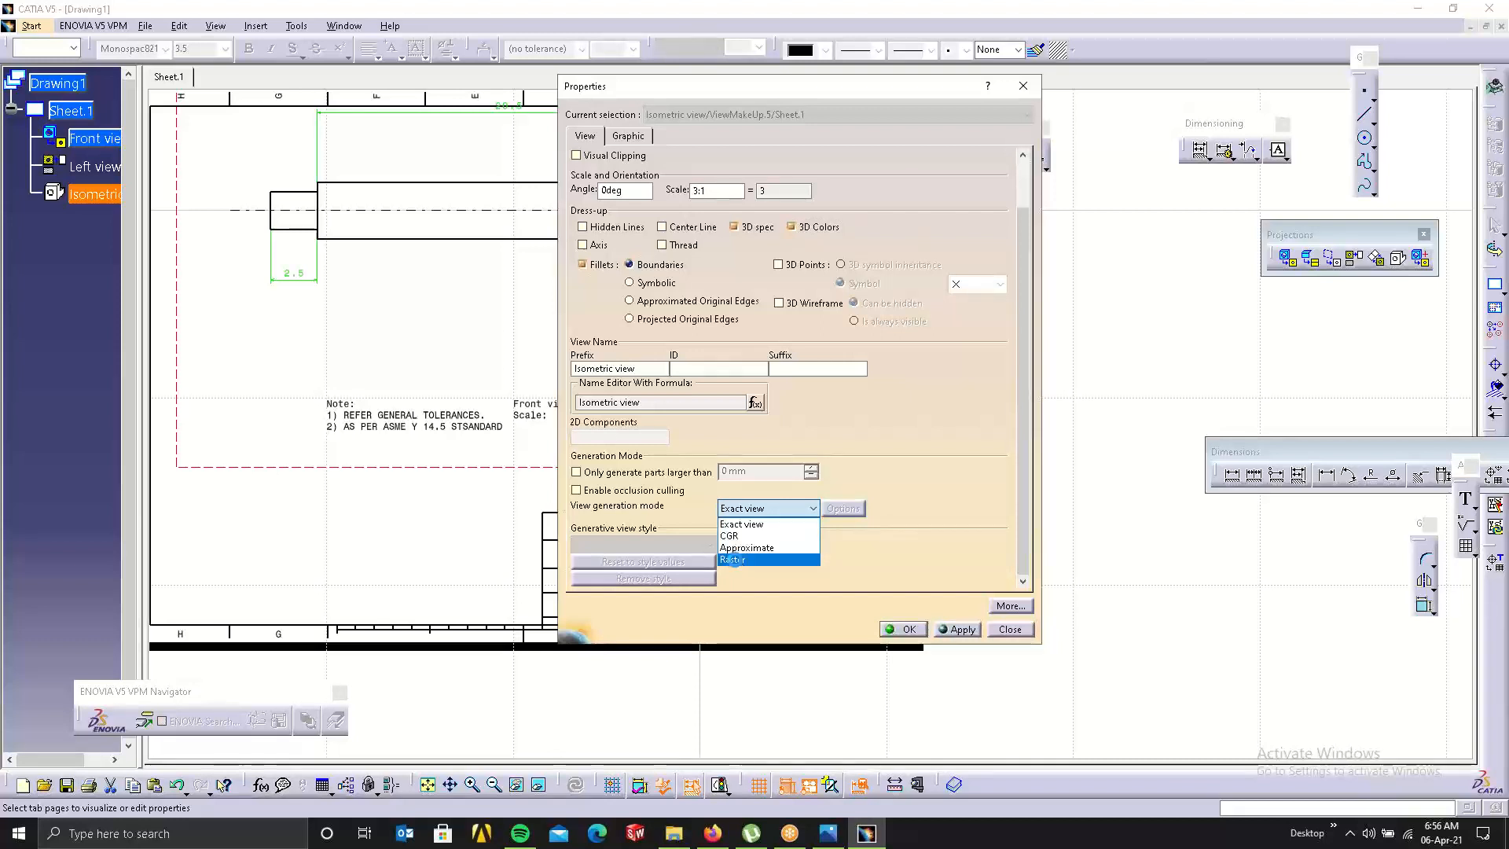
left_click(735, 559)
Set the raster mode of the isometric view to Shading with edges and apply the view properties.
left_click(834, 508)
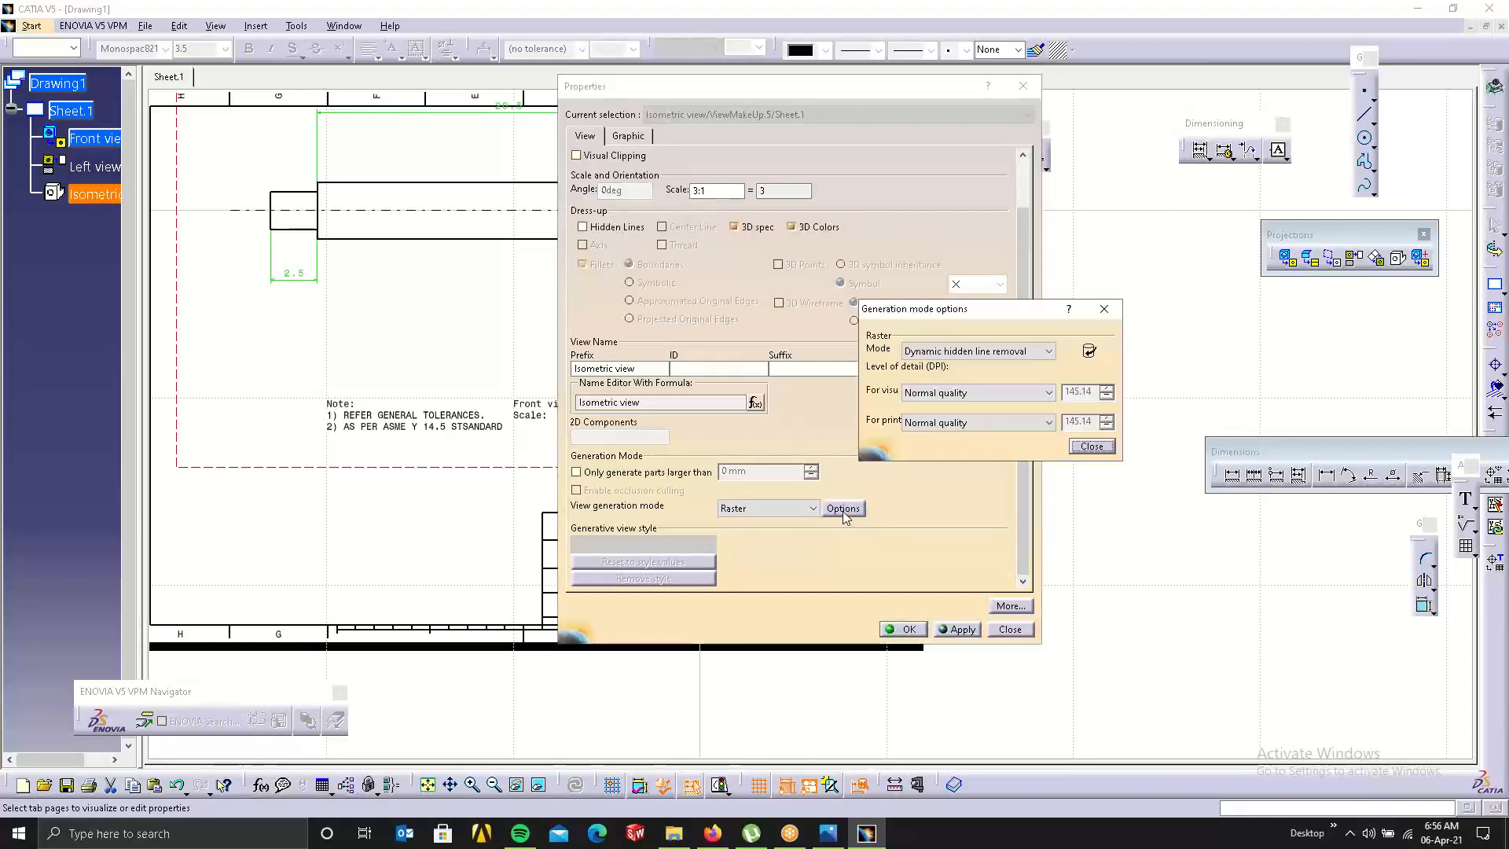
left_click(958, 354)
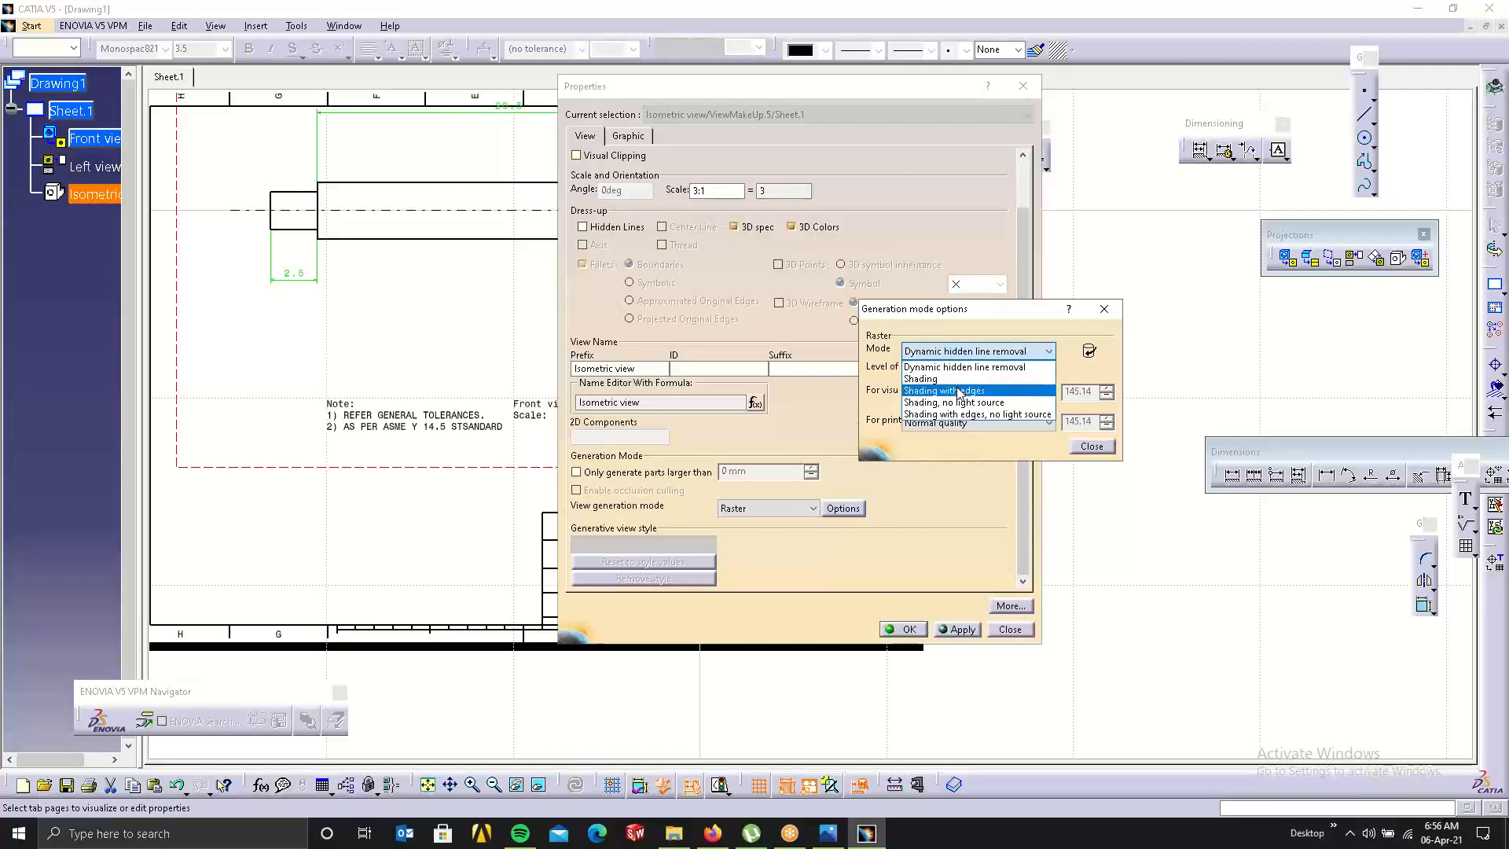
left_click(958, 390)
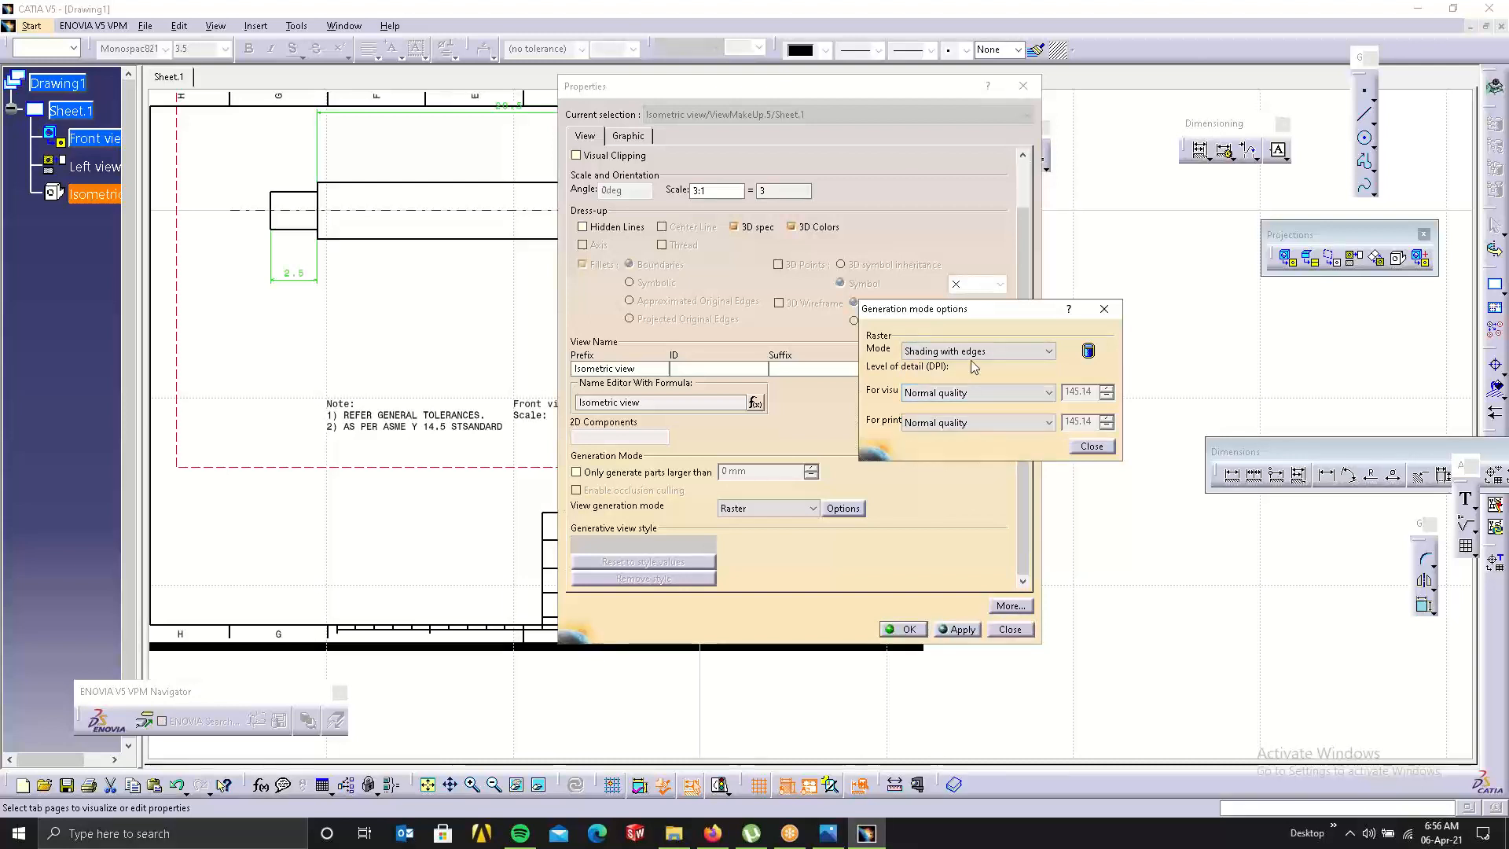
left_click(1091, 446)
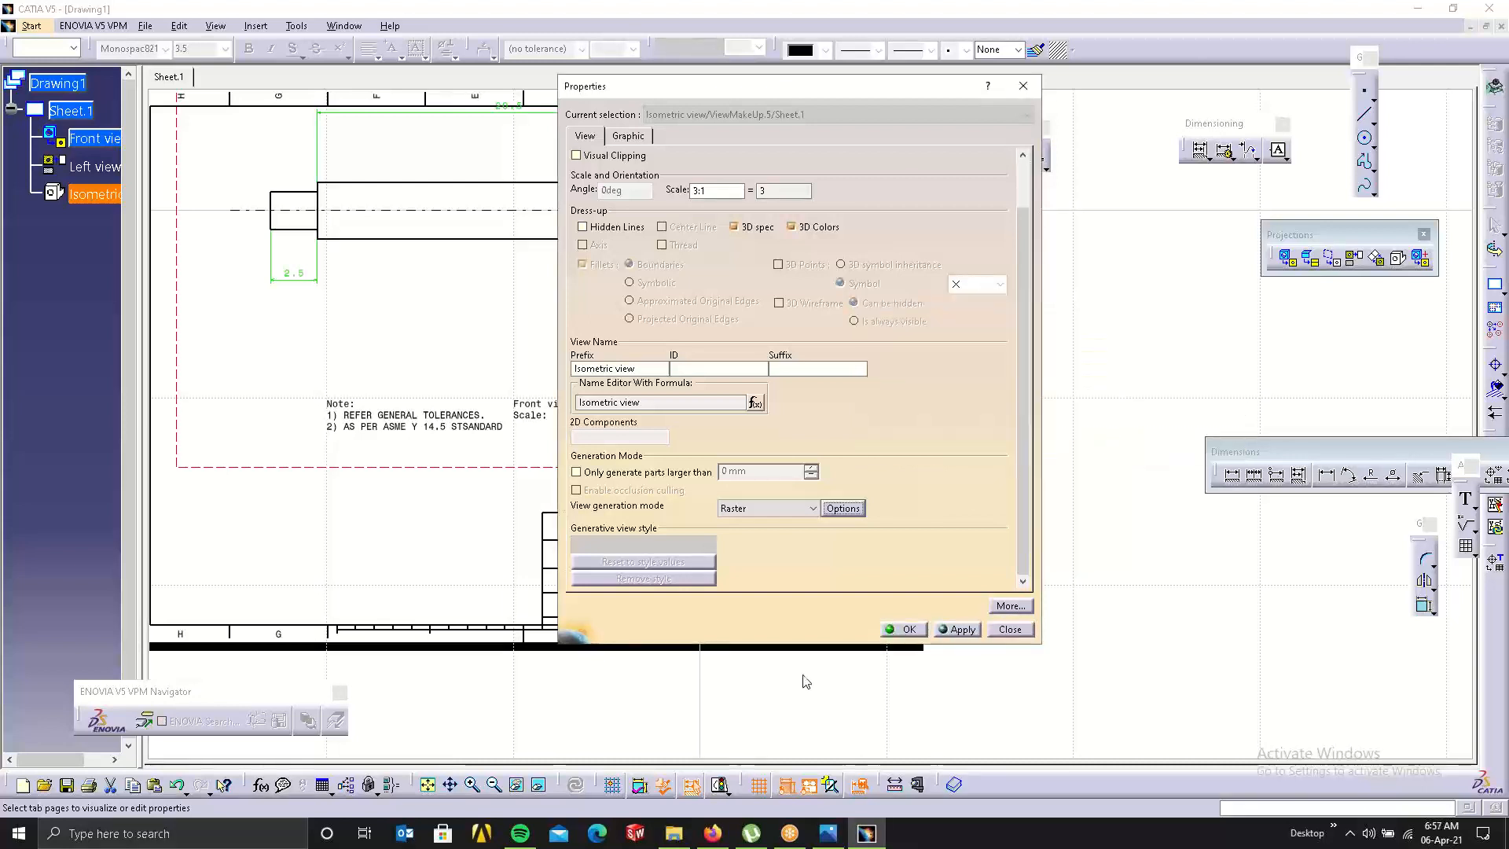
left_click(957, 633)
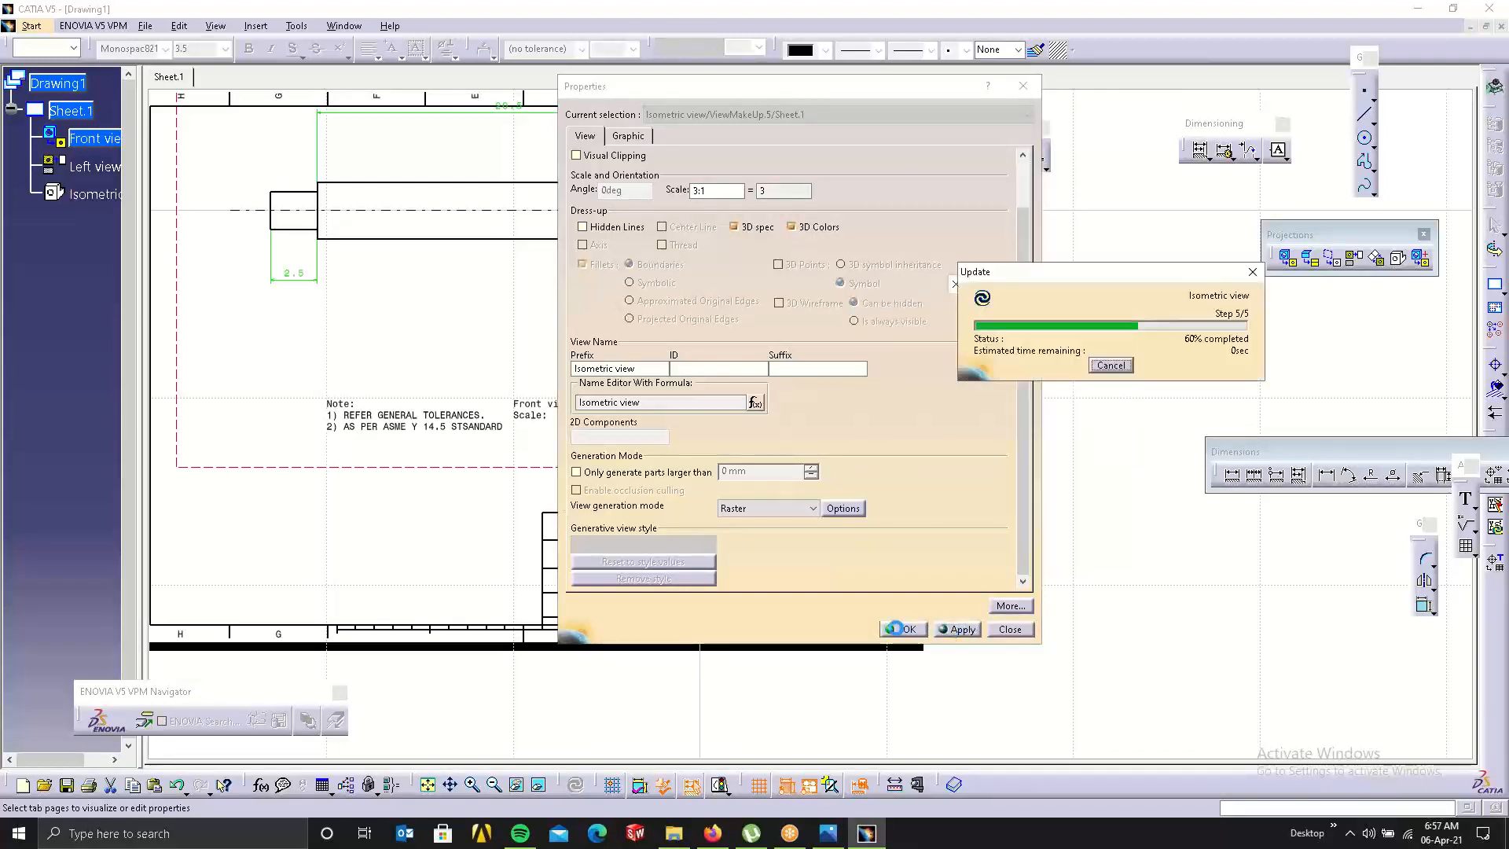
left_click(899, 629)
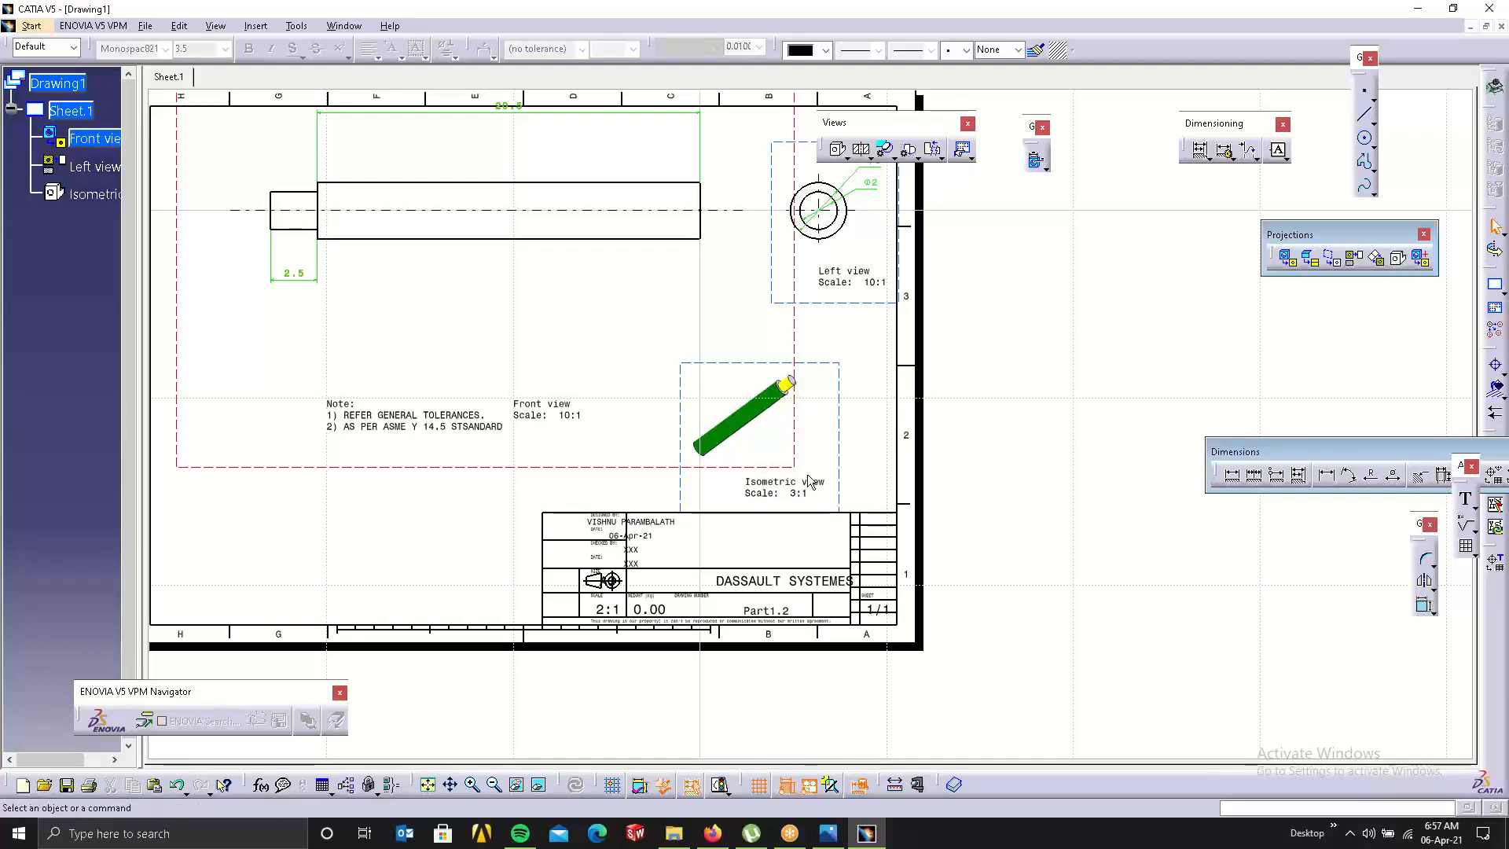
Set the isometric view's scale to 4:1 and move the view clear of the title block, below the left view.
right_click(838, 391)
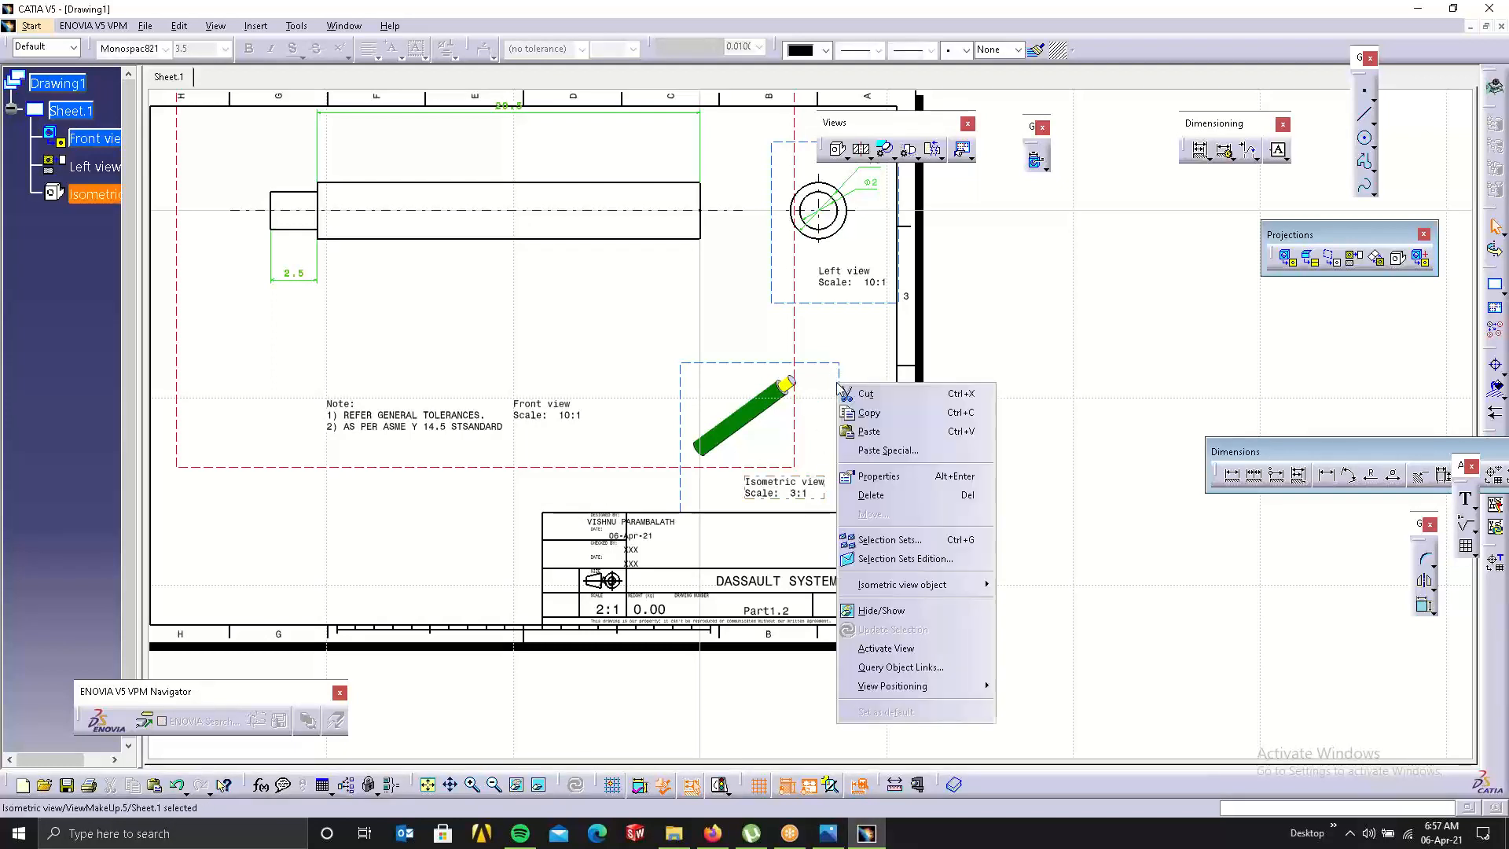
left_click(878, 476)
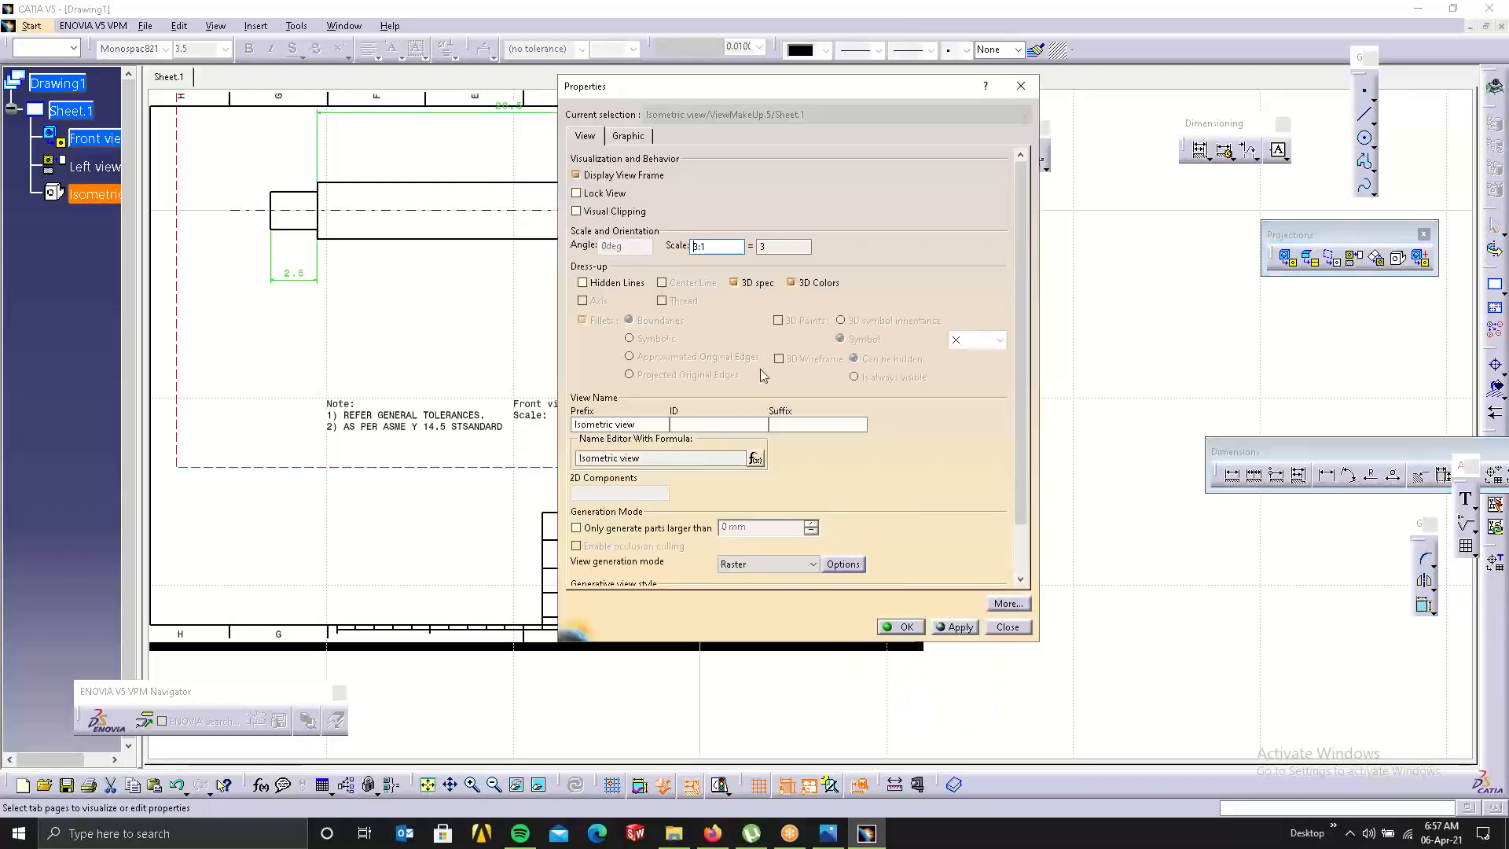
left_click_drag(704, 247, 691, 247)
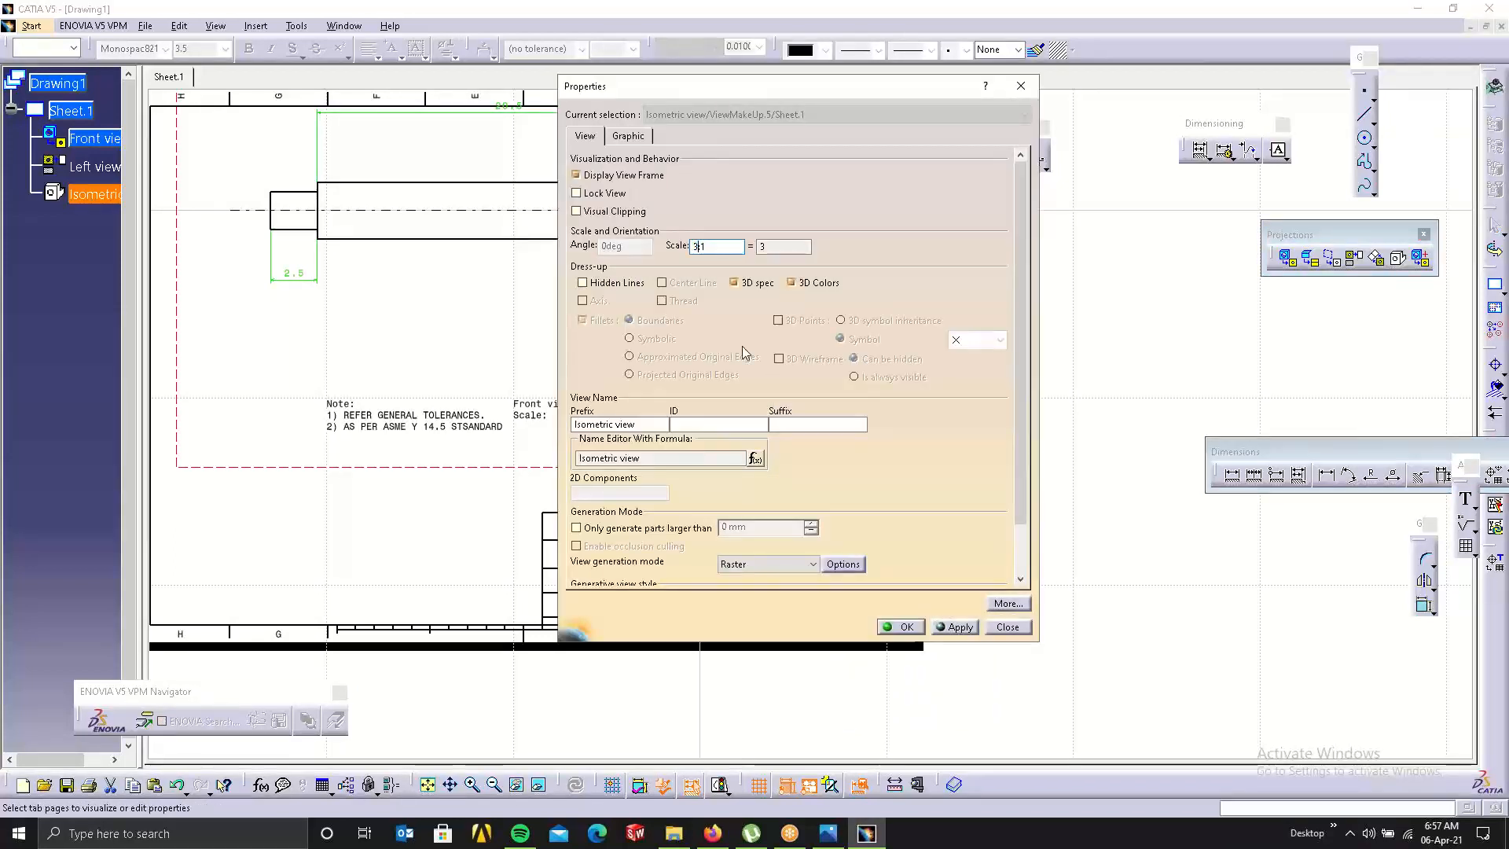
key("Delete")
type("4")
key("Return")
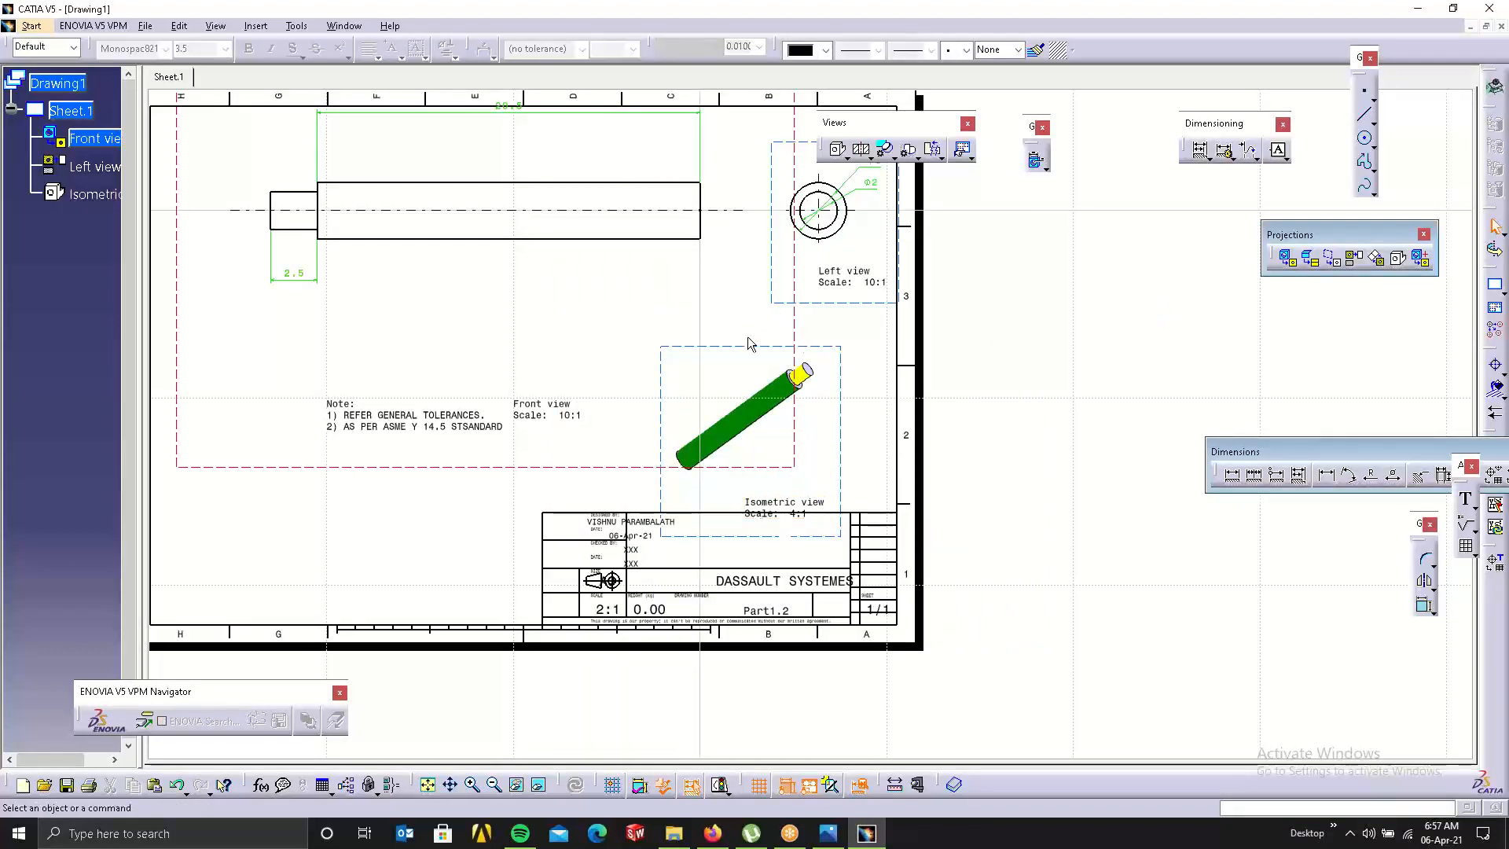
left_click_drag(828, 333, 855, 318)
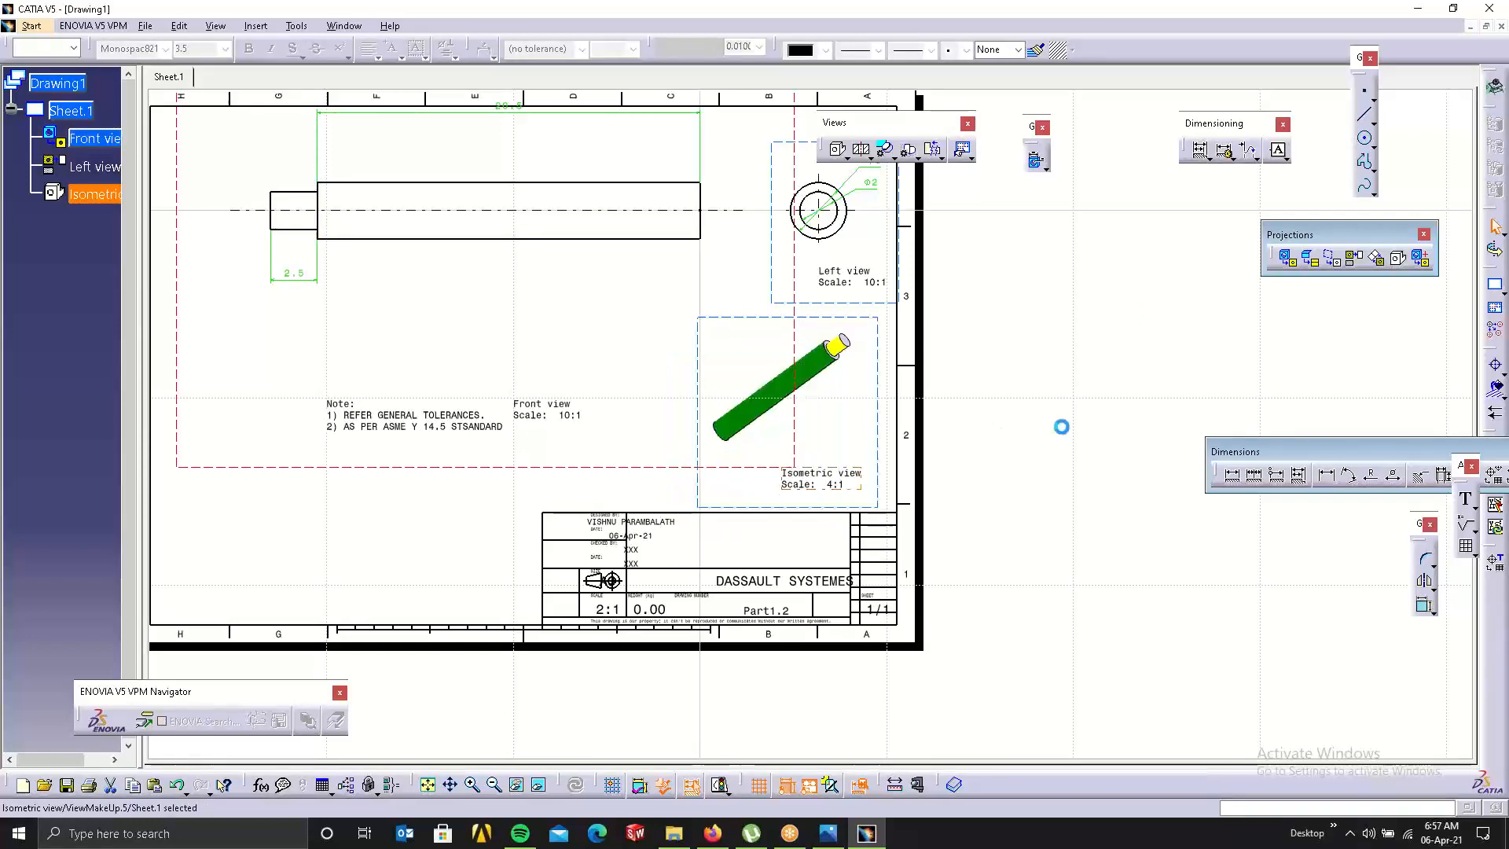
mouse_move(1046, 523)
middle_mouse_down("ctrl")
mouse_move(1061, 549)
mouse_move(1061, 668)
middle_mouse_up("ctrl")
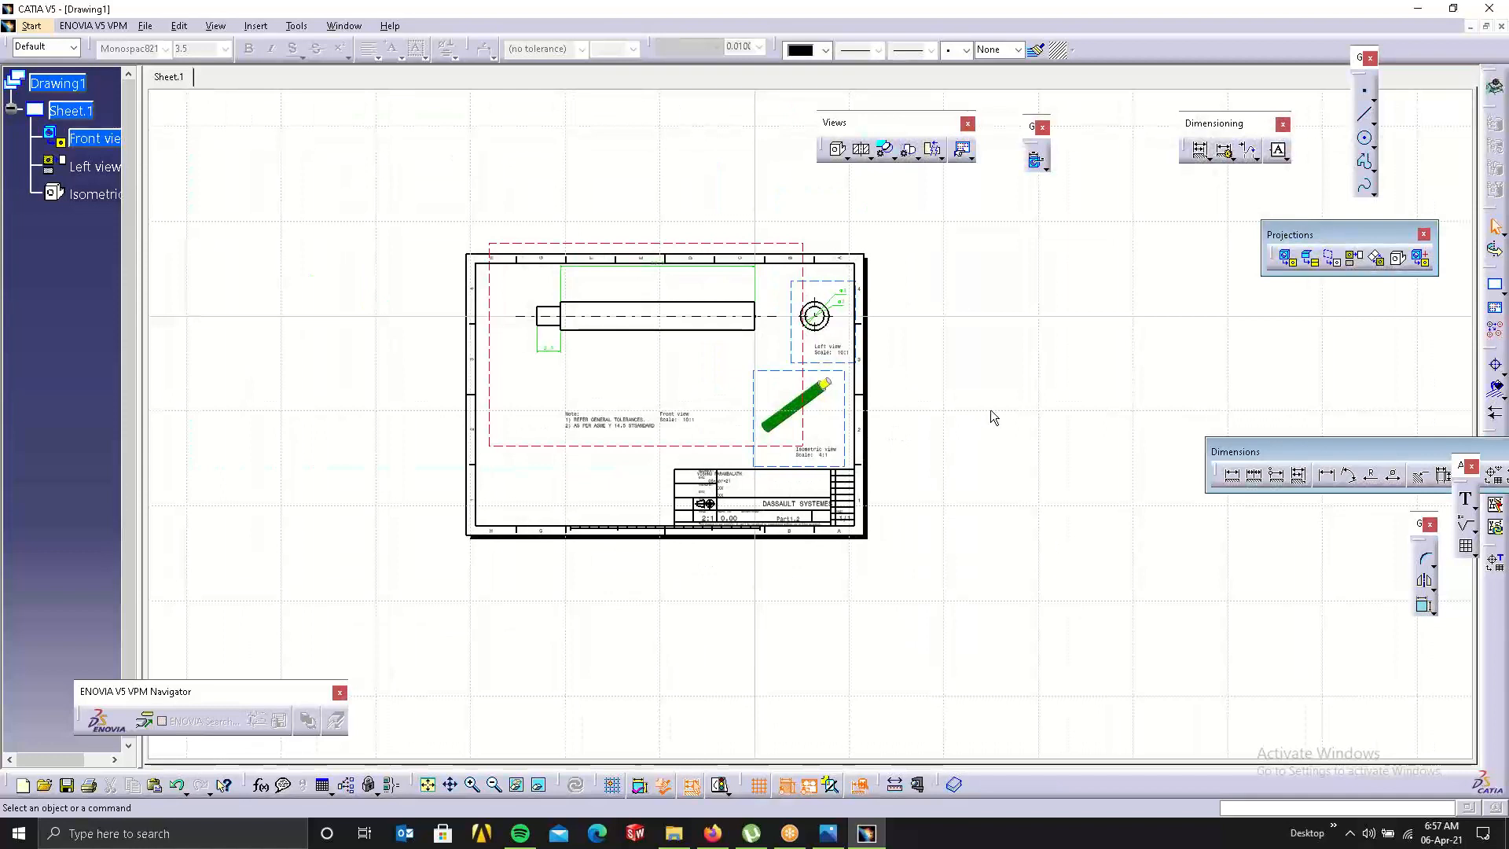
left_click(873, 160)
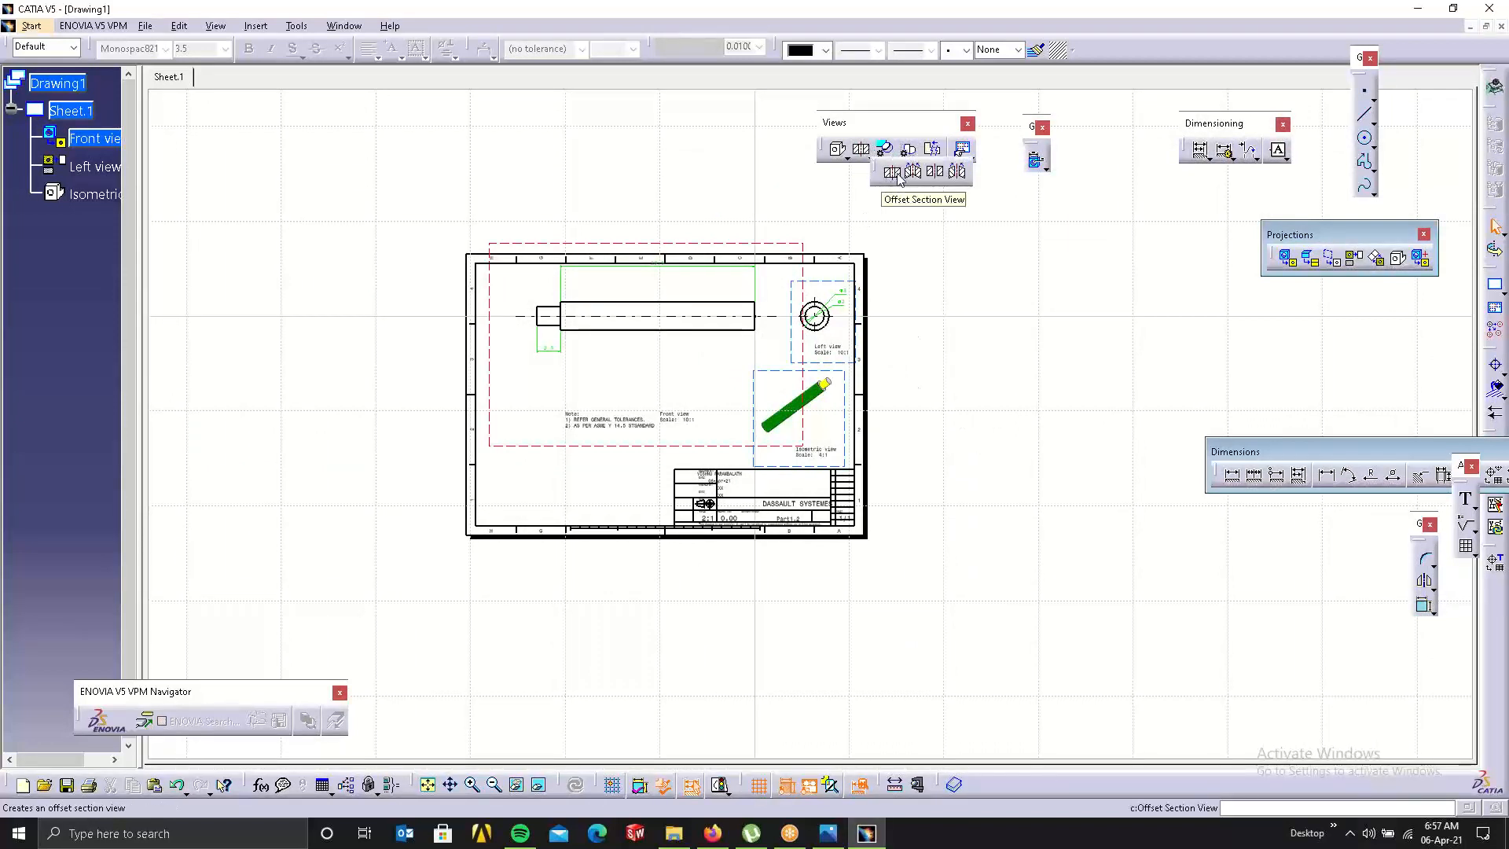
left_click(894, 172)
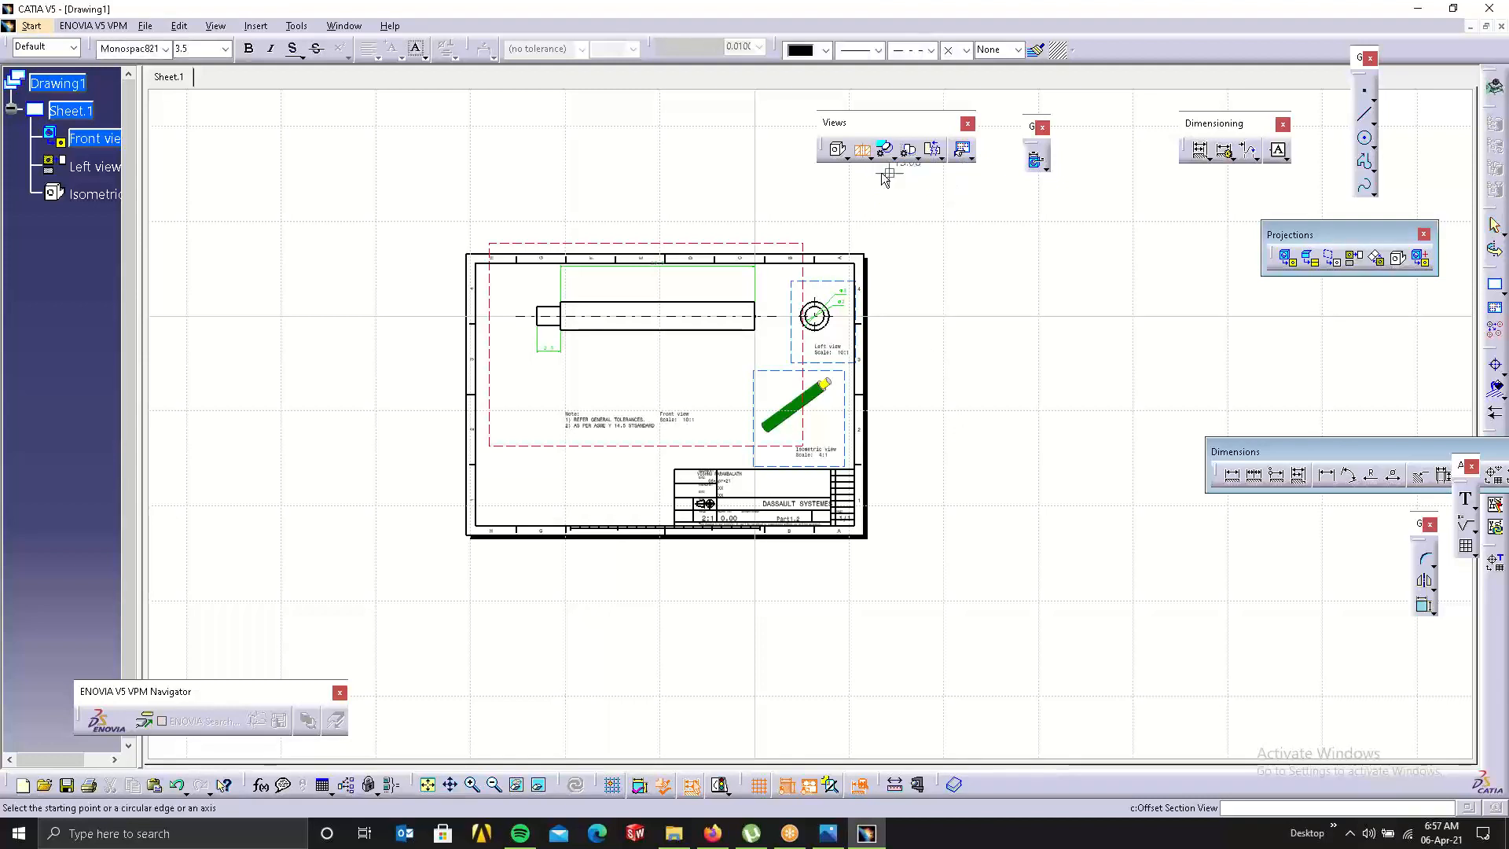
left_click(862, 155)
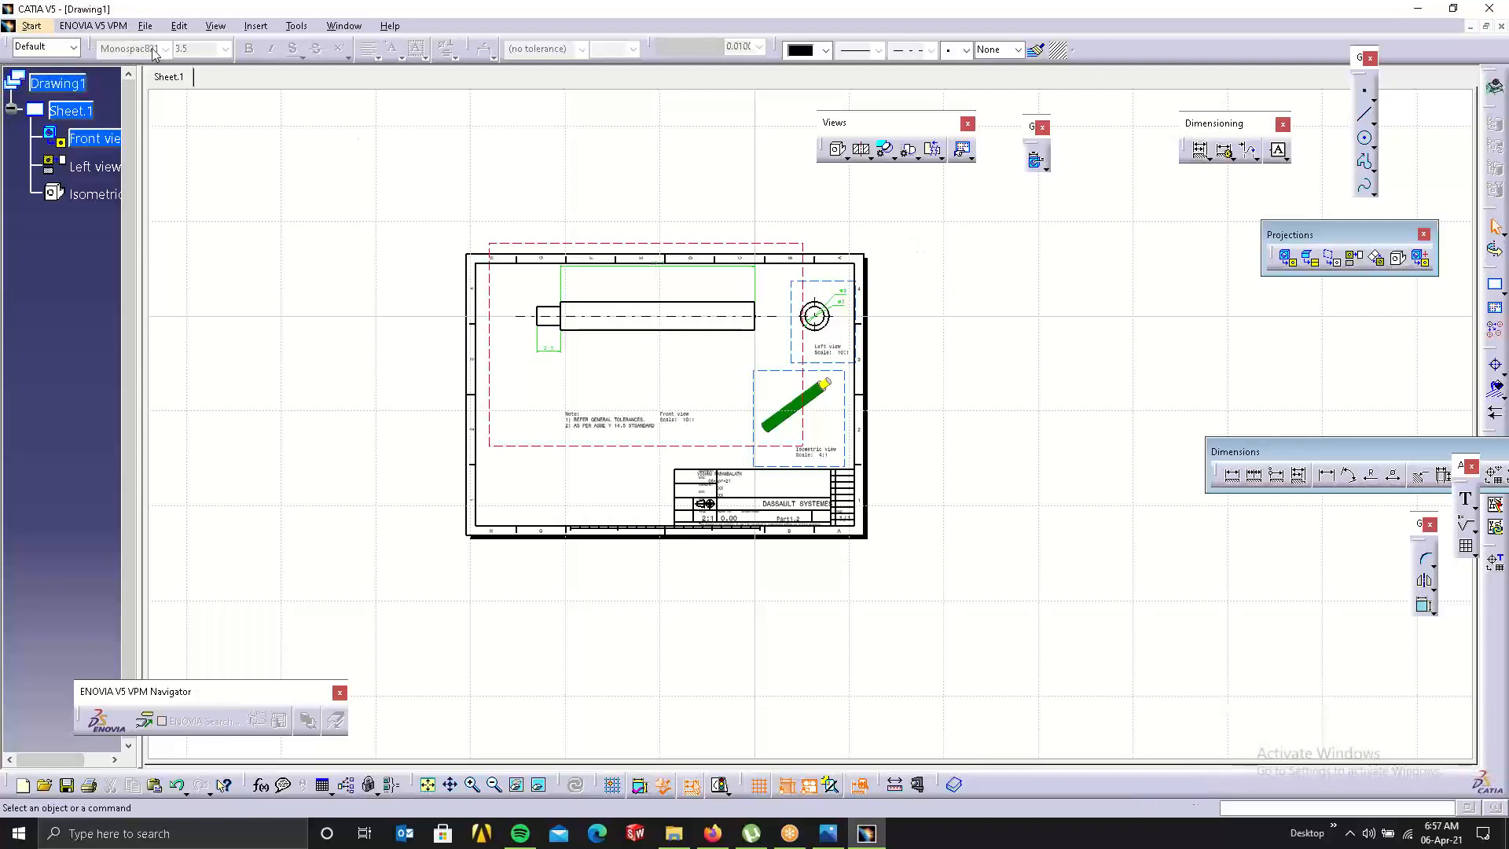
Open the Body CATIA part from the Part14 folder.
left_click(31, 26)
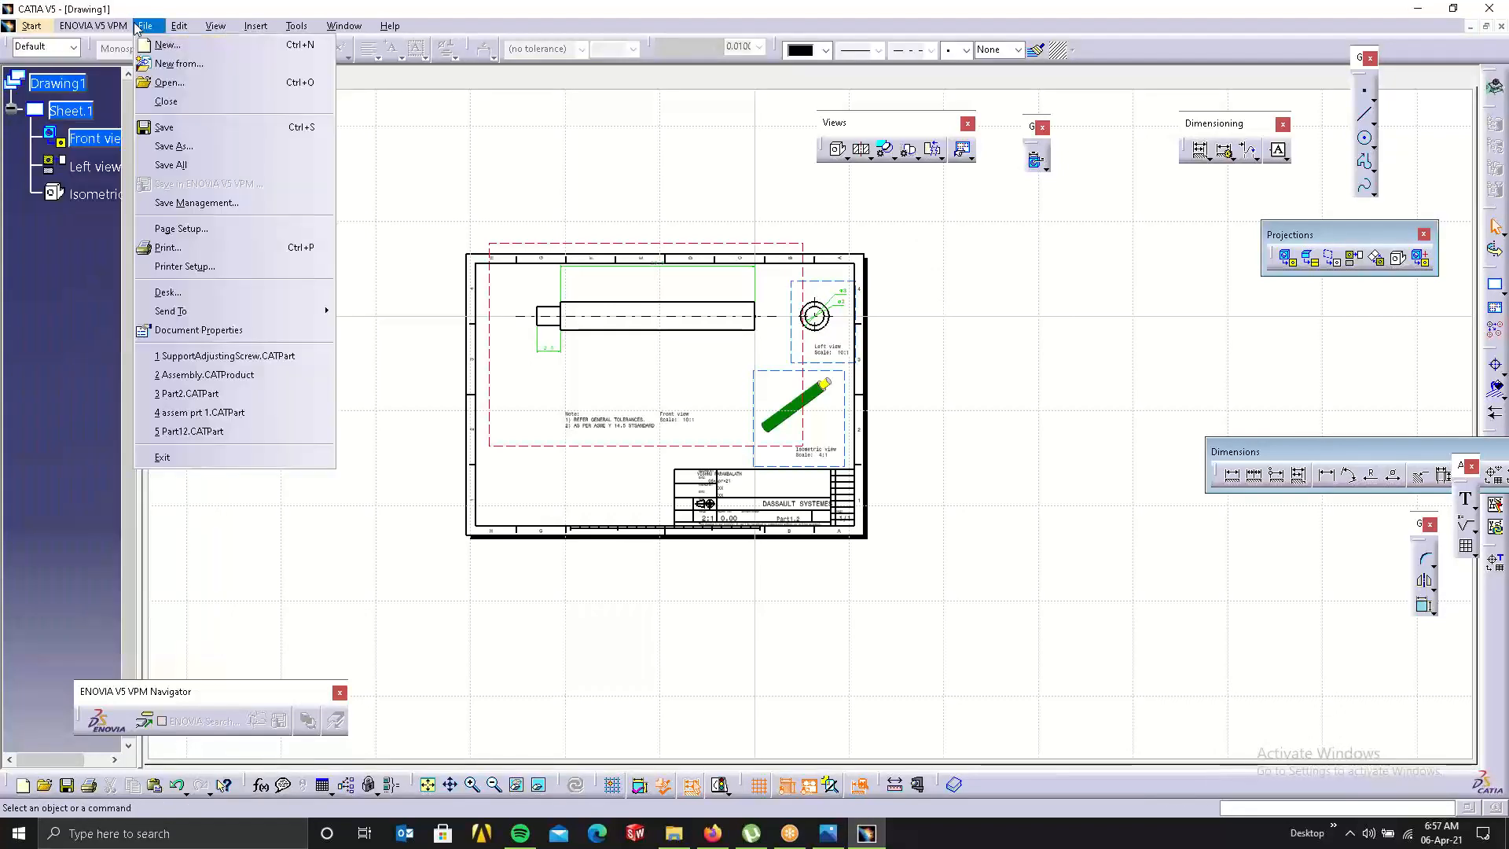
left_click(144, 26)
left_click(142, 27)
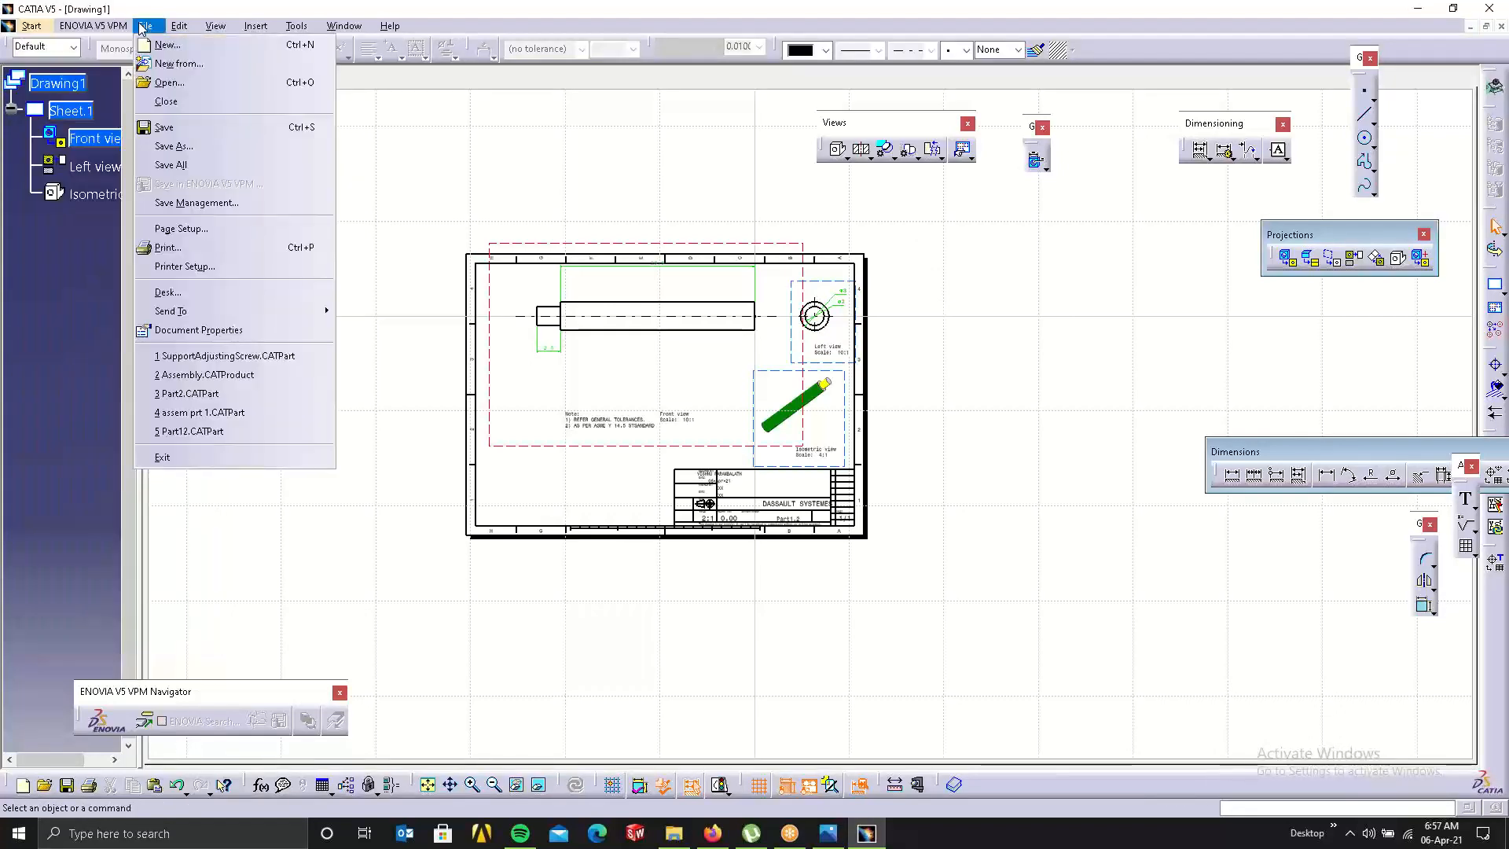
left_click(168, 82)
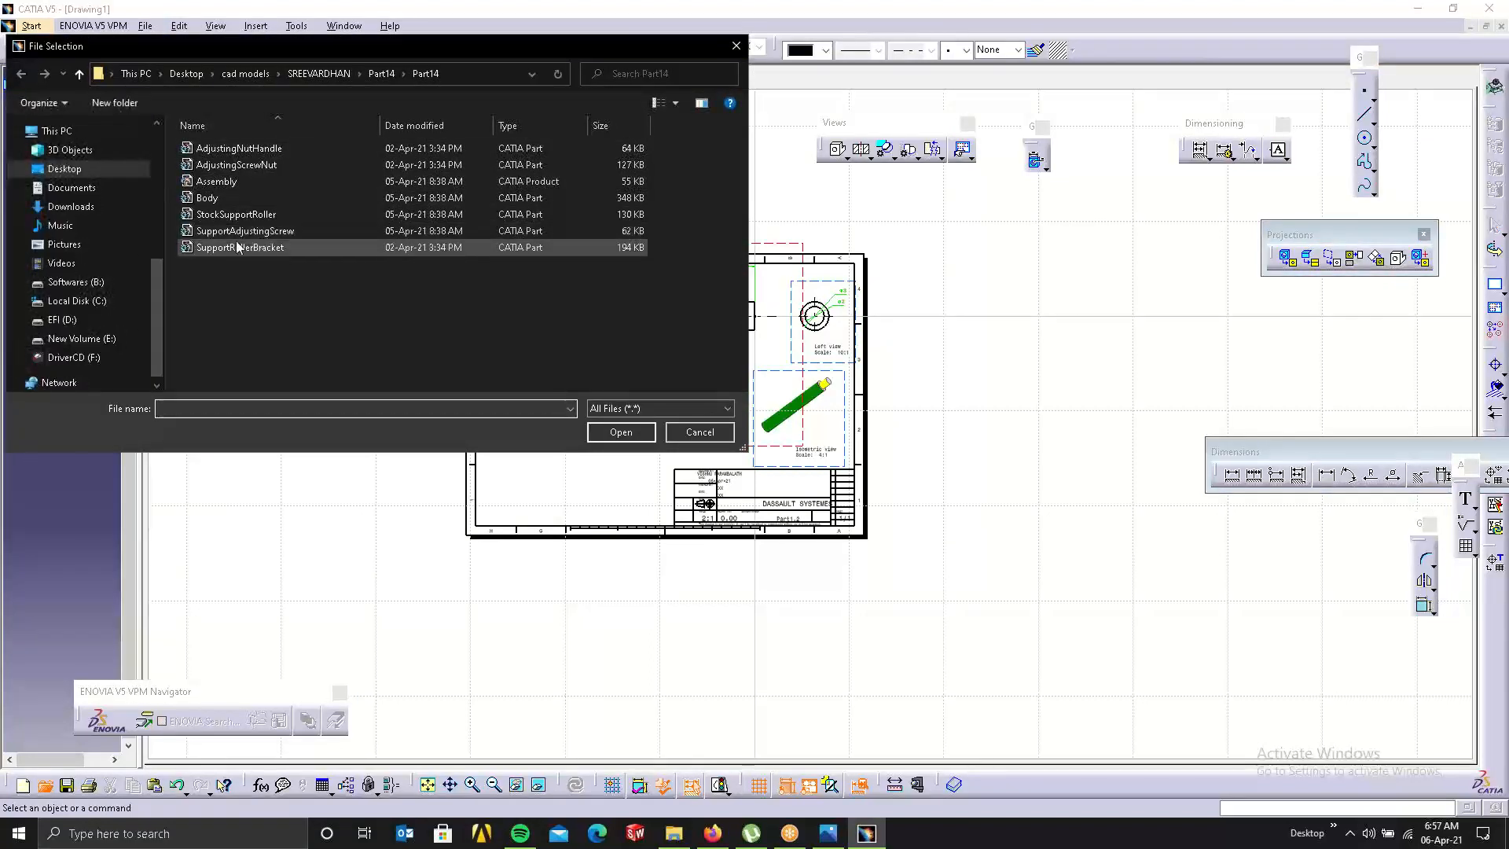
left_click(220, 201)
left_click(625, 433)
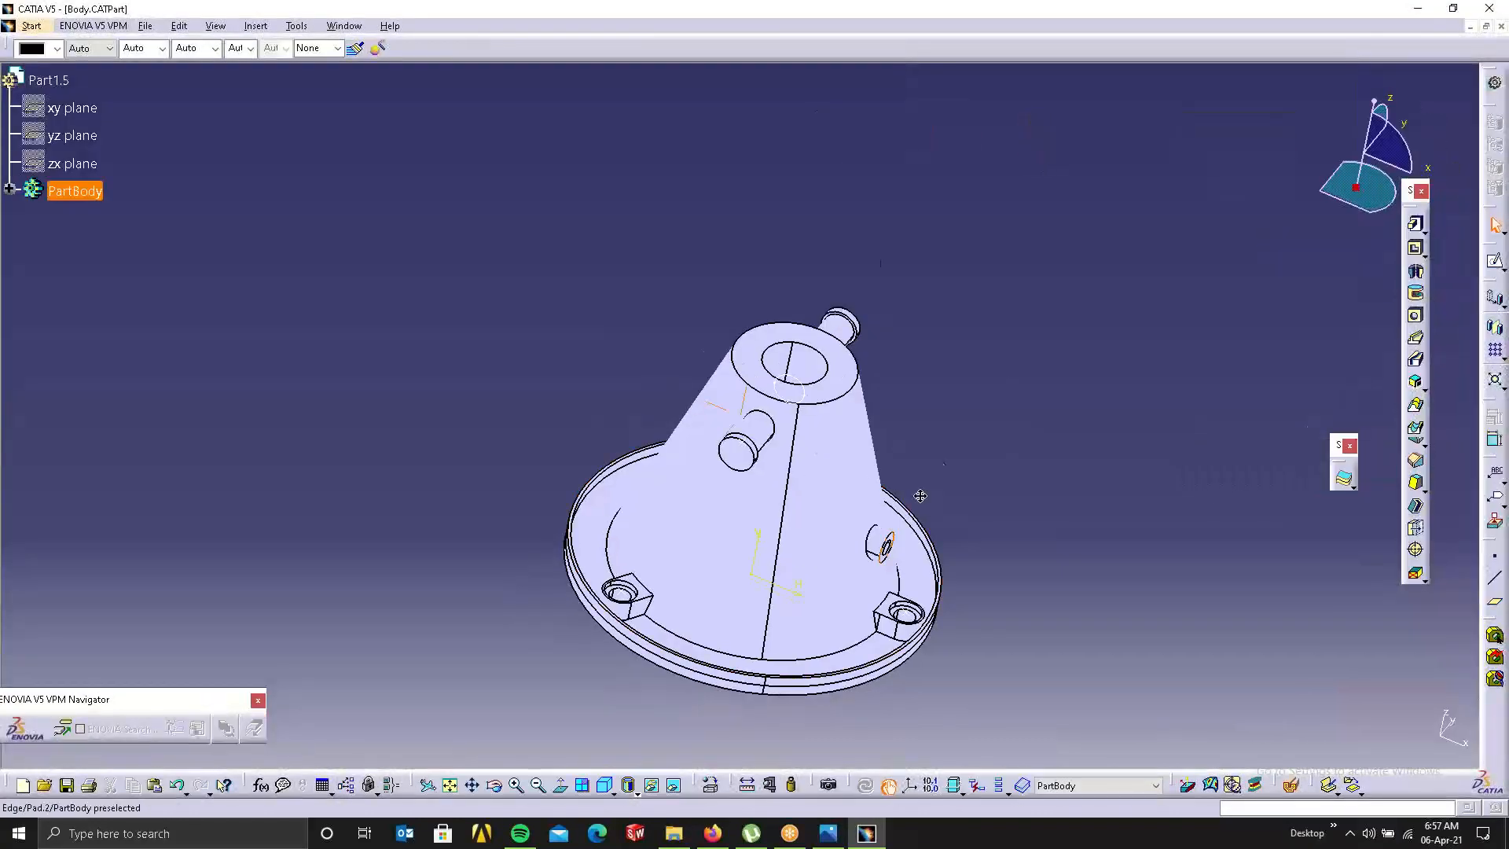
Create a Drafting drawing of the Body part with the all-views automatic layout on an A4 ISO sheet at 1:1.
middle_click_drag(920, 498, 494, 156)
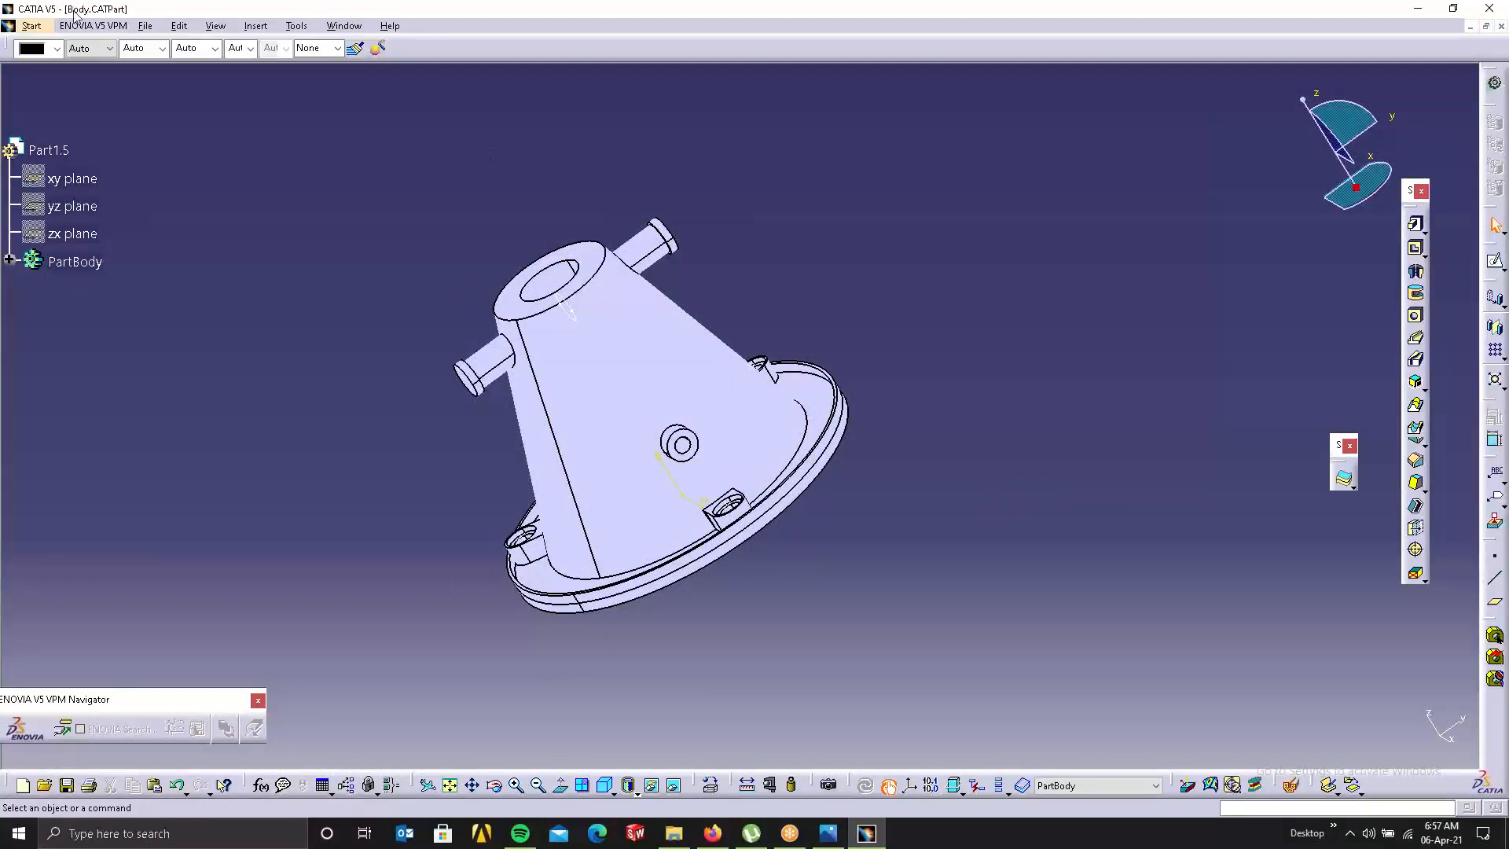
left_click(38, 32)
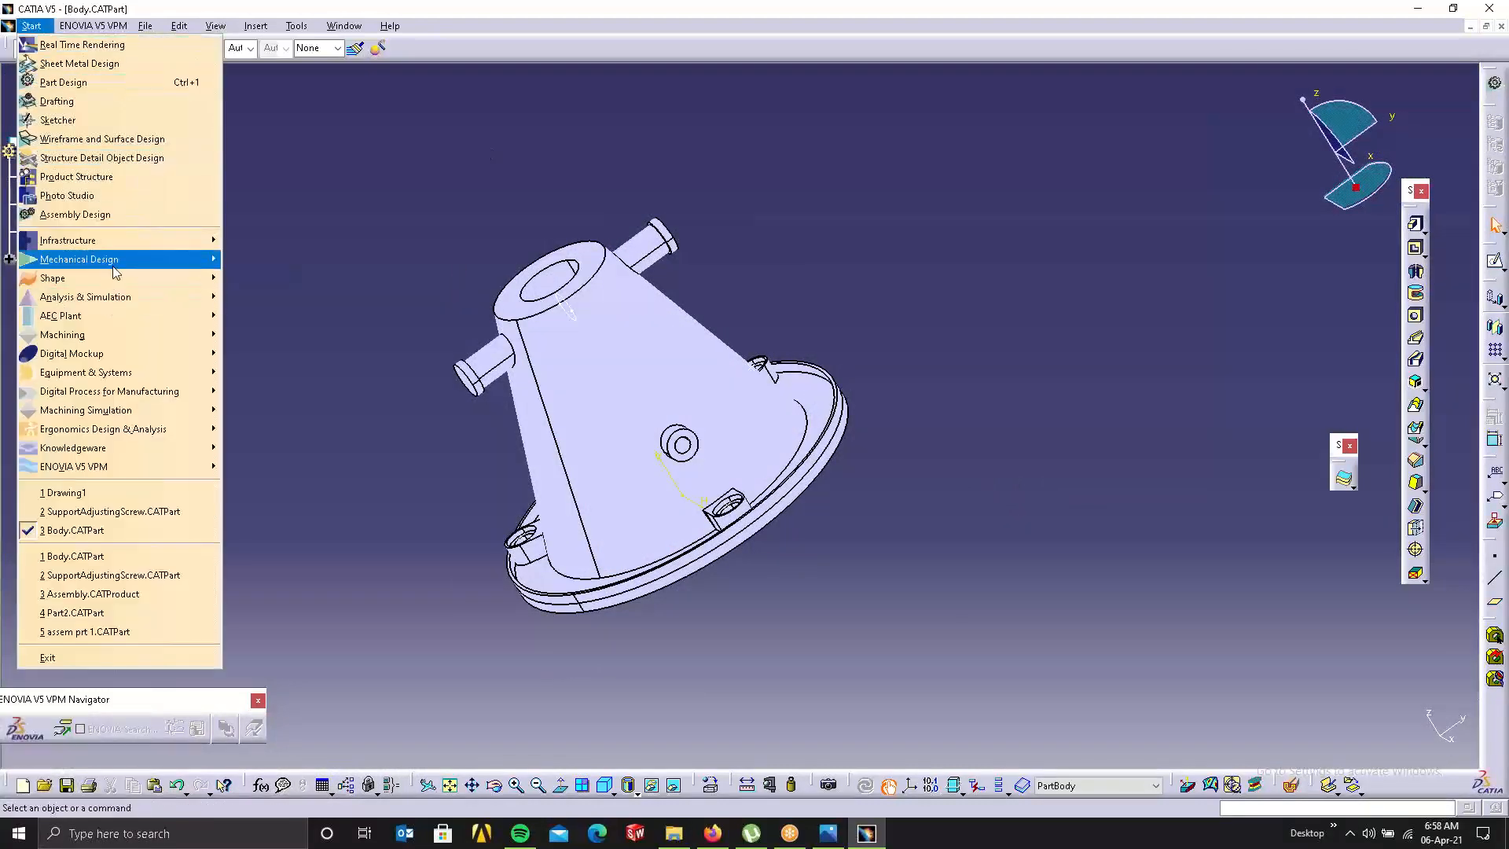
mouse_move(118, 260)
left_click(319, 408)
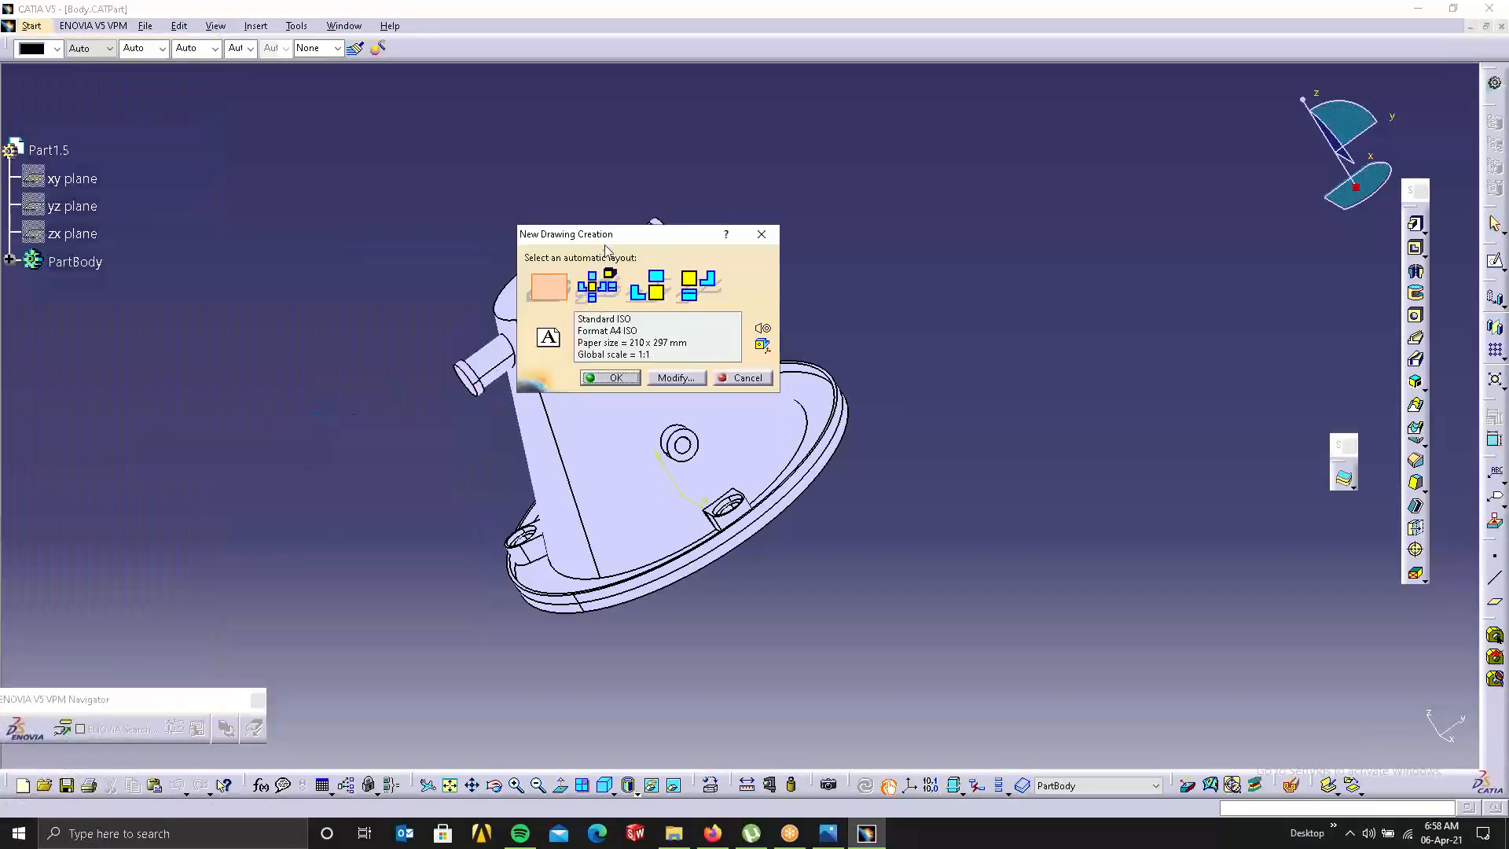
left_click_drag(608, 240, 1053, 234)
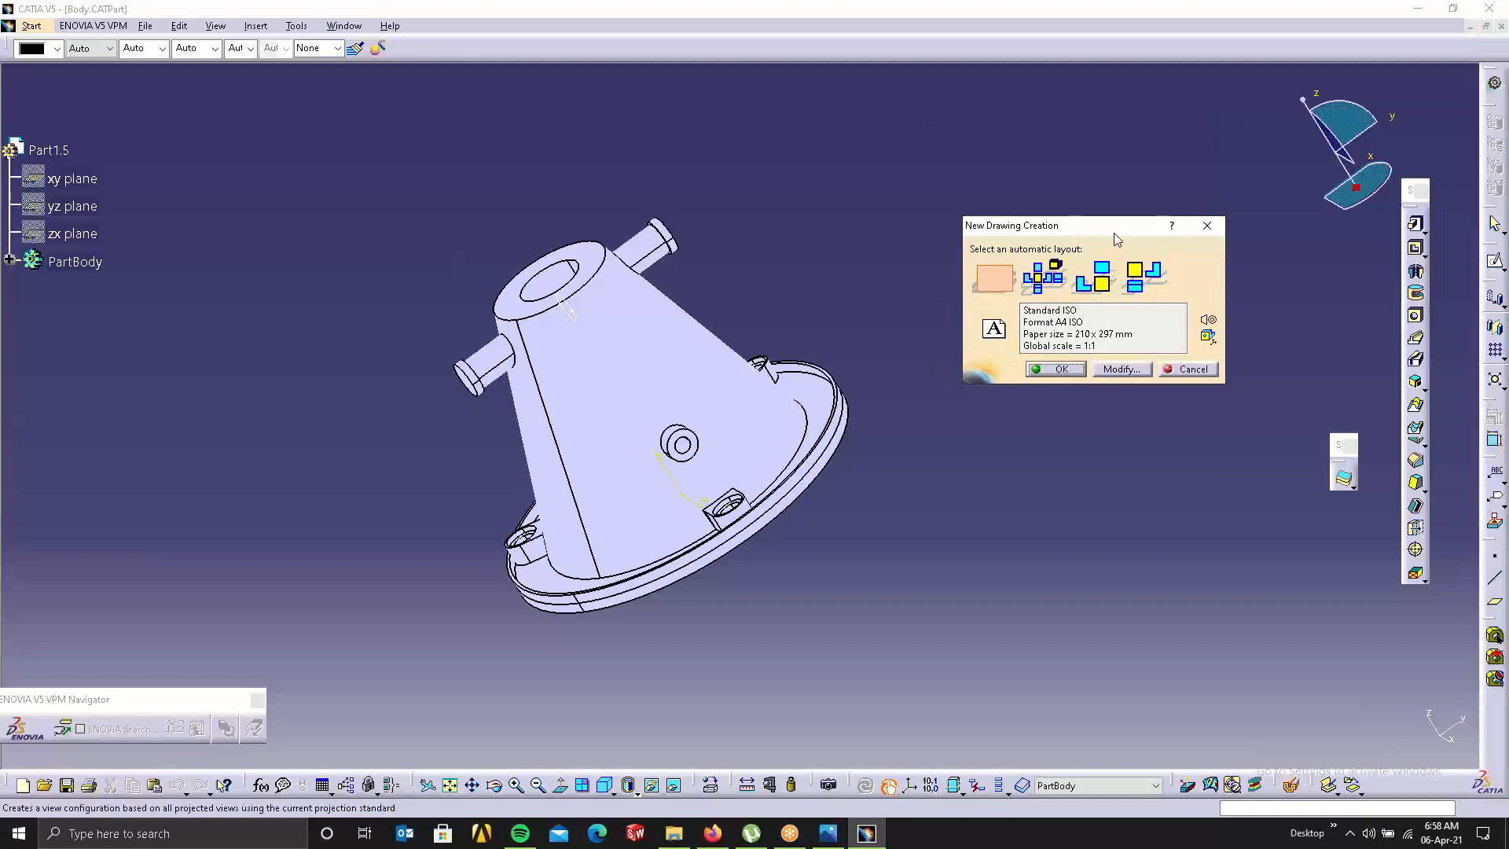
left_click_drag(1115, 233, 1080, 143)
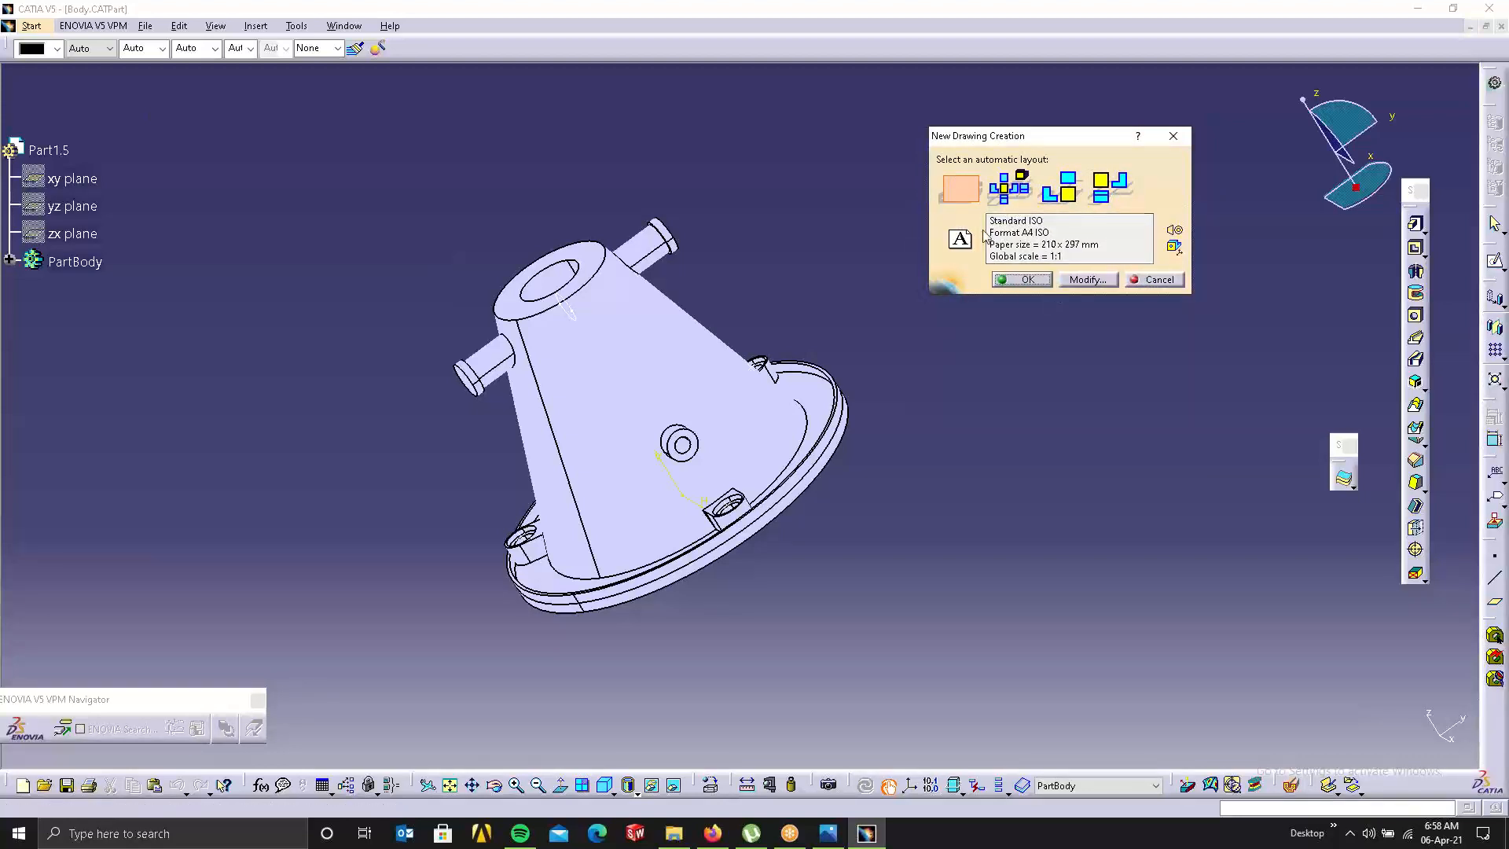
left_click(1009, 189)
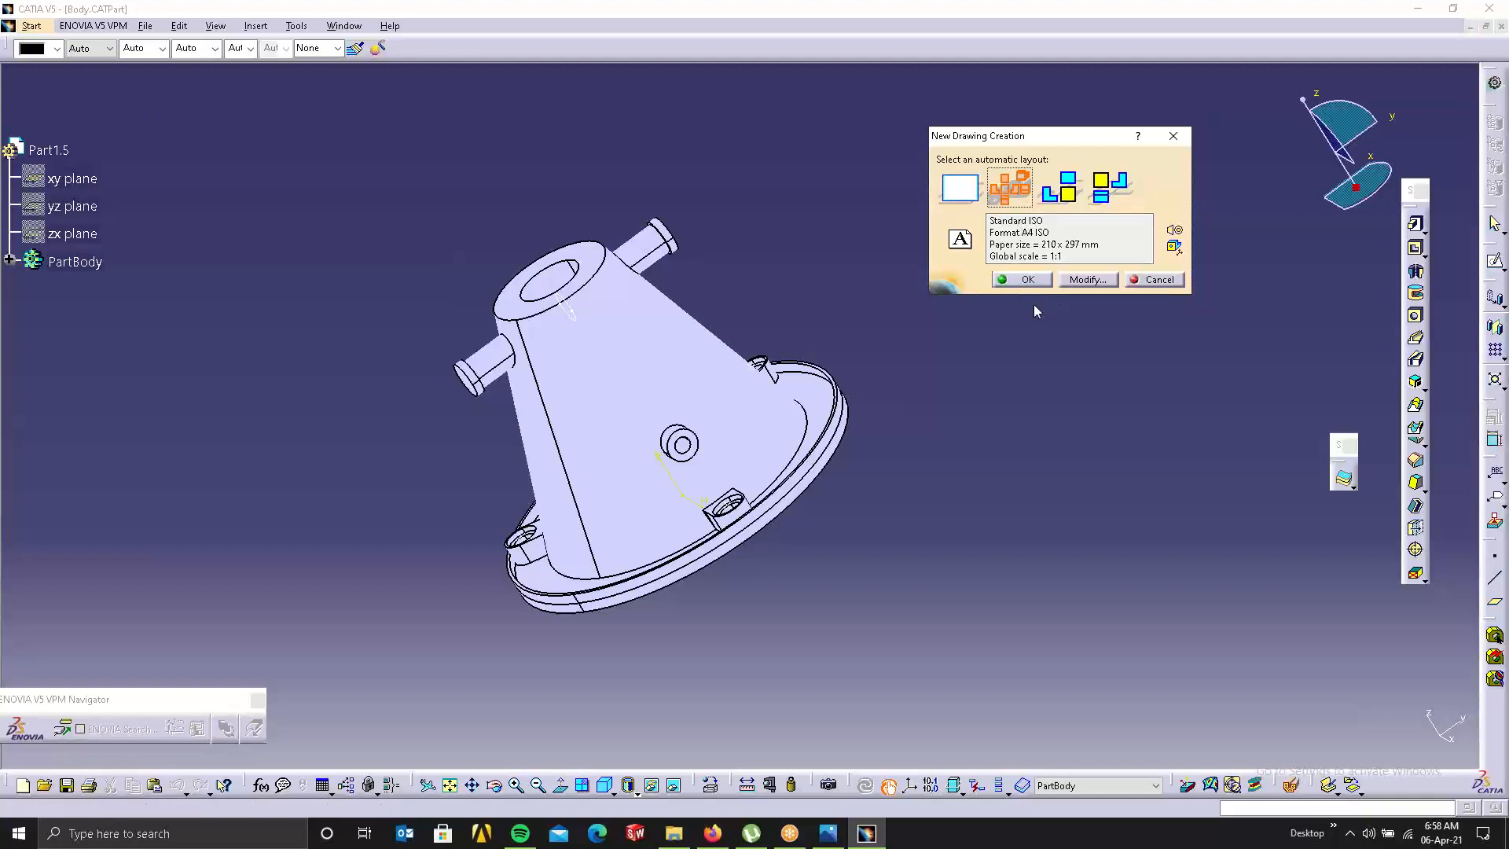
left_click(1030, 278)
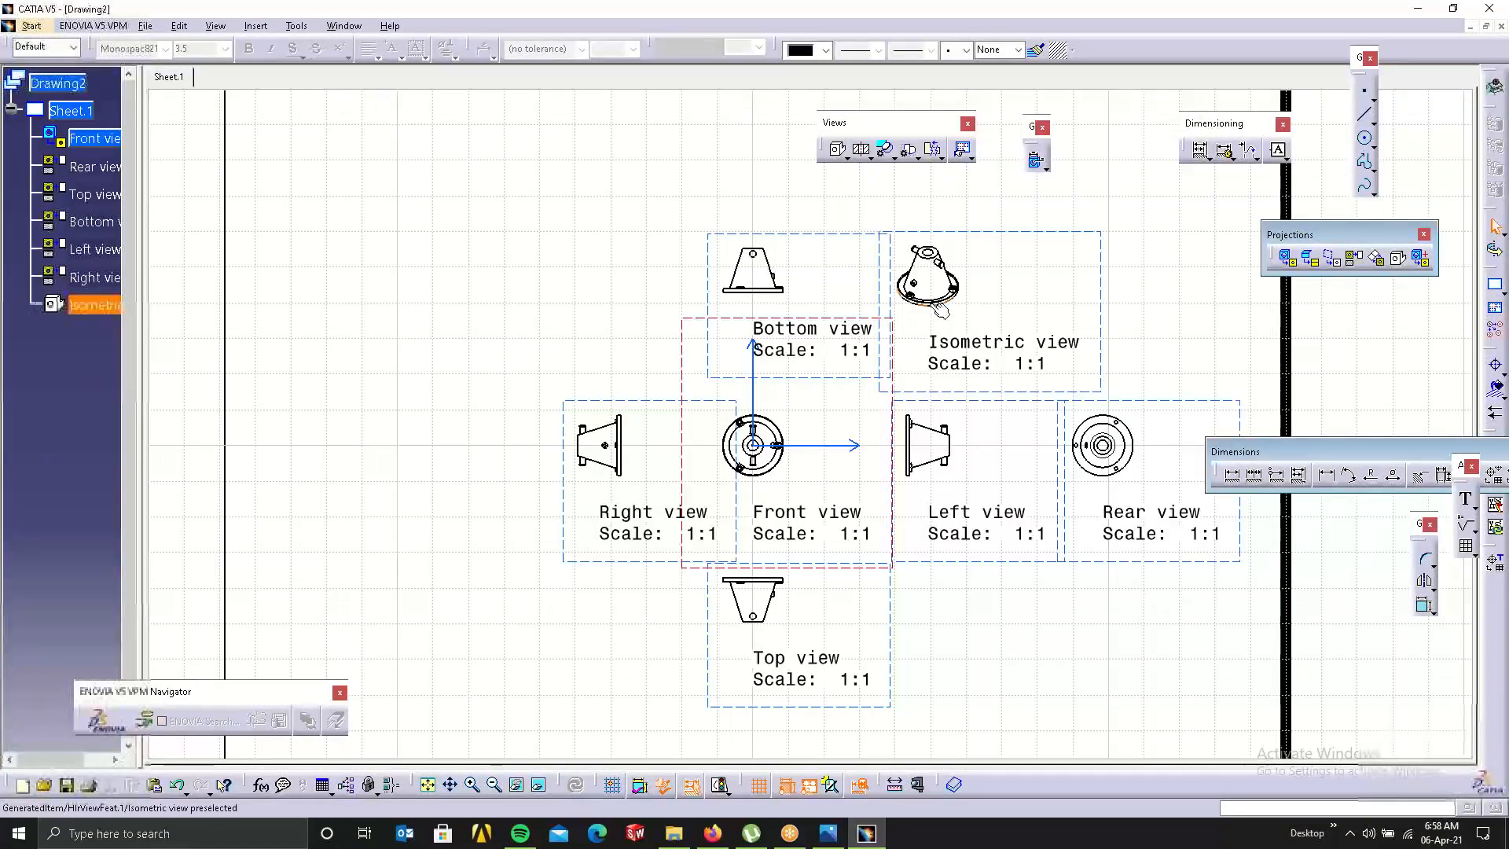
Close the all-views drawing without saving it.
mouse_move(904, 378)
middle_mouse_down()
mouse_move(603, 257)
mouse_move(694, 459)
middle_mouse_up()
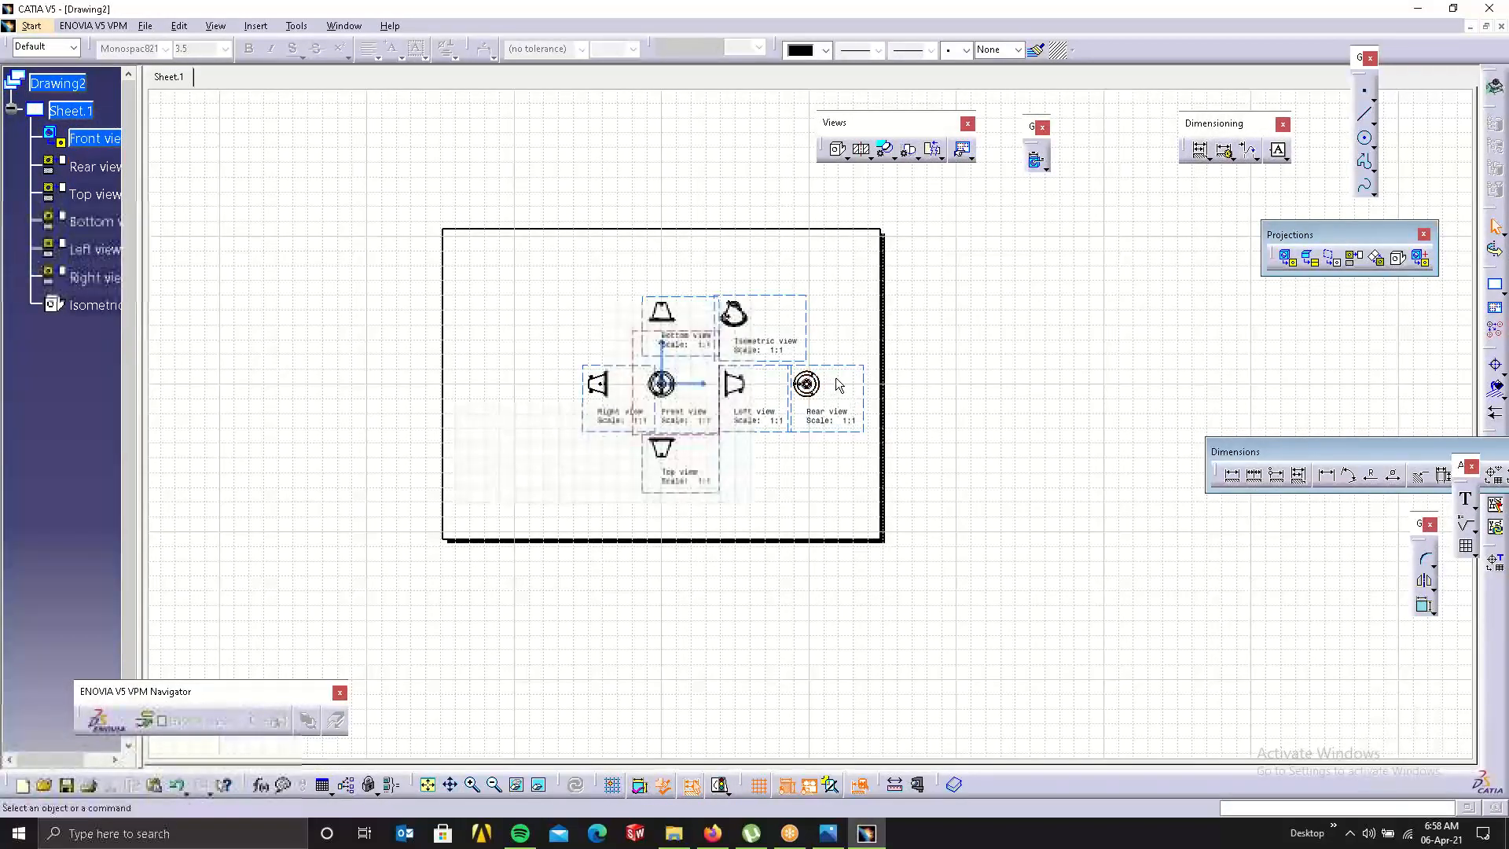
left_click(1500, 27)
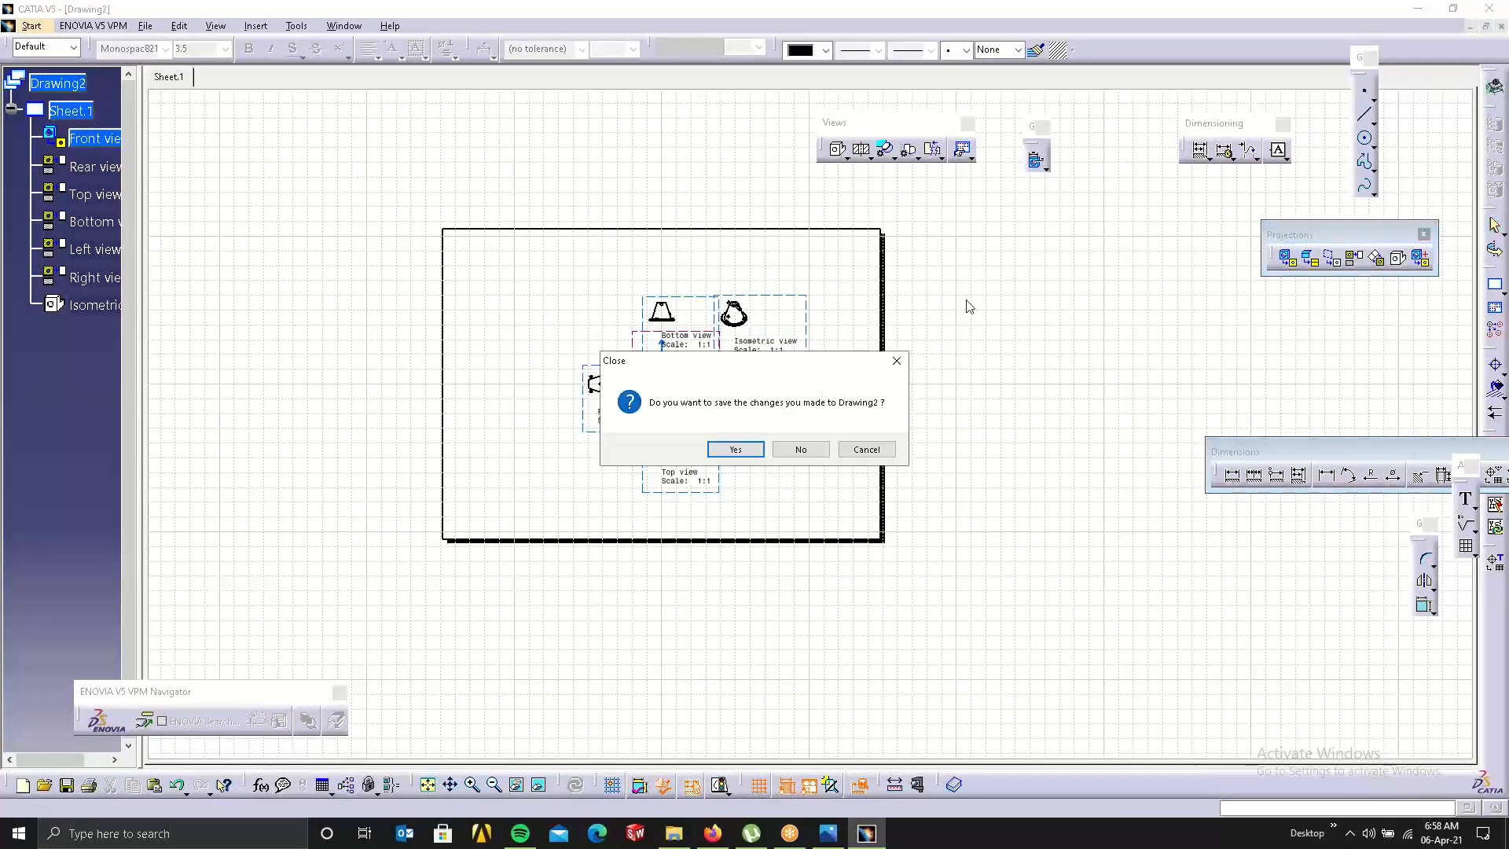
left_click(795, 447)
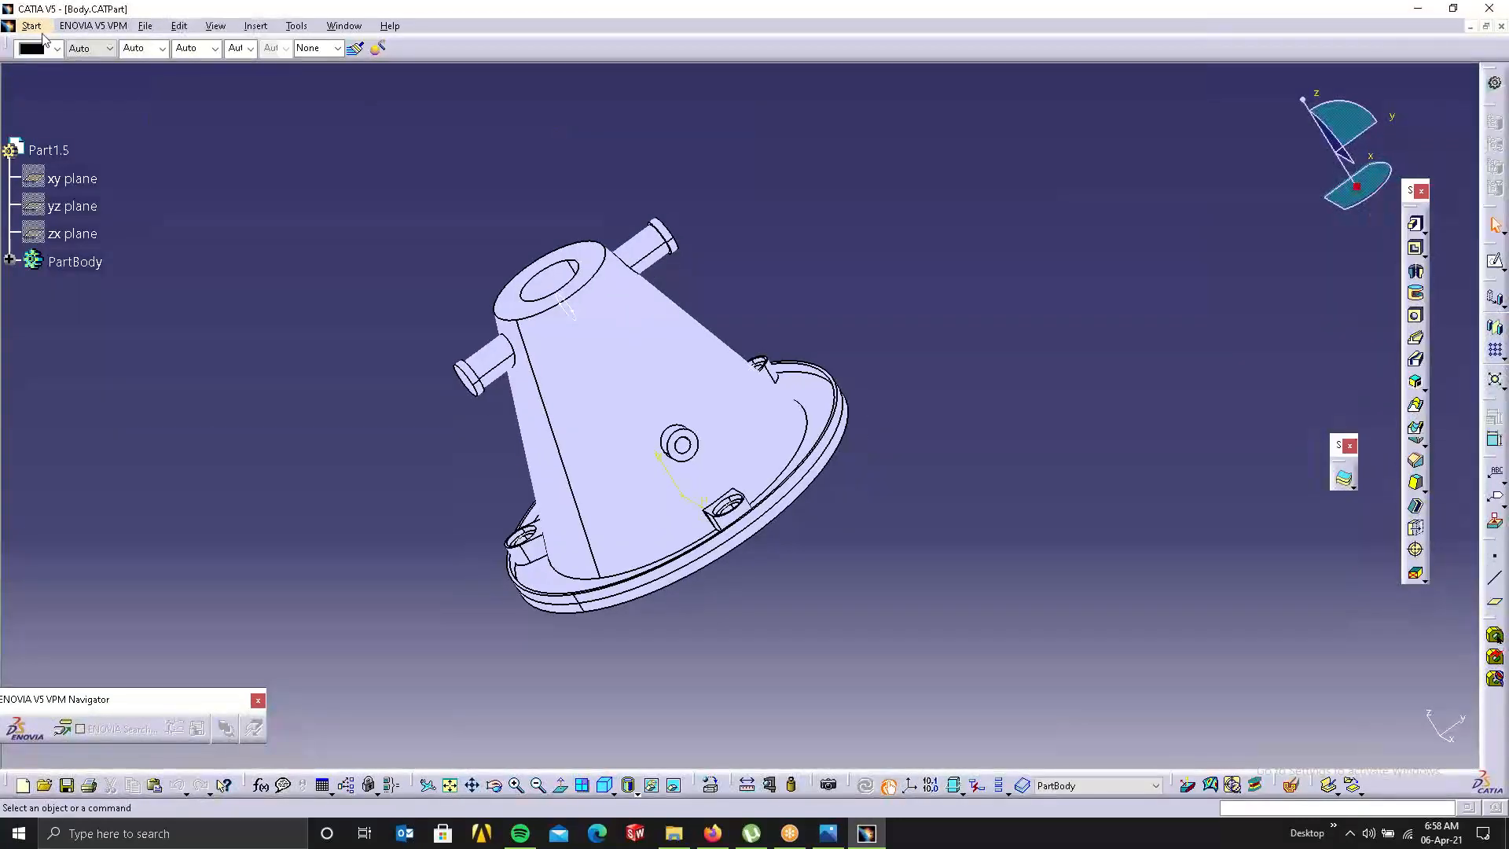
Create a drawing of the Body part with the front, bottom and right automatic layout at 1:1.
left_click(31, 26)
mouse_move(126, 259)
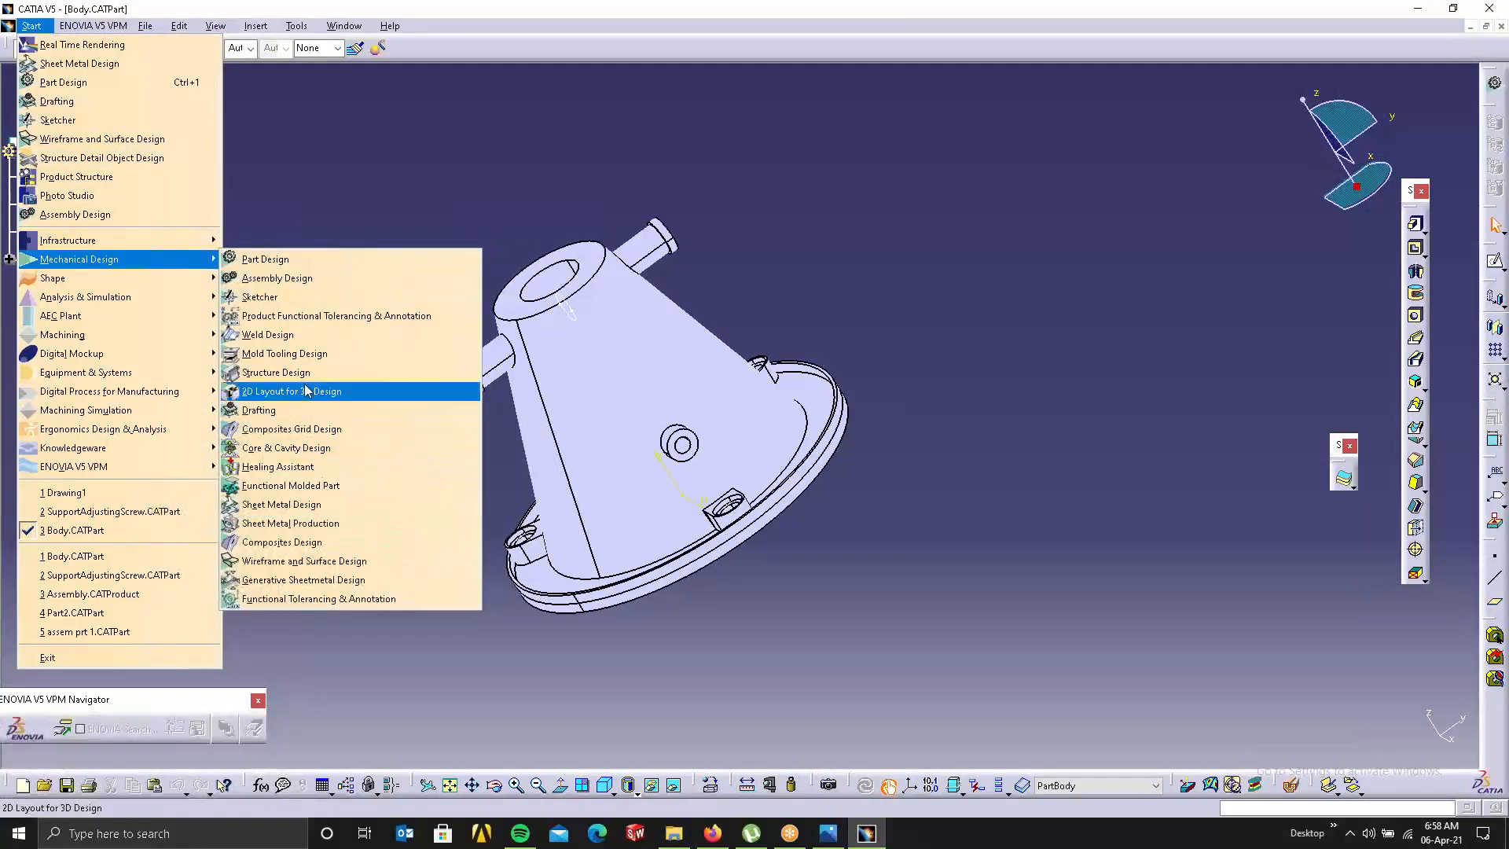
left_click(287, 410)
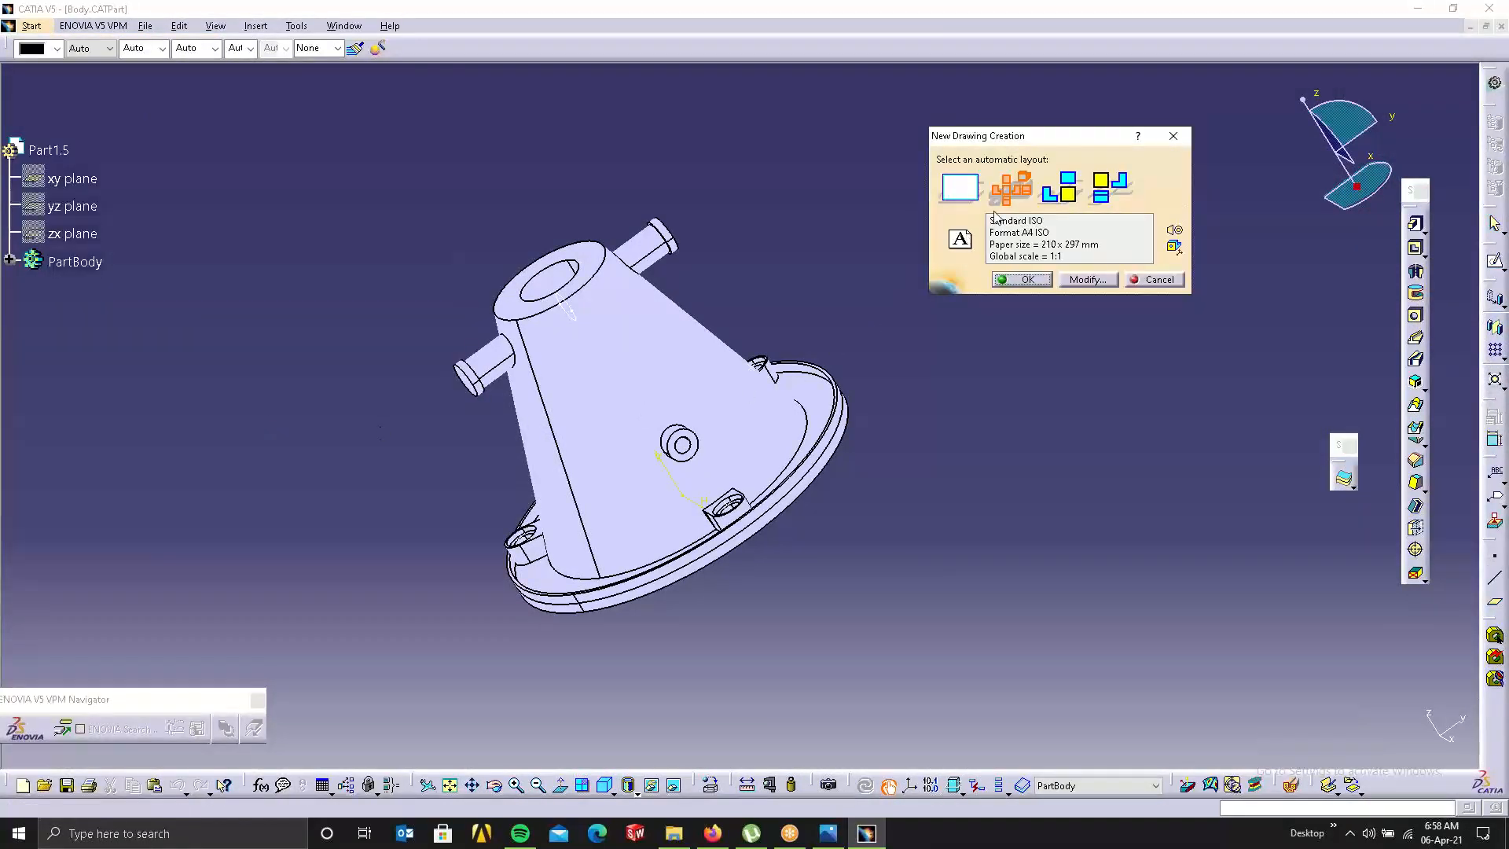
left_click(1059, 189)
left_click(1032, 281)
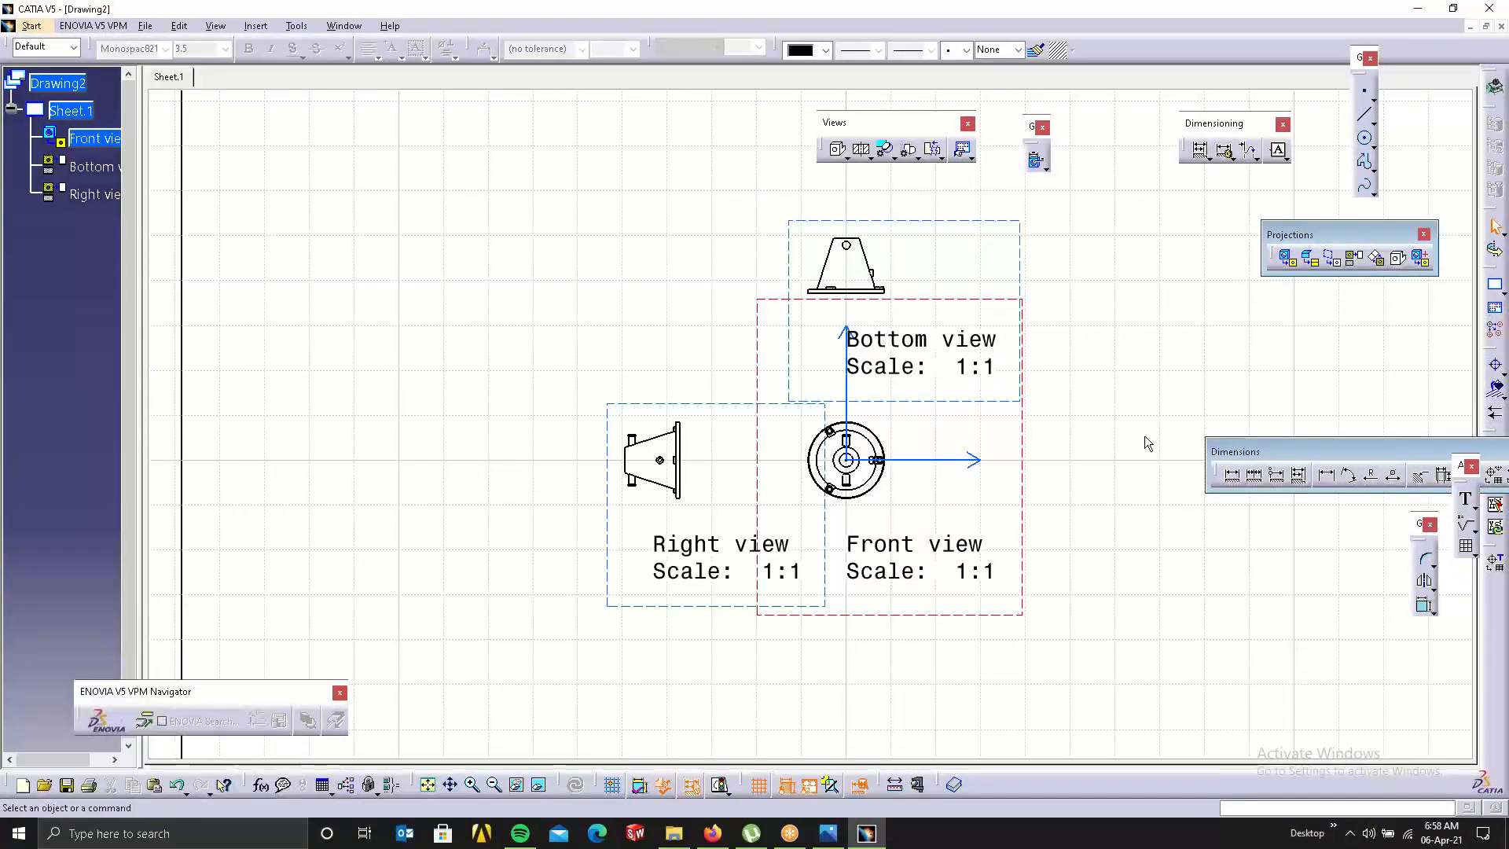
Look over the three-view drawing and close it without saving.
left_click_drag(1007, 307, 982, 330)
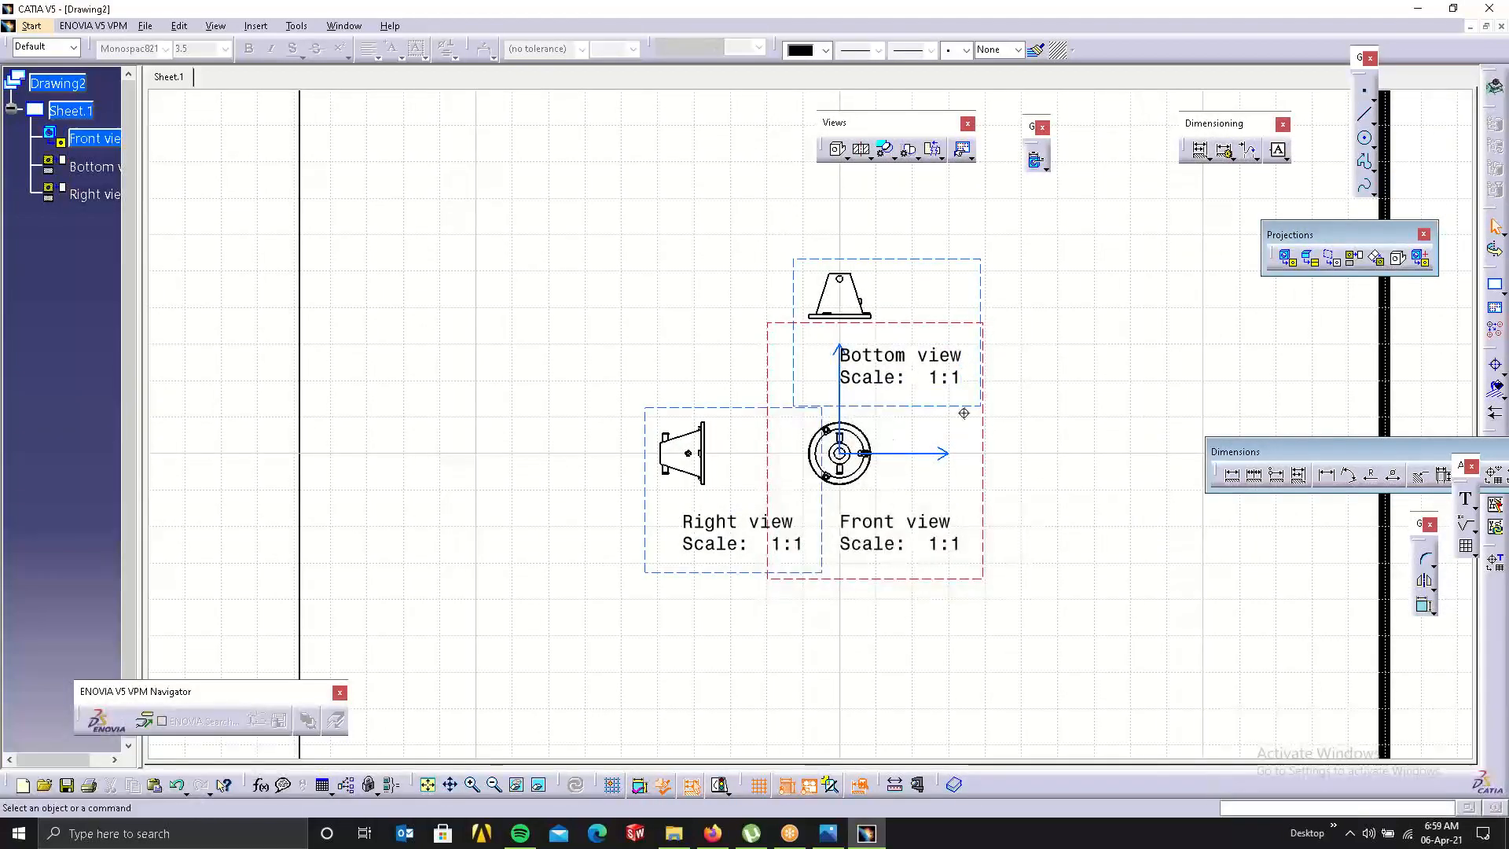
middle_click_drag(967, 424, 967, 464)
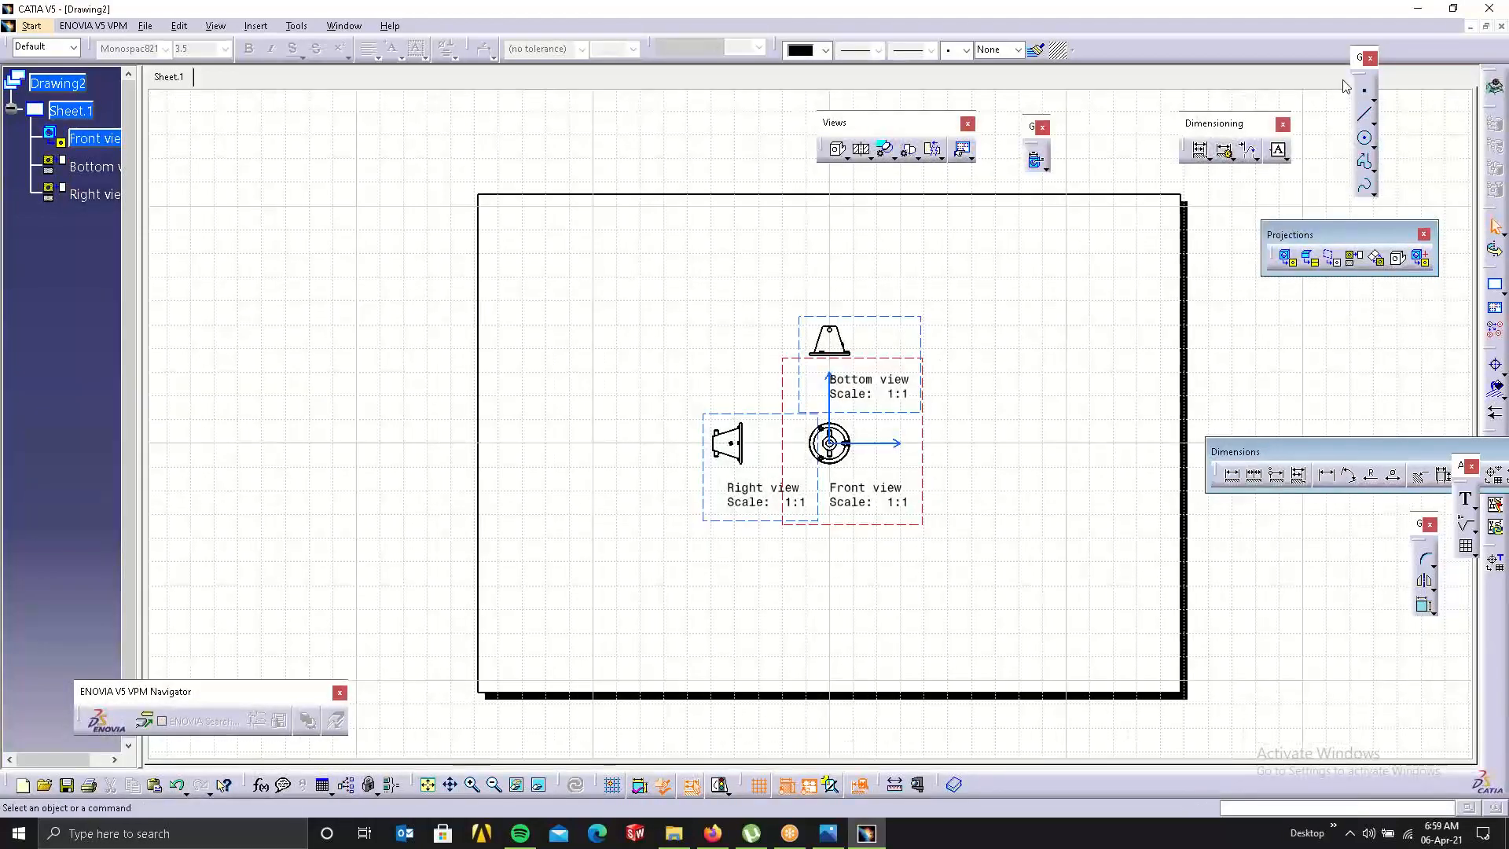
left_click(1499, 29)
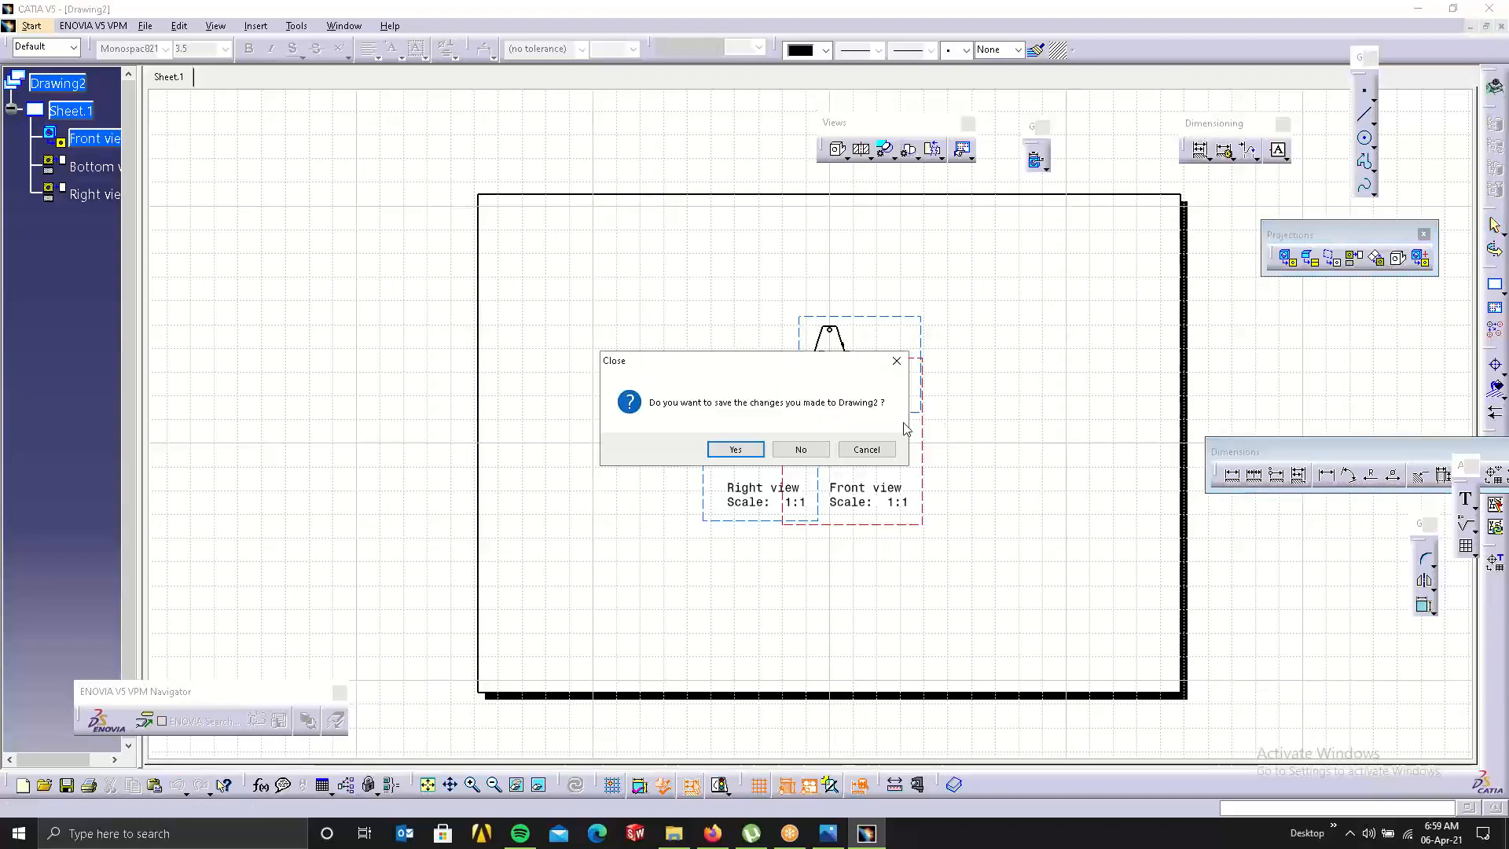
left_click(800, 449)
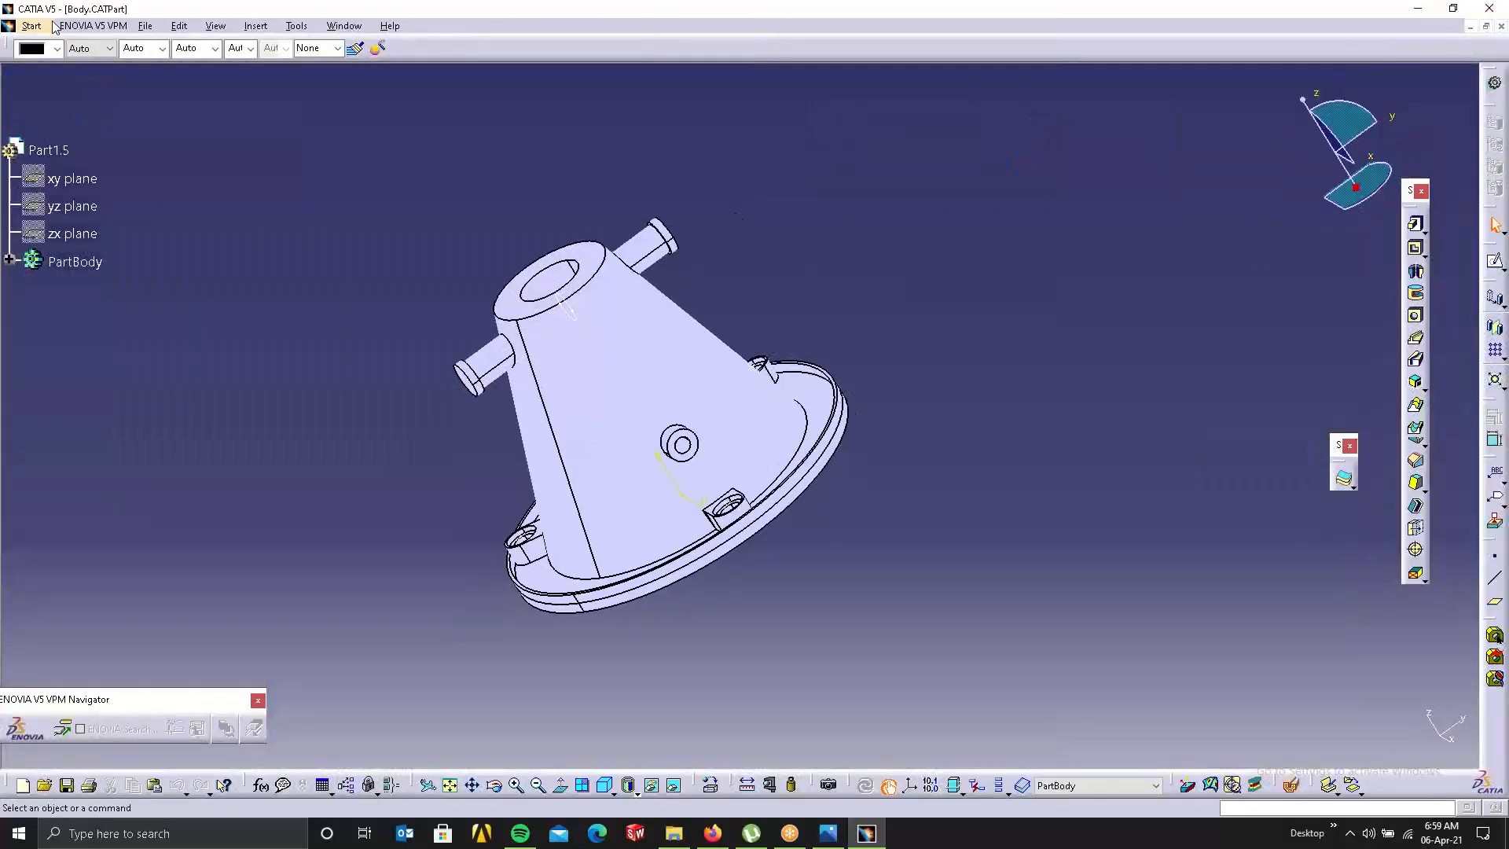
Create an empty drawing from the Body part using the ISO standard and an A4 ISO landscape sheet.
left_click(31, 26)
mouse_move(157, 262)
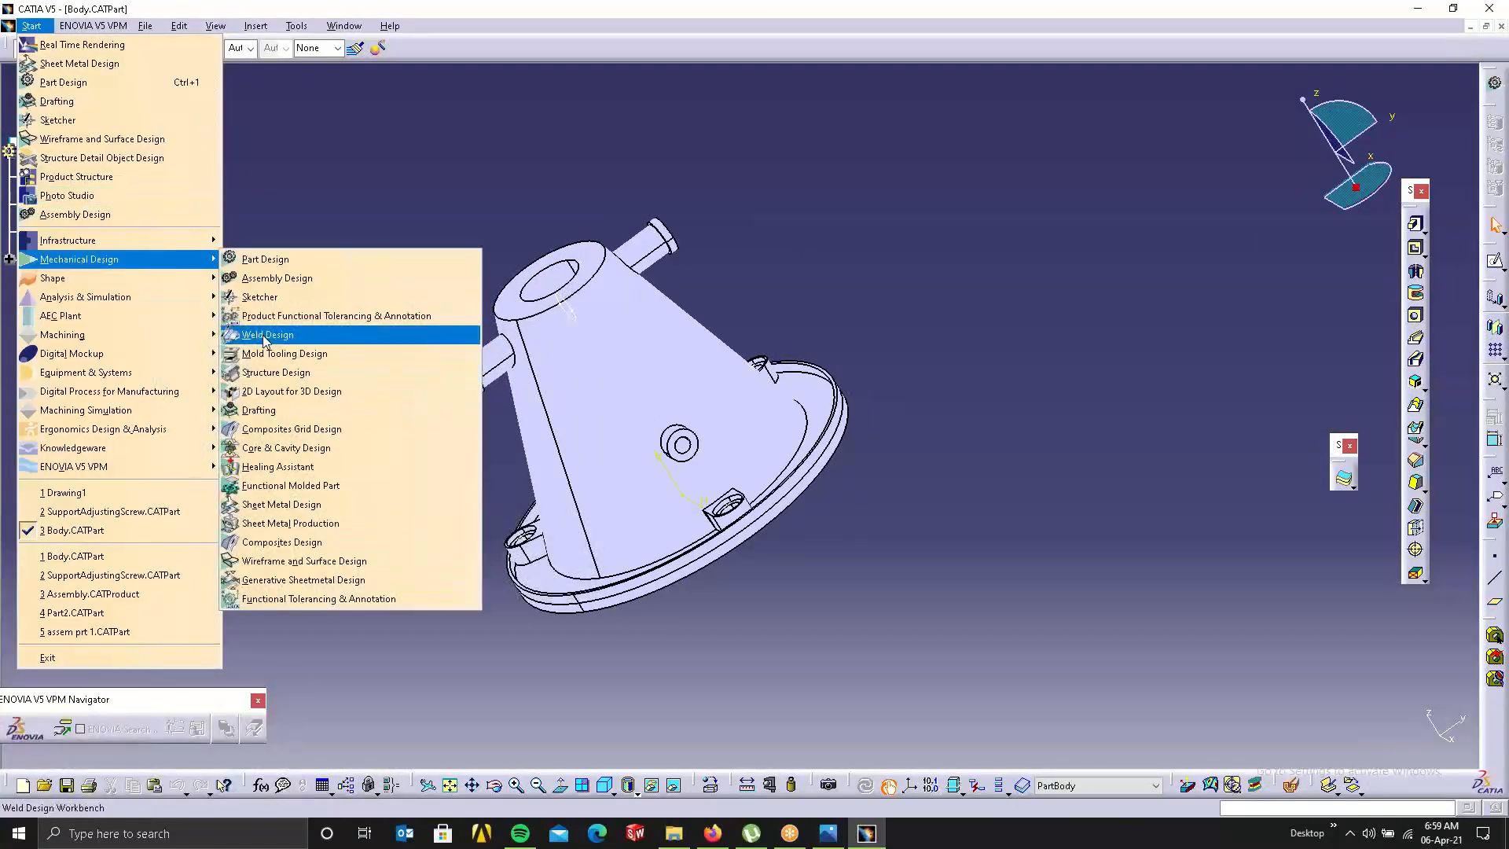
left_click(272, 409)
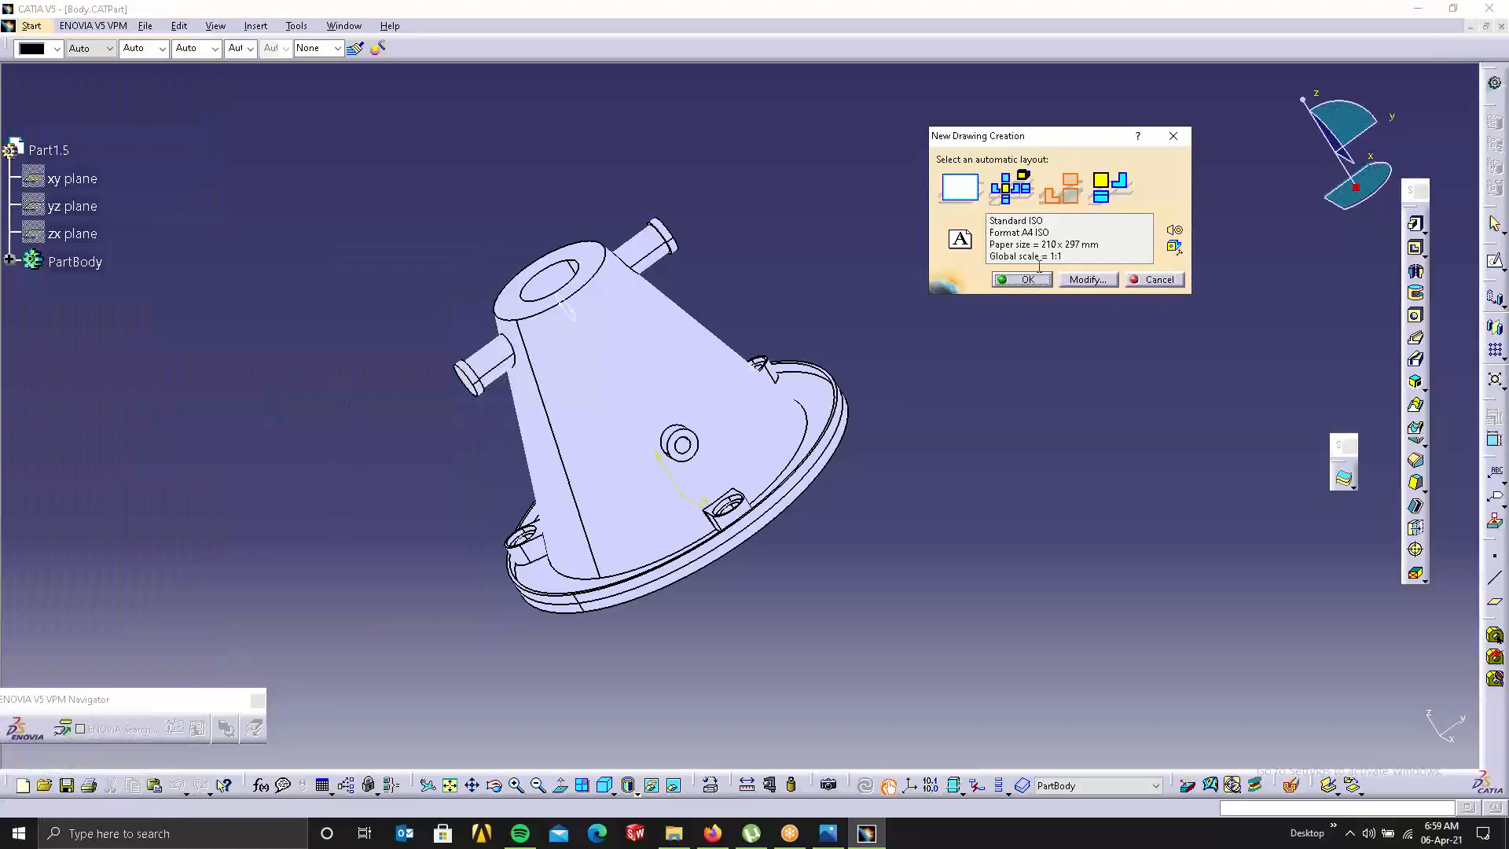
left_click(1104, 202)
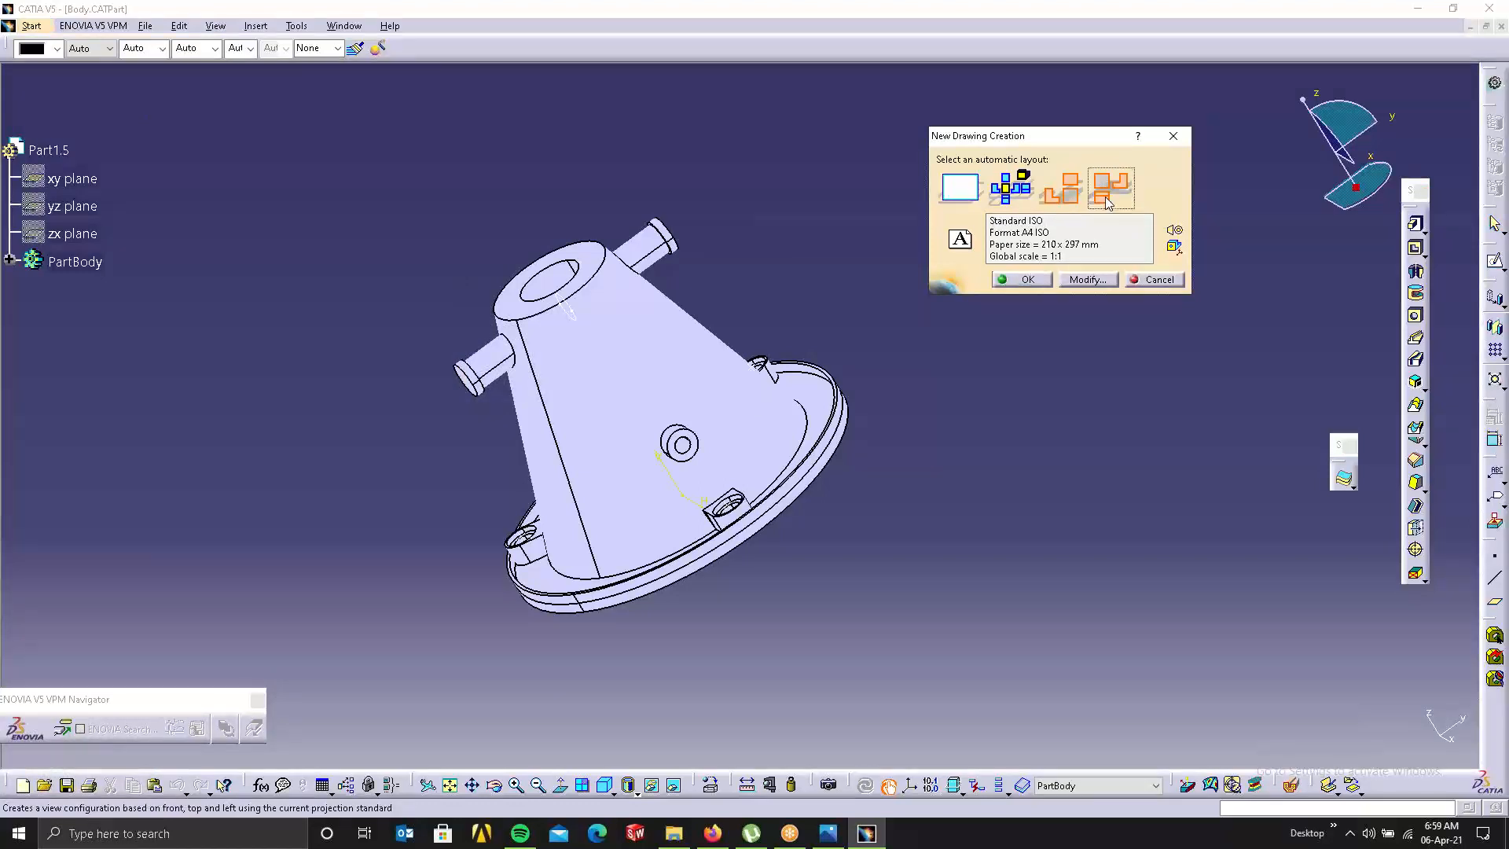
left_click(1061, 190)
left_click(963, 187)
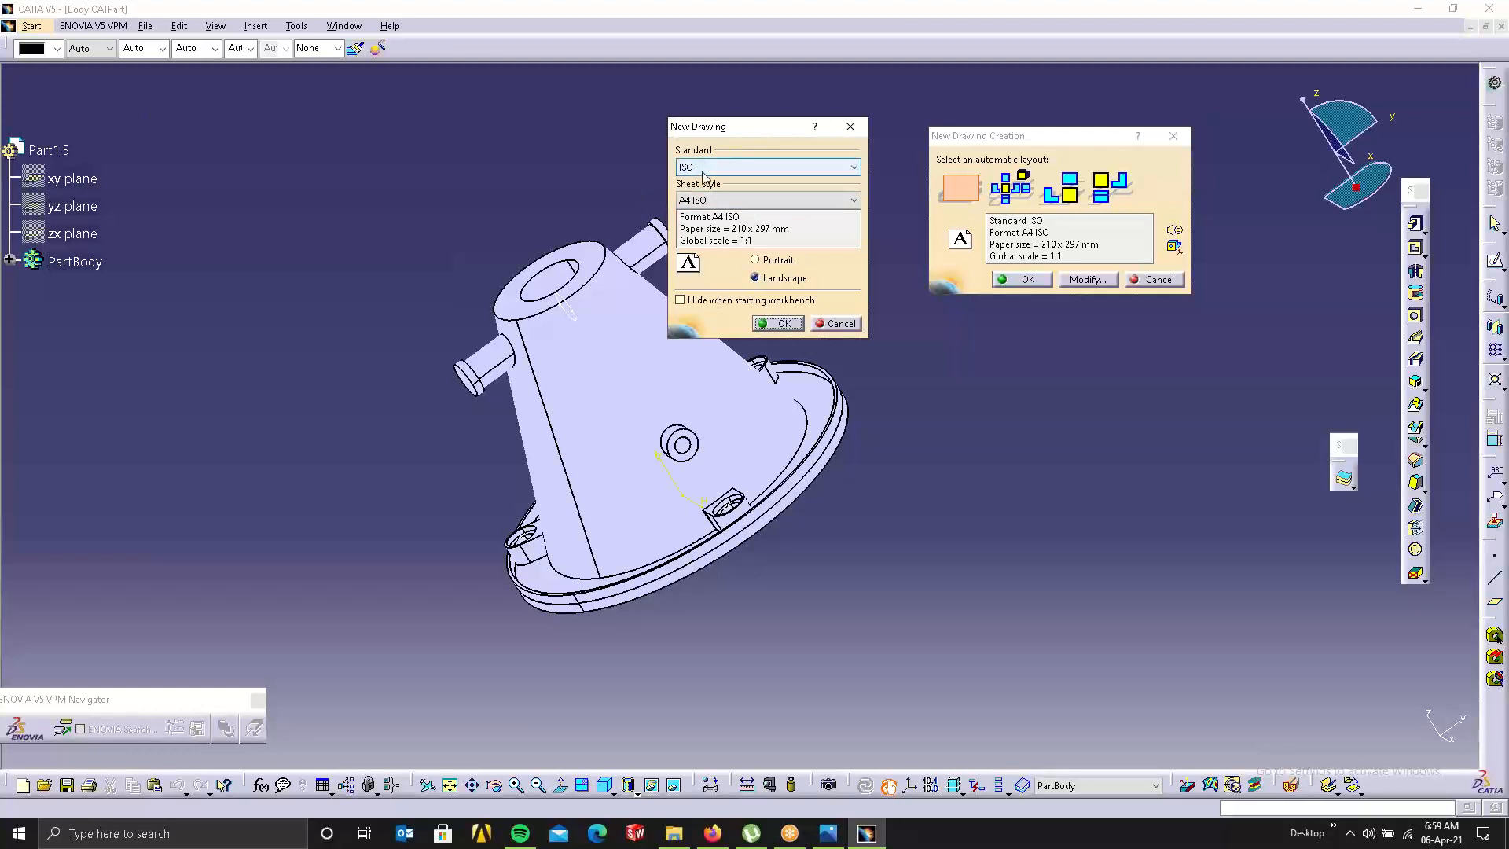
left_click(774, 324)
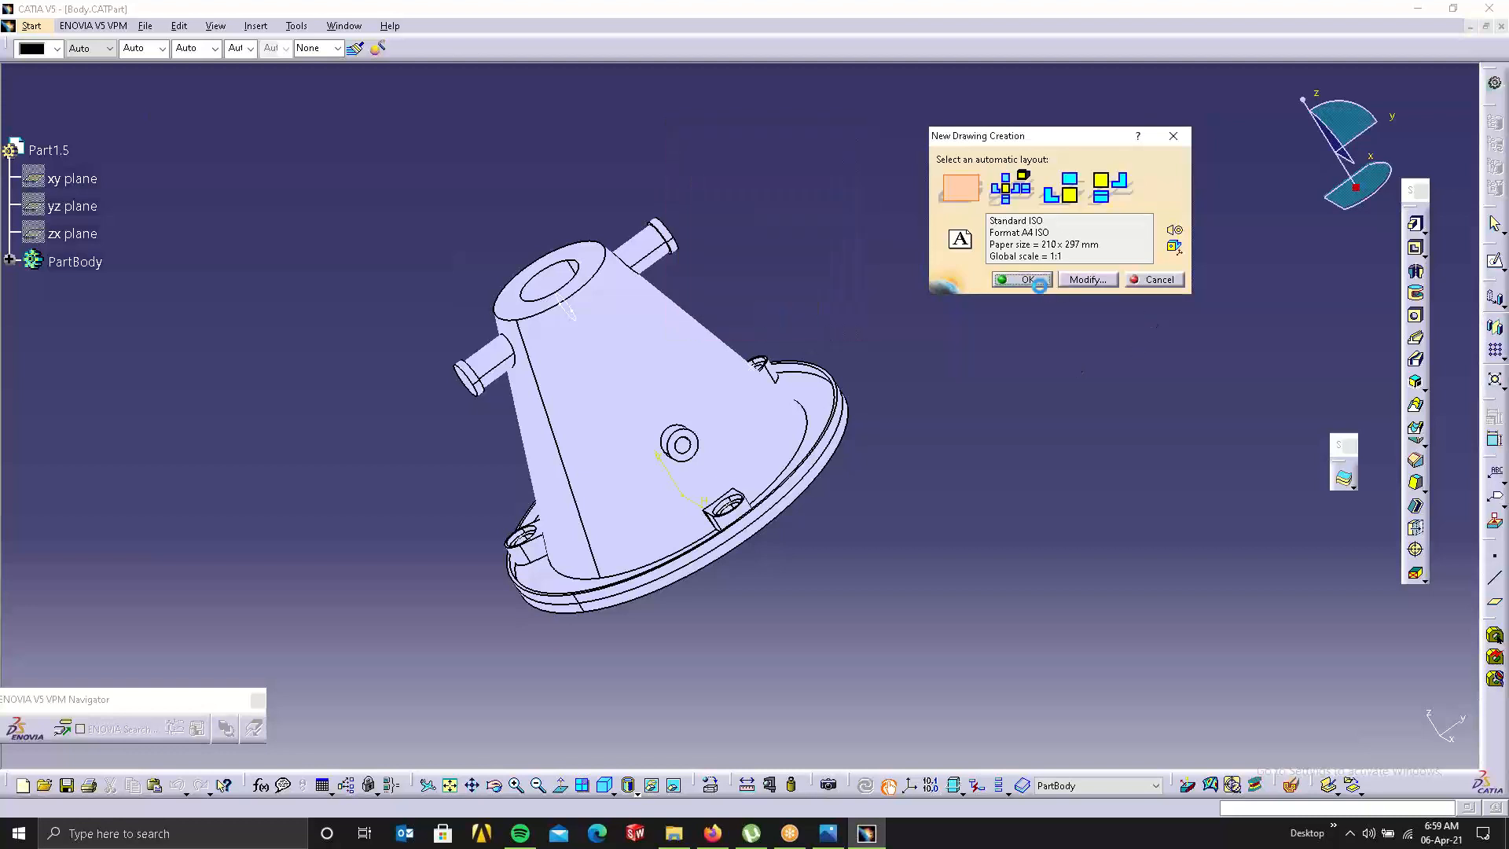
left_click(1032, 281)
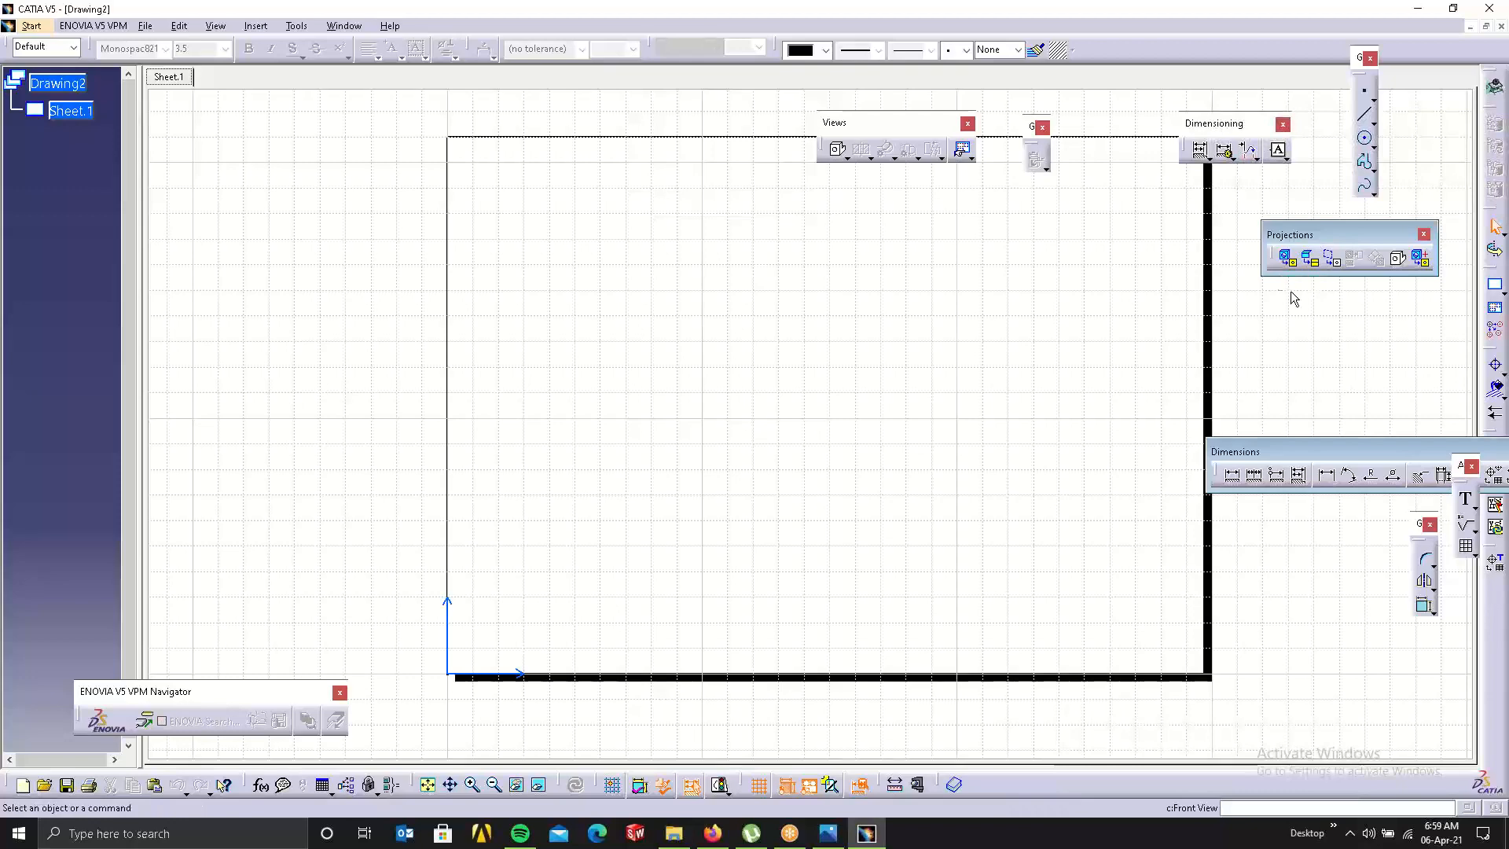
Start a front view and select the ring face of the small cone-side boss in Body.CATPart as its reference plane.
left_click(1287, 258)
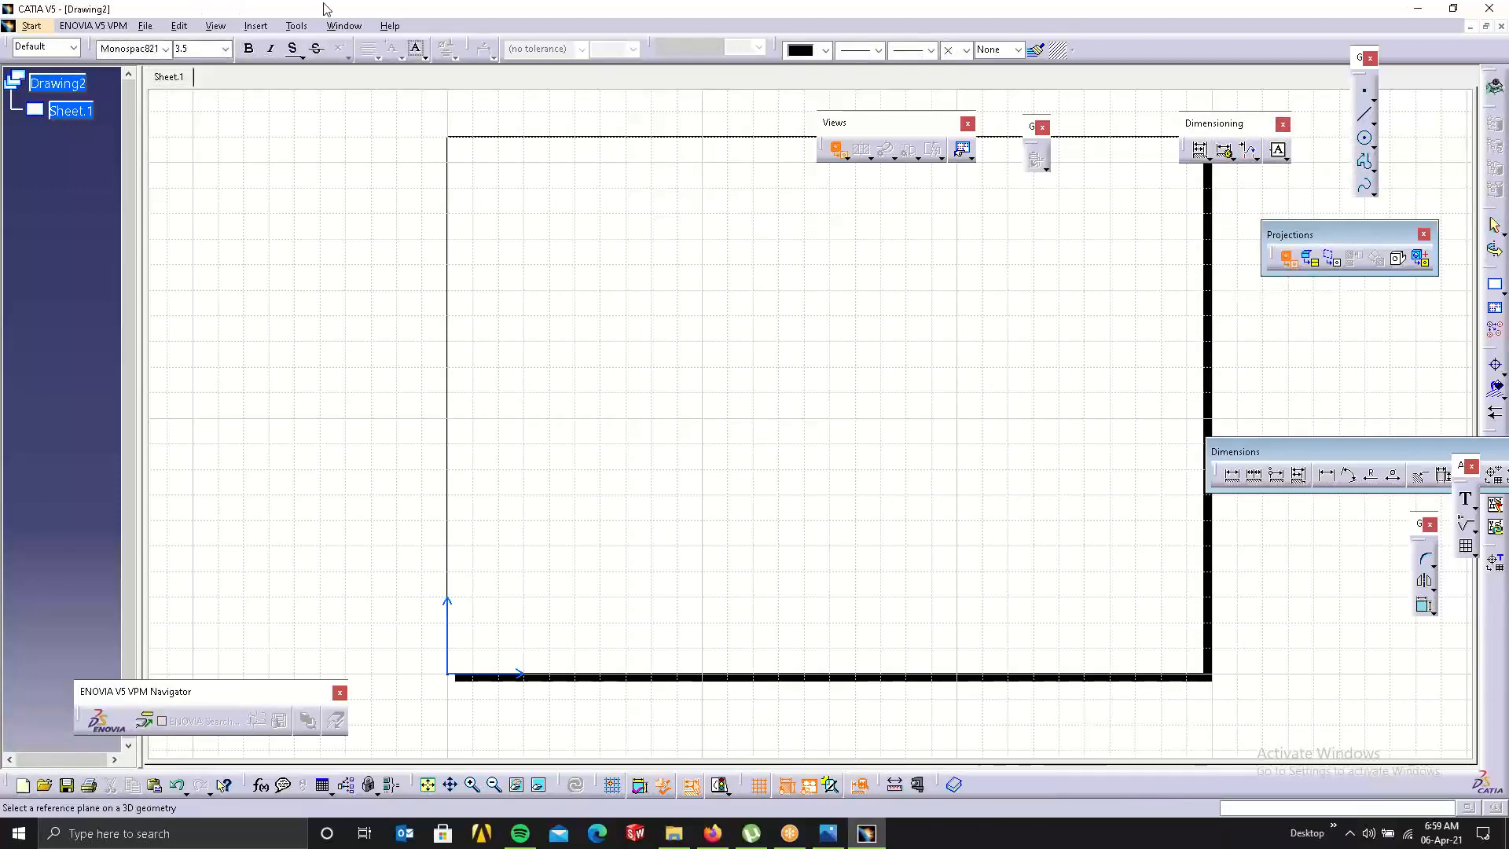
left_click(337, 27)
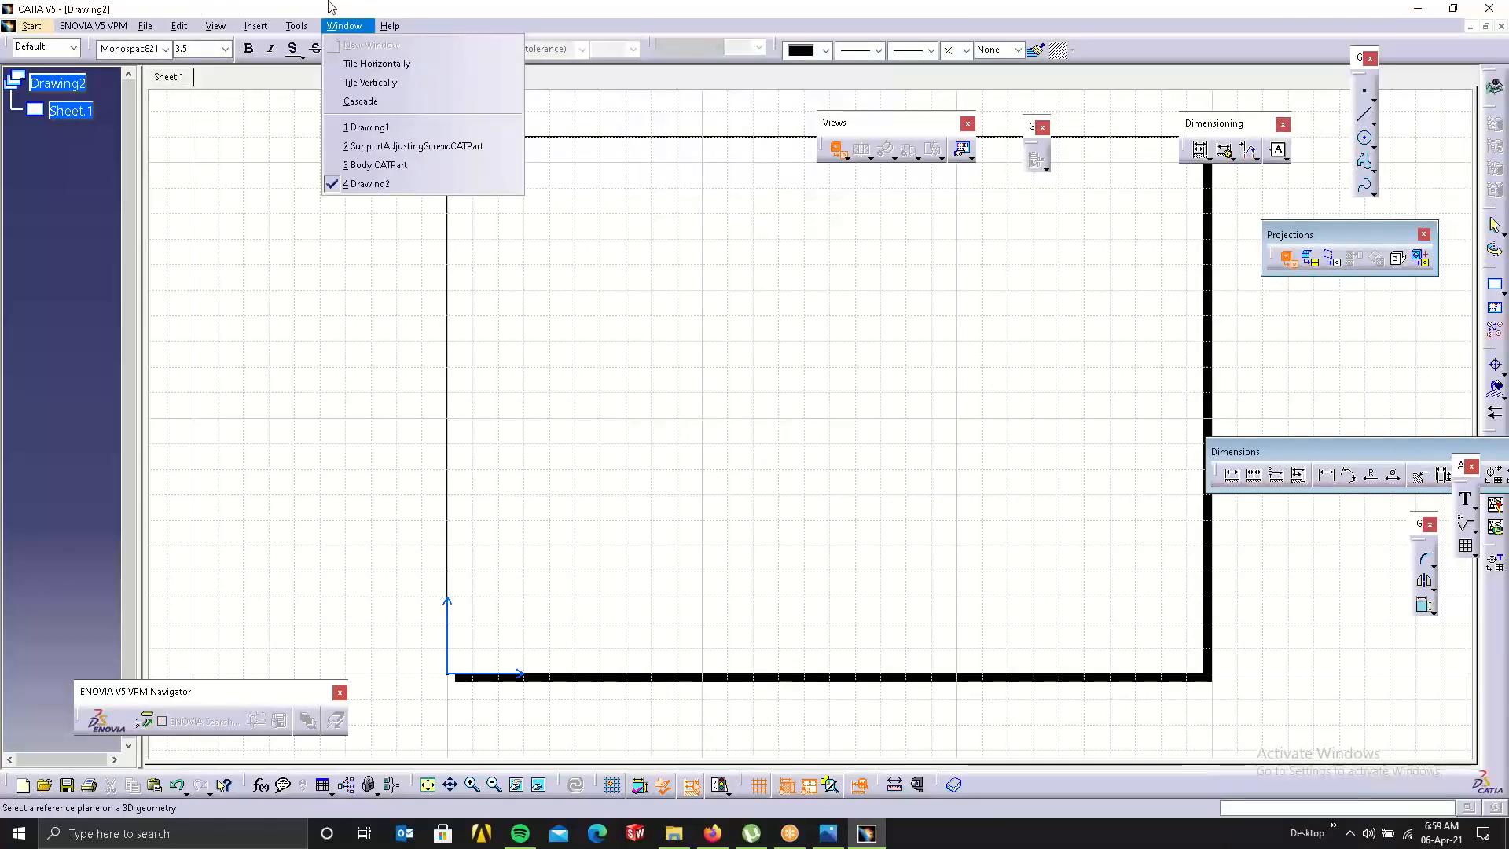
left_click(366, 160)
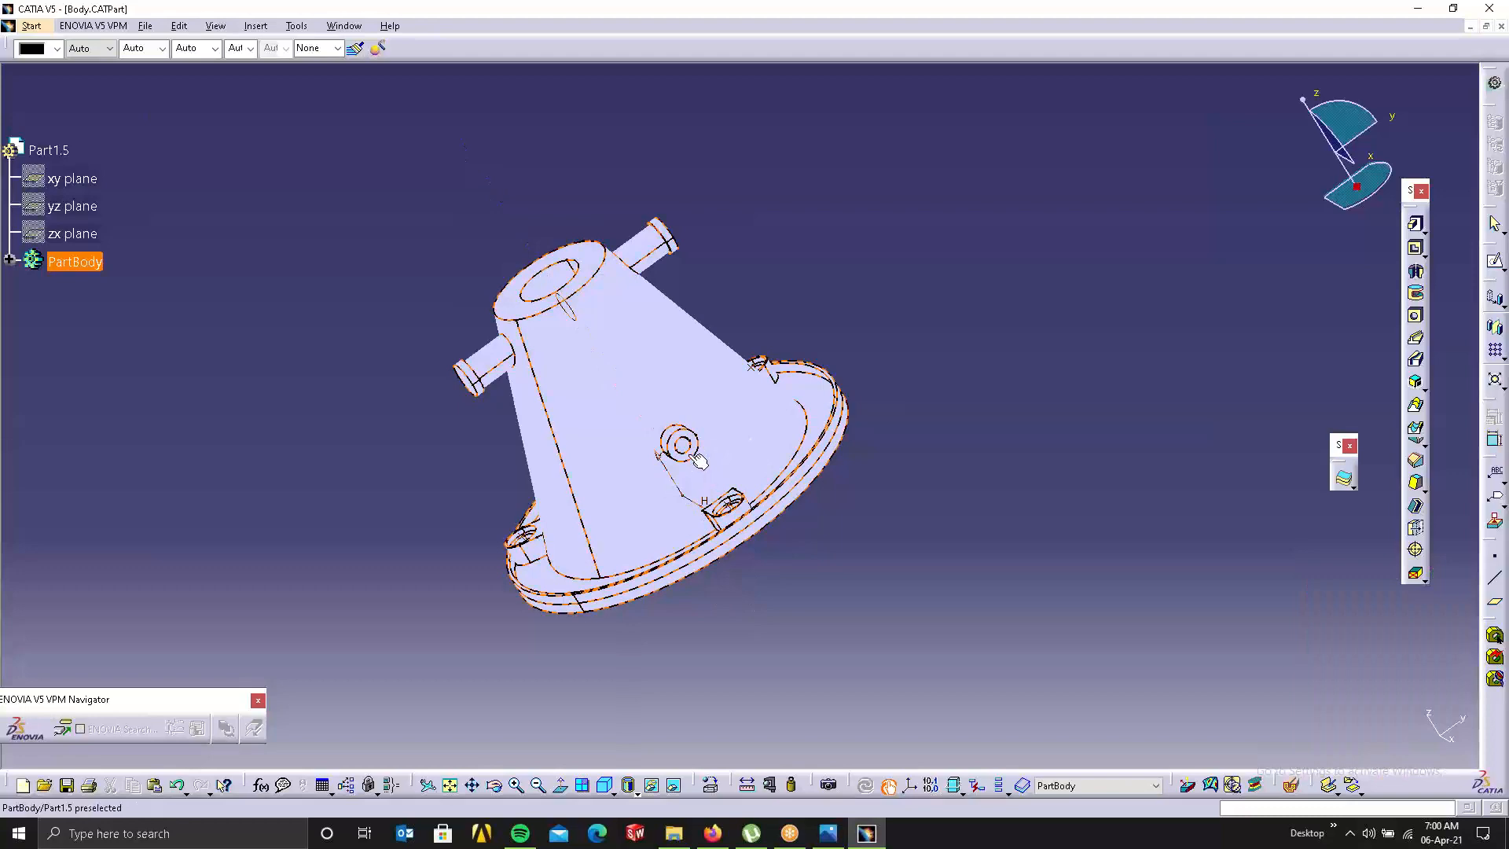
left_click(694, 441)
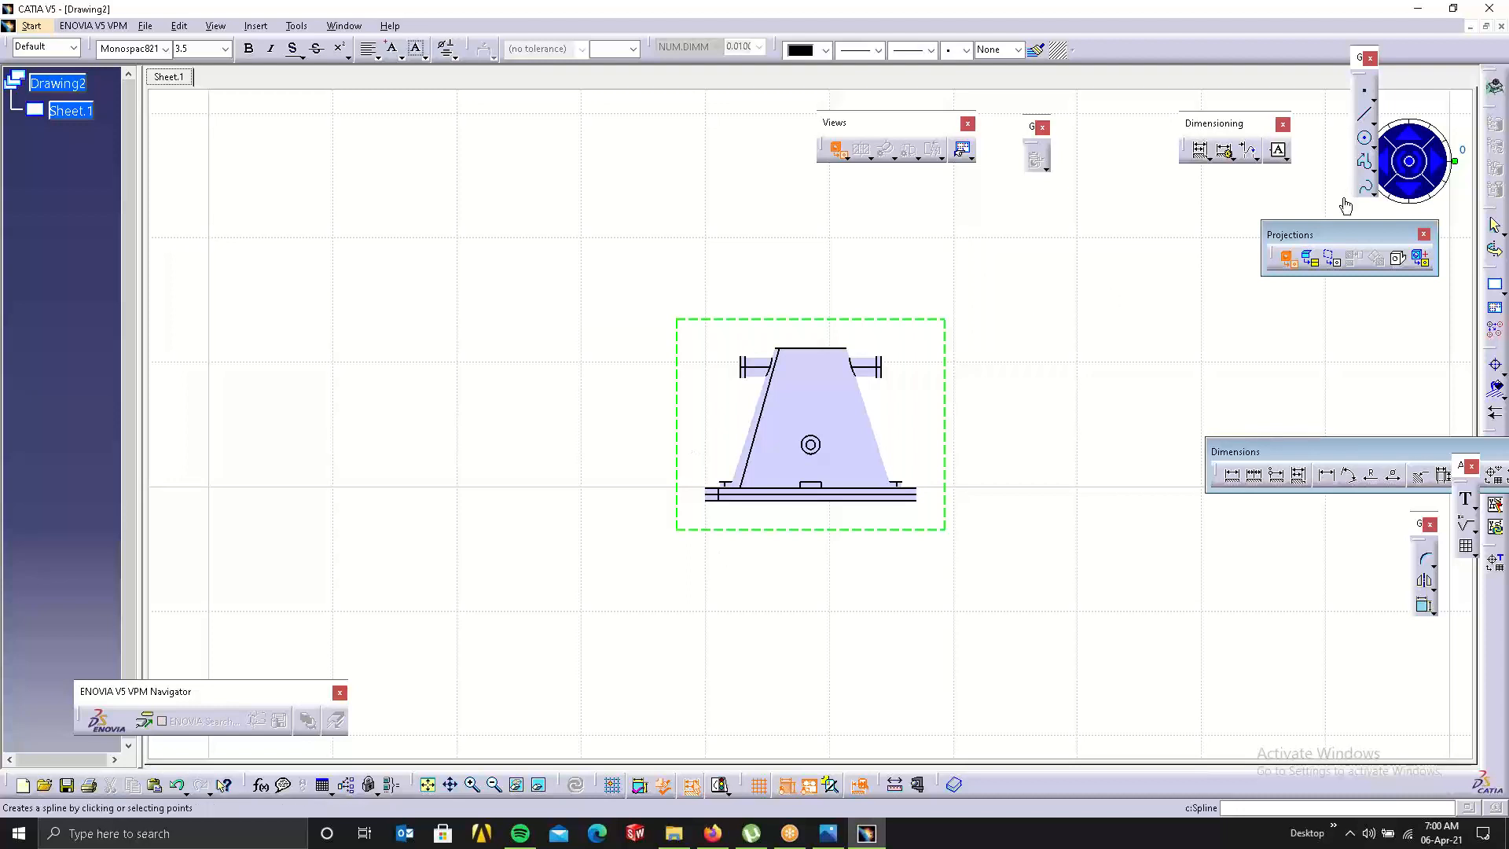
Turn the front view preview sideways and upward through its orientations until the boss faces forward with a peg on each side.
left_click(1436, 162)
left_click(1436, 162)
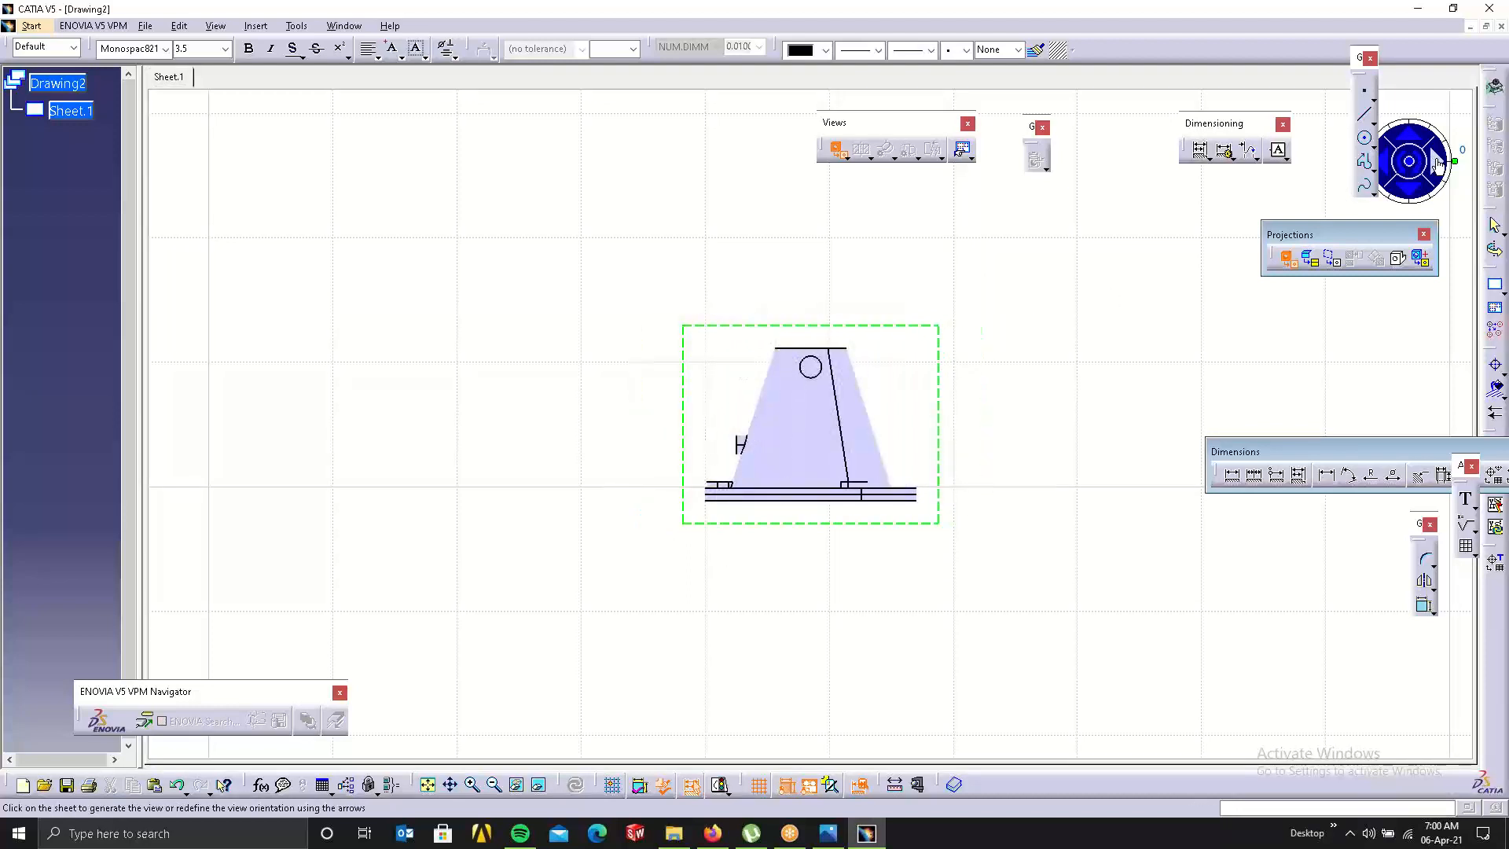
left_click(1437, 162)
left_click(1417, 140)
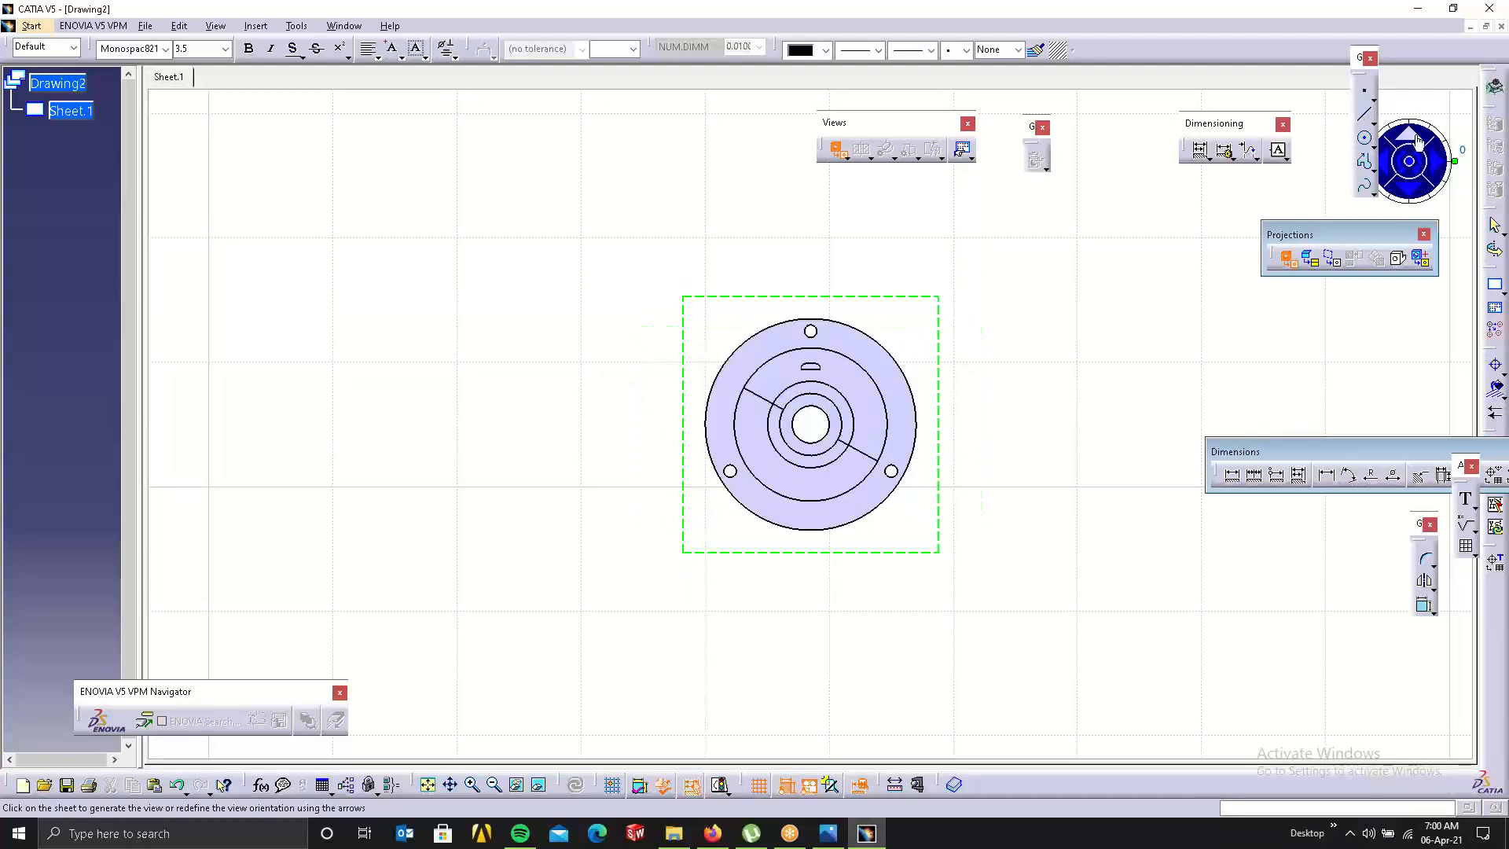
left_click(1417, 140)
left_click(1417, 139)
left_click(1417, 139)
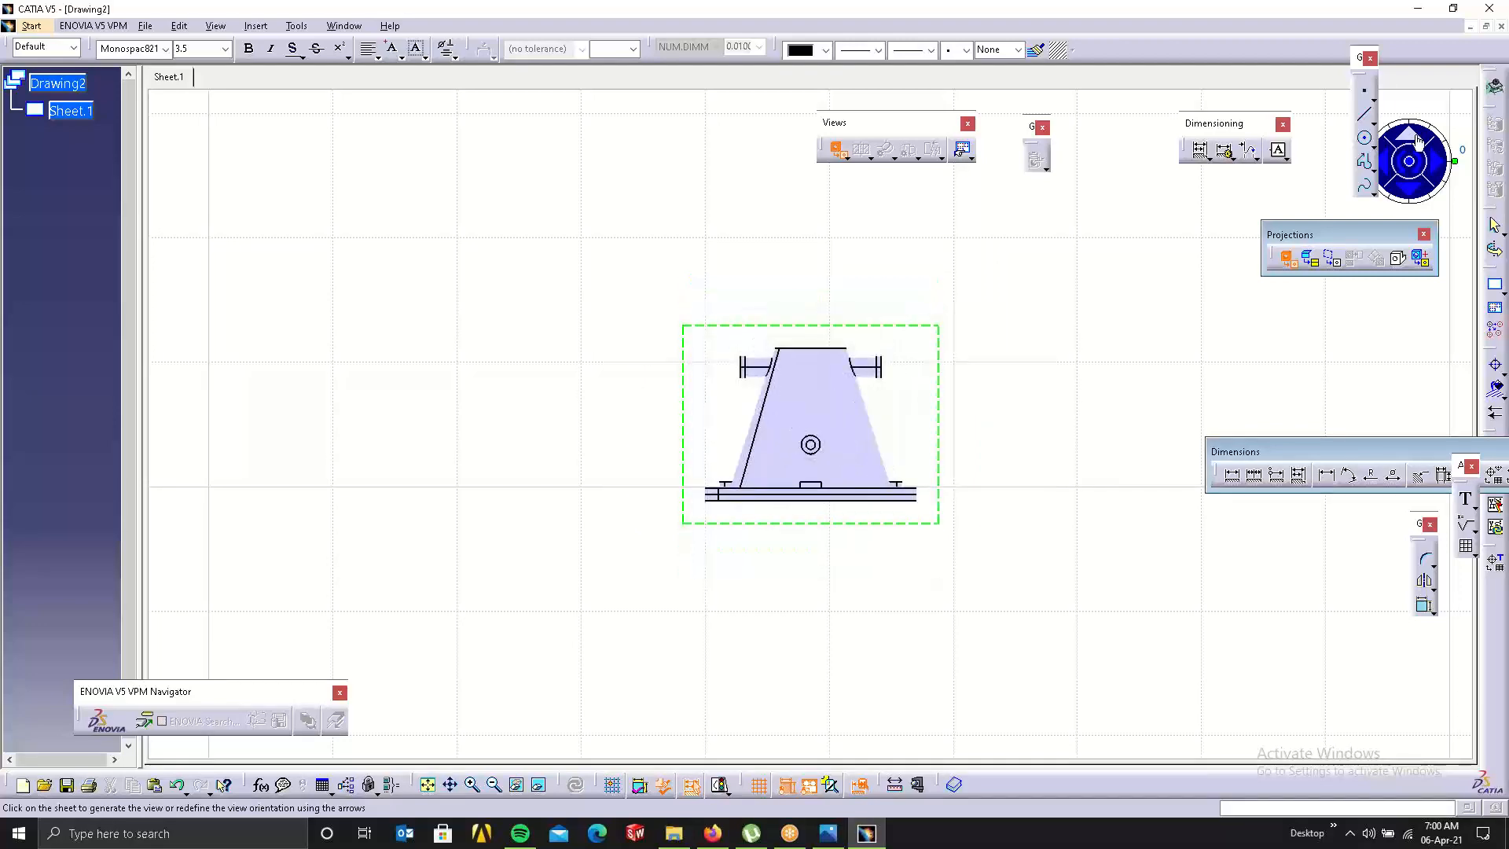
Generate the Body's front view on the sheet.
middle_click_drag(874, 403, 1087, 448, "ctrl")
left_click(1045, 438)
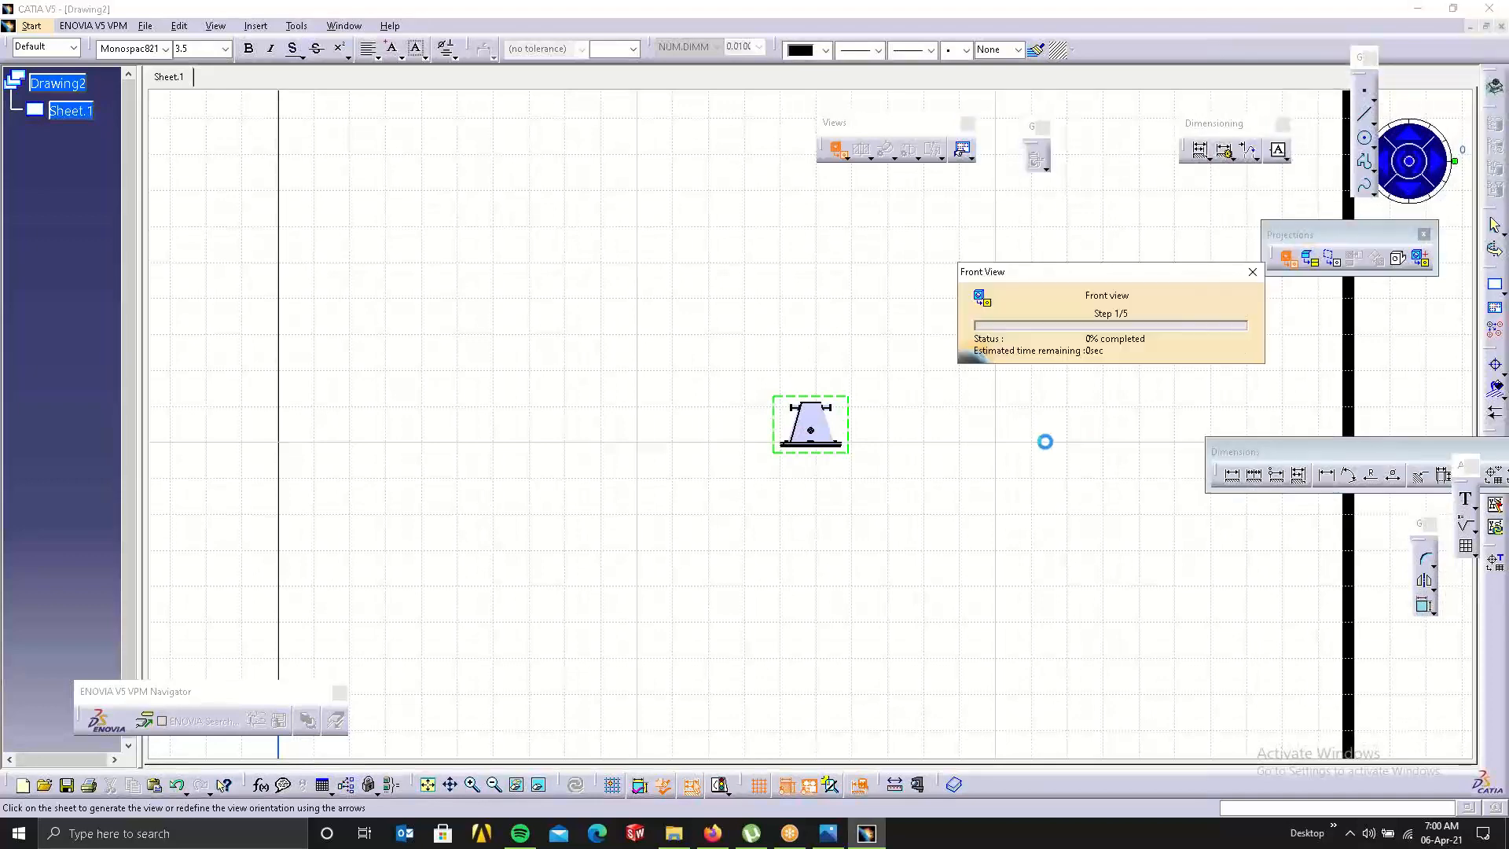
Set the scale of Sheet.1 to 5:1 in its properties.
left_click(77, 109)
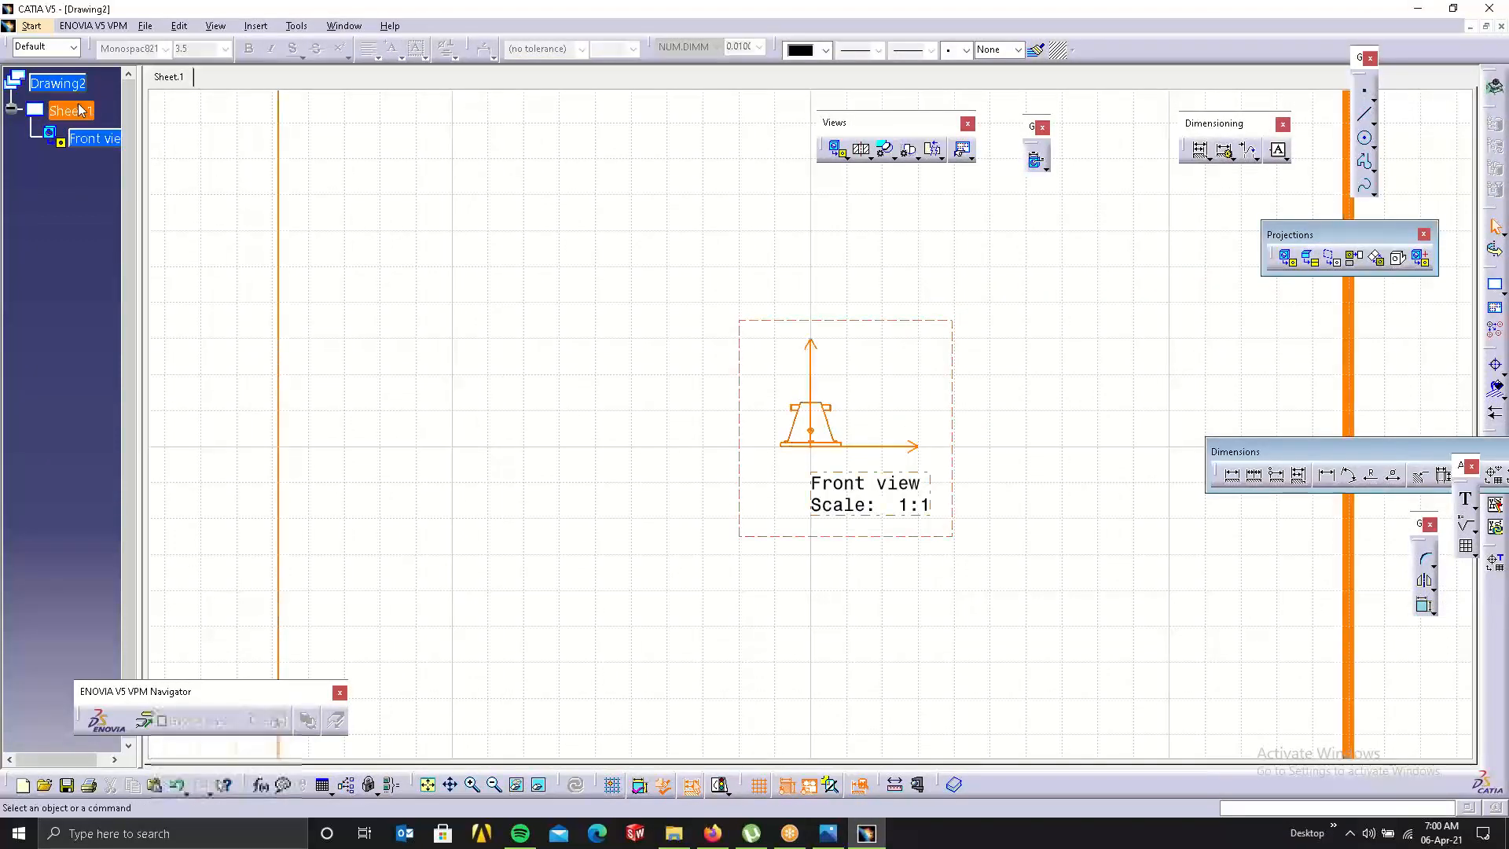
right_click(79, 105)
left_click(119, 234)
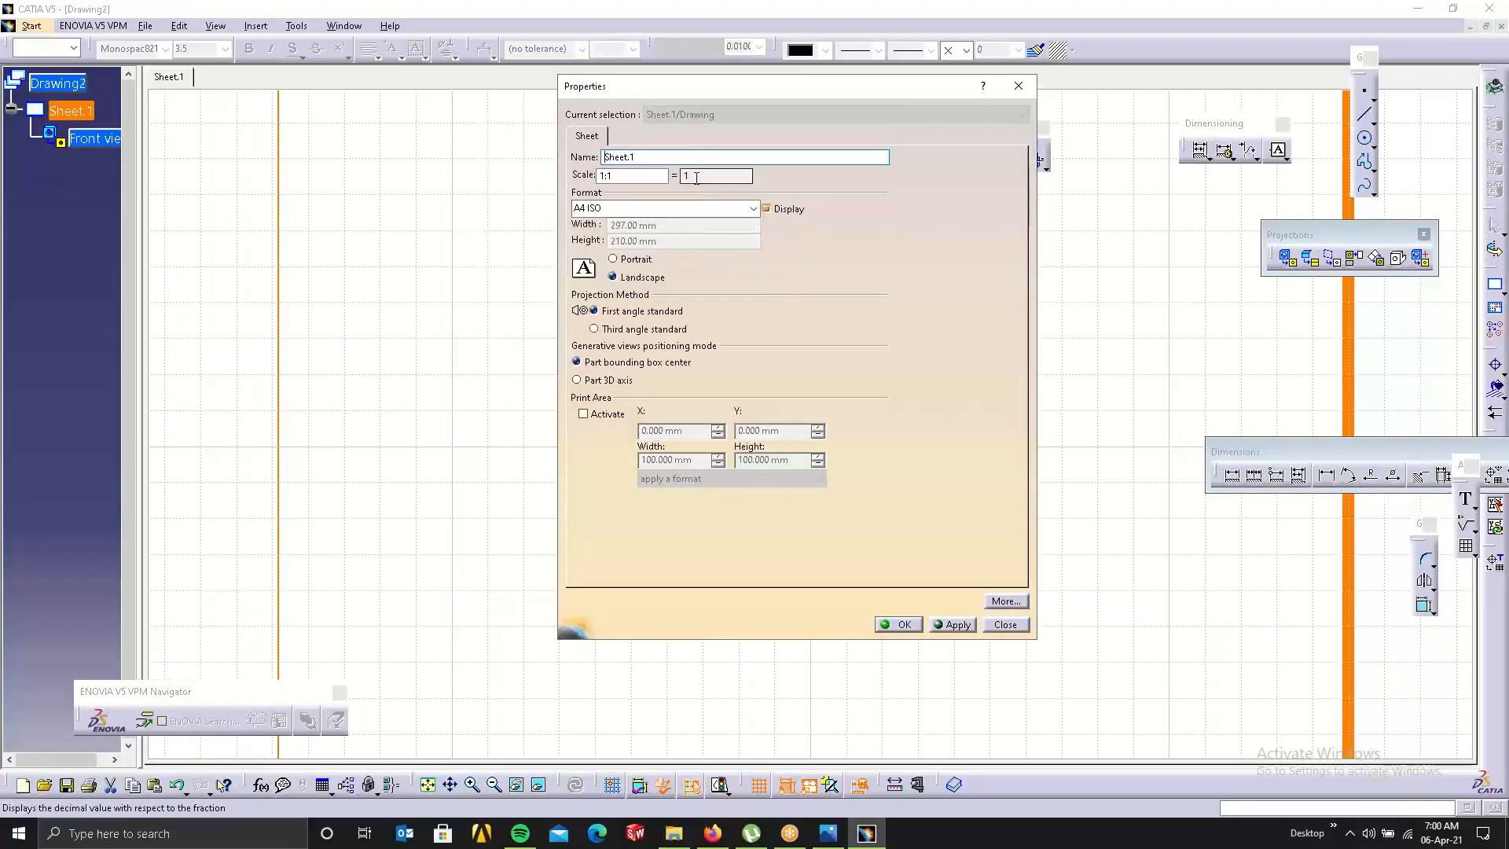
left_click(622, 174)
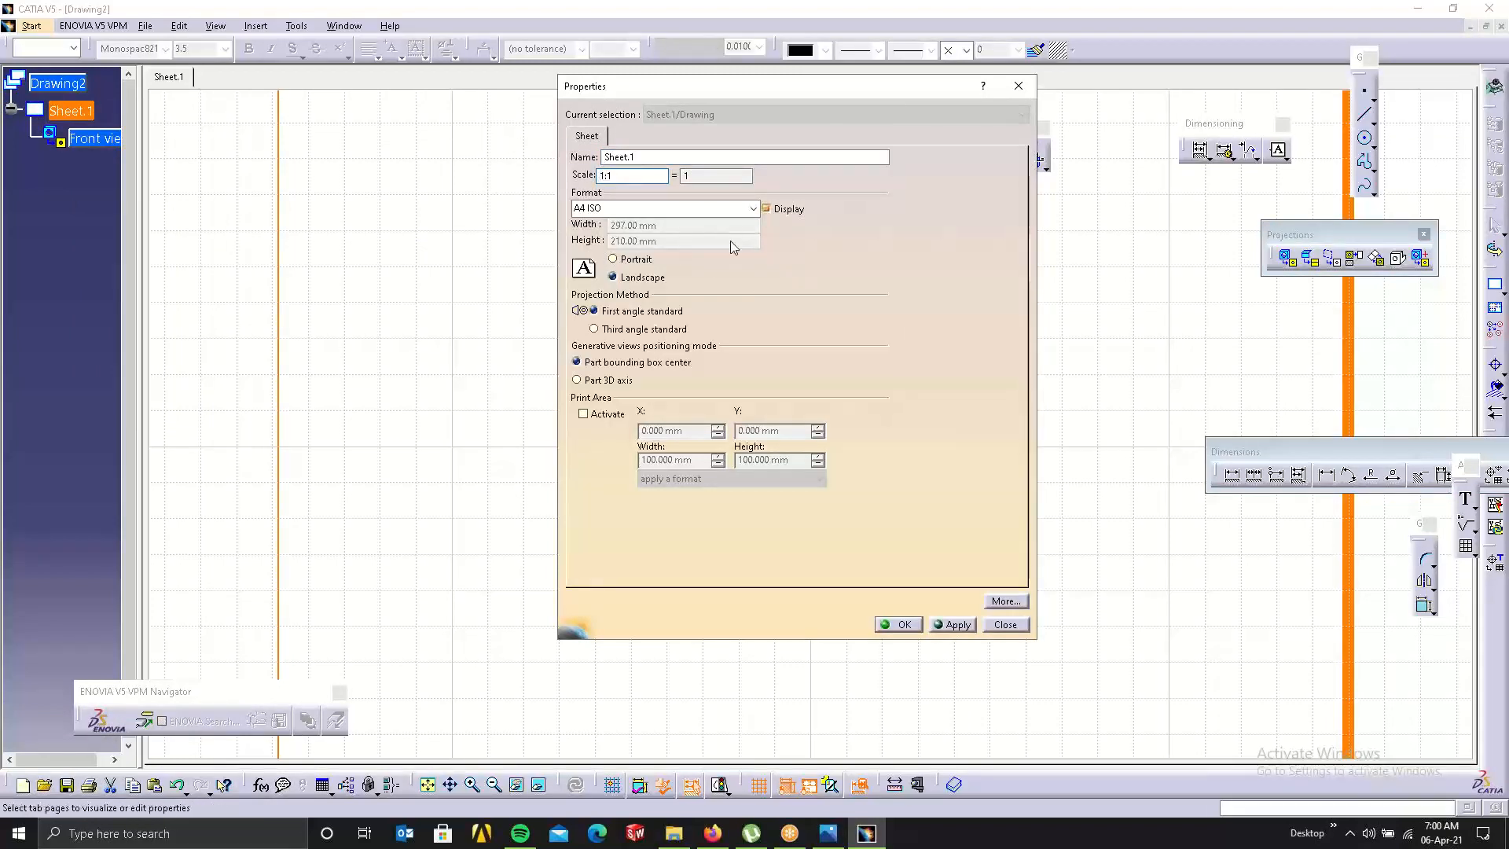
key("Delete")
type("5")
left_click(901, 625)
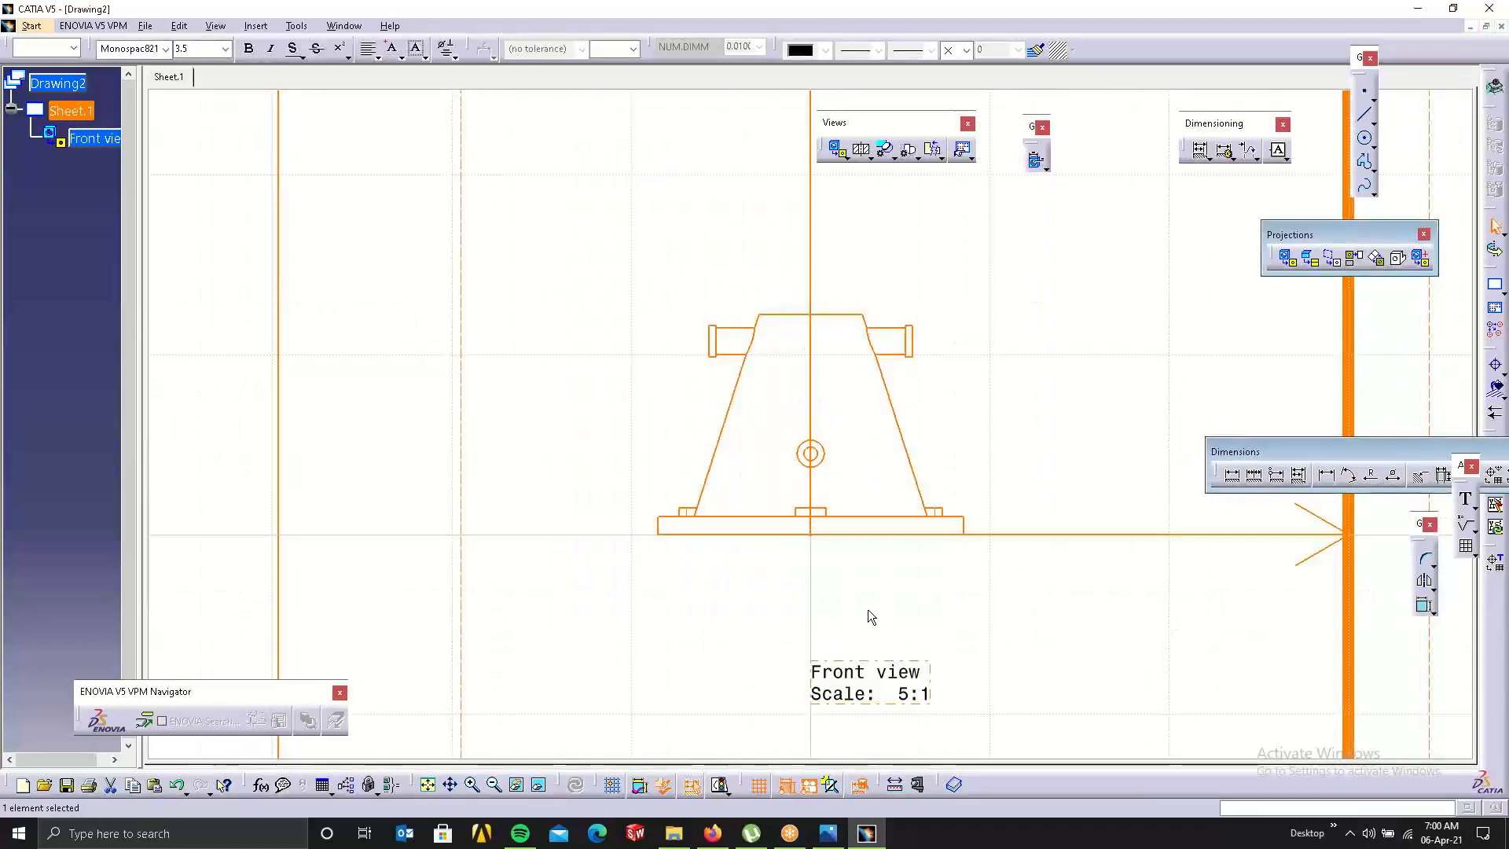
Hide the front view's horizontal and vertical axes and move the view into the sheet's upper left area.
mouse_move(790, 606)
middle_mouse_down()
mouse_move(818, 630)
mouse_move(819, 613)
middle_mouse_up()
left_click(930, 559)
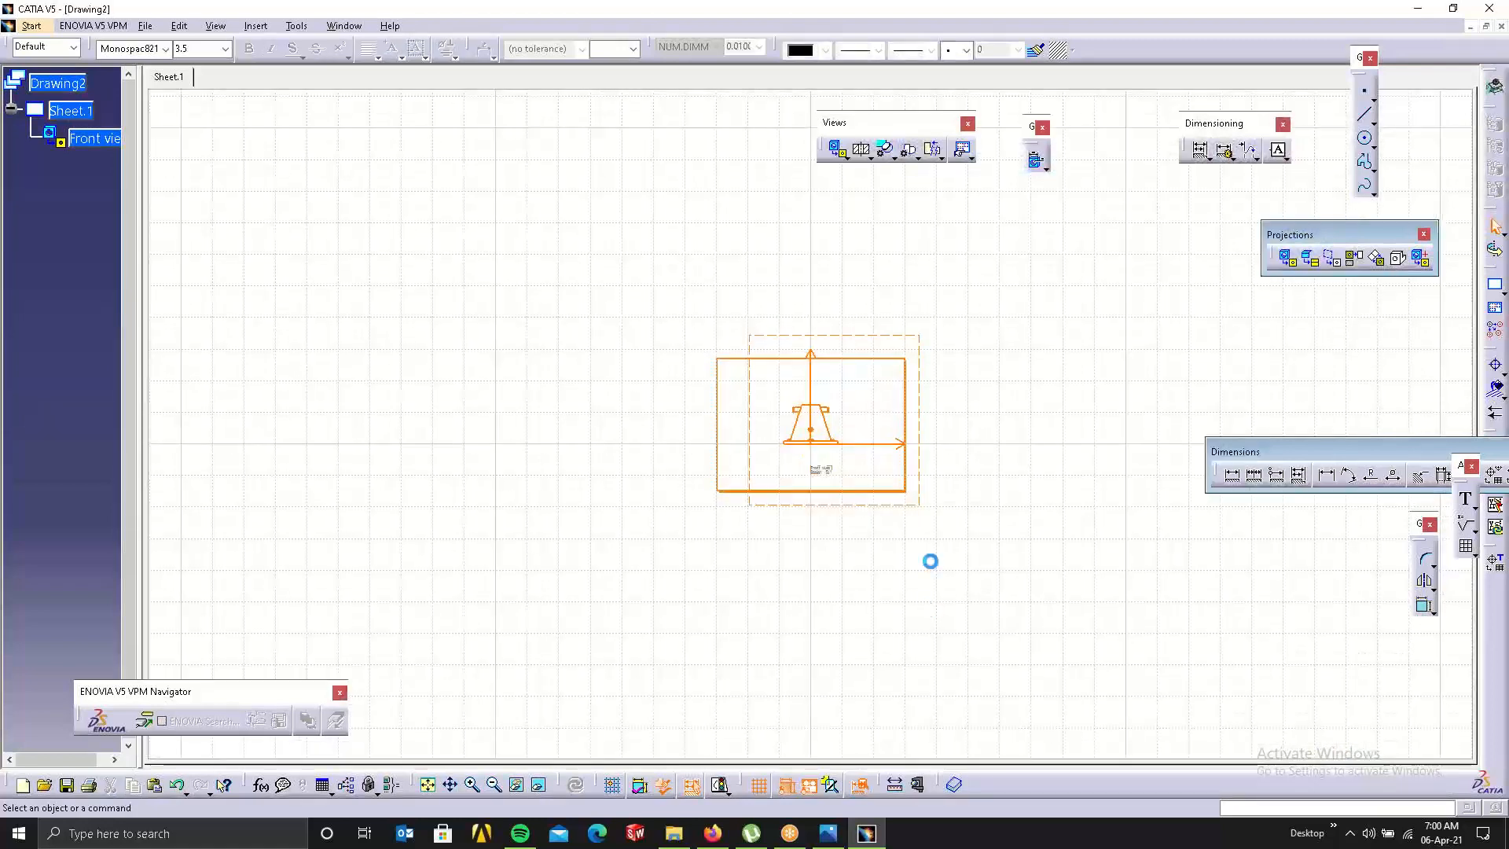
middle_click_drag(818, 440, 822, 308)
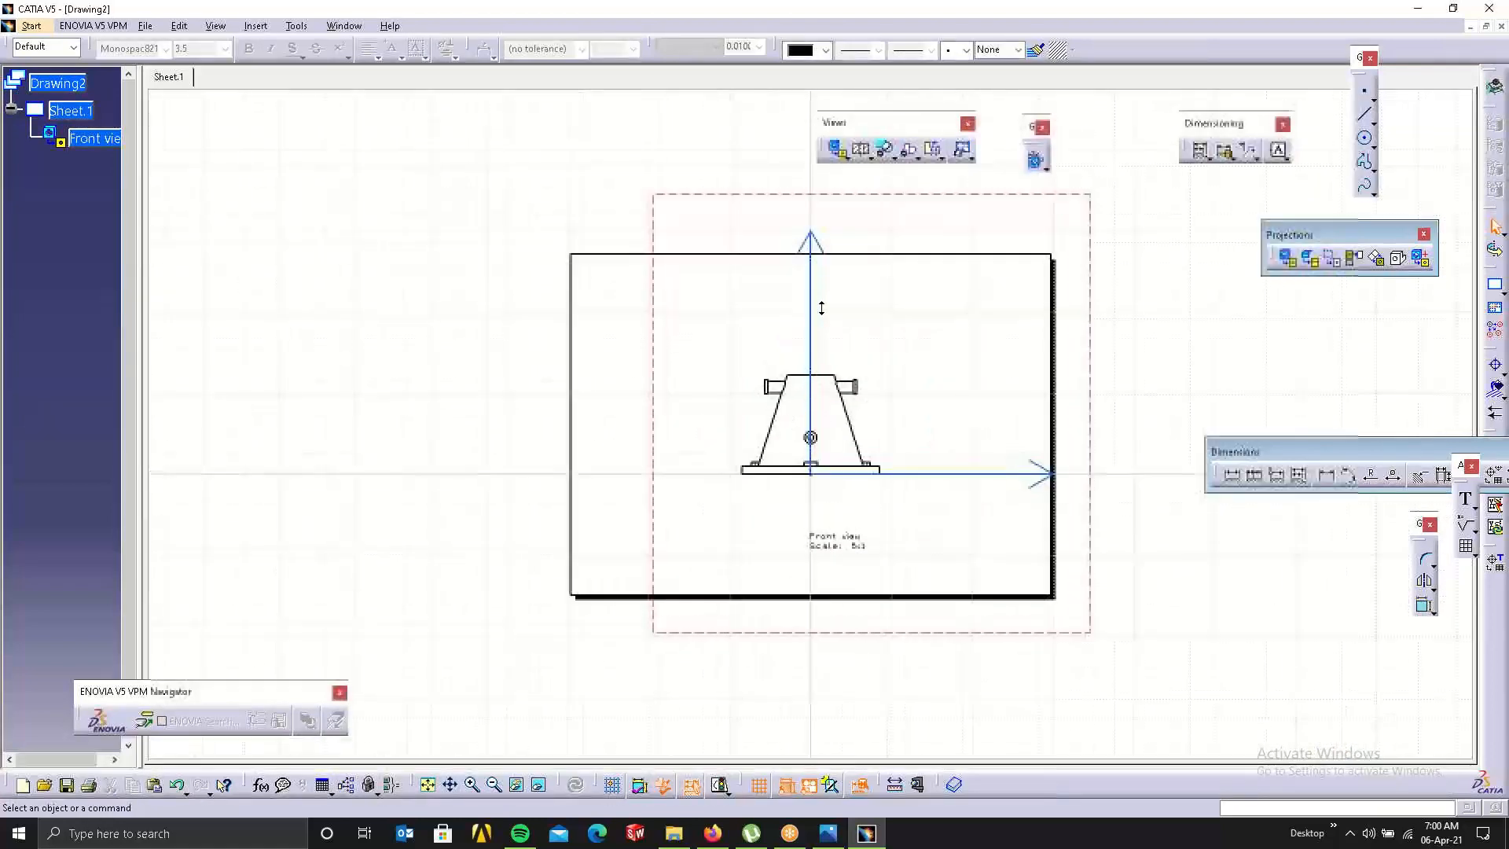
right_click(911, 474)
left_click(988, 673)
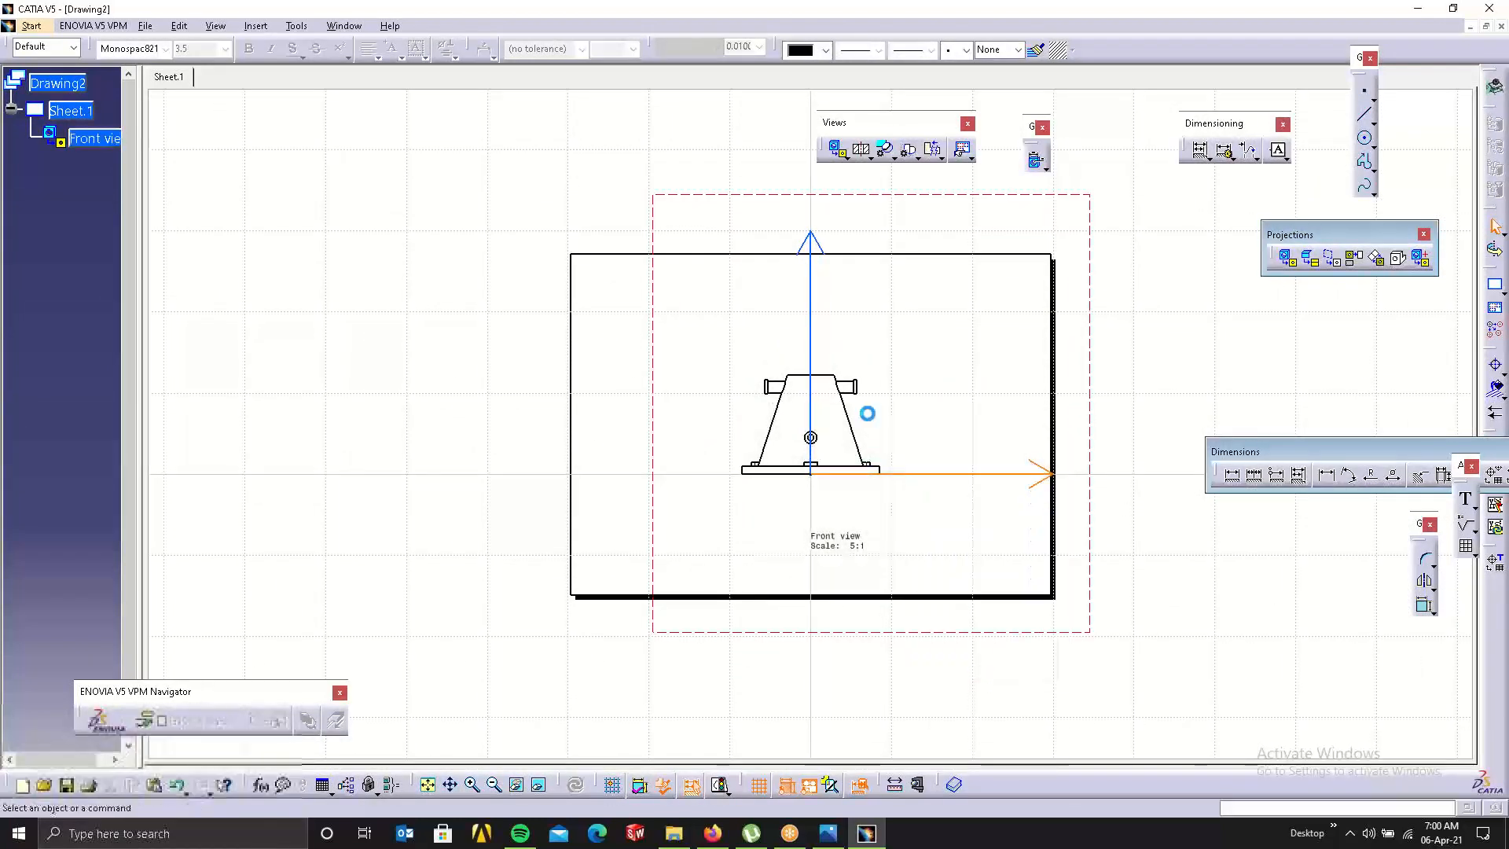
right_click(817, 322)
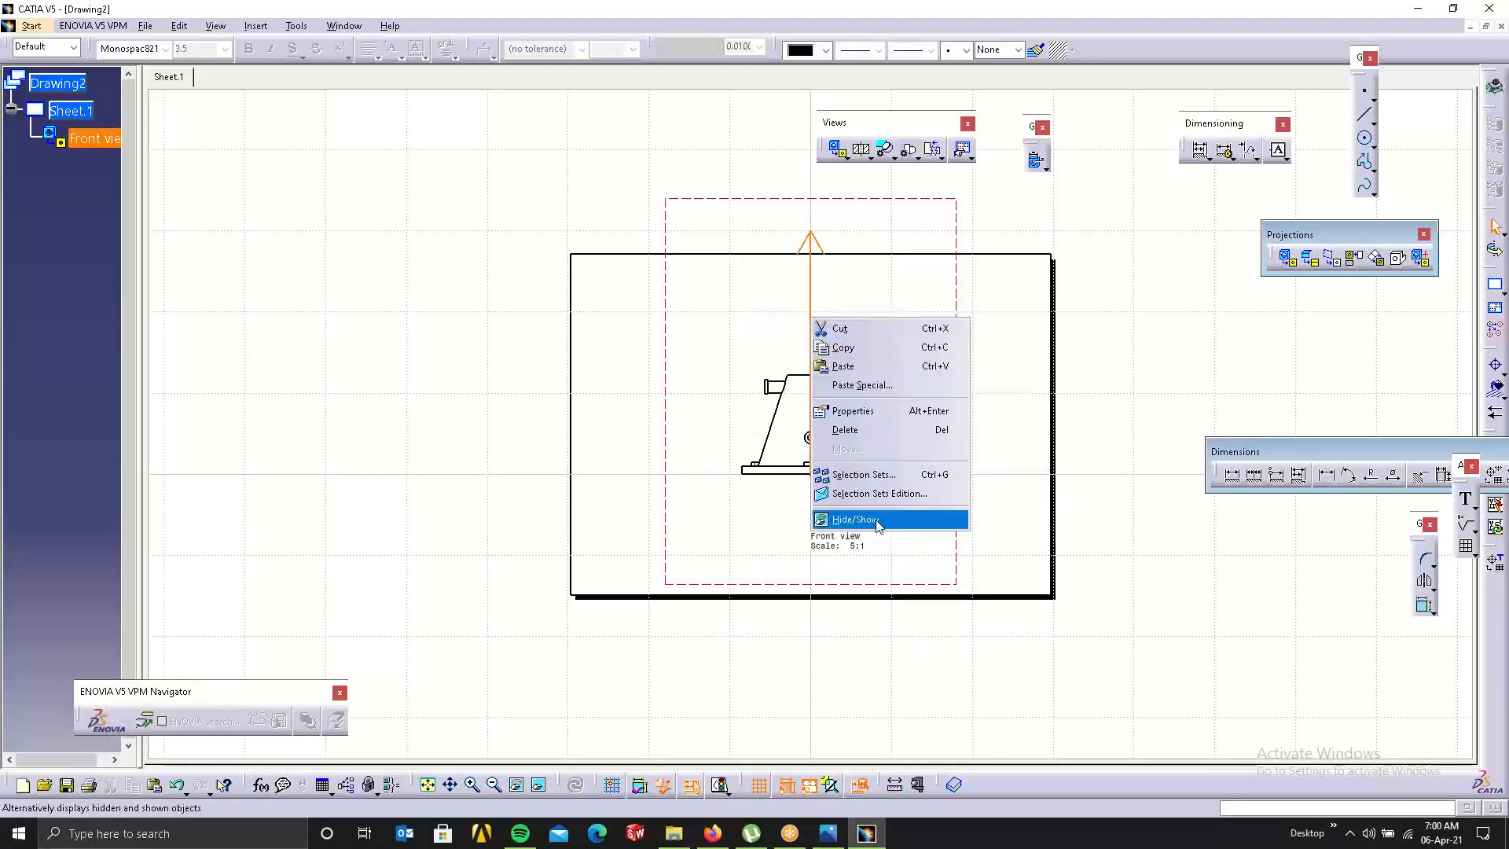
left_click(869, 519)
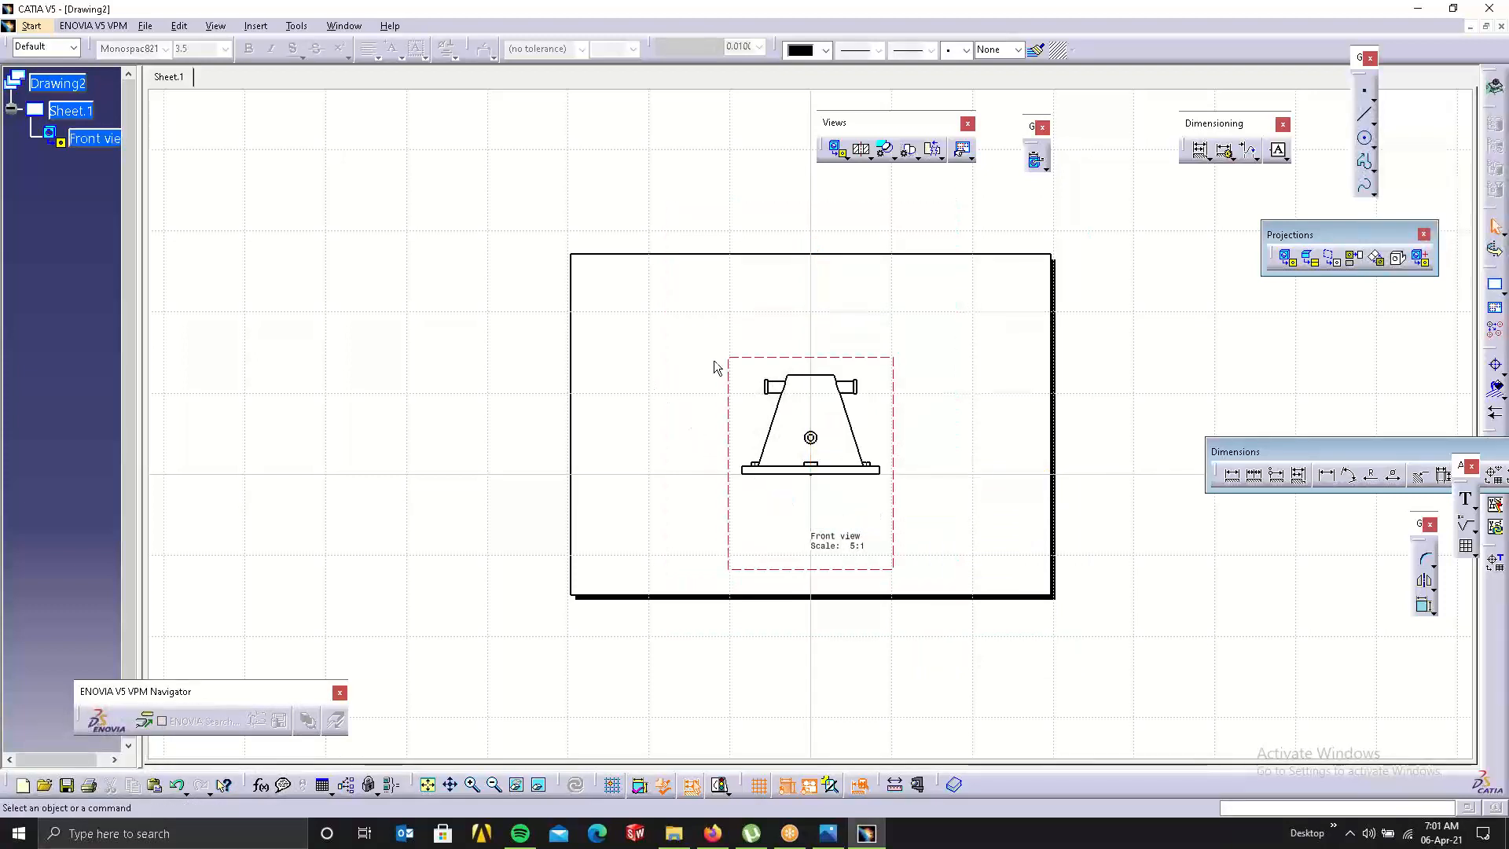
left_click(741, 360)
left_click_drag(742, 360, 635, 293)
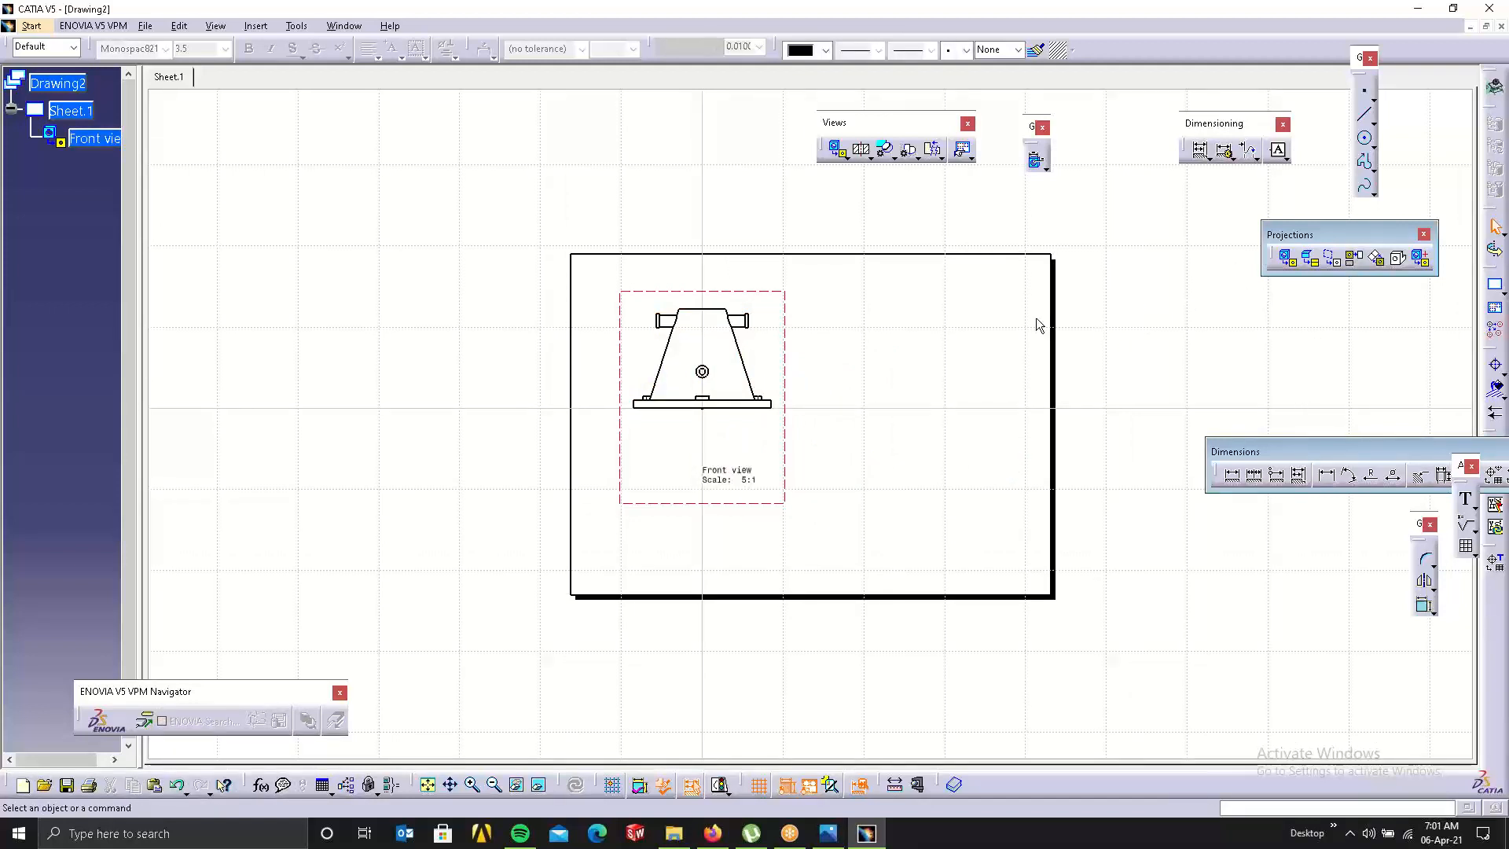
Create an offset section view to the right, cutting vertically through the front view's centre with a sideways jog below the base.
left_click(871, 158)
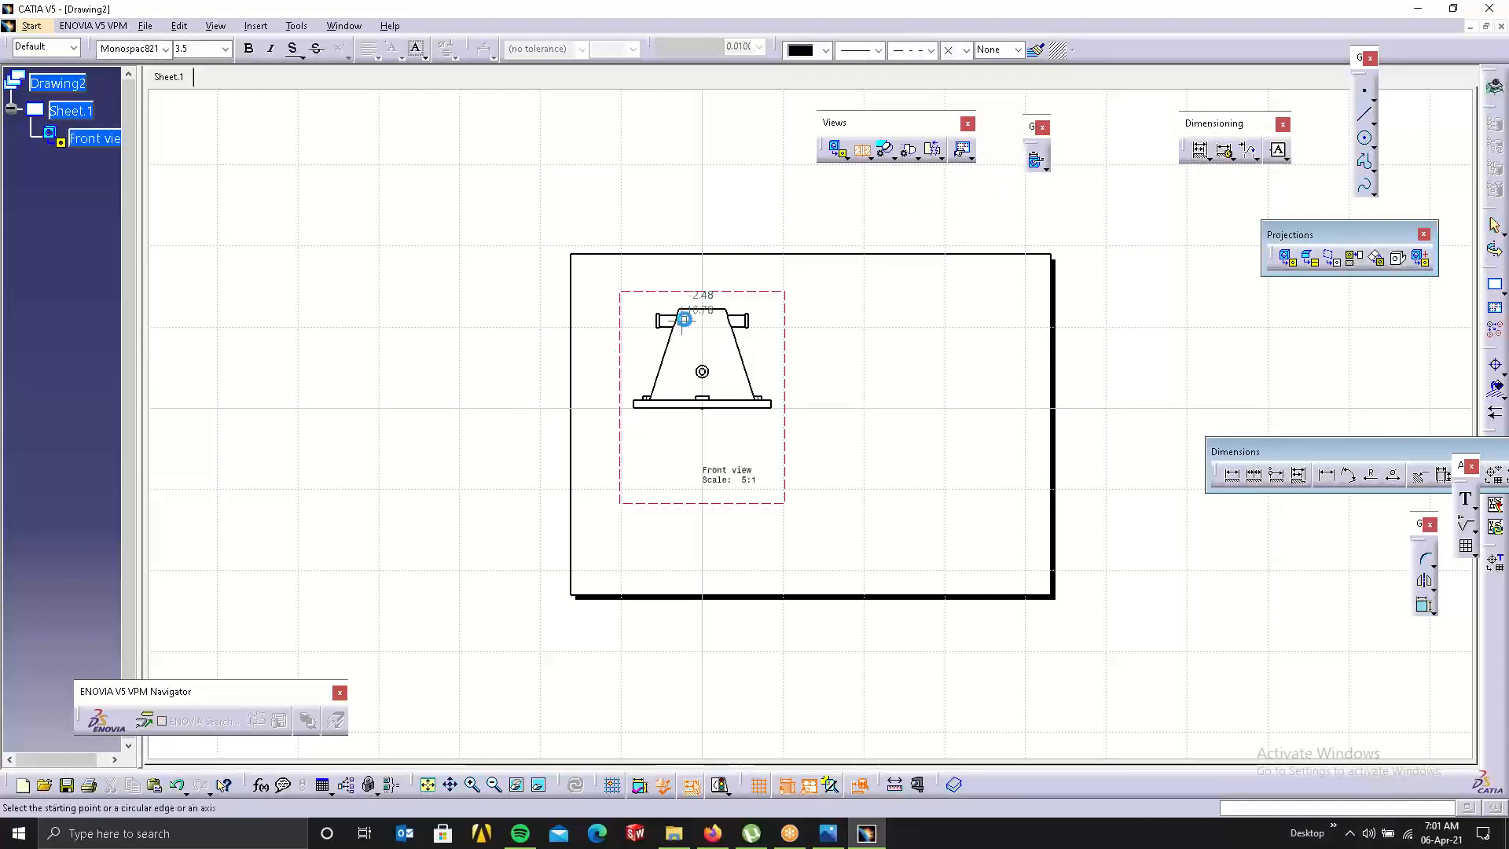
left_click(701, 301)
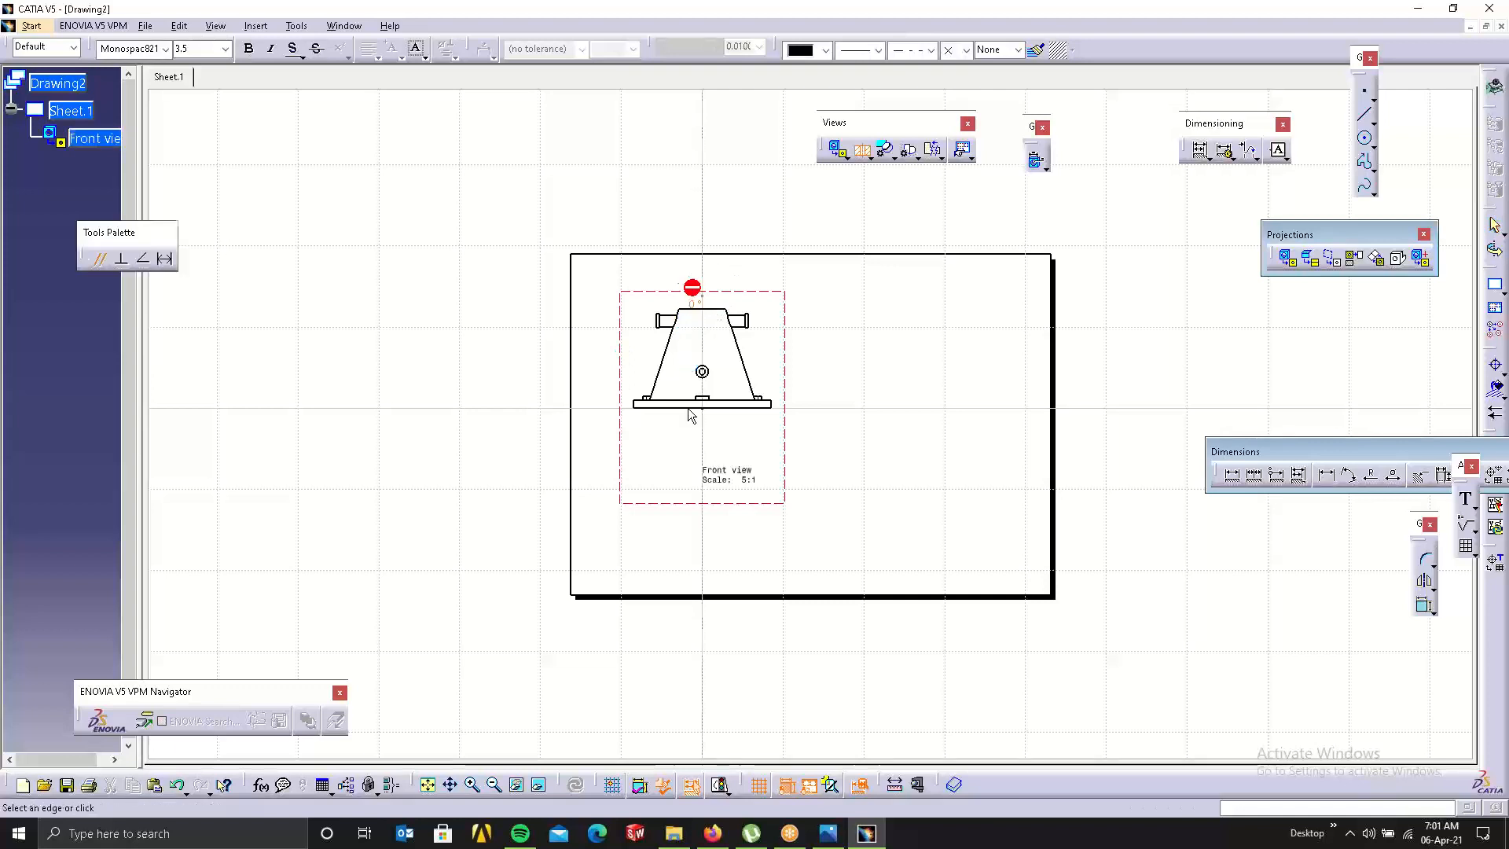
left_click(702, 429)
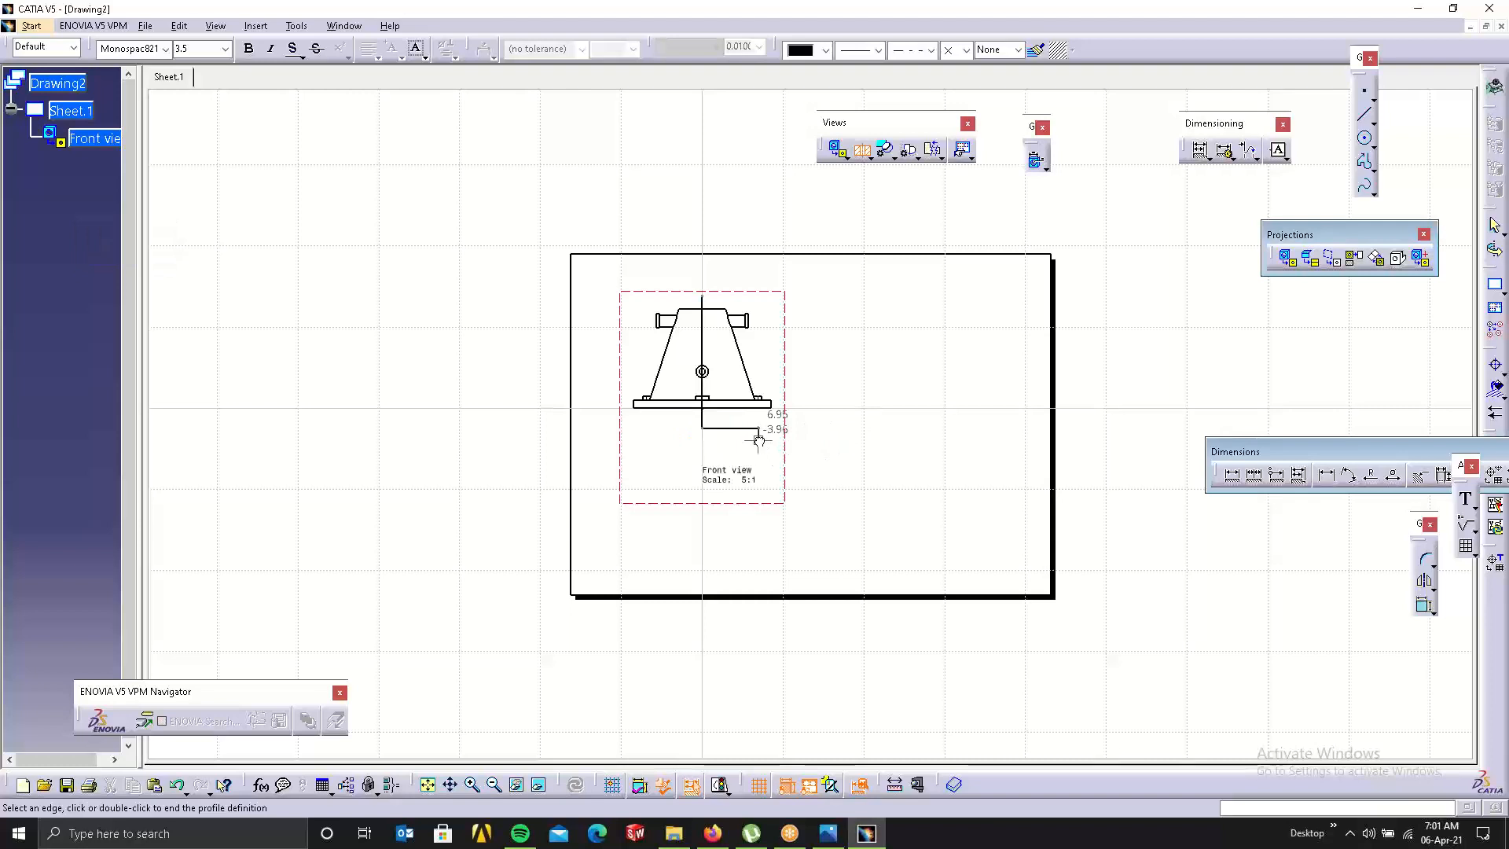
double_click(758, 441)
left_click(929, 411)
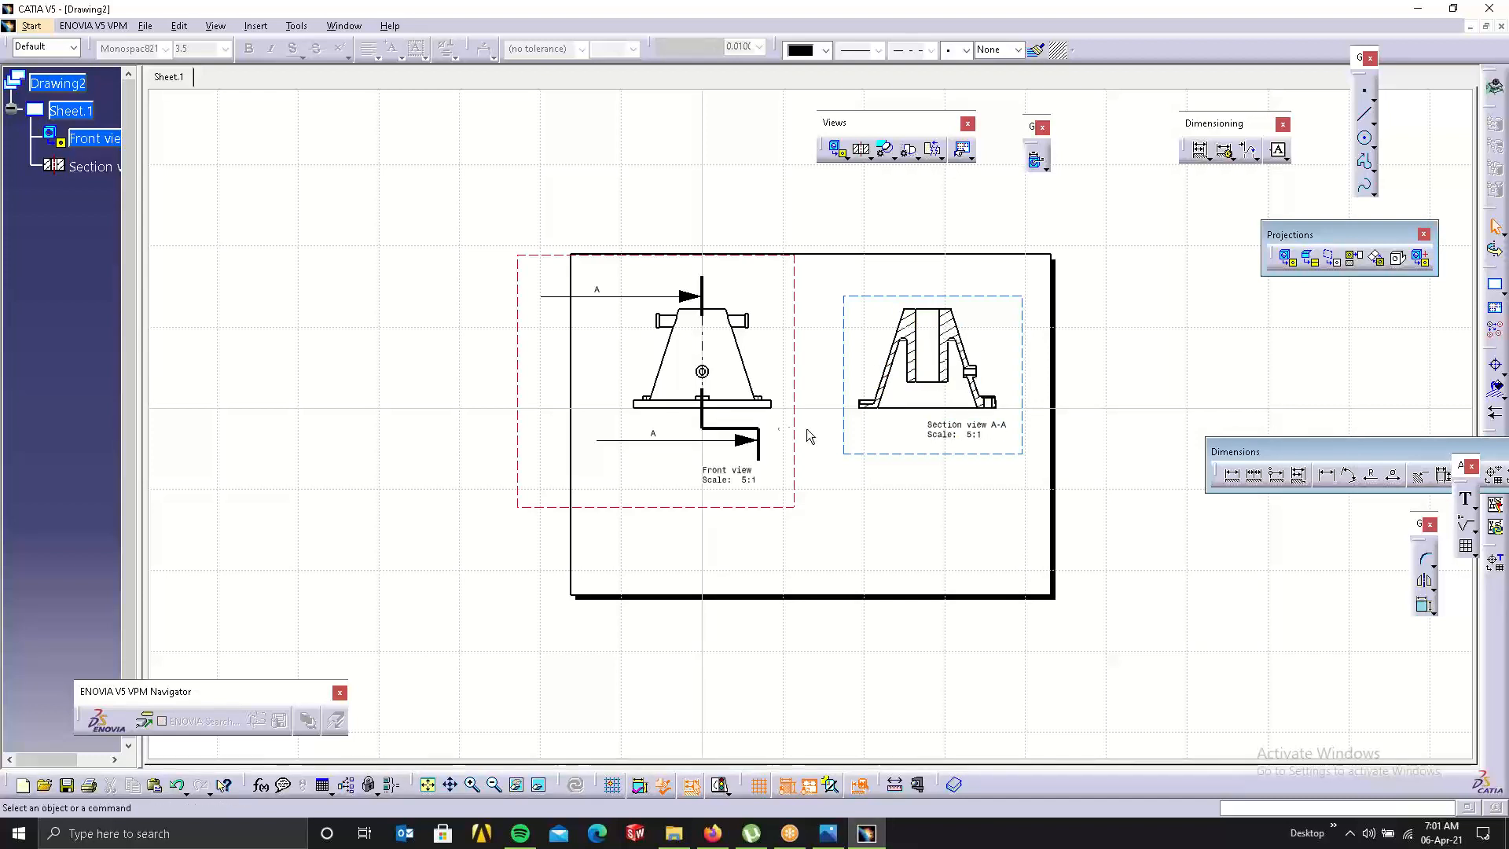
Project a top view below the front view and shift the aligned views upward so the top view fits the sheet.
left_click(866, 158)
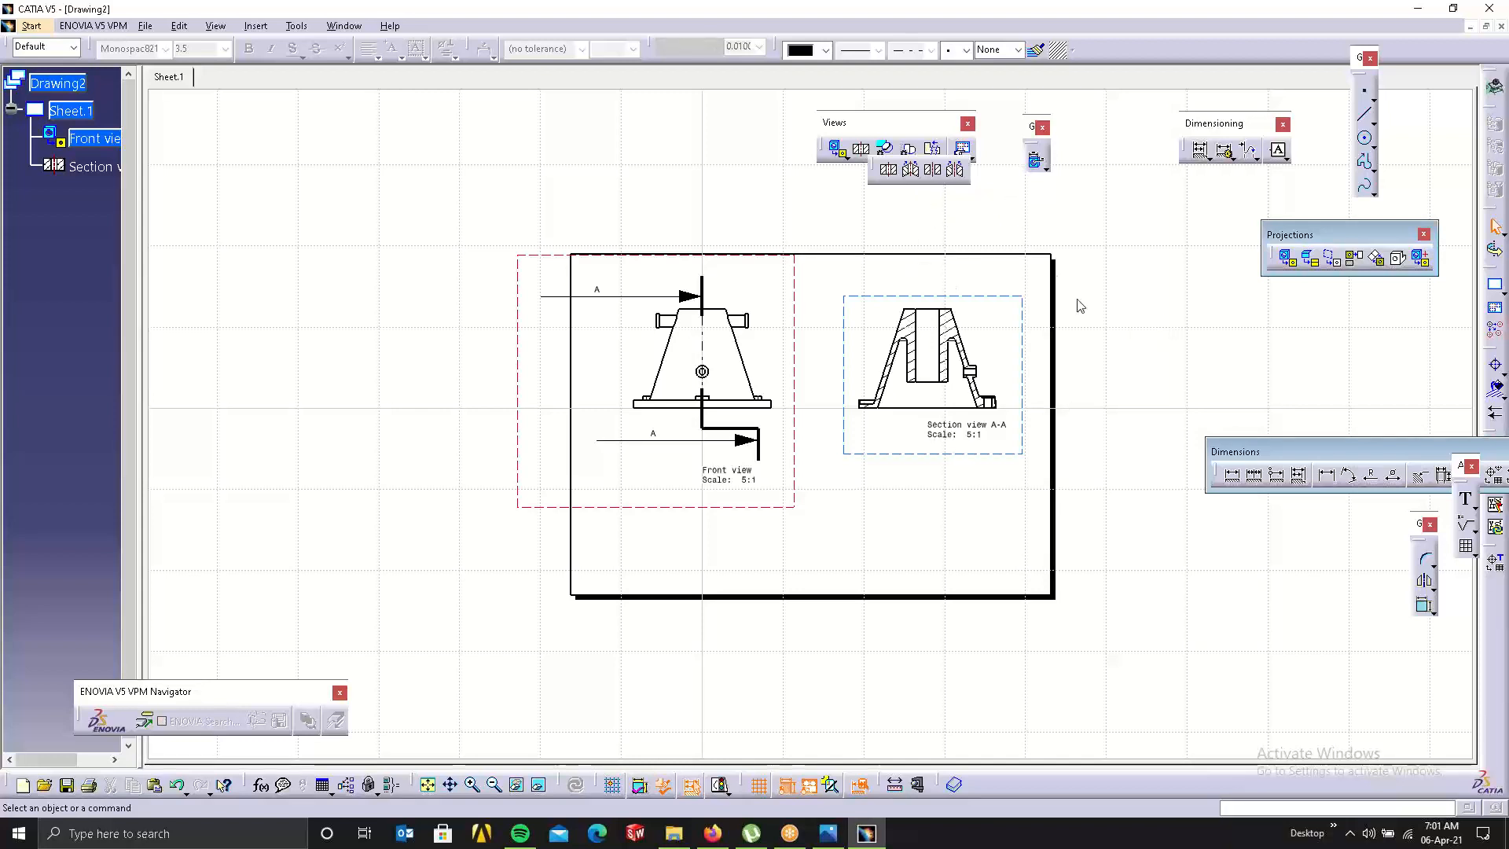
left_click(982, 193)
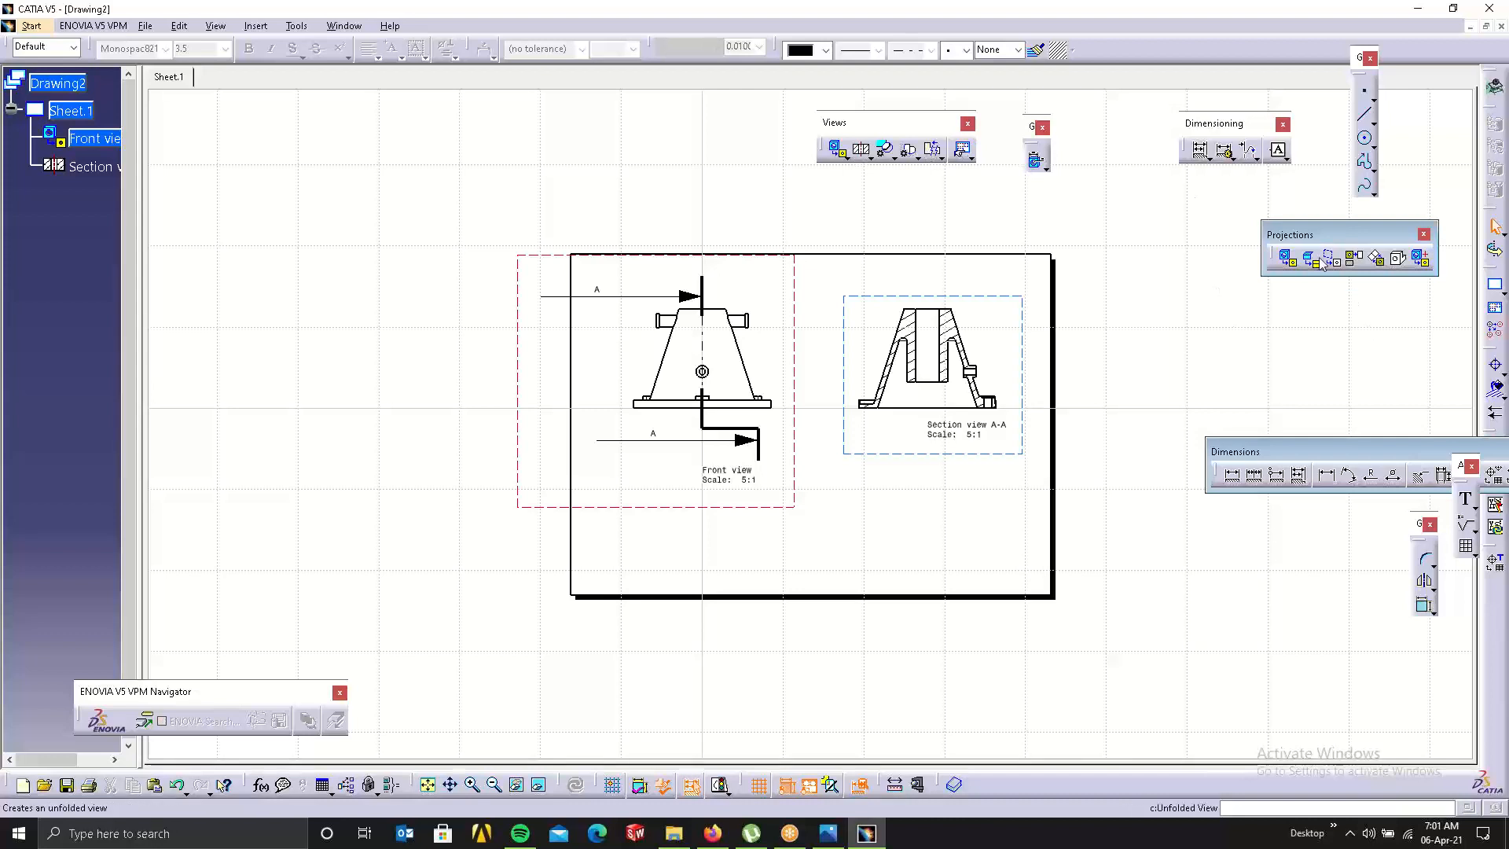
left_click(1355, 261)
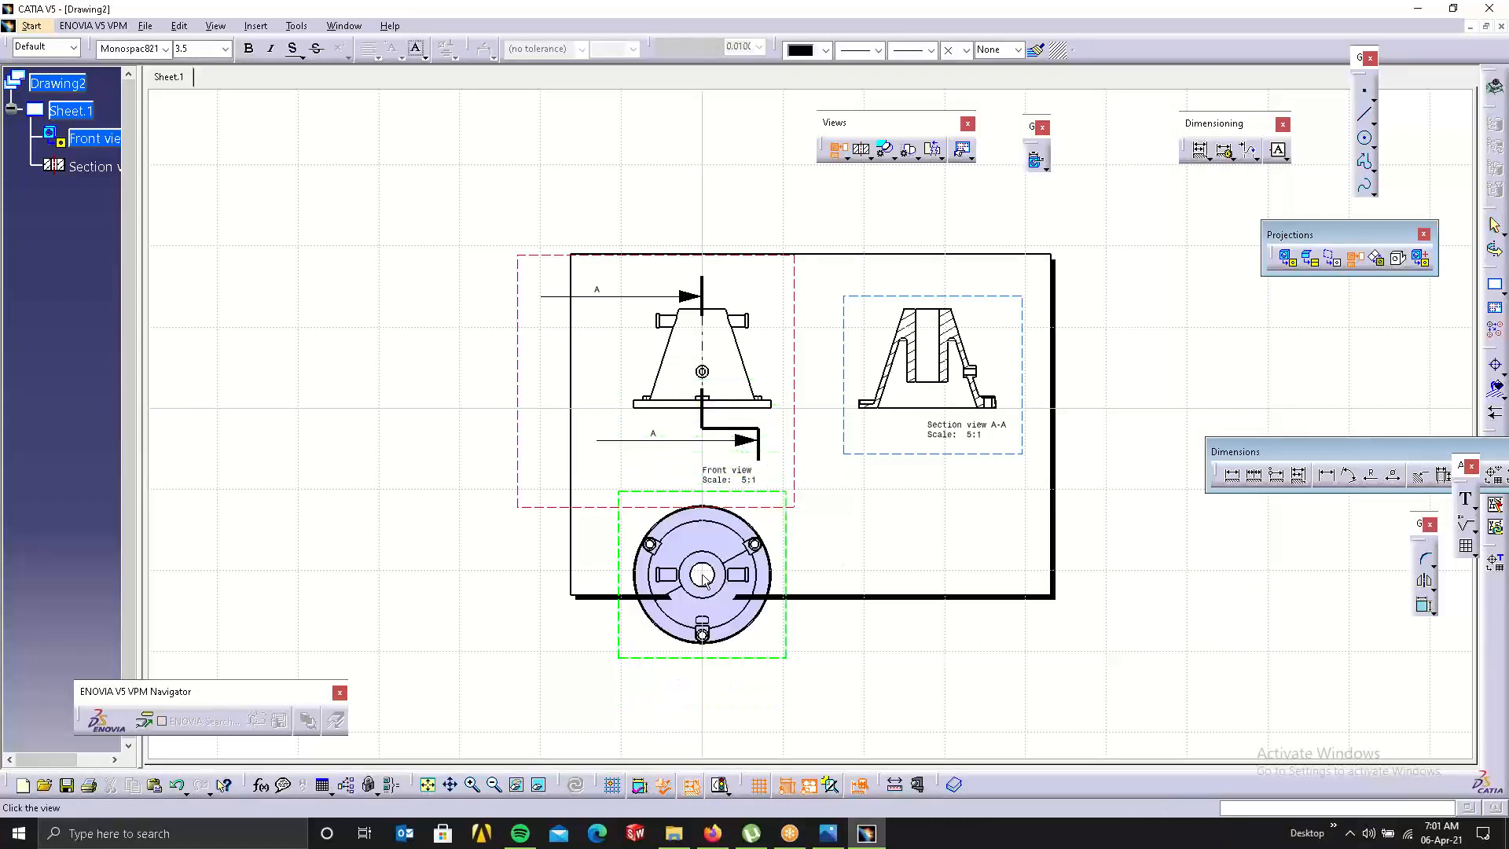
left_click(799, 629)
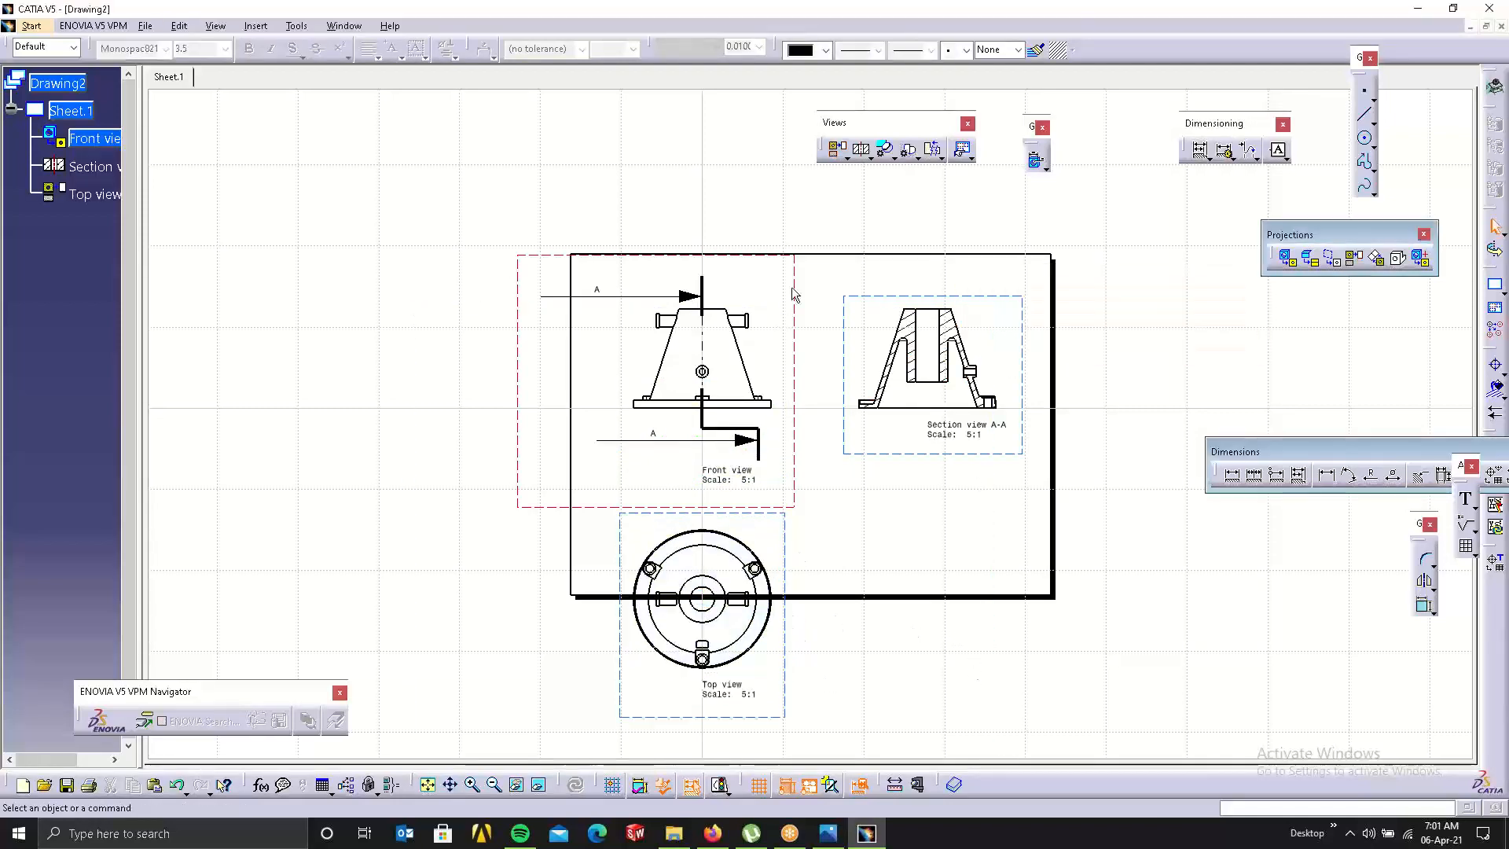
left_click_drag(792, 293, 814, 176)
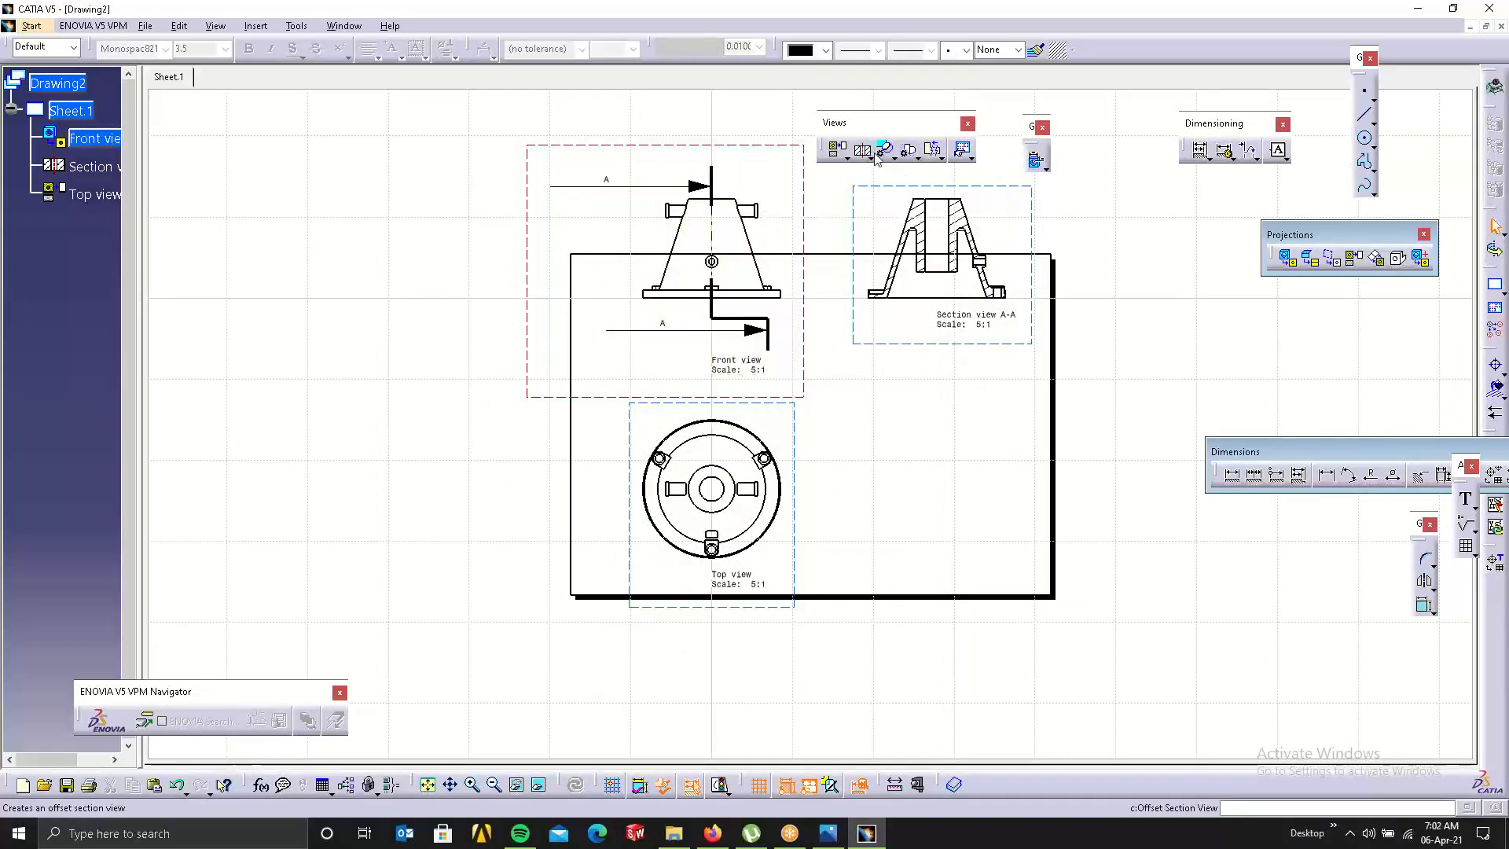
Try an aligned section view running from the top view's lower lug through the centre past the upper right lug, placed beside it.
left_click(871, 159)
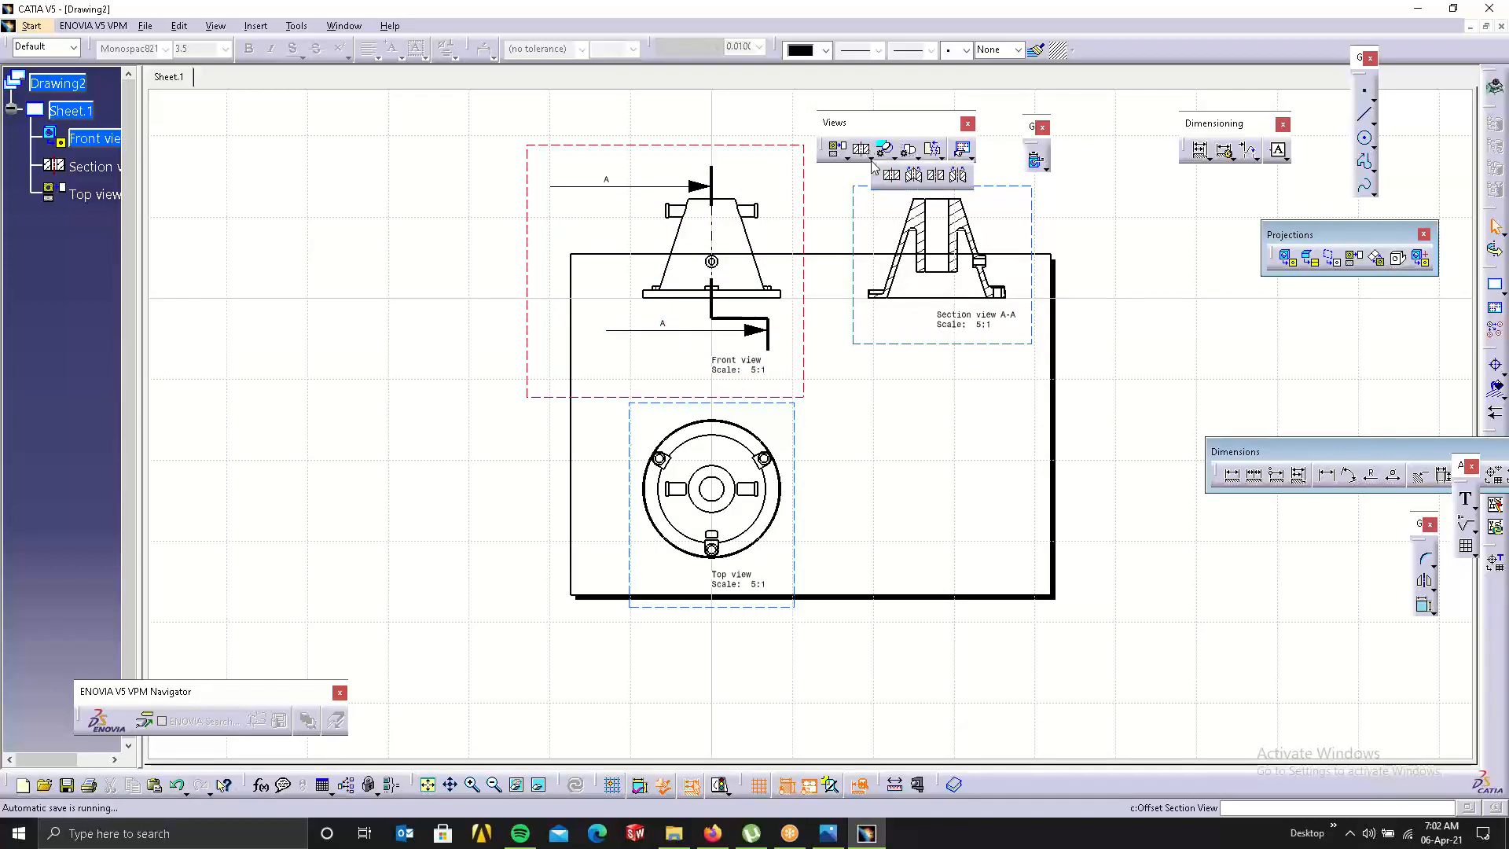
left_click(914, 176)
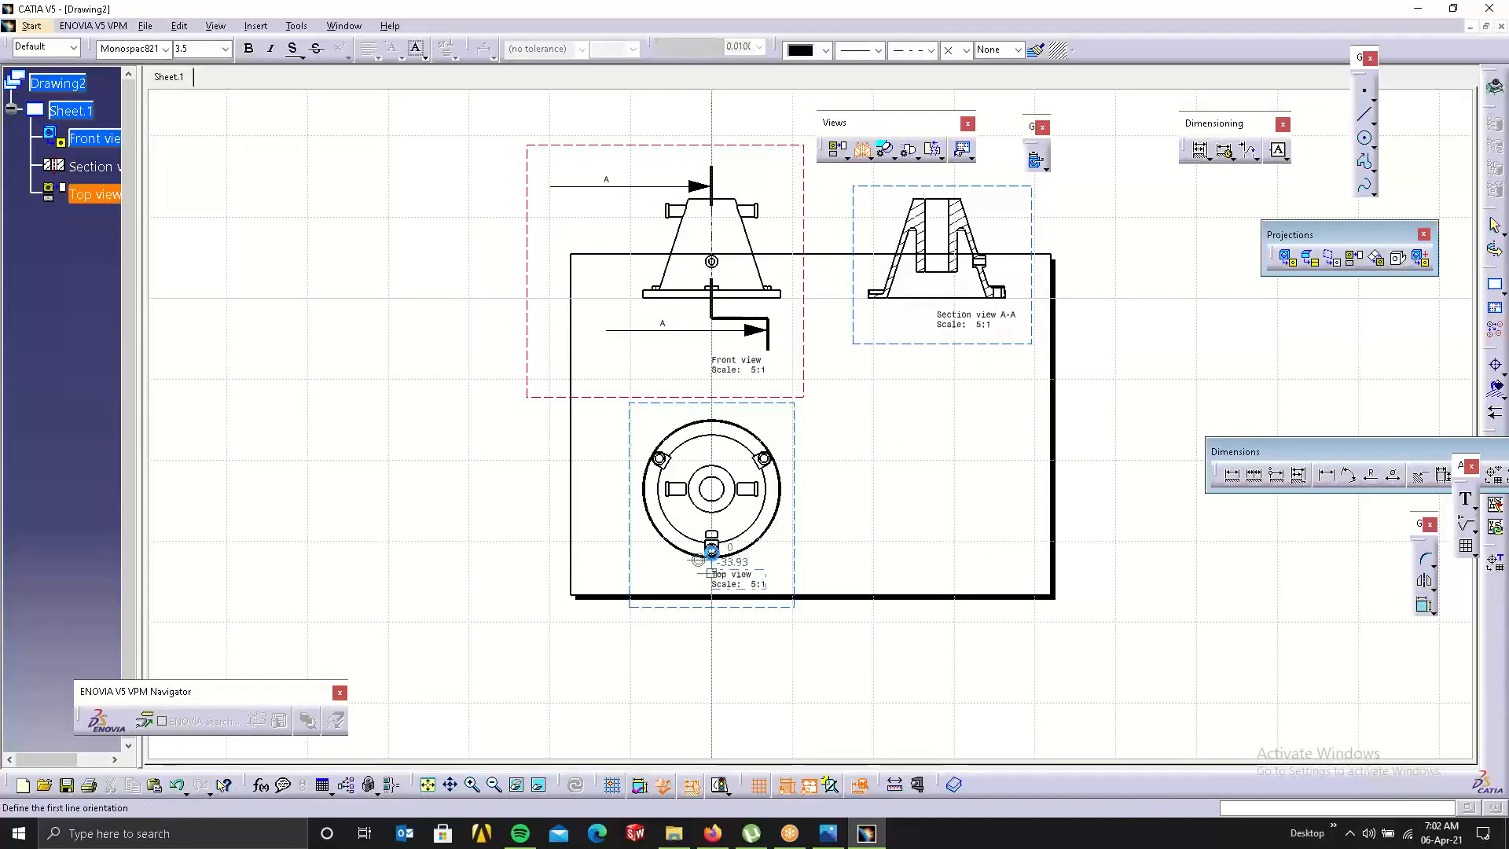
left_click(711, 551)
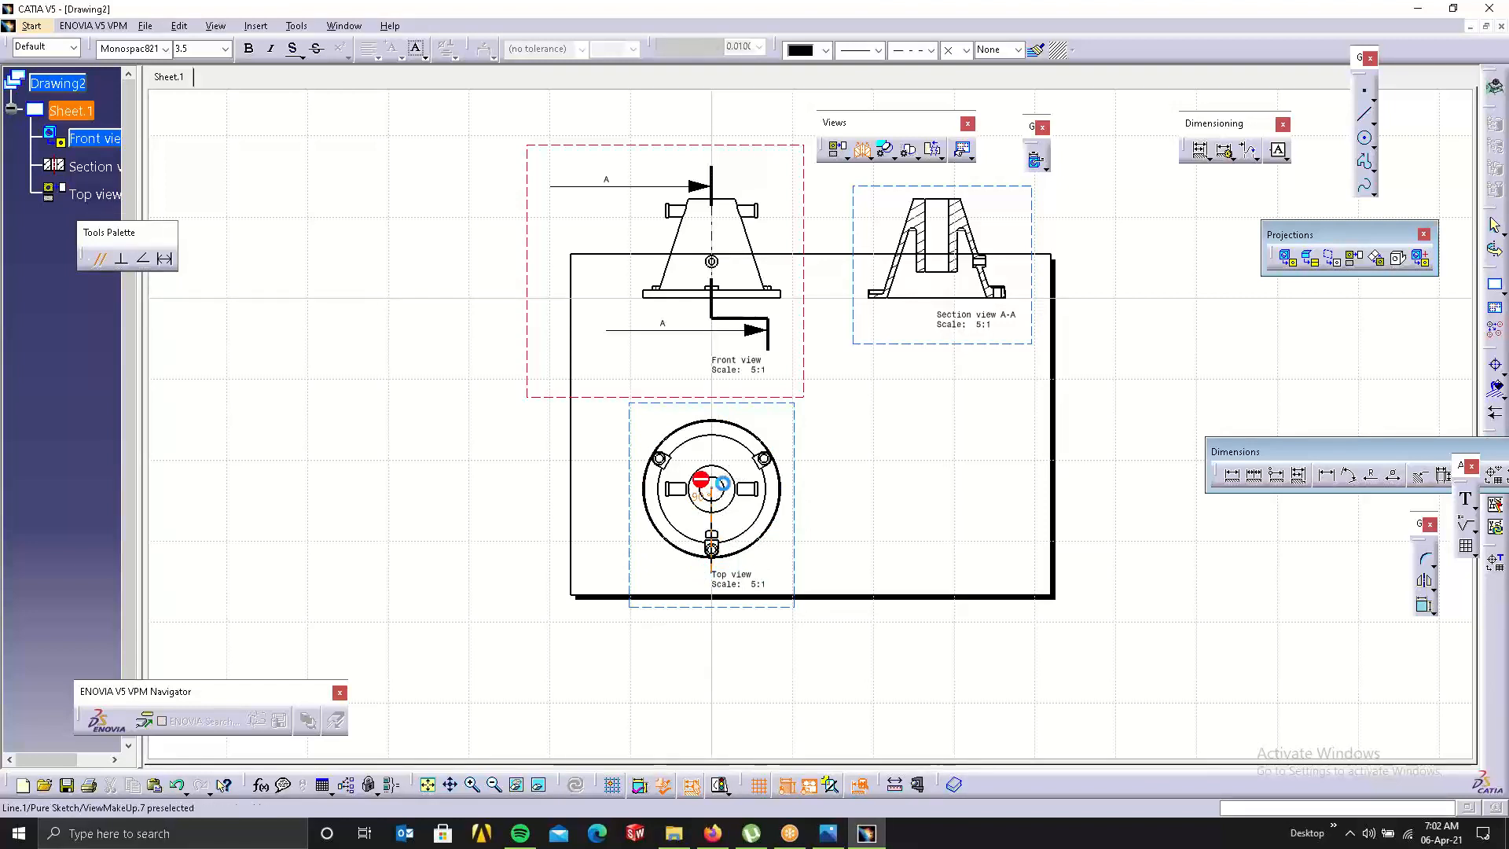
left_click(711, 488)
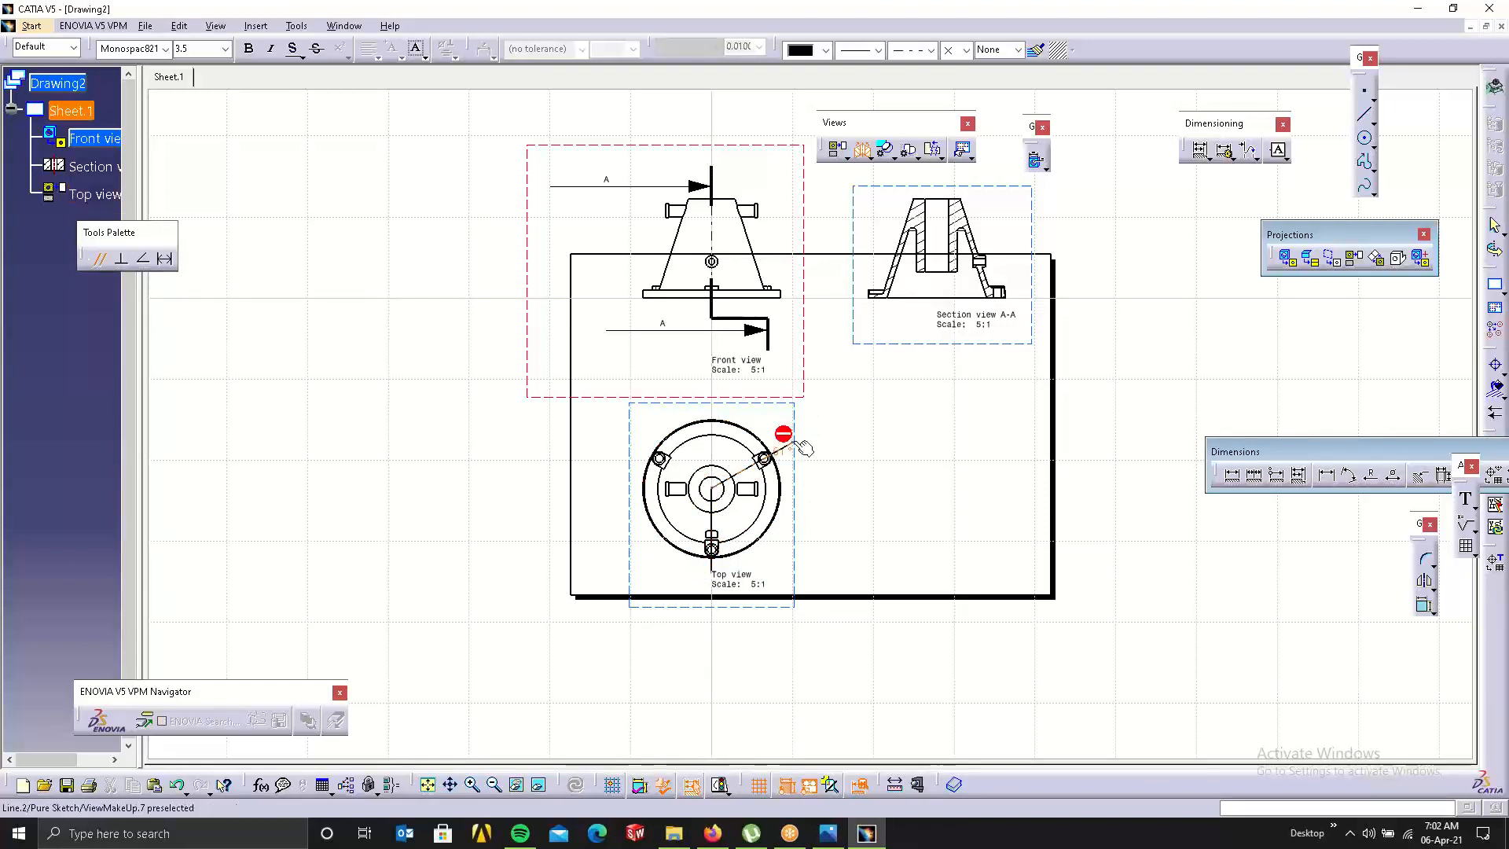
left_click(794, 442)
double_click(773, 417)
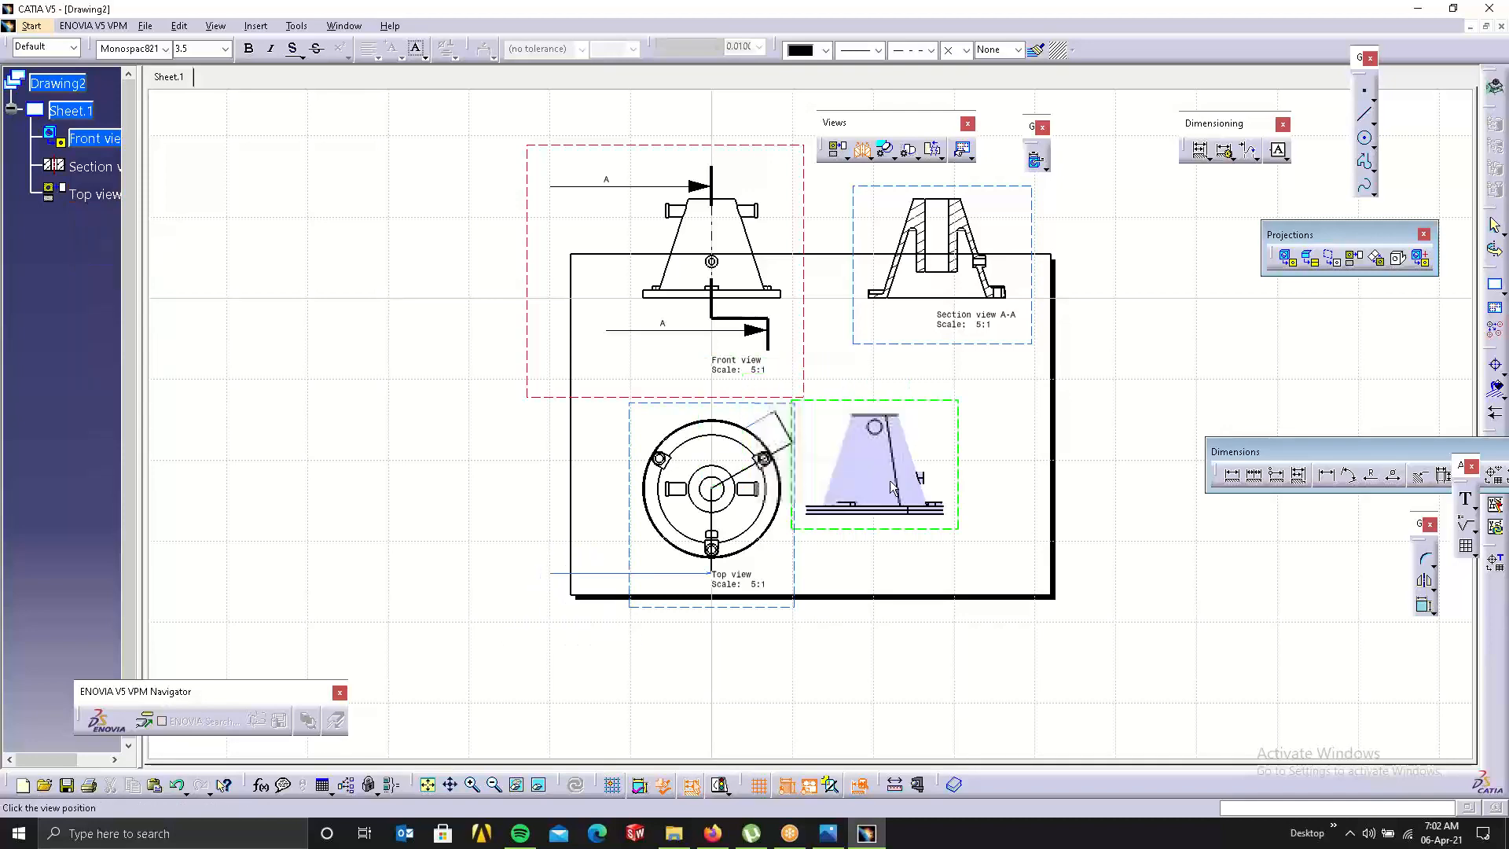
left_click(941, 536)
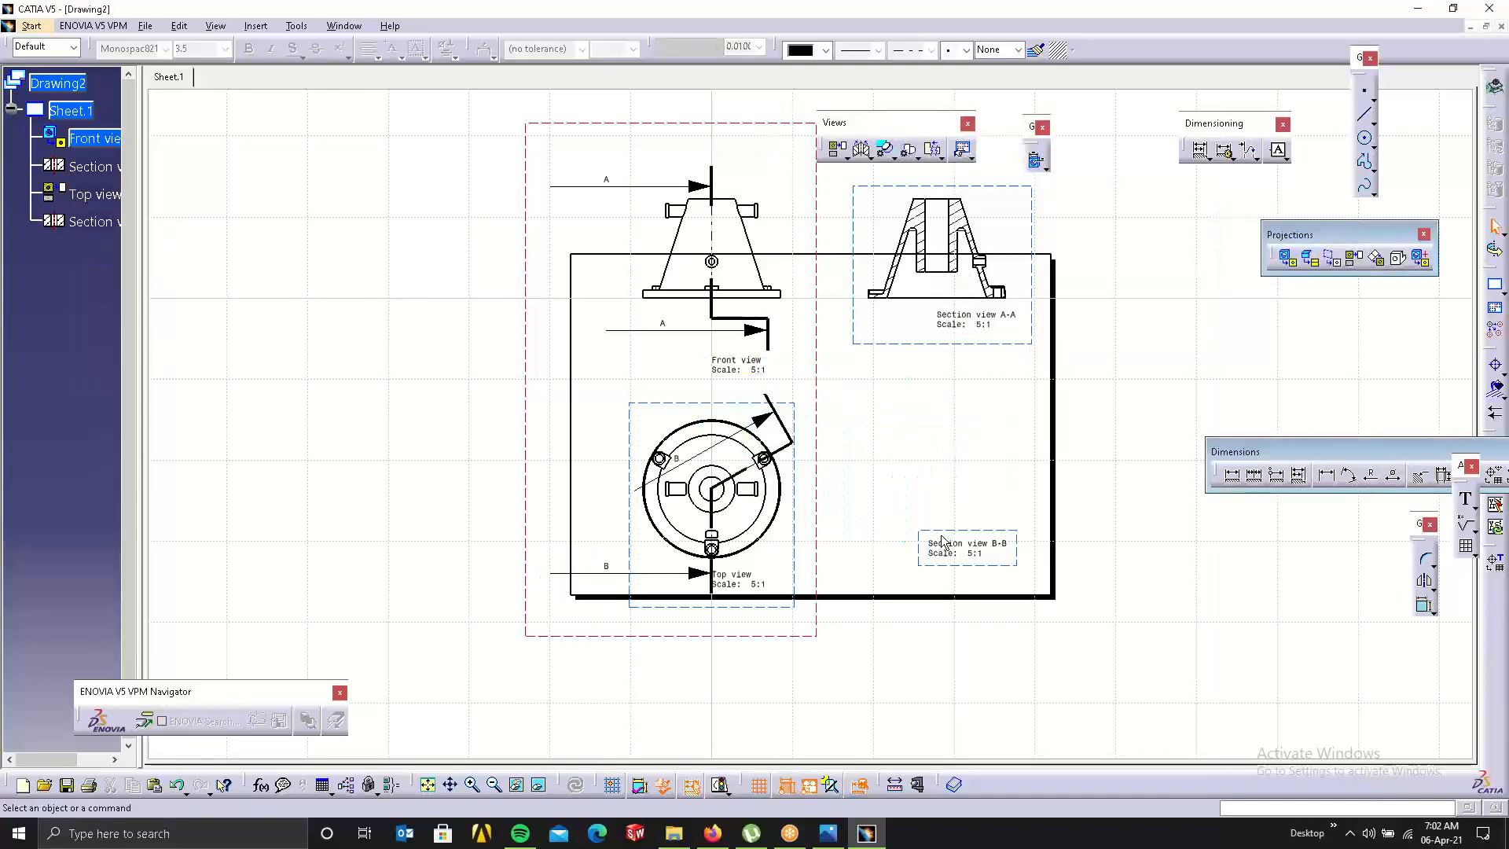
mouse_move(831, 476)
middle_mouse_down("ctrl")
mouse_move(886, 644)
mouse_move(967, 390)
mouse_move(961, 364)
middle_mouse_up("ctrl")
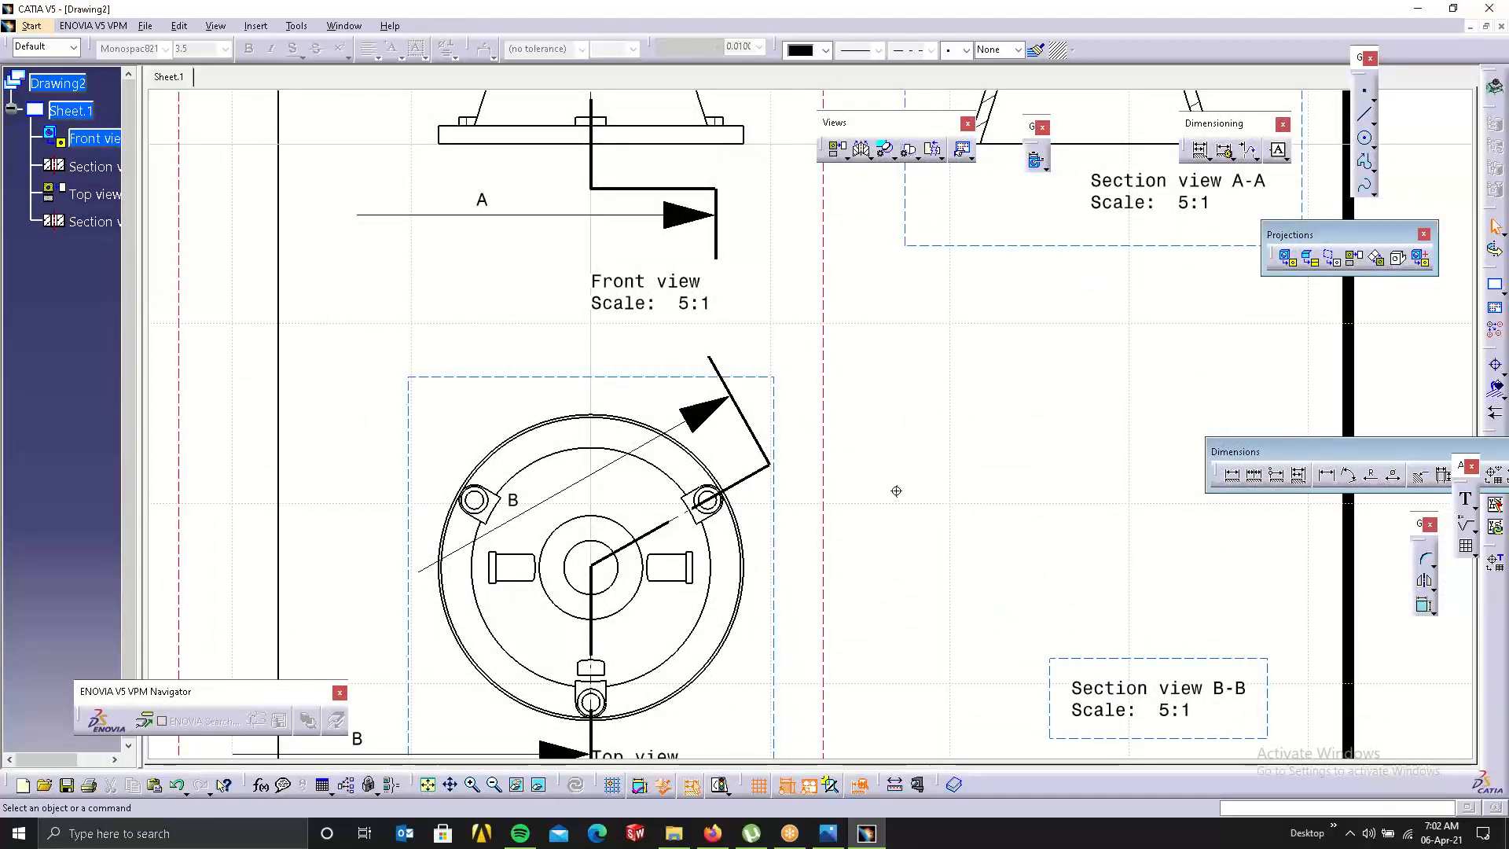
mouse_move(896, 491)
middle_mouse_down("ctrl")
mouse_move(903, 549)
mouse_move(939, 583)
middle_mouse_up("ctrl")
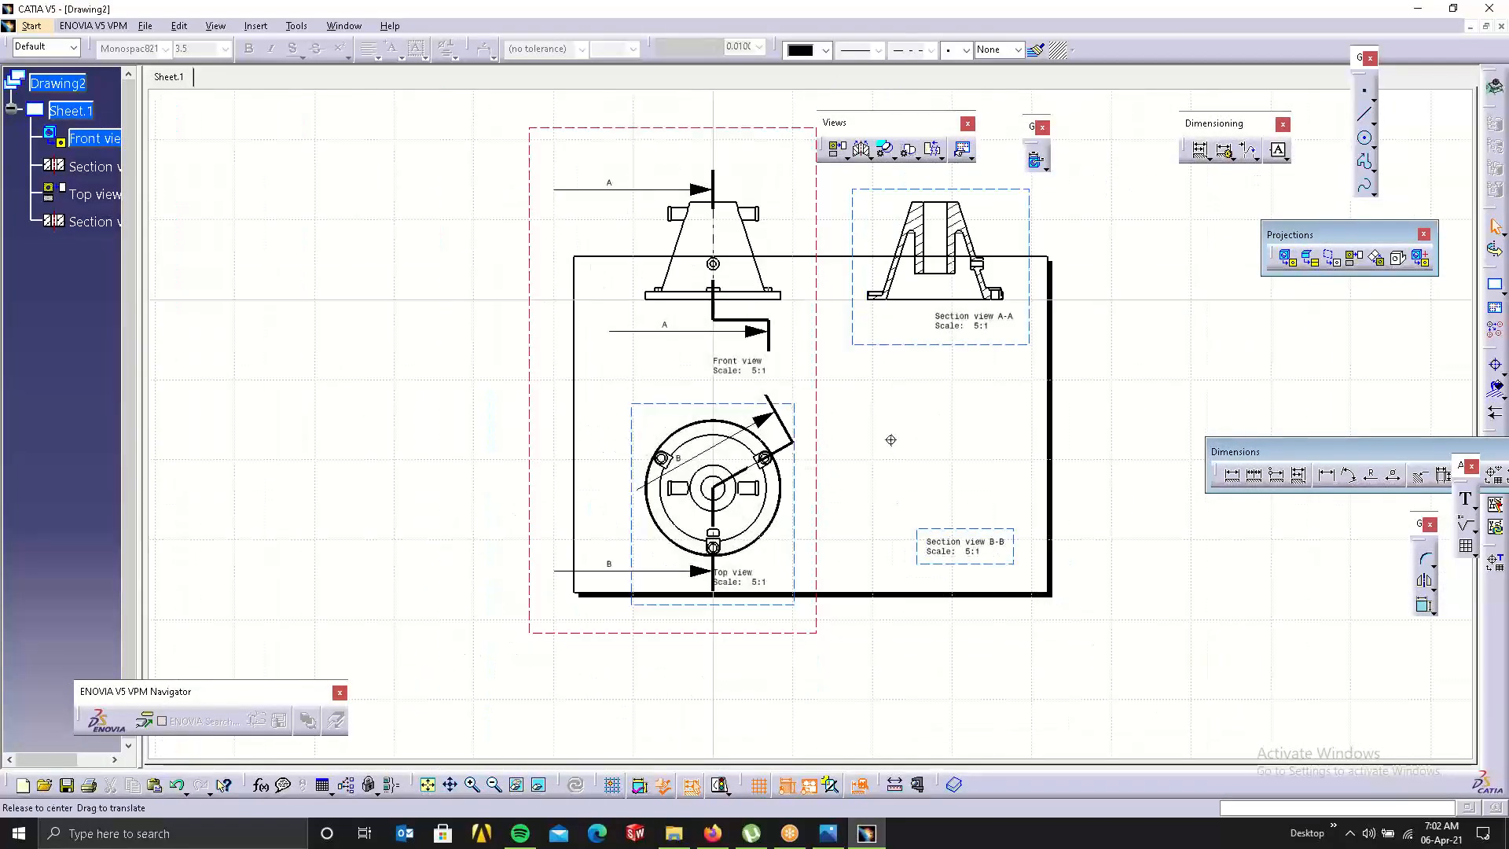
mouse_move(891, 440)
middle_mouse_down("ctrl")
mouse_move(930, 556)
mouse_move(930, 432)
mouse_move(864, 523)
middle_mouse_up("ctrl")
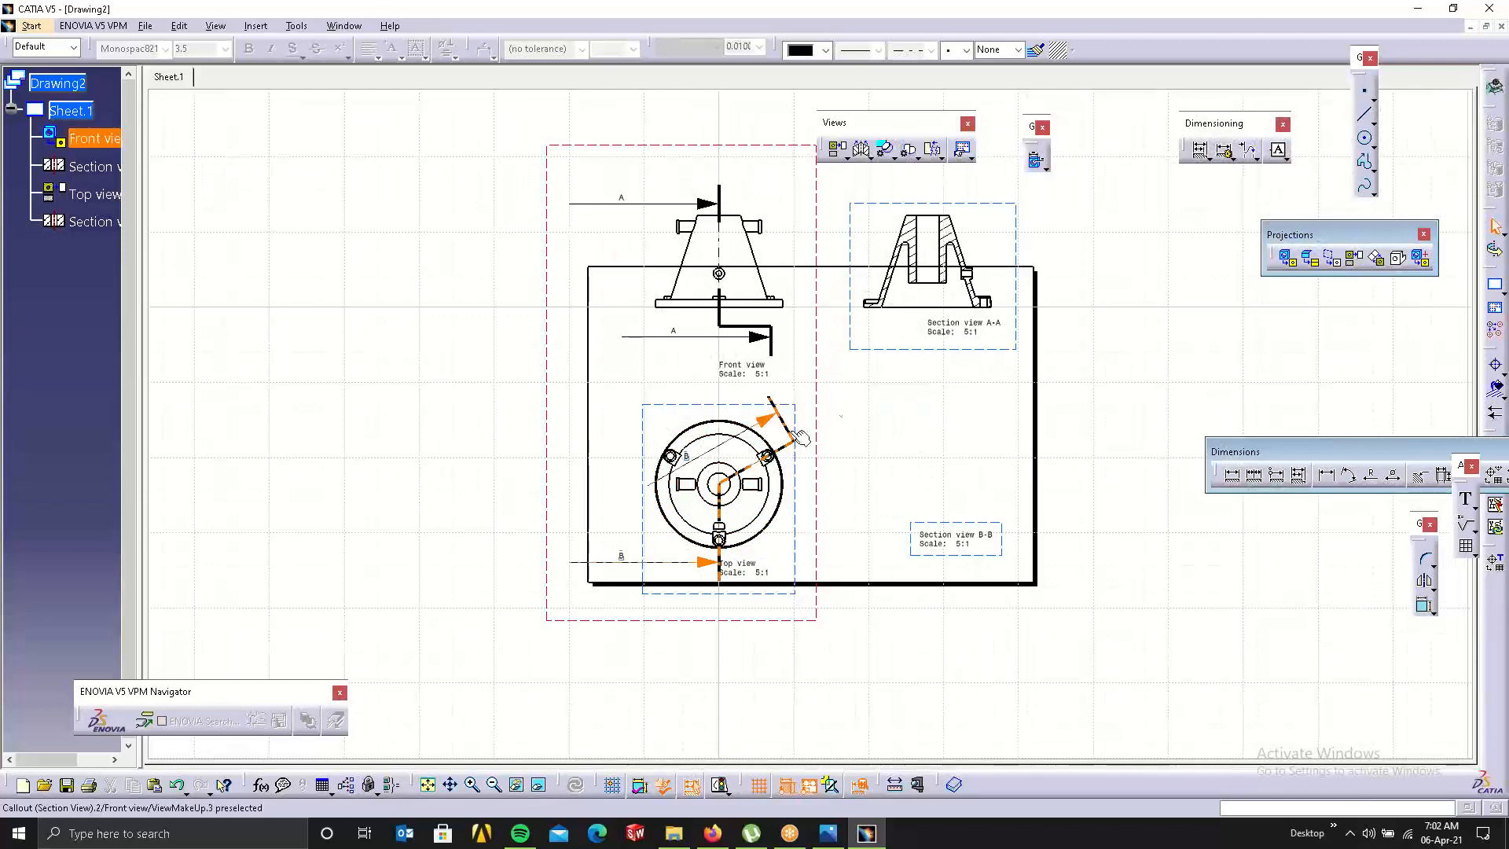
left_click(693, 459)
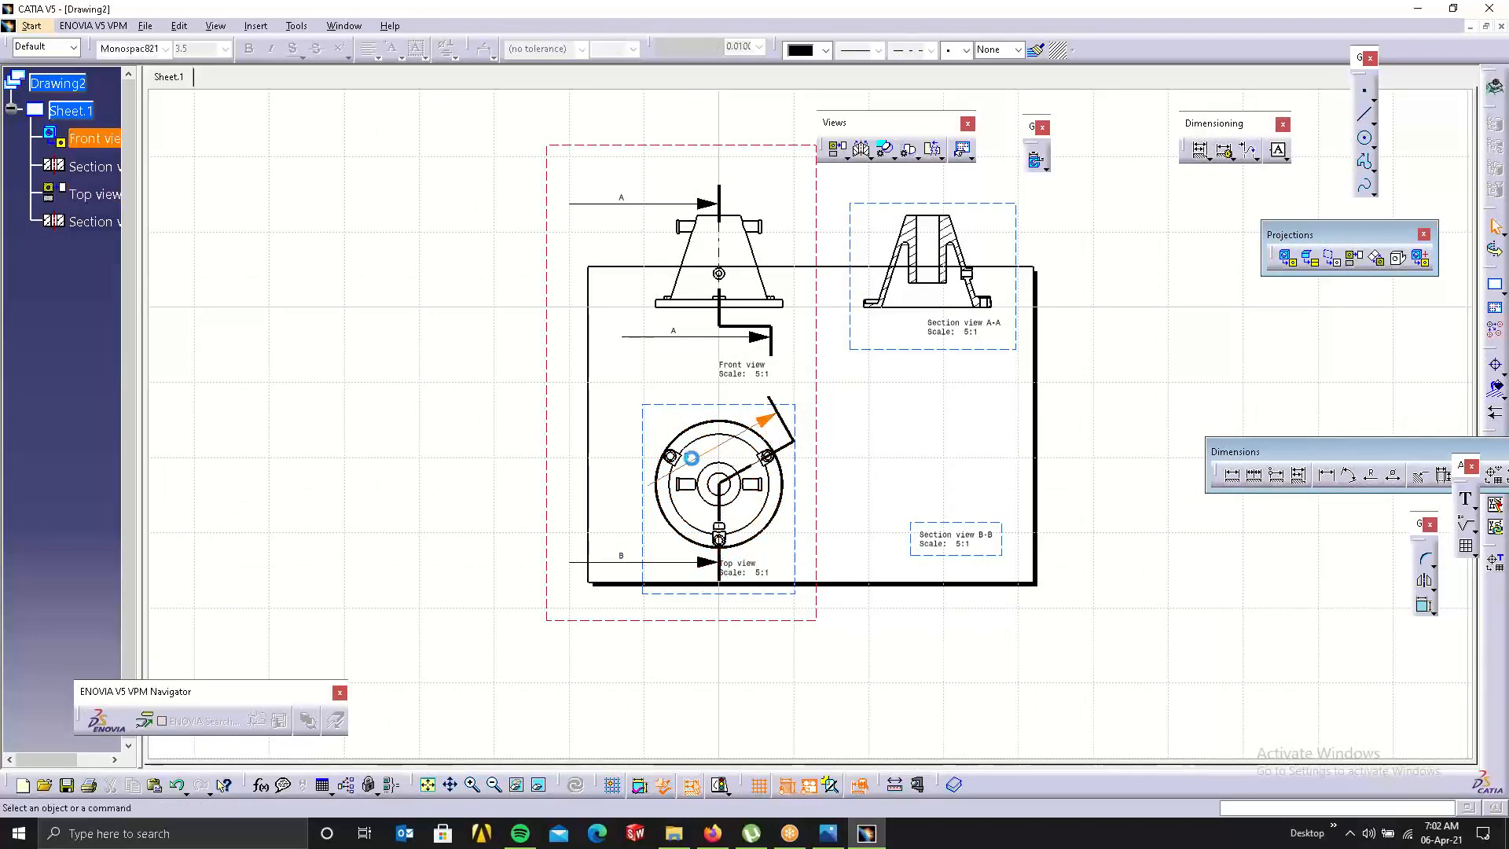
left_click(953, 430)
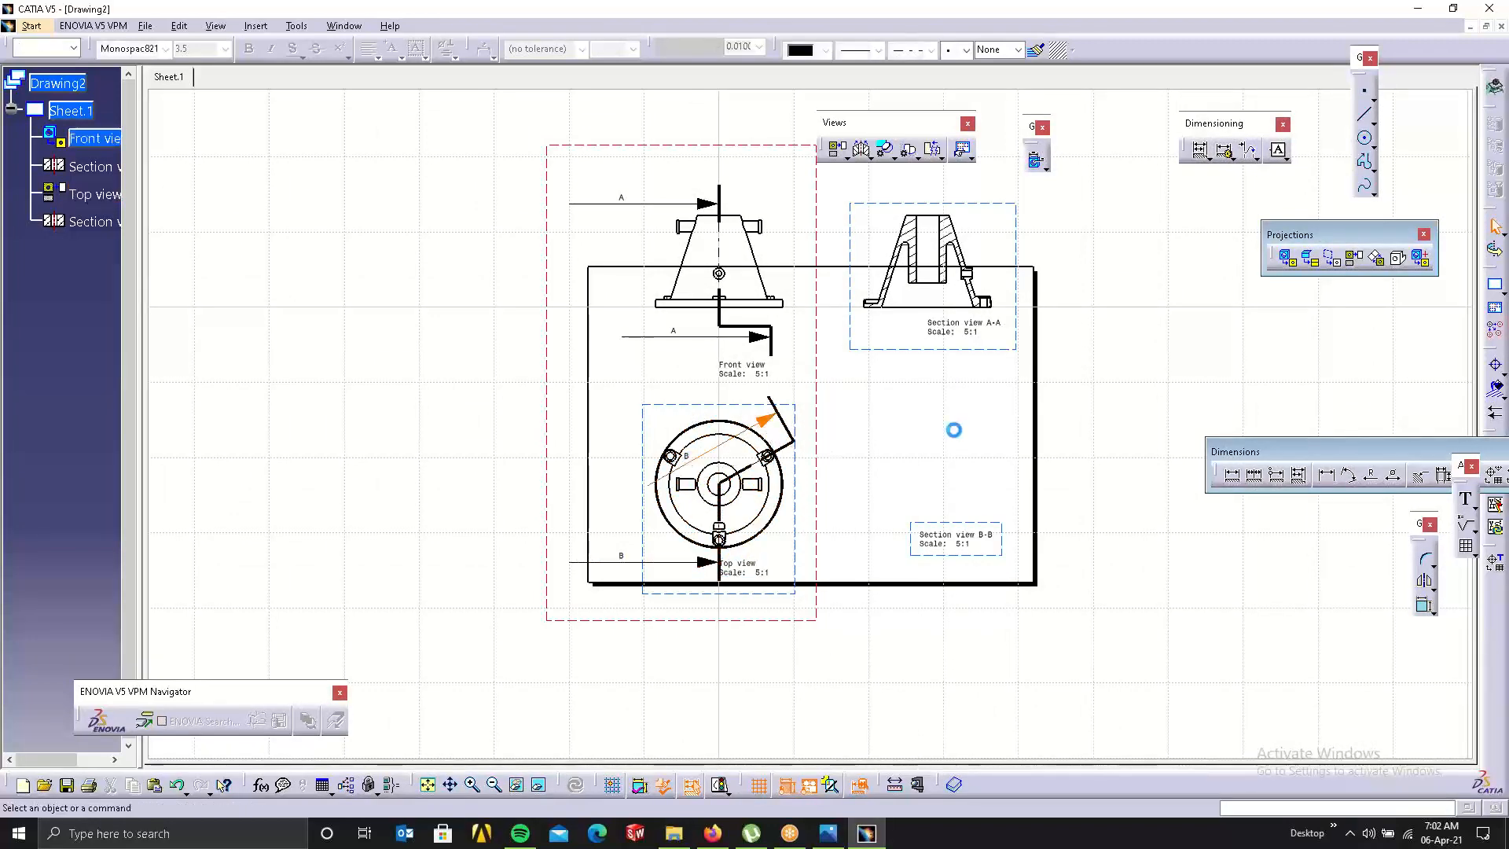
left_click(971, 351)
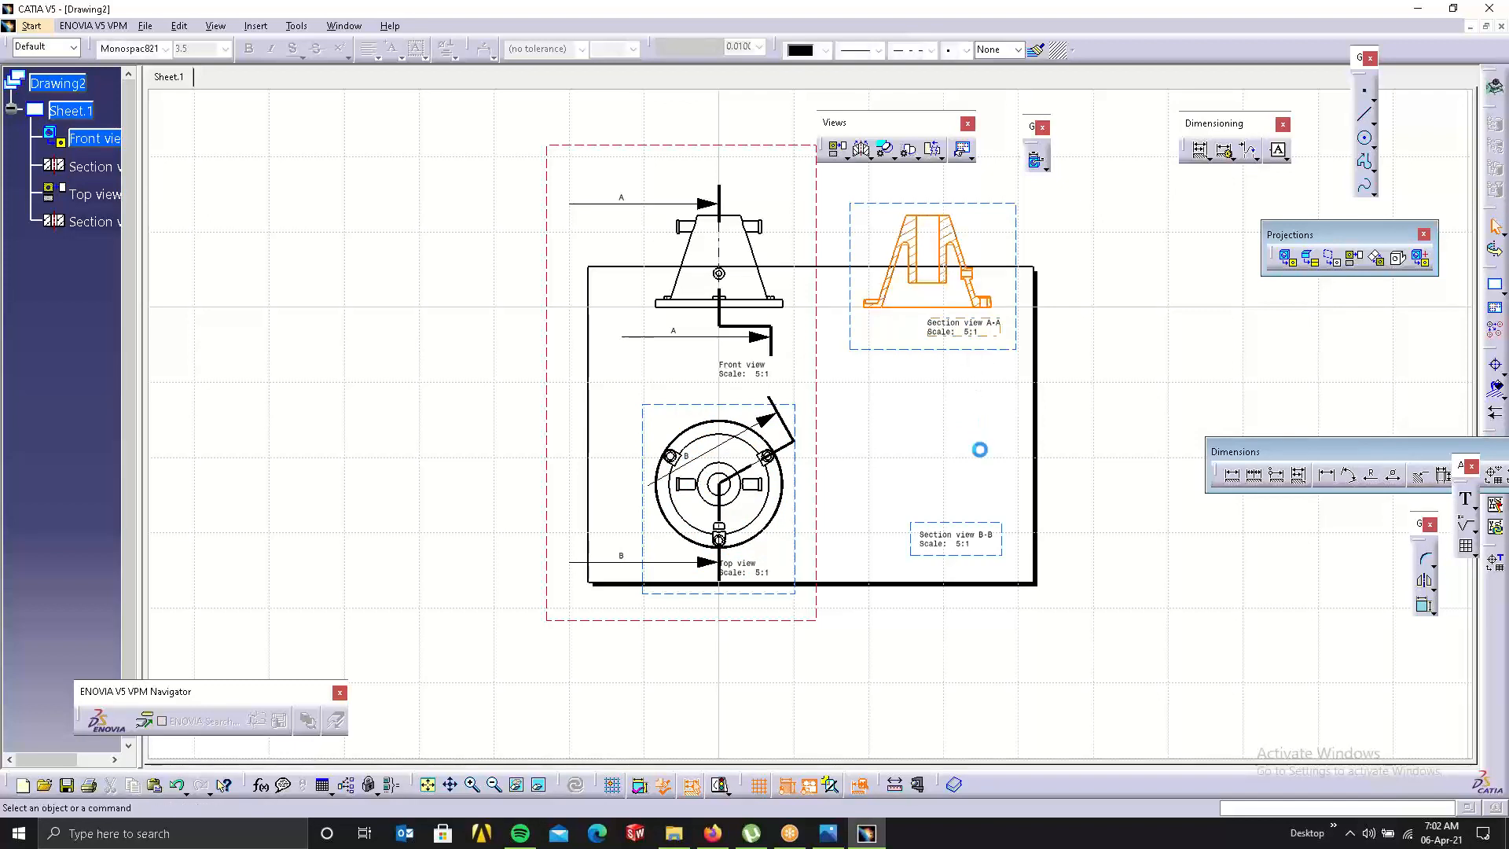
left_click(890, 470)
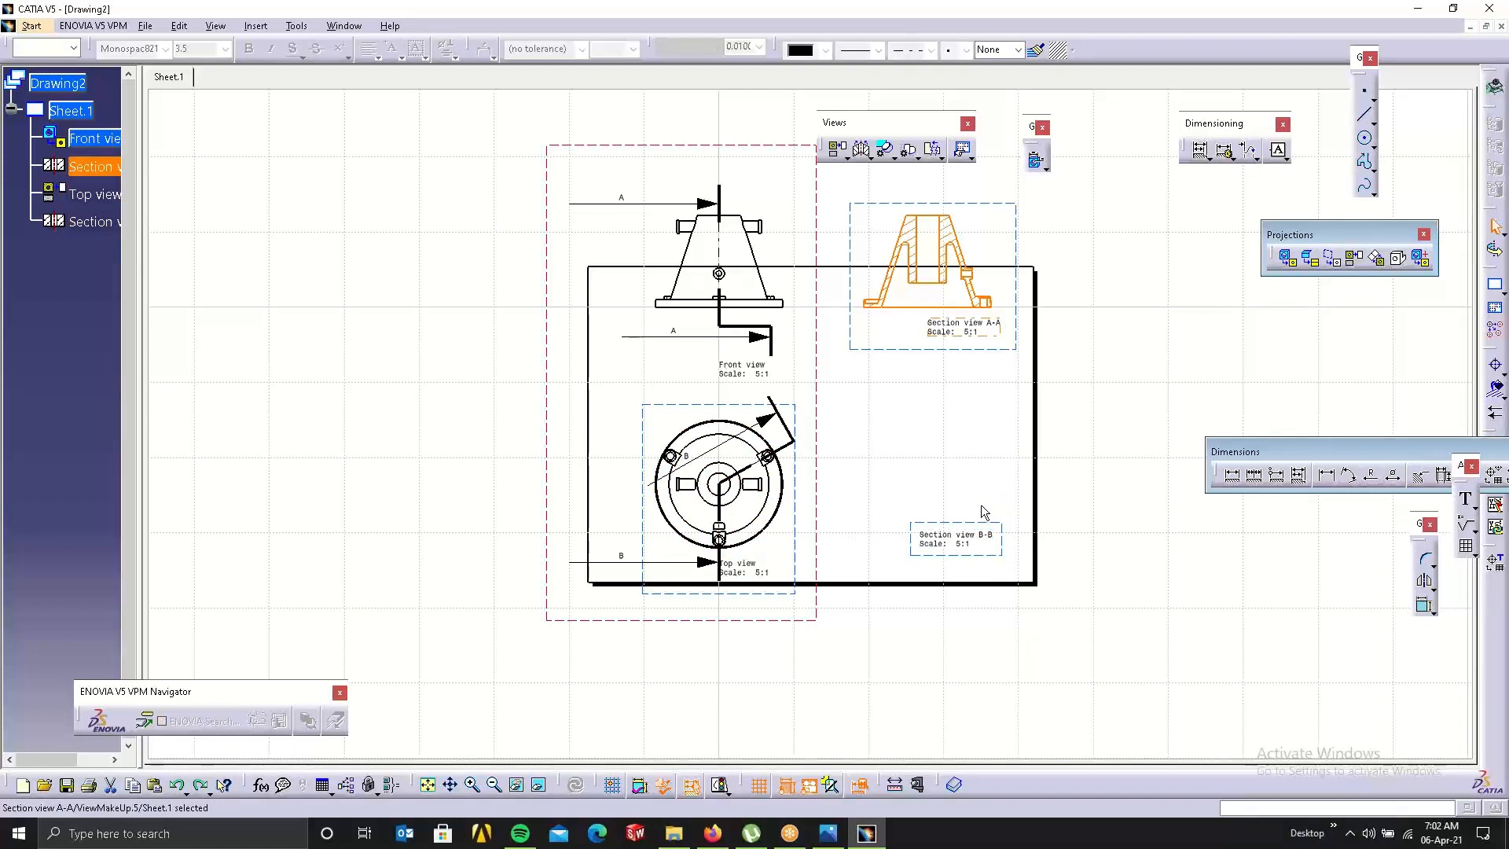
Undo the aligned section view B-B.
key("ctrl+z")
key("ctrl+z")
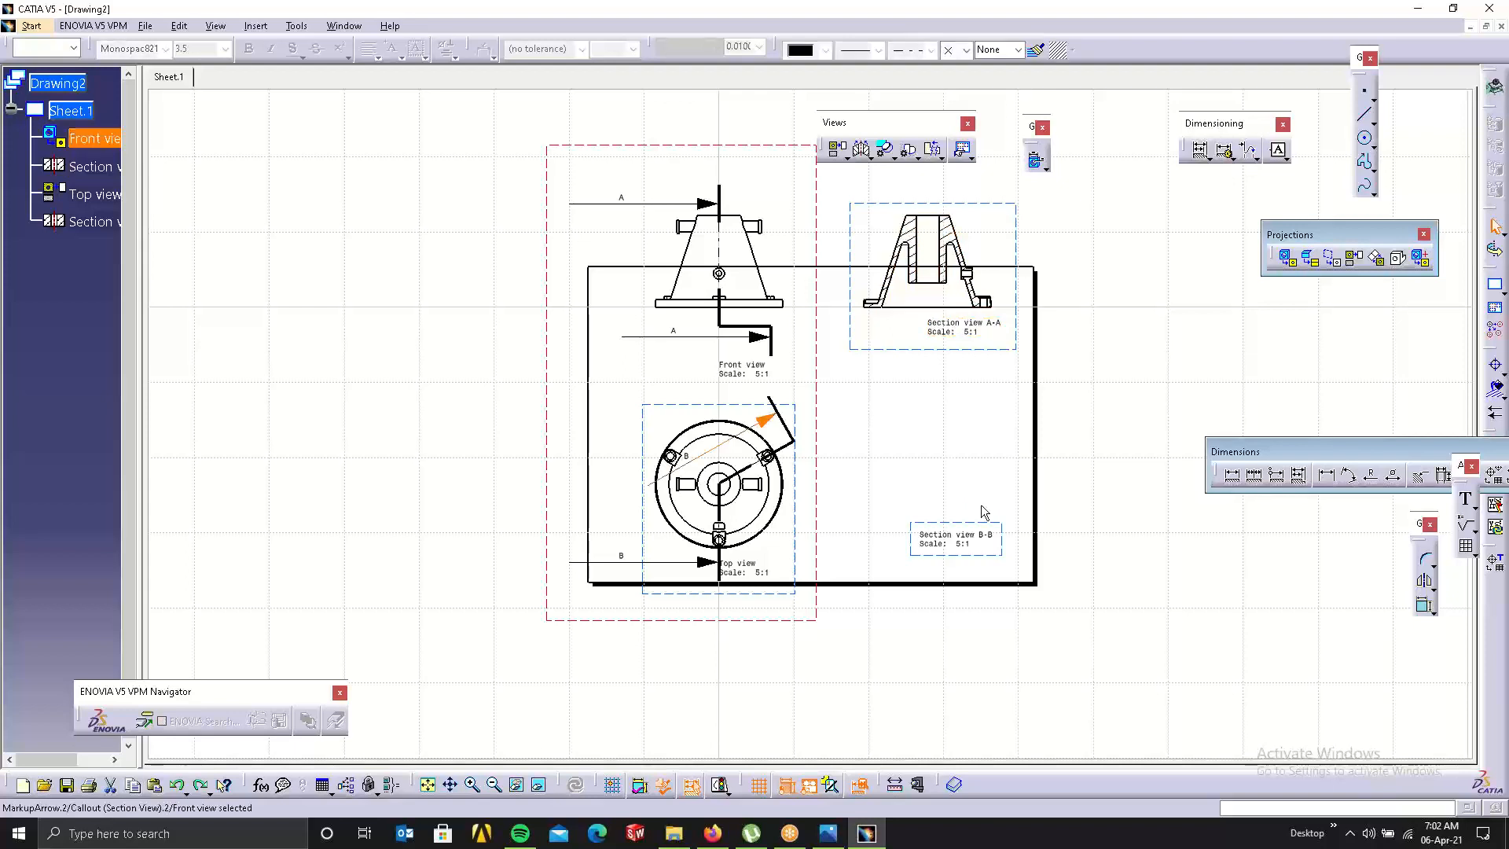
key("ctrl+z")
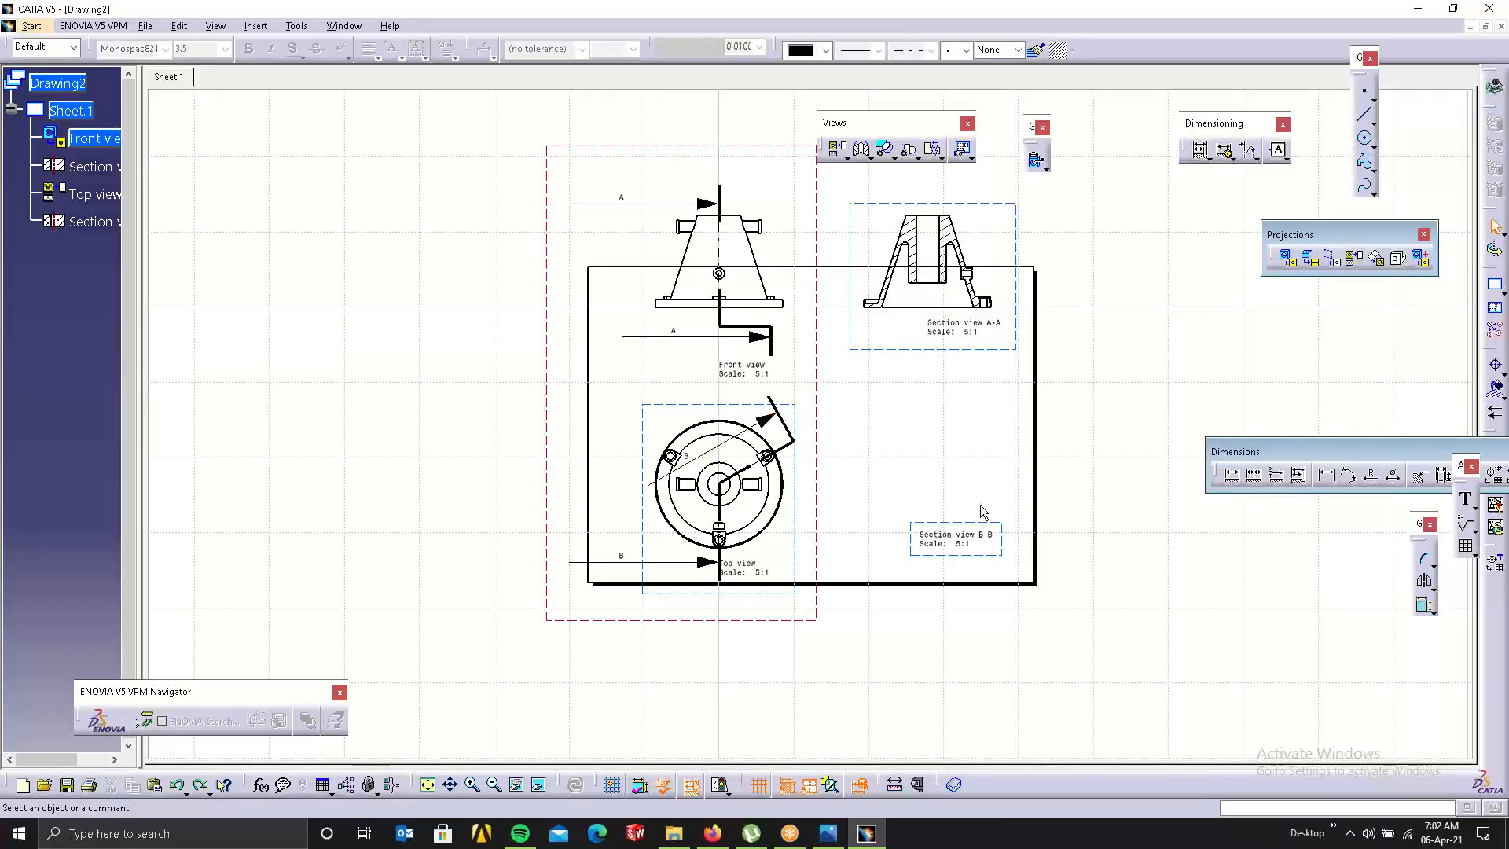
key("ctrl+z")
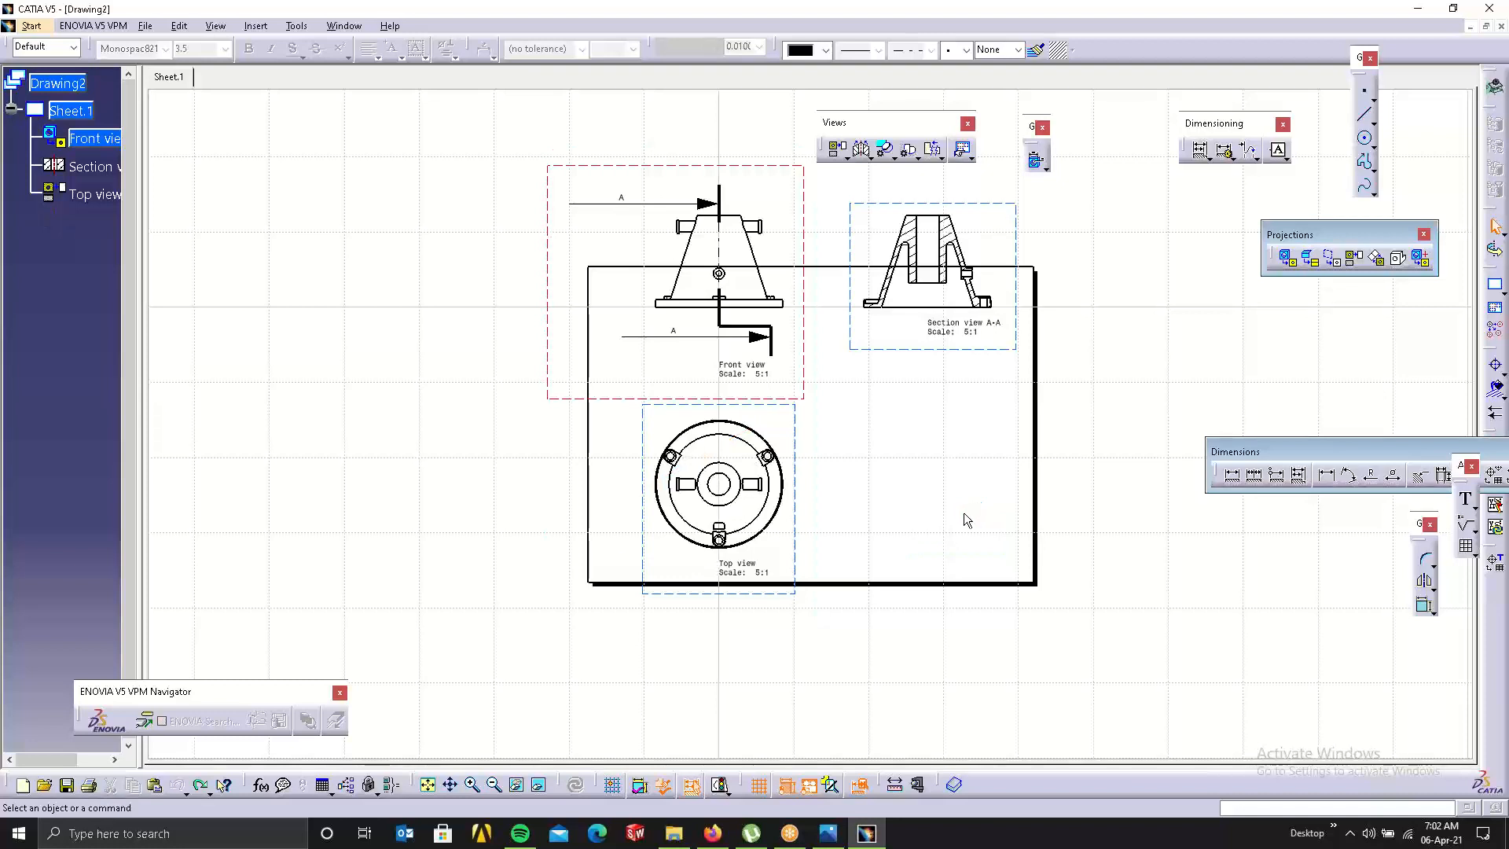
Delete section view A-A and the front view, keeping only the top view on the sheet.
left_click(953, 357)
key("Delete")
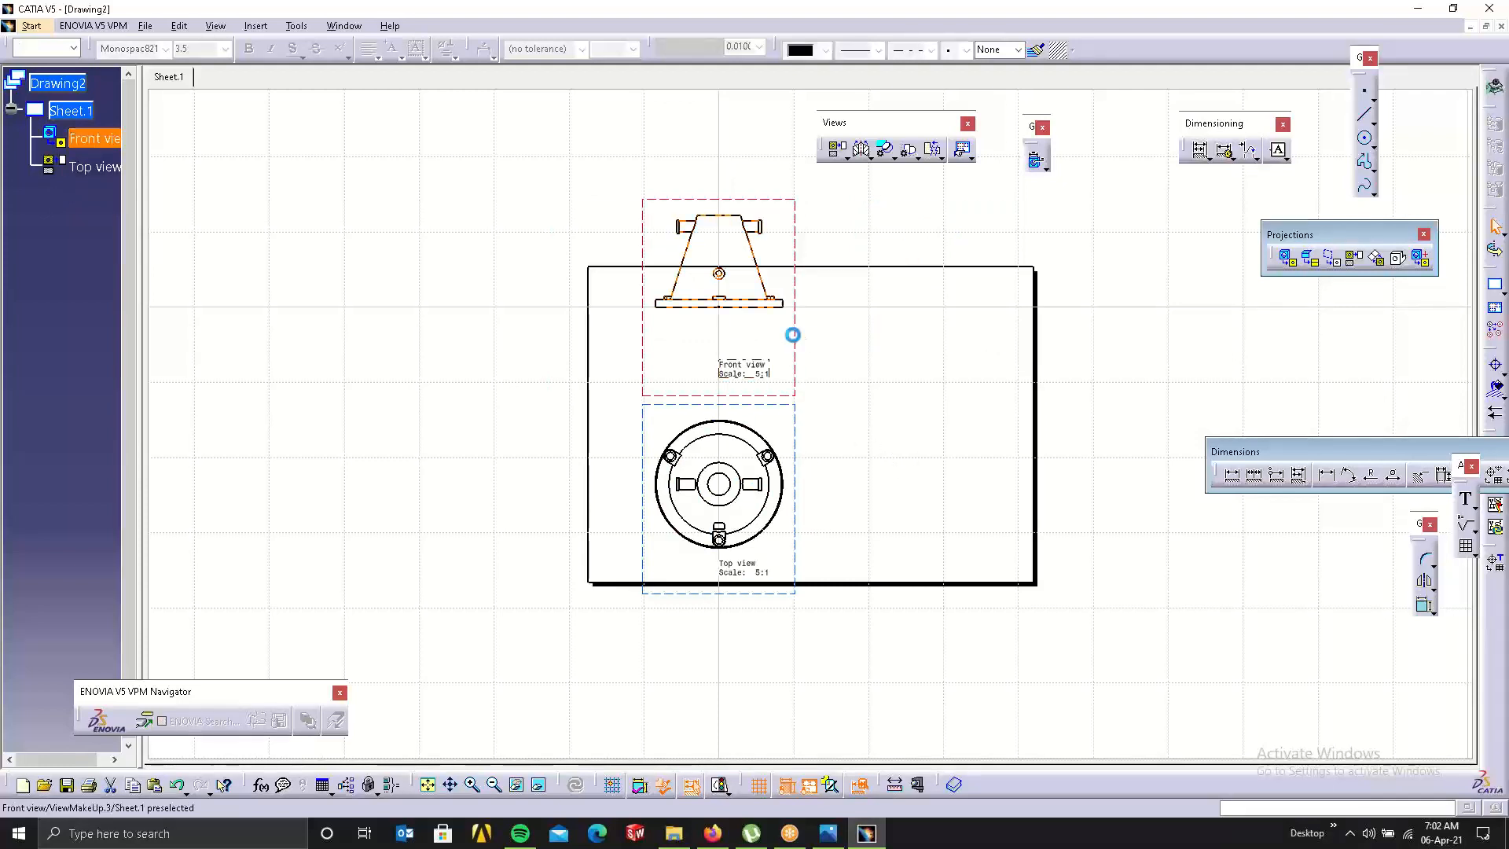
key("Delete")
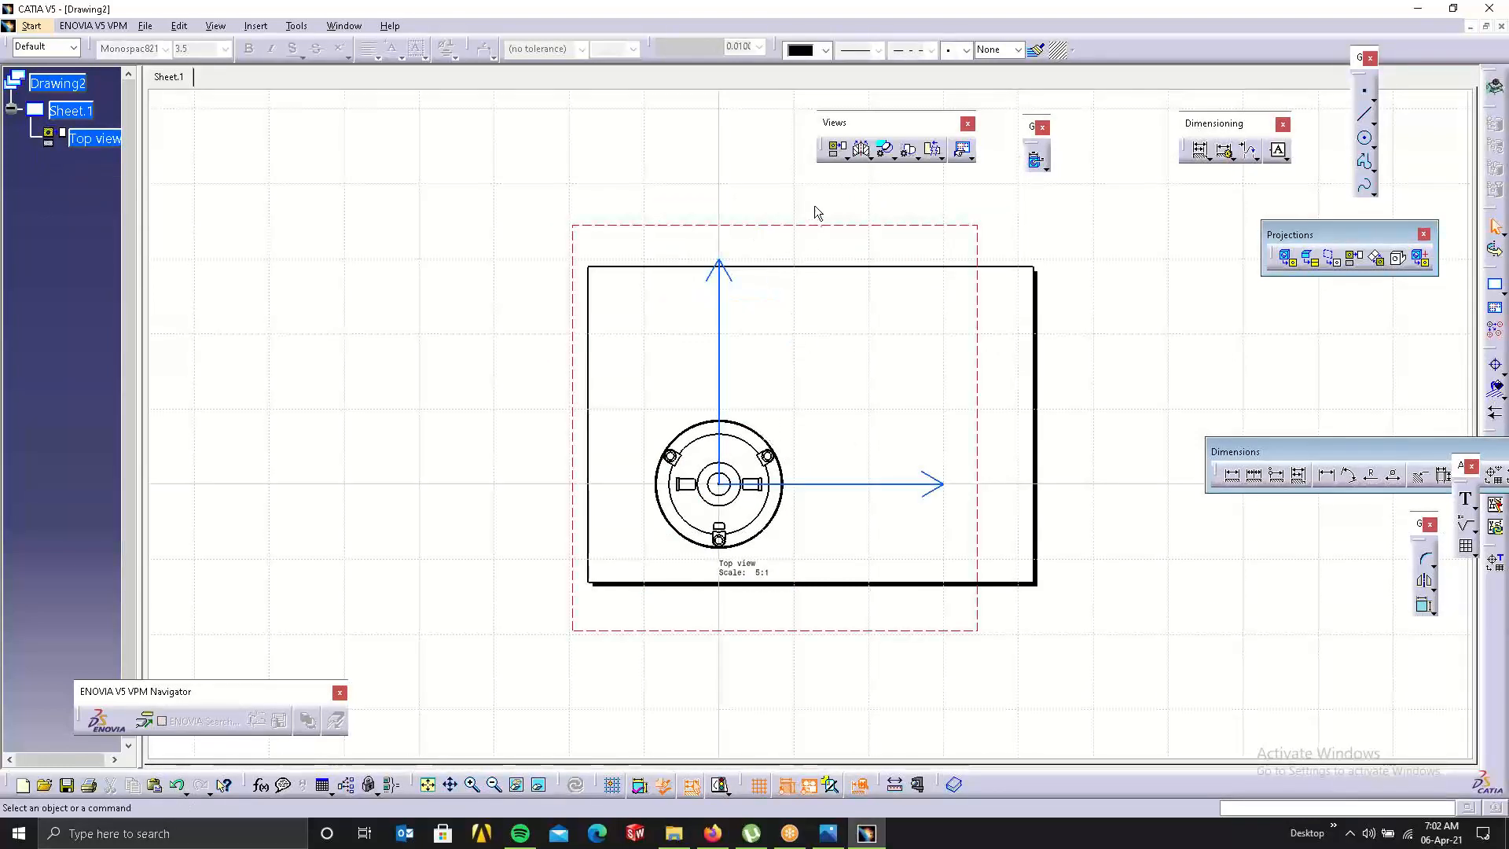
Hide the top view's vertical and horizontal axis arrows.
left_click(812, 226)
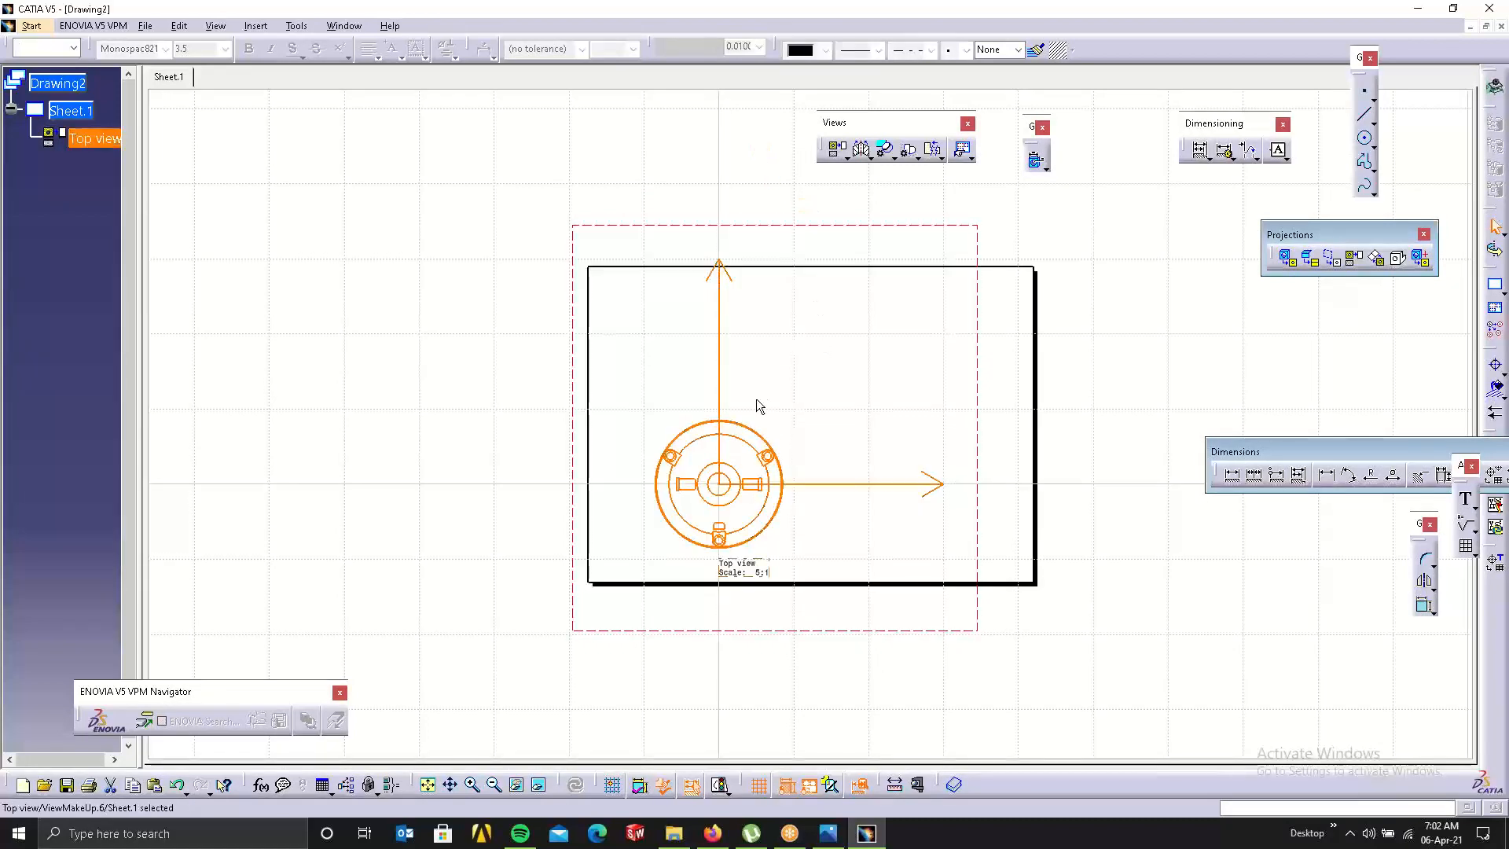
left_click(719, 342)
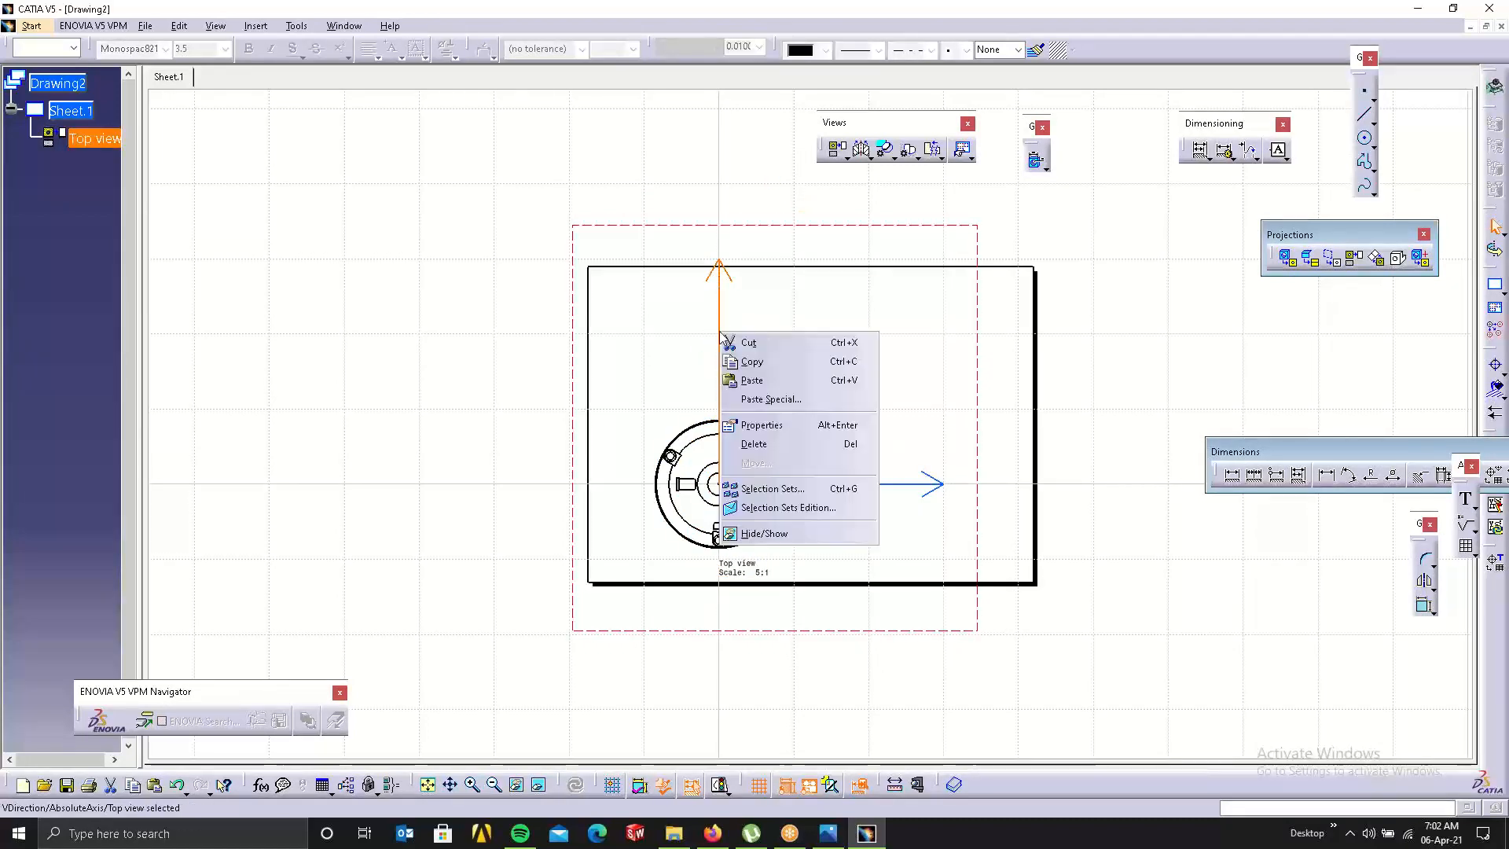
right_click(721, 334)
left_click(764, 534)
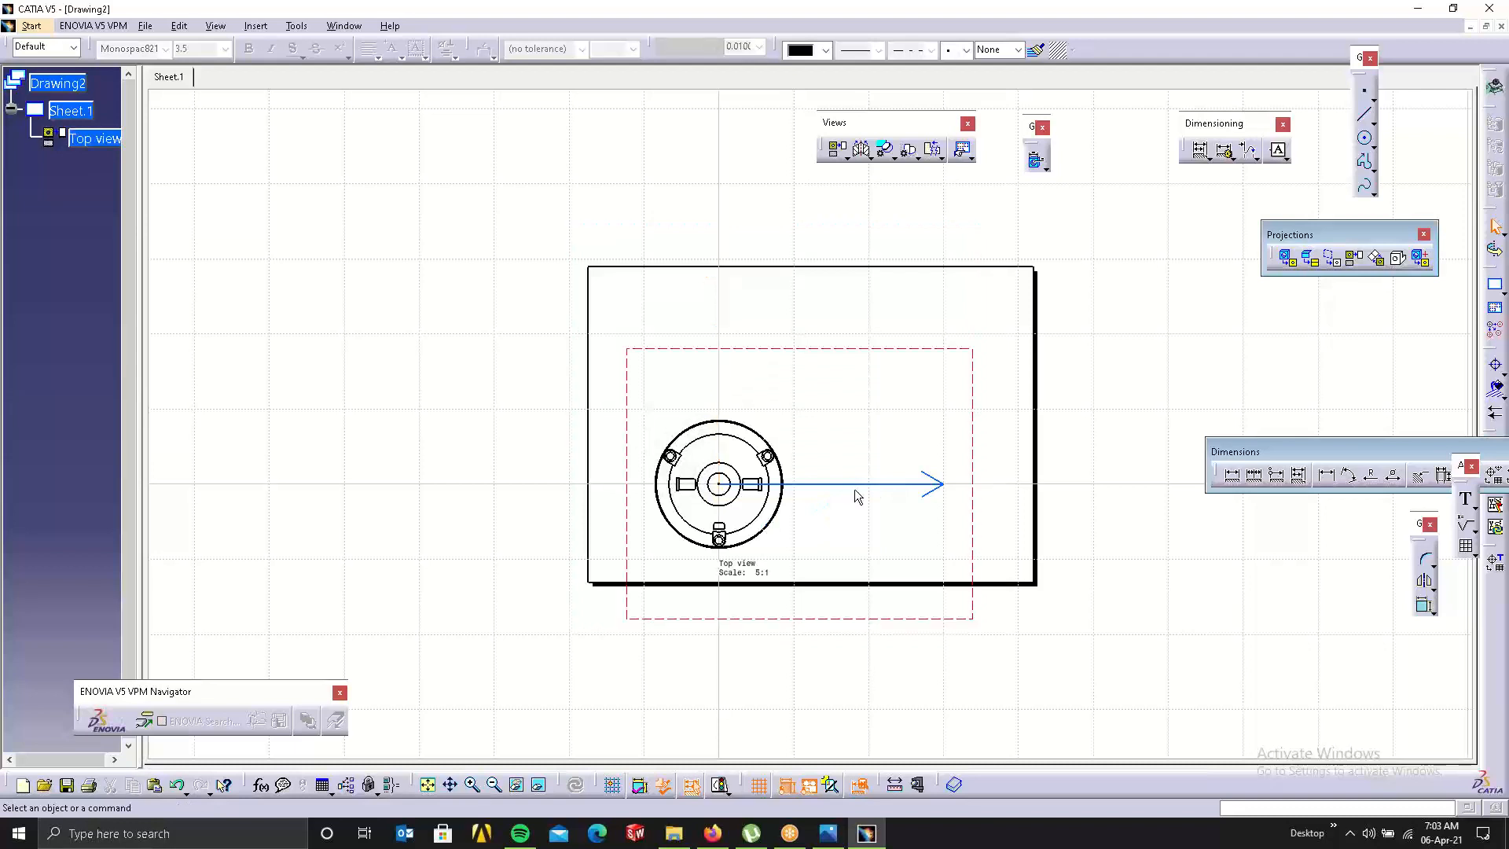
left_click(865, 482)
right_click(864, 483)
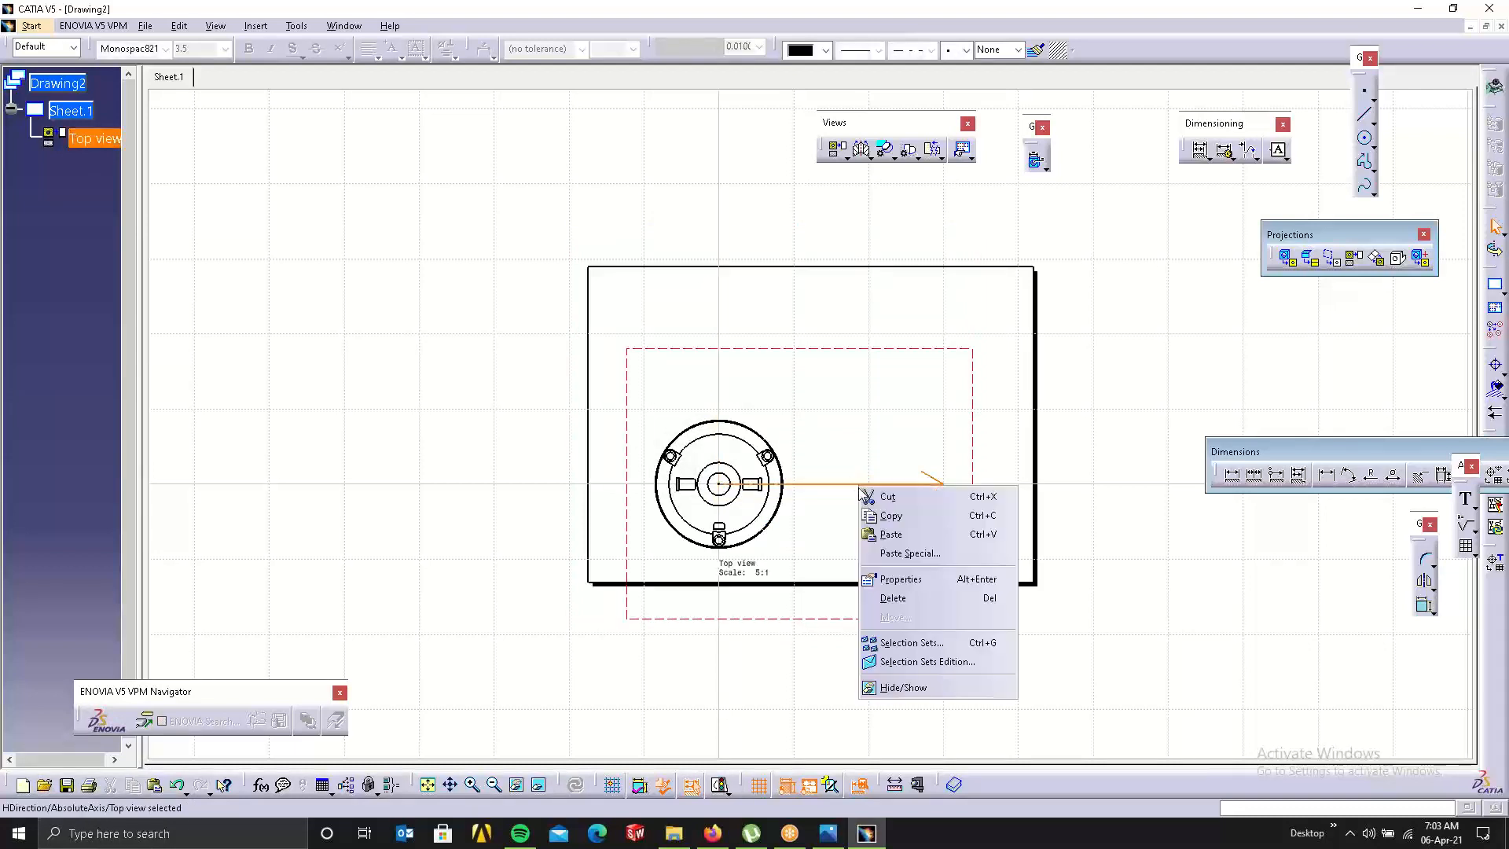
left_click(906, 689)
left_click(861, 149)
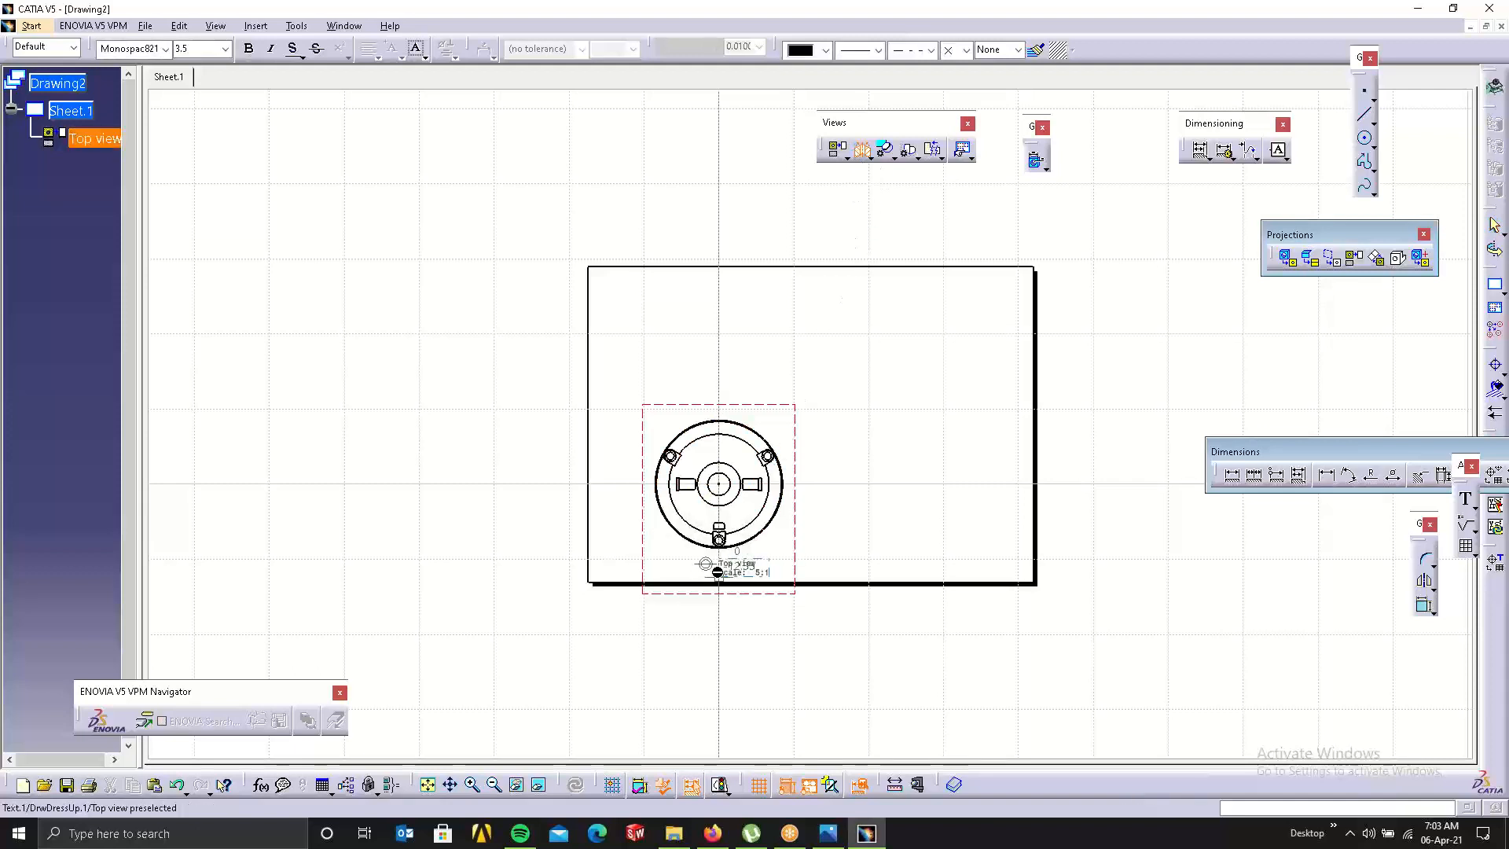
left_click(719, 393)
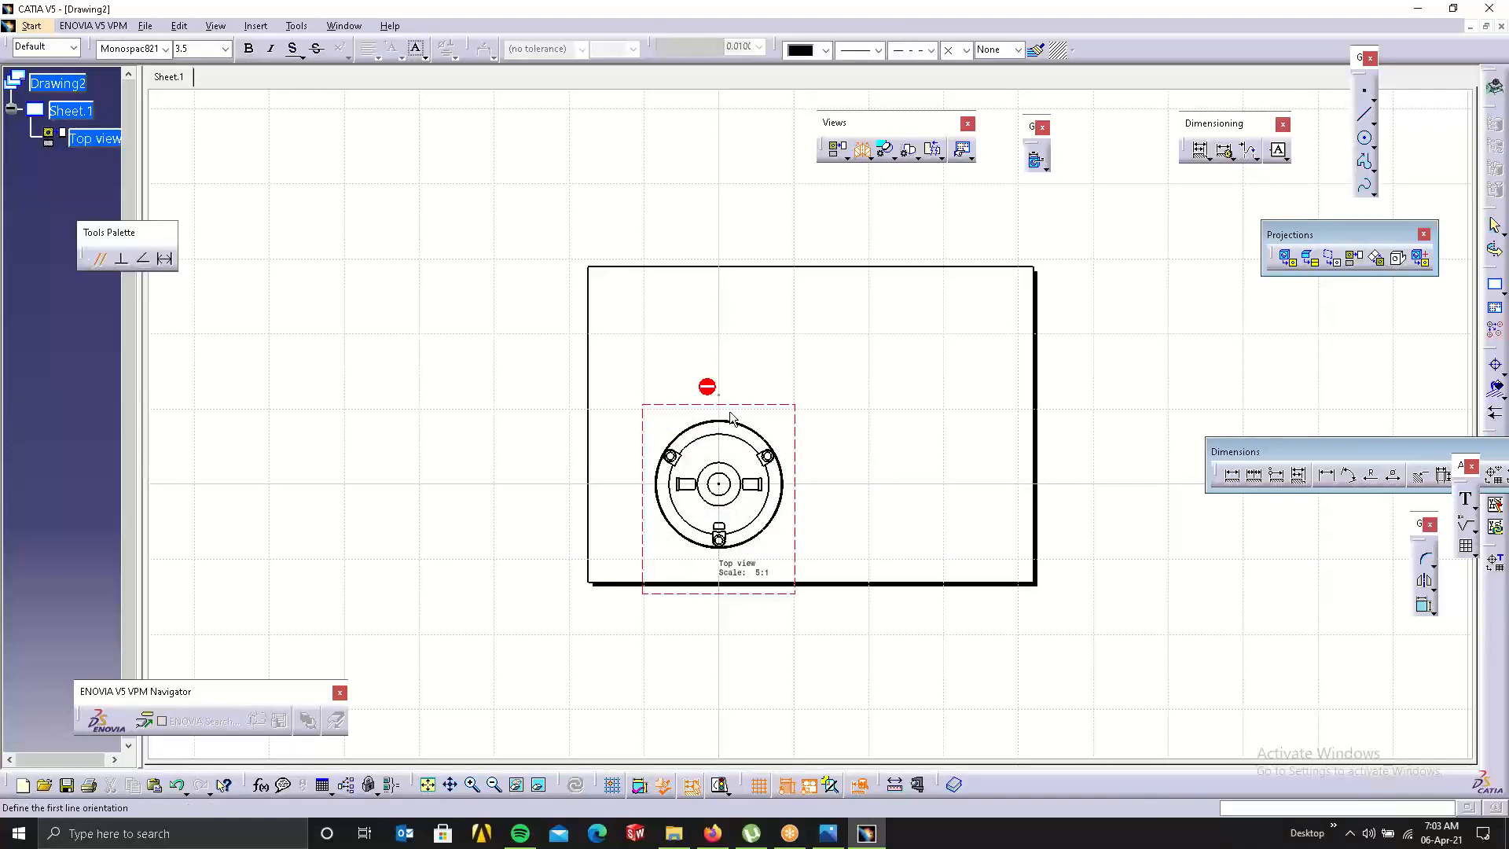
left_click(719, 482)
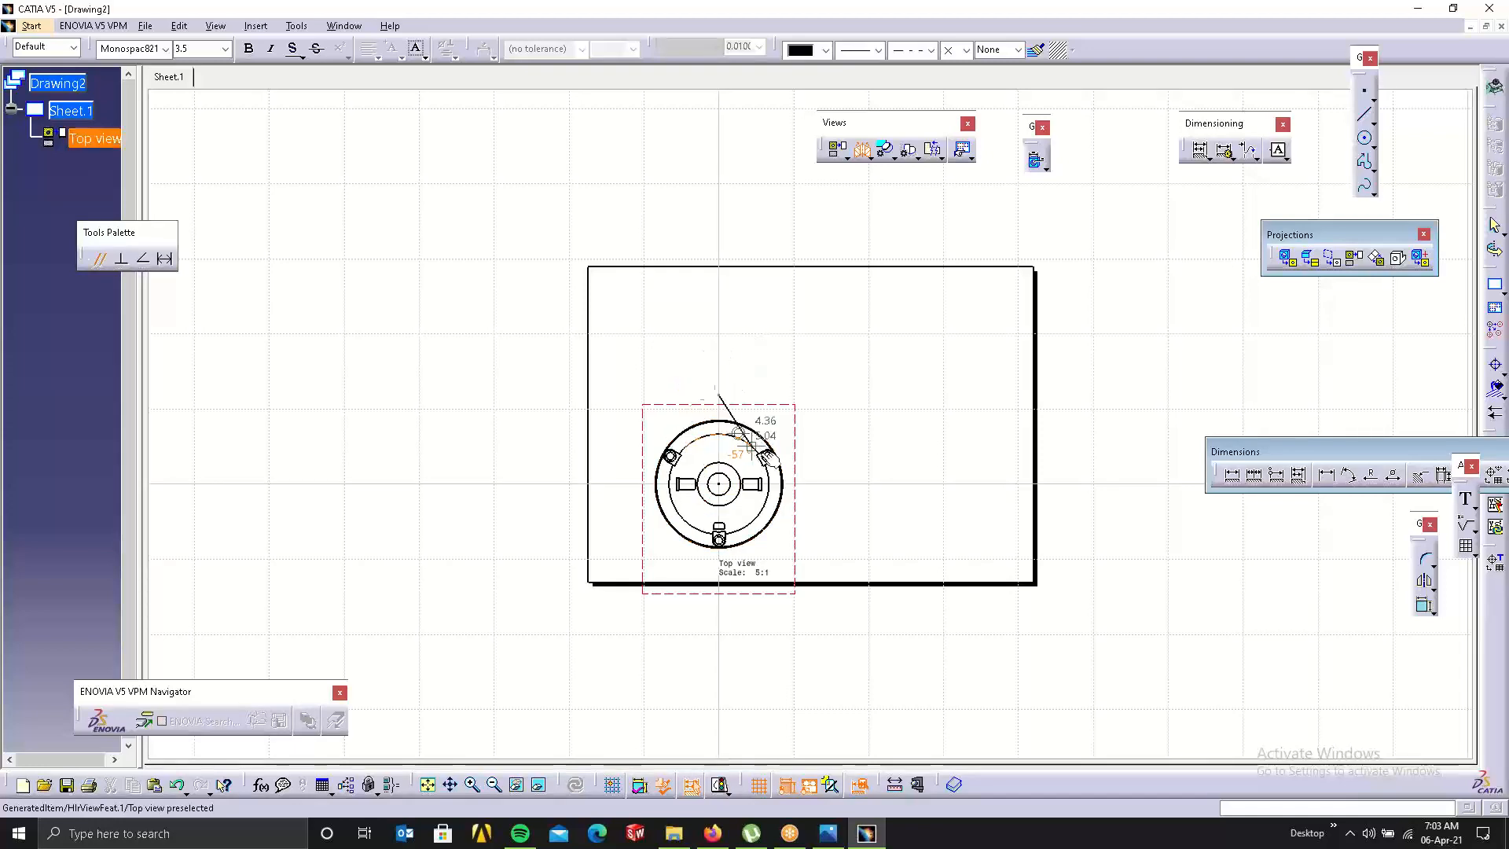
key("Escape")
Move the top view up and draw an aligned section profile from below its lower lug through the centre, past the upper-right lug, ending upward.
left_click_drag(759, 414, 750, 320)
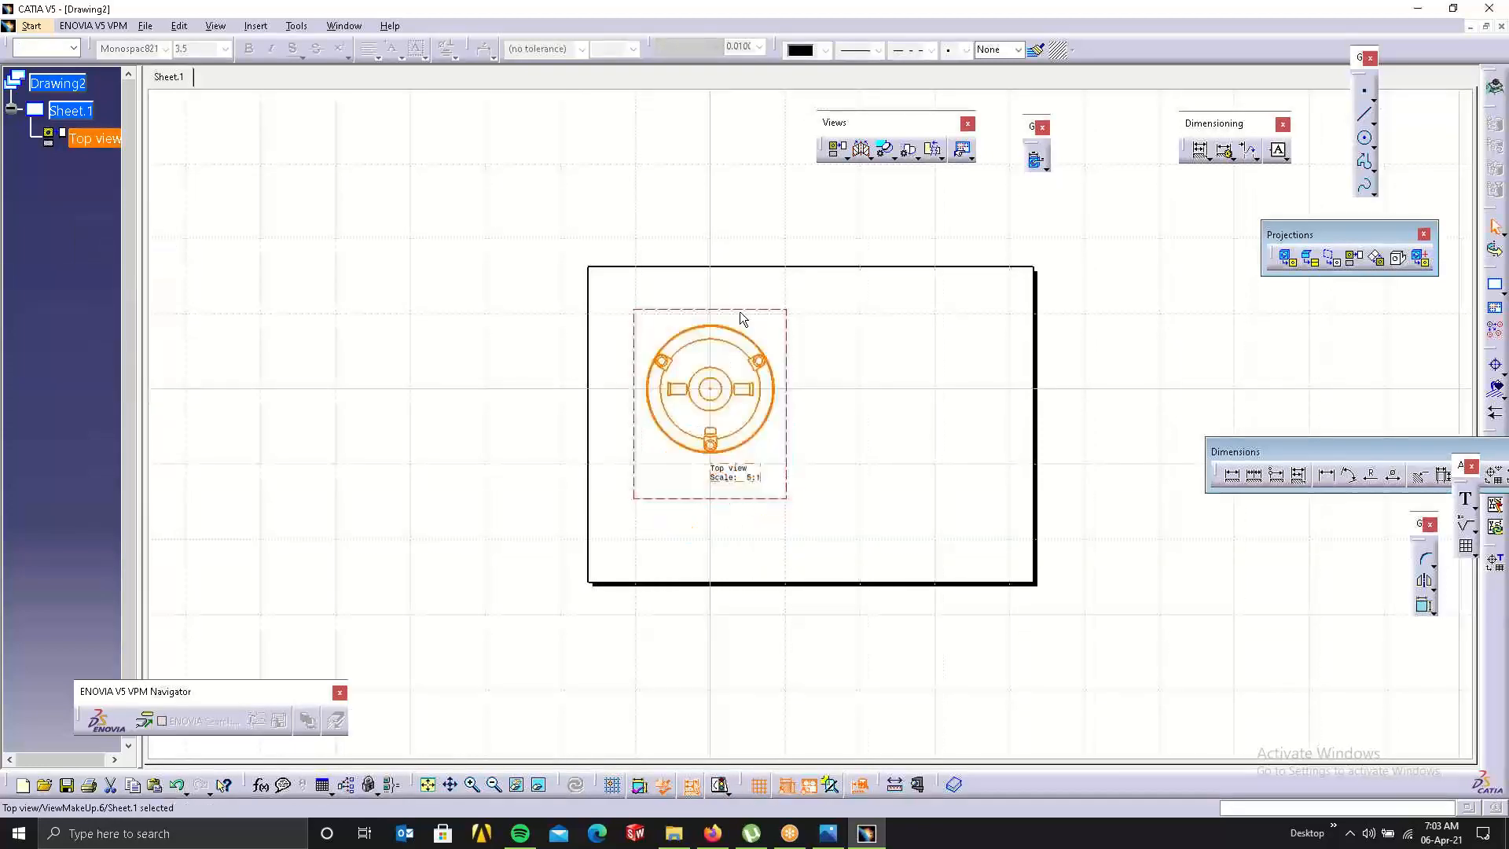
left_click(835, 163)
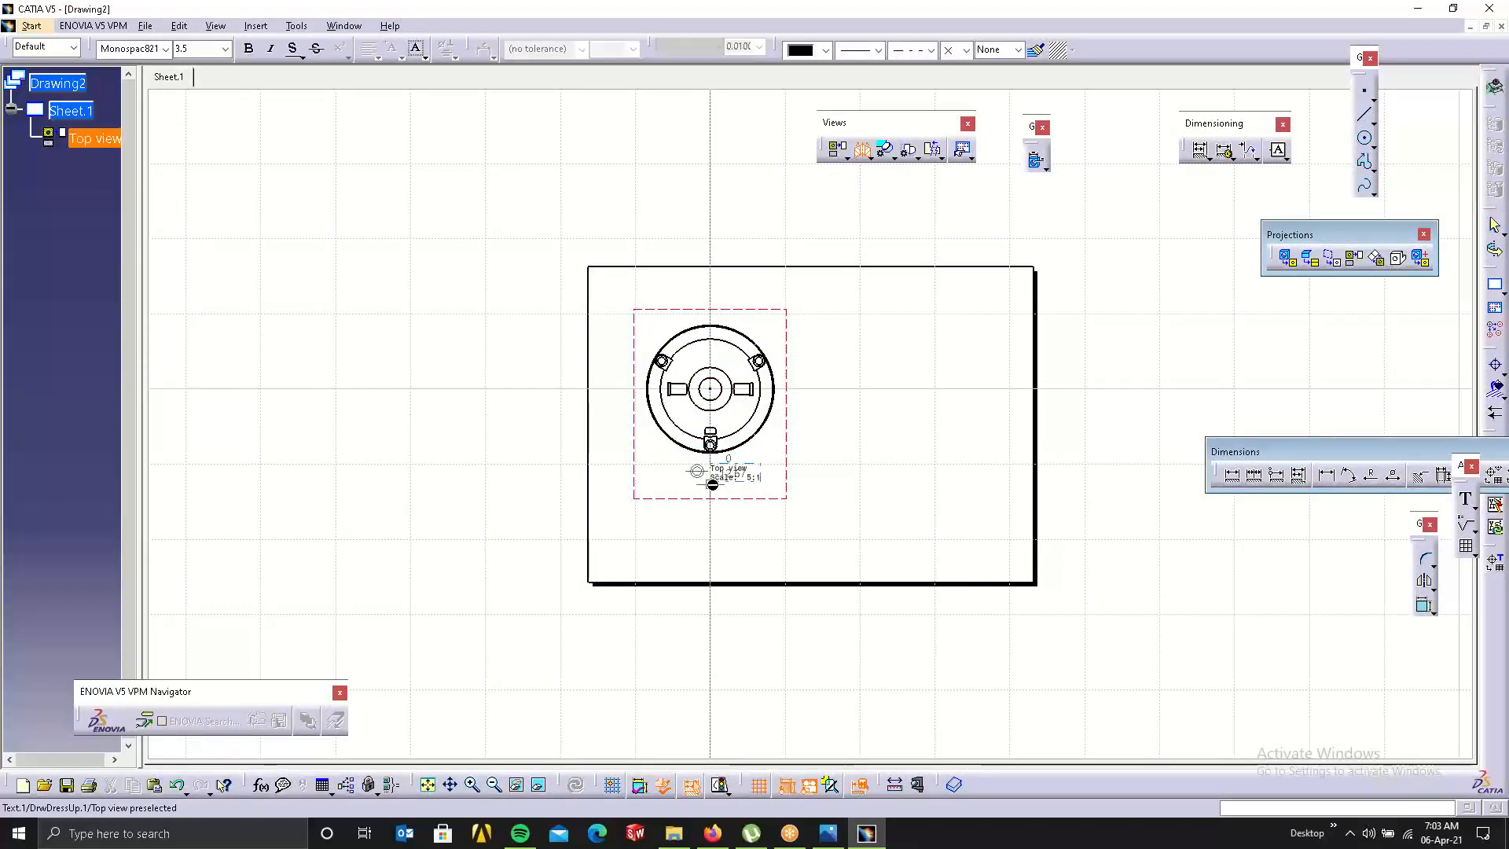
left_click(712, 485)
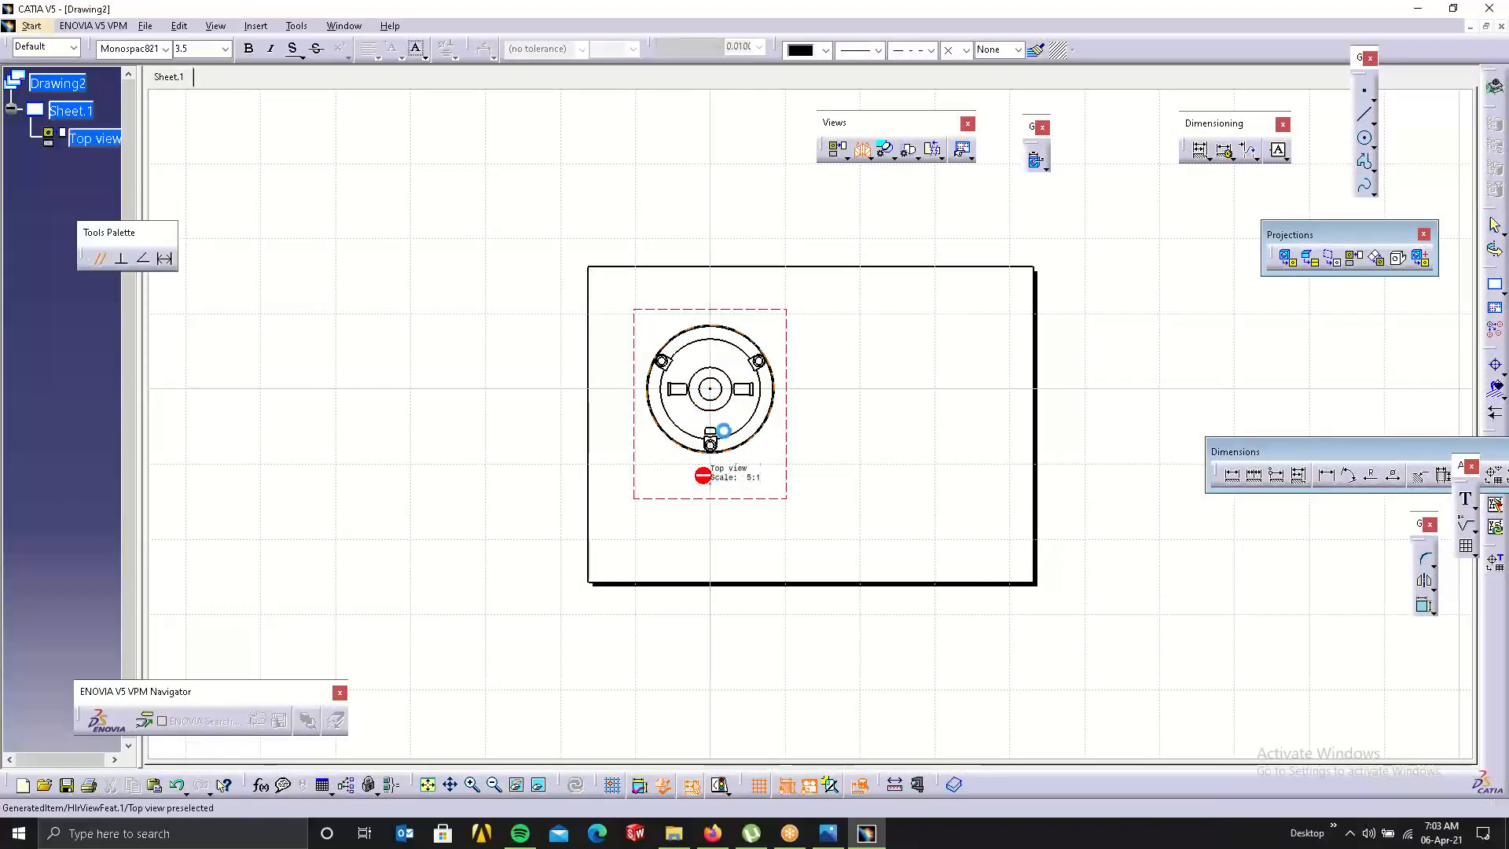
left_click(711, 388)
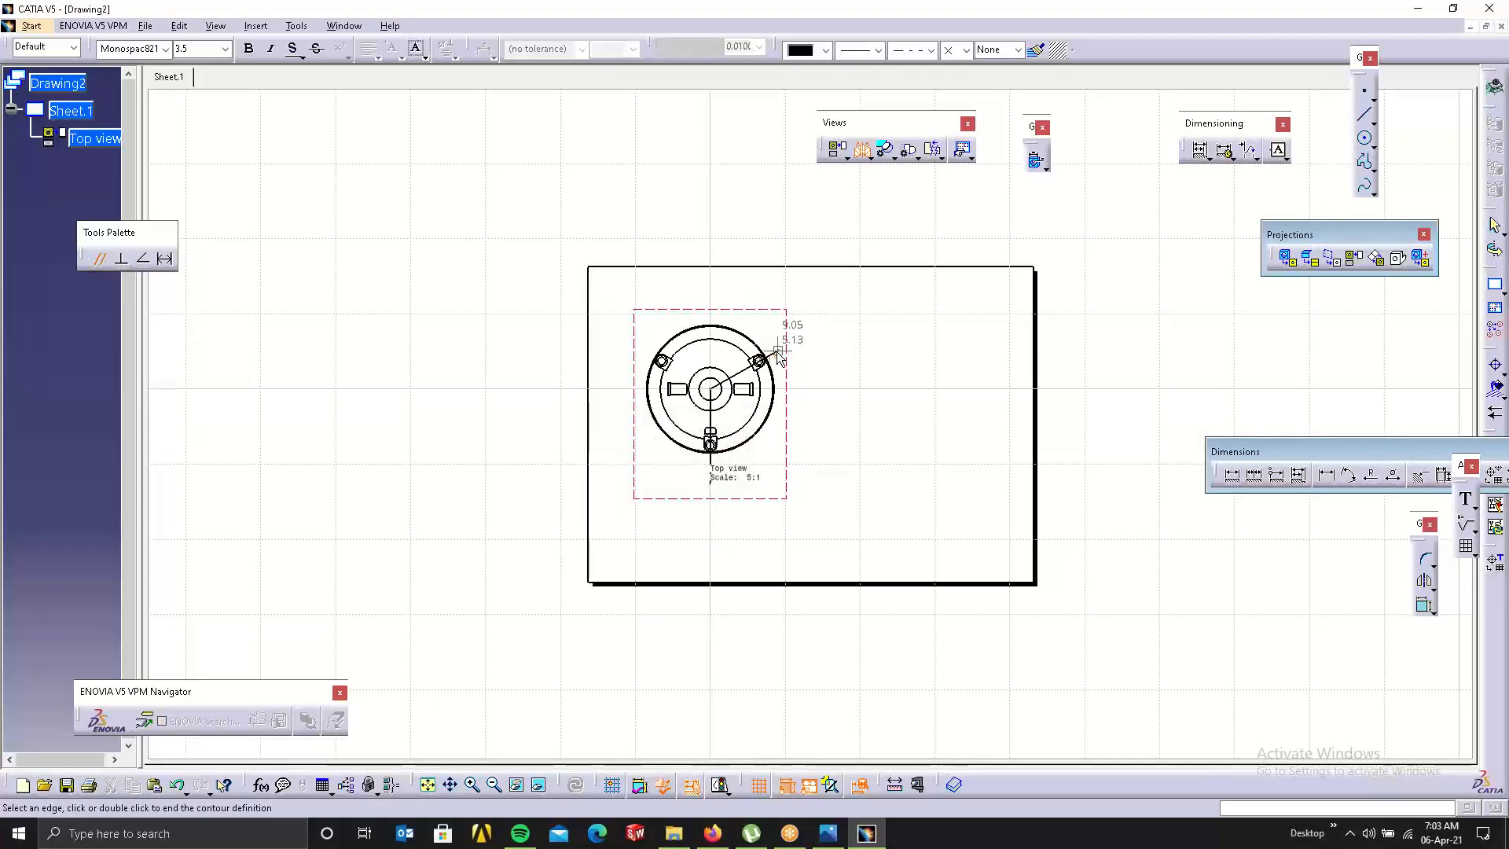
scroll(778, 350, "up", 8)
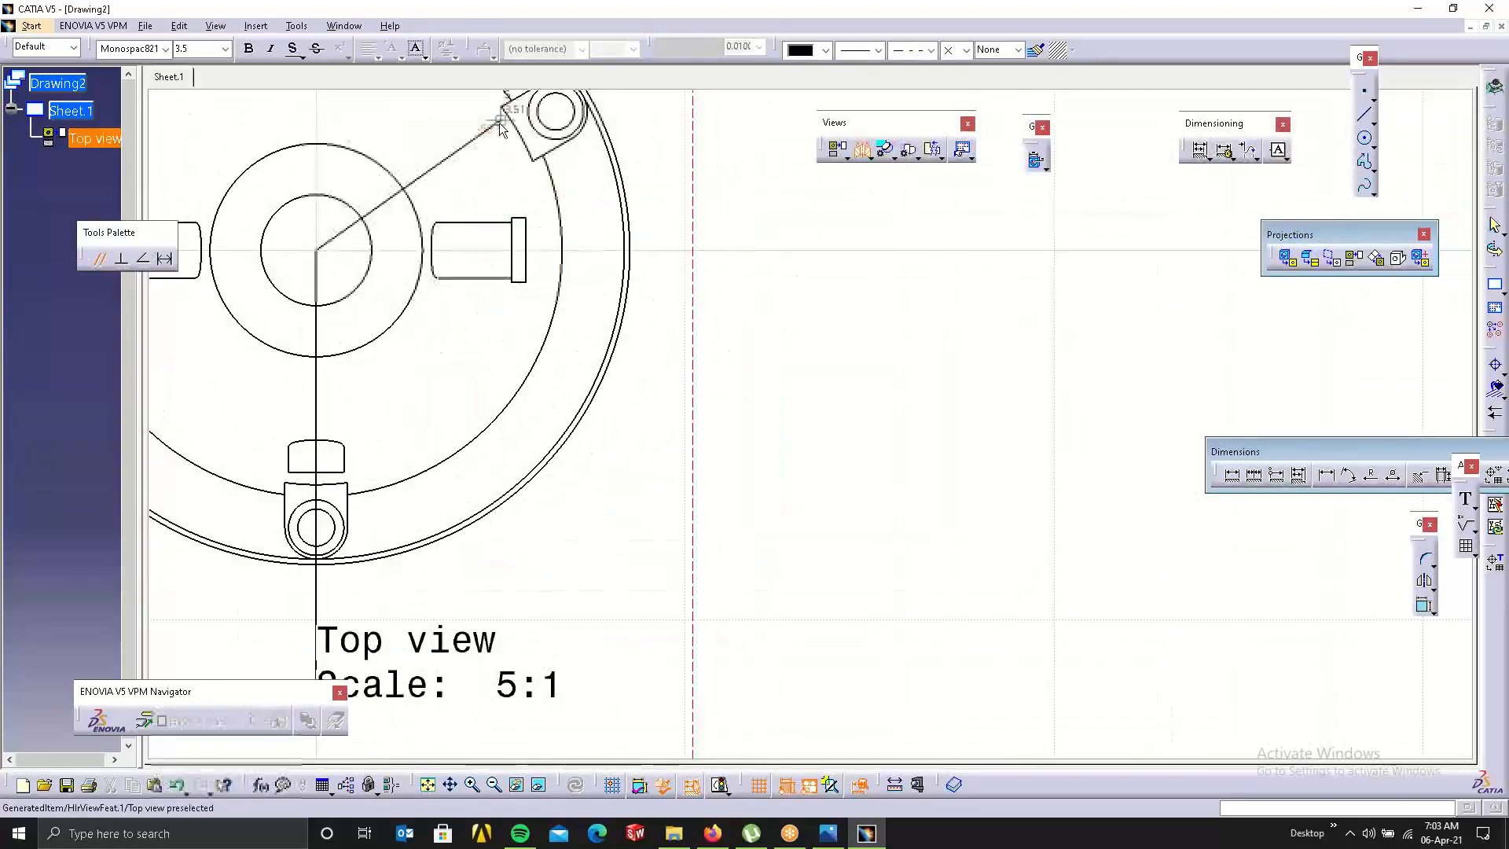
left_click(557, 112)
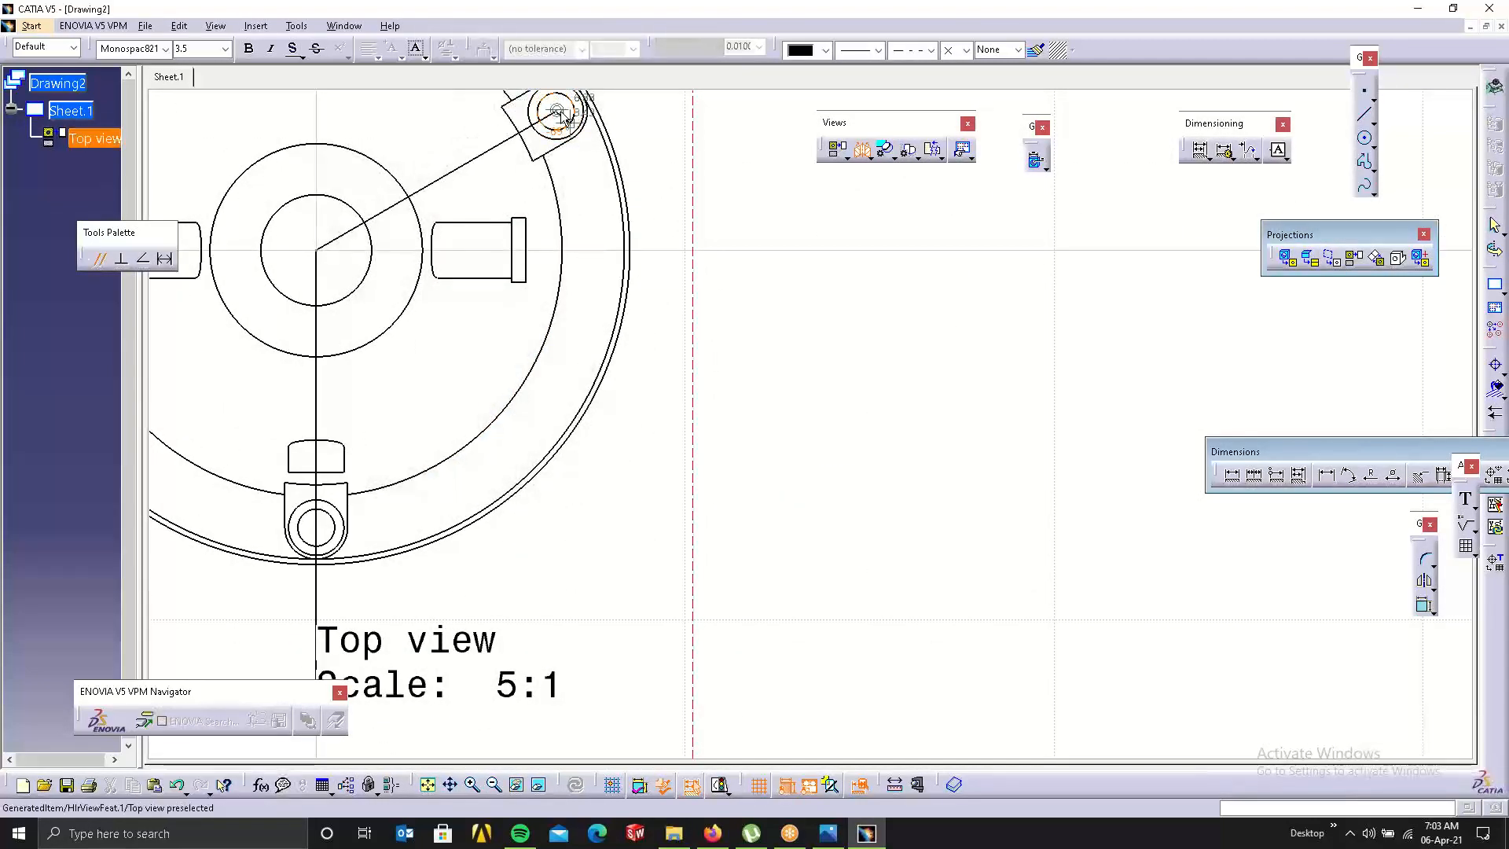
middle_click_drag(599, 289, 596, 511)
left_click(651, 281)
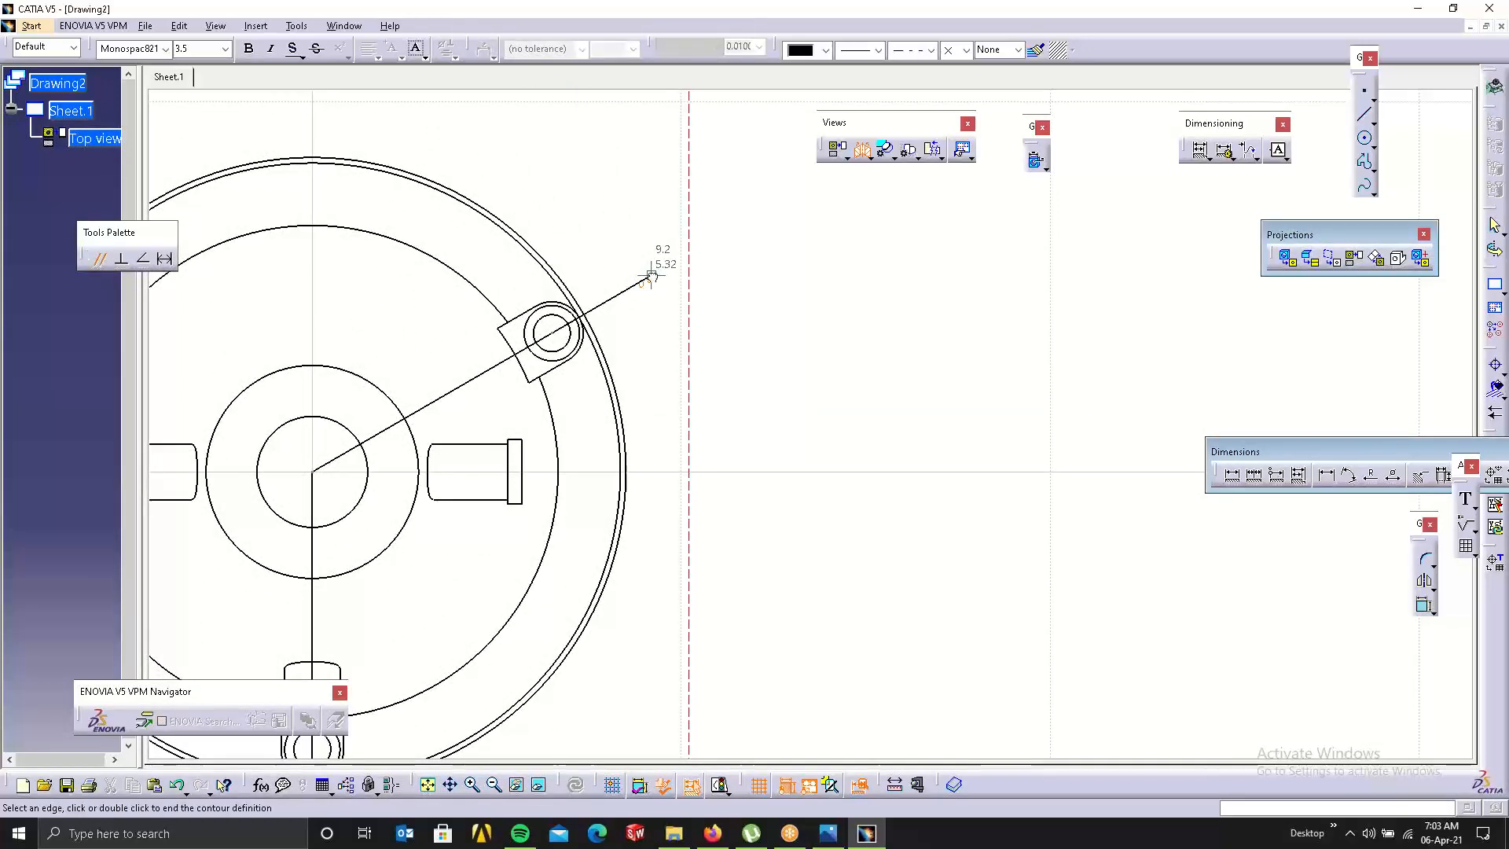
double_click(632, 161)
Place the aligned section view on the sheet to the right of the top view.
scroll(774, 417, "up", 3)
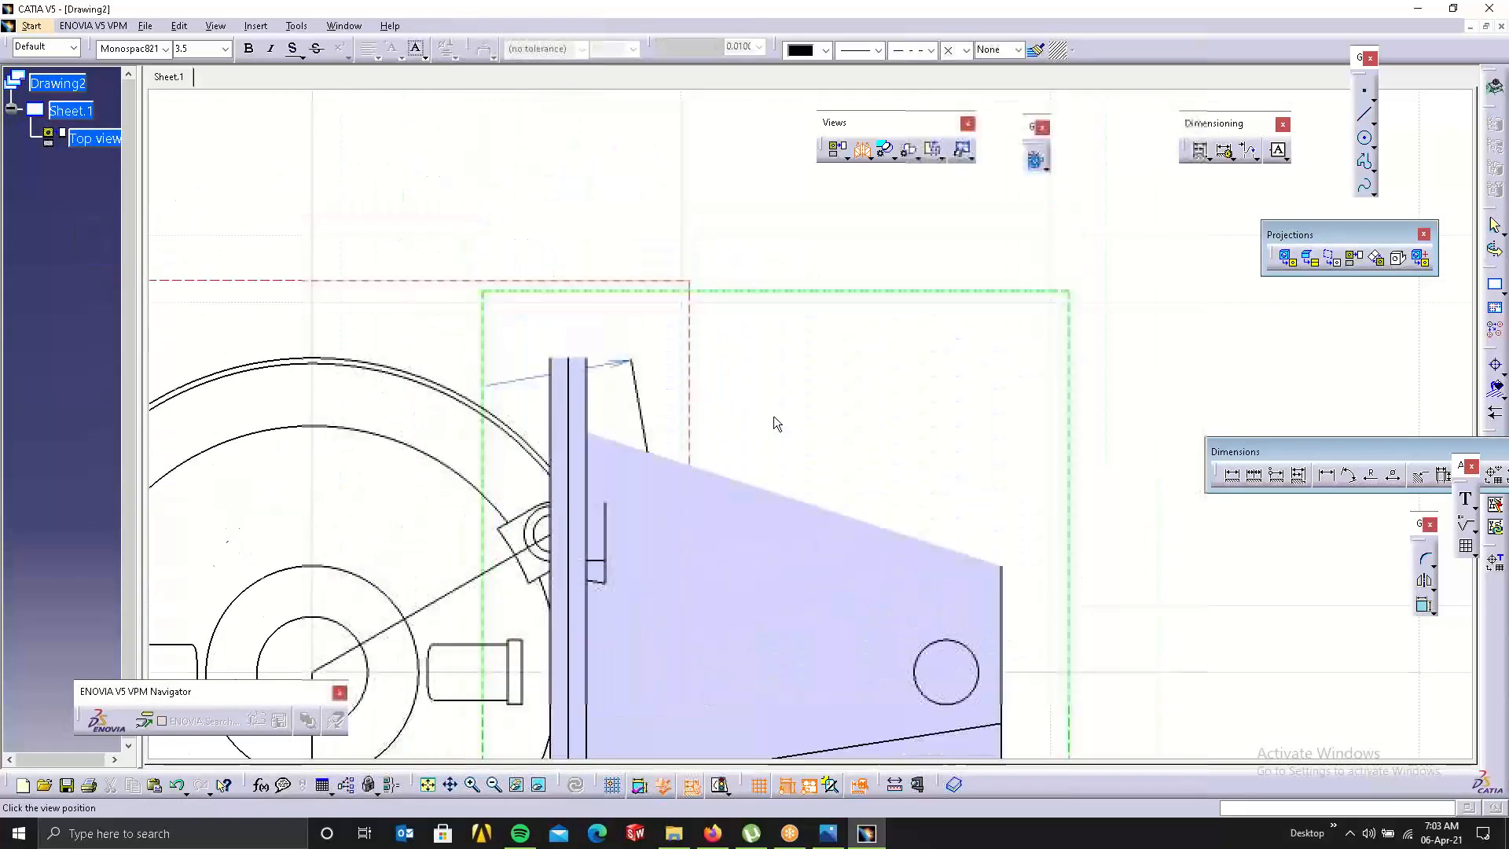
scroll(774, 417, "down", 1)
middle_click_drag(773, 416, 809, 558, "ctrl")
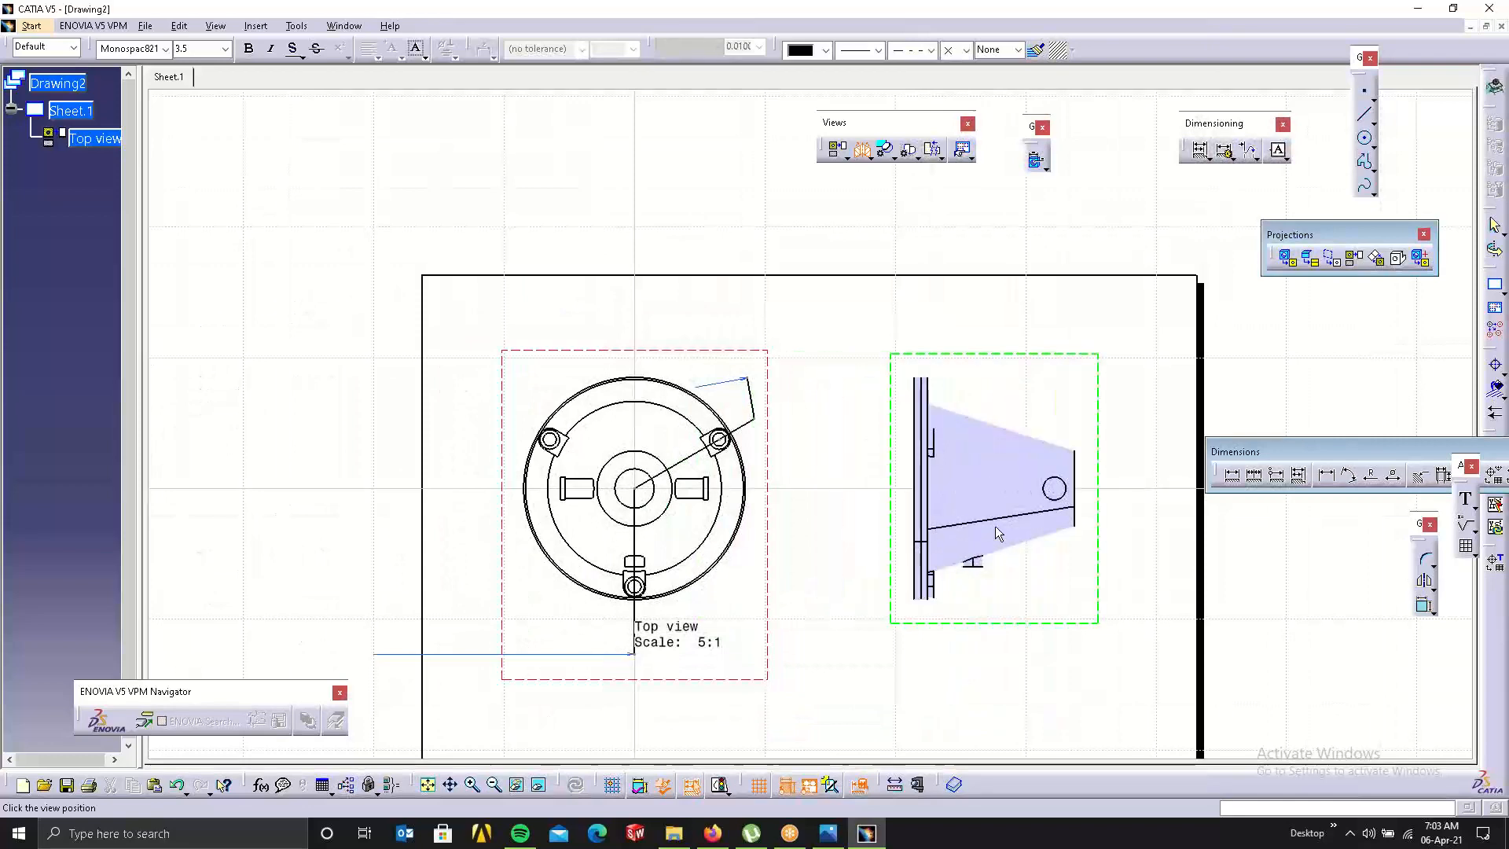
left_click(995, 525)
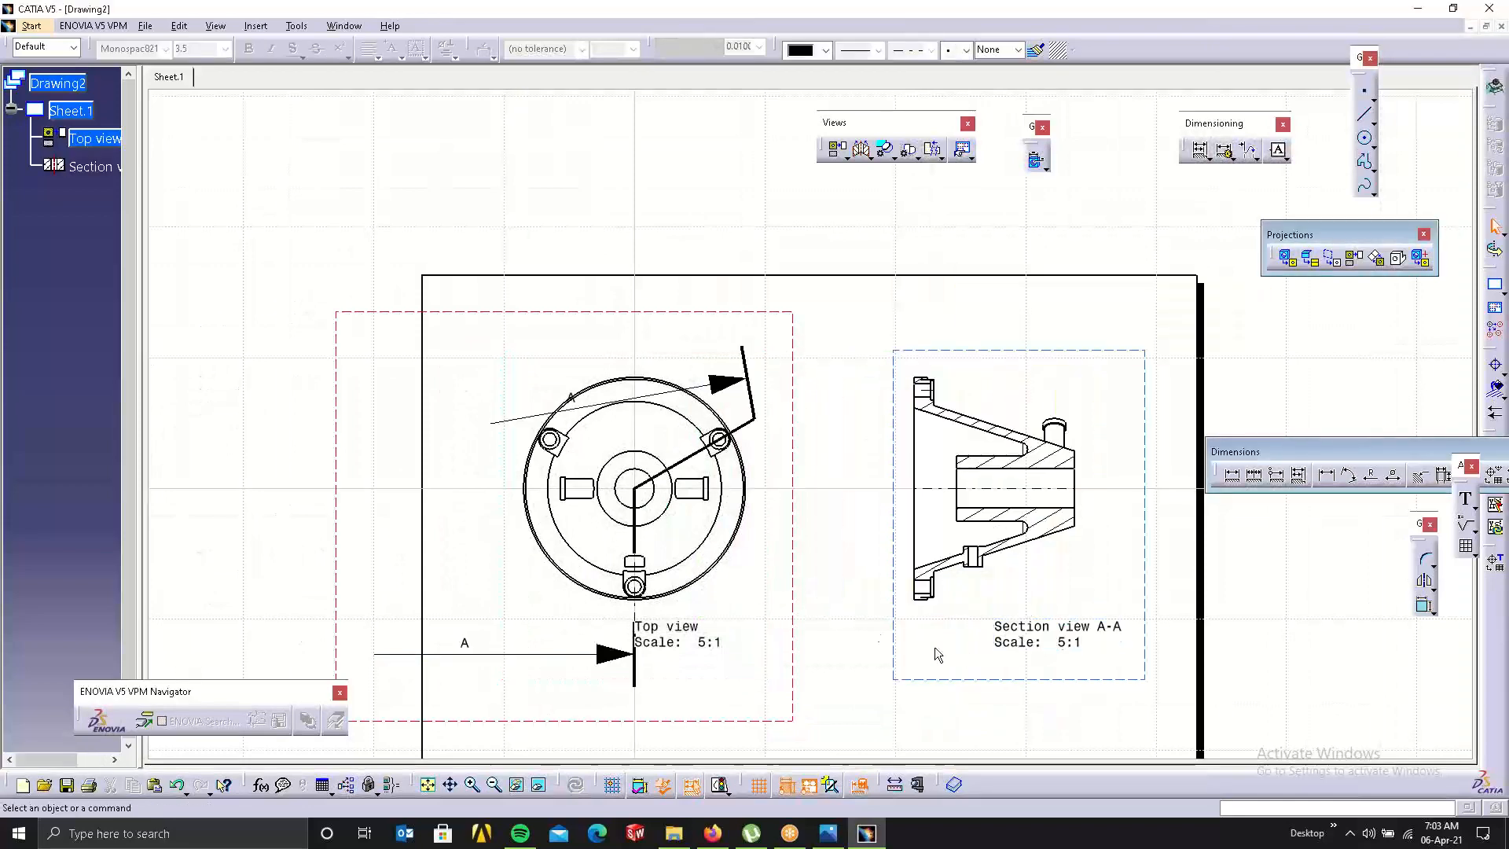
middle_click_drag(822, 575, 749, 490)
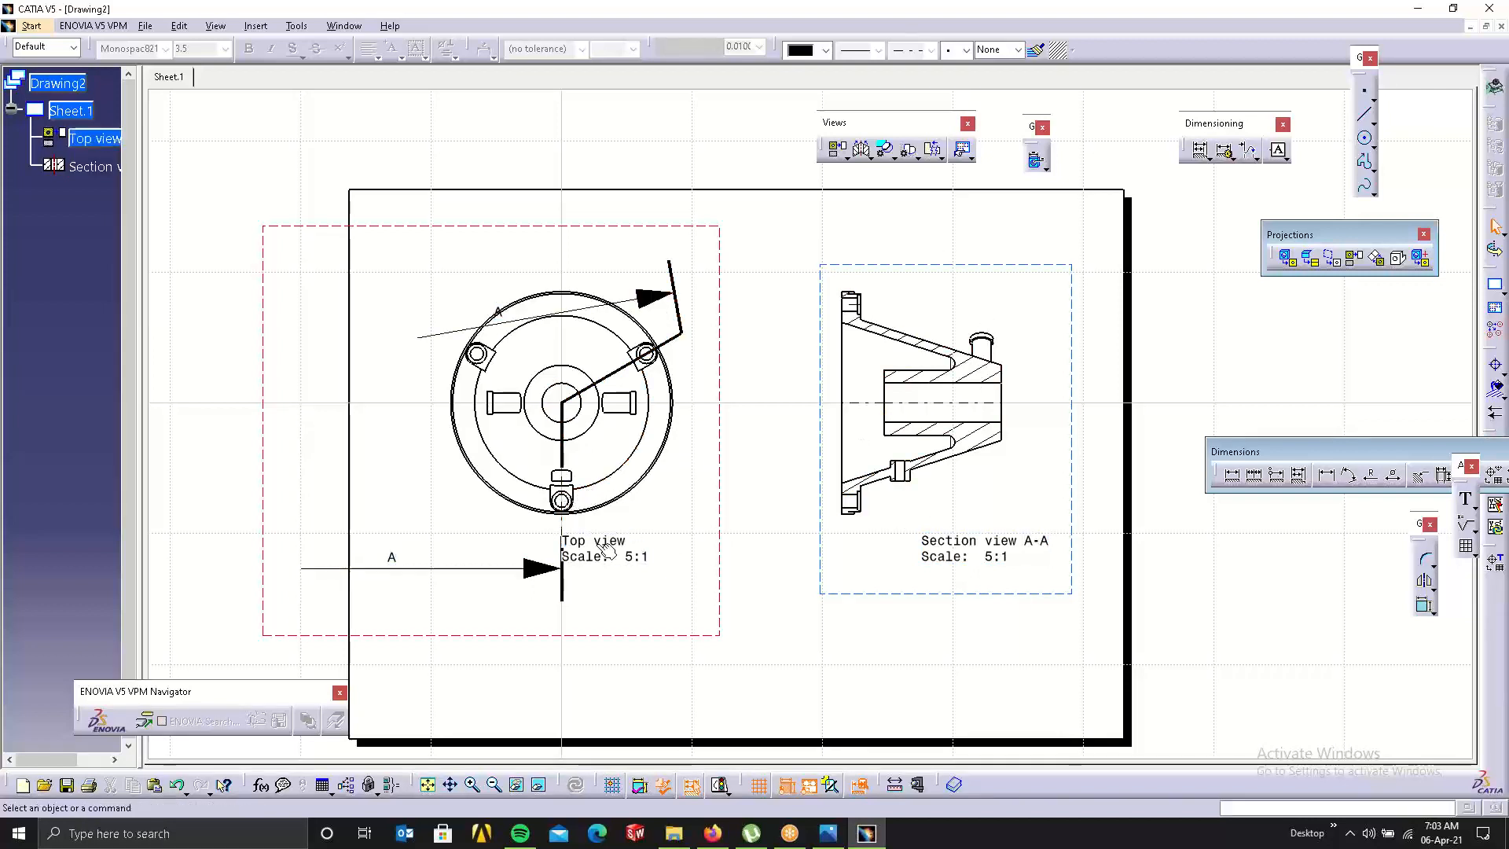
left_click(489, 333)
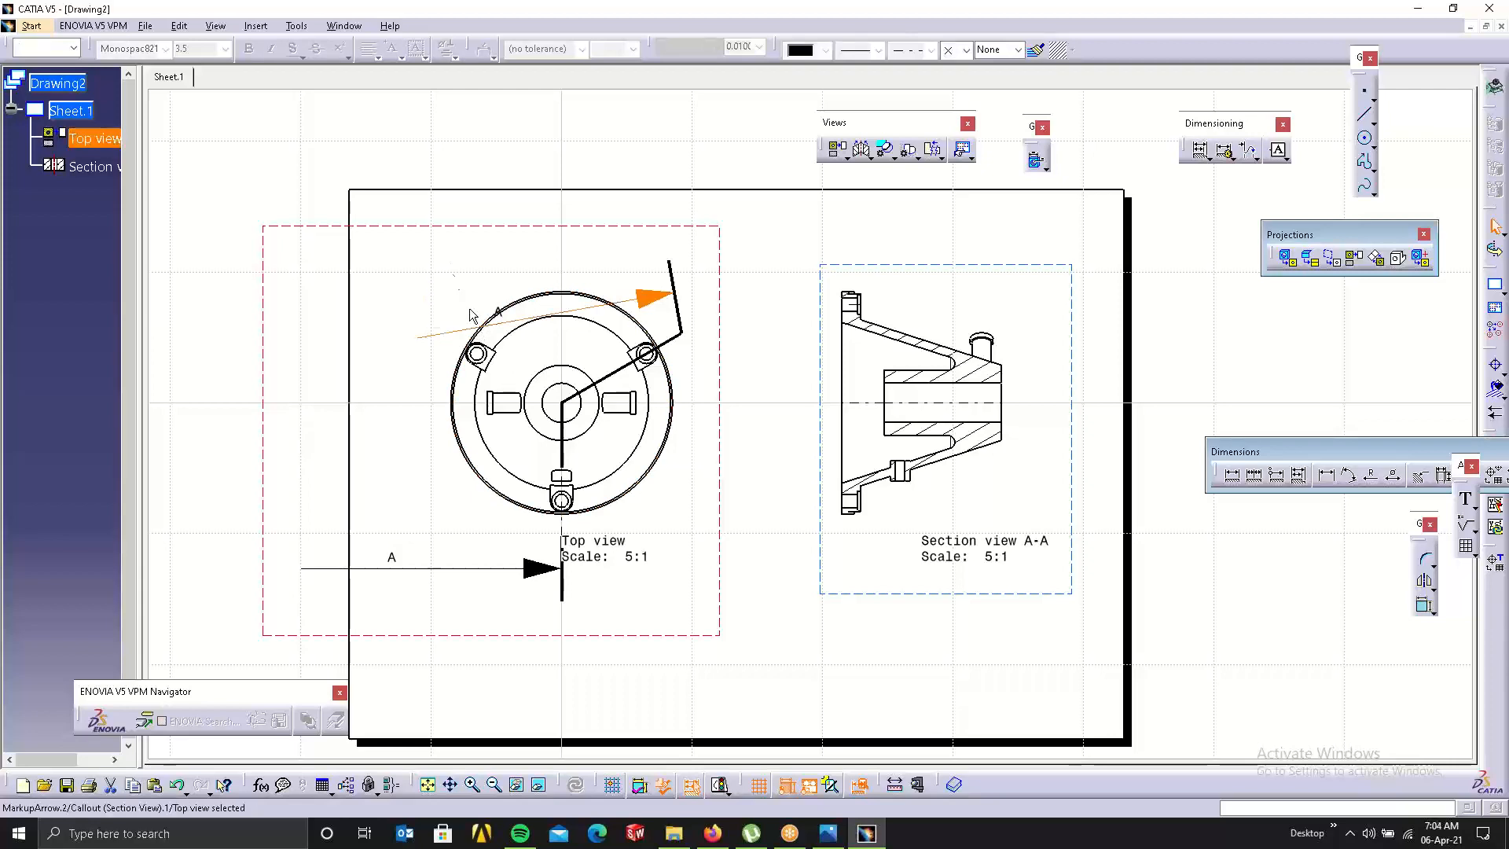
left_click(779, 503)
middle_click_drag(780, 504, 897, 626, "ctrl")
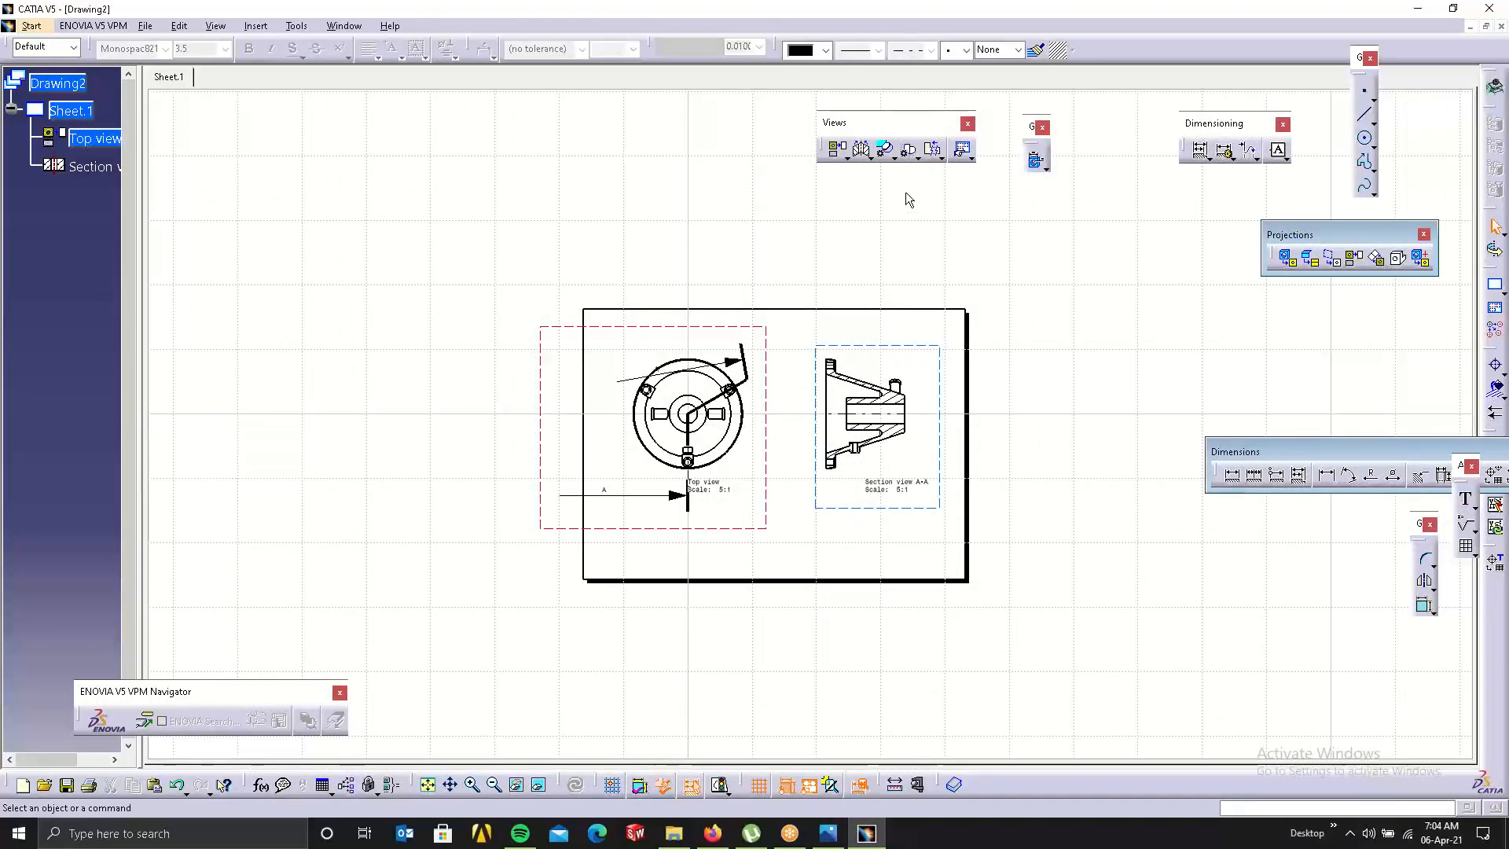
Try to create a circular detail view of the small lower boss in section view A-A while the top view is active.
middle_click_drag(868, 489, 878, 370, "ctrl")
mouse_move(757, 356)
middle_mouse_down()
mouse_move(589, 257)
mouse_move(410, 253)
mouse_move(603, 316)
middle_mouse_up()
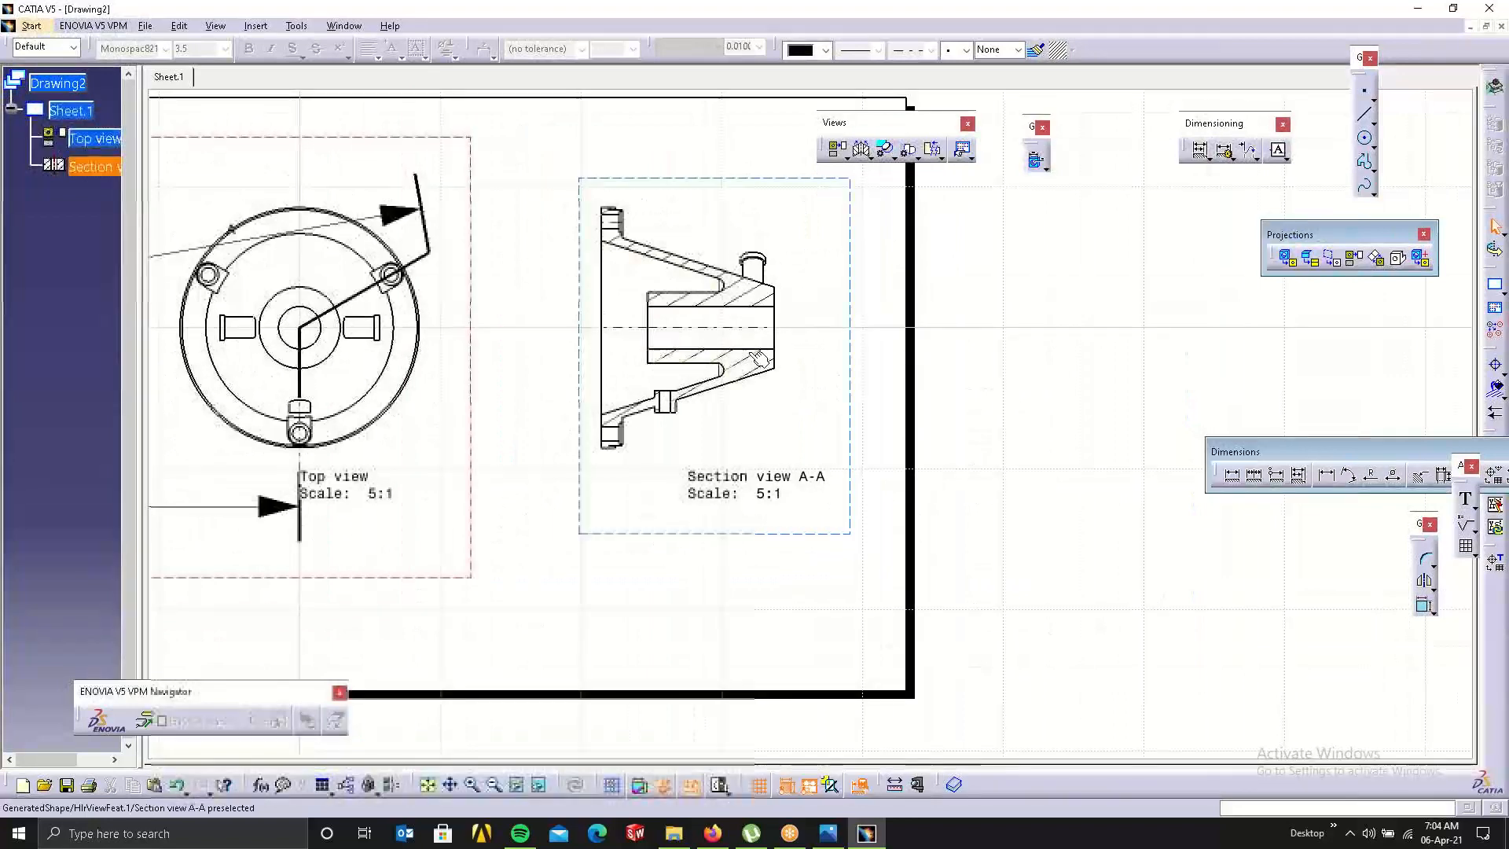
left_click(893, 151)
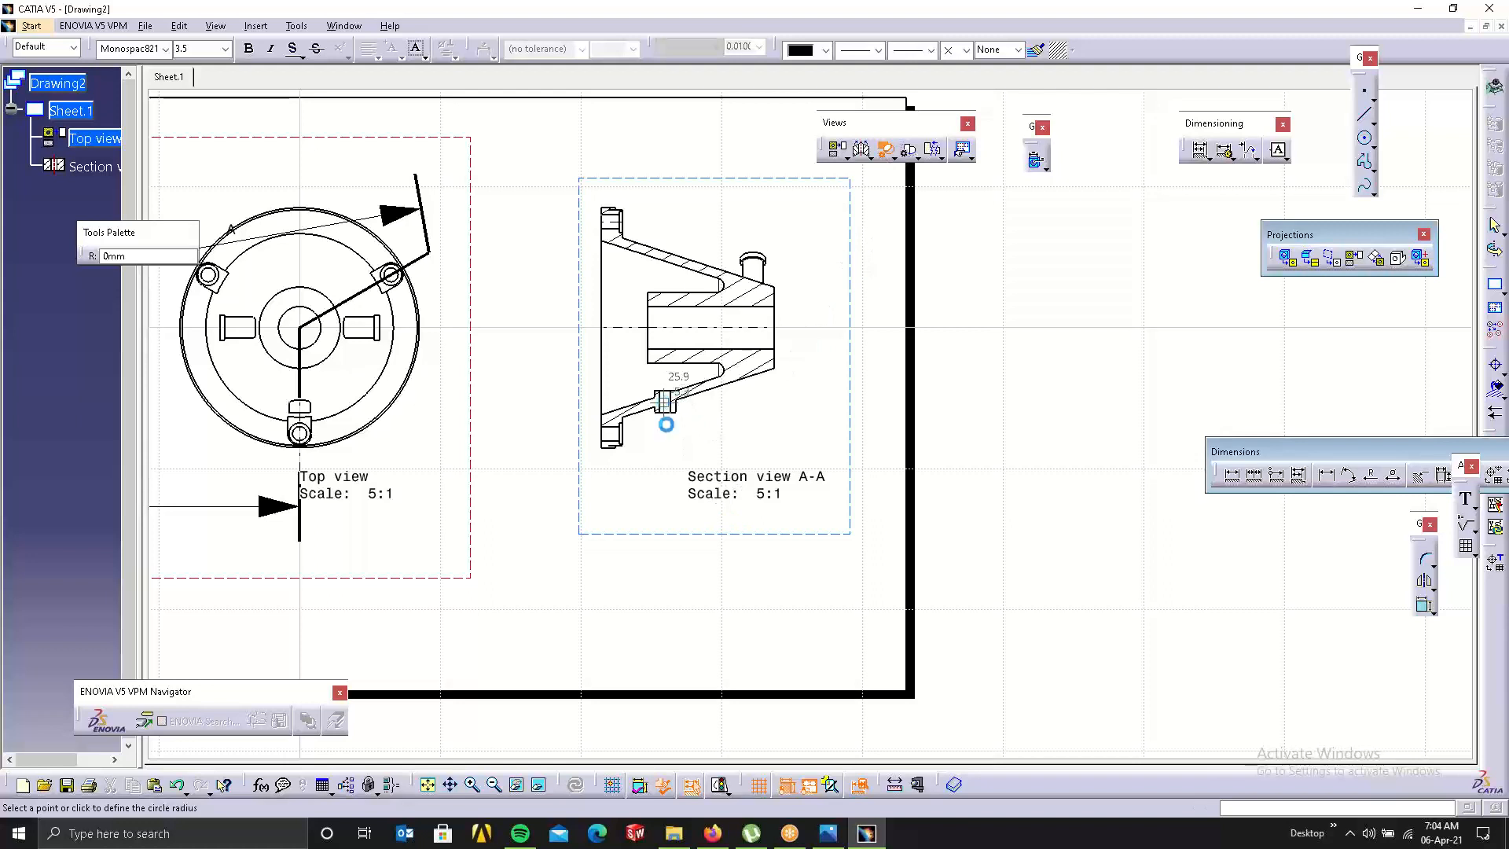
left_click(670, 421)
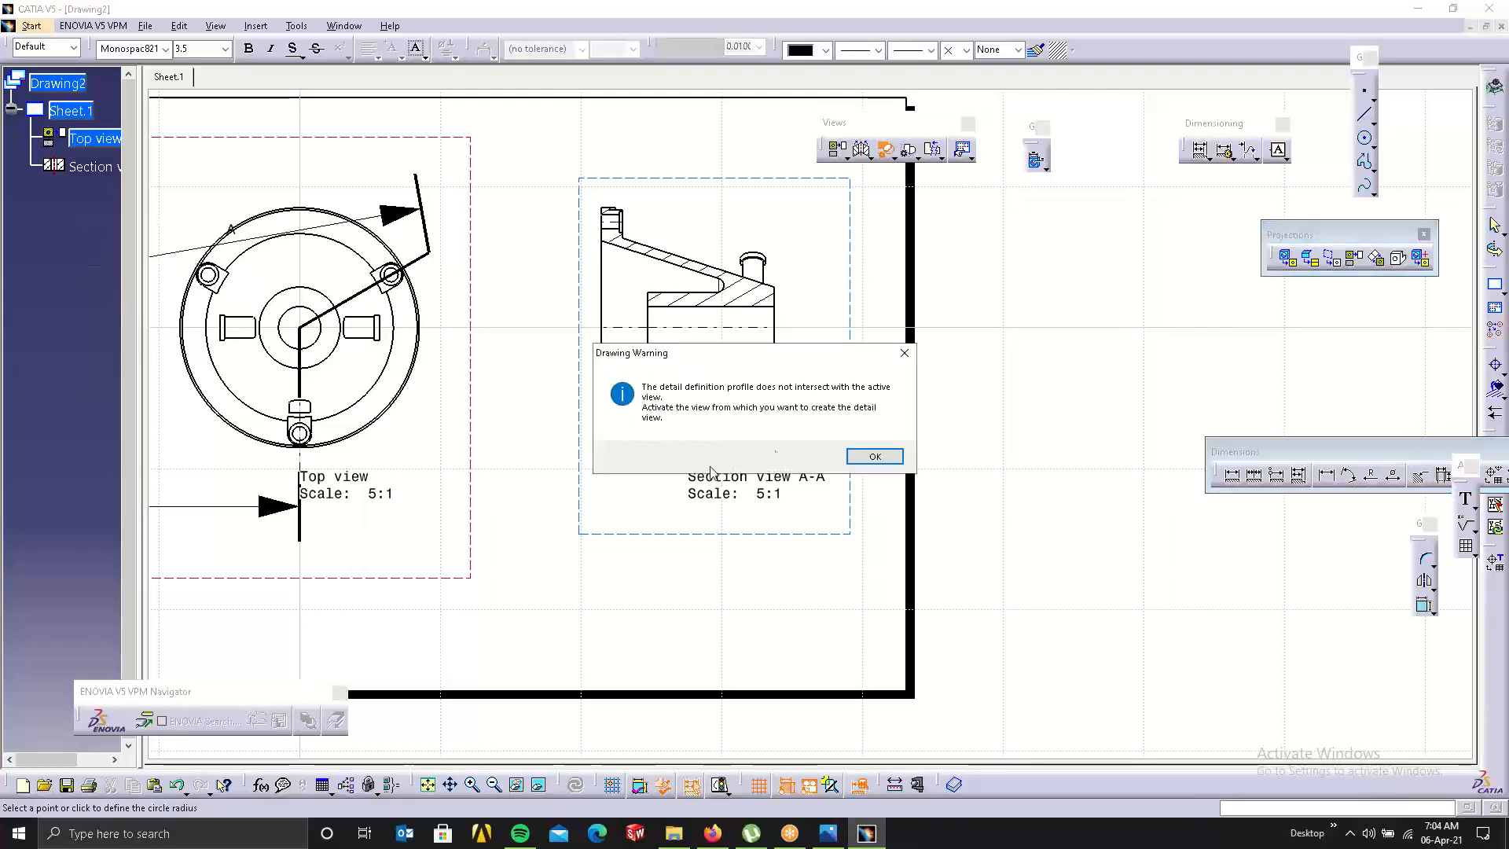
left_click(865, 456)
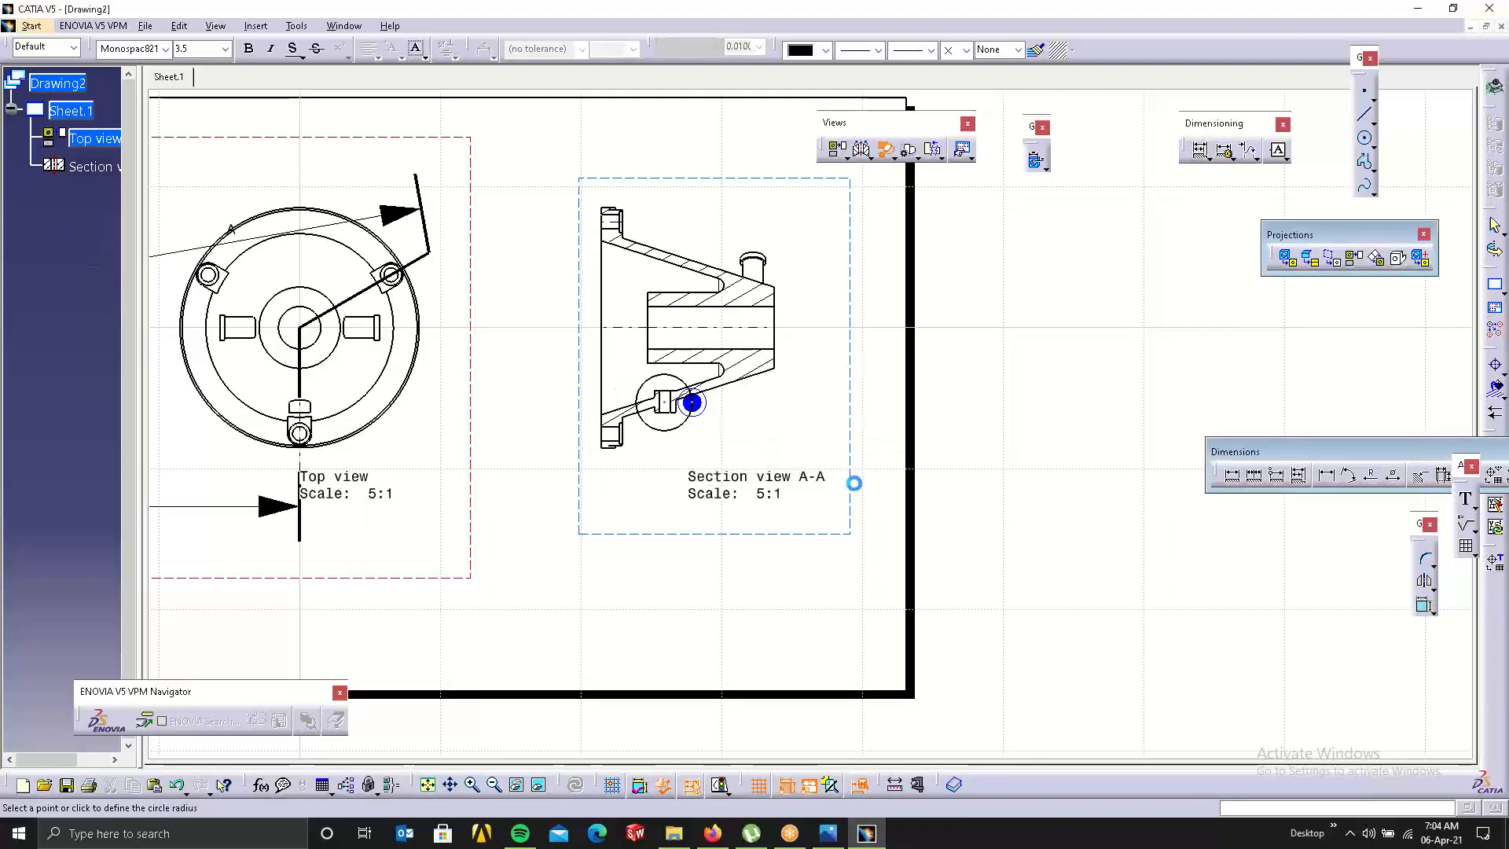
left_click(613, 597)
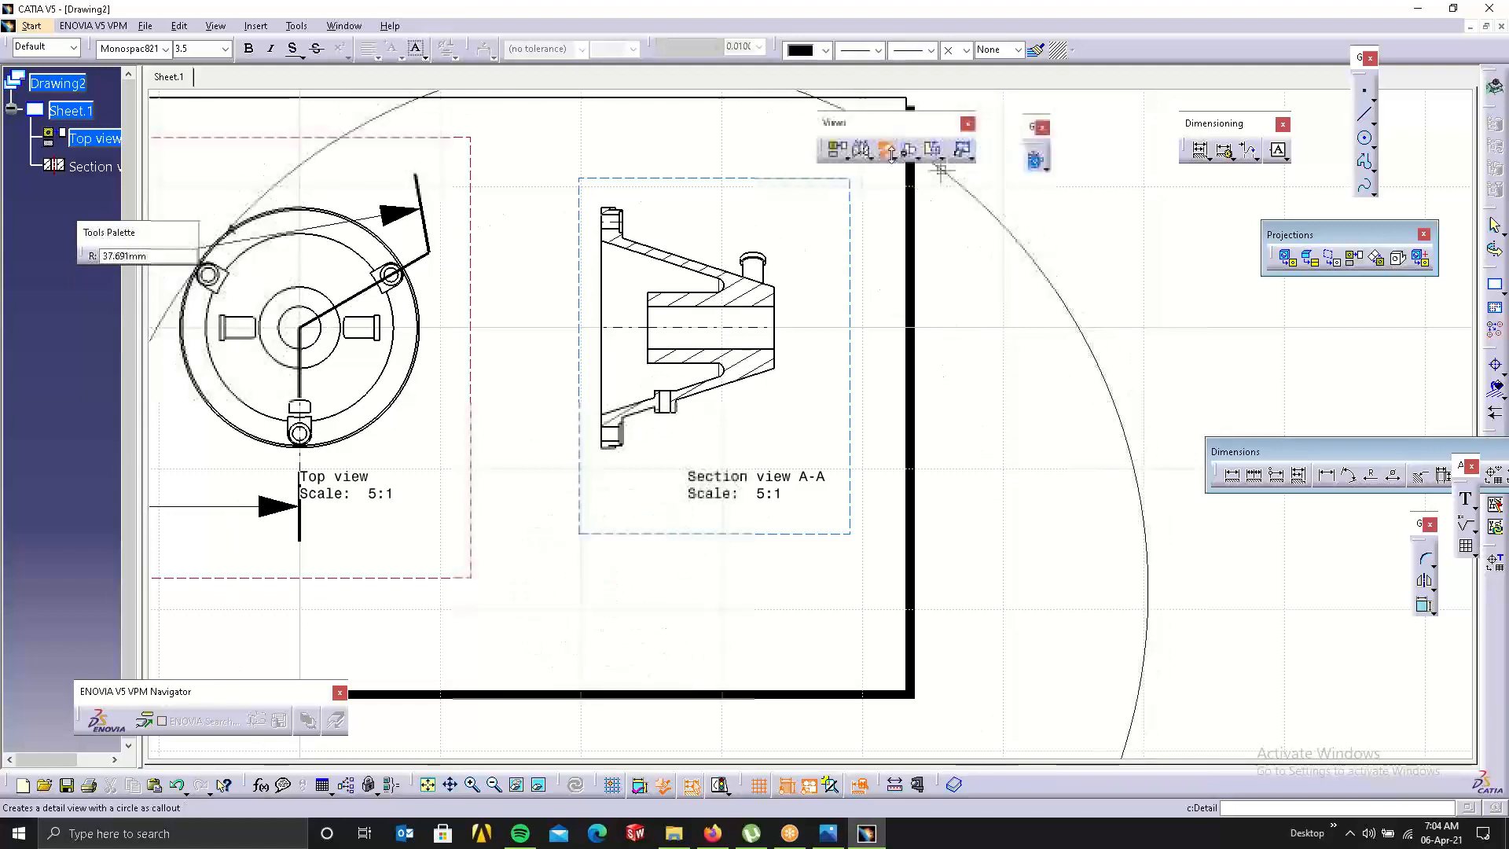
key("Escape")
key("Return")
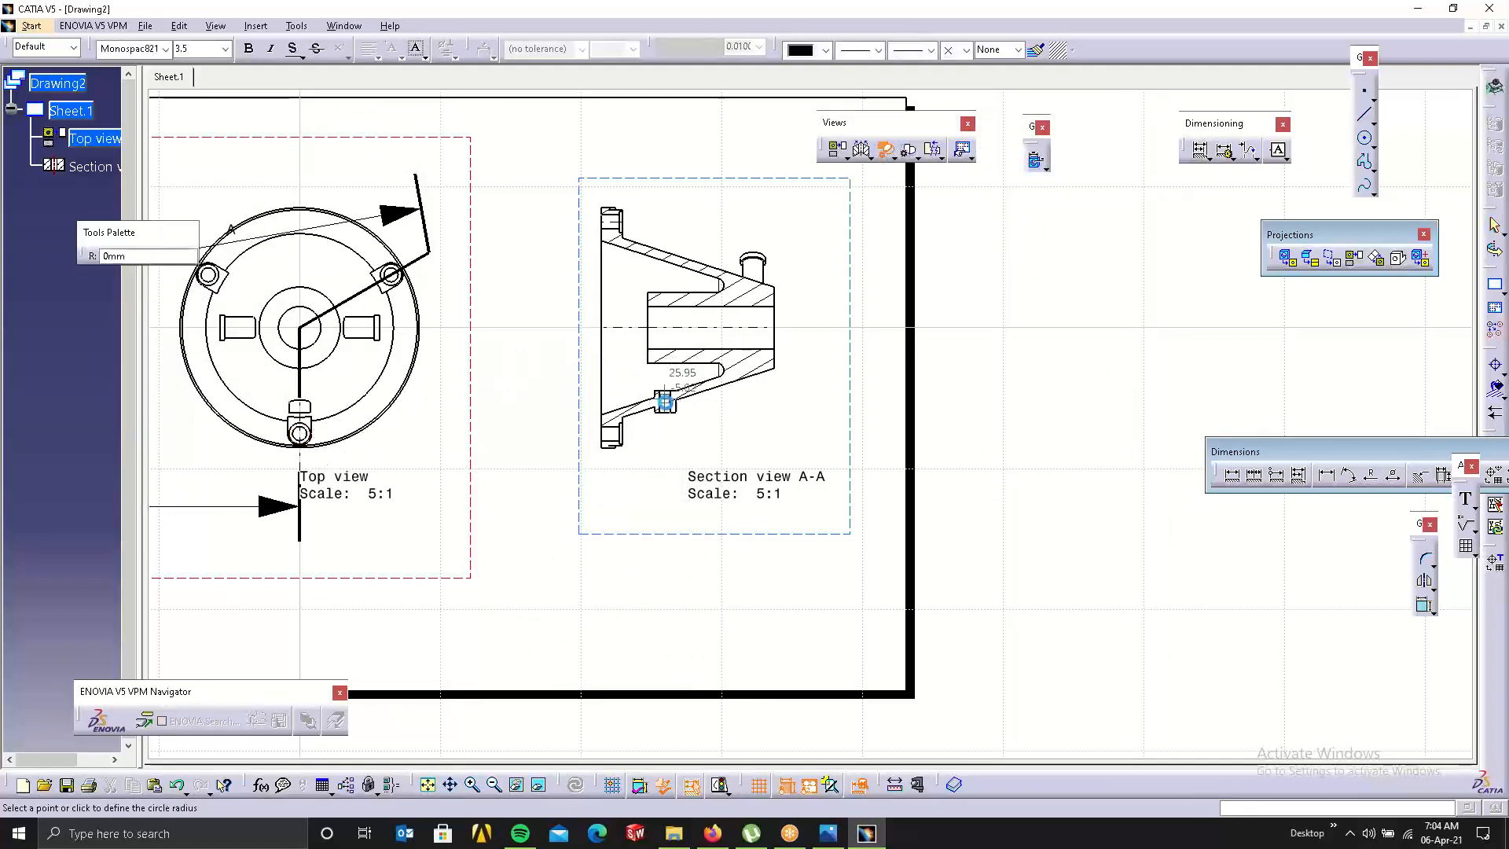
left_click(681, 433)
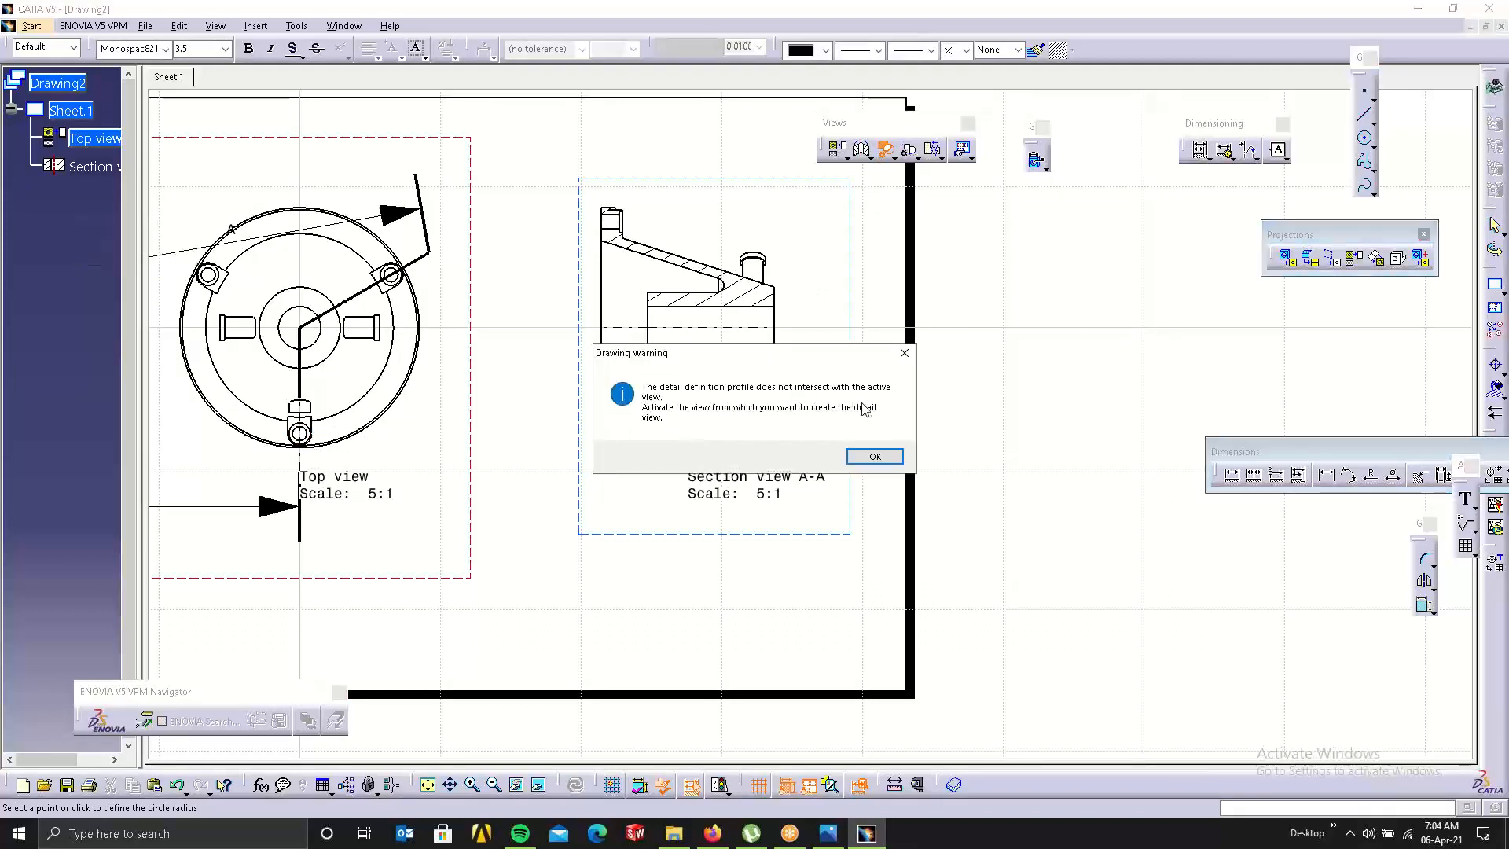
left_click(874, 457)
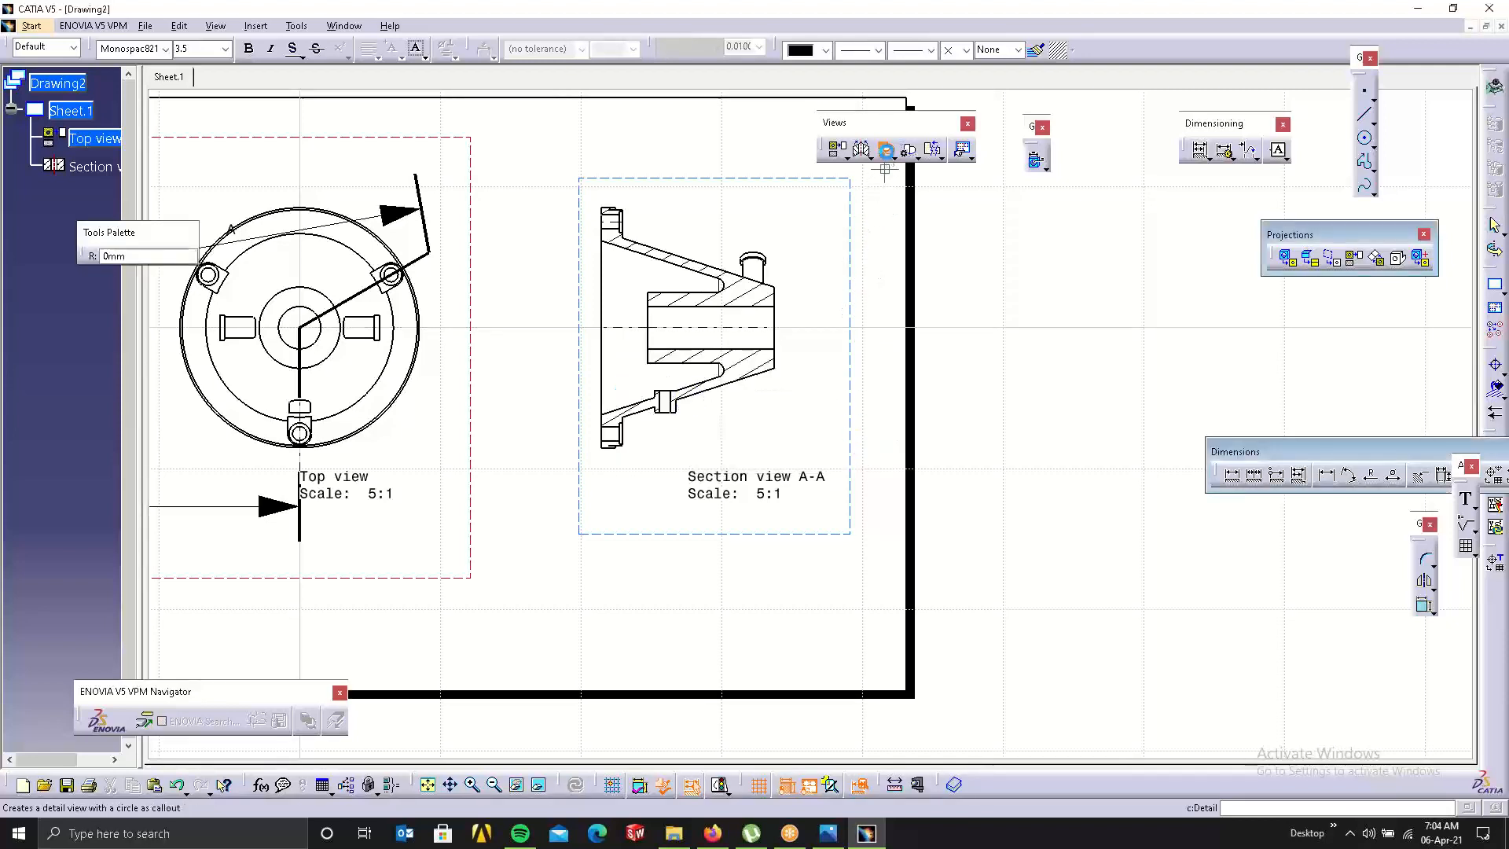
key("Escape")
Make section view A-A the active view.
left_click(851, 203)
right_click(849, 202)
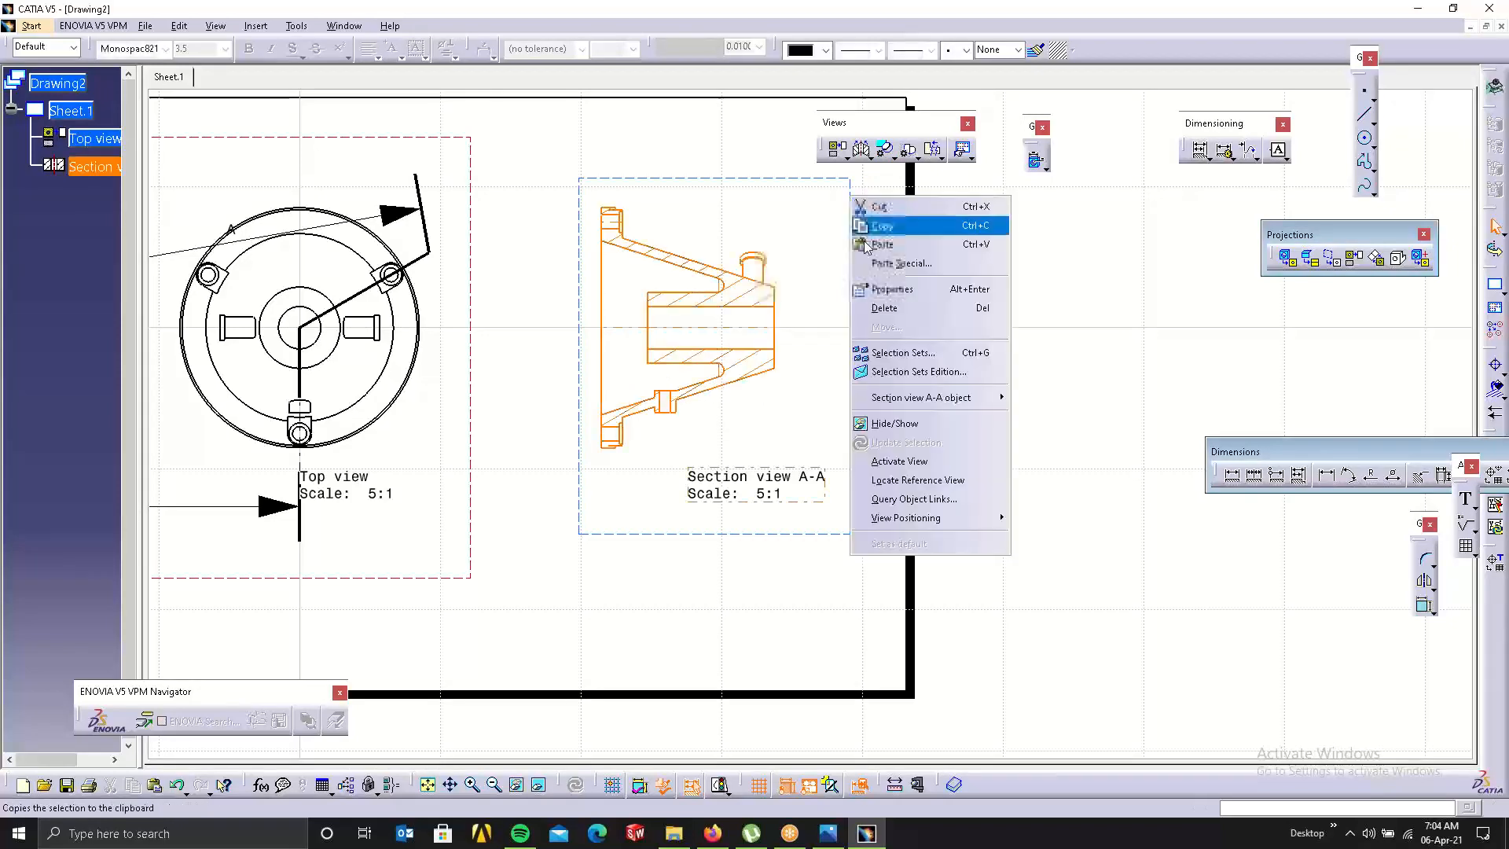
left_click(928, 477)
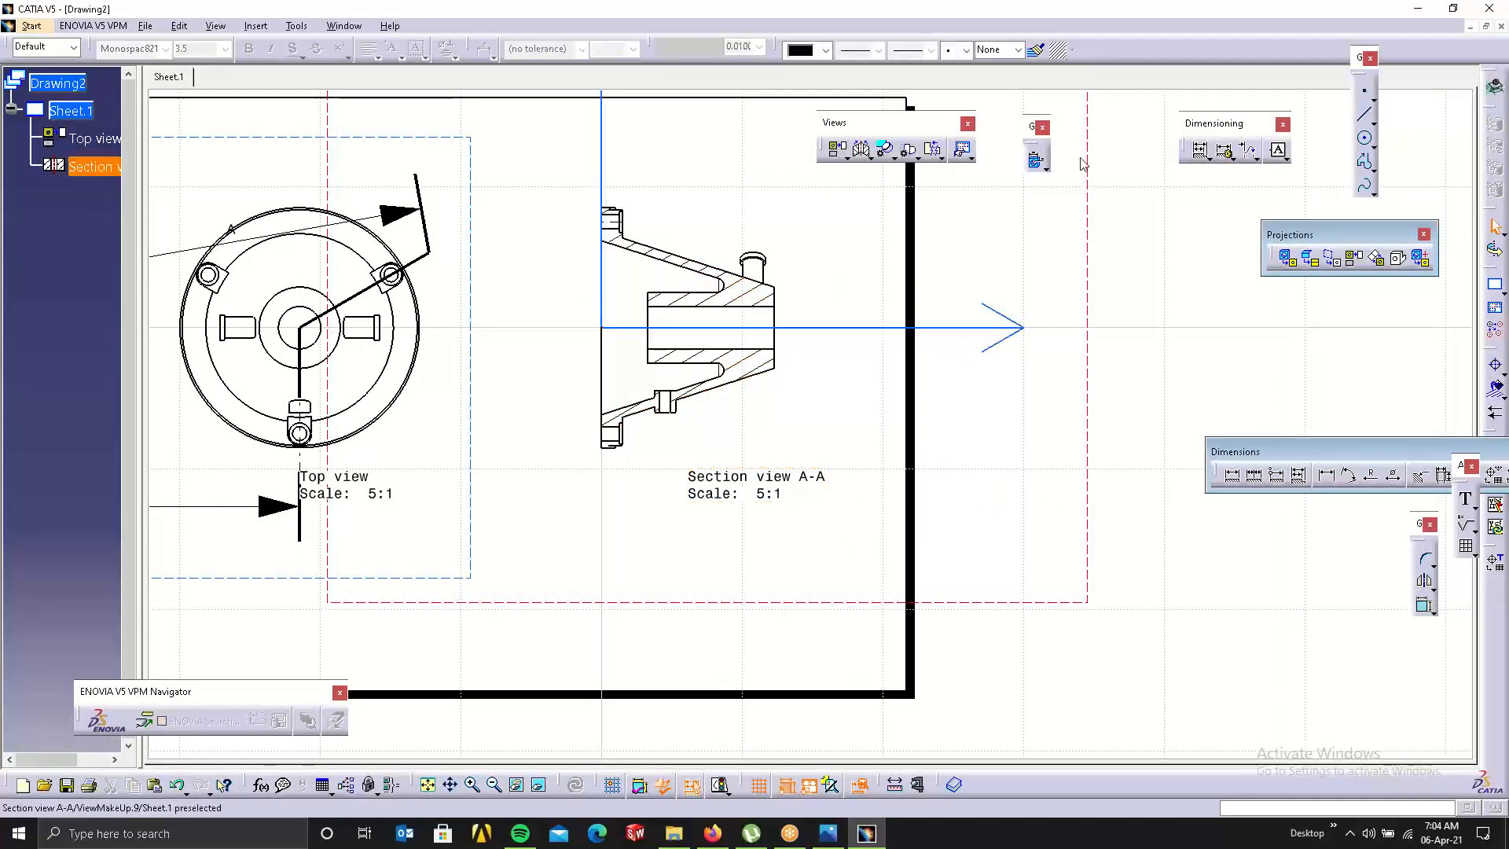
Create a circular 10:1 detail view around section A-A's small lower boss and place it below the section view.
left_click(892, 153)
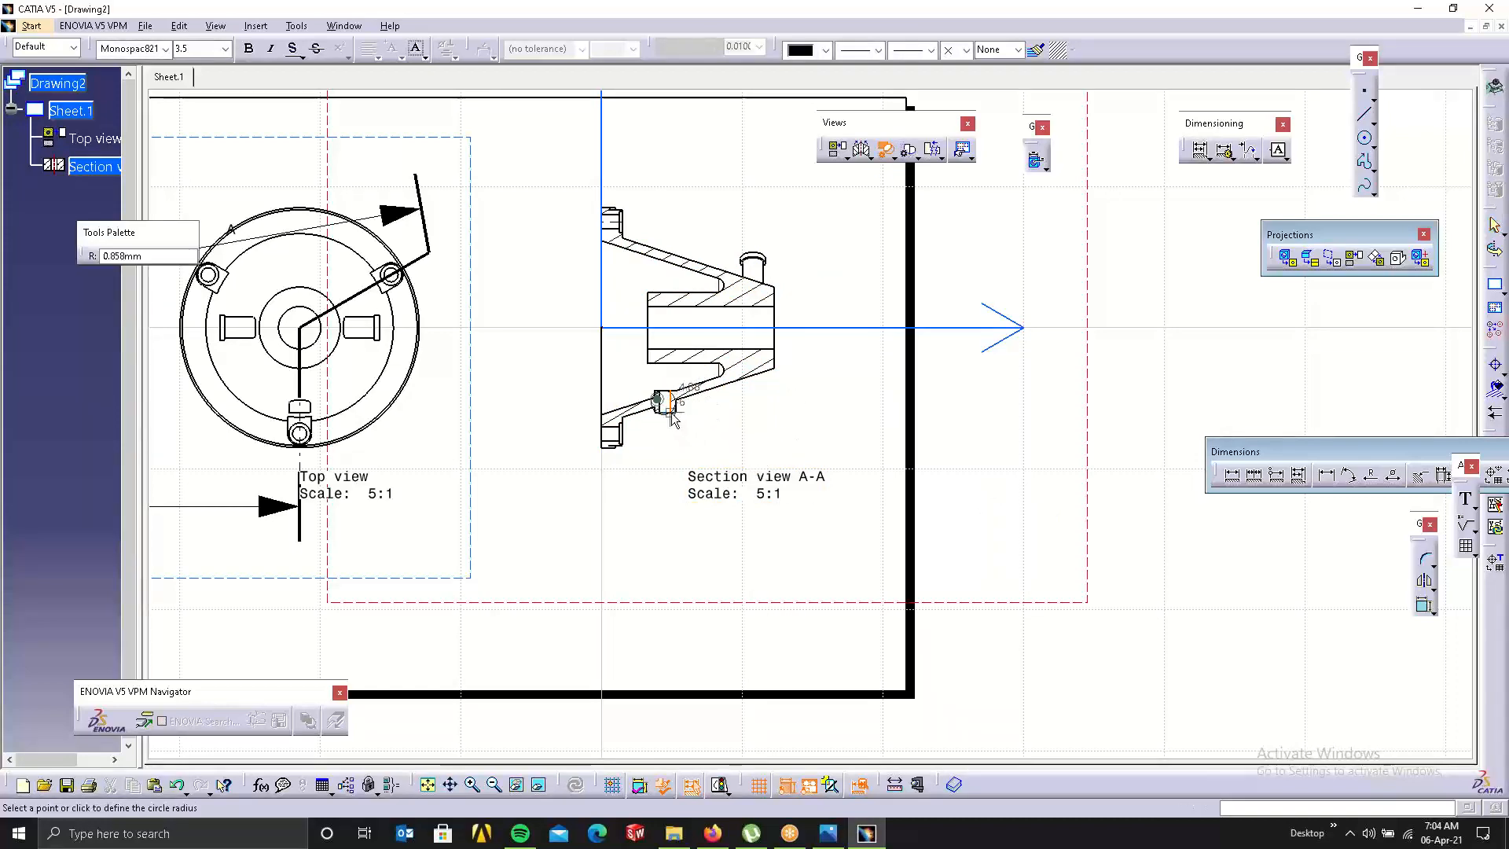
left_click(692, 403)
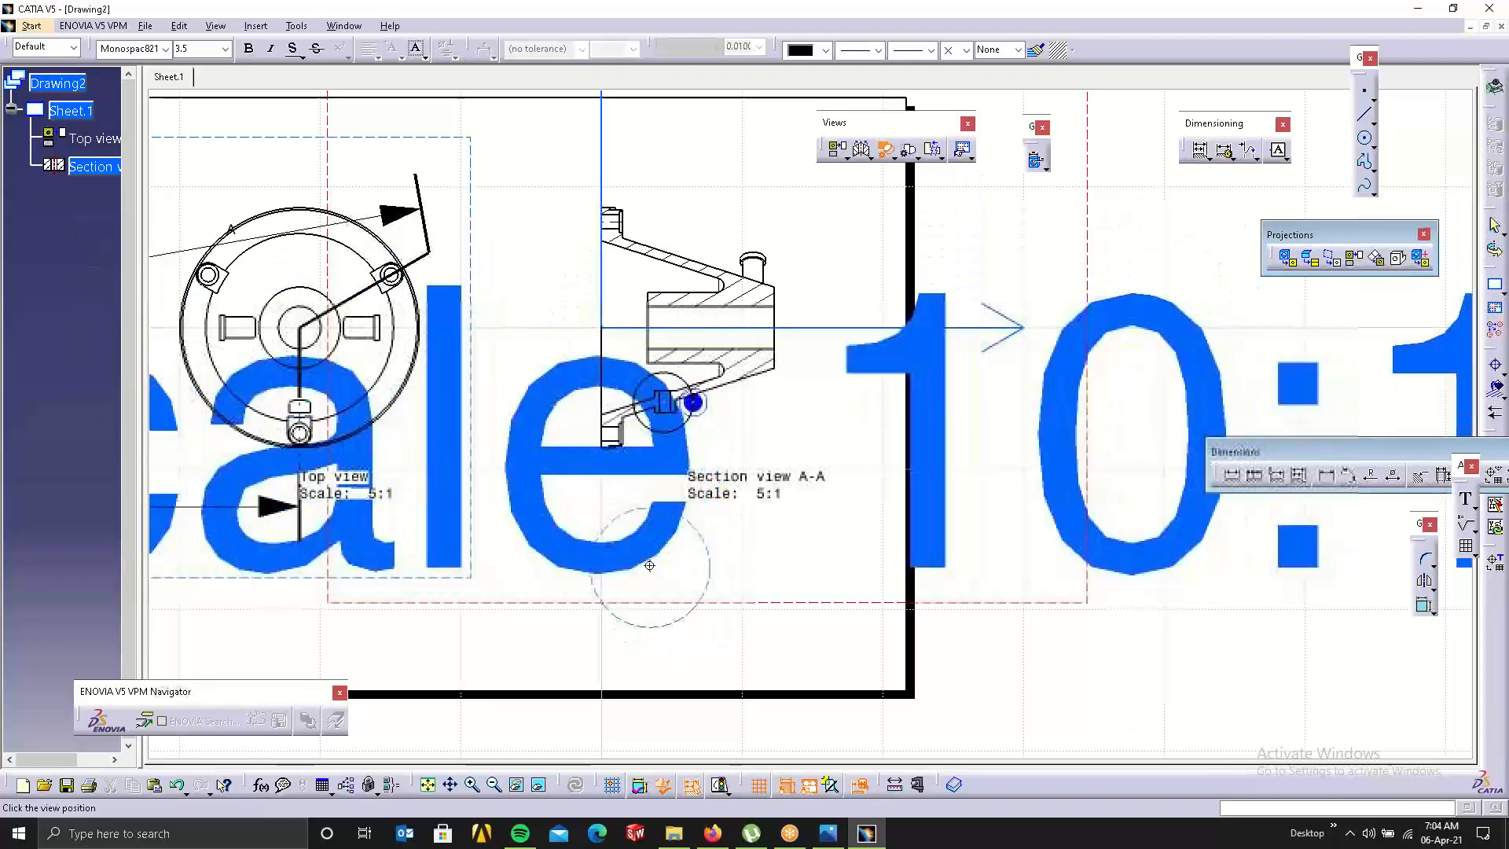
middle_click_drag(649, 580, 643, 760, "ctrl")
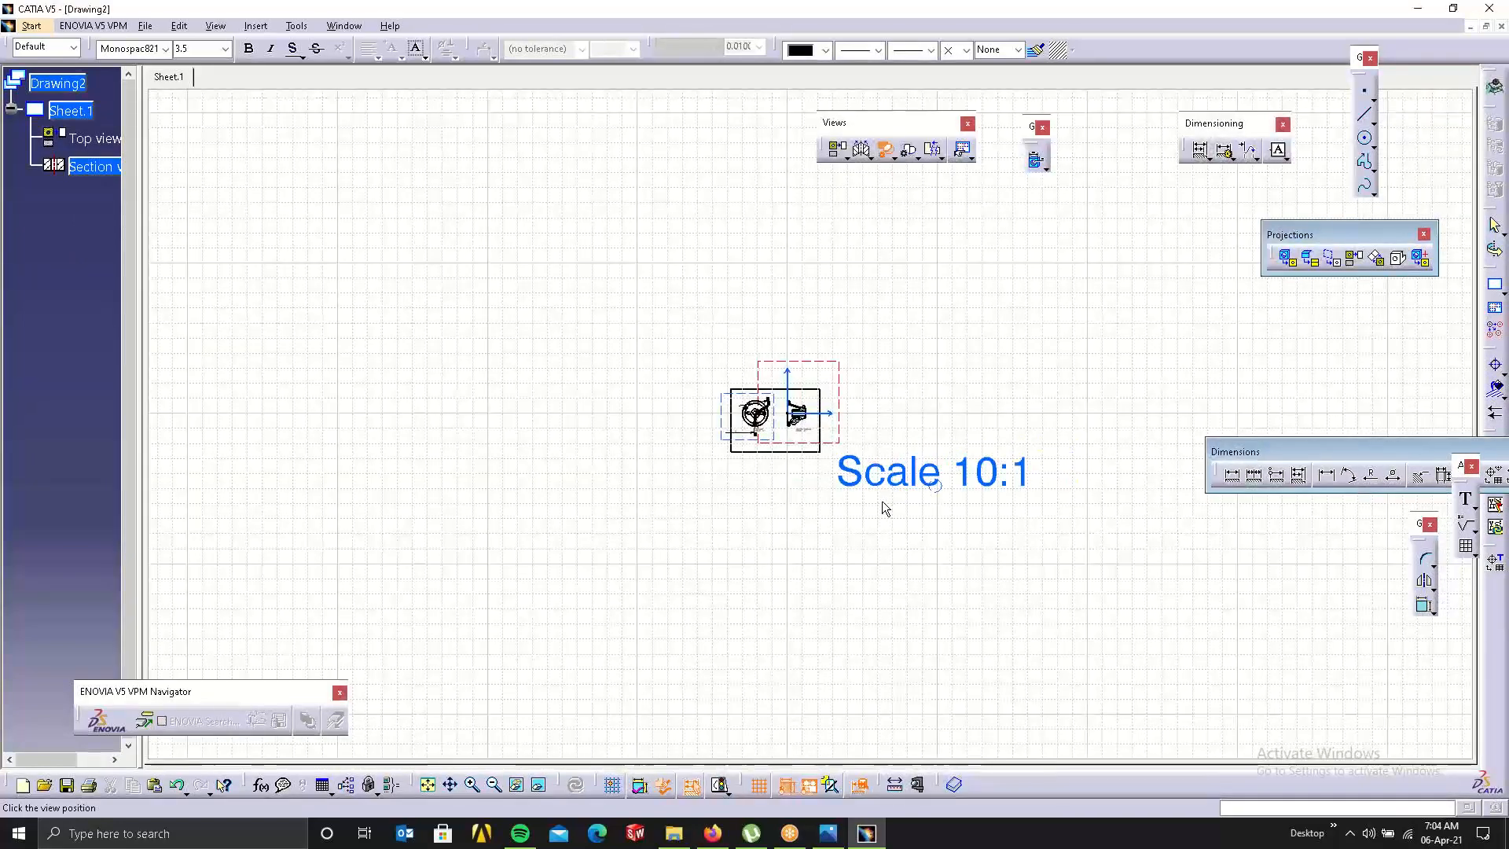
middle_click_drag(874, 500, 950, 337, "ctrl")
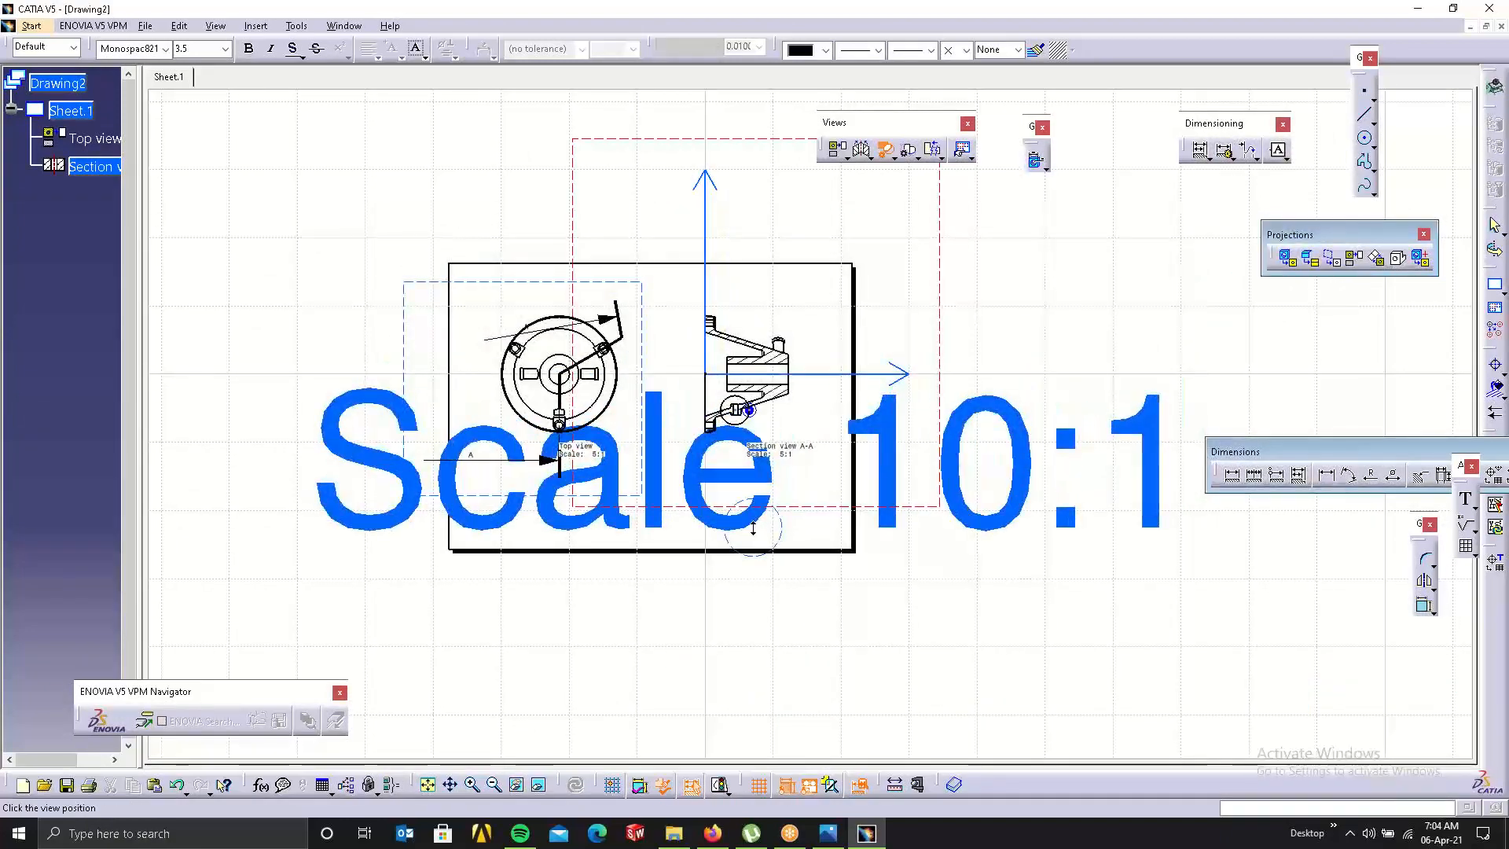
middle_click_drag(755, 536, 785, 454, "ctrl")
left_click(775, 566)
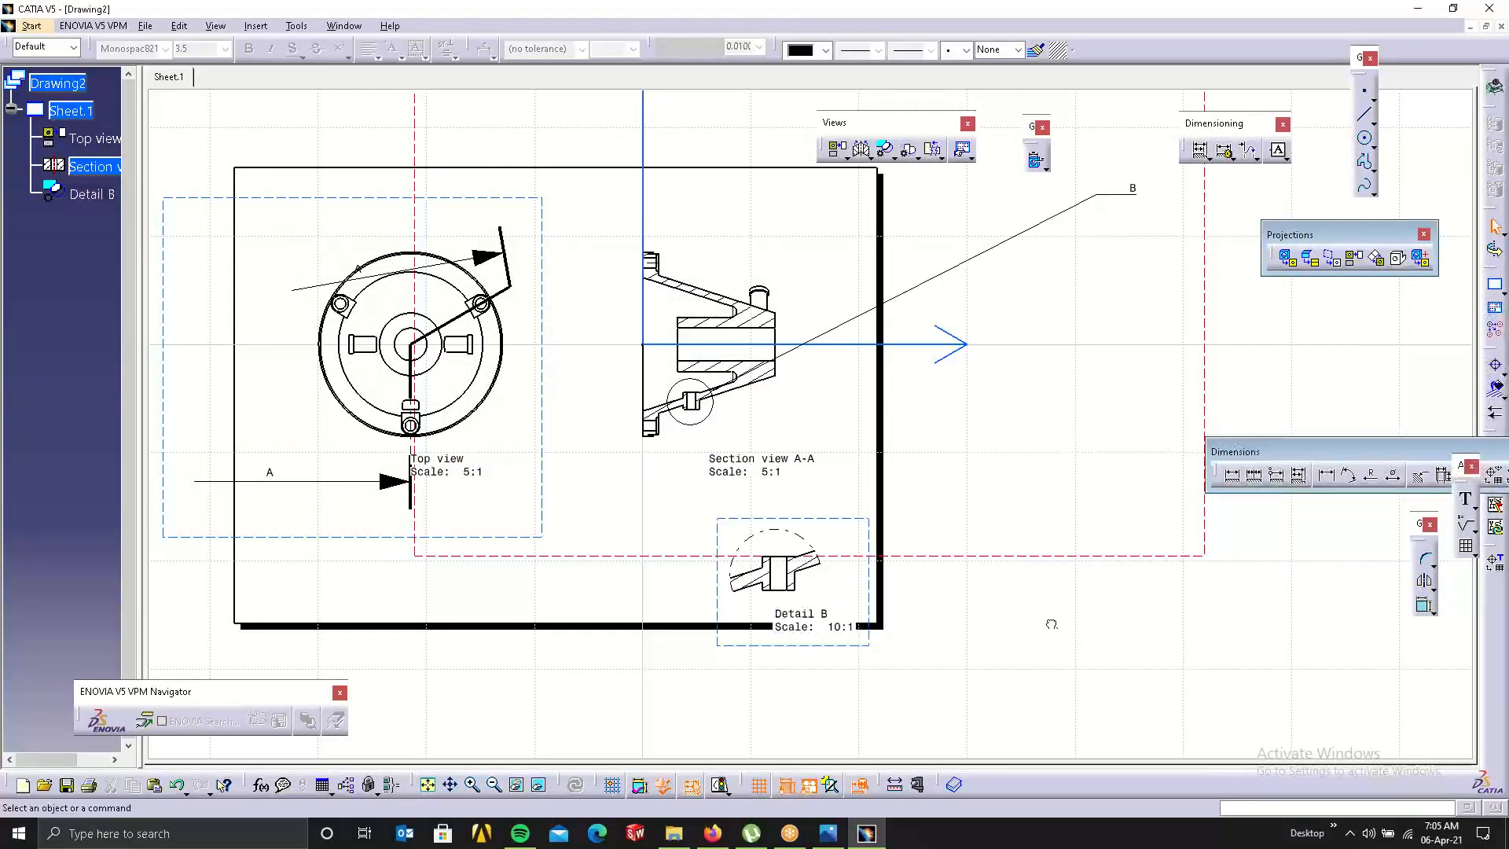
Move the Detail B view up and to the left so it lies fully inside the sheet border.
mouse_move(889, 660)
middle_mouse_down("ctrl")
mouse_move(856, 542)
mouse_move(876, 481)
middle_mouse_up("ctrl")
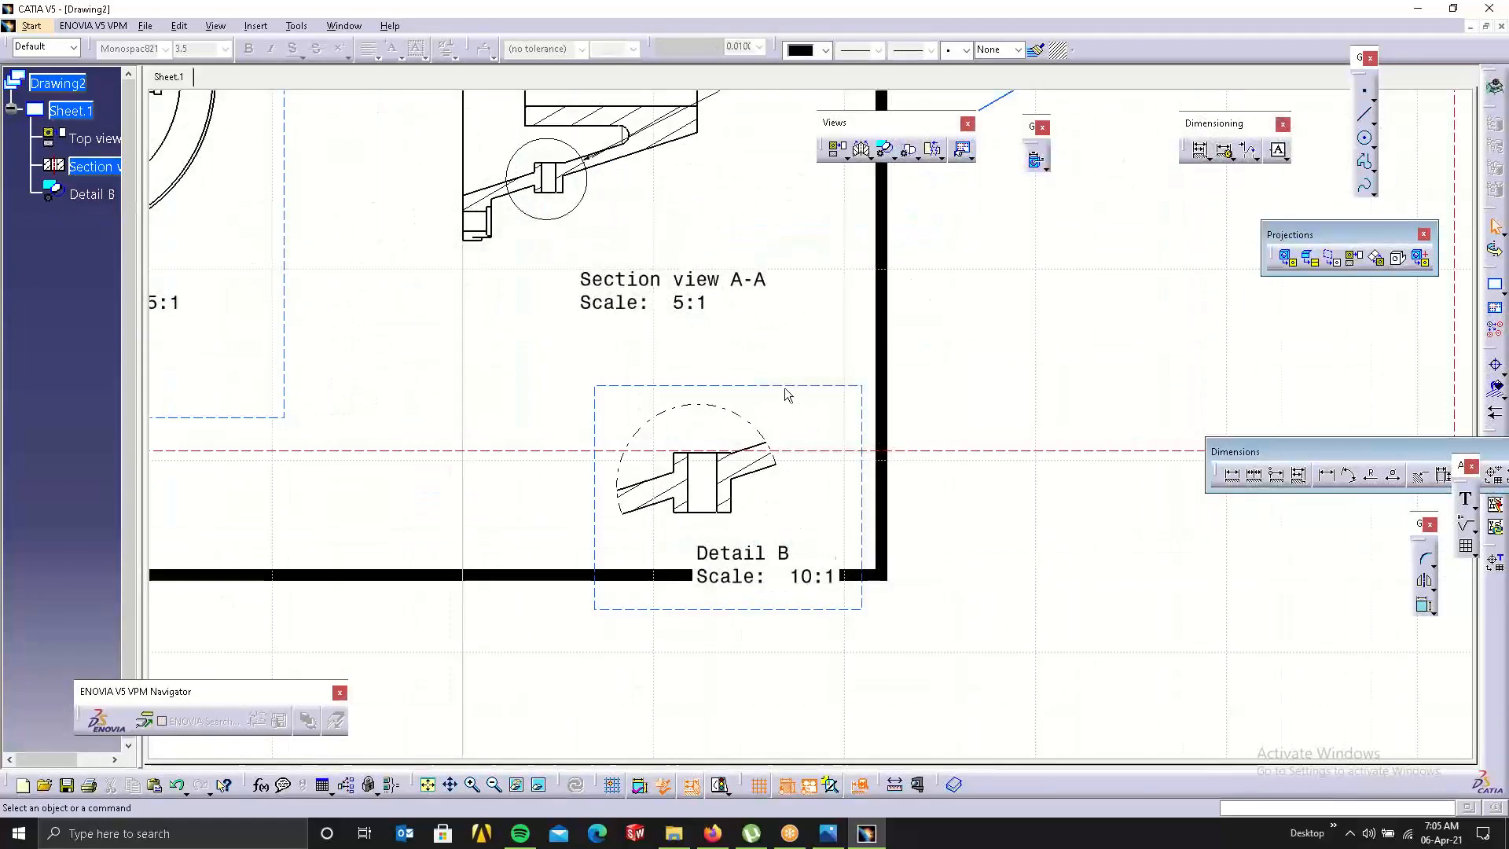
left_click_drag(782, 385, 762, 341)
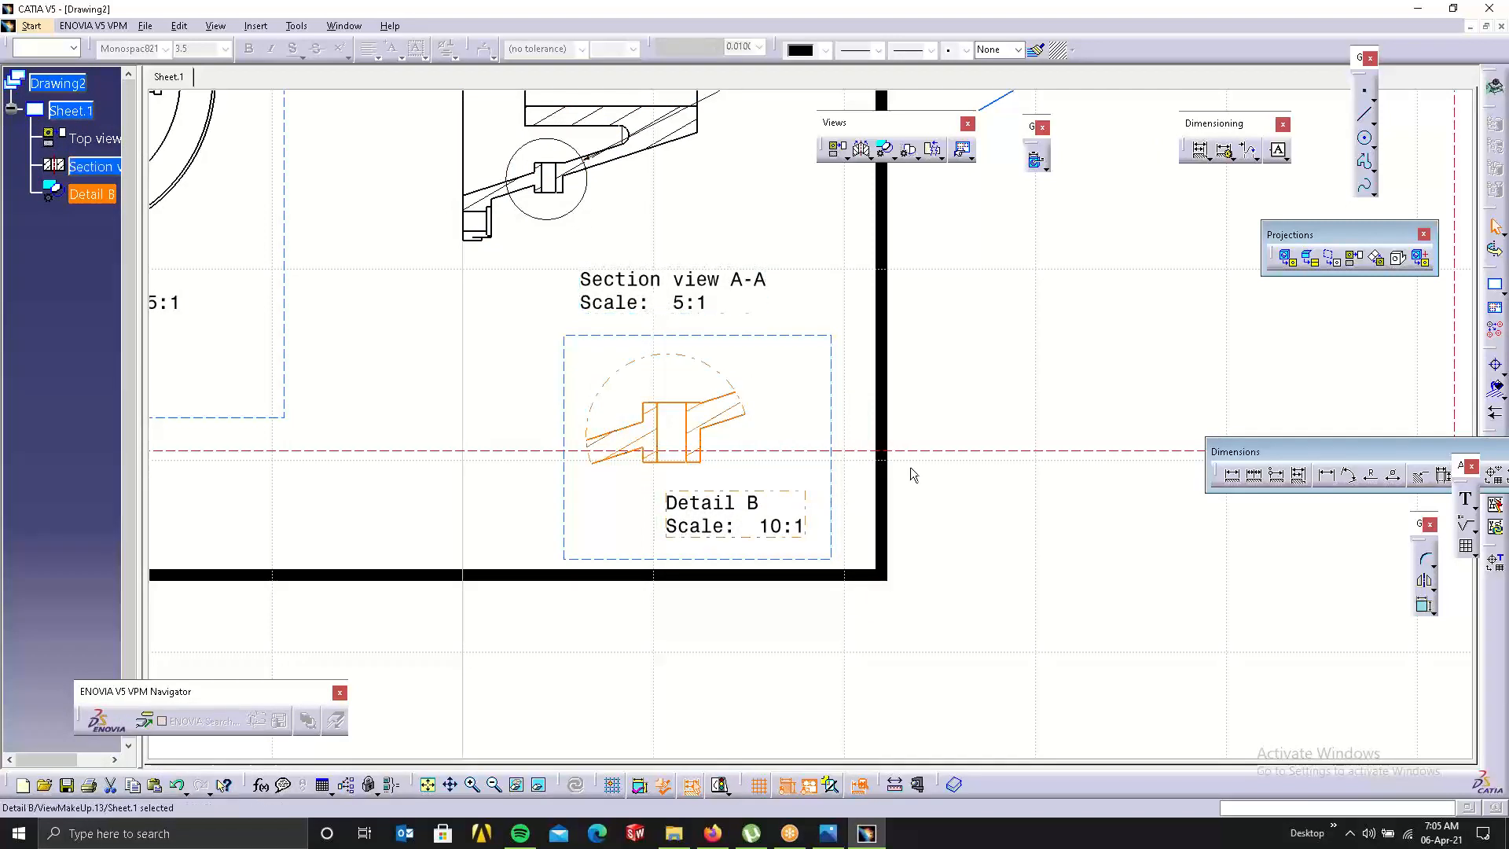
left_click(970, 428)
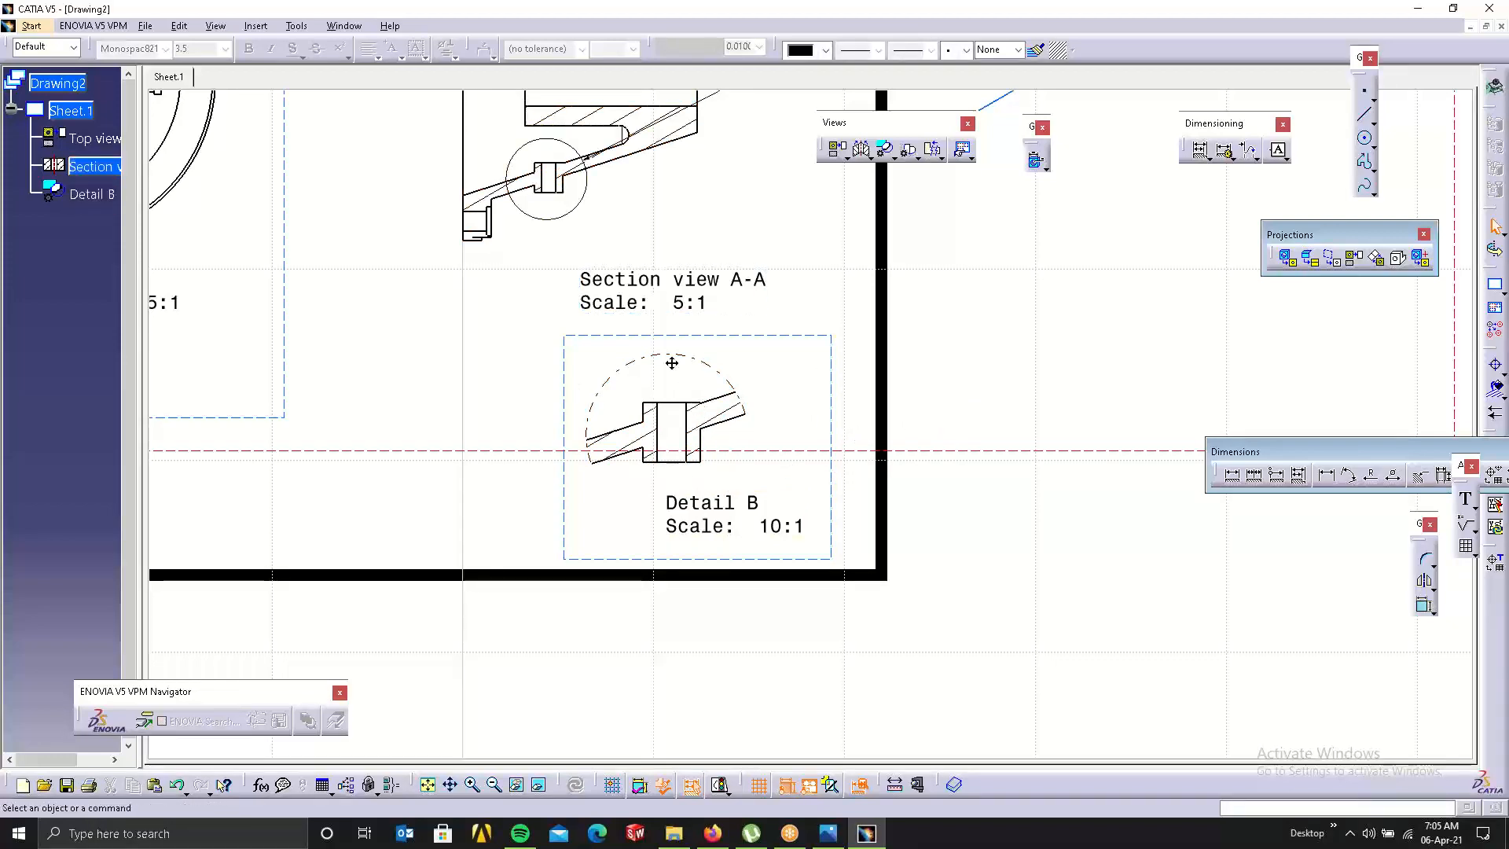
middle_click_drag(673, 361, 733, 598)
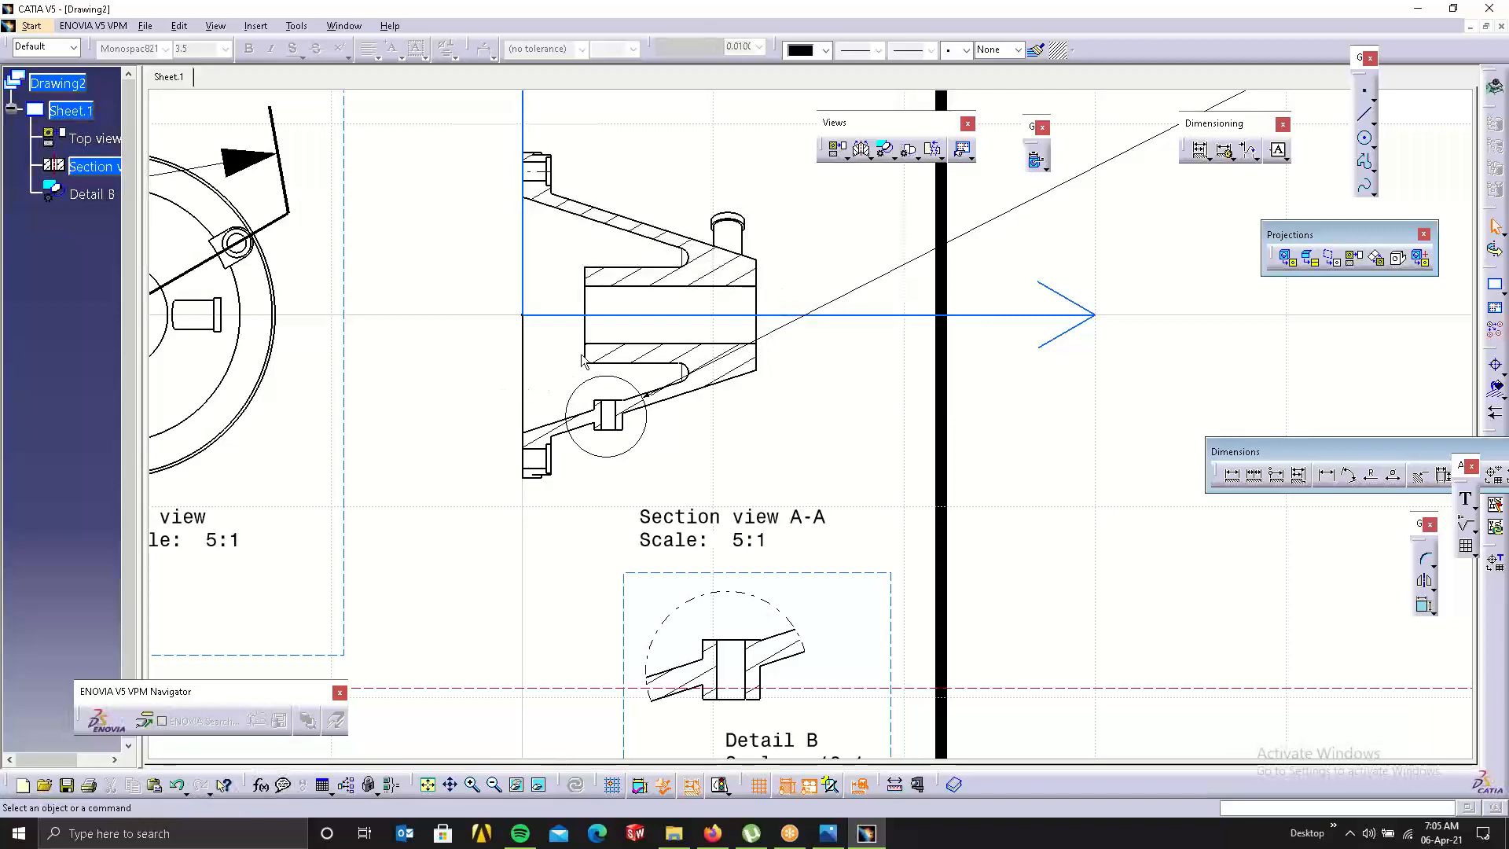
mouse_move(582, 357)
middle_mouse_down()
mouse_move(602, 443)
mouse_move(774, 591)
middle_mouse_up()
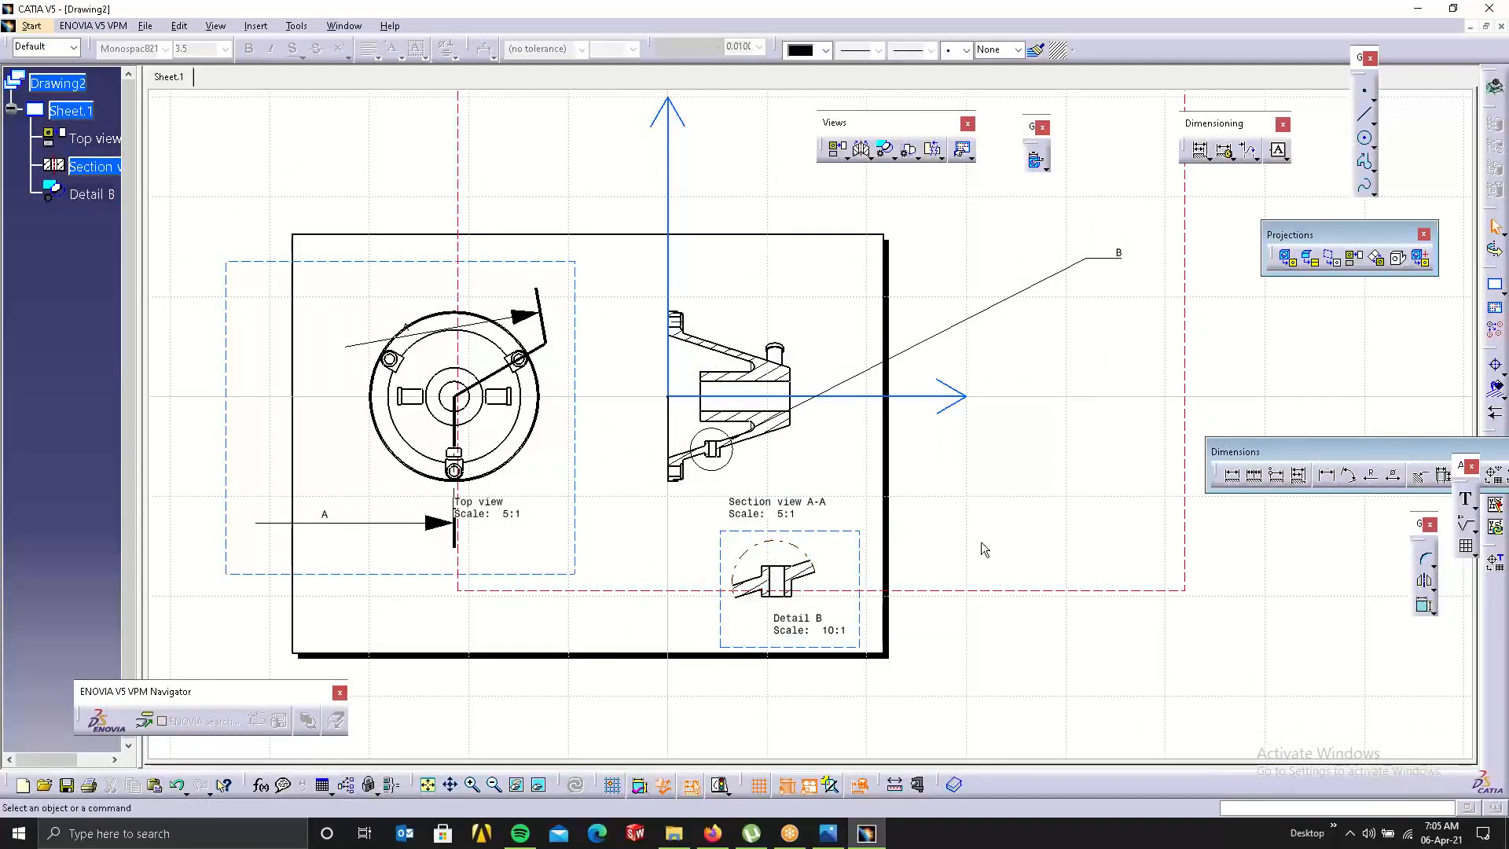
left_click(758, 517)
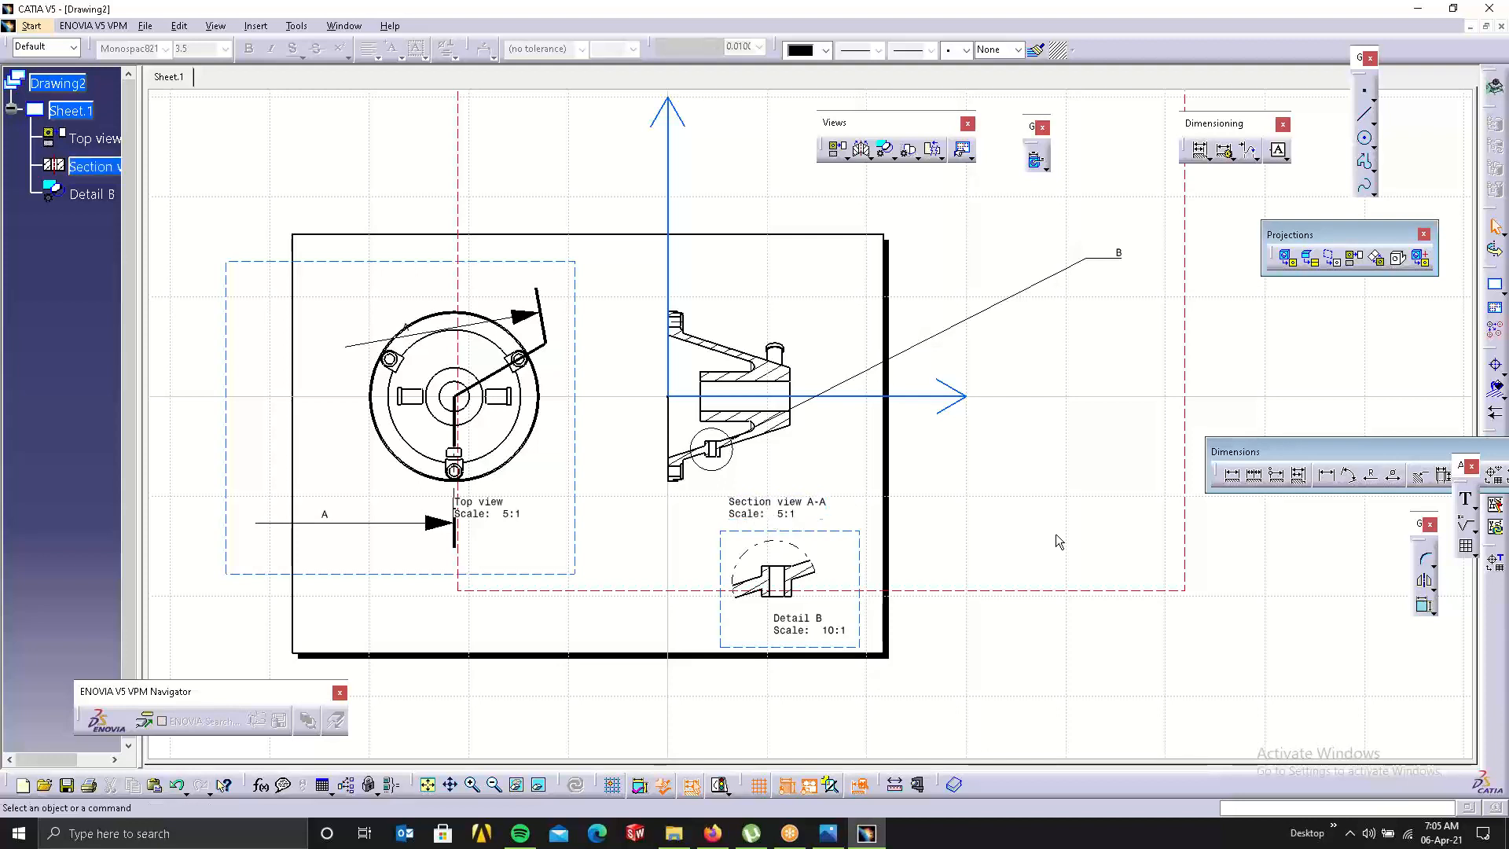
left_click(1474, 559)
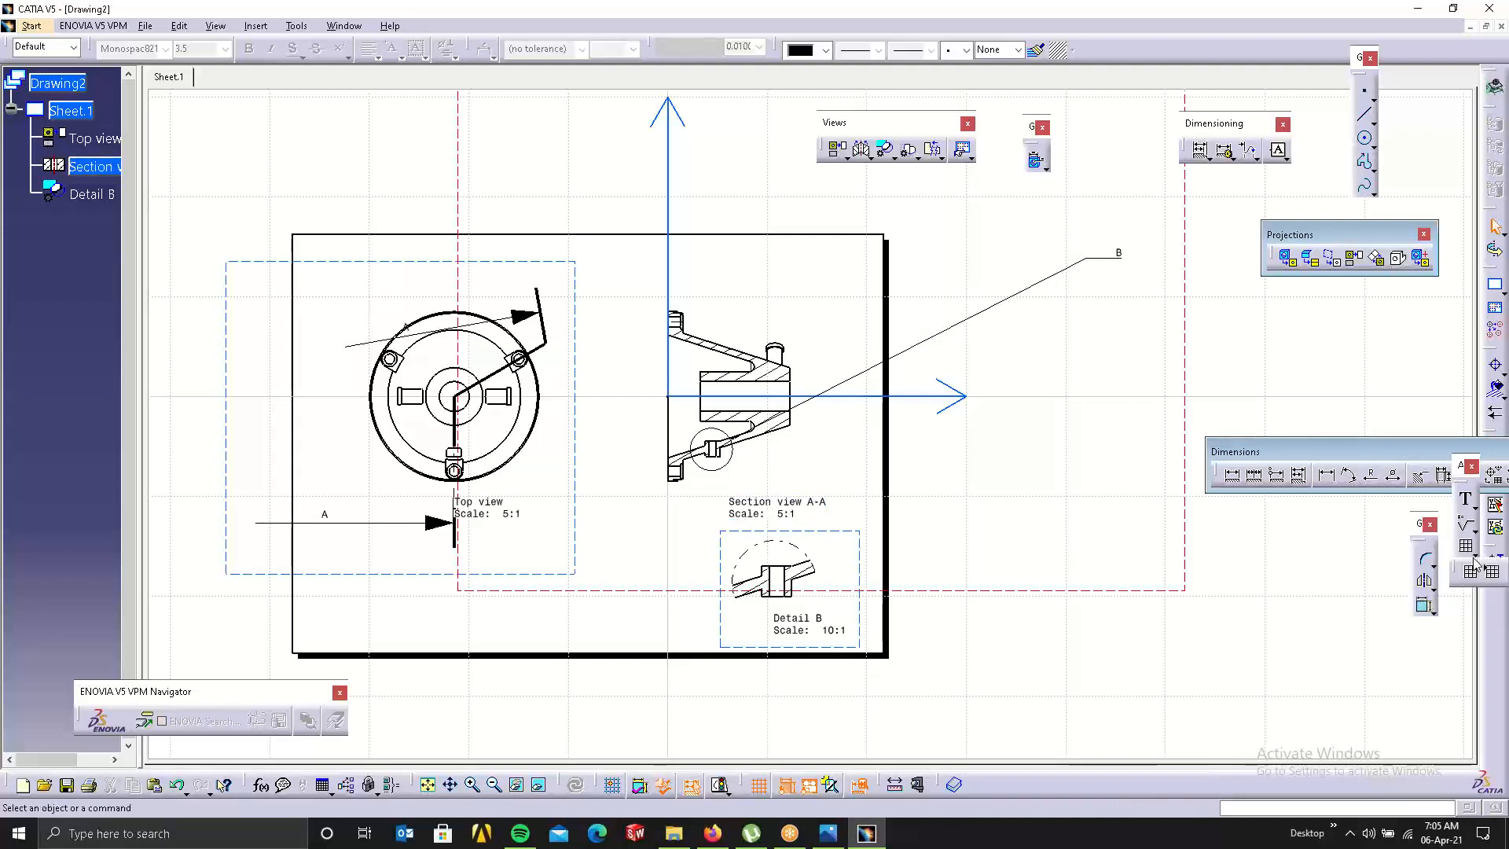
left_click(1437, 641)
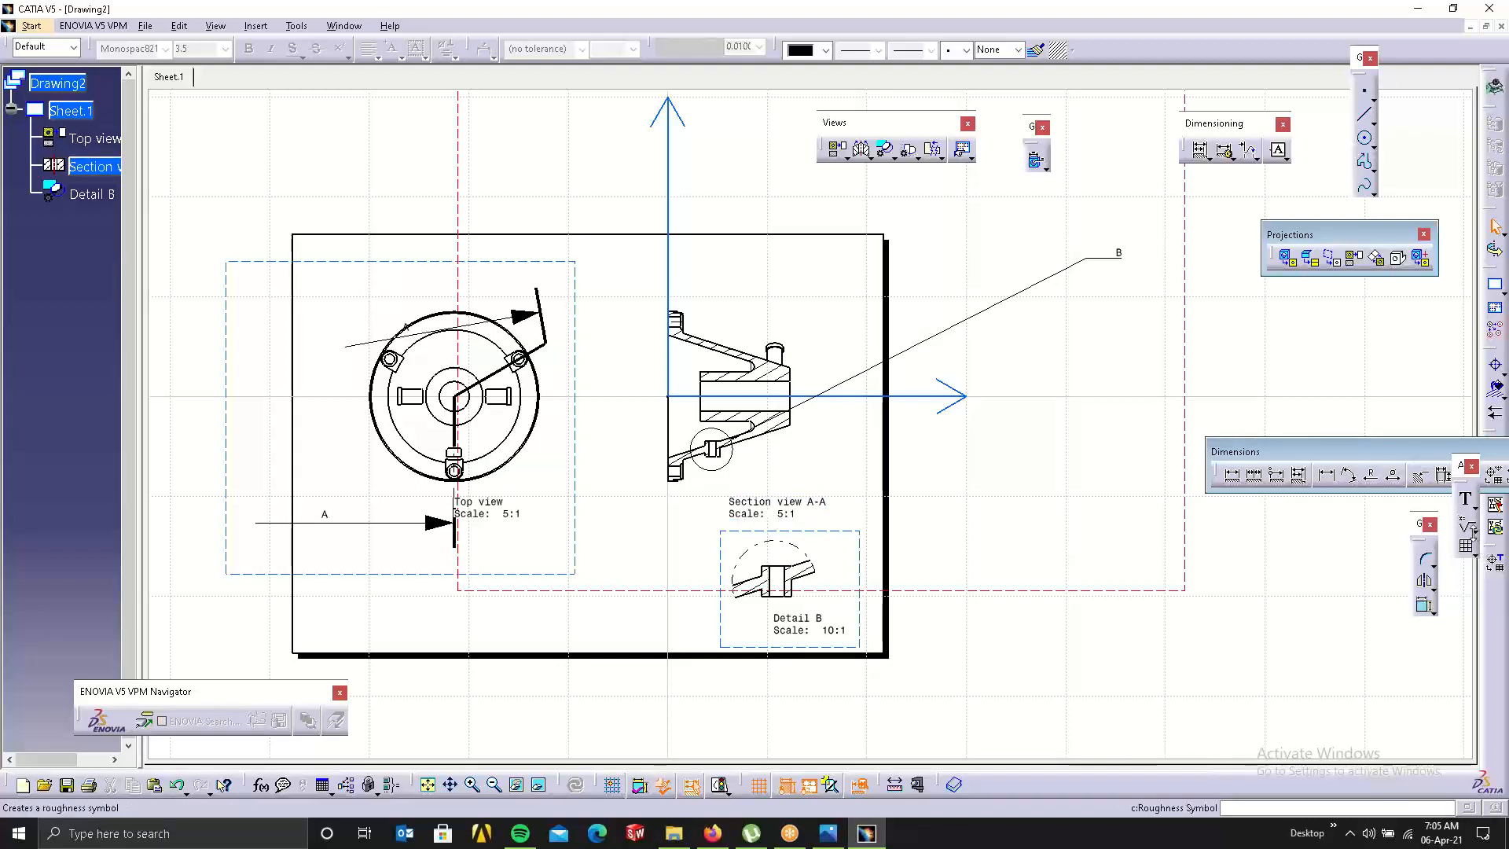
left_click(1476, 509)
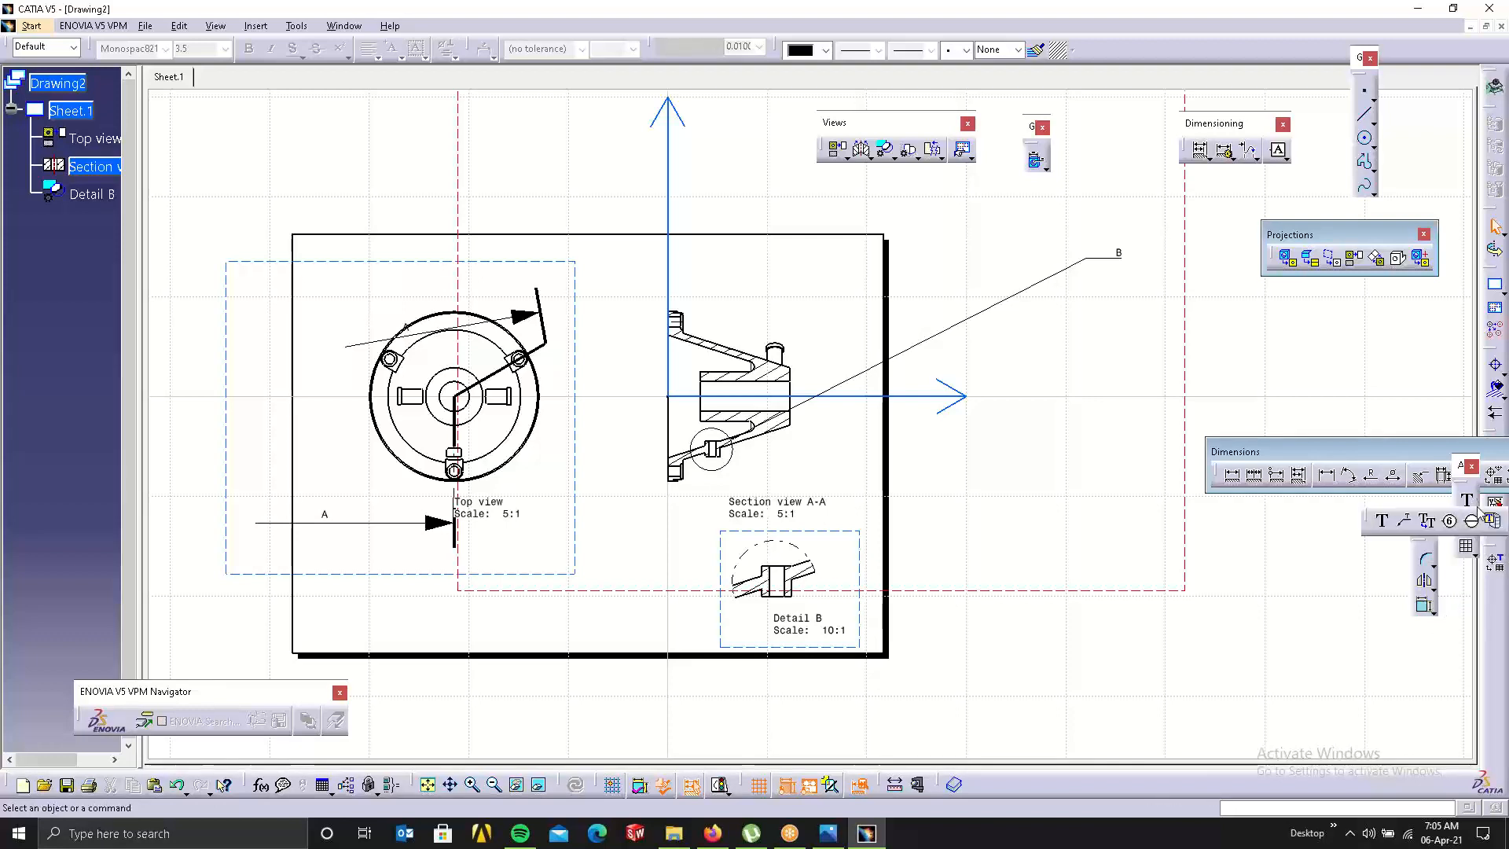
left_click(1296, 617)
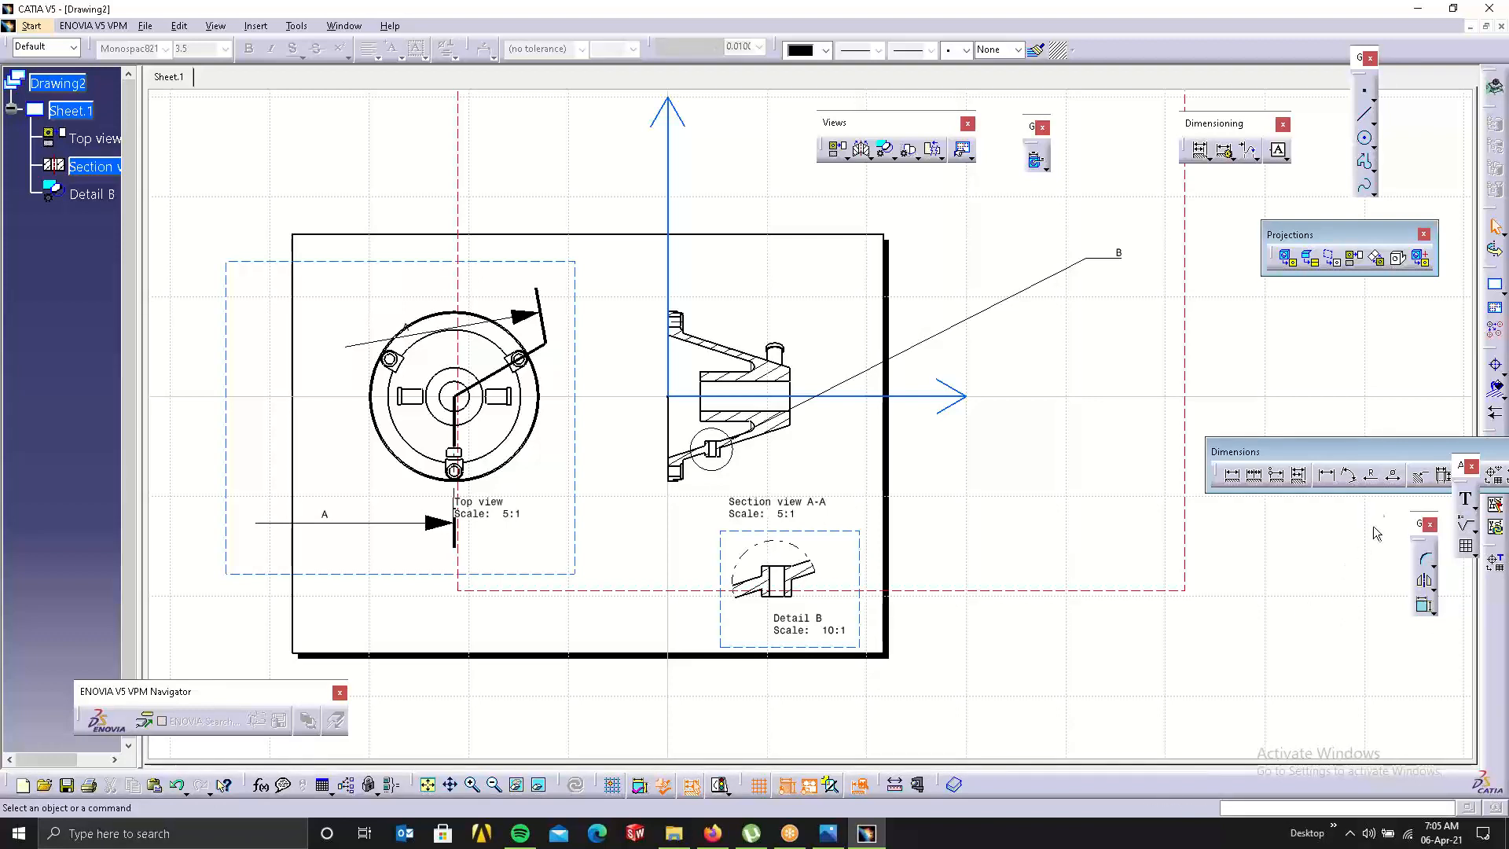
Move the floating Dimensions toolbar fully into view just below the Projections toolbar.
left_click_drag(1373, 446, 1325, 337)
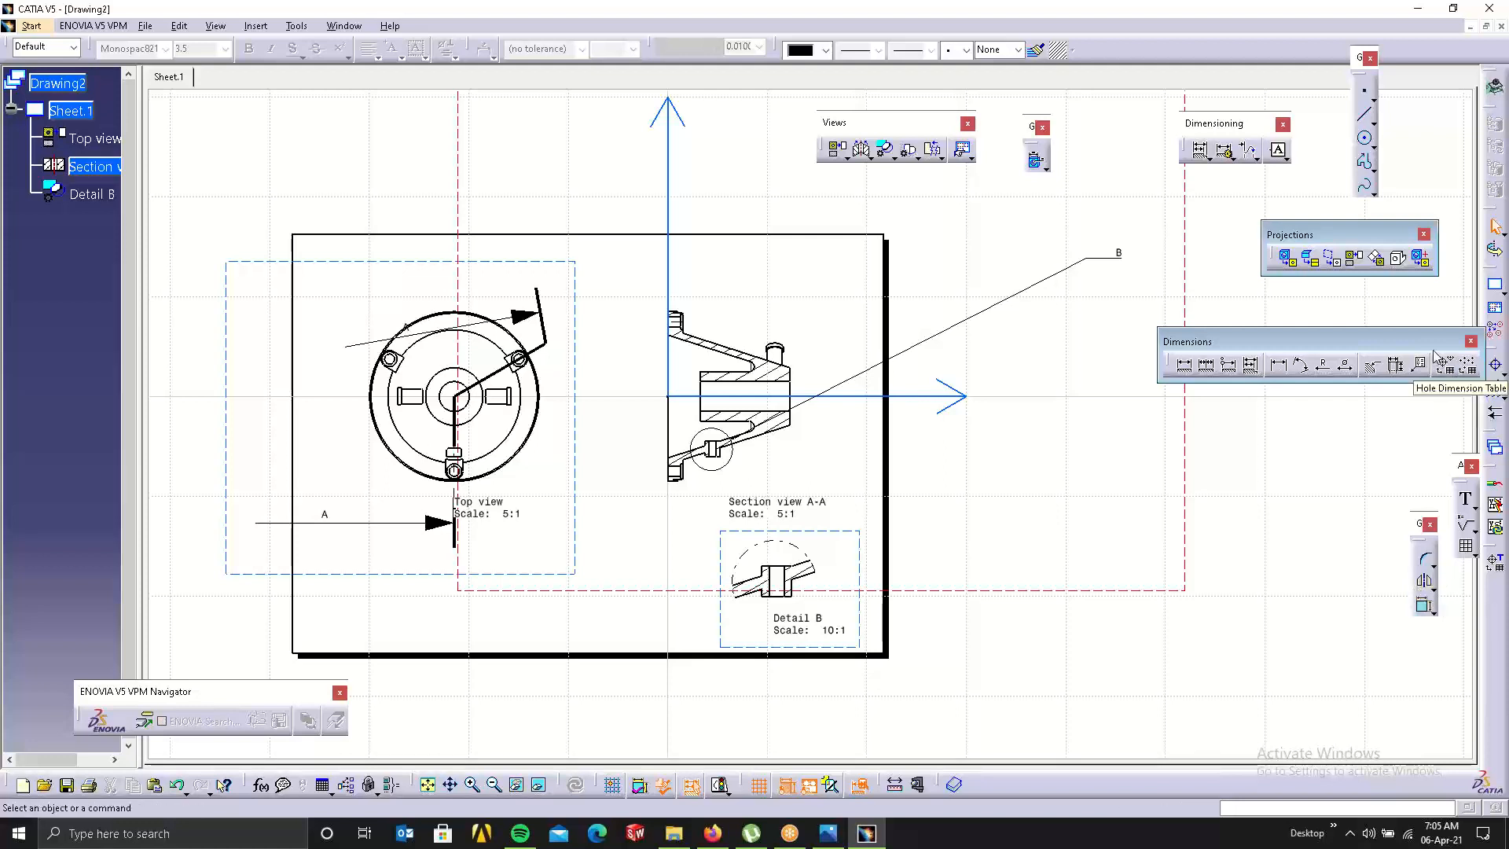
left_click_drag(1396, 333, 1360, 317)
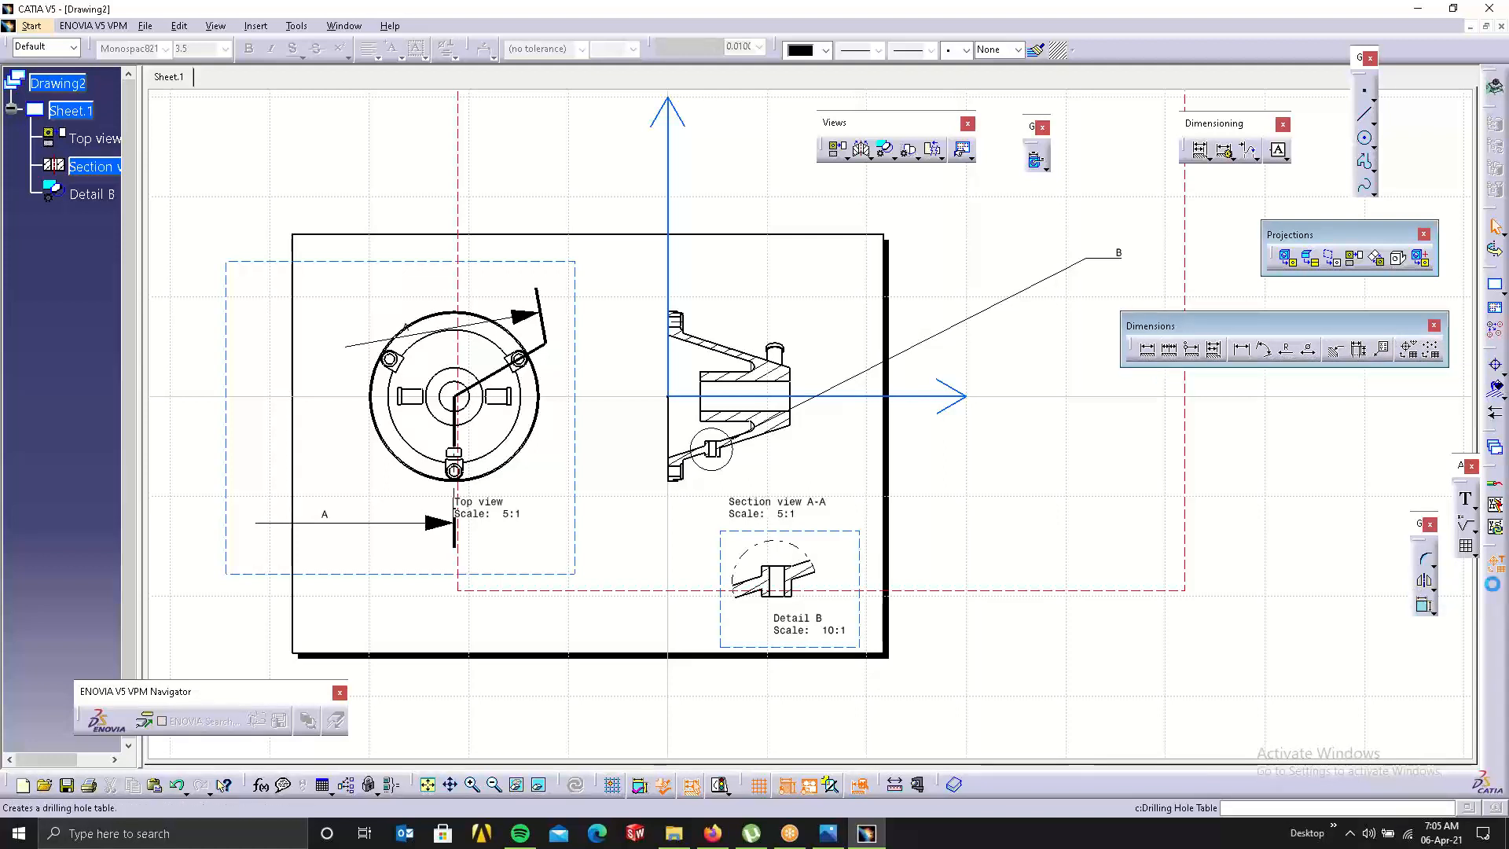
left_click(1493, 583)
left_click(890, 366)
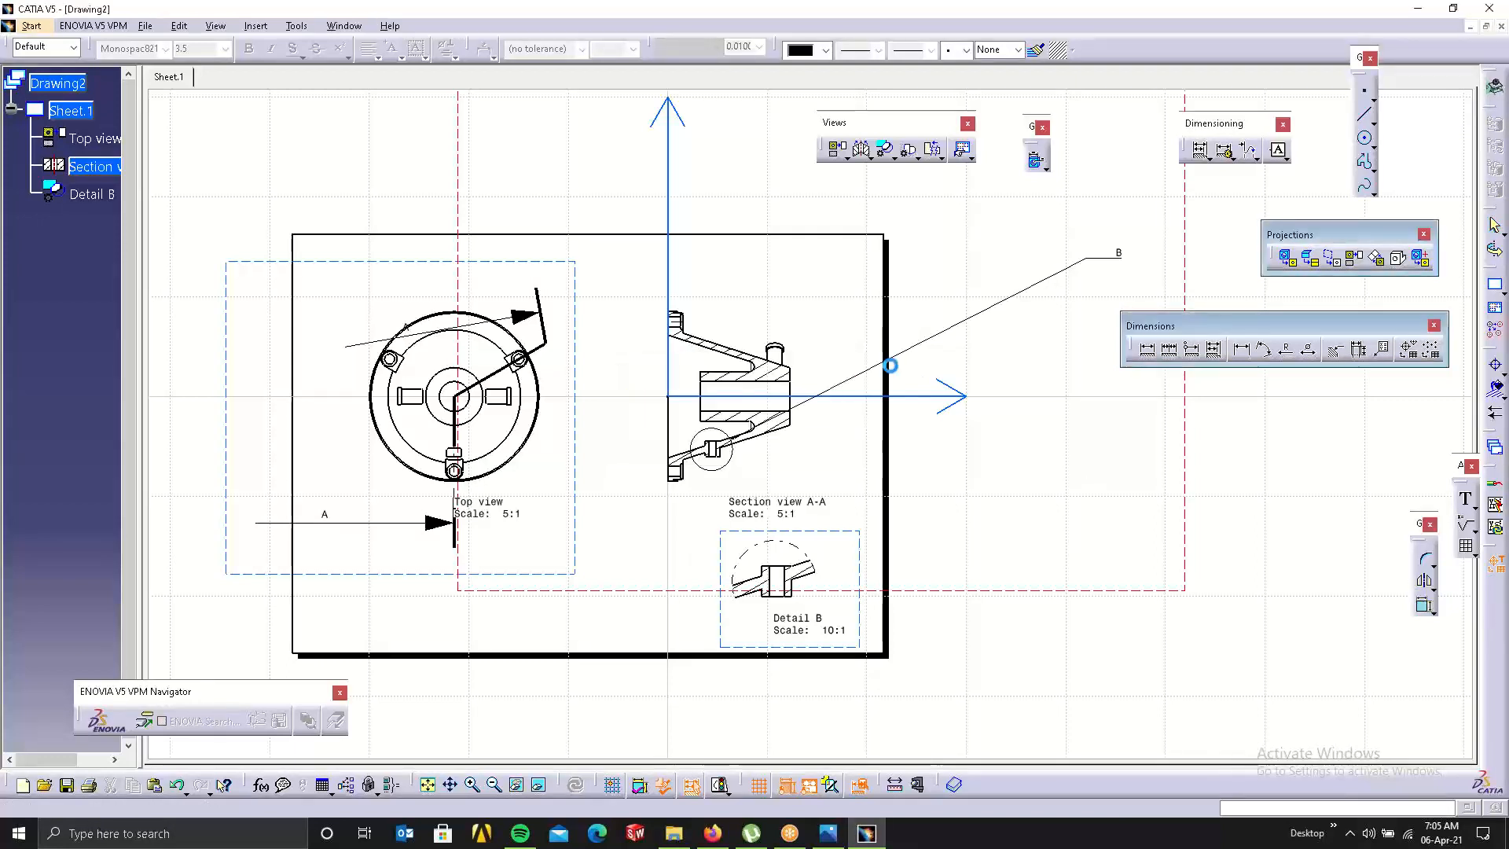
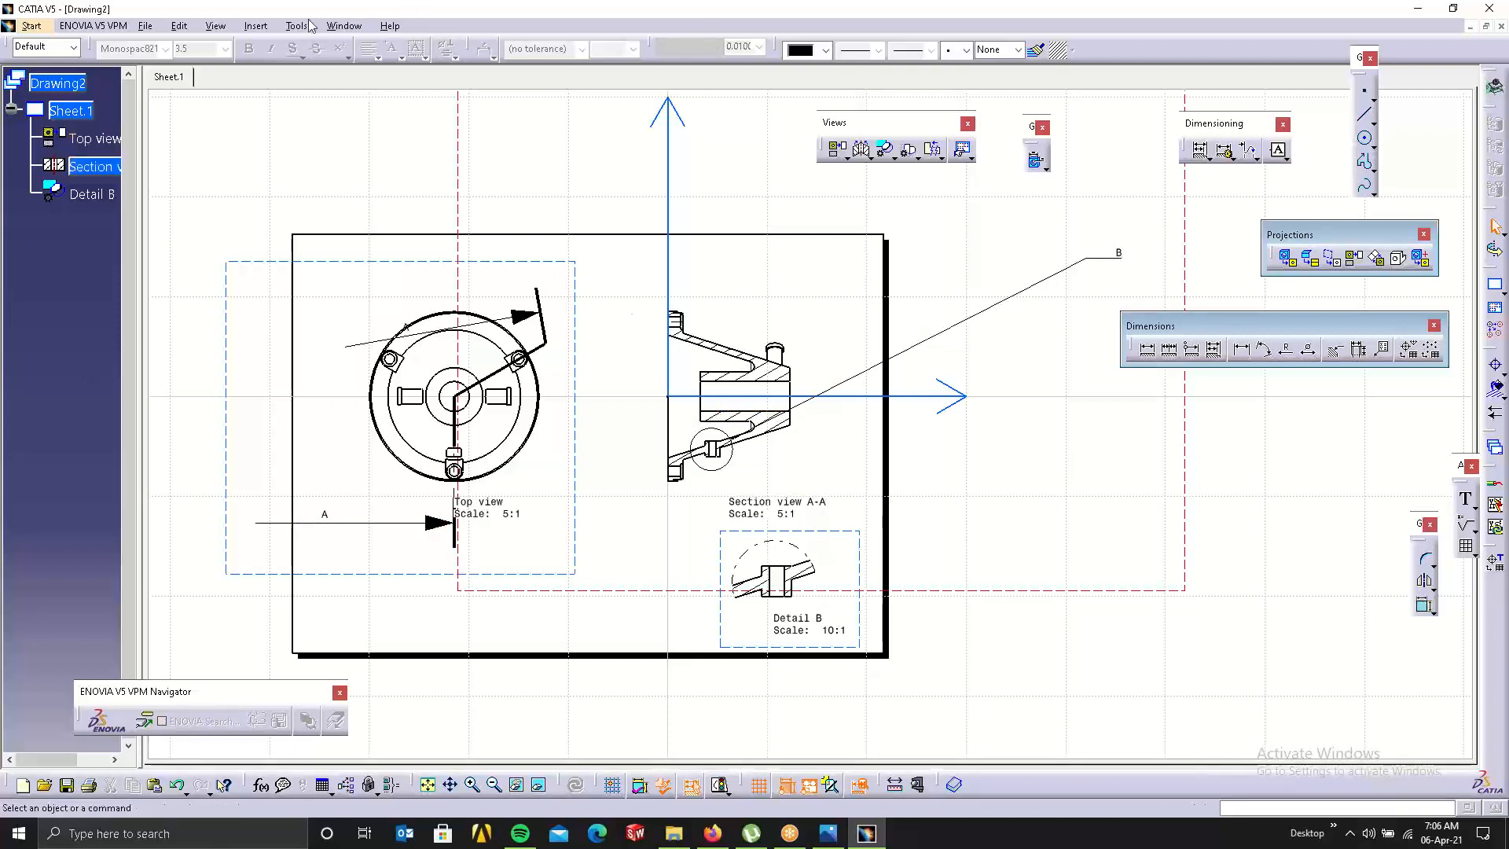
Open the Assembly product from the Part14 folder.
left_click(145, 27)
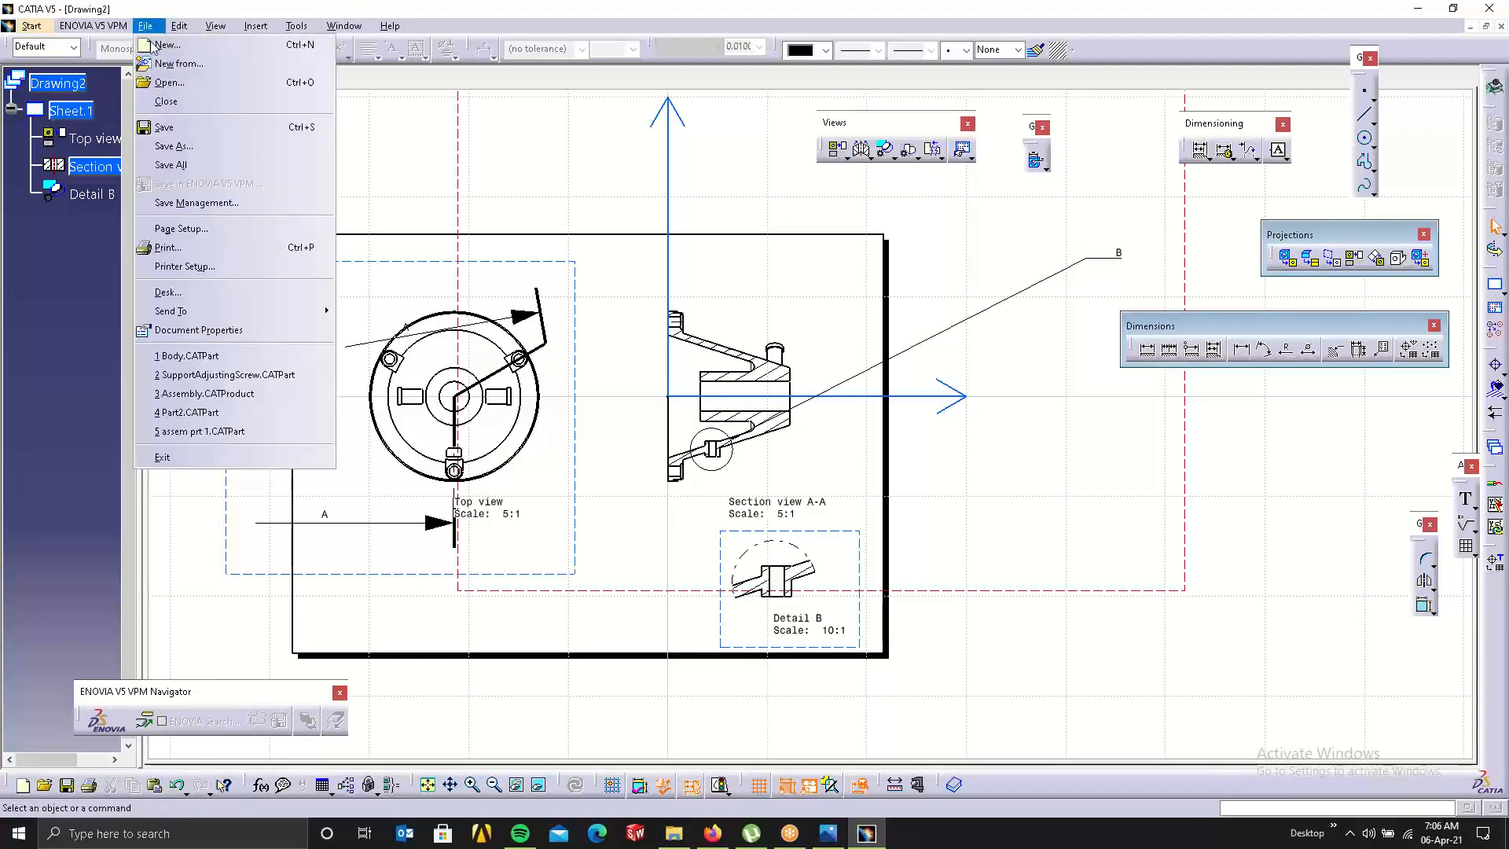
left_click(201, 79)
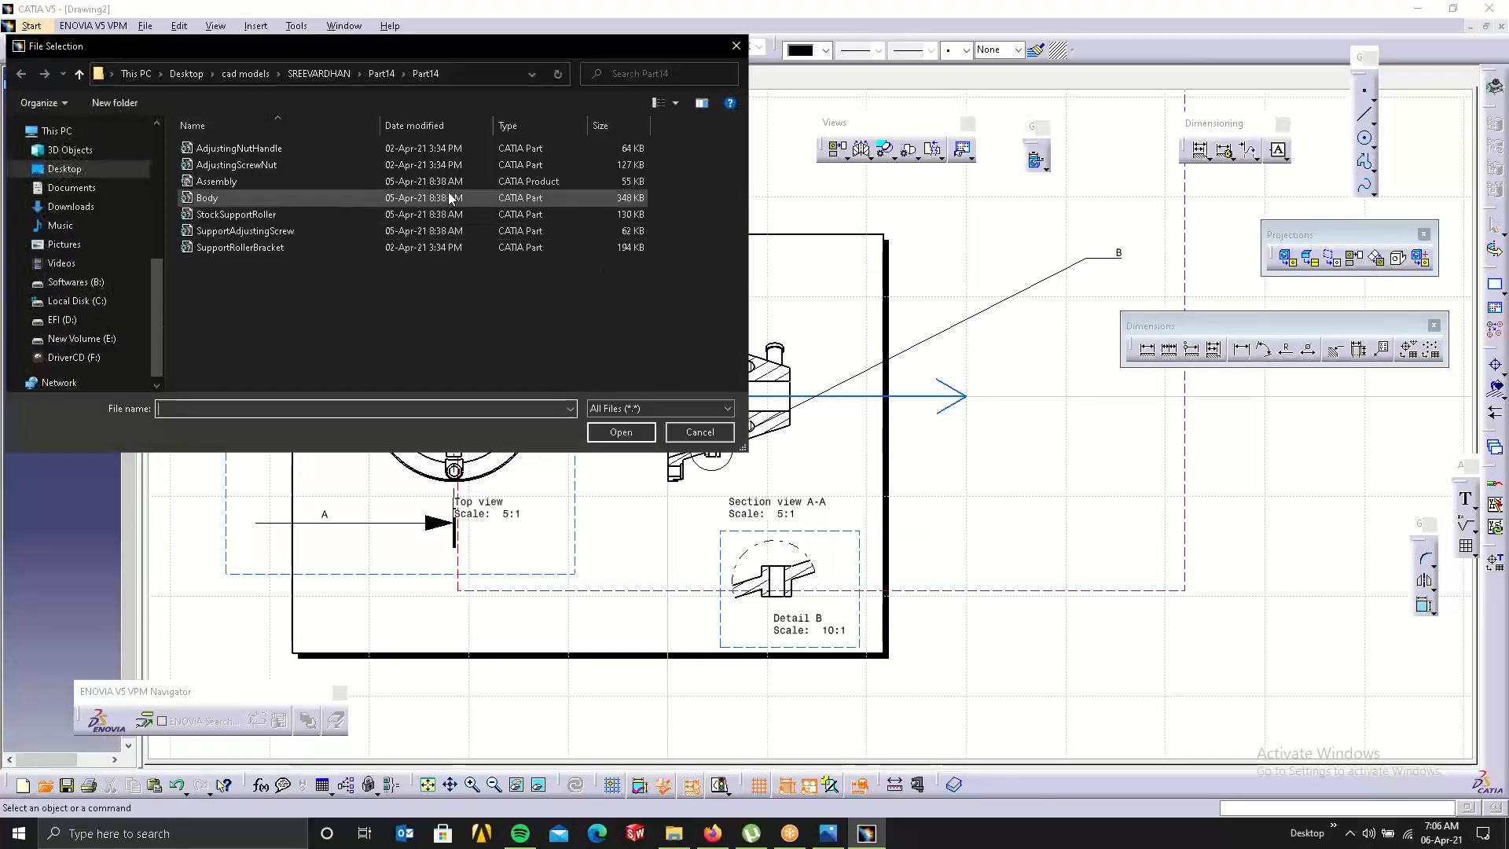
left_click(461, 179)
left_click(621, 432)
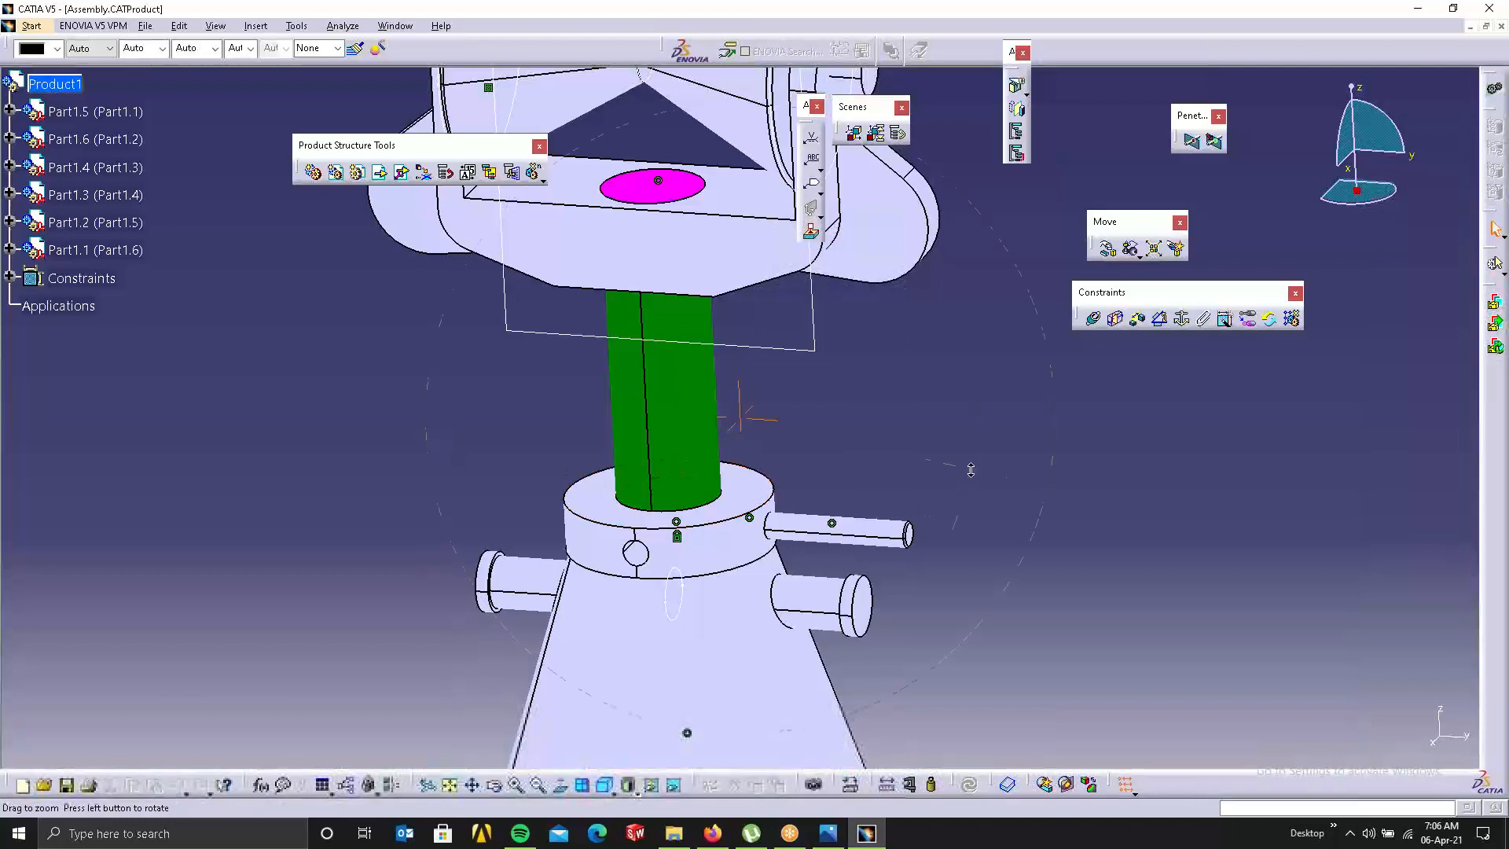
Examine the whole assembly and the bill of material of Product1.
middle_click_drag(970, 470, 997, 593)
middle_click_drag(855, 550, 766, 495)
middle_click_drag(619, 396, 790, 762)
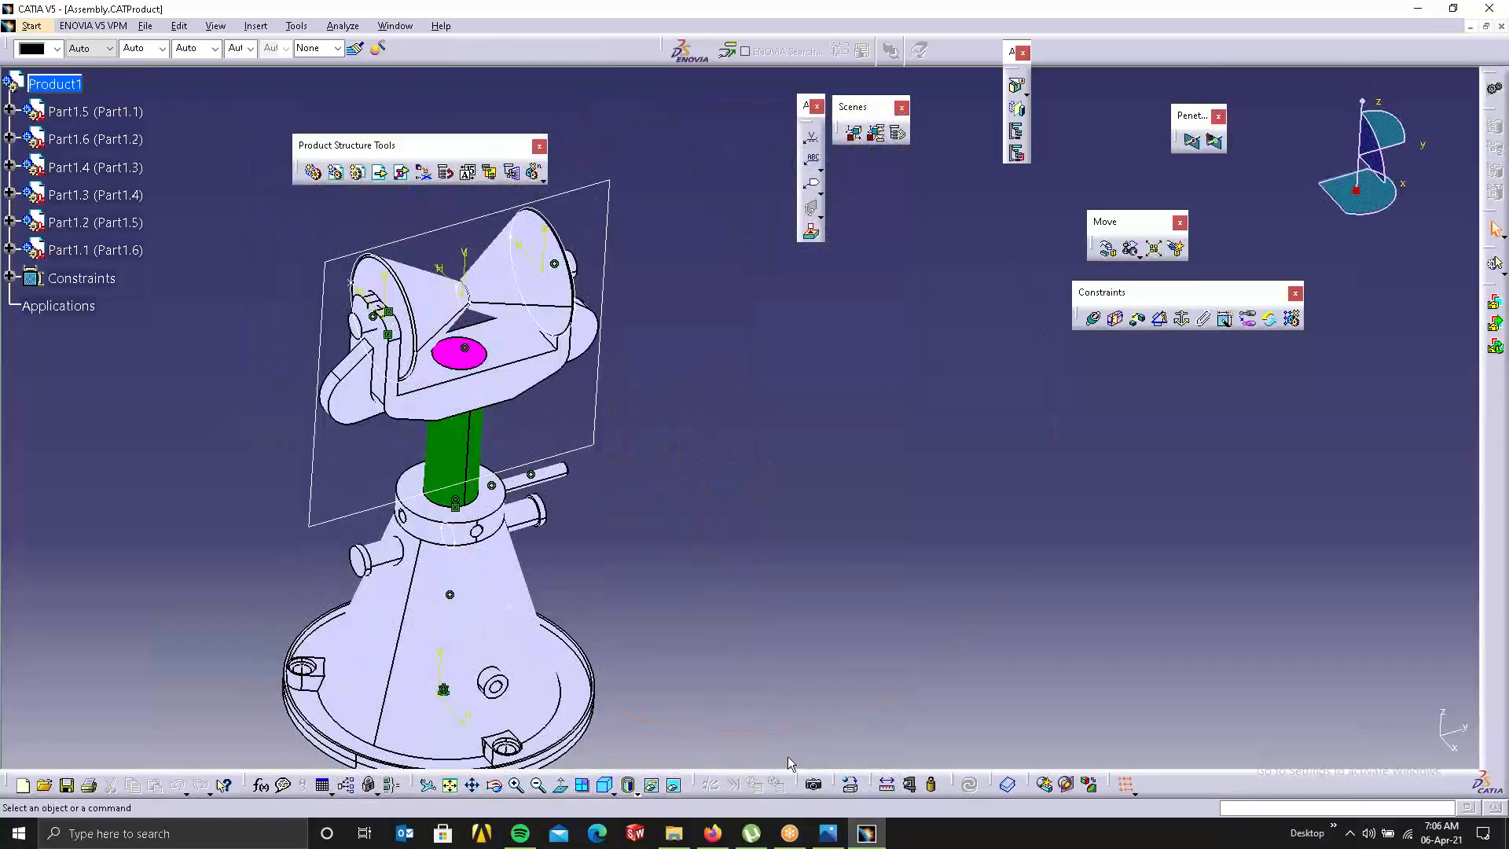
left_click(342, 26)
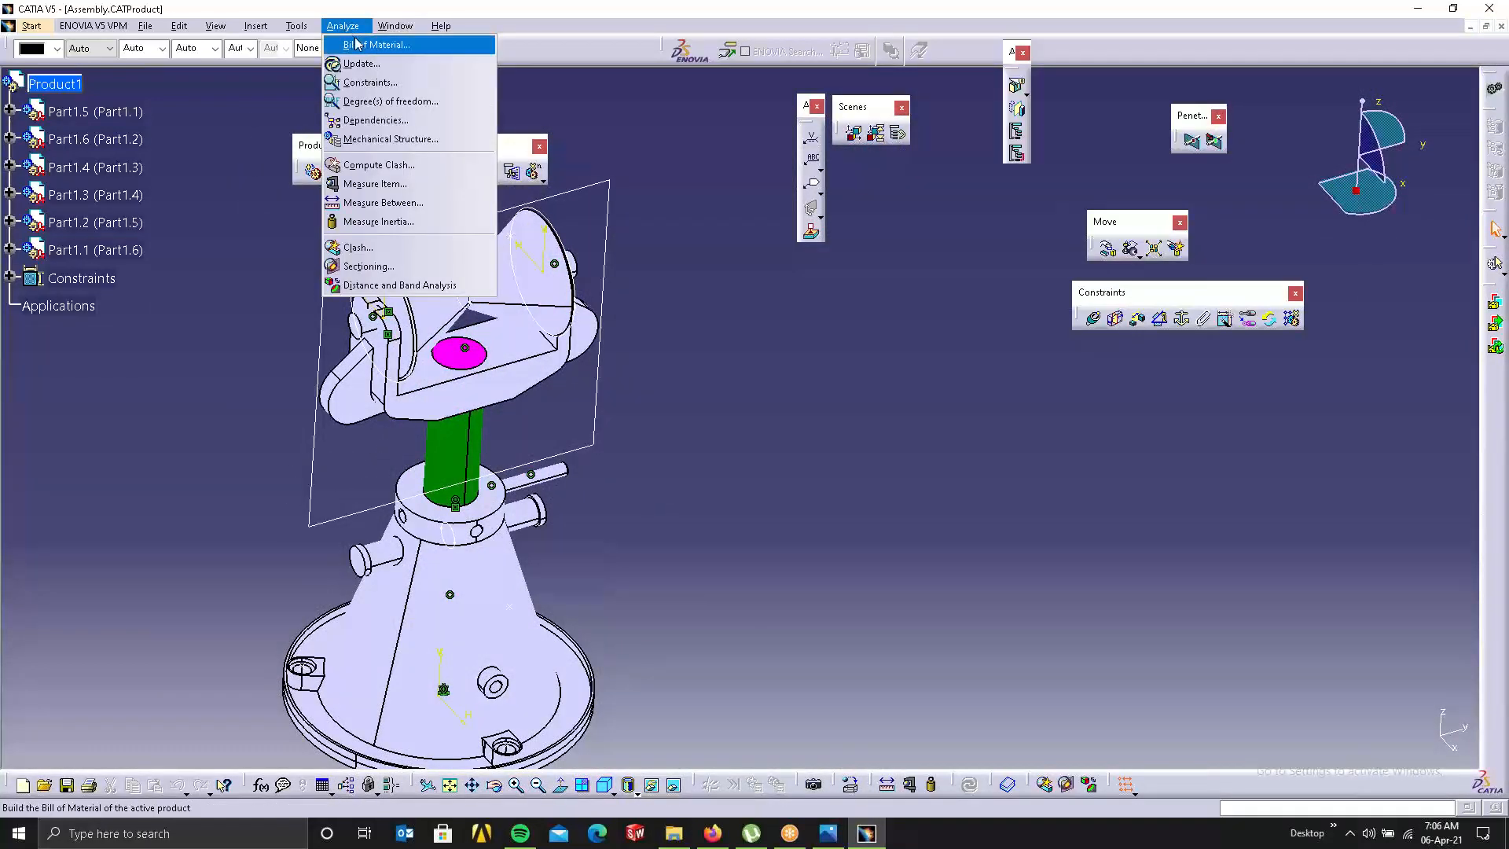
left_click(369, 45)
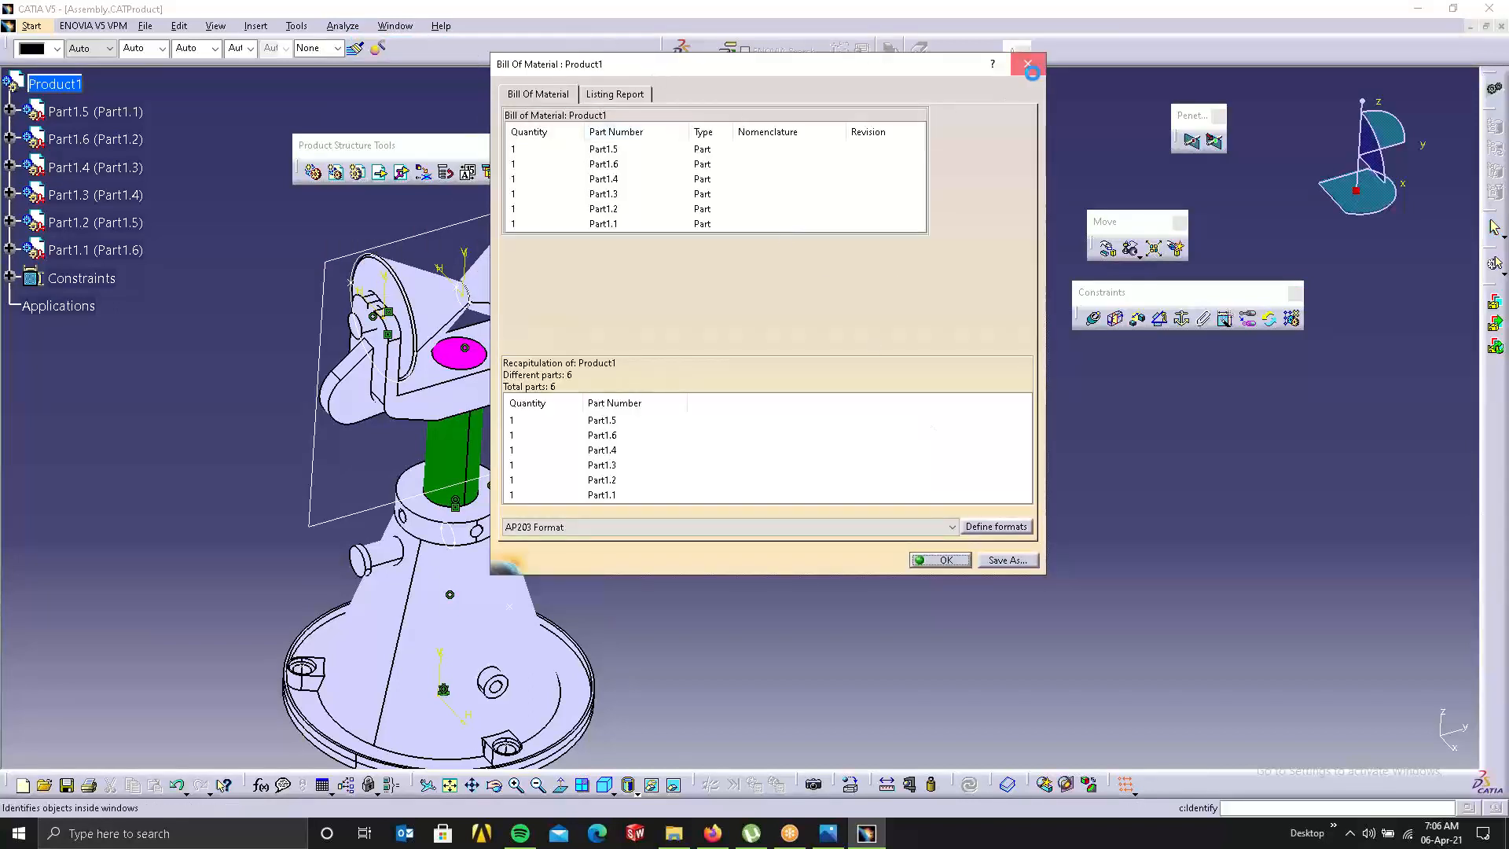
left_click(1027, 64)
Add Product Description to the displayed properties of Product1's bill of material in the AP203 Format.
left_click(343, 26)
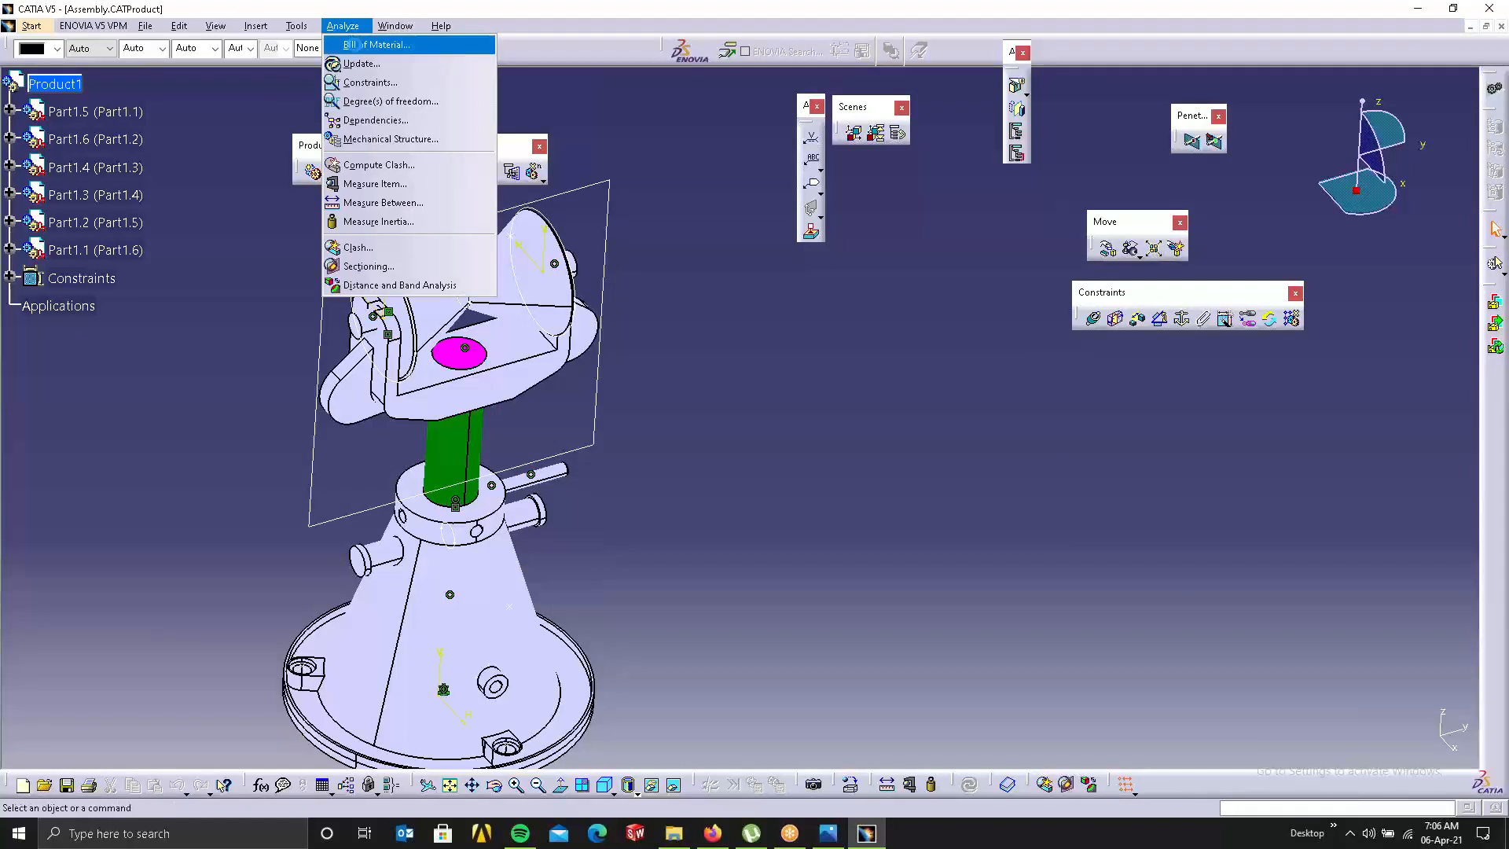
left_click(370, 45)
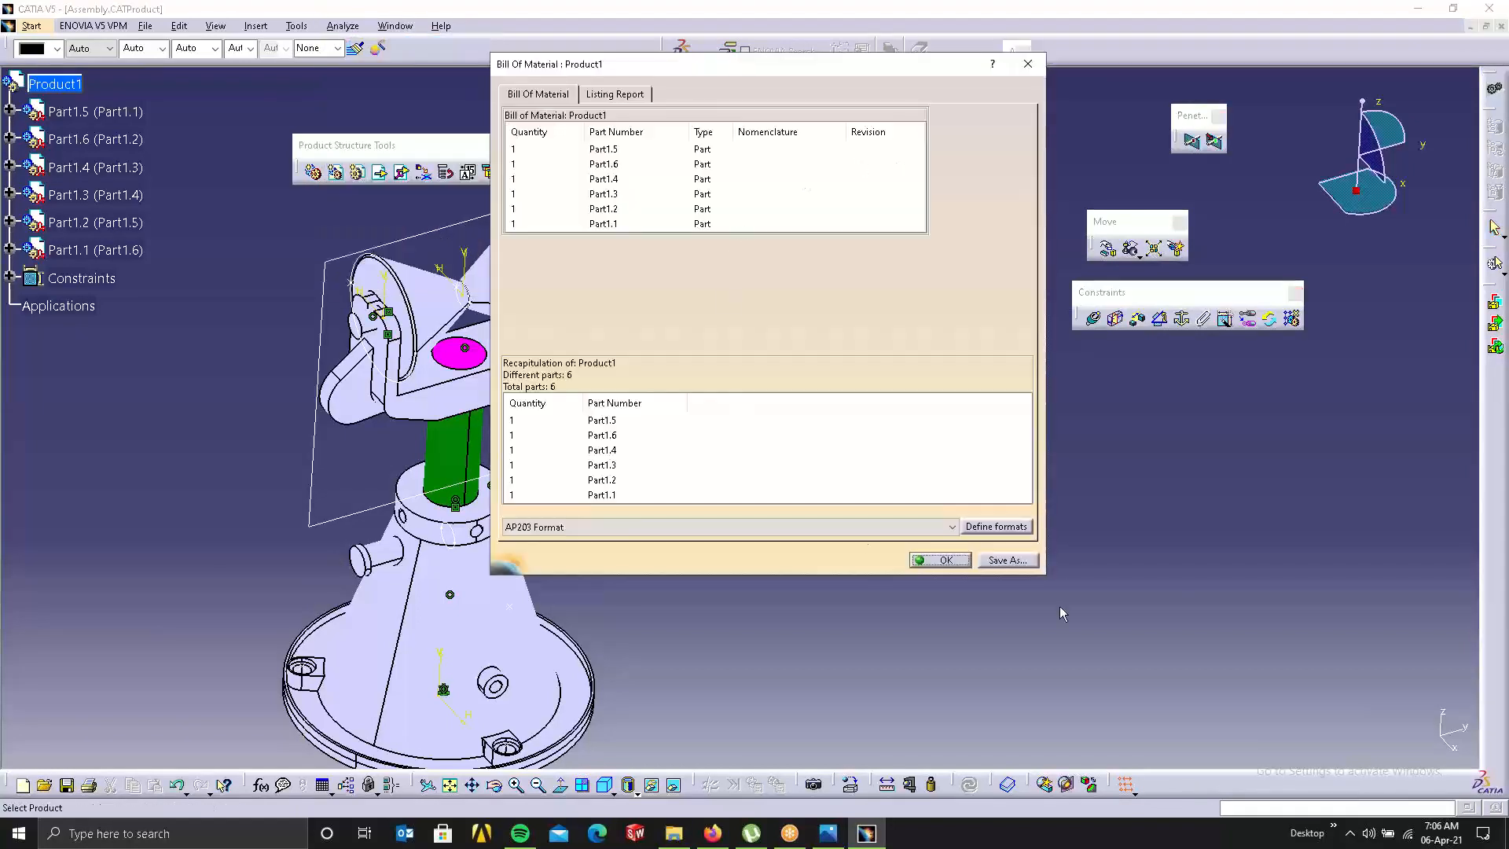
left_click(996, 527)
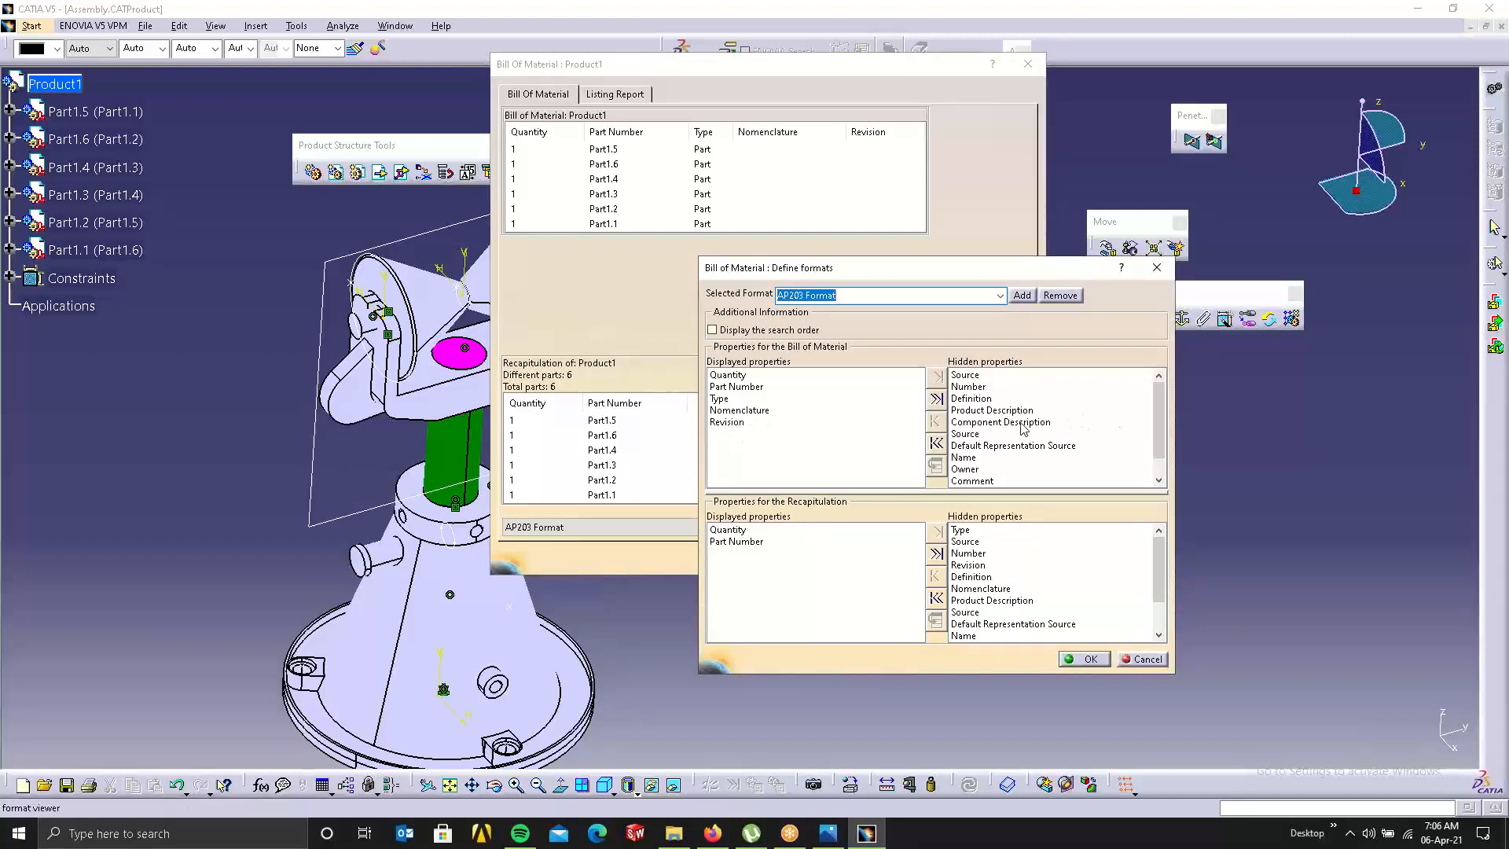
left_click(997, 411)
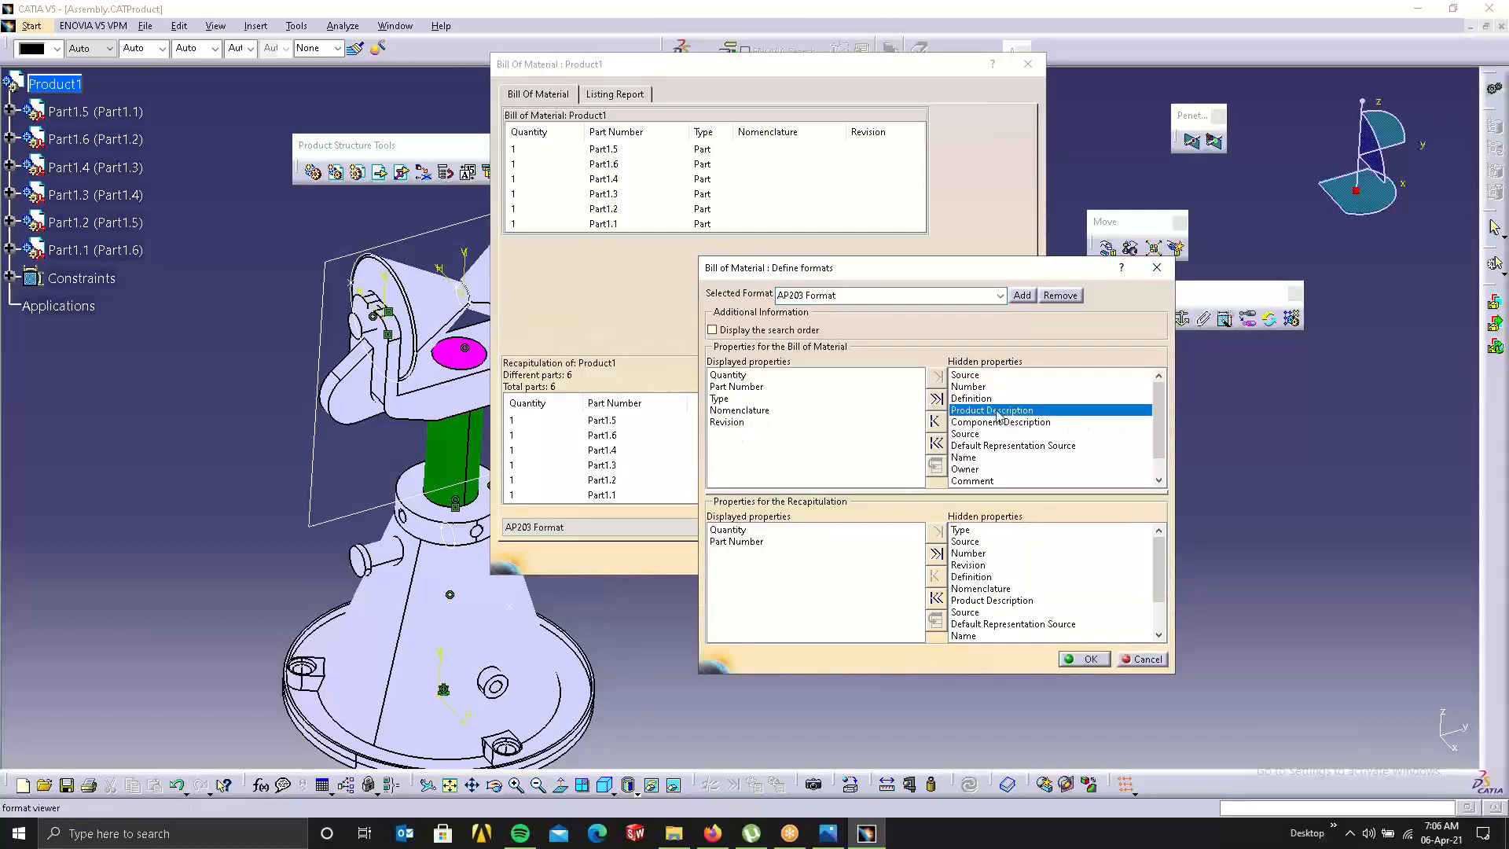
left_click(936, 423)
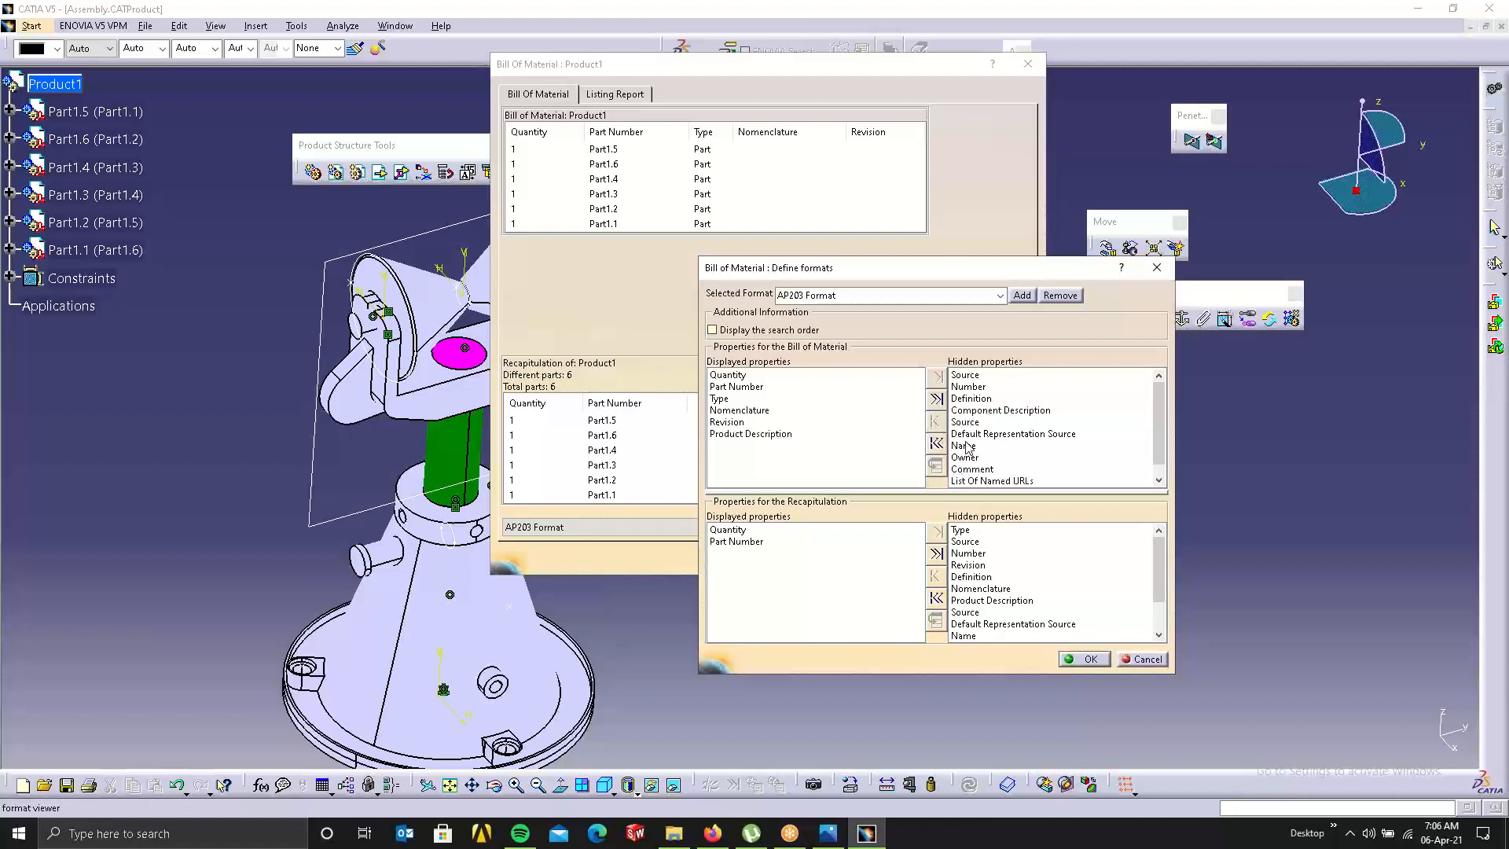
Remove Nomenclature and Type from the properties displayed in the bill of material.
left_click(756, 408)
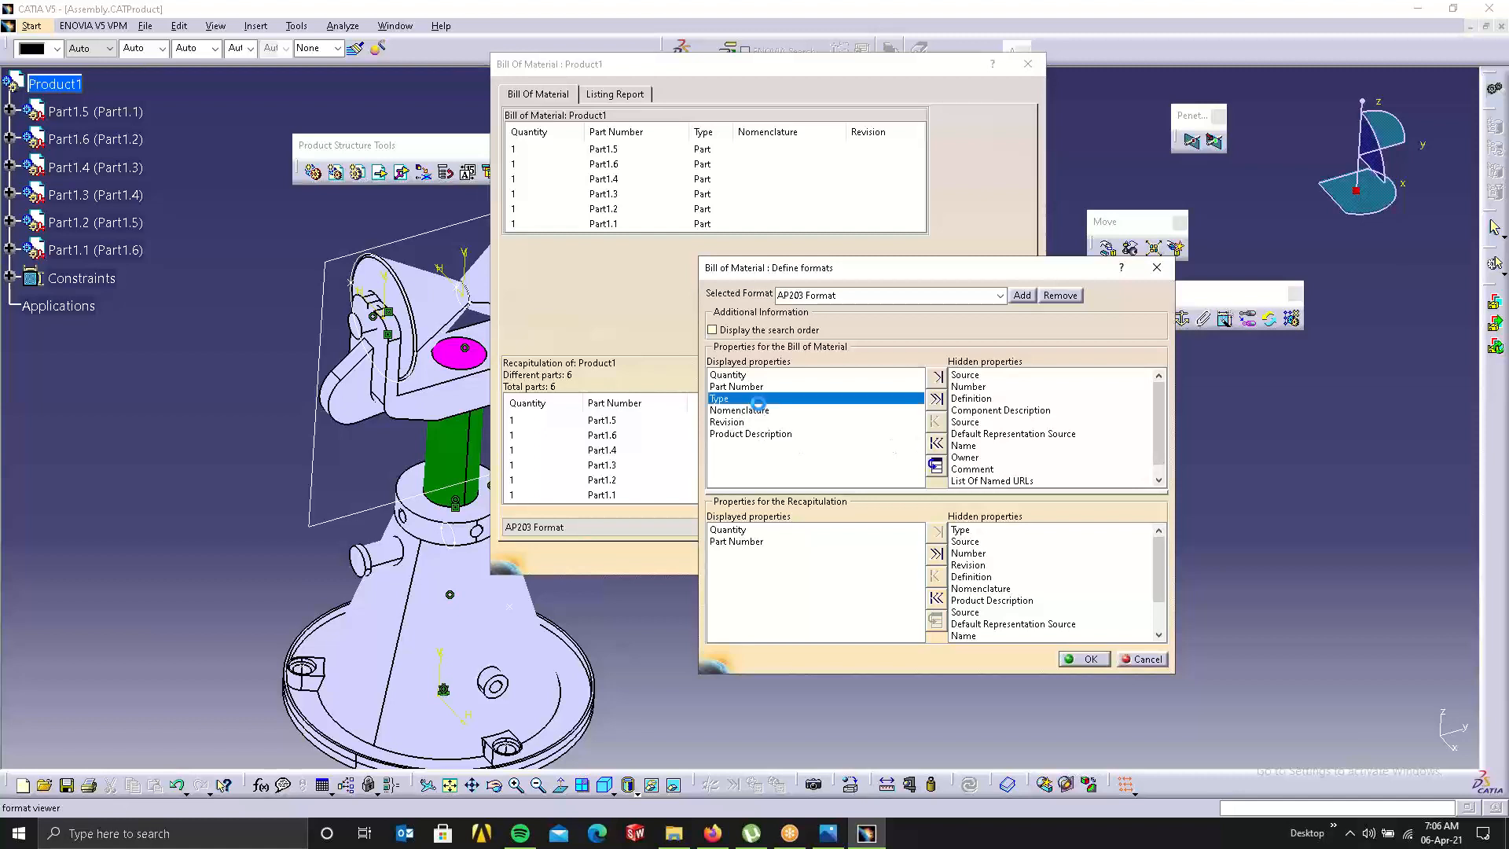
left_click(937, 375)
left_click(717, 399)
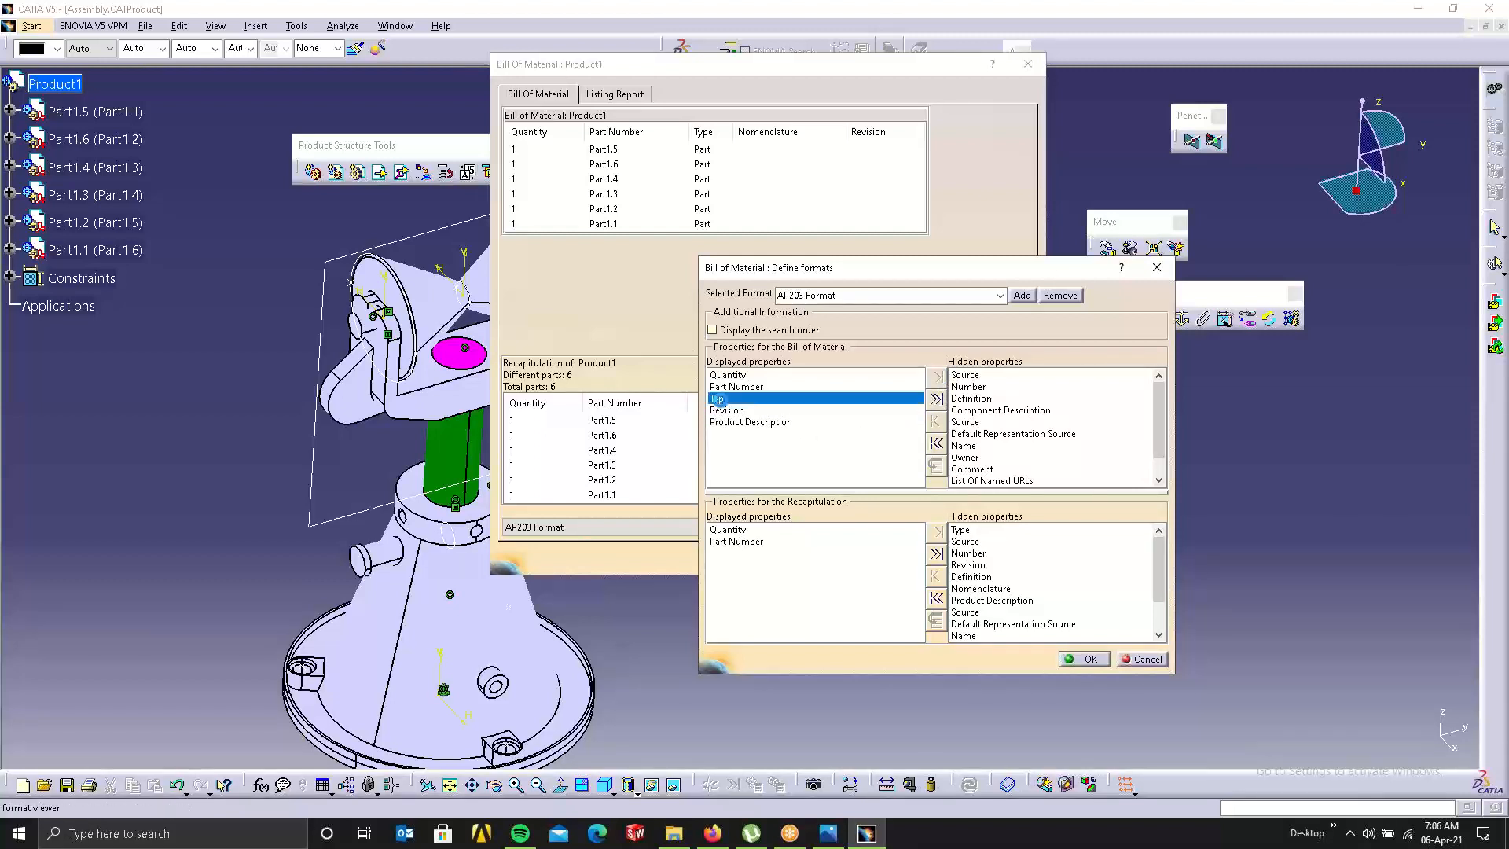
left_click(938, 376)
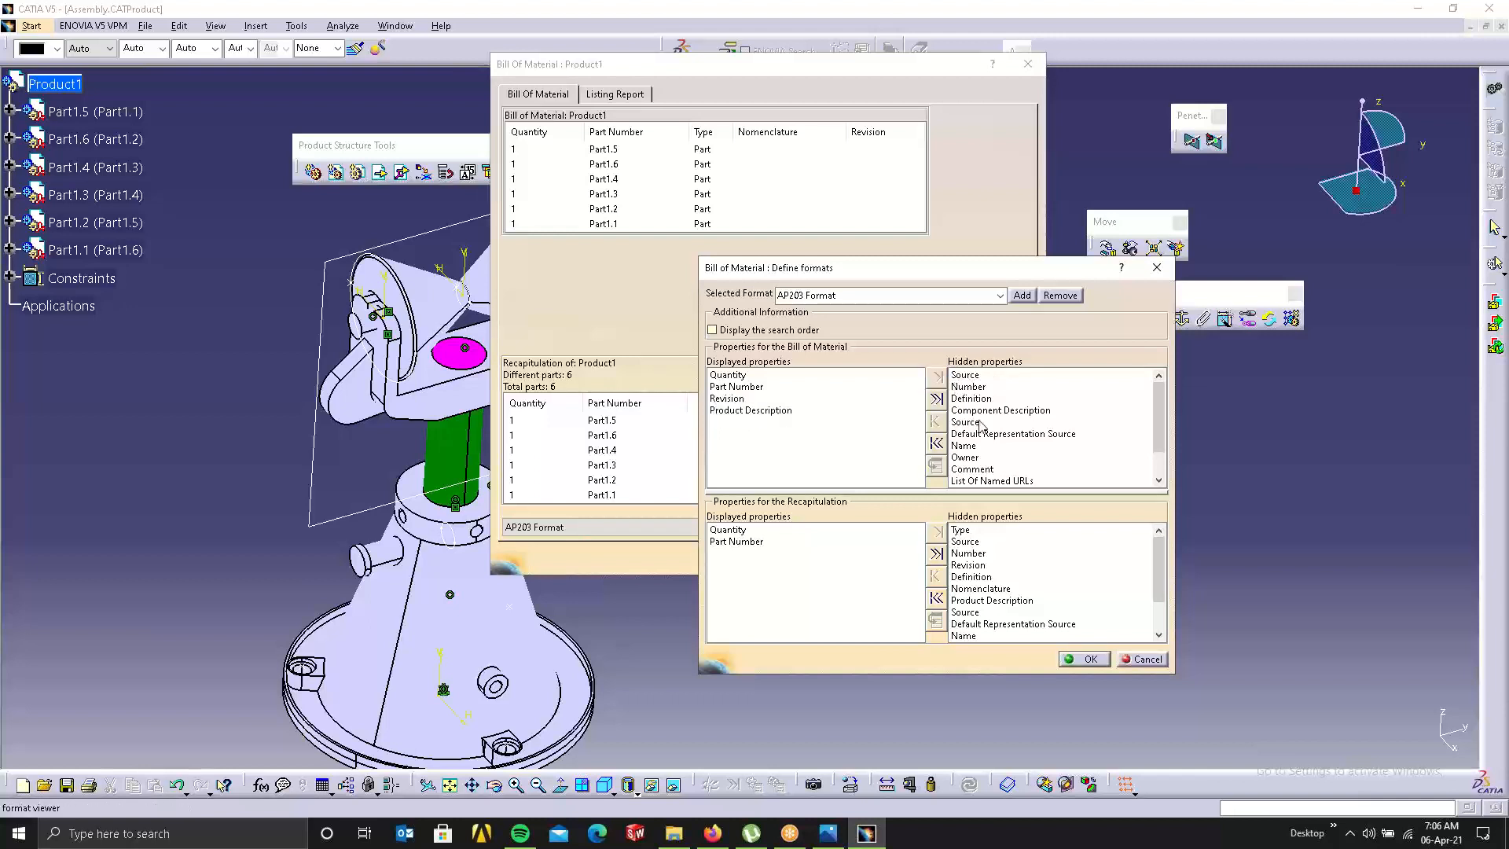
Add the Number property to the bill of material and accept the format and the bill of material.
left_click(983, 386)
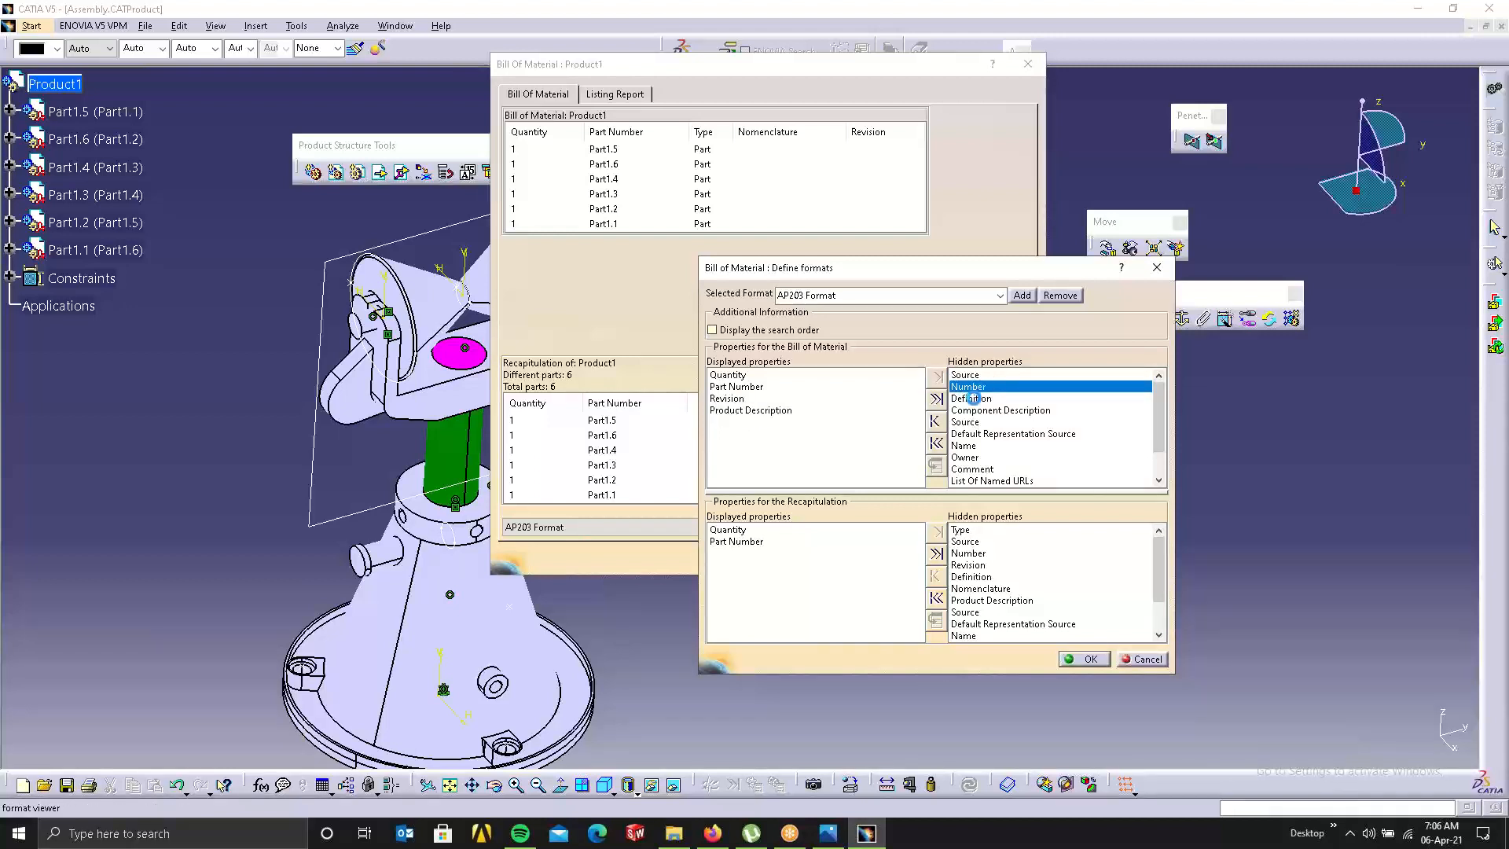
left_click(937, 423)
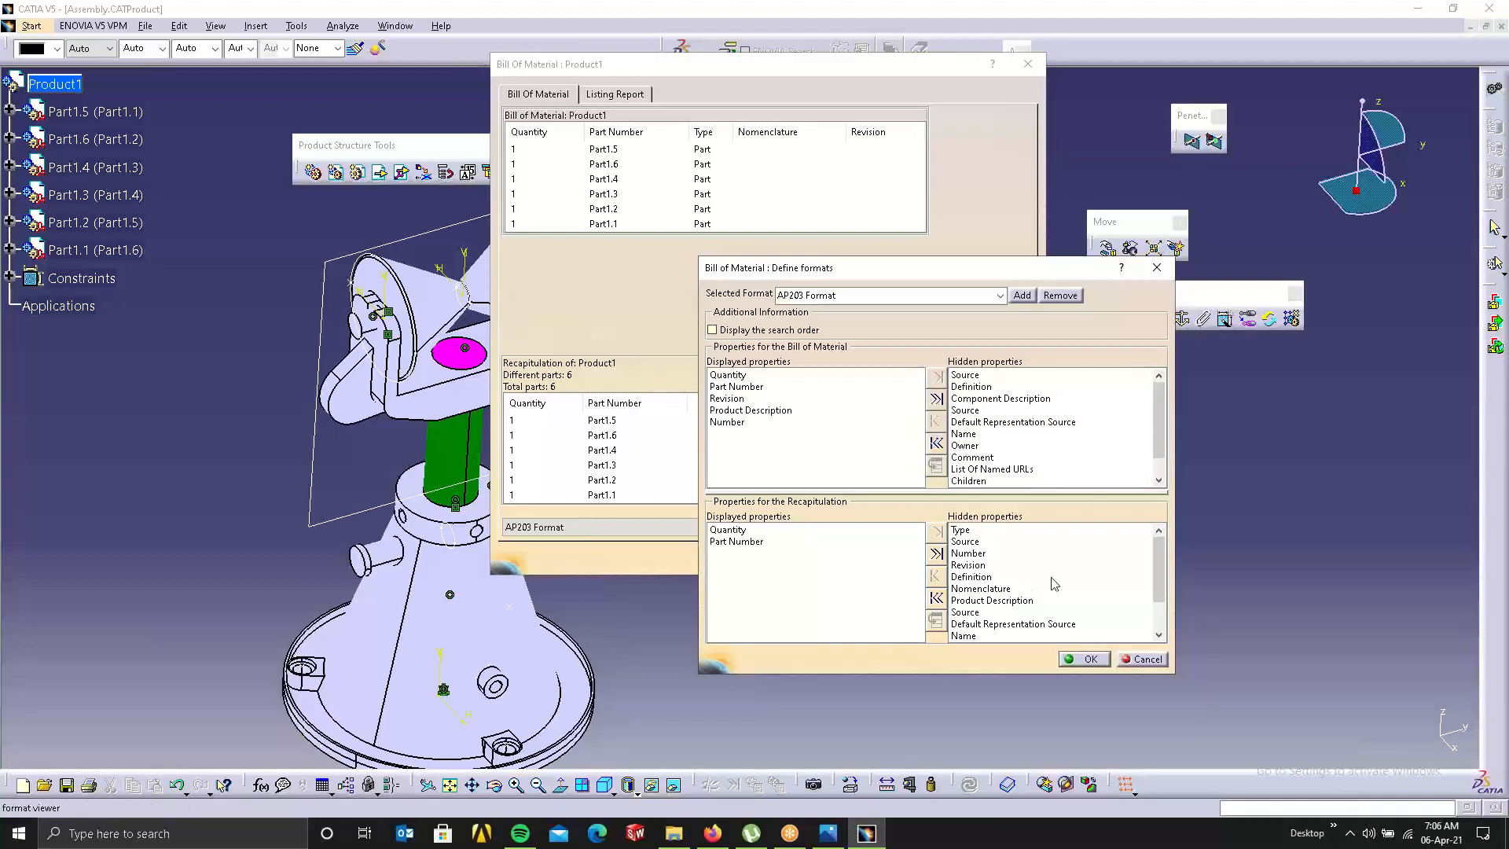
left_click(1083, 660)
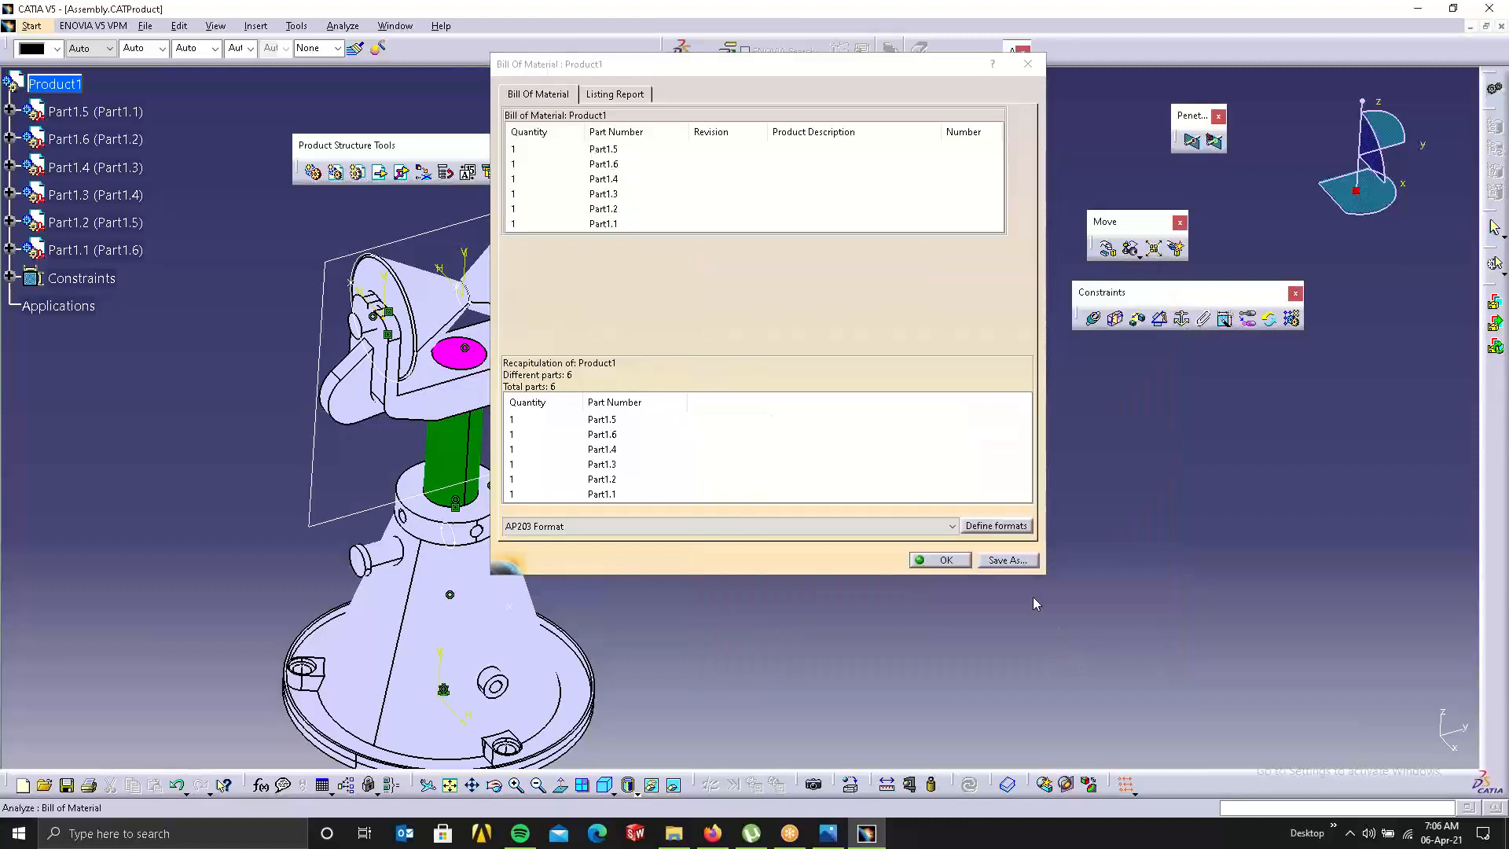
left_click(943, 562)
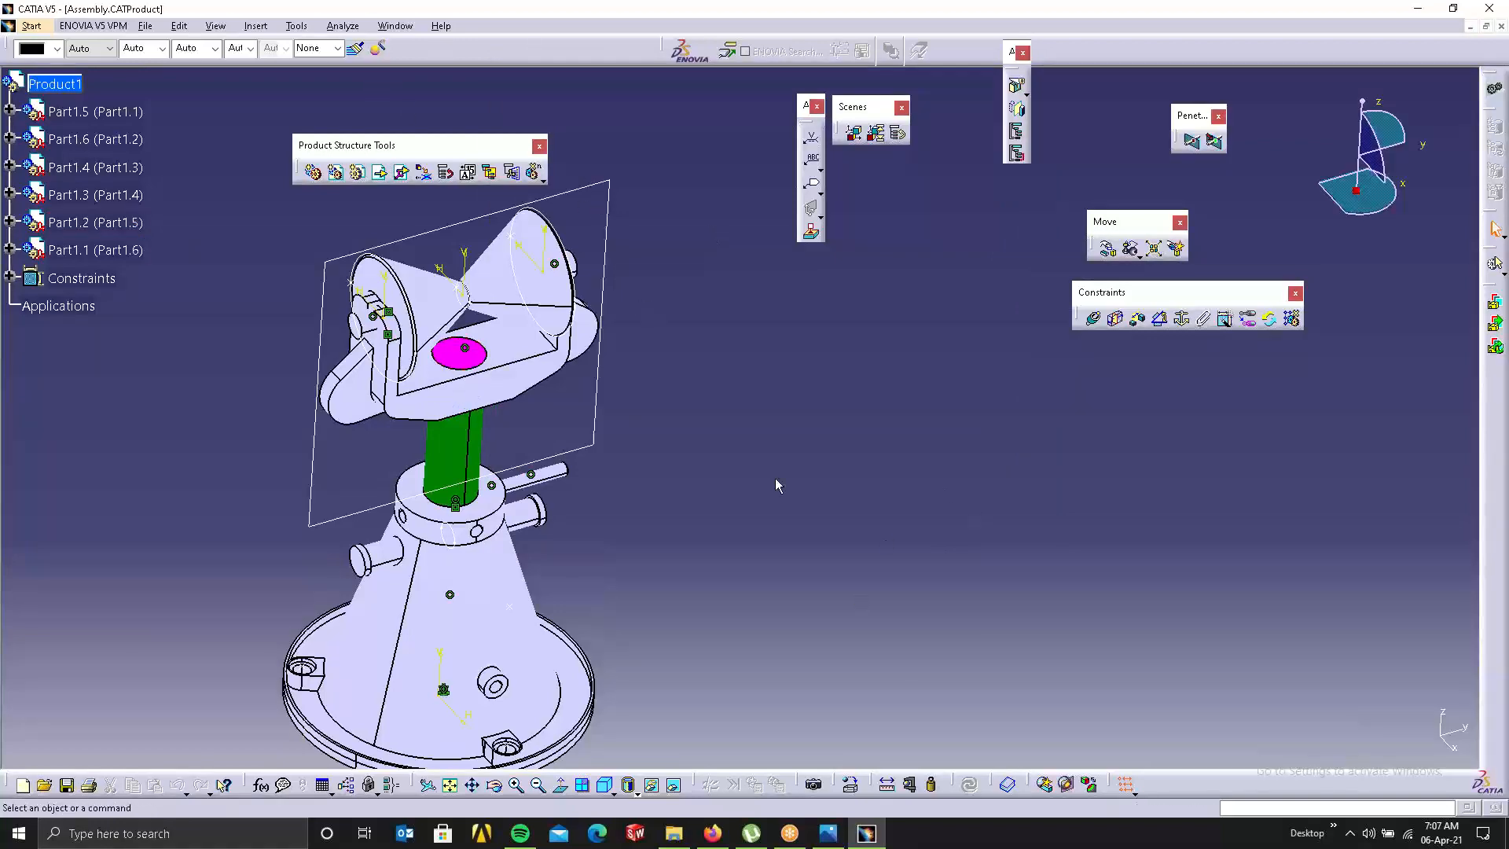
Create a new drawing of the assembly on an empty A4 ISO sheet at scale 1:1.
left_click(38, 25)
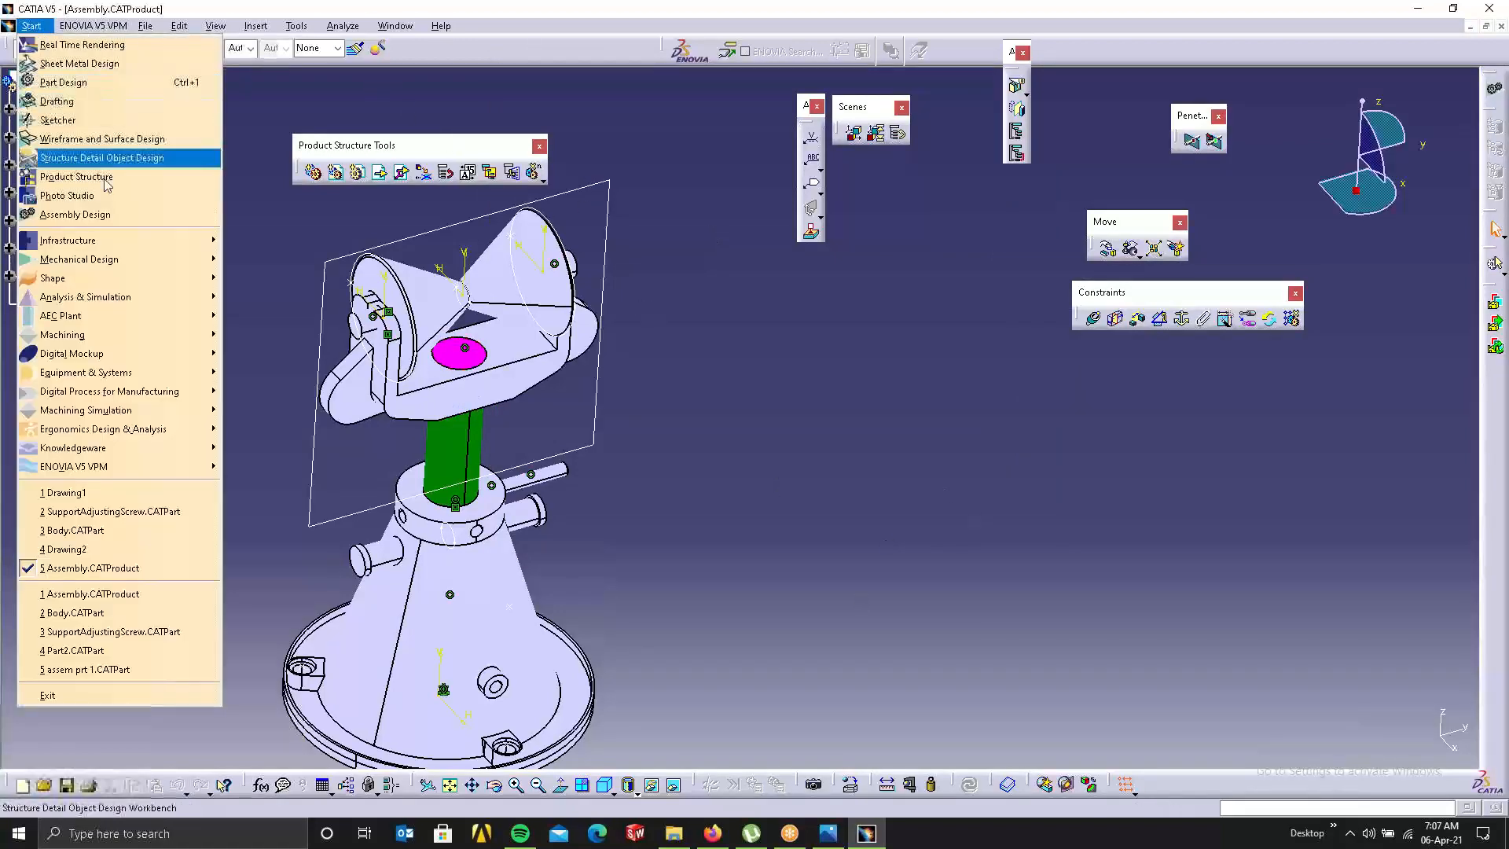
mouse_move(98, 259)
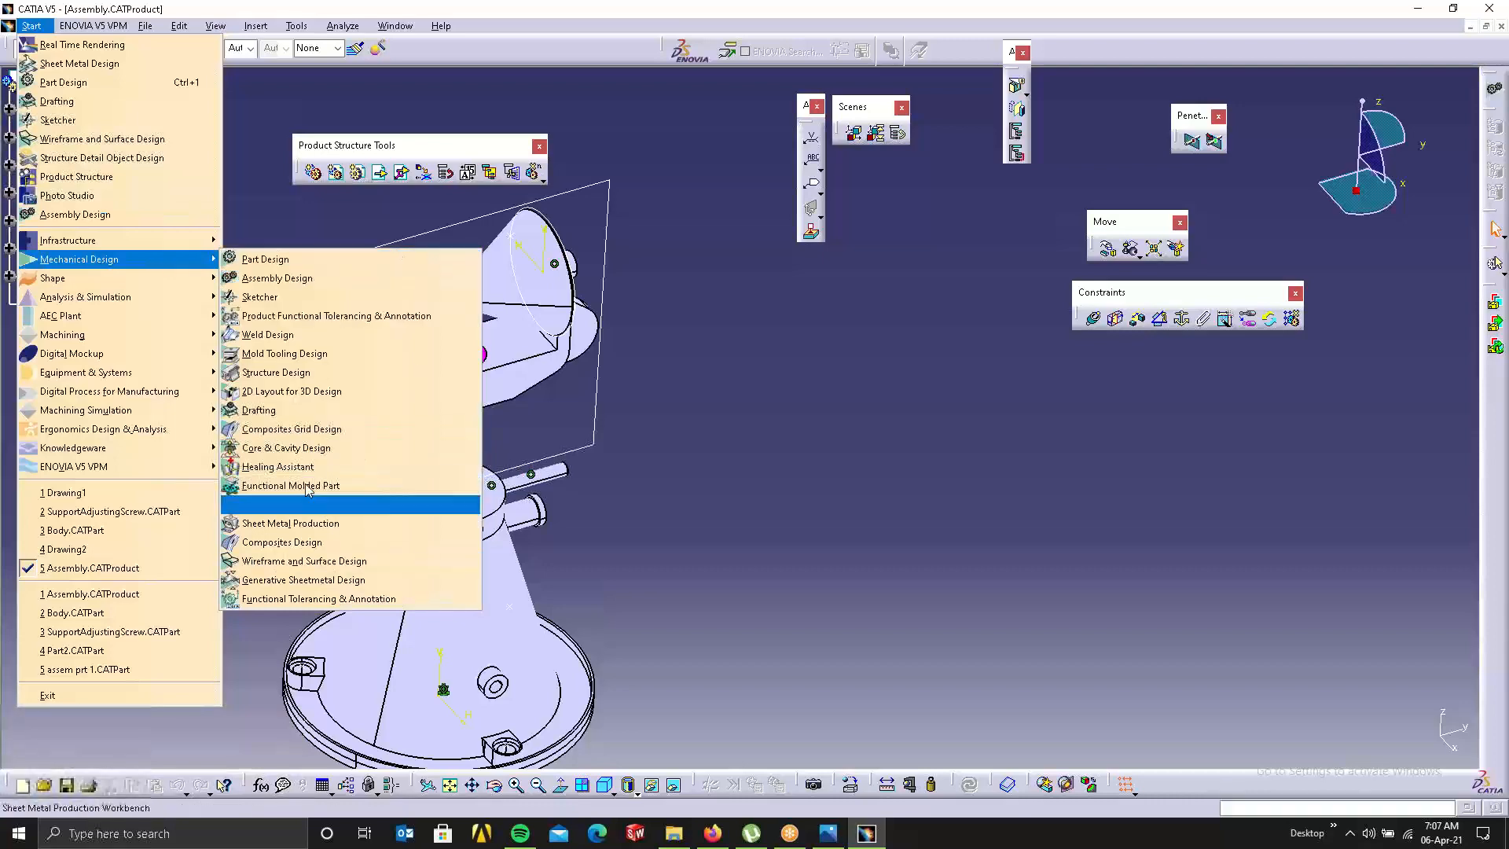
left_click(252, 409)
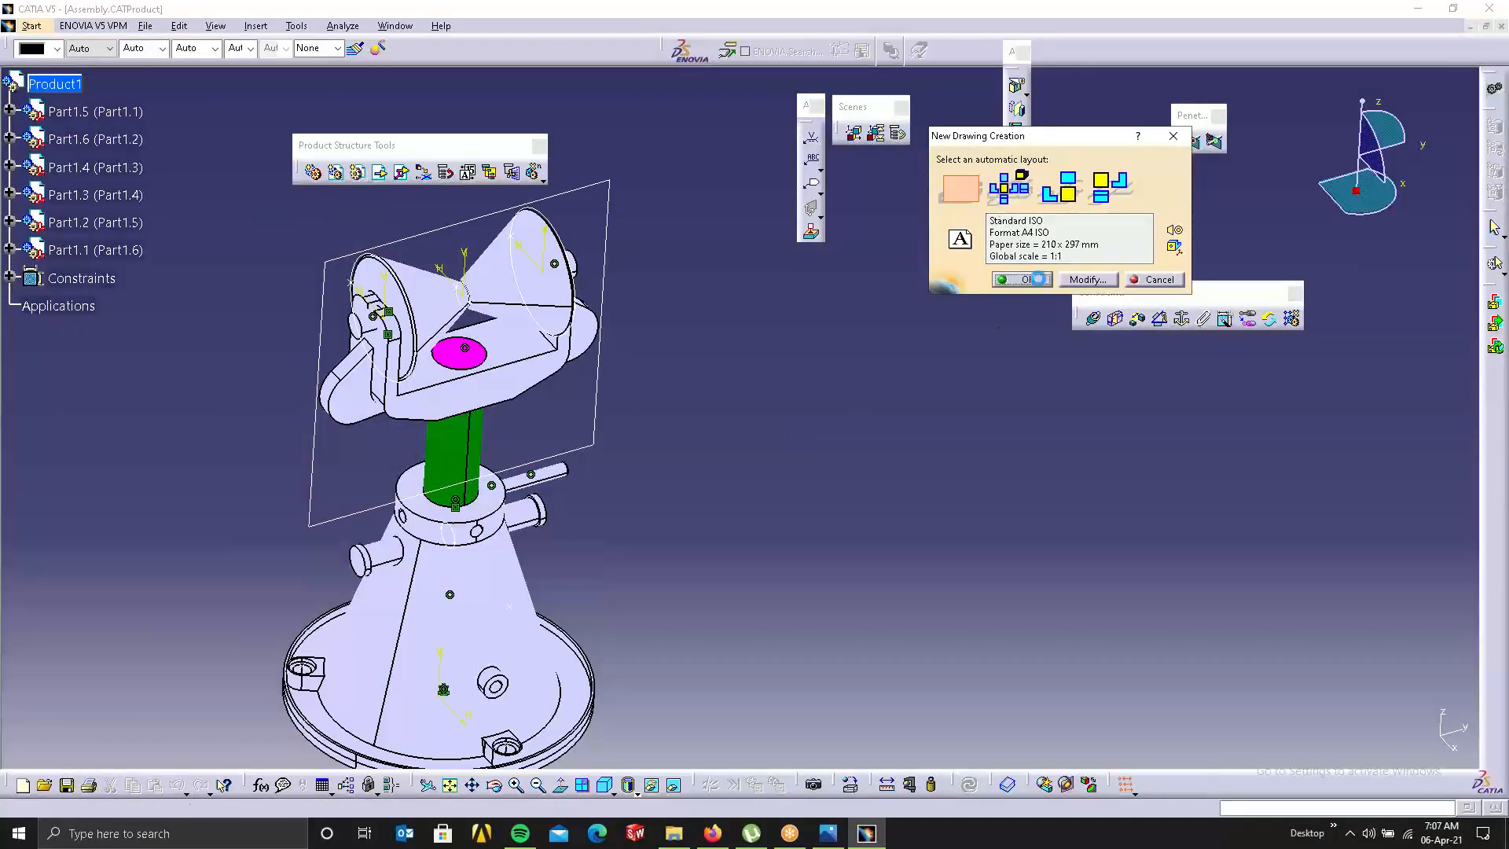
left_click(1024, 279)
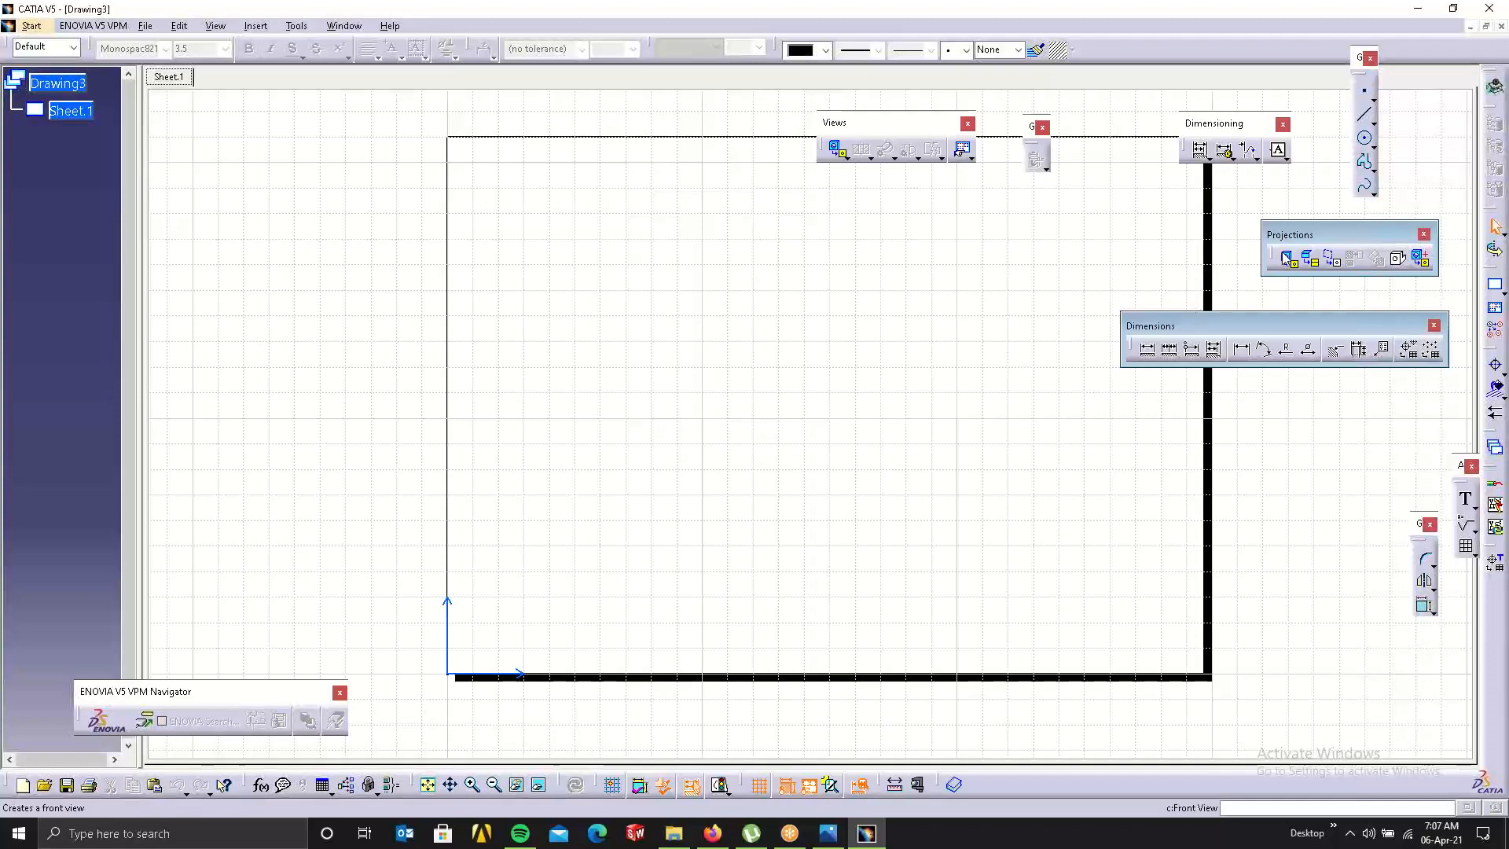
Generate a front view of Assembly.CATProduct on Sheet.1, using a planar face of the upper support as the reference plane.
left_click(1286, 257)
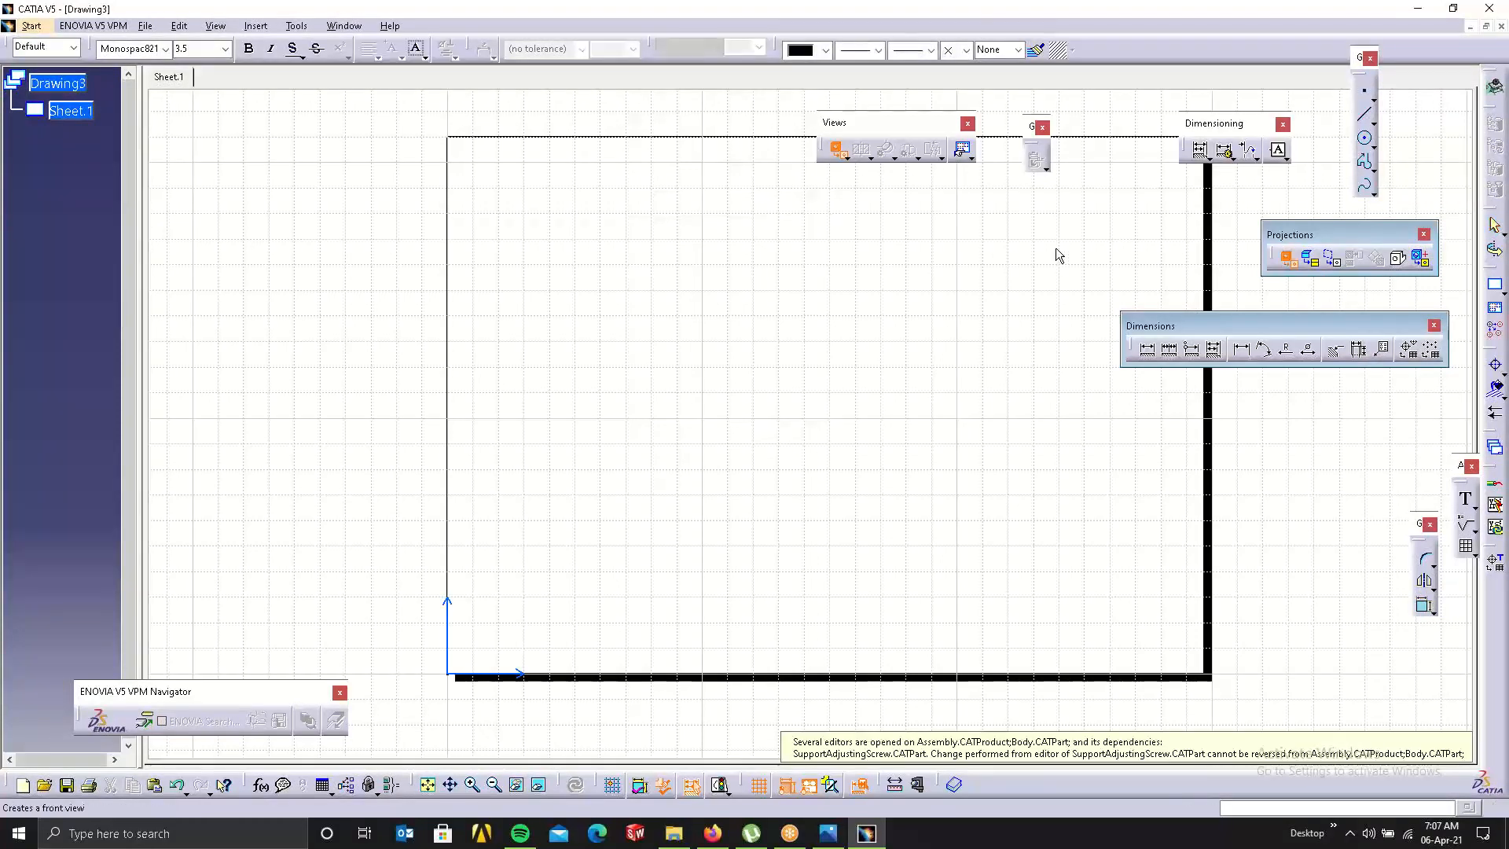
left_click(343, 26)
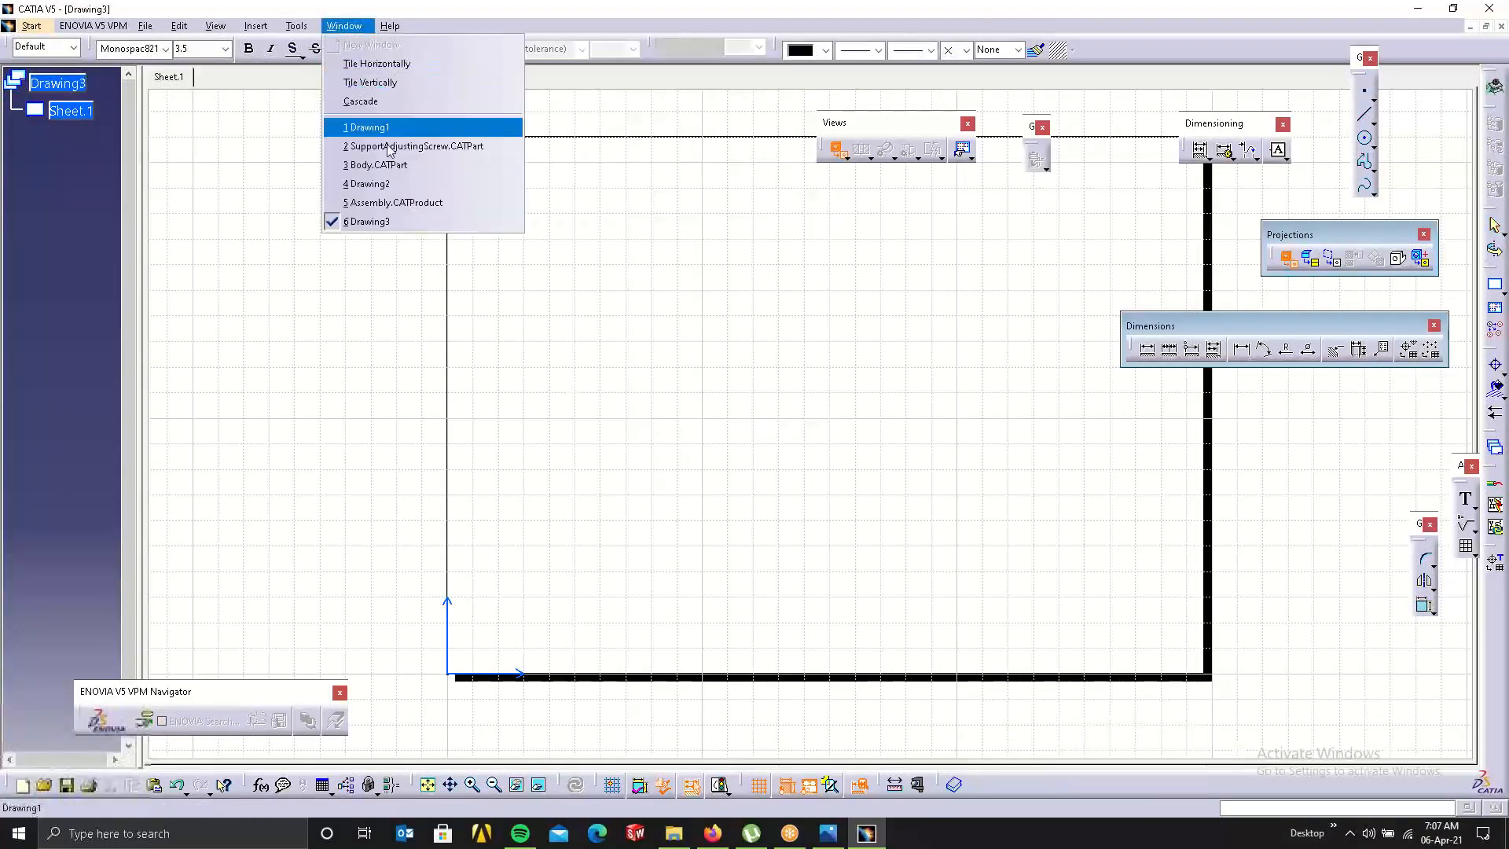
left_click(373, 203)
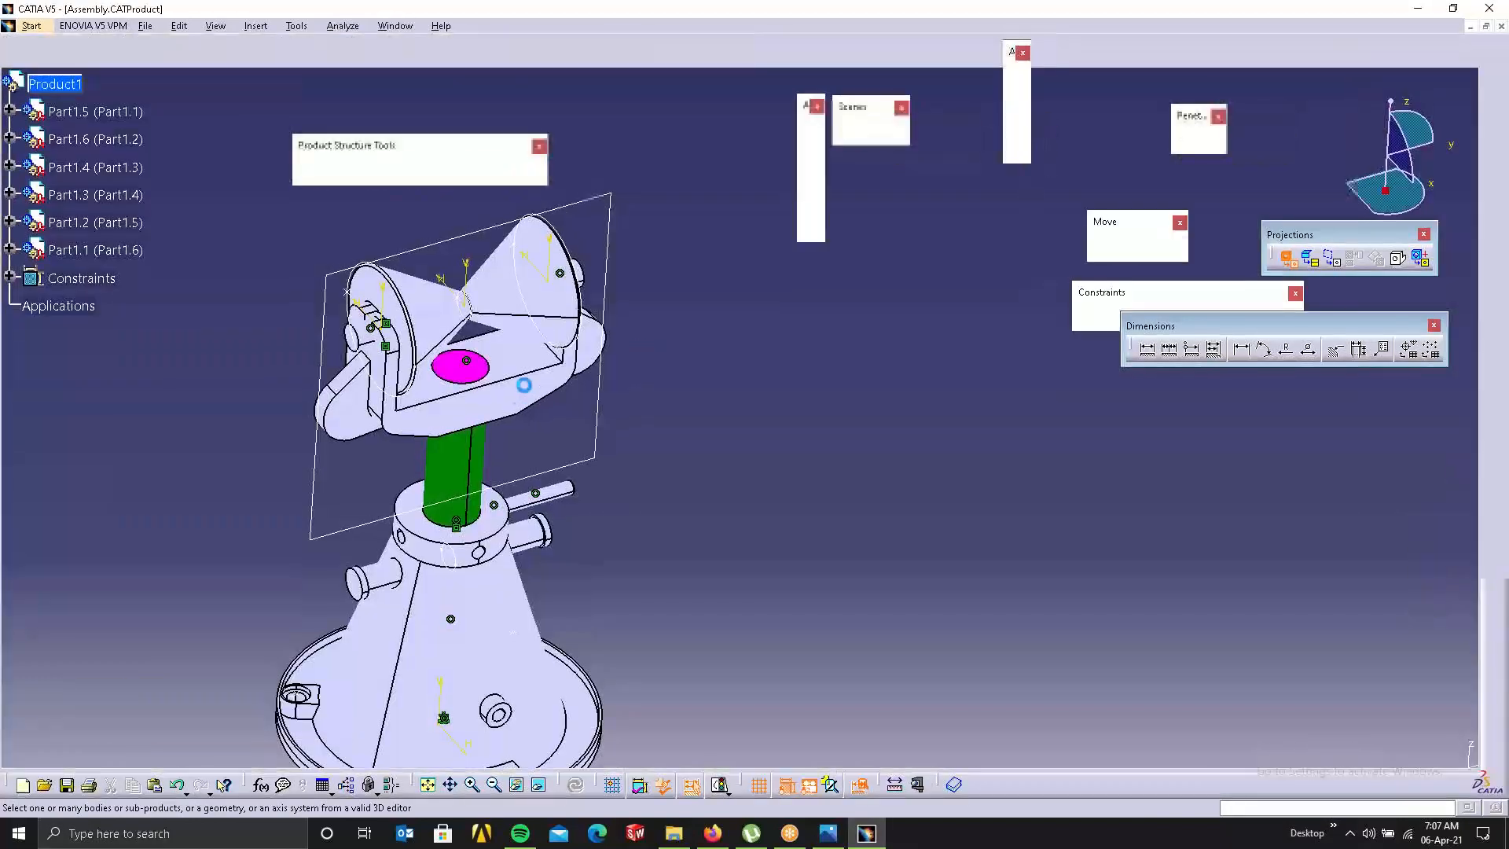
left_click(512, 399)
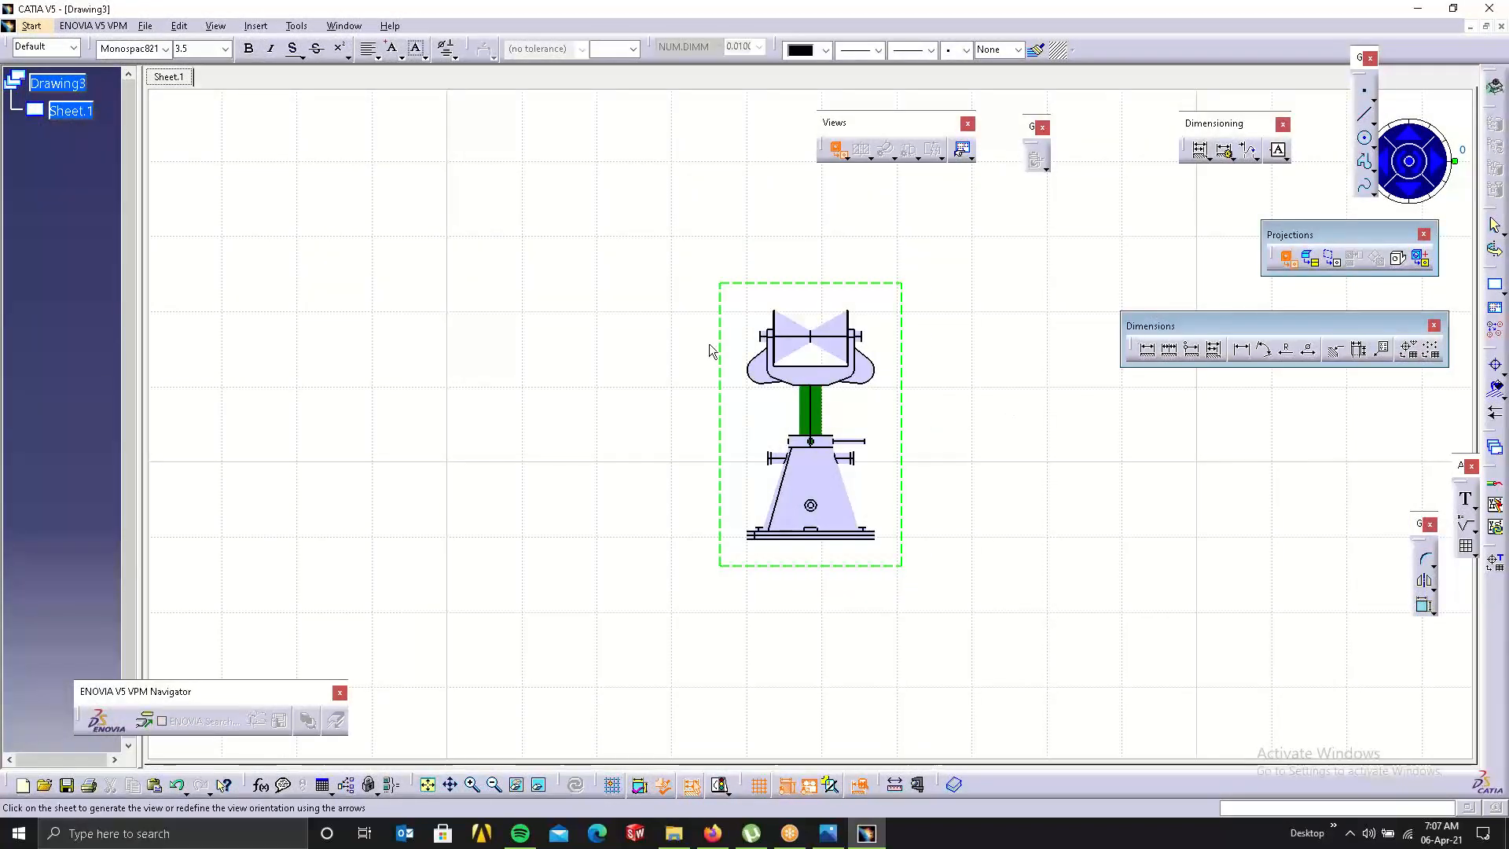
right_click(70, 108)
left_click(111, 145)
left_click(728, 475)
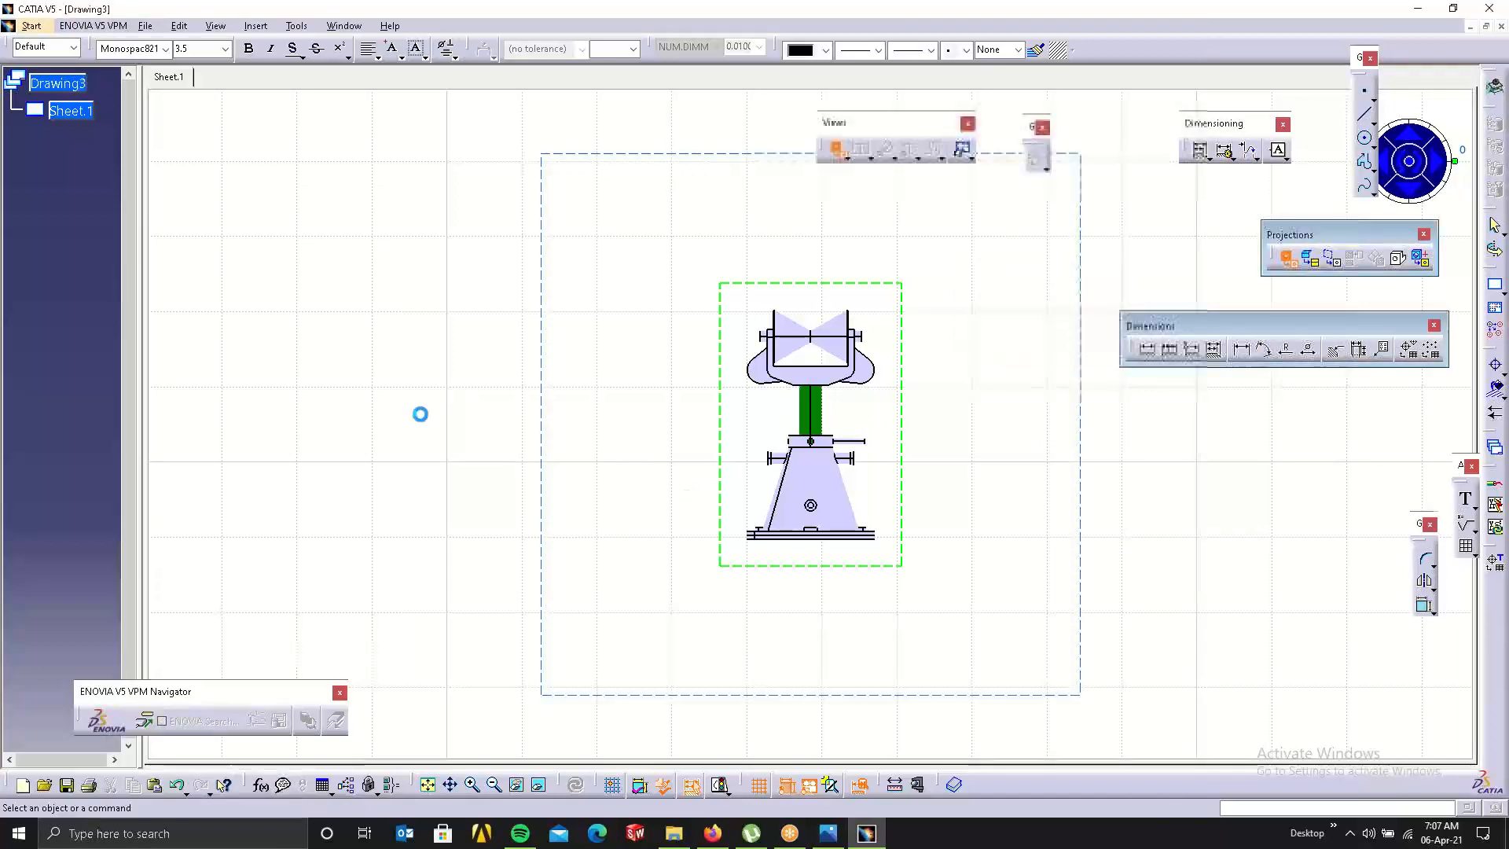
Set the scale of Sheet.1 to 5:1.
right_click(69, 110)
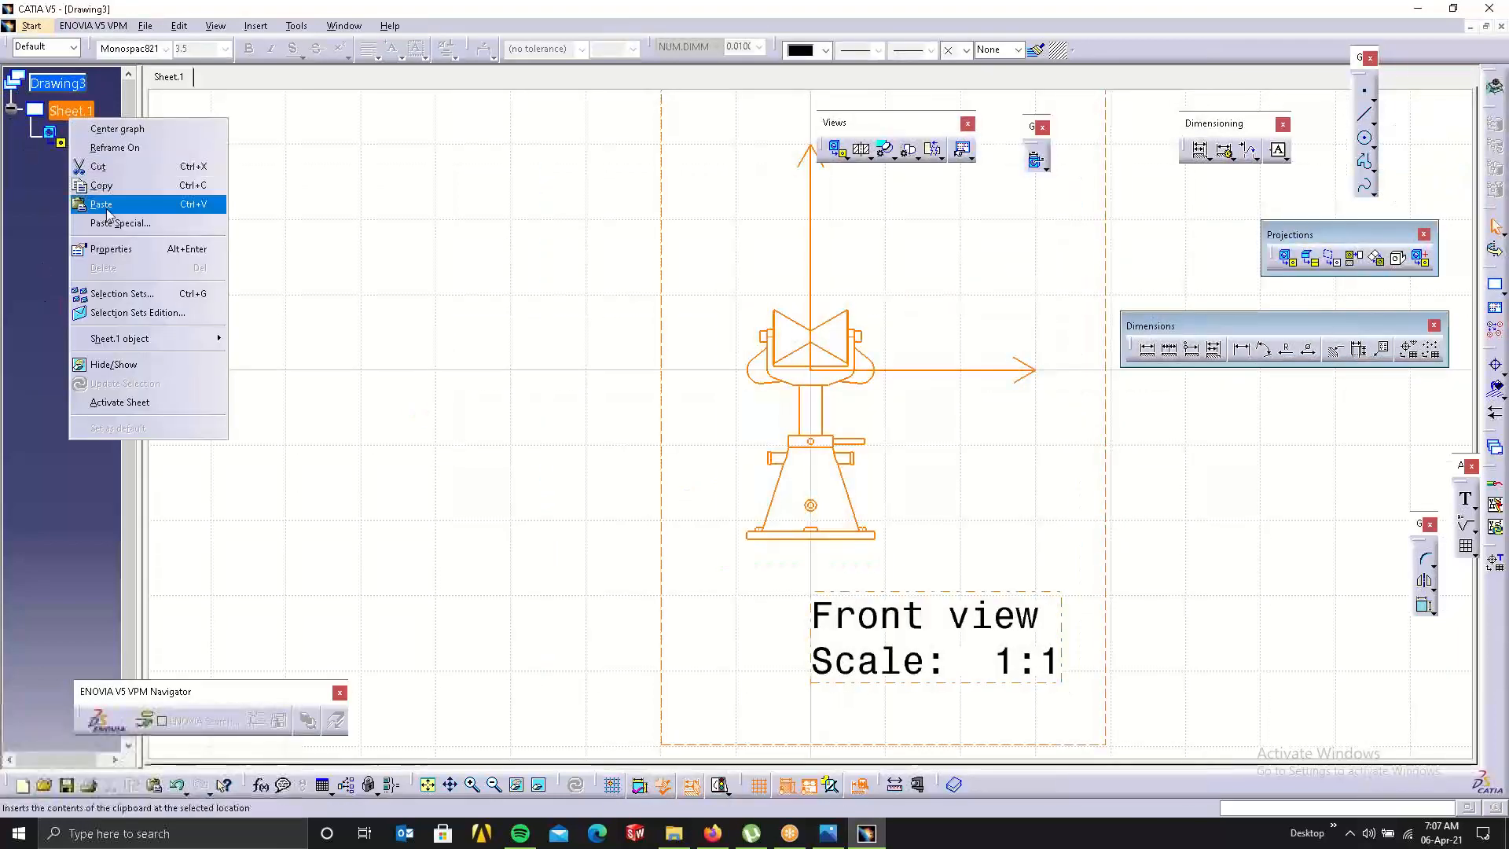
left_click(111, 248)
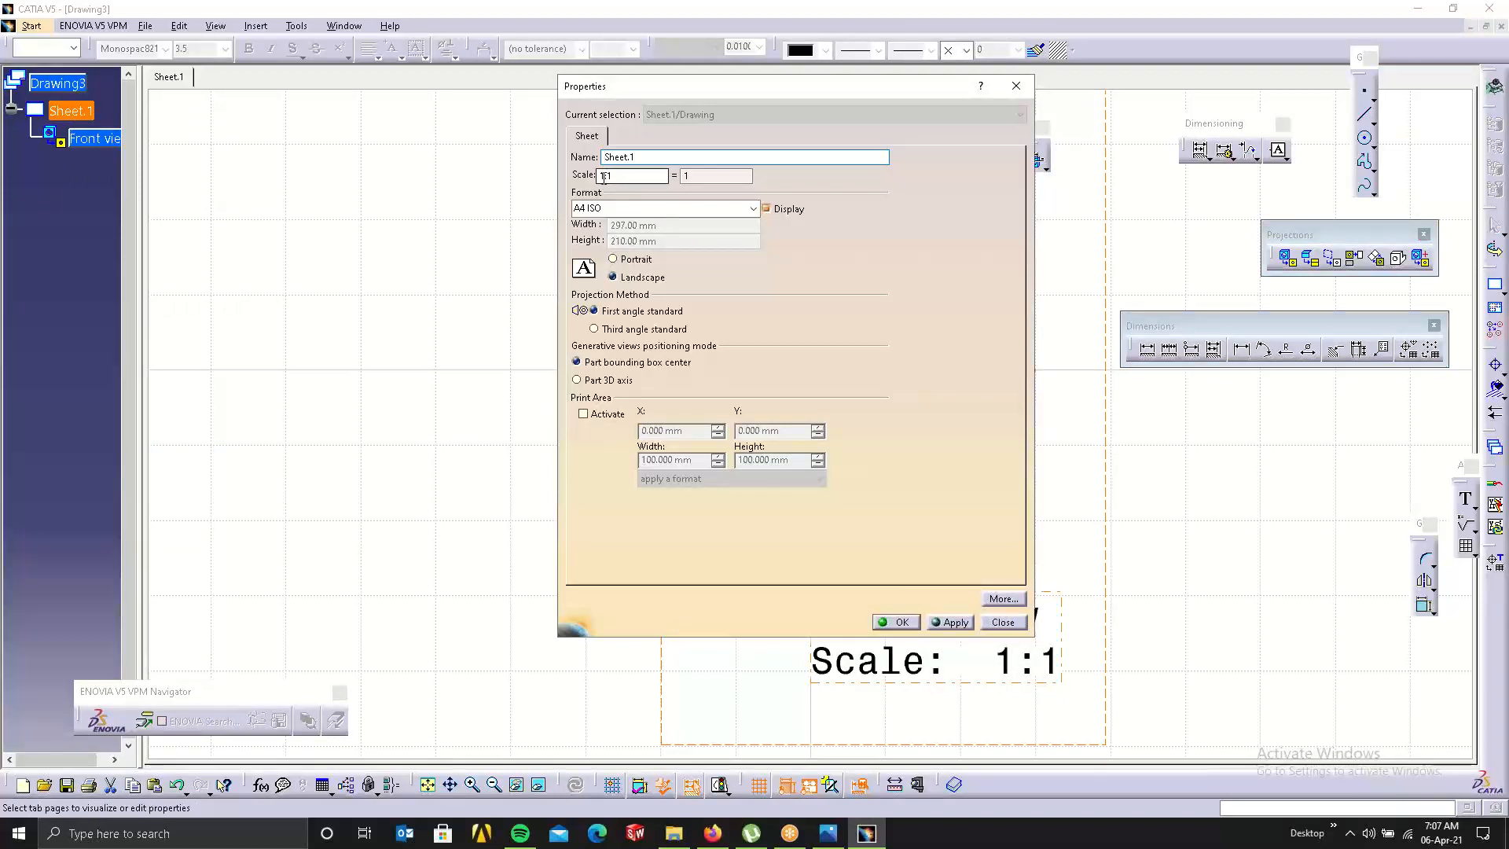
left_click(610, 176)
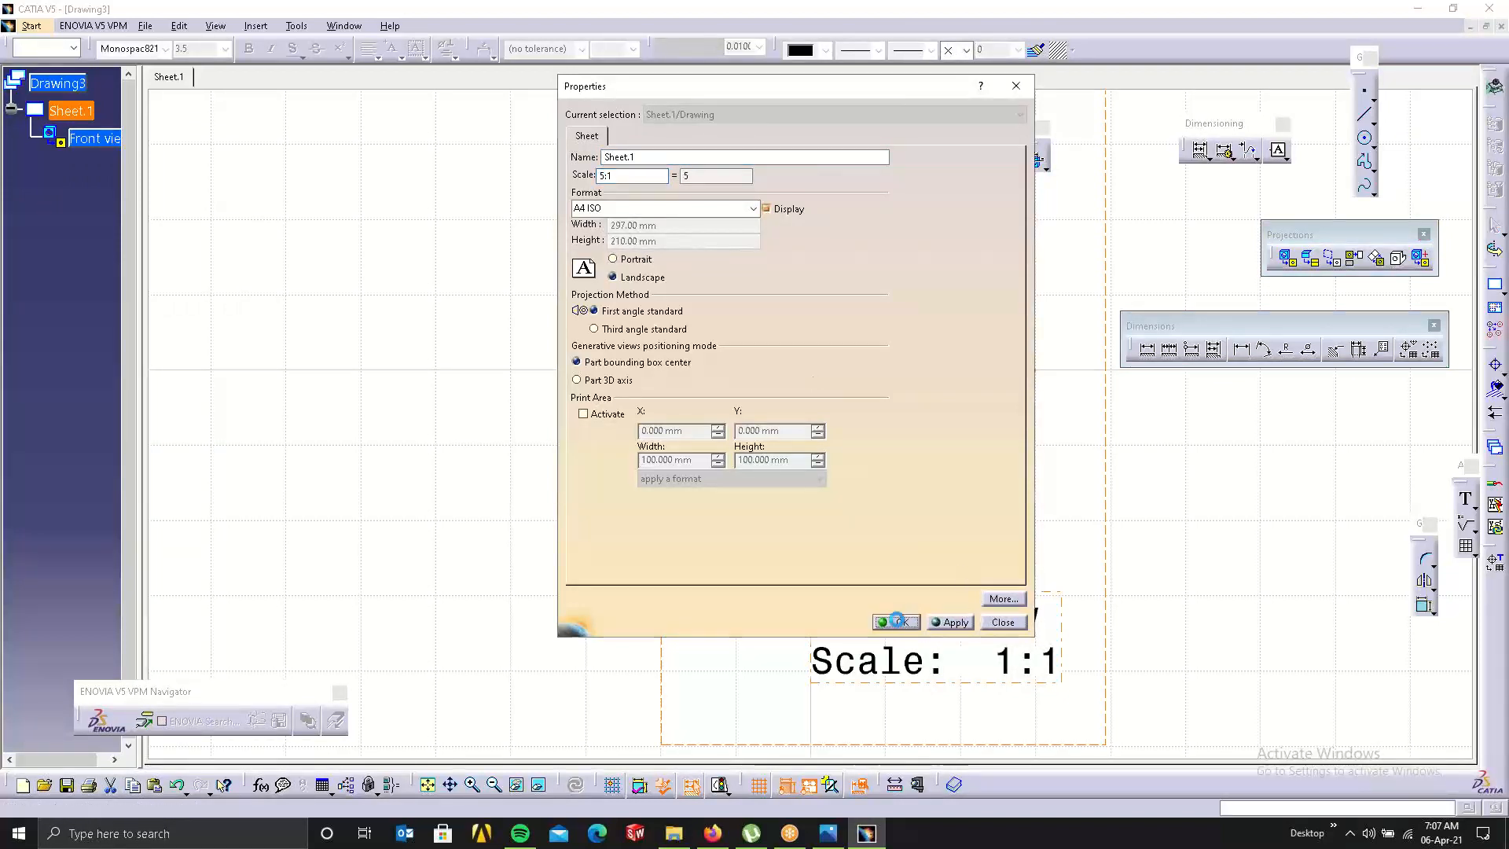
left_click(896, 622)
mouse_move(888, 655)
middle_mouse_down("ctrl")
mouse_move(819, 464)
mouse_move(903, 590)
mouse_move(943, 755)
middle_mouse_up("ctrl")
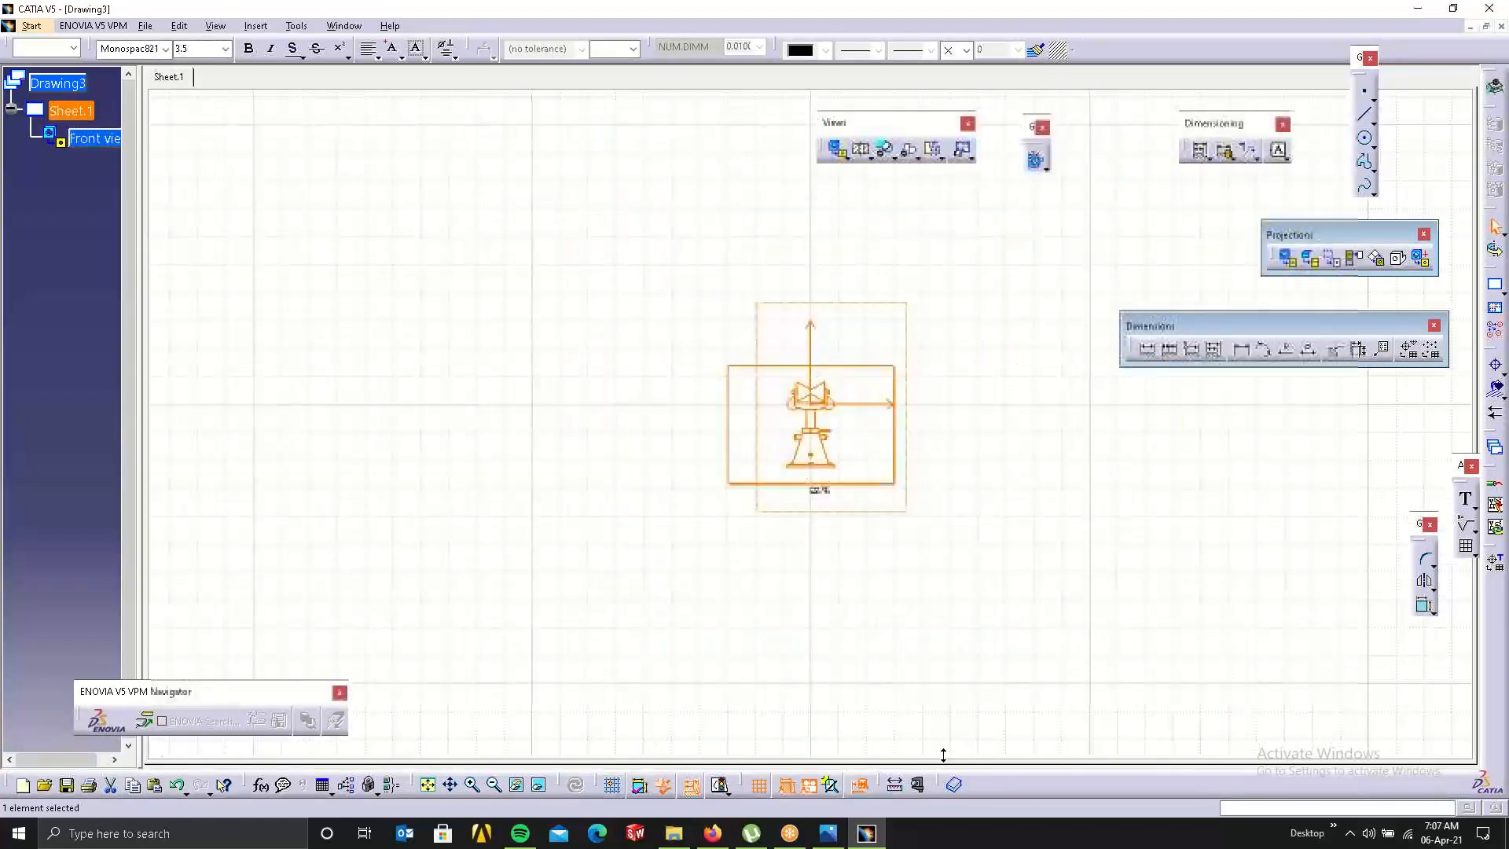
middle_click_drag(977, 484, 975, 354, "ctrl")
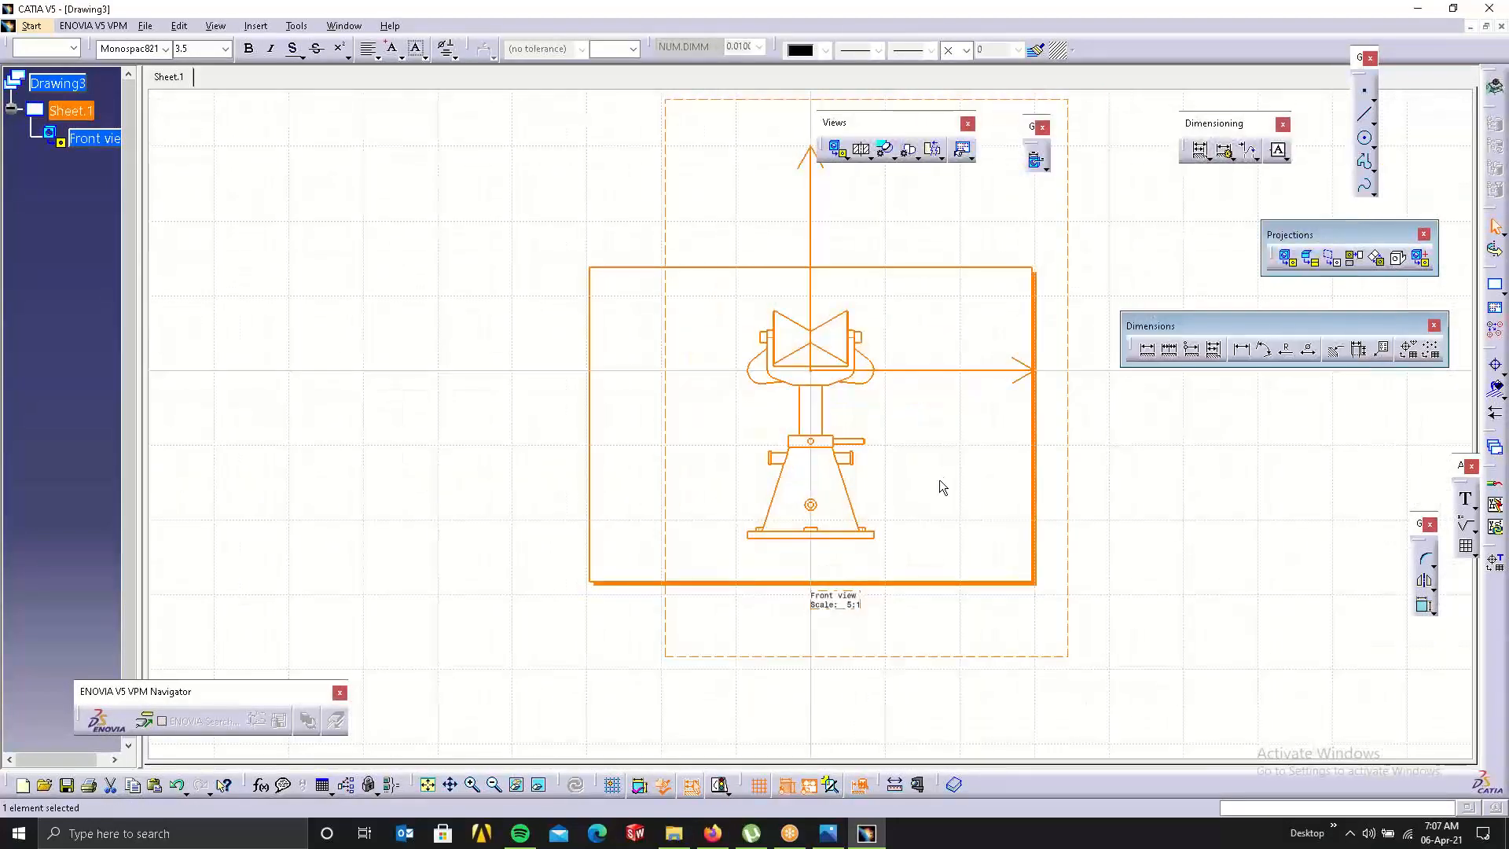
left_click(946, 549)
Set the scale of Sheet.1 to 3:1.
right_click(89, 114)
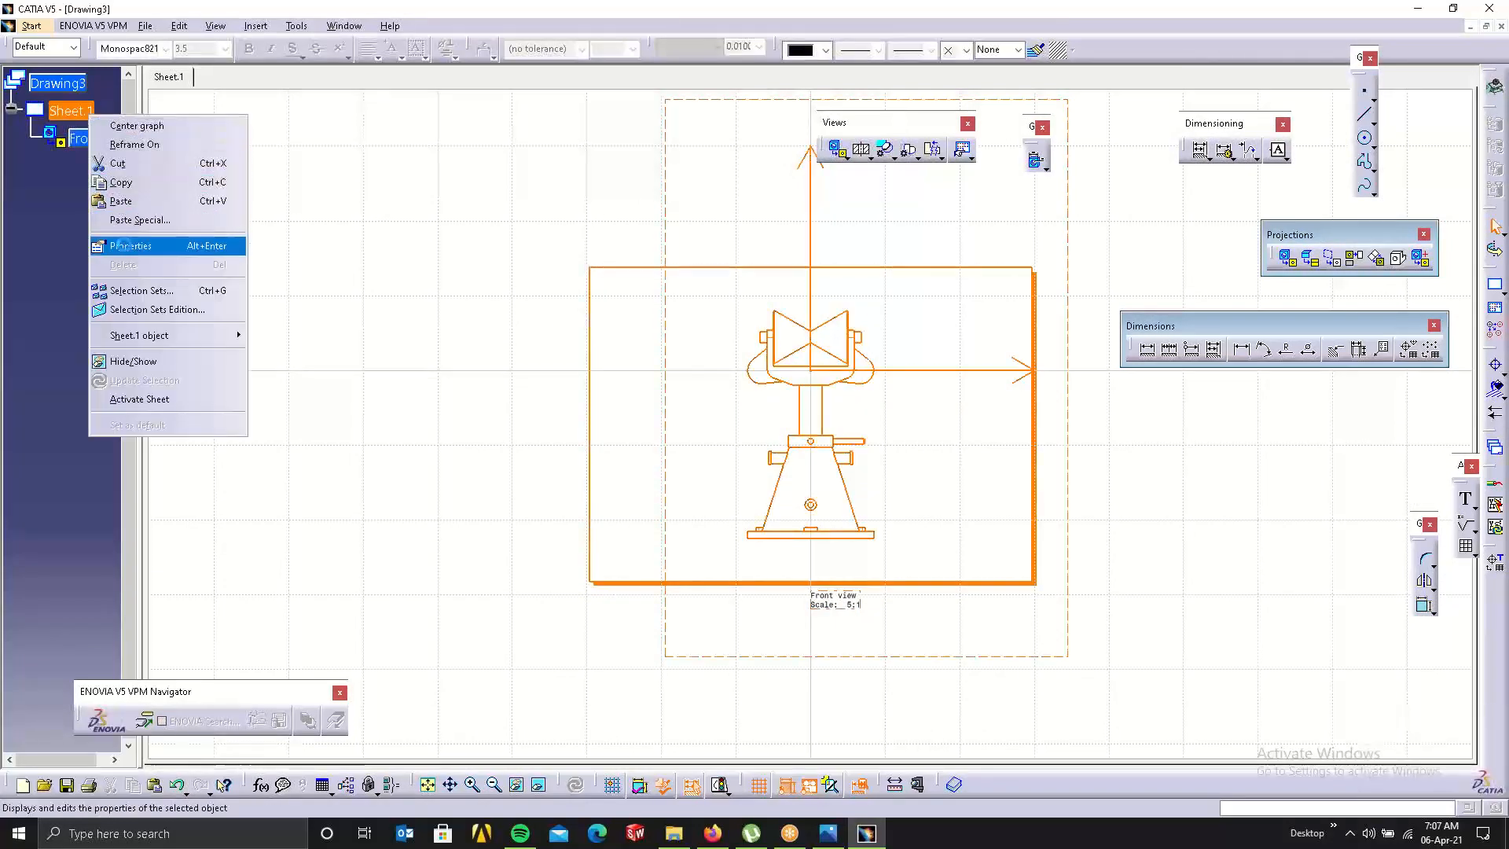
left_click(125, 247)
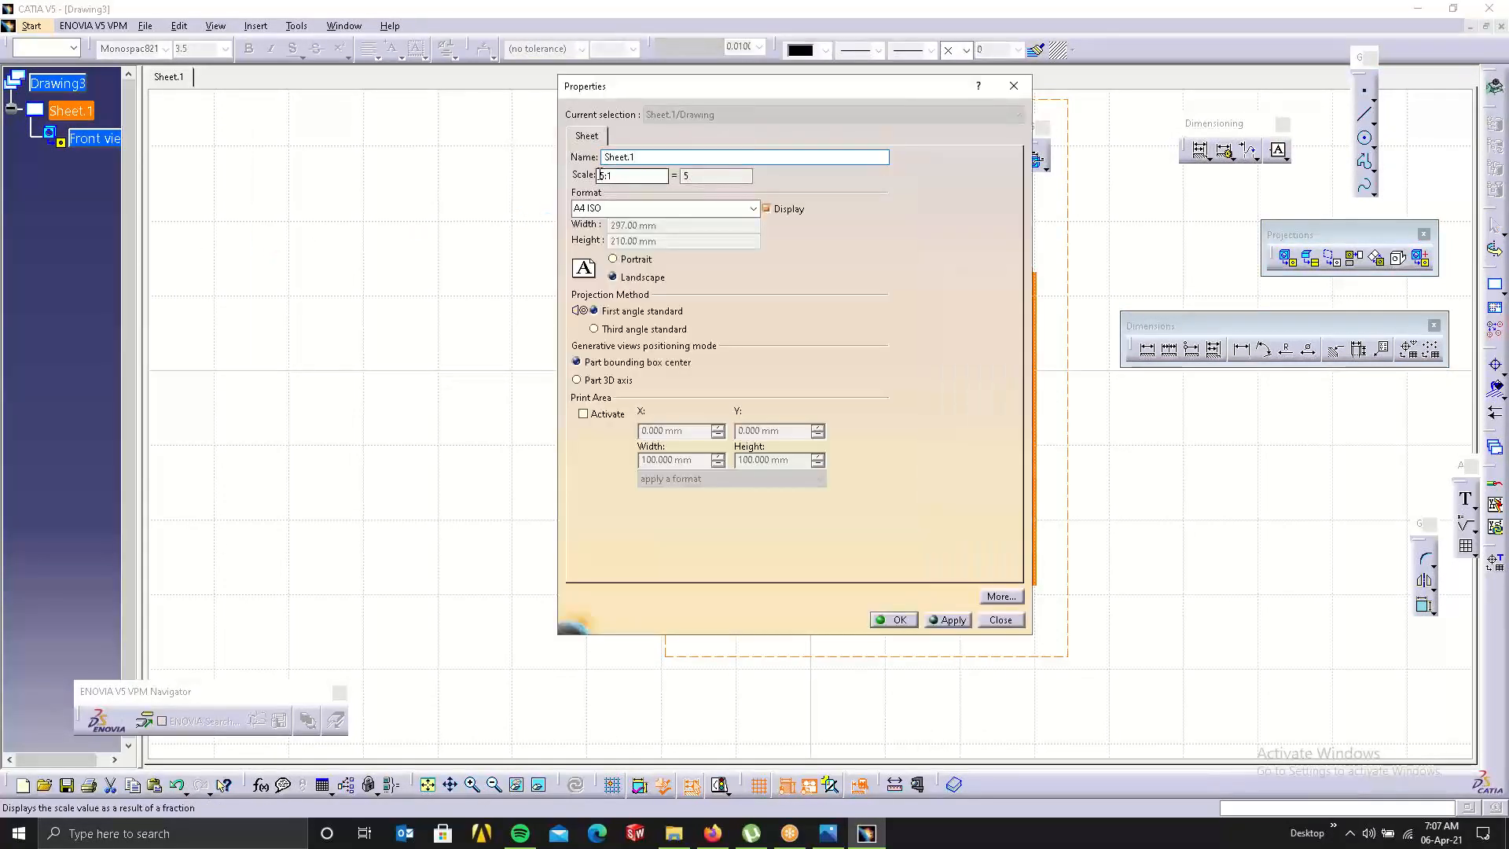
key("BackSpace")
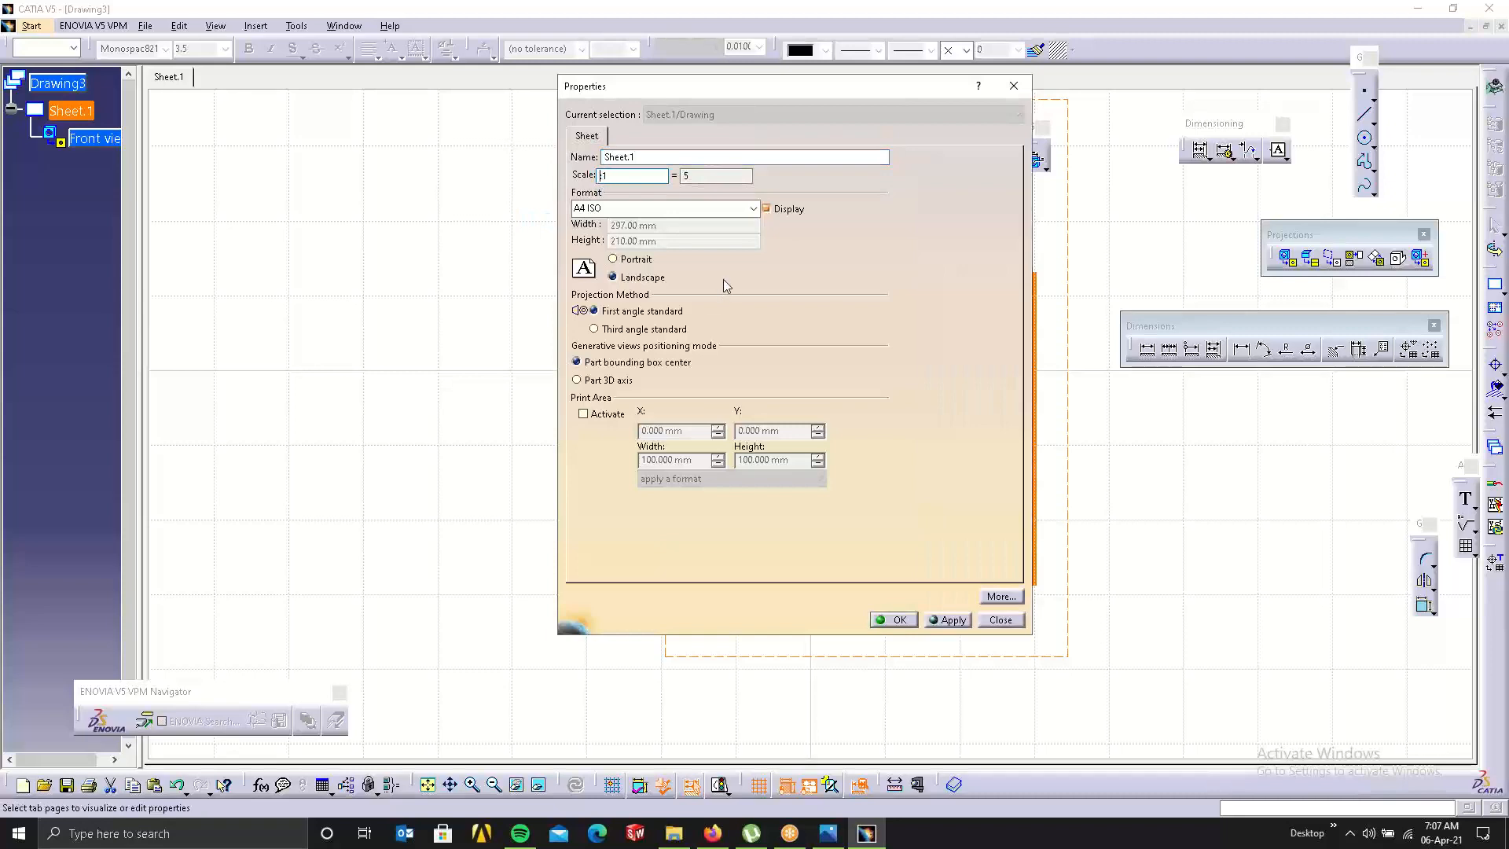
type("3")
key("Return")
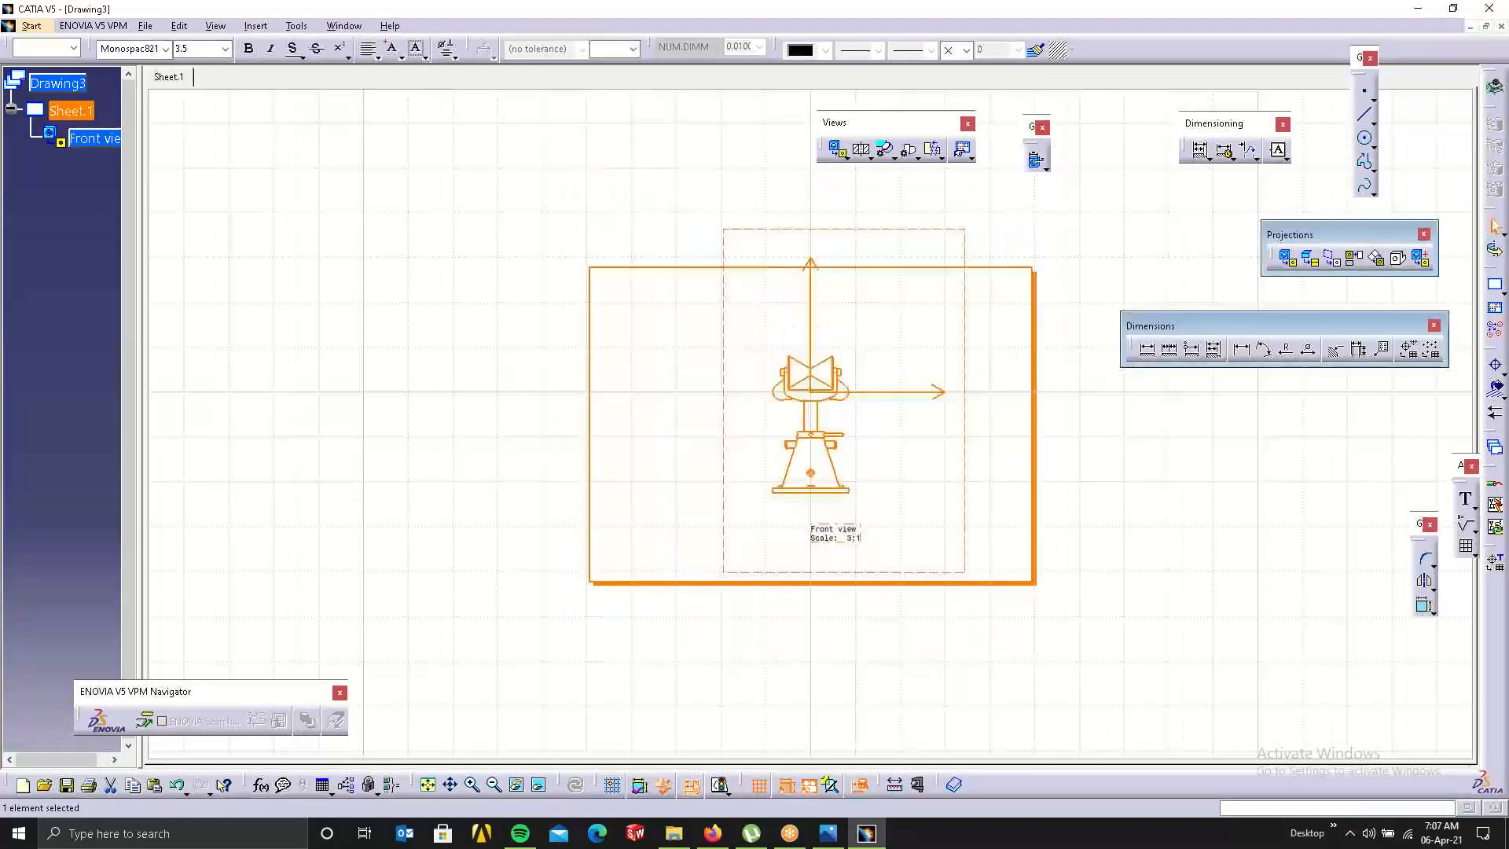
left_click(1095, 528)
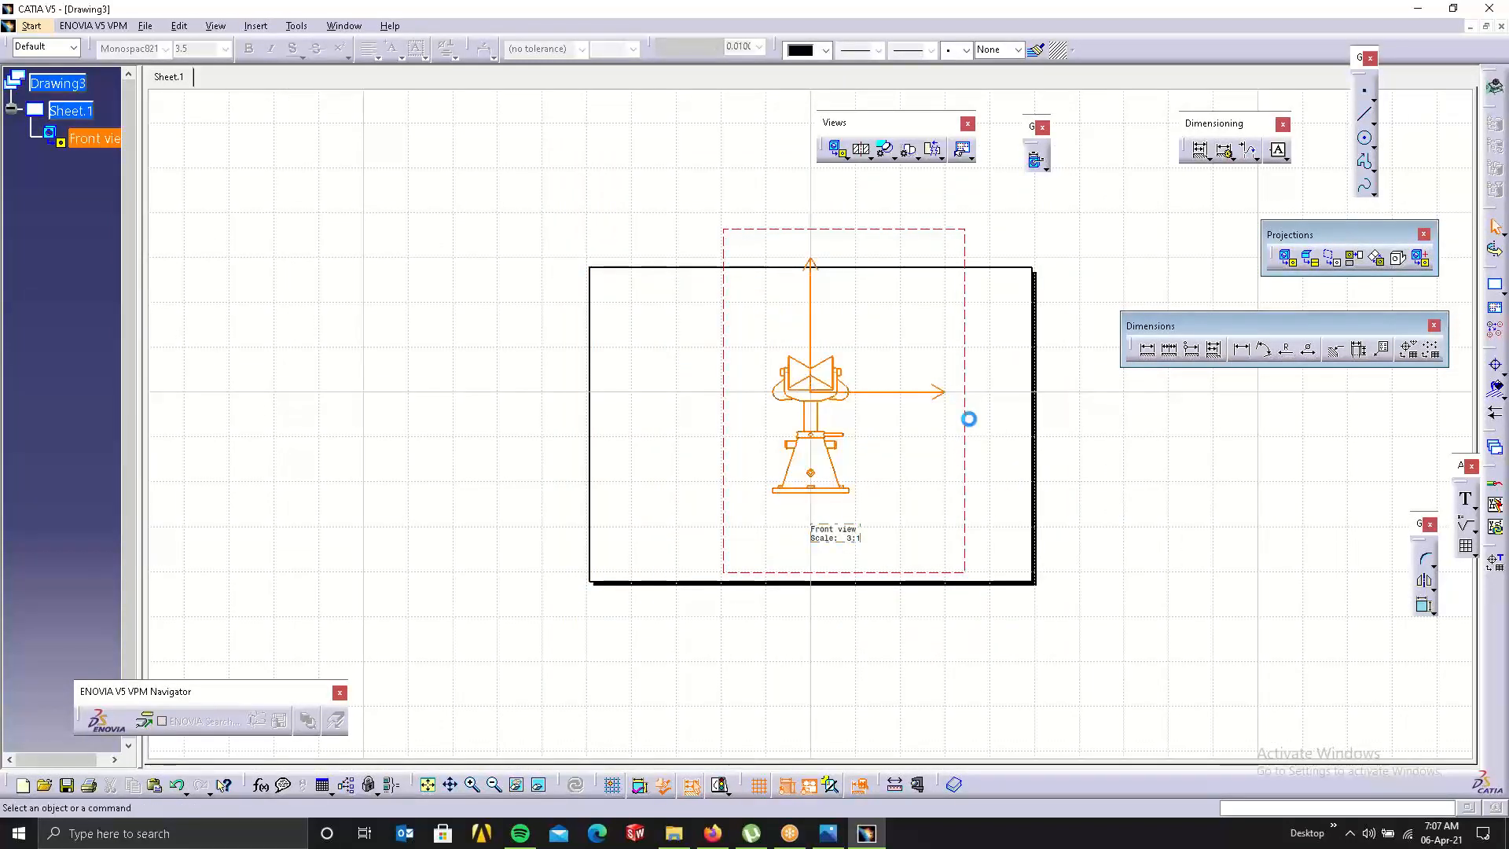
Move the front view to the left part of the sheet and hide its horizontal and vertical axes.
left_click_drag(966, 417, 834, 411)
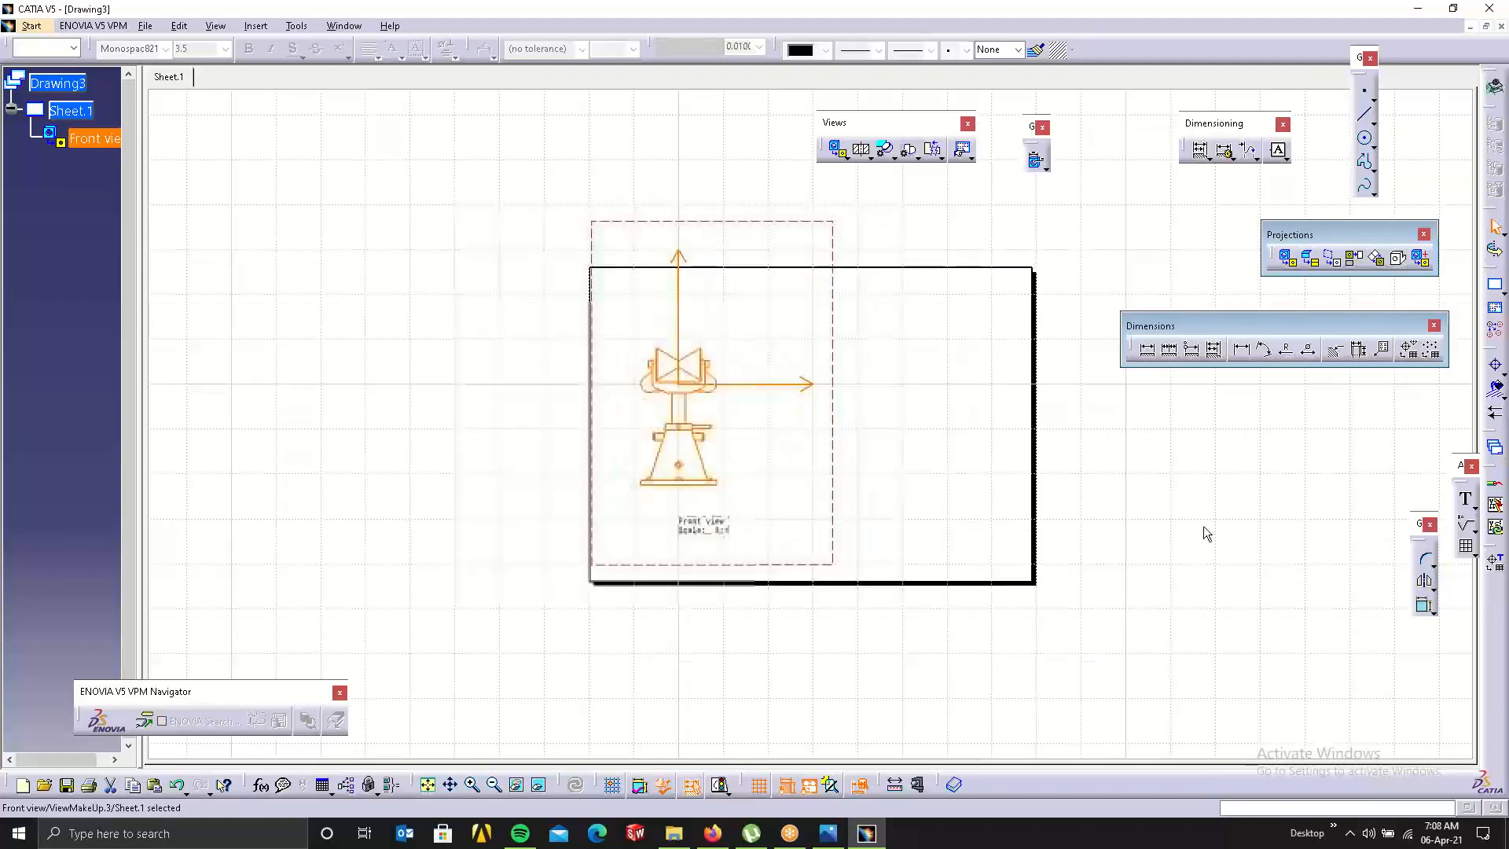
left_click(1236, 527)
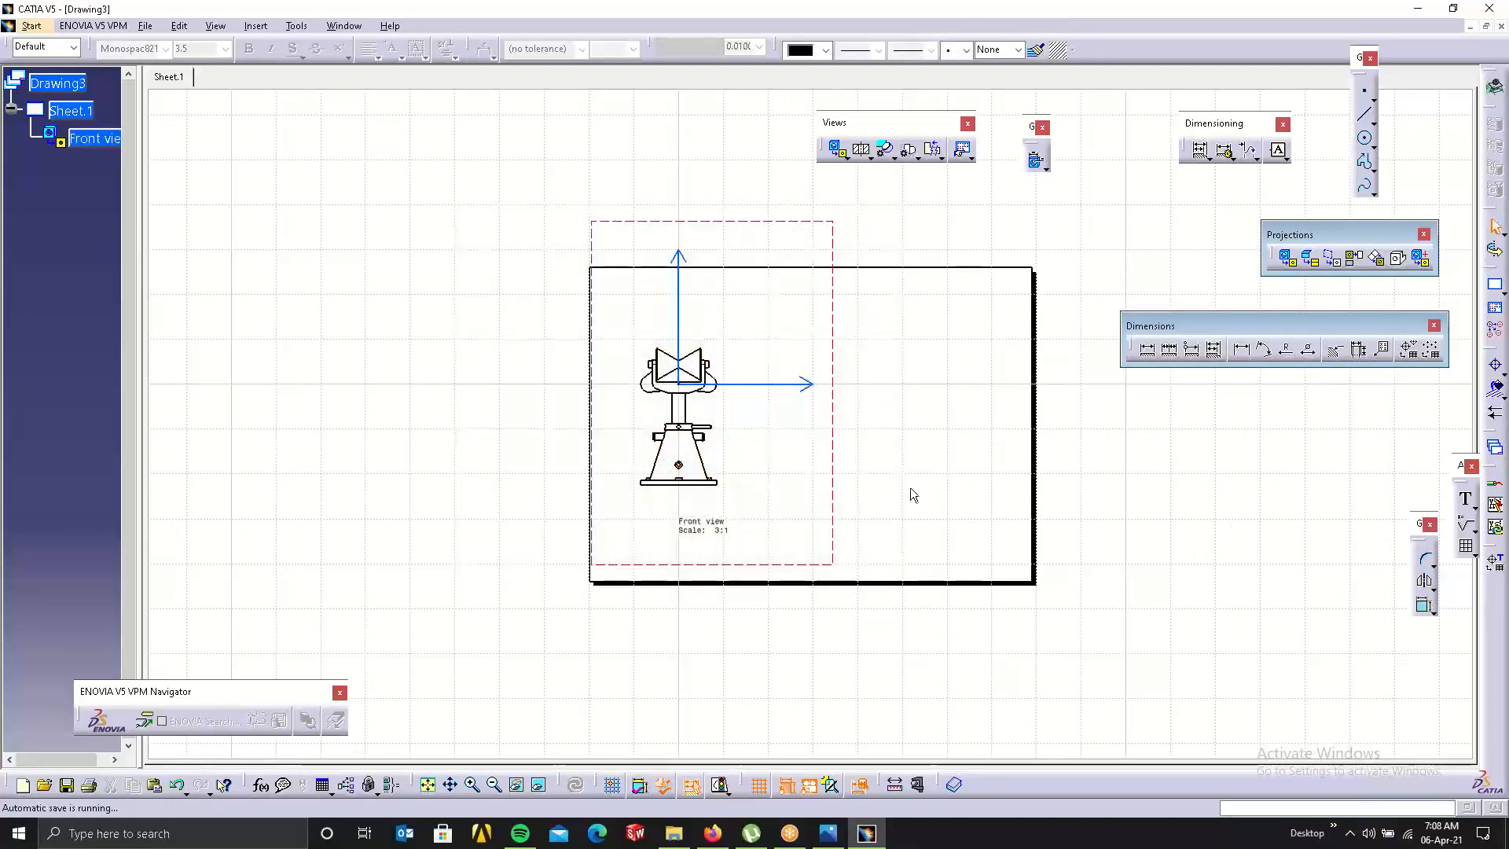
right_click(736, 386)
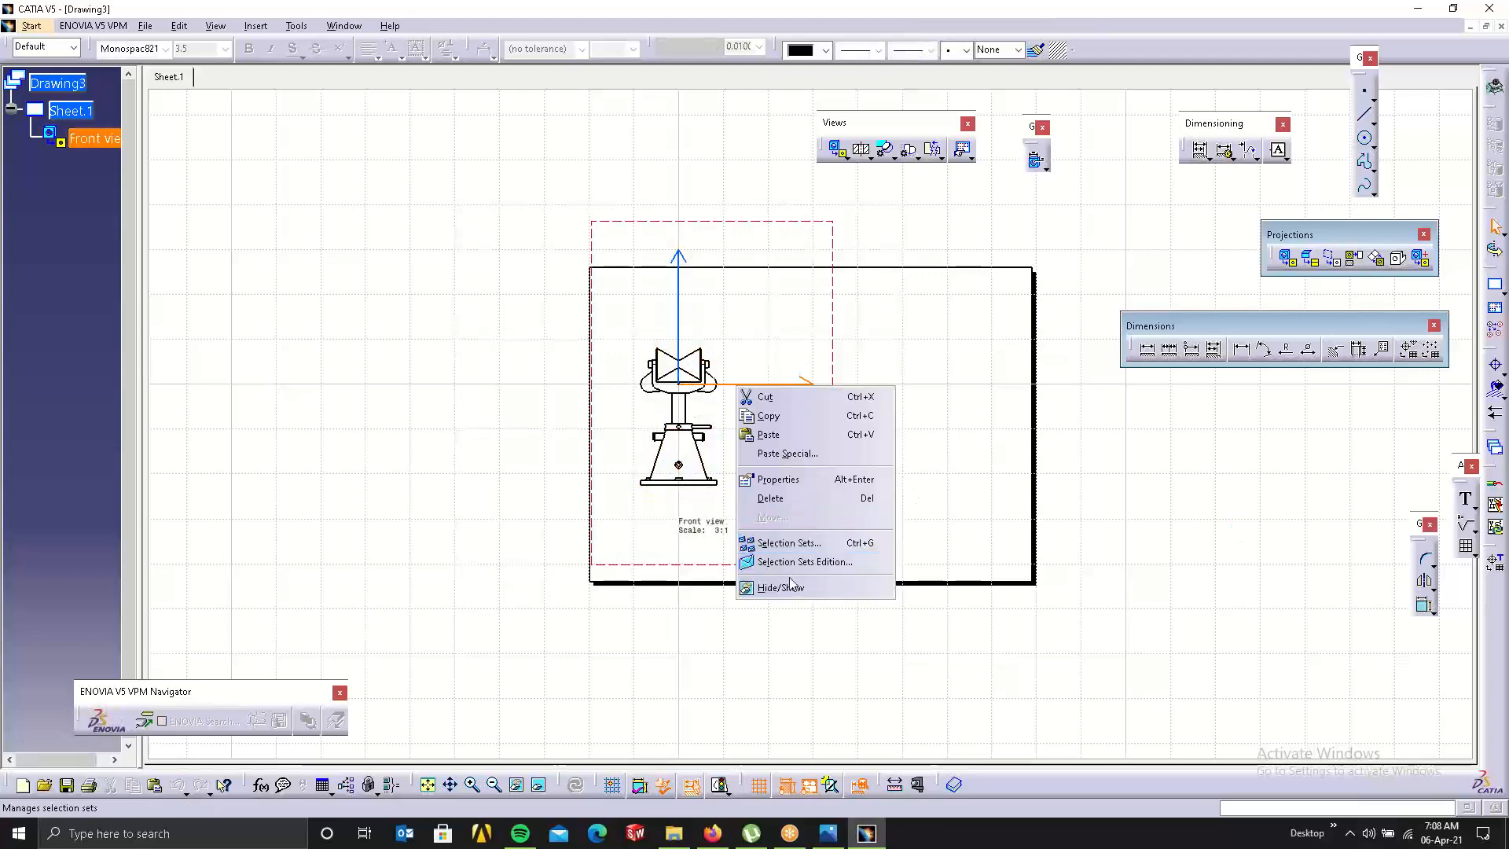
left_click(786, 588)
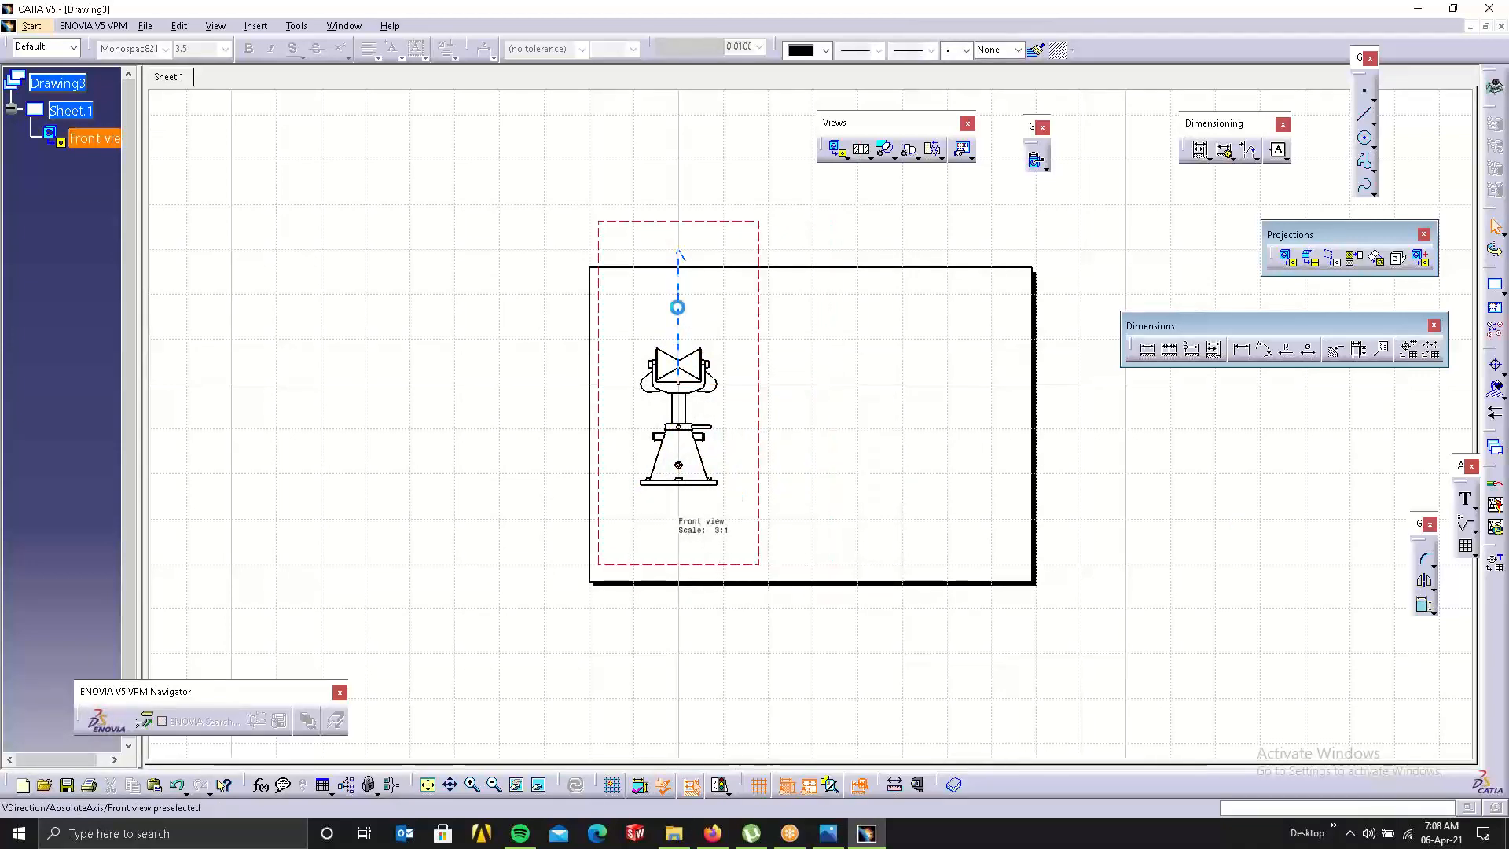
right_click(679, 309)
left_click(723, 510)
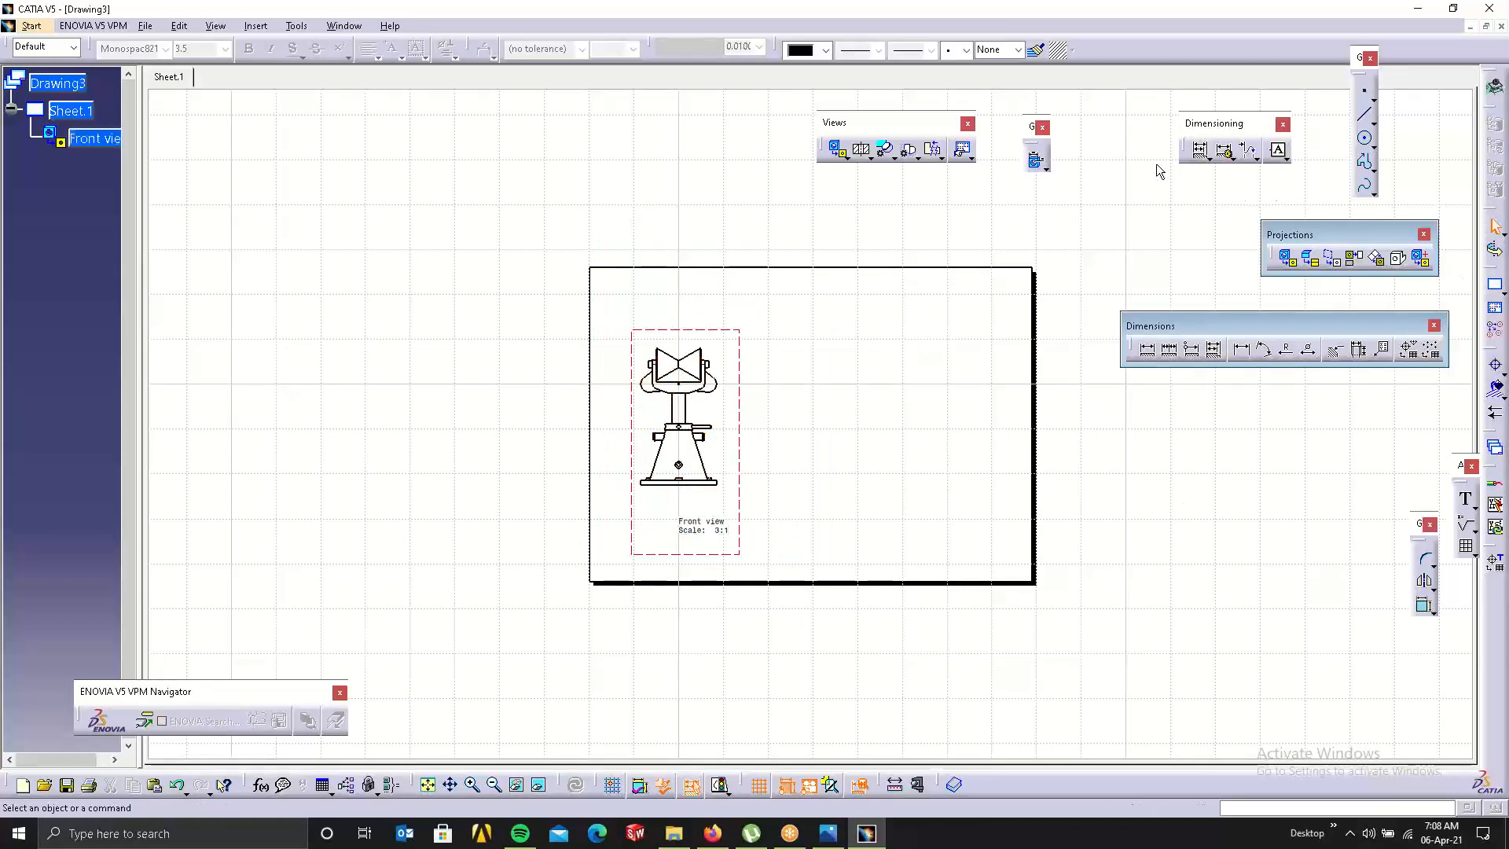
Generate dimensions in the front view from the constraints of Part1.1, Part1.3, Part1.5 and the V-shaped part at the top.
left_click(1035, 159)
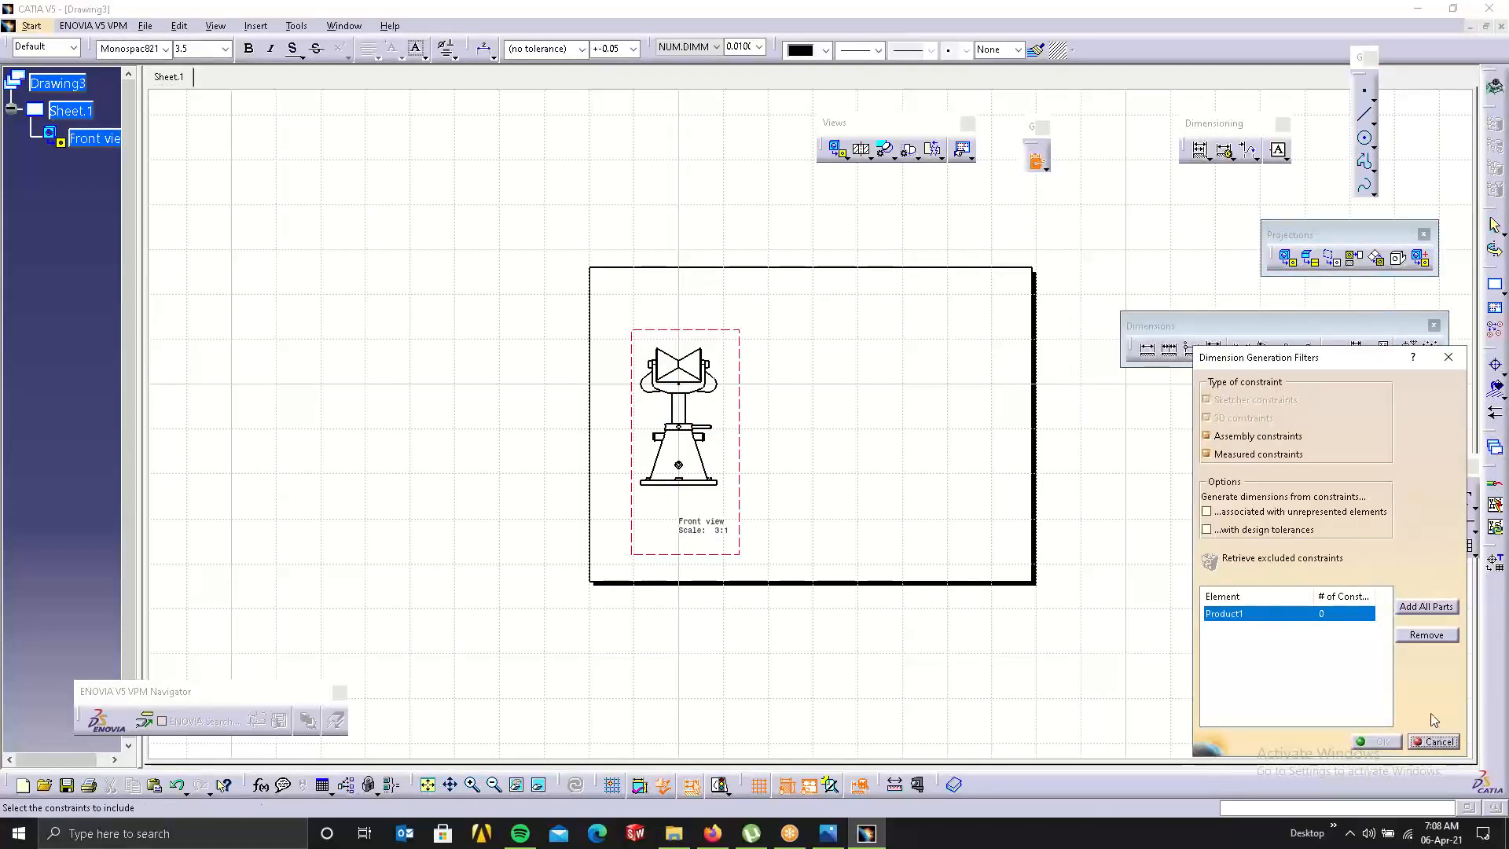
left_click(679, 381)
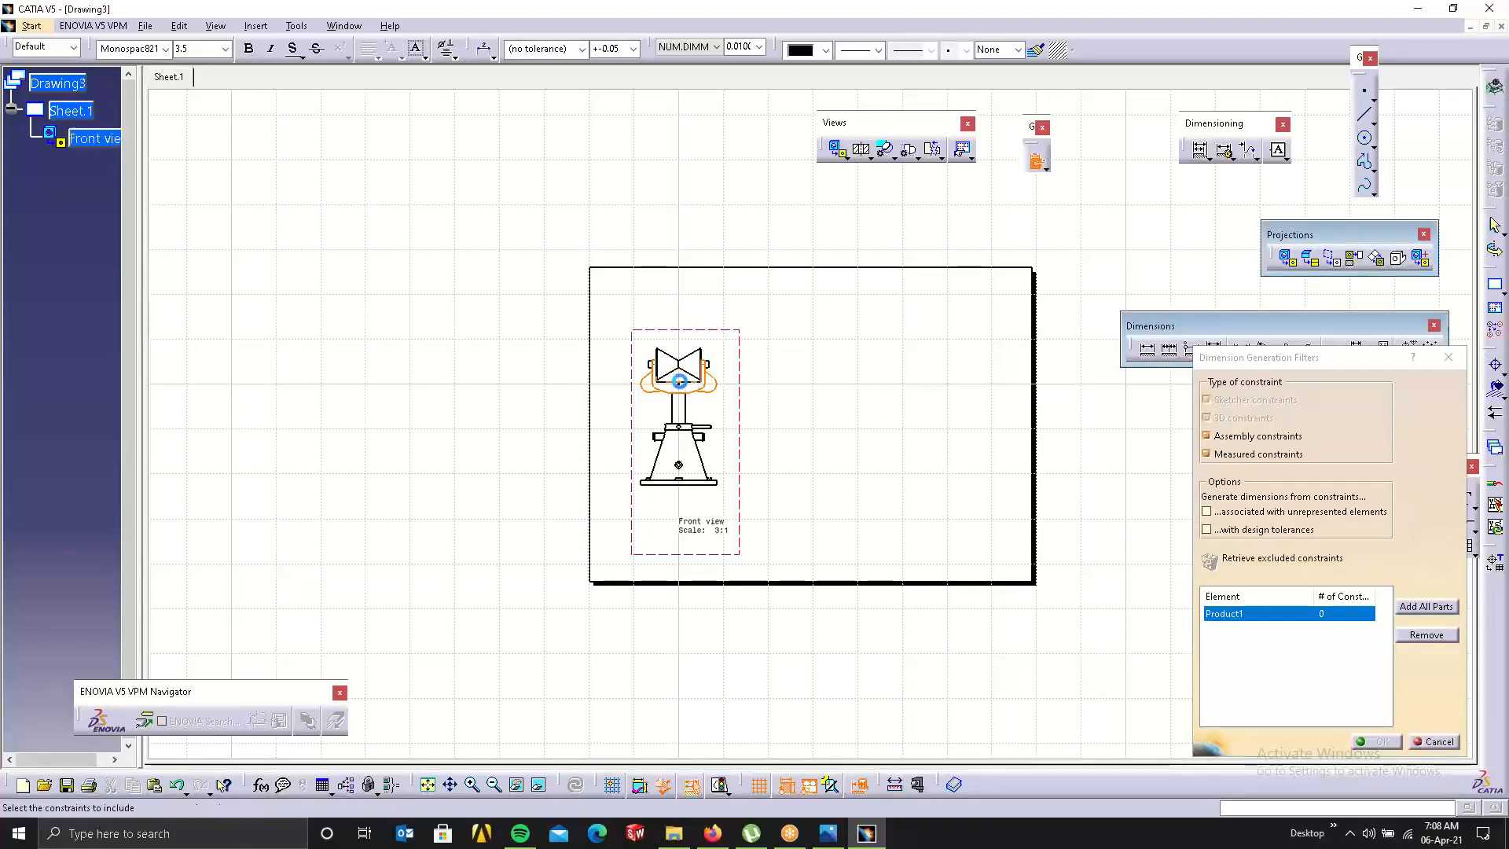
left_click(684, 432)
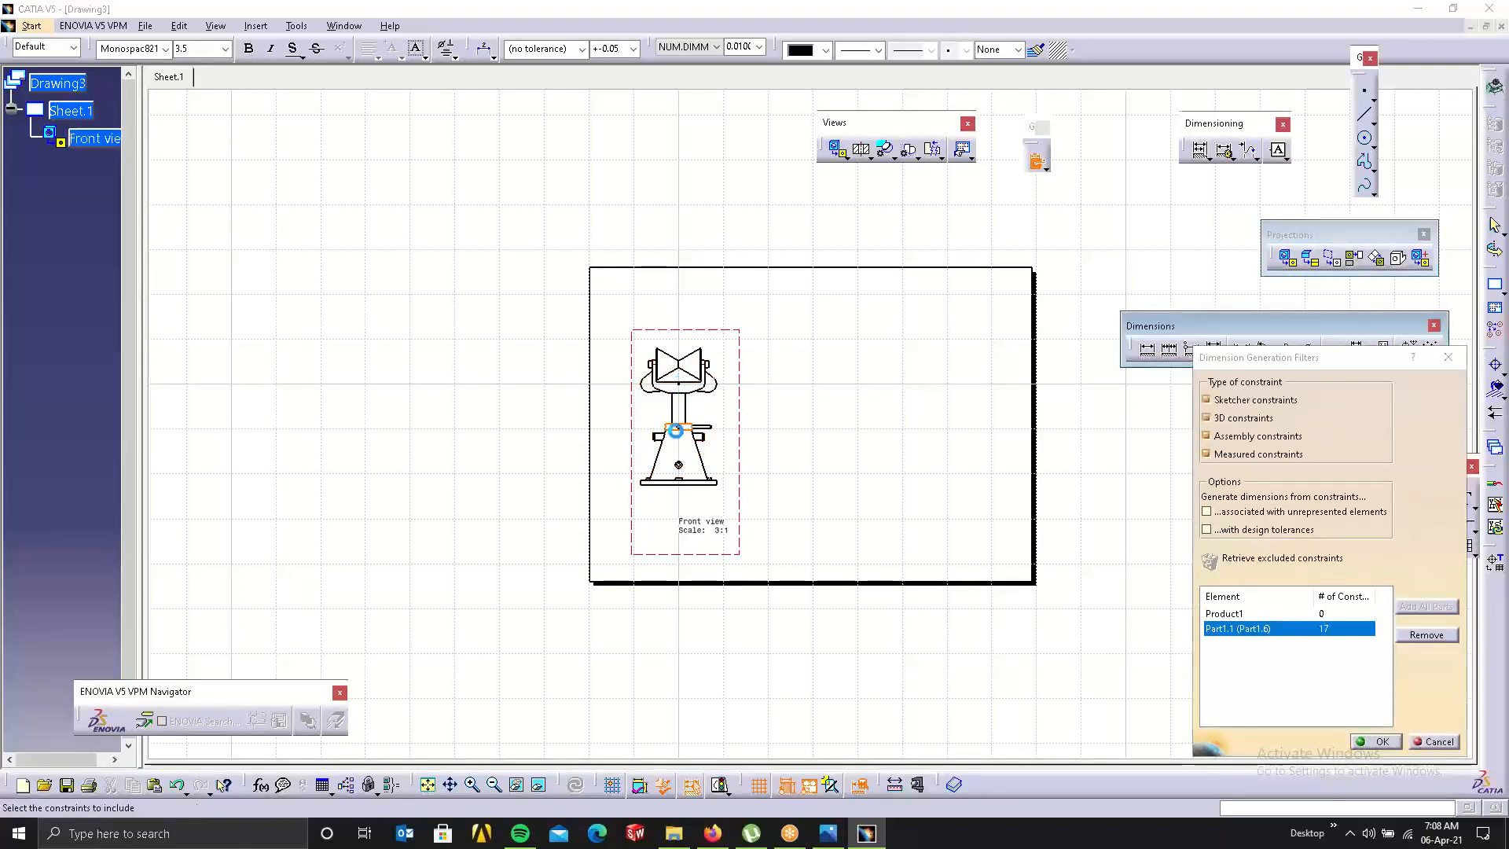
left_click(706, 464)
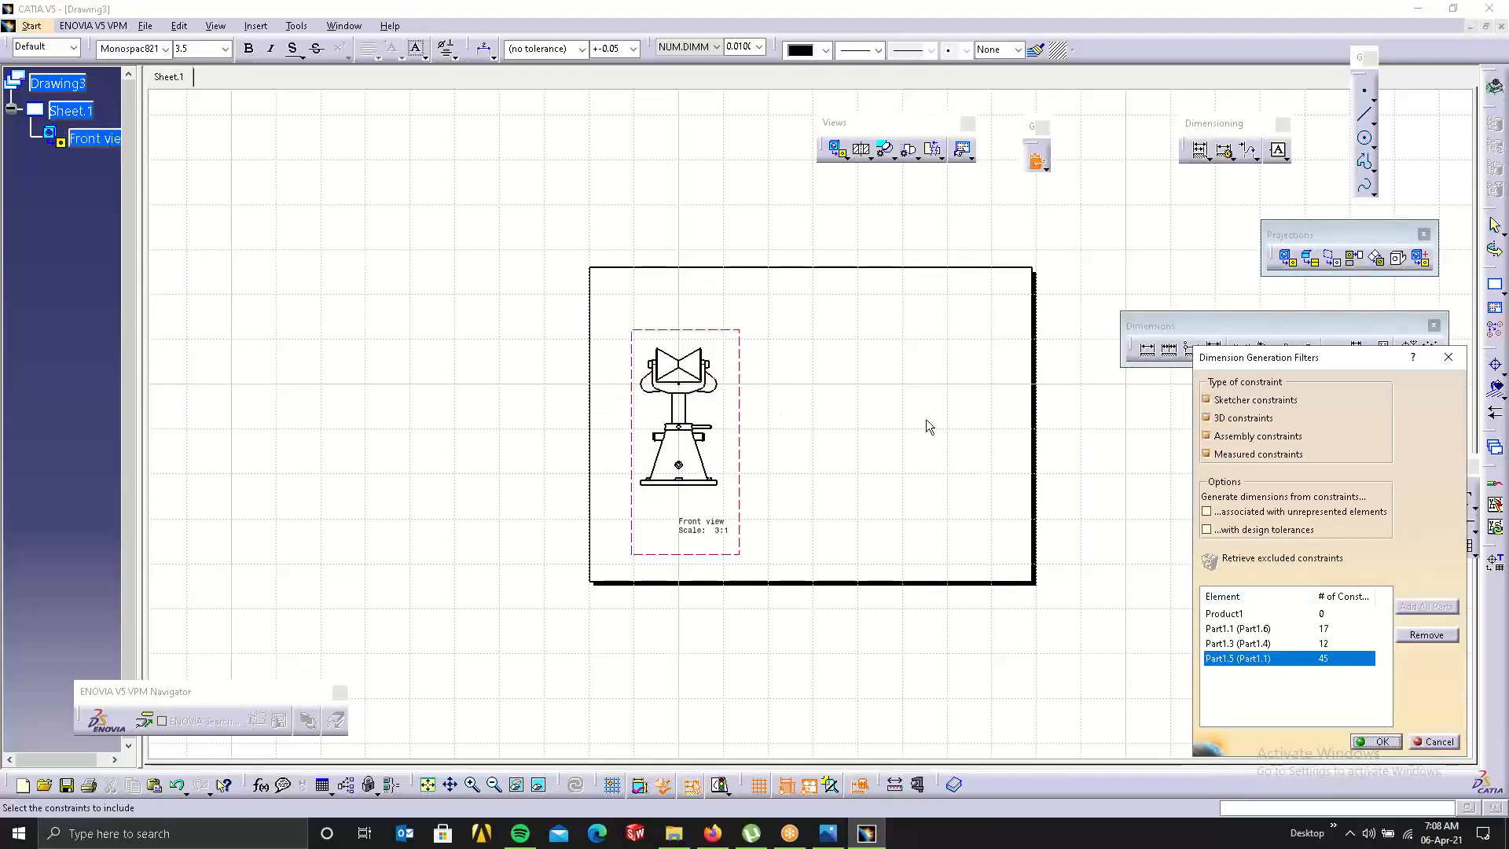
left_click(677, 368)
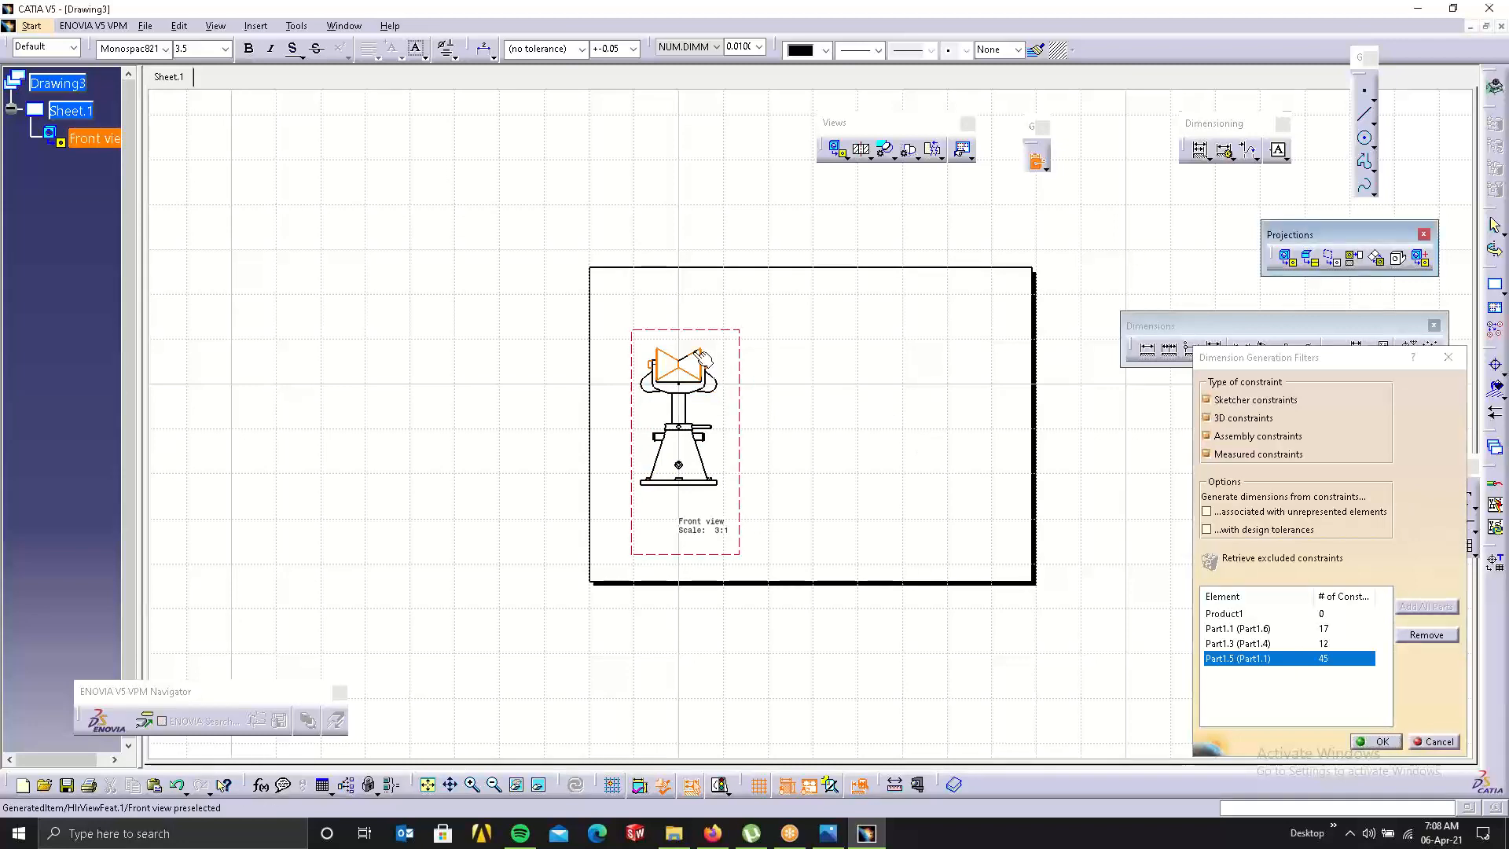
left_click(1382, 741)
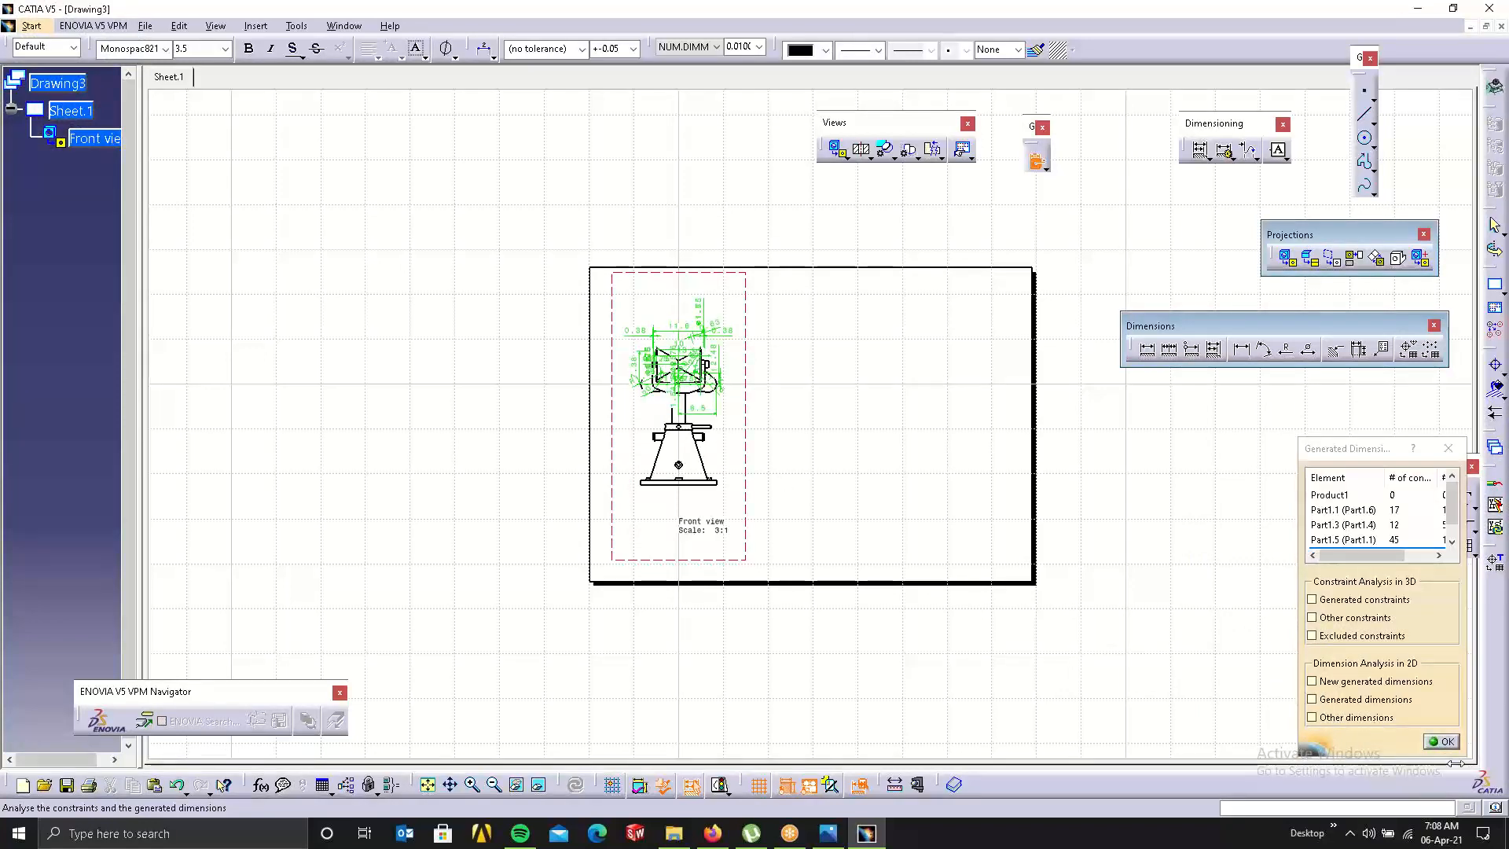
left_click(1441, 742)
Inspect the generated dimensions around the upper support and remove them all from the front view.
mouse_move(919, 614)
middle_mouse_down()
mouse_move(939, 505)
mouse_move(741, 441)
mouse_move(1163, 495)
mouse_move(1144, 531)
mouse_move(977, 380)
mouse_move(903, 455)
middle_mouse_up()
left_click(749, 268)
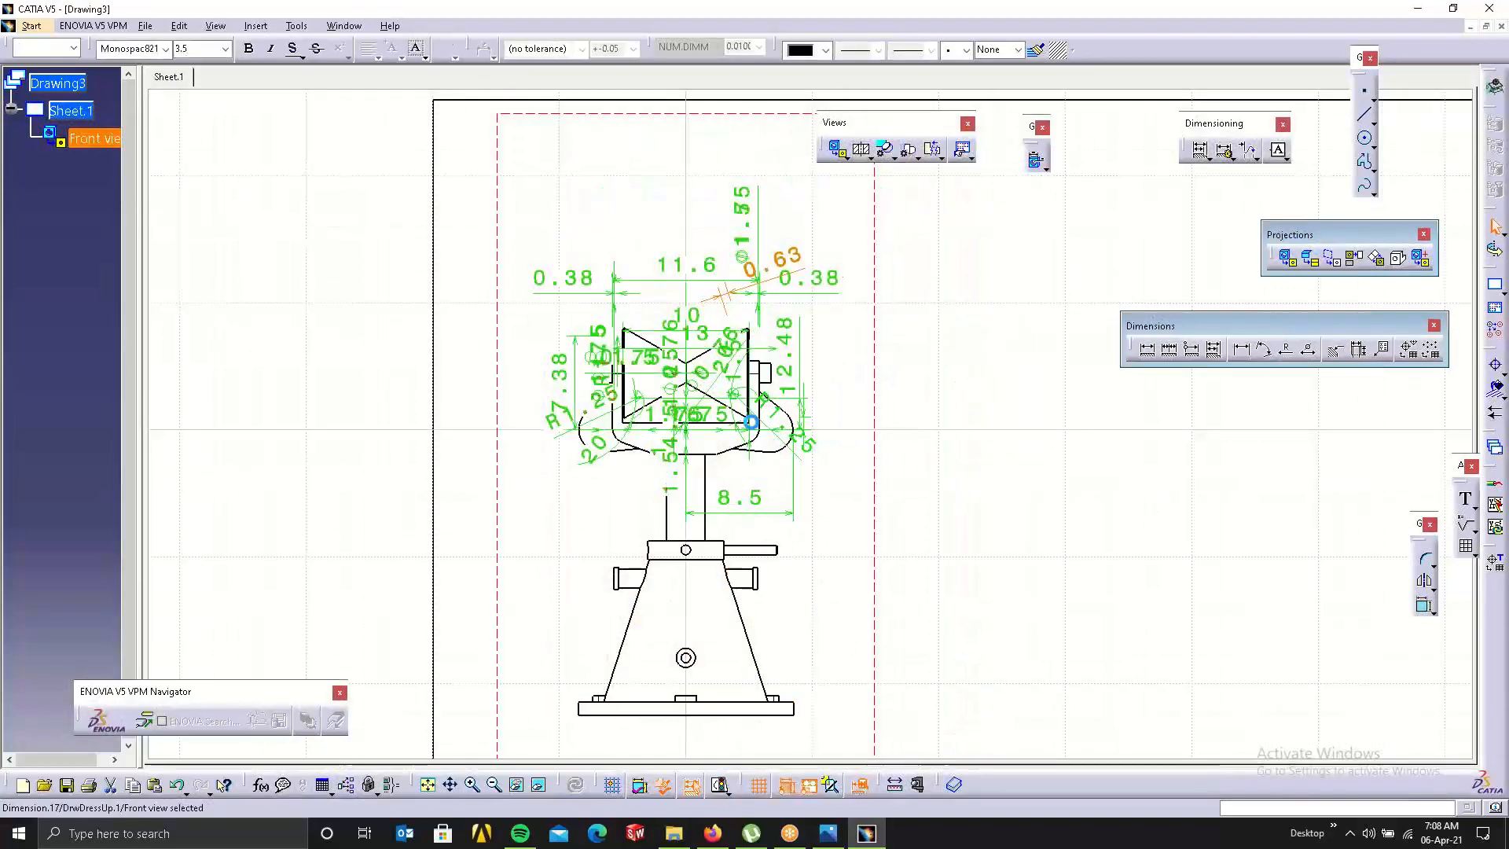
mouse_move(1055, 475)
middle_mouse_down()
mouse_move(943, 370)
mouse_move(1001, 477)
middle_mouse_up()
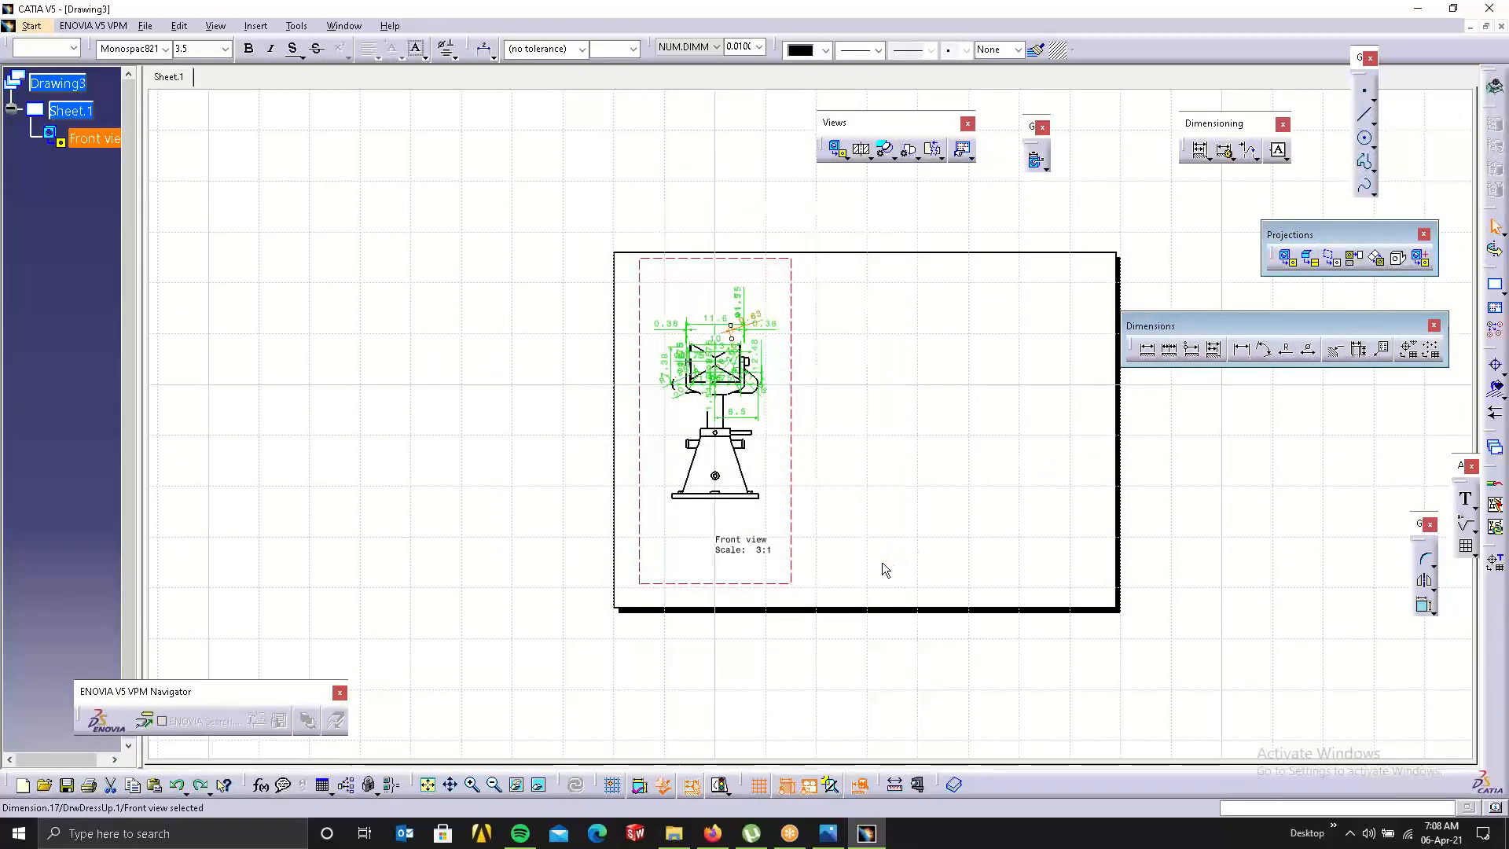
key("Delete")
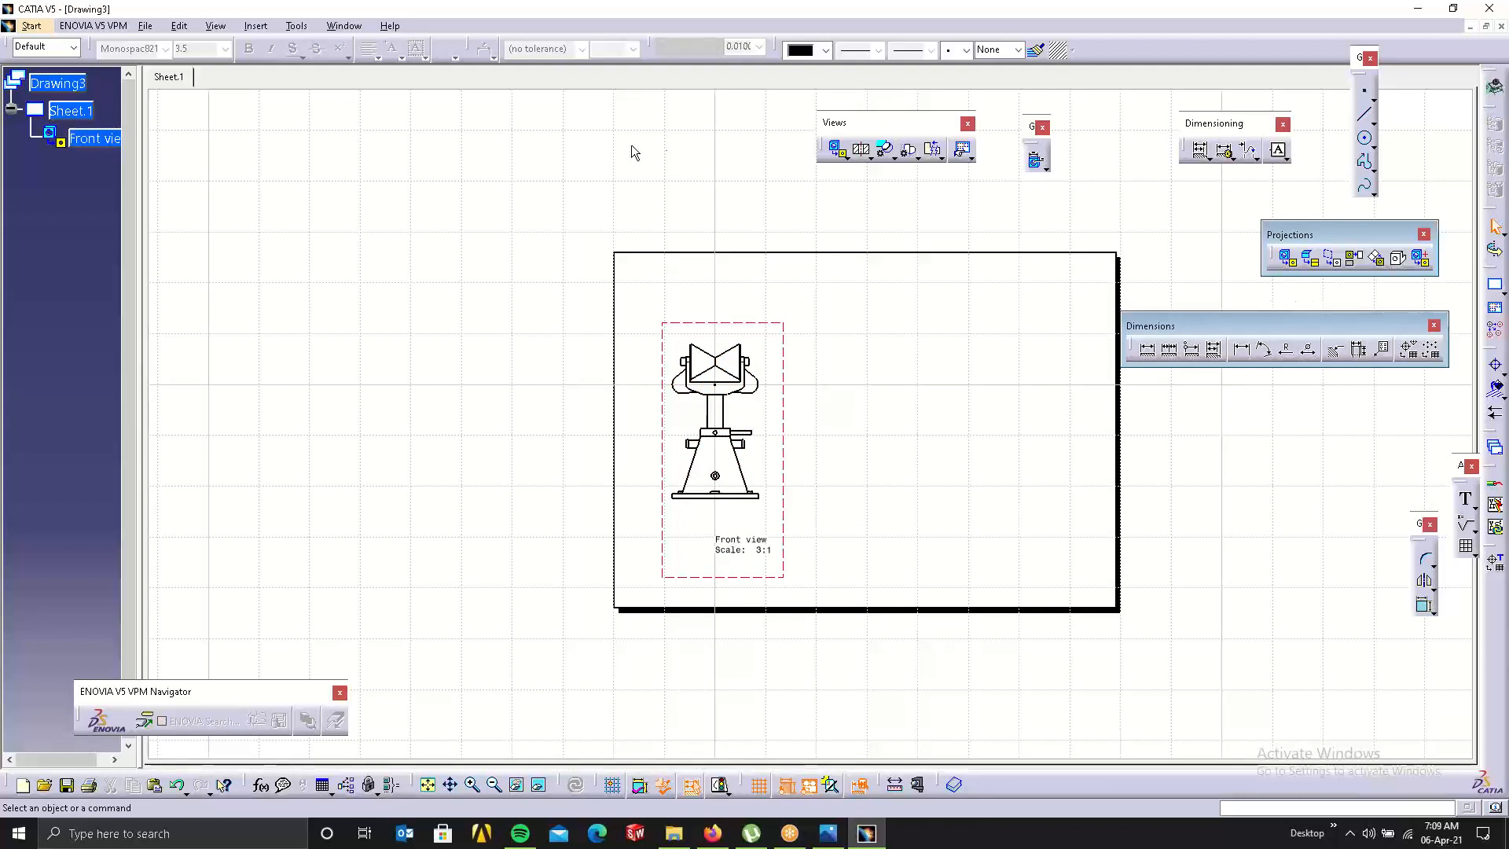
left_click(252, 30)
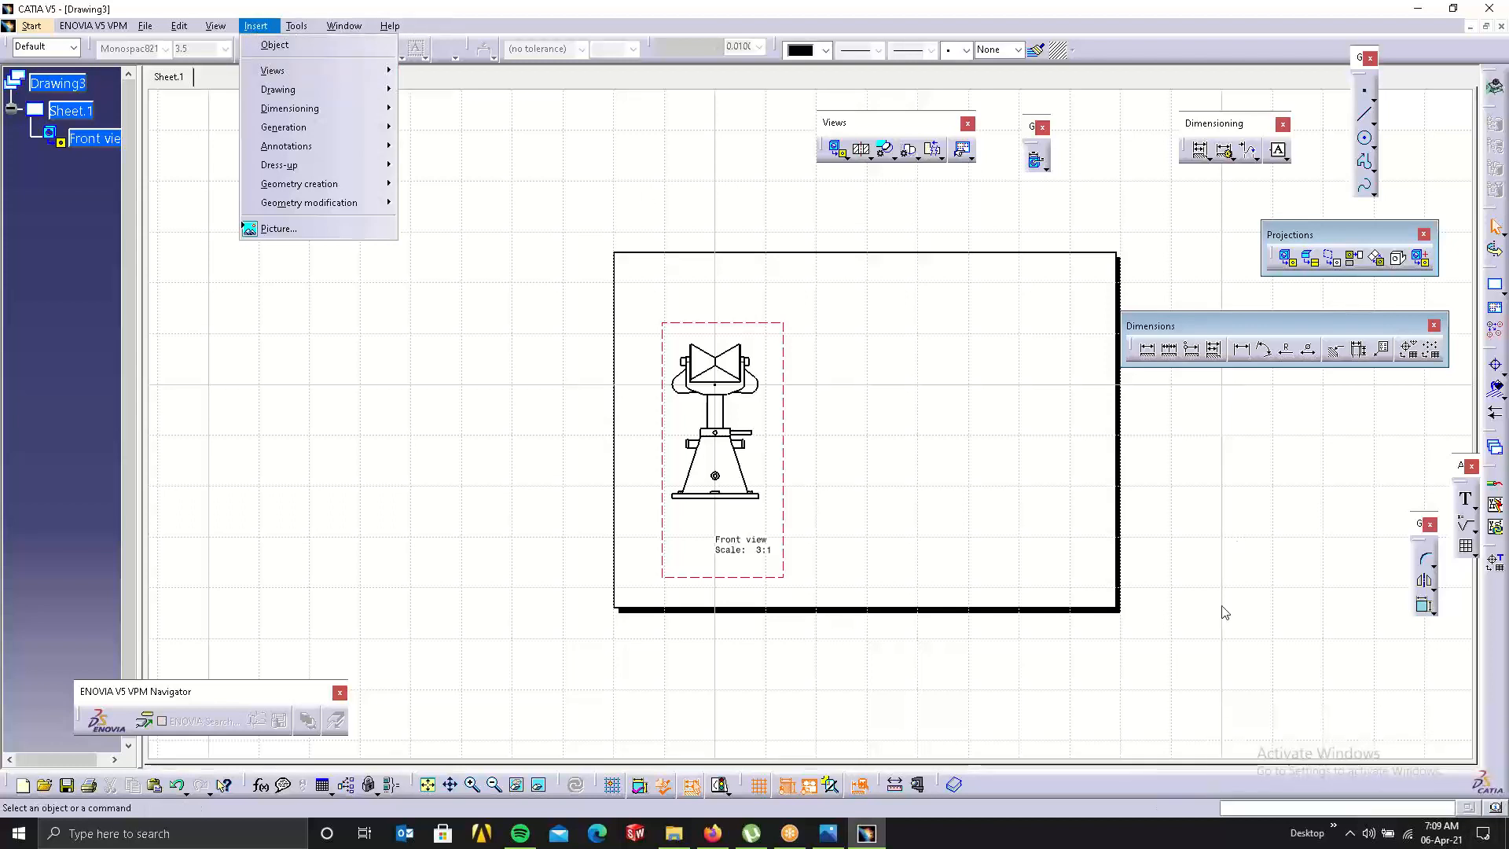
left_click(1204, 541)
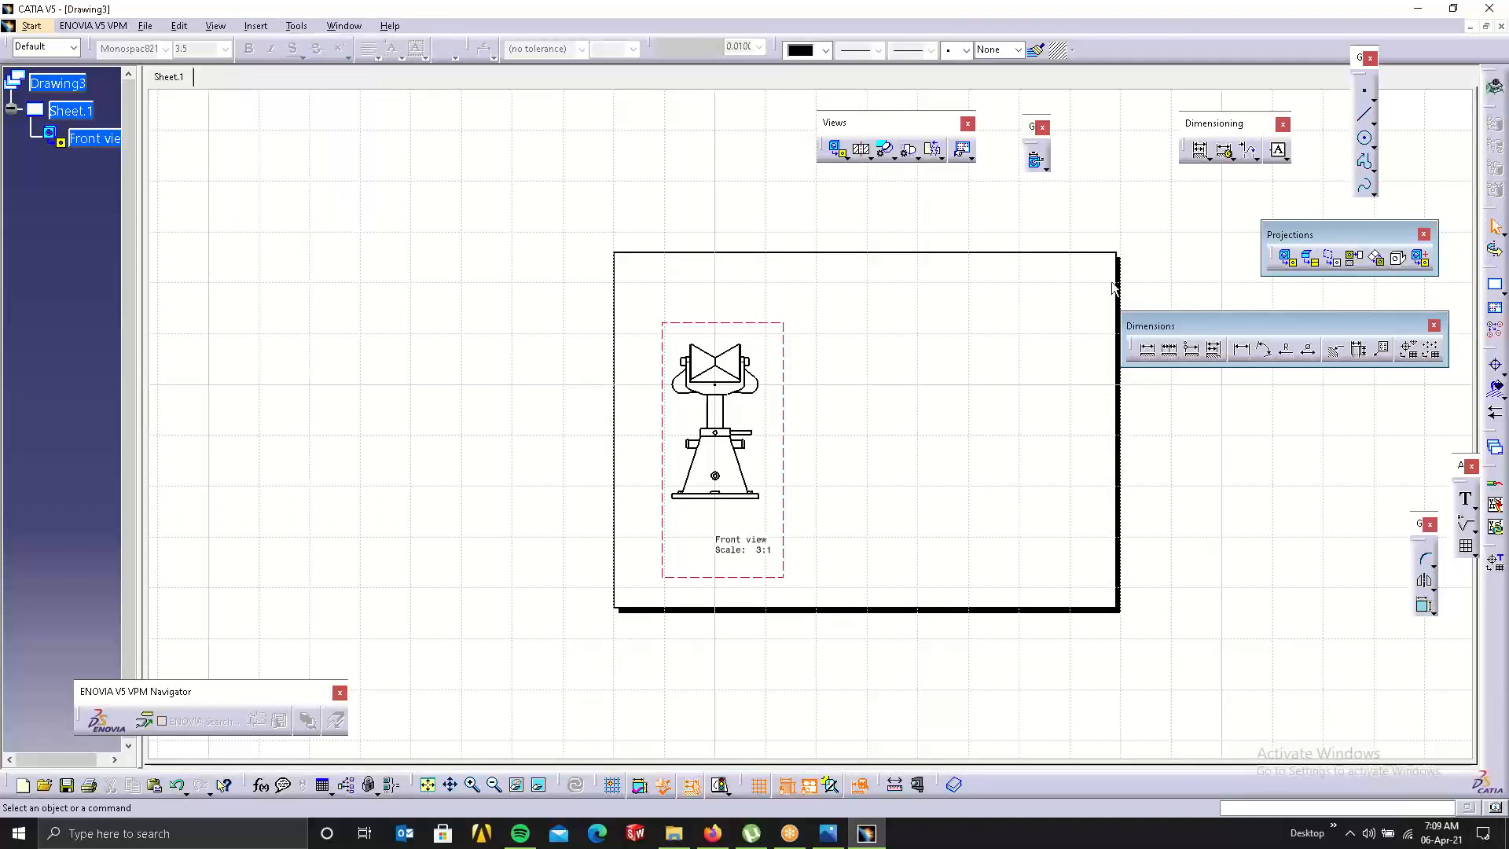
Insert an advanced bill of material with the Default style on the sheet, just to the right of the front view.
left_click(1045, 168)
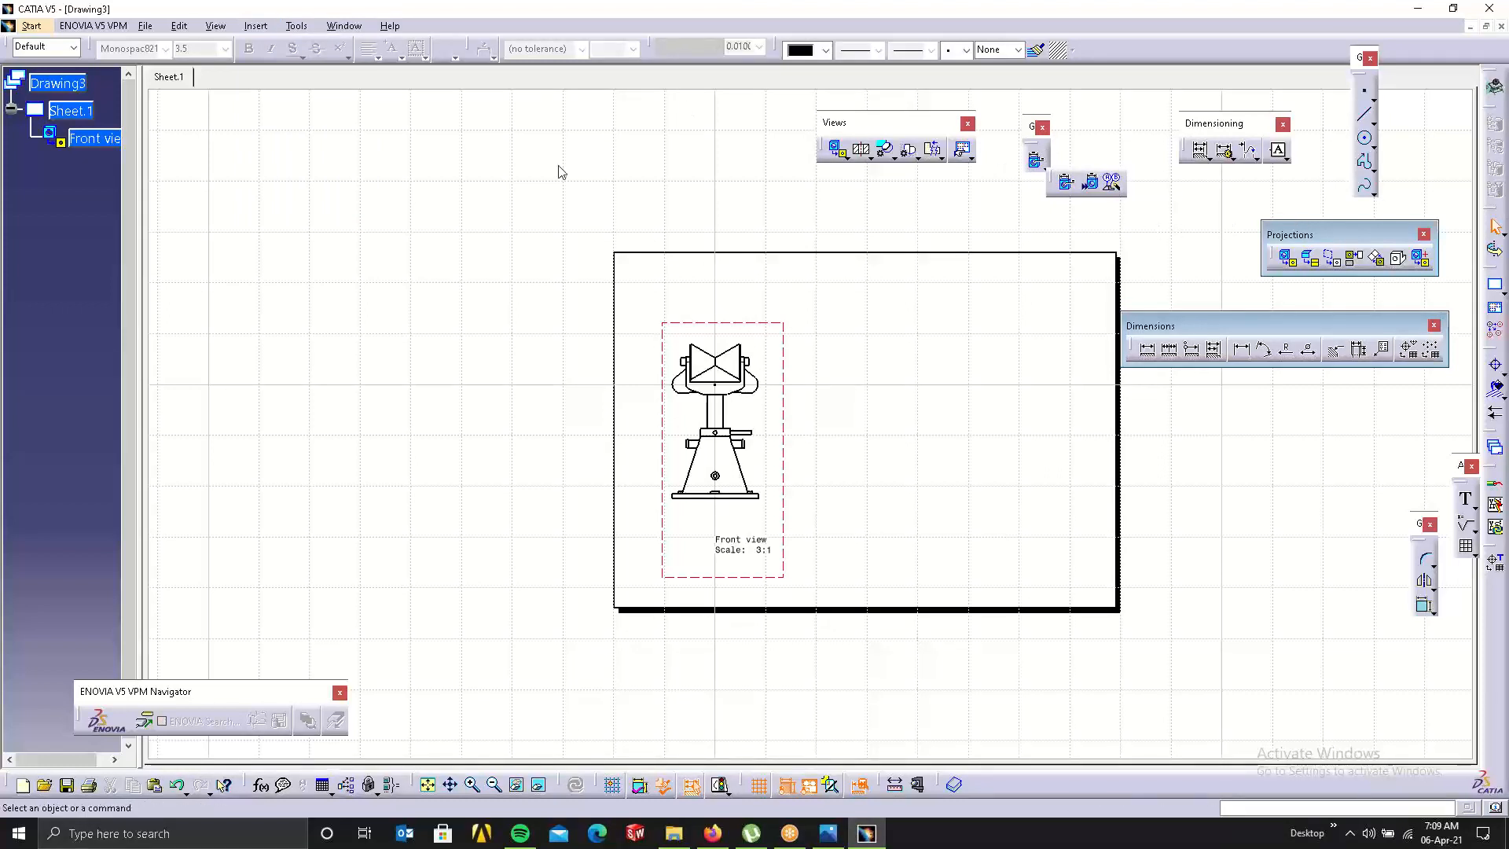
left_click(256, 26)
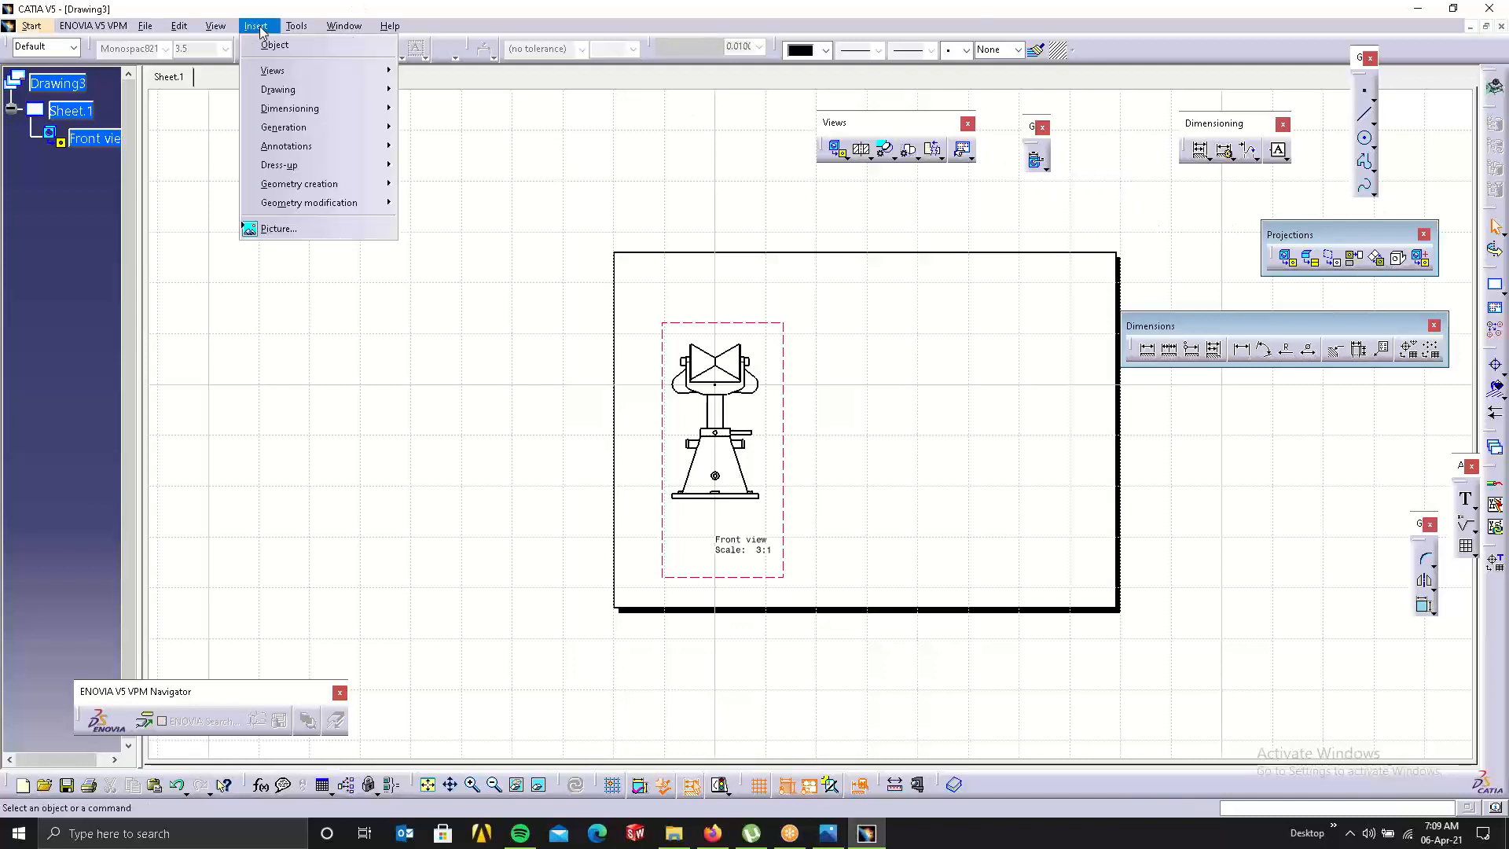
mouse_move(304, 134)
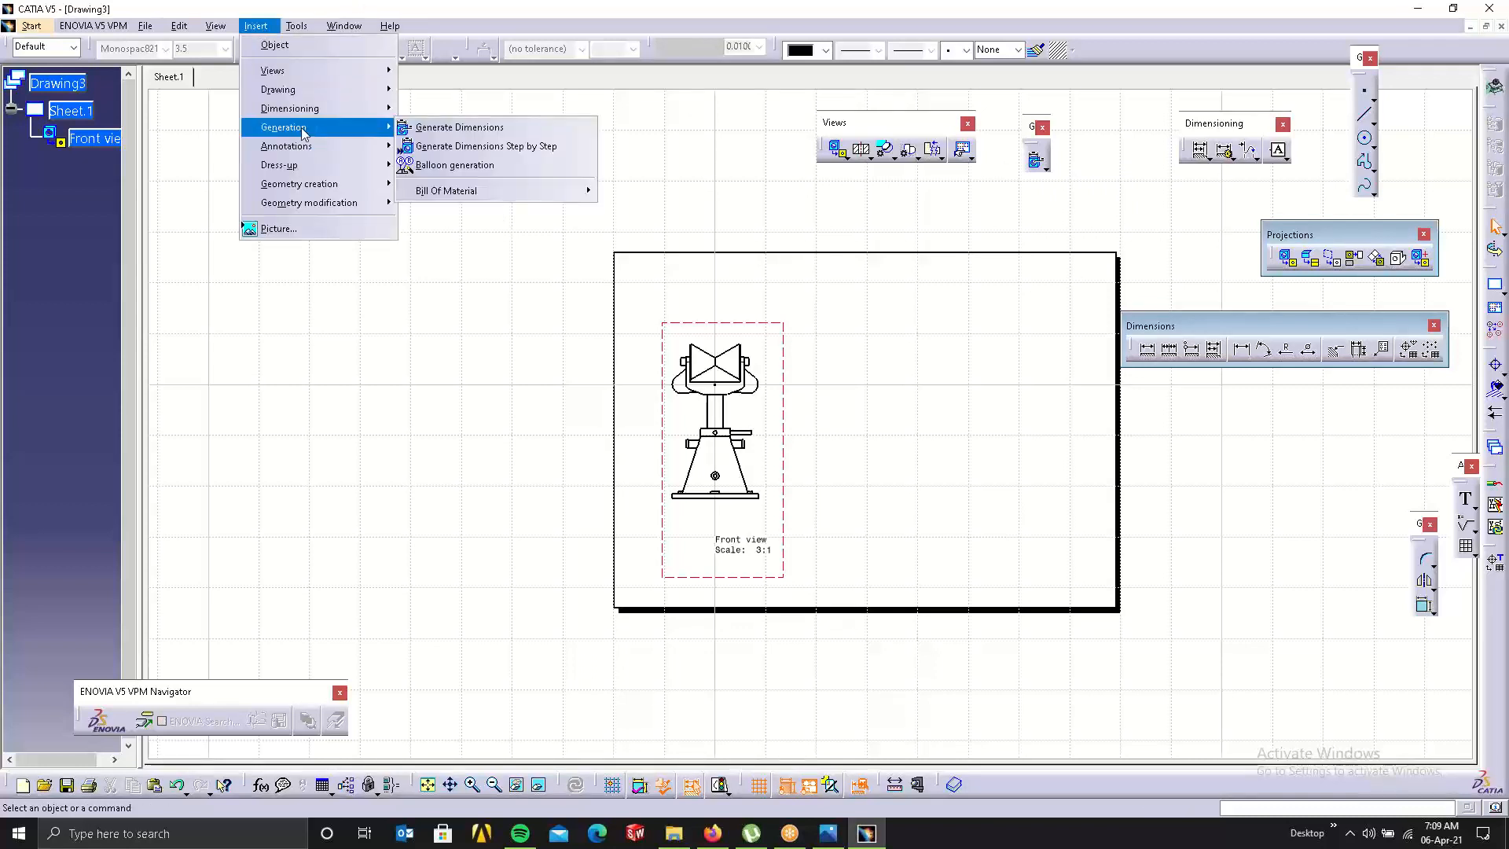
mouse_move(363, 149)
mouse_move(569, 193)
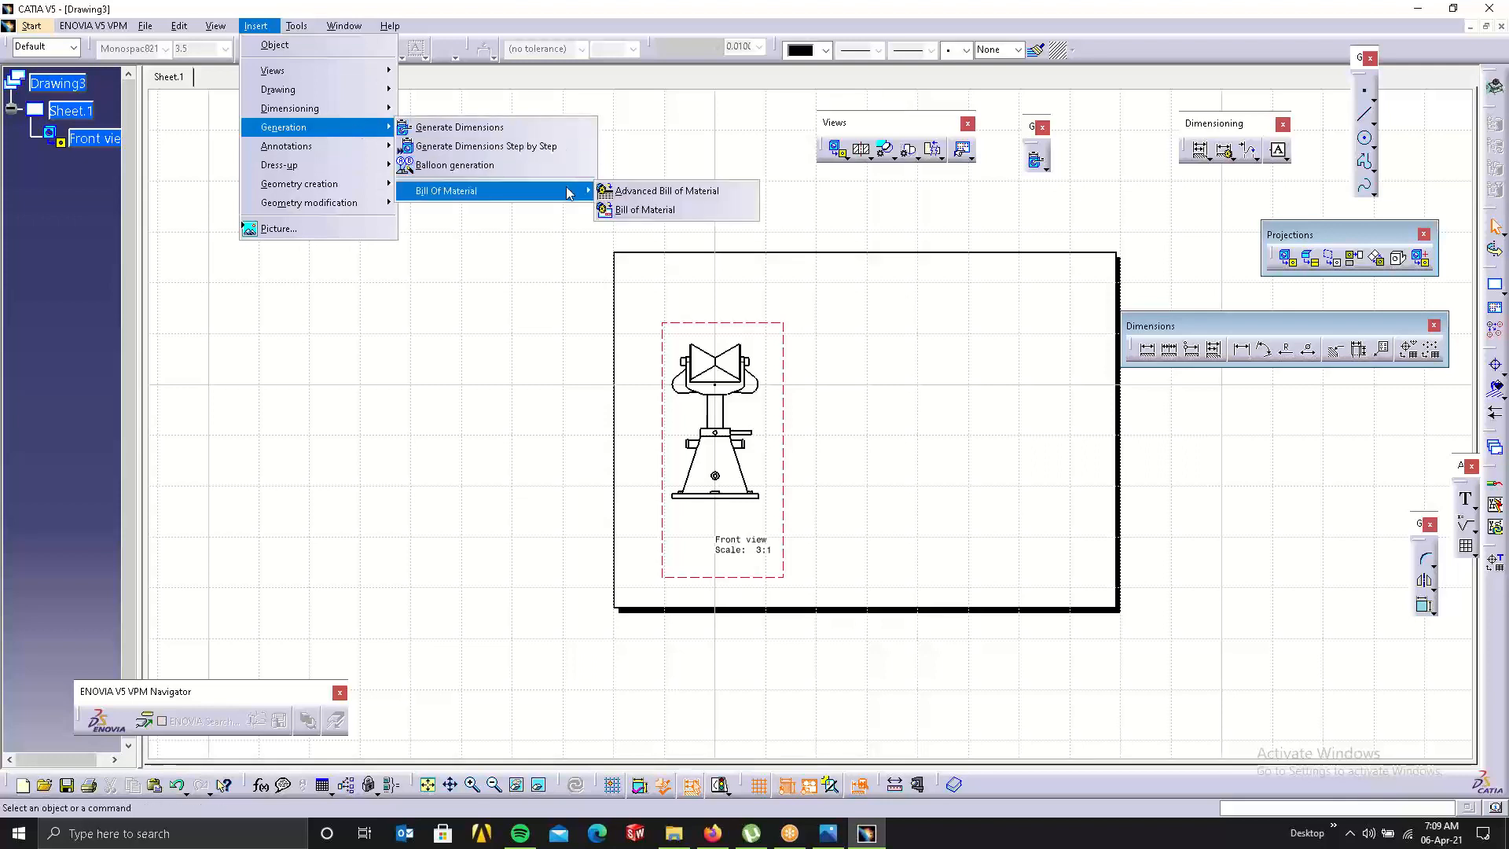
left_click(644, 194)
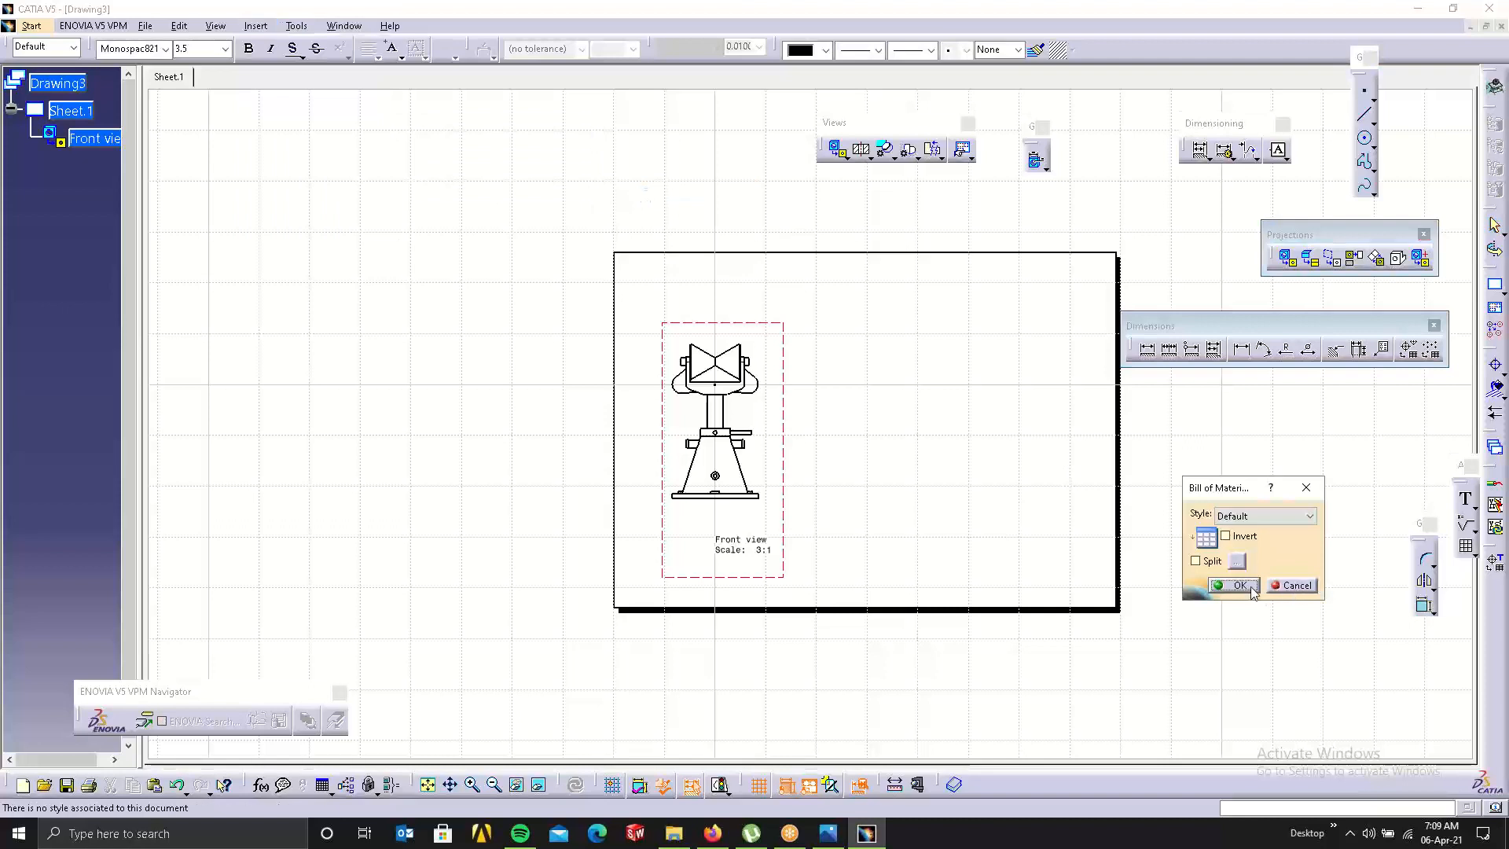
left_click(1239, 584)
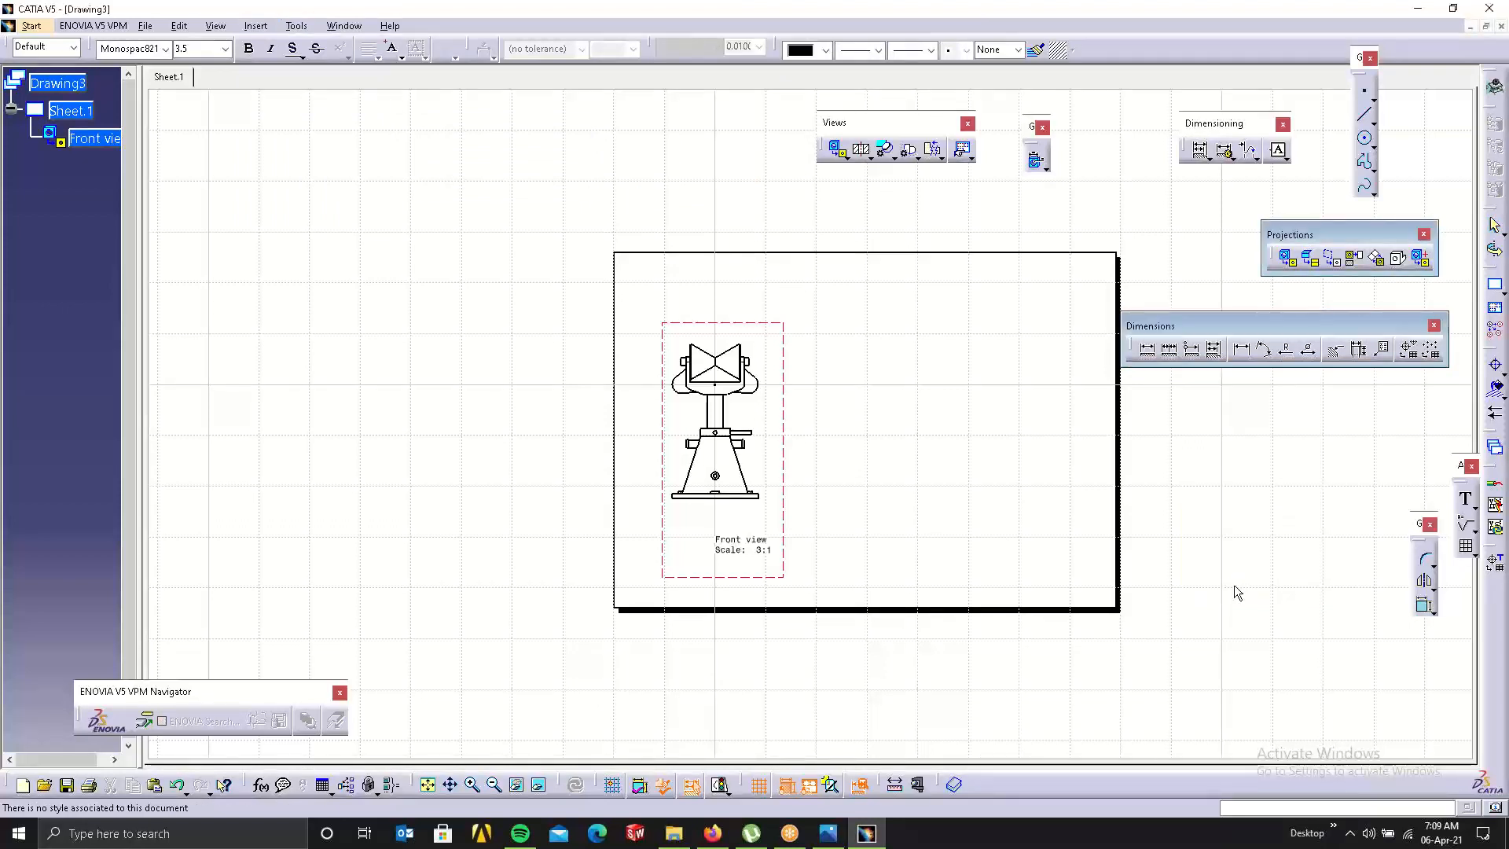
left_click(772, 418)
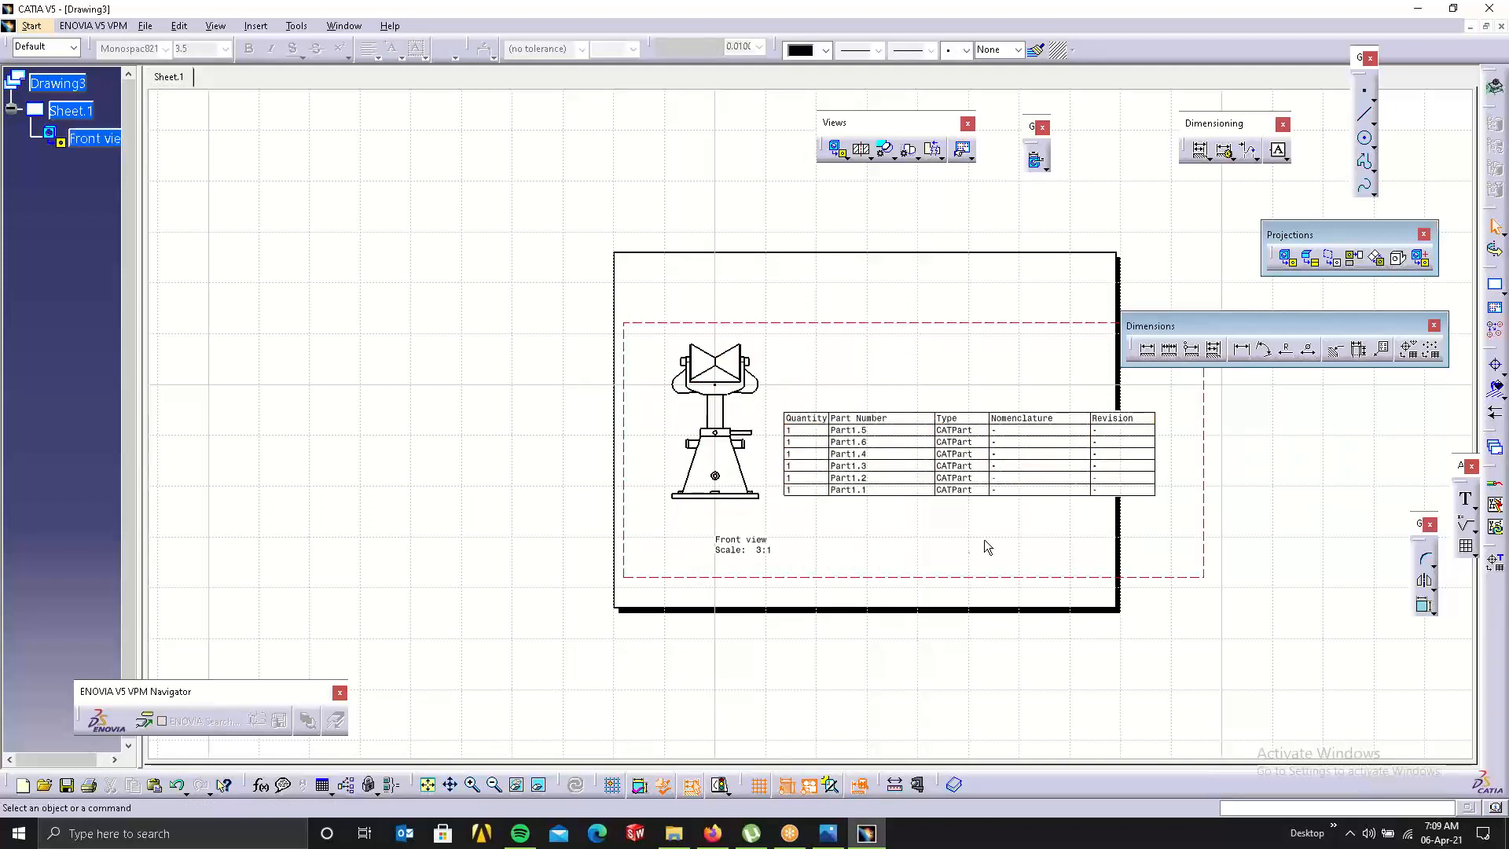
Remove the Nomenclature and Type columns from the reported properties of the bill of material table.
right_click(1004, 463)
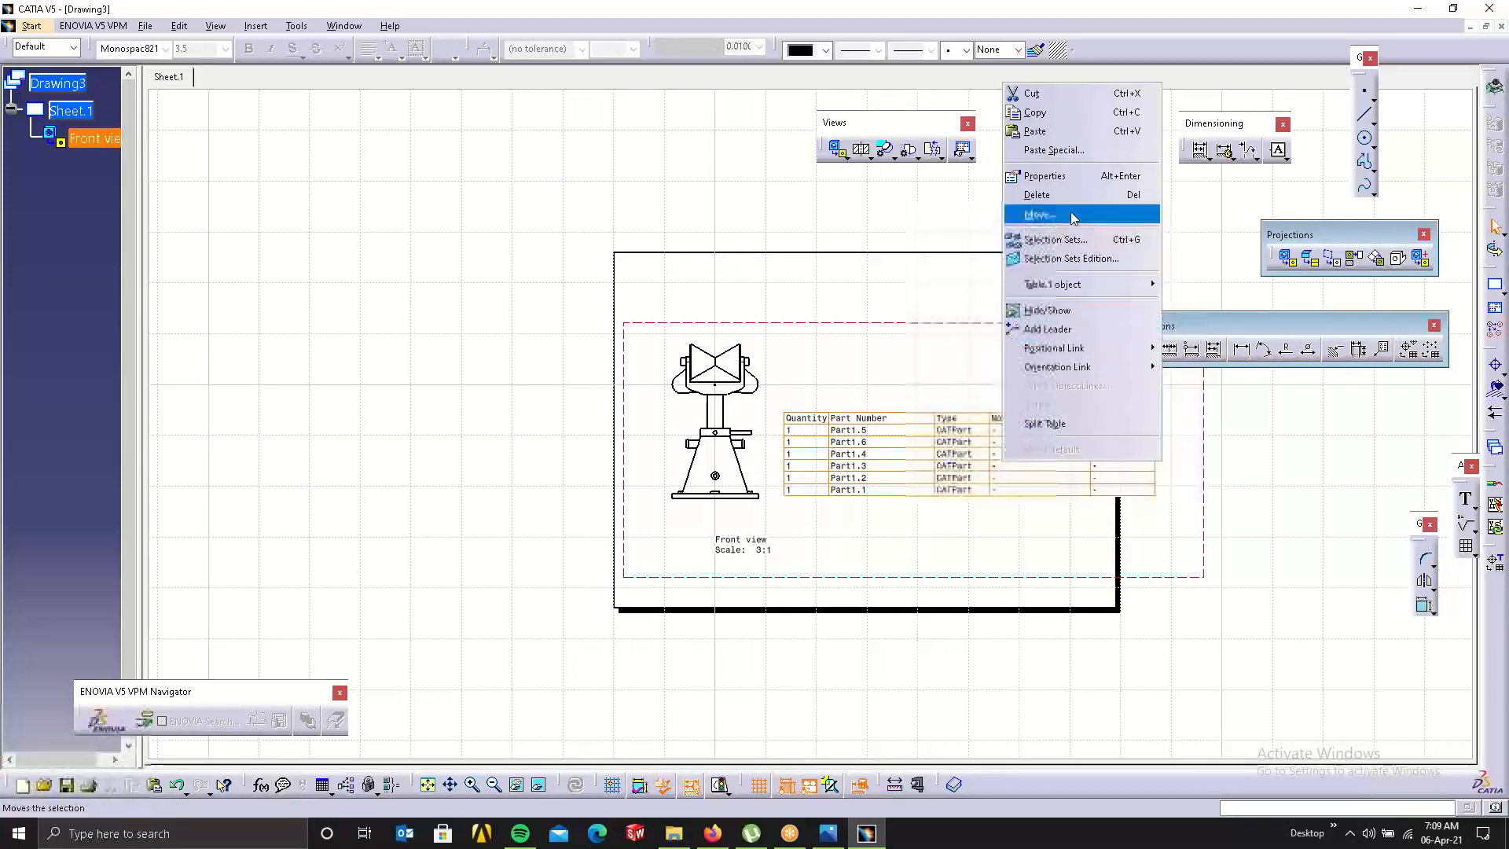
left_click(1045, 176)
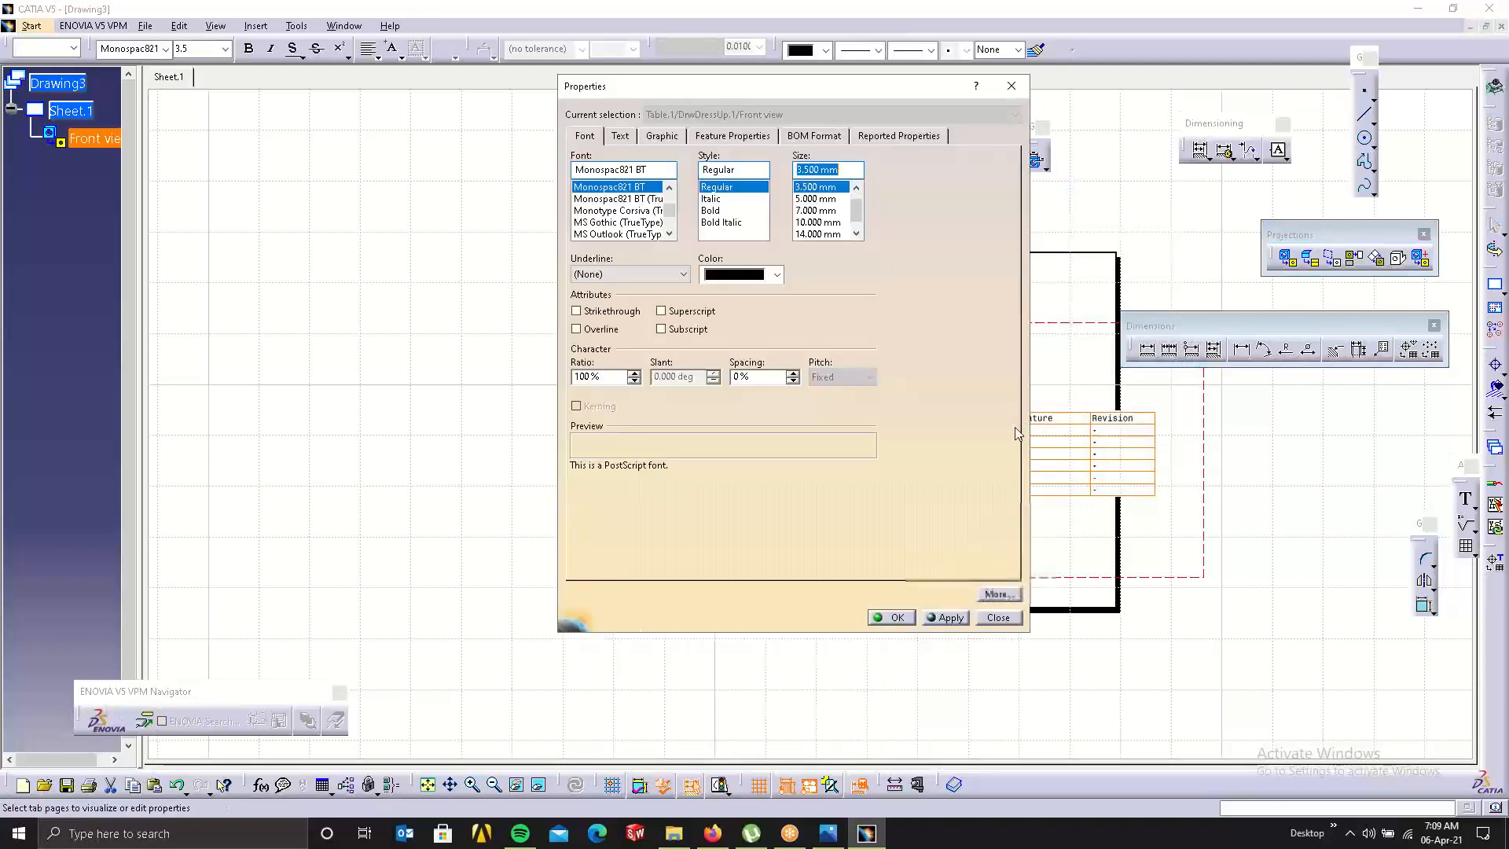
left_click(728, 135)
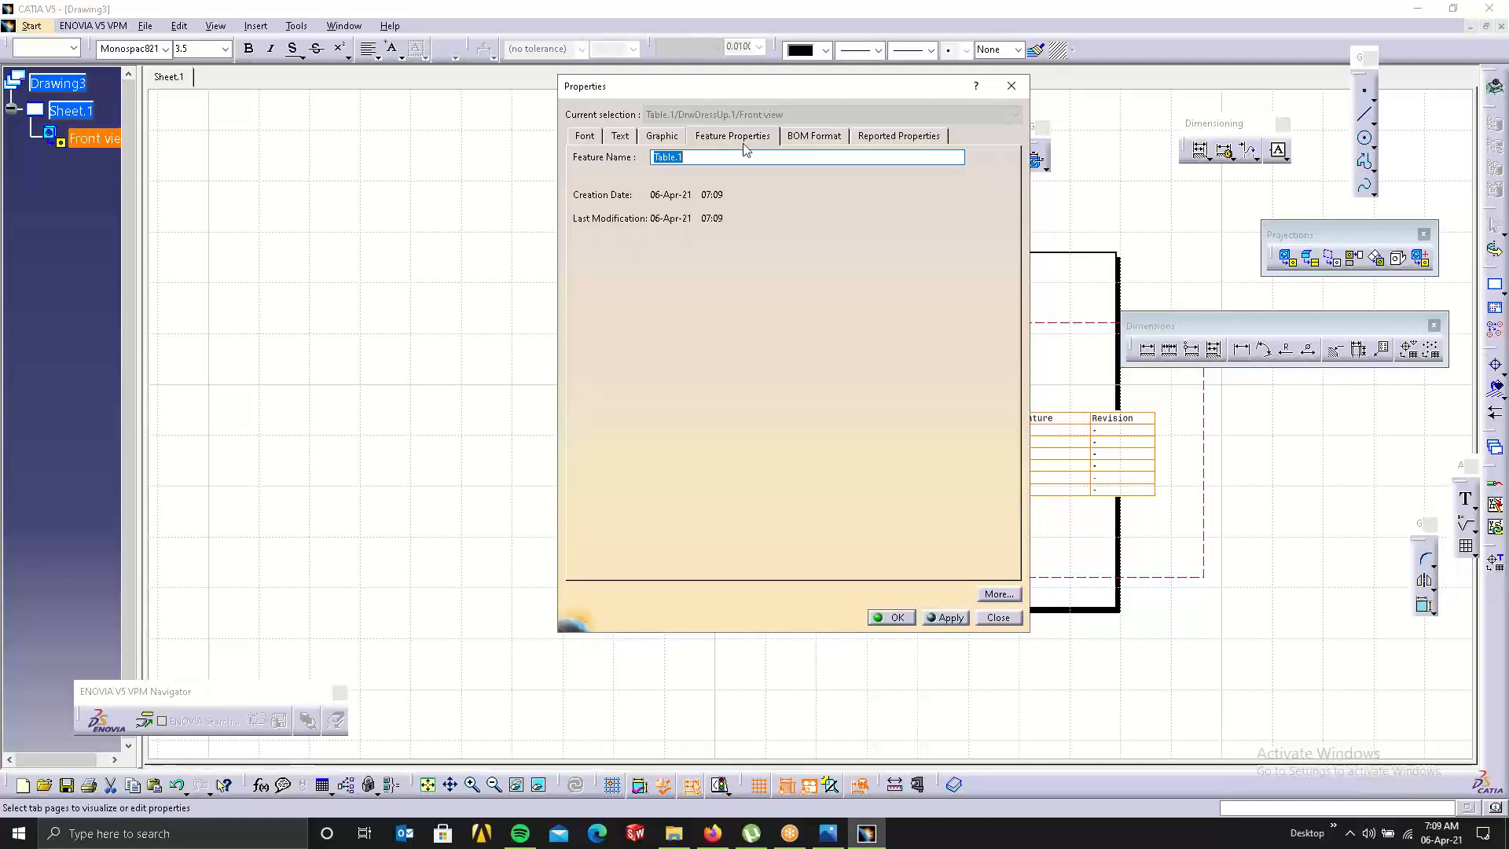
left_click(998, 593)
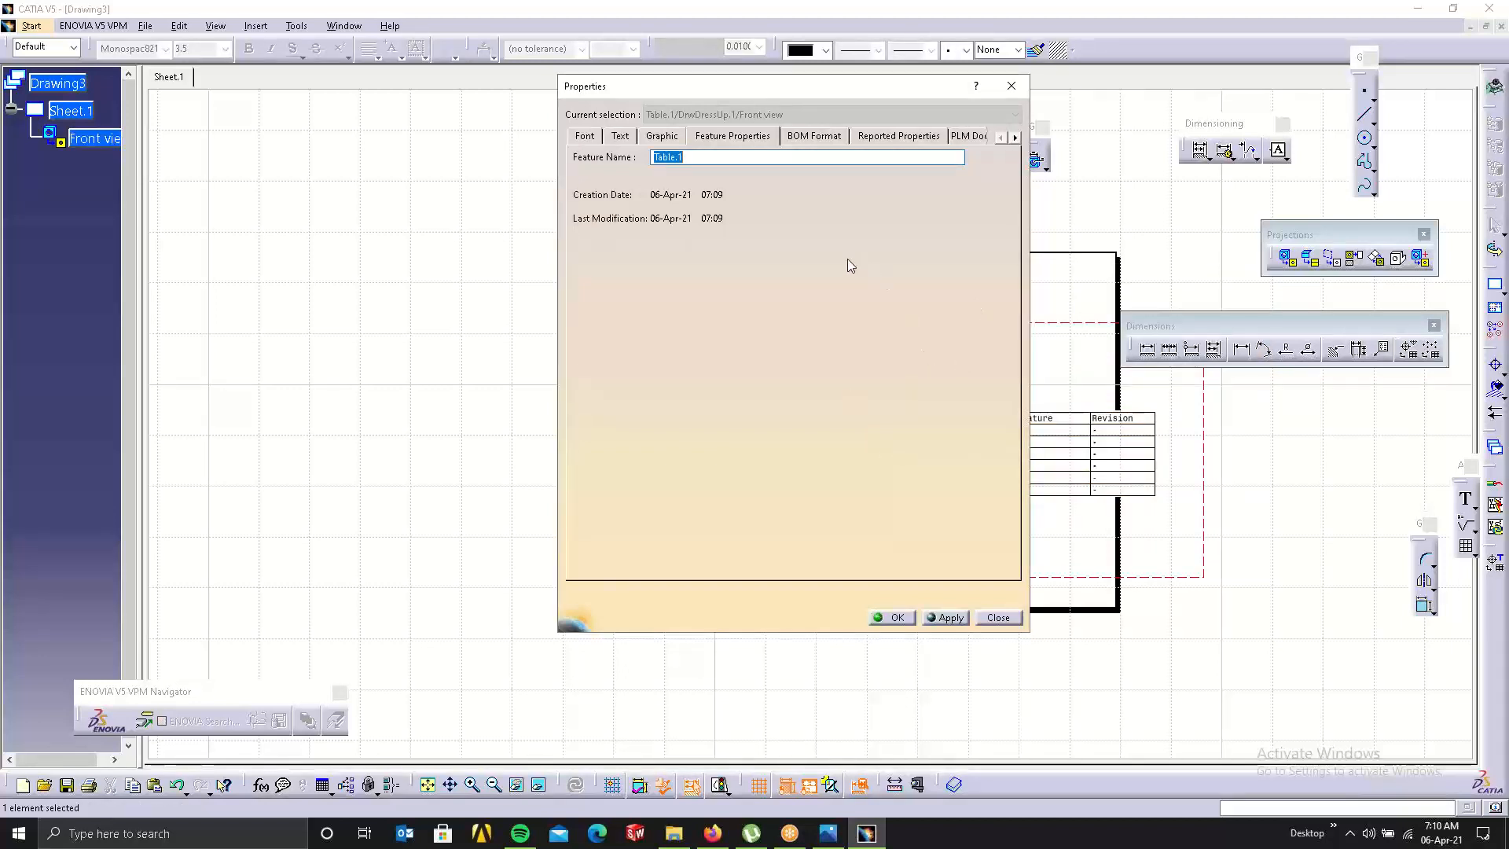
left_click(814, 136)
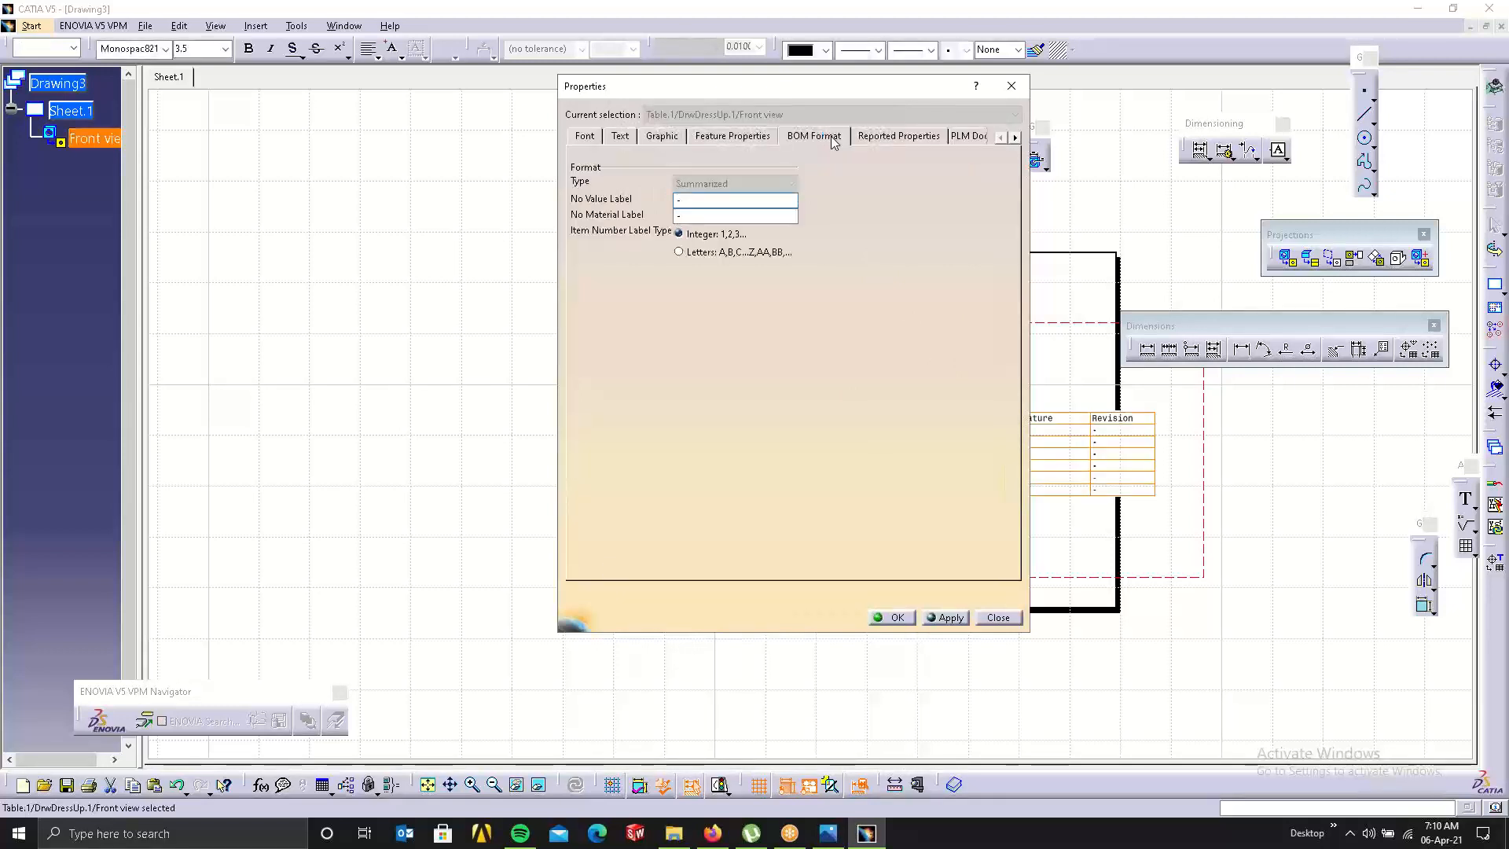
left_click(895, 145)
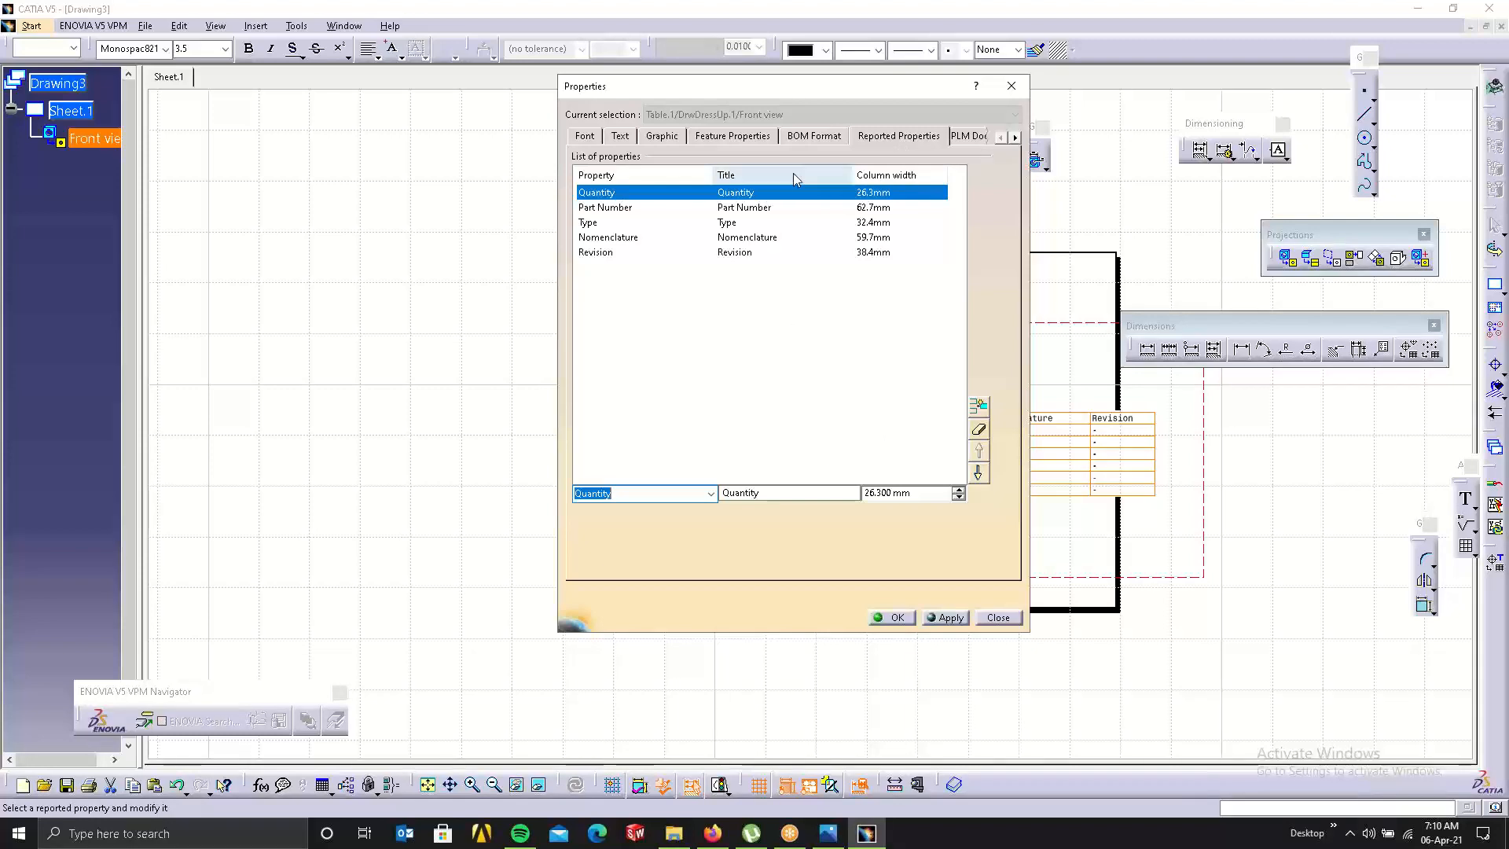
left_click_drag(684, 87, 416, 114)
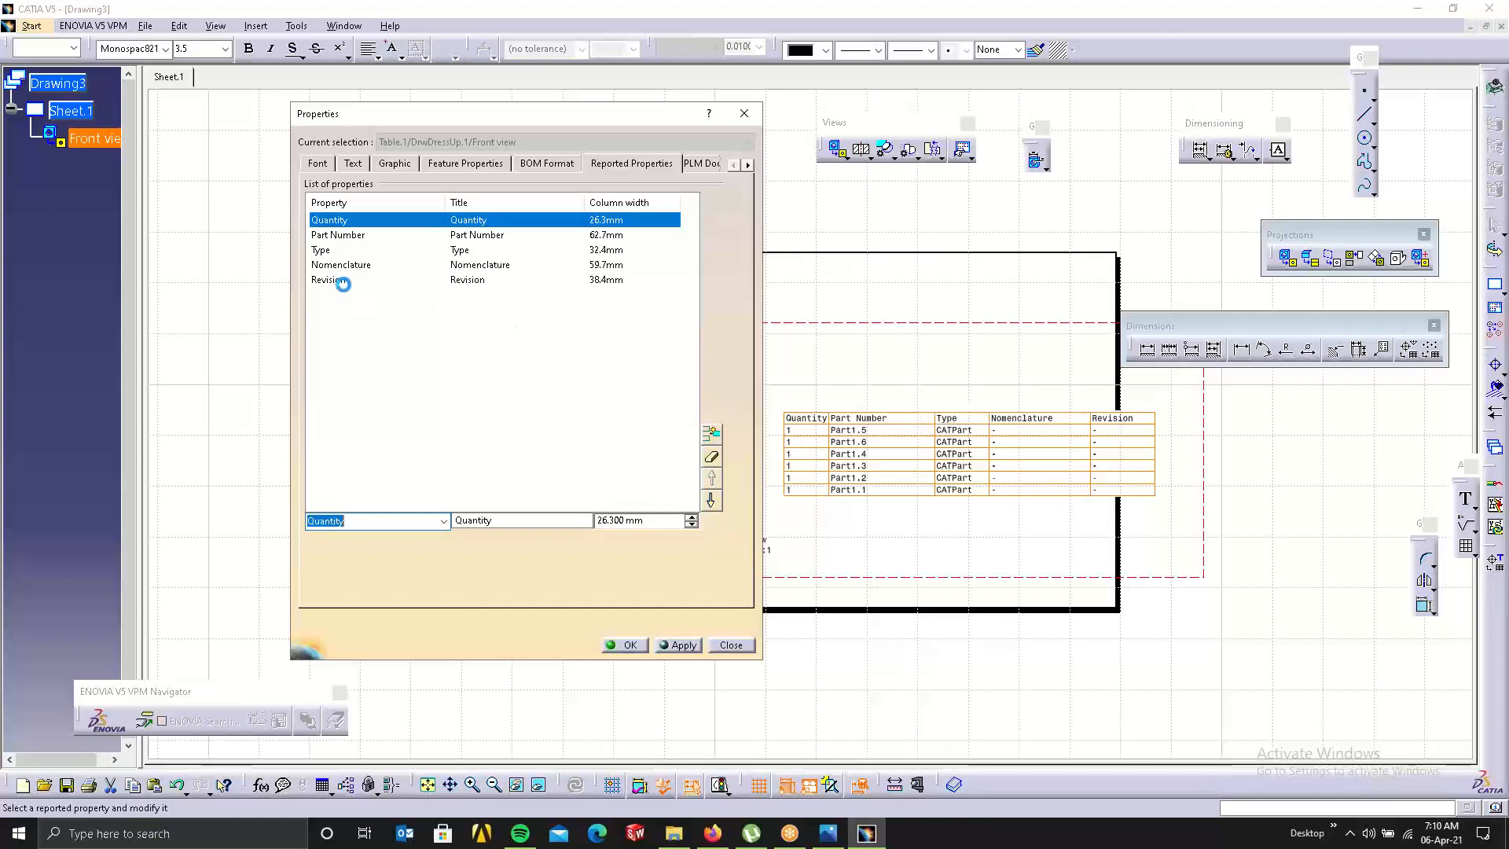
left_click(340, 280)
left_click(346, 265)
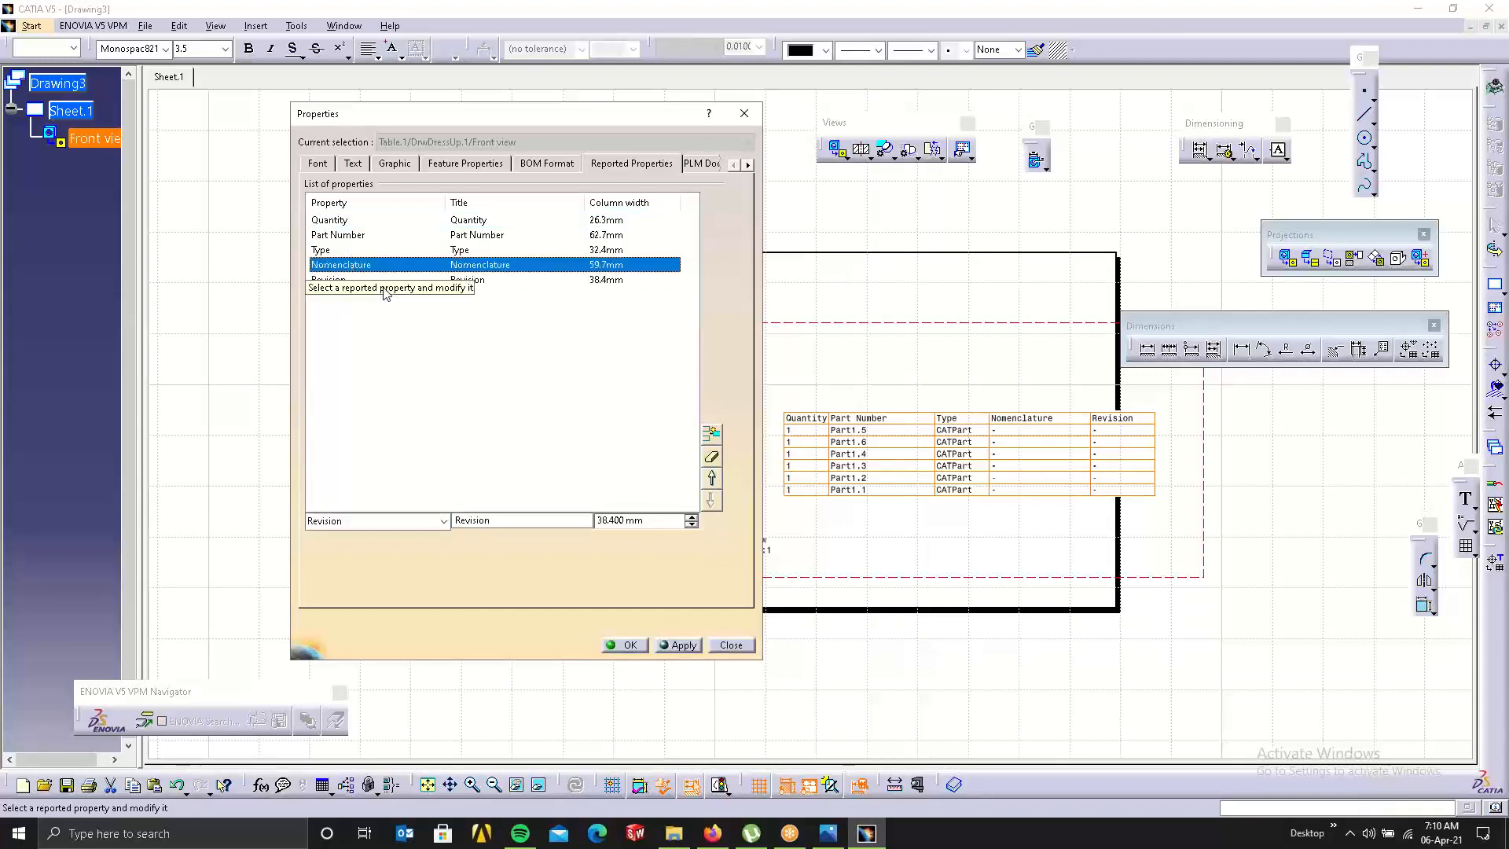
left_click(711, 456)
left_click(325, 250)
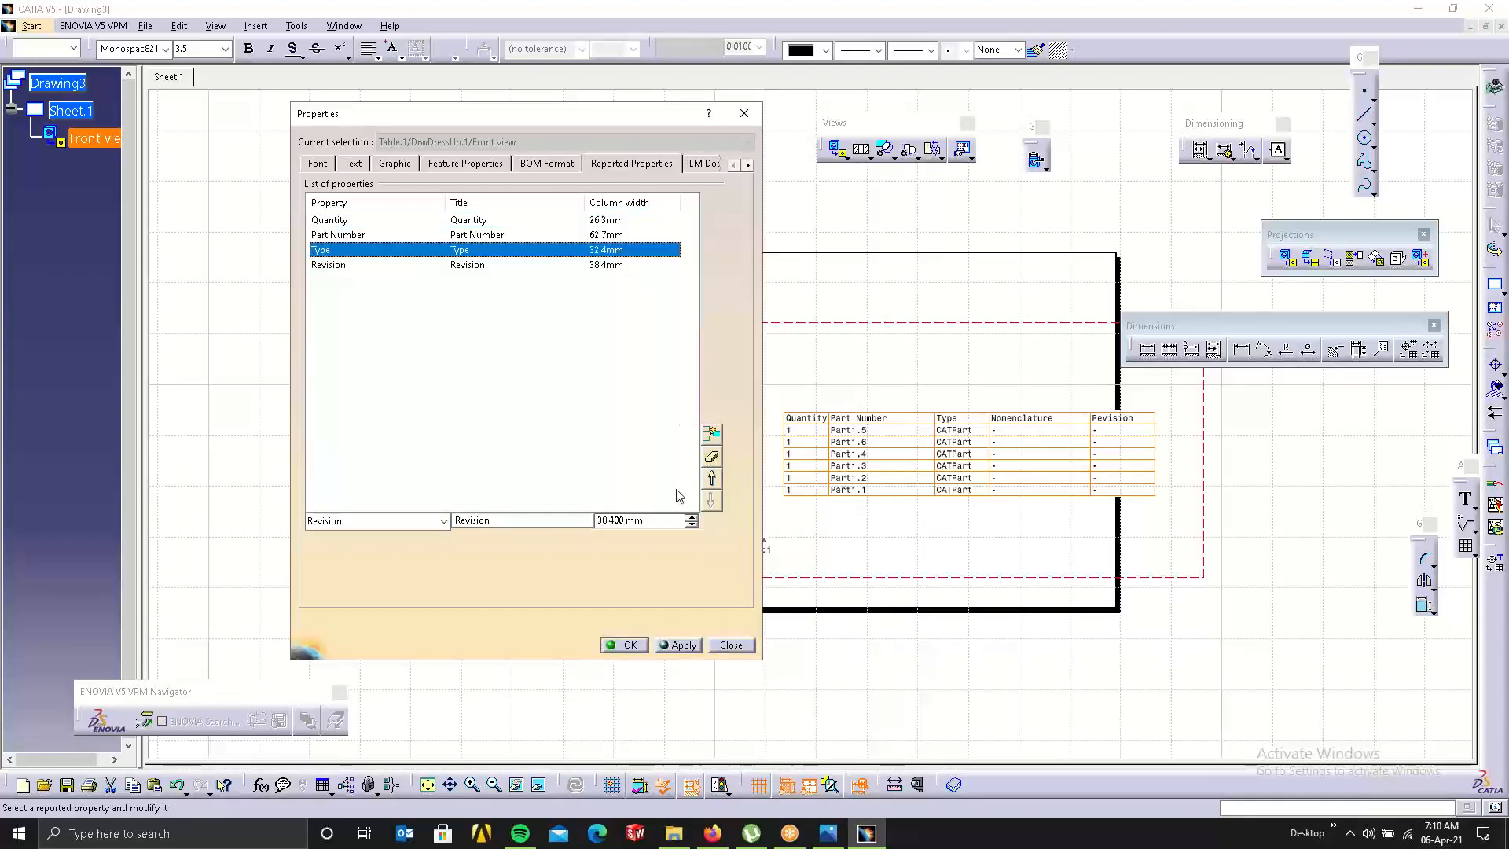
left_click(712, 456)
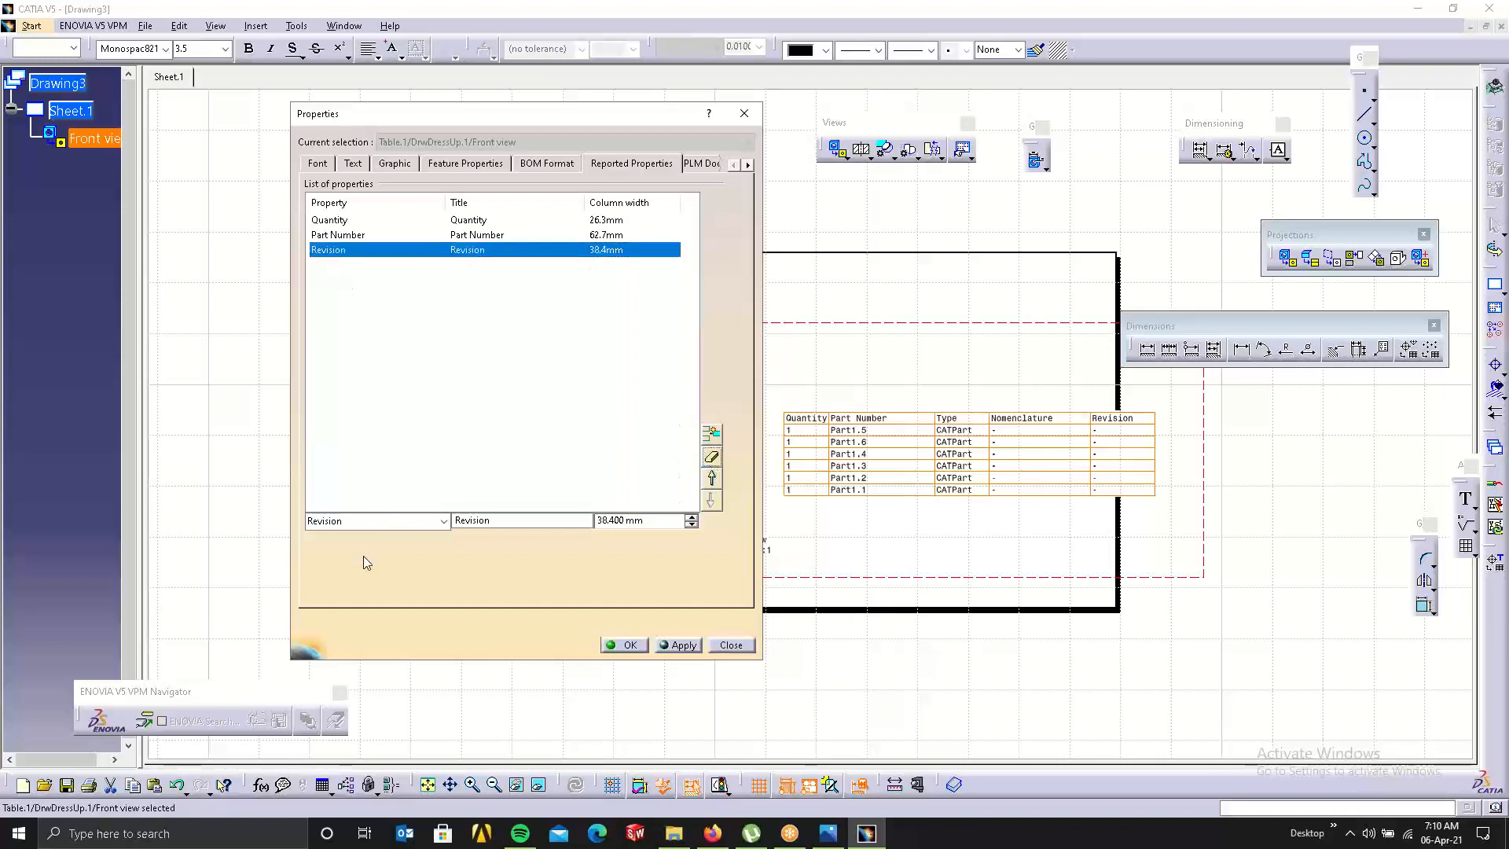
Add a Quantity column at the end of the reported properties and change the first column to Item No. with the title SL. NO.
left_click(428, 415)
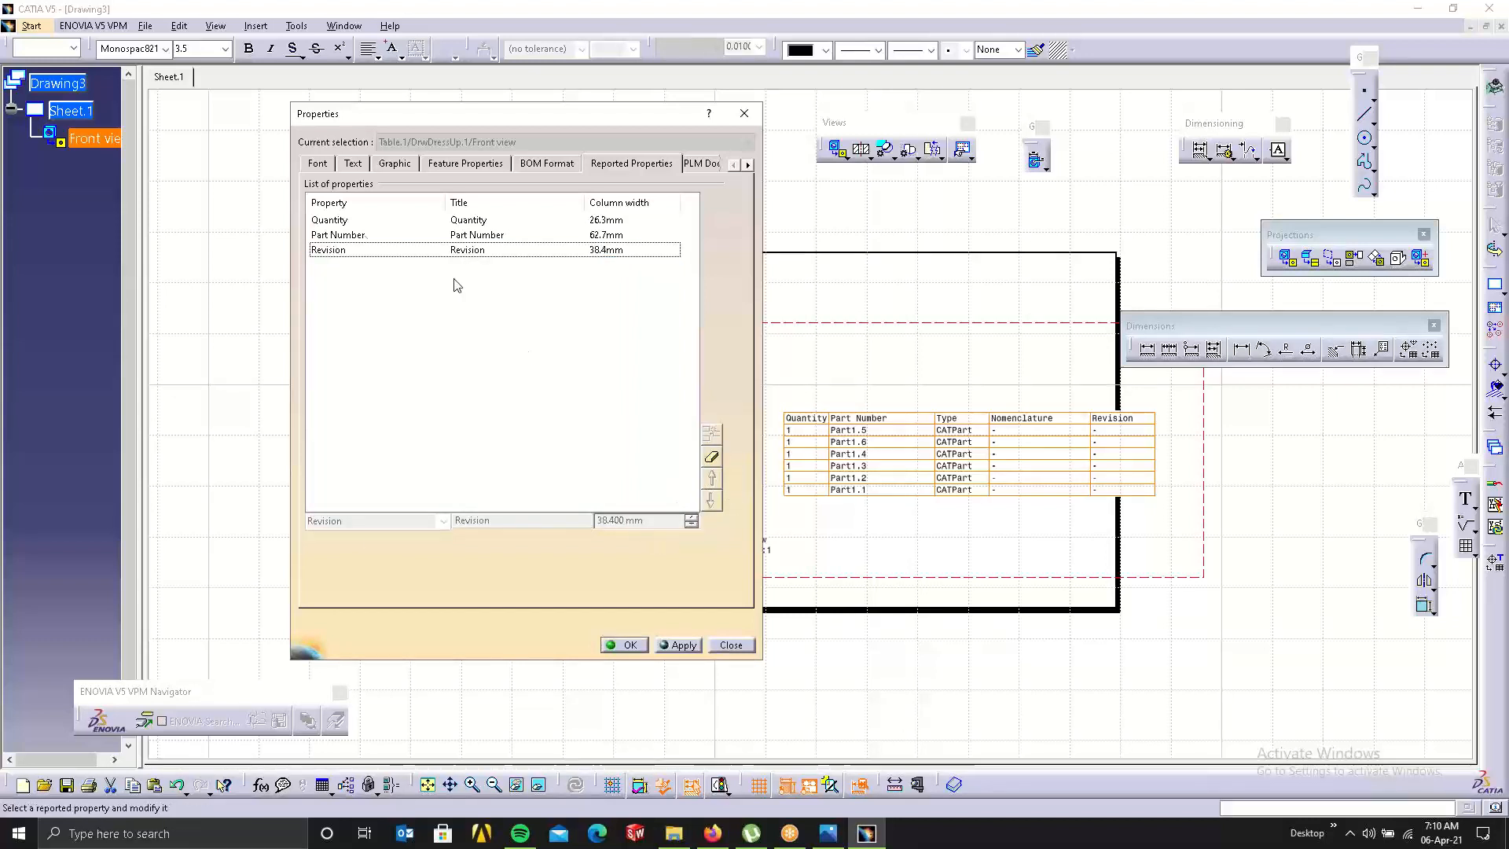
left_click(347, 220)
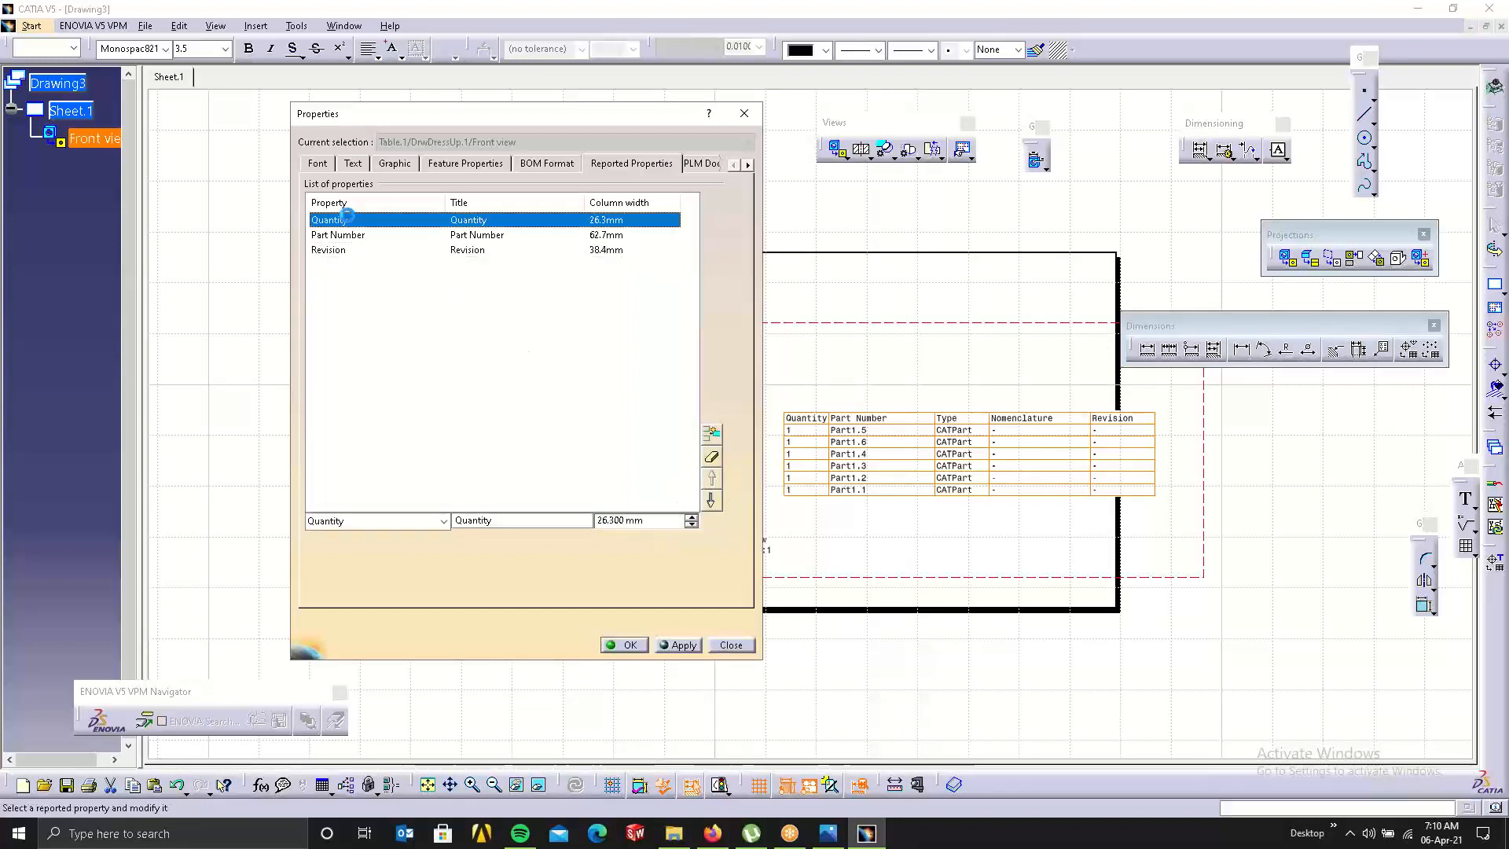
left_click(712, 434)
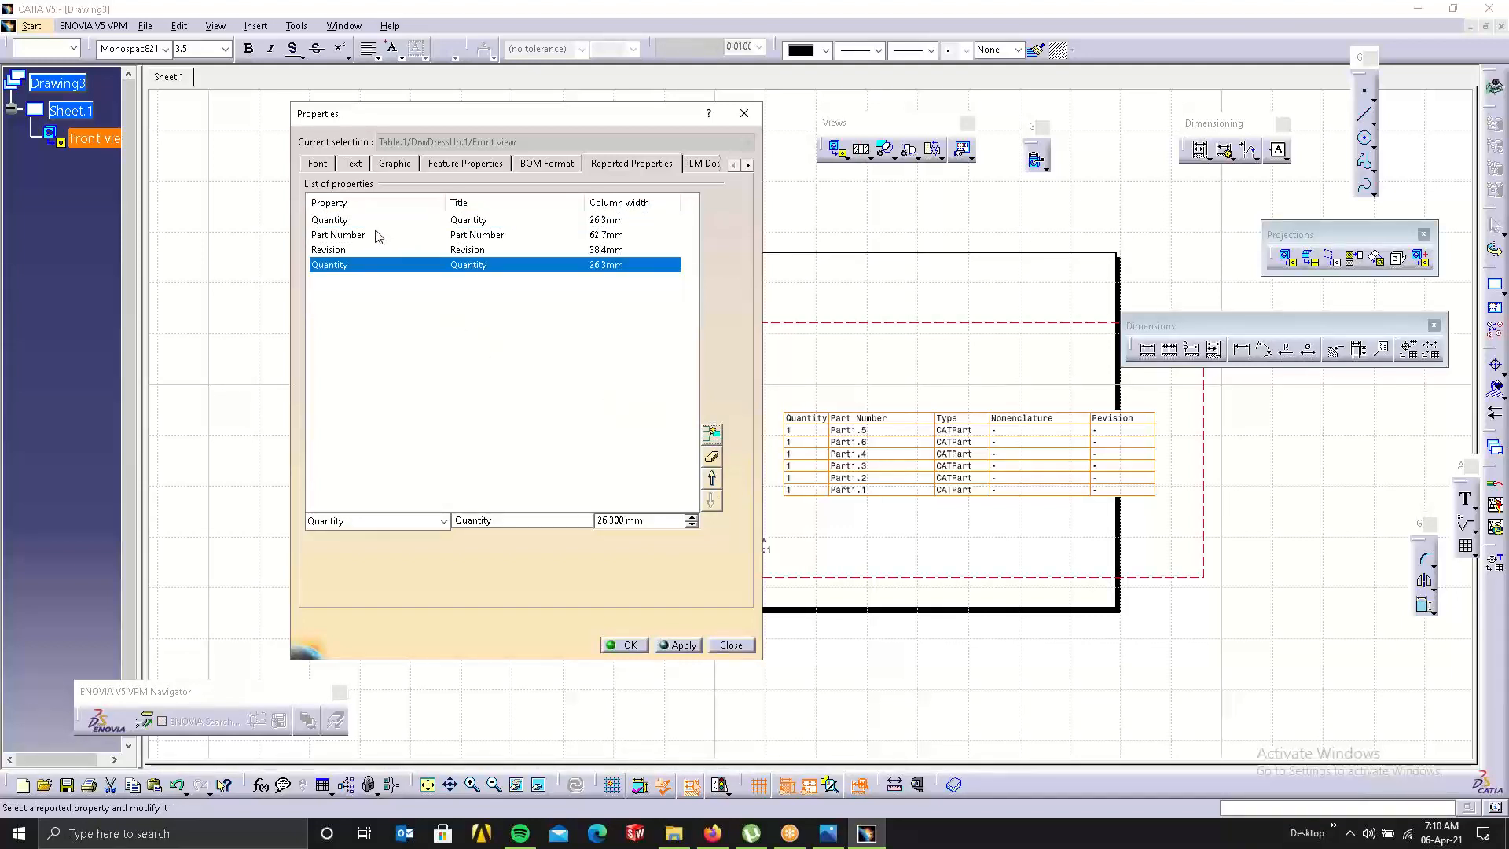
left_click(352, 221)
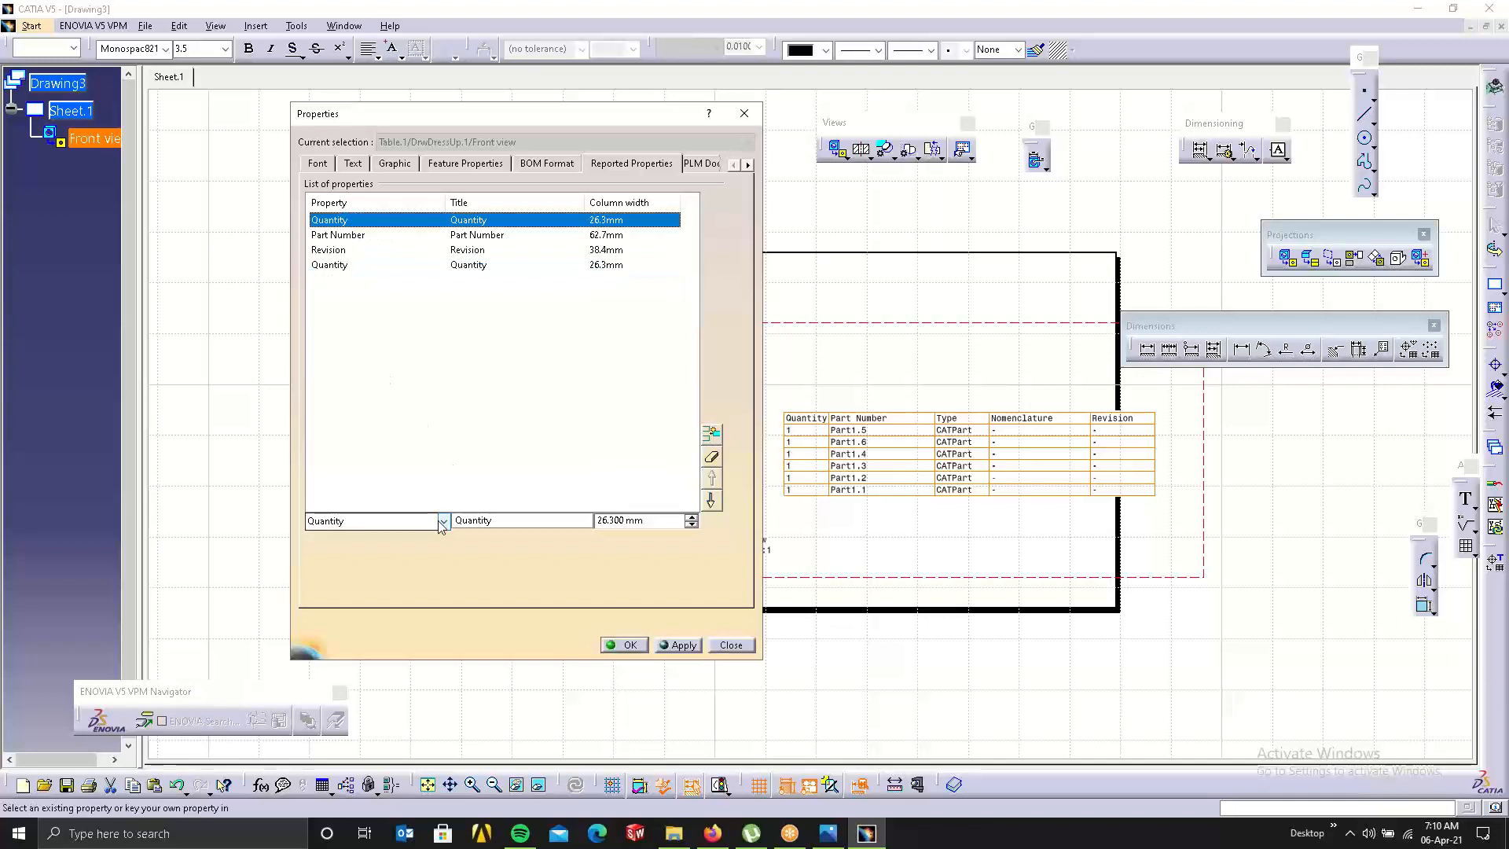
left_click(442, 523)
left_click(350, 660)
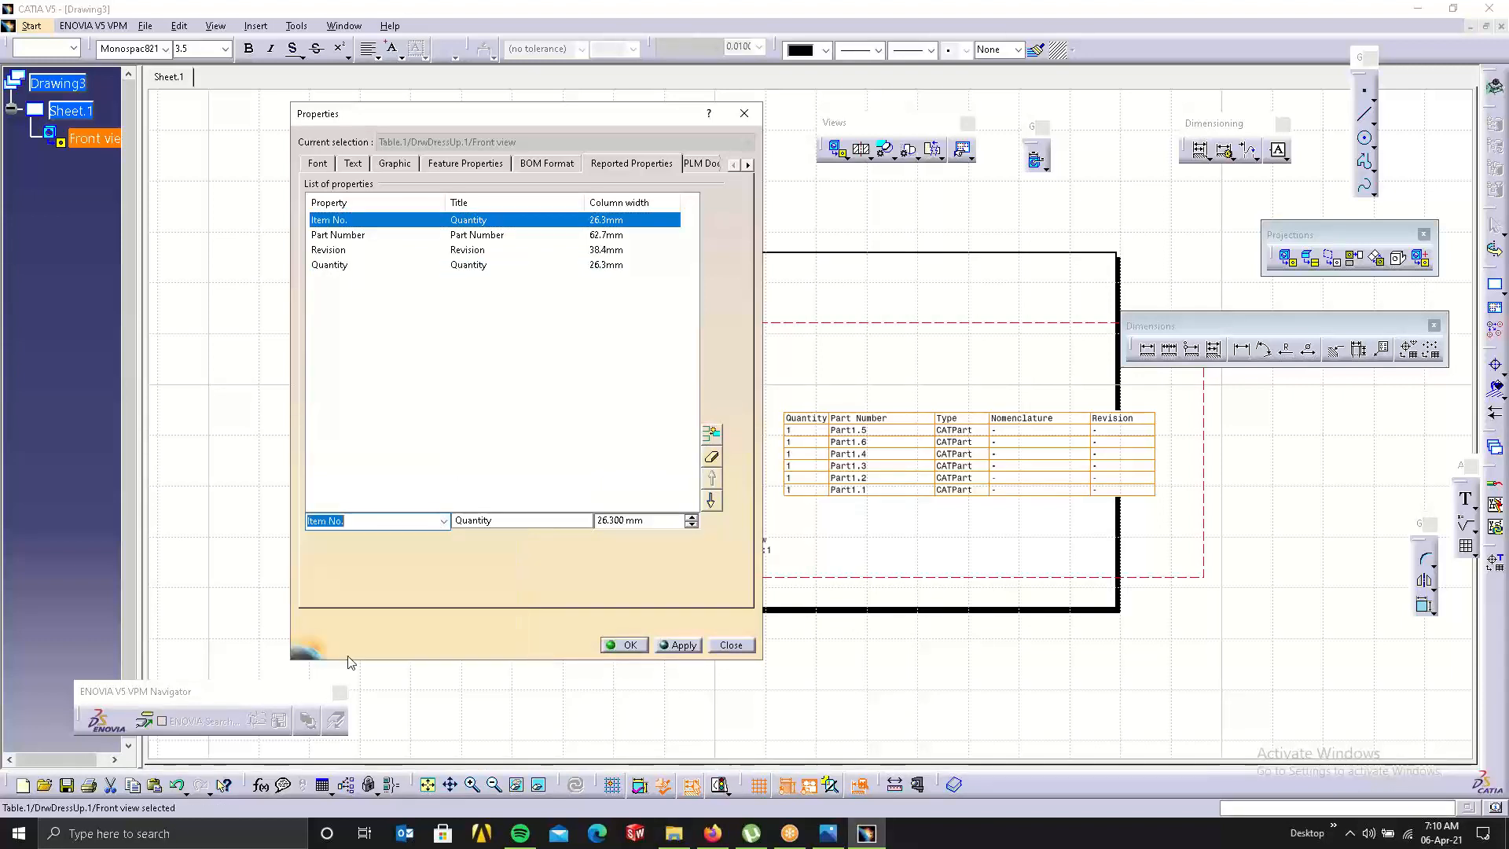
double_click(544, 520)
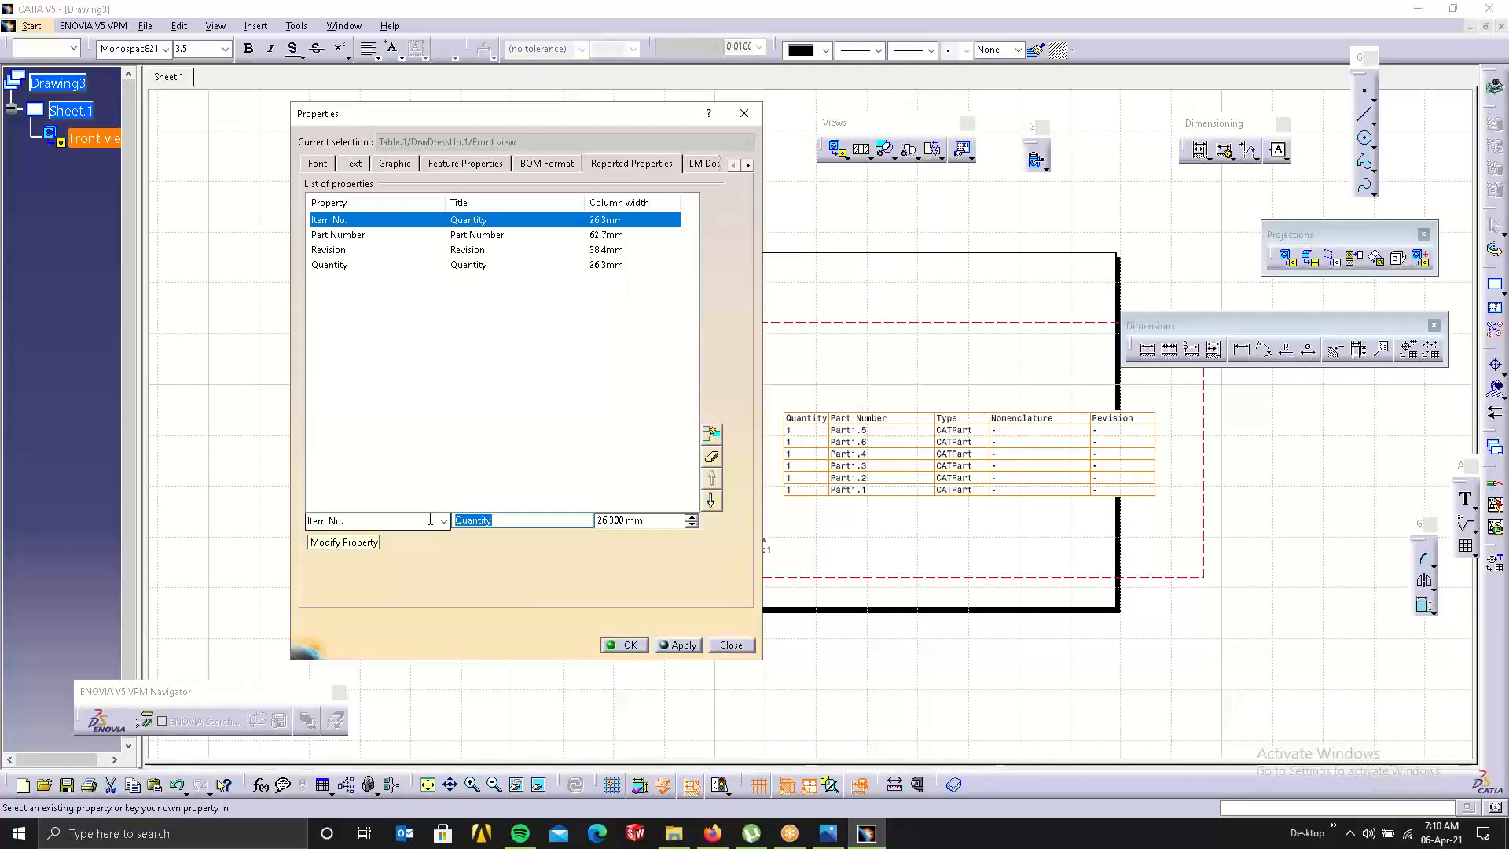
type("BAL")
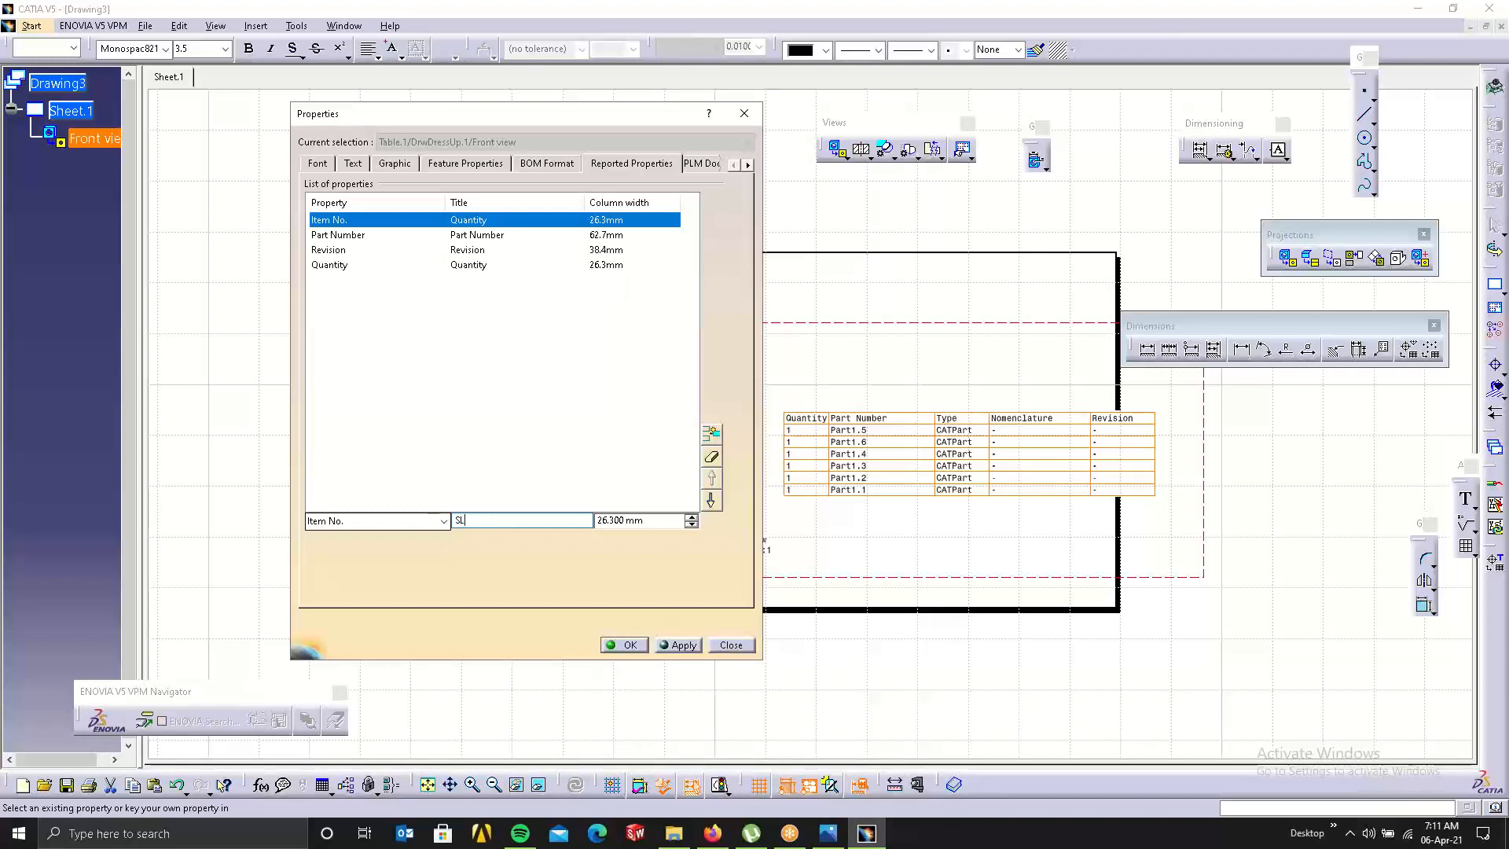
type(". NO.")
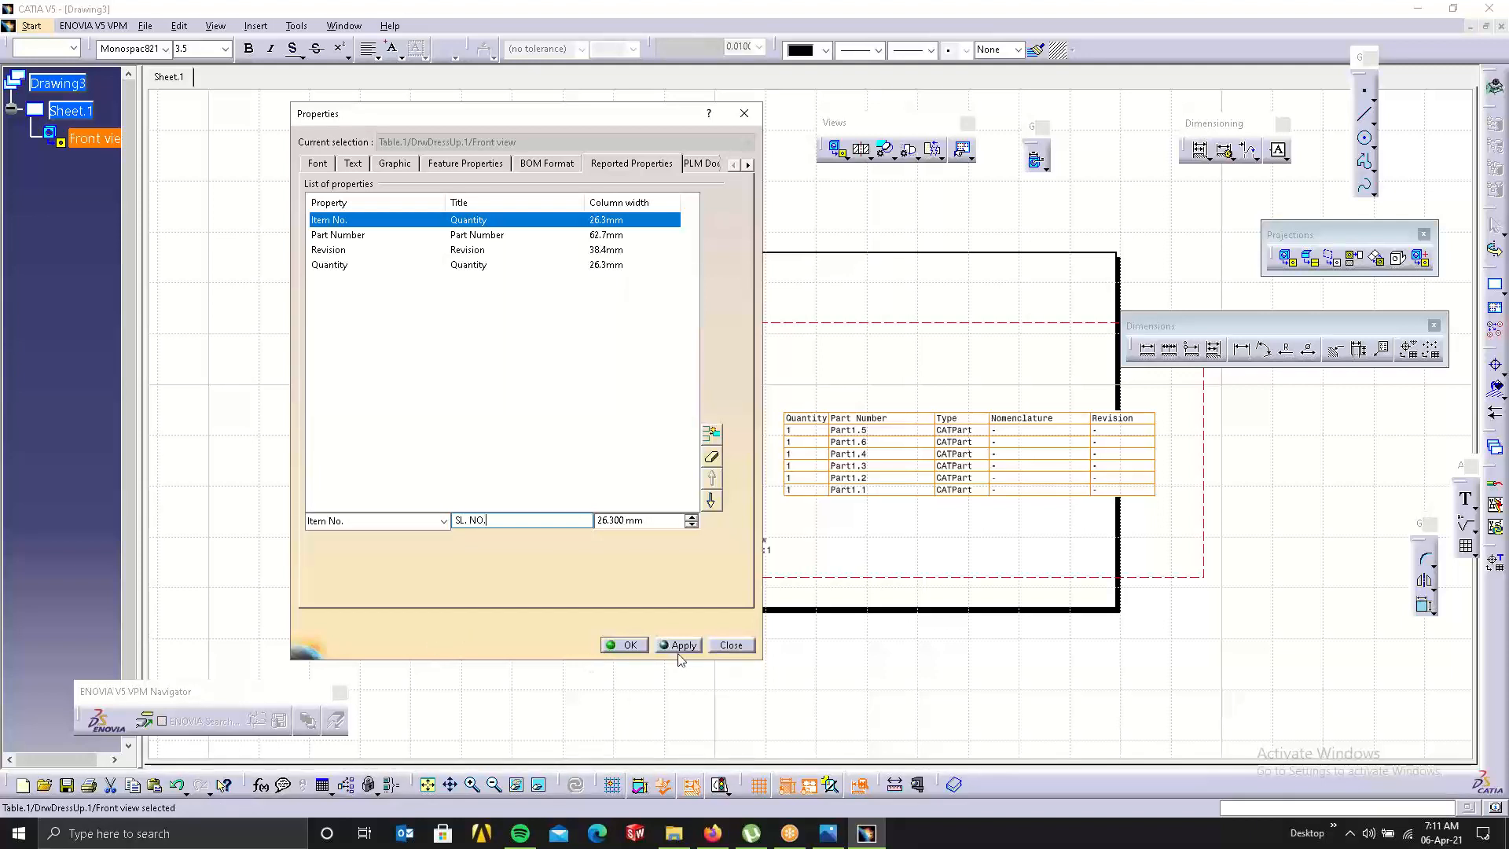
key("Return")
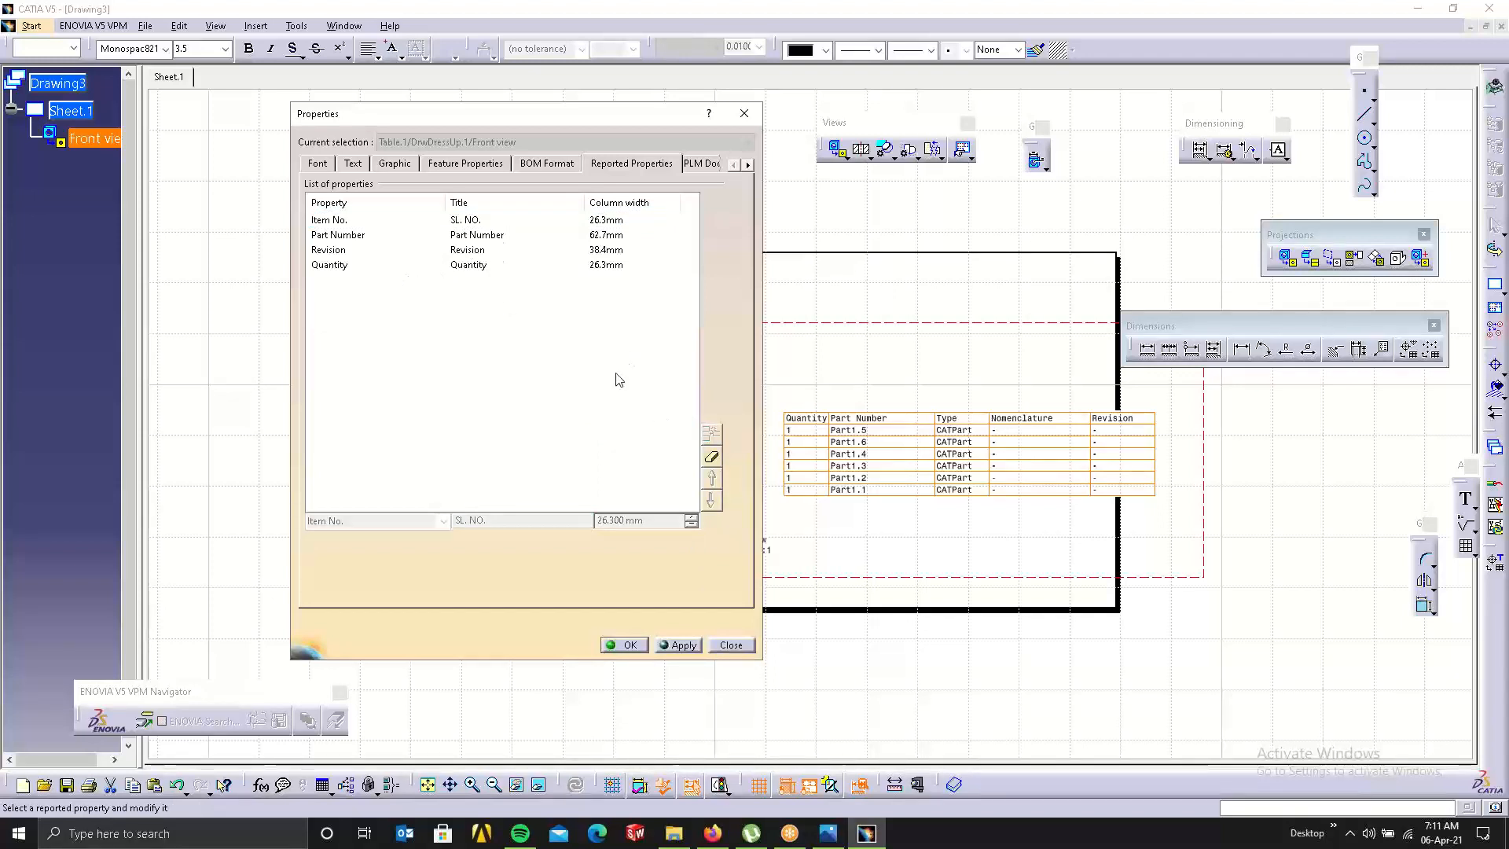
Add a Weight column titled MASS as the last reported property and apply the changes to the bill of material table.
left_click(346, 266)
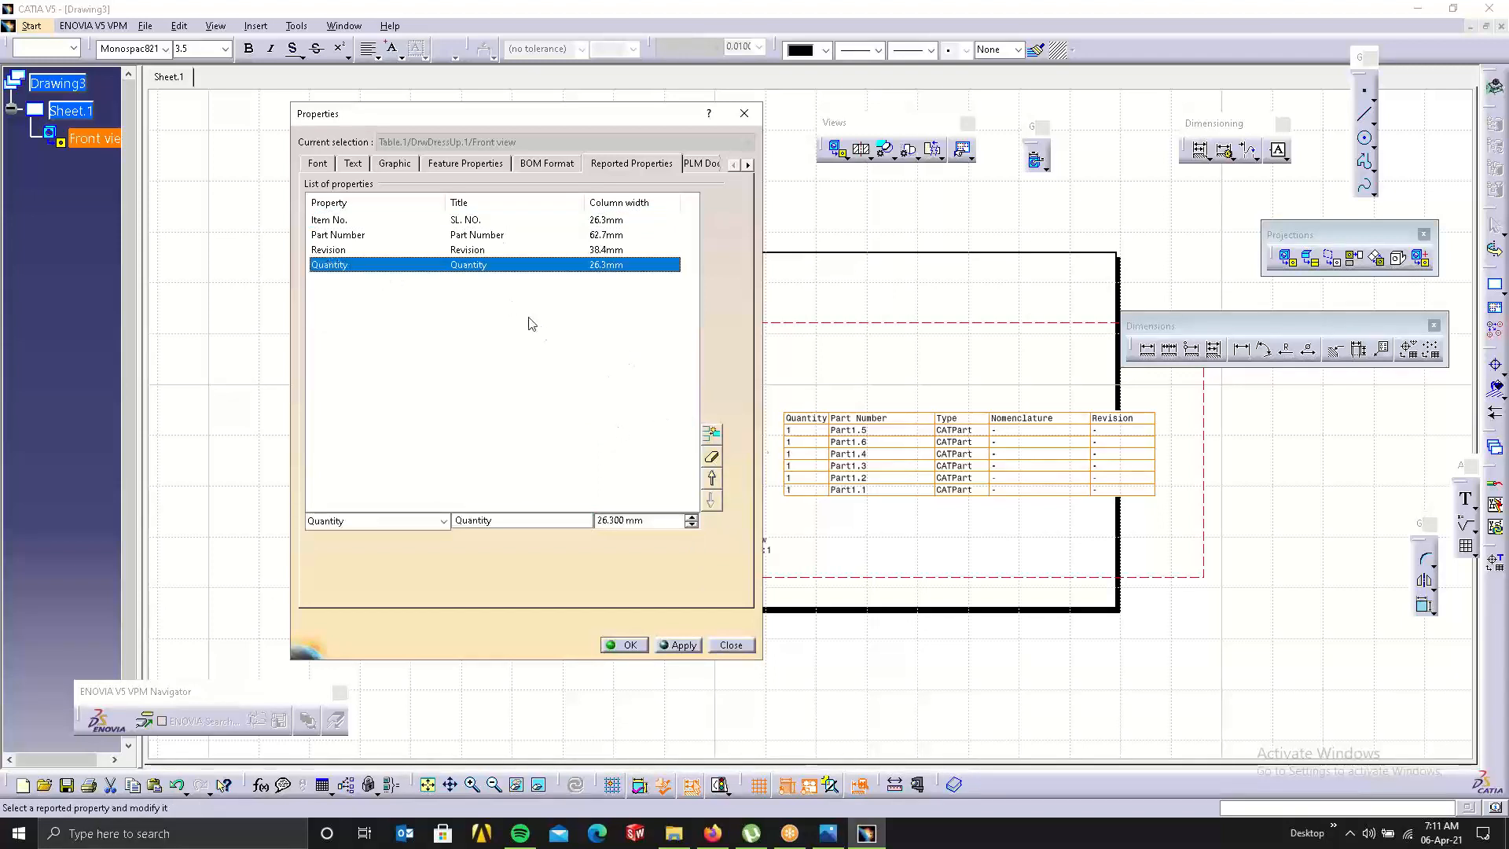
left_click(712, 433)
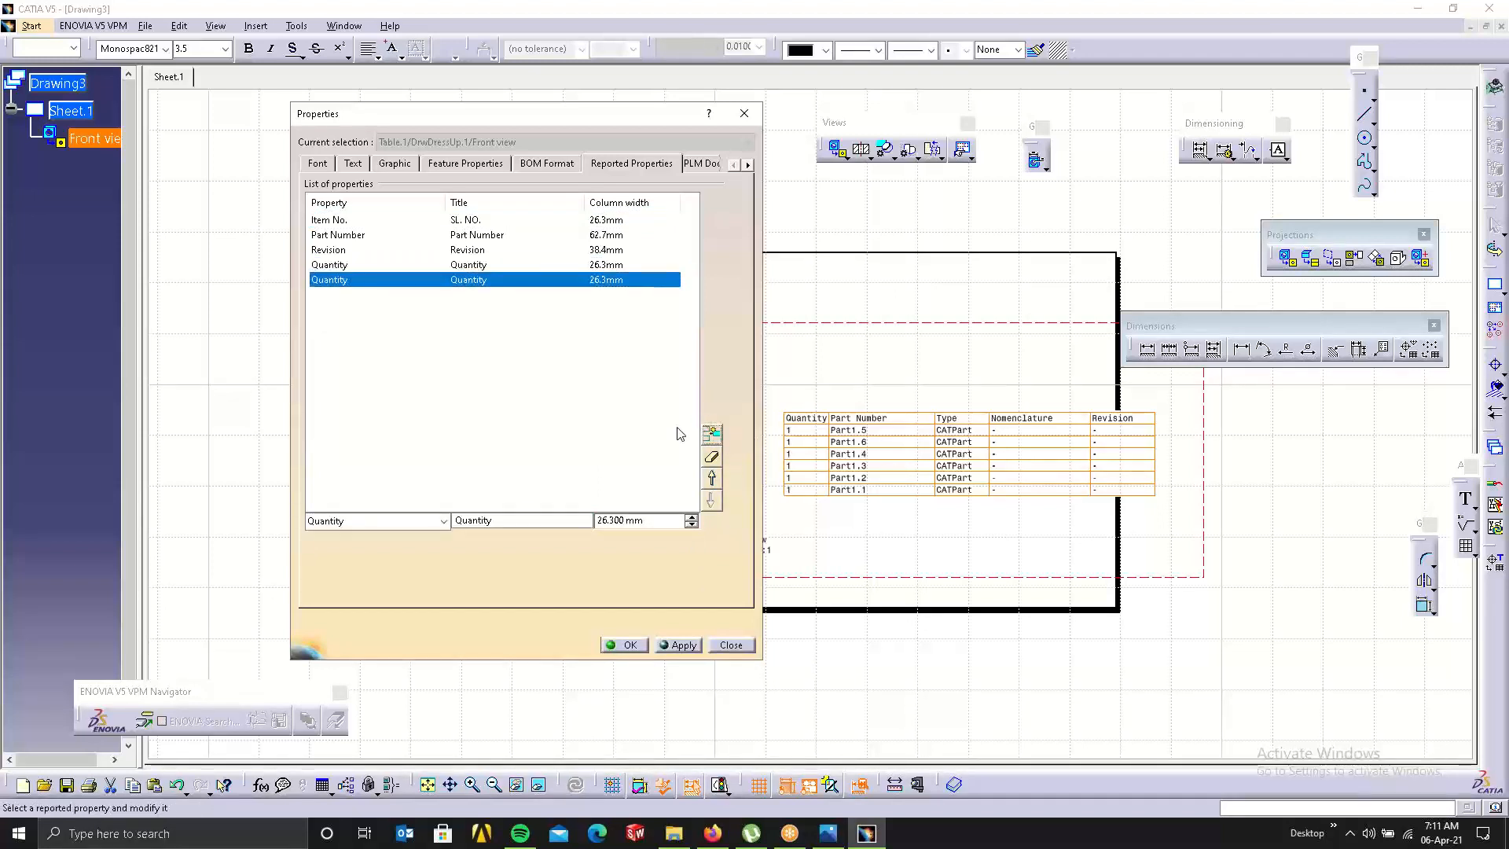
left_click(442, 522)
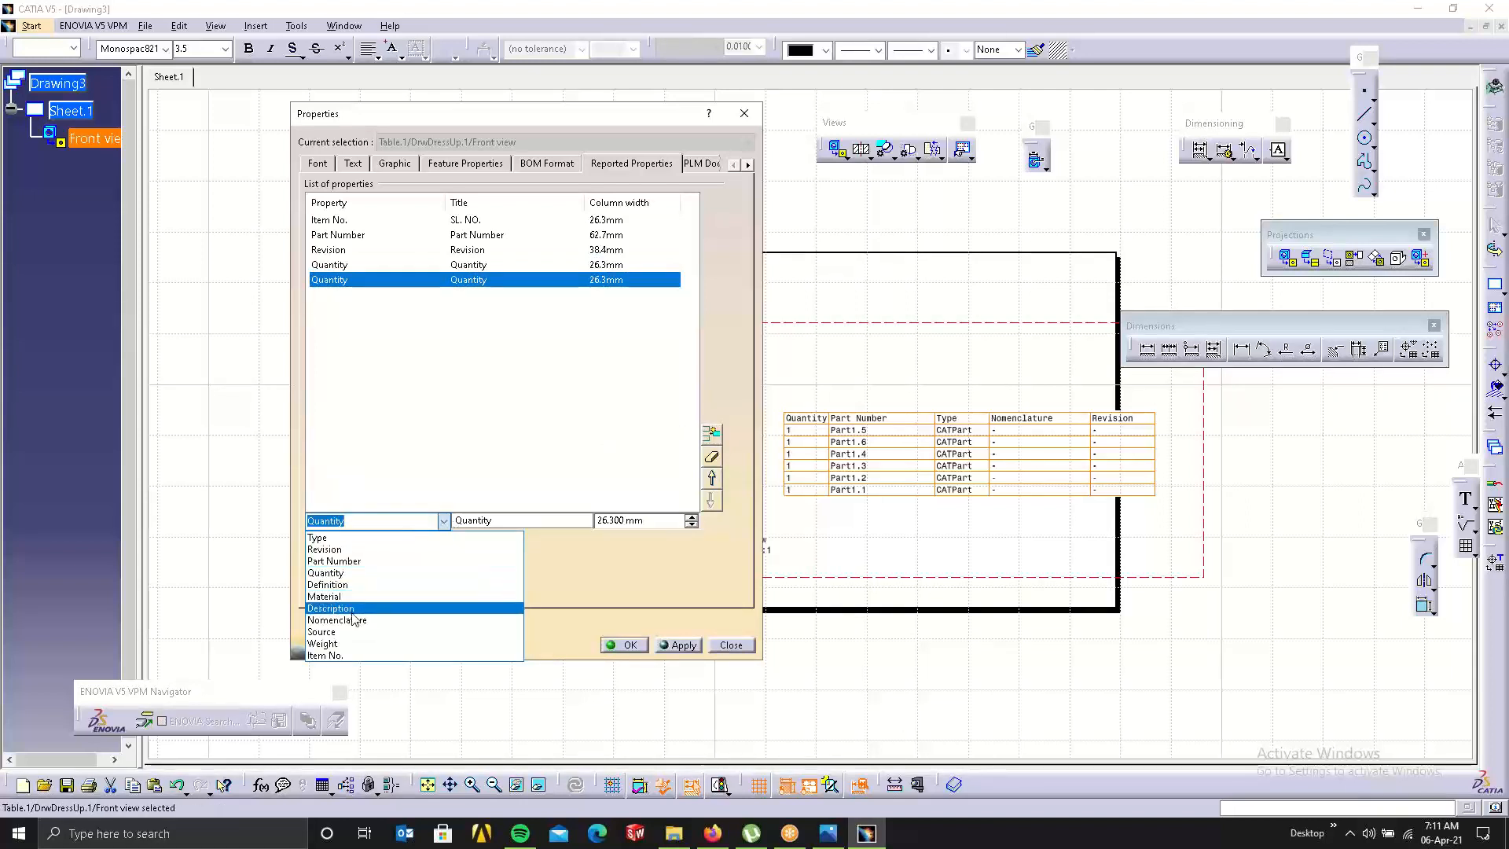
left_click(338, 644)
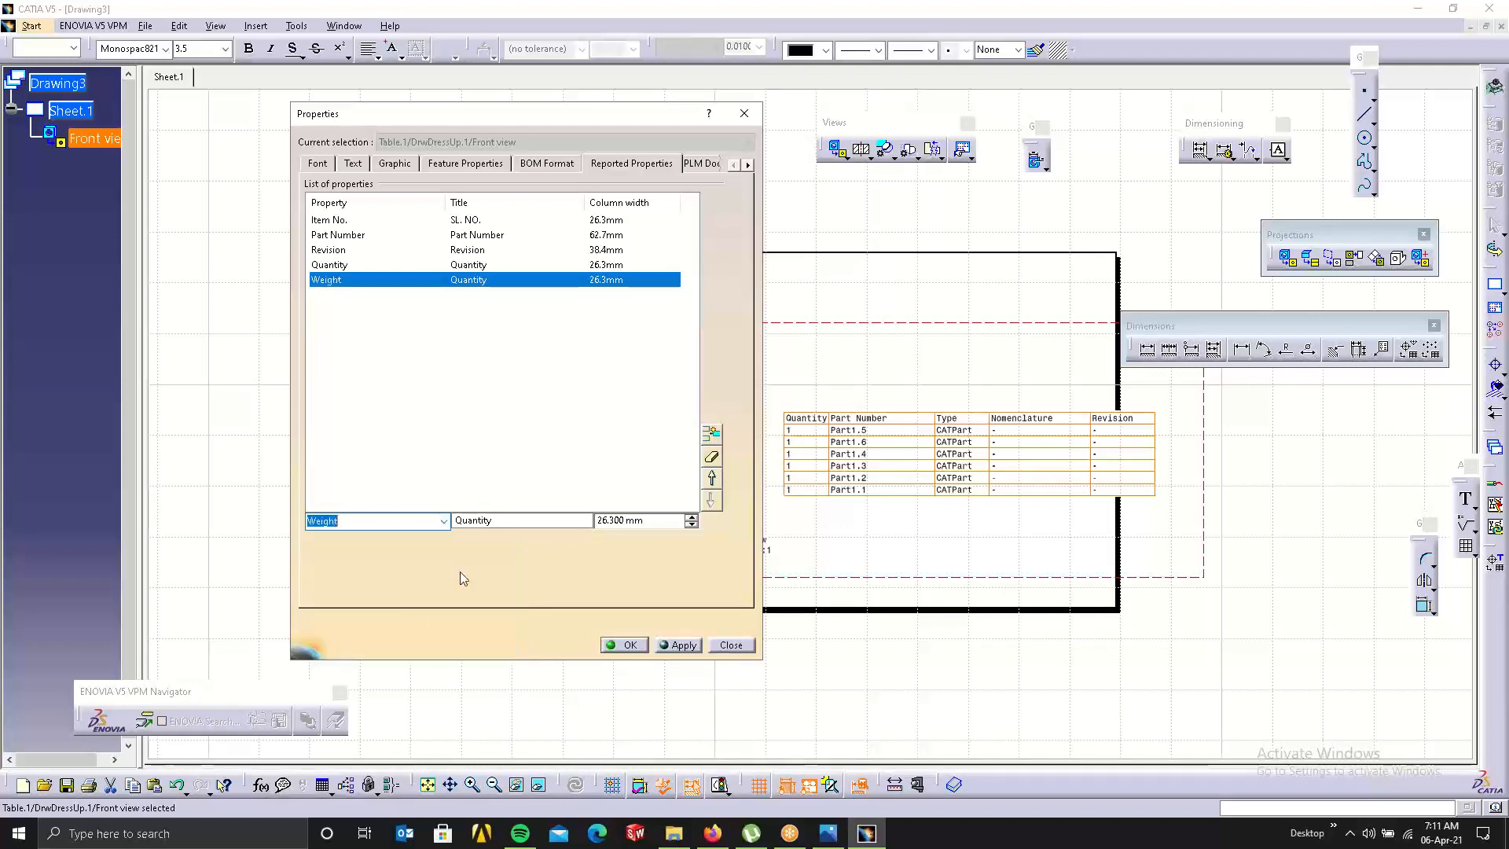
double_click(475, 520)
type("MASS")
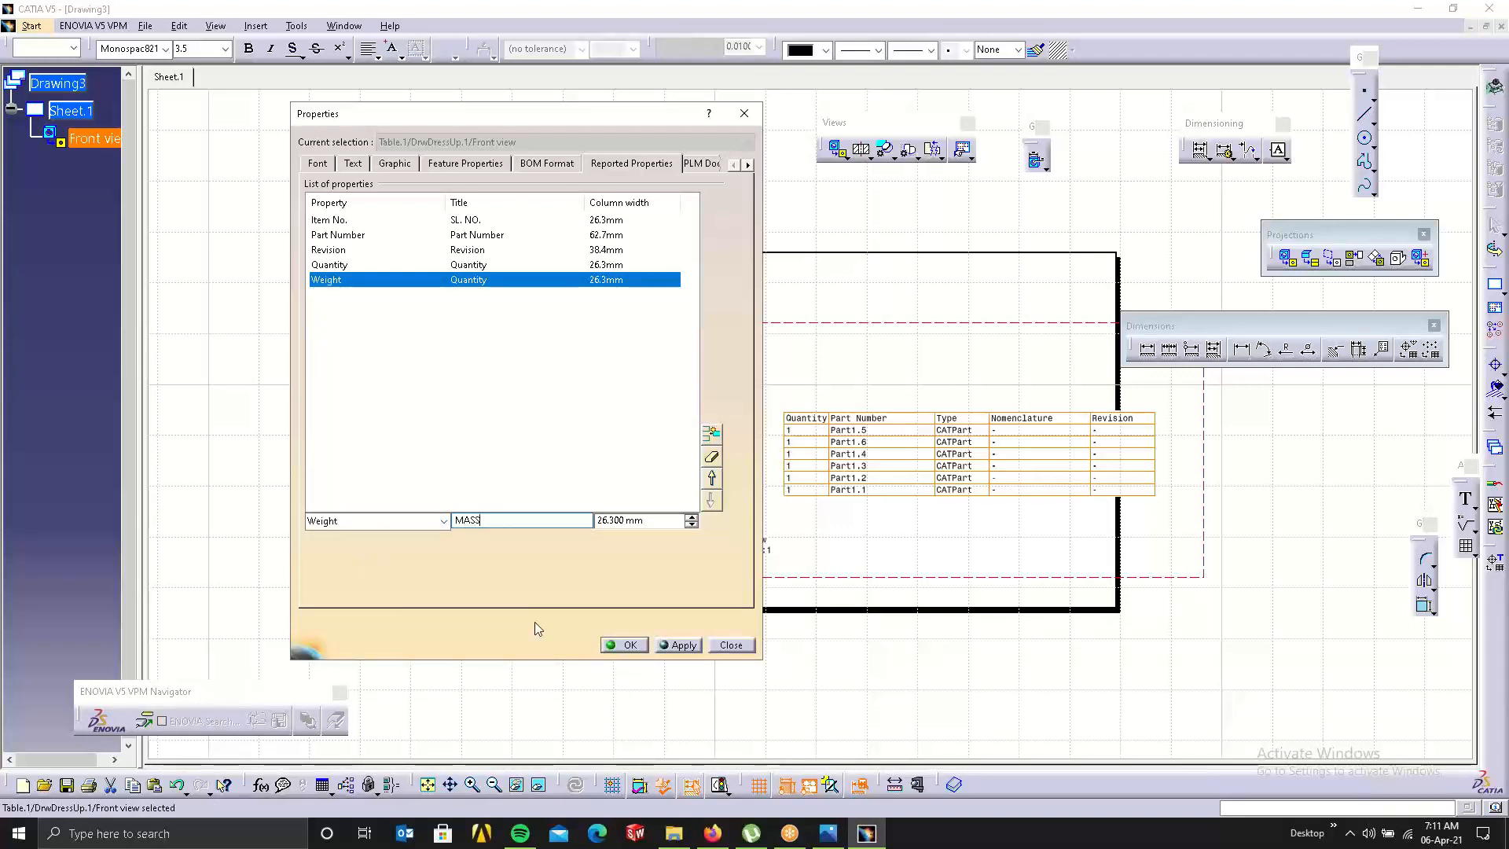
left_click(631, 645)
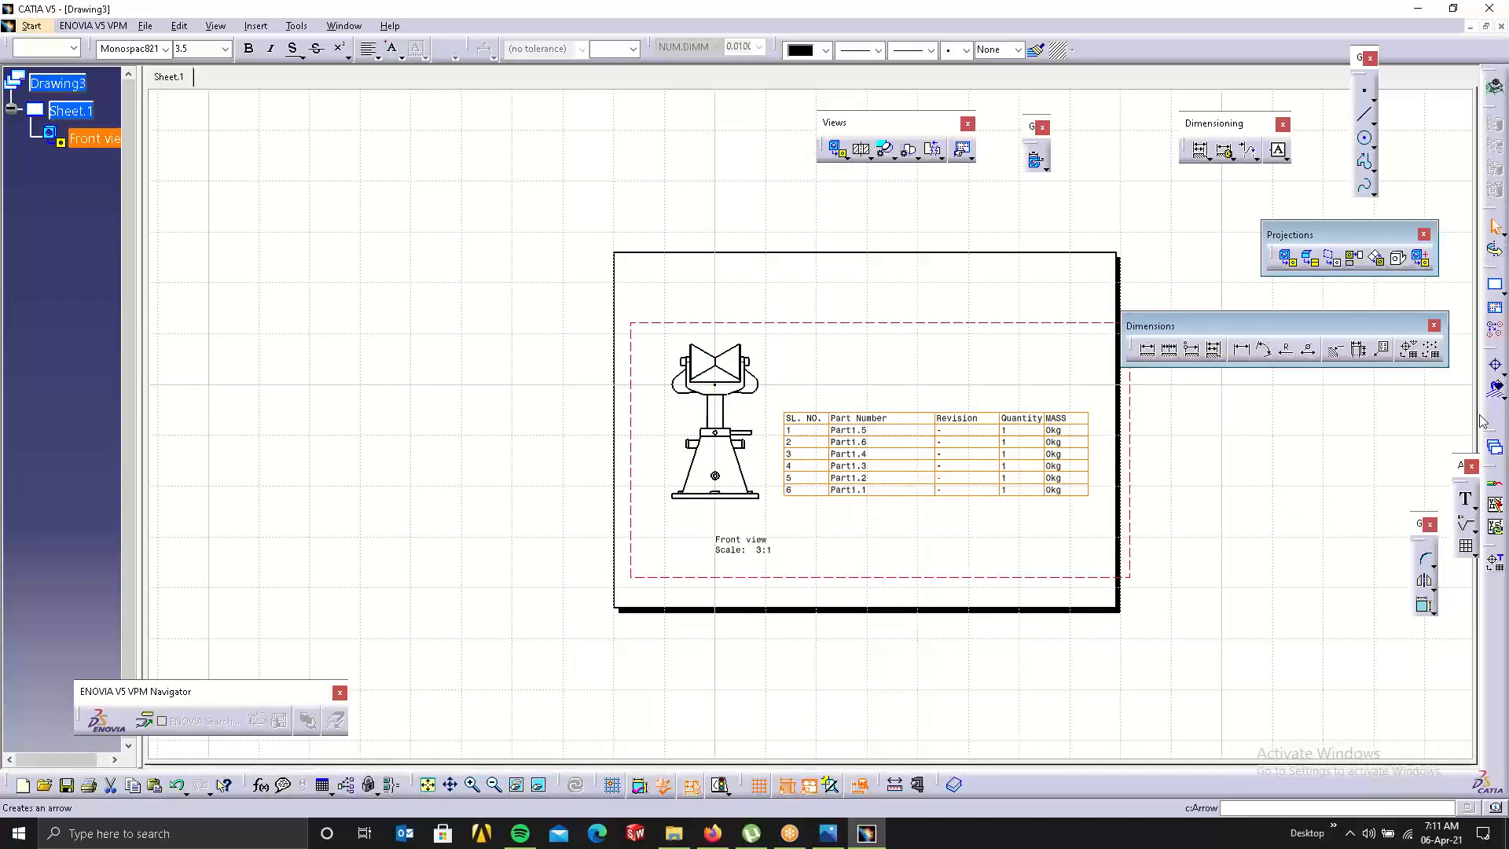
Generate balloons for the parts in the front view.
left_click(1037, 161)
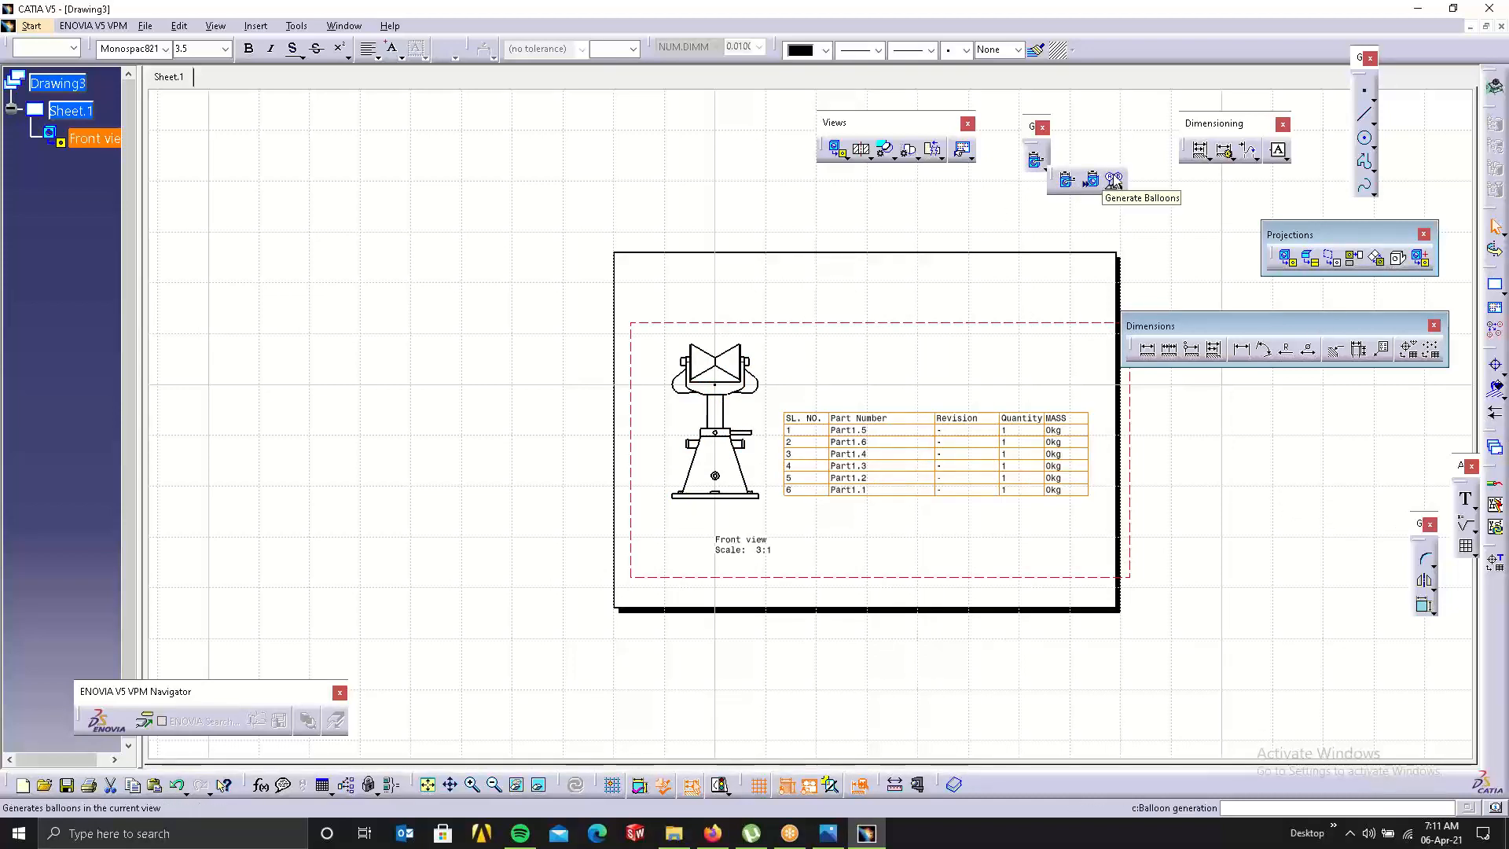
left_click(1115, 179)
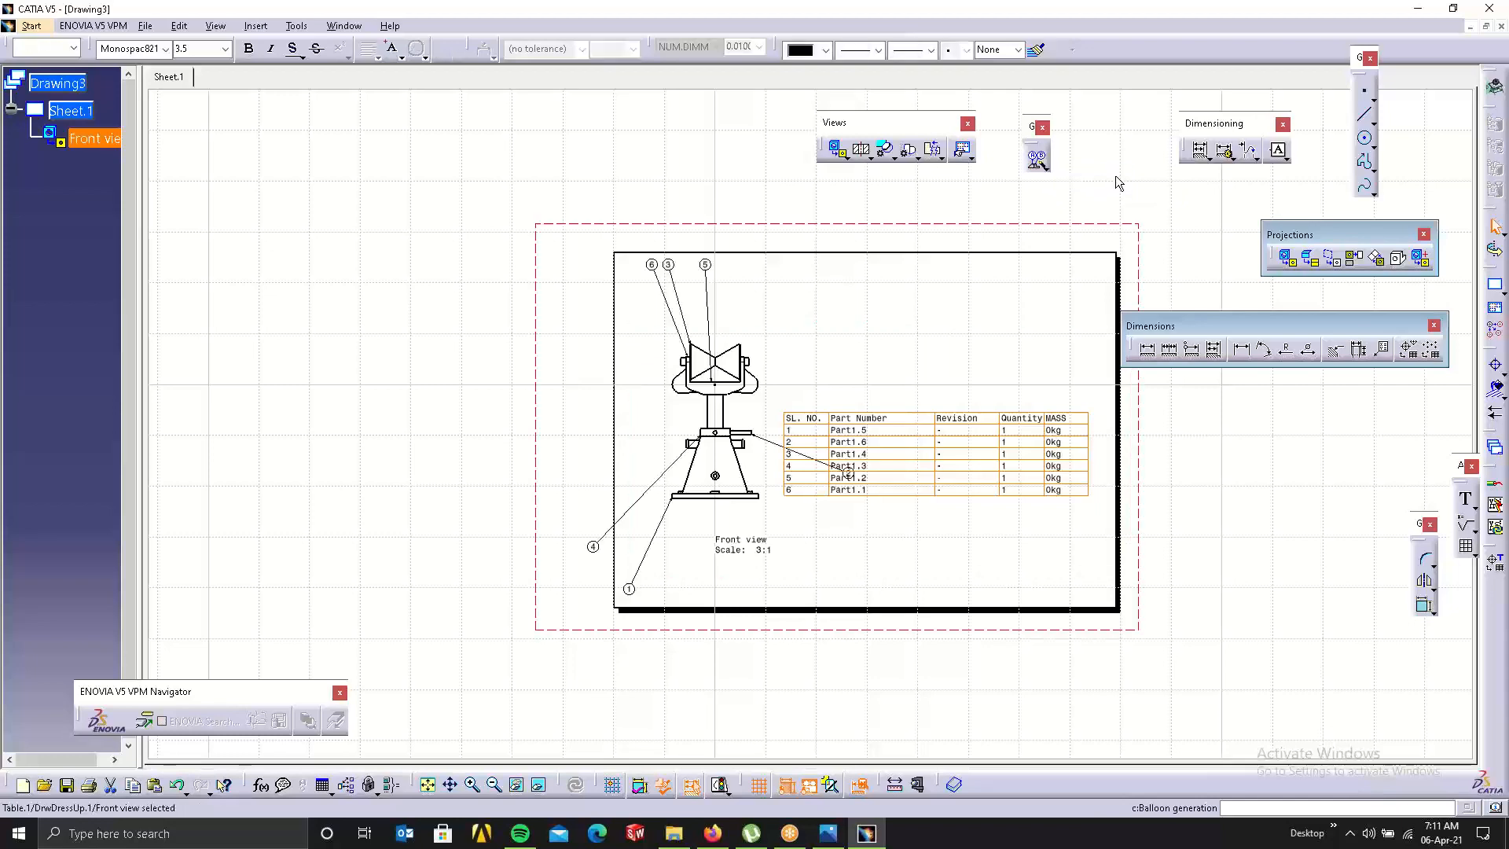
left_click(876, 553)
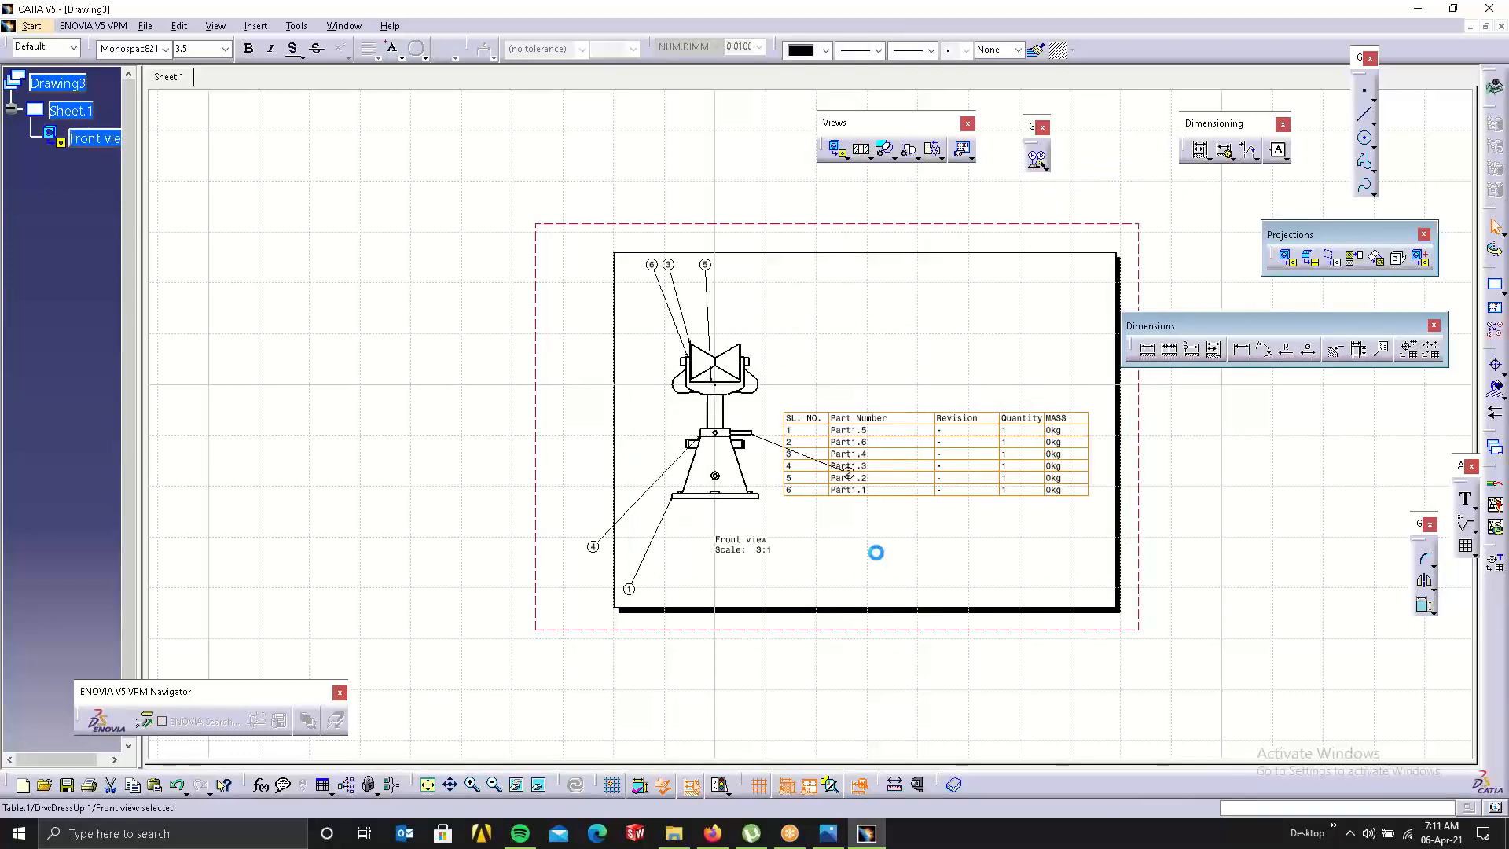
Reposition balloons 6, 2 and 4 closer to their parts around the front view, clearing balloon 2 off the table.
middle_click_drag(858, 558, 877, 503, "ctrl")
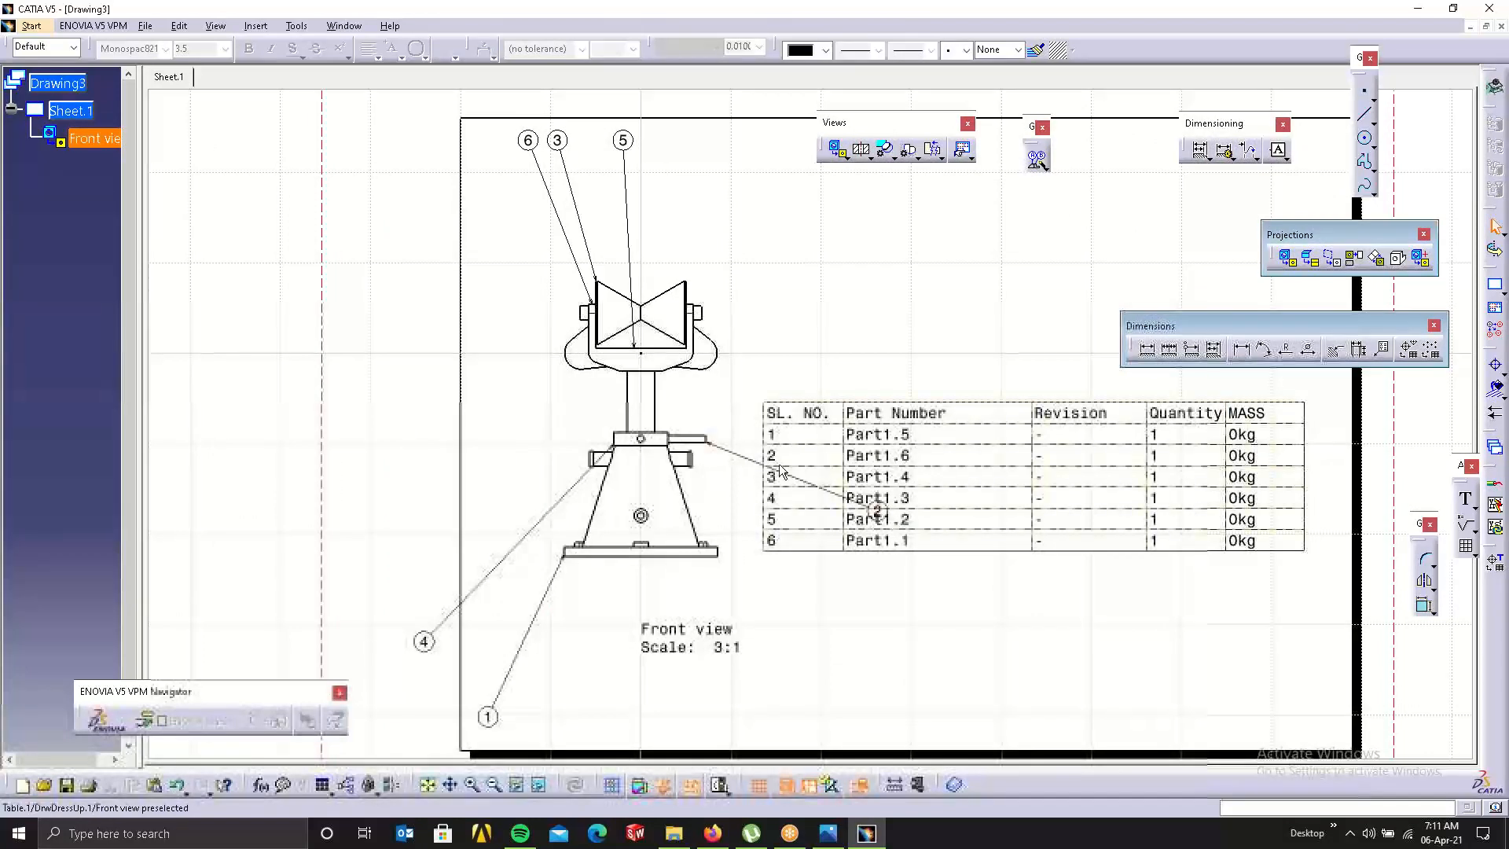
left_click(528, 140)
left_click_drag(527, 140, 516, 224)
left_click(768, 233)
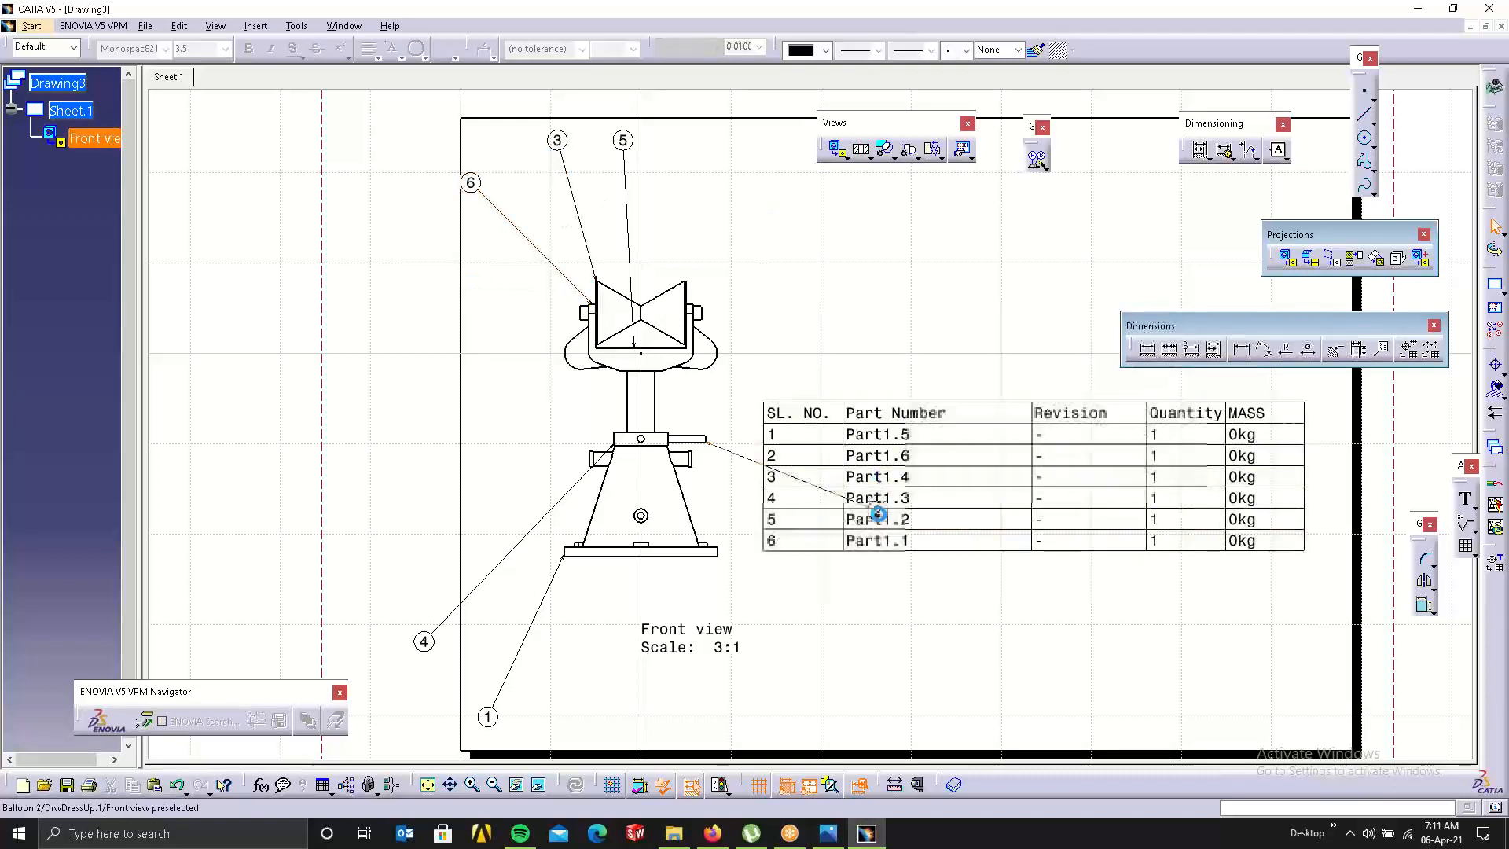
left_click_drag(876, 511, 740, 454)
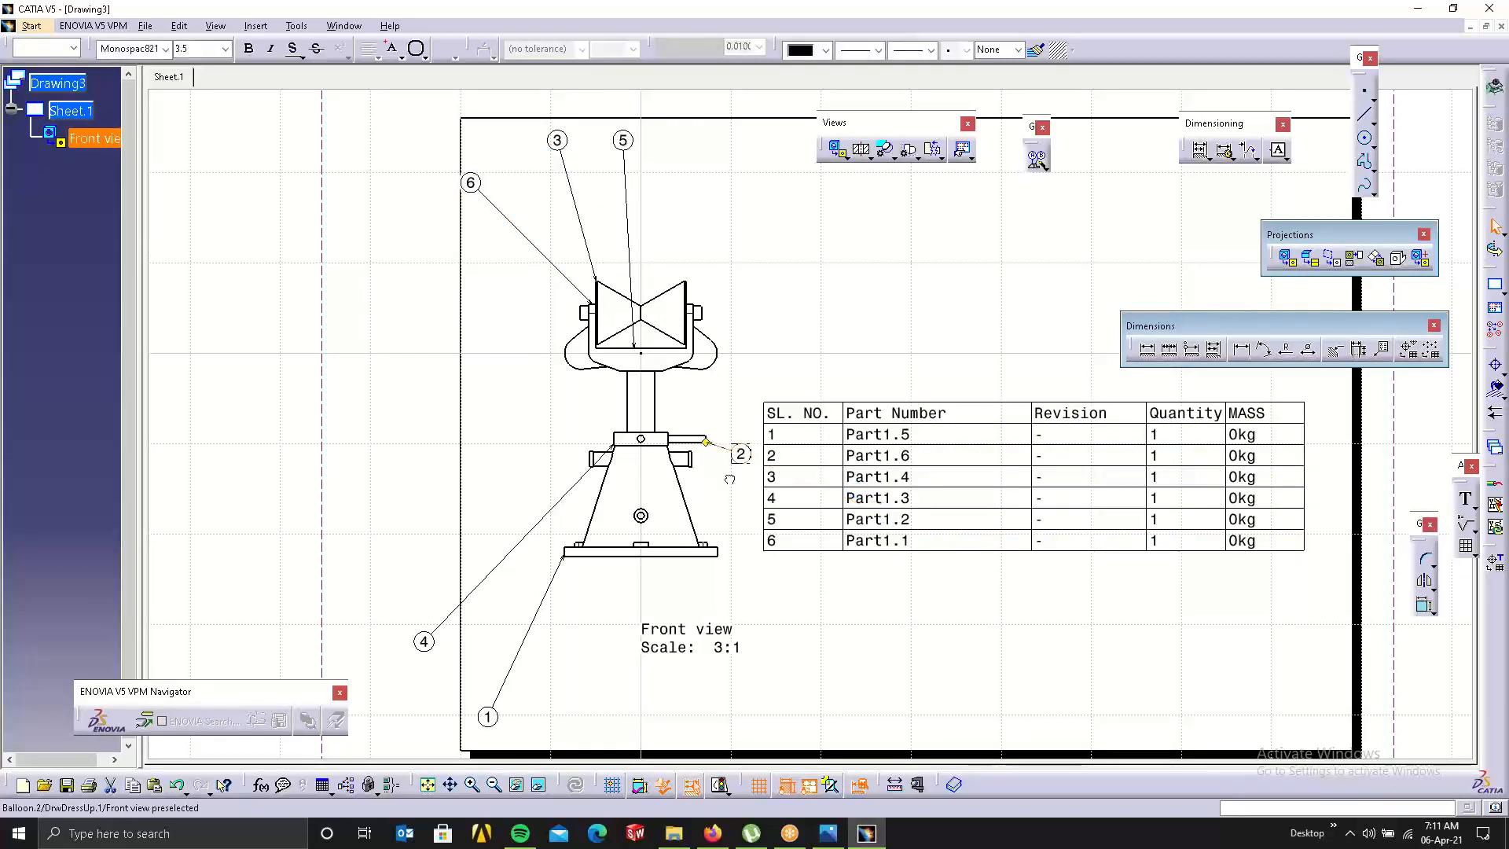
left_click(836, 609)
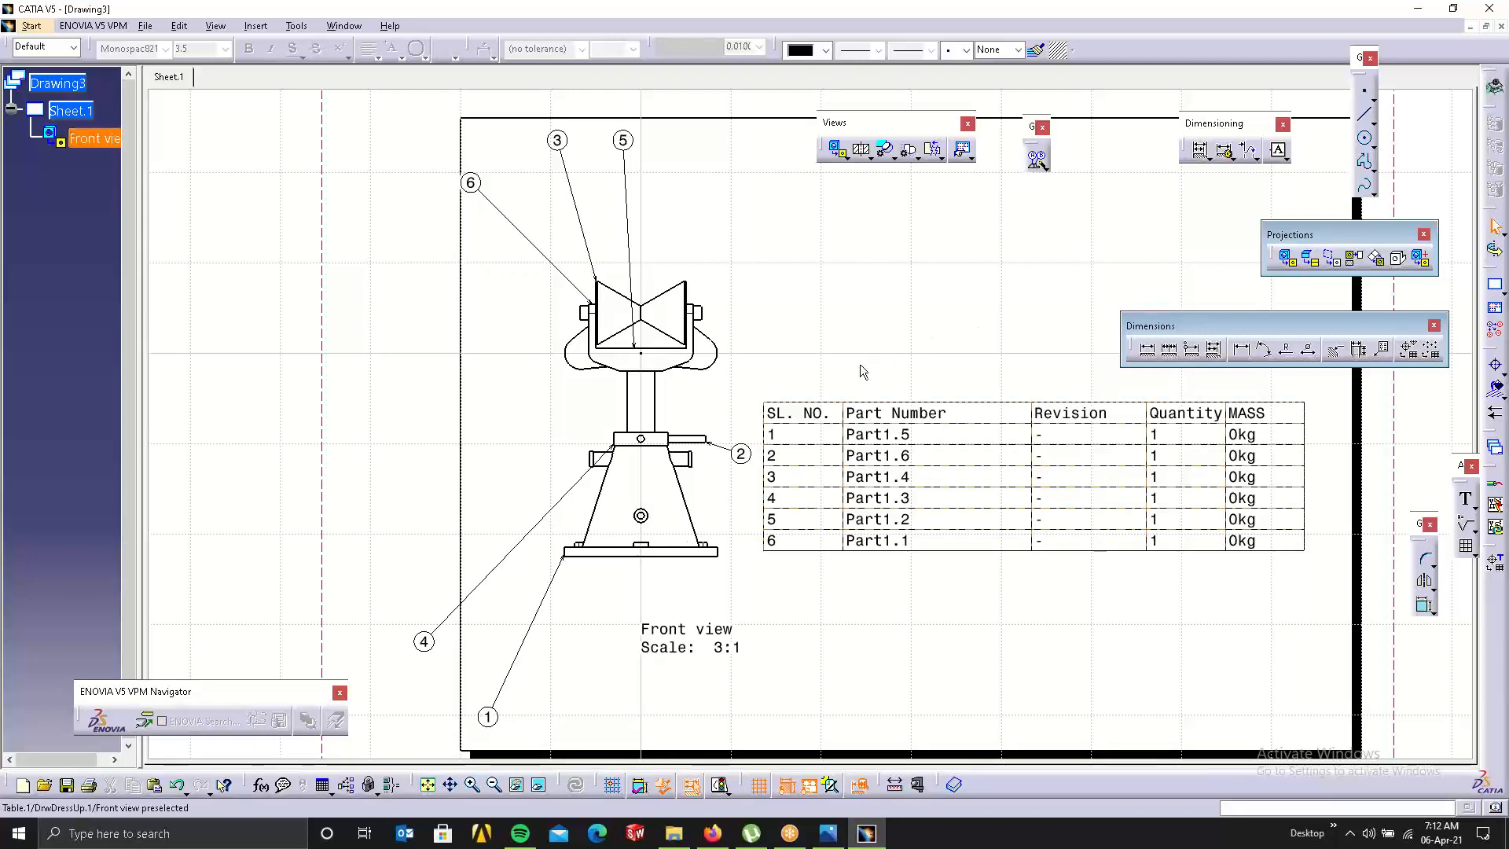
left_click_drag(423, 640, 541, 453)
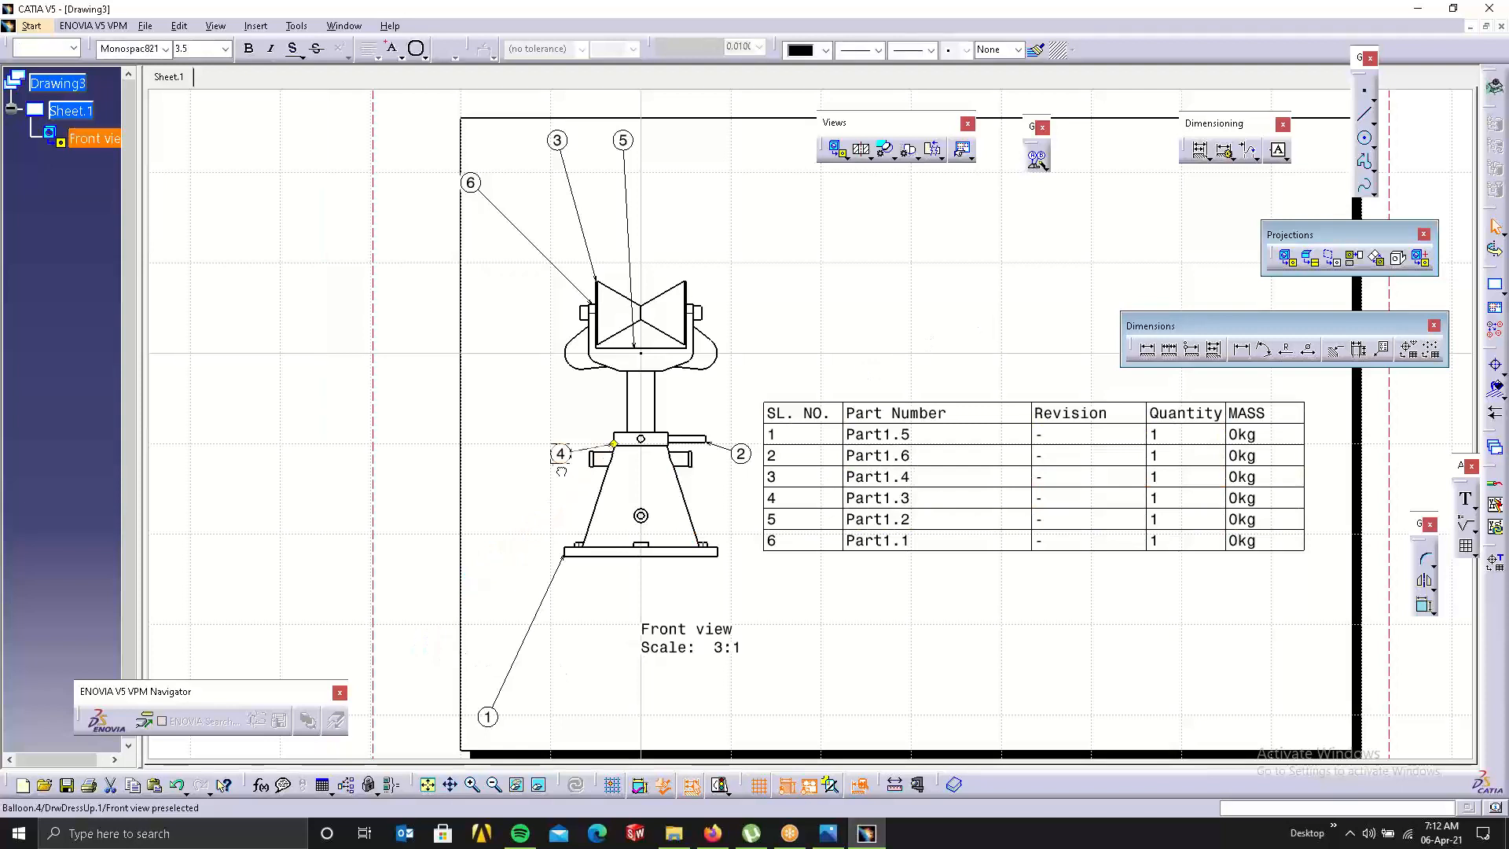
left_click(542, 688)
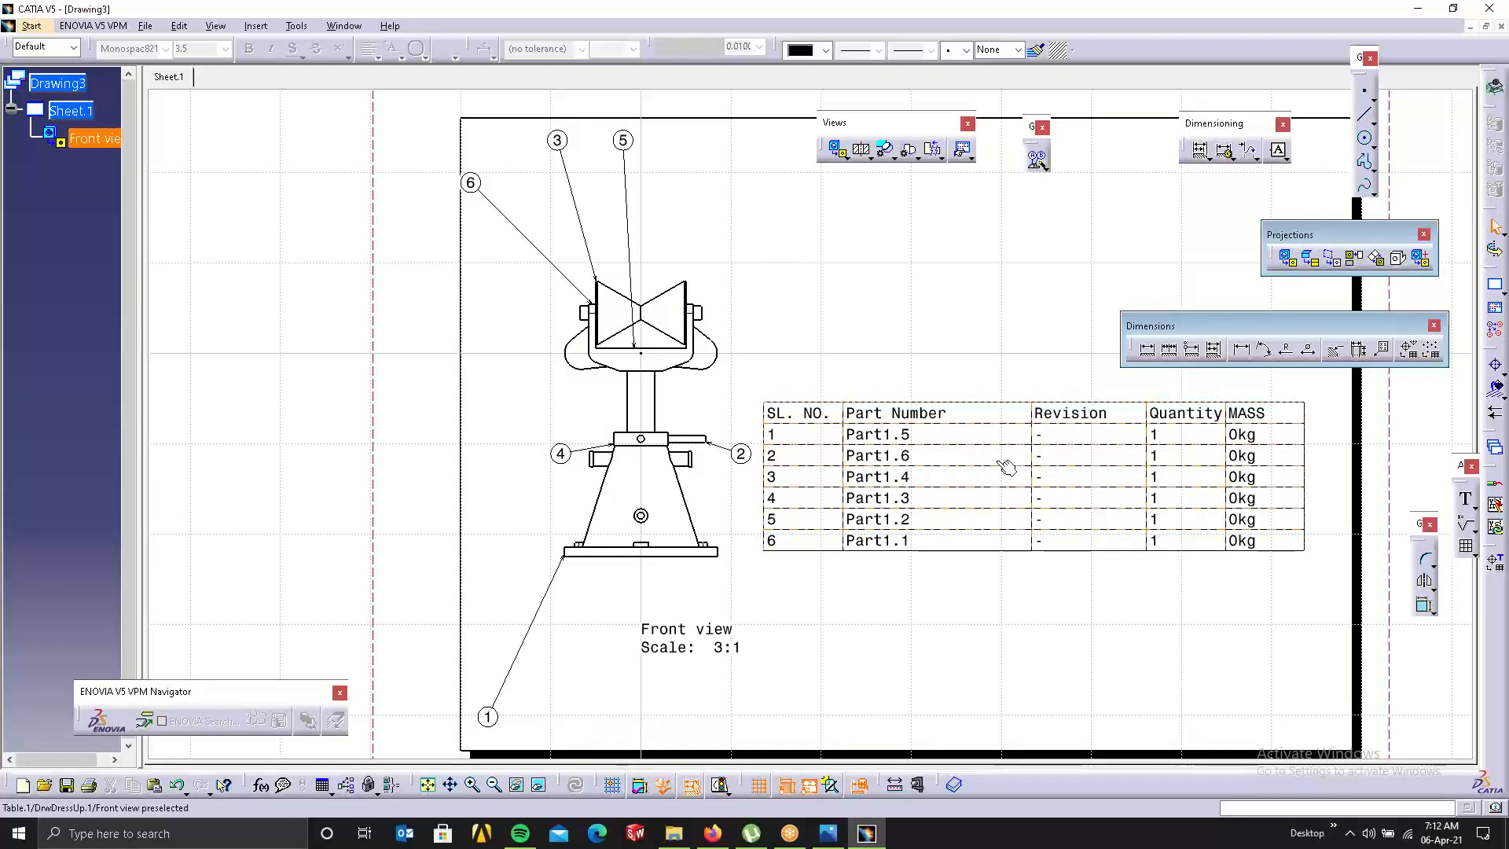
middle_click_drag(983, 320, 1014, 499)
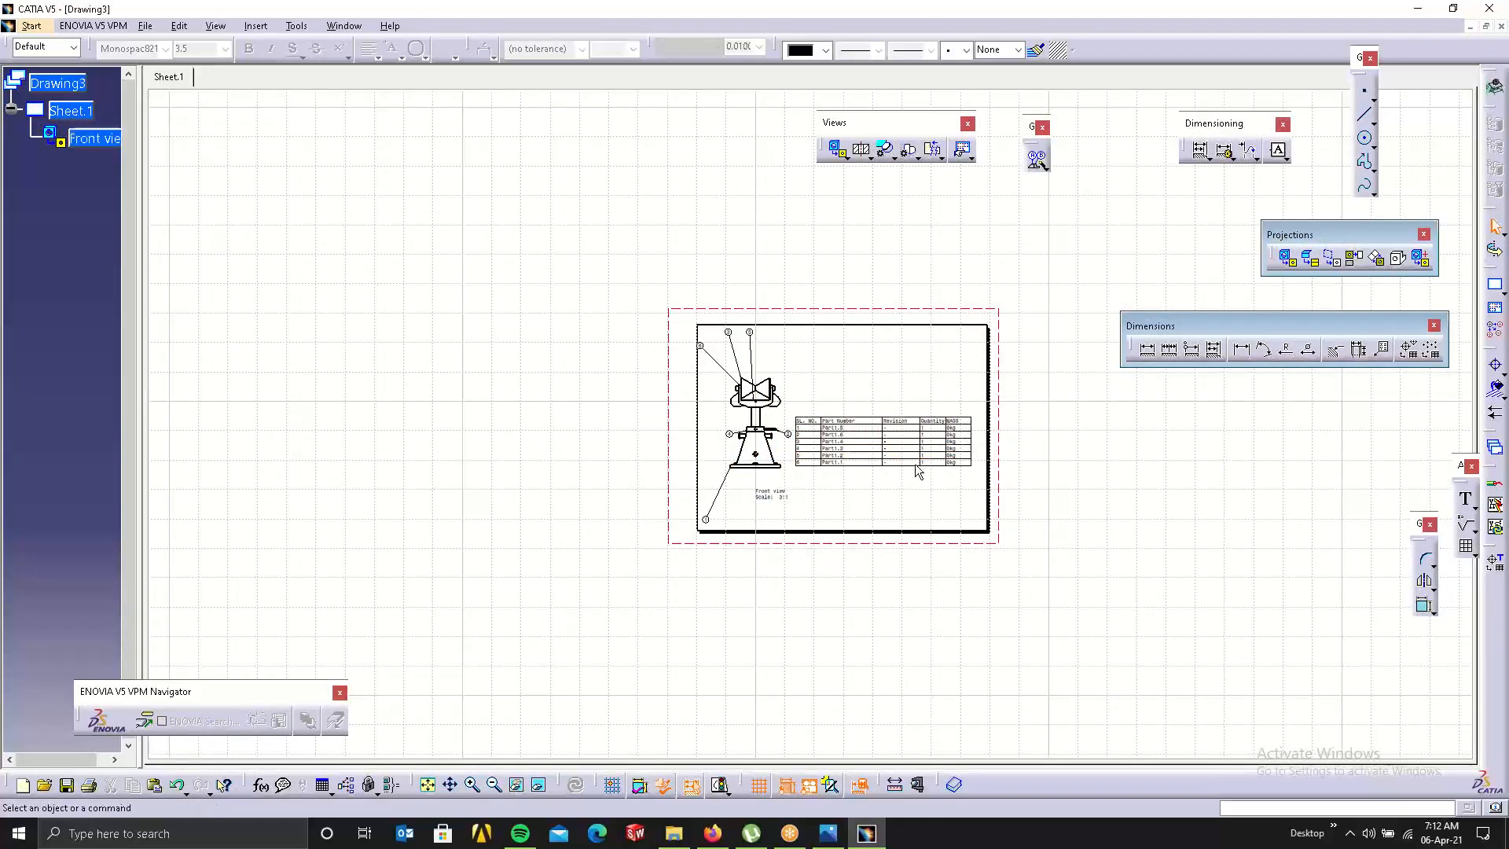
Switch to Assembly.CATProduct and create an automatically named enhanced scene with Full overload mode.
left_click(346, 26)
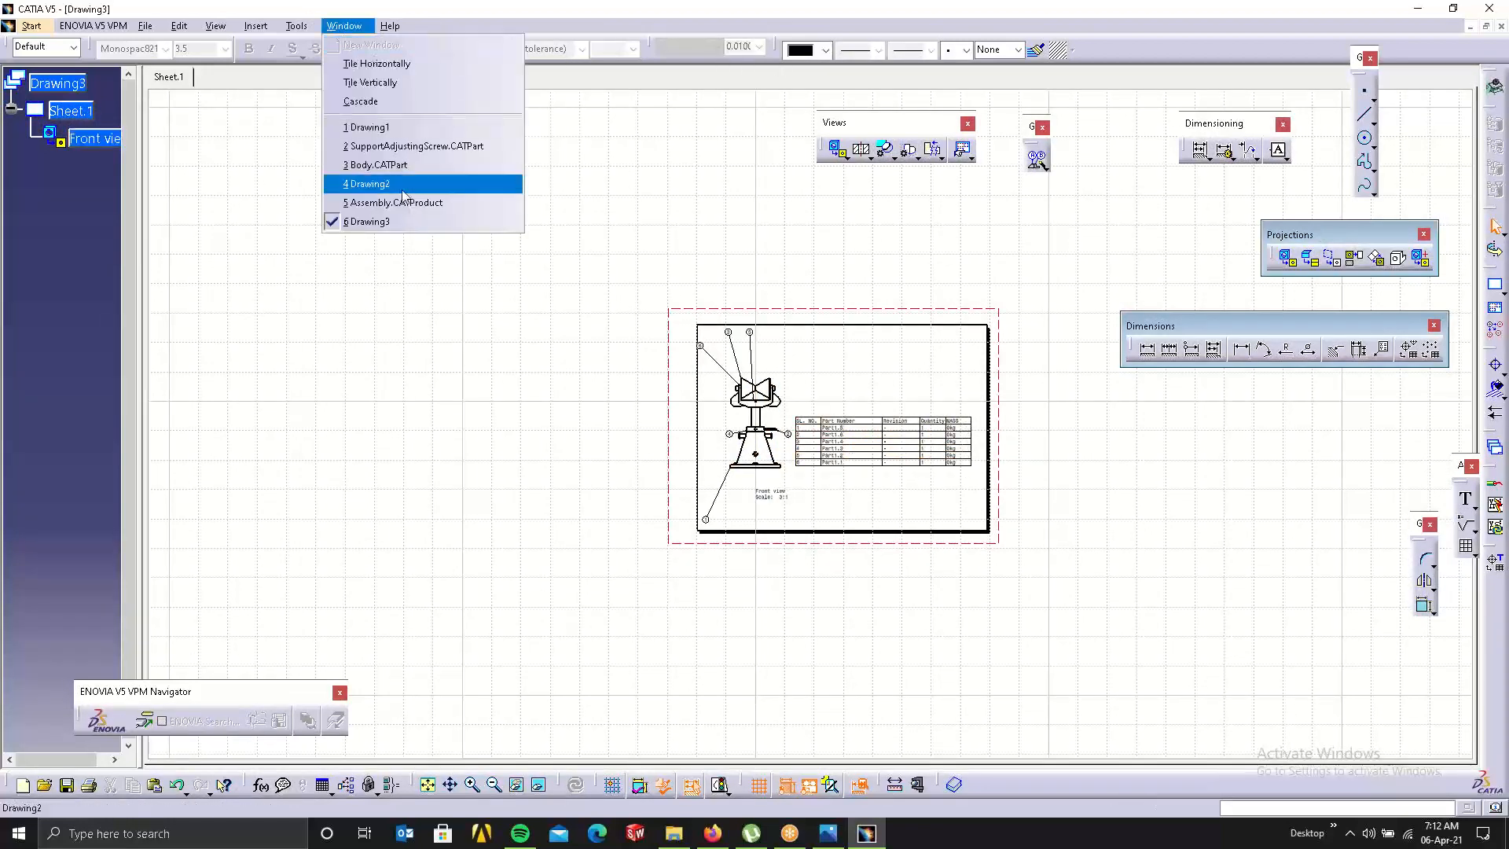
left_click(403, 203)
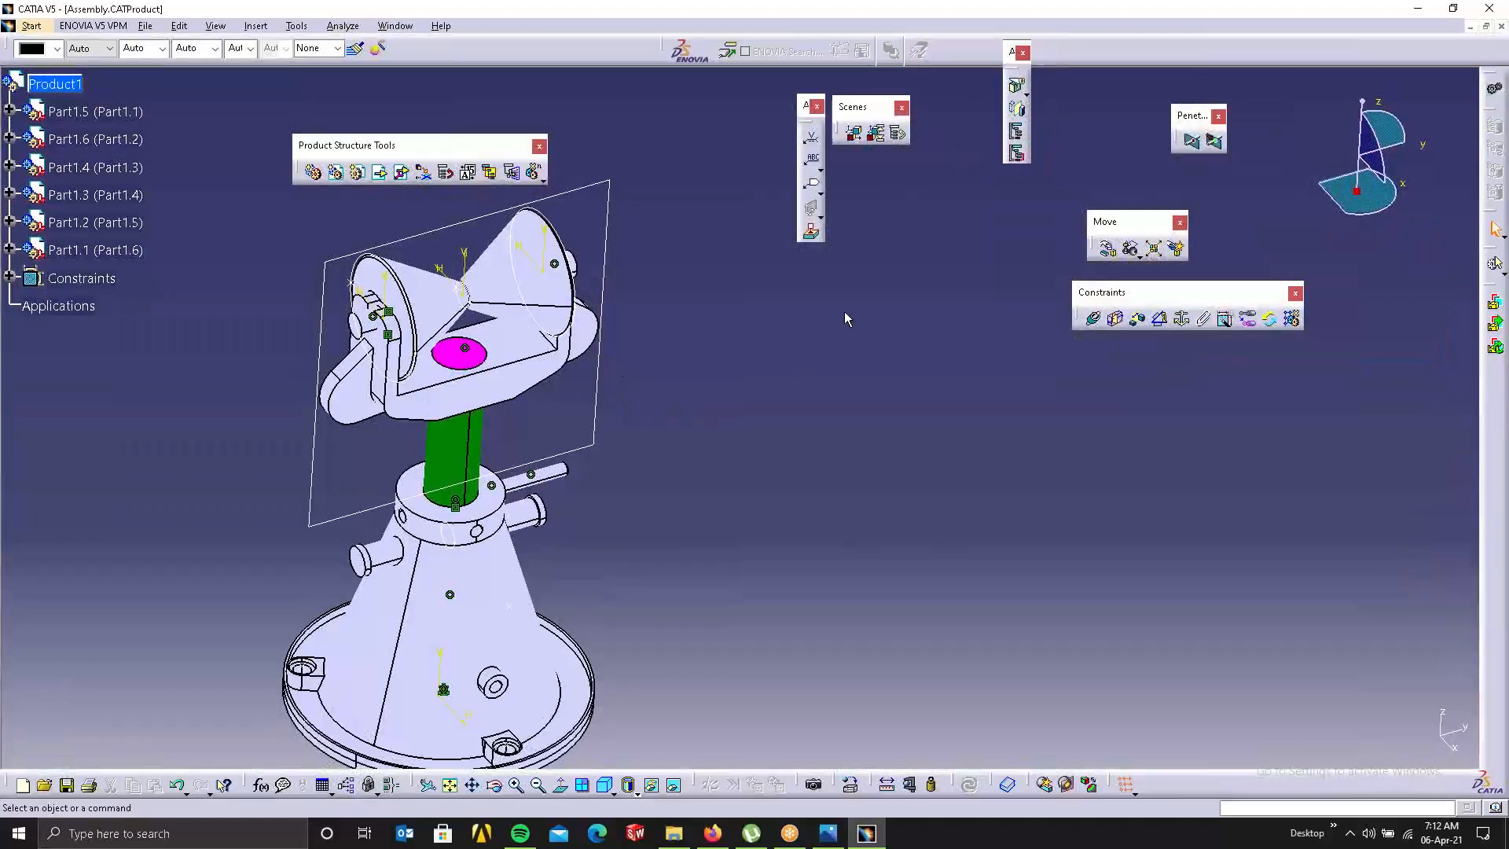
left_click(854, 134)
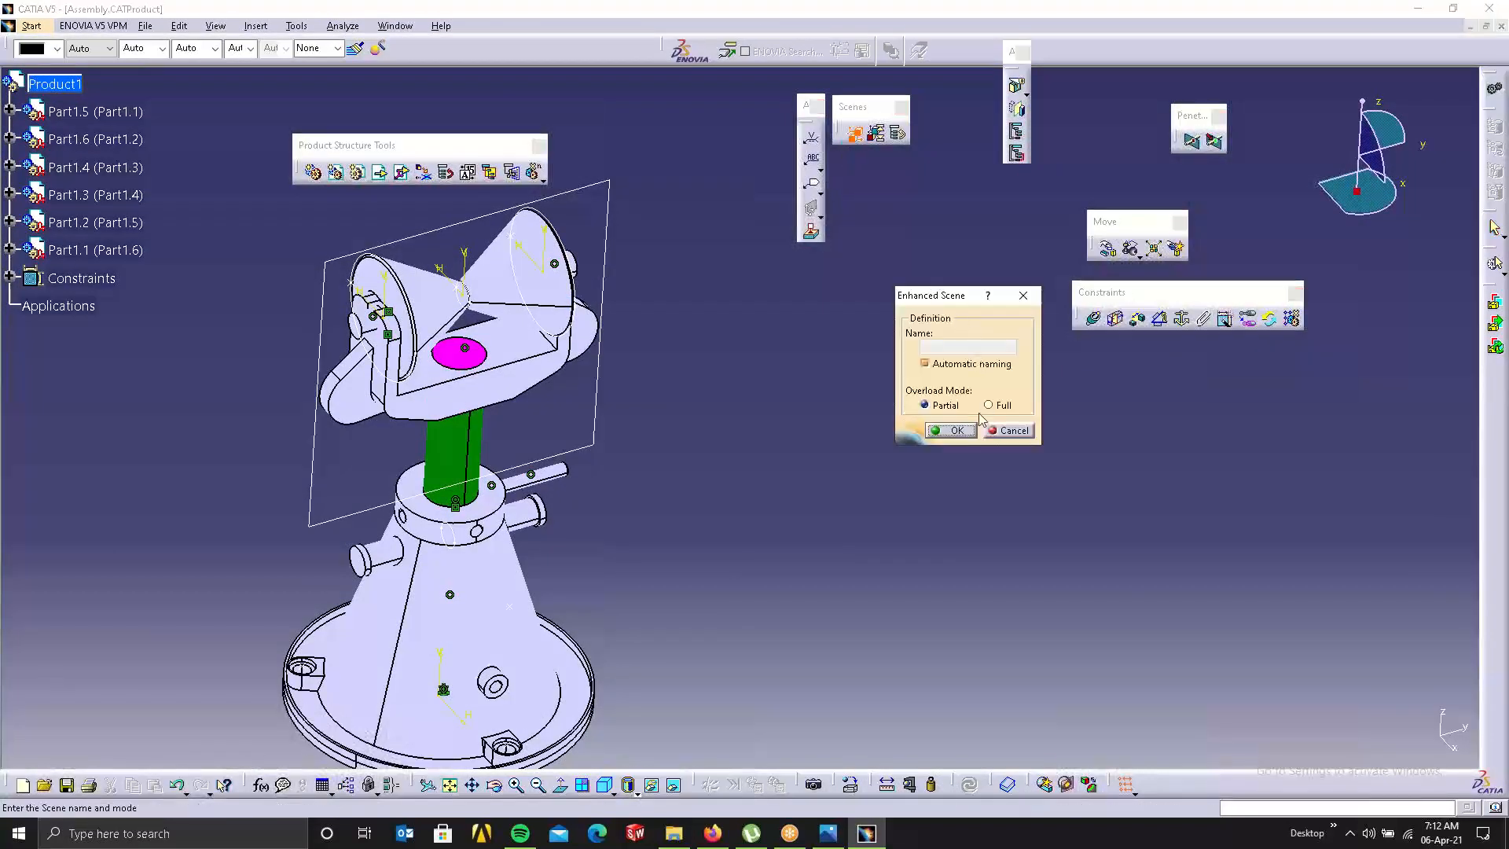
left_click(995, 407)
left_click(952, 431)
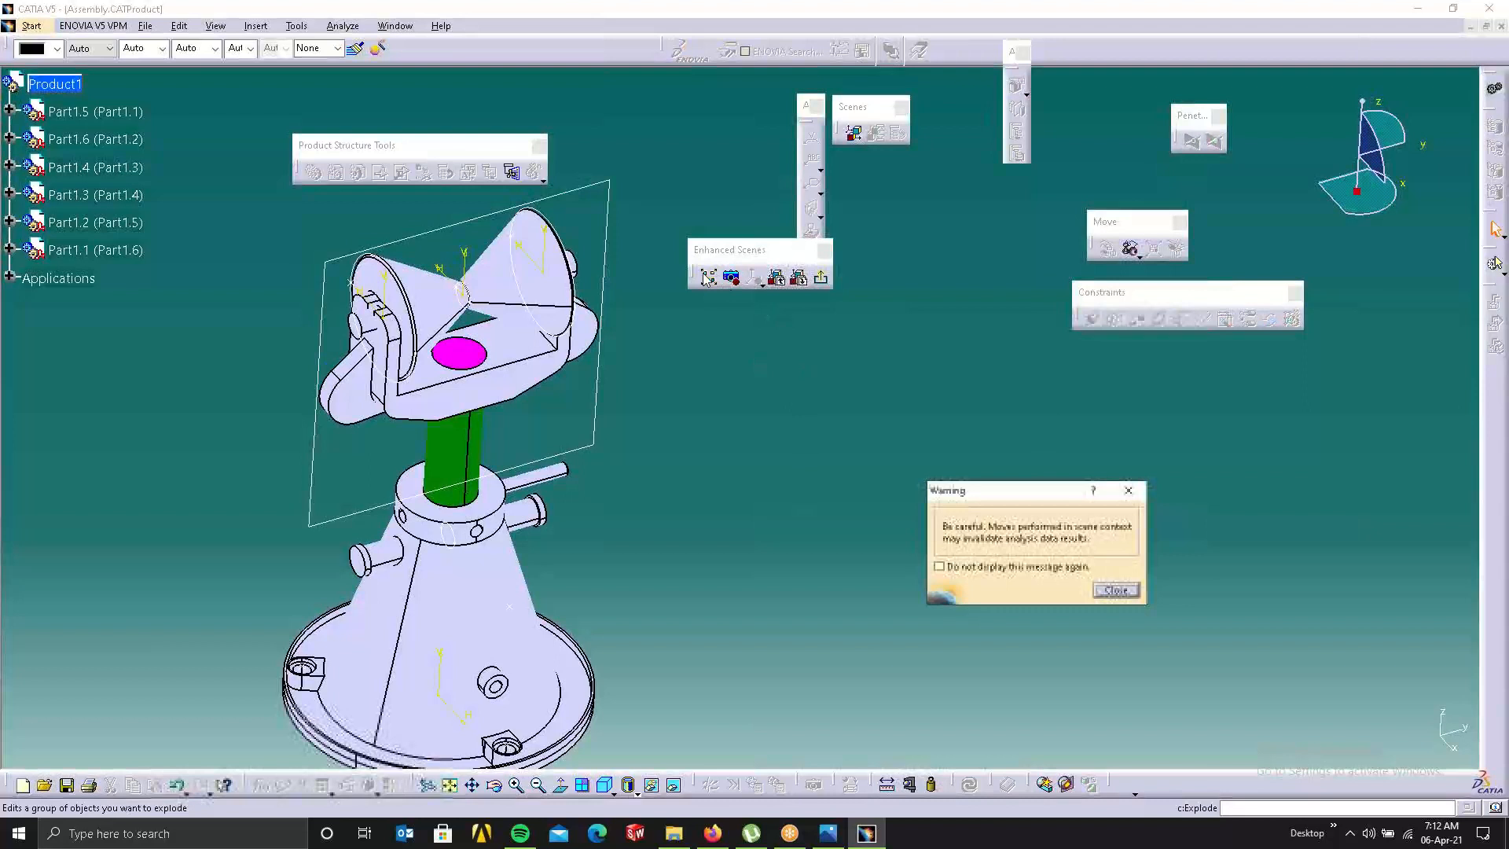
Explode the whole assembly in the scene at all levels in 3D, keeping the conical base Part1.1 fixed.
left_click(707, 277)
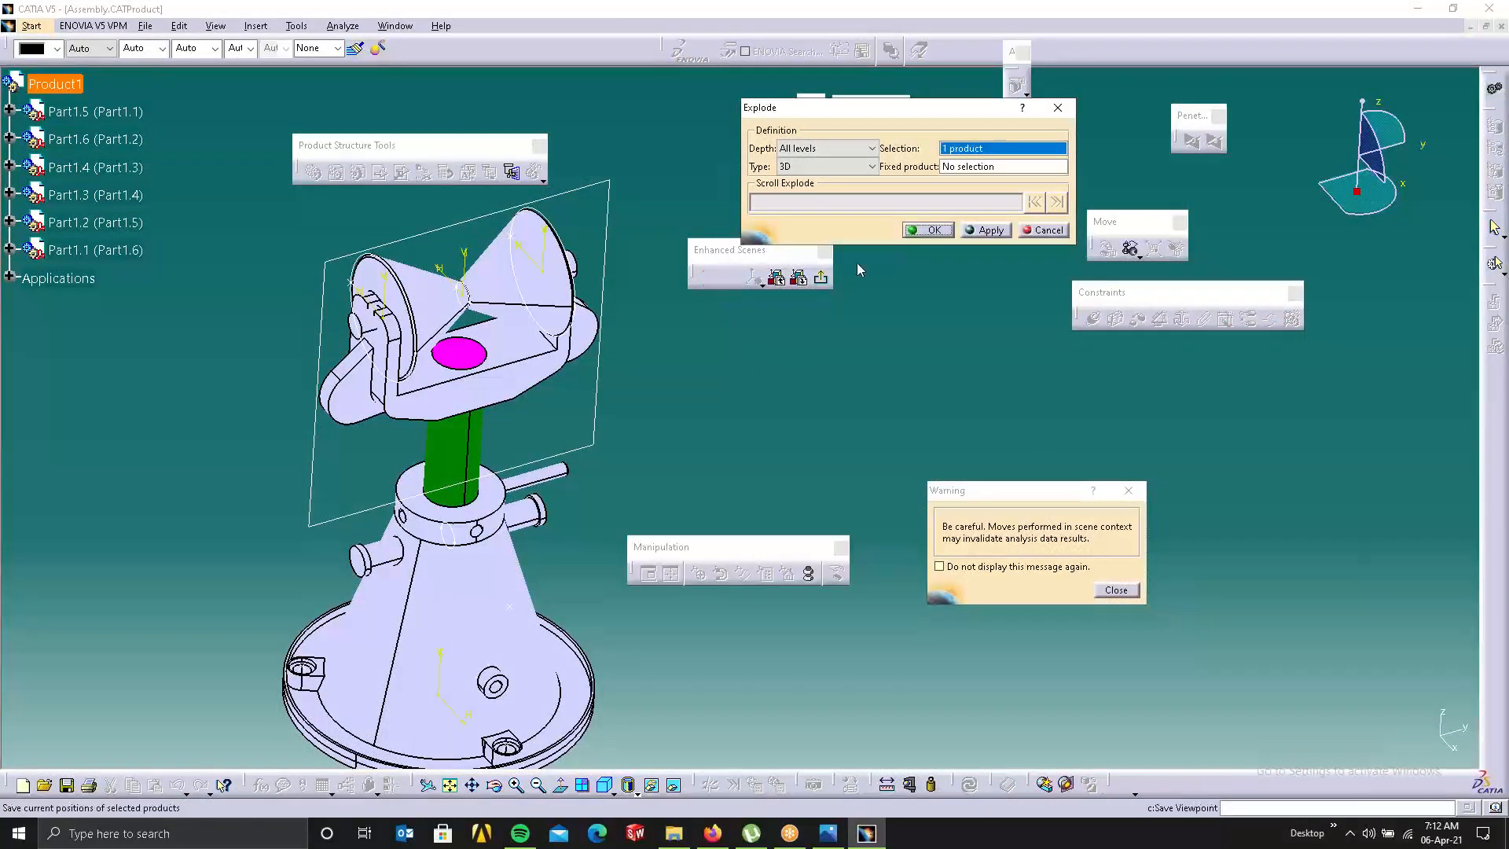
left_click(982, 166)
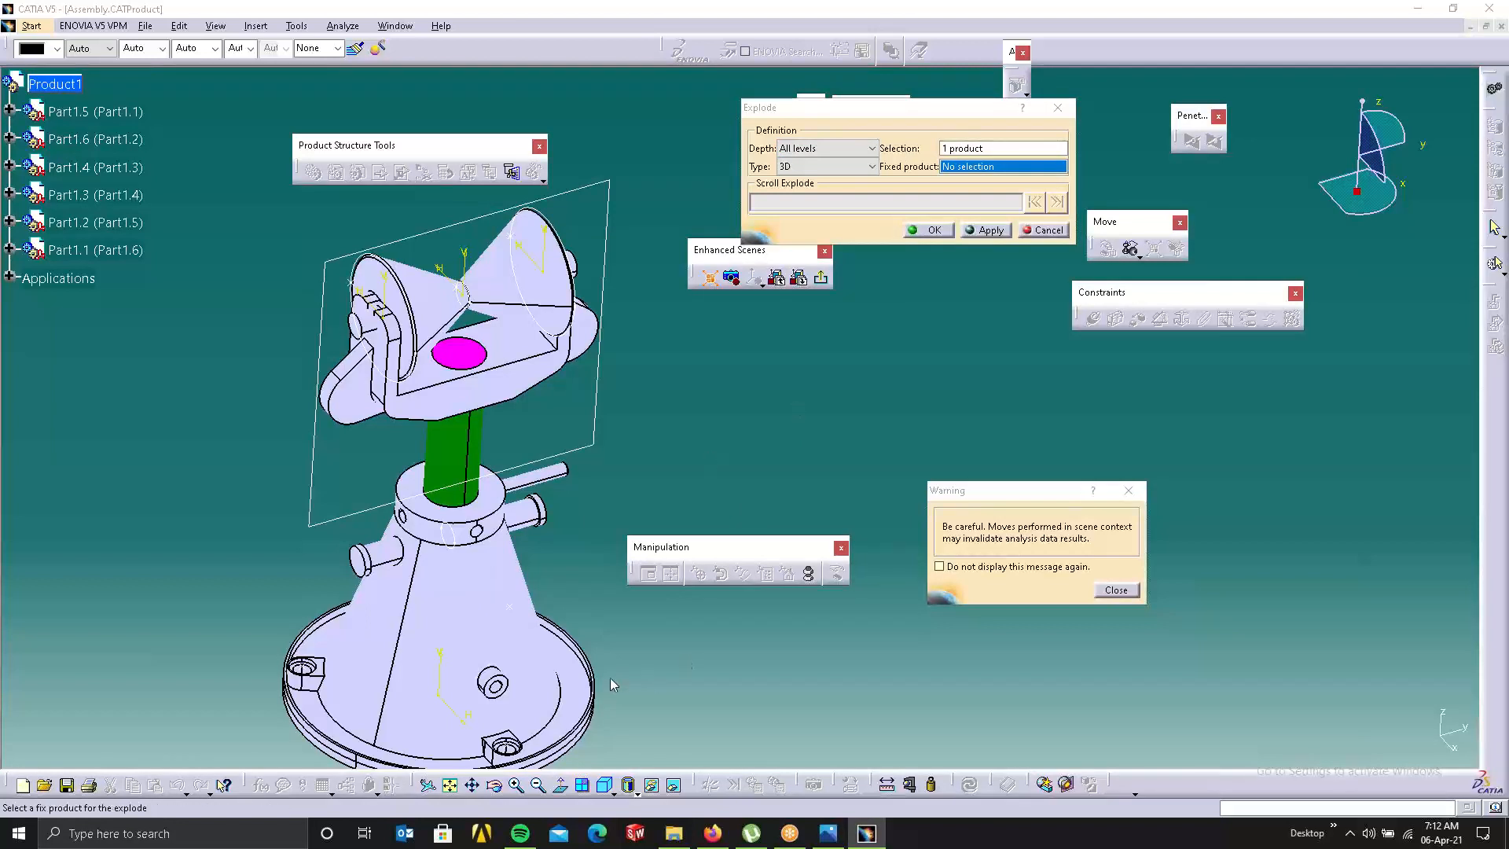
left_click(1111, 591)
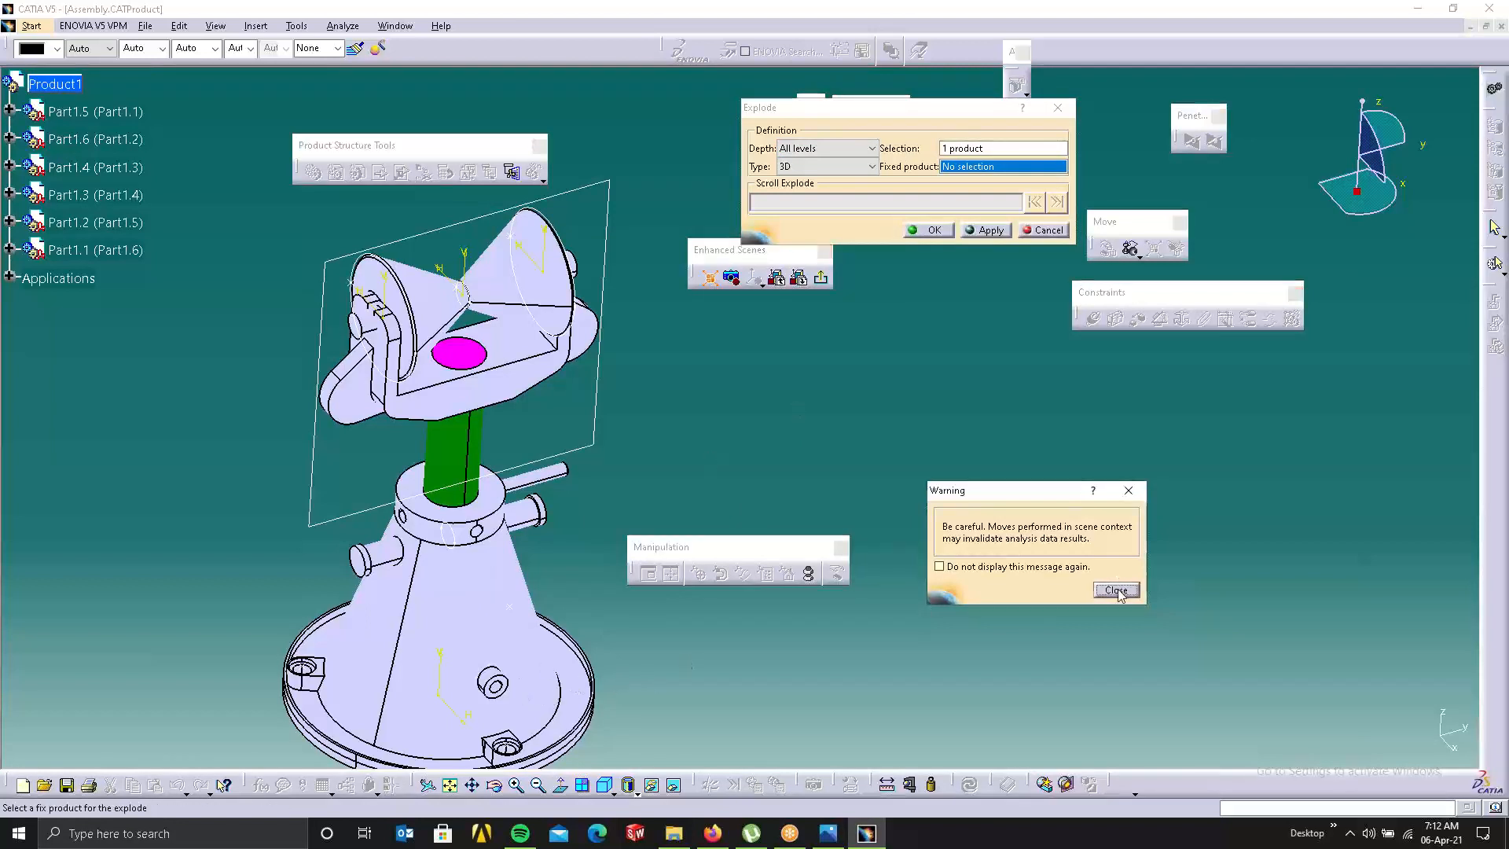
left_click(501, 618)
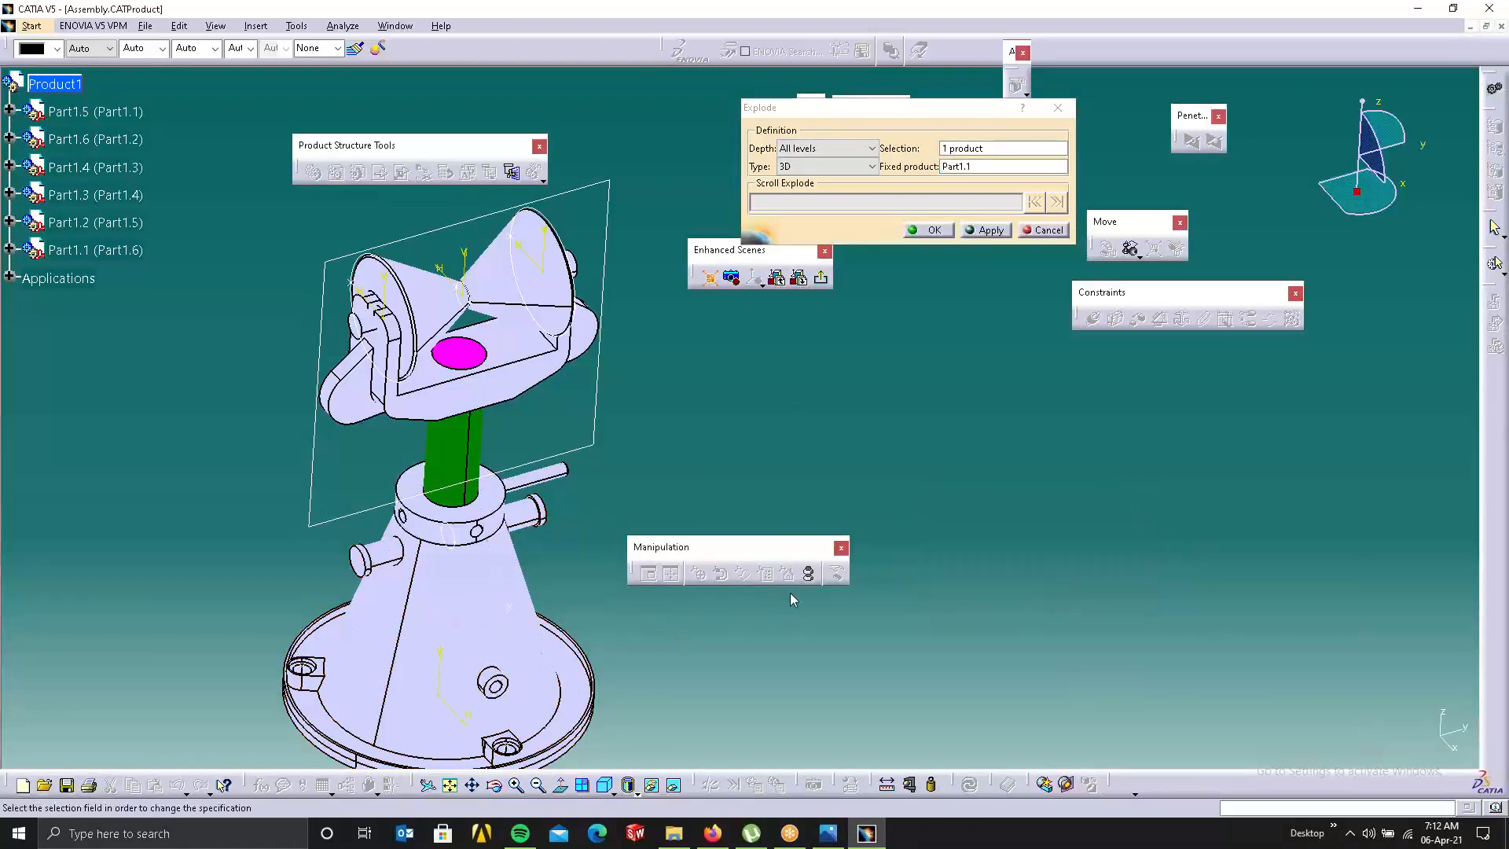
left_click(990, 231)
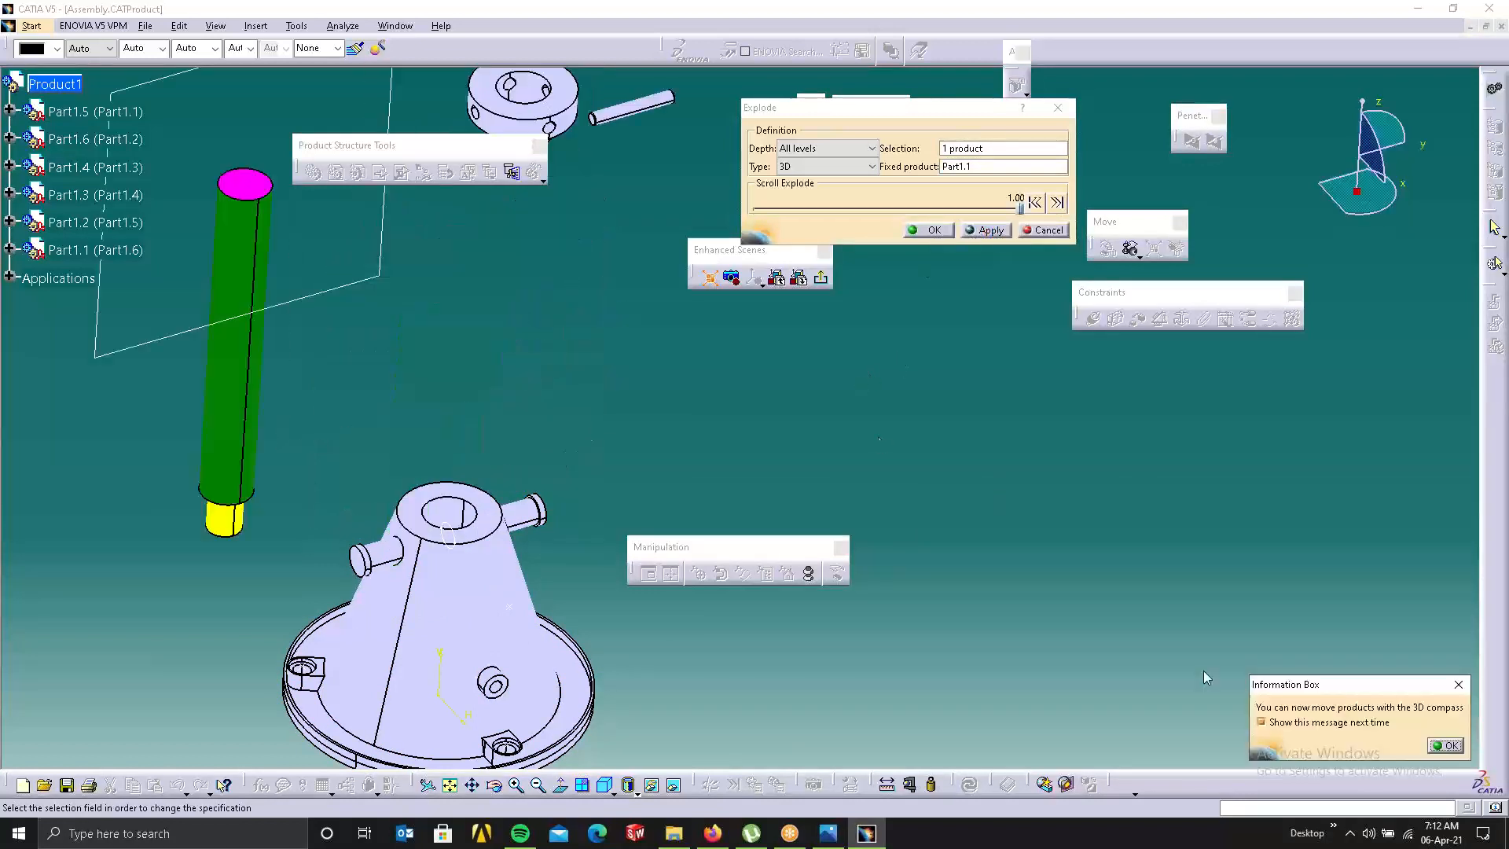
left_click(1448, 746)
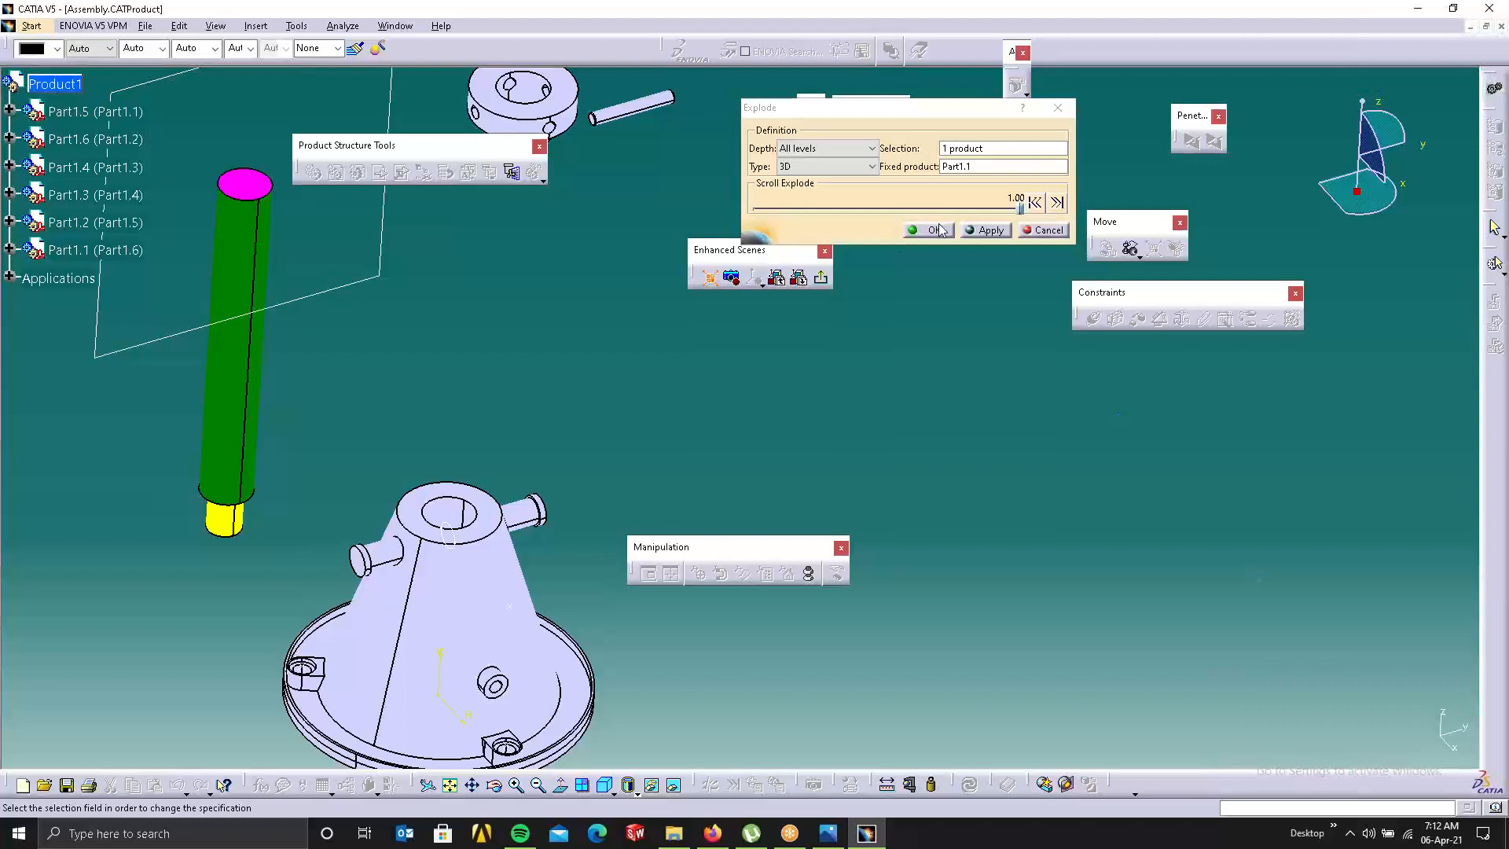
left_click(935, 229)
Save the viewpoint of the exploded scene and exit the scene.
mouse_move(774, 374)
middle_mouse_down()
mouse_move(741, 411)
mouse_move(805, 539)
mouse_move(768, 351)
middle_mouse_up()
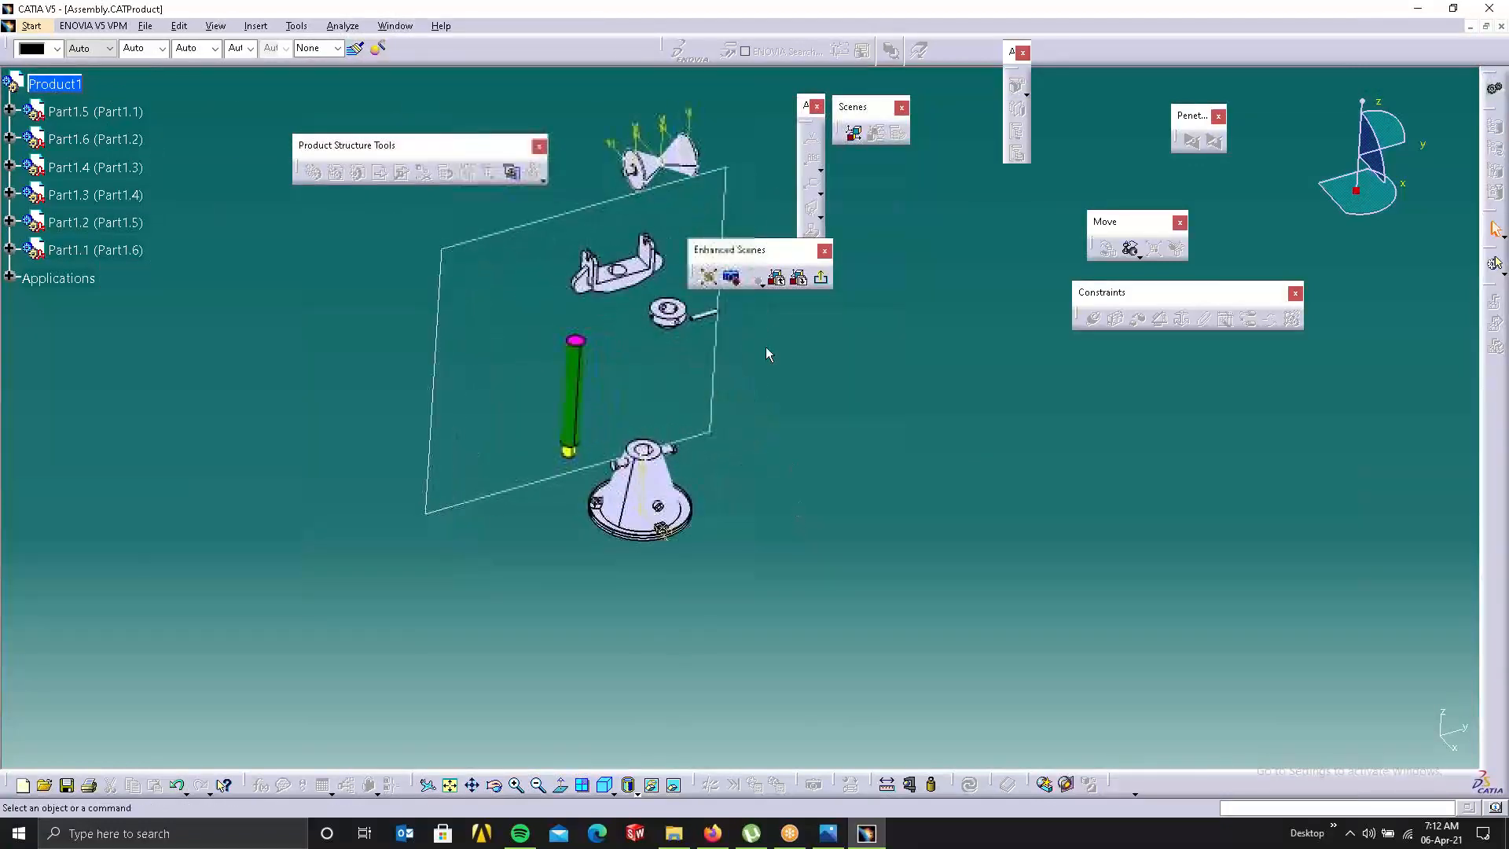
left_click(739, 283)
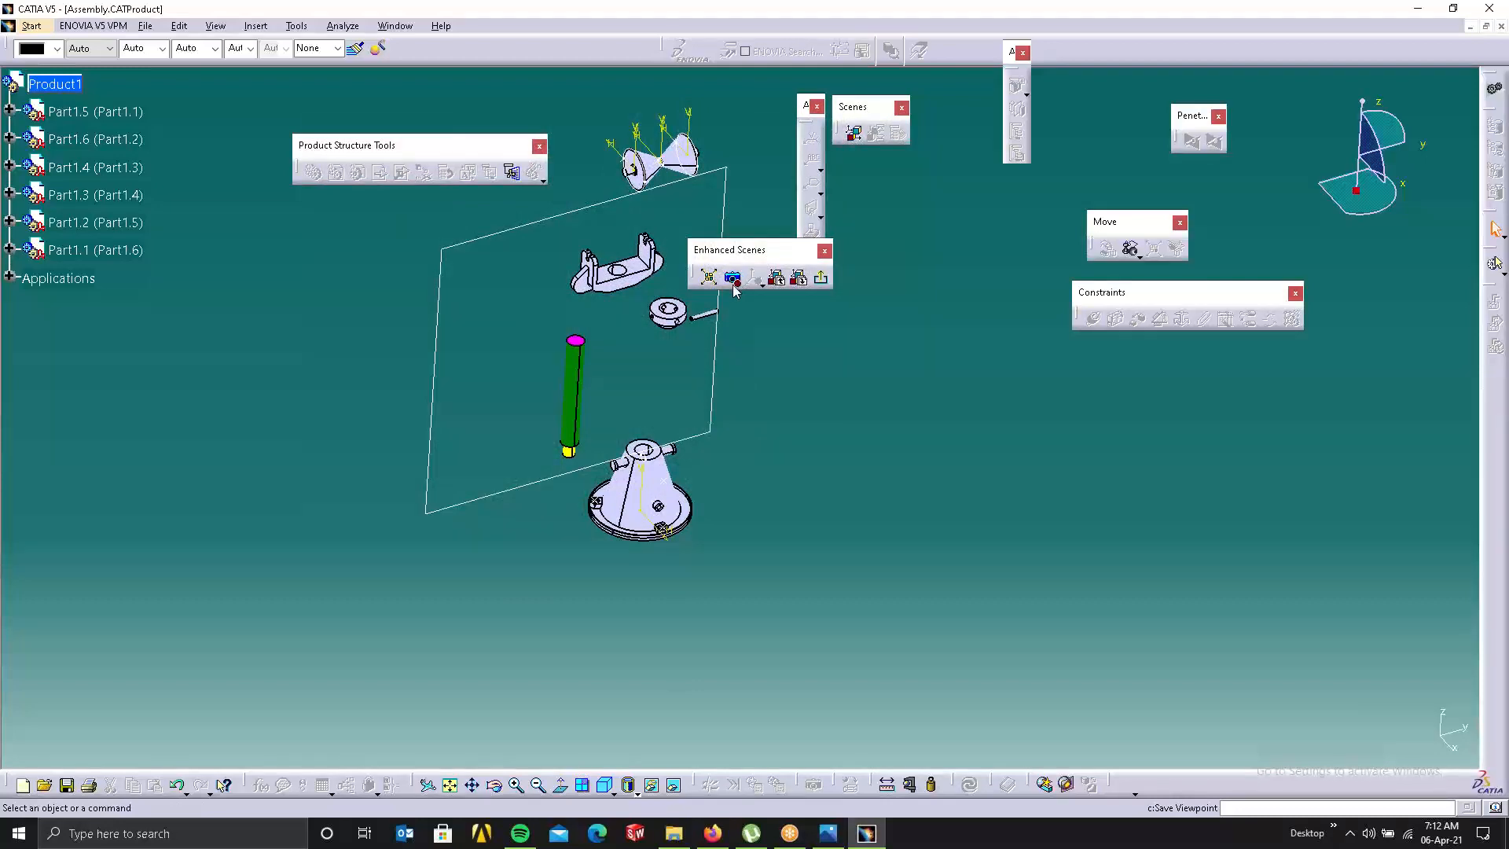
left_click(820, 277)
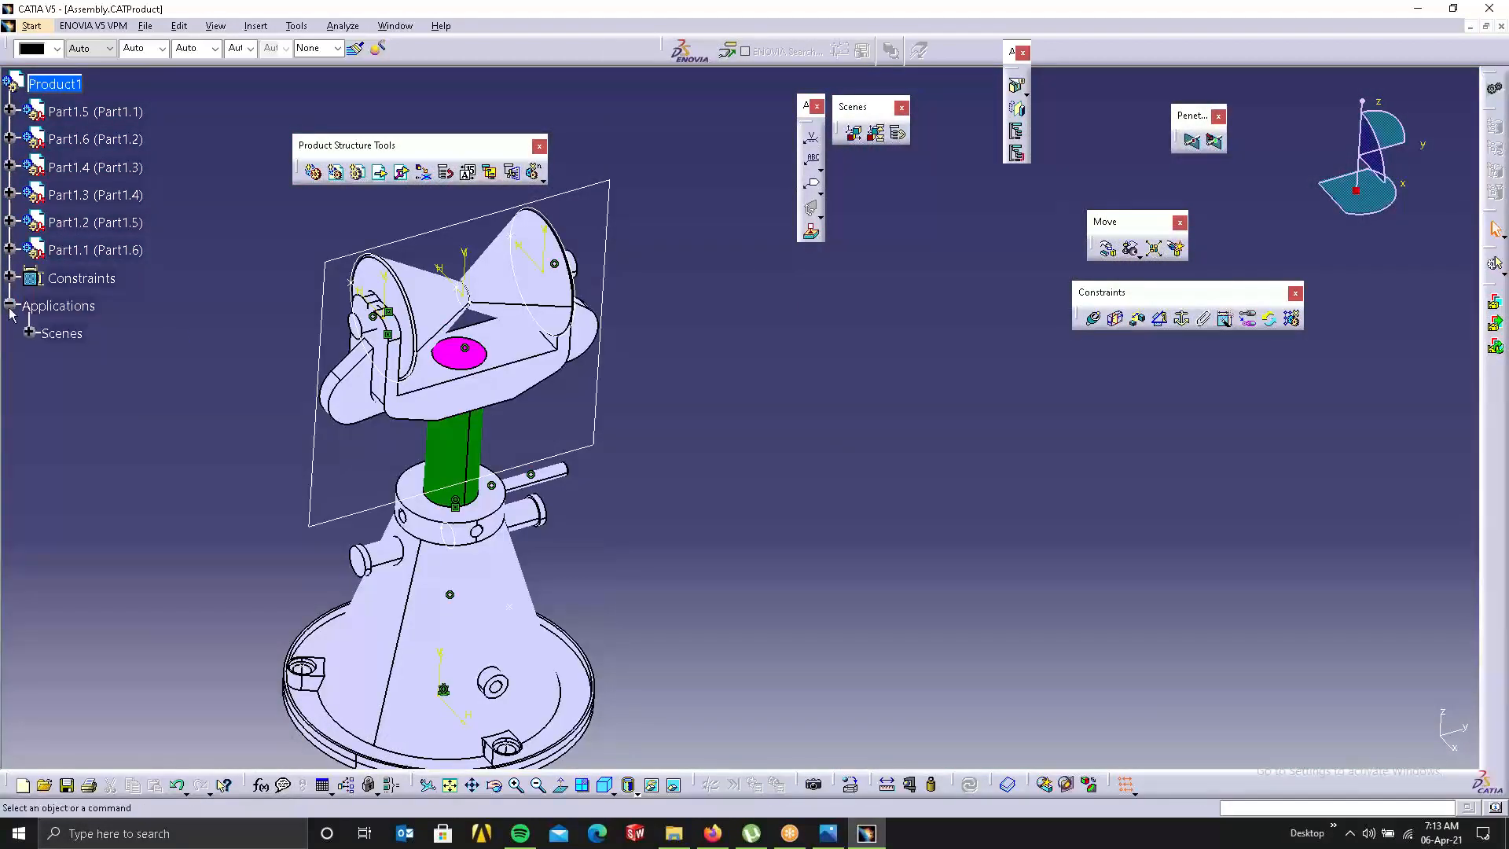
Reopen Scene.1 from the assembly's scenes, dismiss the warning and return to Drawing3.
left_click(30, 334)
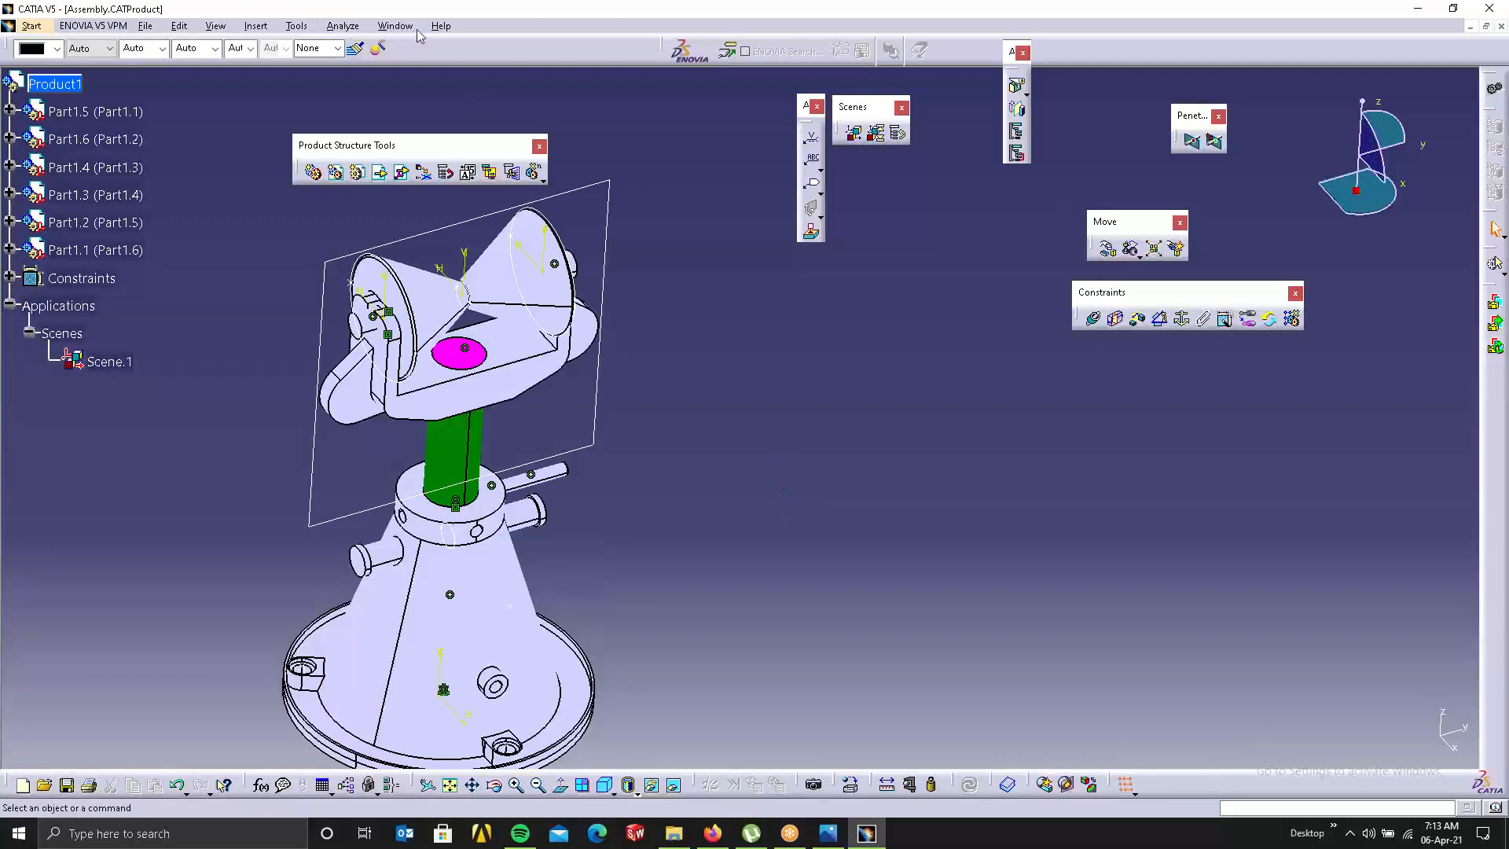
double_click(110, 362)
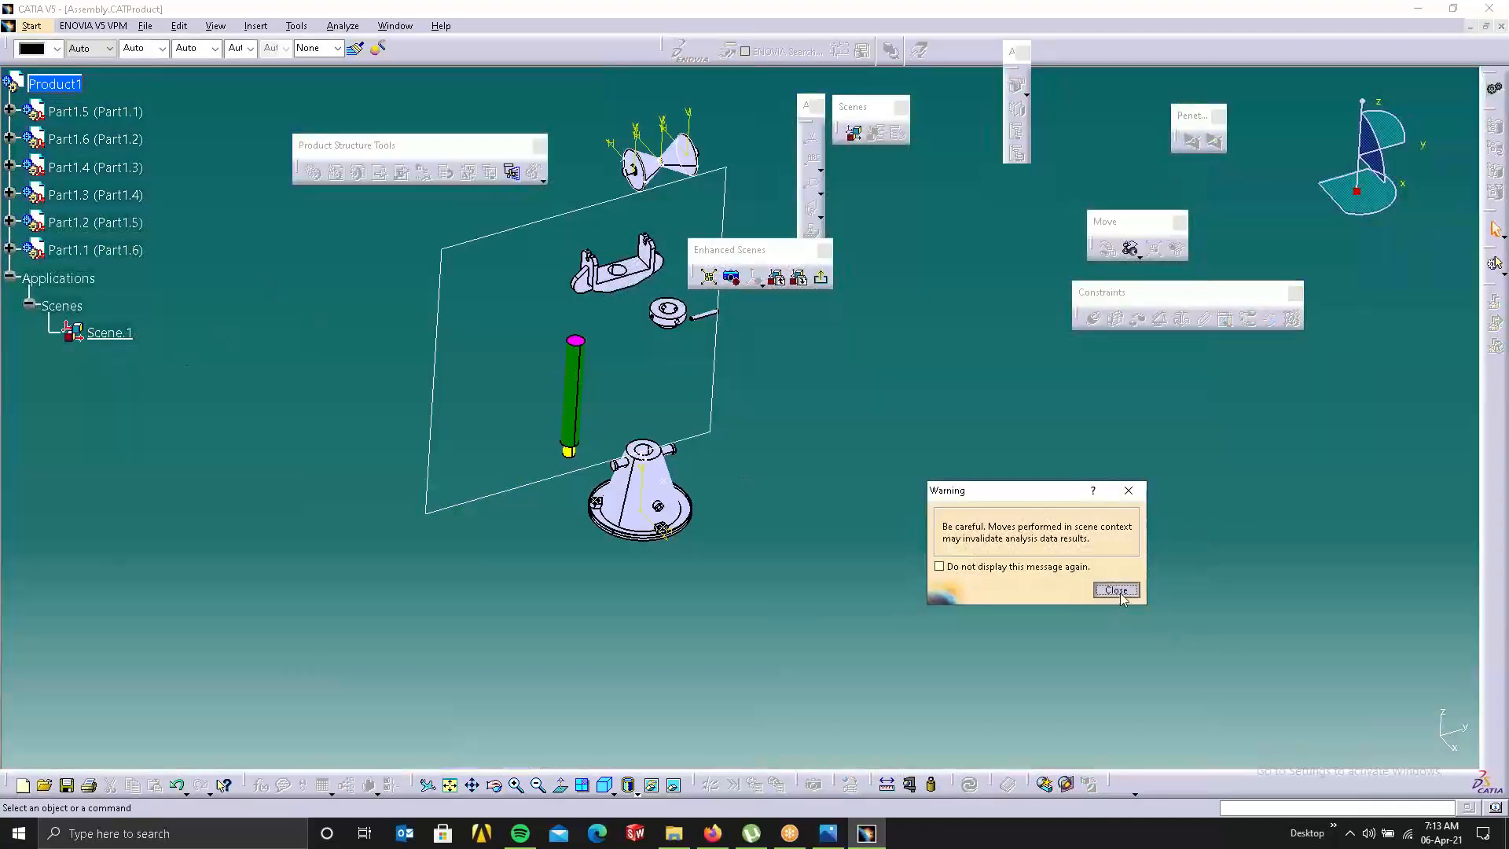
left_click(1121, 595)
middle_click_drag(689, 440, 528, 576)
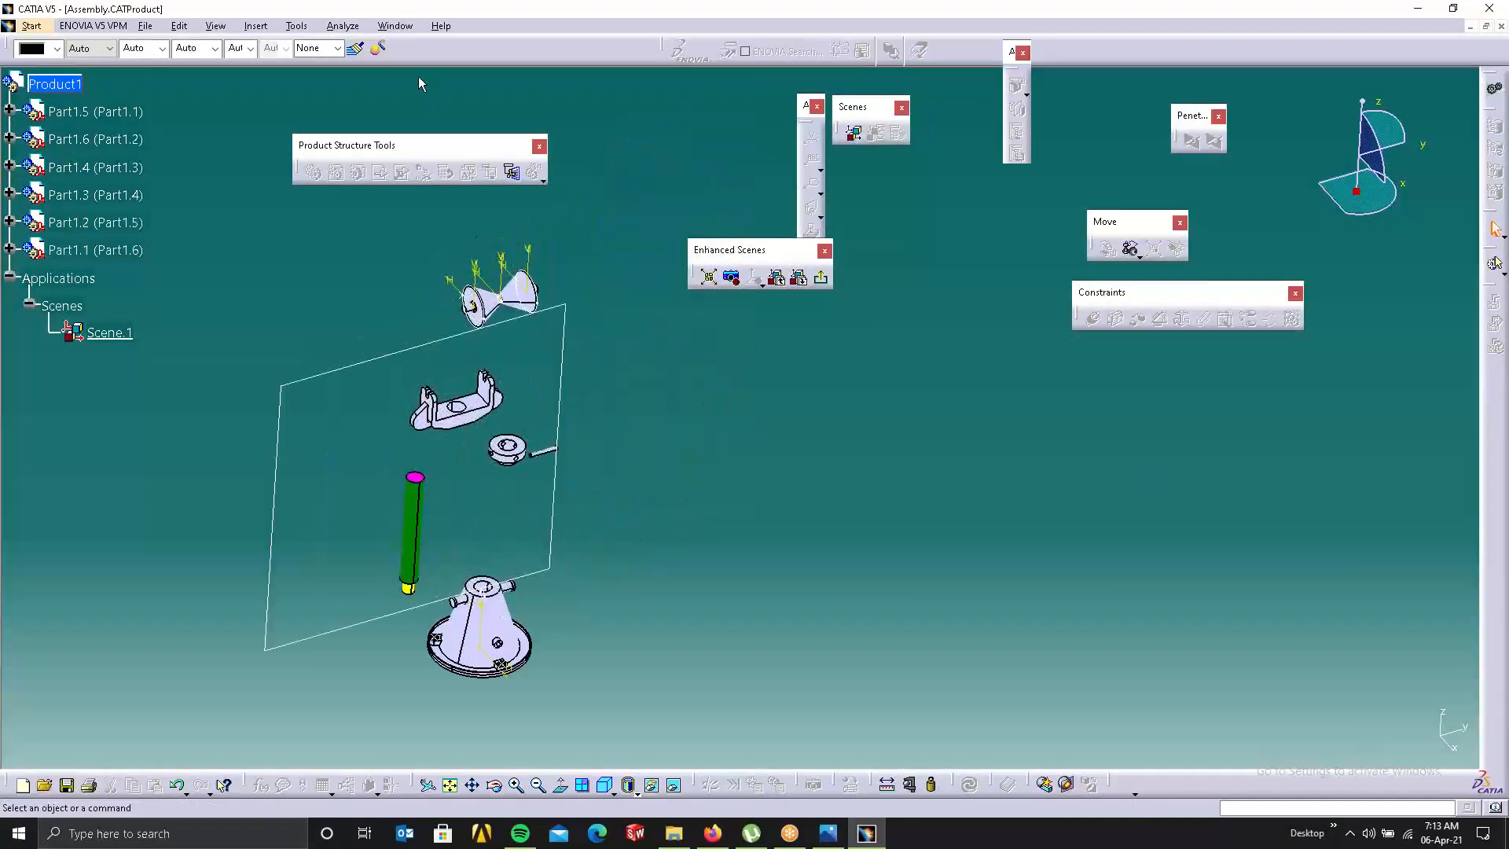
left_click(397, 26)
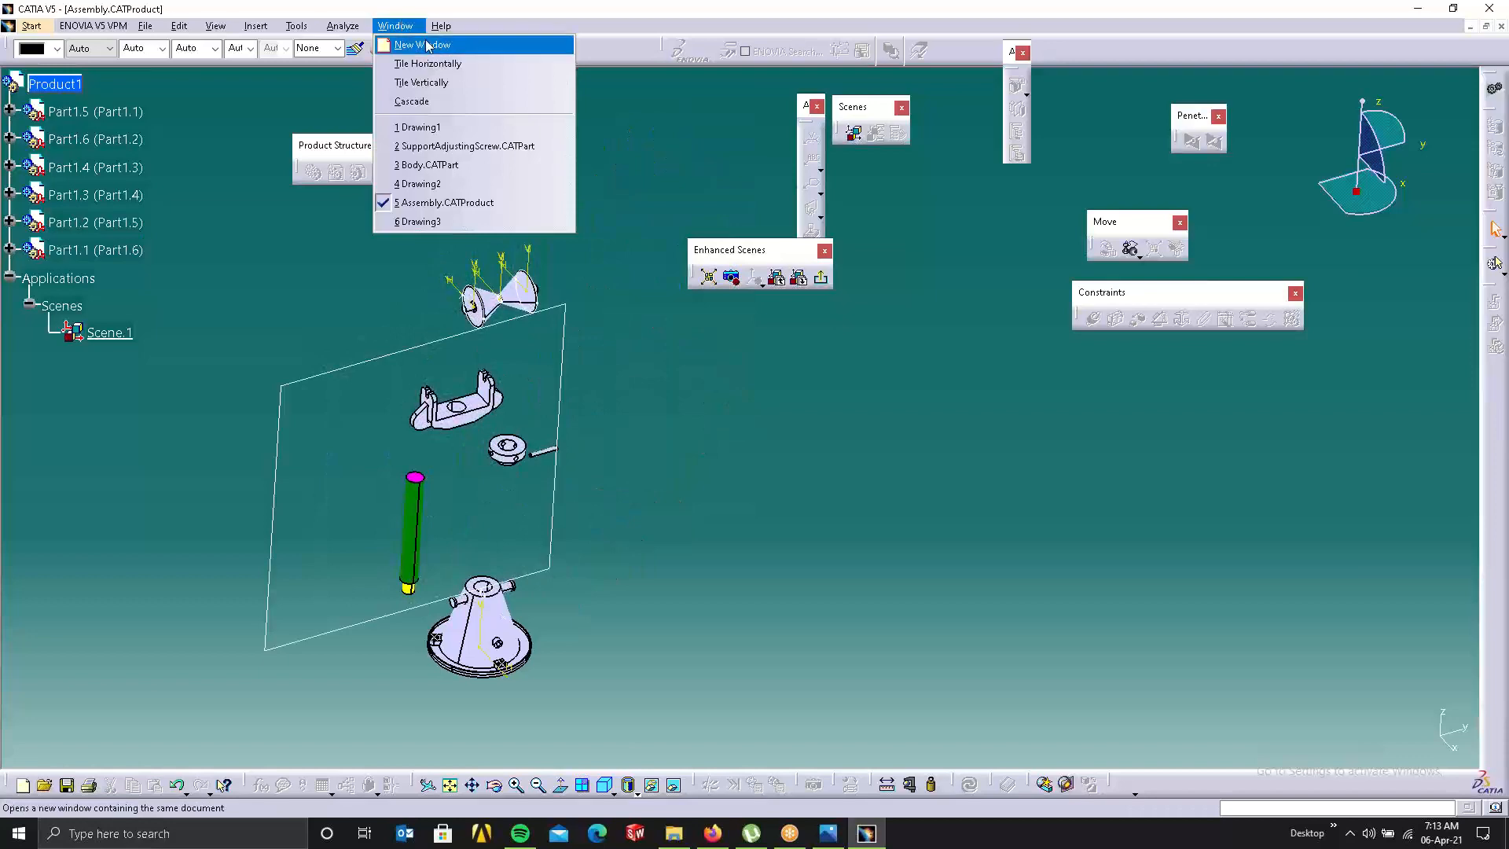
left_click(434, 221)
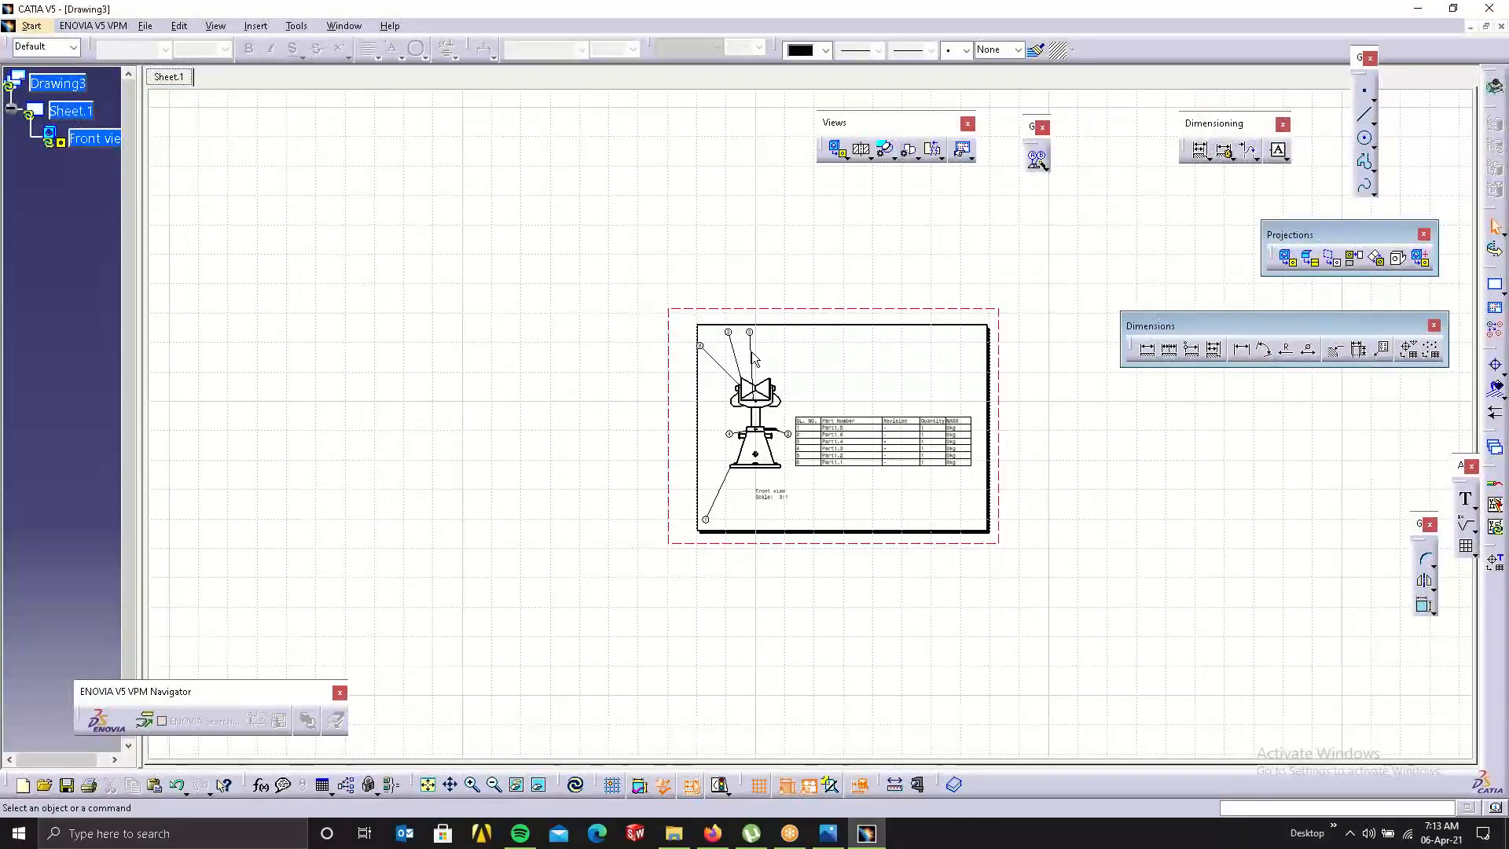
Try to create a front view in Drawing3 using the forked bracket's face in the exploded scene as reference.
left_click(1287, 257)
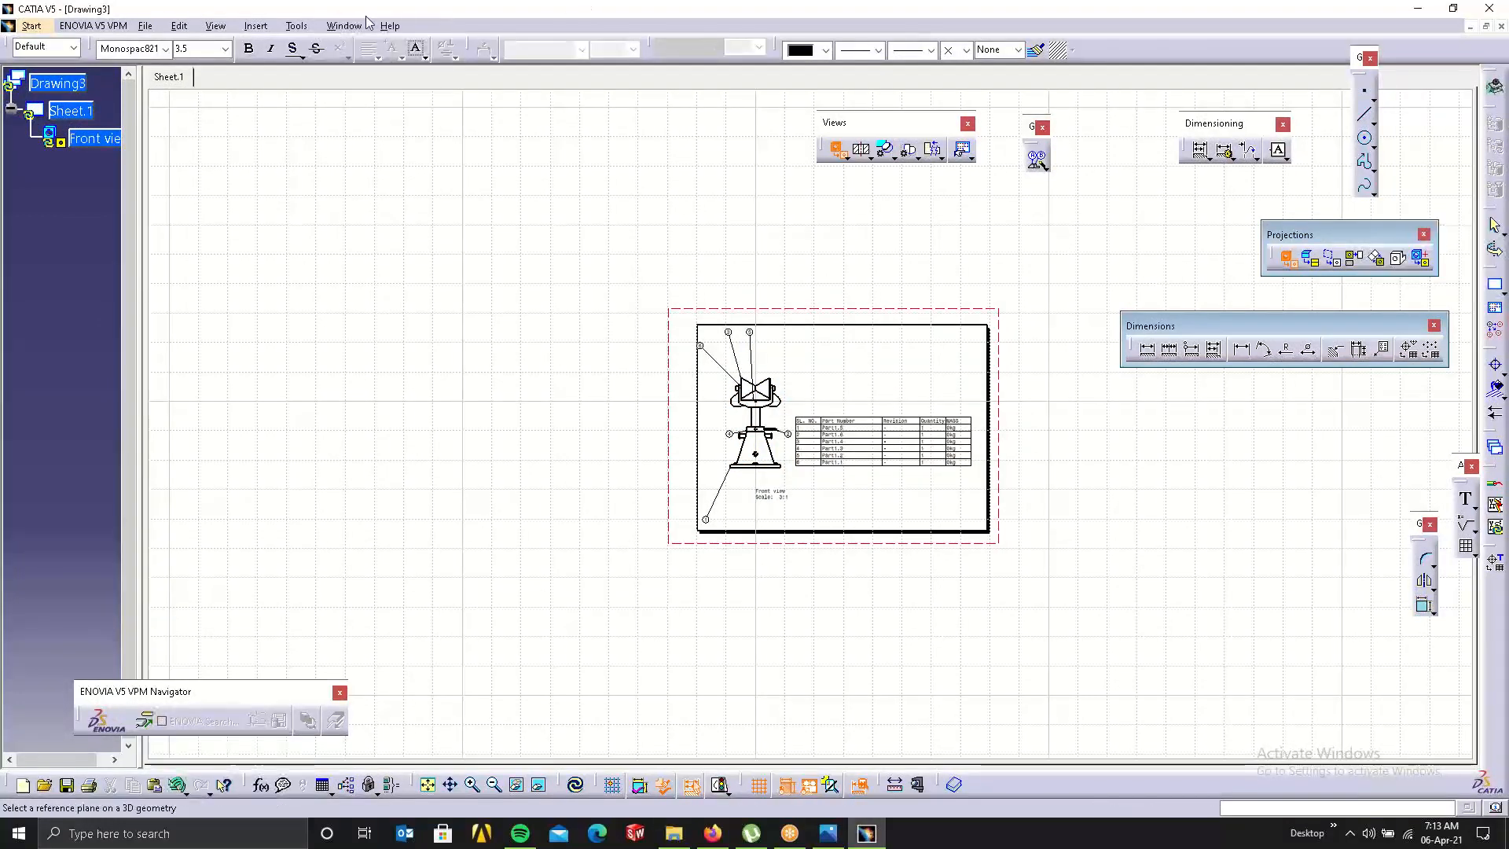
left_click(344, 26)
left_click(396, 202)
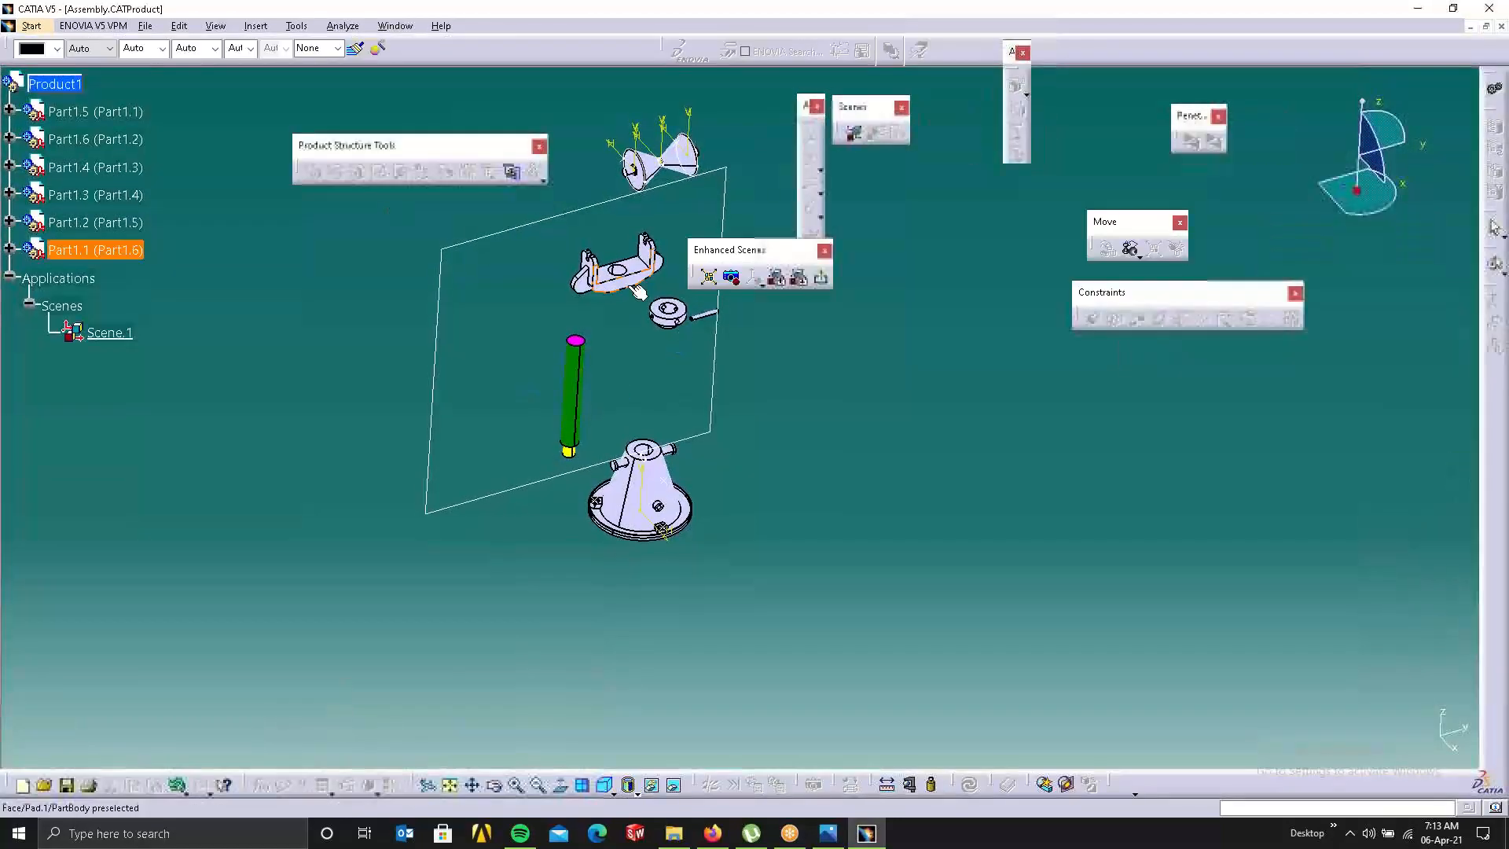
left_click(627, 284)
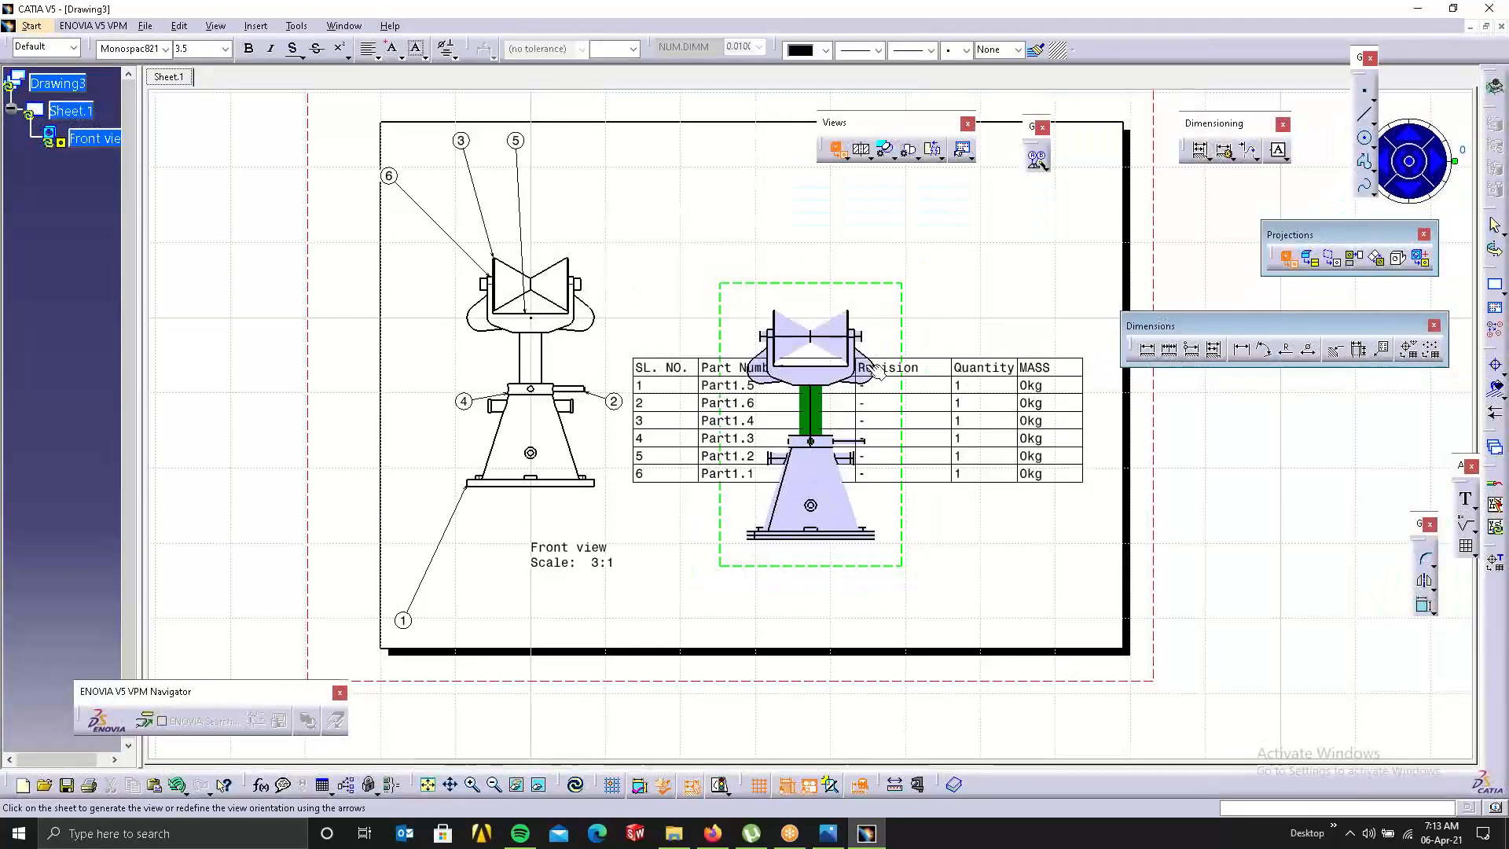
left_click(1292, 265)
Try to create a front view from Scene.1 of Assembly.CATProduct, and exit the scene.
left_click(1290, 261)
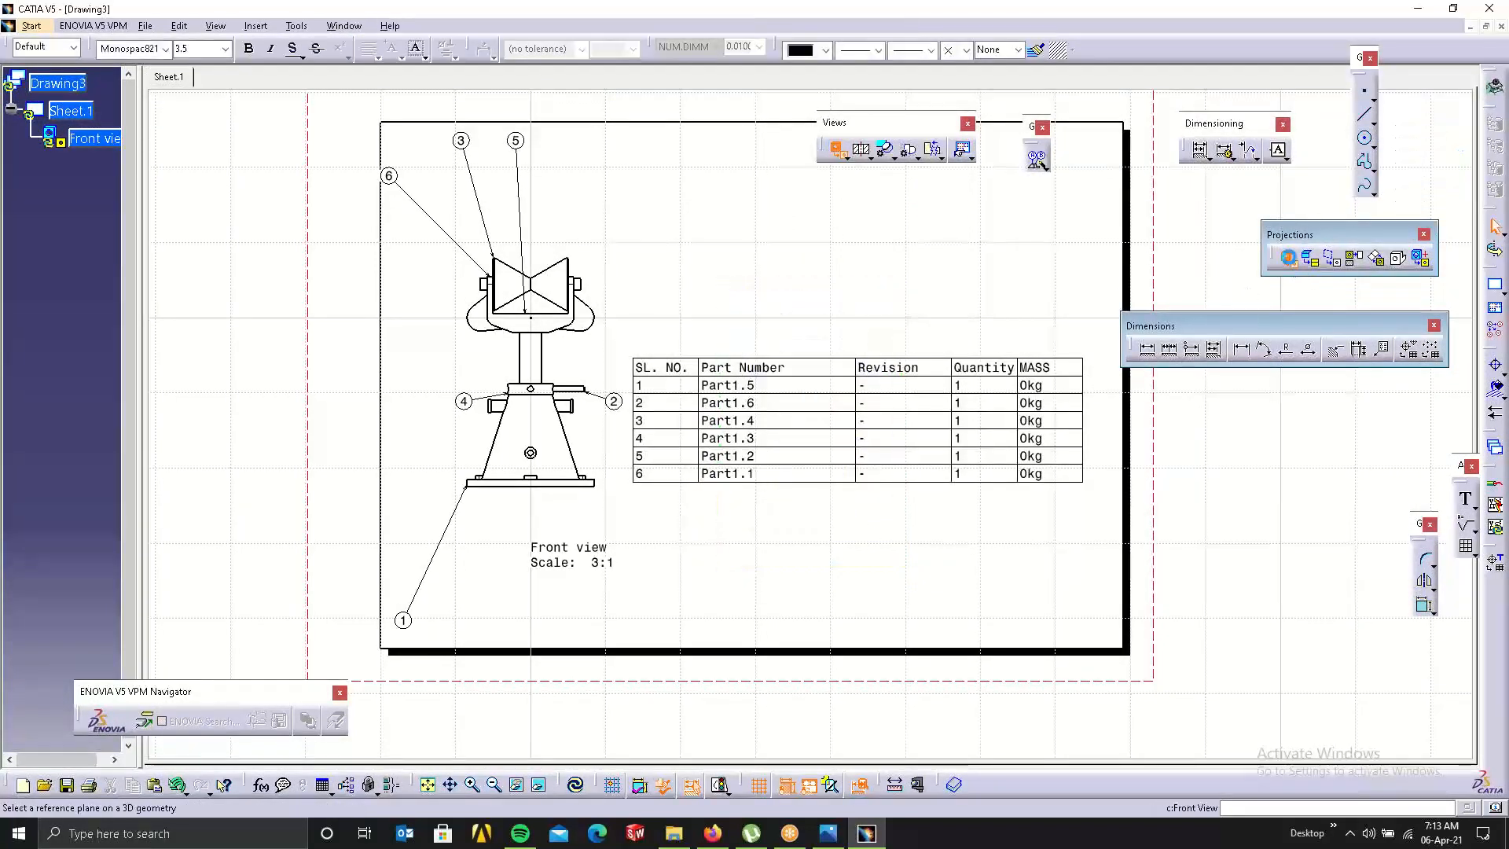
left_click(344, 26)
left_click(431, 202)
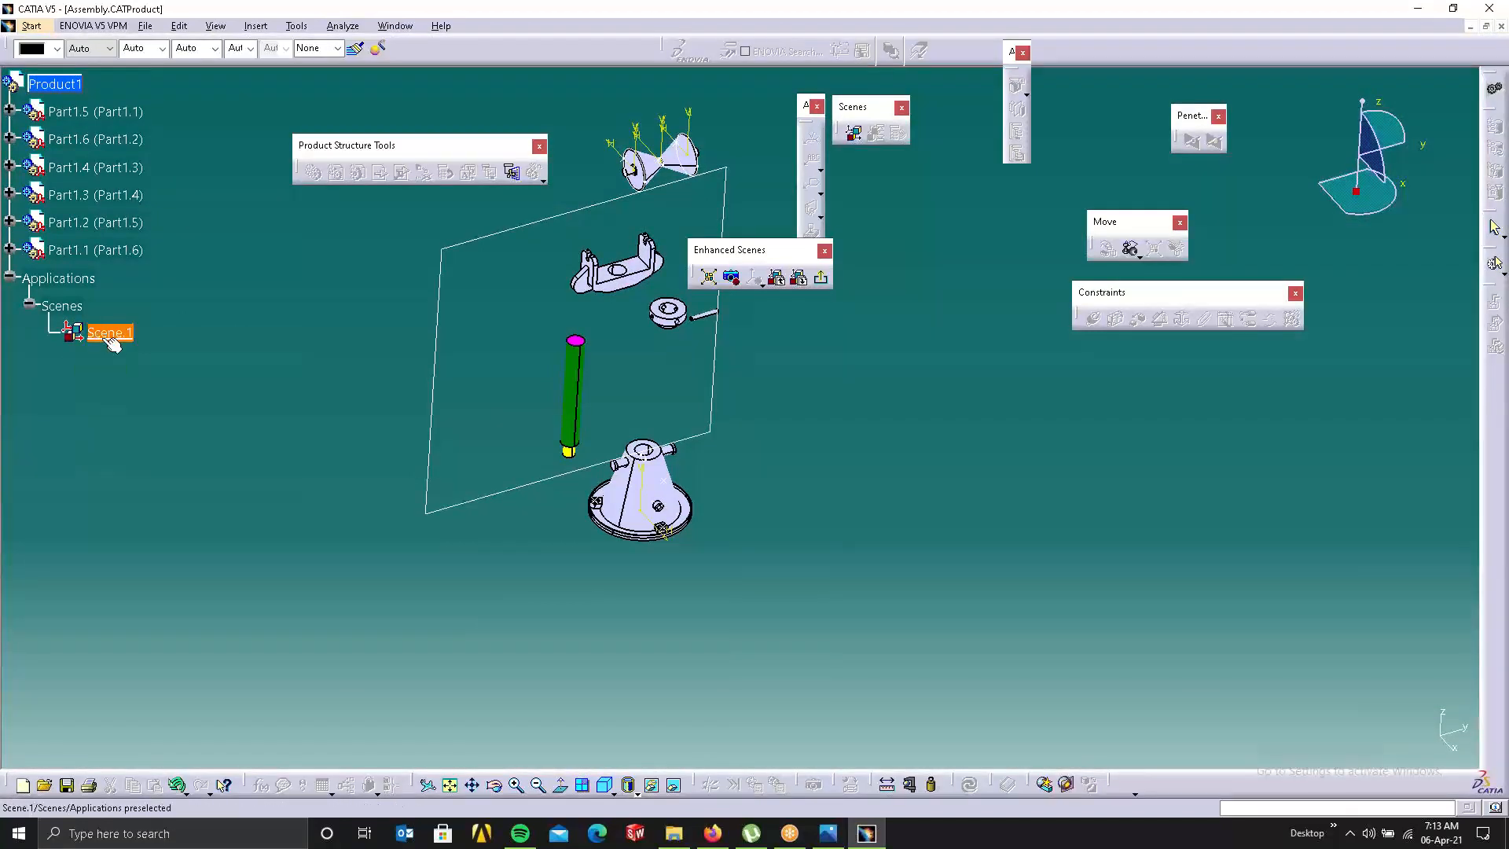
double_click(110, 334)
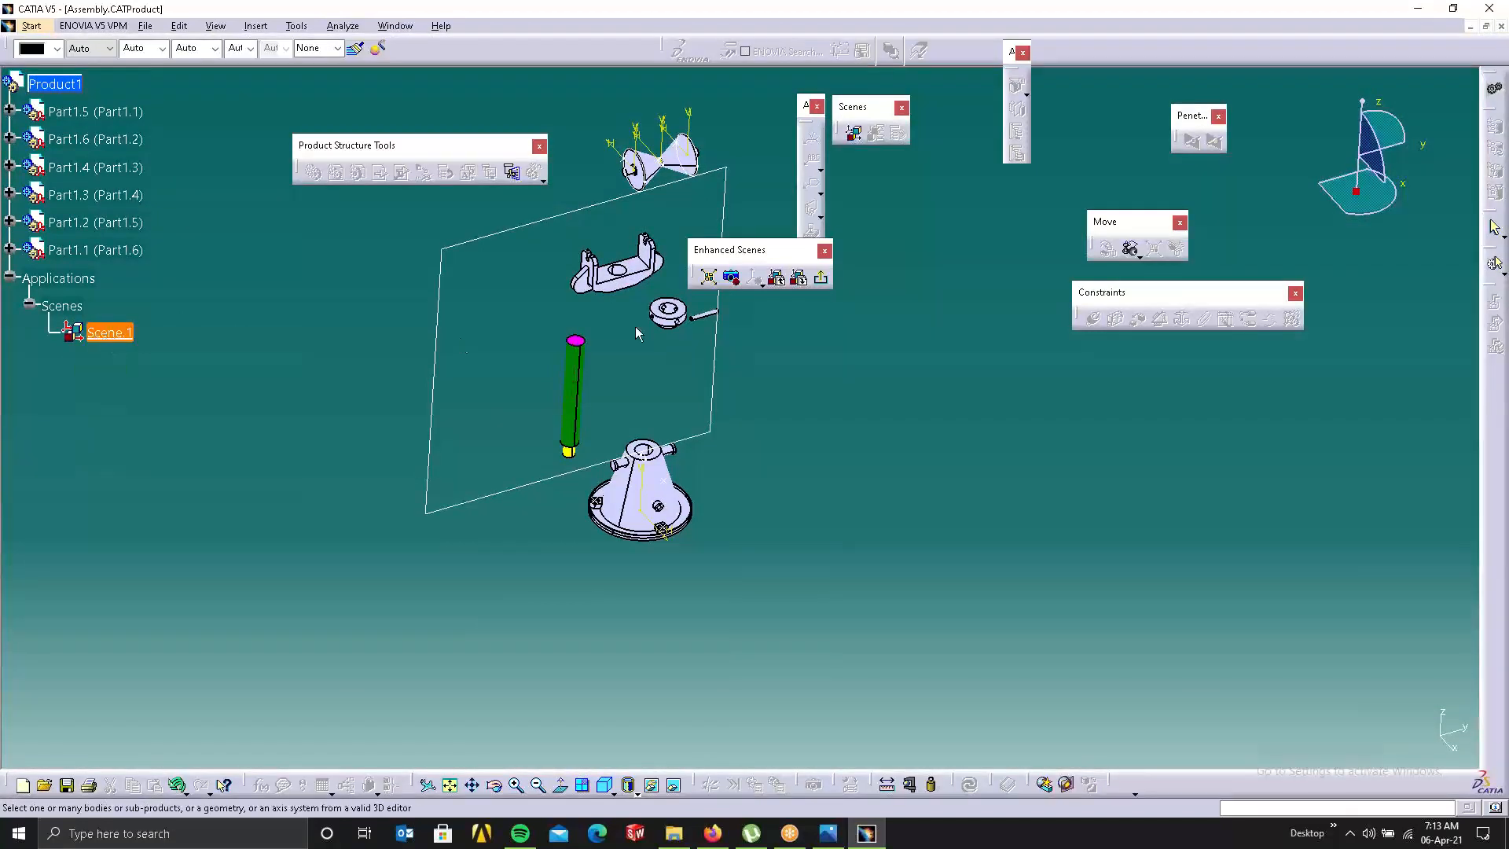
left_click(822, 279)
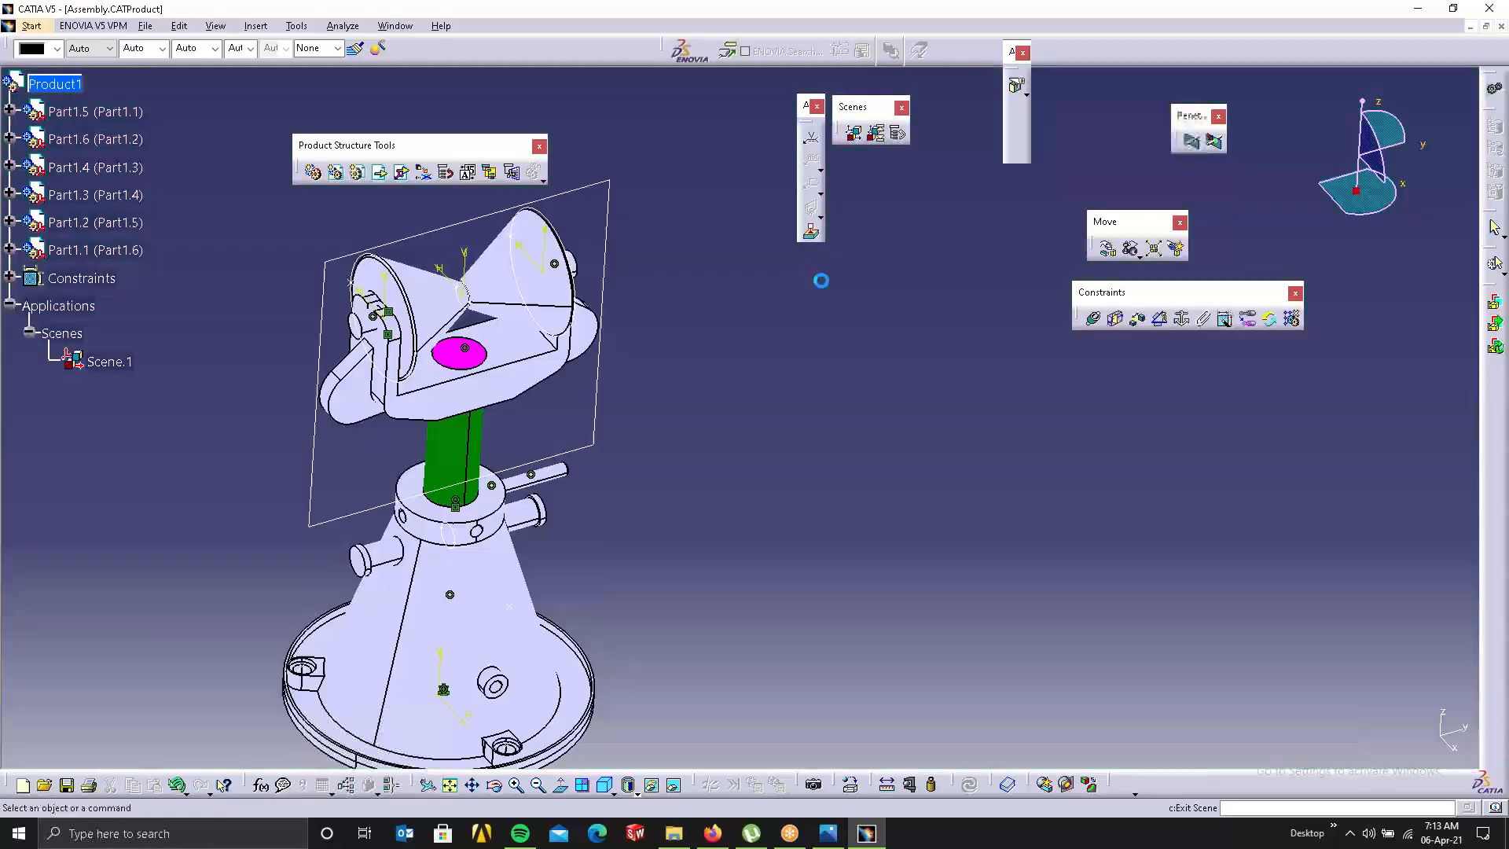
Open Scene.1 from the assembly's scenes, dismiss its warning and switch back to Drawing3.
double_click(110, 363)
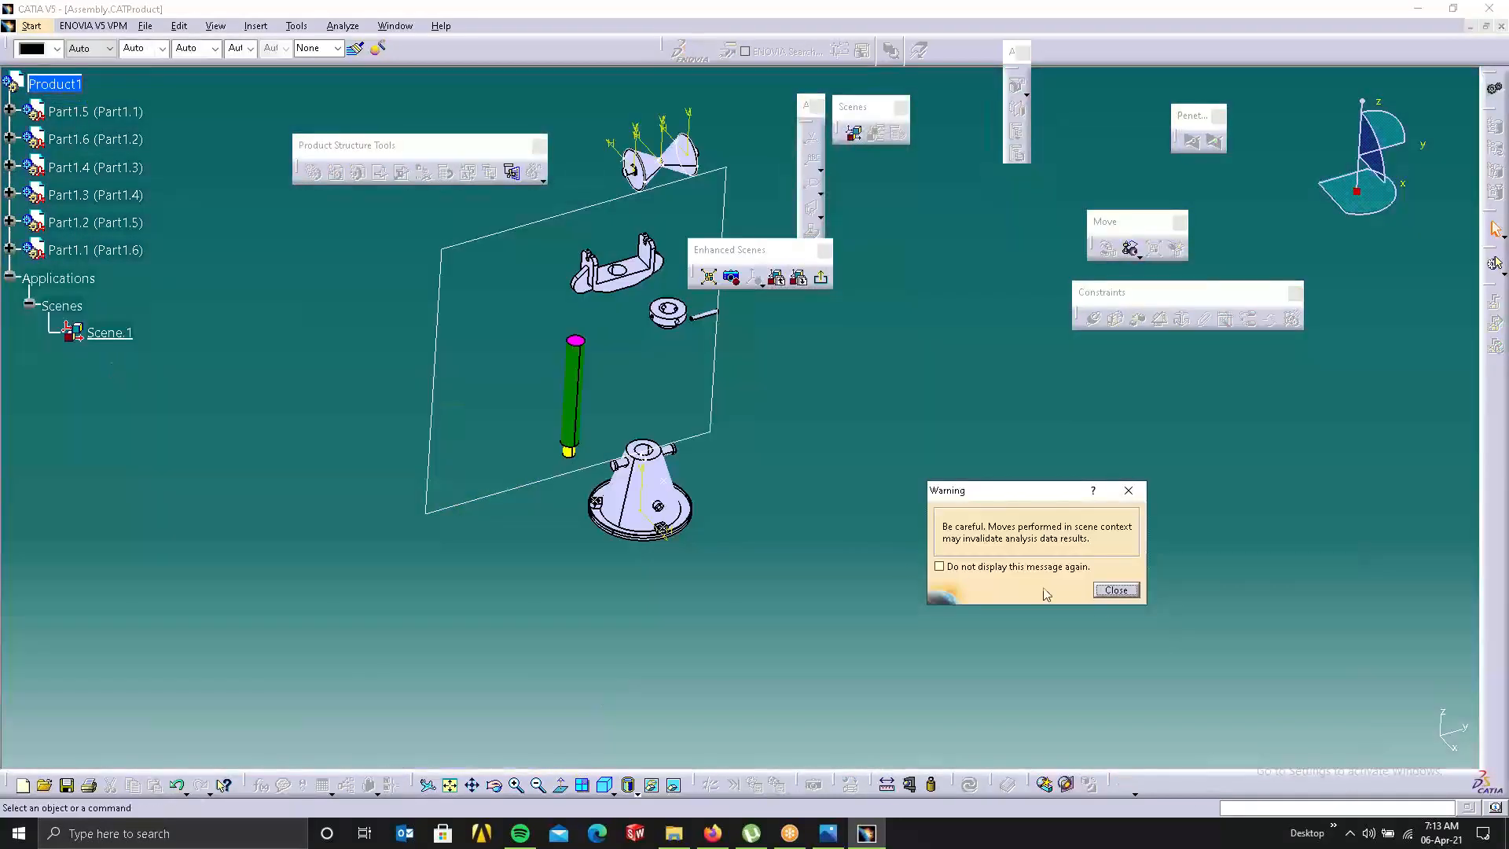
left_click(1116, 591)
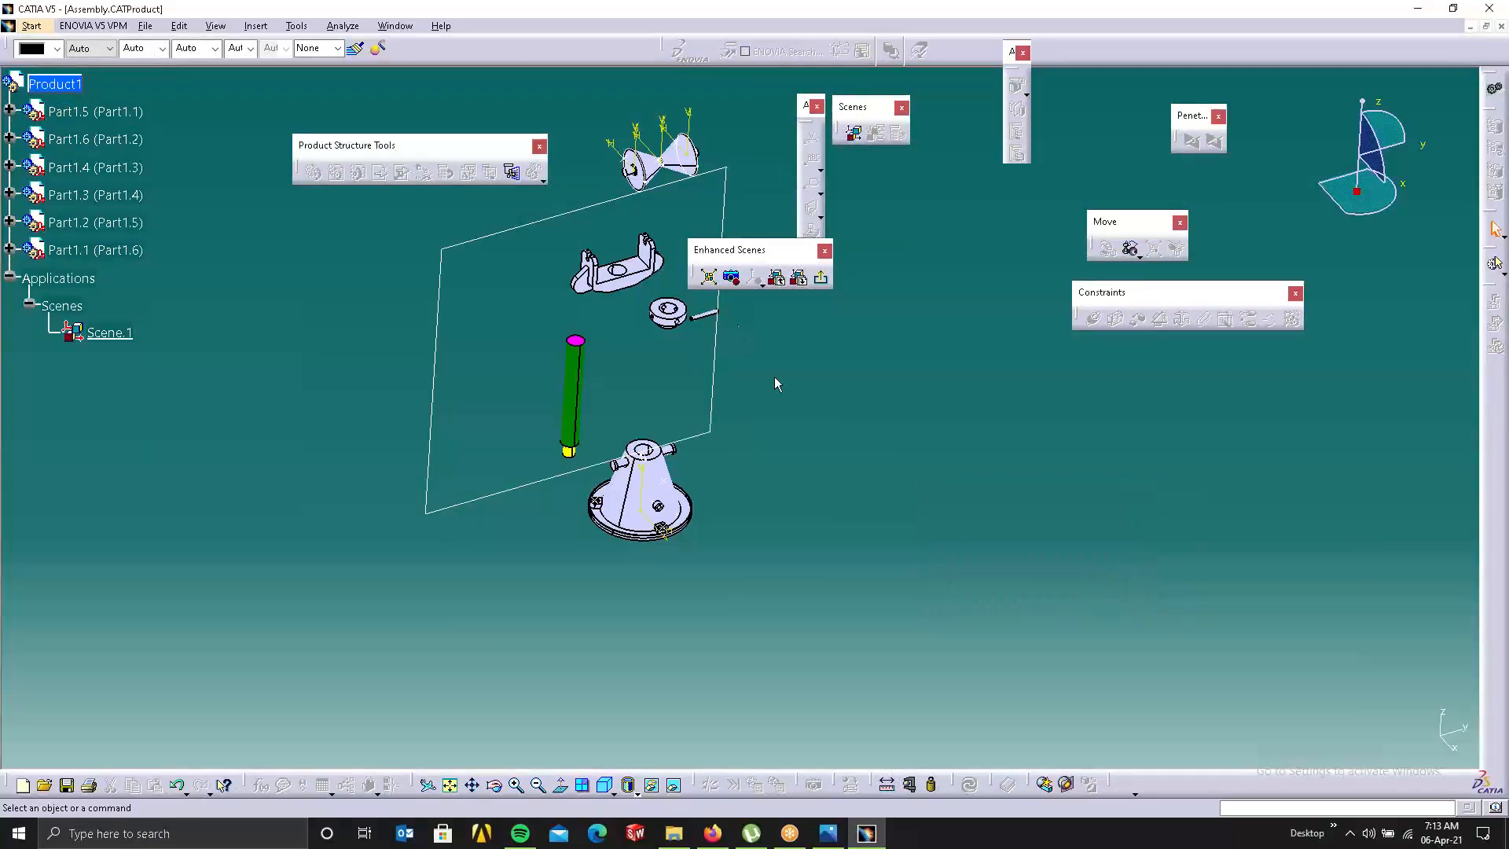
left_click(635, 280)
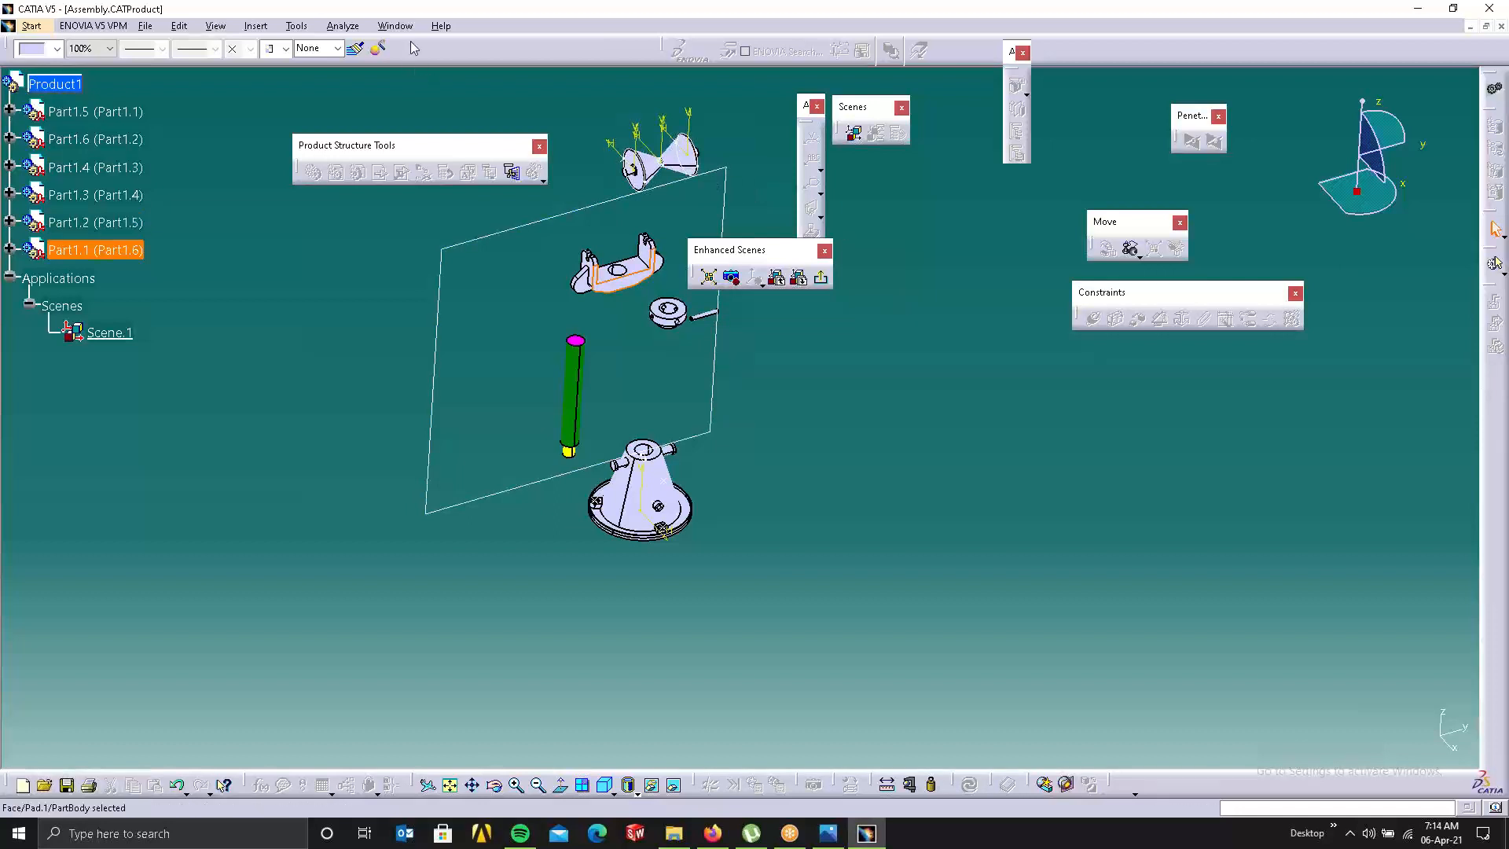
left_click(604, 197)
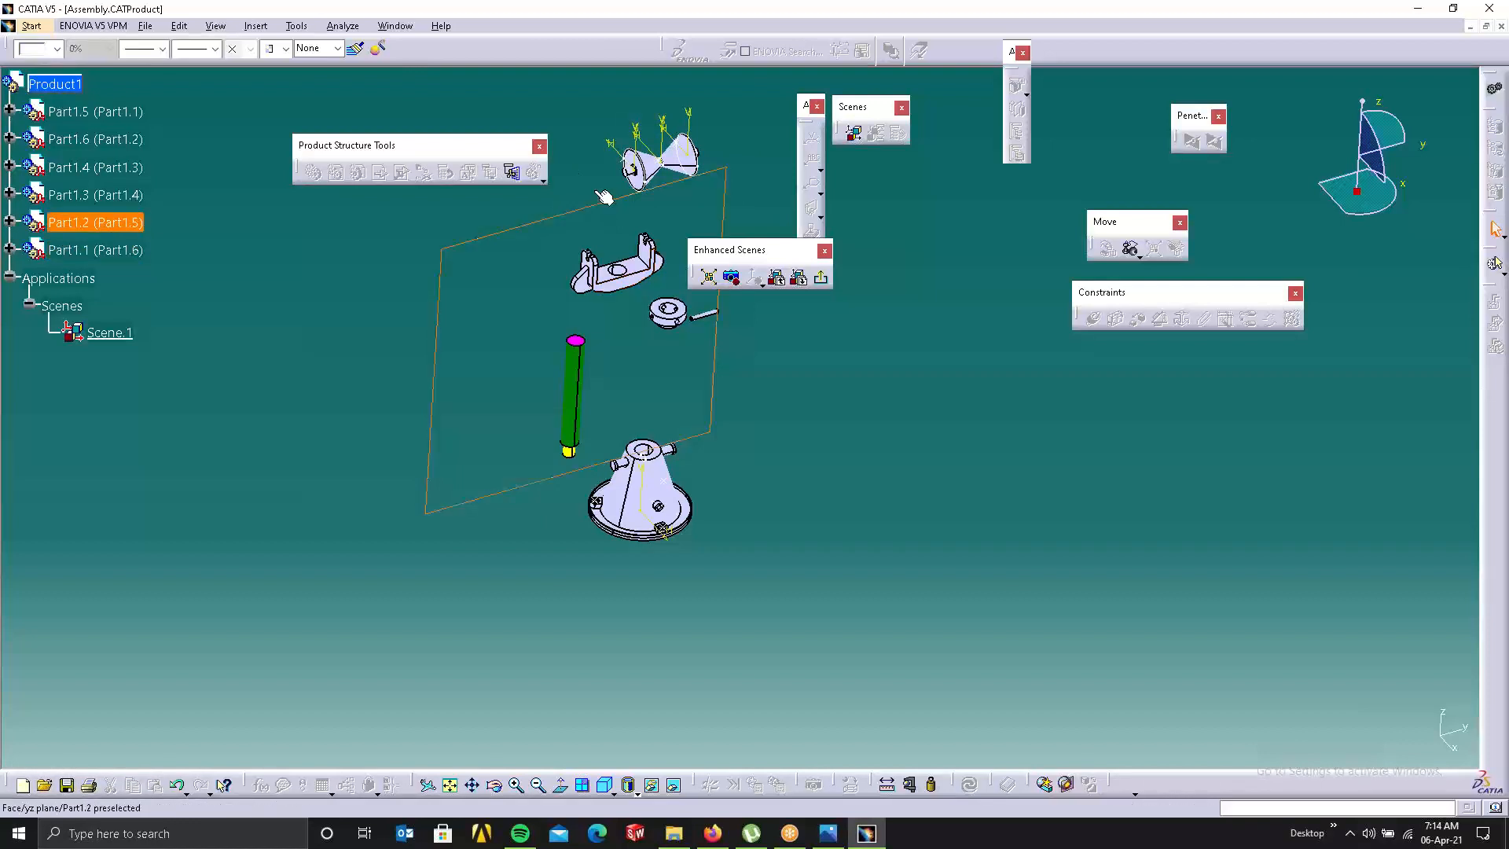
left_click(394, 26)
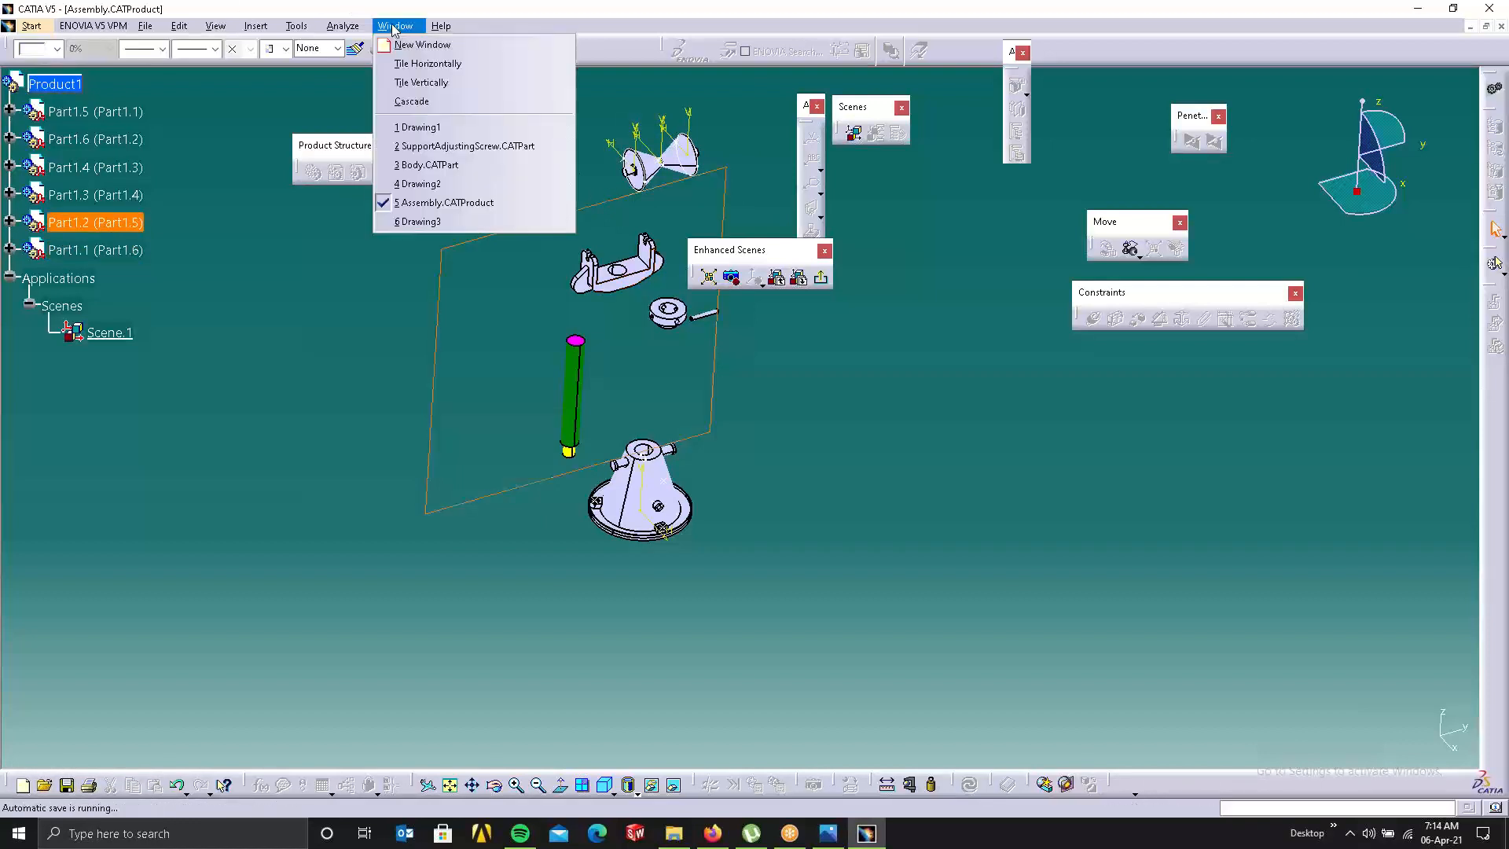
left_click(422, 221)
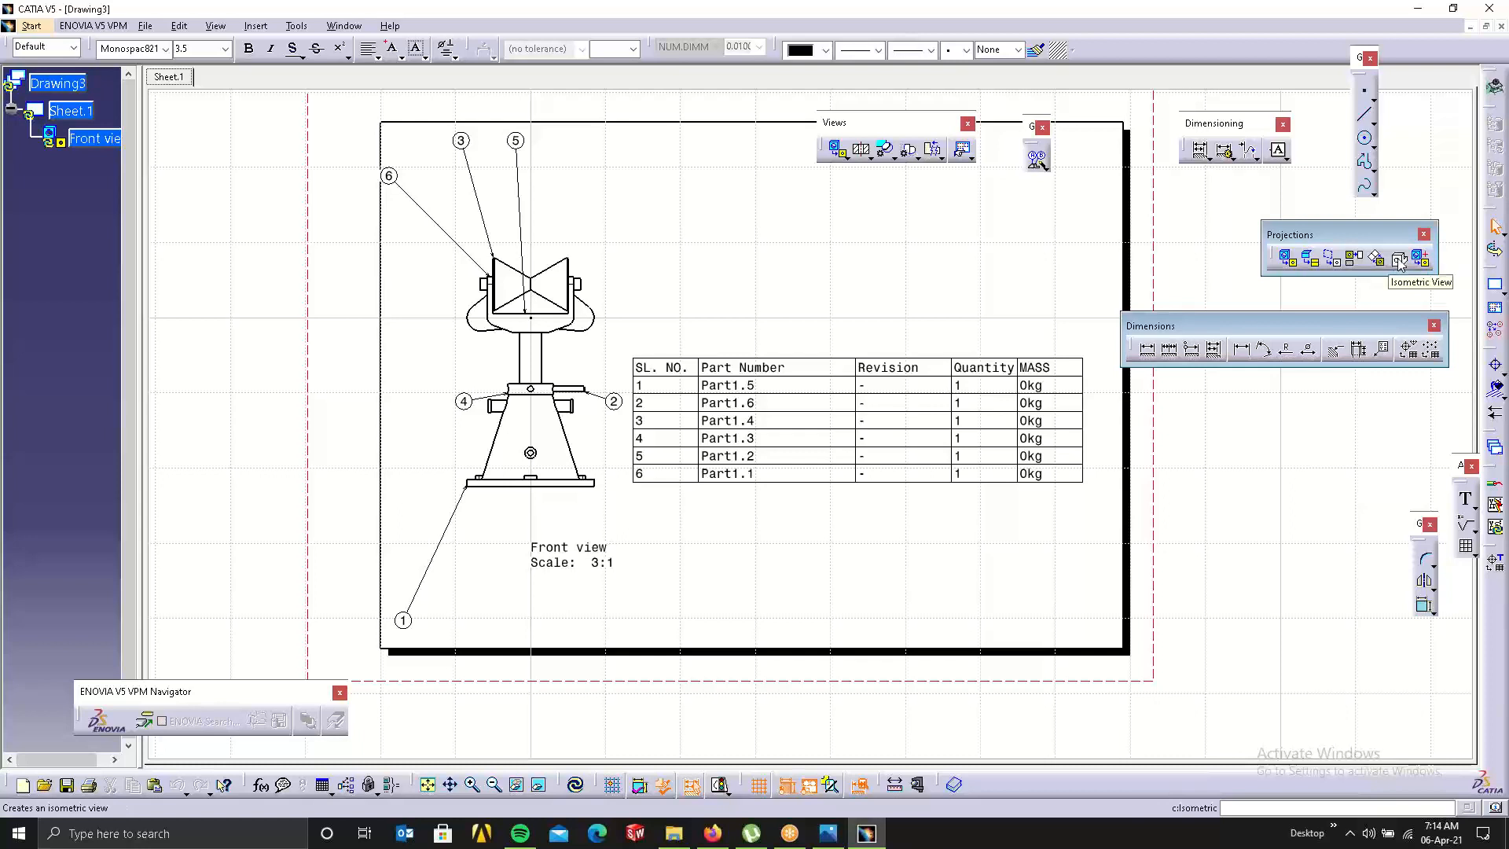
Start a front view in Drawing3 from Scene.1 of Assembly.CATProduct, using the forked bracket's face as the reference plane.
left_click(1287, 257)
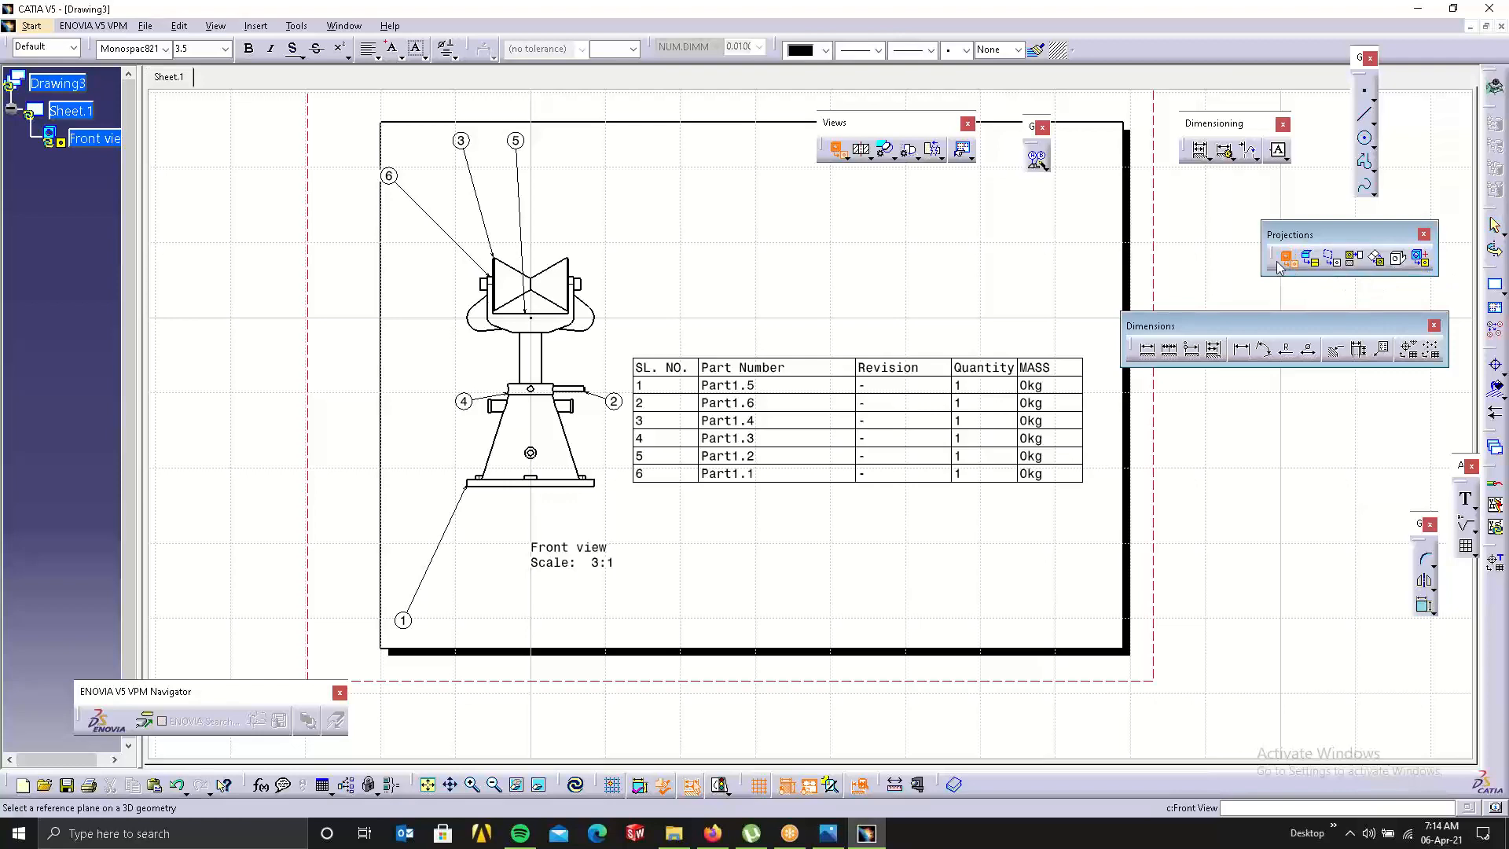
left_click(346, 26)
left_click(382, 202)
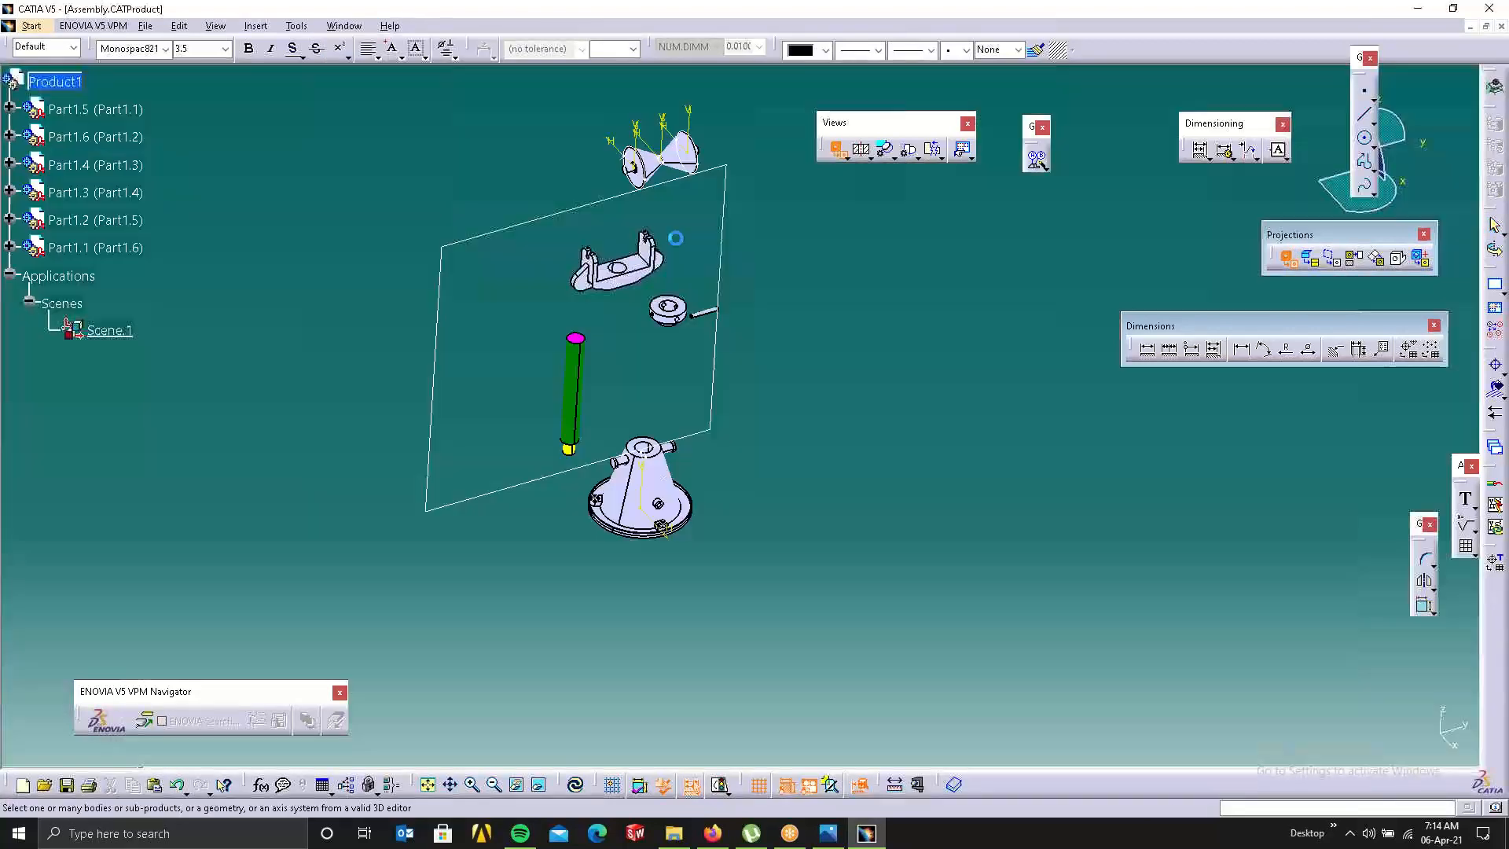
right_click(108, 334)
left_click(107, 334)
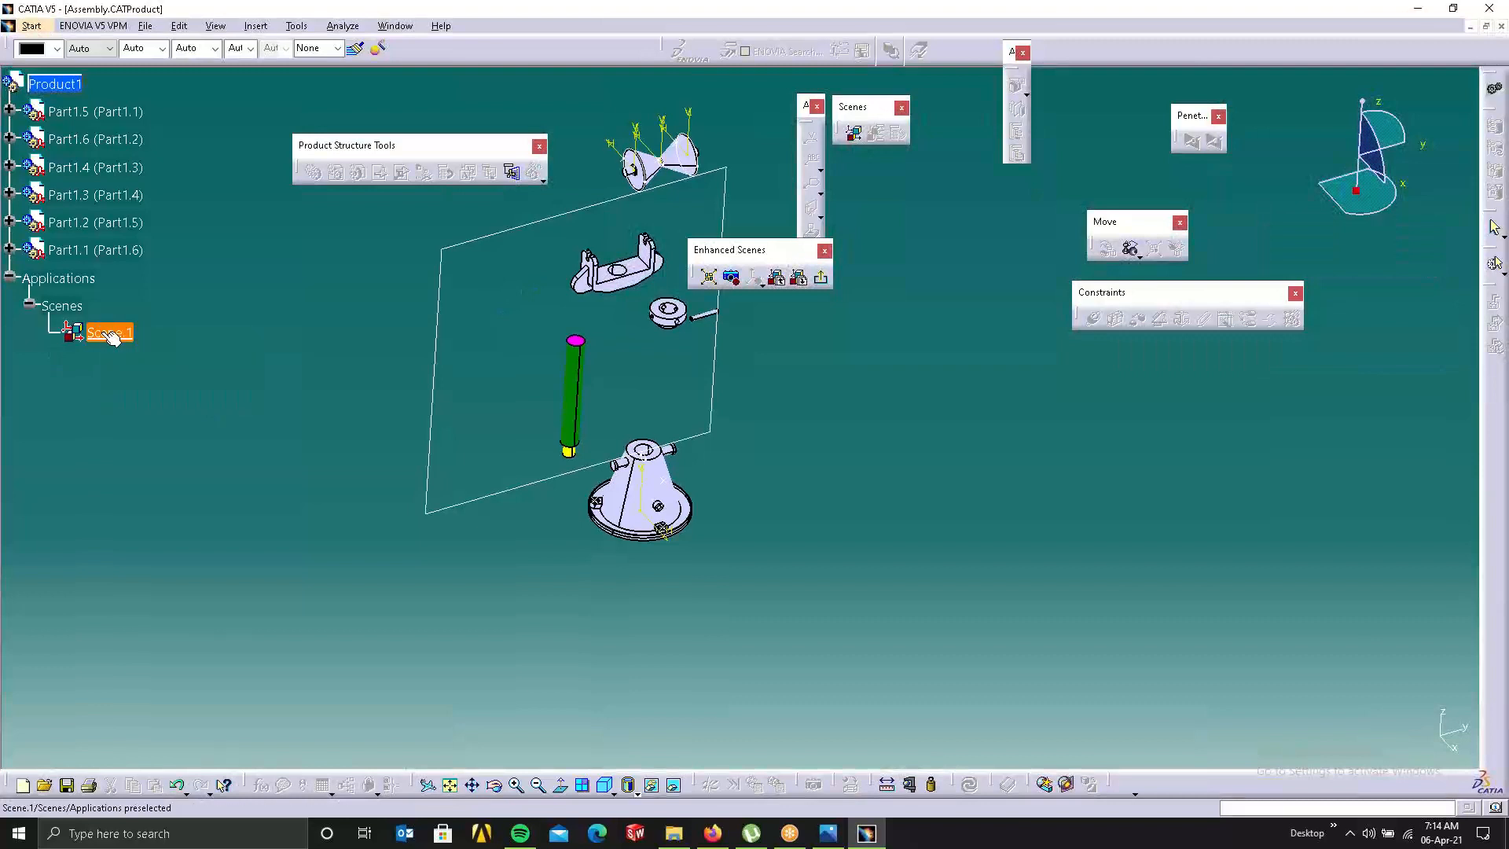
right_click(103, 334)
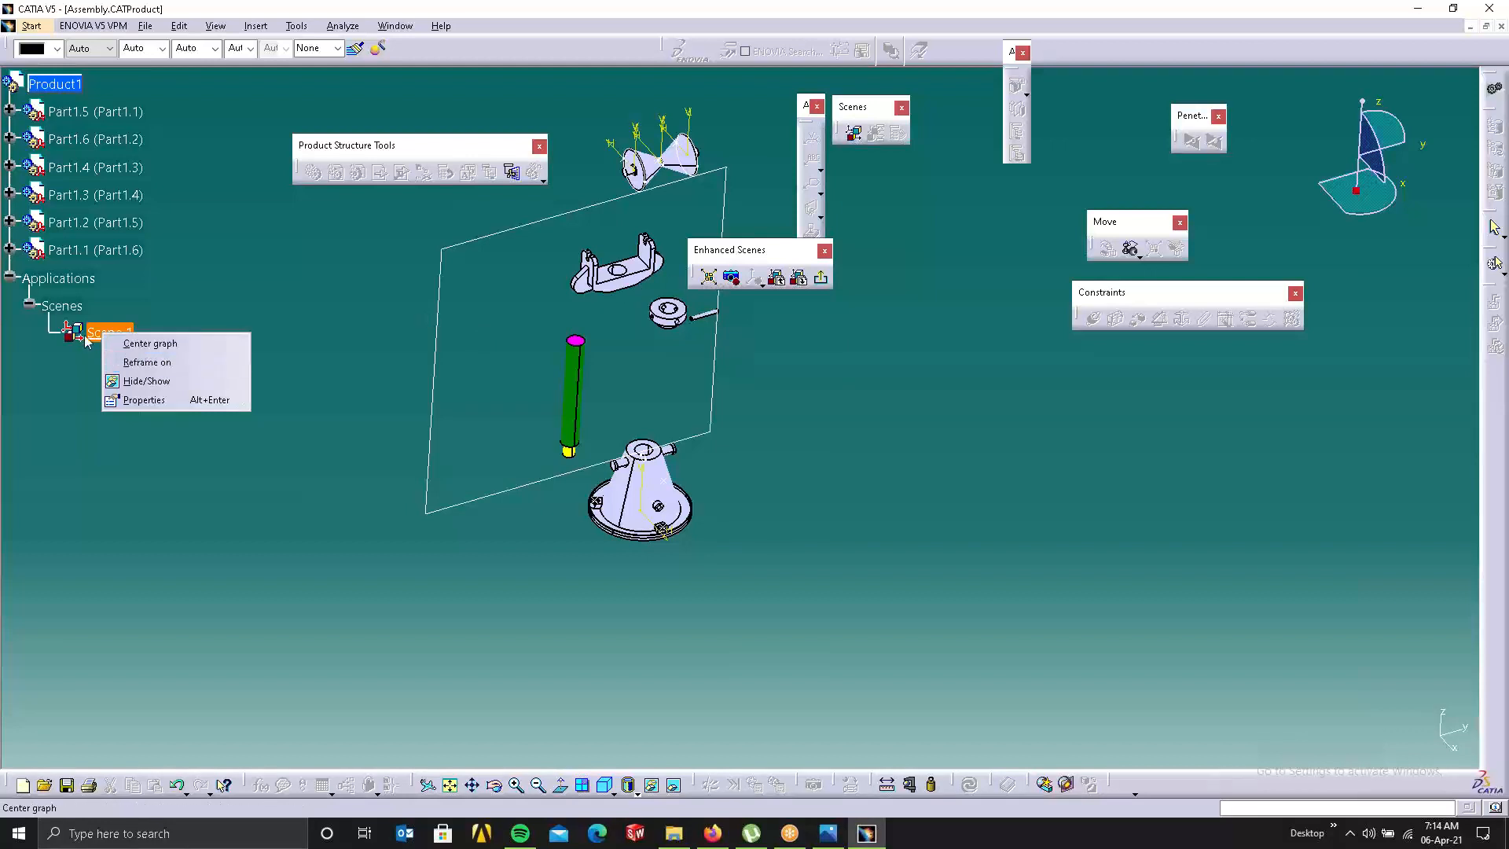
left_click(84, 335)
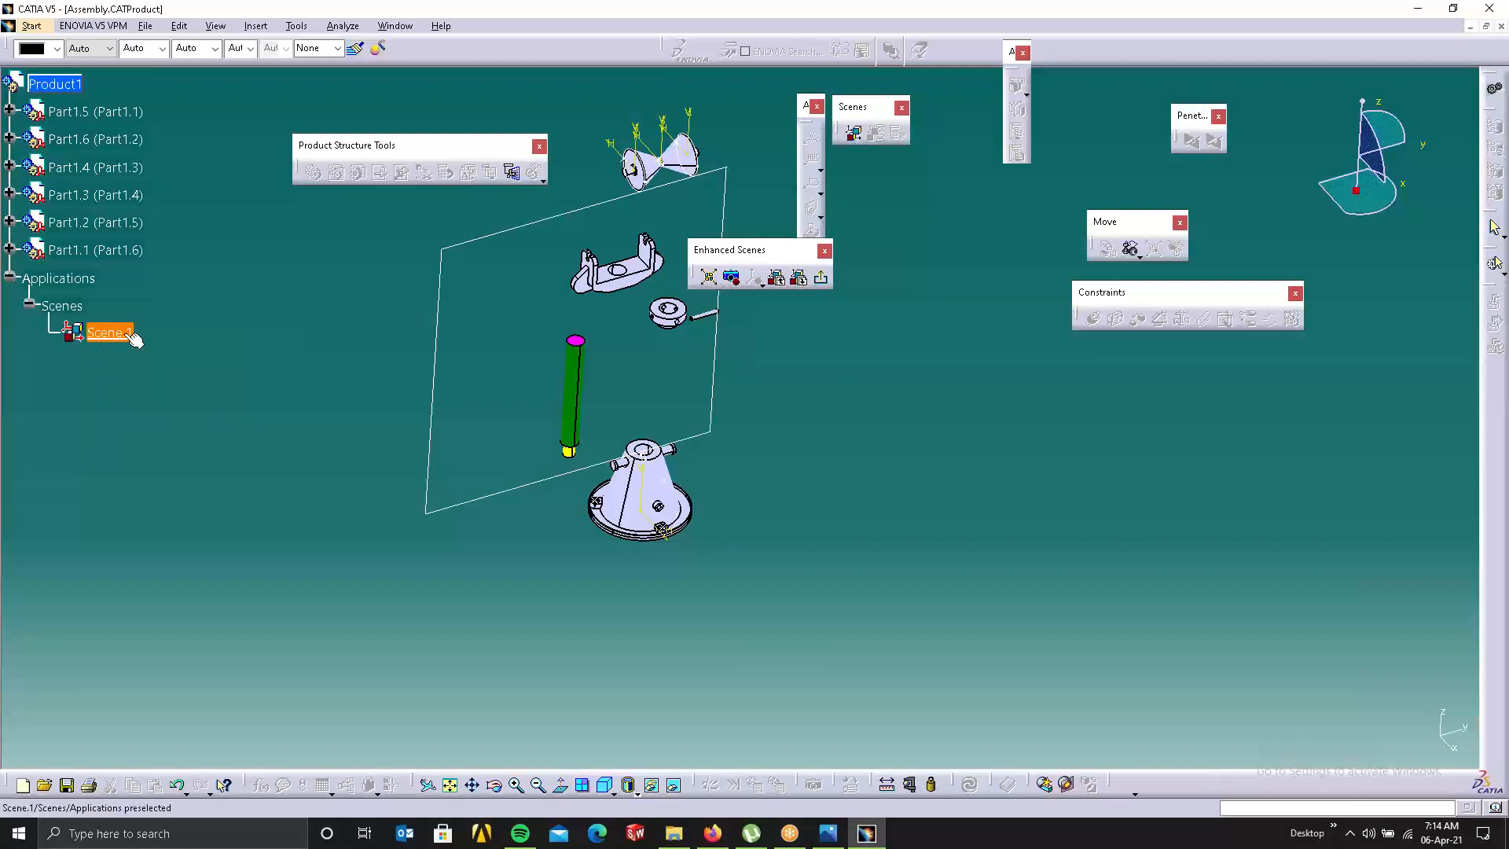
left_click(640, 282)
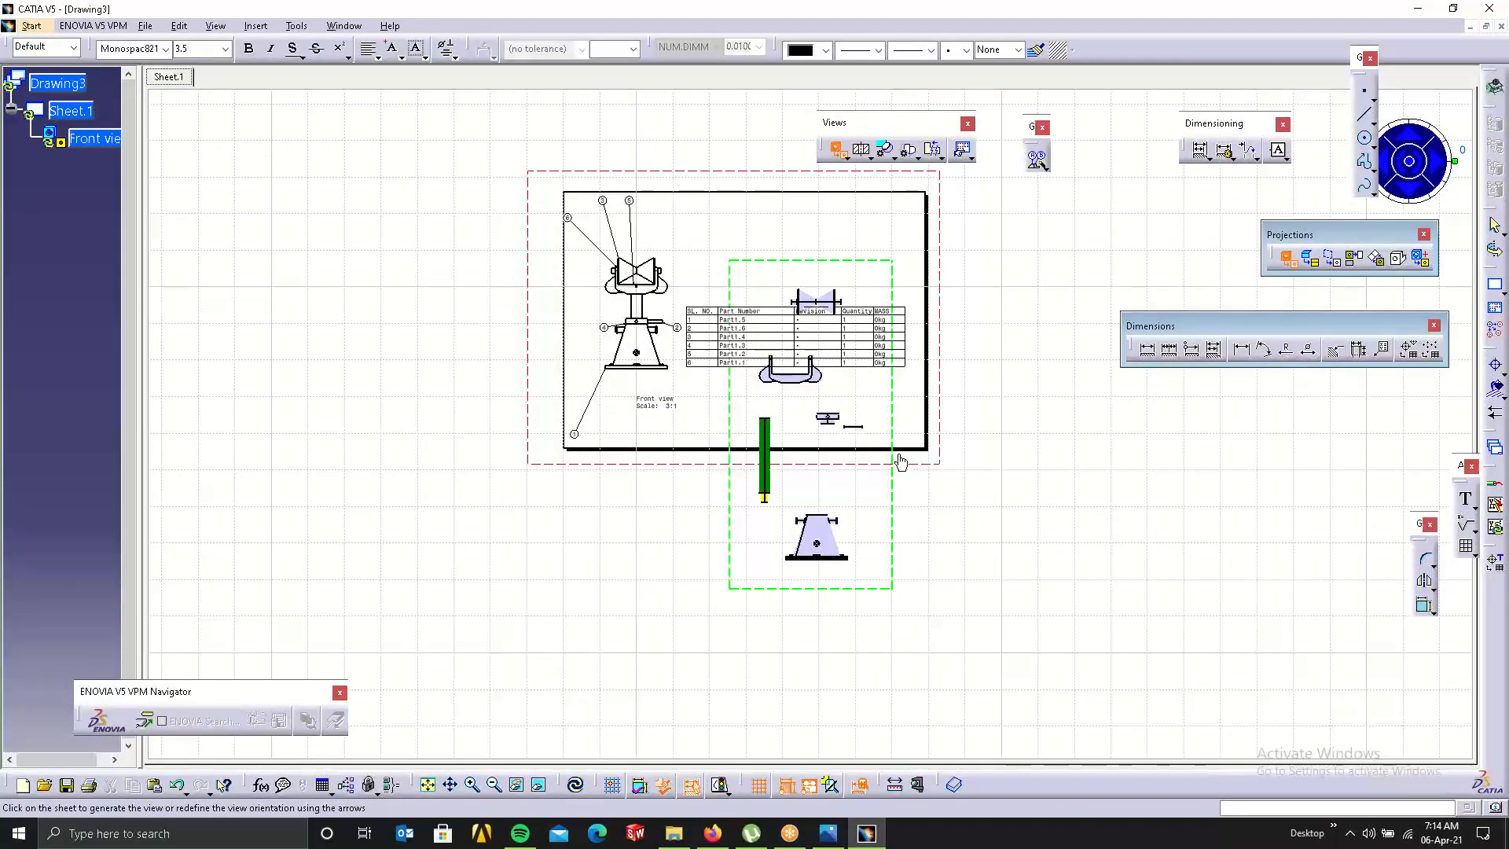
Turn the exploded view preview to its opposite side, rotate it to 300 degrees and generate the view on Sheet.1.
left_click(1391, 170)
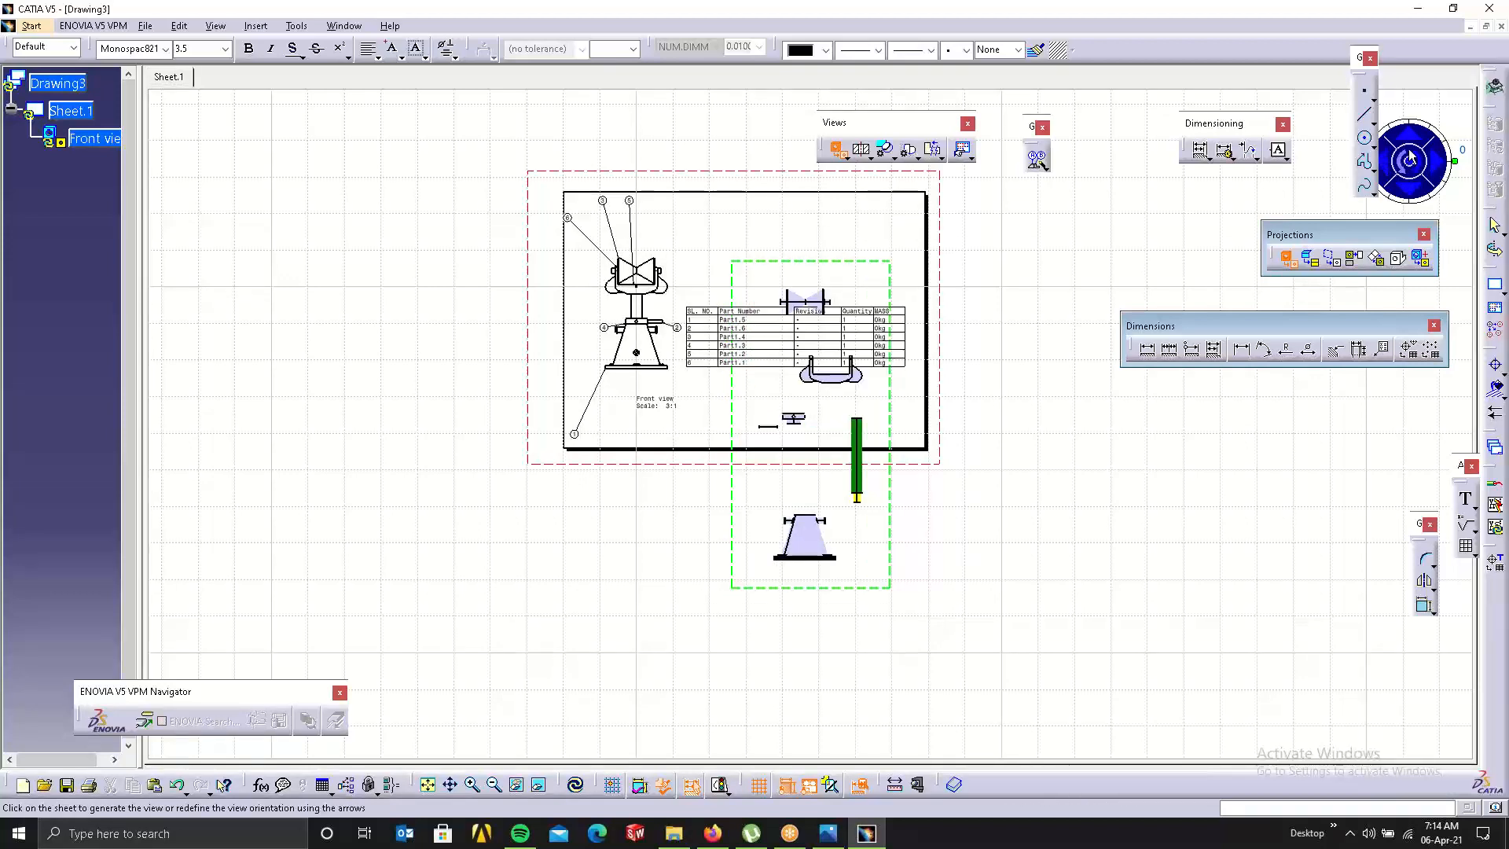
left_click(1407, 165)
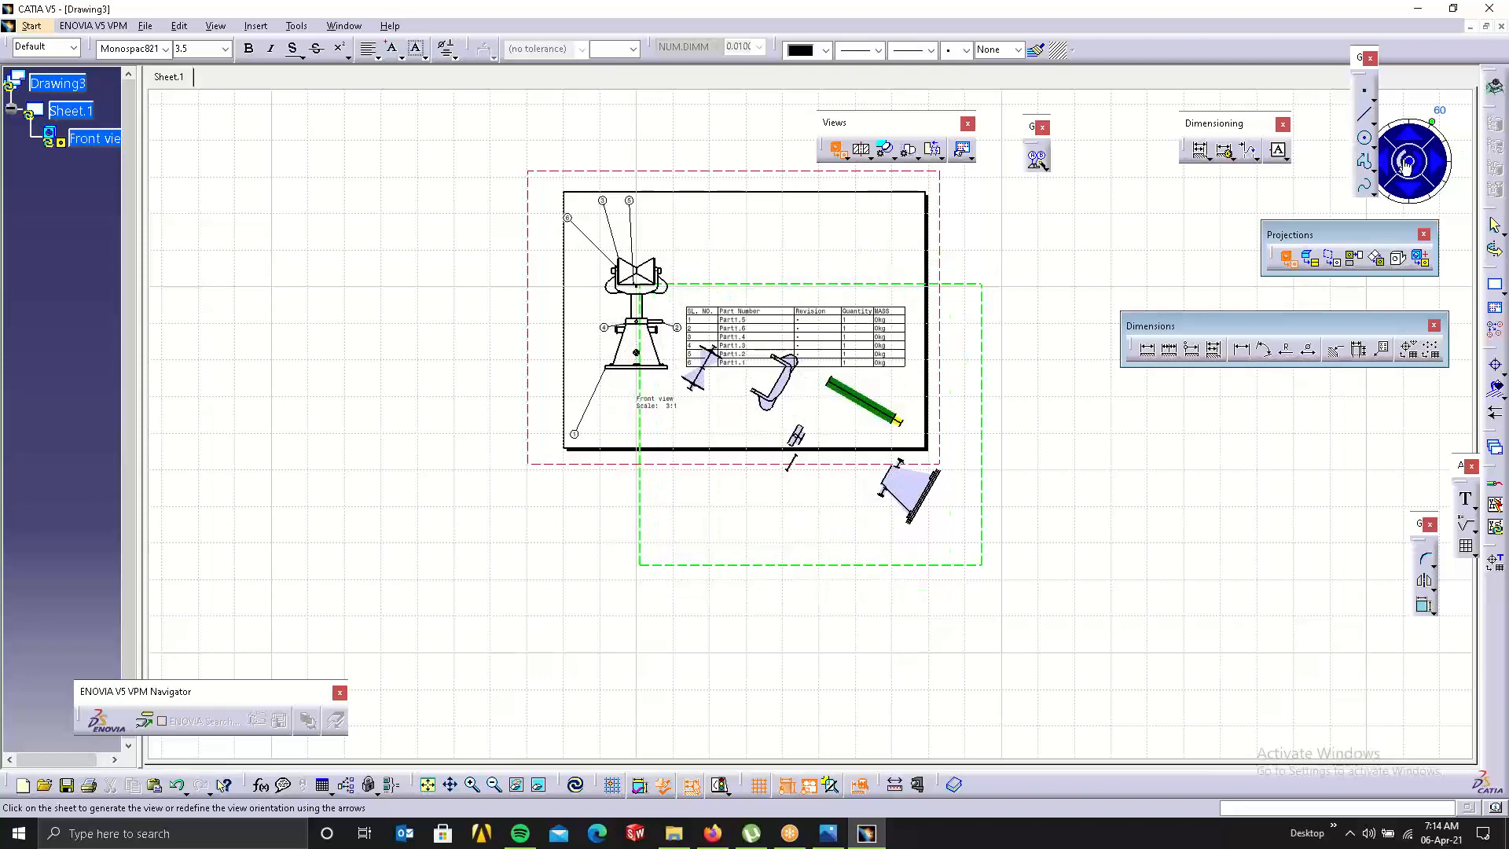
left_click(1406, 166)
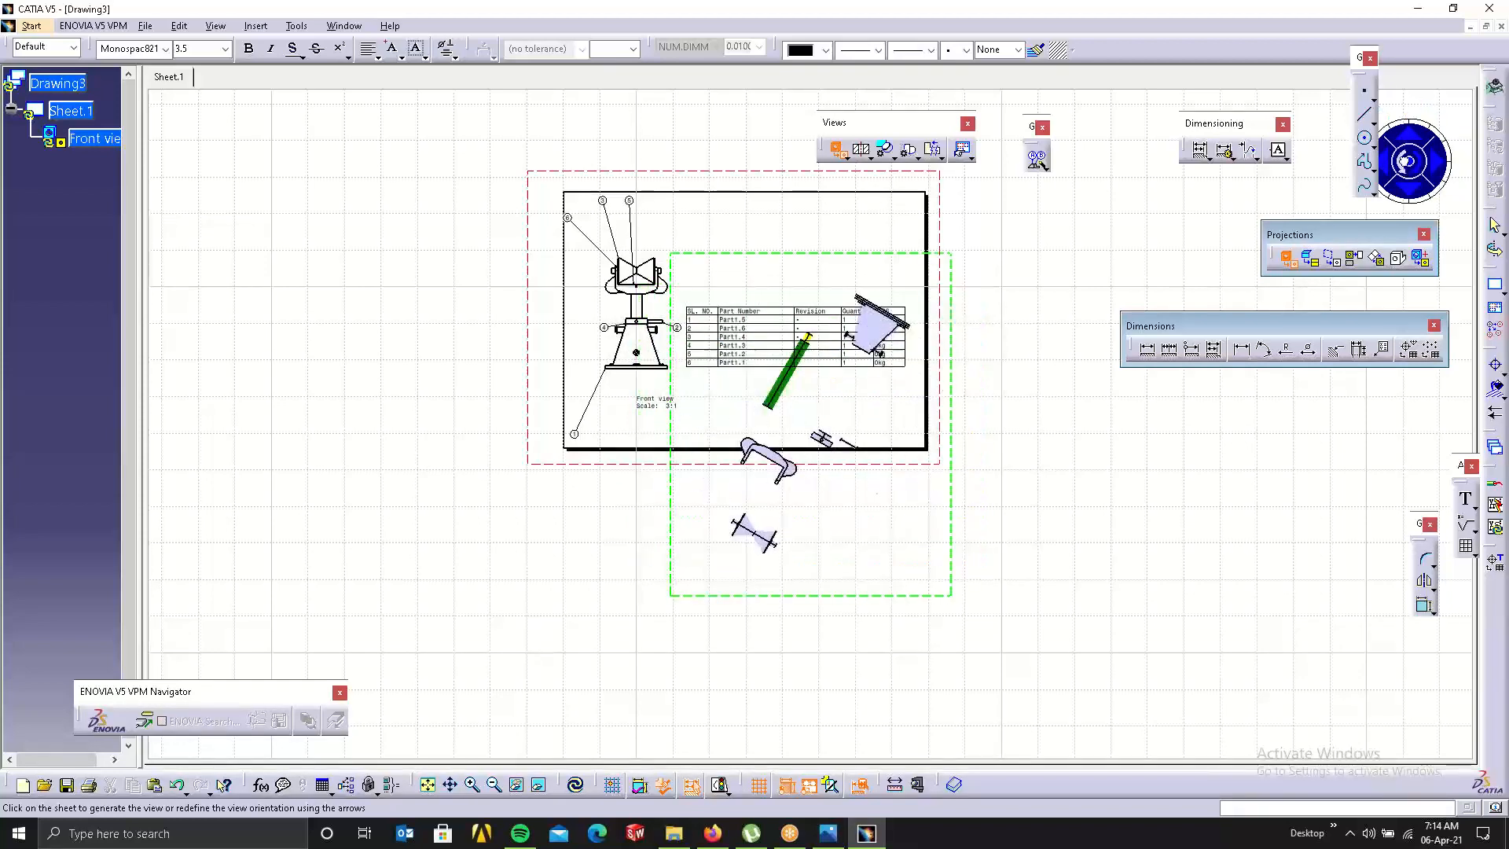
left_click(1407, 165)
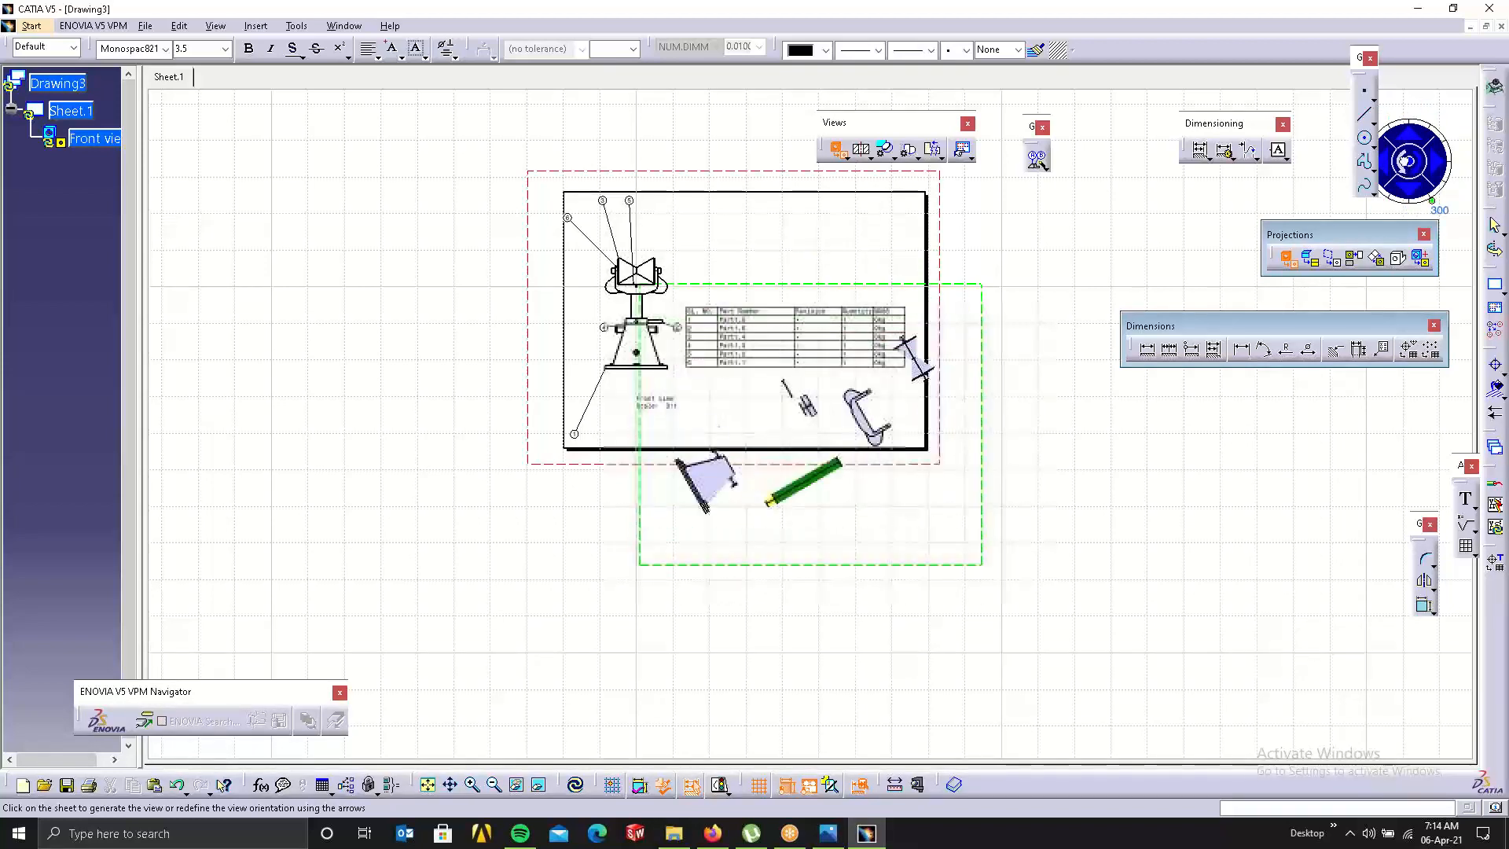
left_click(1215, 230)
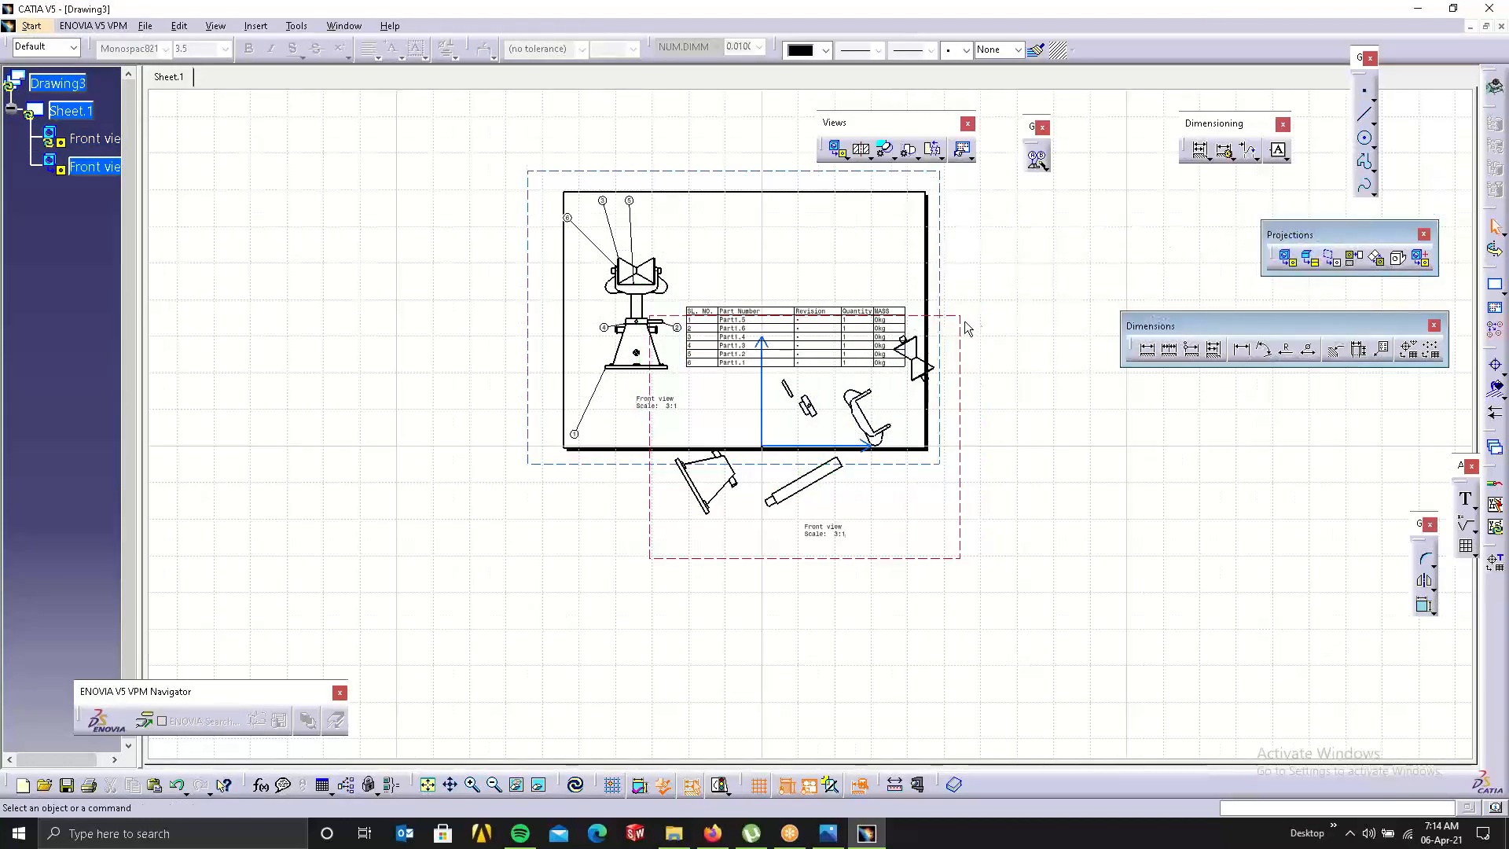
Move the exploded front view up above the bill of material table and set its scale to 2:1.
mouse_move(960, 324)
left_mouse_down()
mouse_move(946, 242)
mouse_move(859, 171)
mouse_move(896, 106)
mouse_move(991, 177)
mouse_move(988, 153)
left_mouse_up()
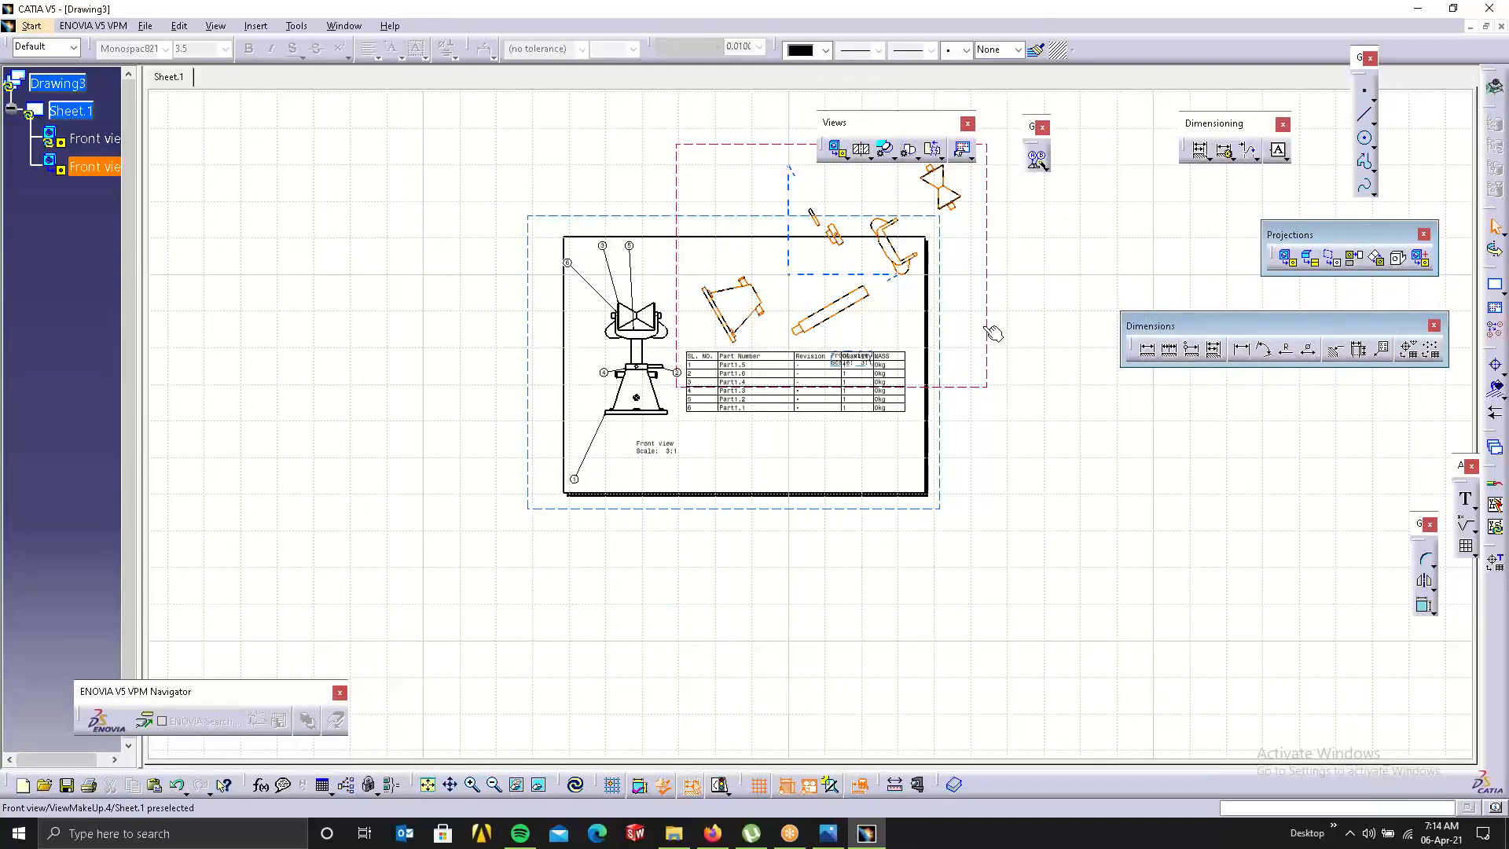
left_click(943, 191)
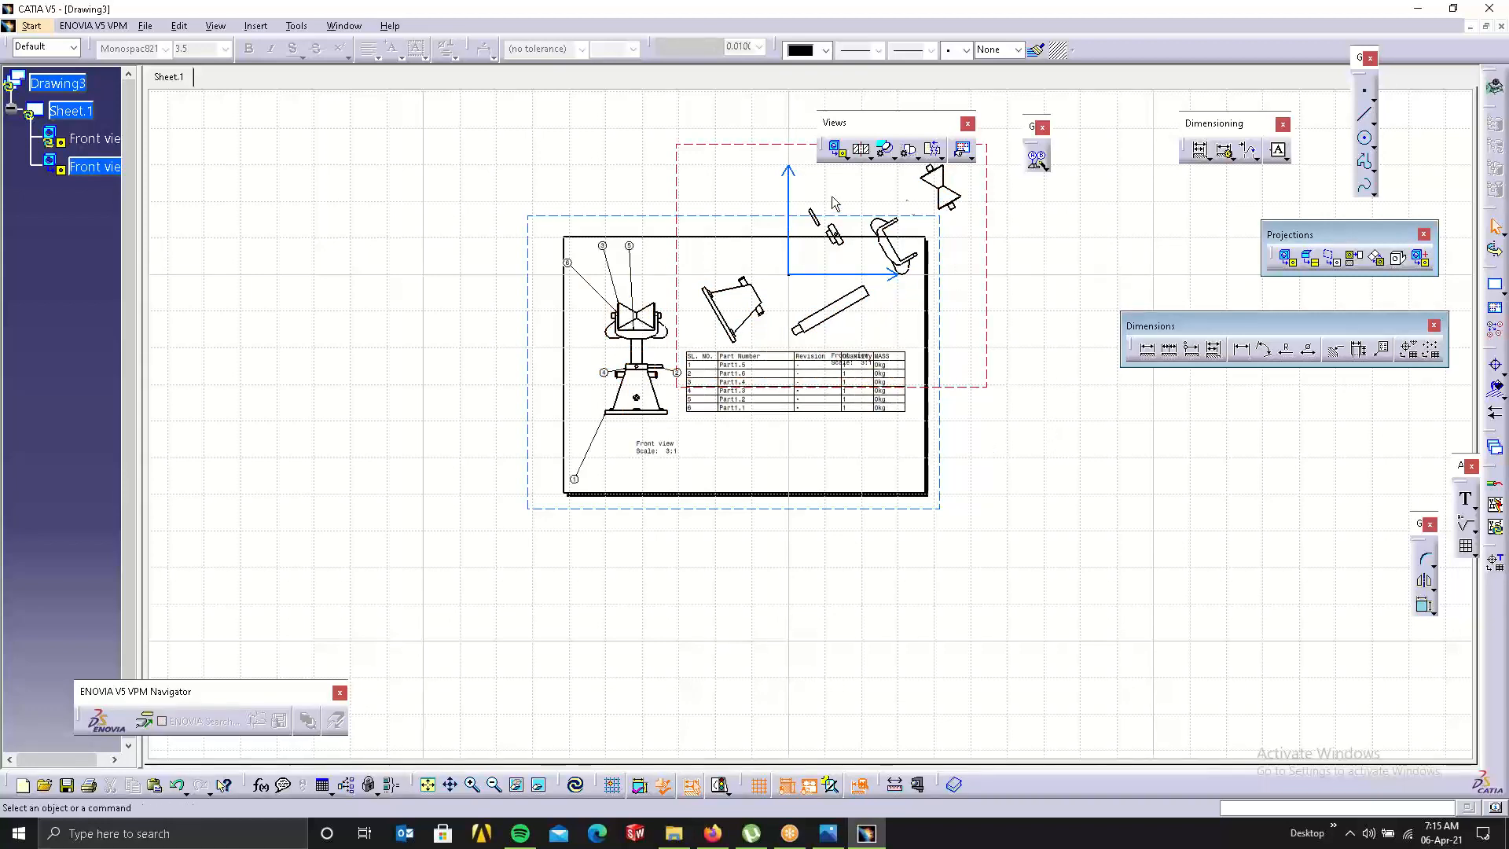
left_click(982, 267)
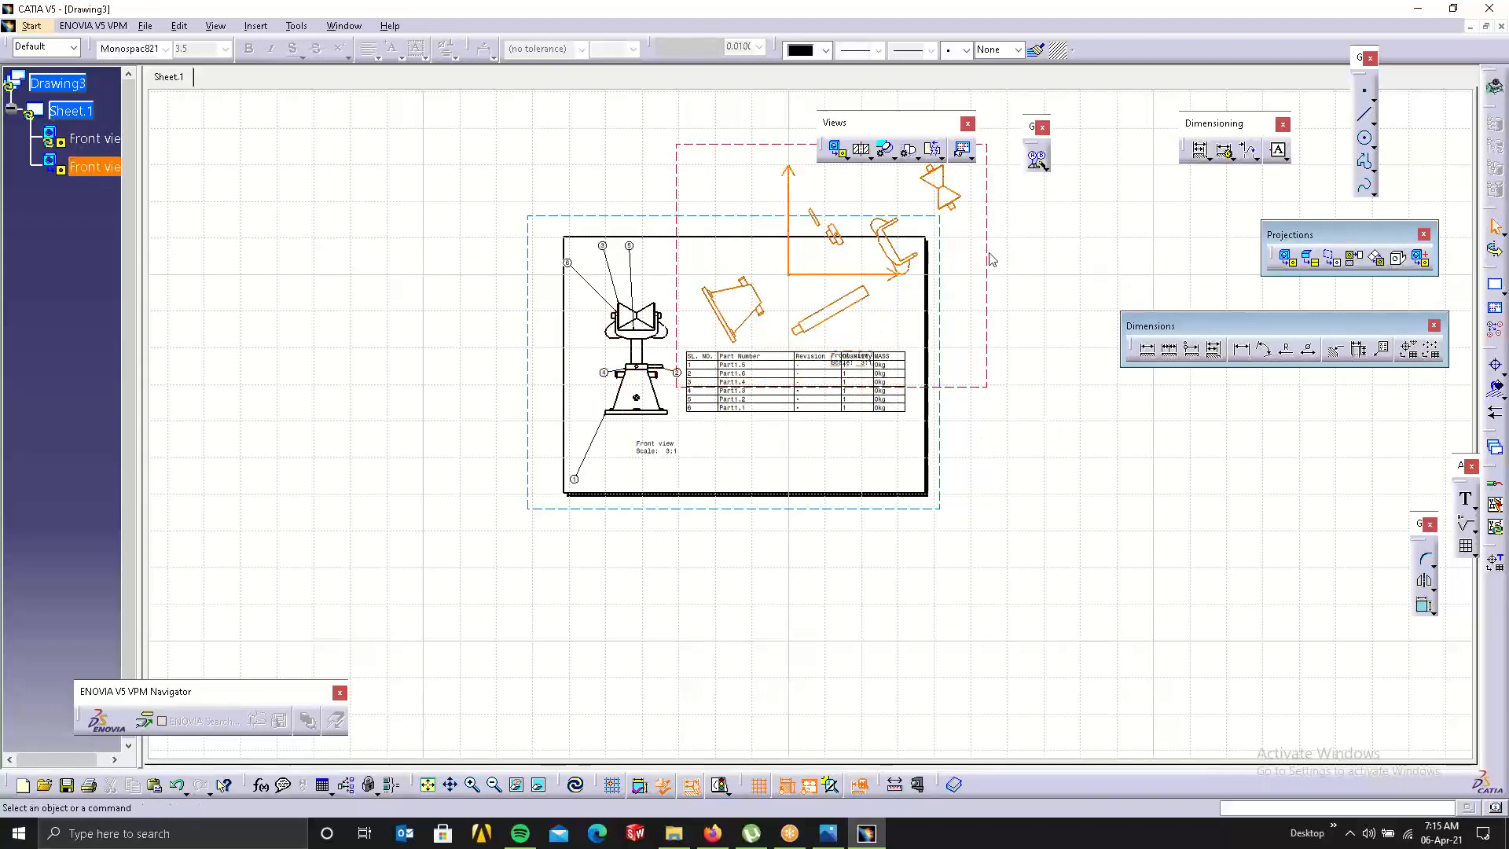
right_click(986, 260)
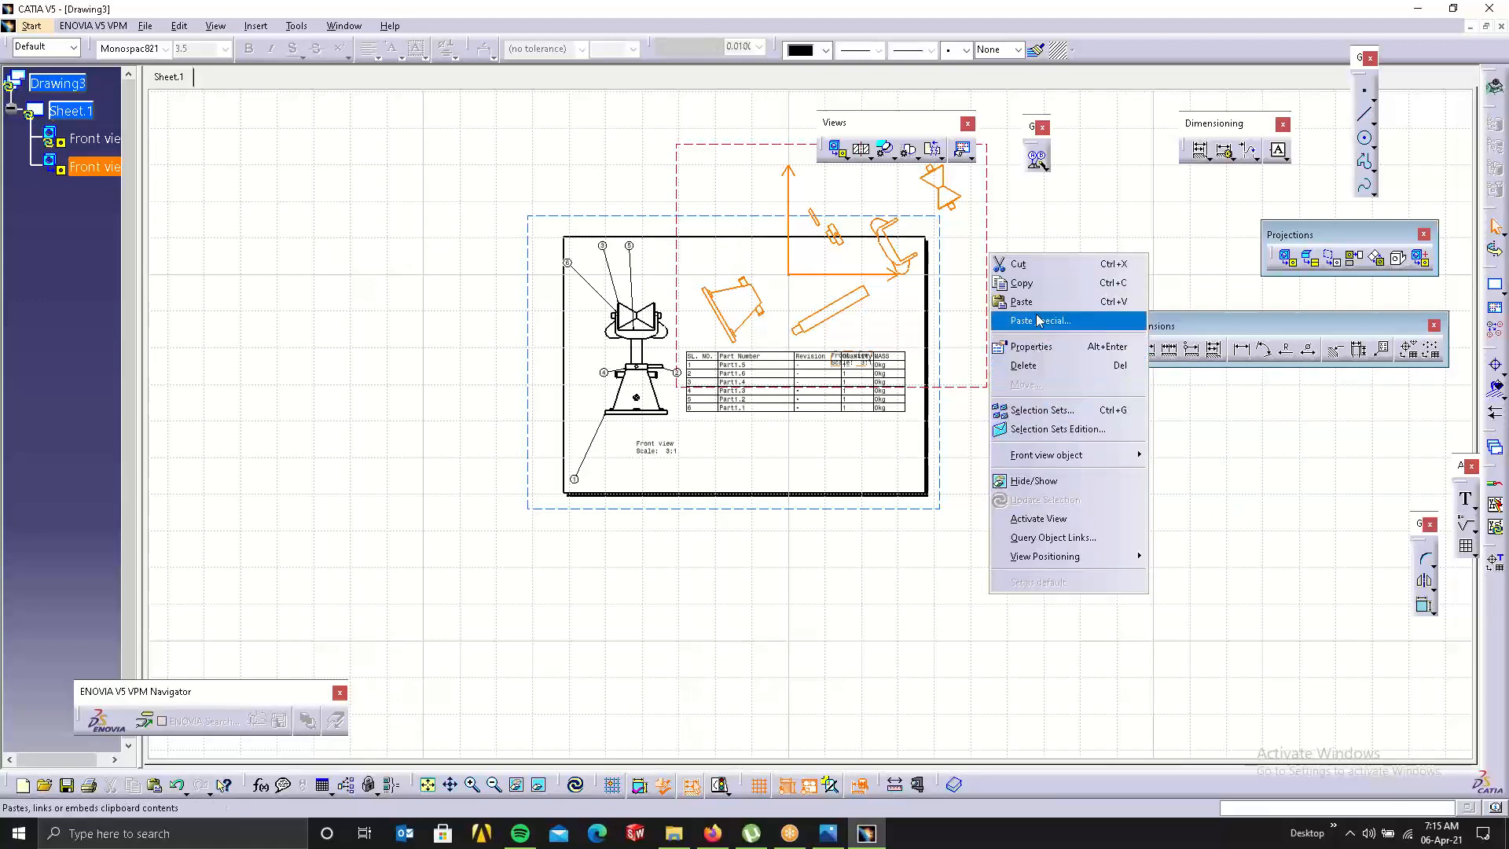
left_click(1032, 346)
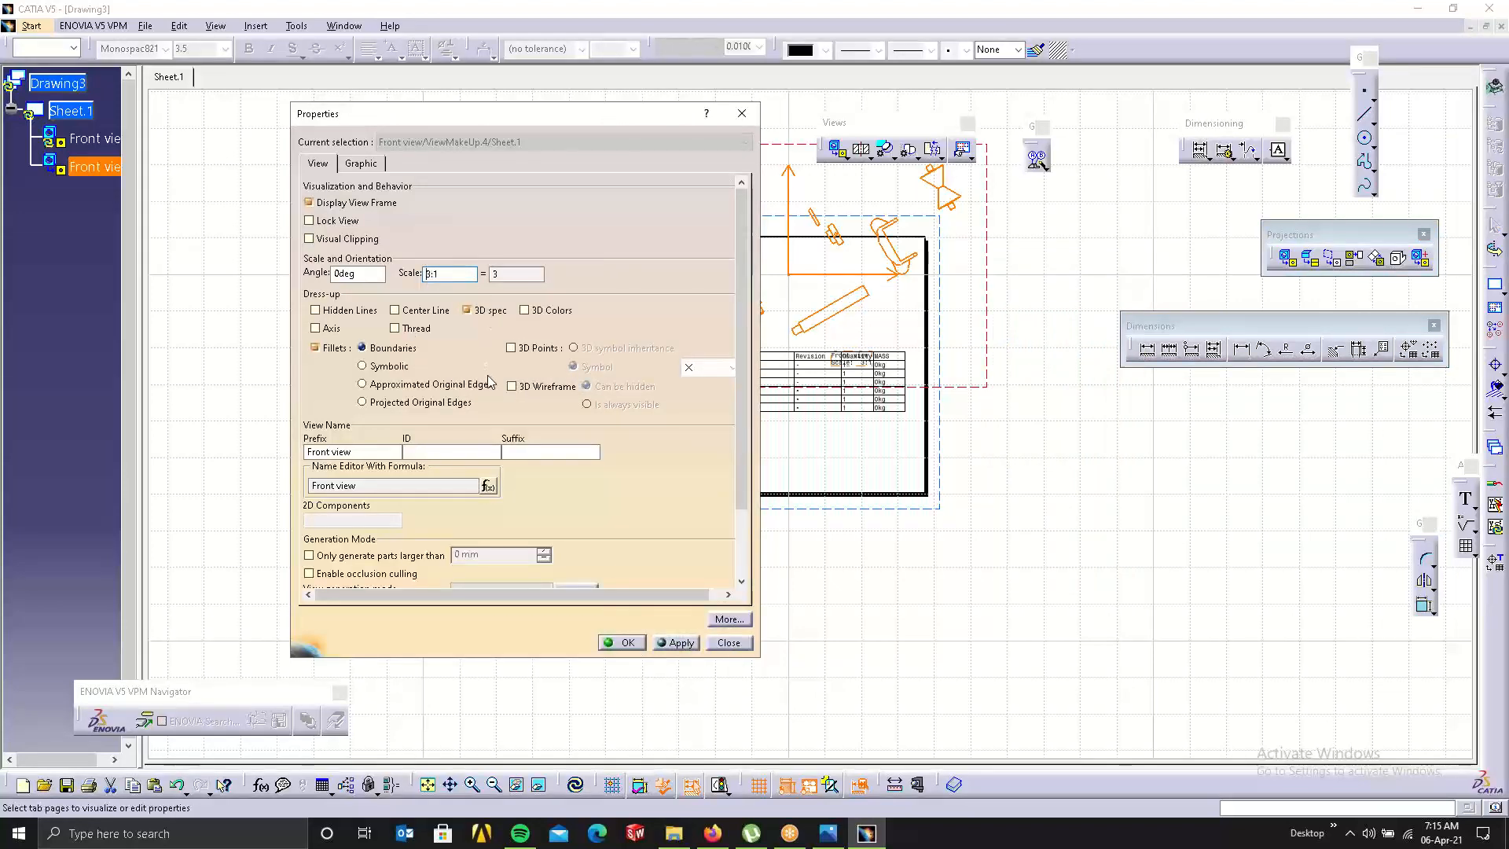
type("2")
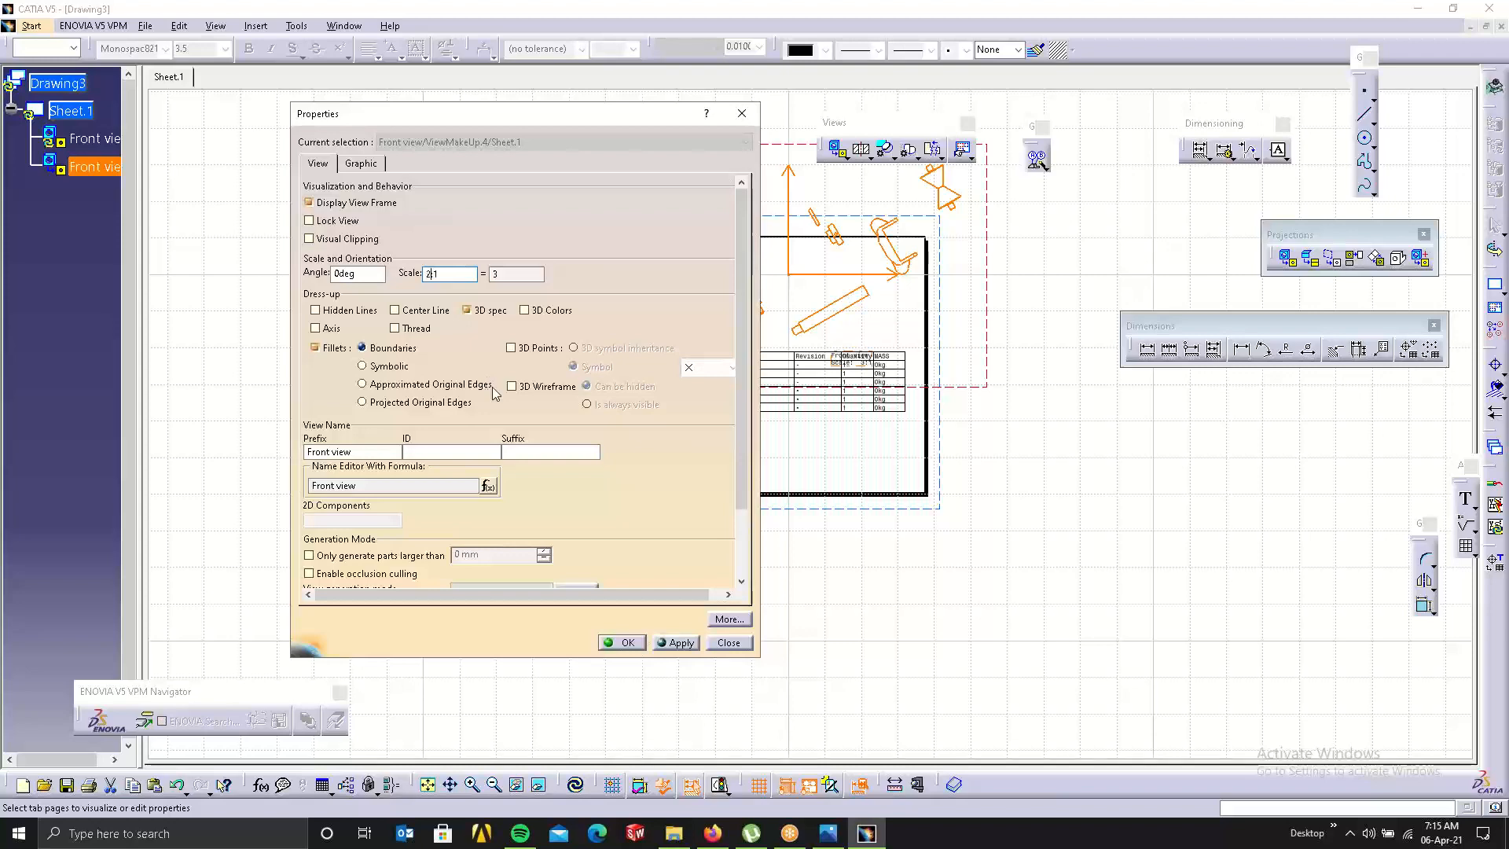
left_click(625, 642)
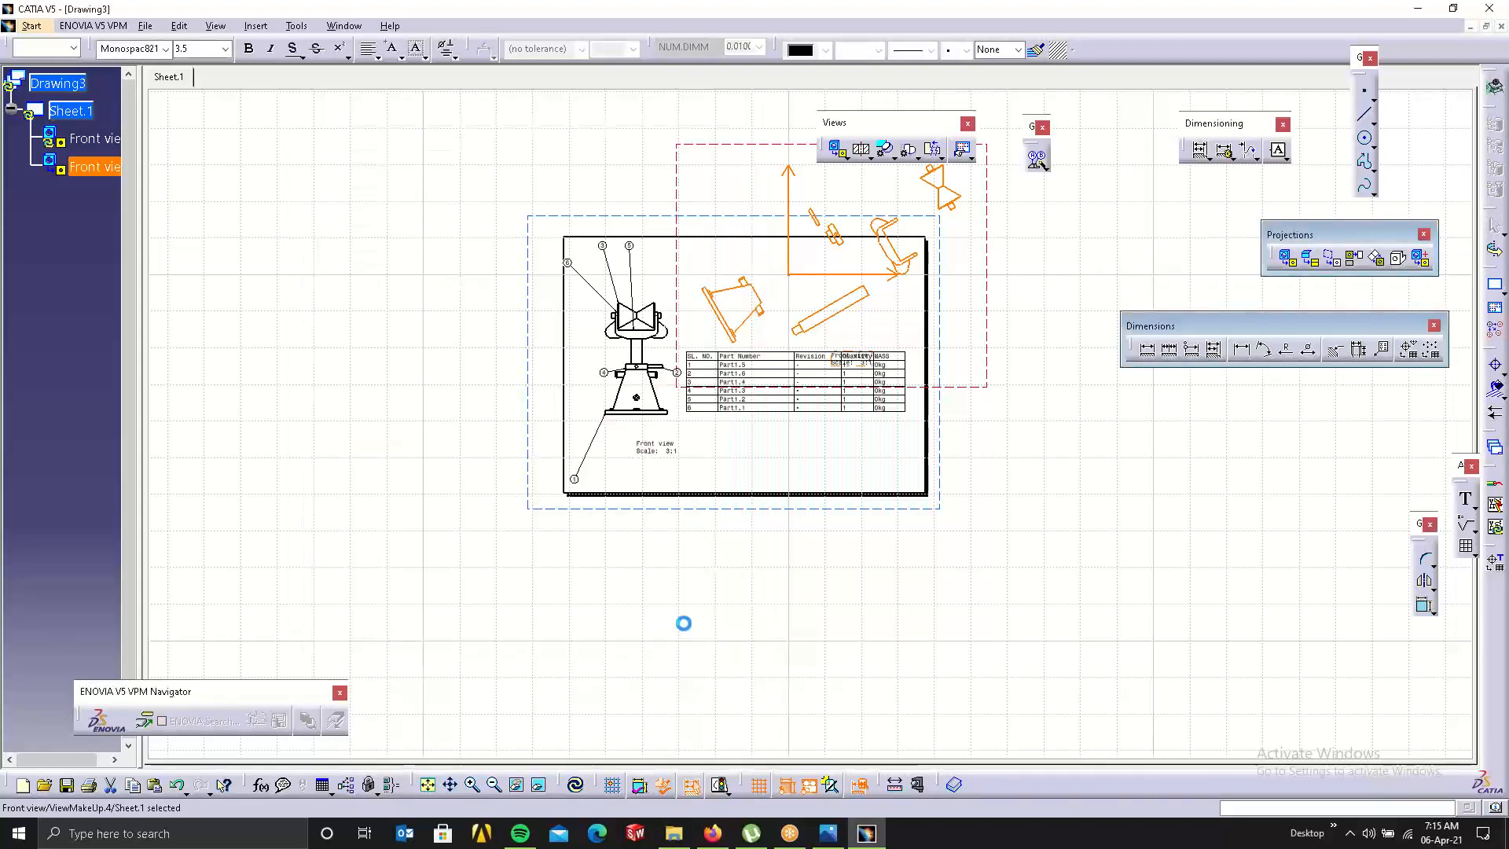
left_click(964, 375)
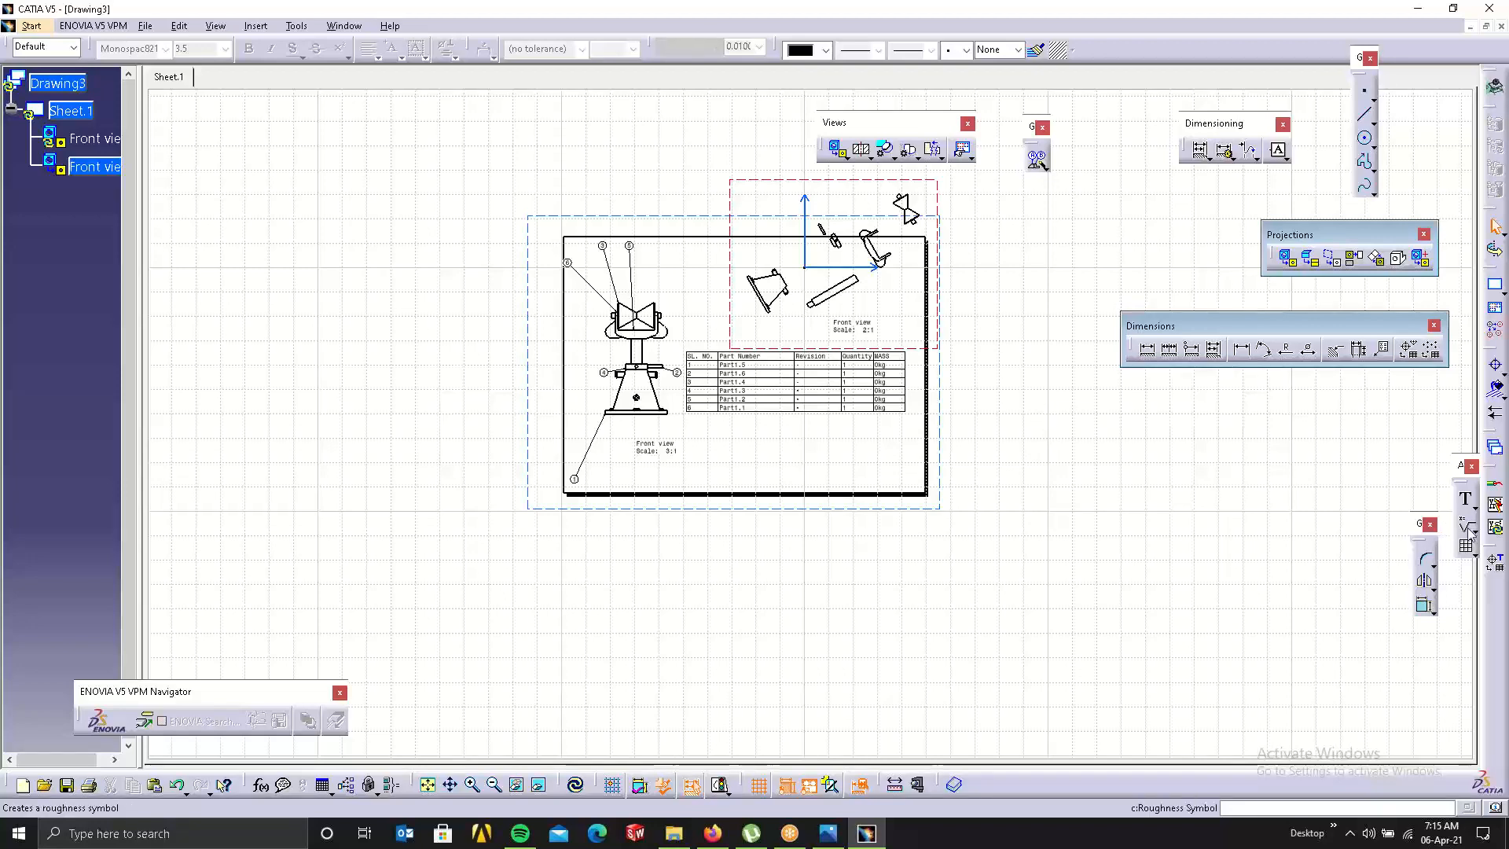
Add a second sheet to Drawing3.
left_click(1493, 449)
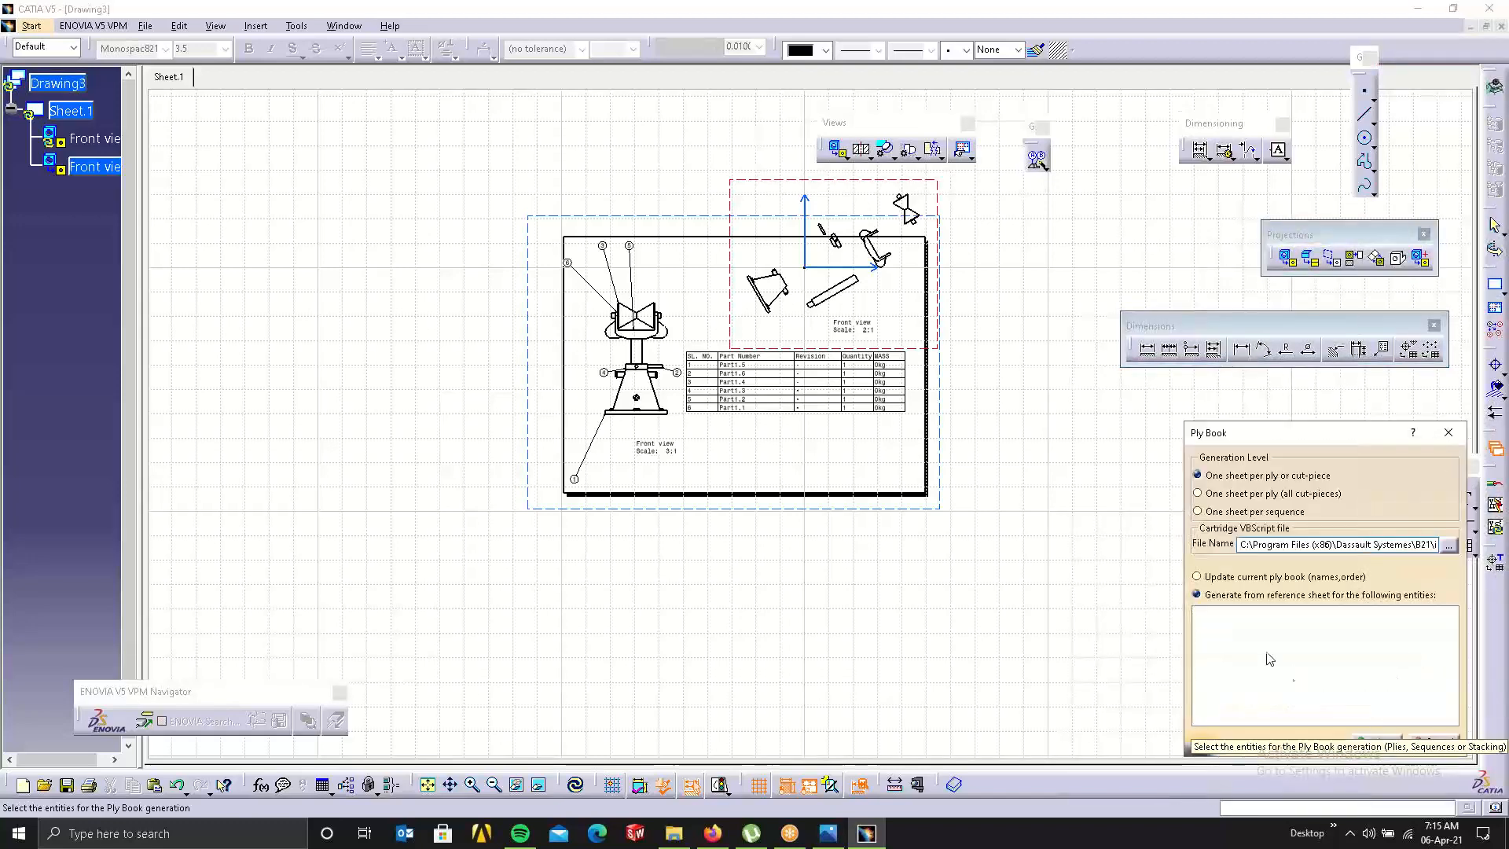
left_click(1448, 434)
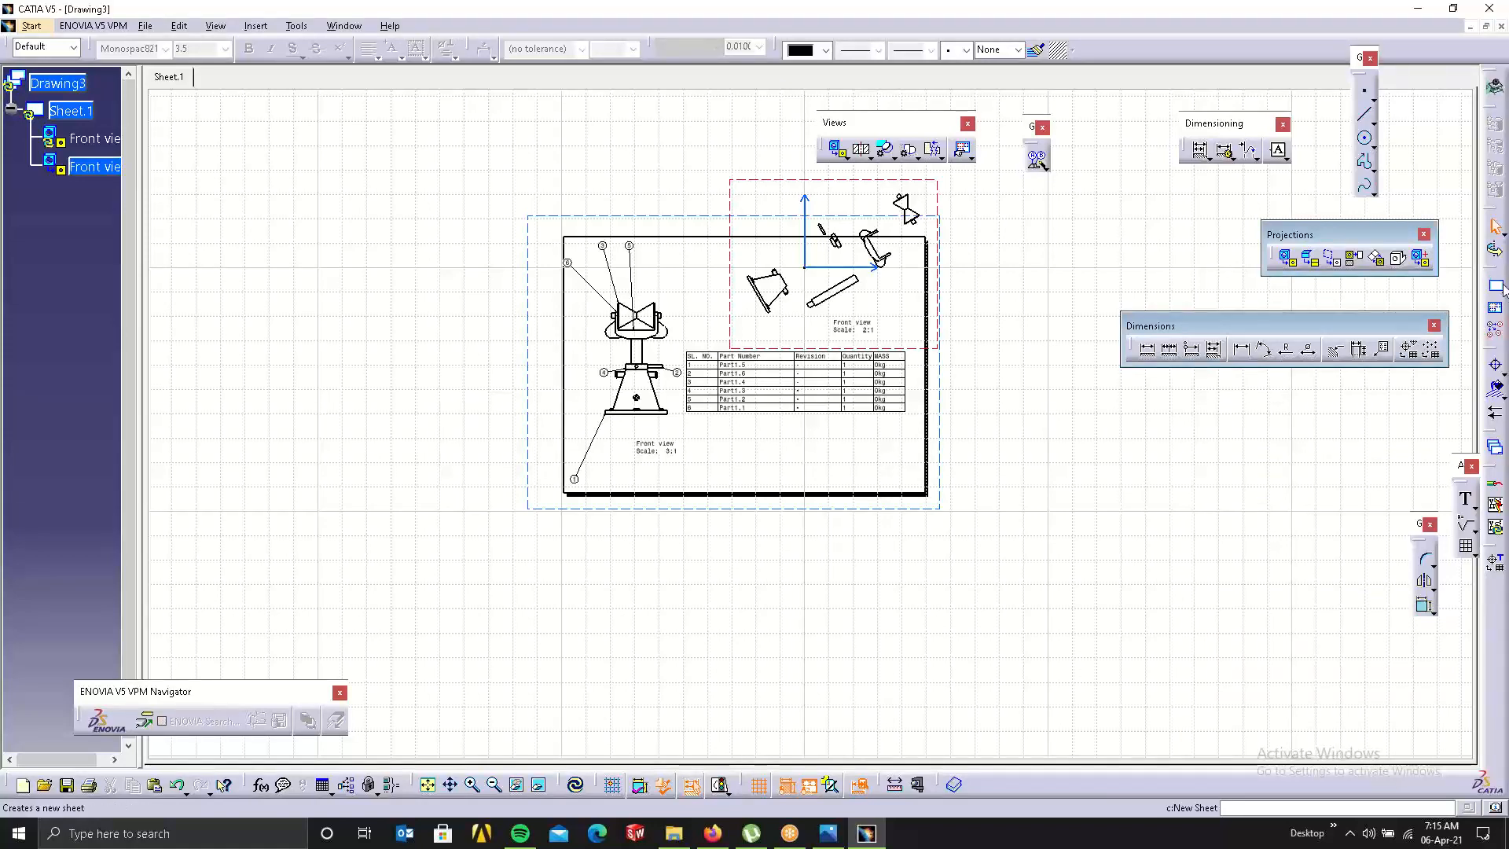
left_click(1502, 291)
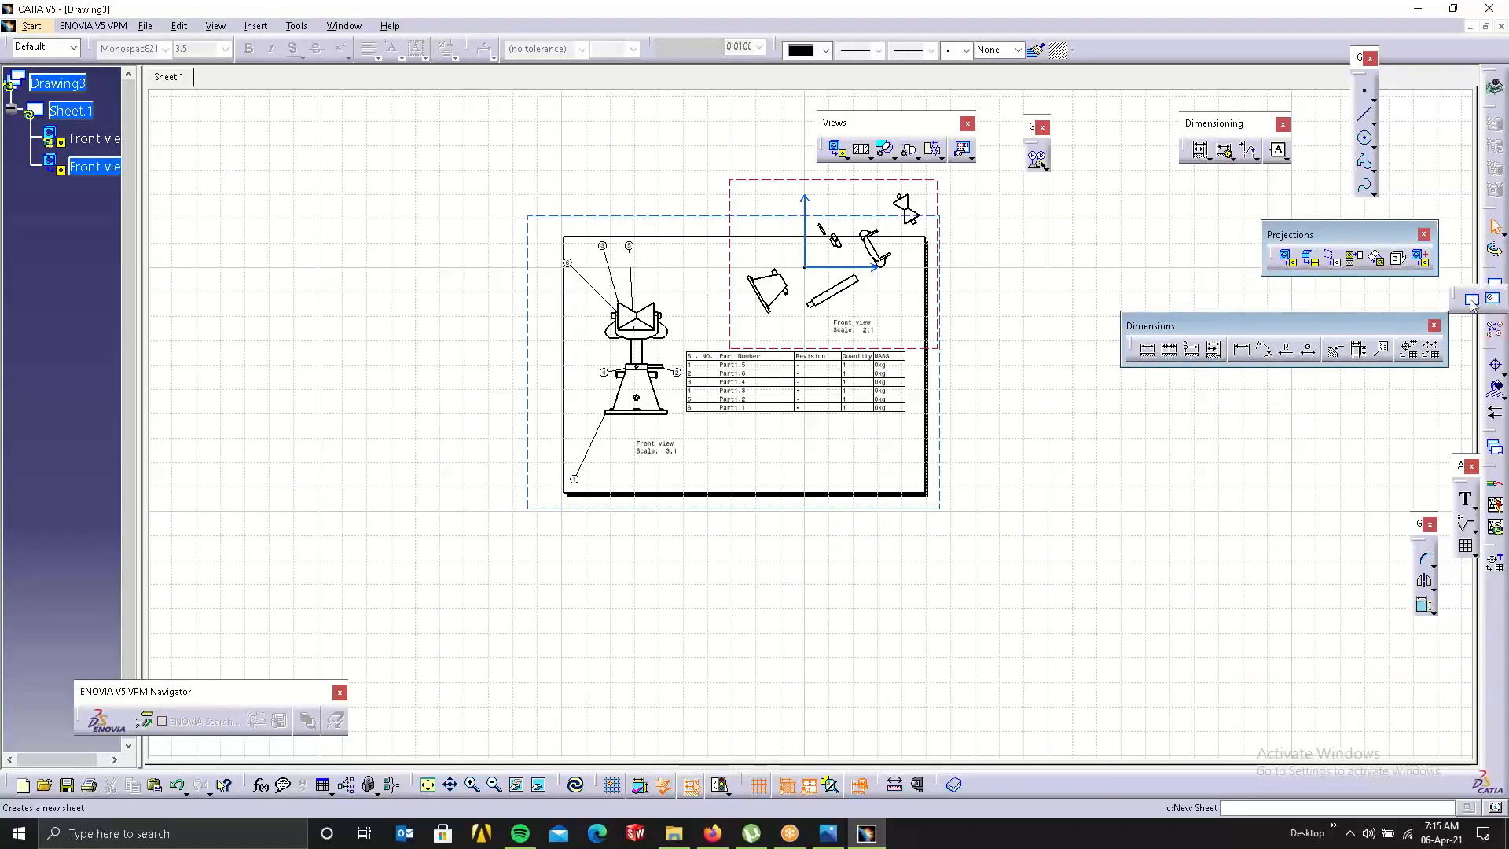
left_click(1471, 300)
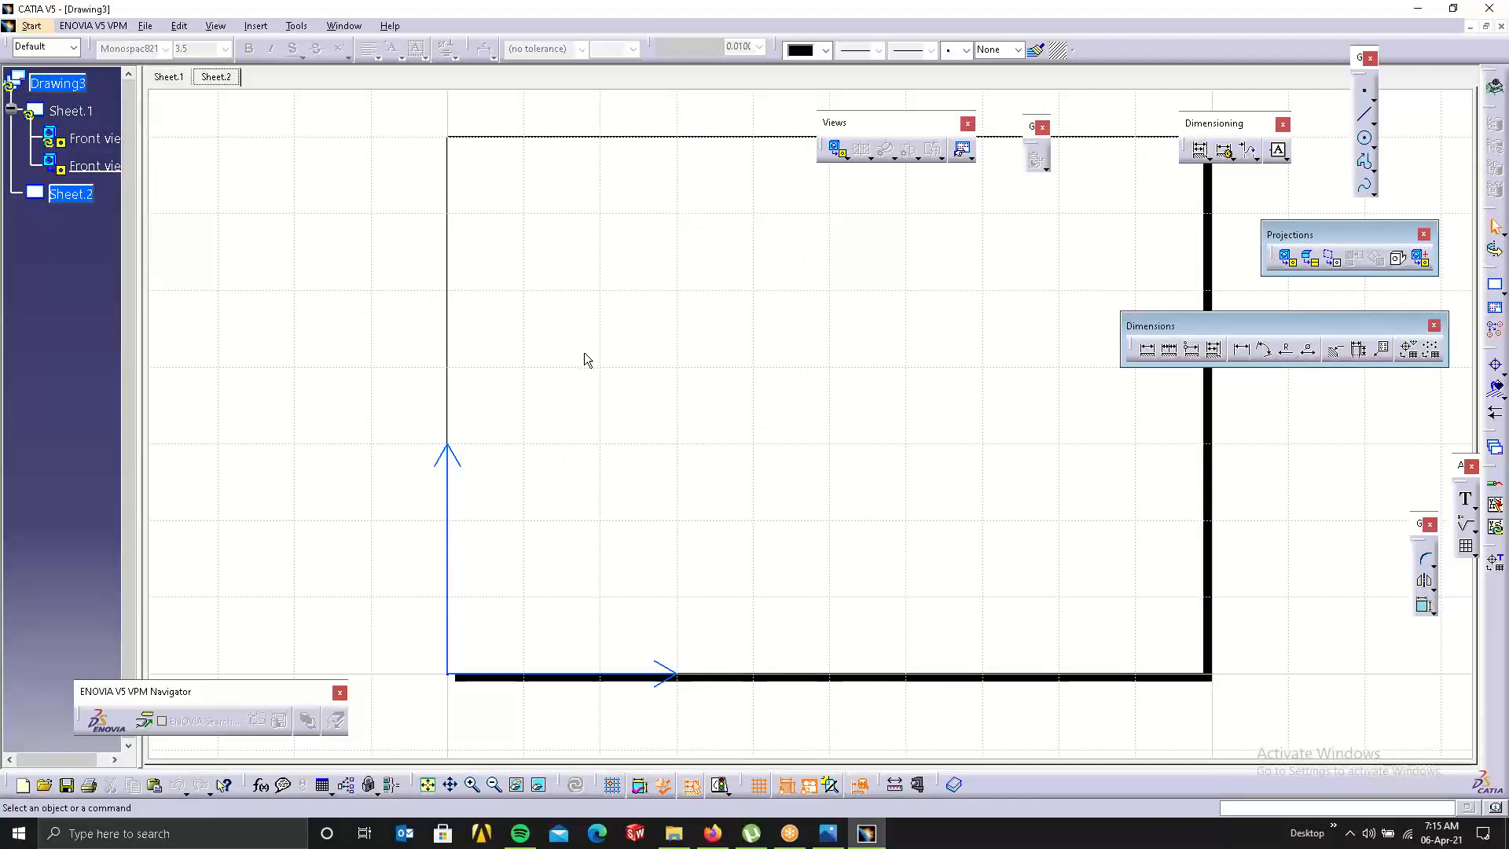
Rename Sheet.2 as BODY.
left_click(89, 196)
right_click(55, 198)
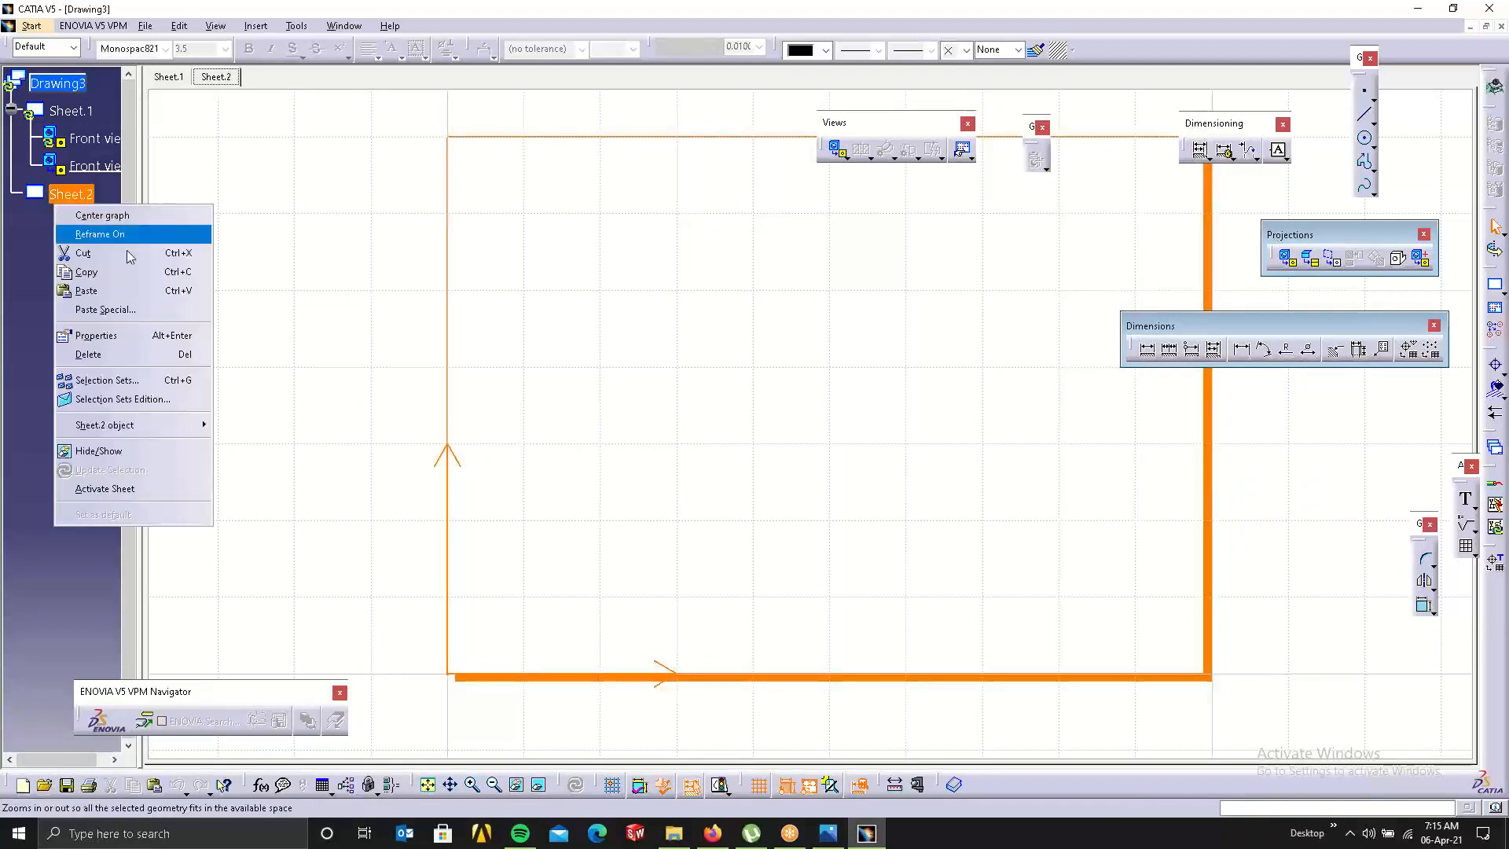
left_click(118, 335)
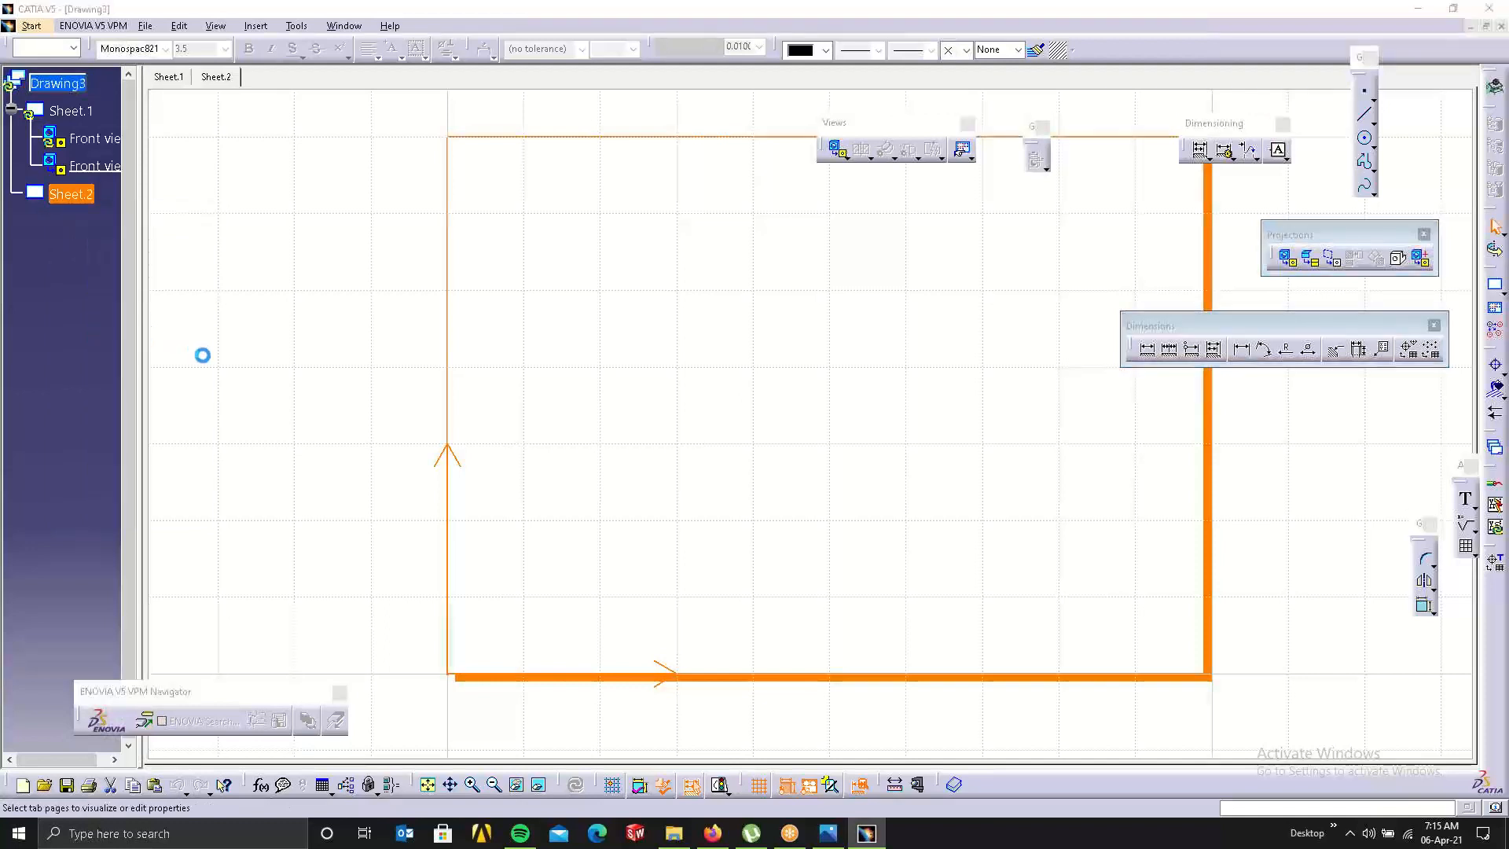
double_click(375, 186)
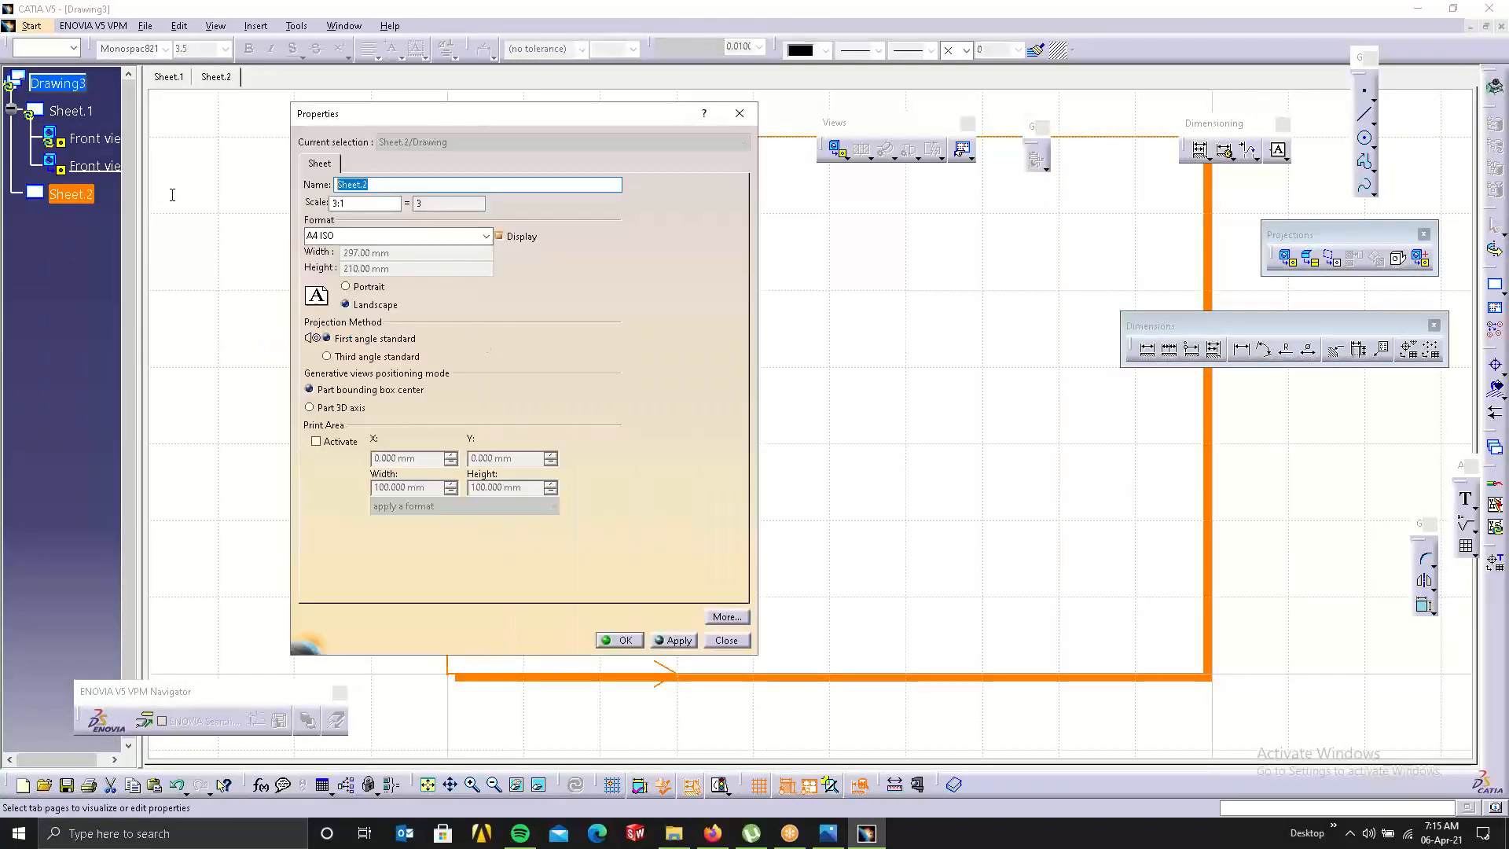
type("BODY")
left_click(619, 640)
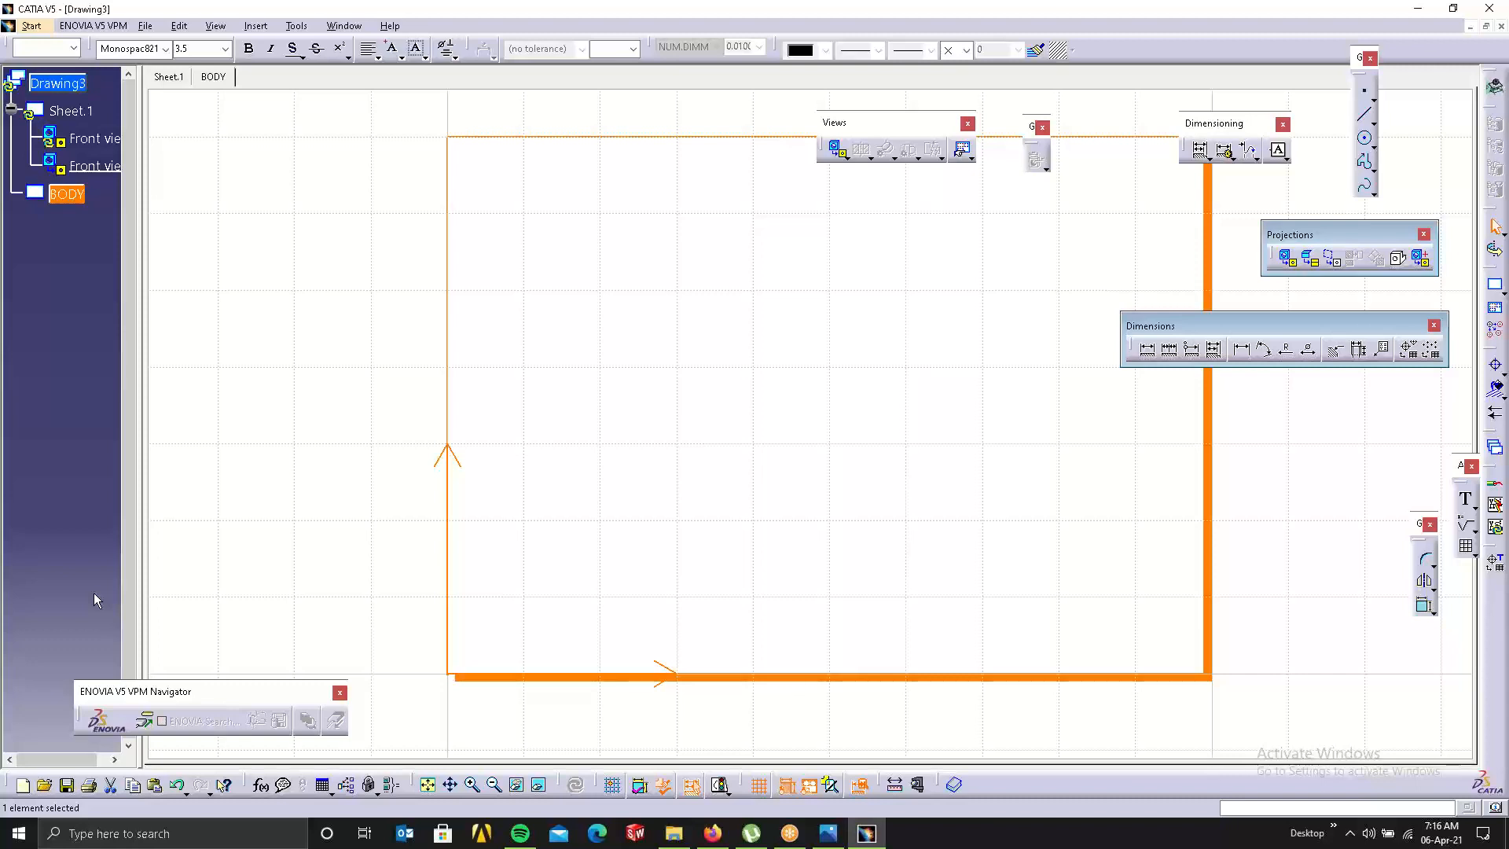
Exit the program without saving the changes to the open drawings, the assembly and the SupportAdjustingScrew part.
left_click(1489, 8)
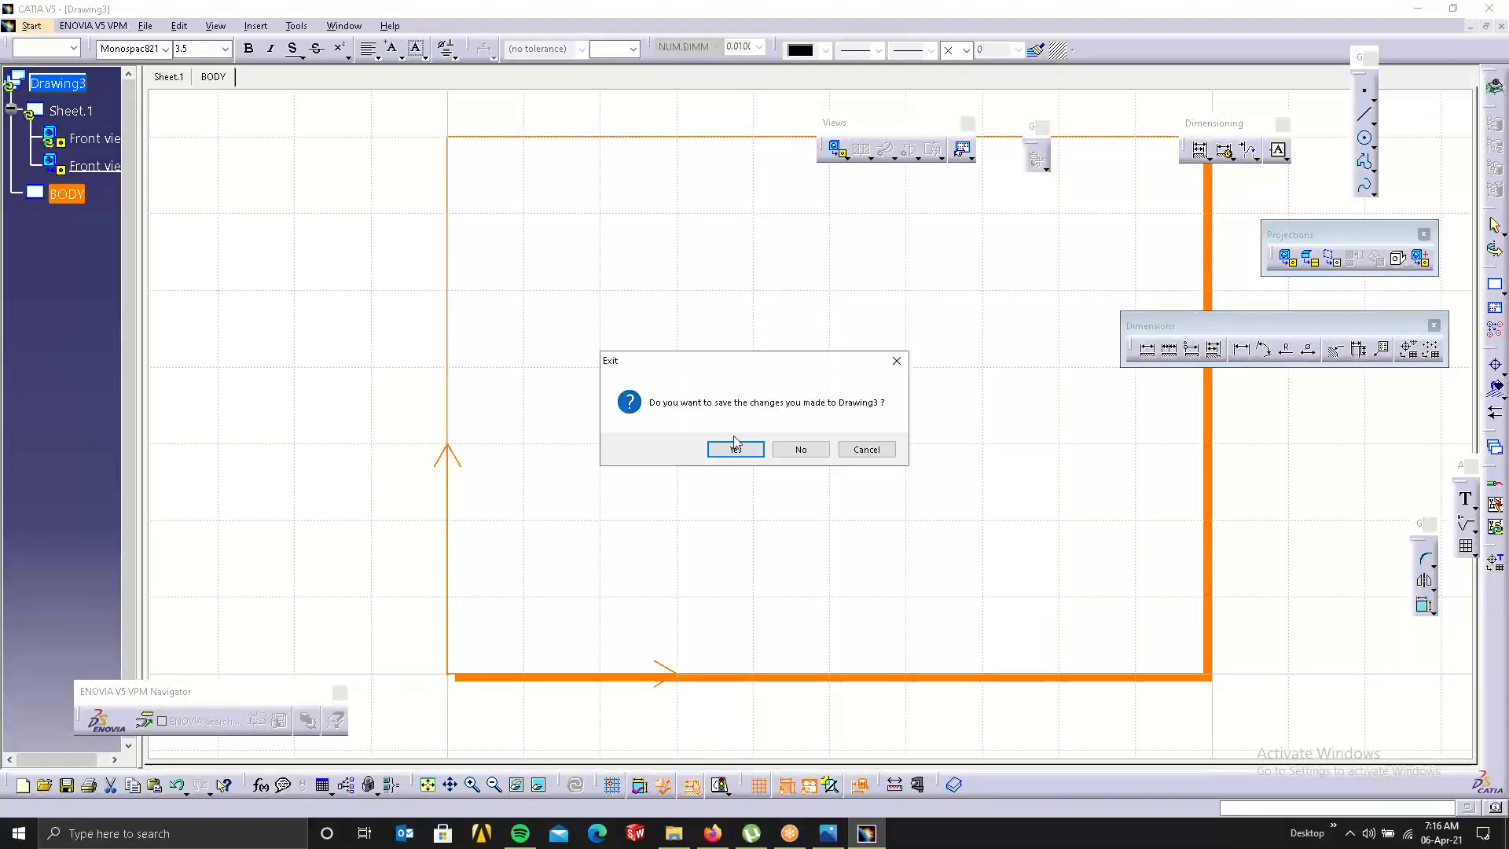
left_click(821, 450)
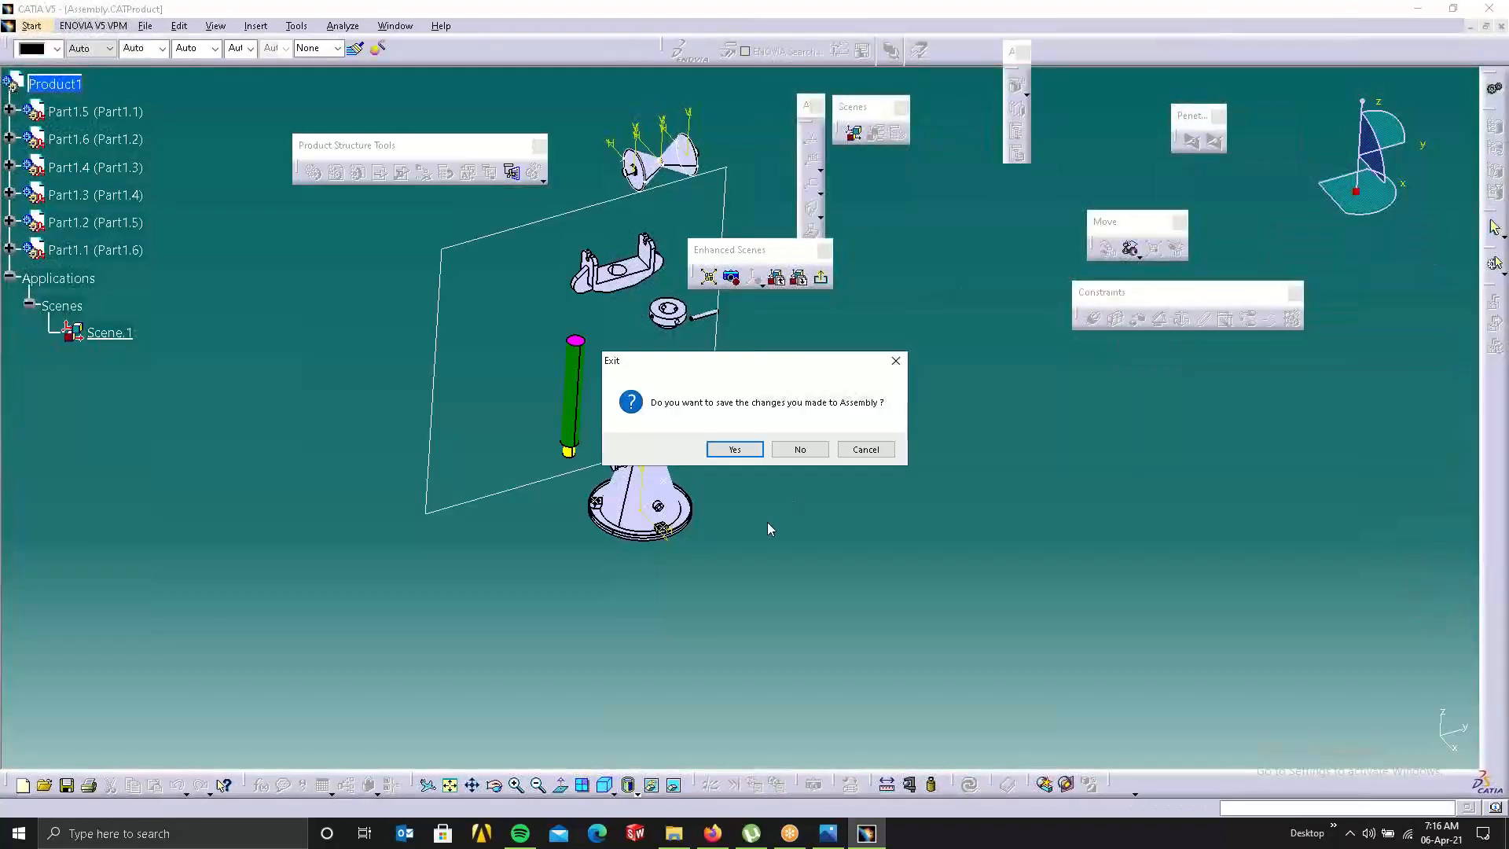
left_click(798, 449)
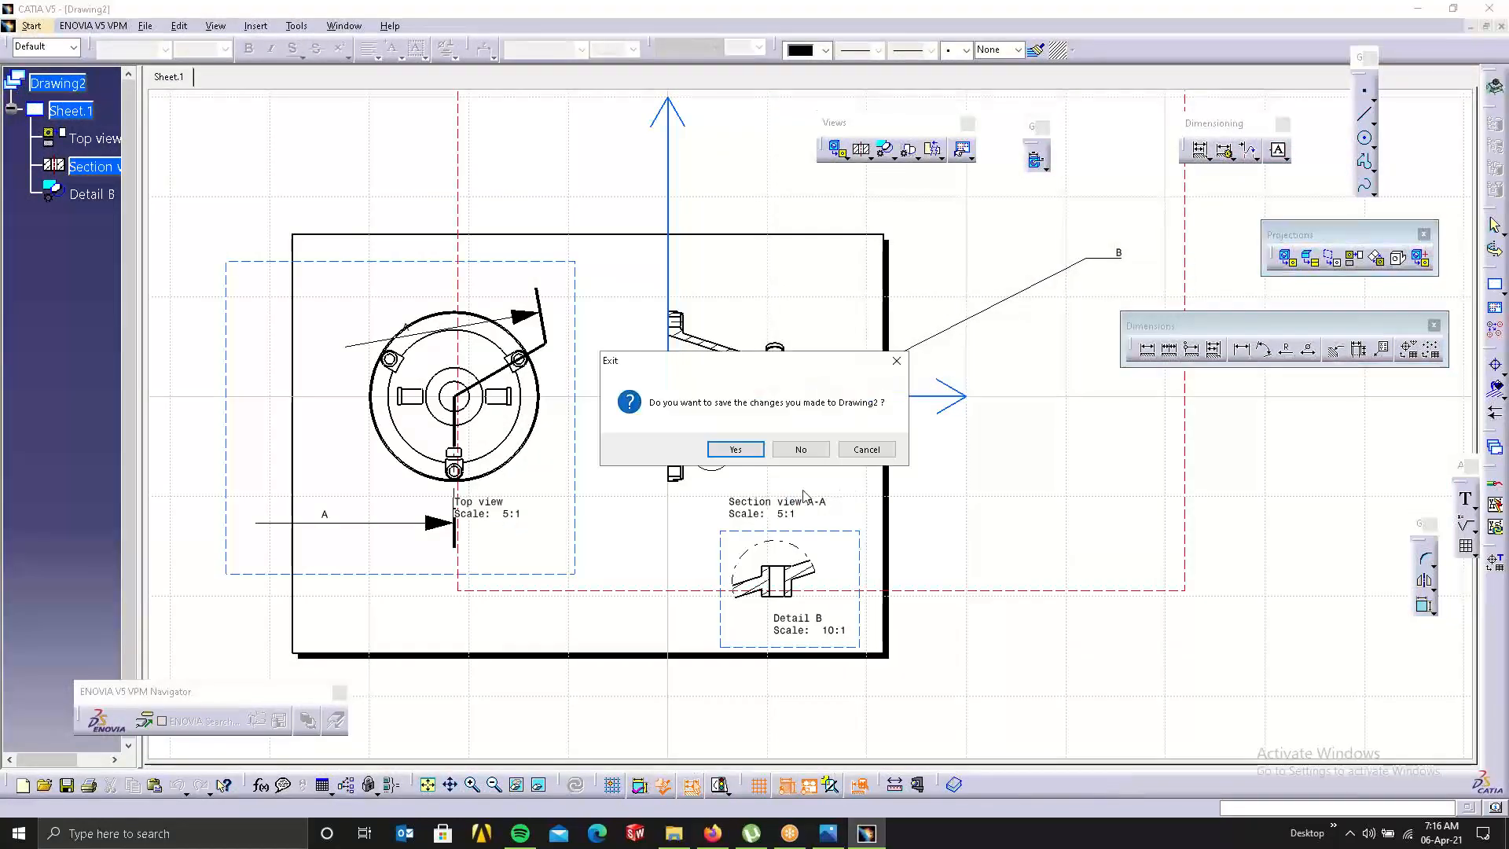
left_click(799, 450)
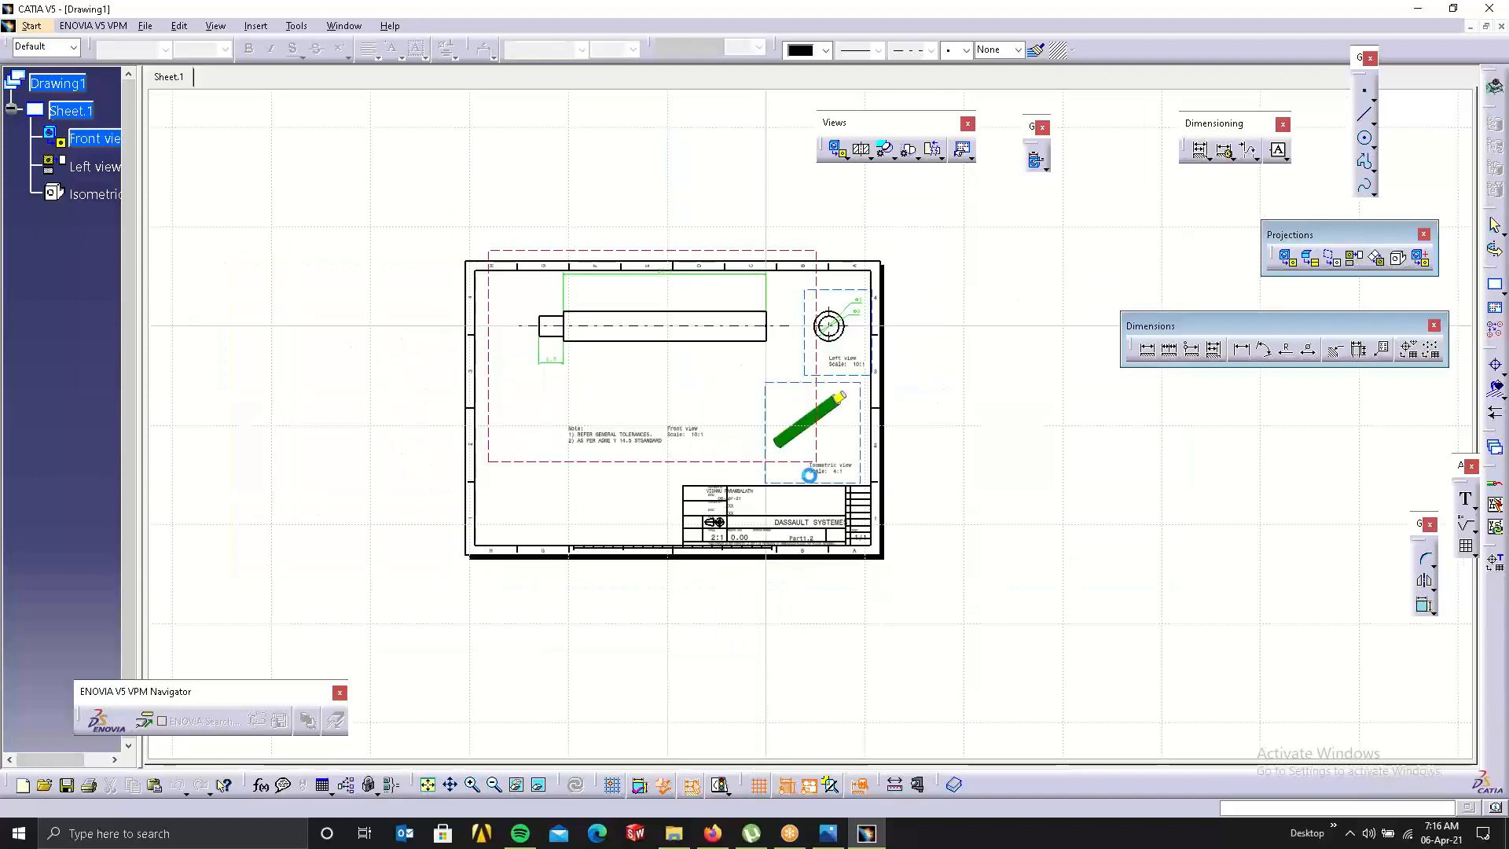
left_click(785, 450)
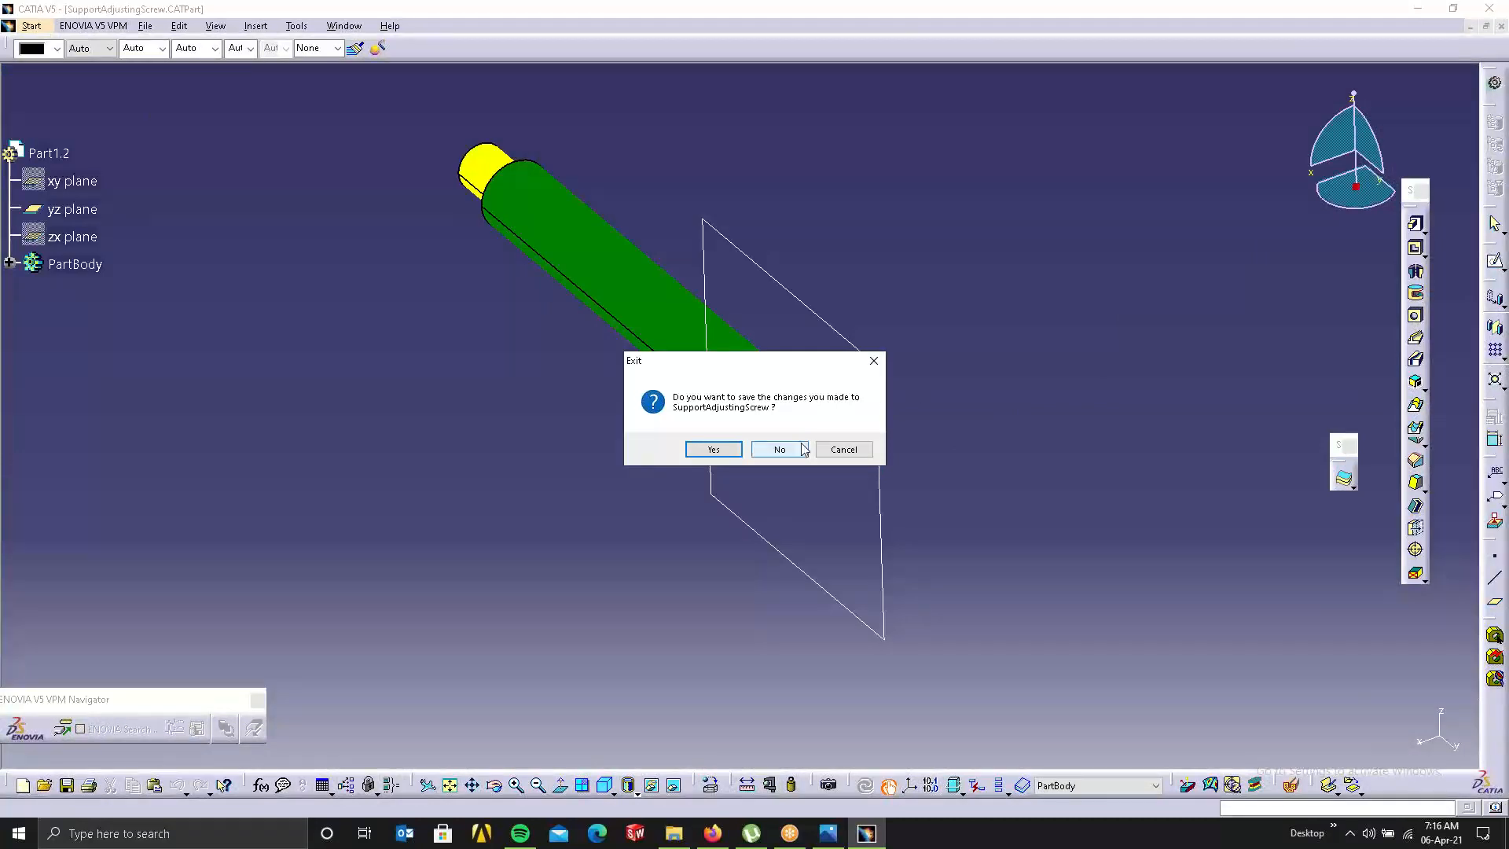
left_click(779, 449)
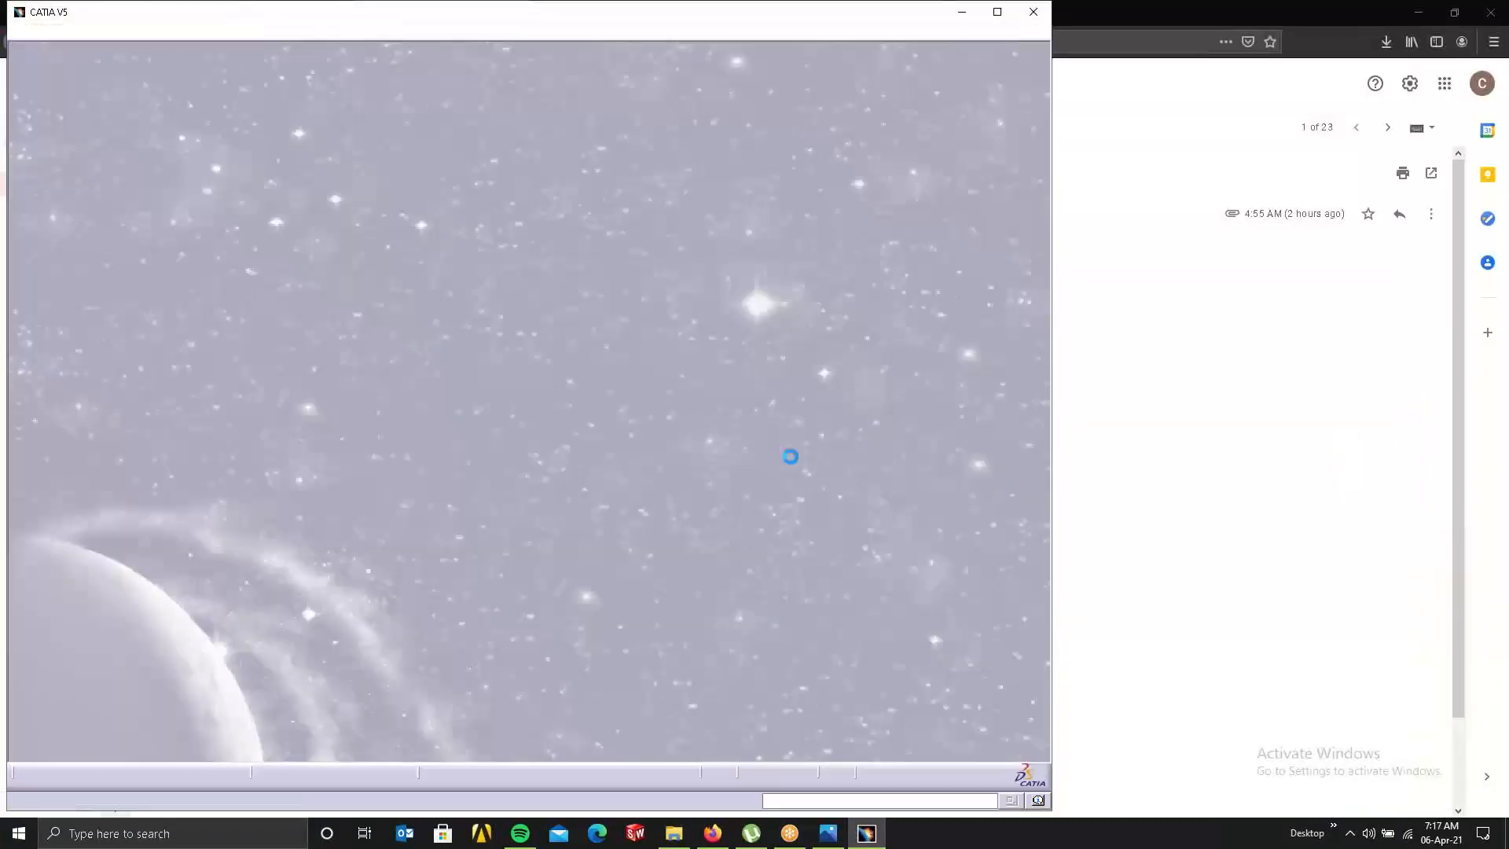